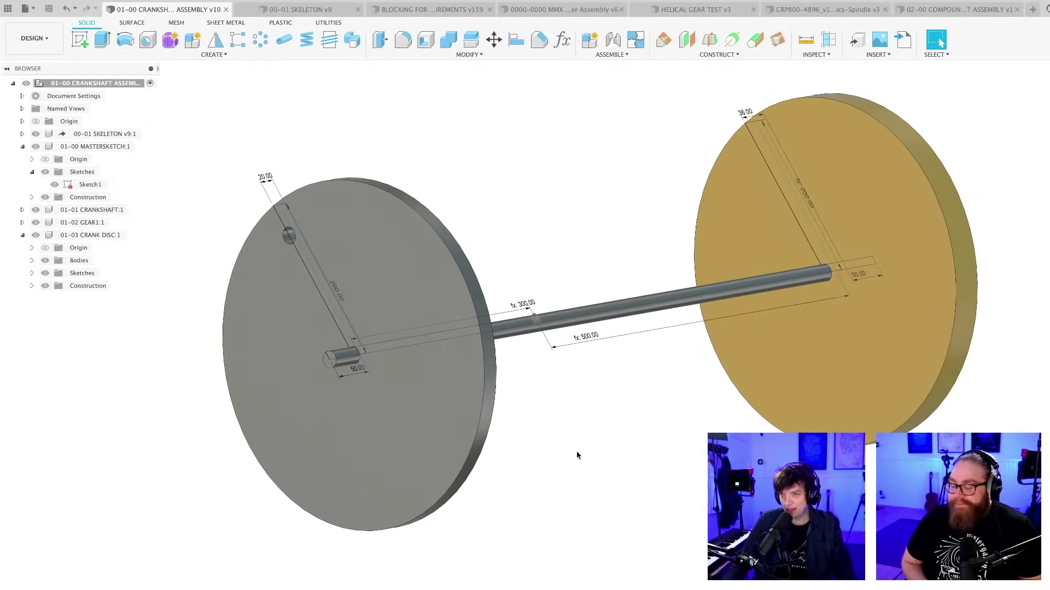
shift+middle_drag(580, 440, 497, 448)
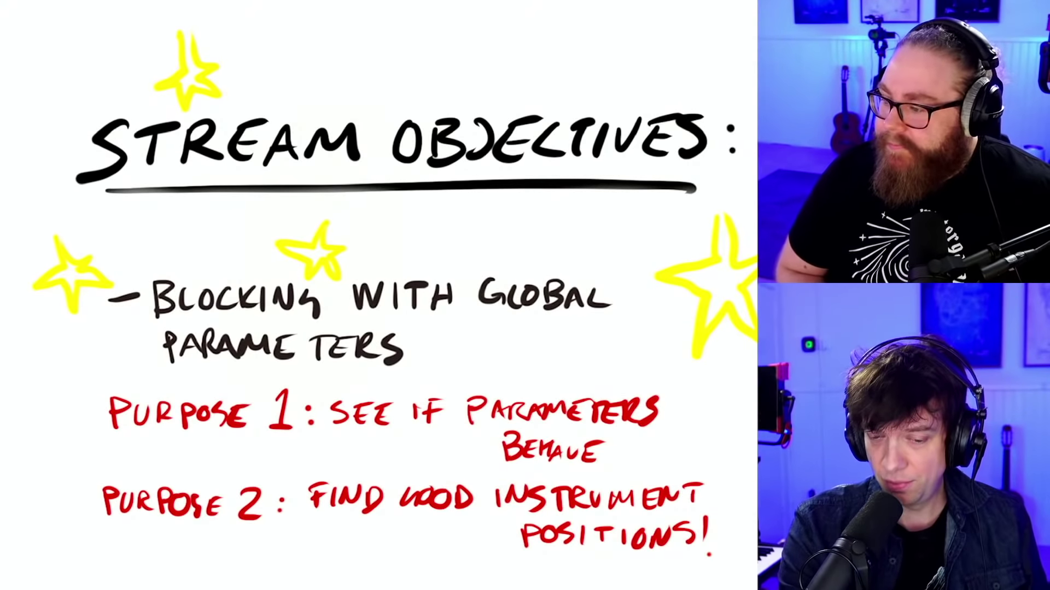
drag(132, 367, 592, 361)
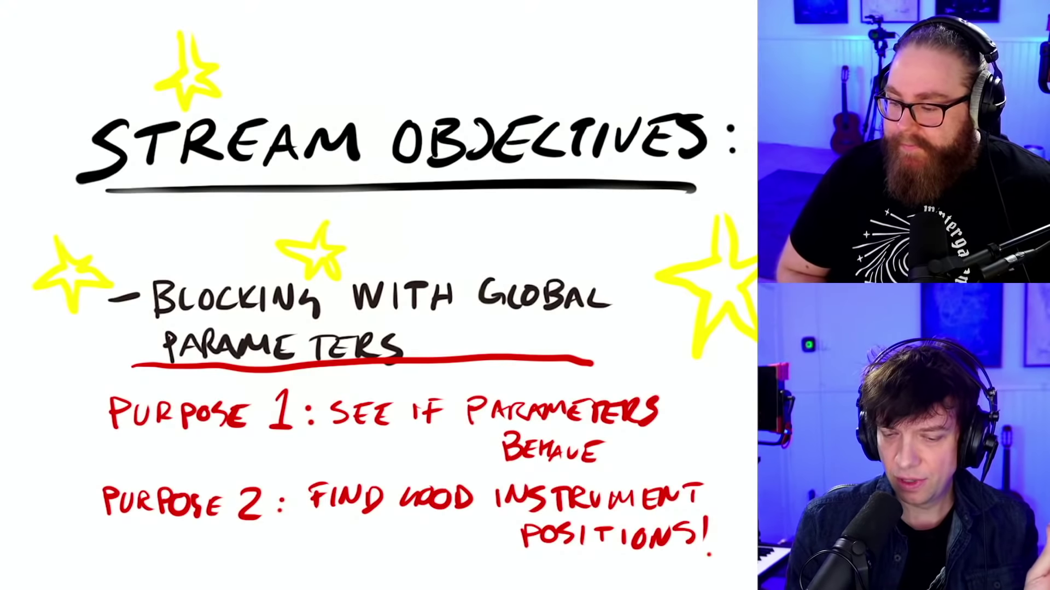
drag(109, 436, 627, 429)
drag(496, 463, 605, 469)
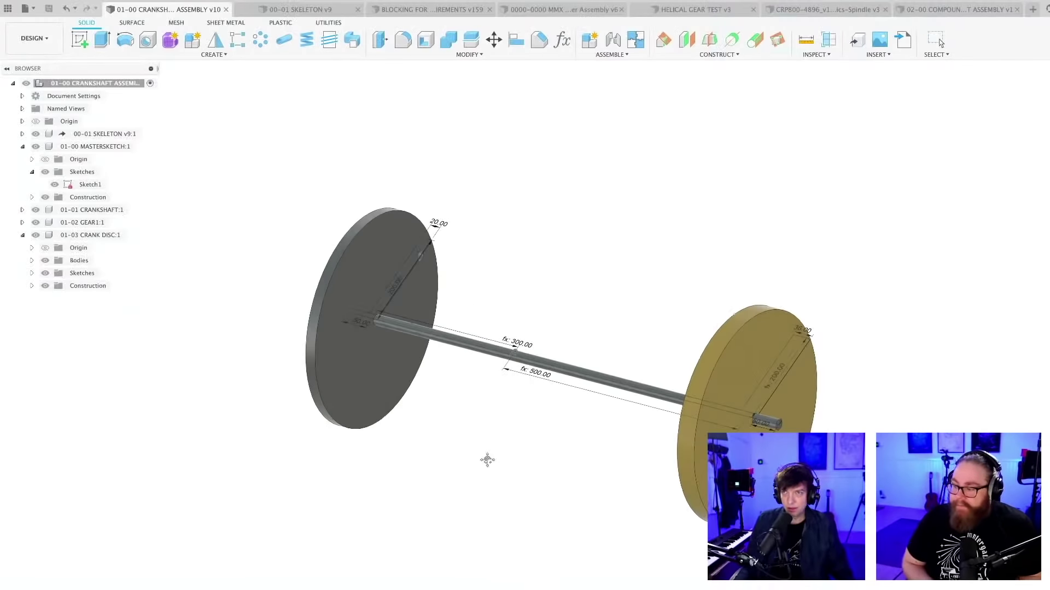
shift+middle_drag(487, 459, 540, 463)
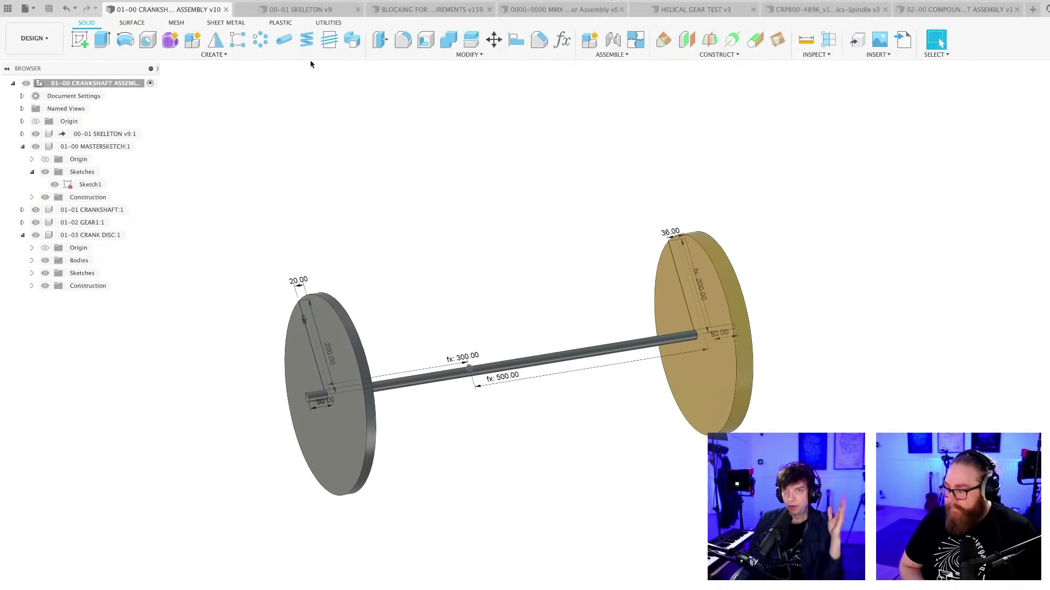
Switch to the 00-01 SKELETON design and examine its layout sketch and its list of user parameters
click(295, 10)
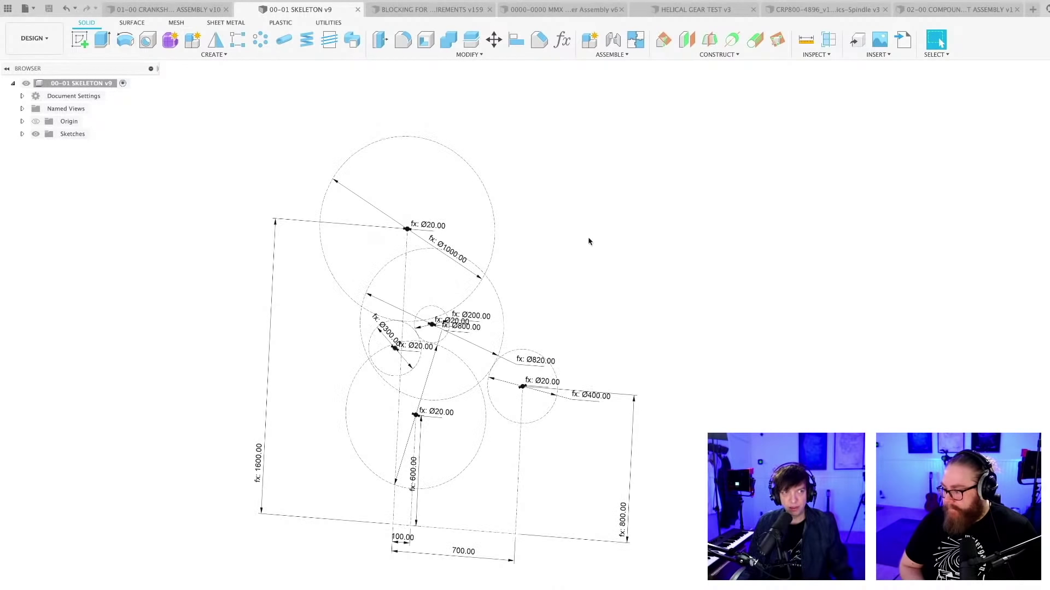
mouse_move(589, 241)
shift+middle_down()
mouse_move(605, 187)
mouse_move(592, 195)
mouse_move(604, 189)
mouse_move(602, 239)
shift+middle_up()
scroll(560, 302, up, 1)
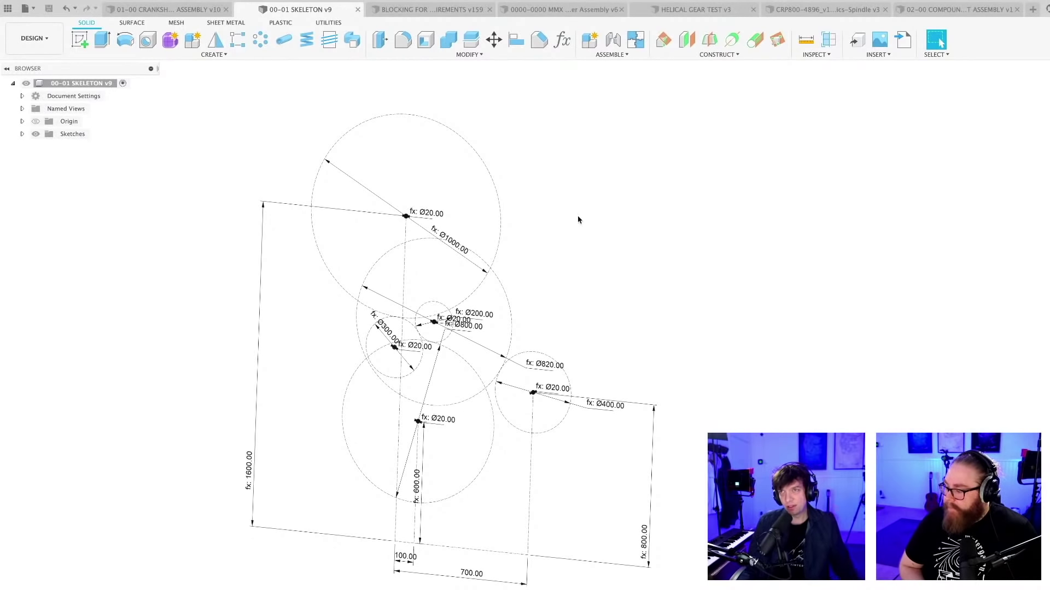
middle_drag(577, 216, 593, 211)
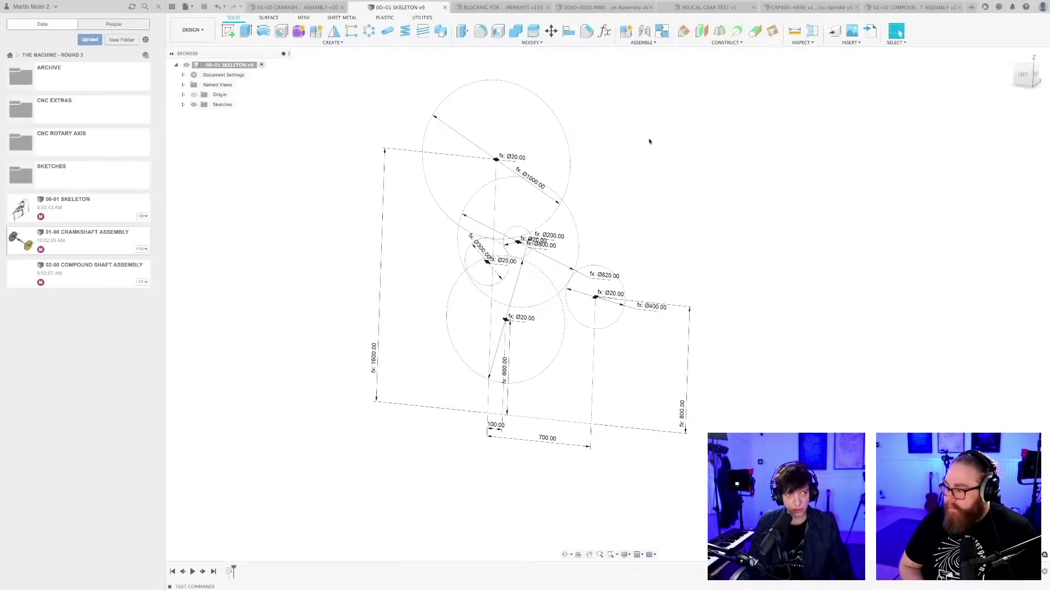
shift+middle_drag(652, 160, 638, 164)
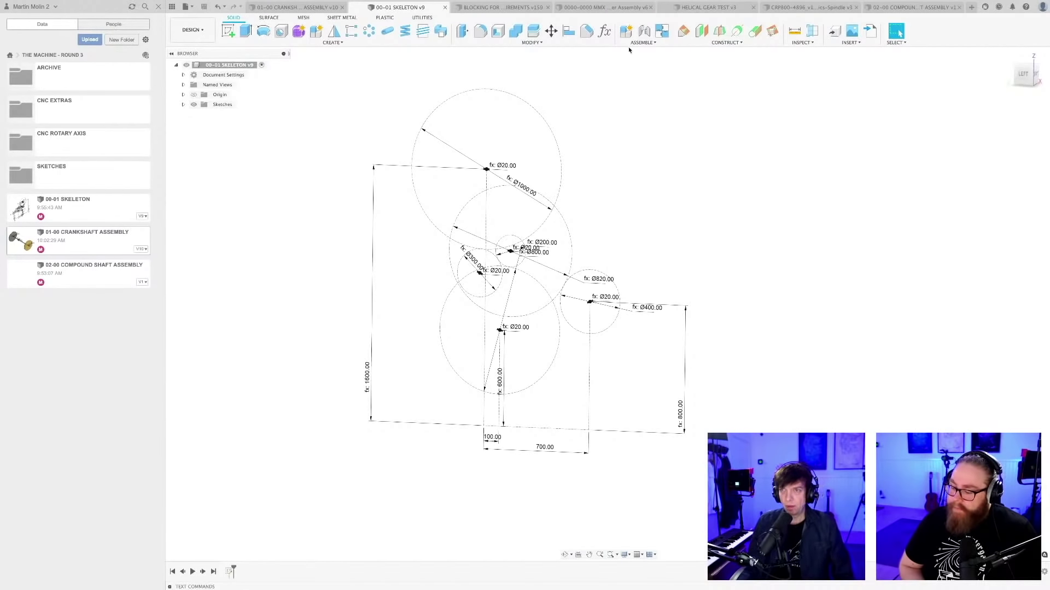
click(604, 31)
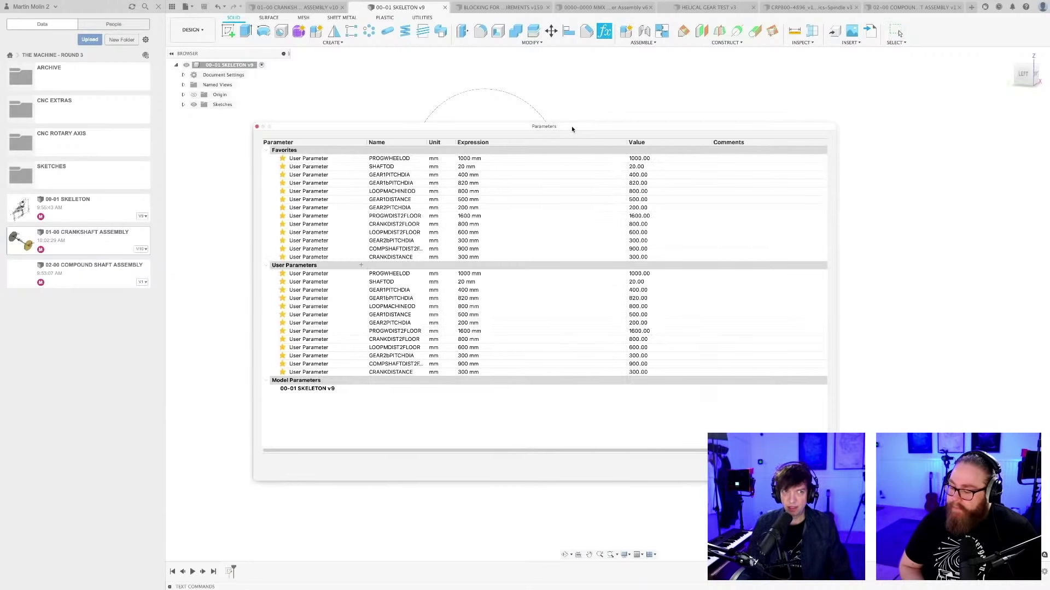
drag(571, 129, 576, 110)
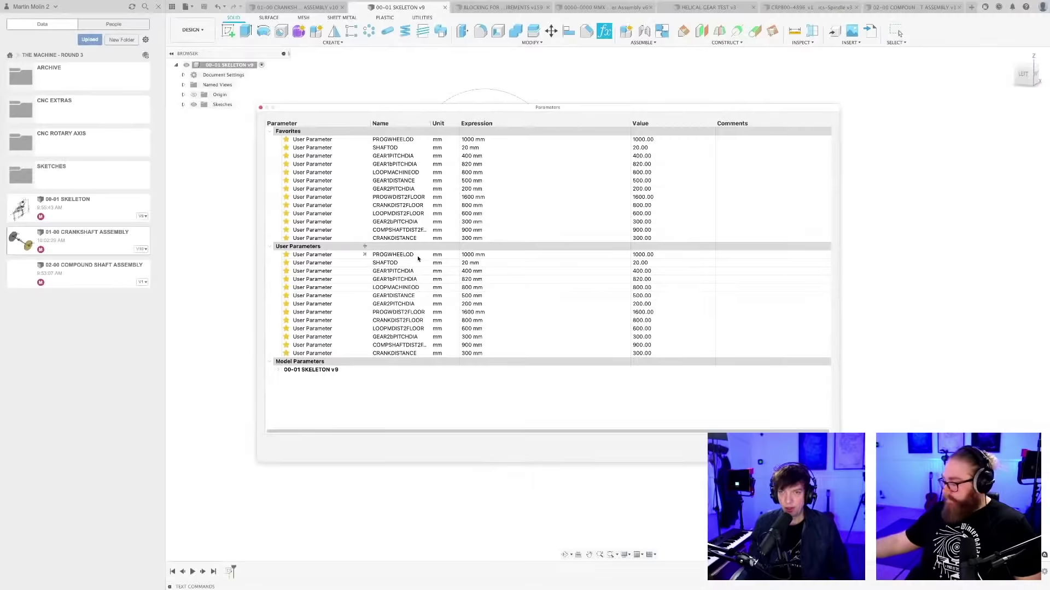
key(Escape)
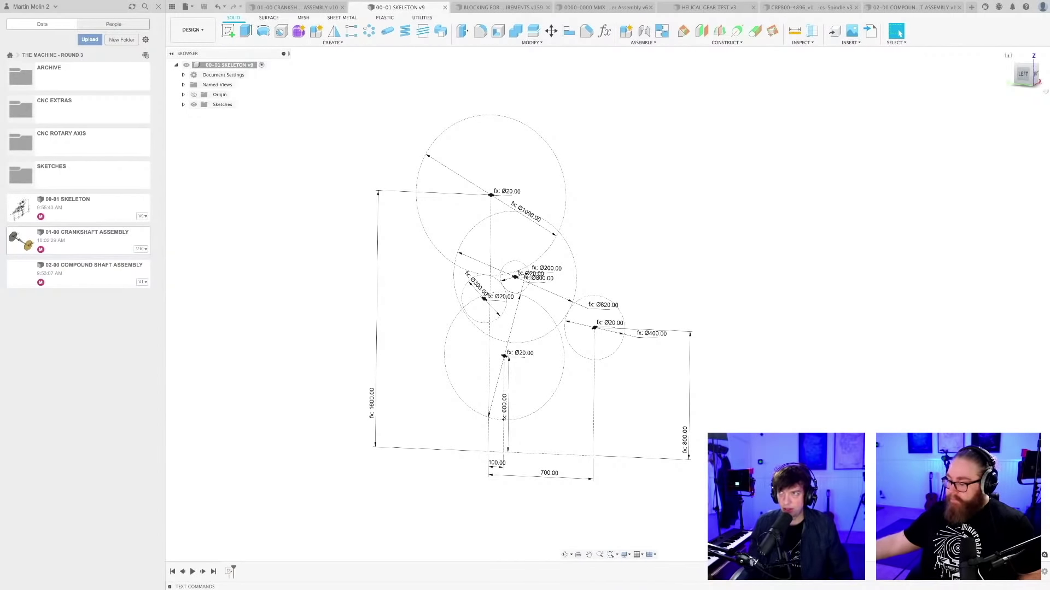
Start a Derive from the 00-01 SKELETON design with an existing design as the destination
click(910, 7)
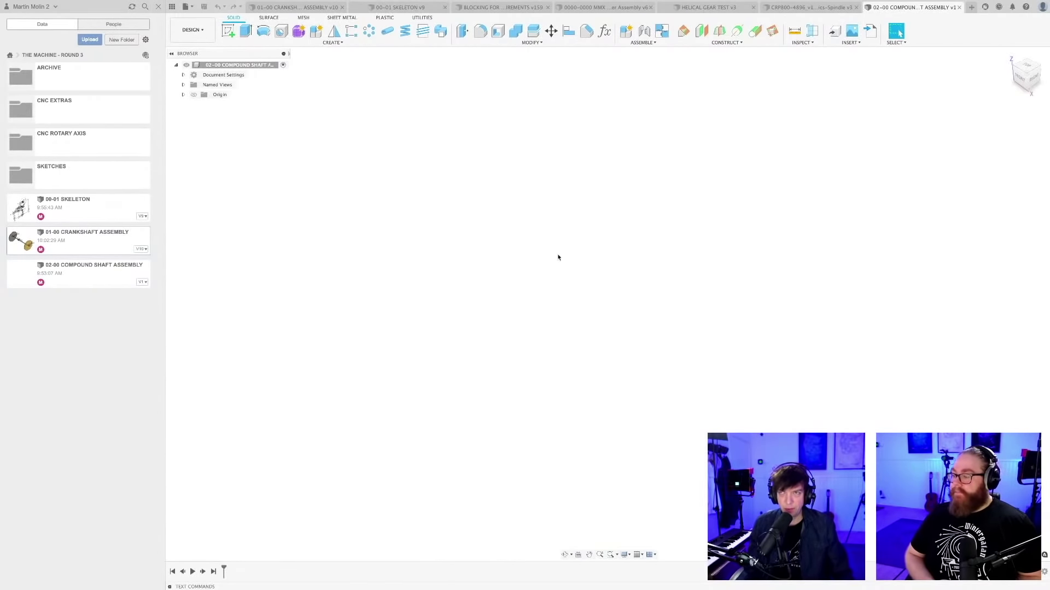
click(402, 7)
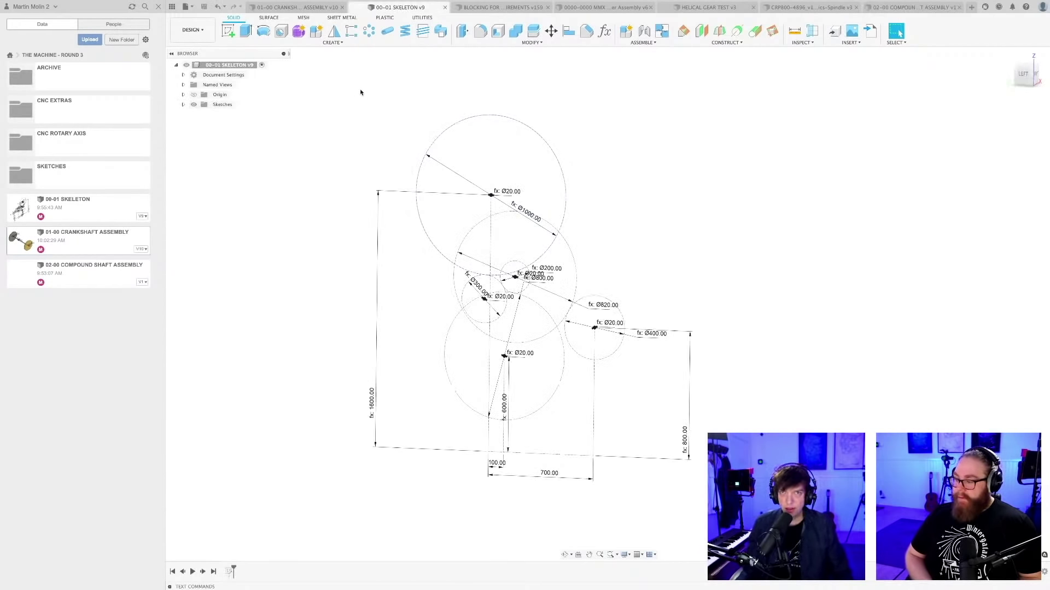
click(332, 43)
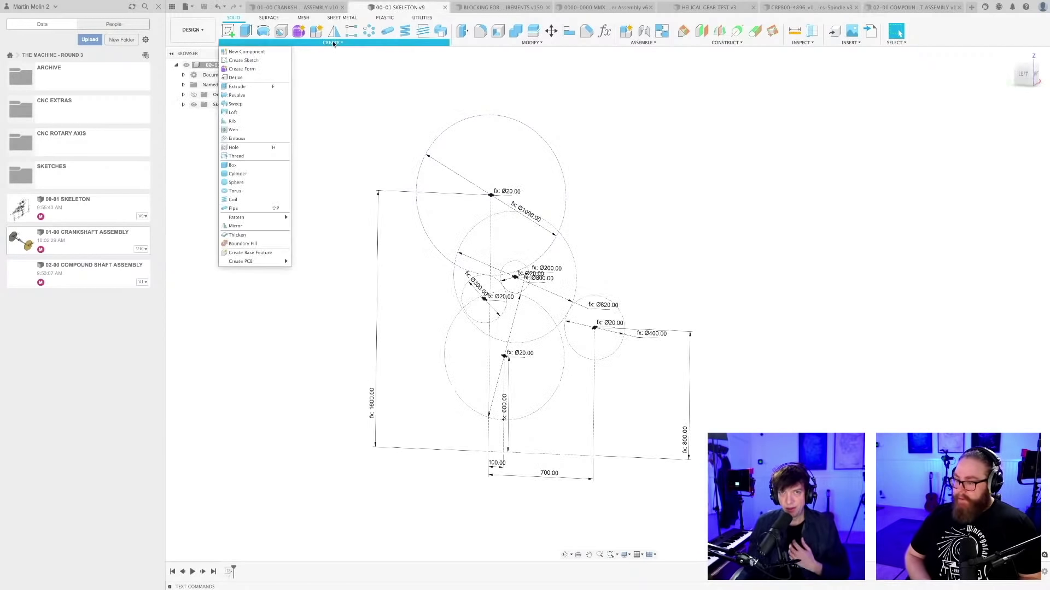
click(235, 77)
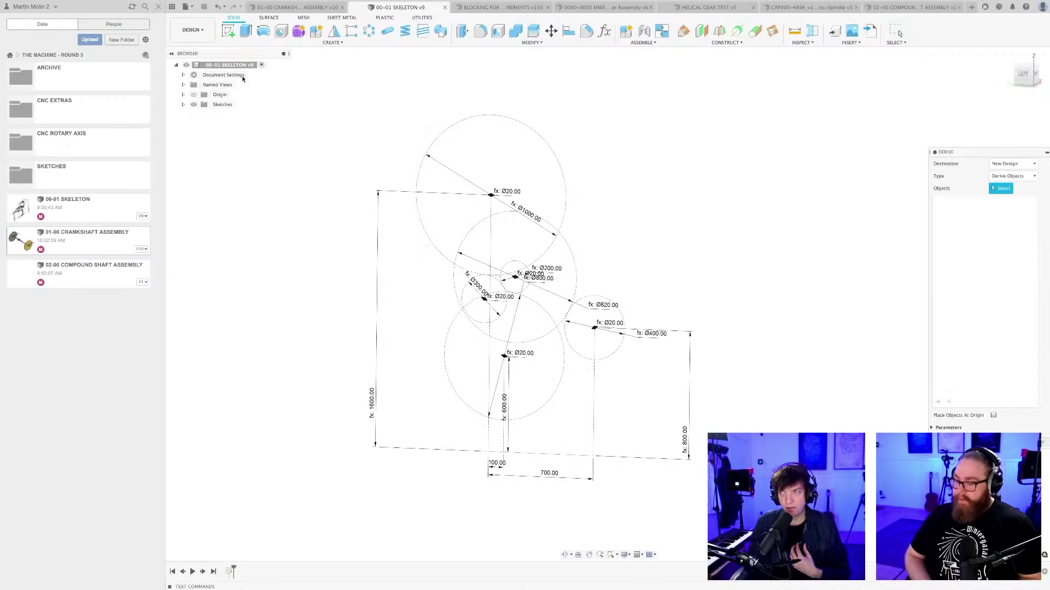
drag(965, 153, 753, 153)
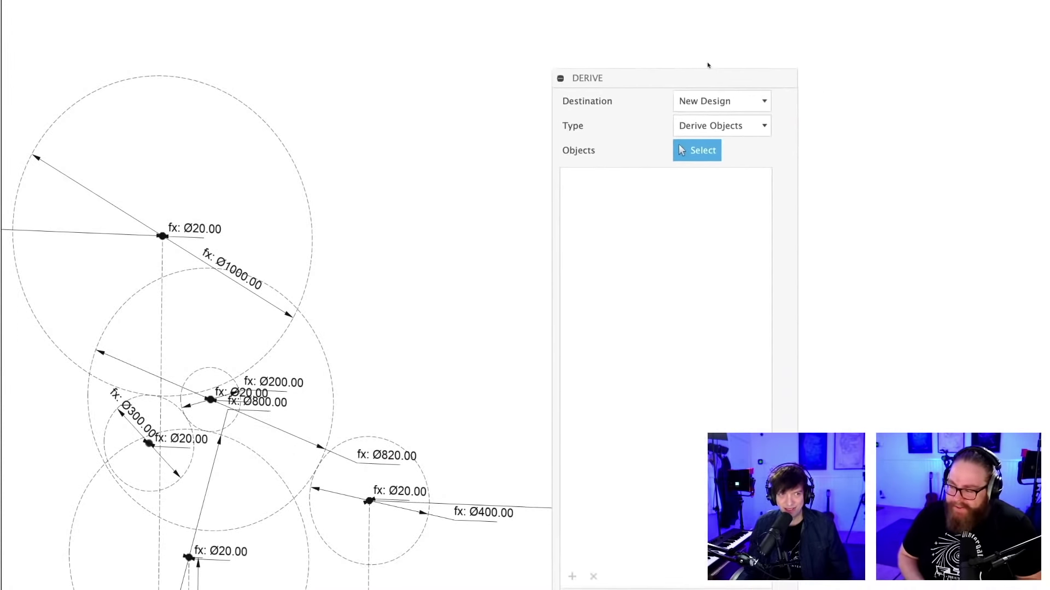
drag(707, 64, 668, 40)
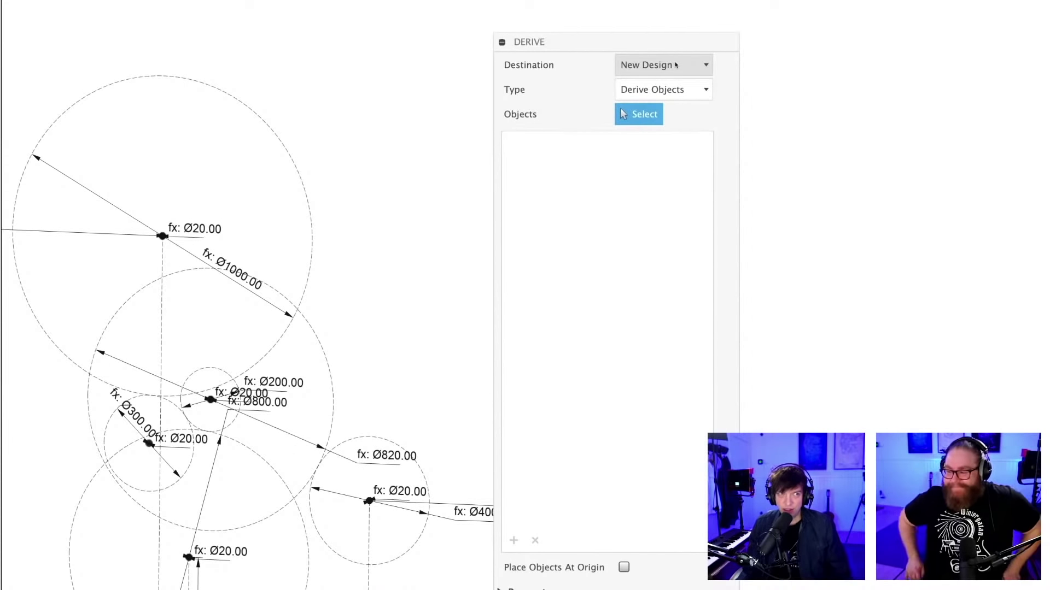
click(676, 65)
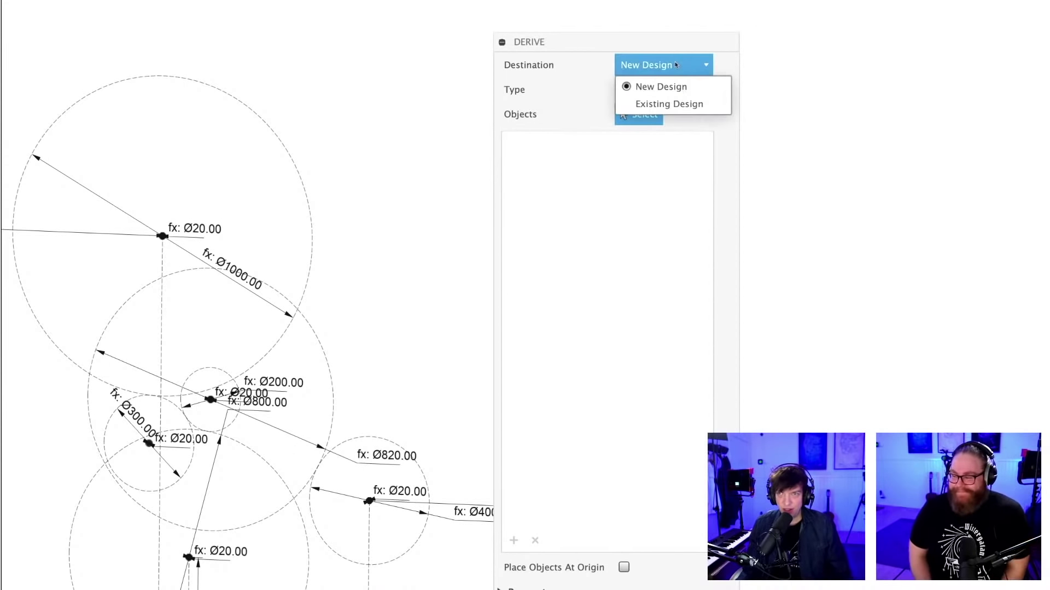
click(662, 104)
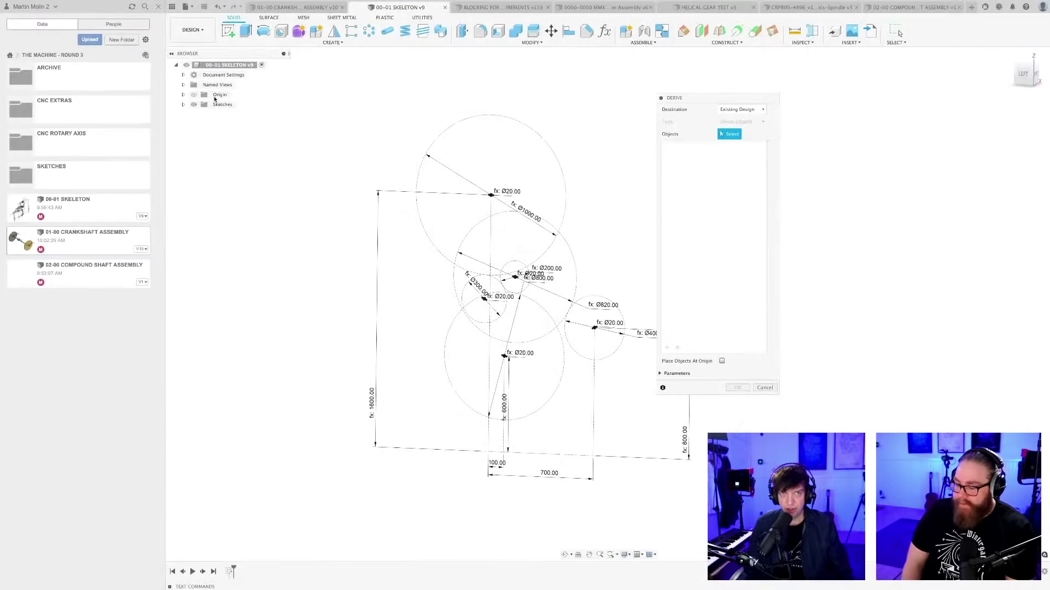
Derive the whole 00-01 SKELETON component, including its favorite parameters, into the 02-00 COMPOUND SHAFT ASSEMBLY design
click(214, 67)
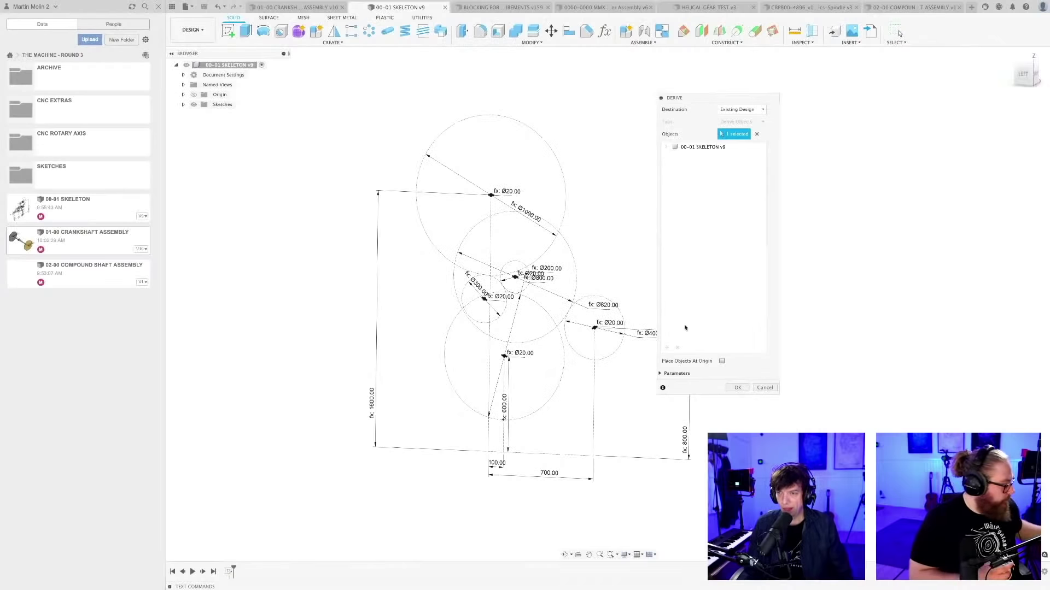
click(674, 373)
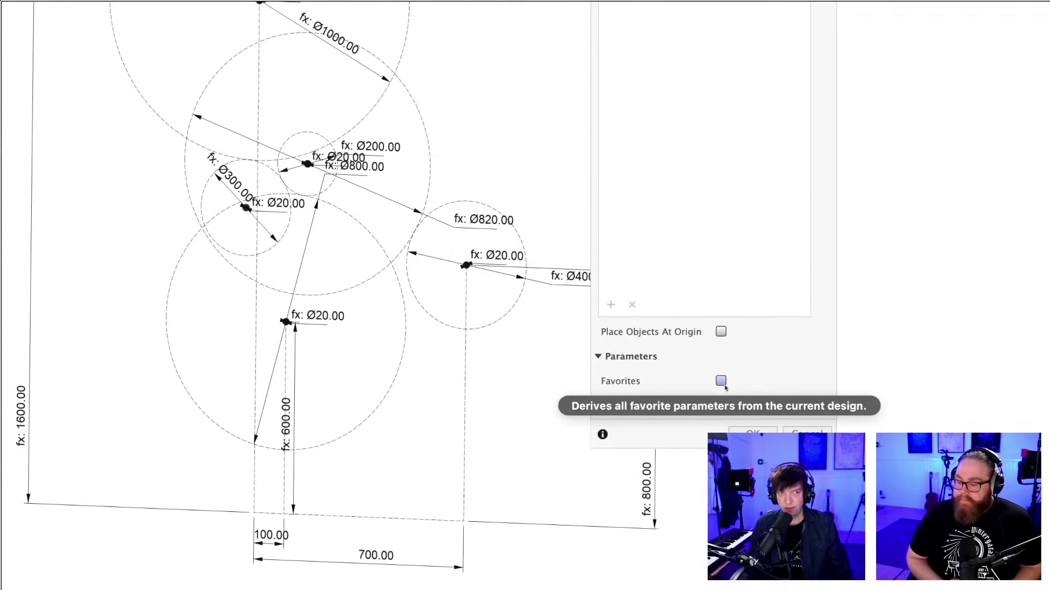
click(721, 381)
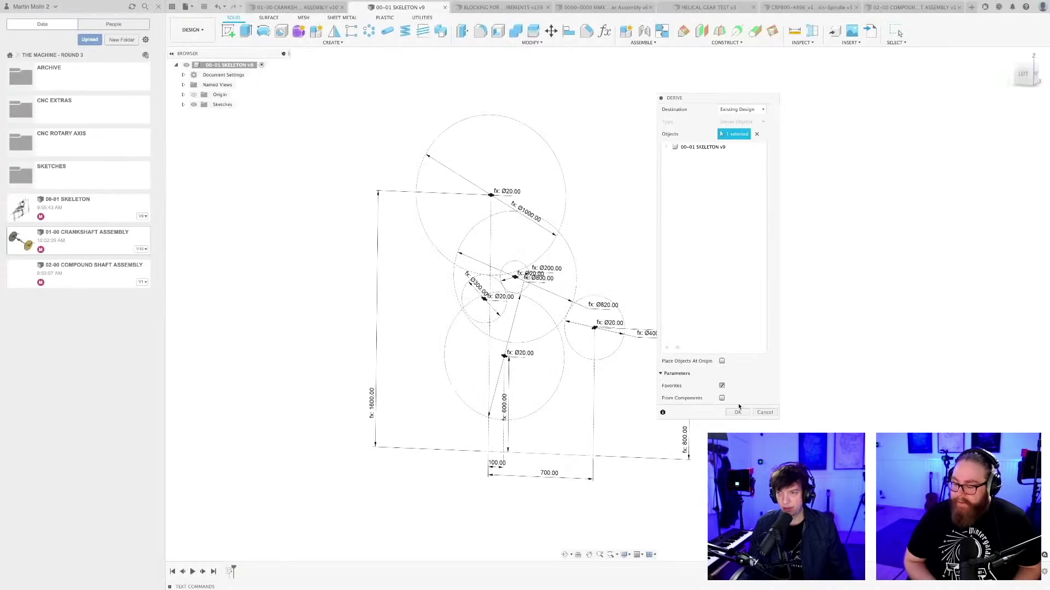
click(737, 413)
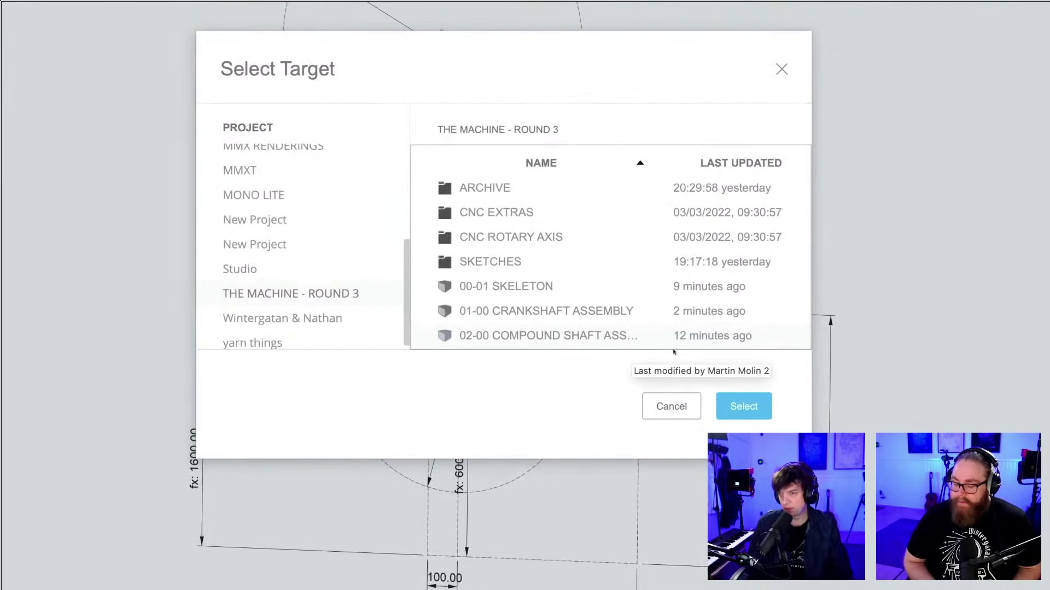
click(750, 411)
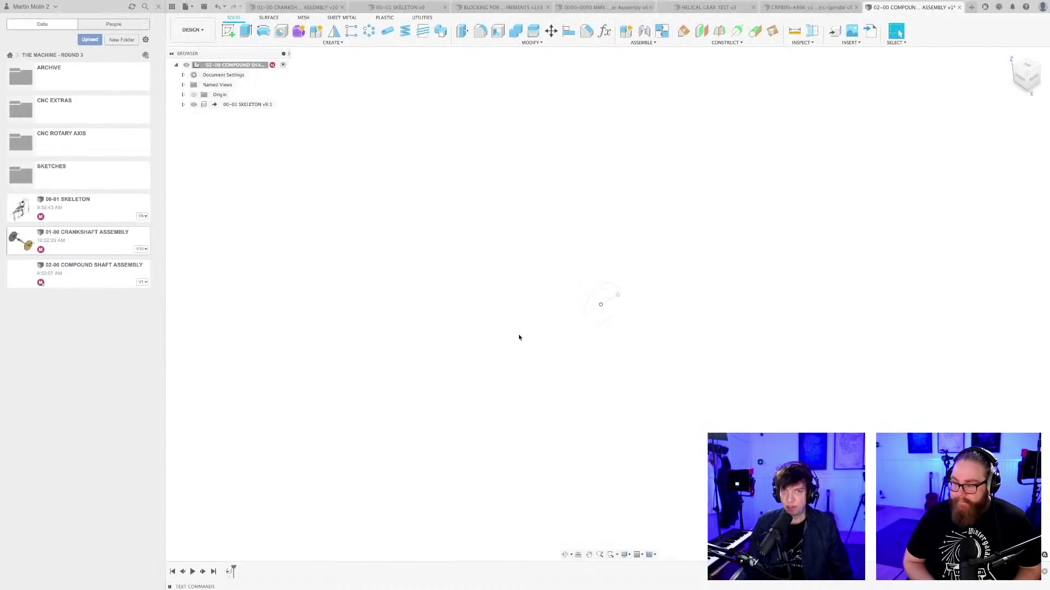
Inspect the derived skeleton in the compound shaft assembly and list the user parameters derived with it
scroll(519, 337, up, 5)
scroll(501, 342, down, 5)
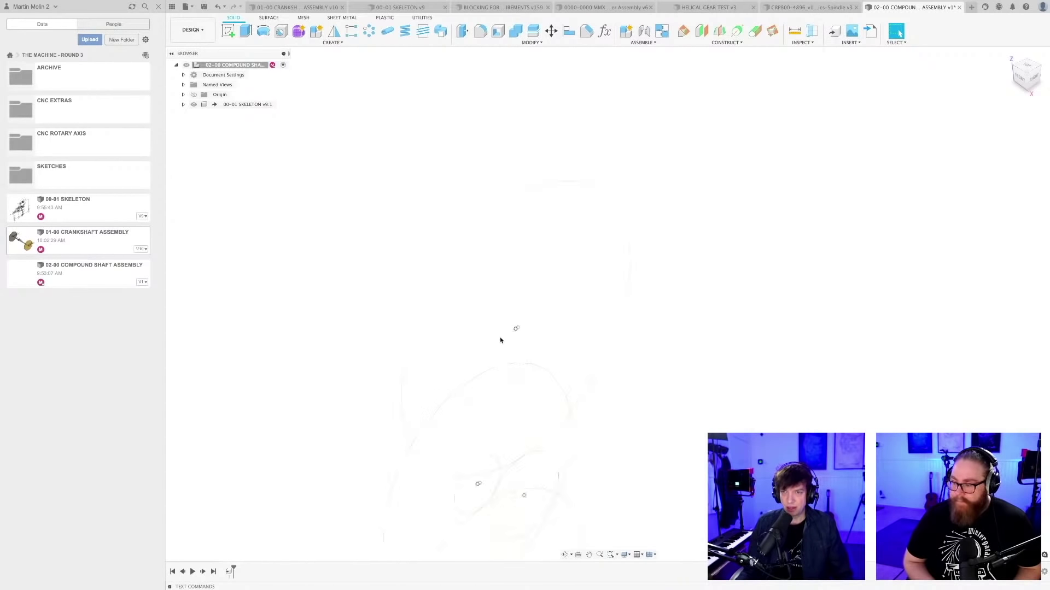
mouse_move(500, 344)
middle_down()
mouse_move(536, 275)
mouse_move(497, 293)
mouse_move(565, 281)
middle_up()
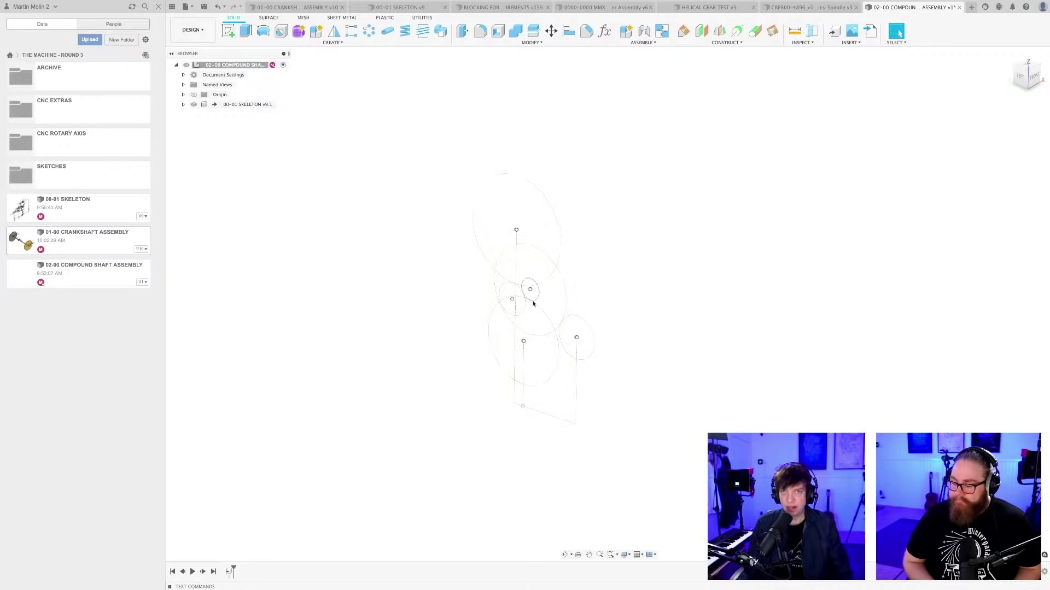
mouse_move(529, 290)
shift+middle_down()
mouse_move(547, 288)
mouse_move(530, 298)
shift+middle_up()
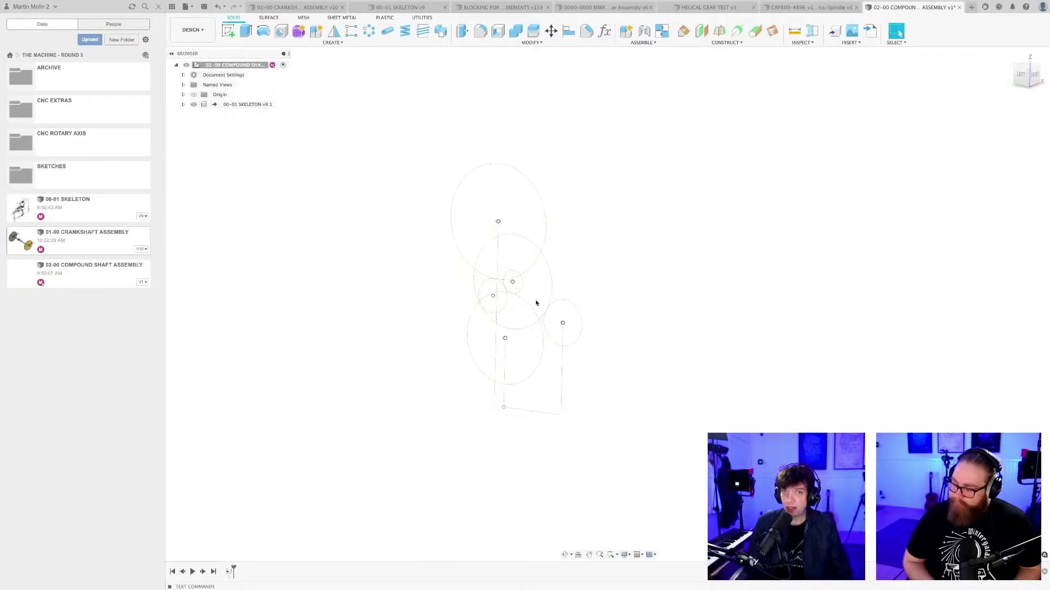
click(600, 27)
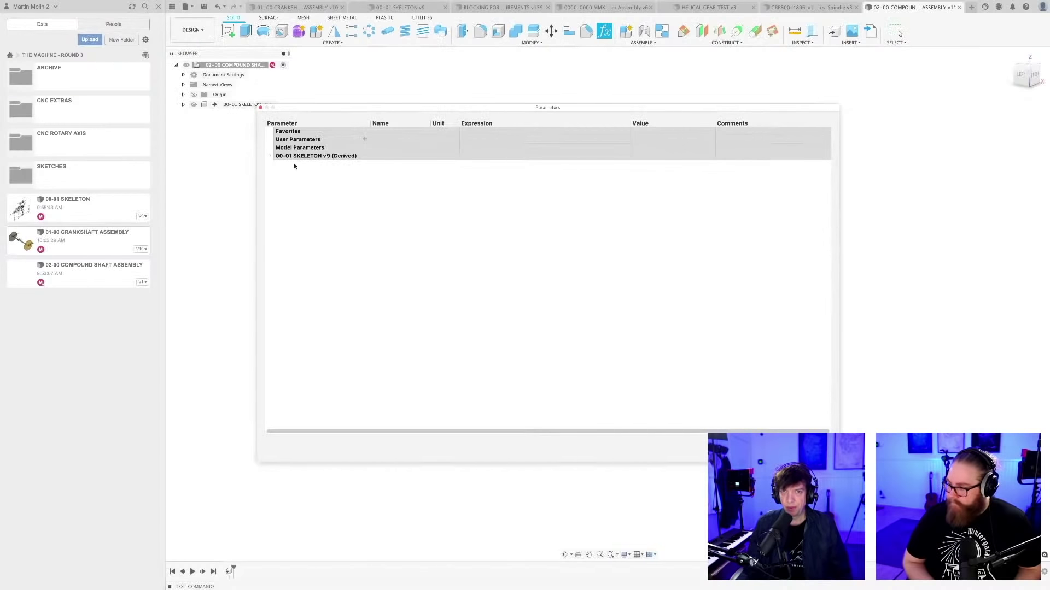
click(271, 156)
click(278, 165)
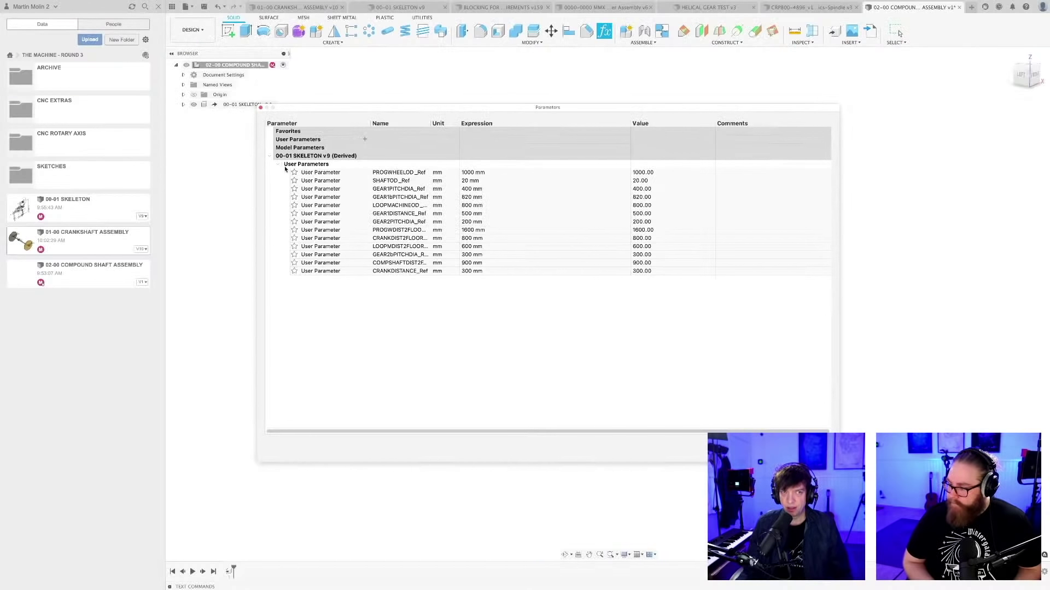
Mark all the user parameters derived from 00-01 SKELETON as favorites, from PROGWHEELOD_Ref through CRANKDISTANCE_Ref, and close the parameter list
click(294, 172)
click(294, 189)
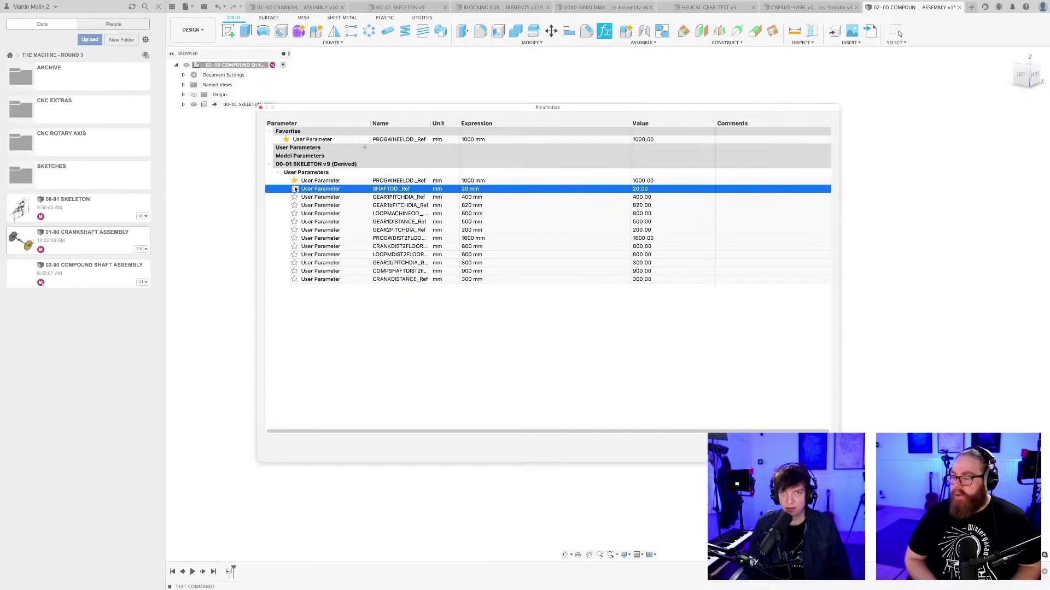
click(294, 205)
click(294, 222)
click(294, 239)
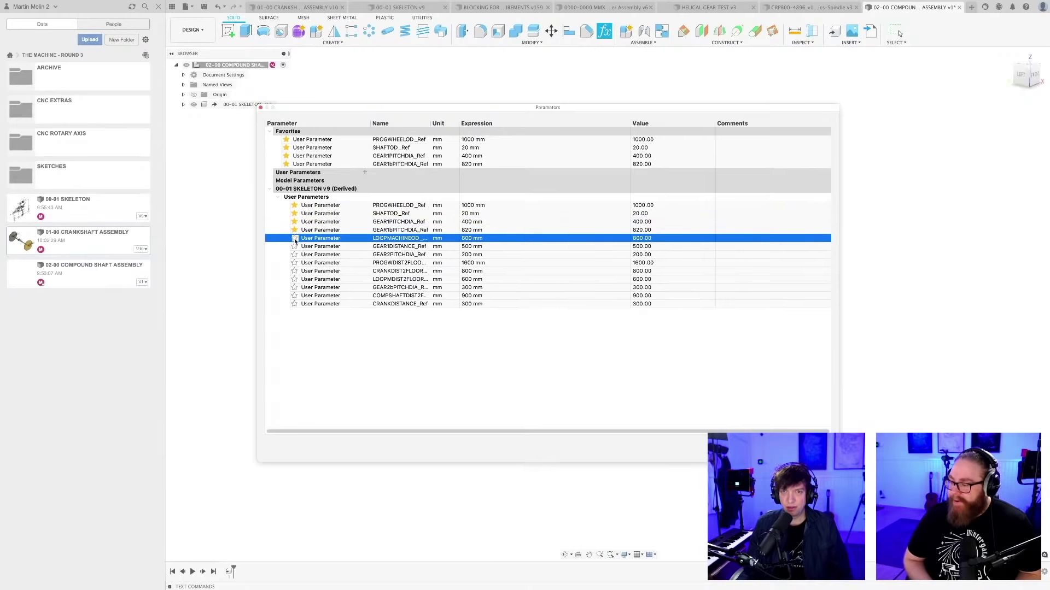
click(294, 255)
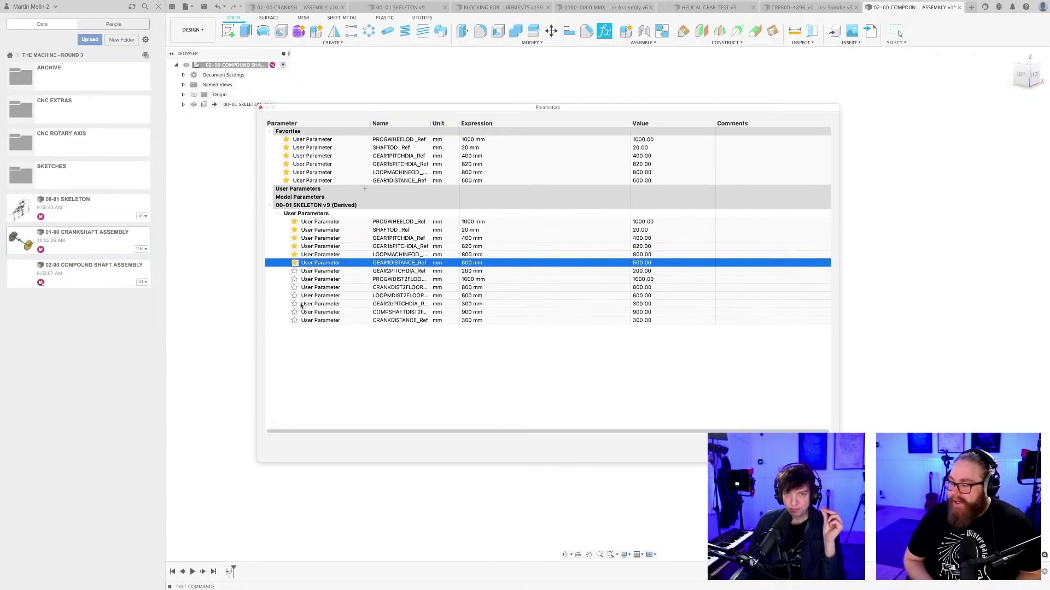
click(294, 271)
click(294, 287)
click(294, 304)
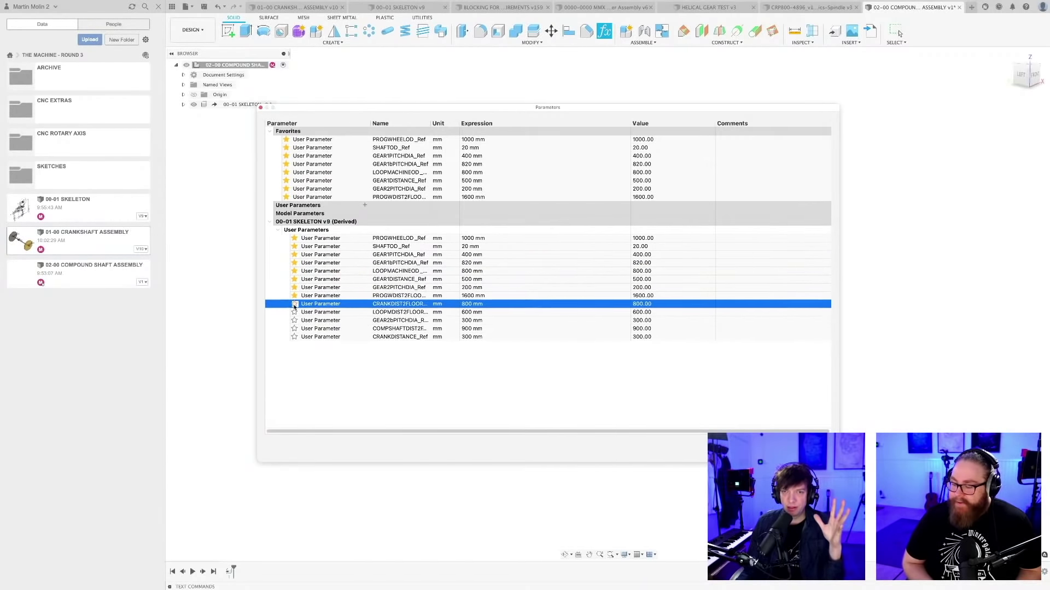
click(295, 321)
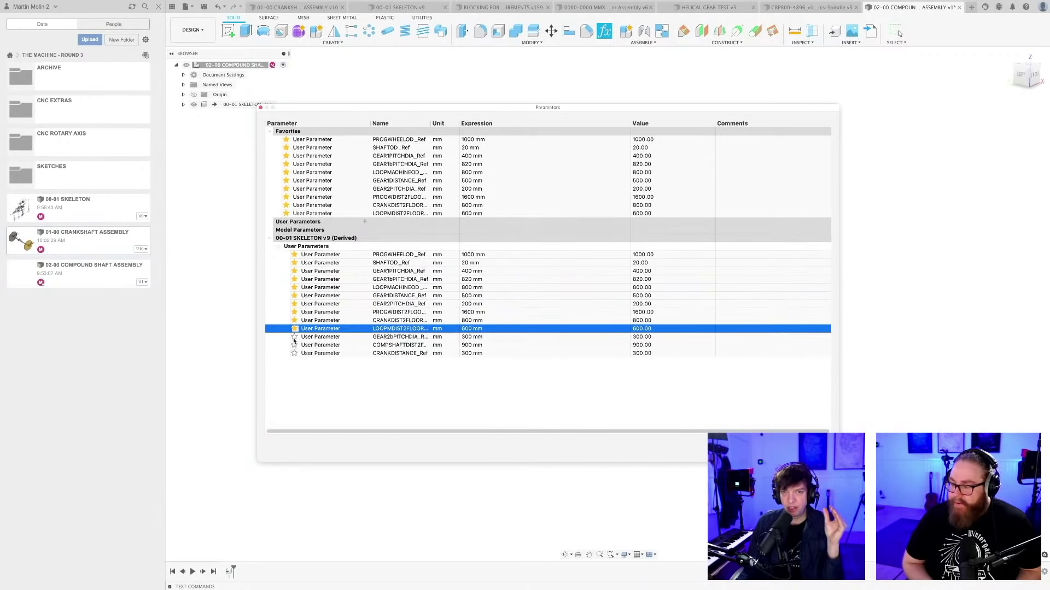
click(294, 337)
click(294, 353)
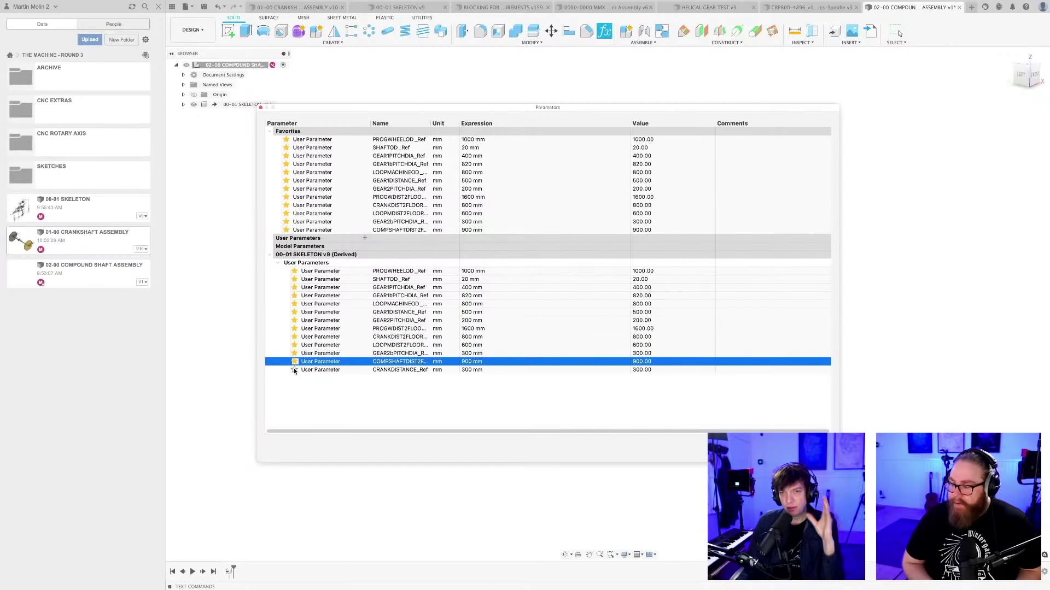
click(294, 371)
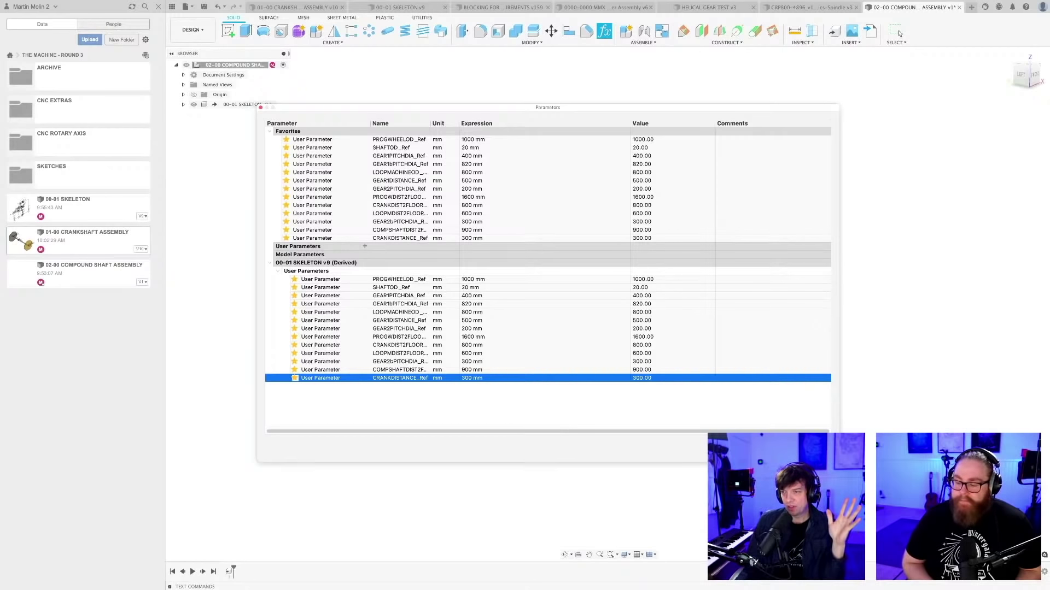
key(Escape)
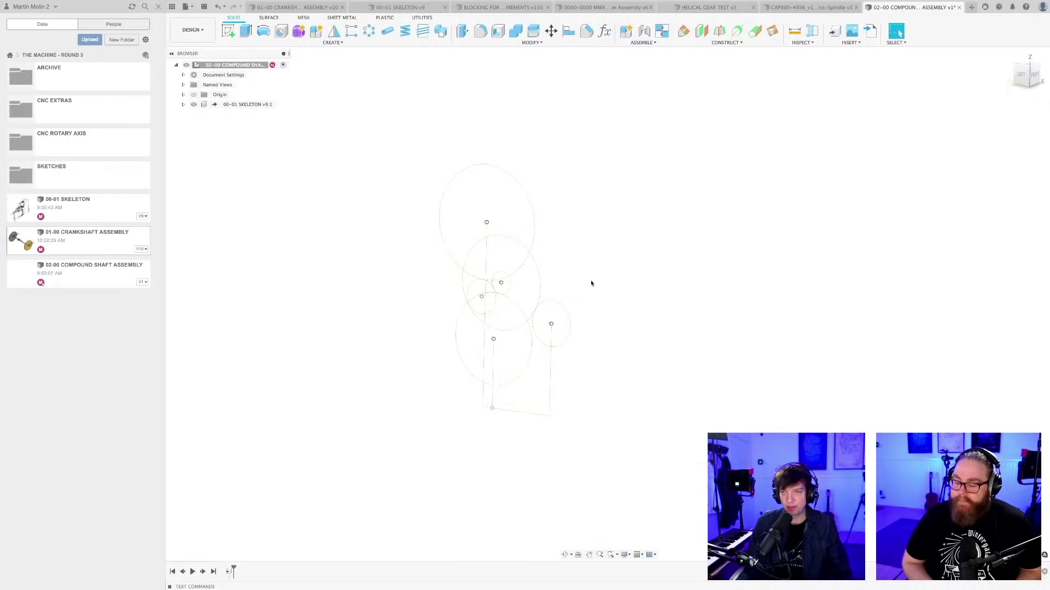
Create a new component in the compound shaft assembly and name it 02-00 MASTERSKETCH
mouse_move(570, 294)
middle_down()
mouse_move(584, 286)
mouse_move(583, 295)
middle_up()
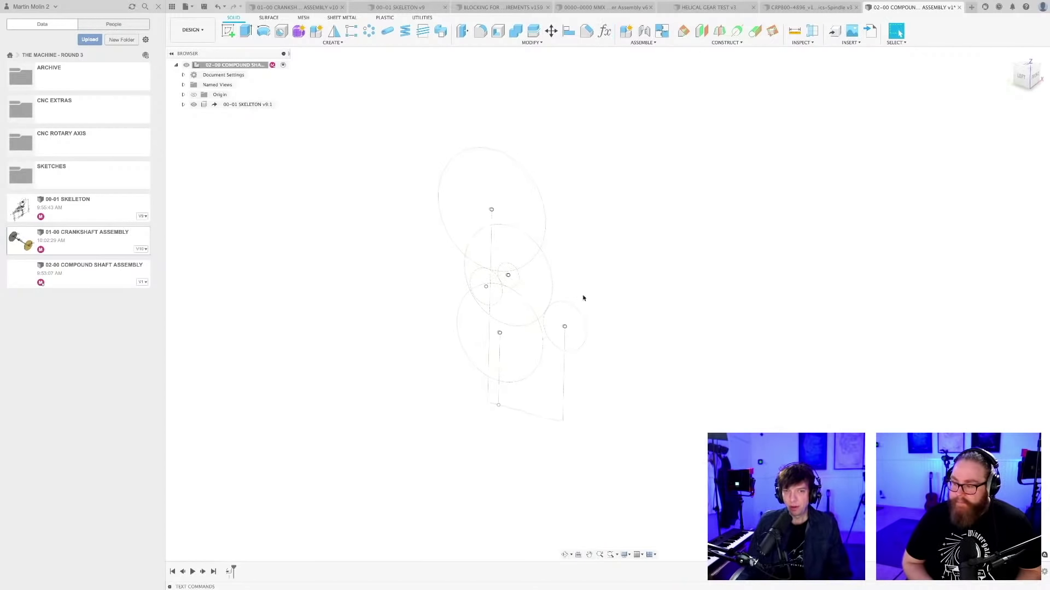
right_click(237, 64)
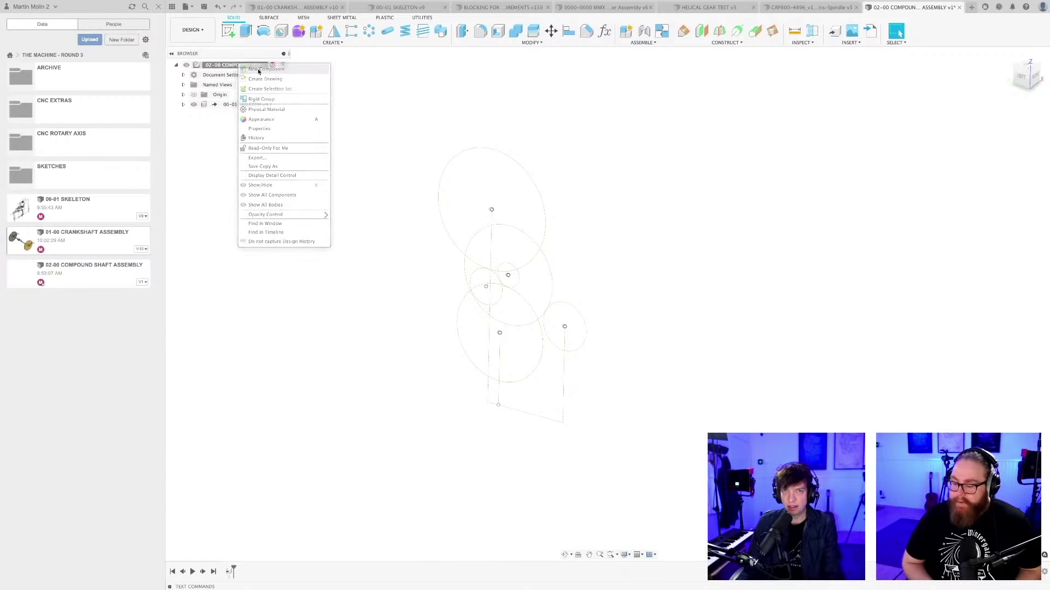
click(258, 70)
key(Return)
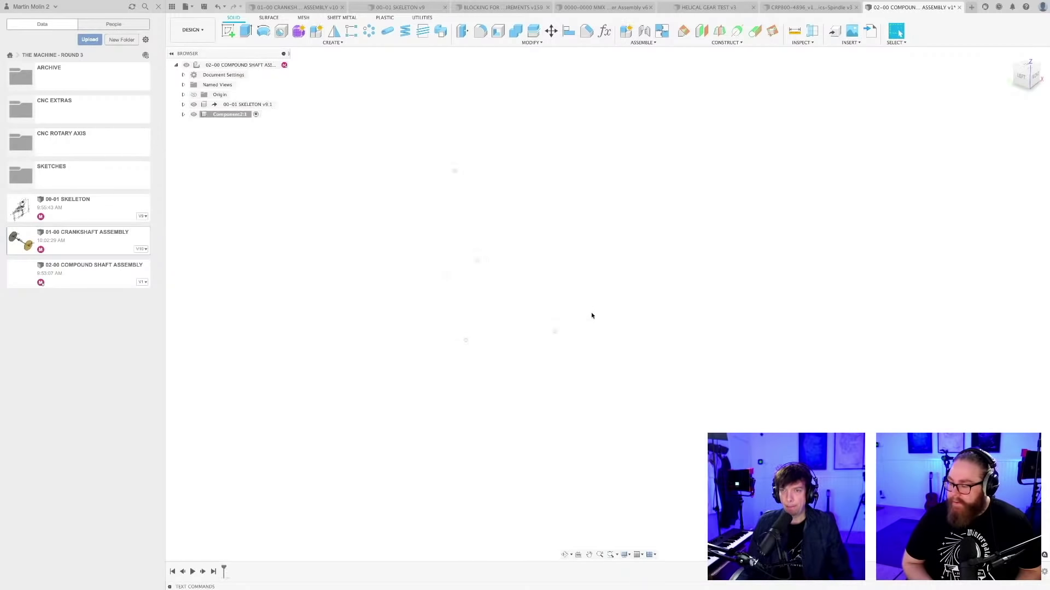
shift+middle_drag(591, 315, 576, 324)
double_click(231, 114)
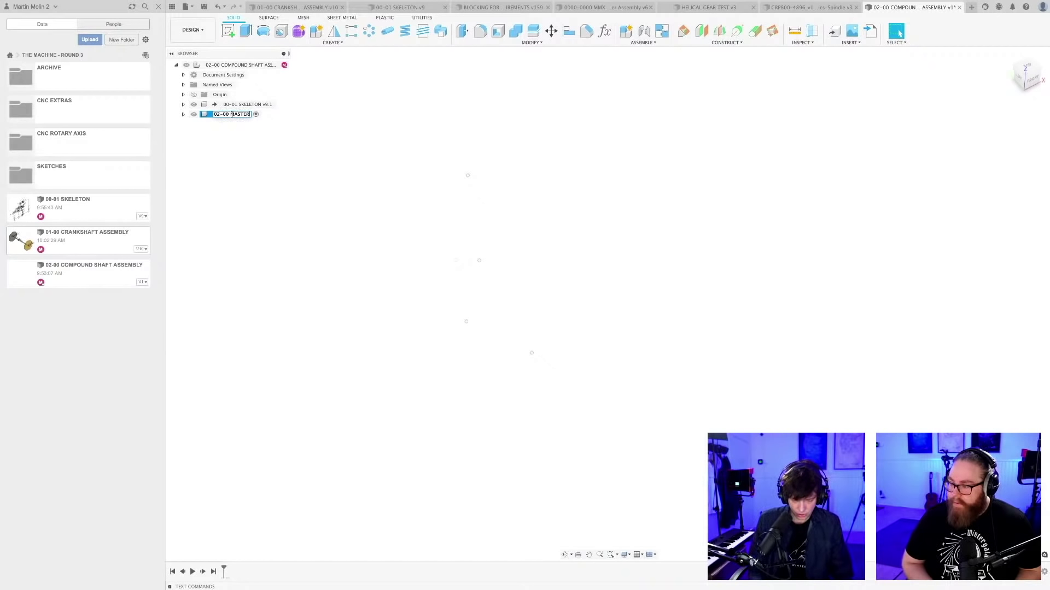
key(Return)
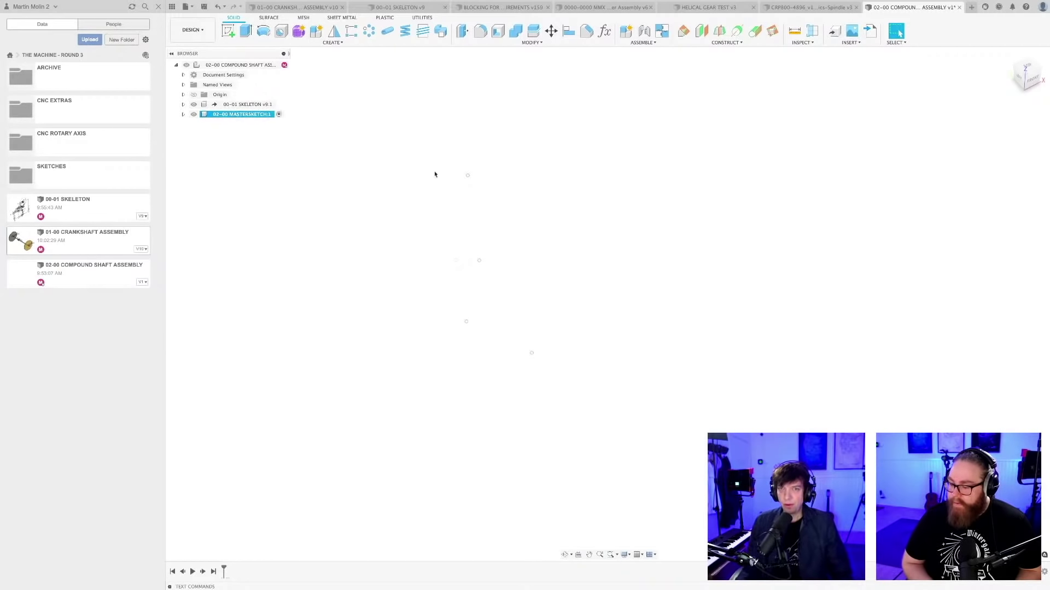
Construct a plane at an angle of 0.0 deg along the skeleton line at the compound shaft
click(683, 30)
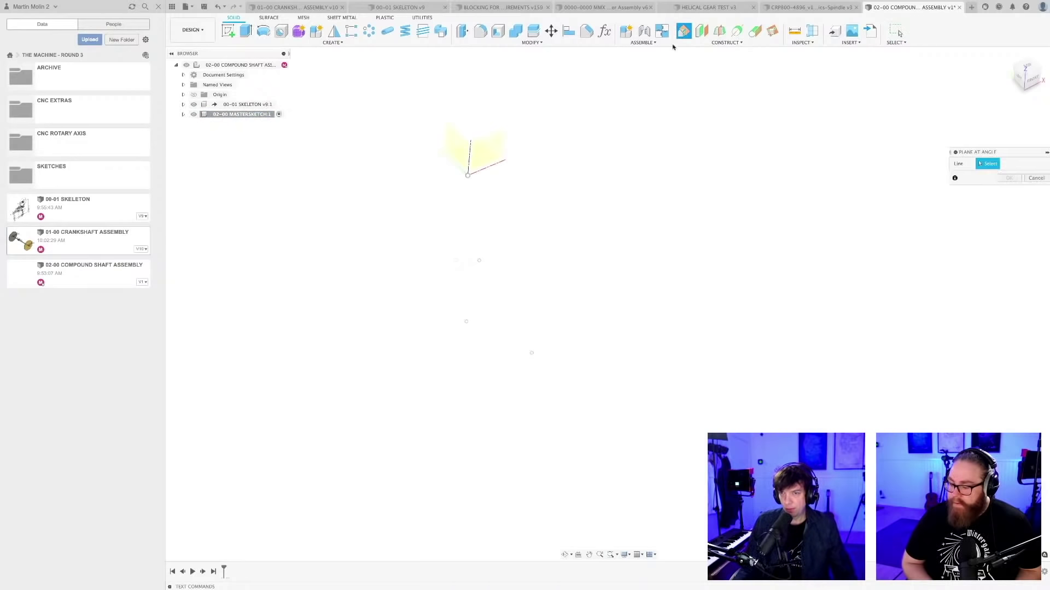
mouse_move(547, 333)
middle_down()
mouse_move(548, 321)
mouse_move(651, 307)
mouse_move(564, 274)
middle_up()
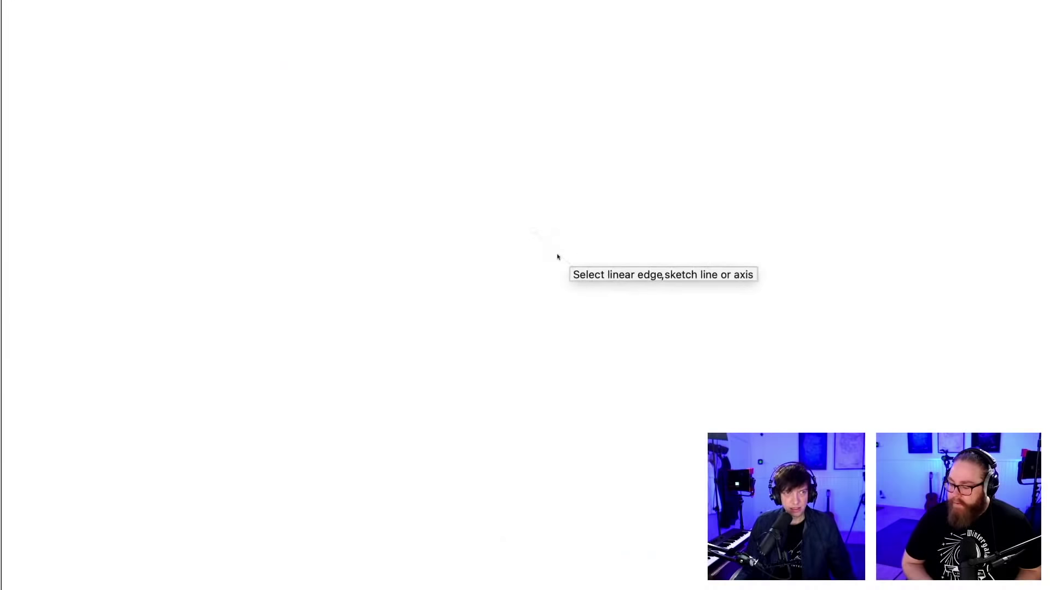
click(559, 256)
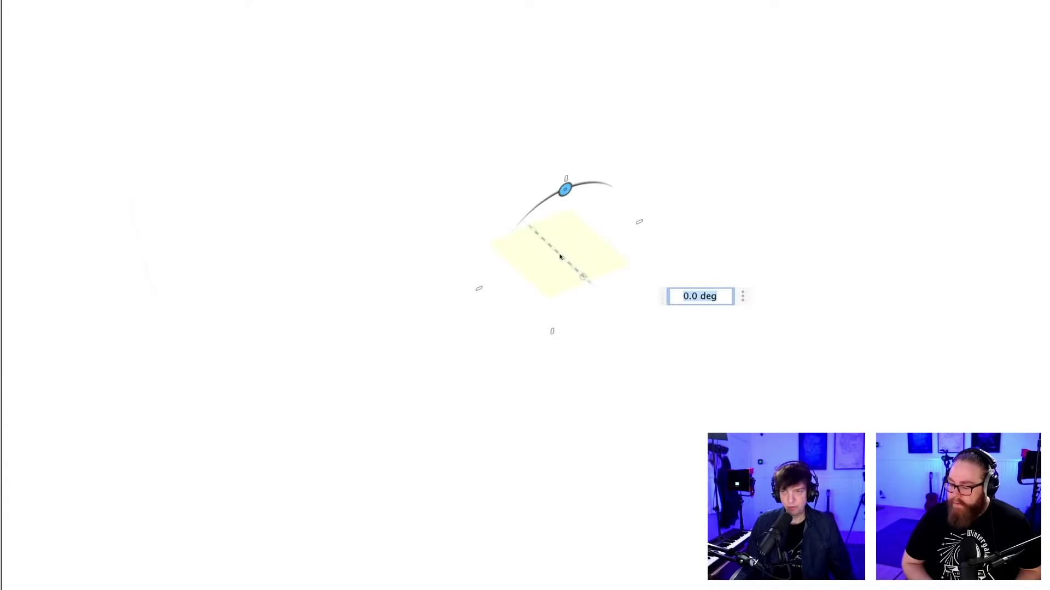
key(Return)
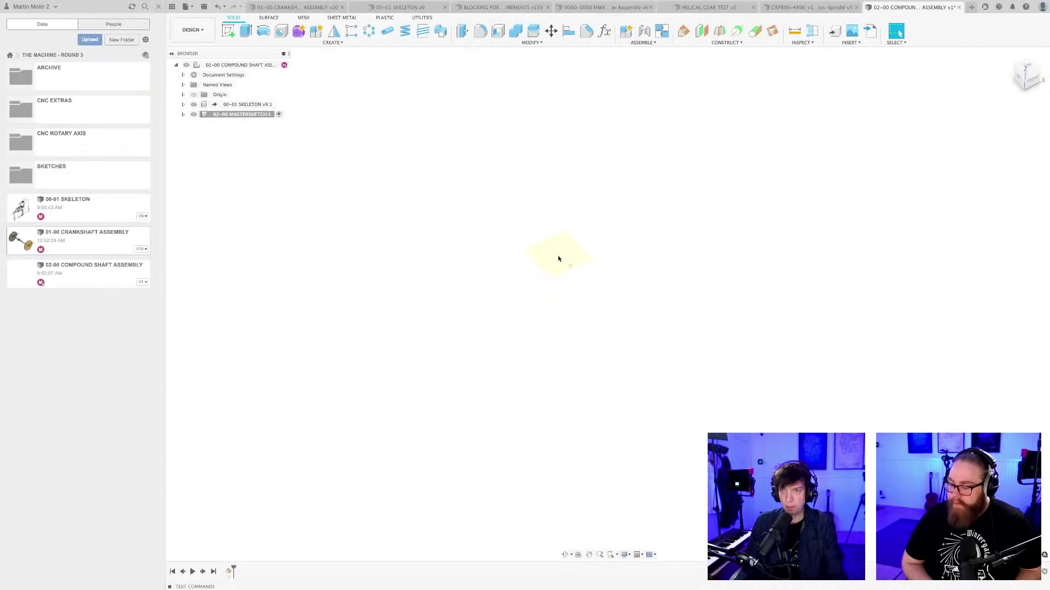
Start a sketch on the new construction plane and project the shaft geometry of the skeleton into it
click(228, 31)
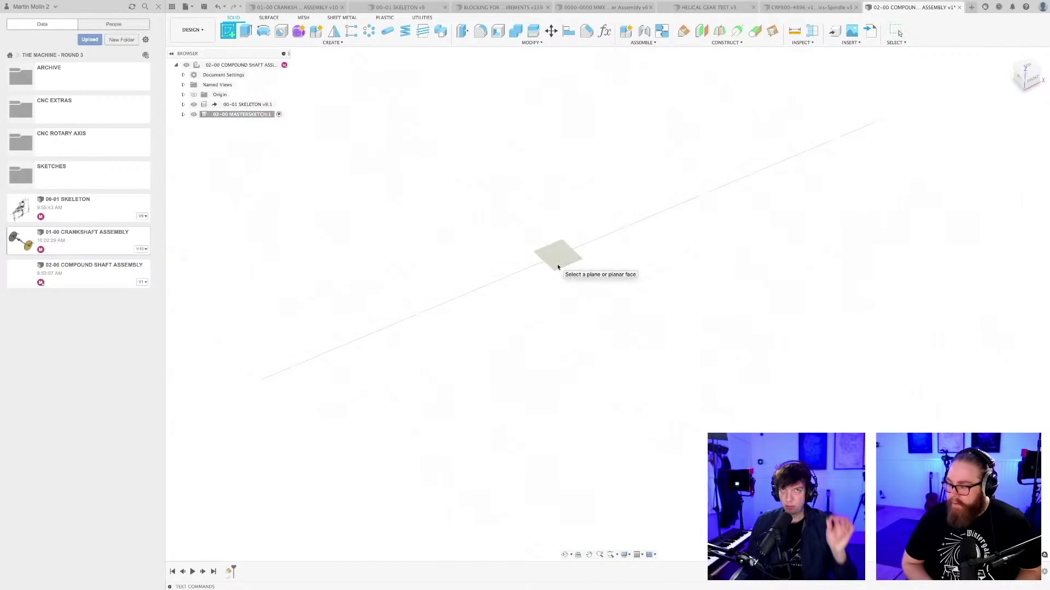
click(556, 264)
mouse_move(684, 300)
middle_down()
mouse_move(563, 246)
mouse_move(527, 253)
mouse_move(516, 243)
middle_up()
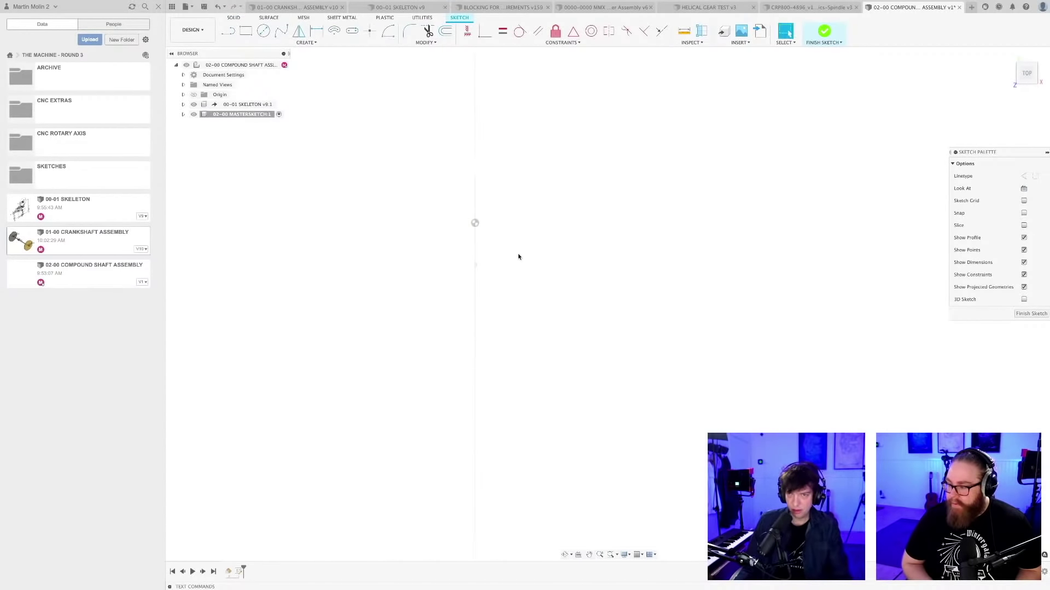
key(p)
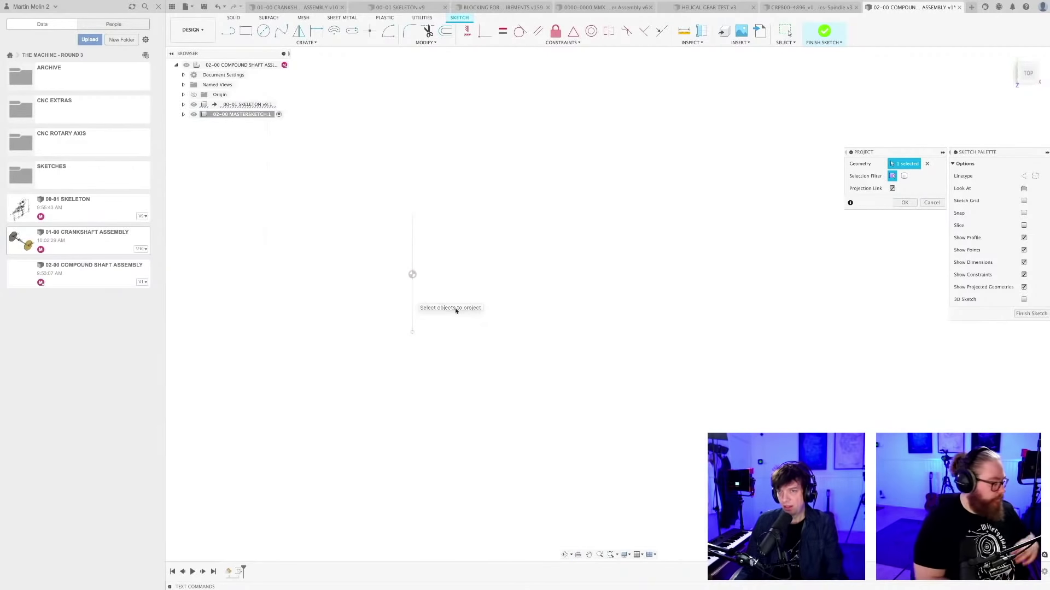
key(Escape)
Hide the 00-01 SKELETON component so that only the projected geometry of the new sketch is shown
scroll(500, 318, down, 8)
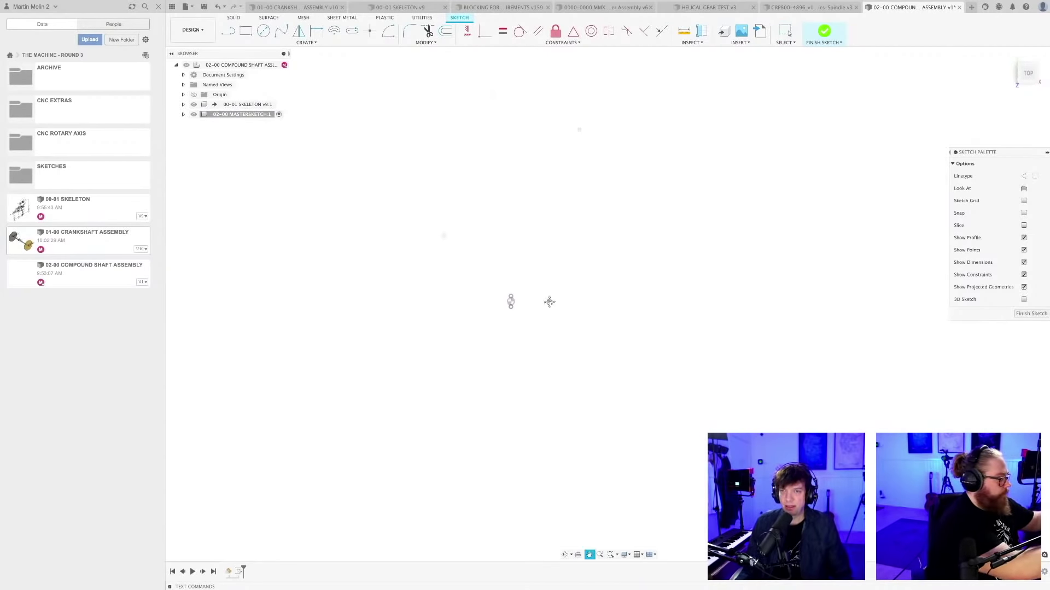
scroll(502, 269, up, 2)
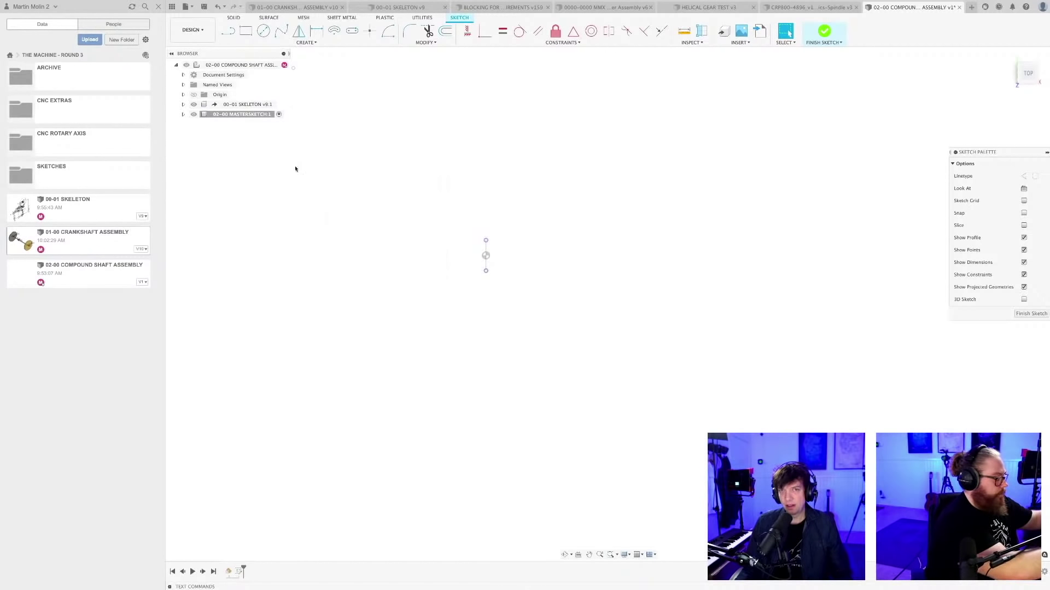
click(193, 105)
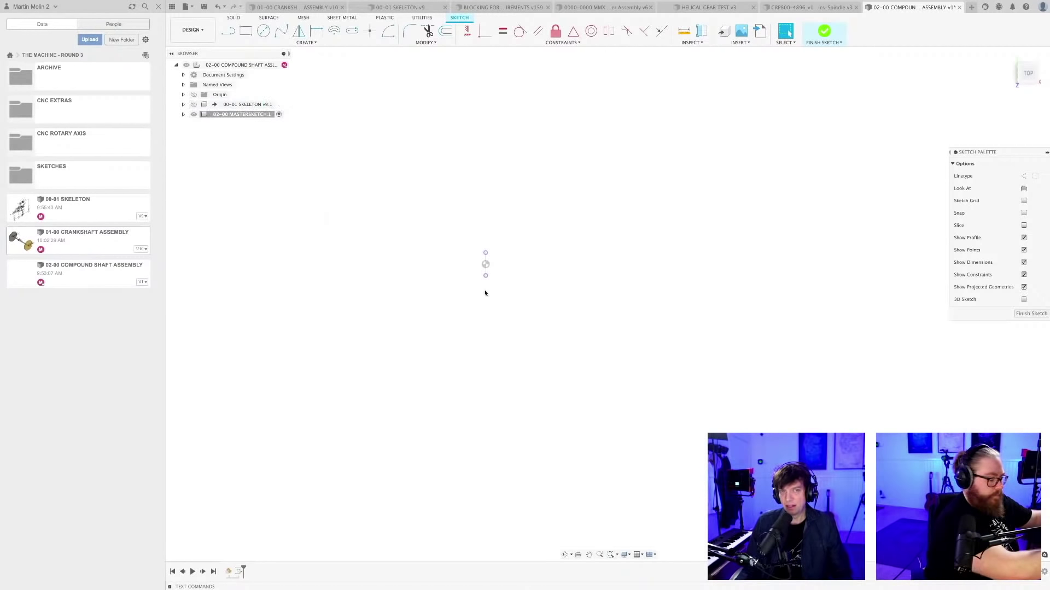
Sketch three connected lines joining the two projected shaft endpoints: two long sides and a far end about 86 mm high
scroll(489, 274, up, 6)
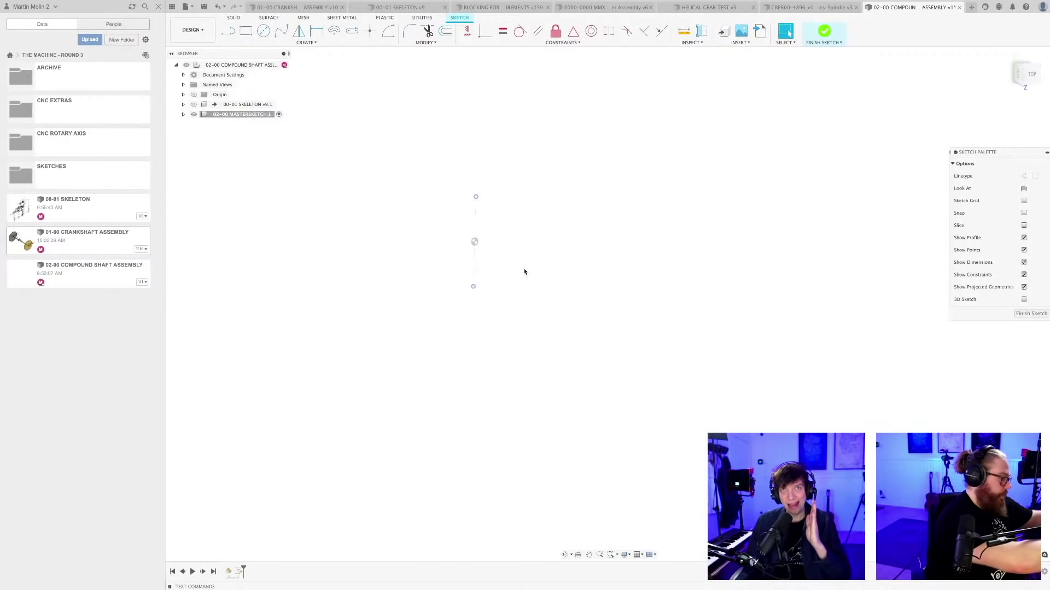
scroll(530, 269, down, 2)
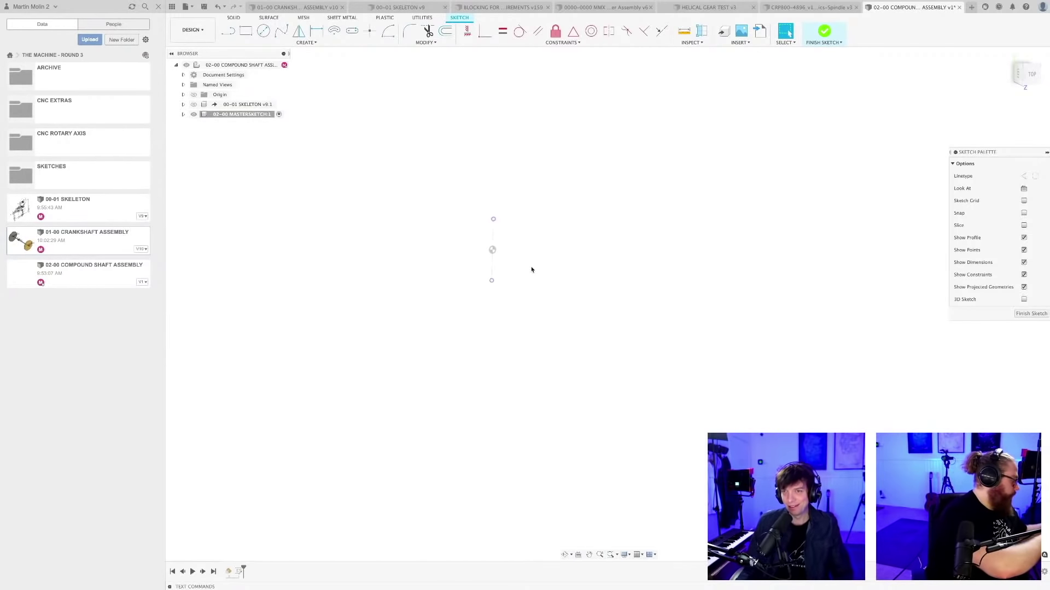
scroll(514, 274, down, 1)
middle_drag(554, 287, 476, 260)
scroll(476, 260, down, 1)
key(l)
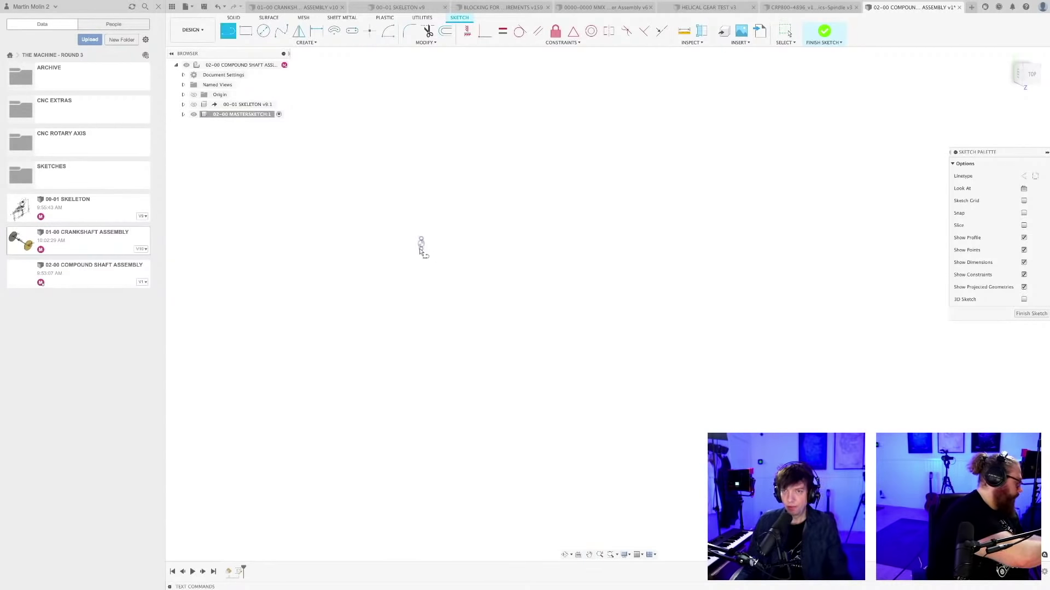
click(421, 248)
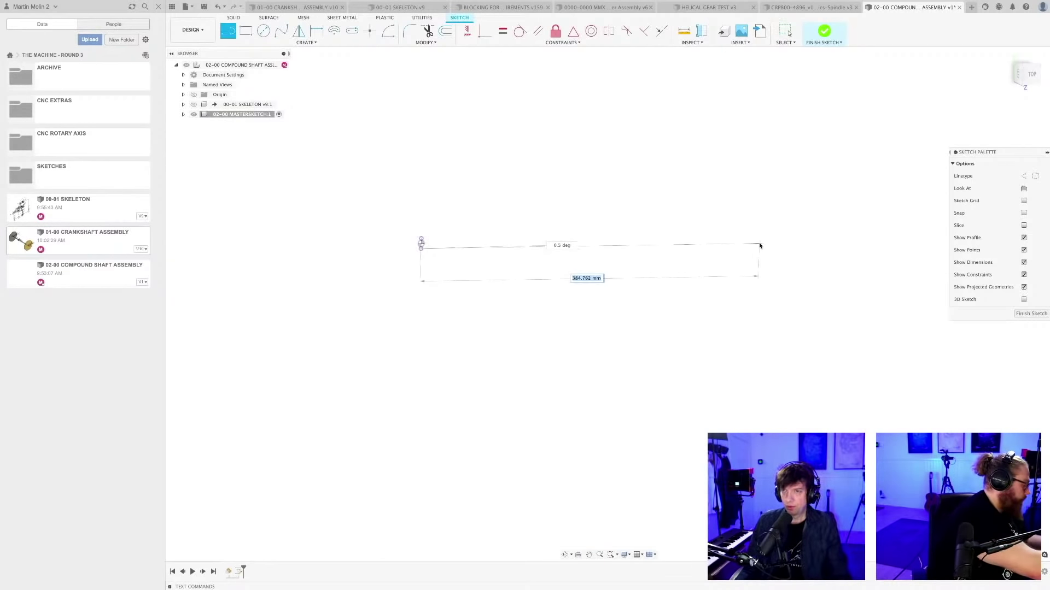
click(849, 327)
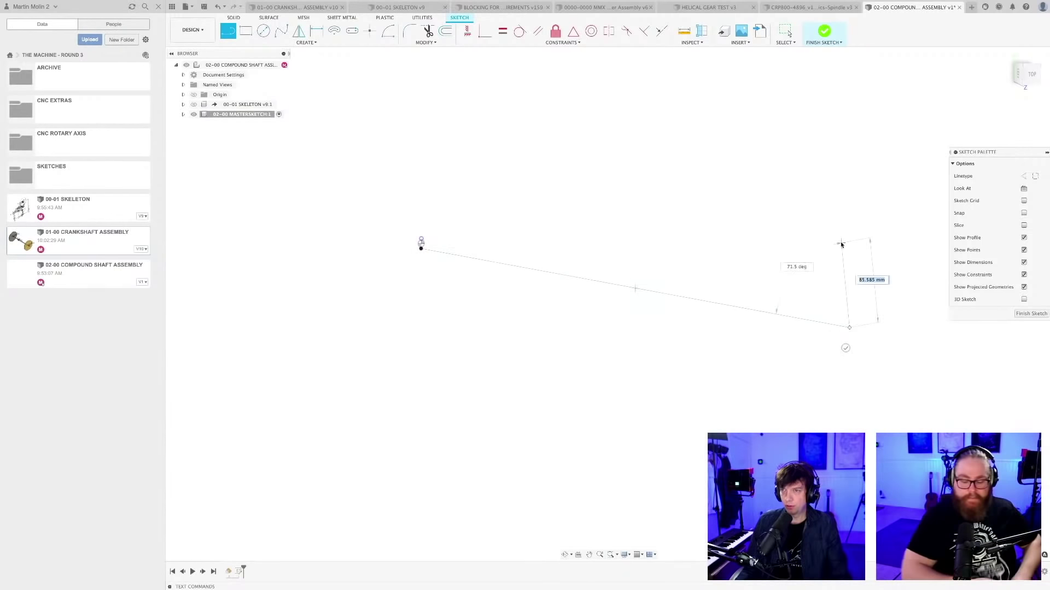
click(841, 241)
click(421, 238)
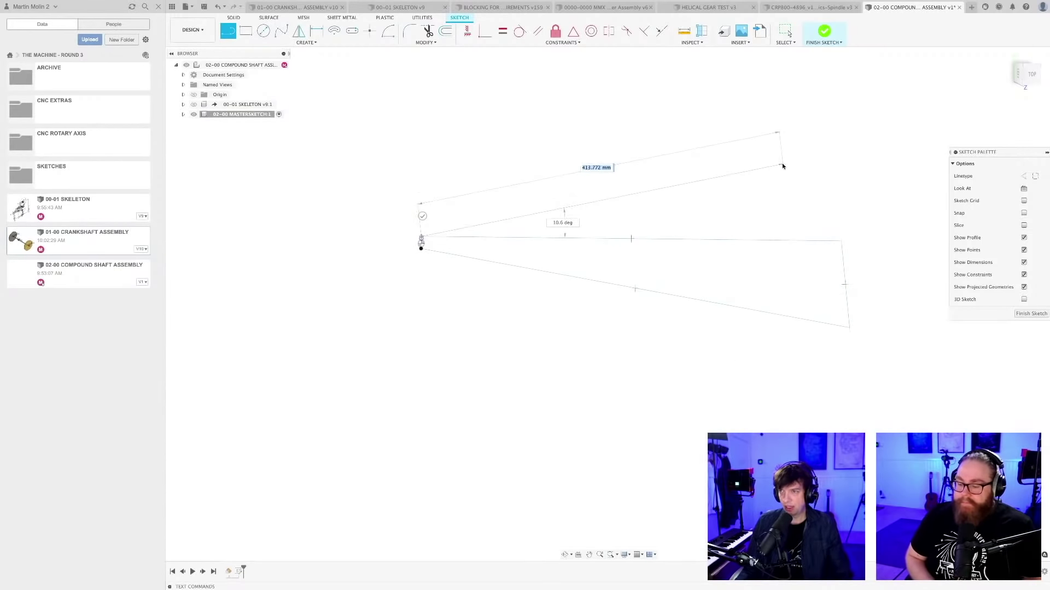
key(Escape)
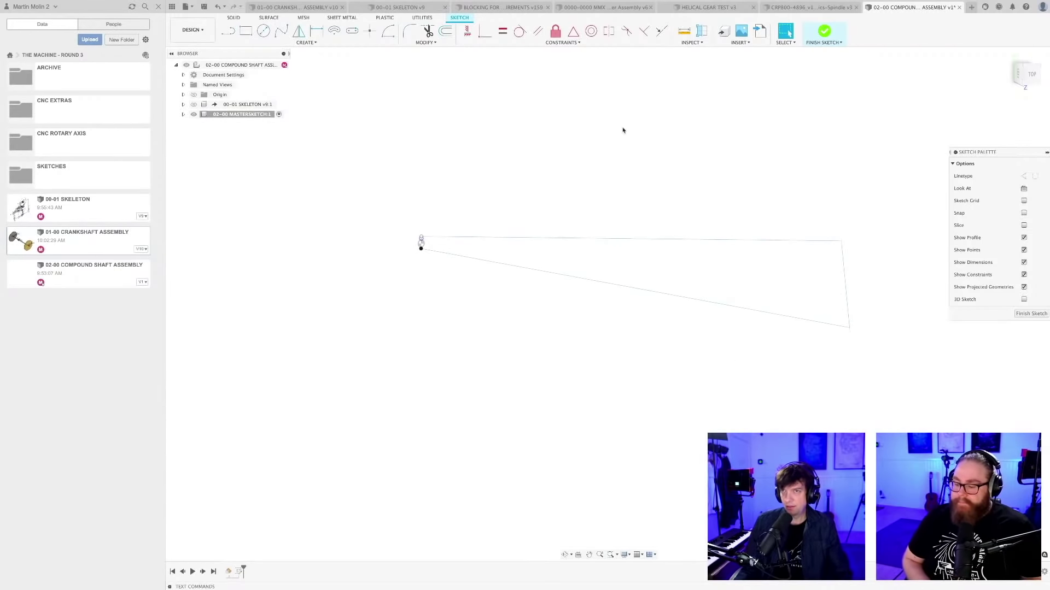
Constrain the profile's two long lines to be horizontal and its short end line to be vertical, and view the sketch from the top
click(466, 34)
click(646, 291)
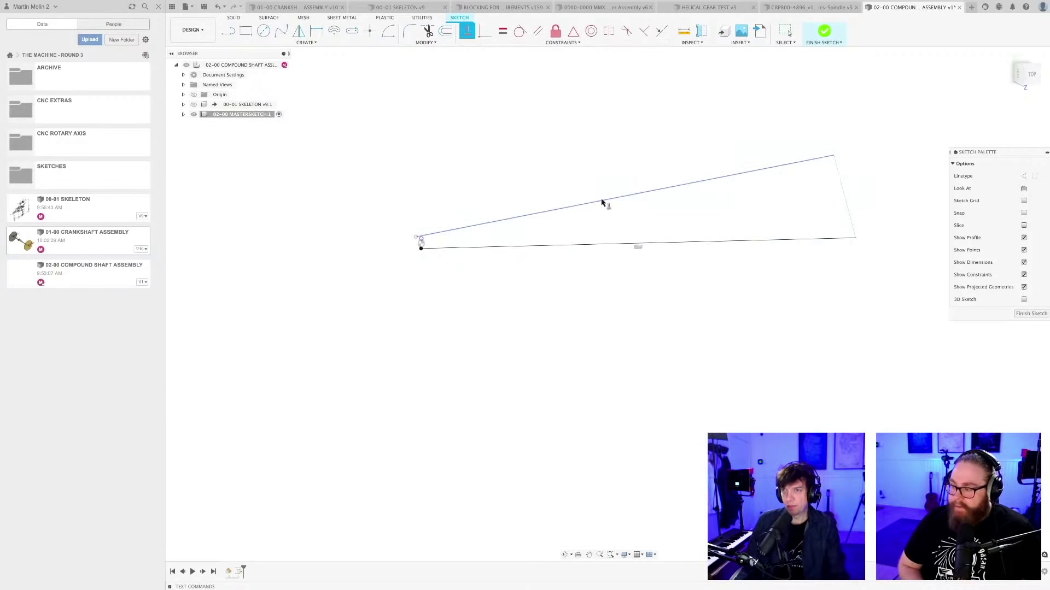
click(602, 202)
click(848, 210)
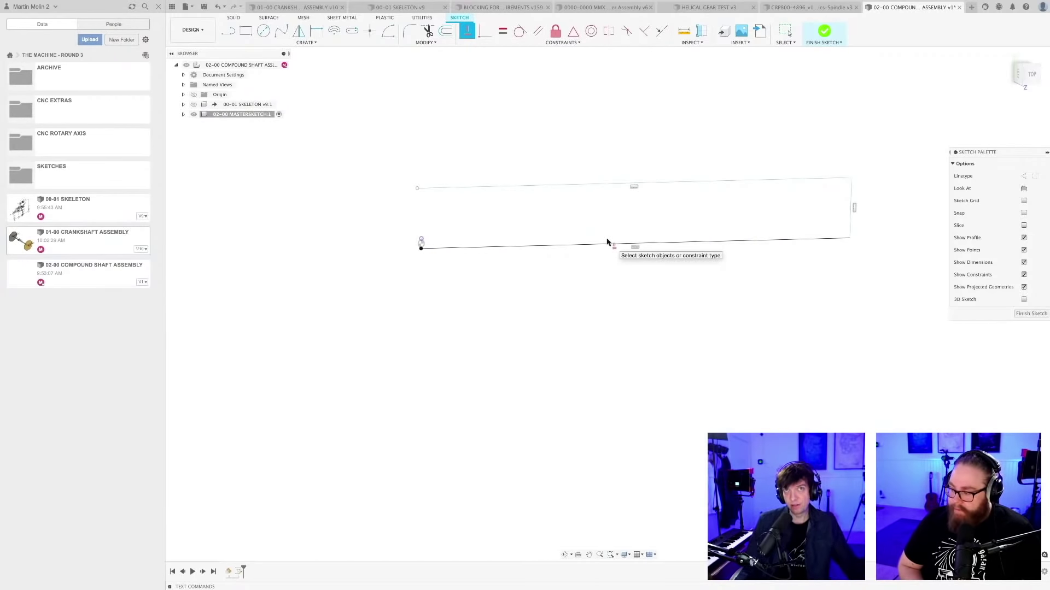
click(674, 243)
scroll(682, 117, down, 3)
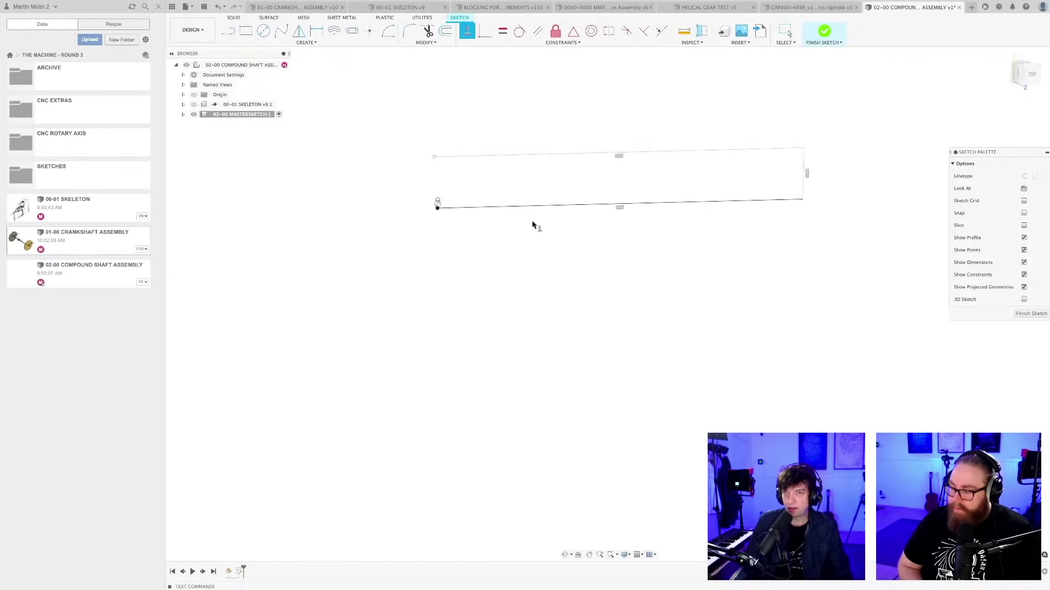
scroll(535, 225, up, 2)
click(1026, 79)
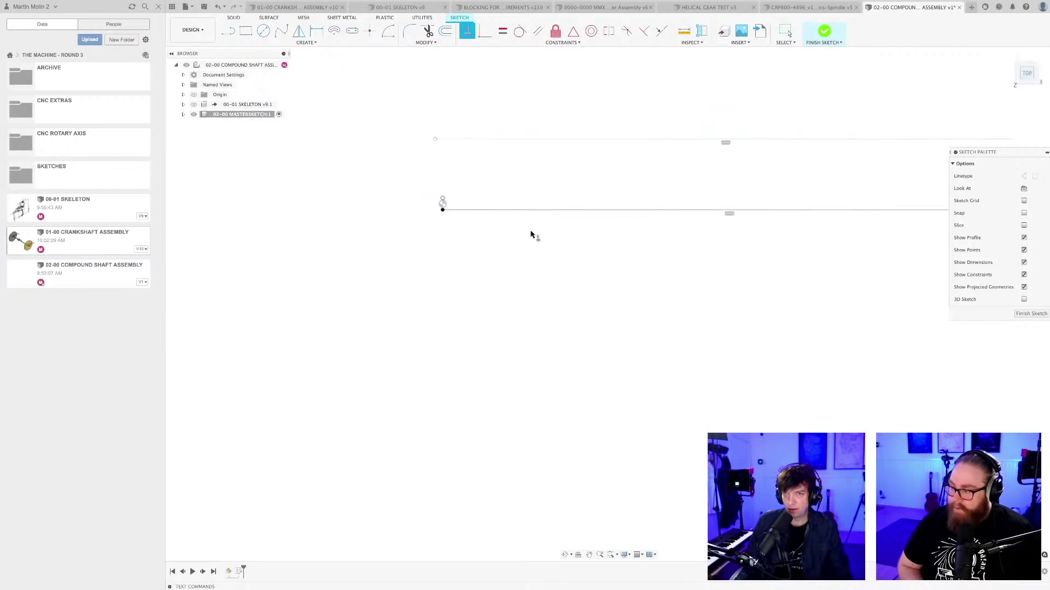
scroll(443, 232, up, 3)
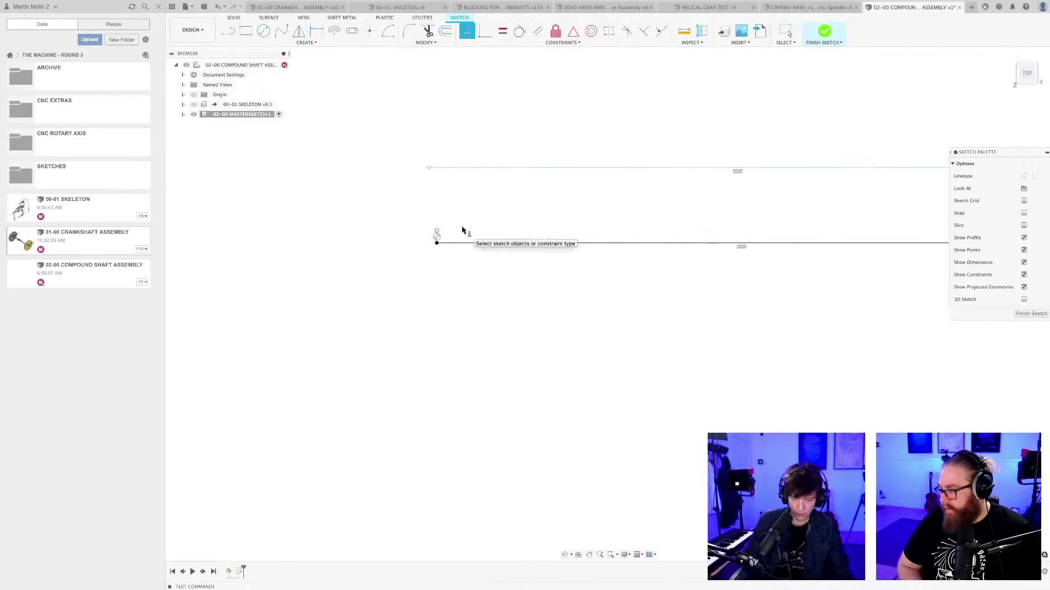
Try to close the profile's open end with a short line joining the two long lines at the projected points
scroll(462, 232, down, 3)
middle_drag(497, 216, 478, 253)
scroll(448, 250, up, 4)
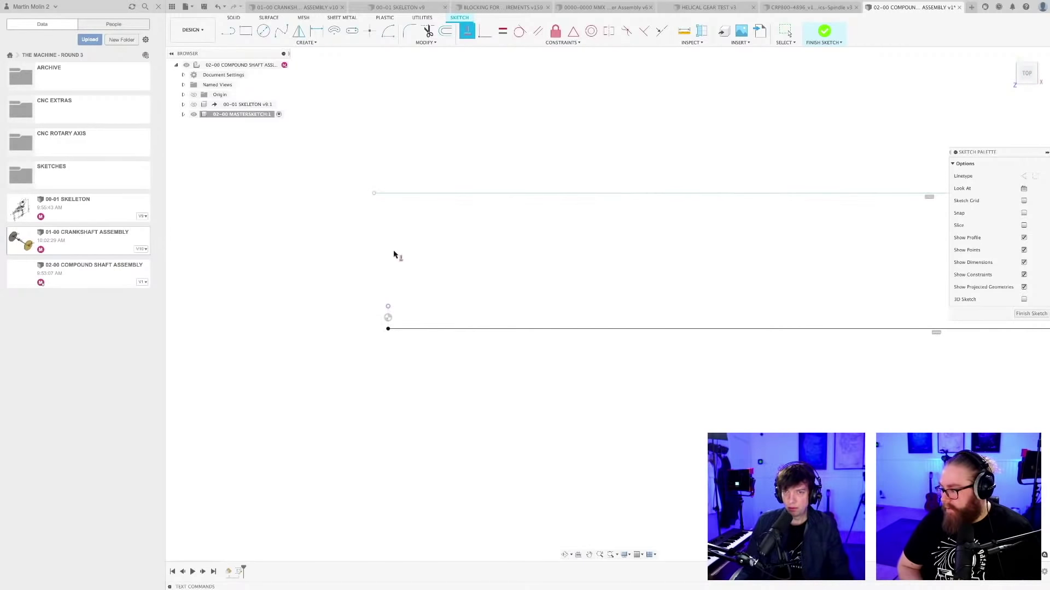
key(l)
scroll(465, 270, down, 2)
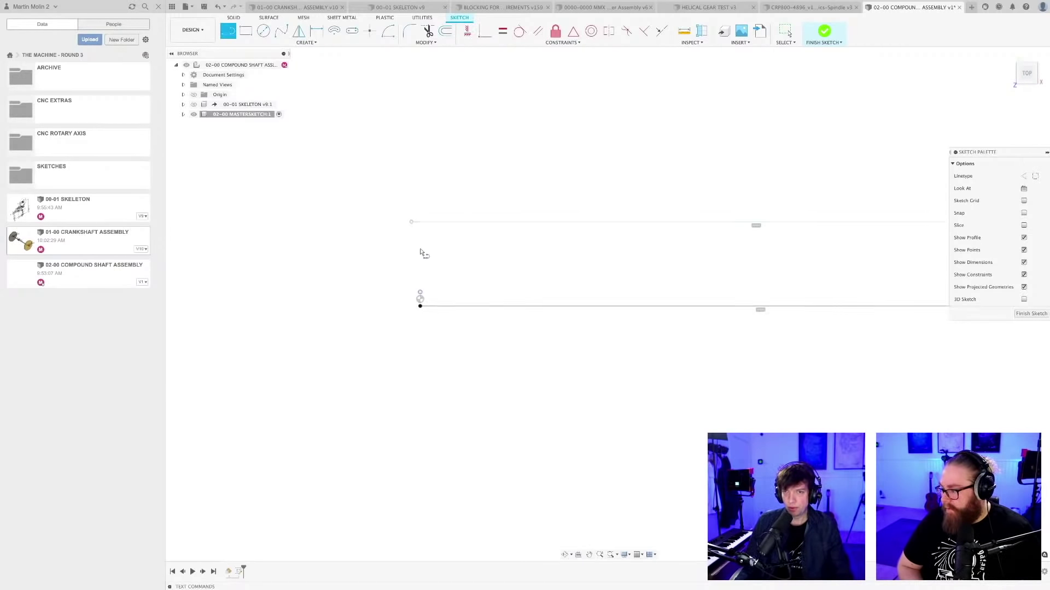
click(412, 226)
click(420, 298)
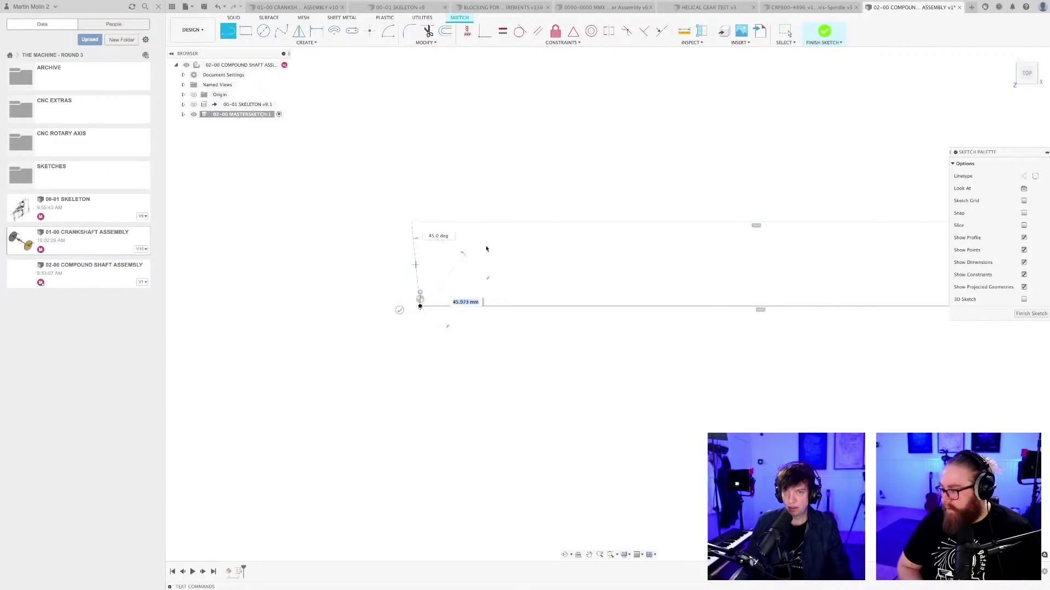
scroll(429, 324, up, 4)
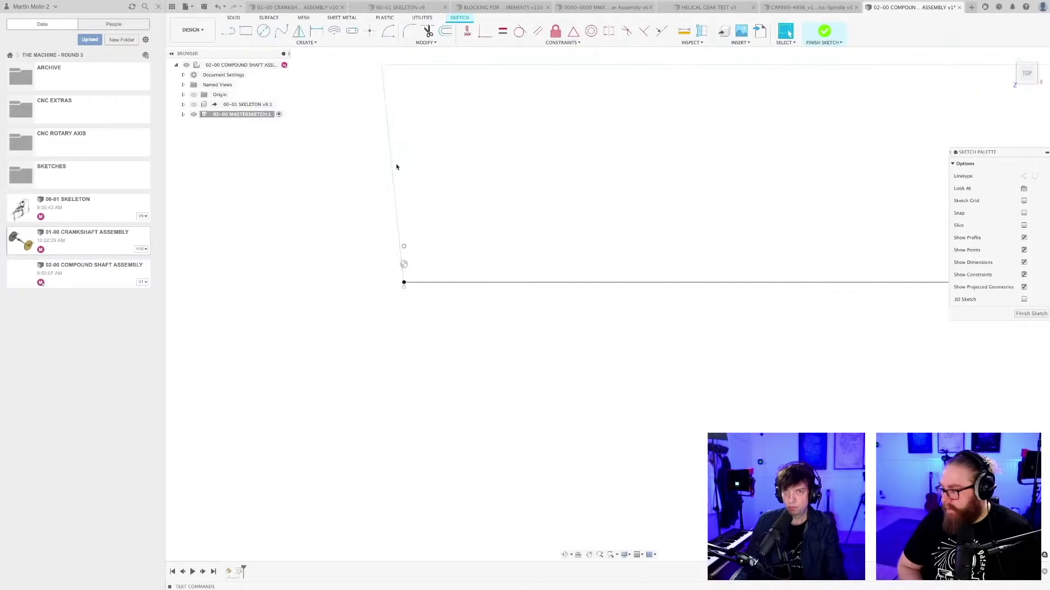
scroll(517, 227, down, 6)
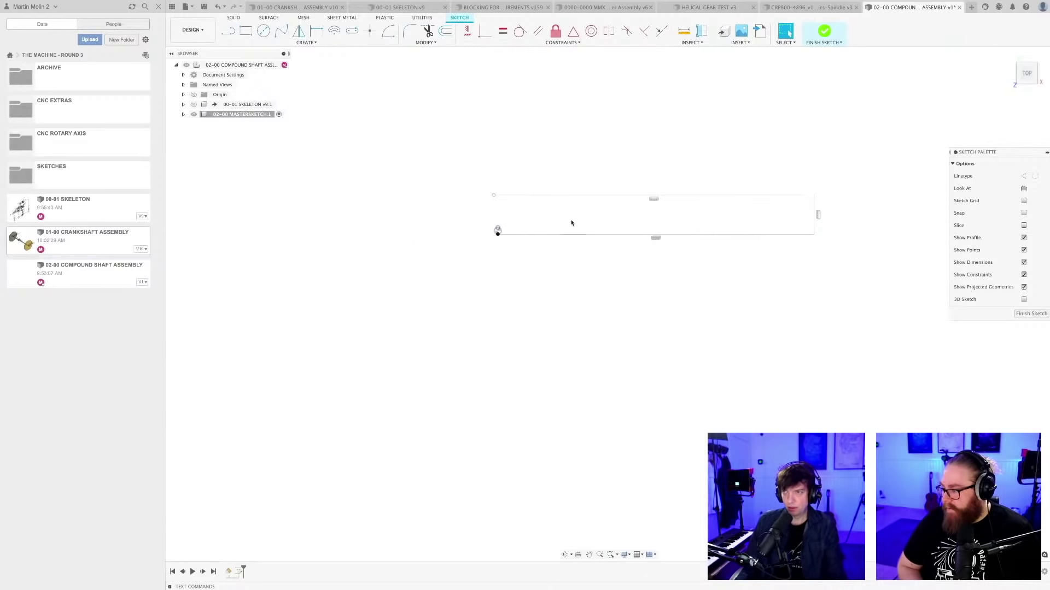
Delete the profile's lower long line and sketch a new horizontal line about 857 mm long below the projected points
key(Delete)
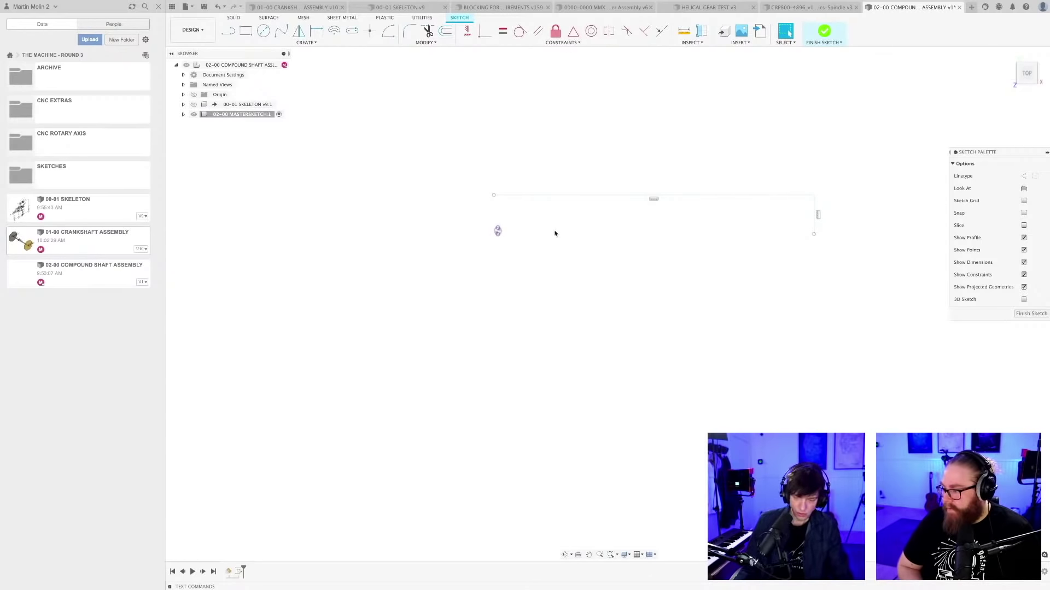
key(l)
click(245, 258)
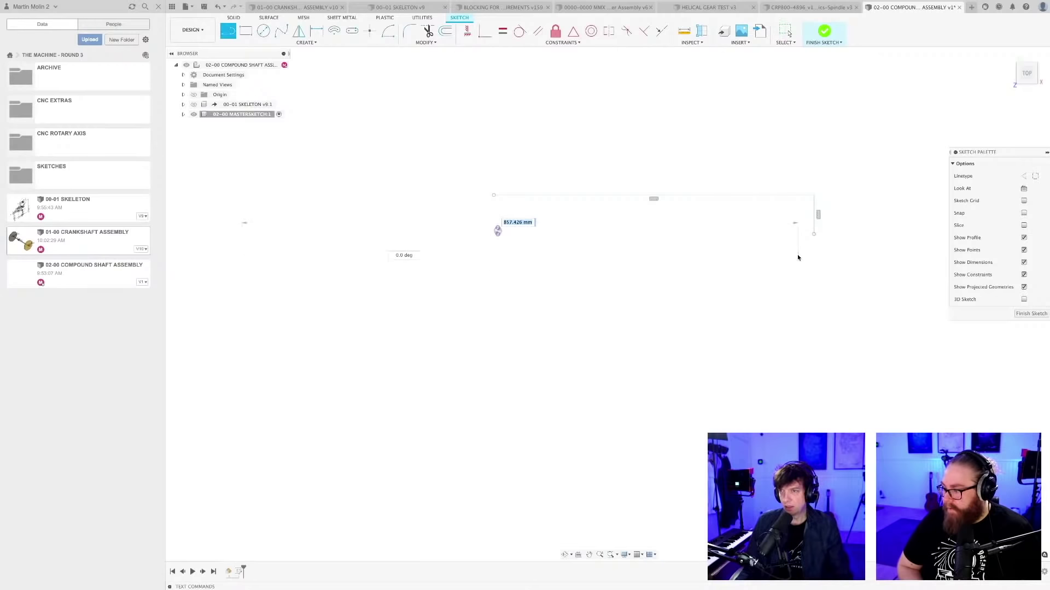
click(797, 258)
key(Escape)
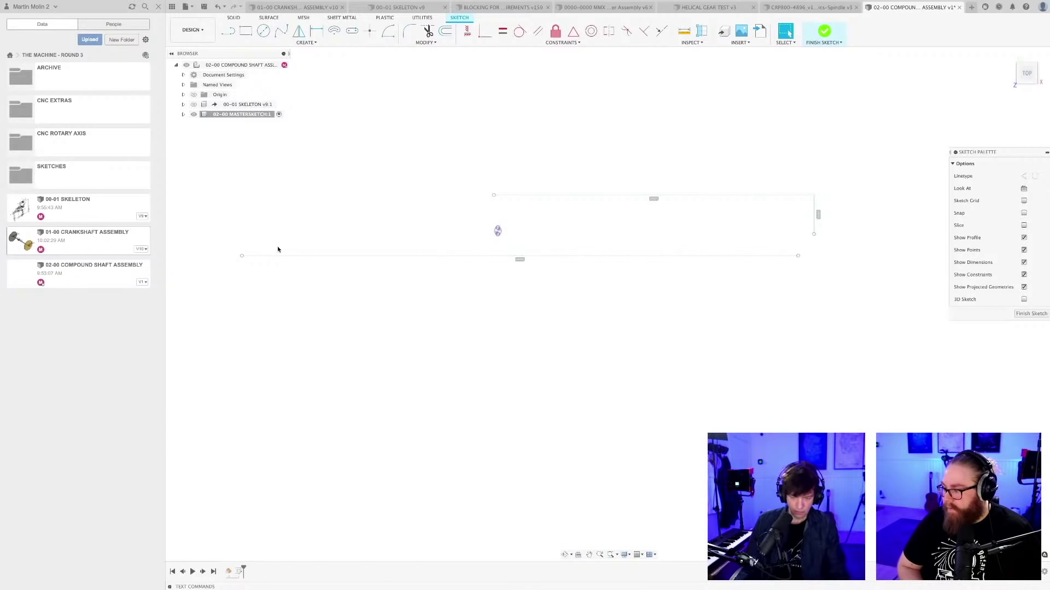
Sketch a short line upward from the new long line's free far-left end, perpendicular to it
key(l)
click(242, 256)
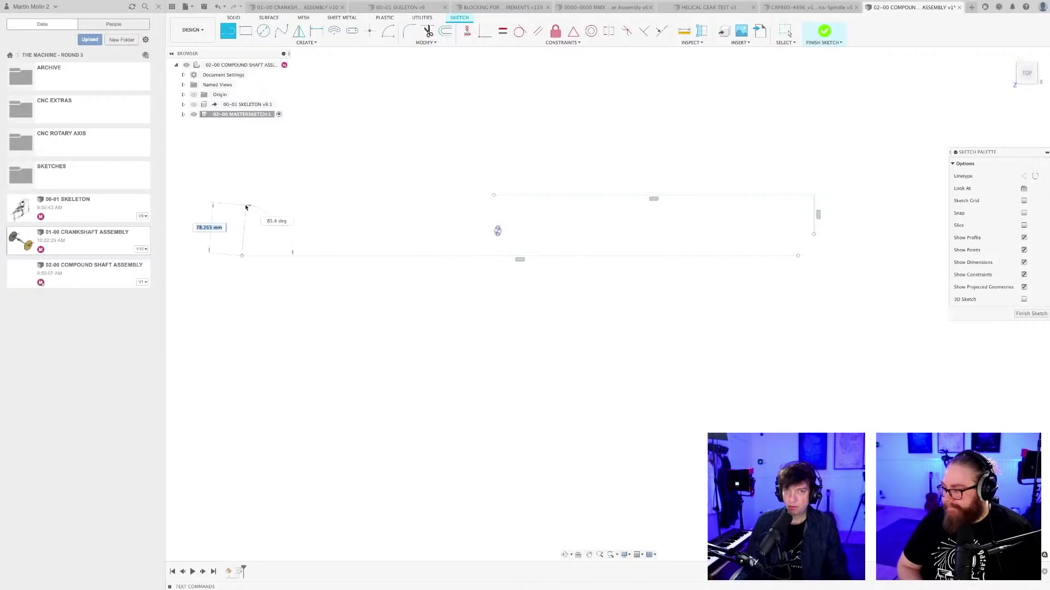
click(242, 202)
key(Escape)
scroll(612, 197, down, 2)
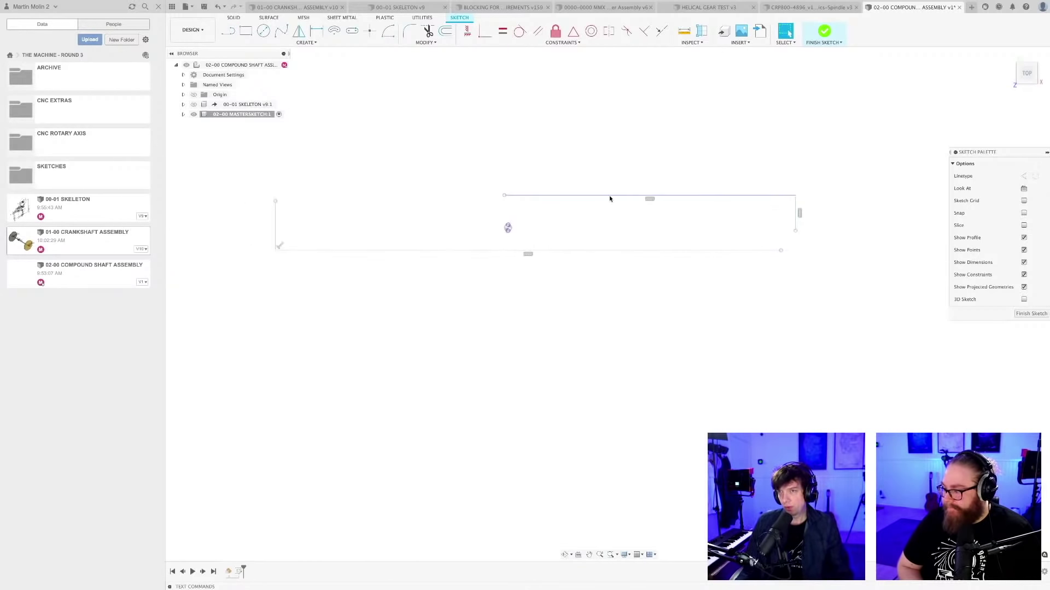
Close the shaft rectangle by making the open line ends coincident at its upper near corner and lower far corner
scroll(605, 206, up, 3)
middle_drag(604, 206, 635, 205)
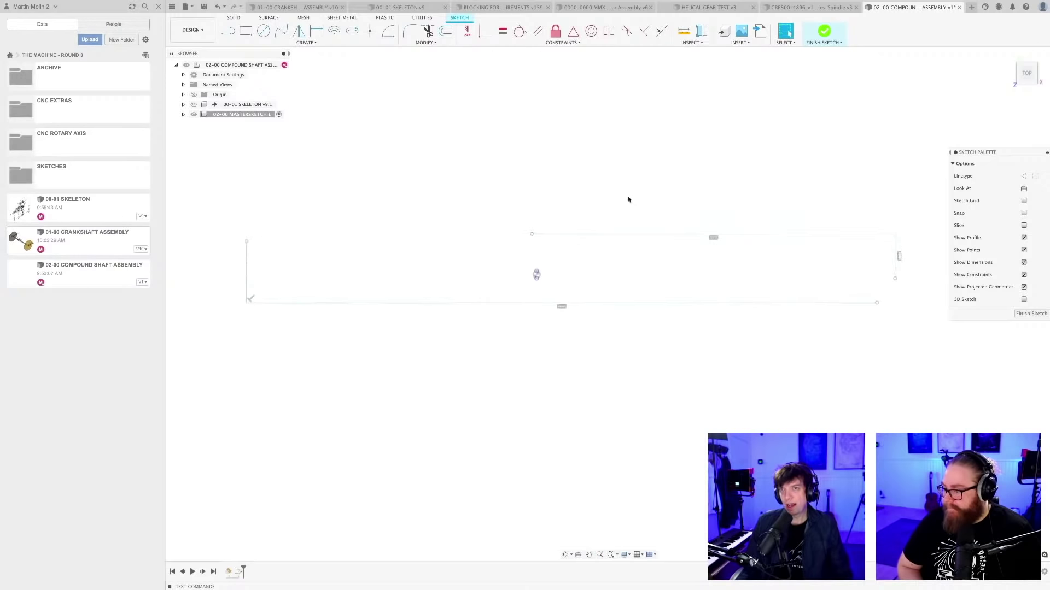
scroll(588, 179, down, 1)
click(485, 31)
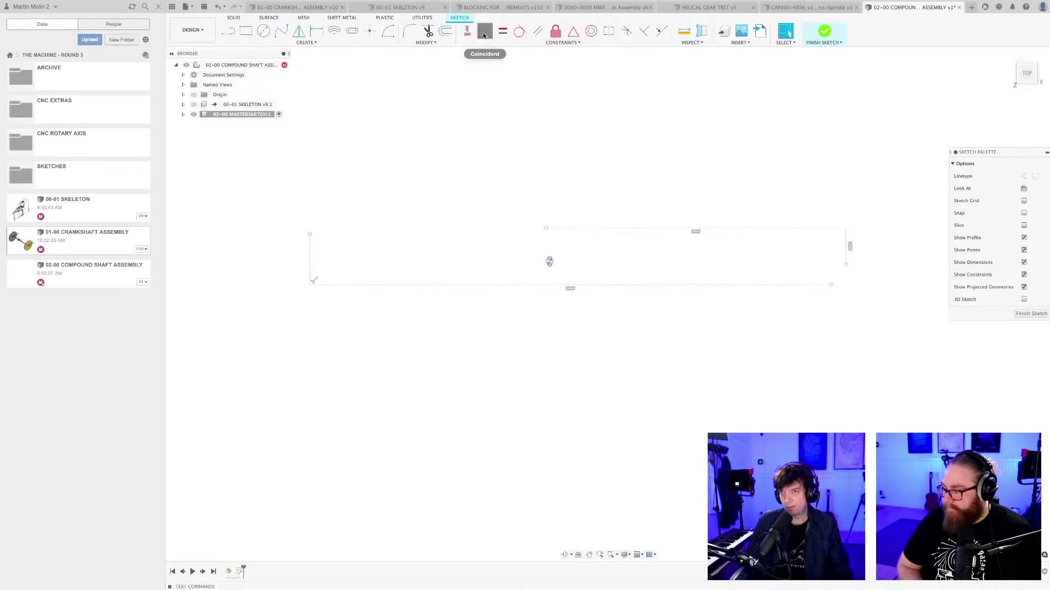
click(546, 229)
click(310, 236)
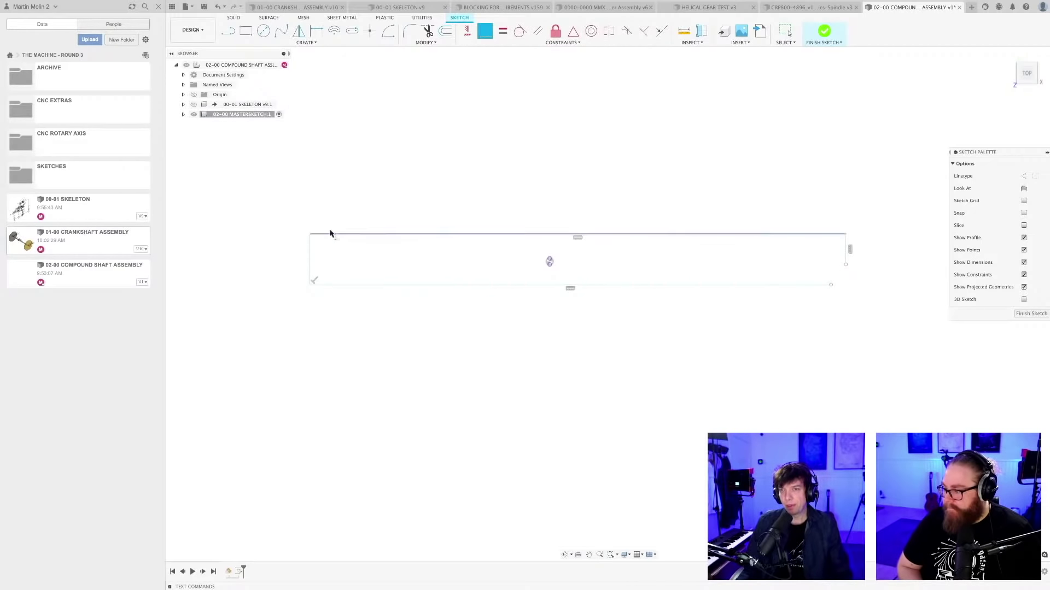
click(845, 265)
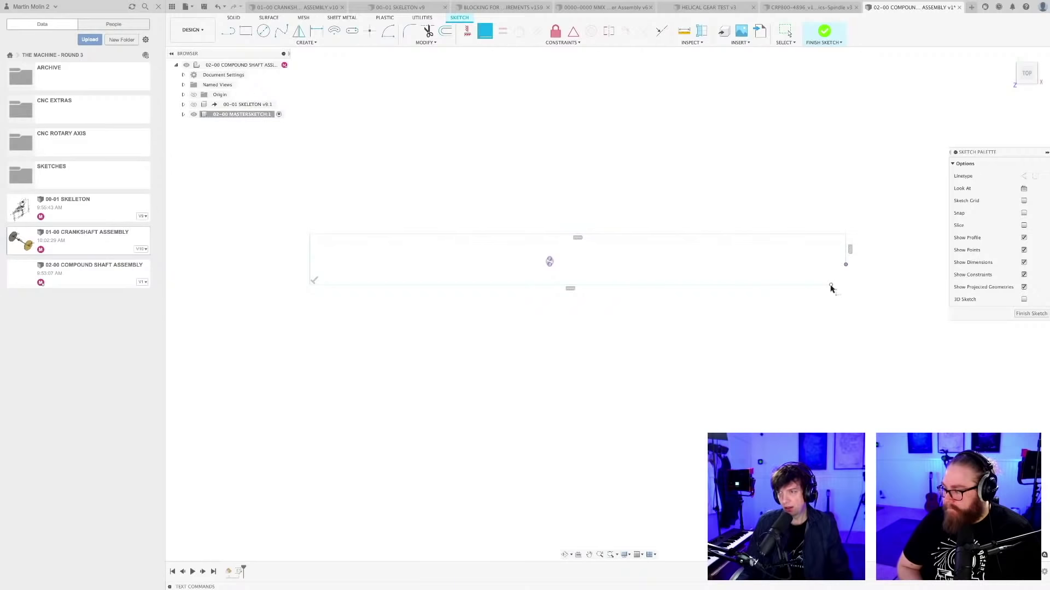
click(830, 289)
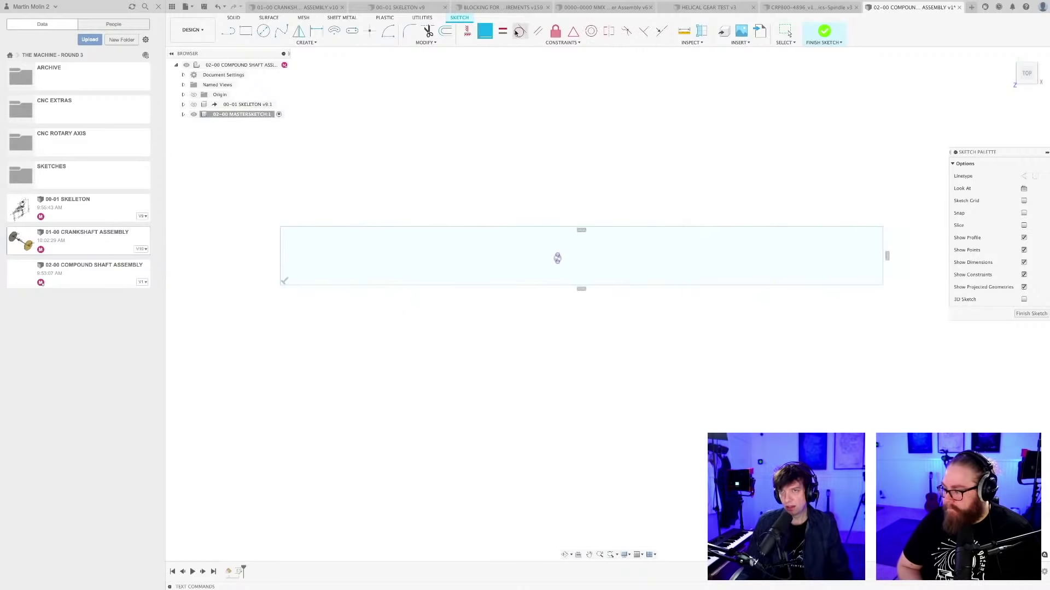
Make the rectangle's lower and upper long lines coincident with the lower and upper projected shaft points
click(485, 31)
click(562, 285)
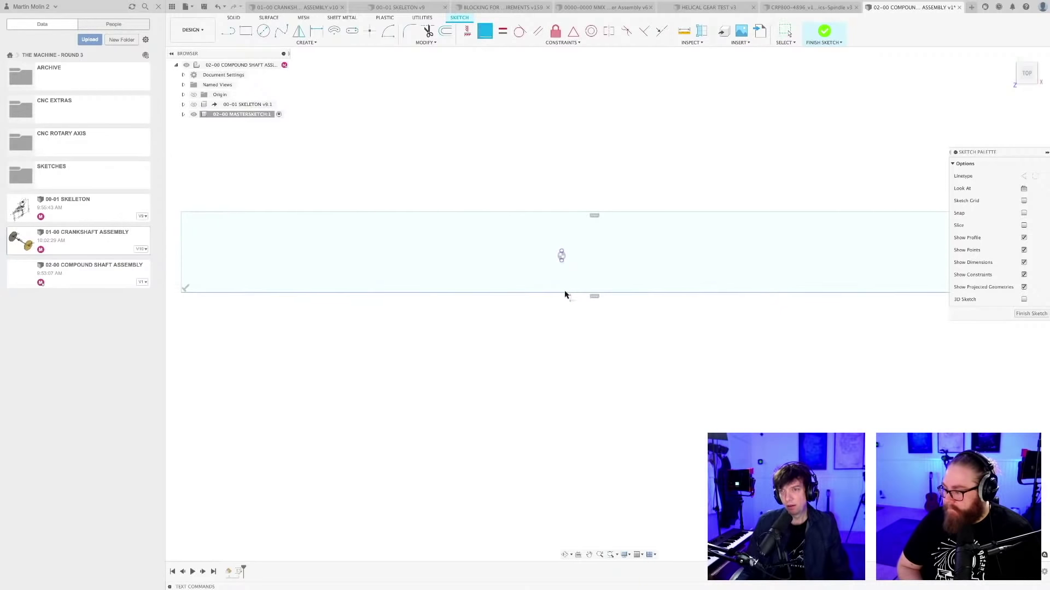
scroll(563, 269, up, 3)
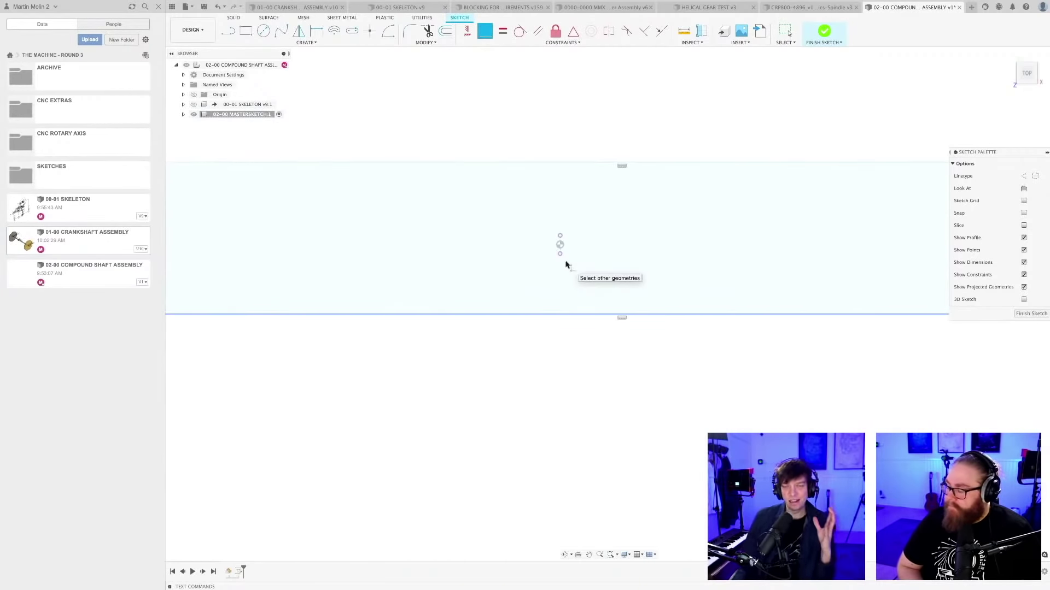
click(561, 254)
scroll(576, 292, down, 2)
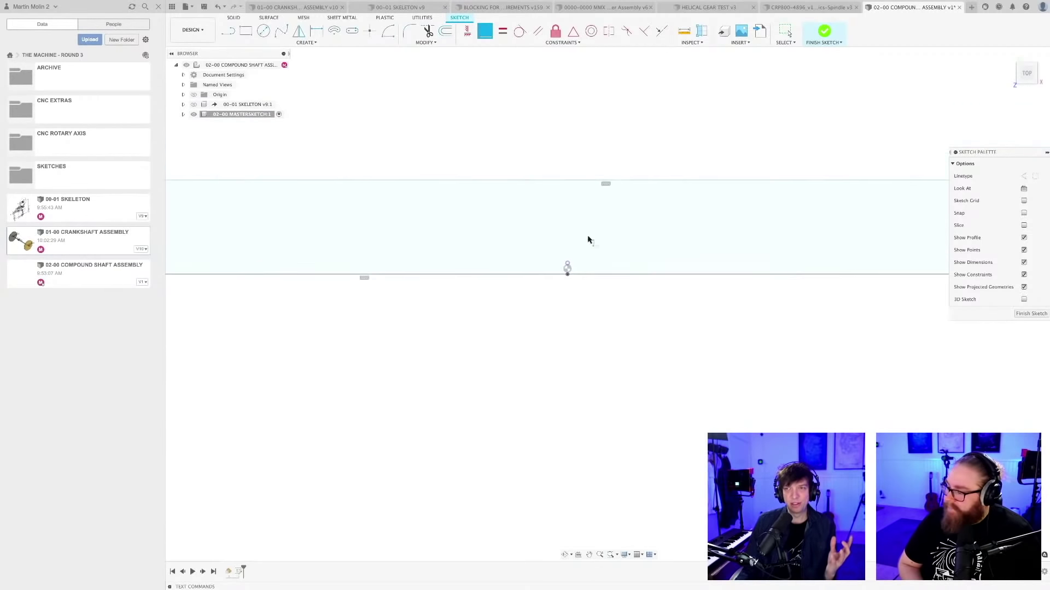
scroll(569, 246, up, 2)
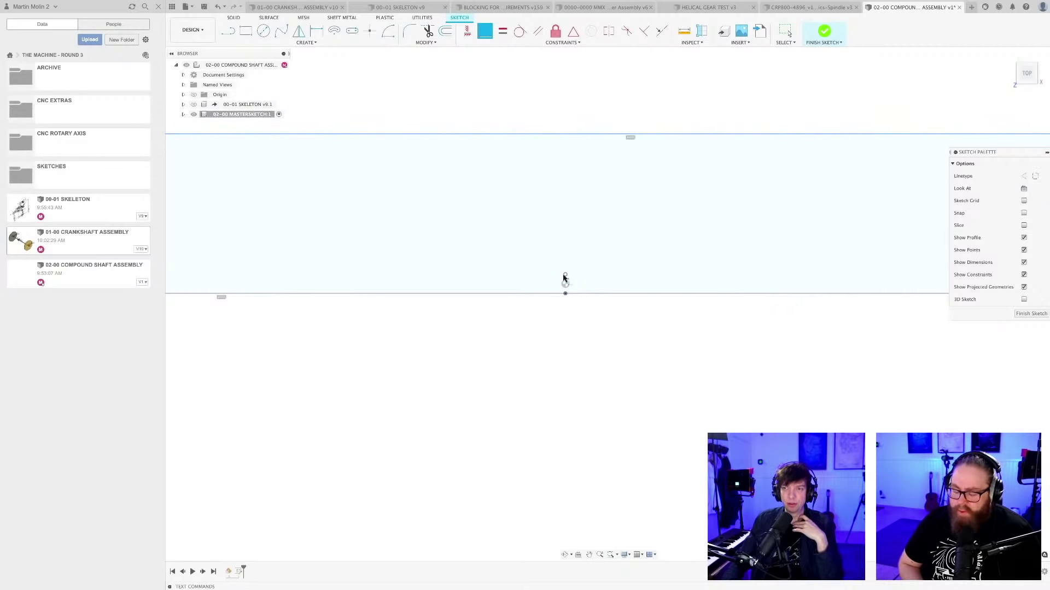
scroll(565, 279, down, 3)
scroll(598, 242, down, 2)
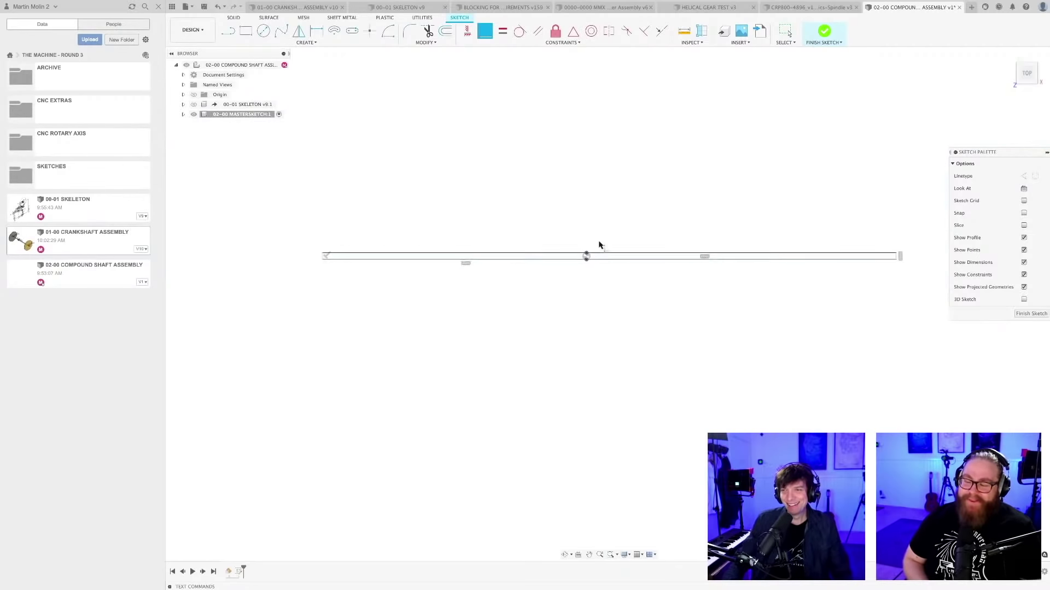
Sketch a perpendicular line about 97 mm long upward from the shaft's lower edge near its right end, and make it construction
middle_drag(598, 263, 592, 288)
scroll(547, 250, up, 1)
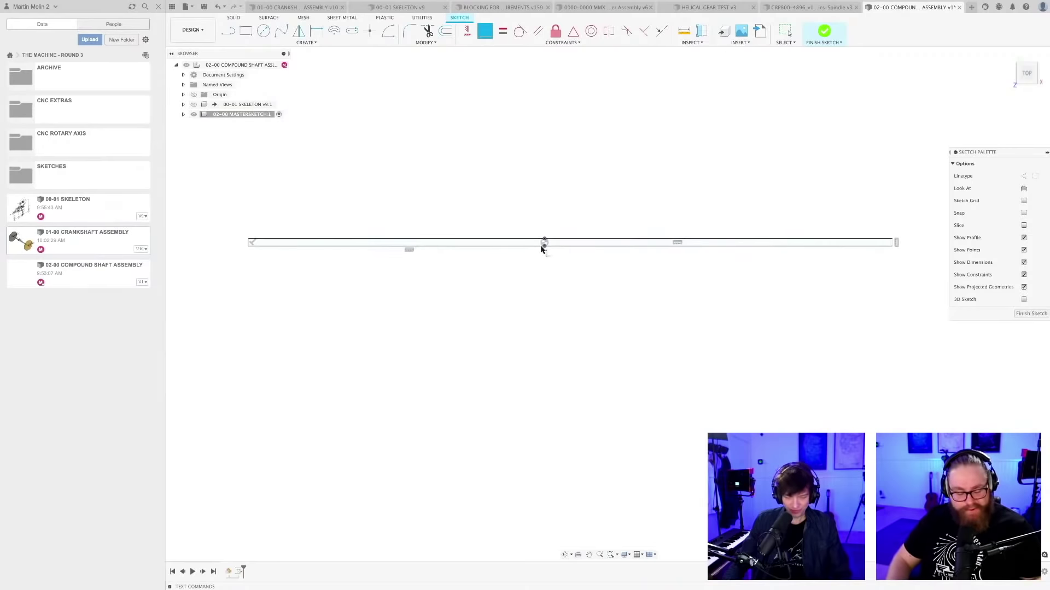
mouse_move(726, 297)
middle_down()
mouse_move(604, 276)
mouse_move(632, 279)
middle_up()
scroll(689, 286, up, 2)
scroll(765, 214, up, 3)
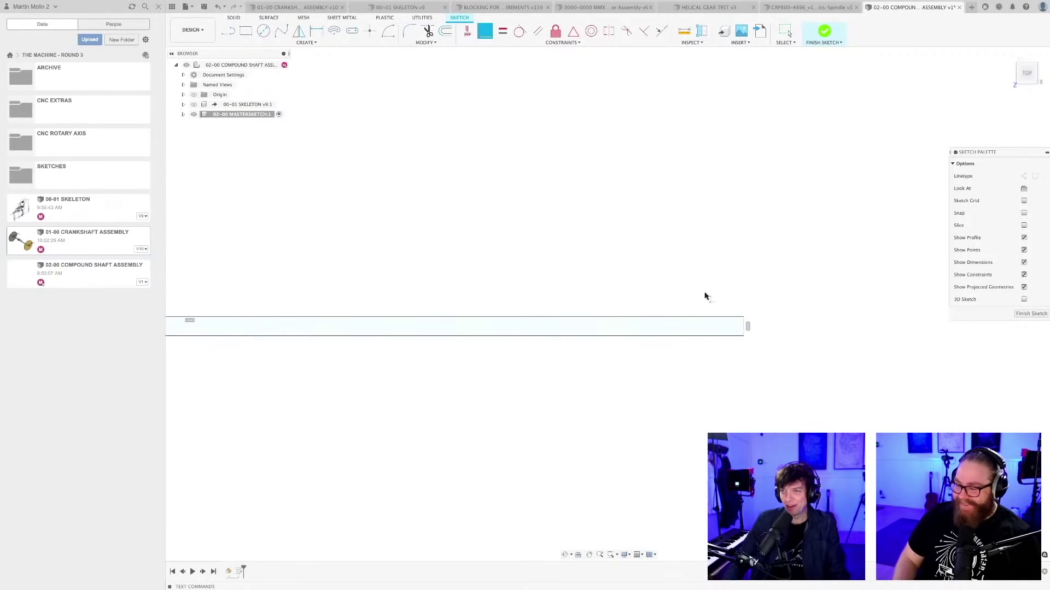
key(l)
scroll(653, 315, up, 1)
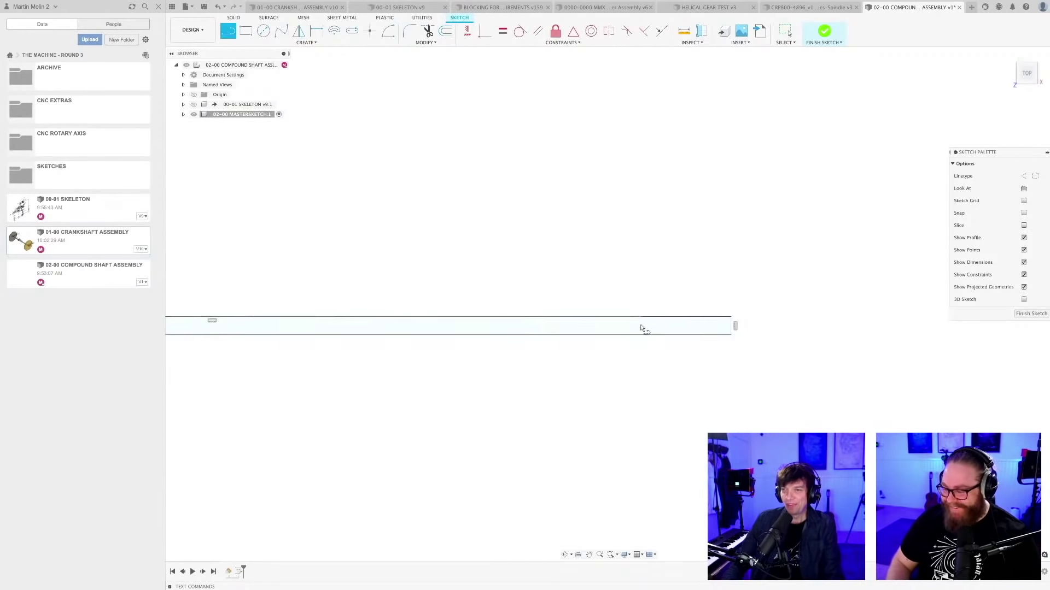
drag(633, 334, 634, 161)
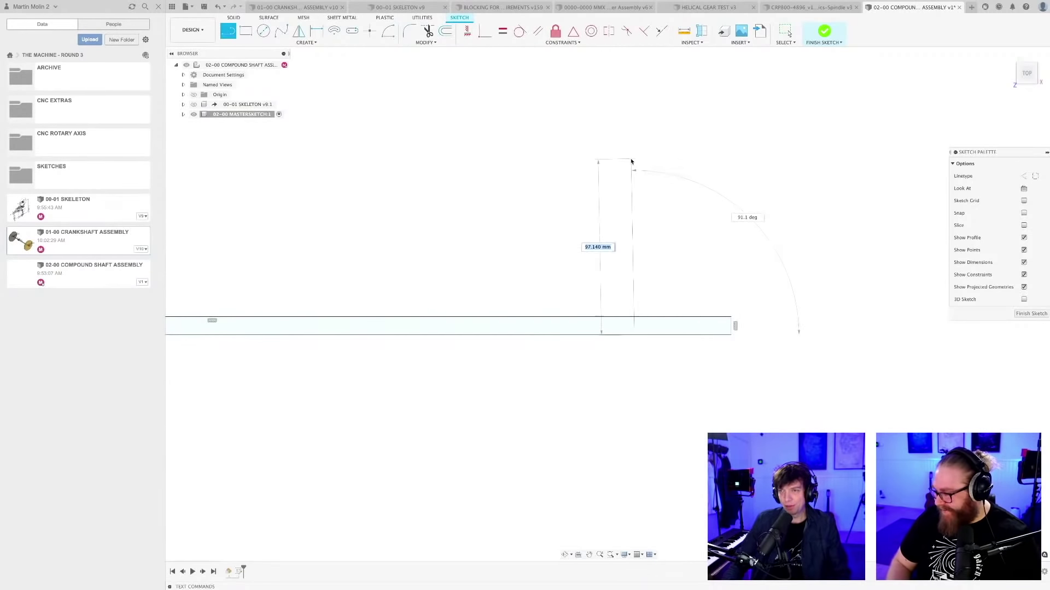
key(Escape)
scroll(683, 216, down, 3)
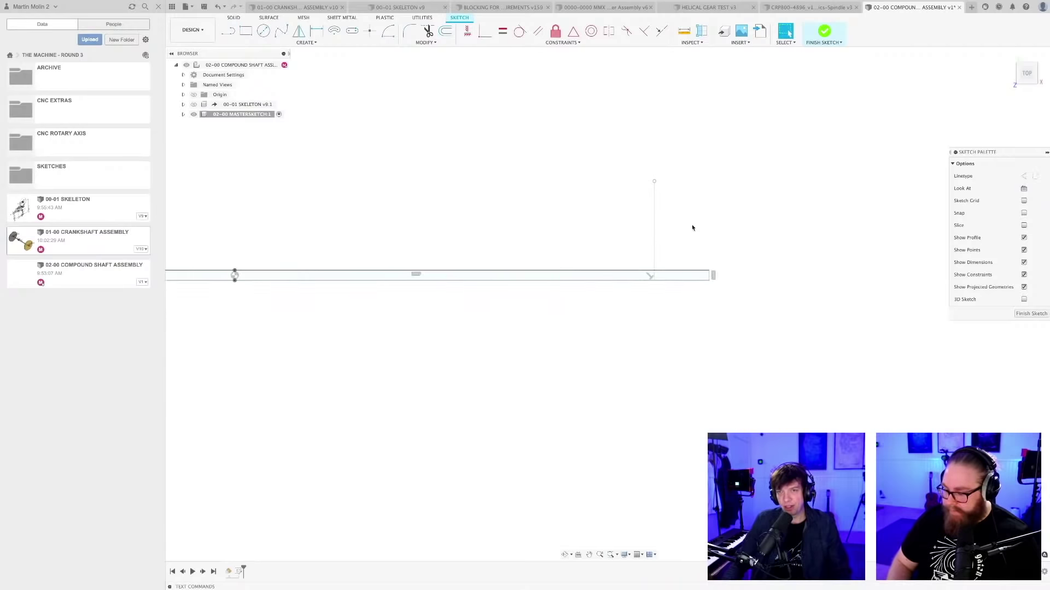
scroll(732, 244, up, 1)
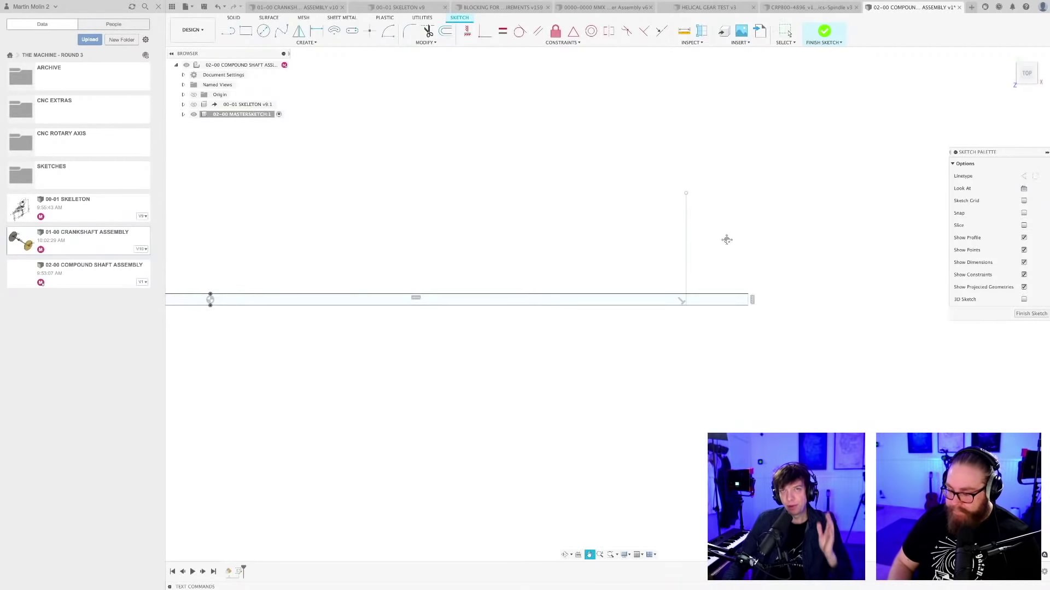
middle_drag(727, 240, 743, 245)
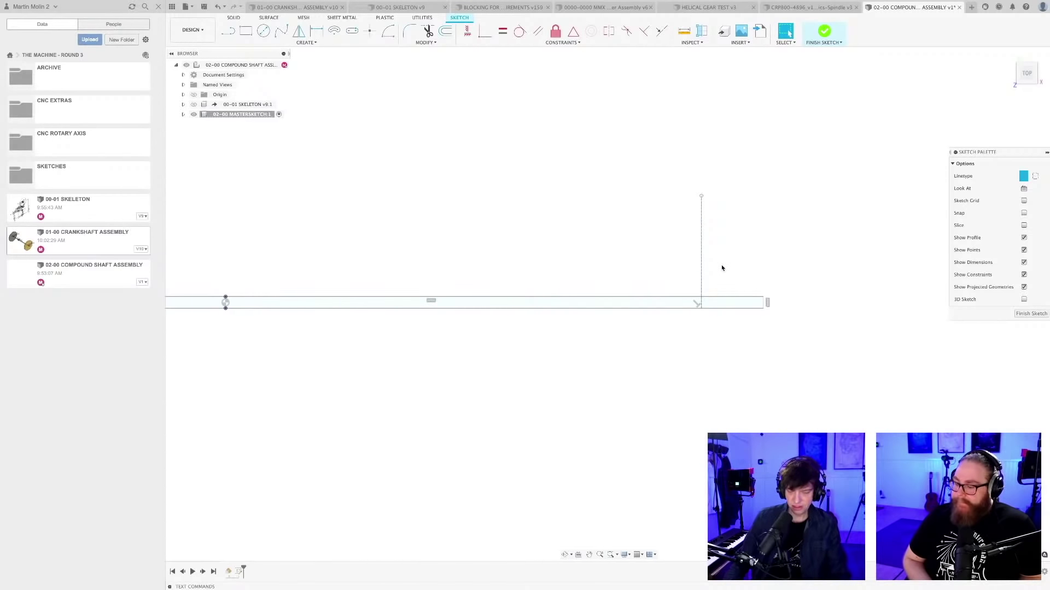
Sketch three connected lines rising from the shaft's upper edge around the construction line and returning to that edge
mouse_move(722, 268)
middle_down()
mouse_move(645, 319)
mouse_move(656, 316)
middle_up()
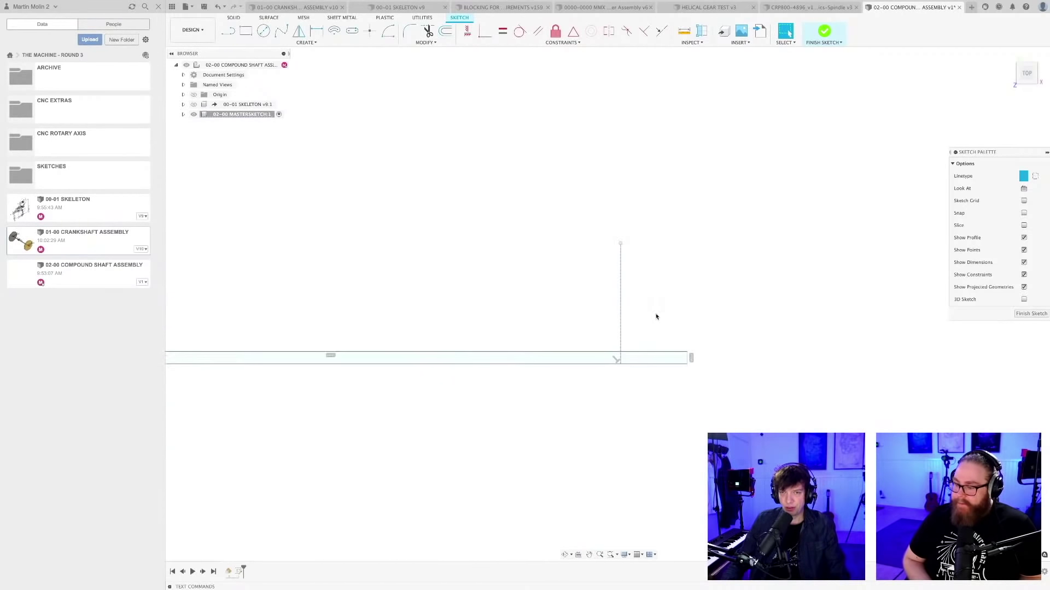
scroll(656, 317, up, 3)
key(l)
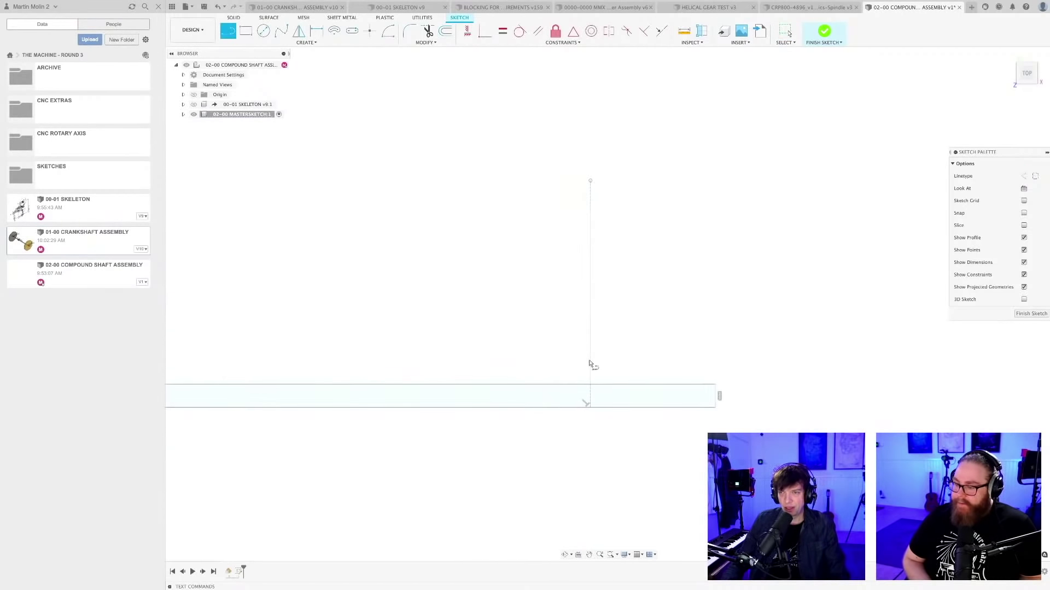
click(566, 384)
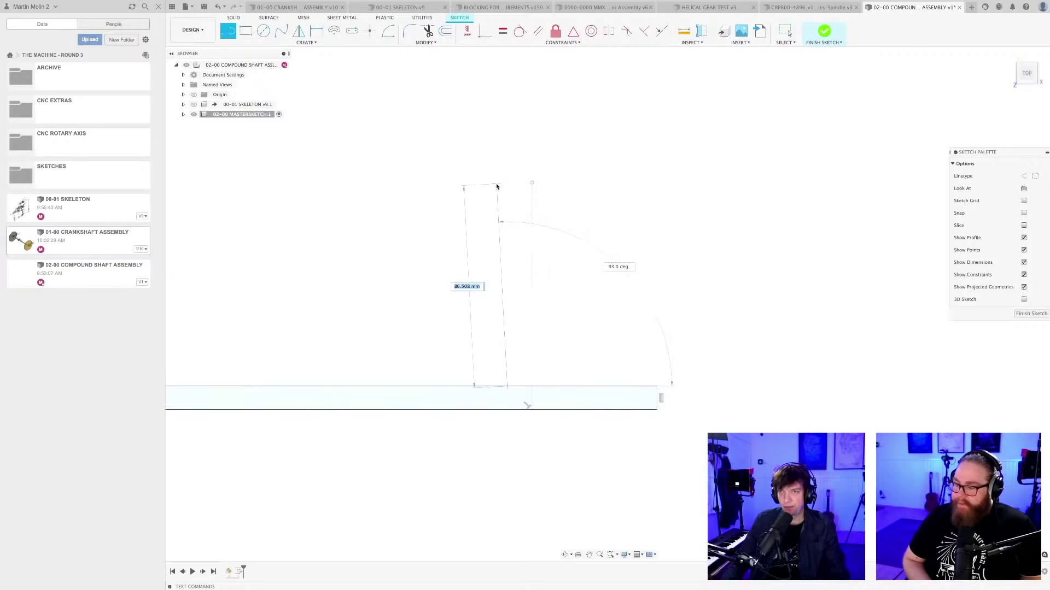
click(494, 152)
click(610, 173)
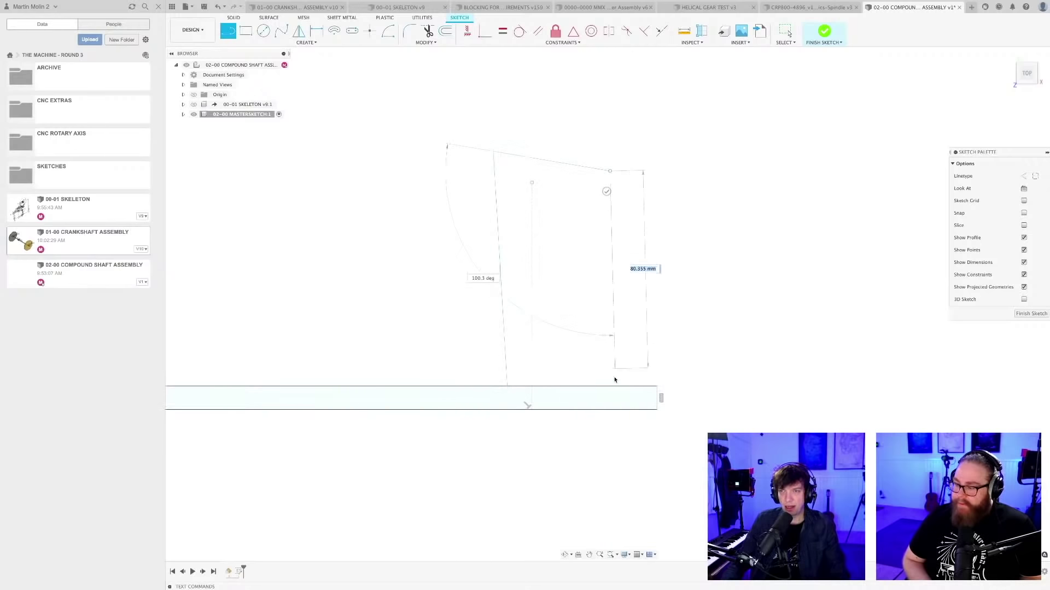
click(604, 386)
key(Escape)
scroll(607, 241, up, 2)
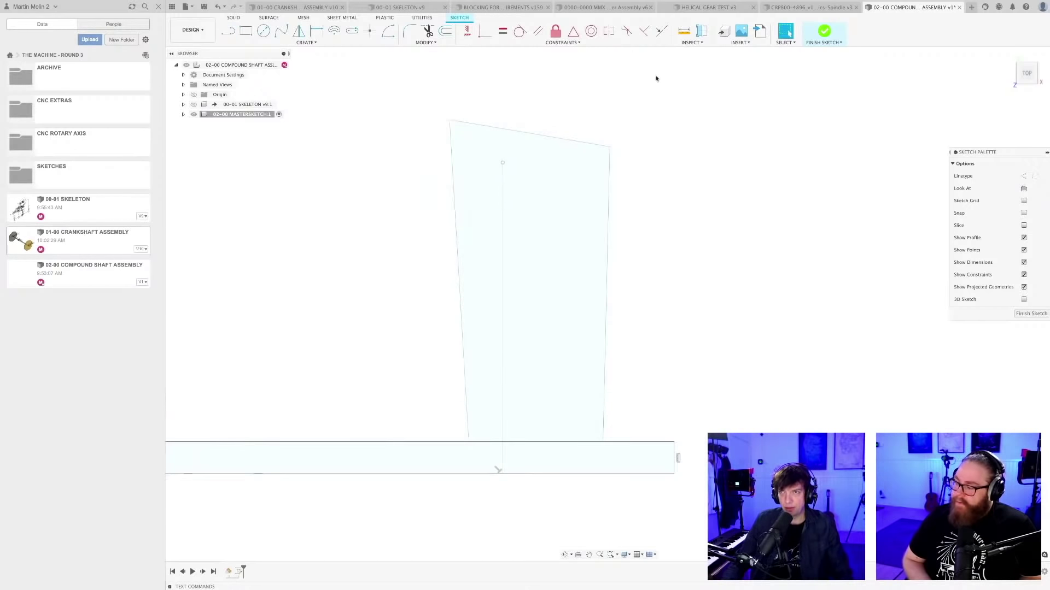
Constrain the top line of the new four-sided profile to be perpendicular to both of its side lines
click(644, 30)
click(454, 186)
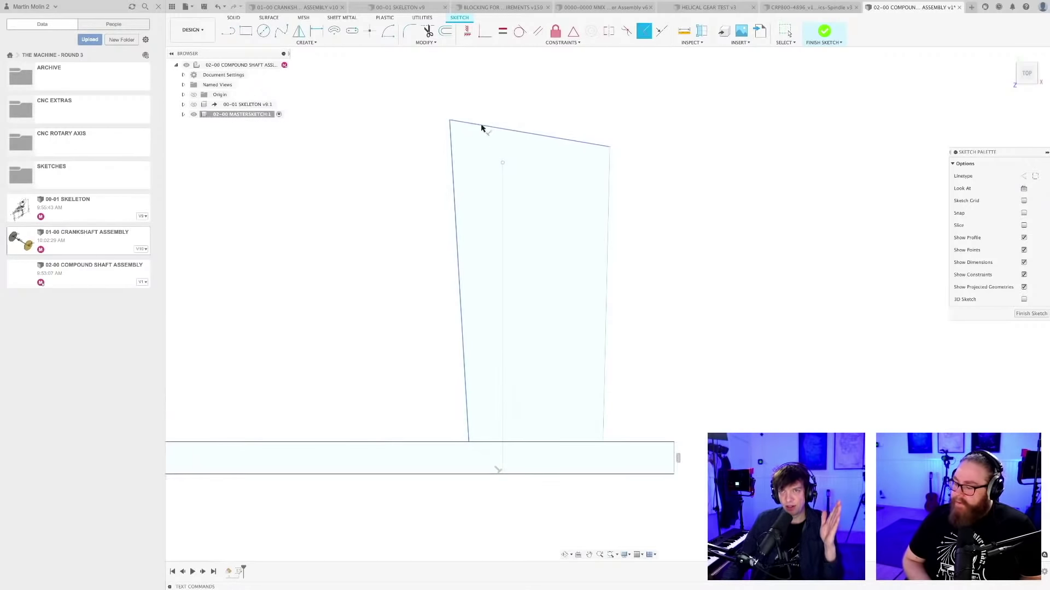
click(485, 127)
click(607, 139)
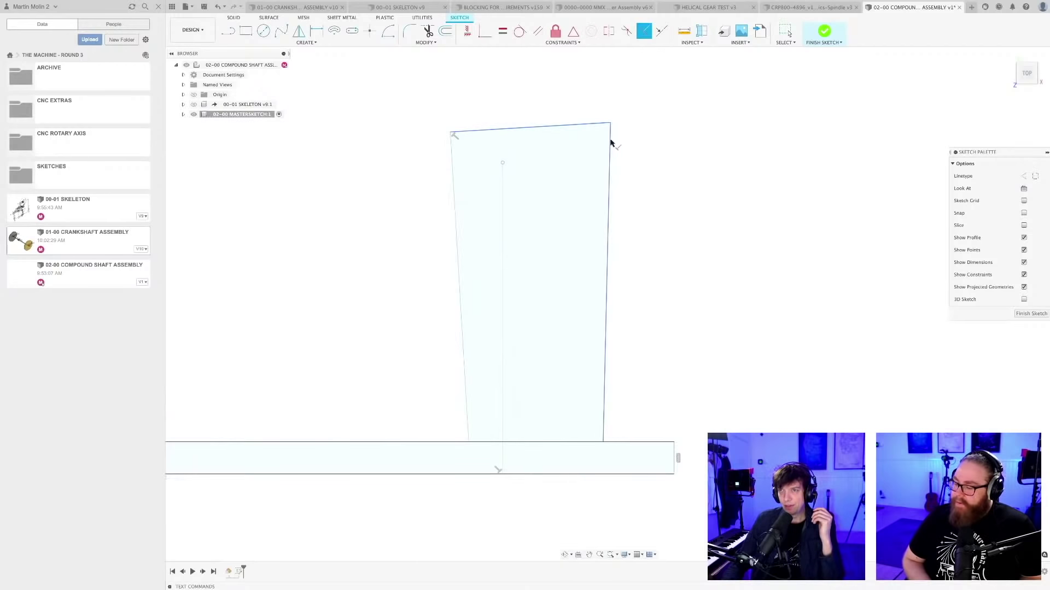
click(602, 408)
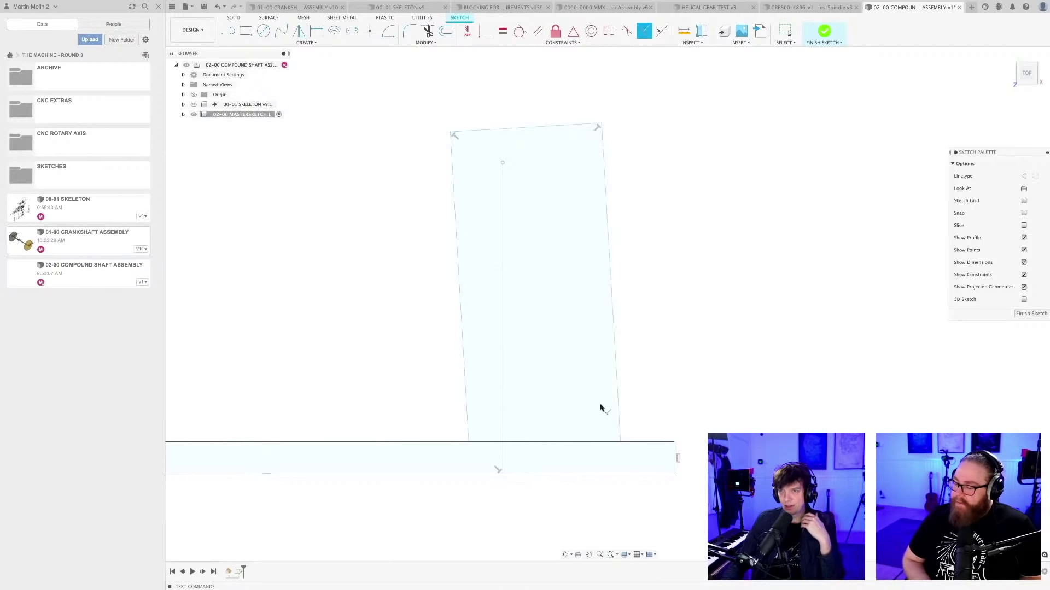
Make the profile's side line perpendicular to the shaft's upper edge and fix the construction line's upper end to the top line's midpoint
click(601, 444)
mouse_move(648, 305)
middle_down()
mouse_move(663, 300)
mouse_move(589, 301)
mouse_move(607, 310)
middle_up()
scroll(589, 301, up, 1)
key(Escape)
drag(450, 152, 492, 113)
scroll(515, 207, down, 4)
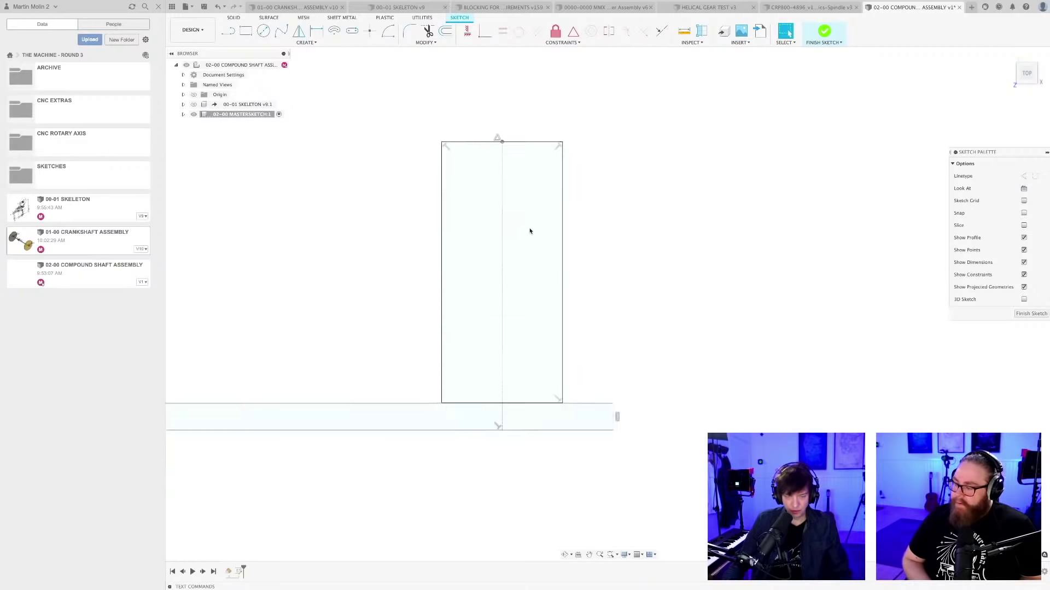
Dimension the width of the upright profile along its top line as 36 mm
key(r)
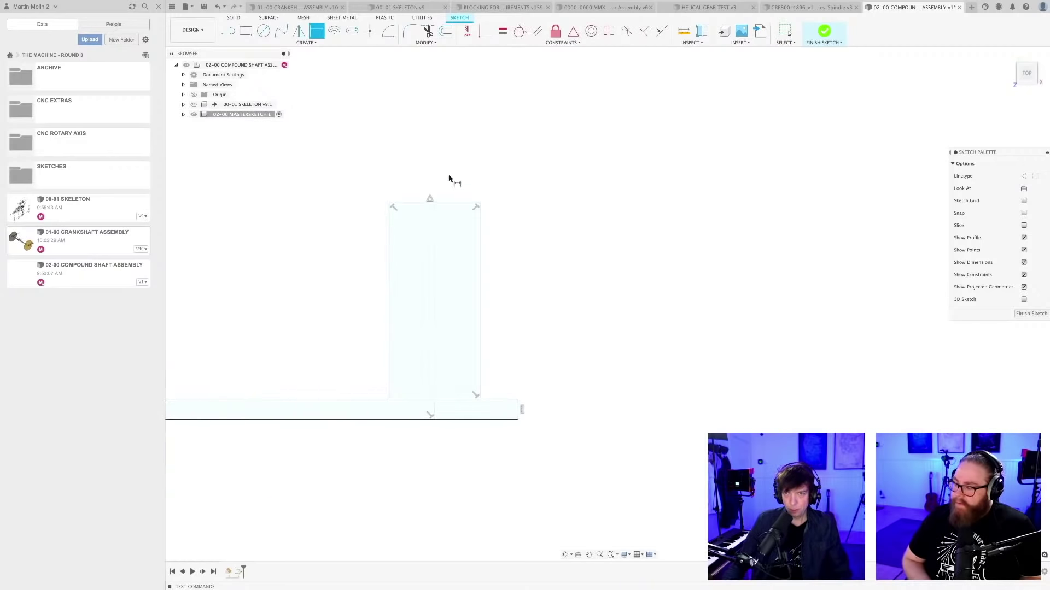
click(451, 204)
click(449, 176)
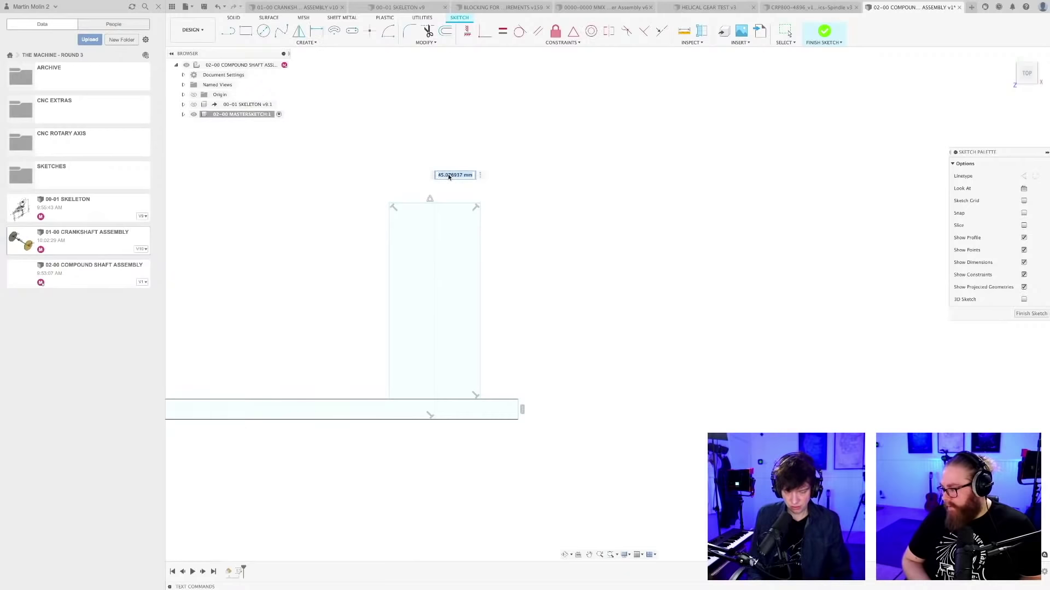
text(36)
key(Return)
scroll(615, 312, down, 3)
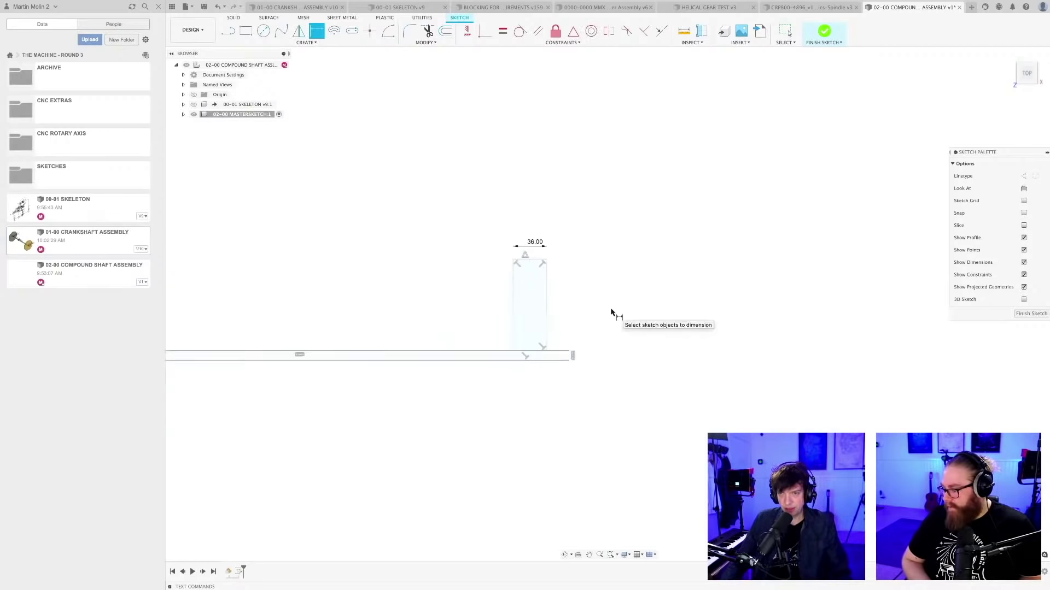
Dimension the profile's vertical construction line and set its length to GEAR1bPITCHDIA_Ref/2
mouse_move(612, 314)
middle_down()
mouse_move(694, 286)
mouse_move(652, 283)
mouse_move(585, 306)
middle_up()
scroll(635, 290, up, 1)
scroll(636, 290, down, 4)
scroll(568, 301, up, 5)
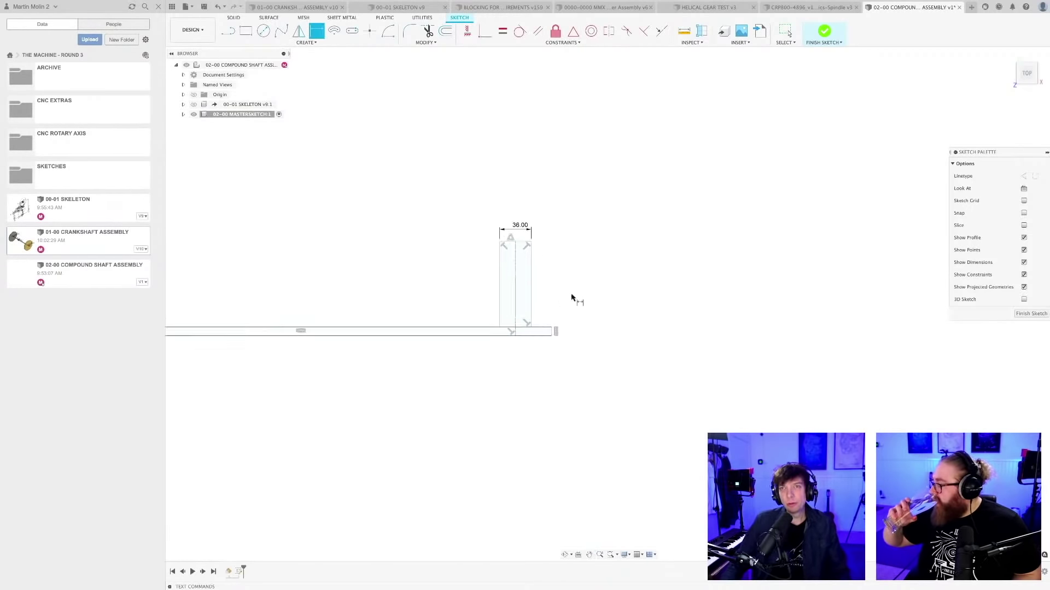
scroll(563, 301, up, 2)
mouse_move(534, 291)
middle_down()
mouse_move(501, 289)
mouse_move(507, 298)
middle_up()
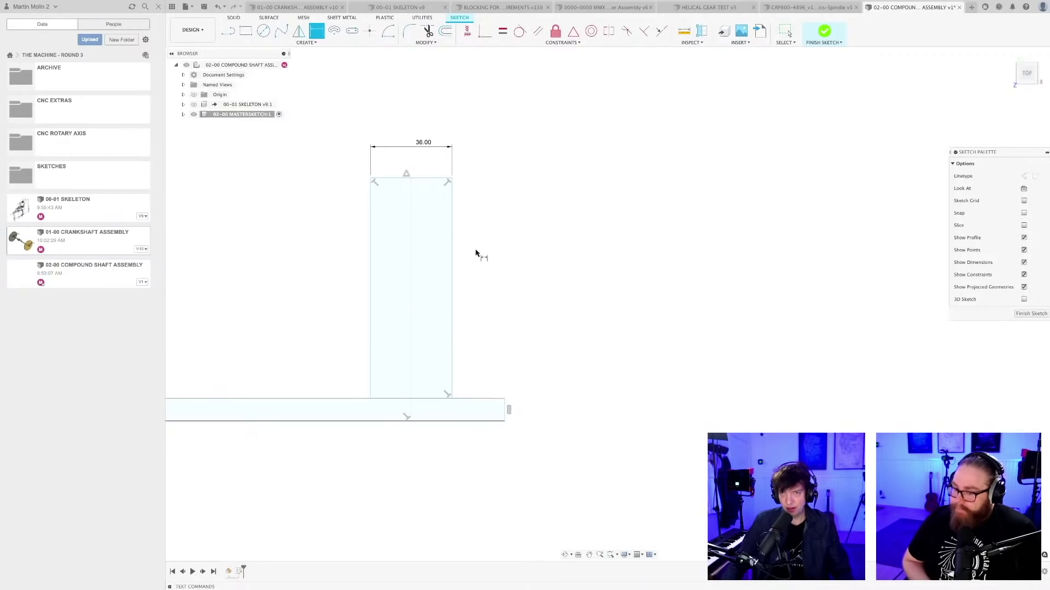
click(413, 272)
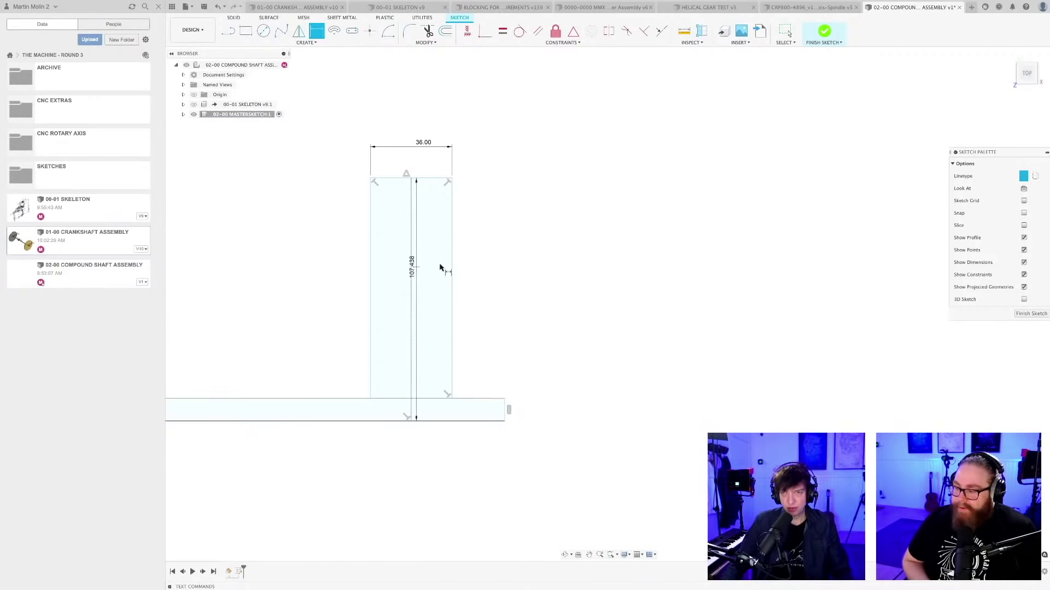
click(475, 269)
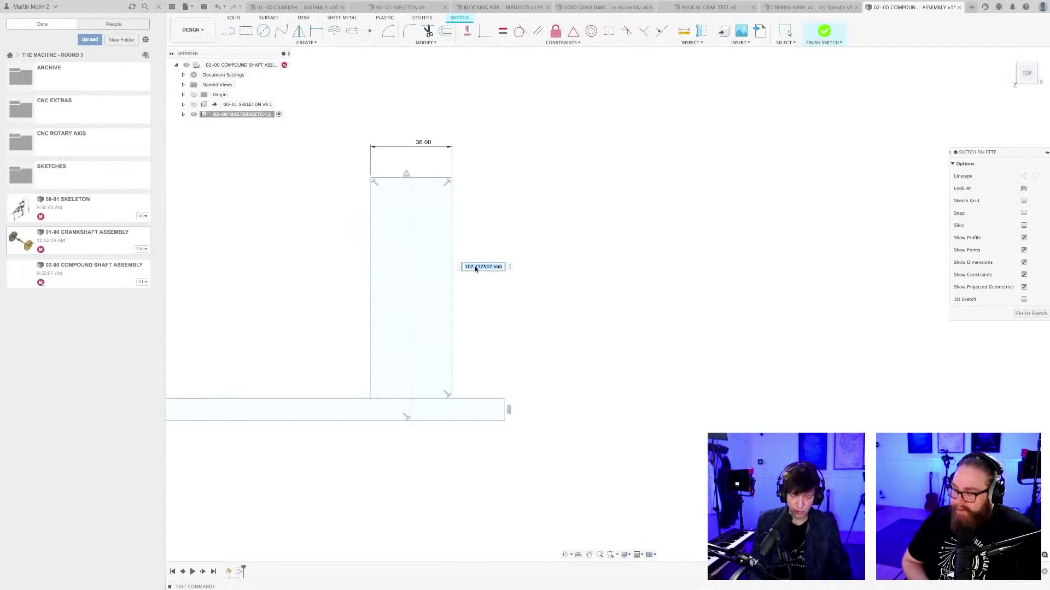
text(G)
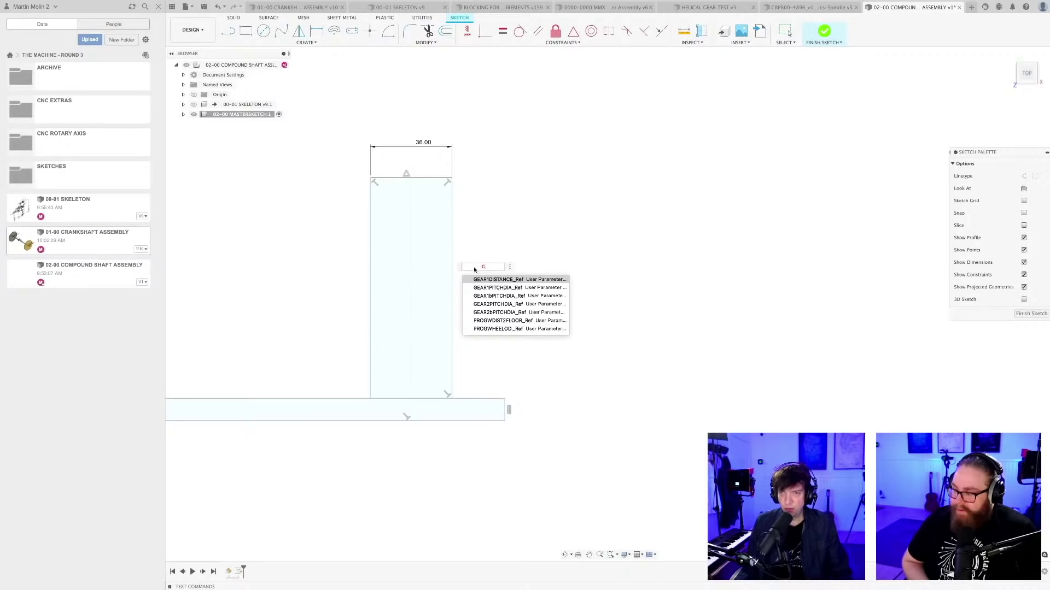
click(491, 297)
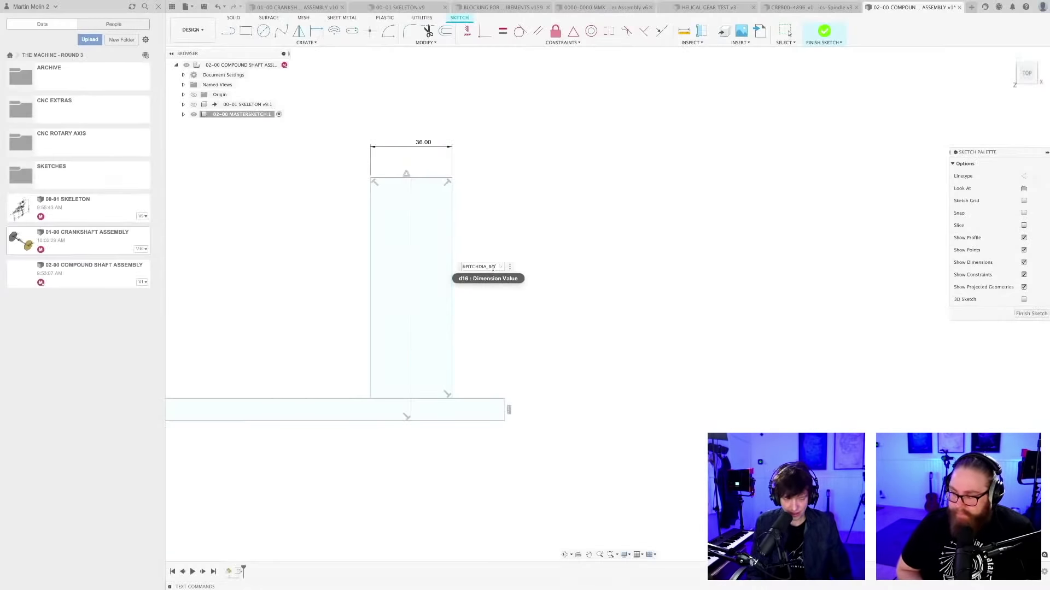
text(/)
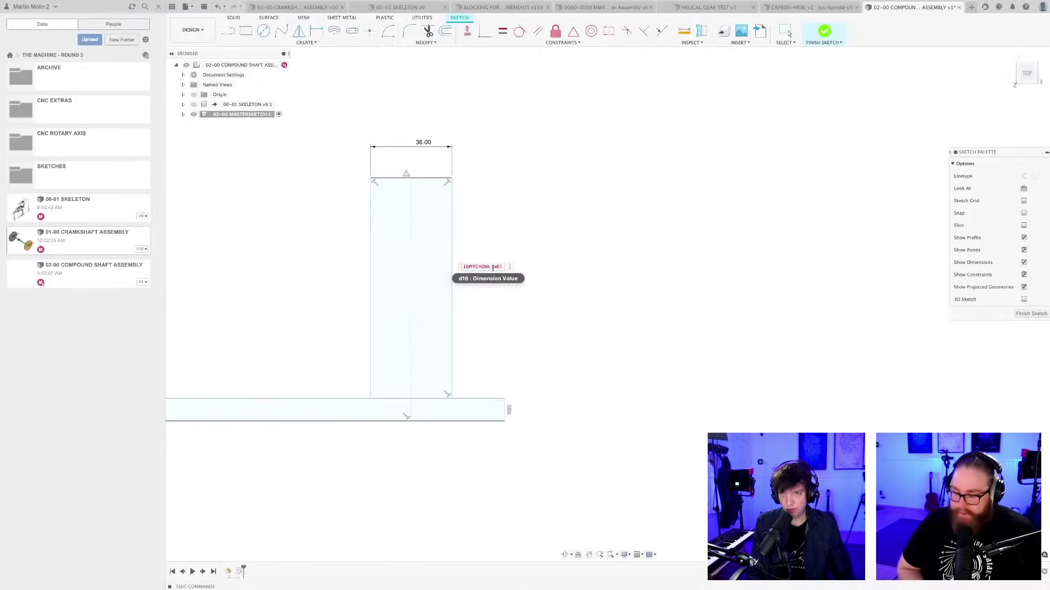
text(2)
key(Return)
scroll(531, 345, down, 5)
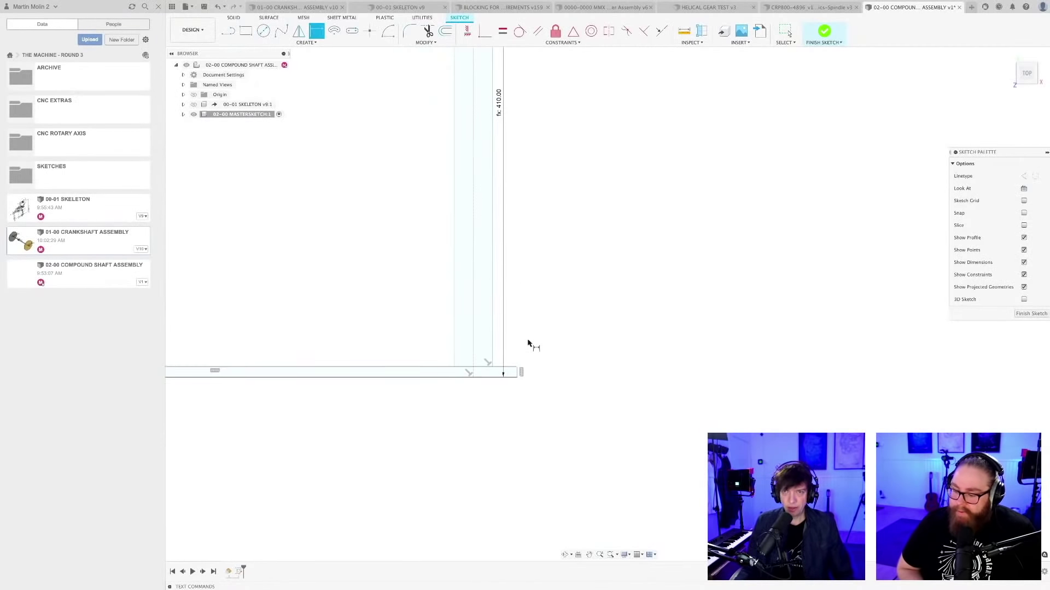
Dimension the horizontal distance from the projected shaft points' vertical line to the profile's construction line as GEAR1DISTANCE_Ref
mouse_move(537, 335)
middle_down()
mouse_move(563, 339)
mouse_move(656, 279)
middle_up()
scroll(563, 339, down, 2)
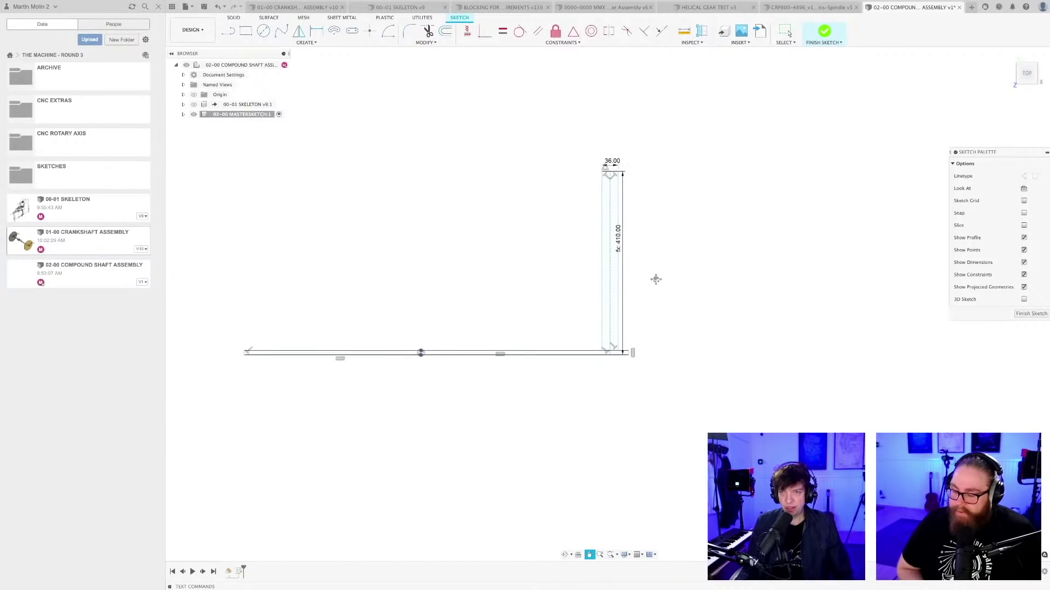
scroll(637, 311, up, 2)
middle_drag(612, 394, 635, 382)
key(d)
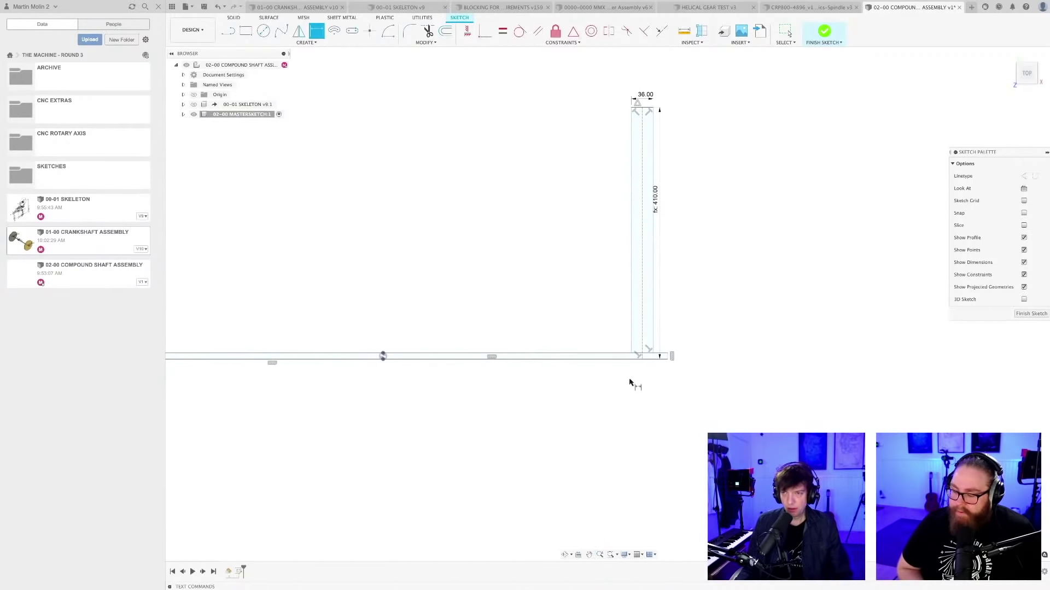
click(622, 339)
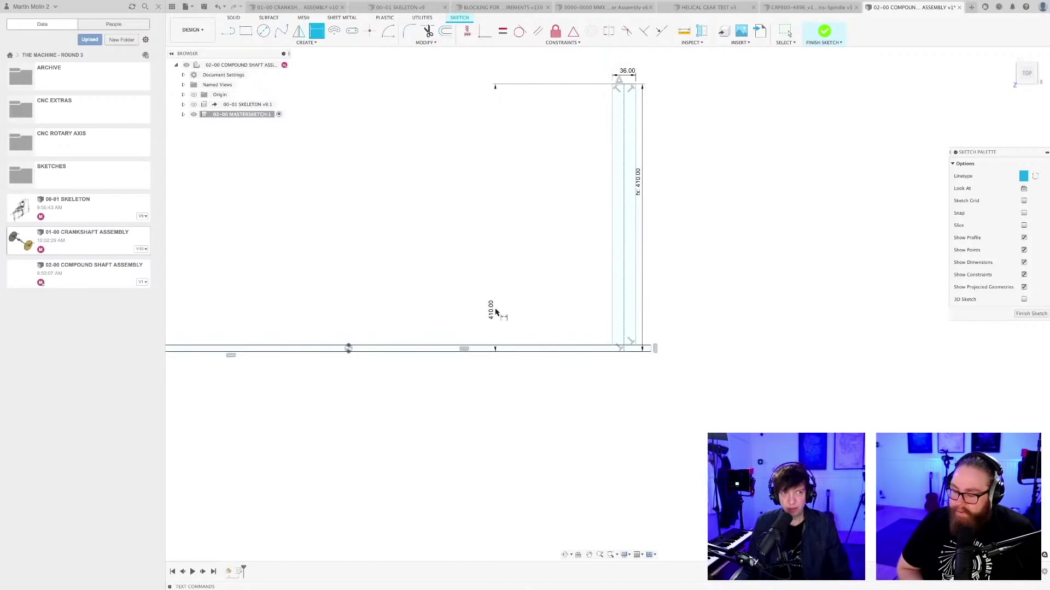
scroll(507, 383, up, 5)
middle_drag(506, 387, 434, 253)
key(Escape)
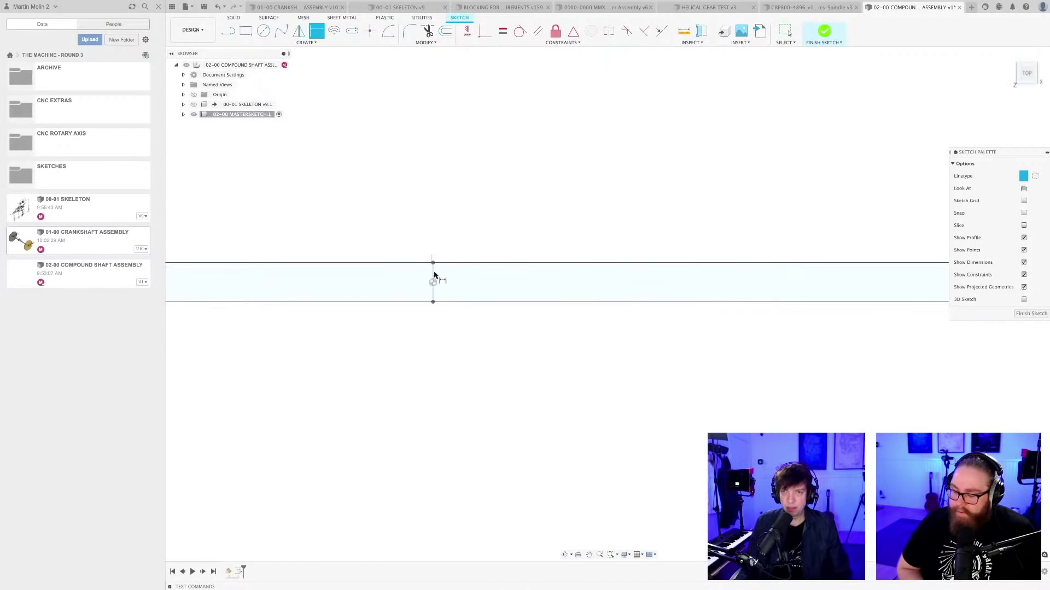
click(434, 276)
scroll(546, 364, down, 3)
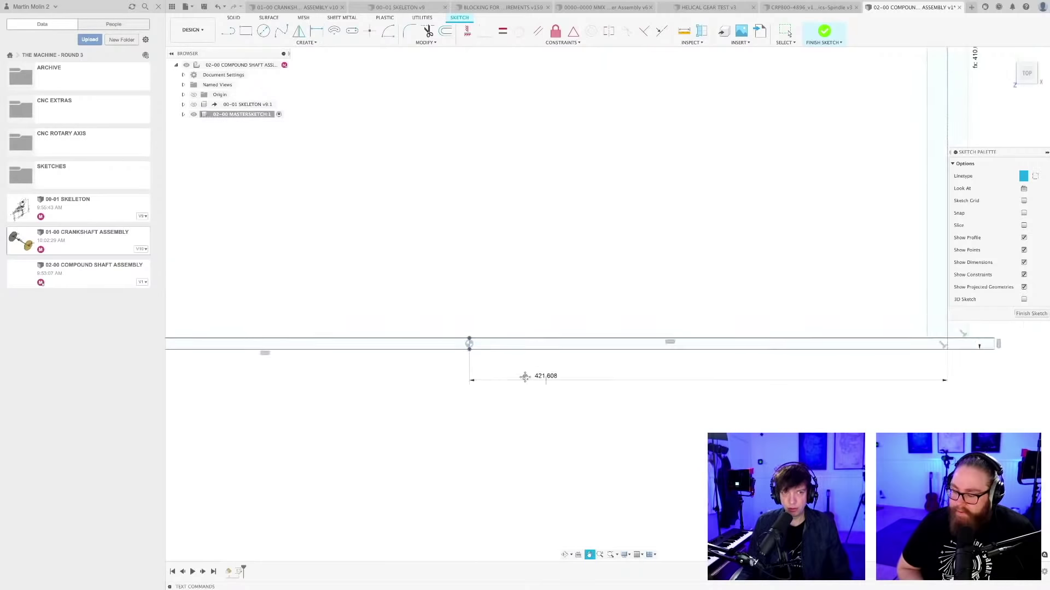
middle_drag(525, 378, 396, 390)
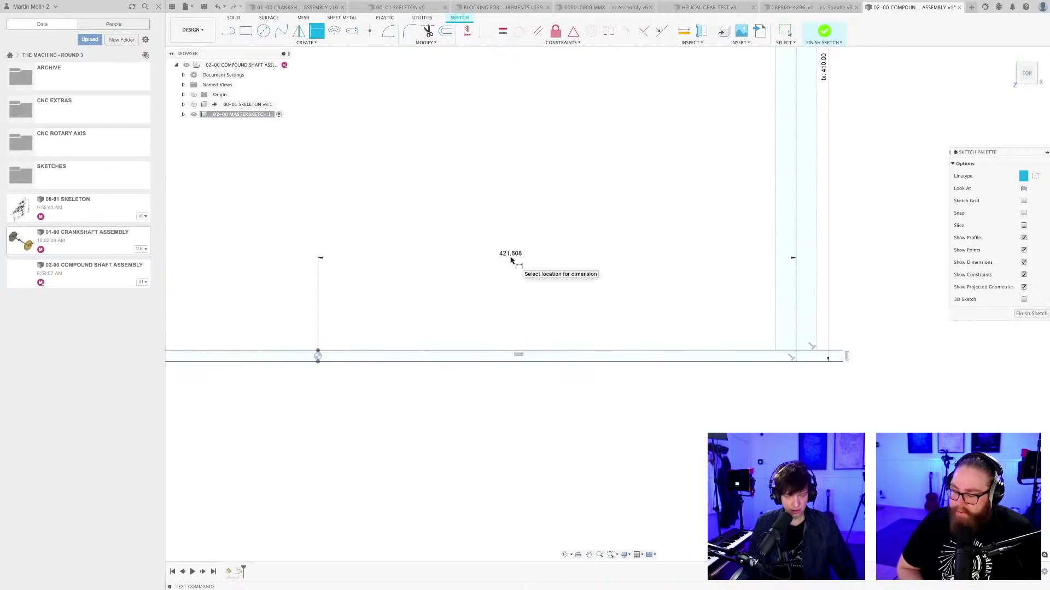
scroll(523, 275, down, 2)
middle_drag(524, 275, 502, 252)
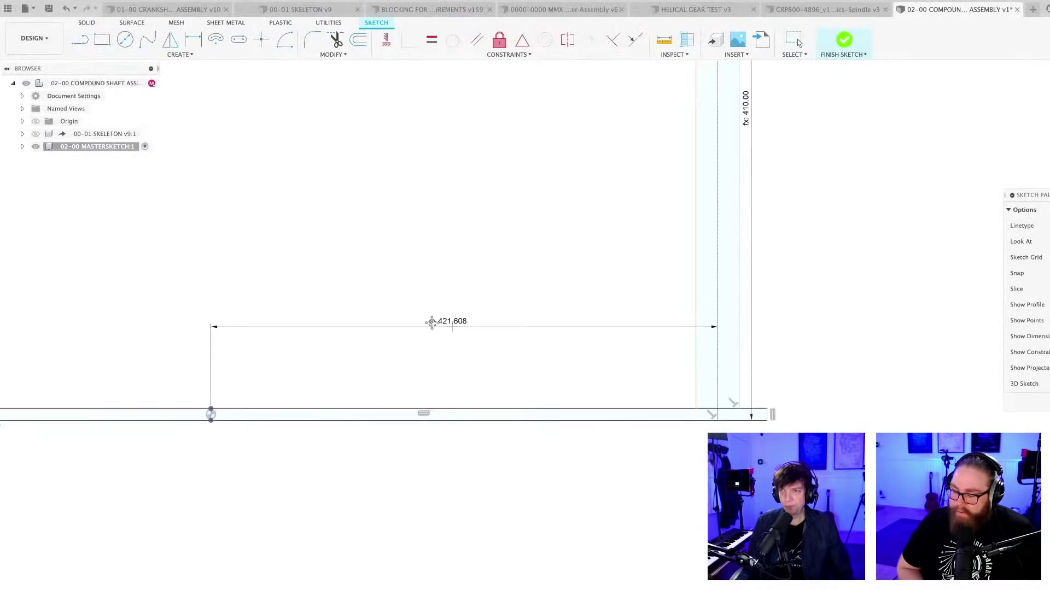
middle_drag(432, 322, 402, 335)
click(389, 322)
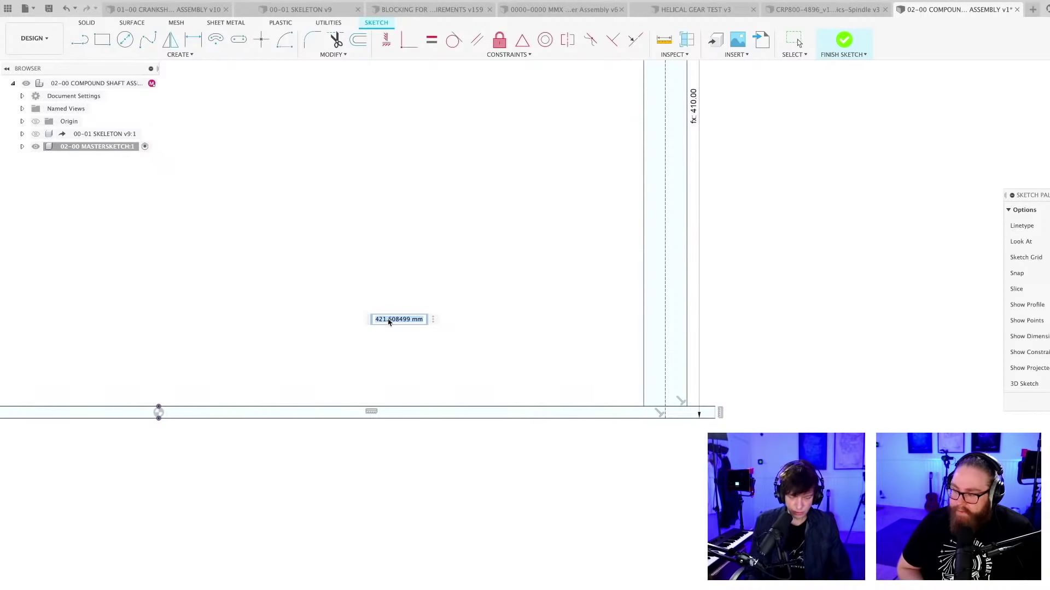
text(GE)
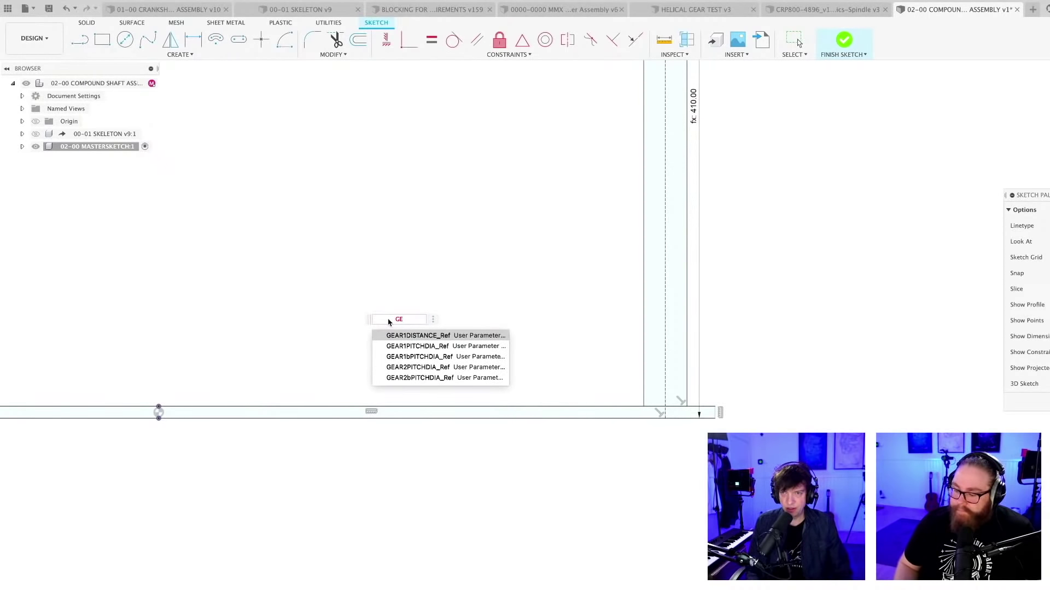
key(Return)
key(Return)
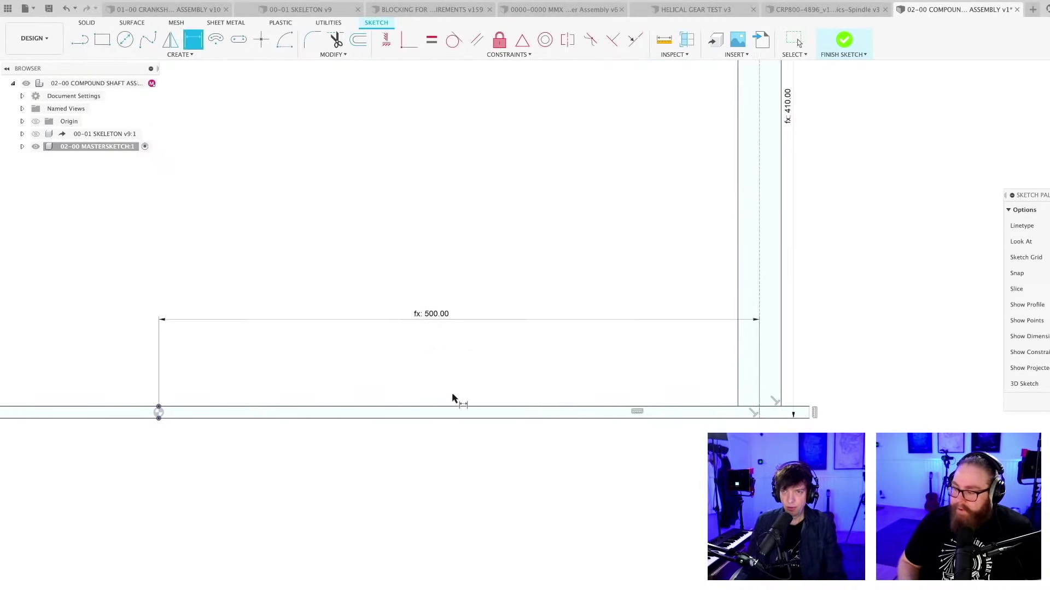
Finish the master sketch and create an active internal component under the top-level assembly, named 02-01 COMPOUND SHAFT
scroll(452, 392, down, 3)
mouse_move(496, 445)
middle_down()
mouse_move(430, 457)
mouse_move(432, 477)
middle_up()
scroll(432, 458, down, 1)
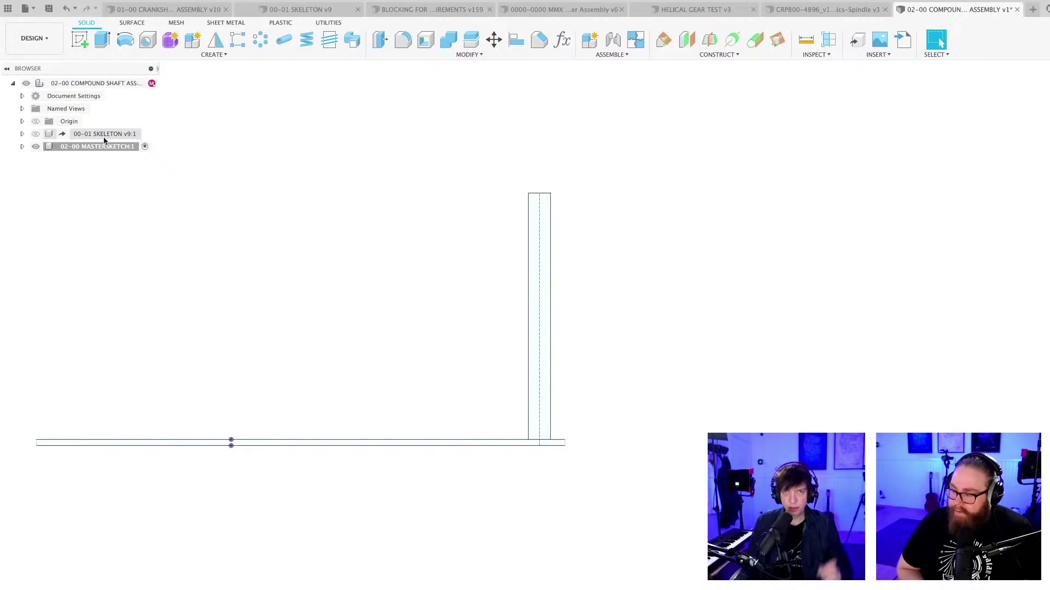
right_click(100, 84)
click(141, 103)
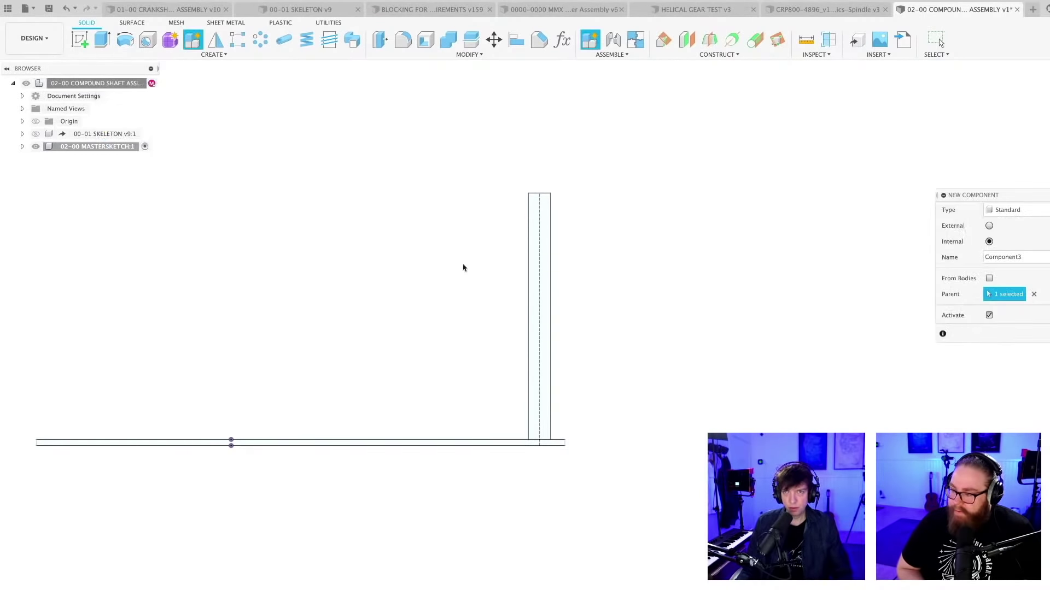
key(Return)
double_click(75, 159)
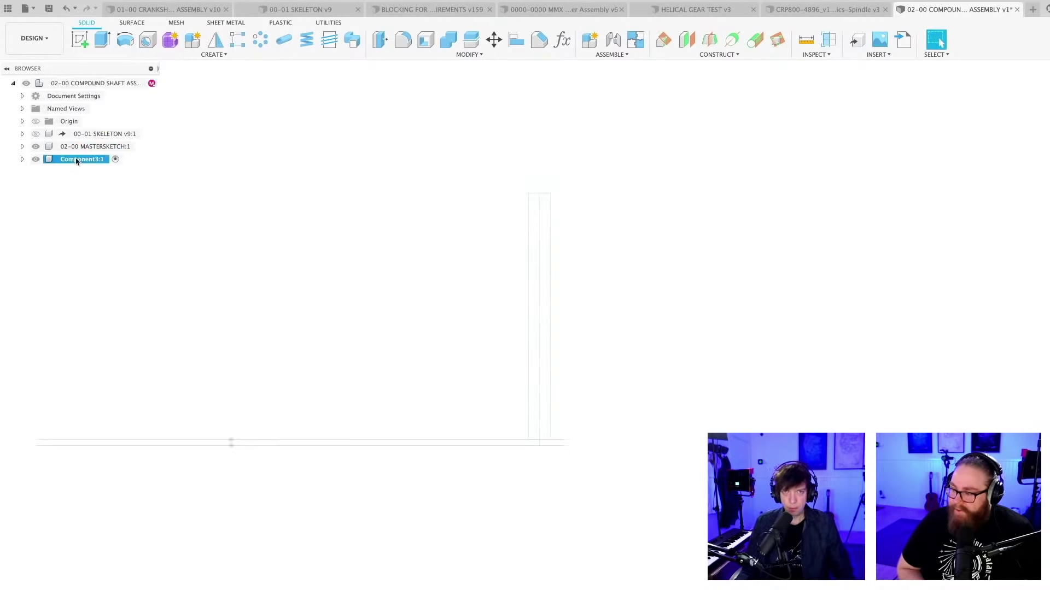
text(02-01 COMPOUND SHAFT)
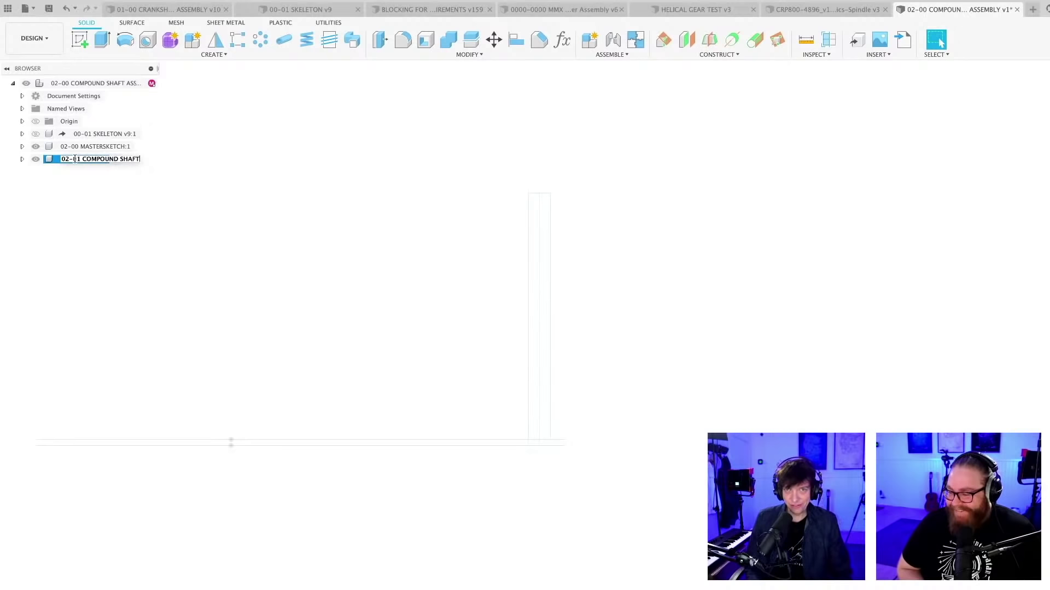
key(Return)
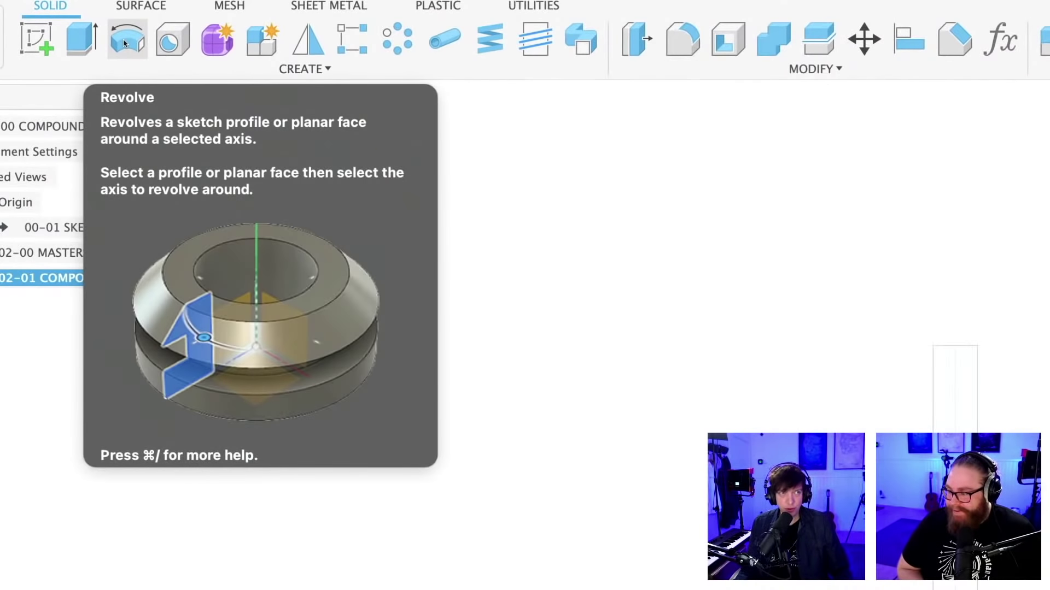
Revolve the upright profile 360 degrees about the shaft's lower edge to form a solid disc
click(124, 42)
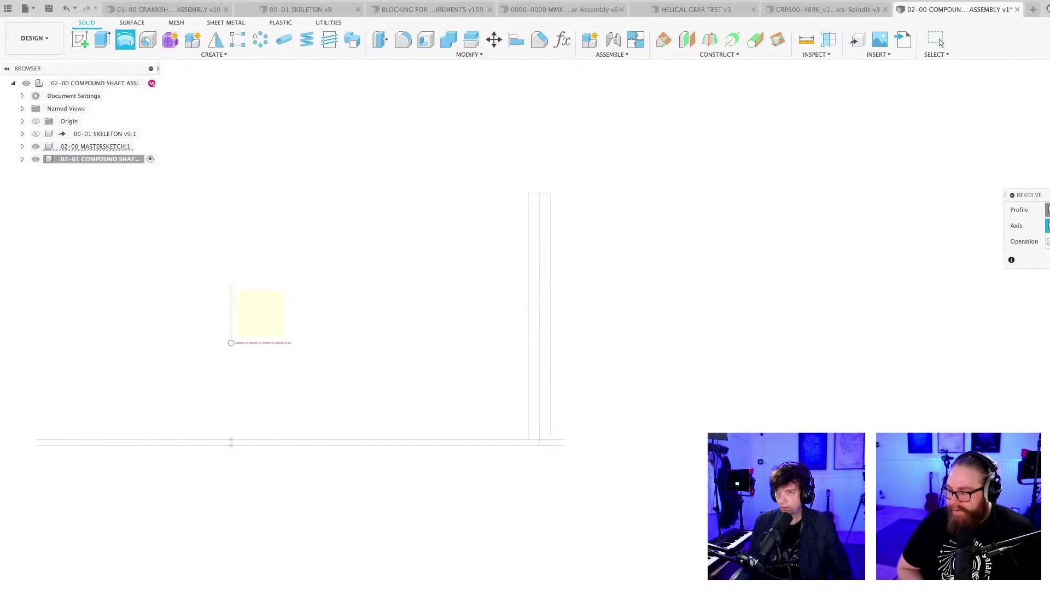
click(534, 359)
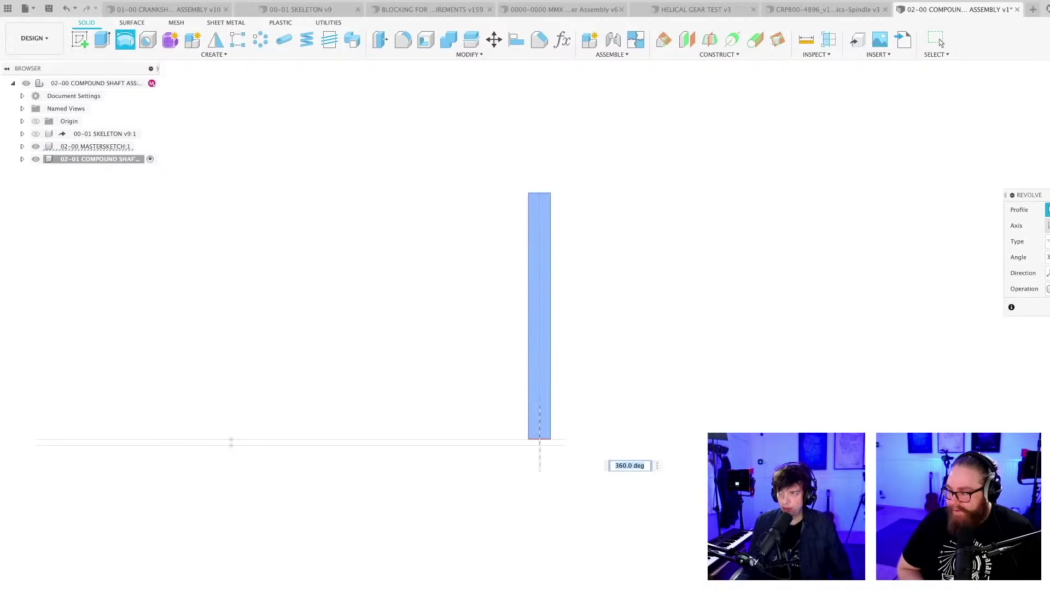
click(549, 449)
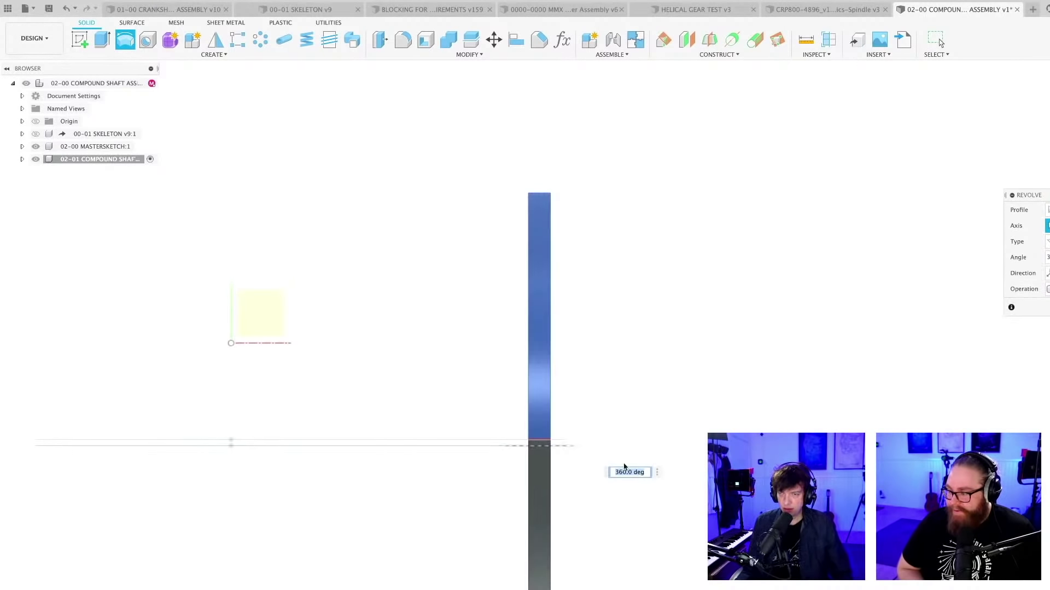
mouse_move(549, 450)
shift+middle_down()
mouse_move(630, 363)
mouse_move(621, 366)
mouse_move(635, 371)
mouse_move(628, 303)
mouse_move(611, 288)
shift+middle_up()
key(Return)
middle_drag(663, 352, 616, 319)
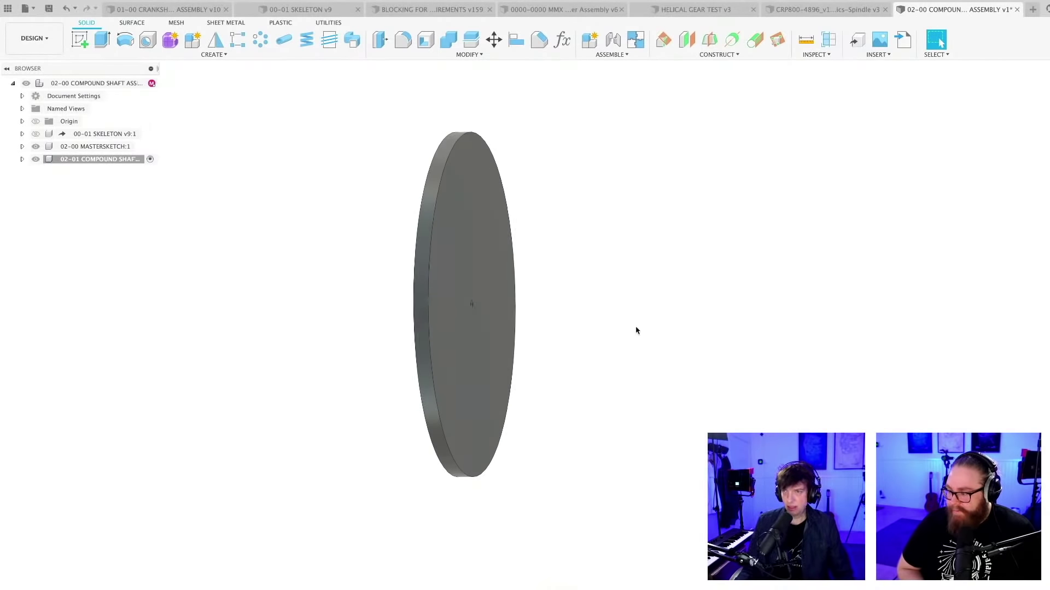
Apply a yellow glossy enamel paint appearance to the revolved disc
key(a)
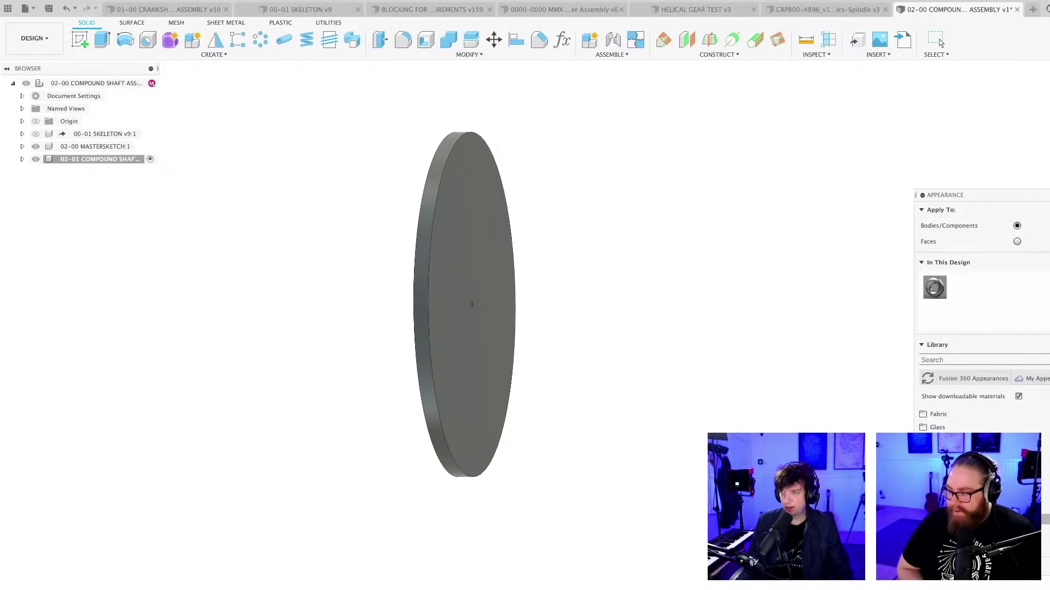
scroll(973, 415, down, 3)
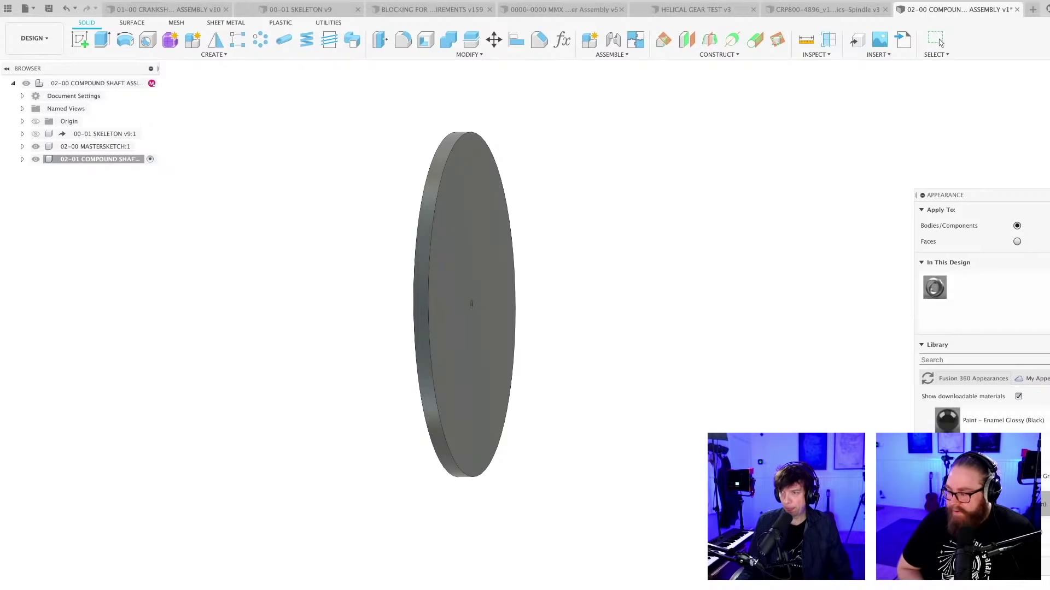
drag(947, 421, 501, 361)
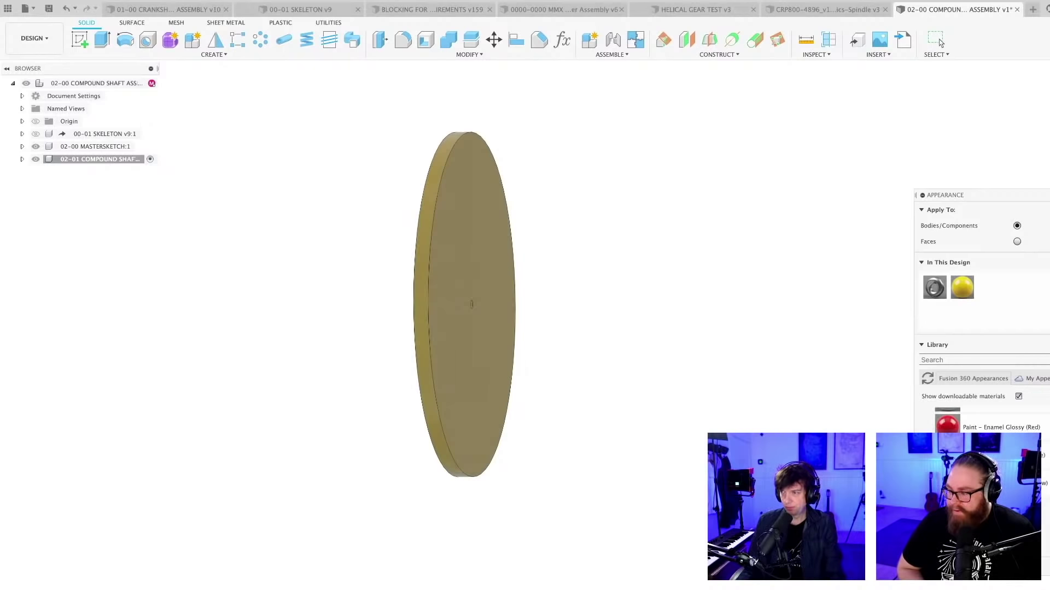
key(Escape)
scroll(623, 421, down, 3)
mouse_move(363, 407)
shift+middle_down()
mouse_move(359, 396)
mouse_move(403, 425)
mouse_move(371, 408)
mouse_move(348, 417)
shift+middle_up()
middle_drag(348, 341, 441, 342)
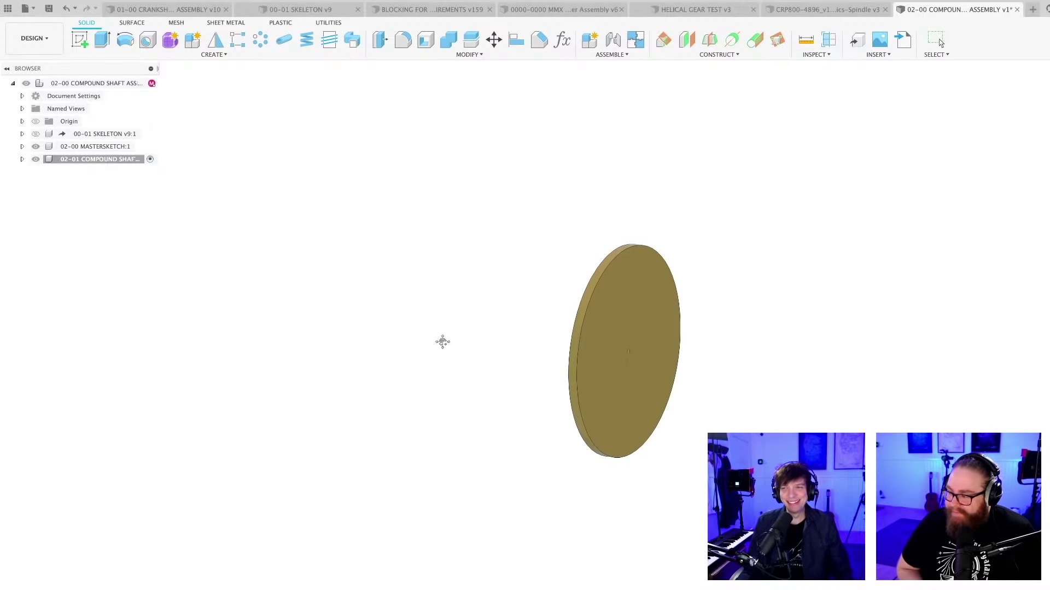
Rename the active disc component to 02-02 COMPOUND SHAFT
scroll(438, 372, up, 2)
scroll(538, 363, up, 3)
middle_drag(542, 363, 372, 349)
scroll(483, 354, down, 2)
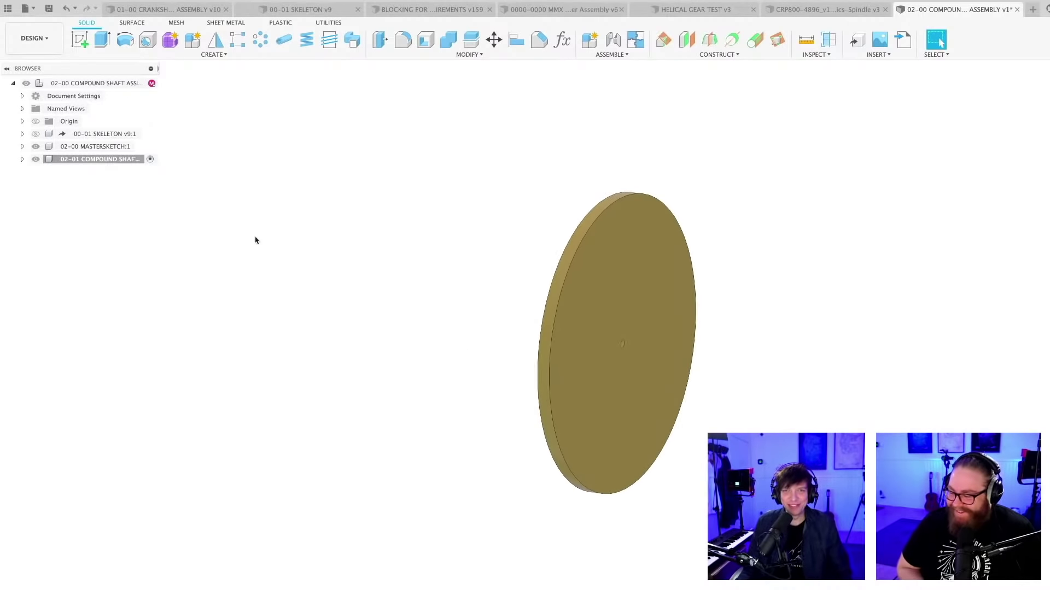
click(76, 159)
click(71, 159)
click(78, 159)
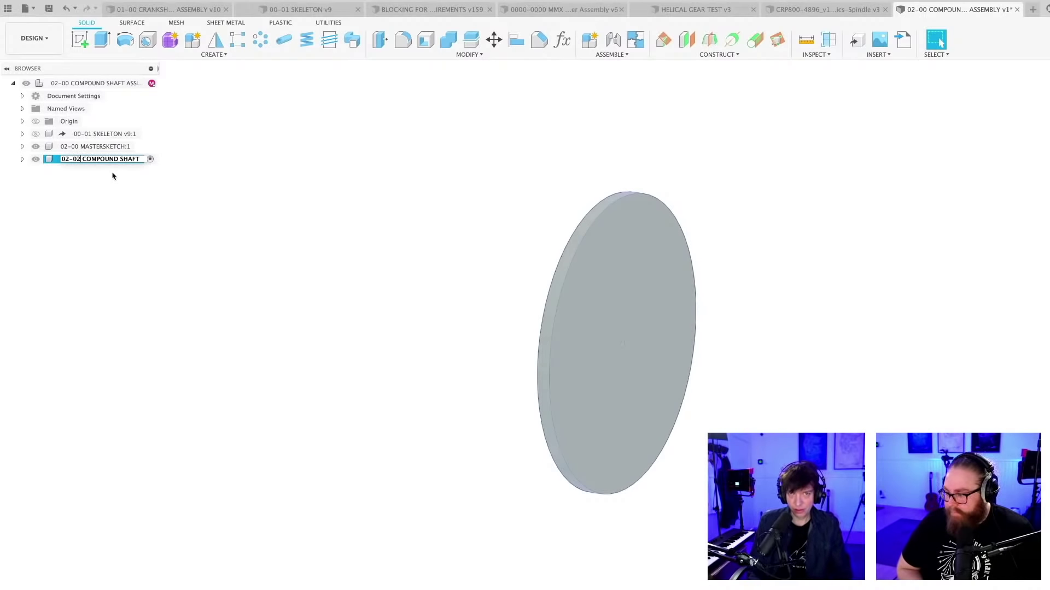
key(Return)
Create a sketch in the 02-02 component on the plane parallel to the disc's face and finish it empty
key(s)
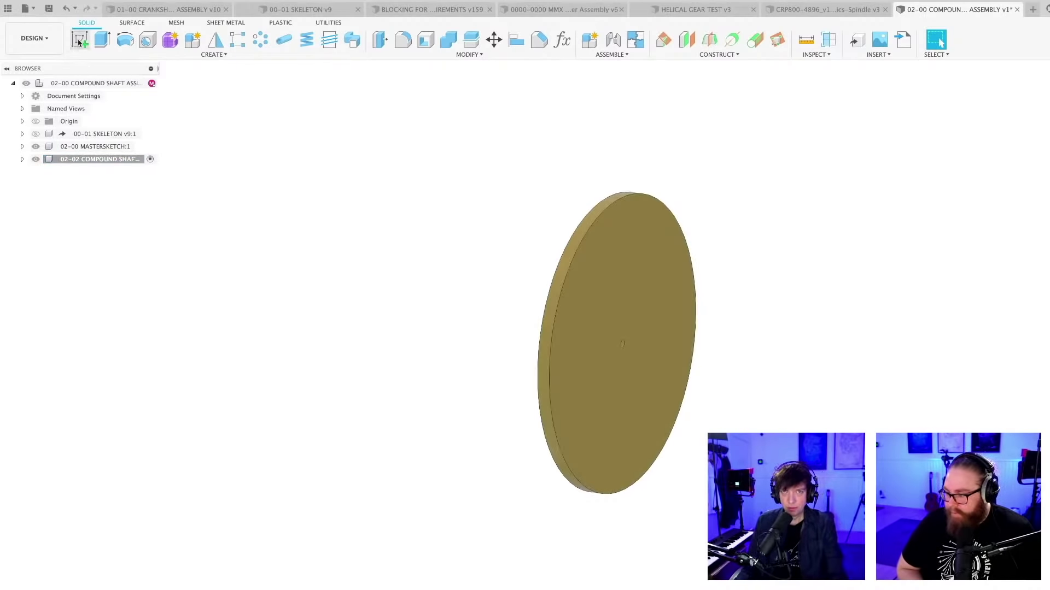
click(345, 314)
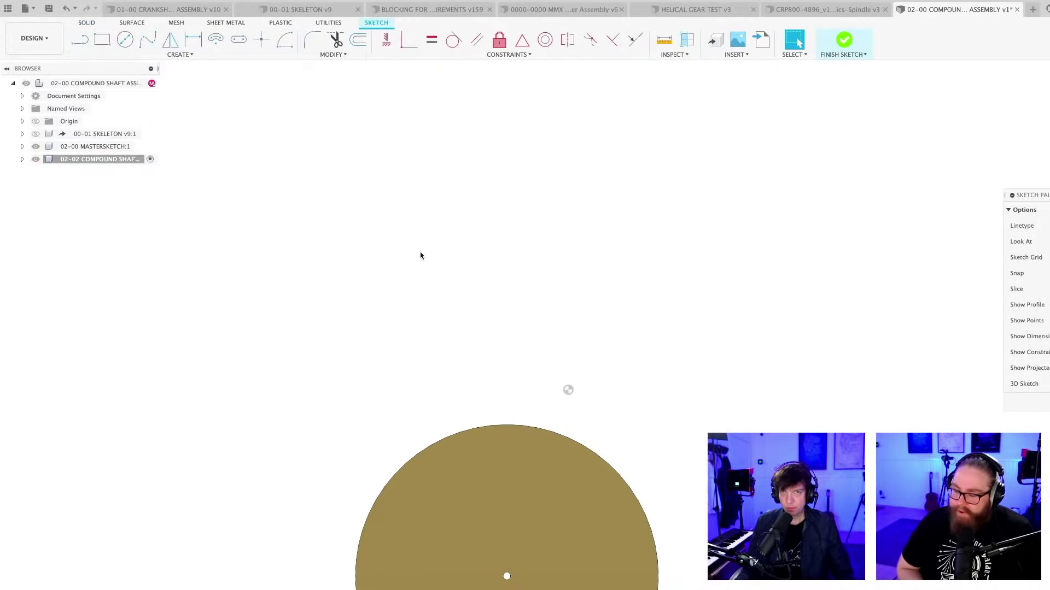
right_drag(543, 314, 626, 400)
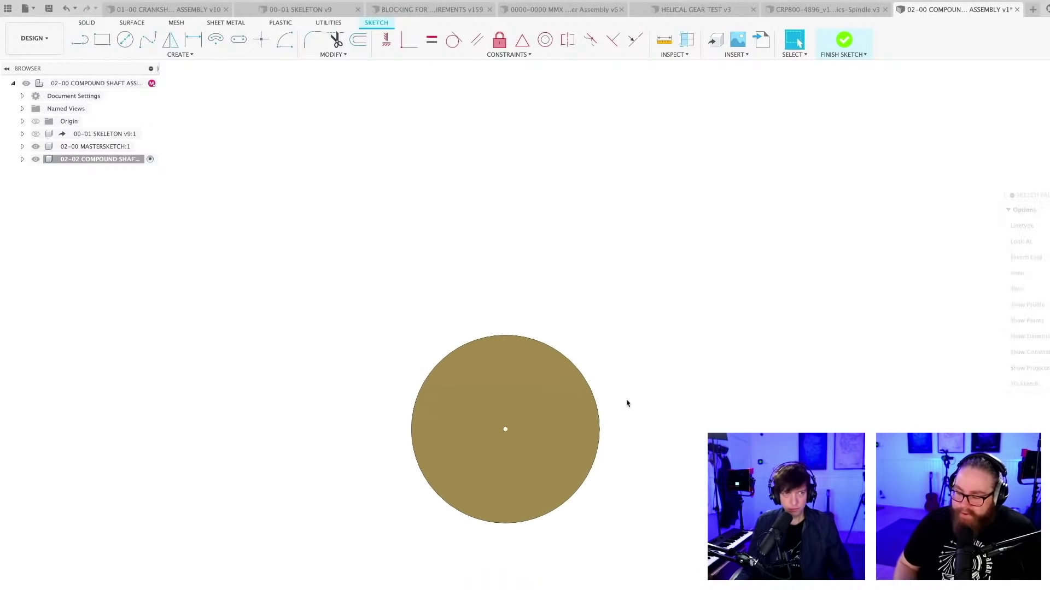
mouse_move(651, 368)
middle_down()
mouse_move(624, 337)
mouse_move(648, 373)
middle_up()
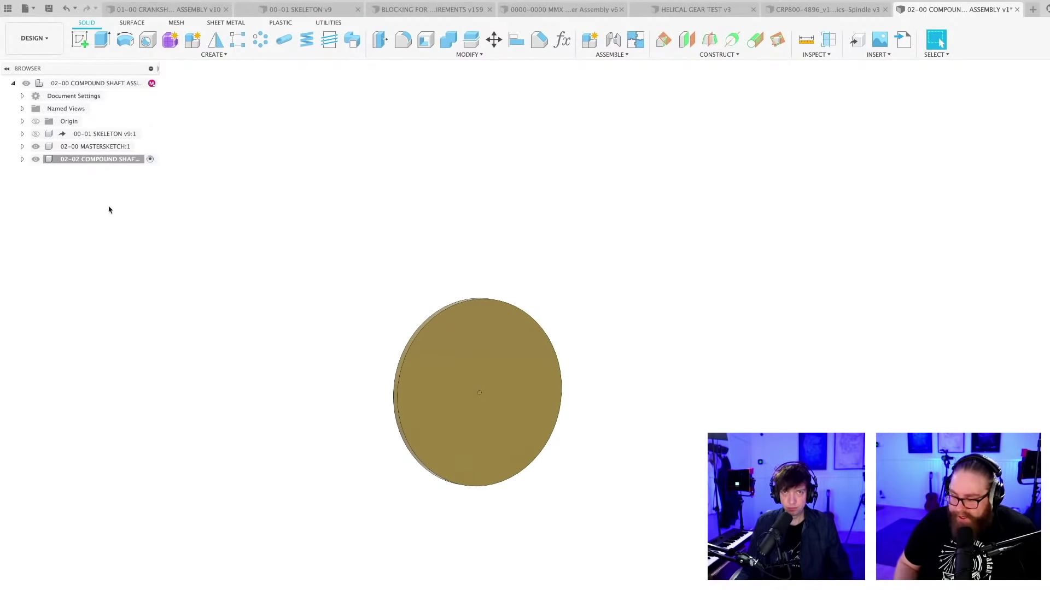
middle_drag(291, 257, 323, 237)
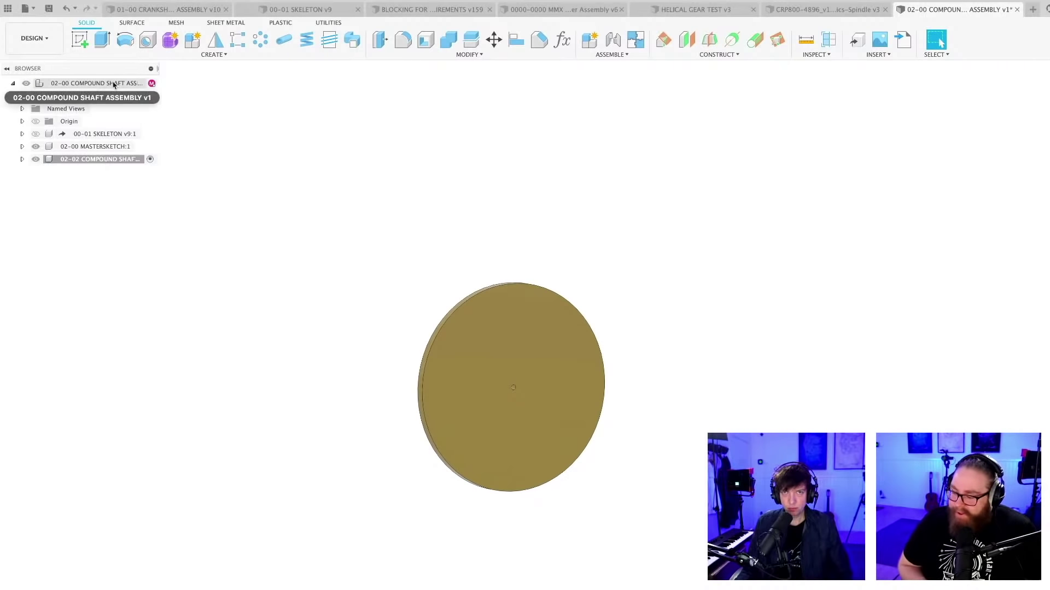
Activate the top-level assembly and create a new component under it, named 02_01
click(150, 83)
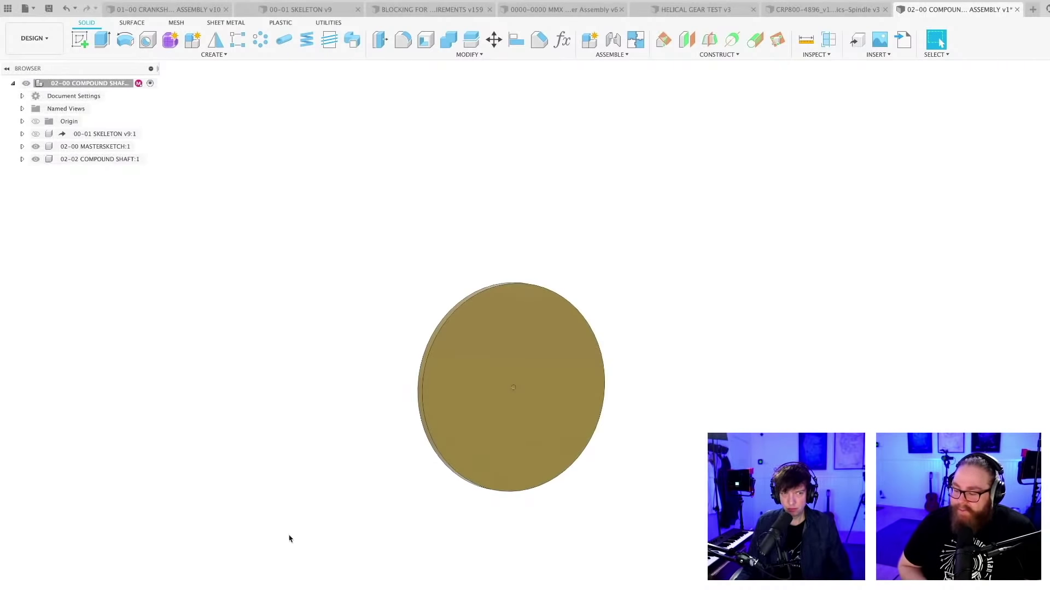
shift+middle_drag(353, 483, 338, 413)
scroll(339, 415, up, 2)
shift+middle_drag(388, 443, 412, 515)
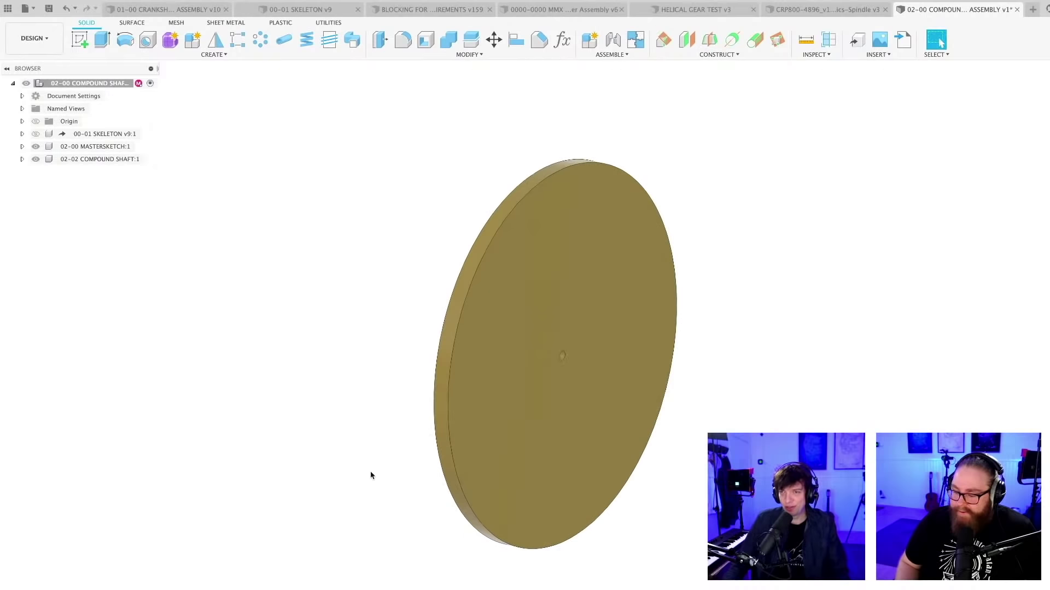
scroll(375, 471, up, 1)
scroll(373, 471, down, 2)
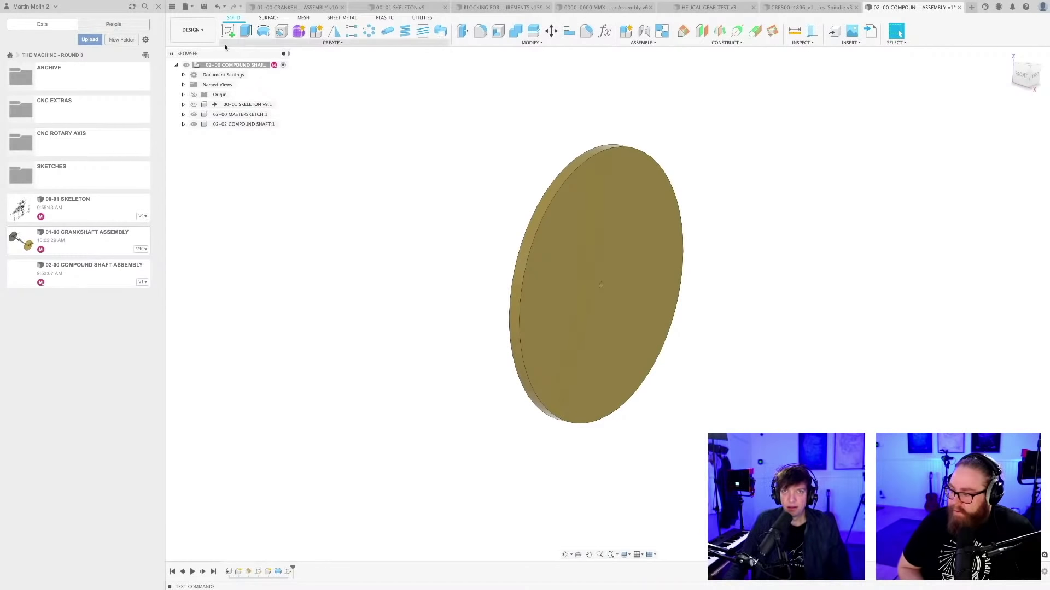
right_click(242, 65)
click(270, 73)
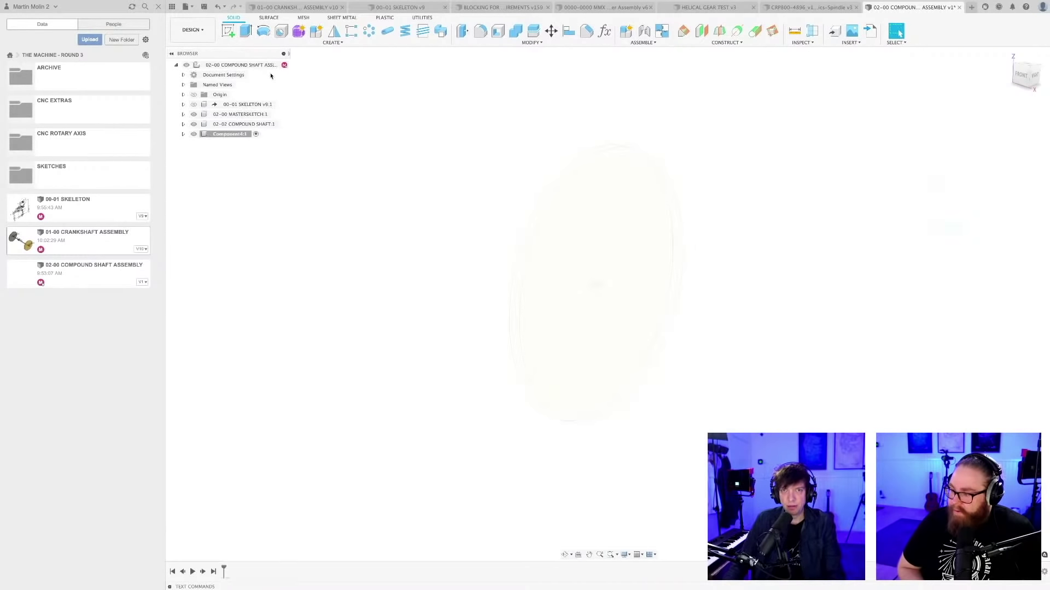
click(230, 137)
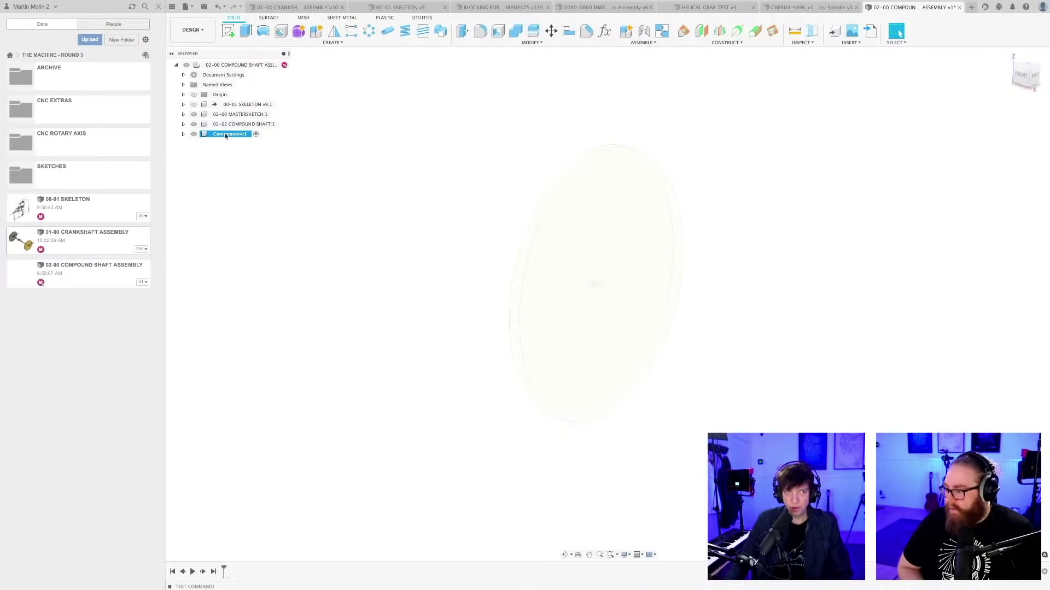
click(225, 133)
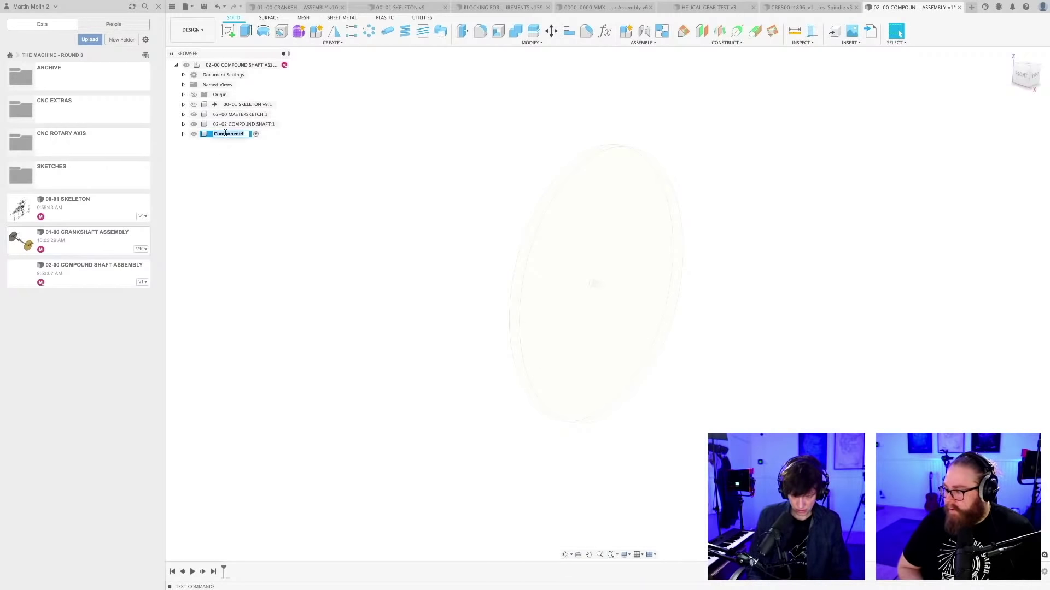
text(02 0)
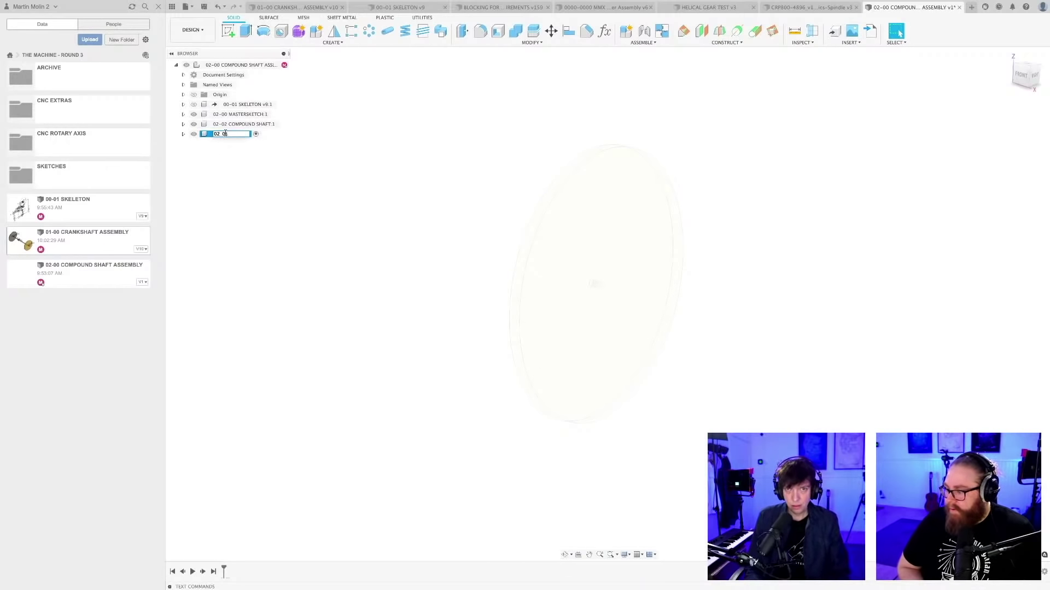
text(1:1)
key(Return)
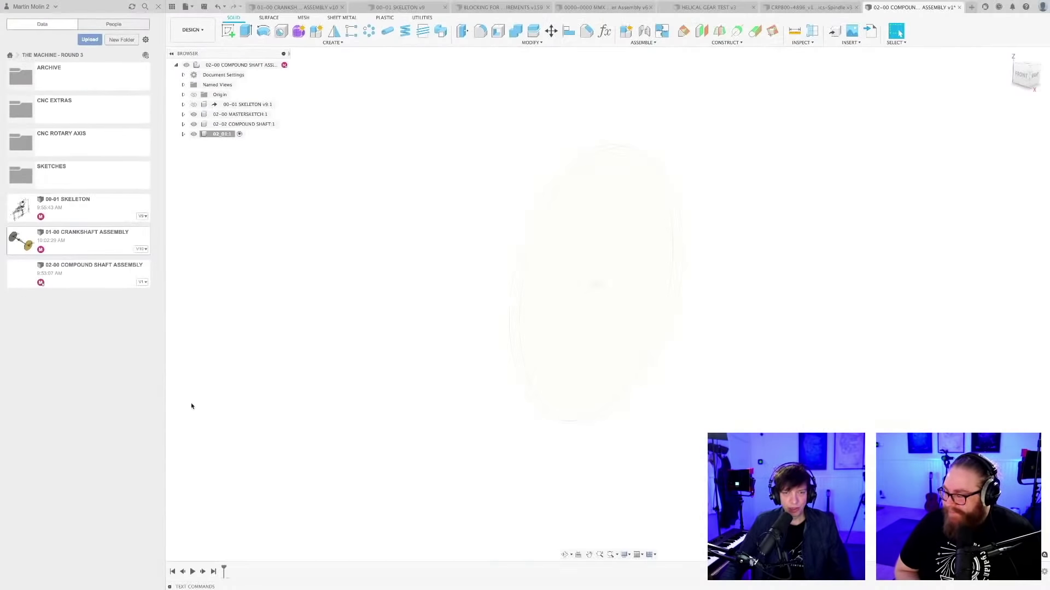
Reactivate the top-level assembly and reorder the timeline so the 02_01 component comes right after the master sketch
click(283, 64)
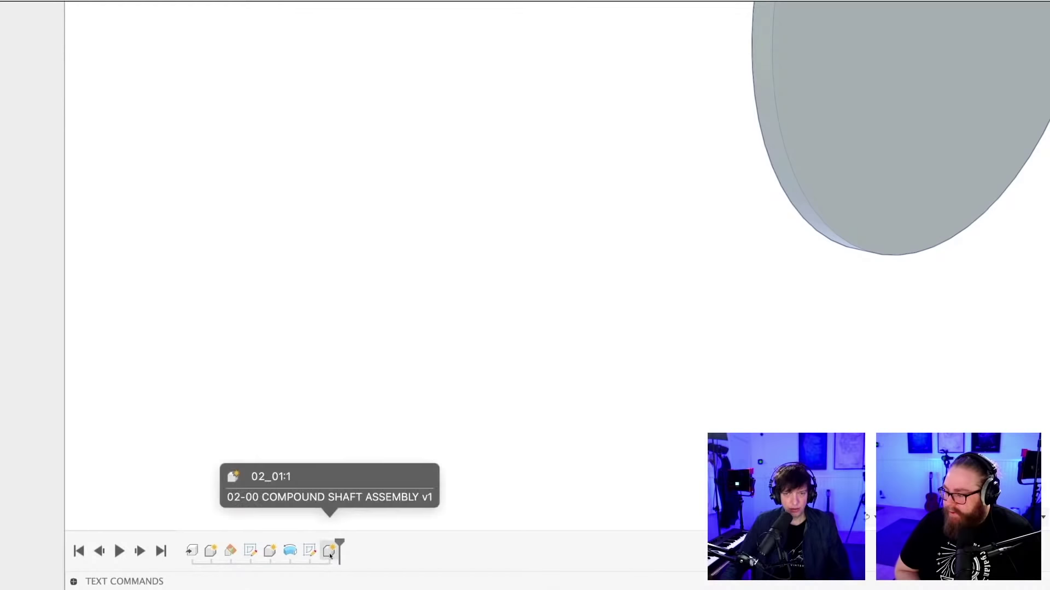
click(329, 552)
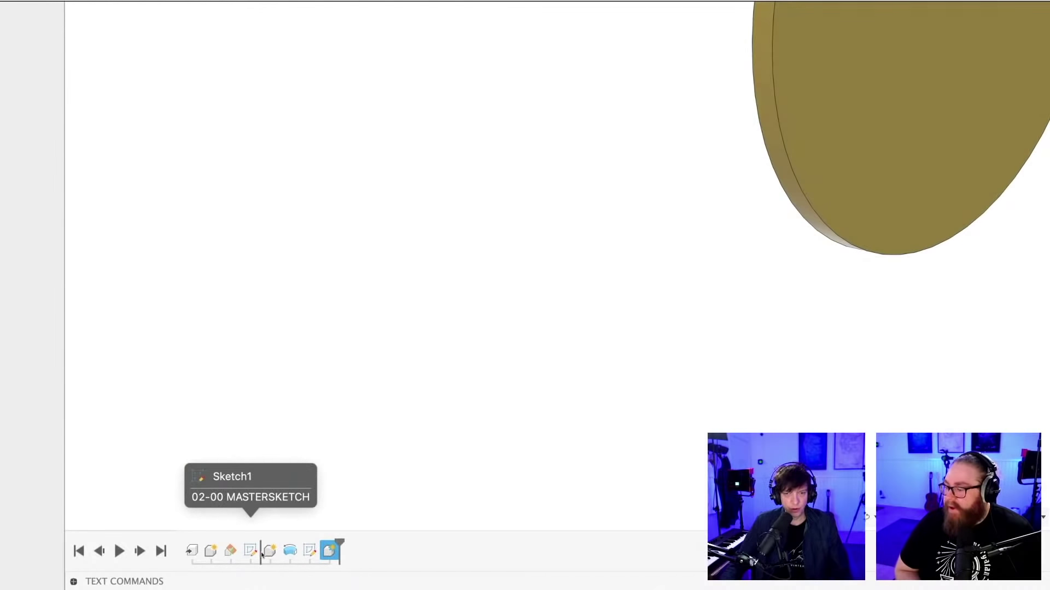
drag(262, 555, 262, 554)
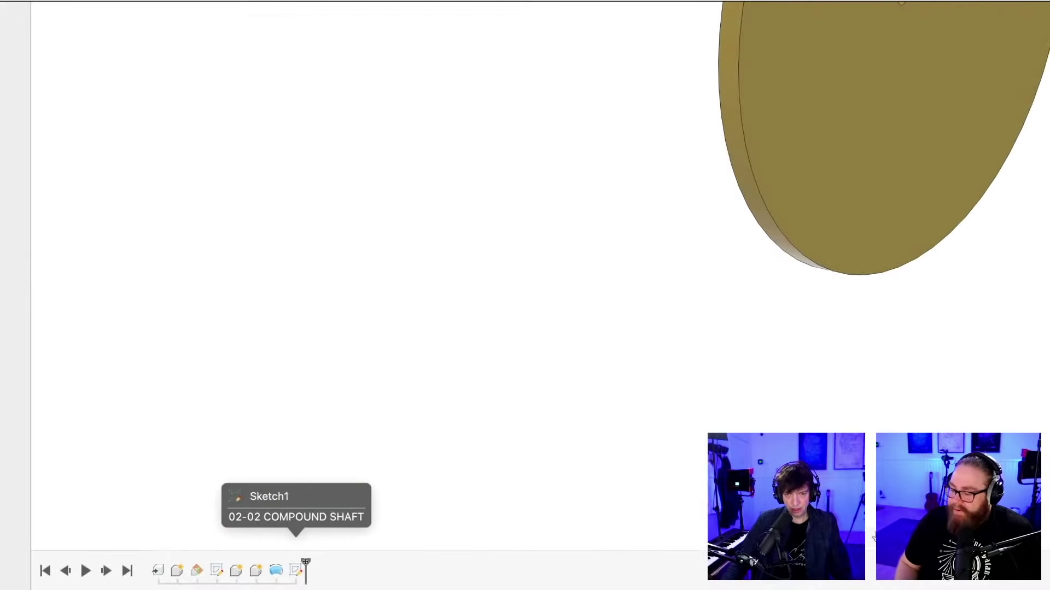
drag(301, 572, 272, 569)
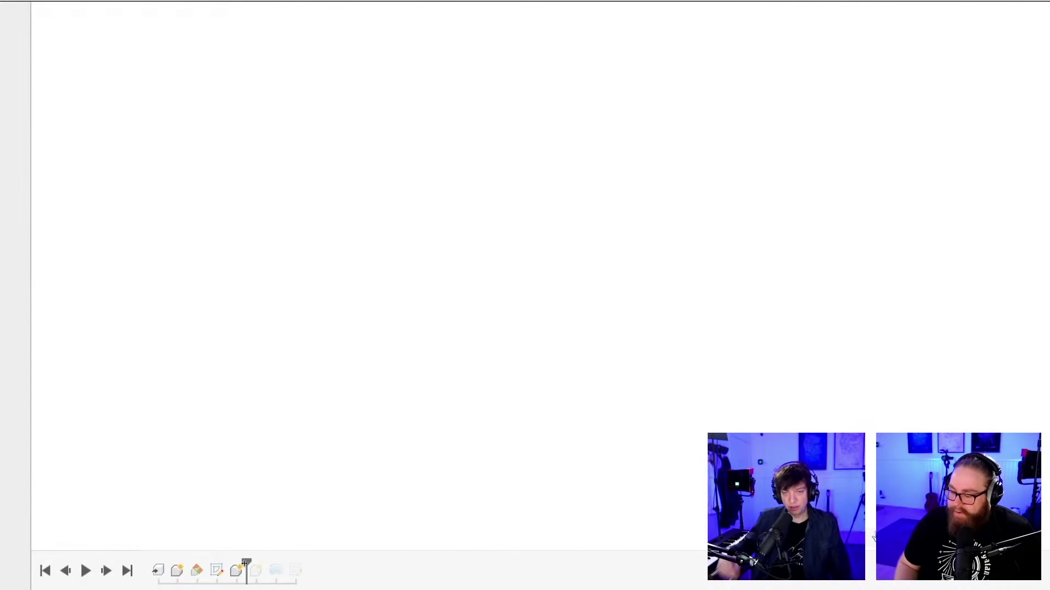
drag(245, 563, 306, 565)
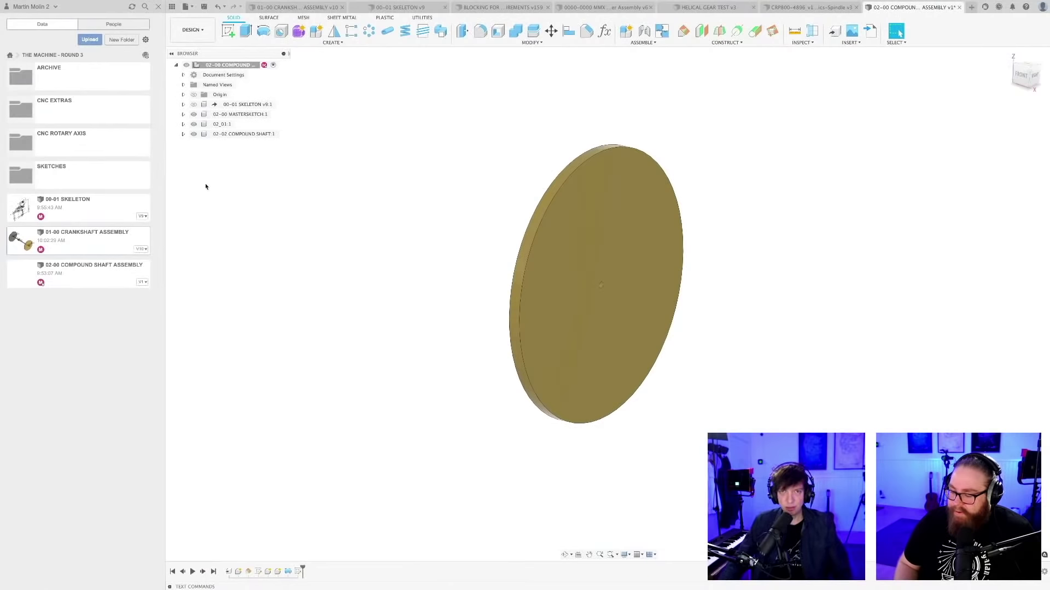
Rename the 02_01 component to 02_01 COMPOUND SHAFT
click(223, 125)
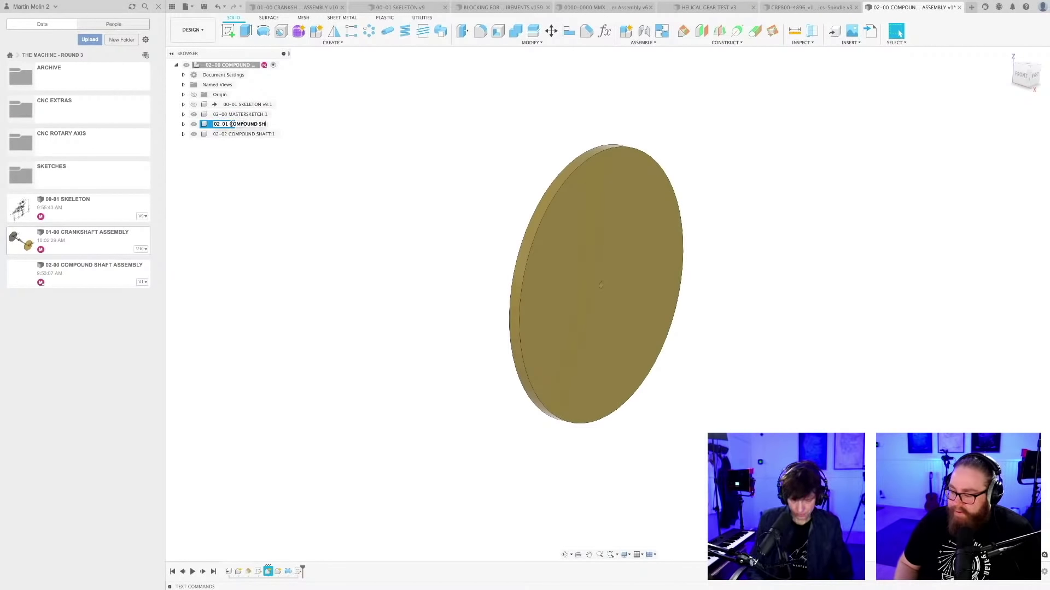
key(Return)
click(314, 560)
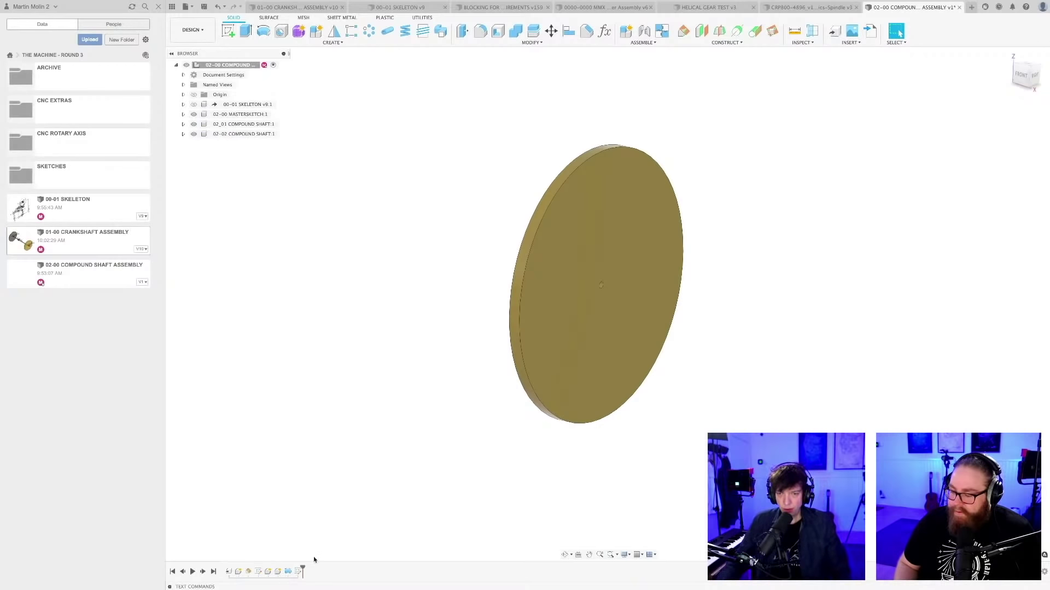
Roll the timeline back to just after the 02_01 component and show Sketch1 of the 02-00 MASTERSKETCH component
drag(303, 570, 272, 570)
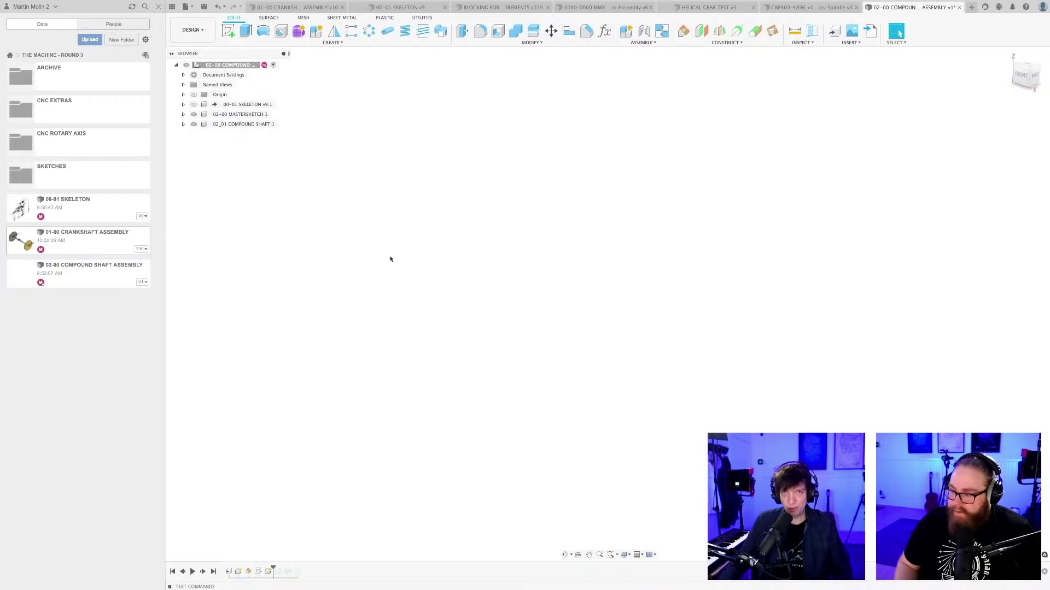
click(184, 124)
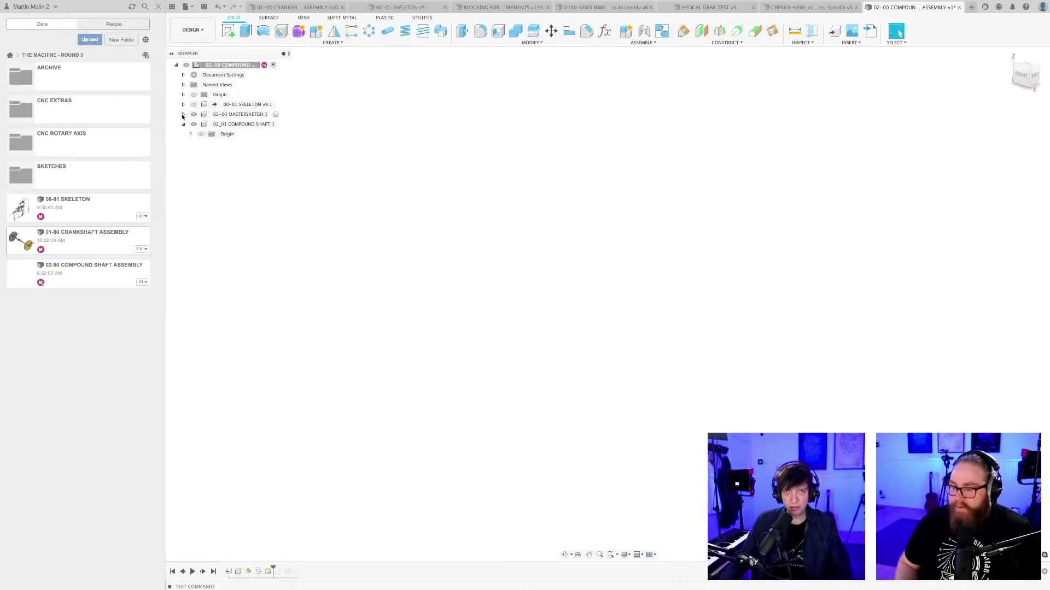
click(183, 114)
click(190, 134)
click(209, 144)
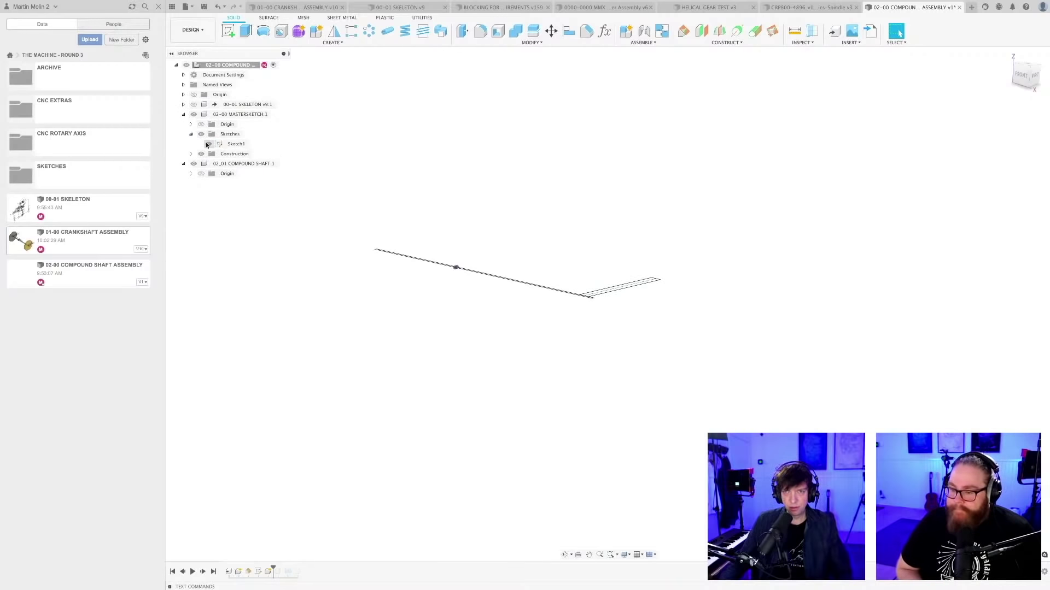
shift+middle_drag(538, 342, 539, 377)
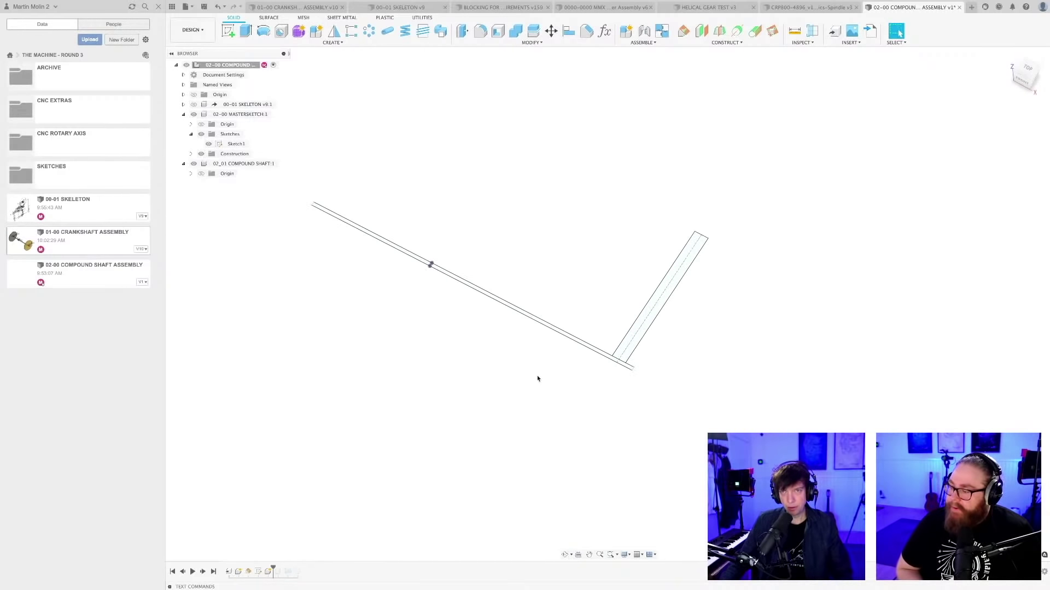
Make 02_01 COMPOUND SHAFT the active component
click(266, 32)
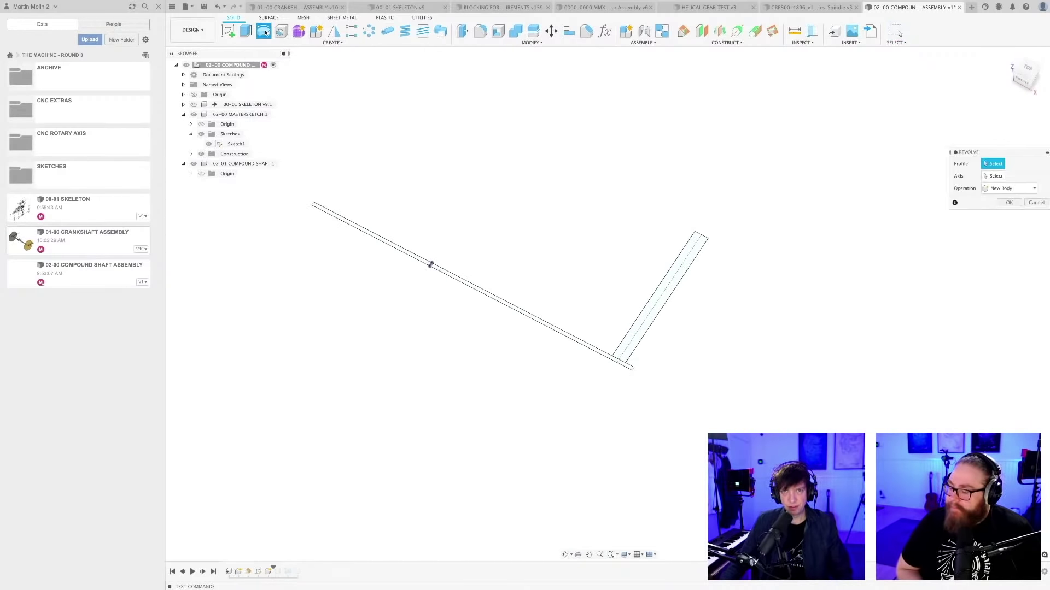
key(Escape)
click(283, 163)
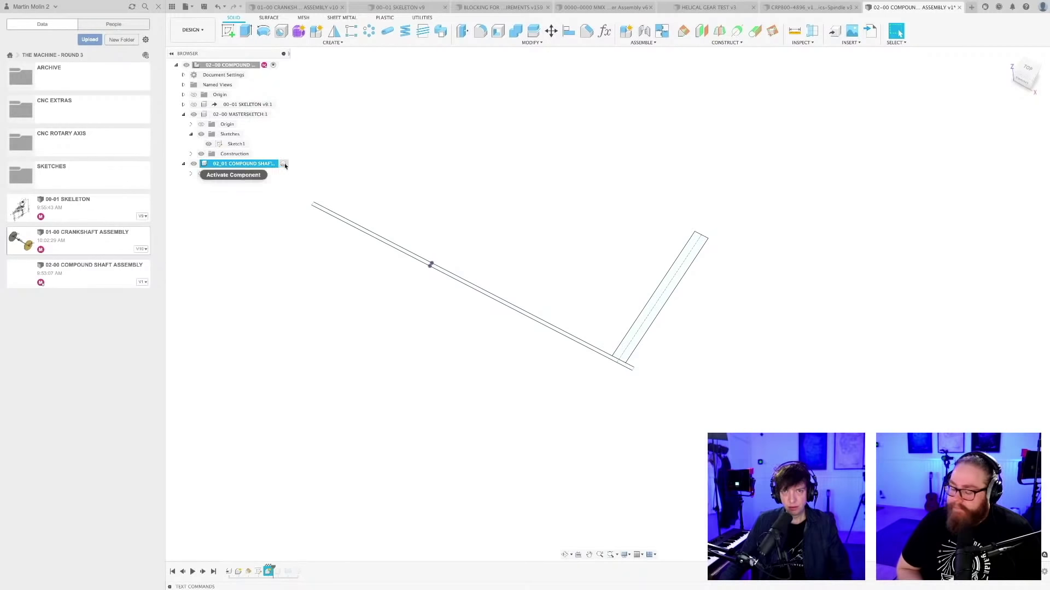
Revolve the long thin shaft profile 360 degrees about its lower long edge as a new body
click(262, 30)
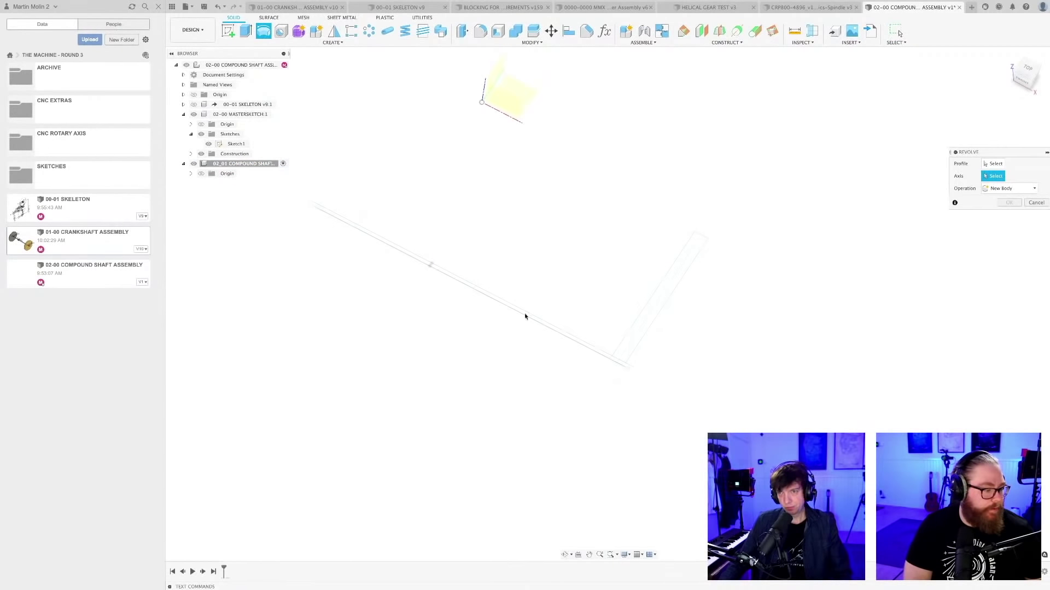
scroll(526, 314, up, 2)
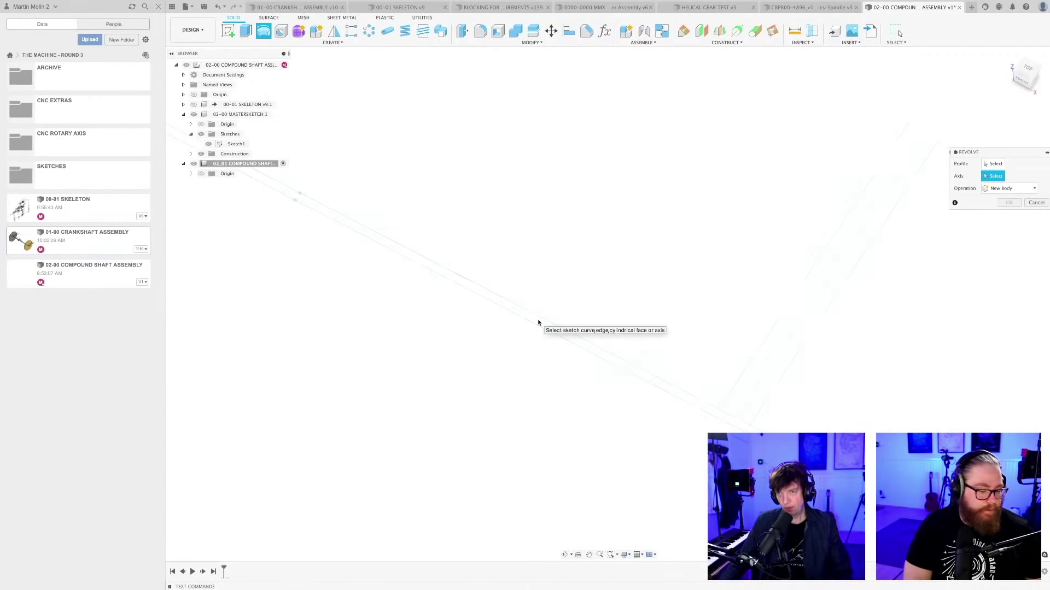
scroll(539, 322, down, 1)
click(993, 164)
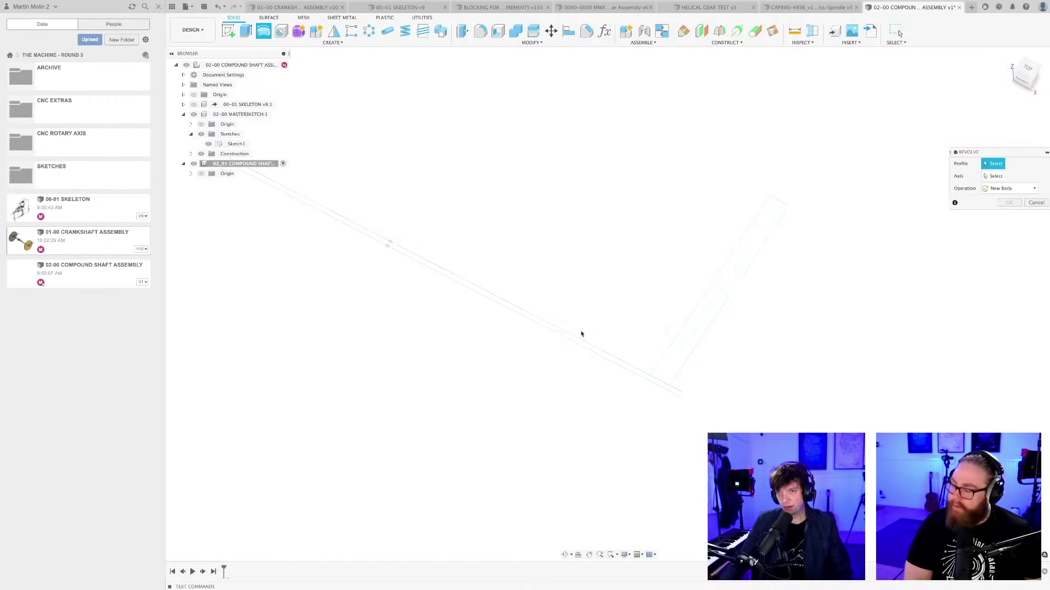
click(567, 339)
scroll(664, 306, down, 3)
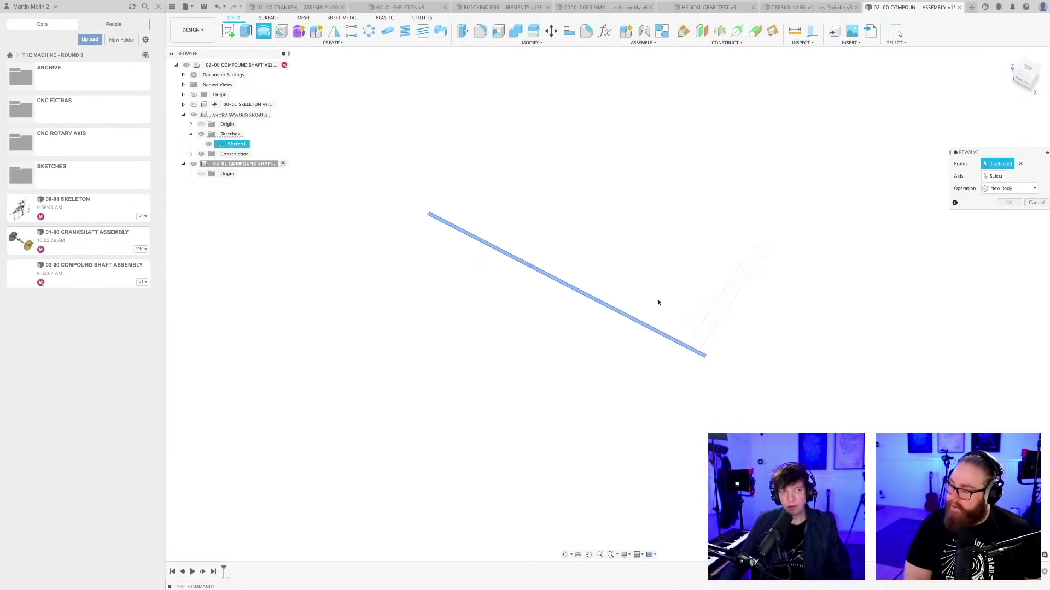
mouse_move(658, 300)
middle_down()
mouse_move(675, 314)
mouse_move(708, 296)
mouse_move(692, 322)
middle_up()
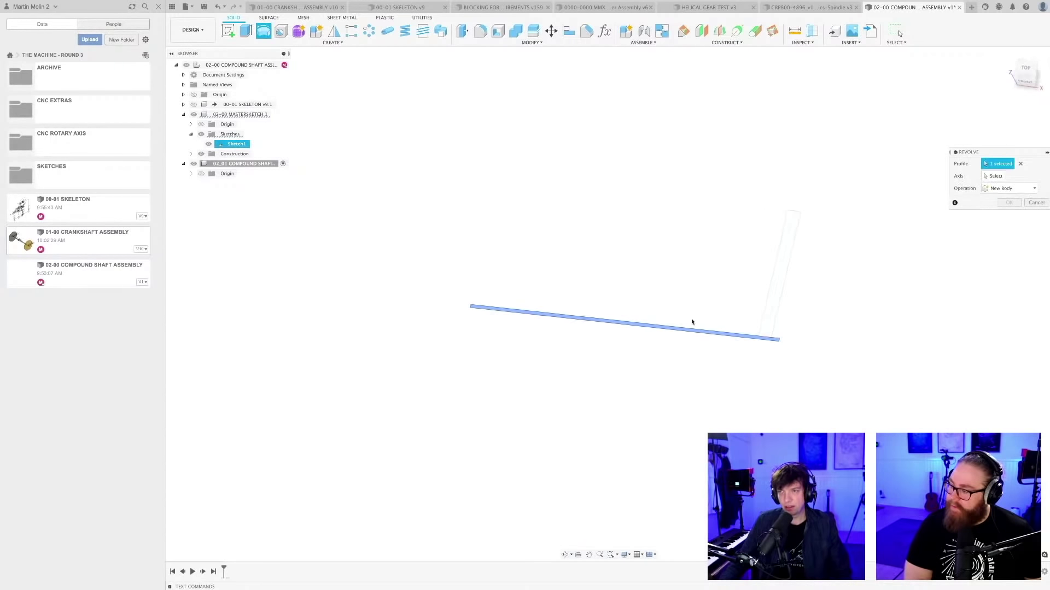
click(995, 177)
scroll(678, 343, up, 3)
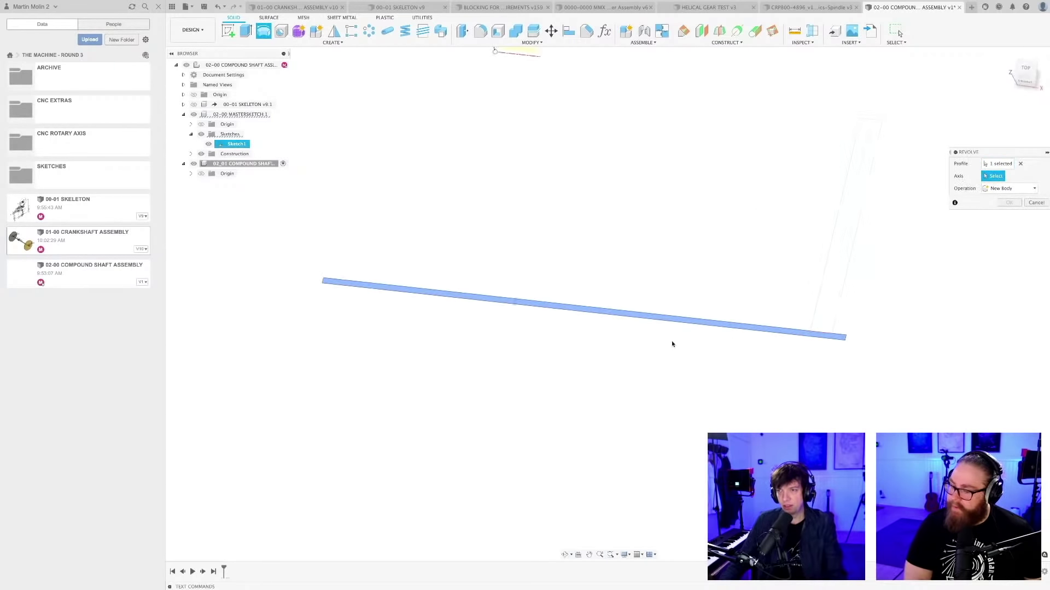
click(668, 319)
key(Return)
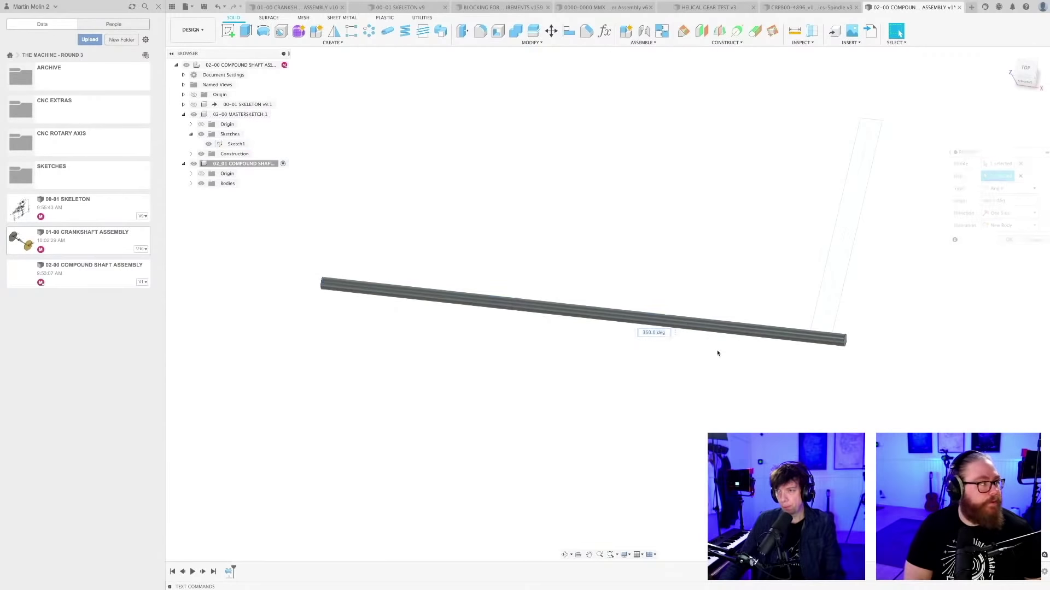
Save the compound shaft assembly as a new version and make the top-level assembly the active component
scroll(739, 352, down, 2)
middle_drag(739, 353, 627, 356)
scroll(627, 356, up, 2)
key(Escape)
scroll(621, 258, up, 3)
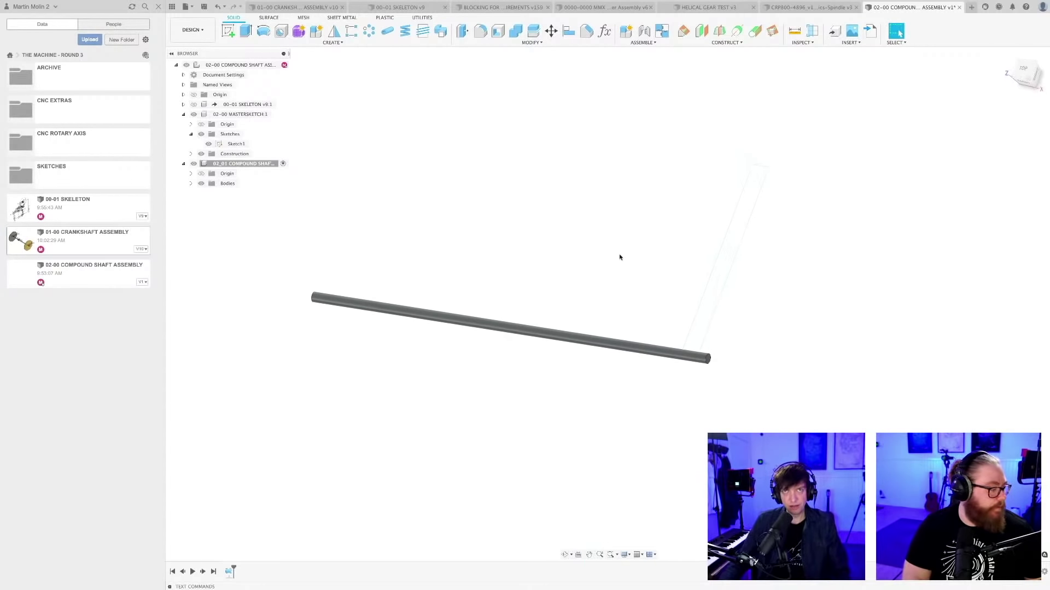
scroll(619, 259, up, 2)
key(super+s)
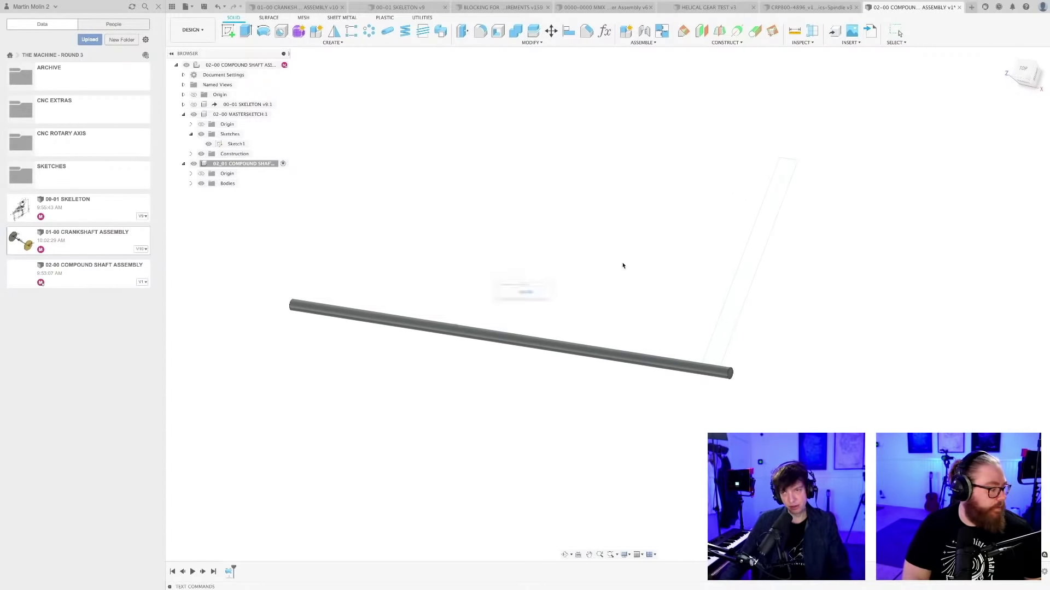
key(Return)
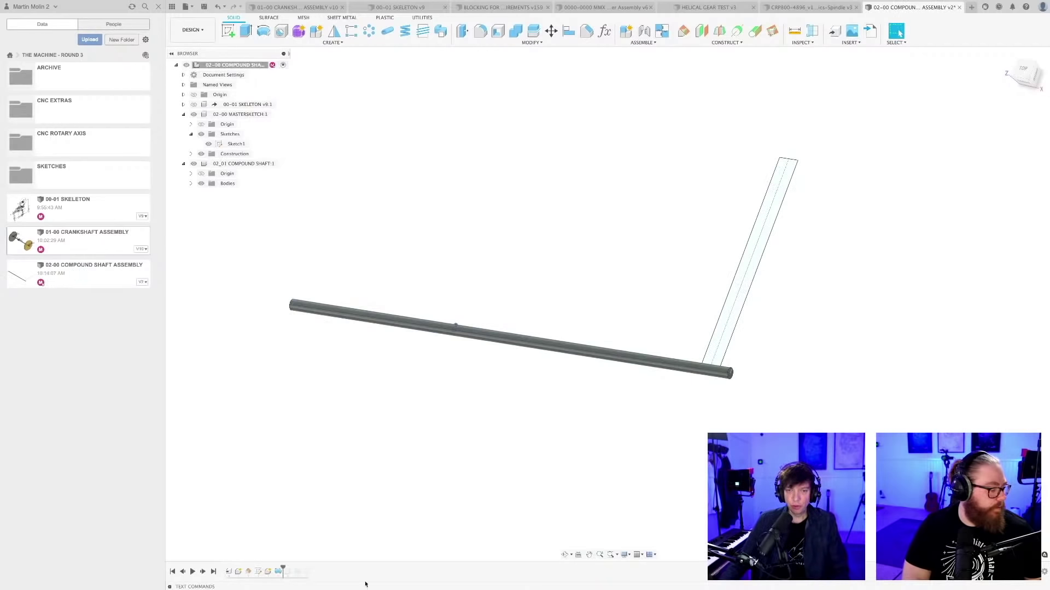
Roll the timeline forward to its end and save the assembly with the version description "add disc"
drag(282, 566, 312, 571)
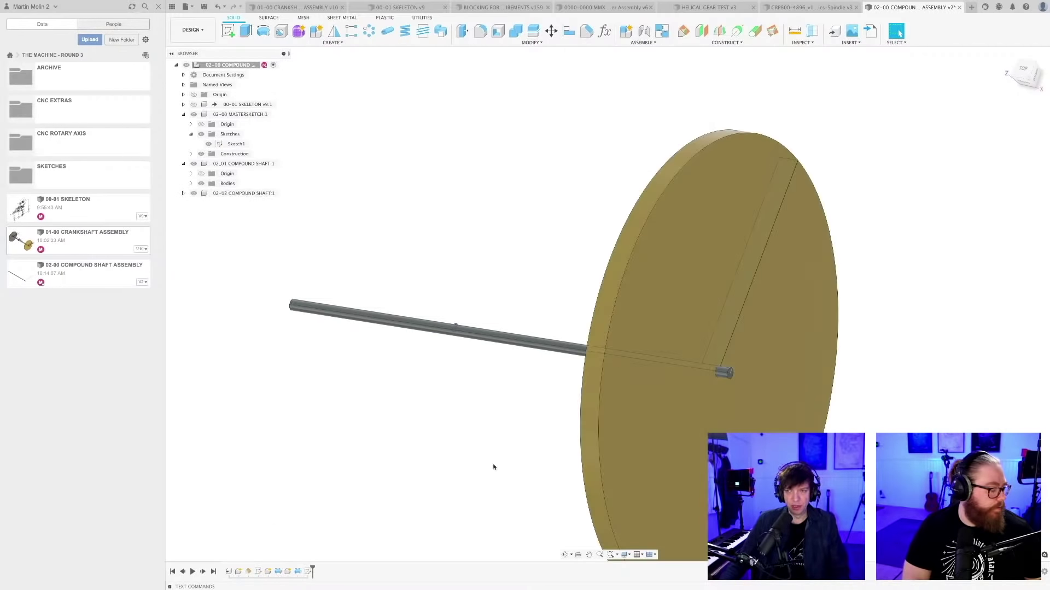
shift+middle_drag(531, 427, 558, 379)
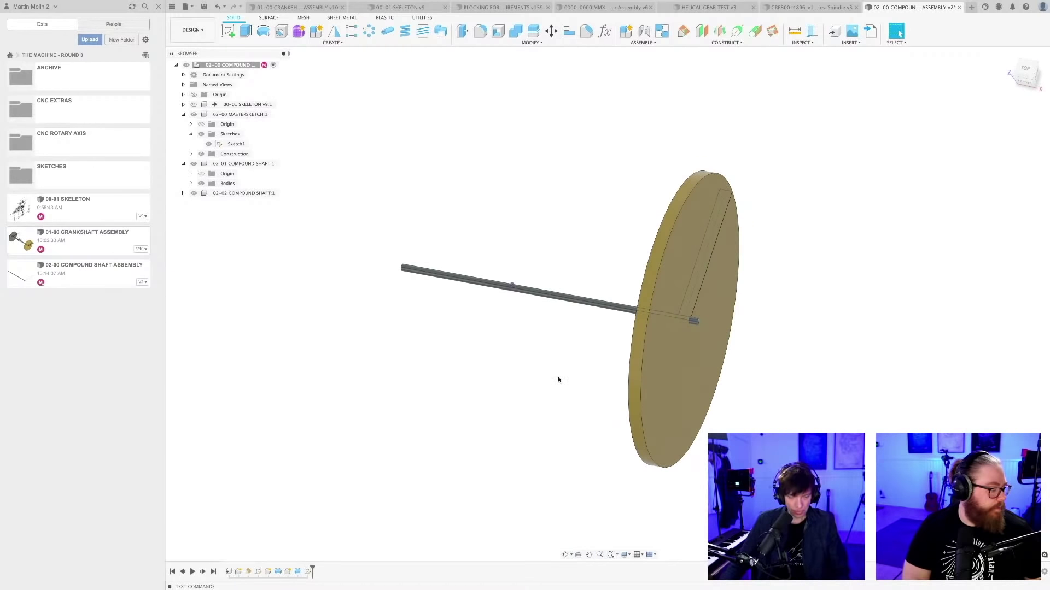
key(ctrl+s)
text(add disc)
key(Return)
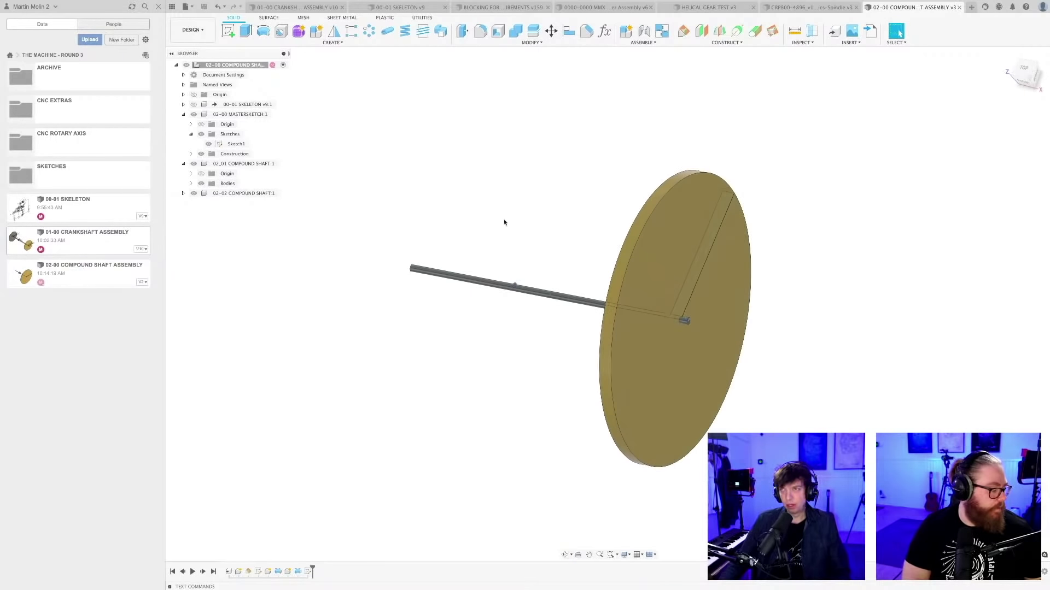
Create a new design and save it as 00-00 MACHINE 3 ASSEMBLY in the THE MACHINE - ROUND 3 project
click(971, 7)
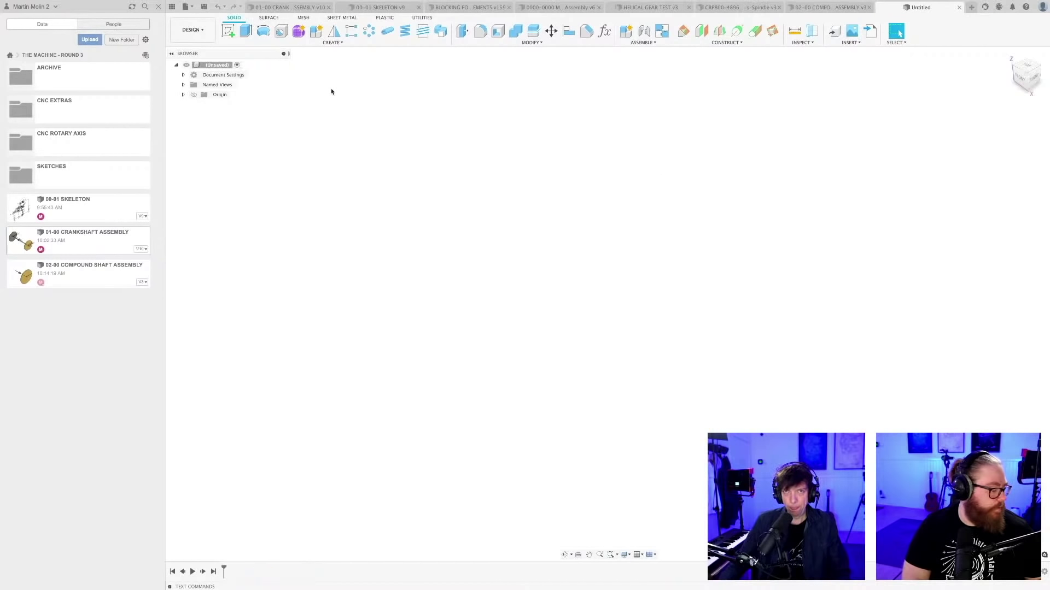
double_click(222, 66)
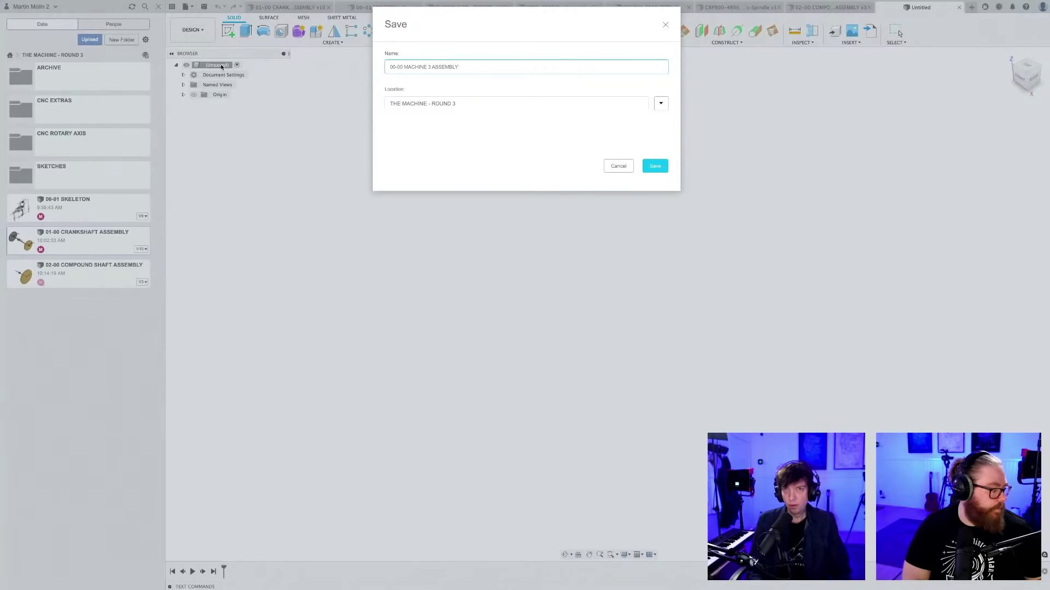
key(Return)
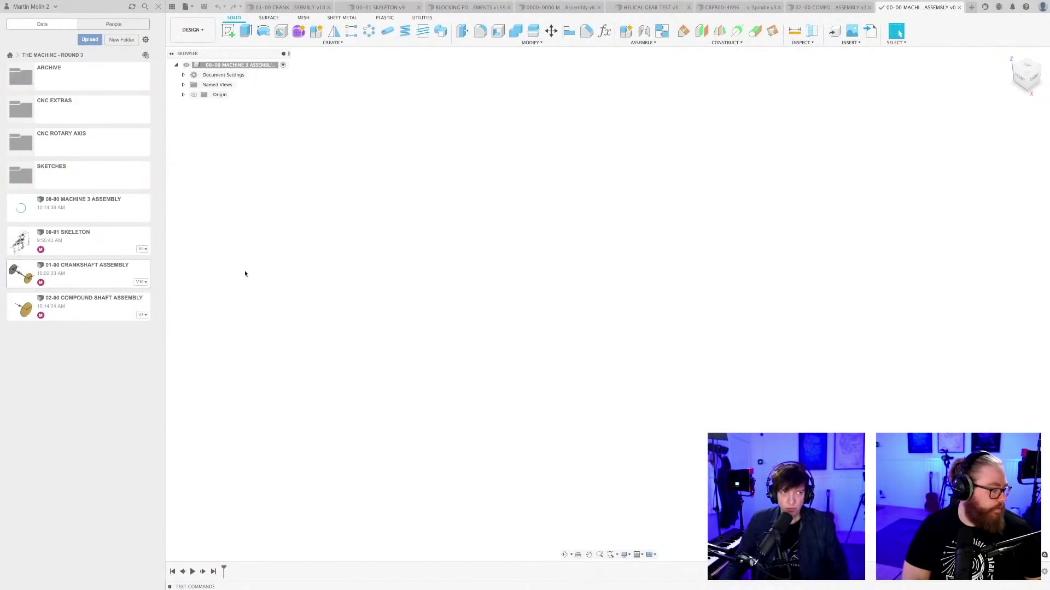
Insert 01-00 CRANKSHAFT ASSEMBLY and 02-00 COMPOUND SHAFT ASSEMBLY into the machine assembly at their default positions
right_click(93, 277)
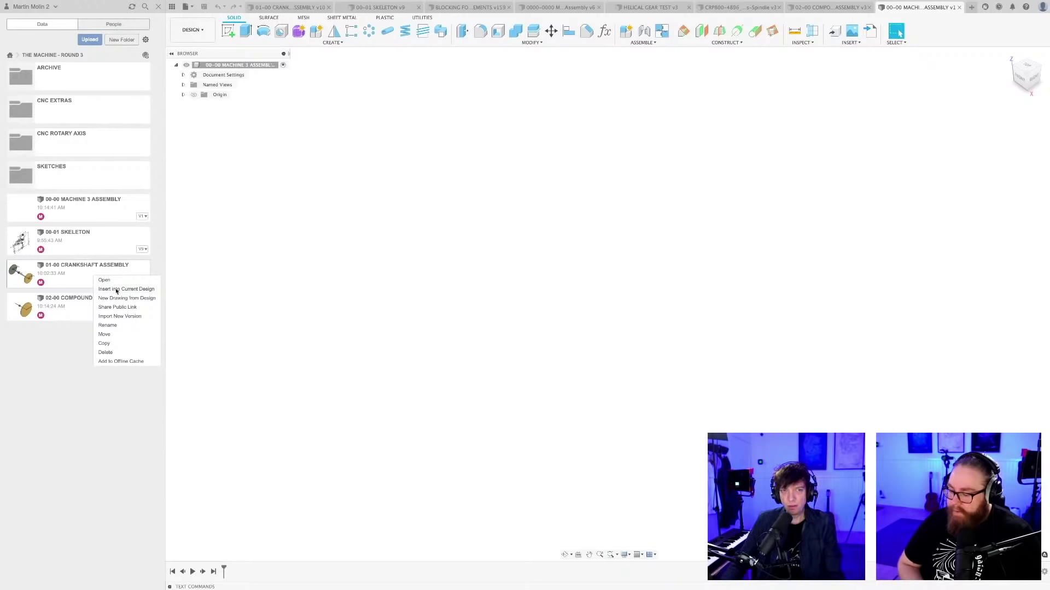
click(116, 290)
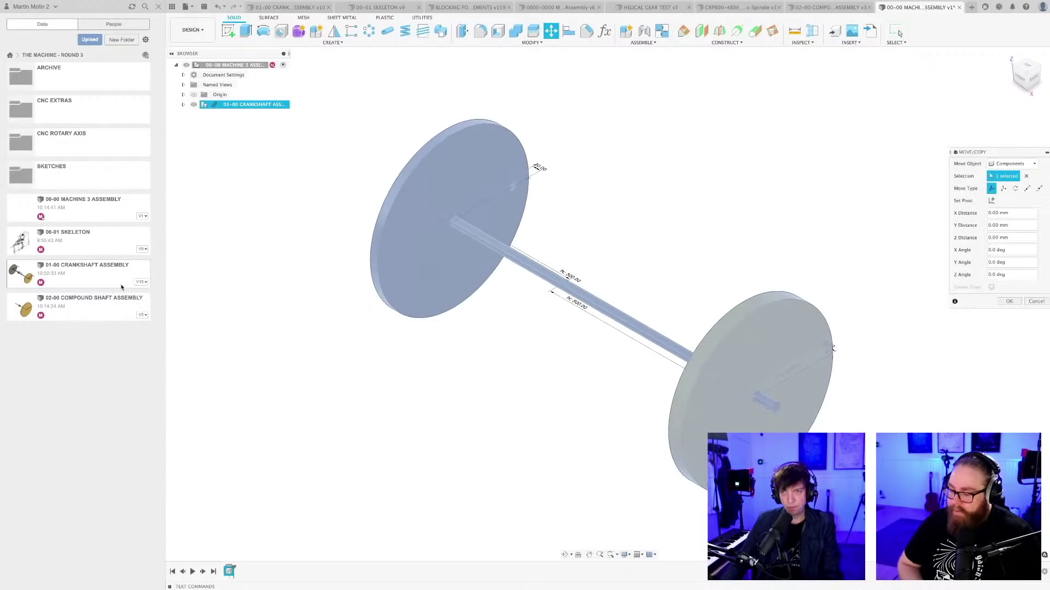
key(Return)
right_click(90, 309)
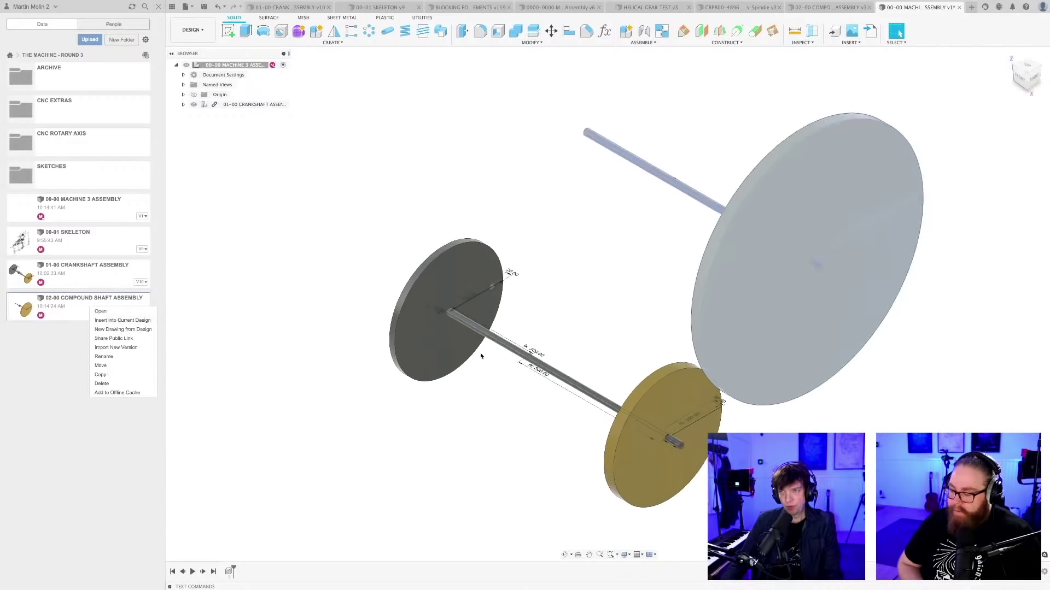
key(Return)
Examine how the gear discs of the crankshaft and the compound shaft line up in the machine assembly
shift+middle_drag(443, 379, 559, 348)
scroll(547, 338, up, 2)
scroll(558, 340, up, 1)
scroll(542, 332, down, 1)
scroll(616, 411, up, 3)
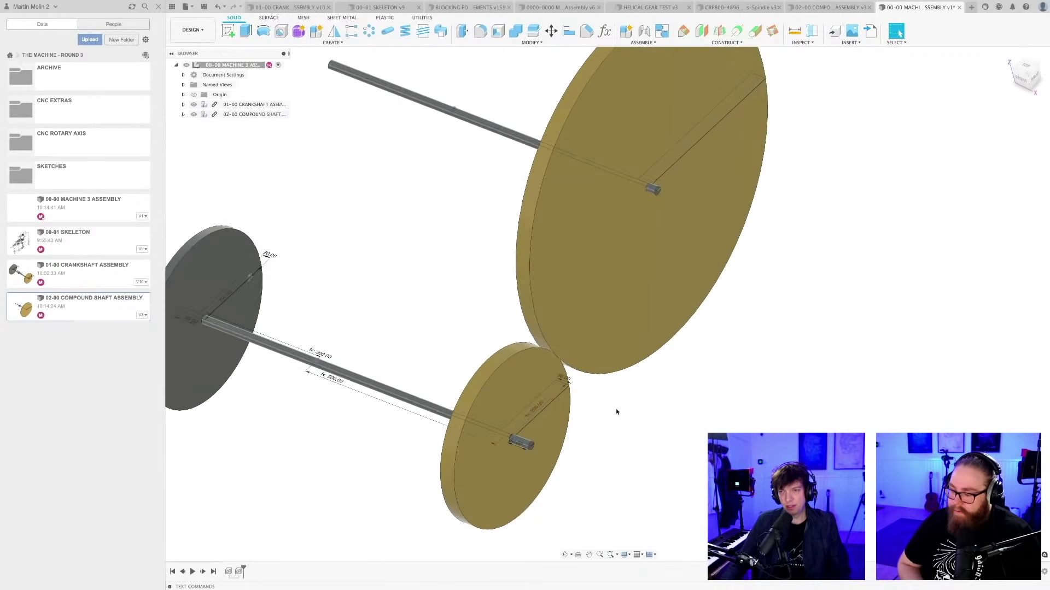
scroll(612, 407, down, 2)
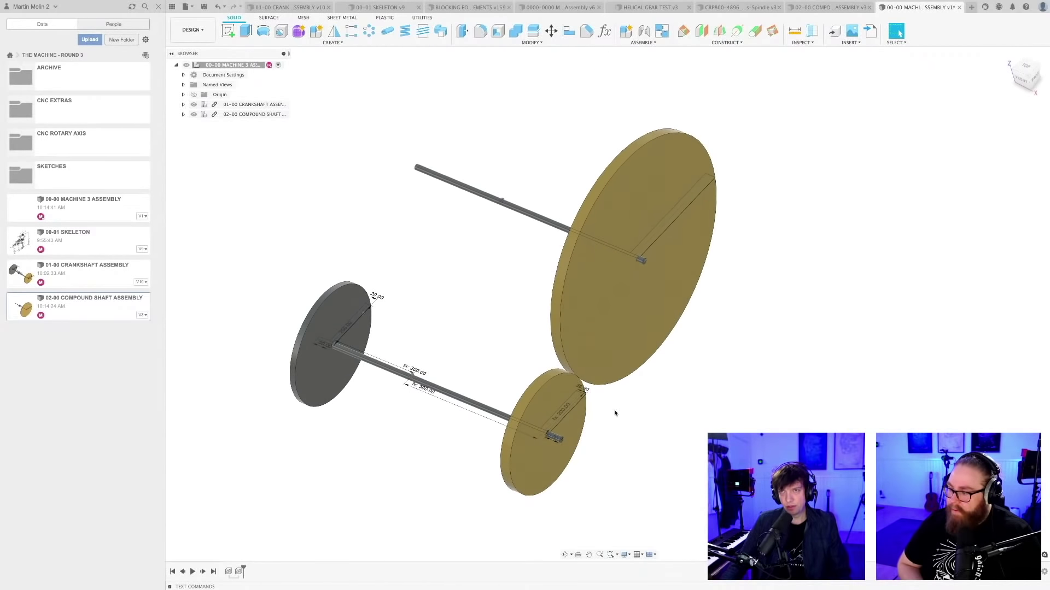
mouse_move(618, 410)
shift+middle_down()
mouse_move(640, 403)
mouse_move(625, 398)
shift+middle_up()
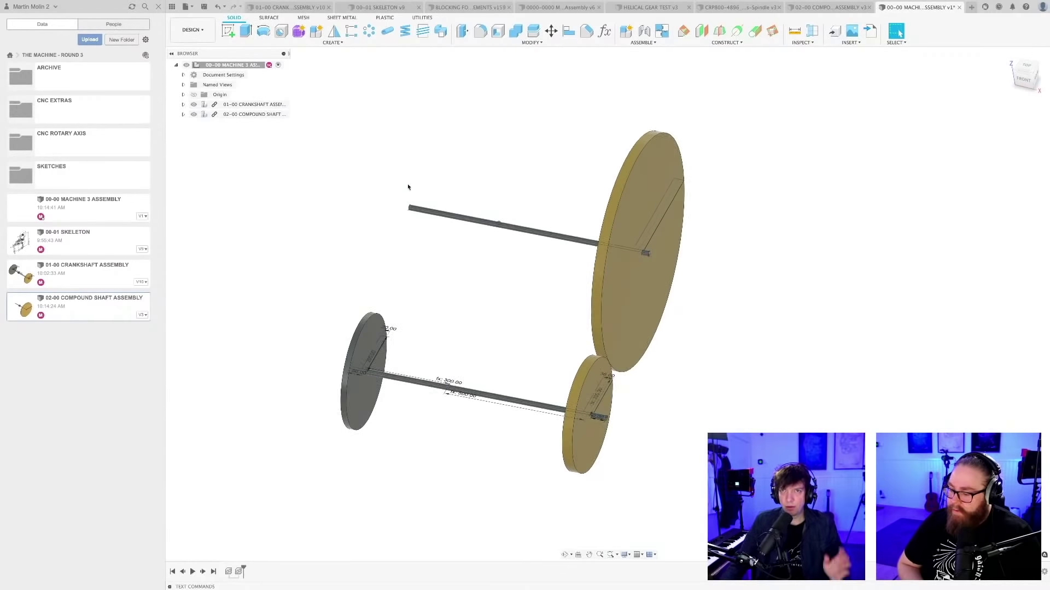
In the 00-01 SKELETON design, set the user parameter GEAR1DISTANCE to 1000 mm and save the design
click(381, 9)
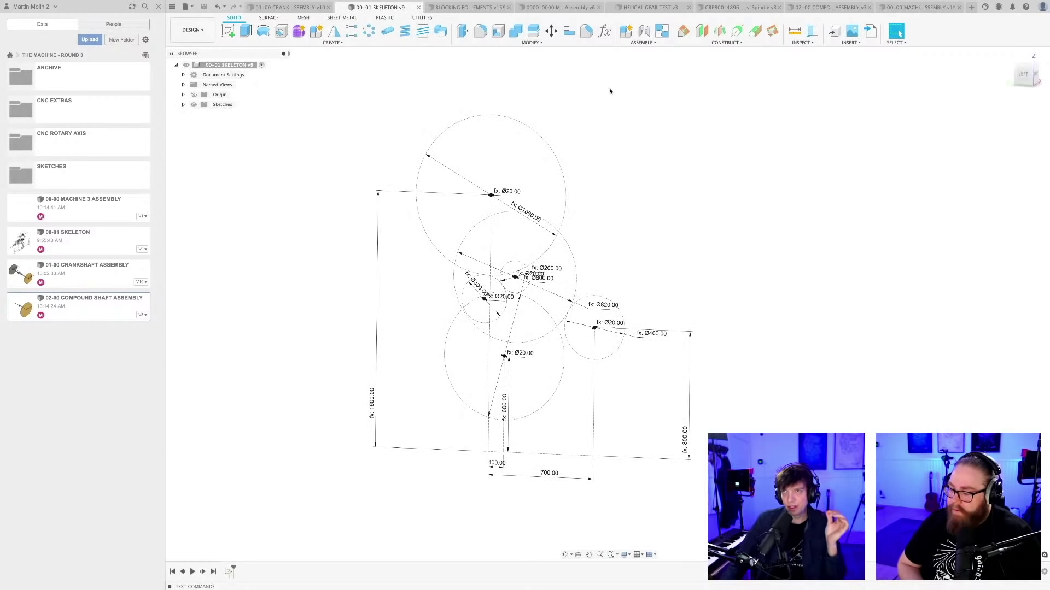
click(603, 31)
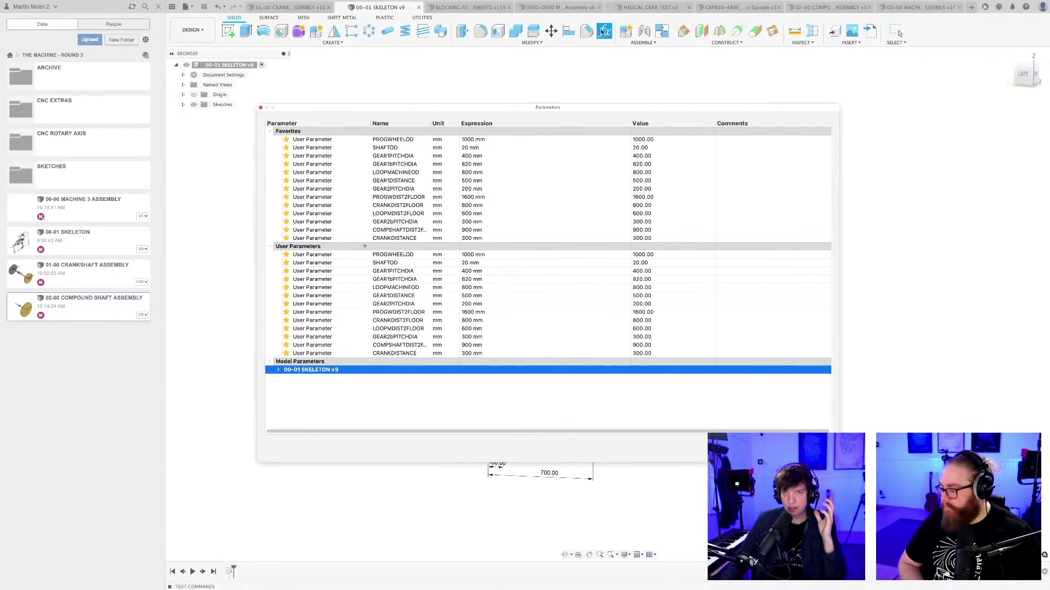
double_click(468, 180)
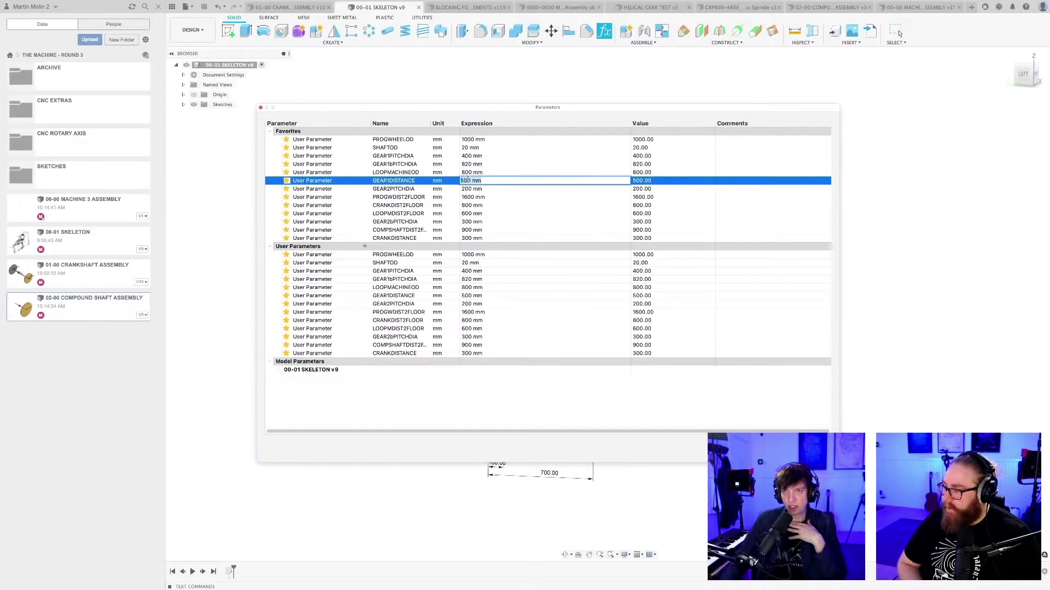
text(1000)
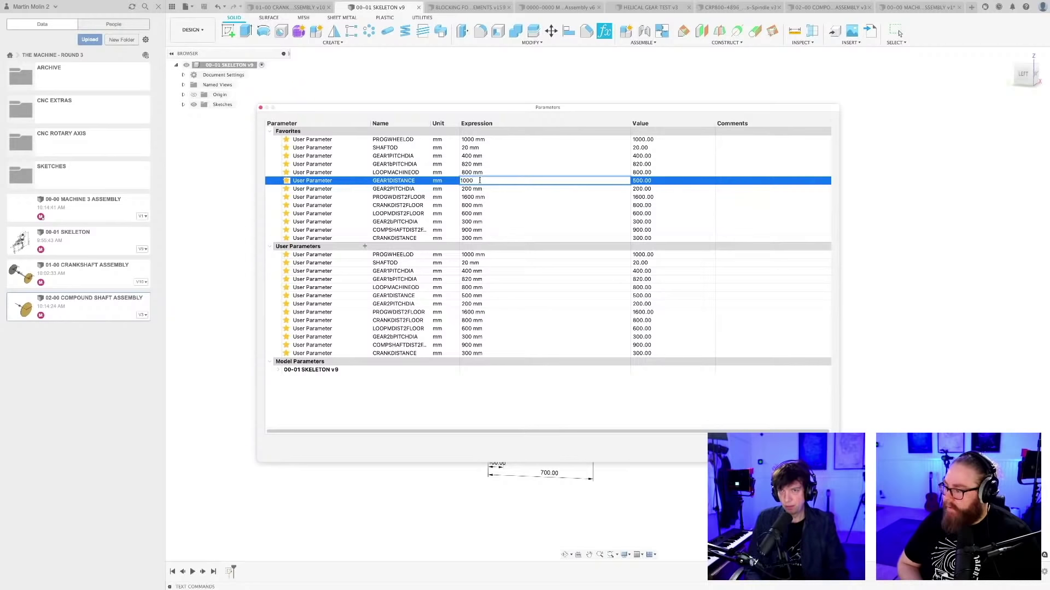
key(Return)
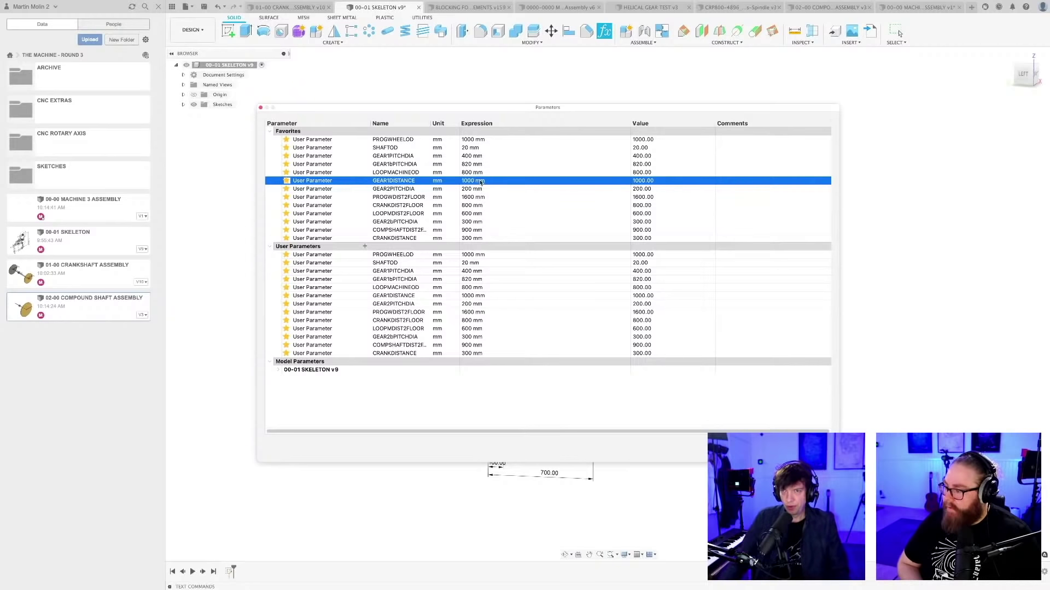
key(Return)
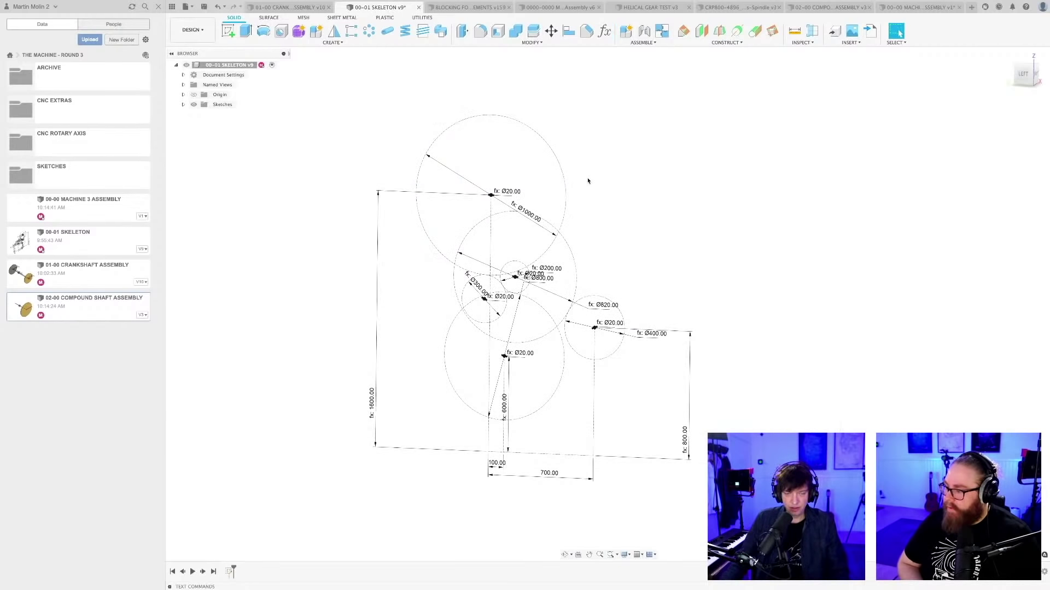
key(ctrl+s)
key(Return)
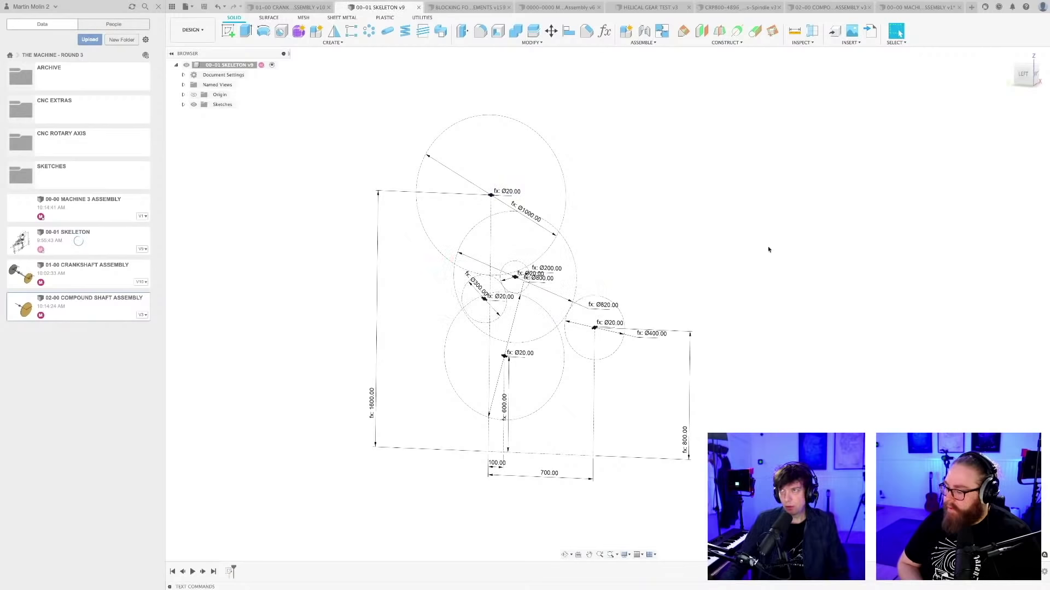
Switch to 00-00 MACHINE 3 ASSEMBLY and update its out-of-date linked assemblies to the latest skeleton version
click(918, 8)
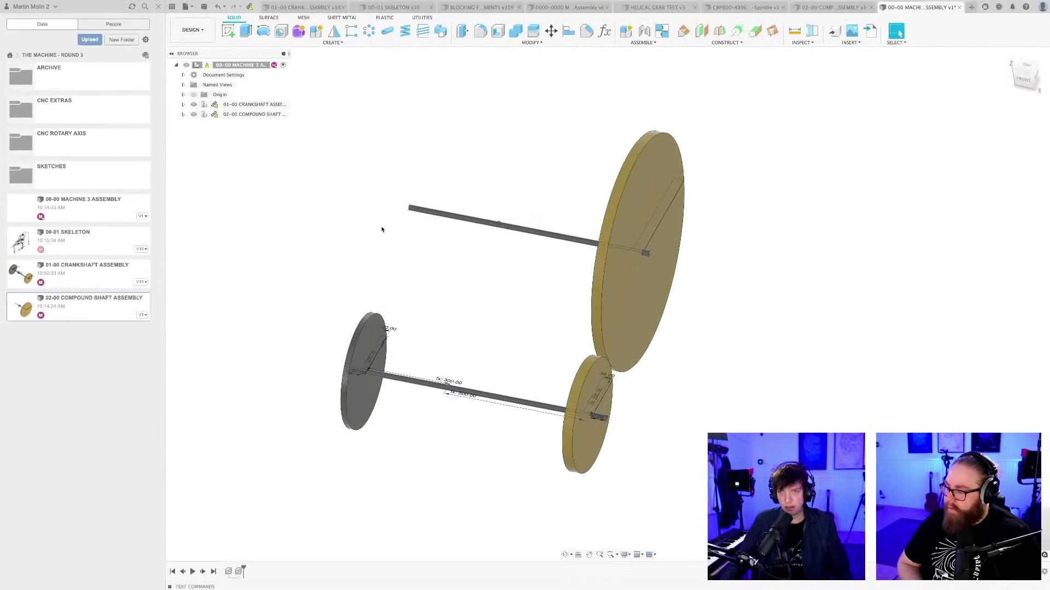
shift+middle_drag(383, 227, 480, 274)
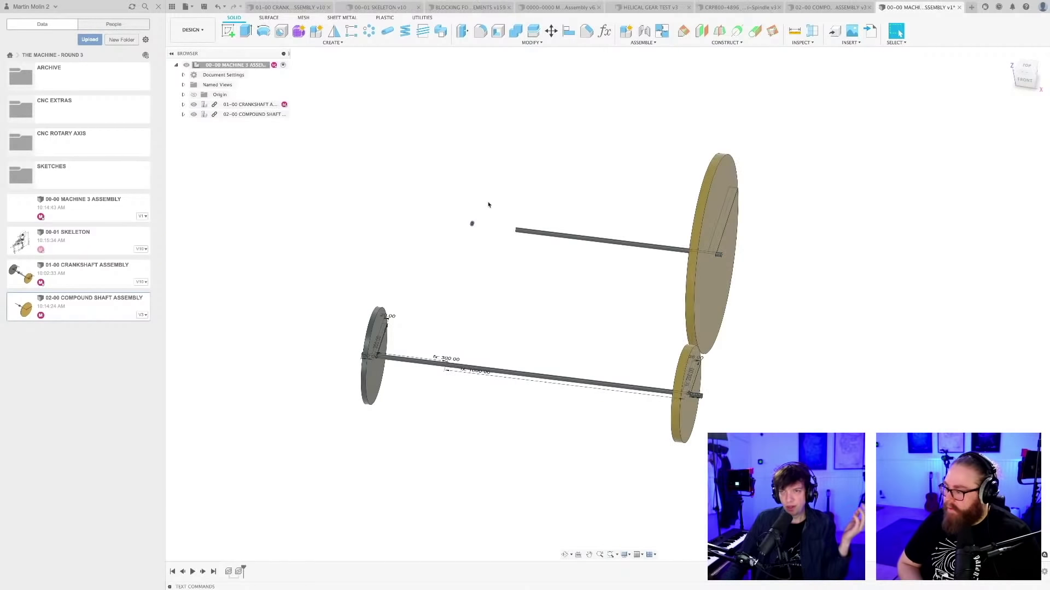
shift+middle_drag(508, 309, 503, 309)
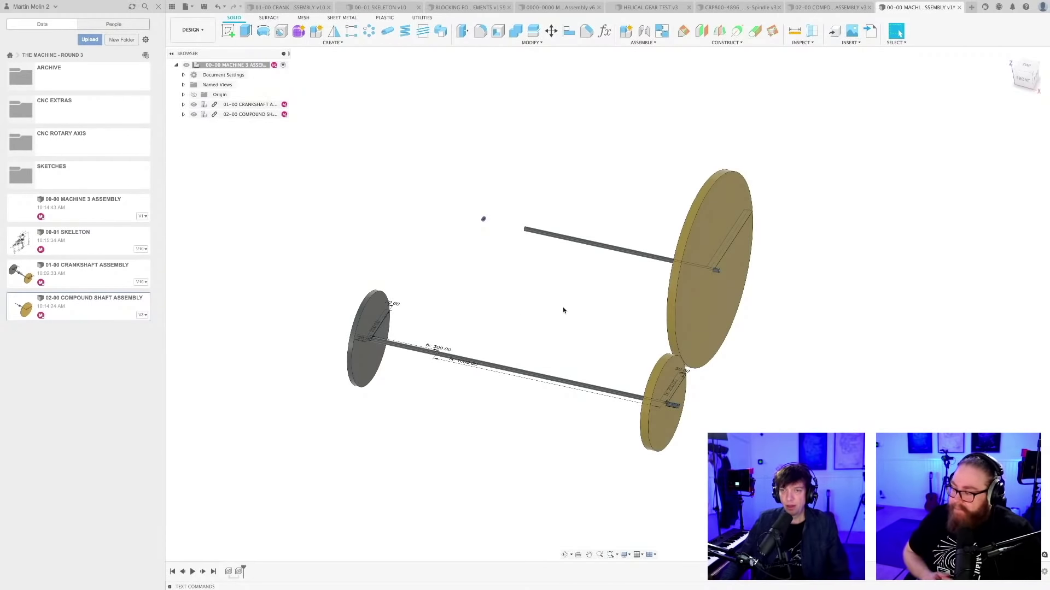
Inspect the meshing gear discs of both shafts, and save the machine assembly together with its modified linked designs
shift+middle_drag(560, 310, 715, 298)
scroll(677, 326, up, 3)
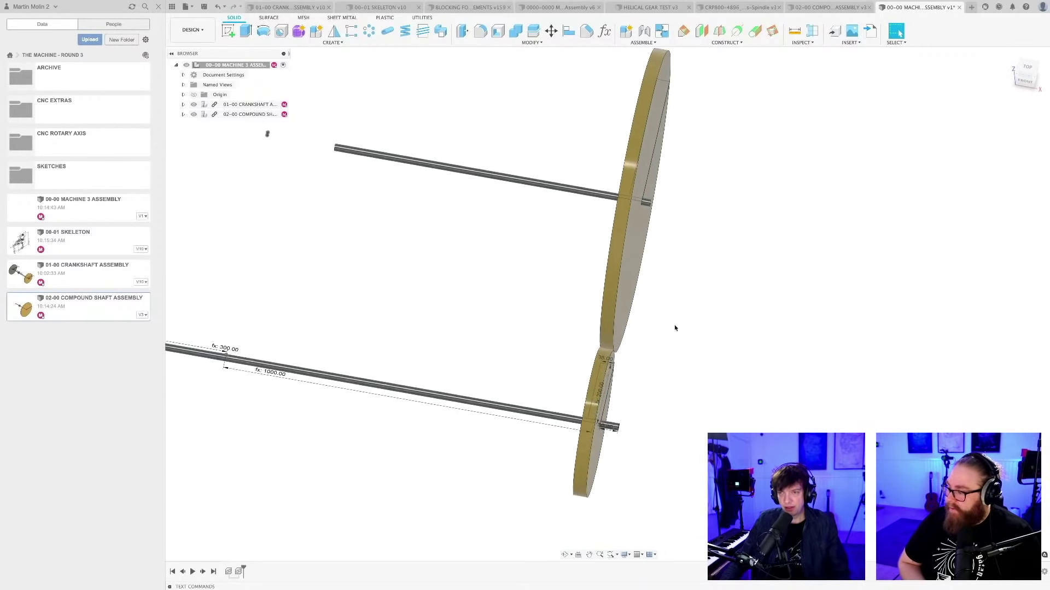
shift+middle_drag(677, 326, 535, 282)
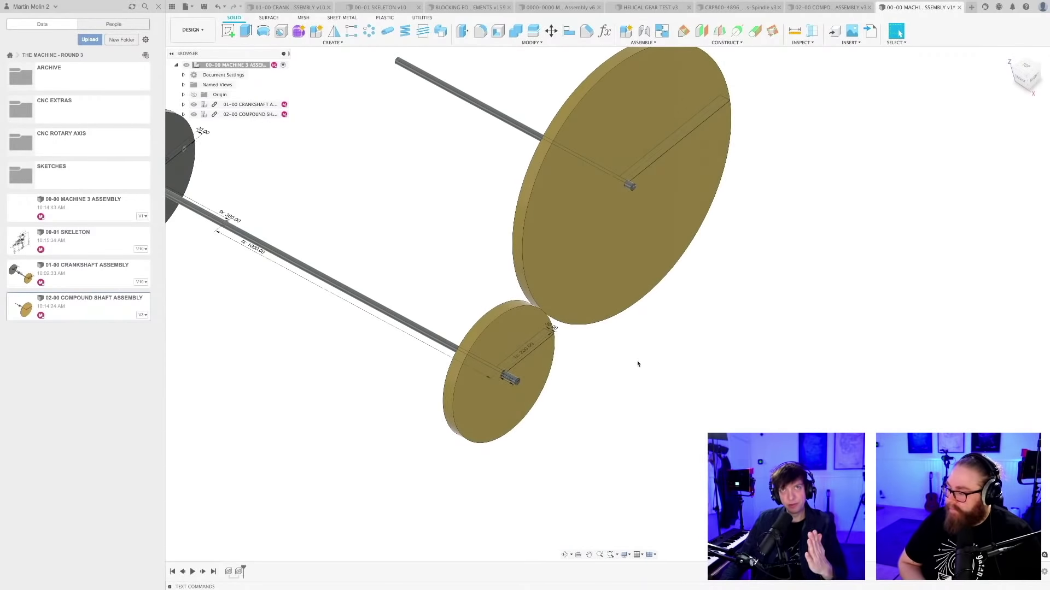
scroll(639, 364, down, 2)
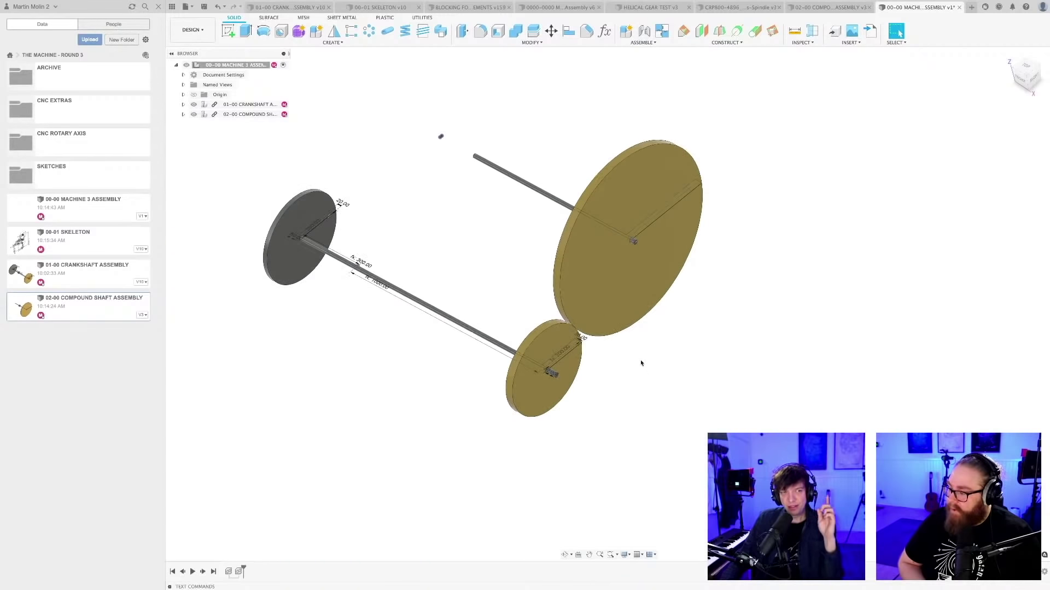
shift+middle_drag(642, 362, 646, 385)
key(super+s)
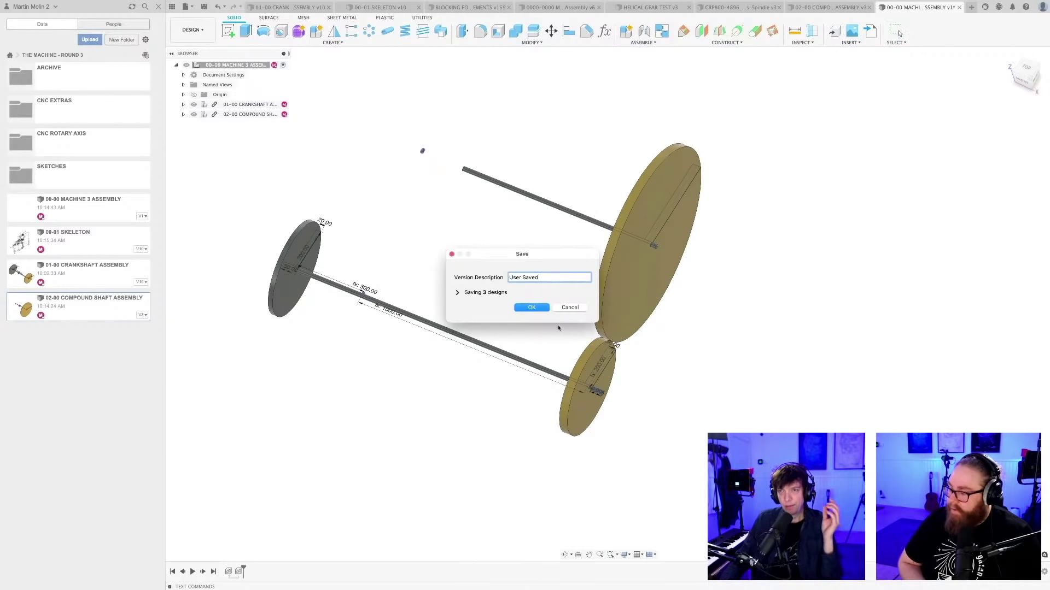
click(531, 307)
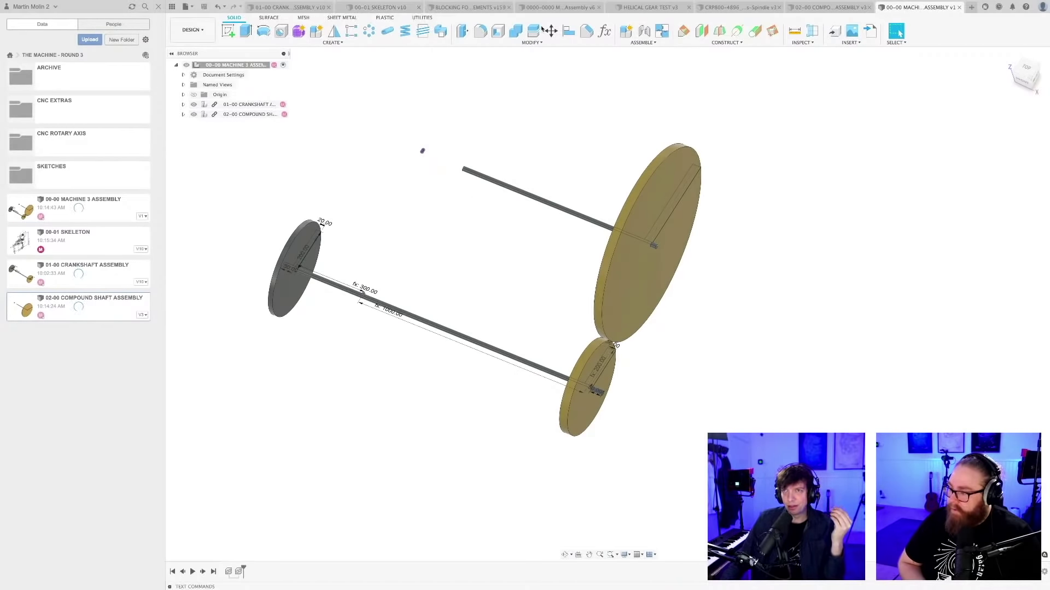
Switch to the 01-00 CRANKSHAFT ASSEMBLY design, bring it up to date with the changed skeleton and inspect the shaft
click(289, 7)
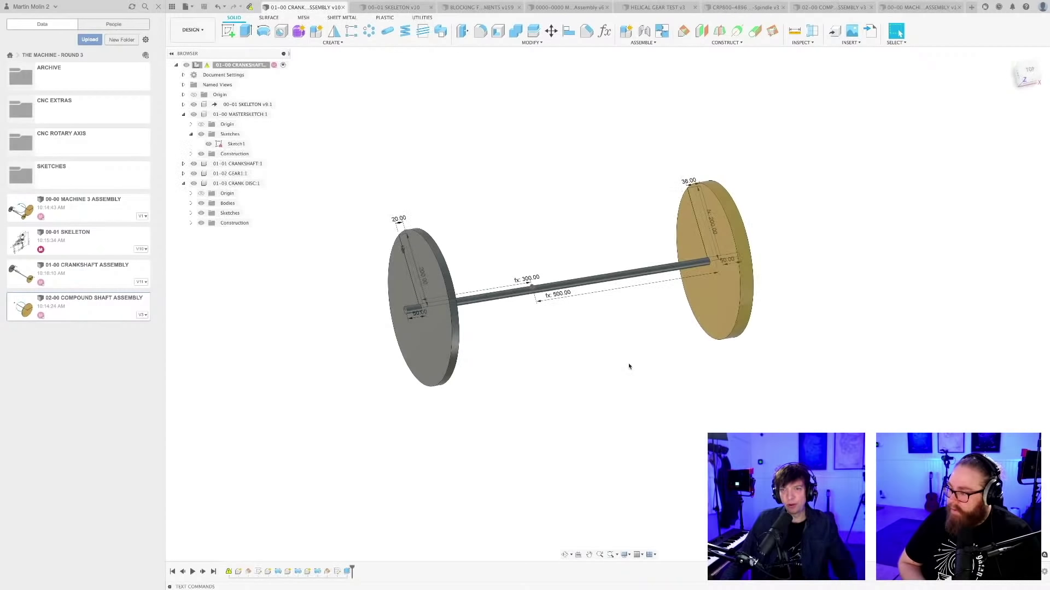
shift+middle_drag(606, 361, 569, 377)
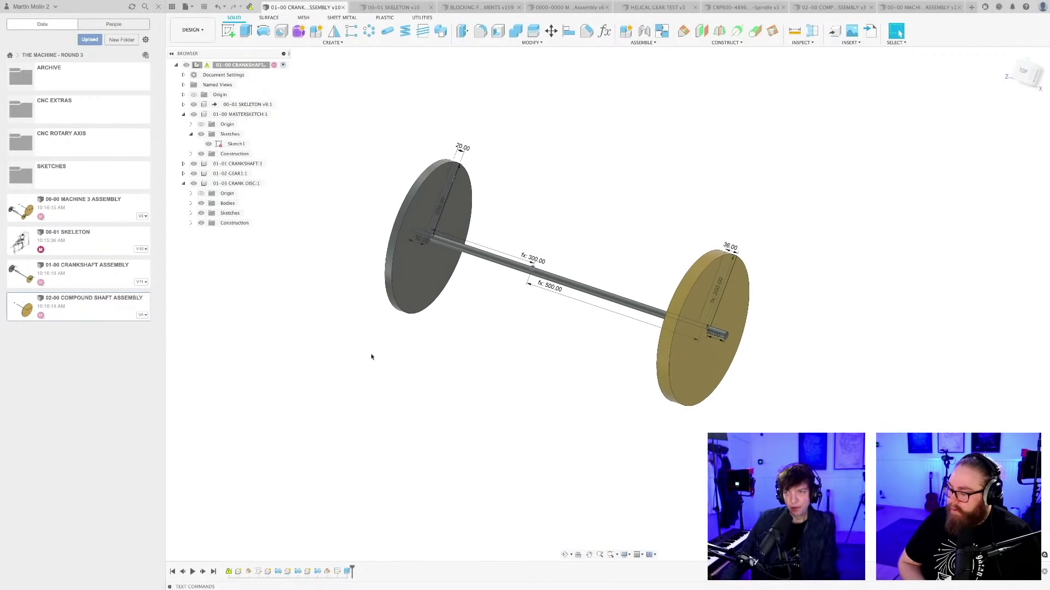
middle_drag(533, 374, 533, 387)
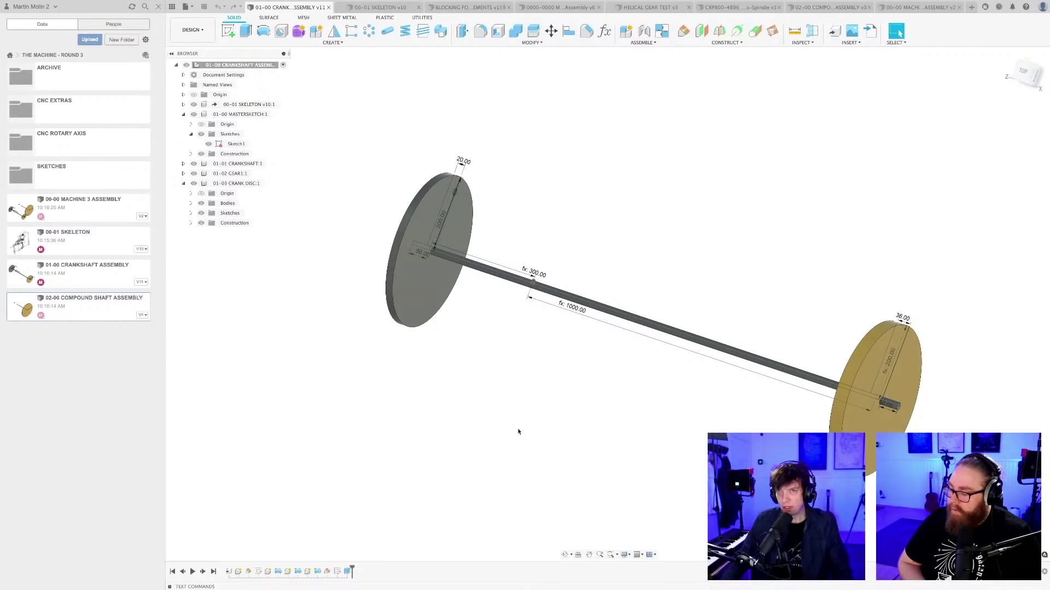
scroll(534, 436, down, 4)
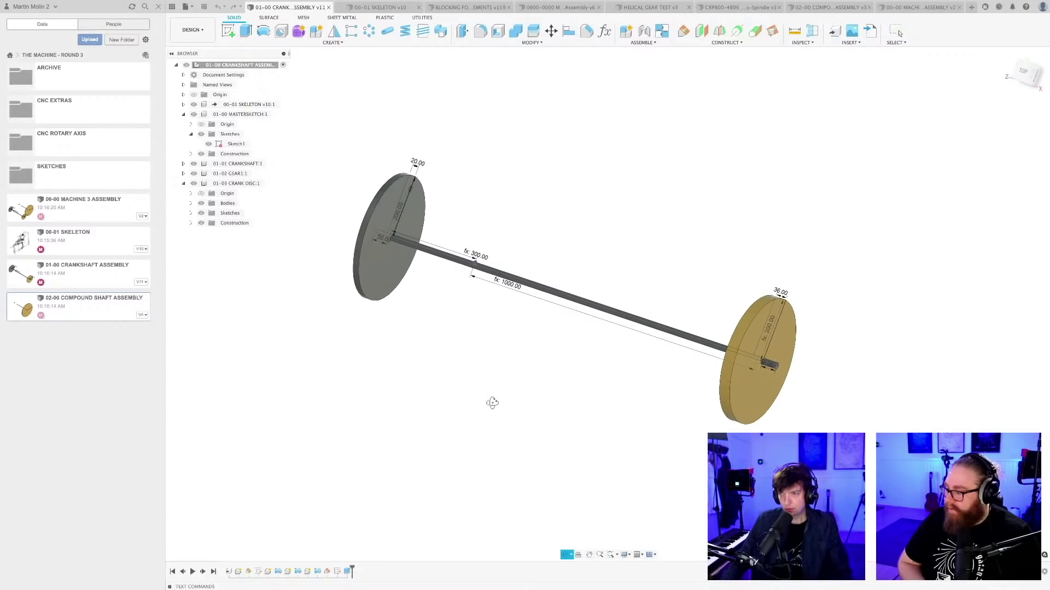
shift+middle_drag(492, 403, 469, 393)
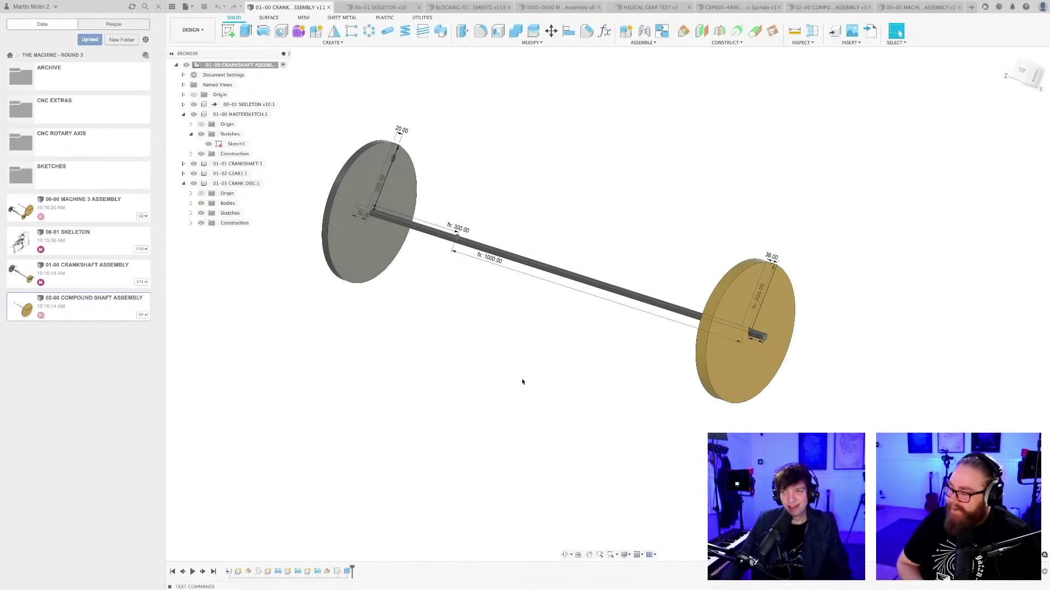
Activate the 01-00 MASTERSKETCH component and open its sketch for editing
middle_drag(539, 368, 569, 356)
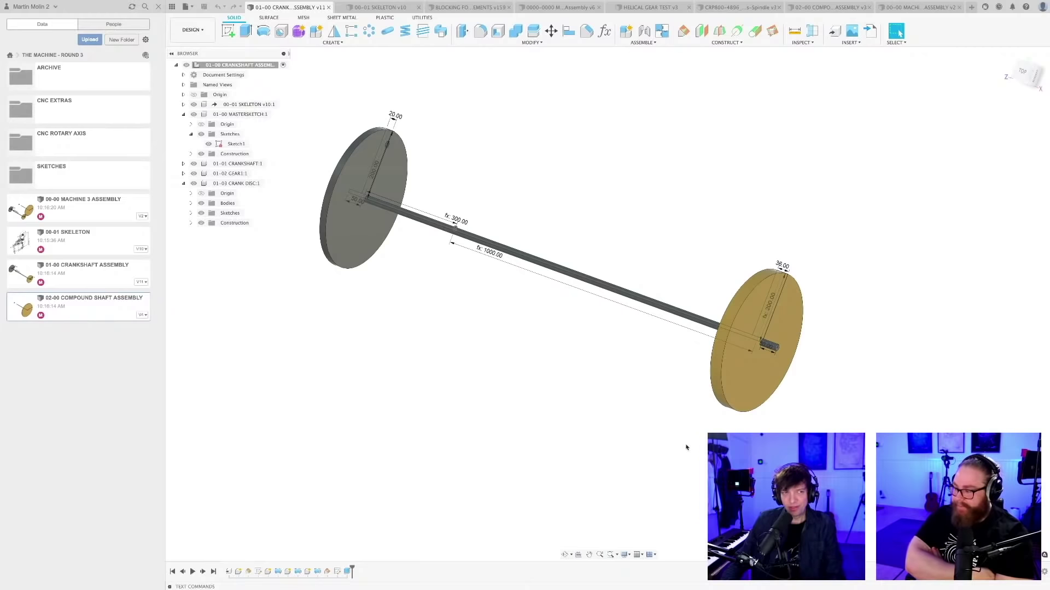
shift+middle_drag(643, 413, 637, 392)
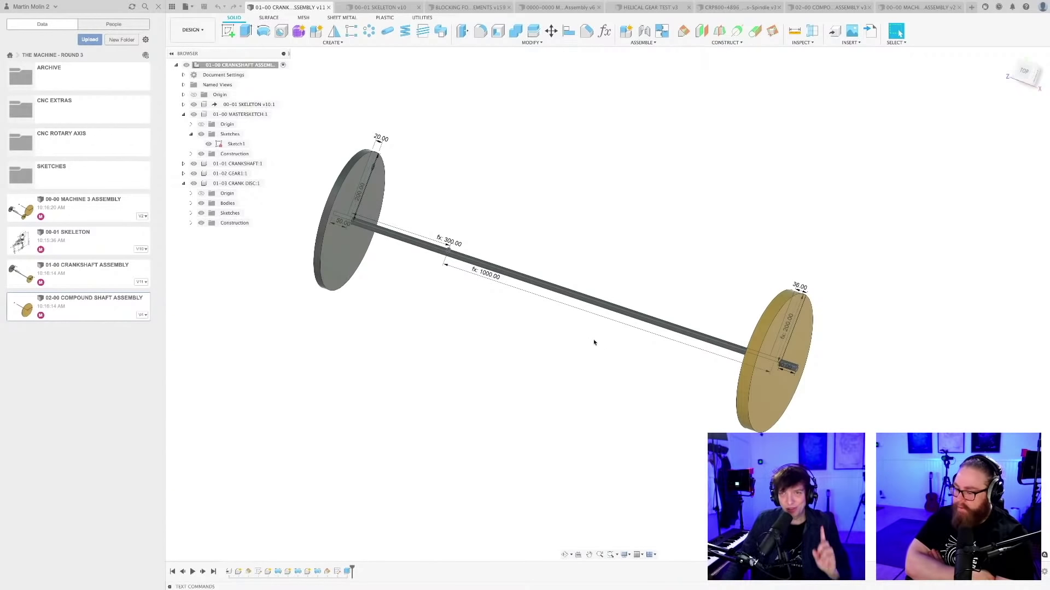
middle_drag(594, 342, 592, 338)
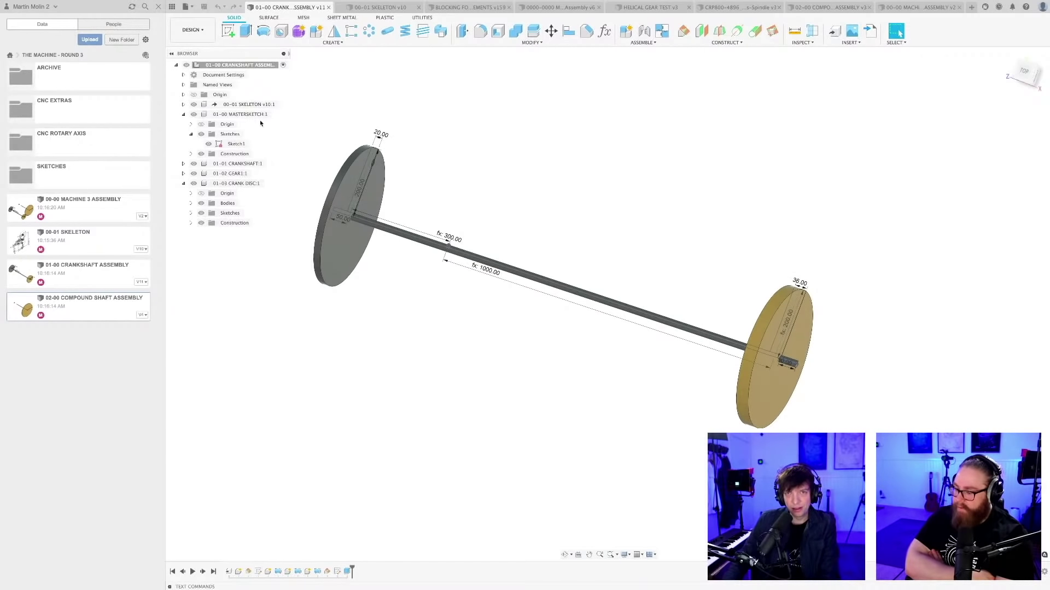
click(247, 114)
click(316, 118)
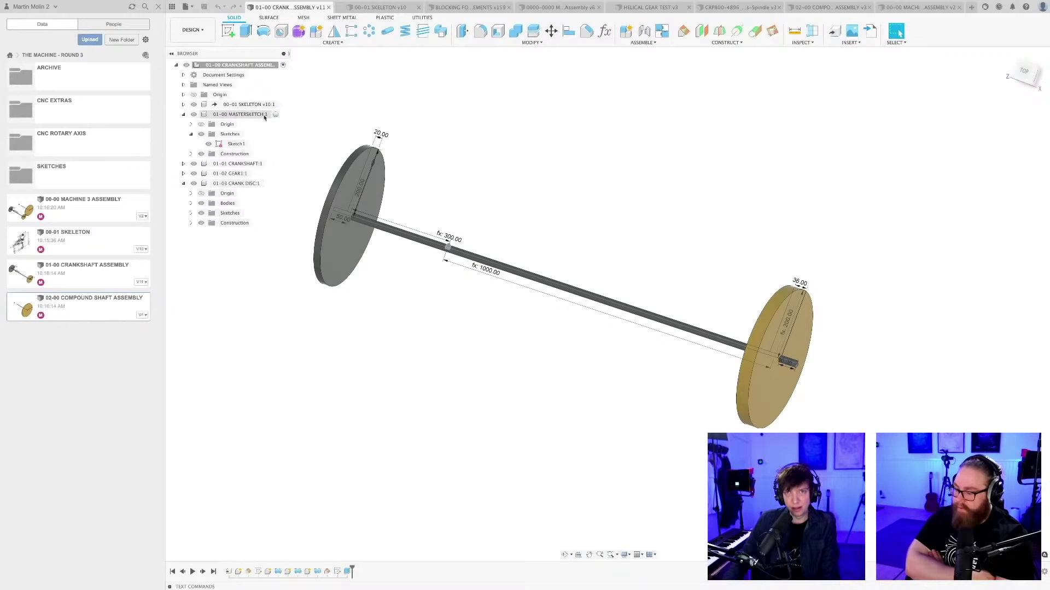
double_click(260, 115)
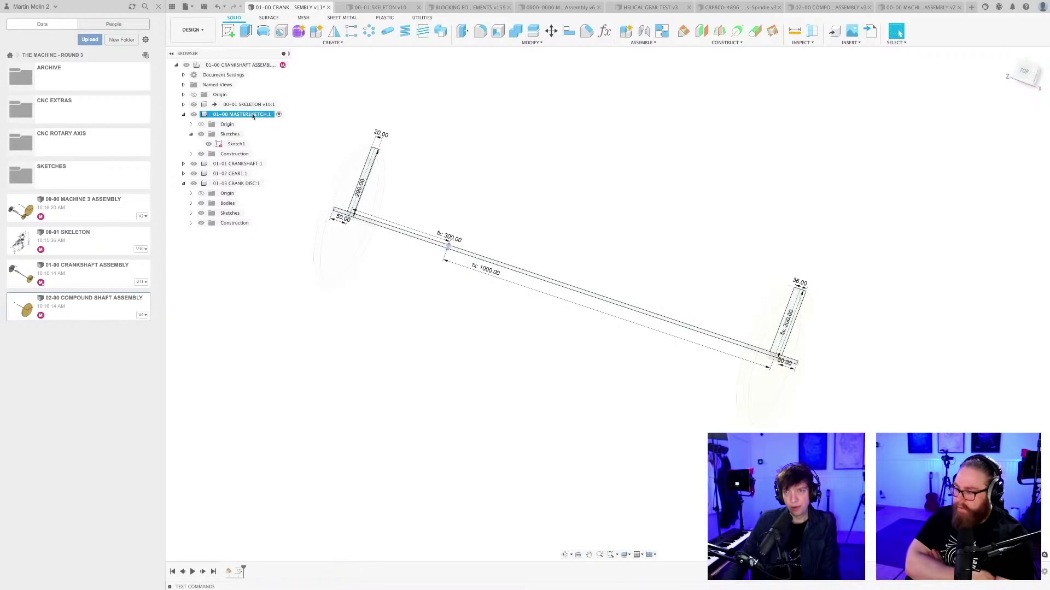
click(431, 165)
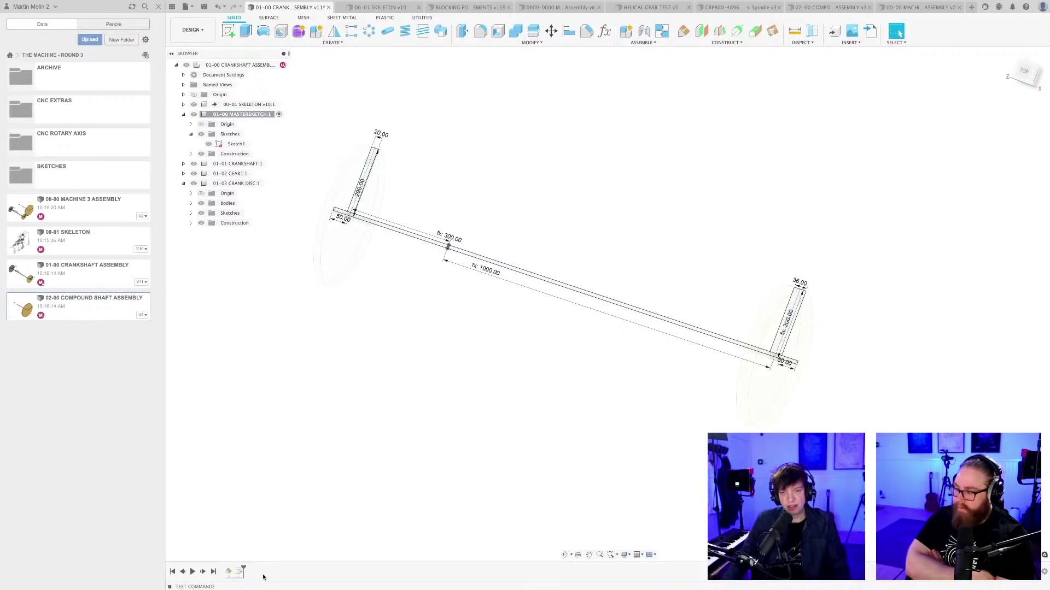
double_click(239, 571)
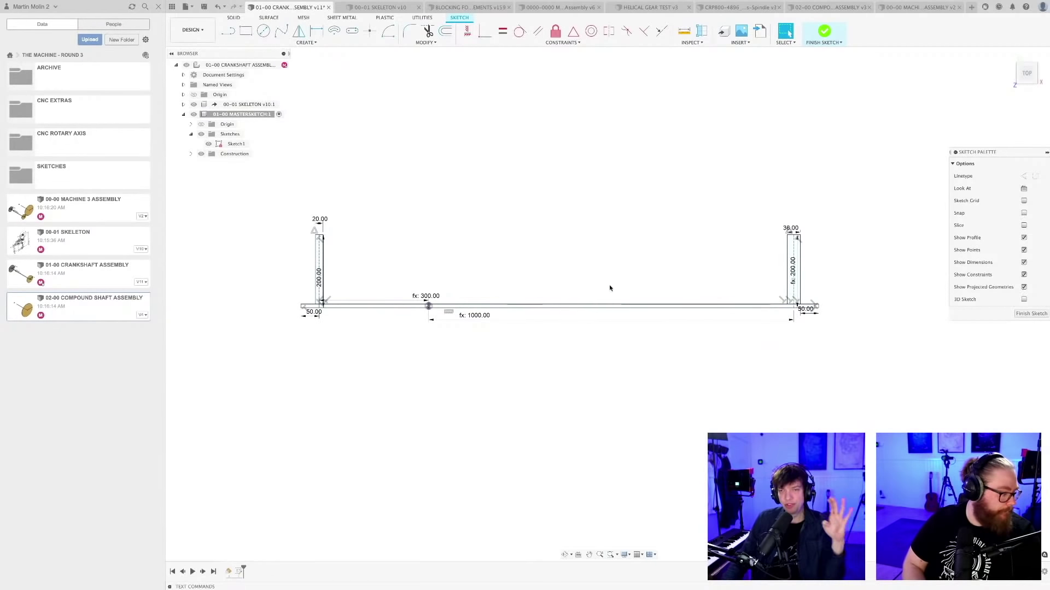
Delete the 50 mm dimension between the gear profile and the adjacent end of the shaft
scroll(629, 285, up, 2)
scroll(629, 285, down, 2)
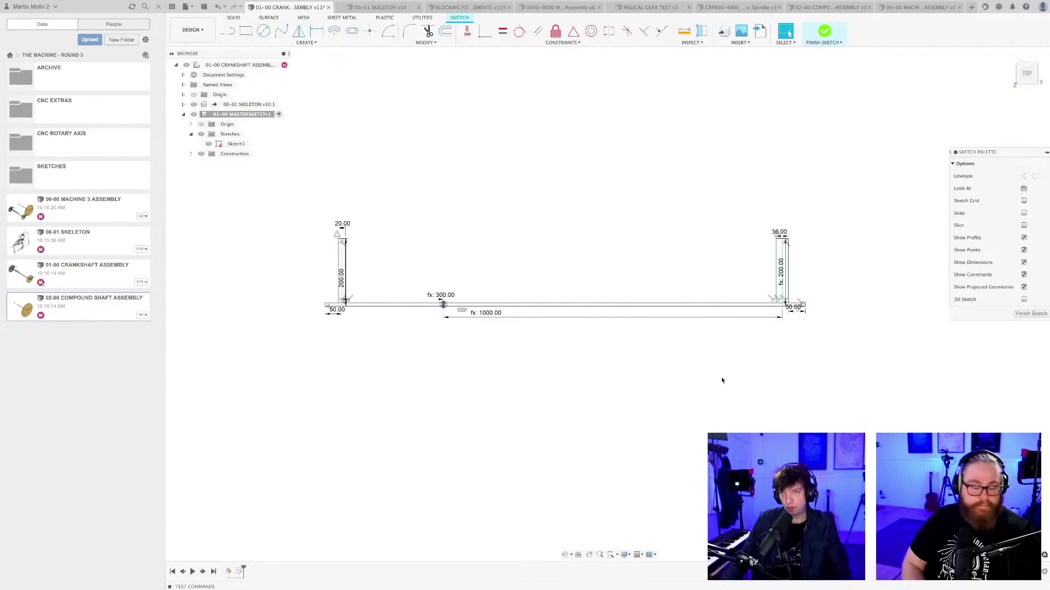
scroll(721, 380, up, 3)
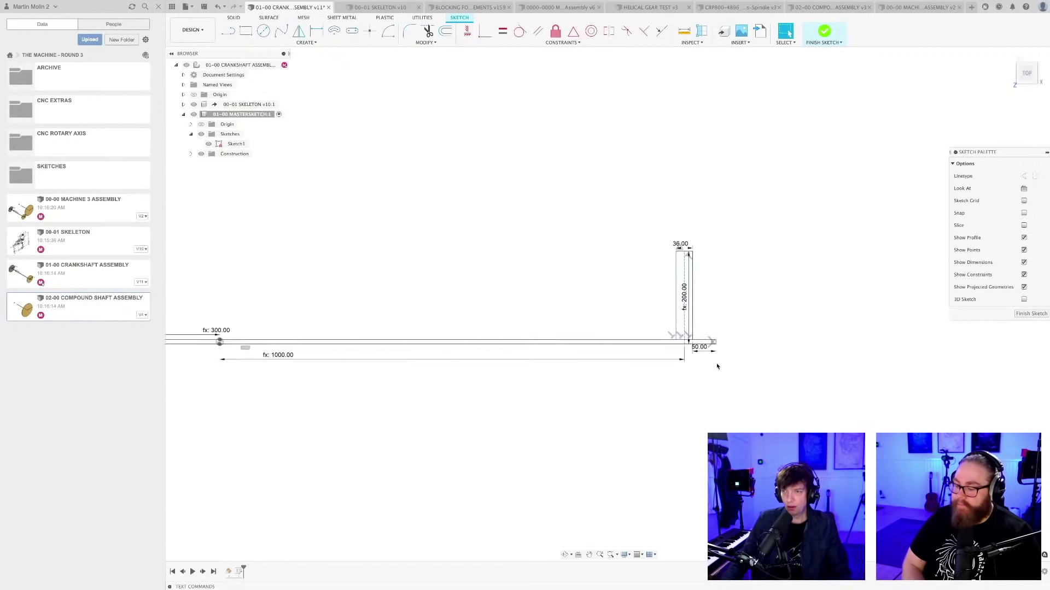
scroll(717, 367, up, 4)
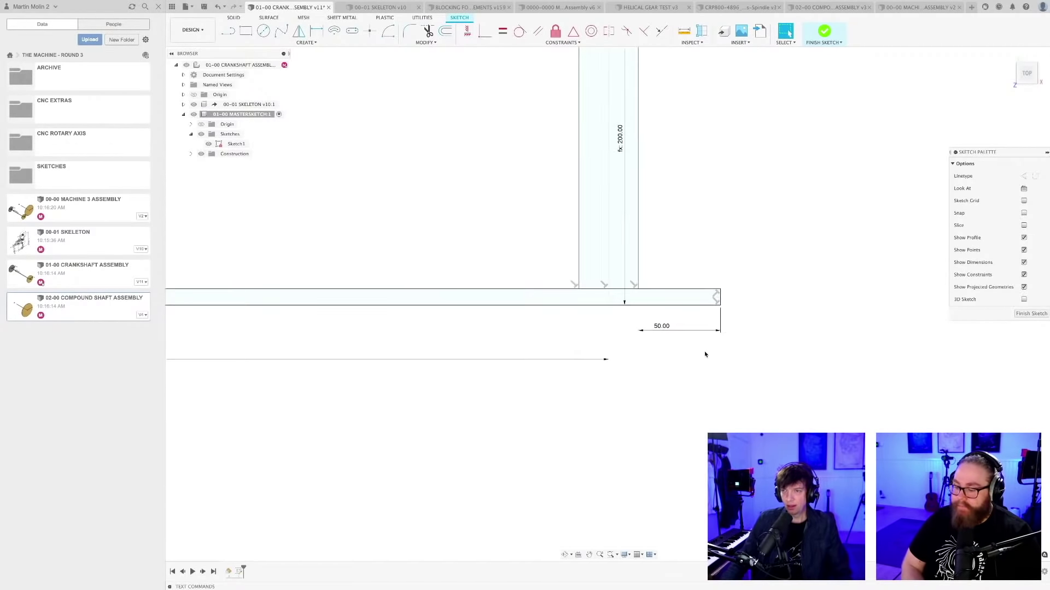
click(661, 326)
key(Delete)
Dimension the gear-side end of the shaft directly from the sketch origin, accepting the proposed value
scroll(679, 336, down, 2)
middle_drag(680, 335, 785, 330)
key(d)
scroll(788, 327, up, 3)
scroll(787, 328, down, 5)
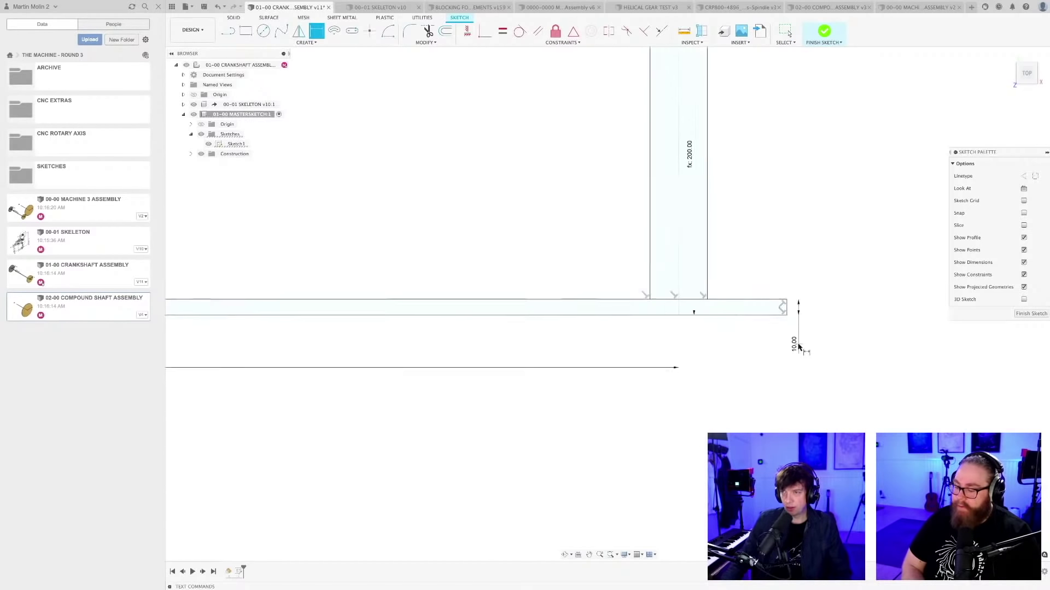
click(385, 345)
middle_drag(375, 342, 409, 357)
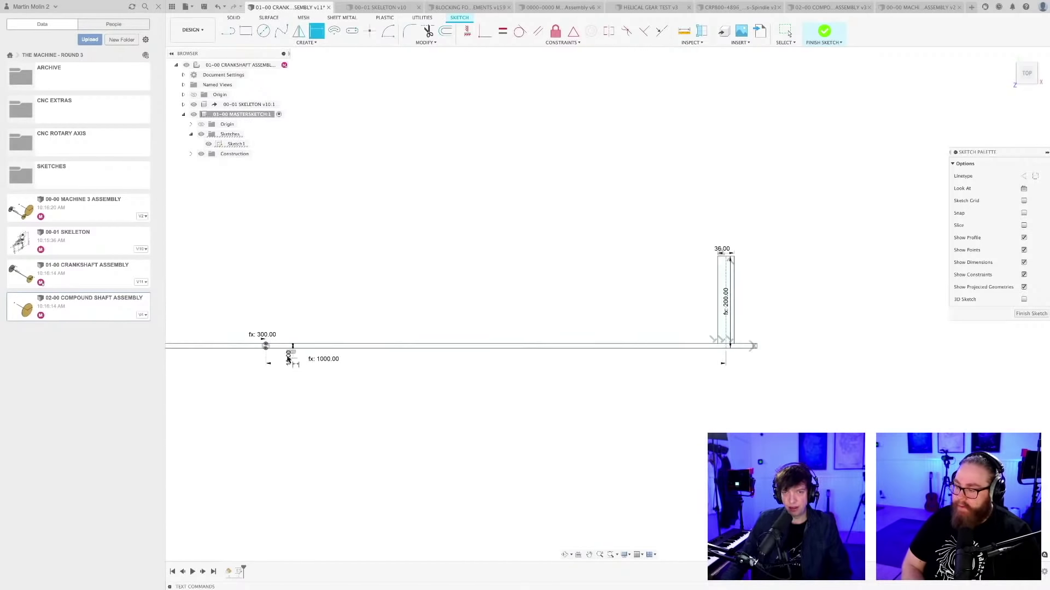
scroll(263, 334, up, 6)
click(280, 338)
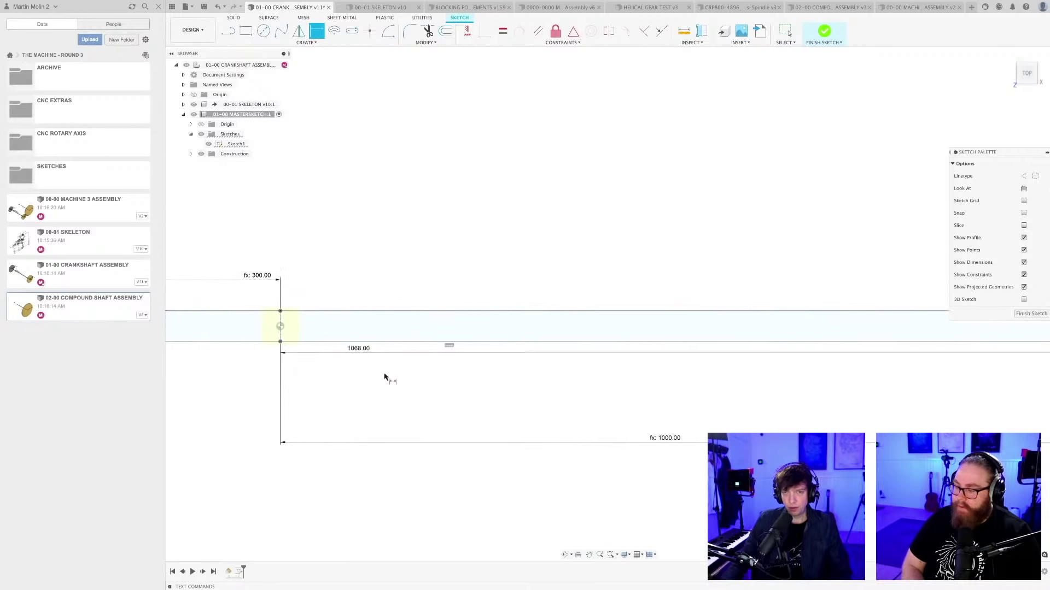
click(384, 382)
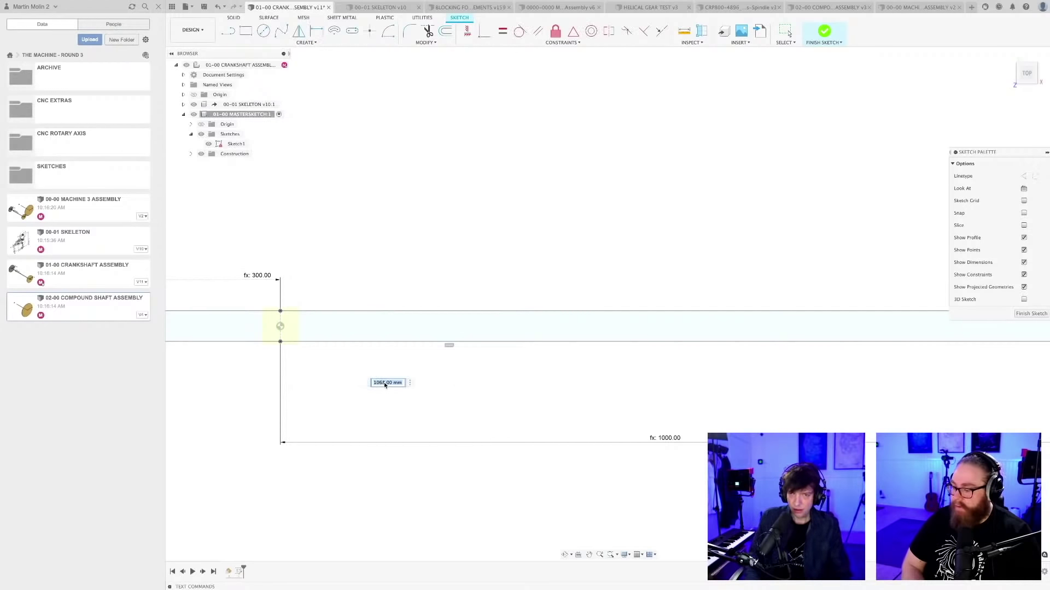
key(Return)
scroll(415, 405, down, 5)
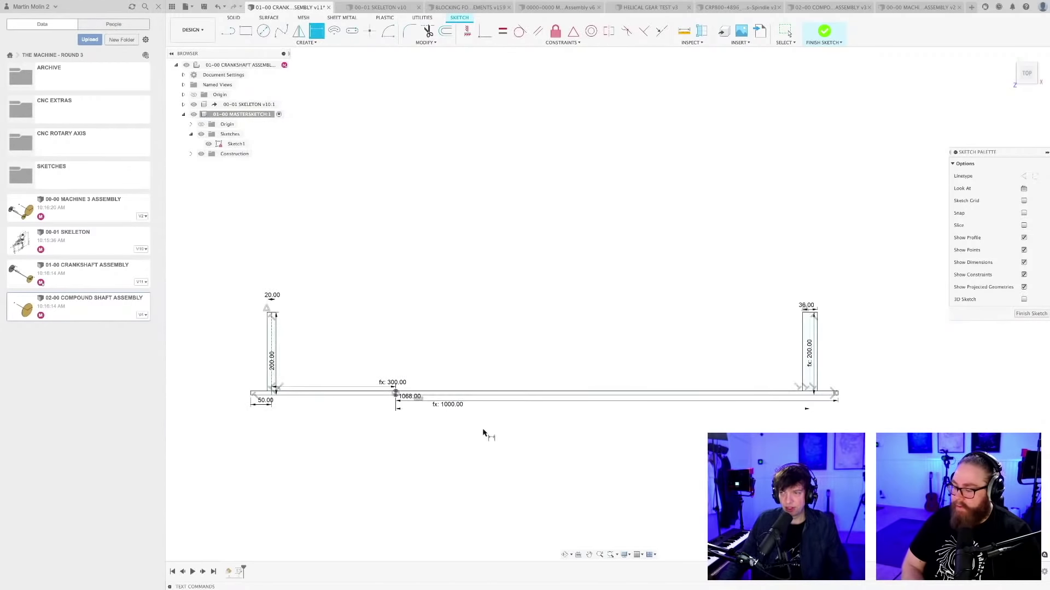
Check the new overall shaft dimension against the gear distance dimension and finish the sketch
mouse_move(483, 433)
middle_down()
mouse_move(438, 393)
mouse_move(368, 399)
middle_up()
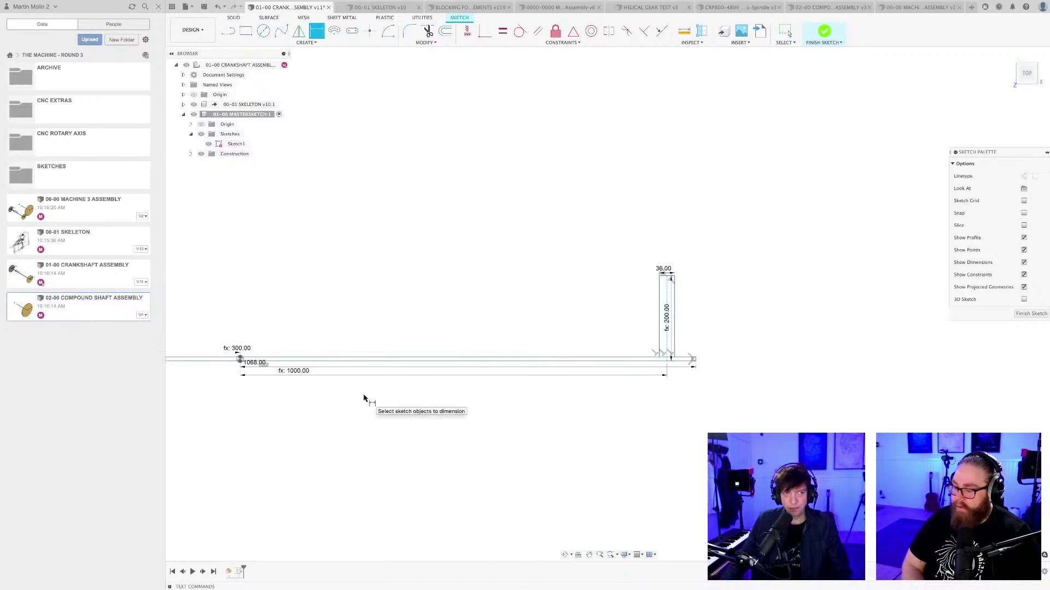
scroll(709, 362, up, 2)
scroll(694, 371, down, 5)
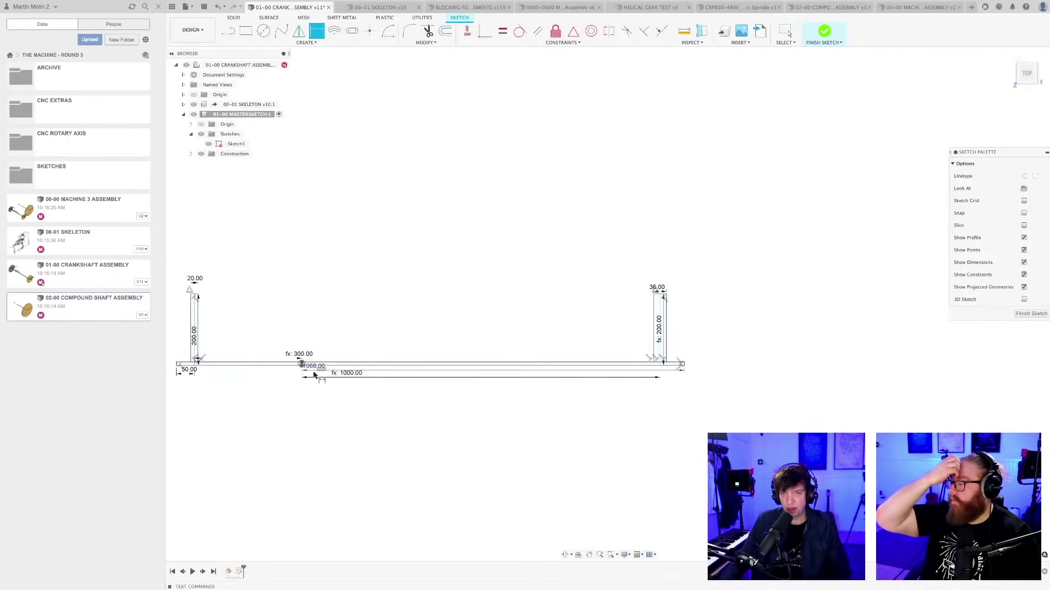
scroll(292, 358, up, 5)
scroll(292, 364, down, 5)
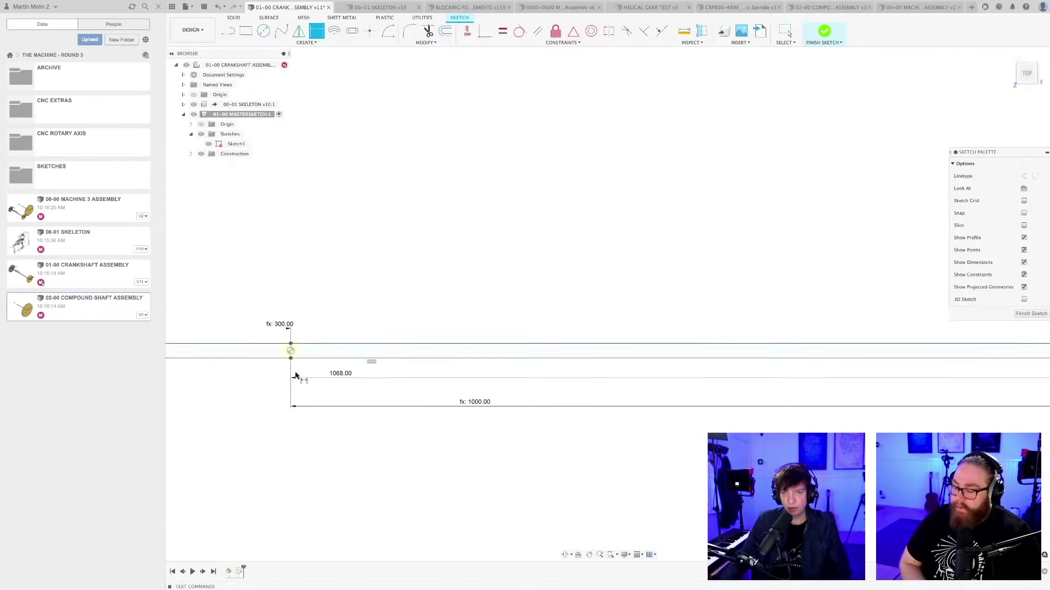
click(1030, 314)
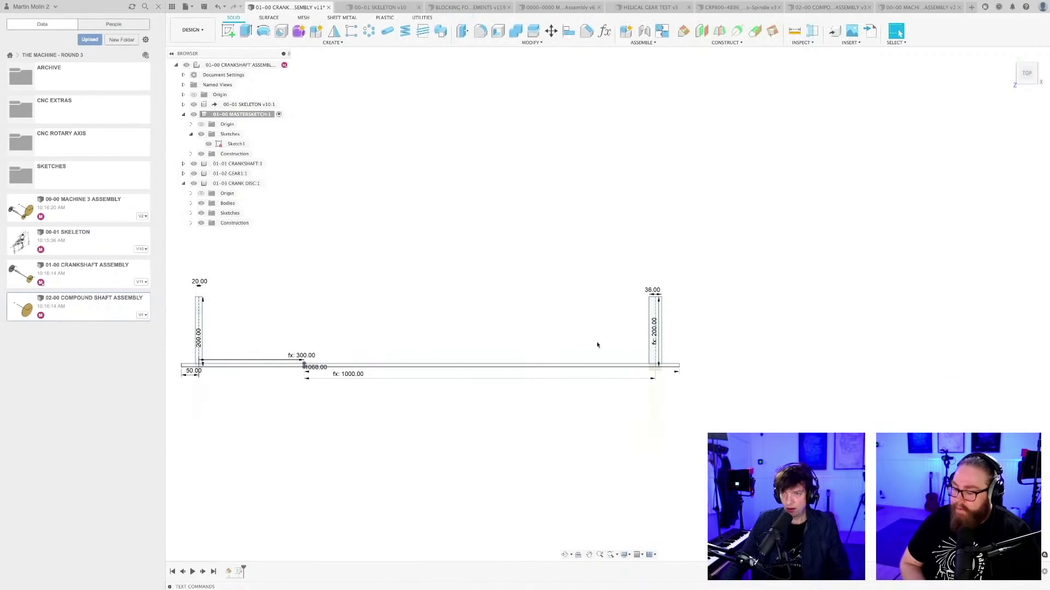
Save the crankshaft assembly with the default version description and reactivate its top-level component
mouse_move(595, 344)
shift+middle_down()
mouse_move(510, 325)
mouse_move(525, 304)
shift+middle_up()
key(ctrl+s)
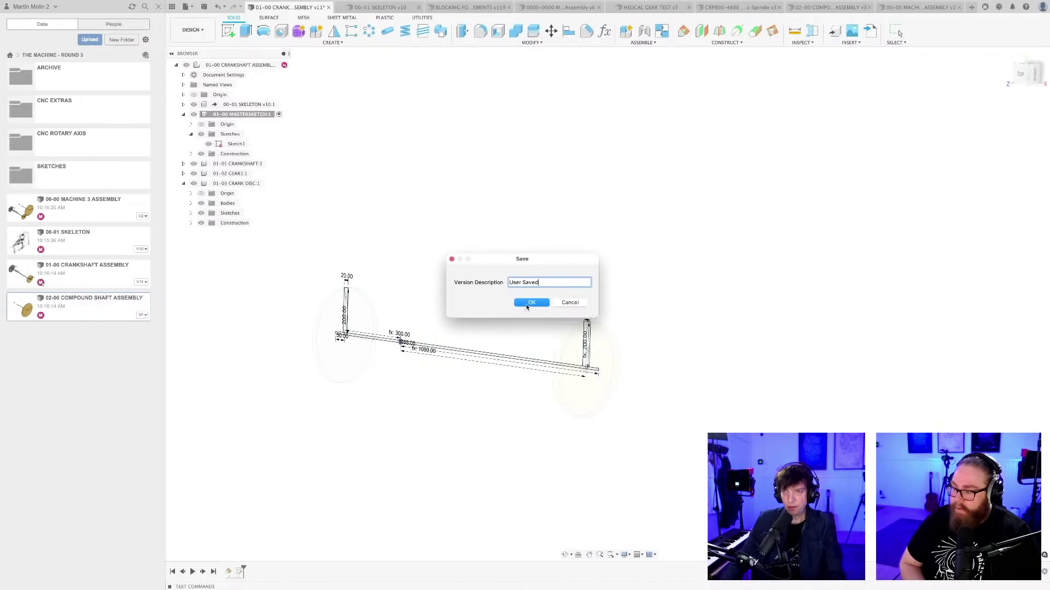
key(Return)
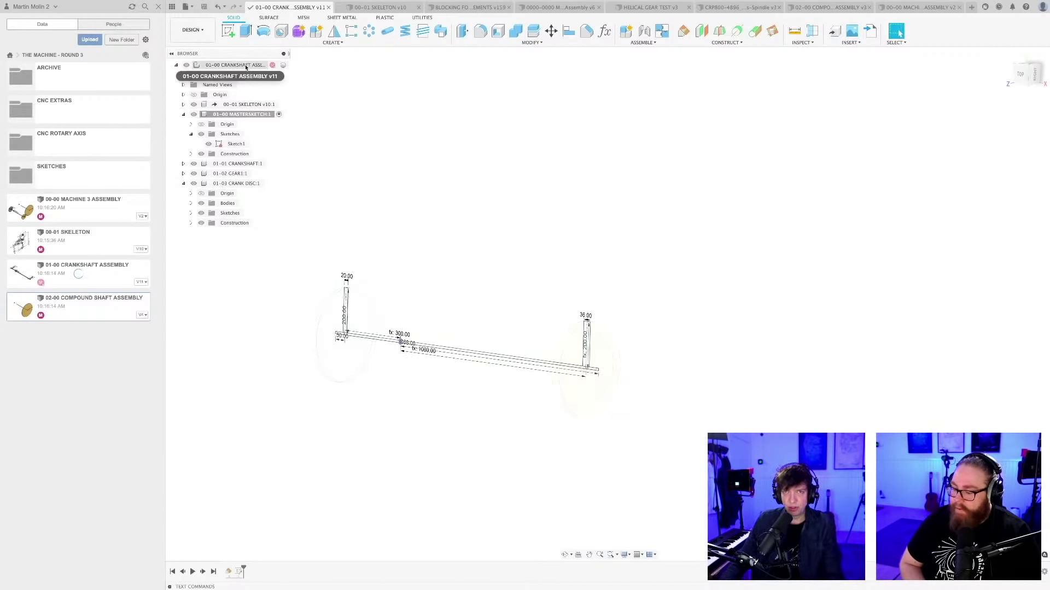
click(283, 64)
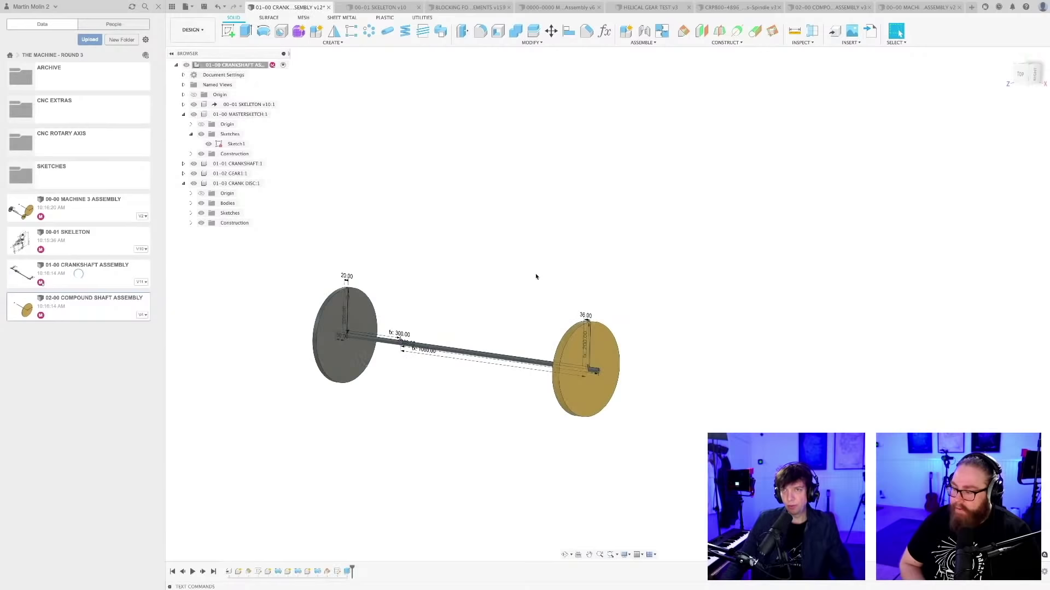
mouse_move(536, 277)
shift+middle_down()
mouse_move(541, 260)
mouse_move(540, 272)
shift+middle_up()
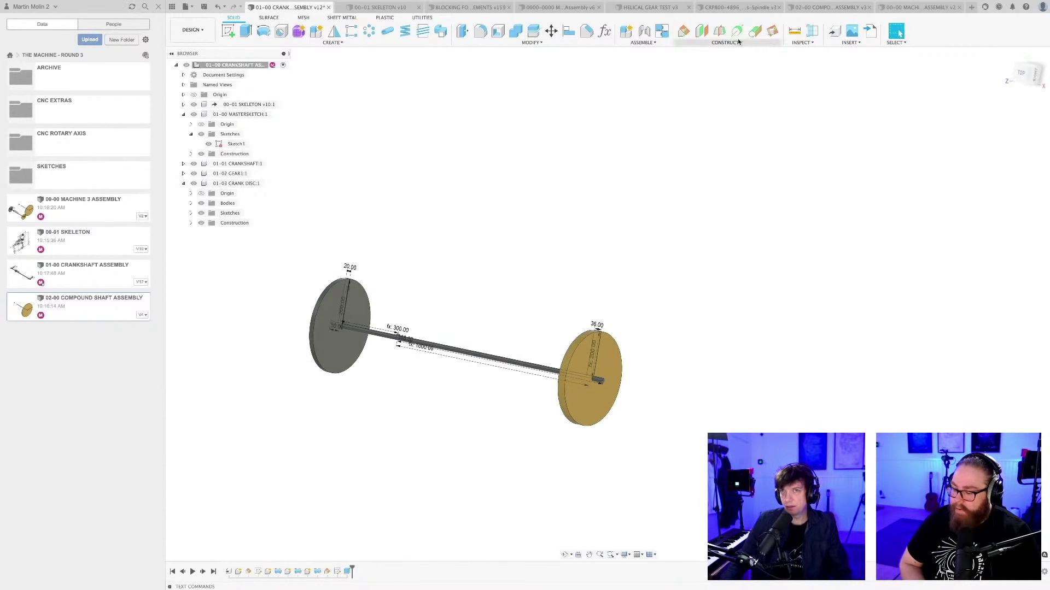
In the 00-01 SKELETON design, set the user parameter GEAR1DISTANCE to 1500 mm and save the design
click(376, 8)
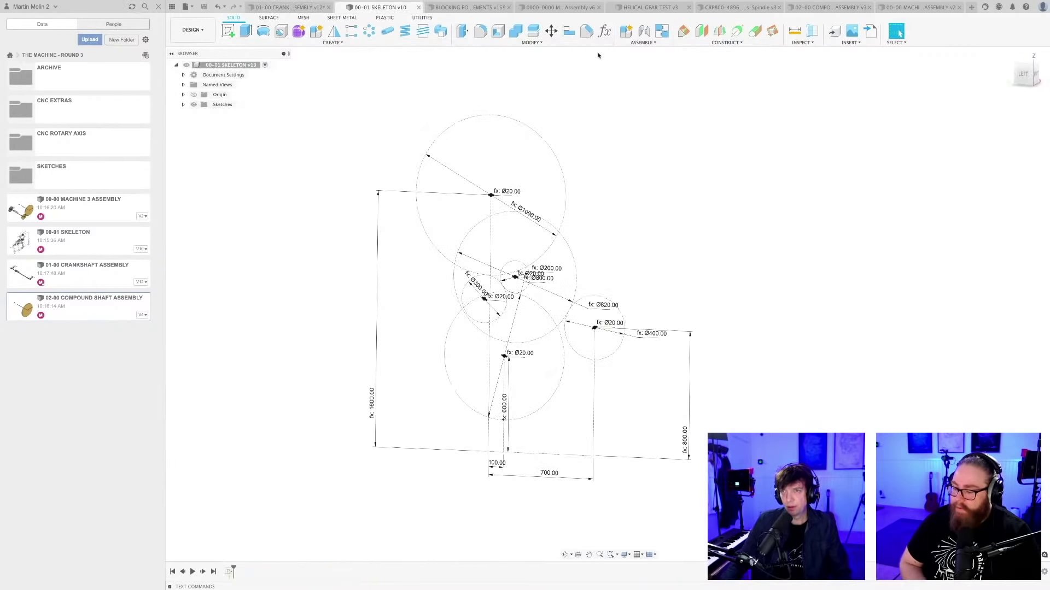
click(604, 32)
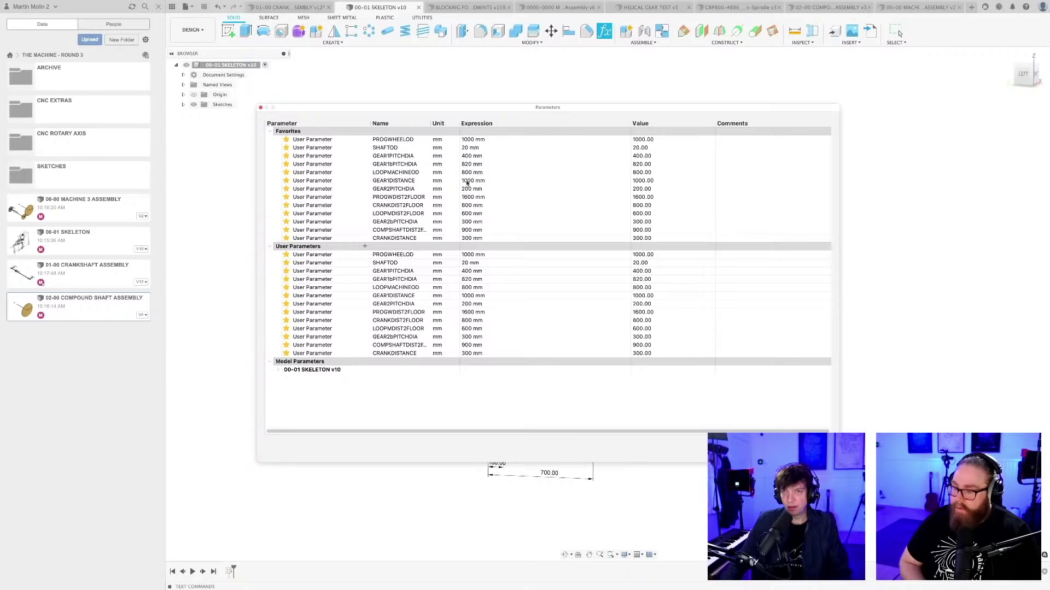
double_click(466, 181)
text(1500)
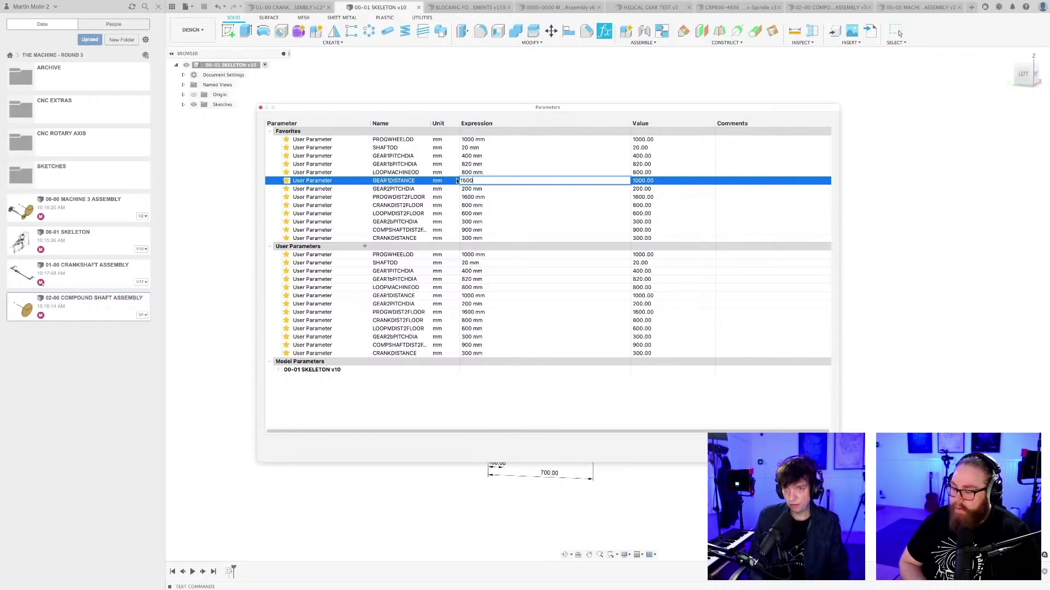
key(Return)
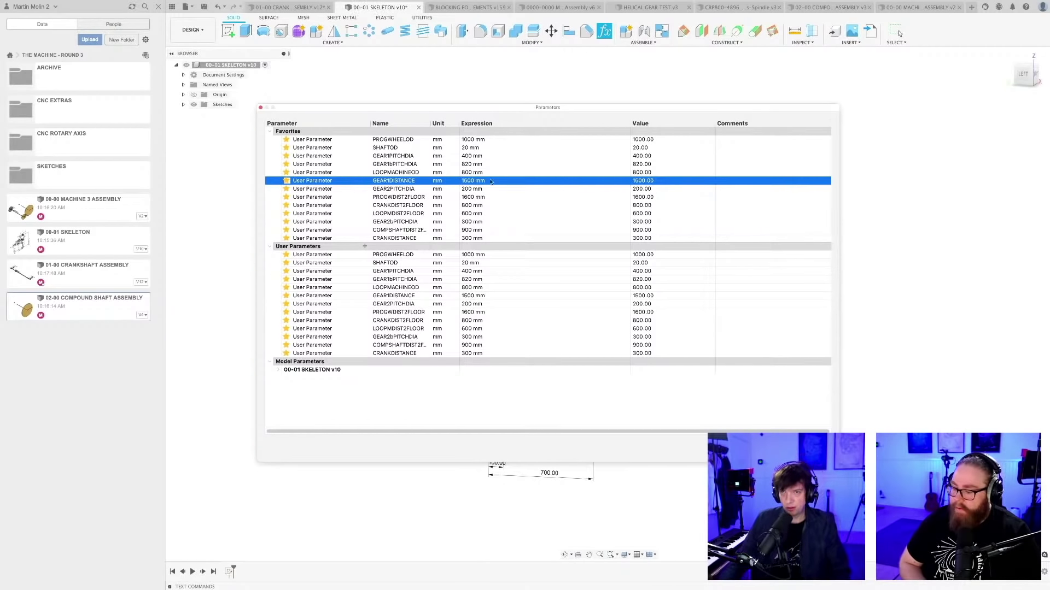
click(813, 450)
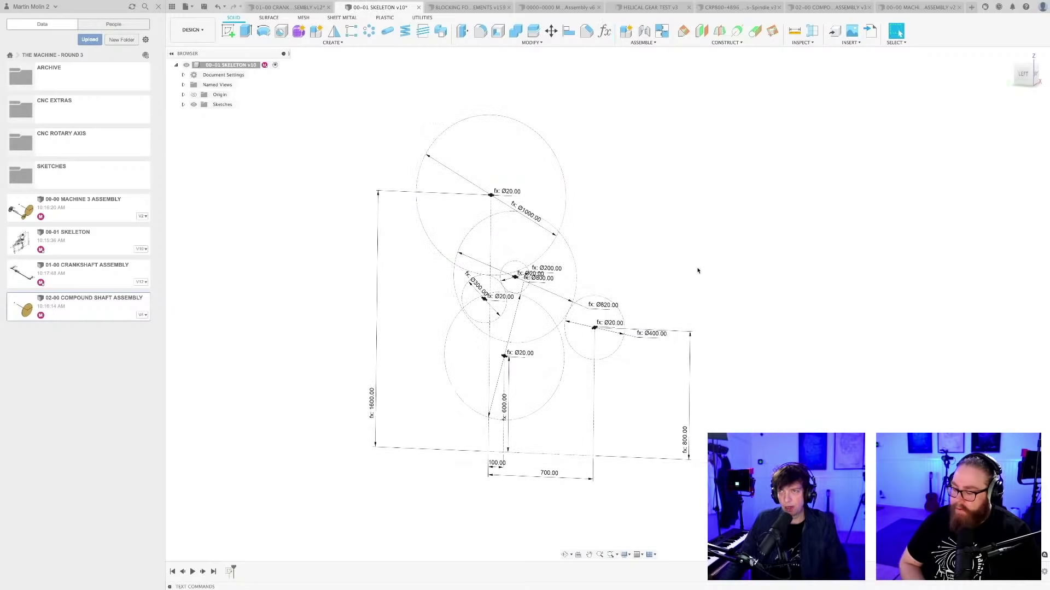
key(ctrl+s)
key(Return)
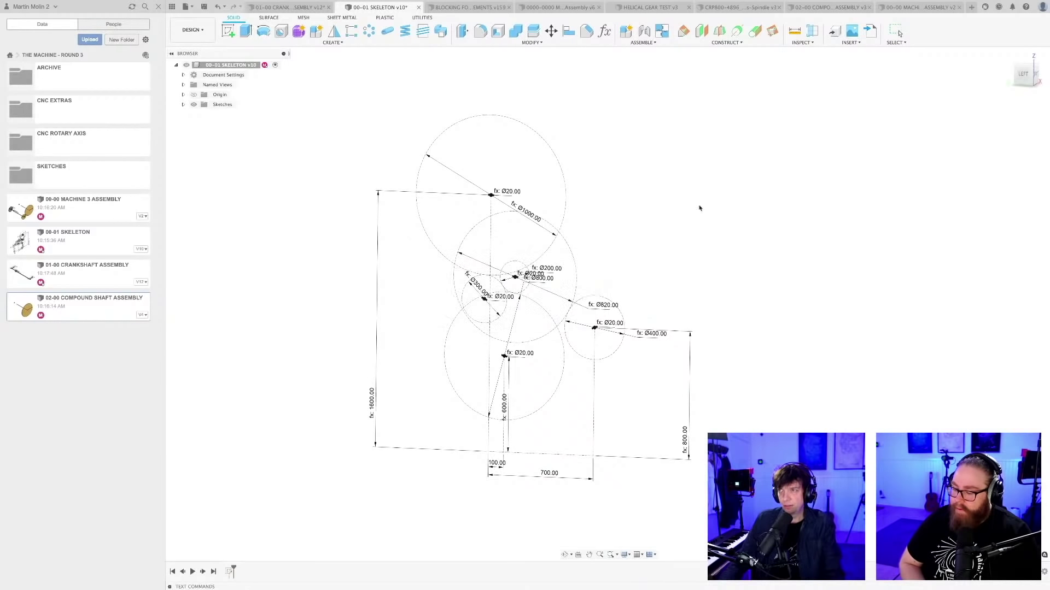
Return to the 01-00 CRANKSHAFT ASSEMBLY design, save it and update its skeleton link to the latest version
click(279, 8)
shift+middle_drag(612, 214, 571, 218)
key(ctrl+s)
key(Return)
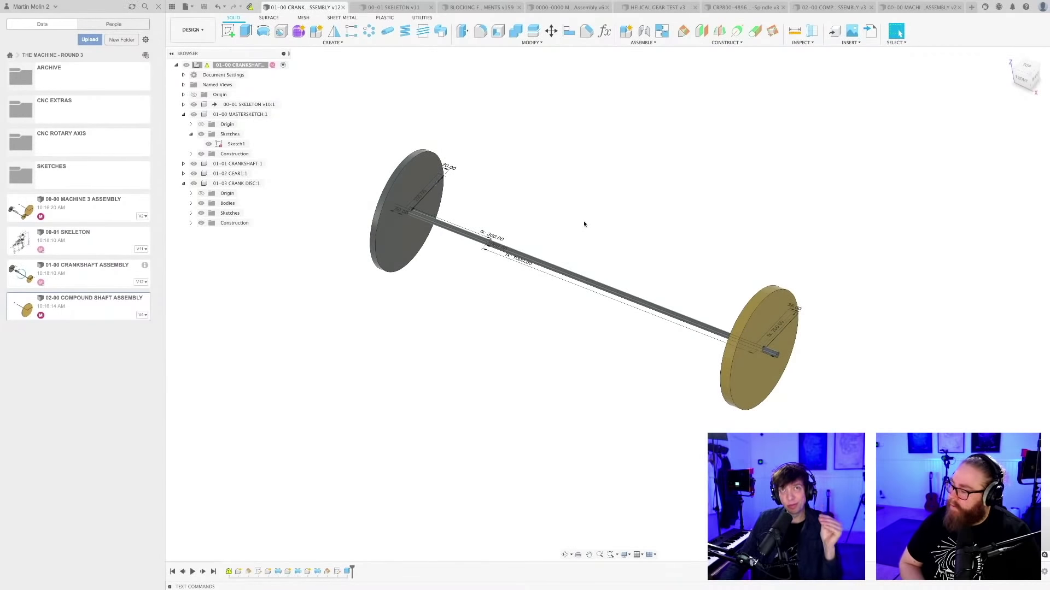
middle_drag(583, 224, 574, 231)
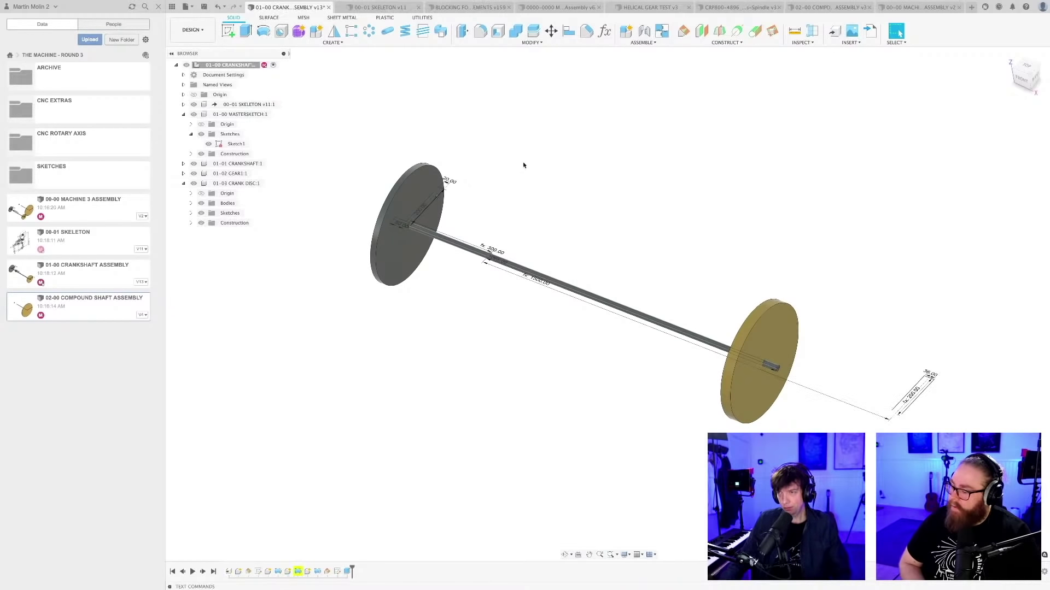
Examine the positions of the shaft end and gear disc relative to the gear profile in the master sketch
shift+middle_drag(523, 165, 613, 212)
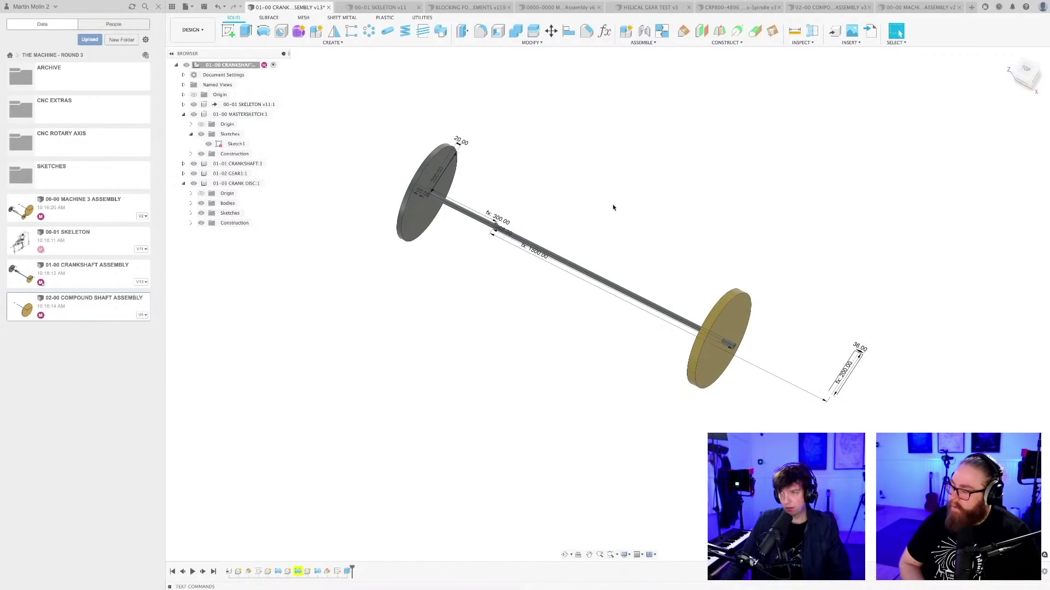
shift+middle_drag(638, 199, 597, 206)
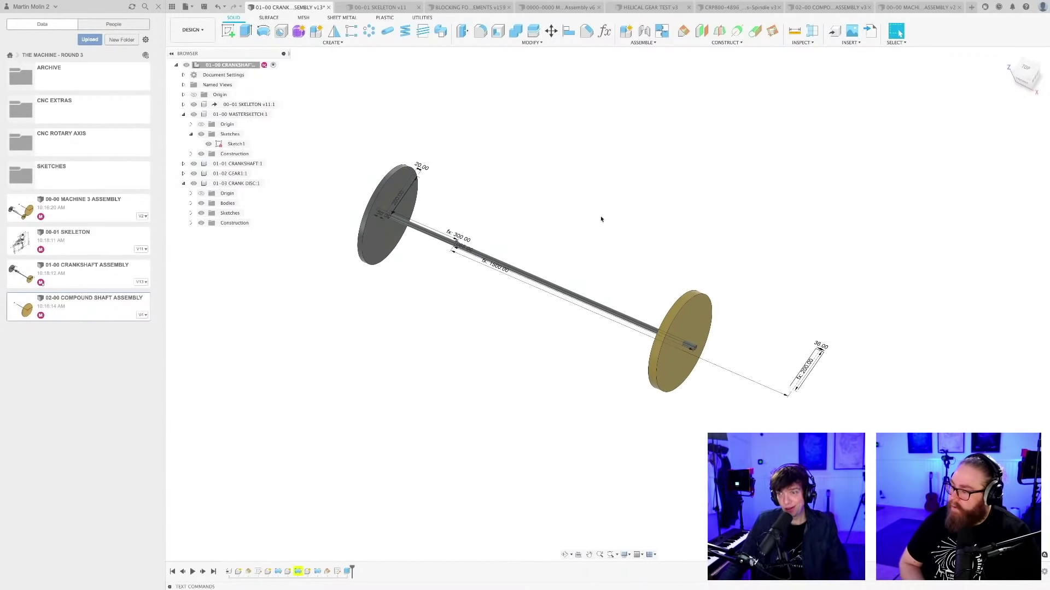
shift+middle_drag(787, 395, 749, 414)
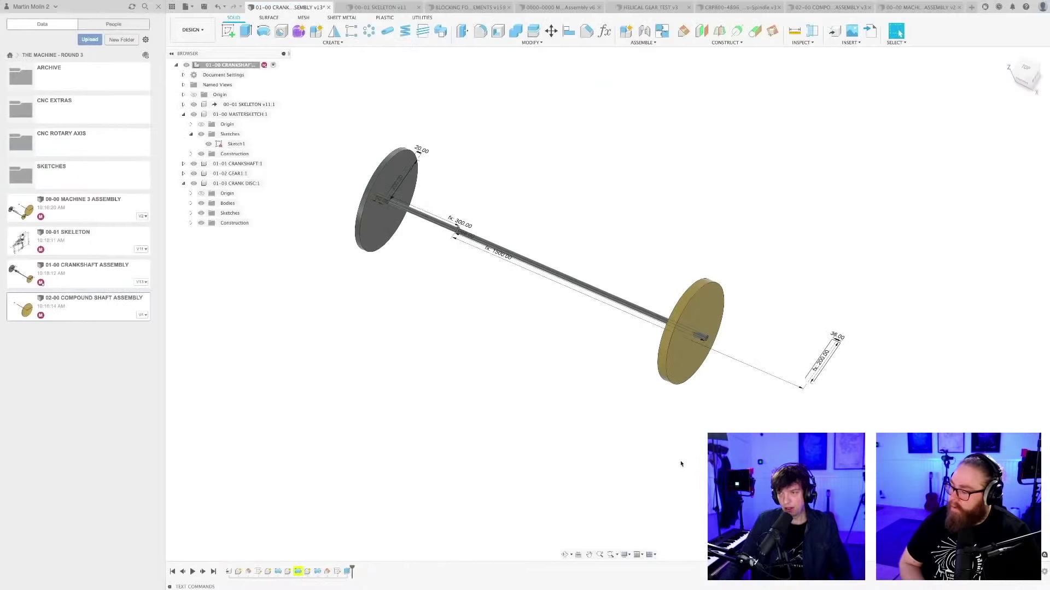
scroll(776, 397, up, 6)
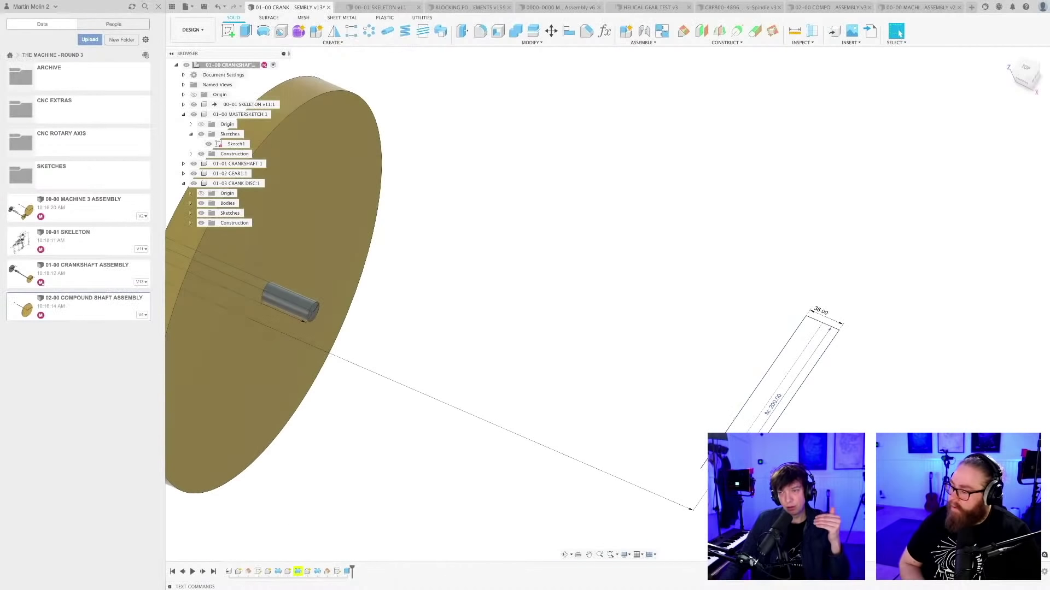
Activate the 01-00 MASTERSKETCH component of the crankshaft assembly and open its sketch for editing
scroll(741, 453, down, 3)
scroll(511, 380, up, 4)
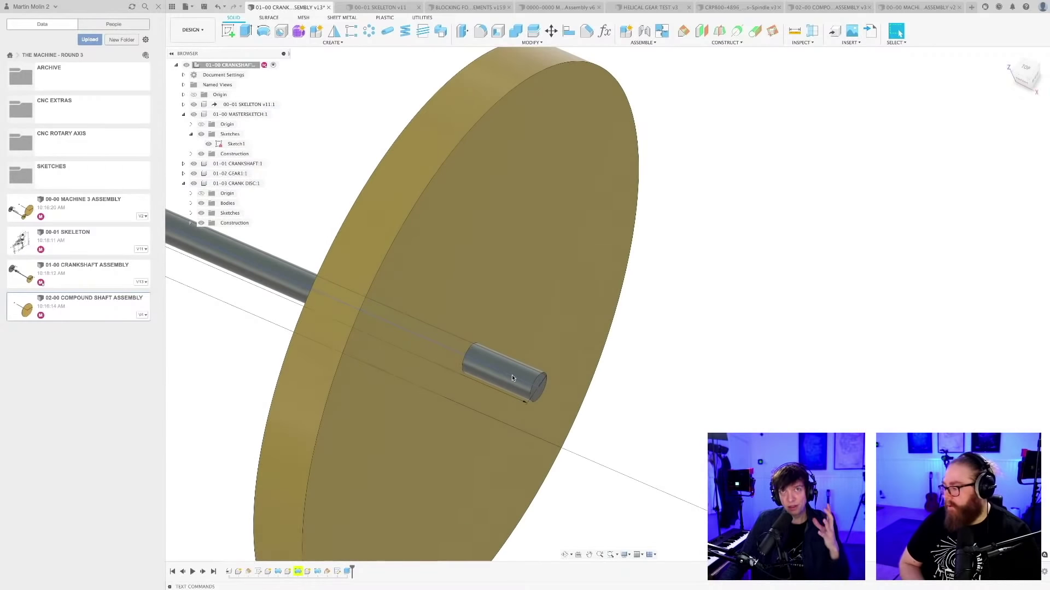
scroll(516, 378, down, 5)
middle_drag(375, 375, 580, 399)
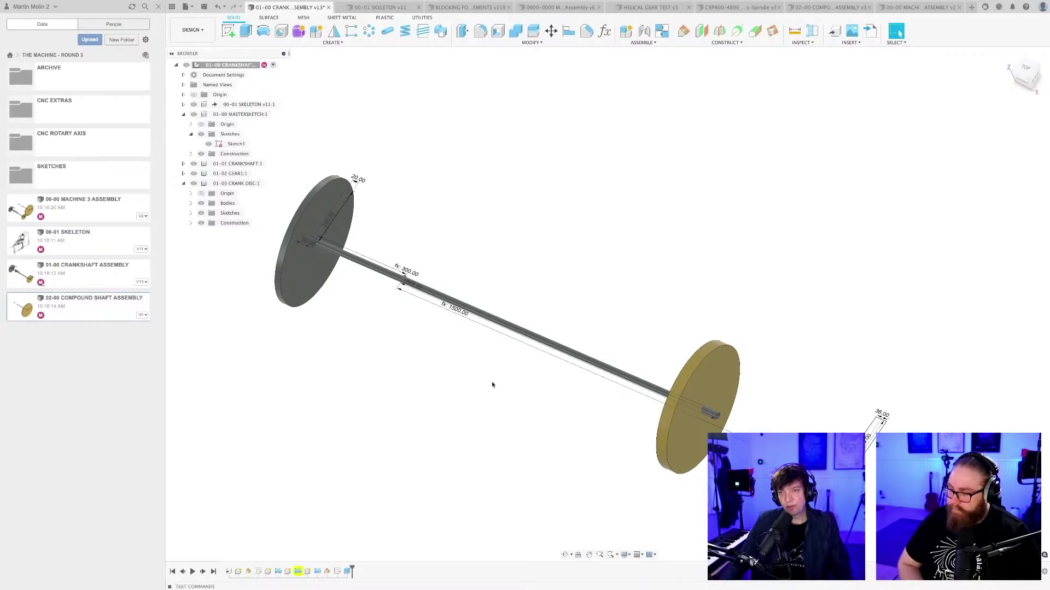
scroll(492, 385, up, 3)
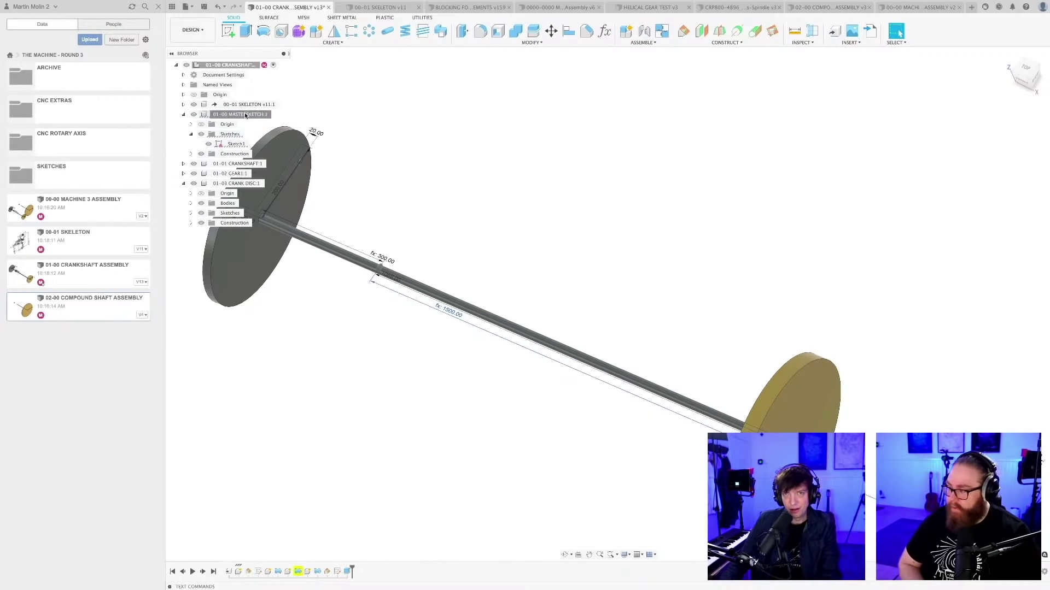
click(279, 114)
click(235, 145)
double_click(234, 144)
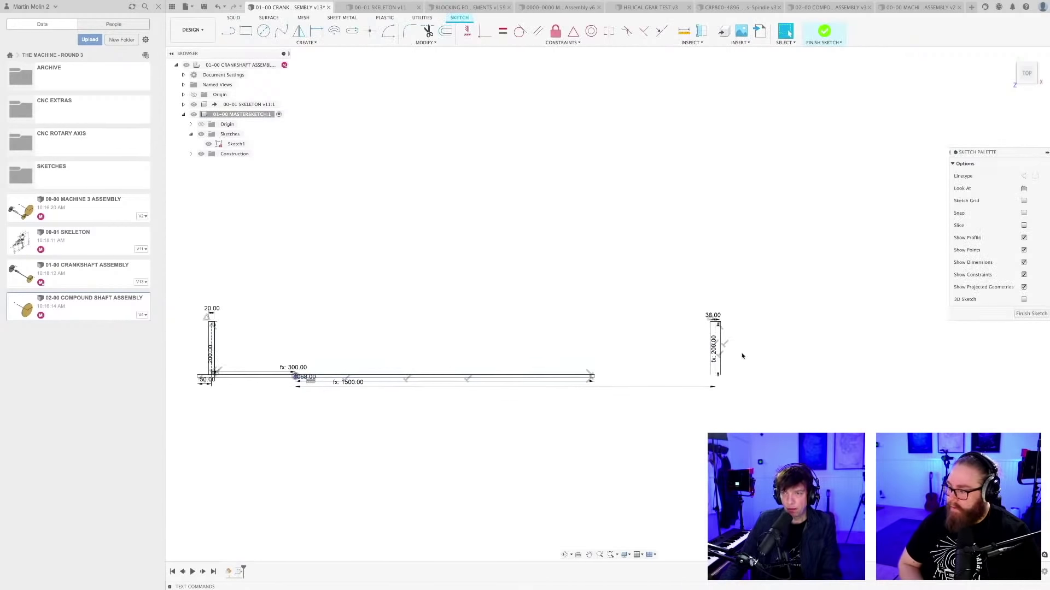
scroll(432, 408, up, 3)
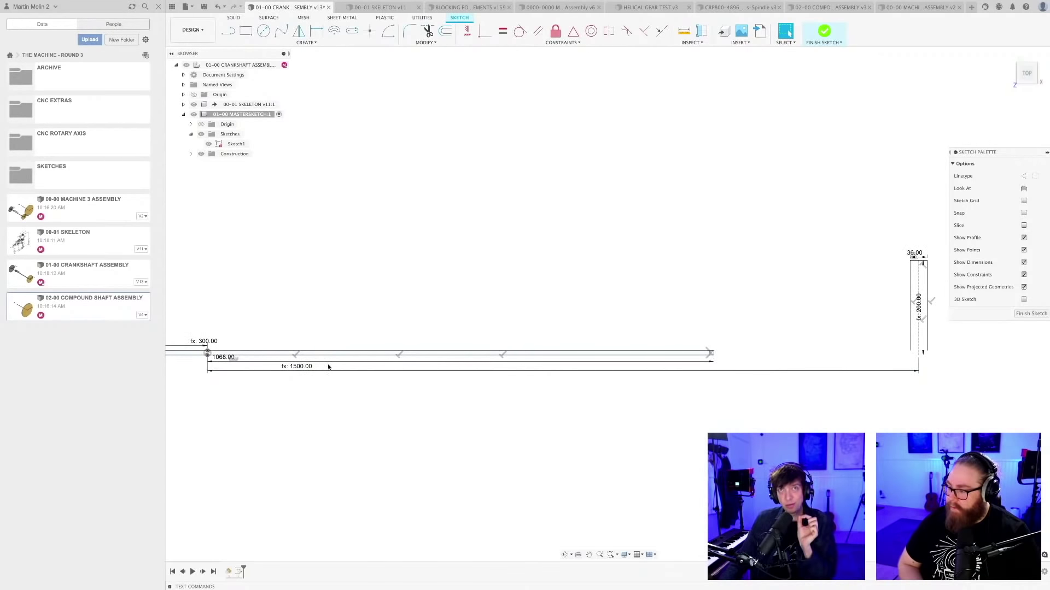
click(297, 370)
key(Delete)
scroll(721, 371, down, 2)
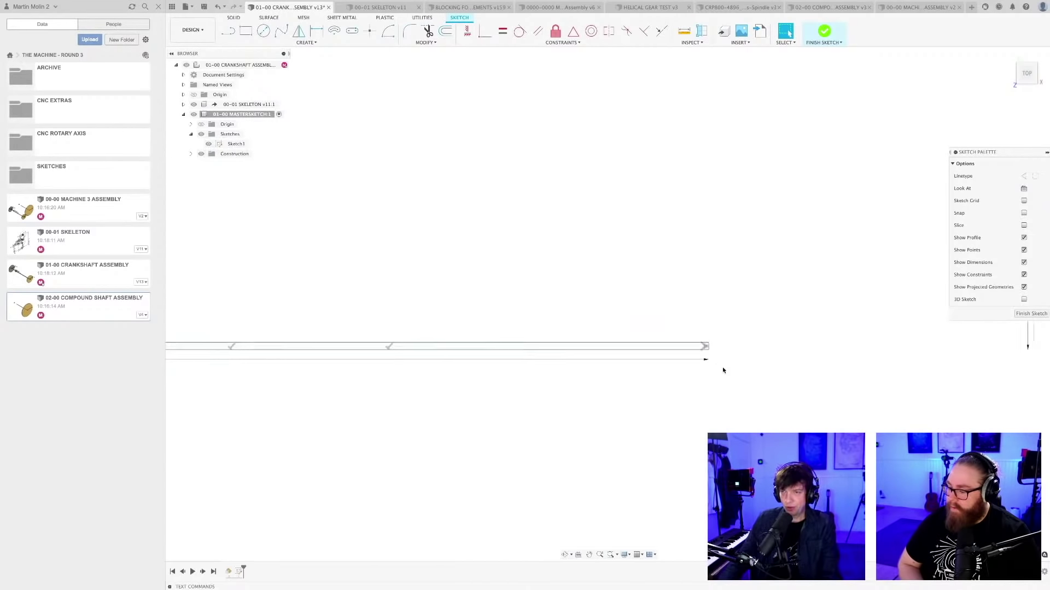
key(ctrl+z)
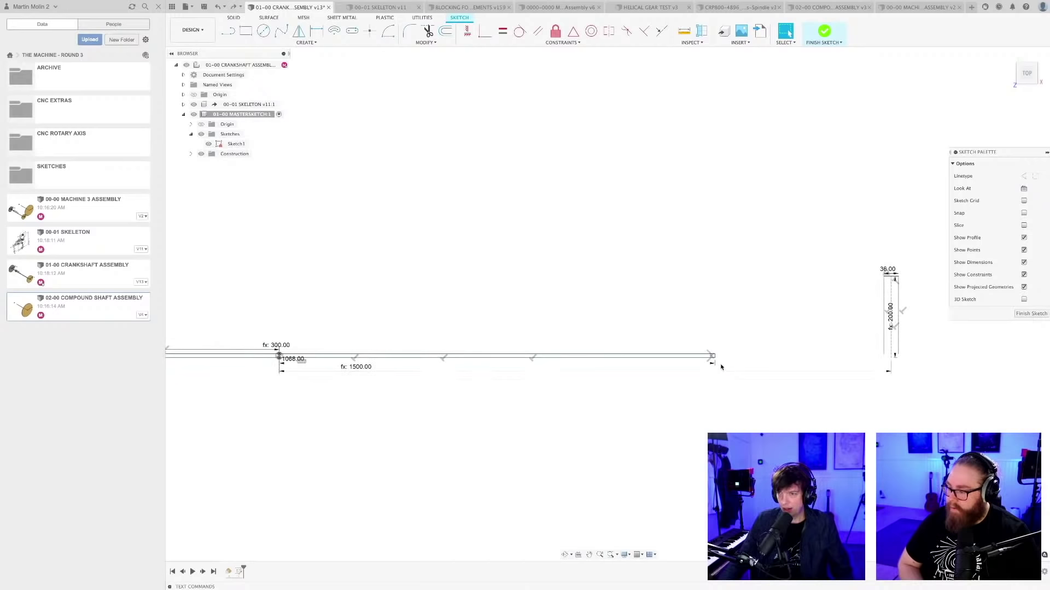
Remove the shaft's 1068 mm length dimension and stretch the shaft end to about 78 mm beyond the 36 mm wide gear profile's centreline
scroll(377, 377, up, 2)
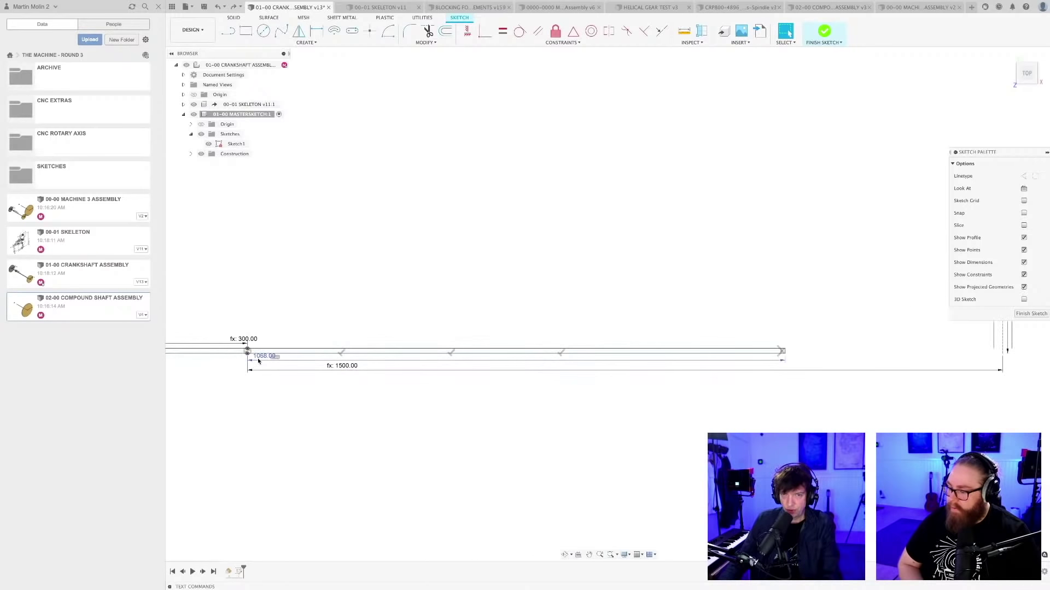
scroll(410, 361, down, 2)
mouse_move(656, 361)
middle_down()
mouse_move(574, 377)
mouse_move(426, 328)
mouse_move(380, 337)
middle_up()
scroll(593, 382, up, 3)
scroll(622, 367, up, 4)
scroll(404, 354, down, 2)
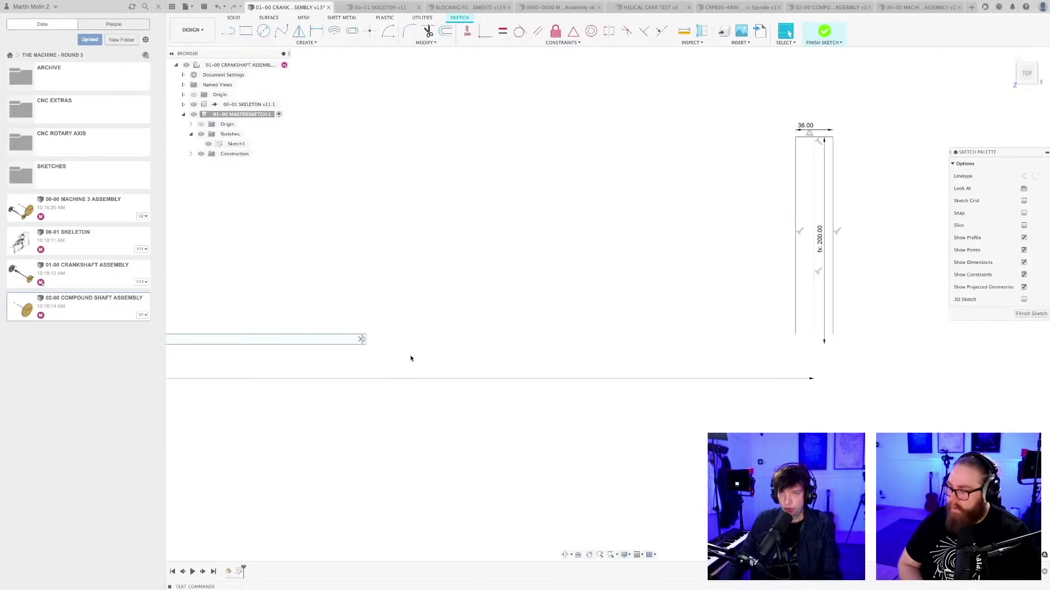
click(895, 341)
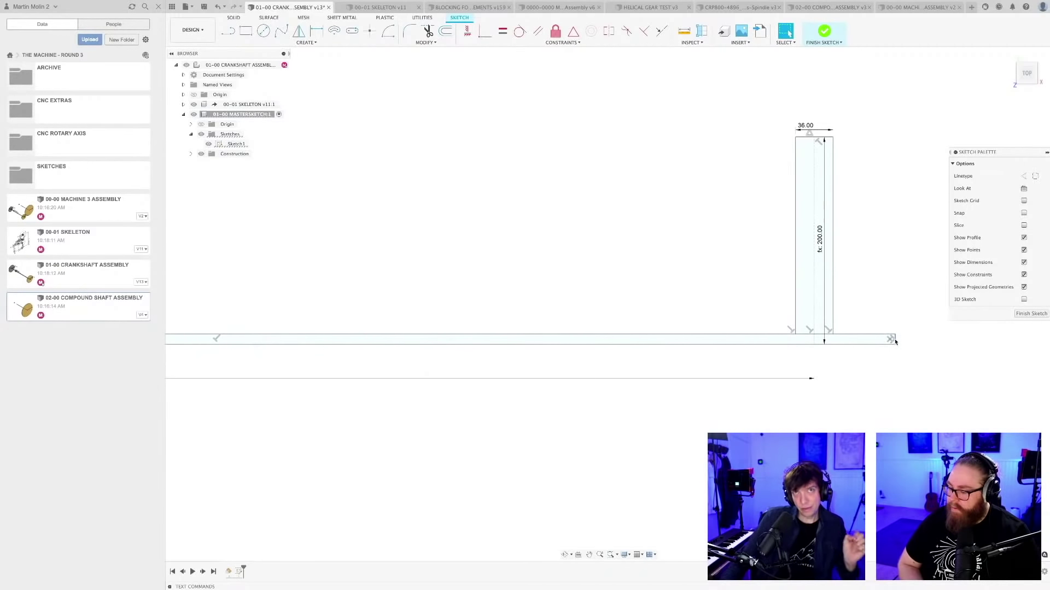
Dimension the shaft end 50 mm from the gear profile's centreline
mouse_move(878, 355)
middle_down()
mouse_move(815, 358)
mouse_move(697, 333)
middle_up()
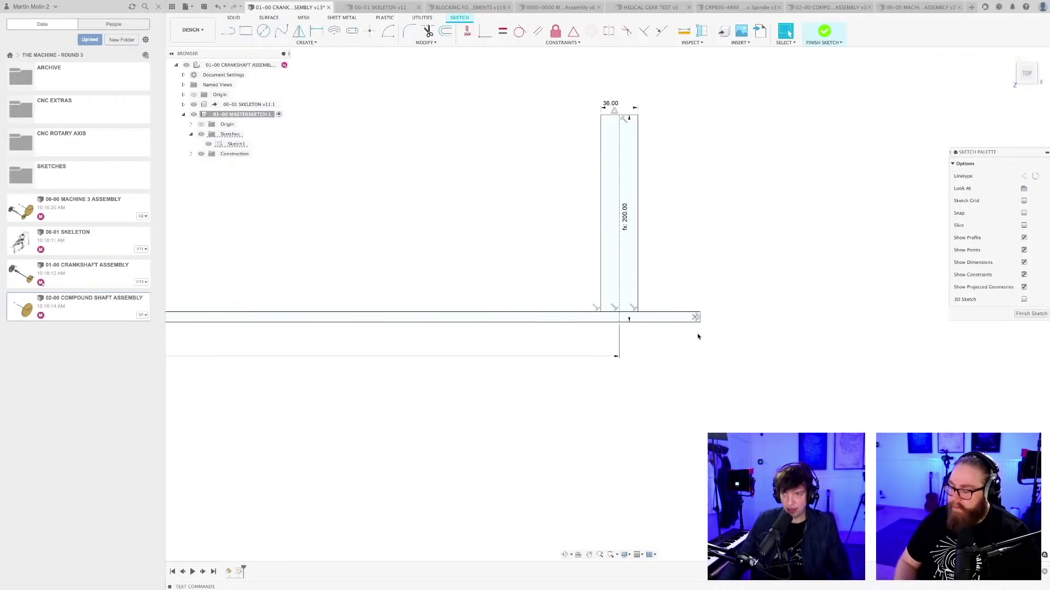
scroll(698, 335, up, 5)
key(d)
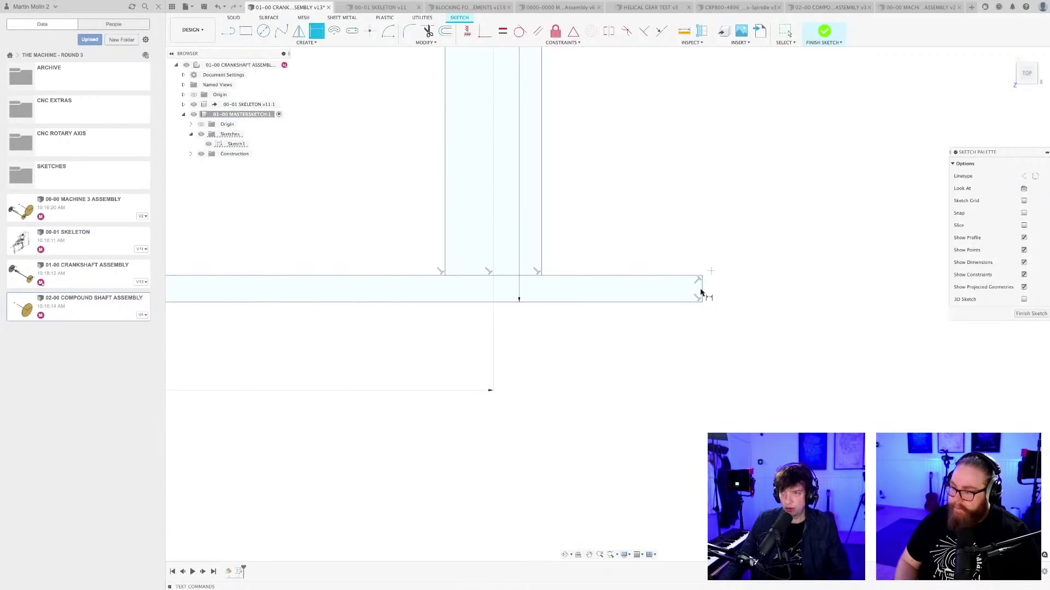
click(492, 290)
click(578, 276)
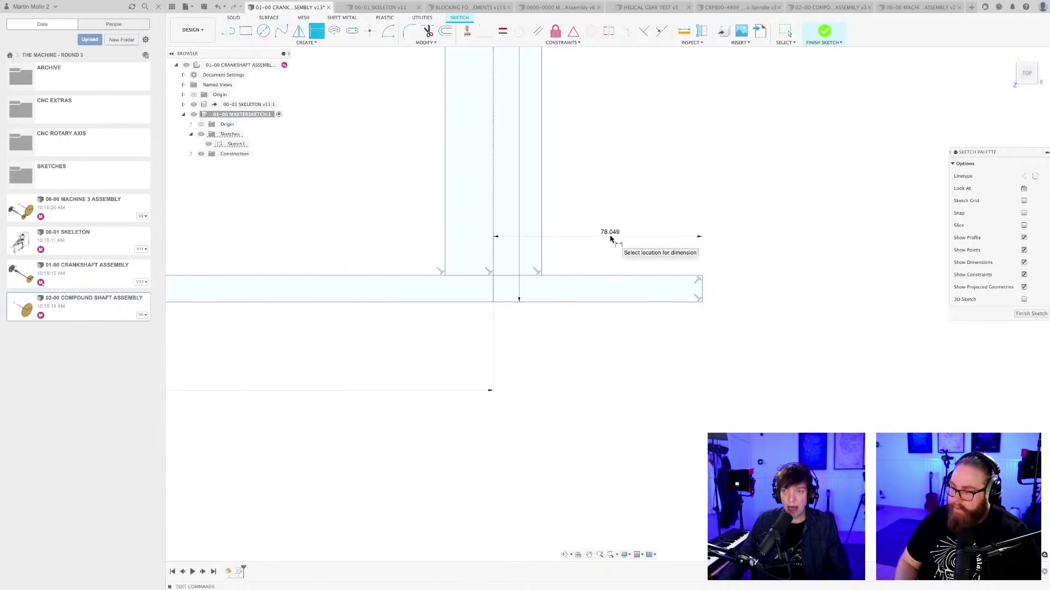
click(610, 236)
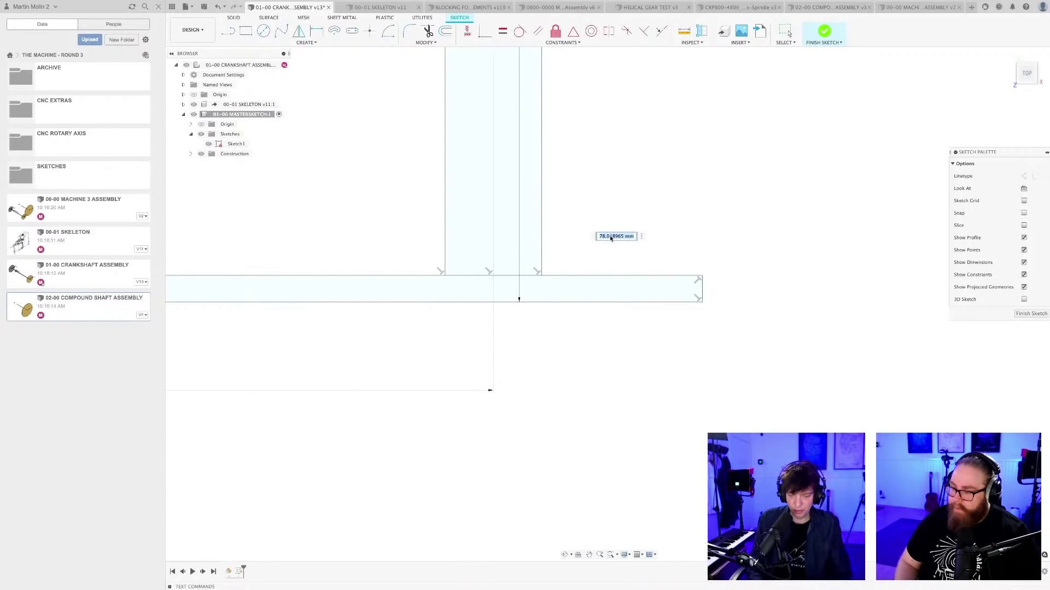
text(50)
key(Return)
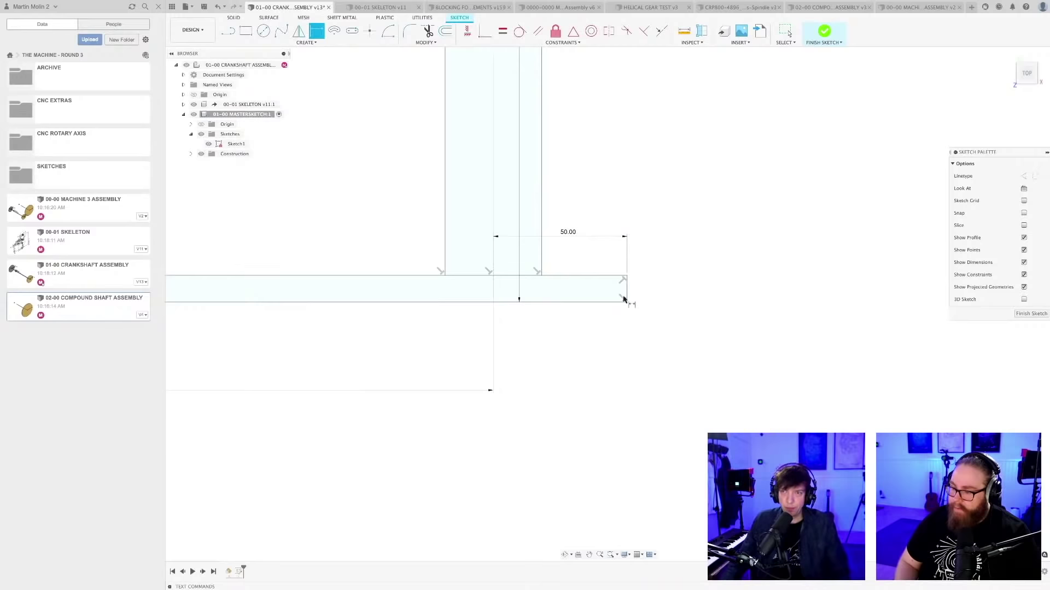
Finish the master sketch and reactivate the top-level crankshaft assembly
scroll(623, 300, down, 2)
middle_drag(574, 263, 525, 333)
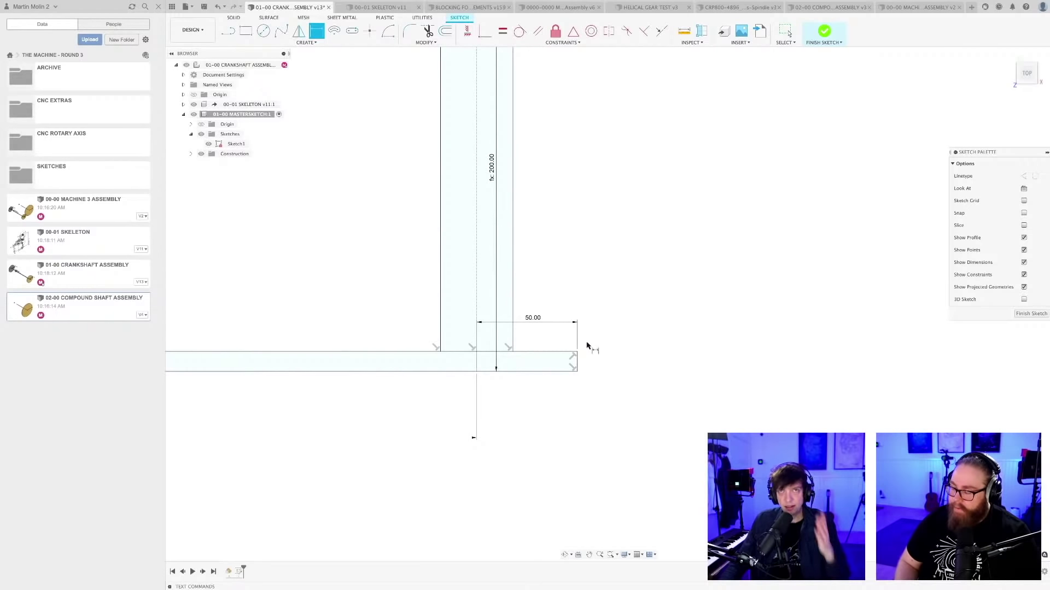
scroll(588, 346, down, 3)
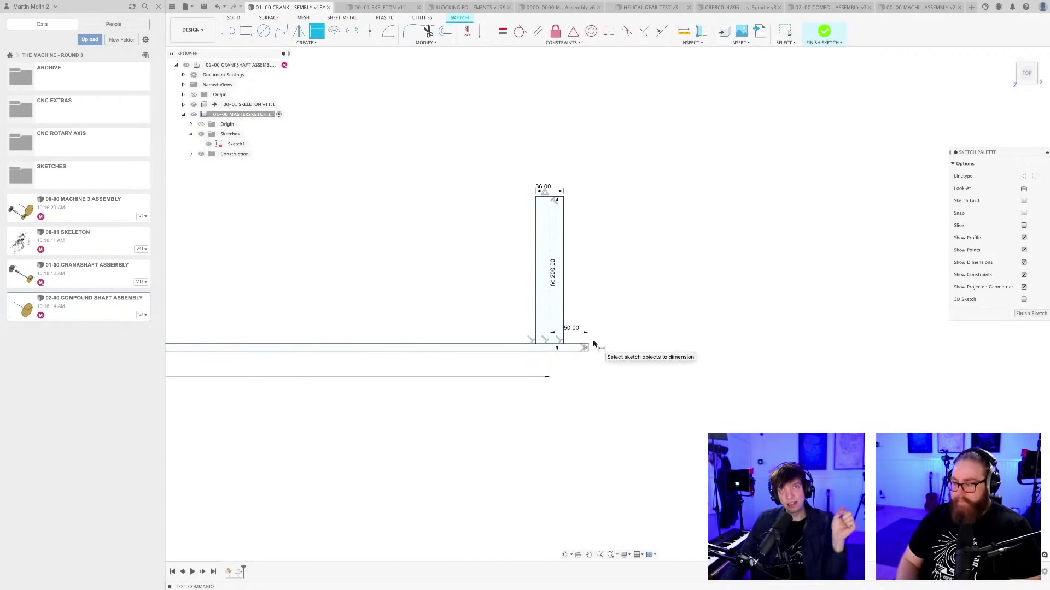
scroll(703, 344, down, 3)
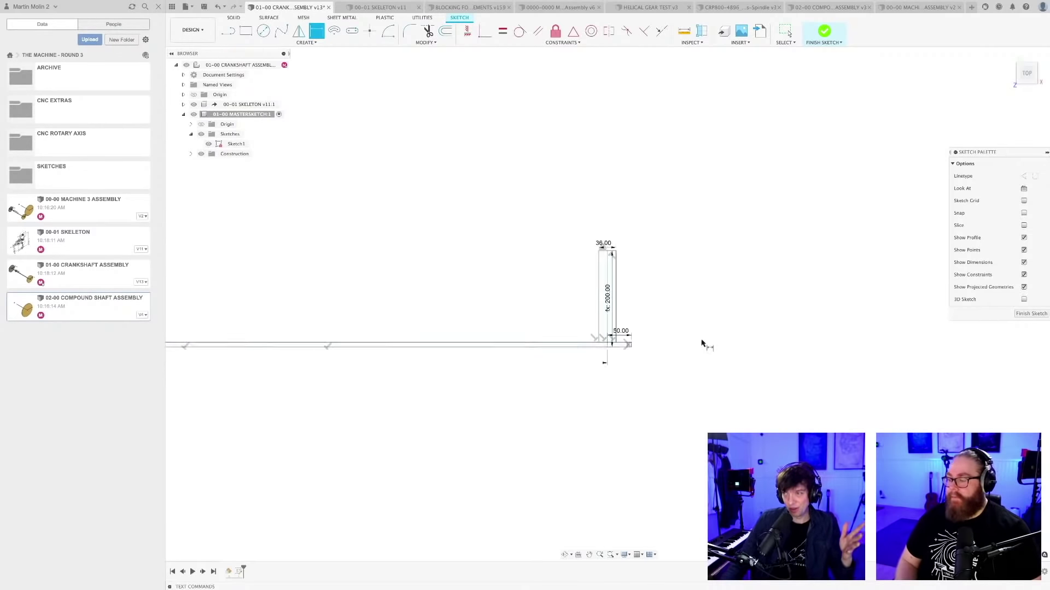
click(1032, 314)
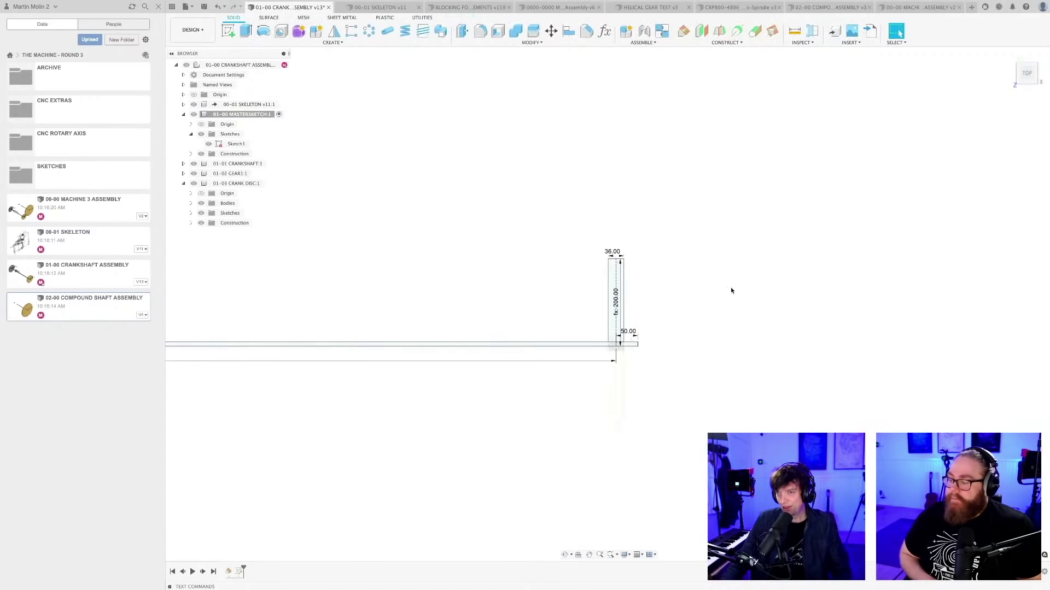
click(287, 65)
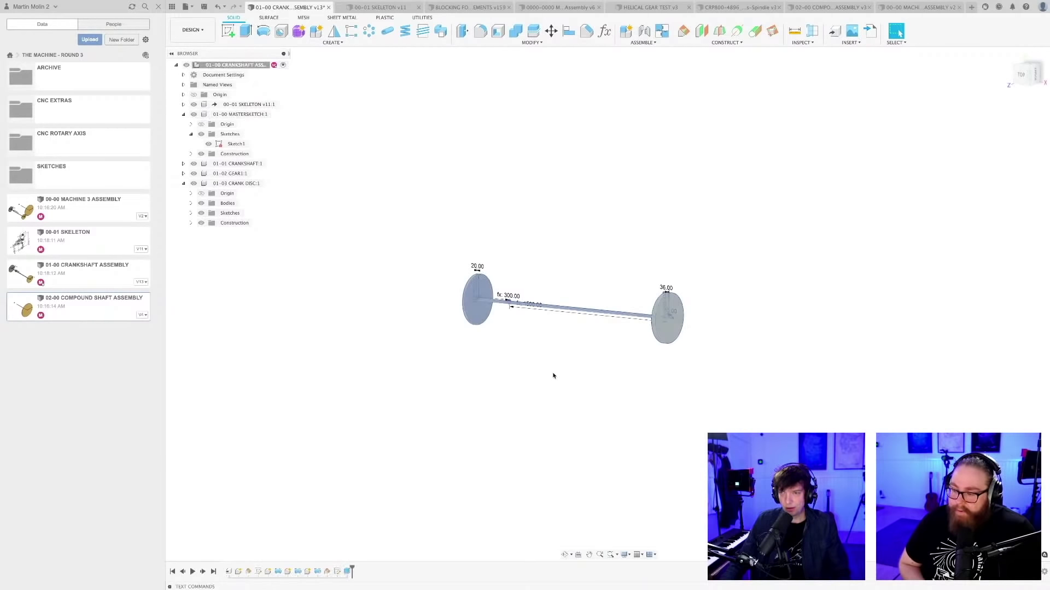
shift+middle_drag(614, 368, 589, 404)
scroll(607, 375, up, 4)
In the 00-01 SKELETON design, set the user parameter GEAR1DISTANCE to 300 mm and save the design with the default version description
click(399, 10)
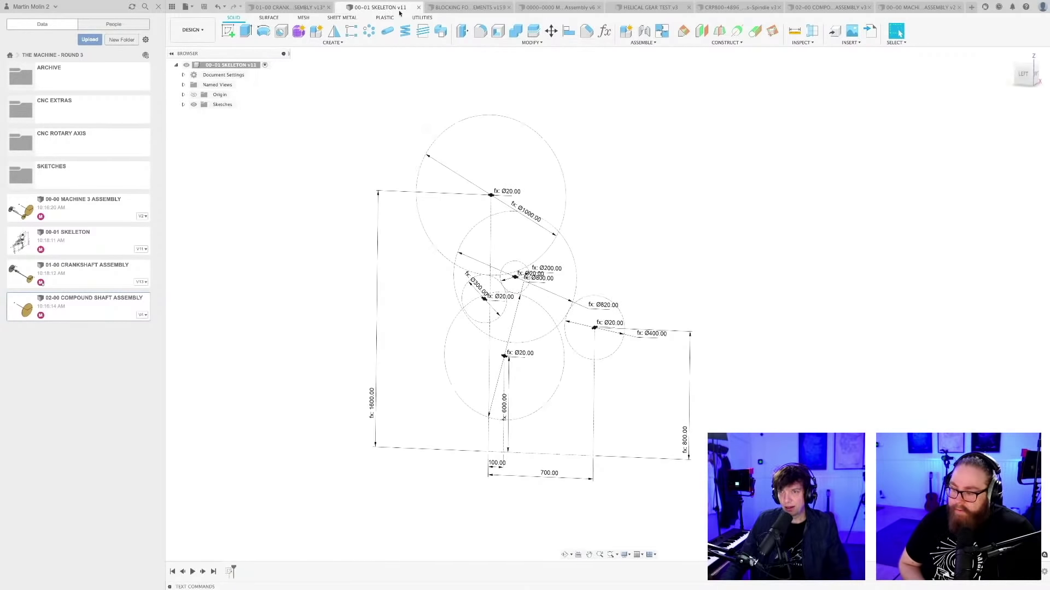
click(604, 31)
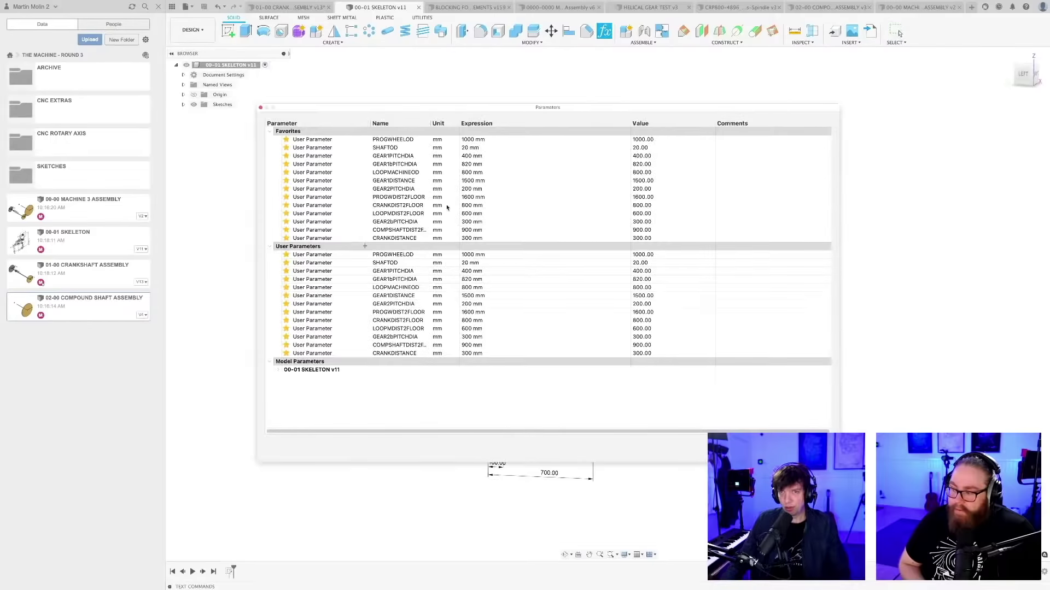
double_click(474, 181)
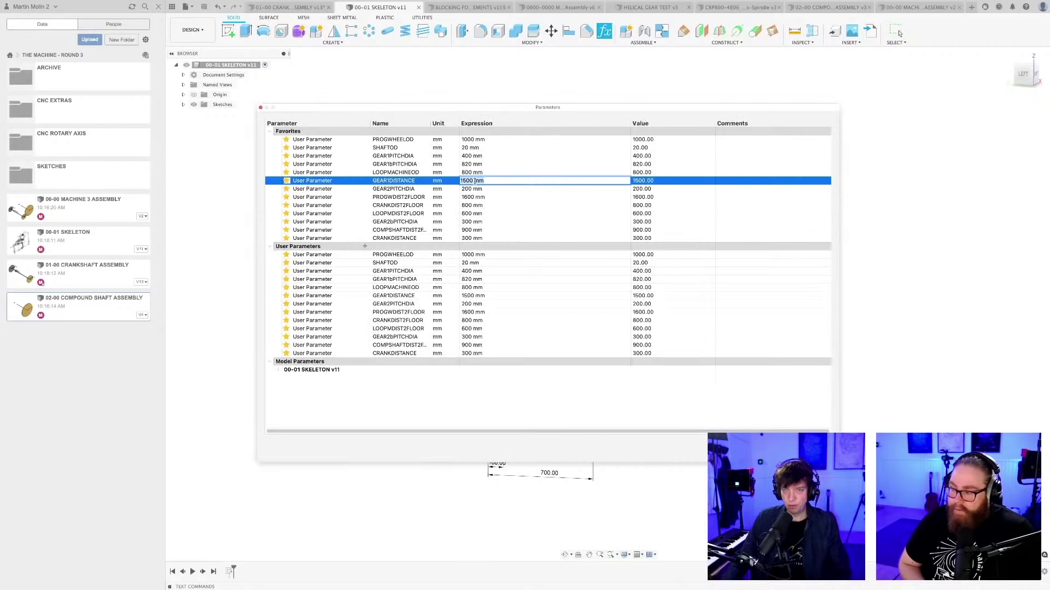
text(300)
key(Return)
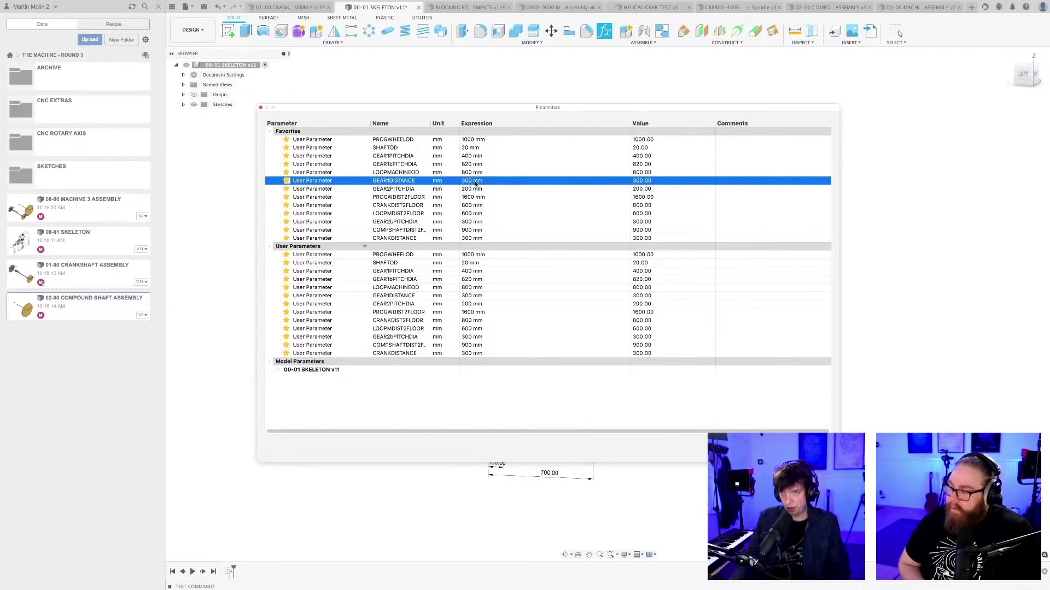
click(809, 449)
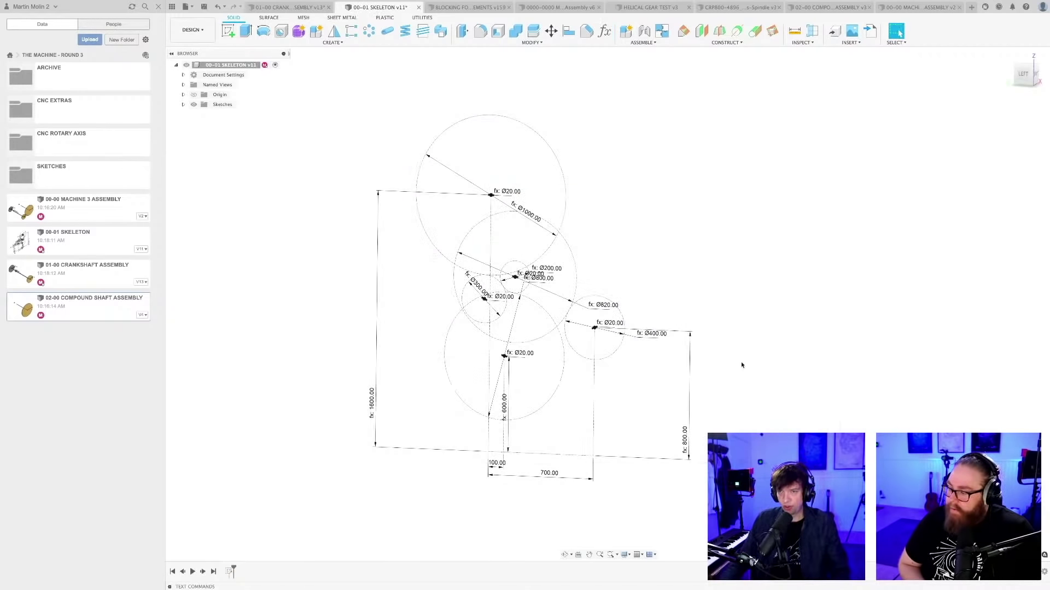
key(super+s)
key(Return)
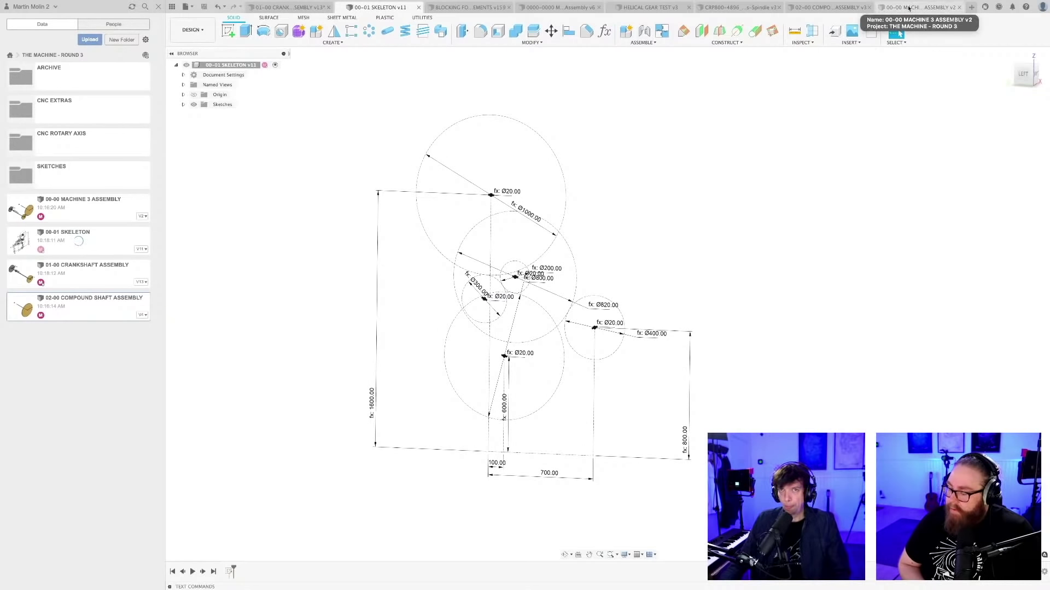
Return to the 01-00 CRANKSHAFT ASSEMBLY design, update its skeleton link to the latest version and save it with the default version description
click(294, 6)
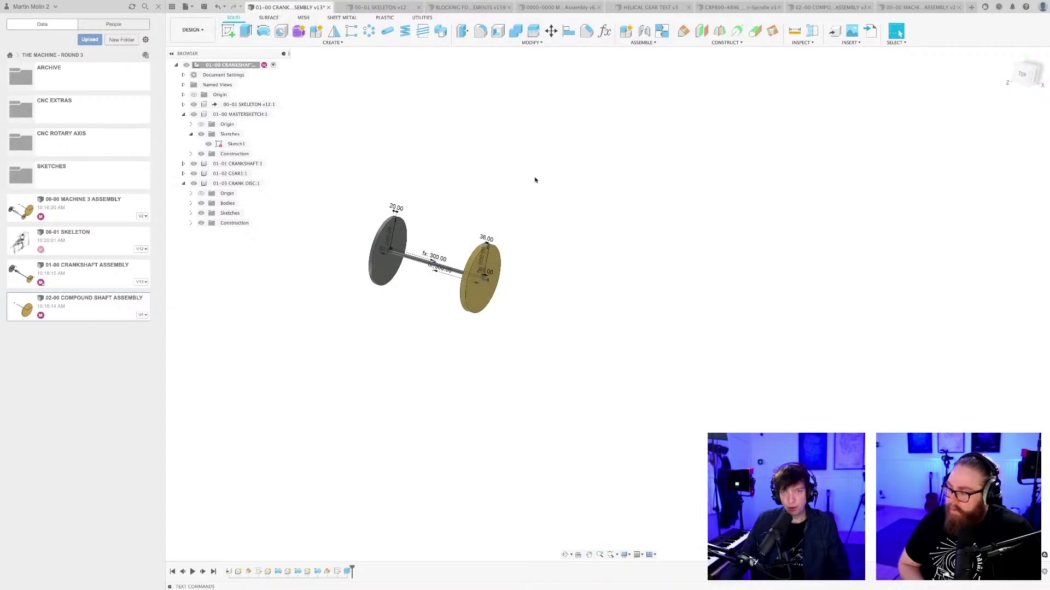
scroll(474, 259, up, 5)
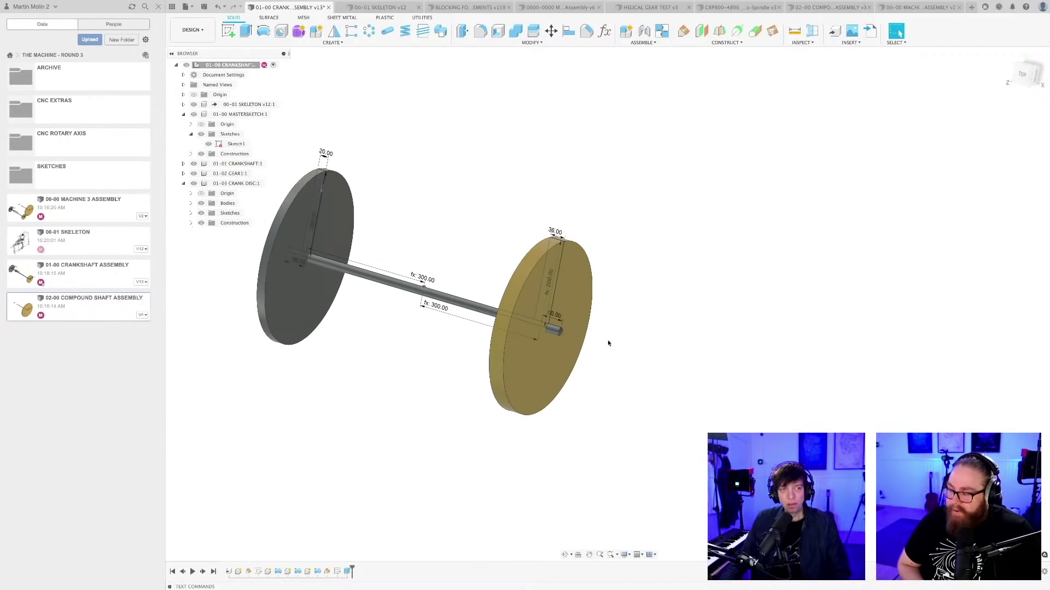
middle_drag(608, 339, 639, 347)
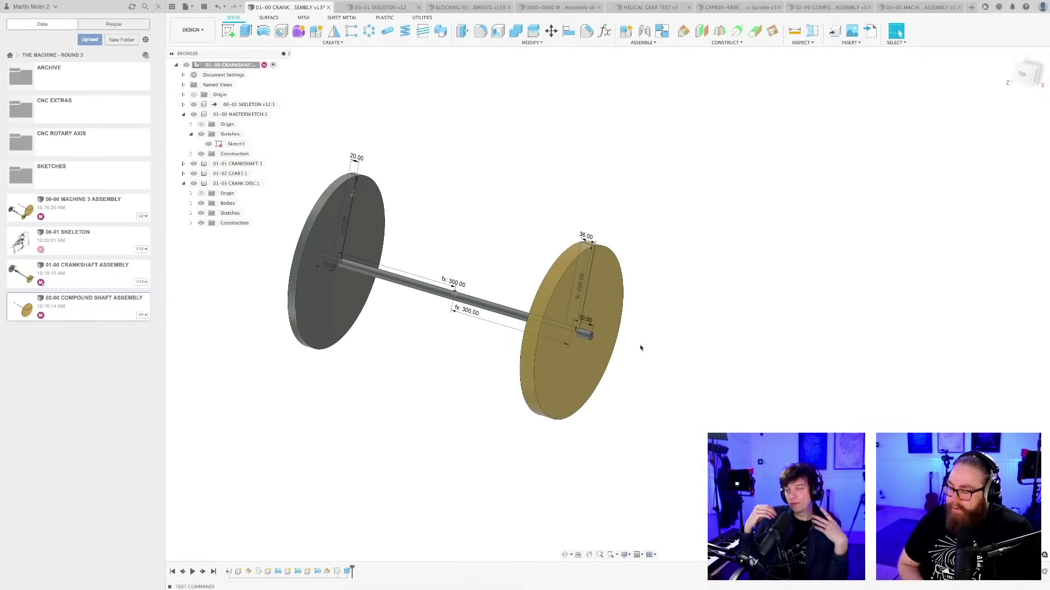
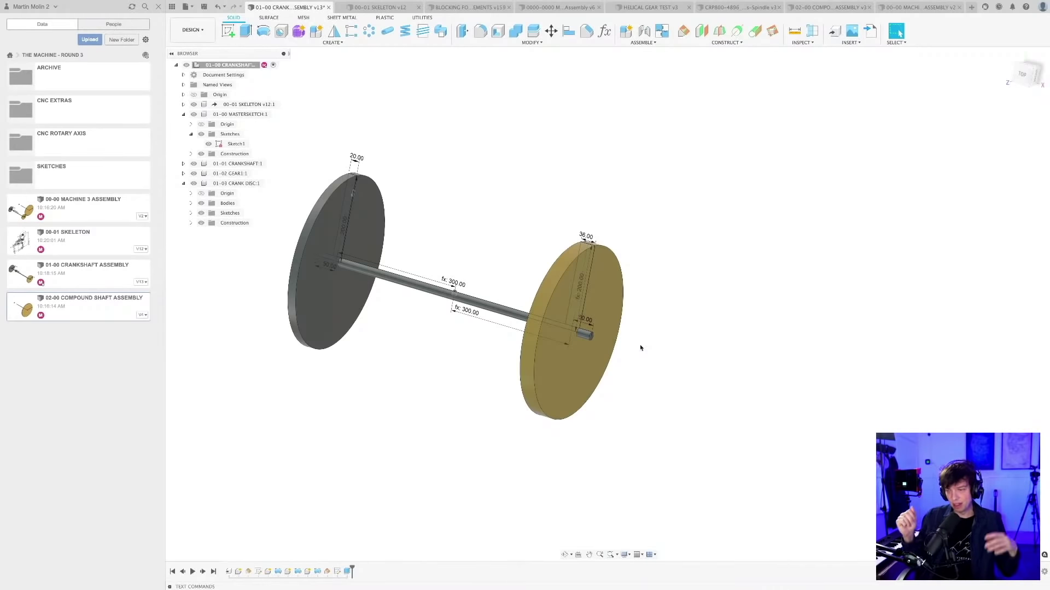
key(ctrl+s)
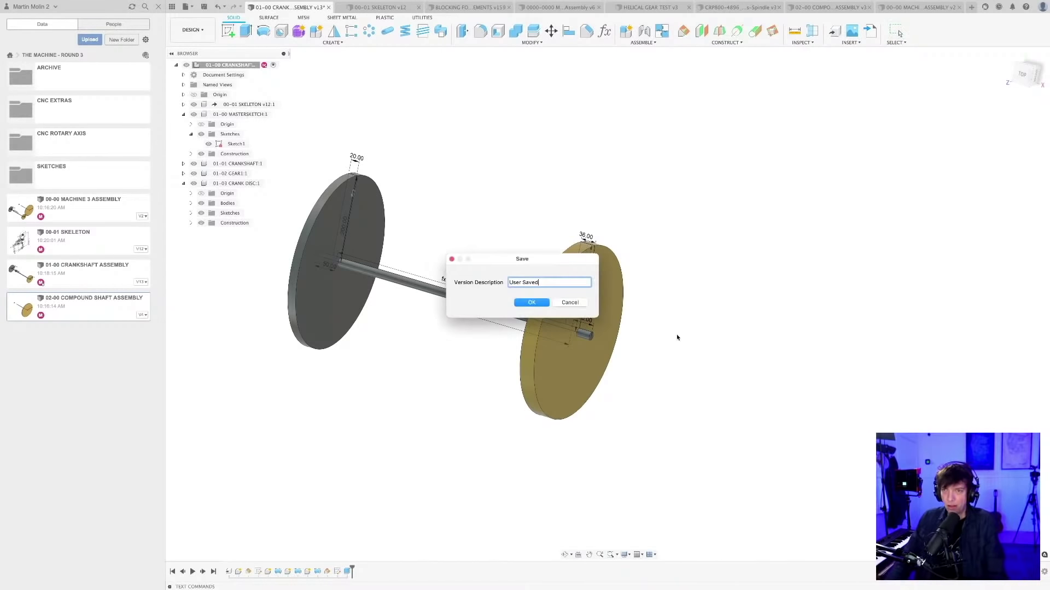
key(Return)
scroll(663, 326, down, 2)
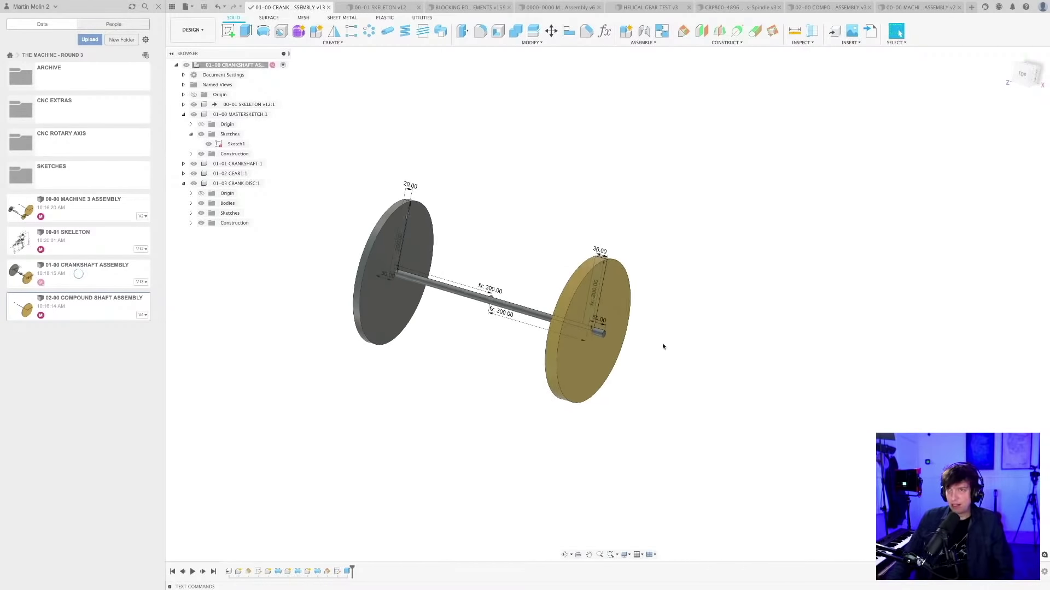
scroll(697, 371, up, 2)
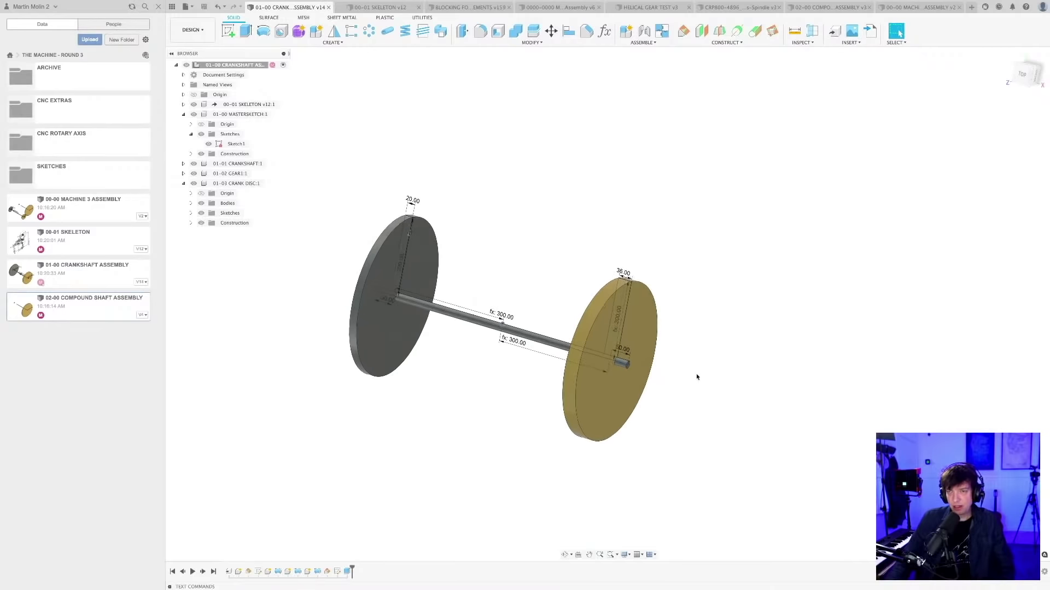
mouse_move(692, 376)
shift+middle_down()
mouse_move(675, 393)
mouse_move(681, 370)
mouse_move(689, 380)
shift+middle_up()
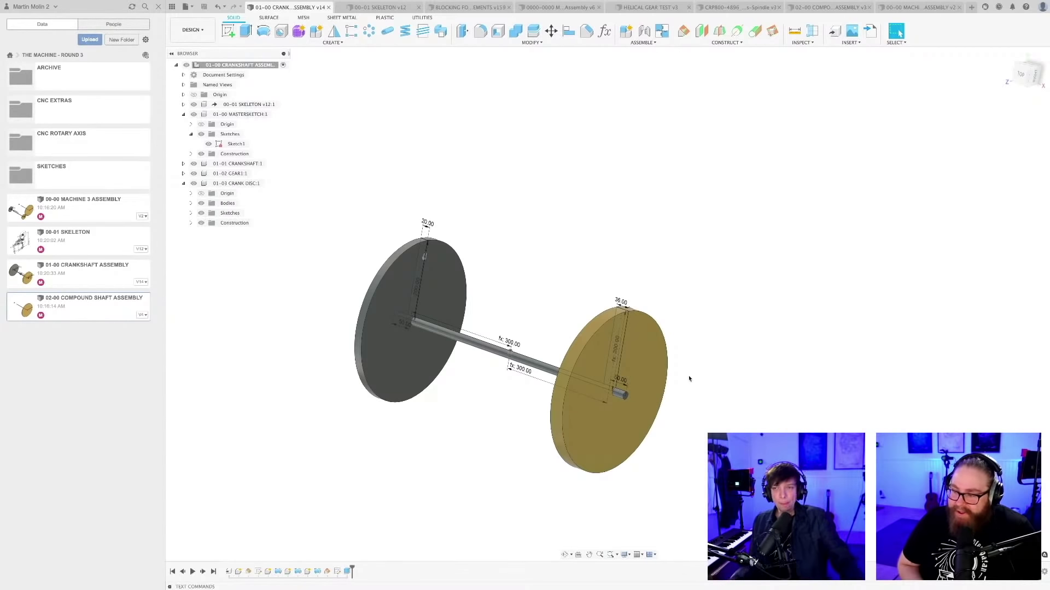
shift+middle_drag(700, 370, 731, 342)
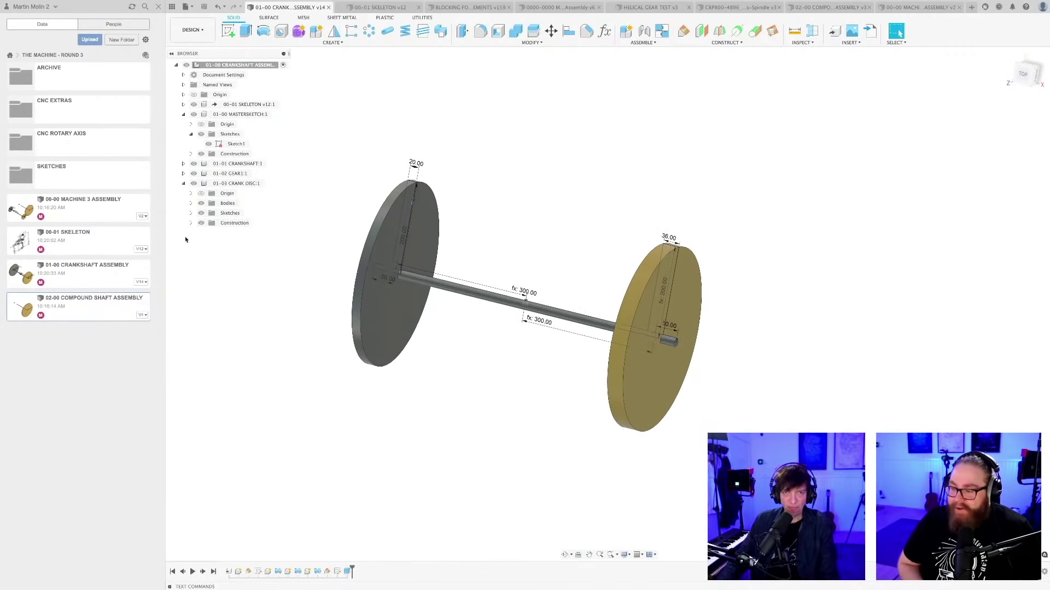
Collapse the 01-03 CRANK DISC and 01-00 MASTERSKETCH branches in the crankshaft assembly's component tree
click(184, 184)
click(191, 134)
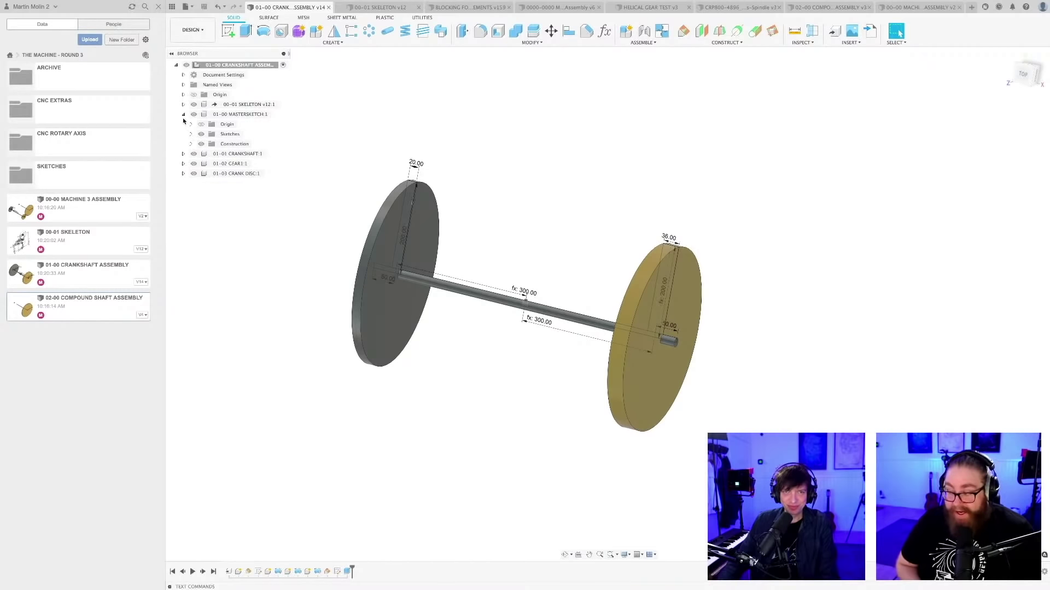
click(184, 114)
scroll(279, 246, up, 2)
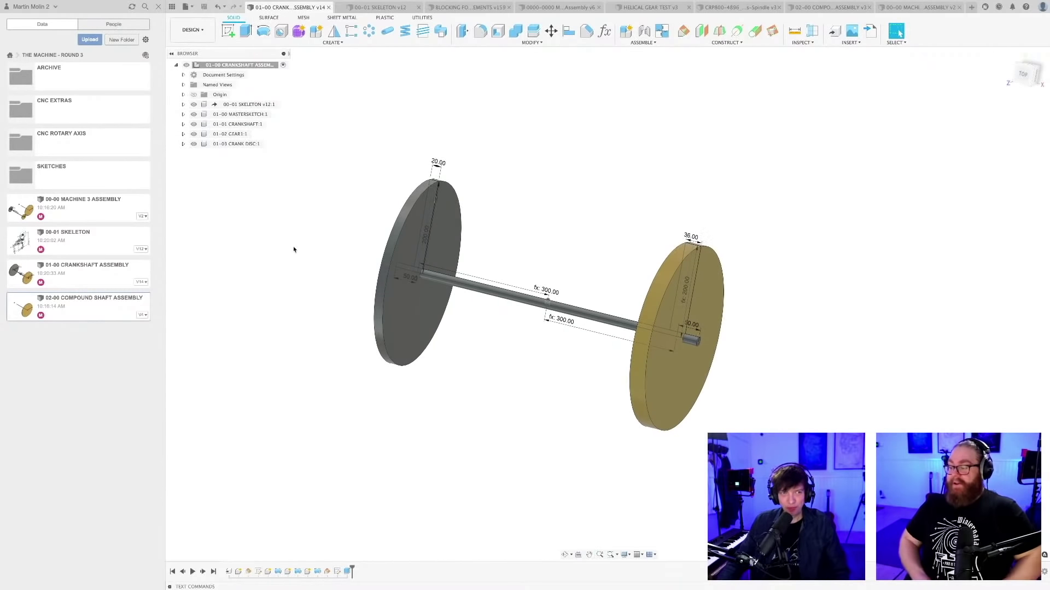
mouse_move(303, 260)
shift+middle_down()
mouse_move(284, 245)
mouse_move(310, 248)
mouse_move(303, 273)
mouse_move(316, 271)
mouse_move(310, 264)
shift+middle_up()
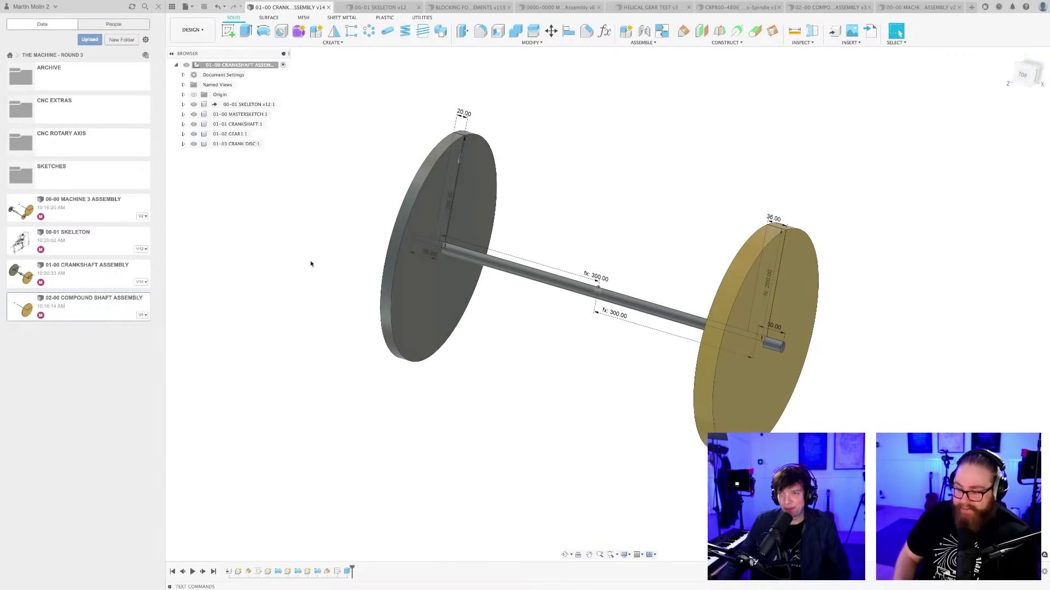
scroll(565, 232, up, 1)
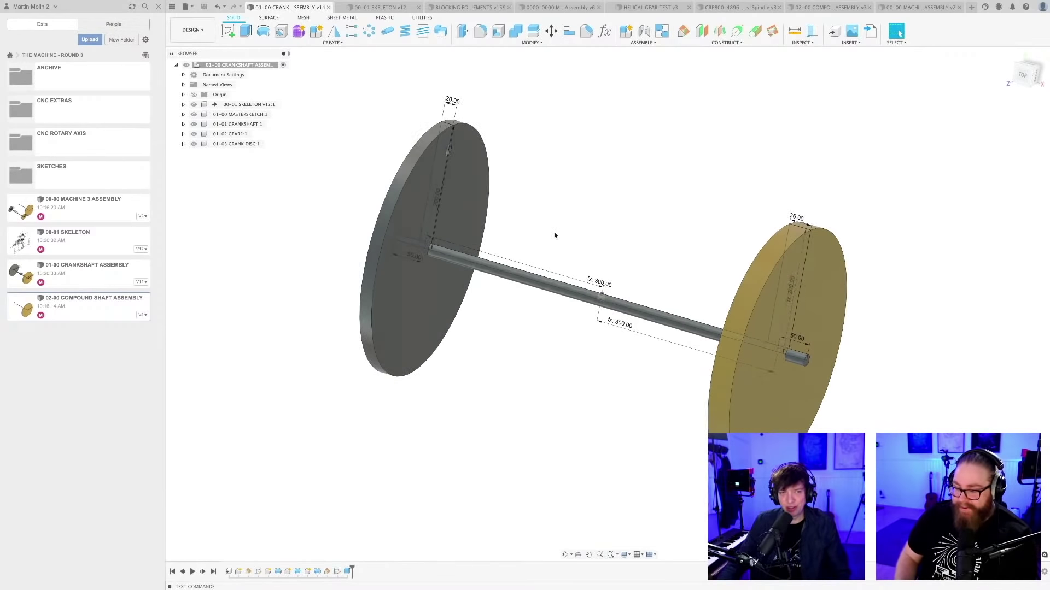
middle_drag(557, 233, 544, 224)
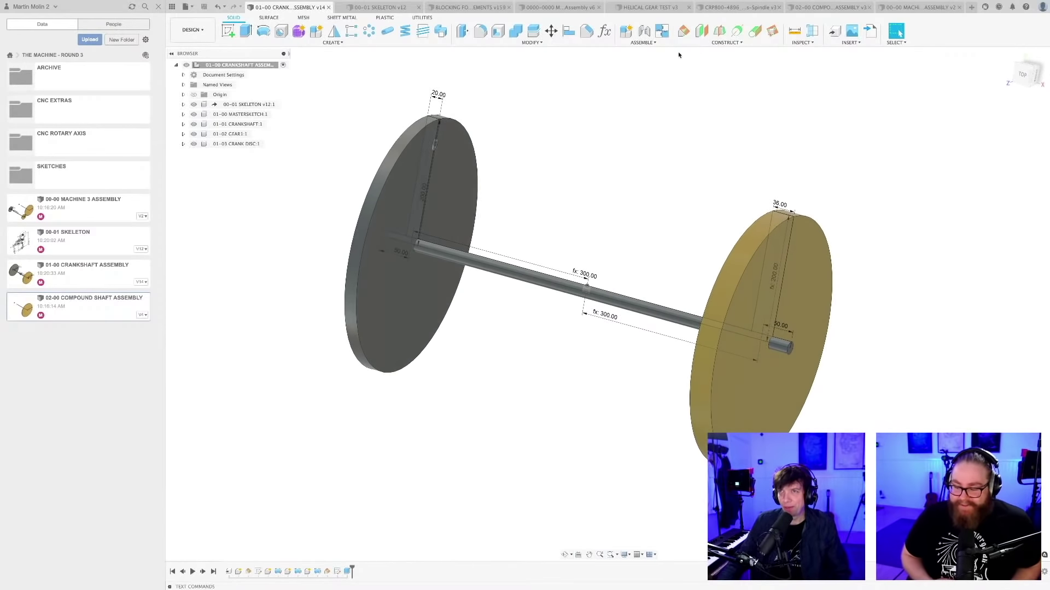
Switch to the BLOCKING FOR DESIGN model and examine the full machine layout, including the flywheel, drums, vibraphone and bass, from several angles
click(383, 7)
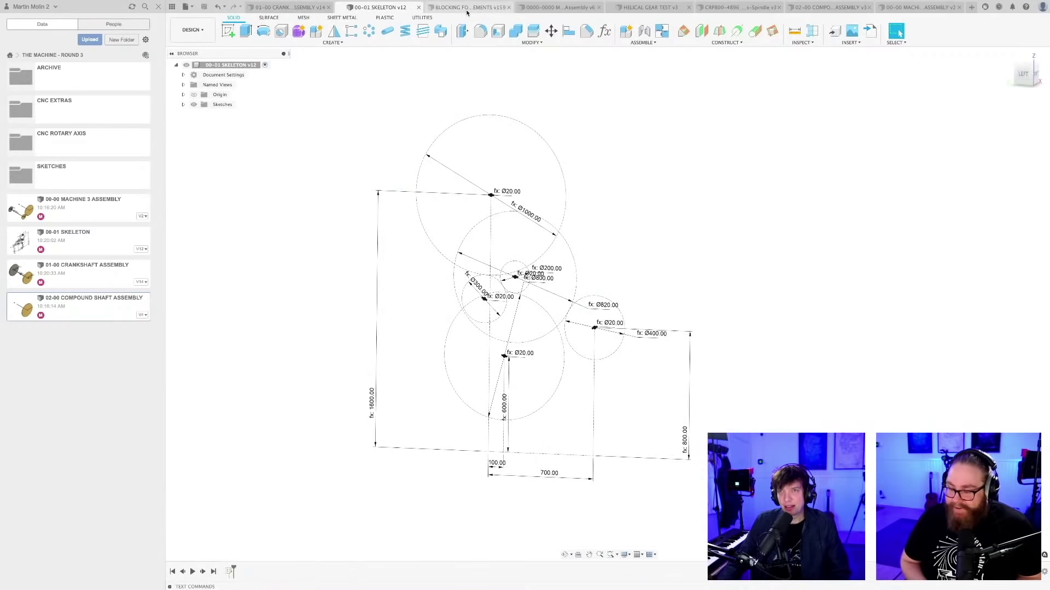
click(465, 7)
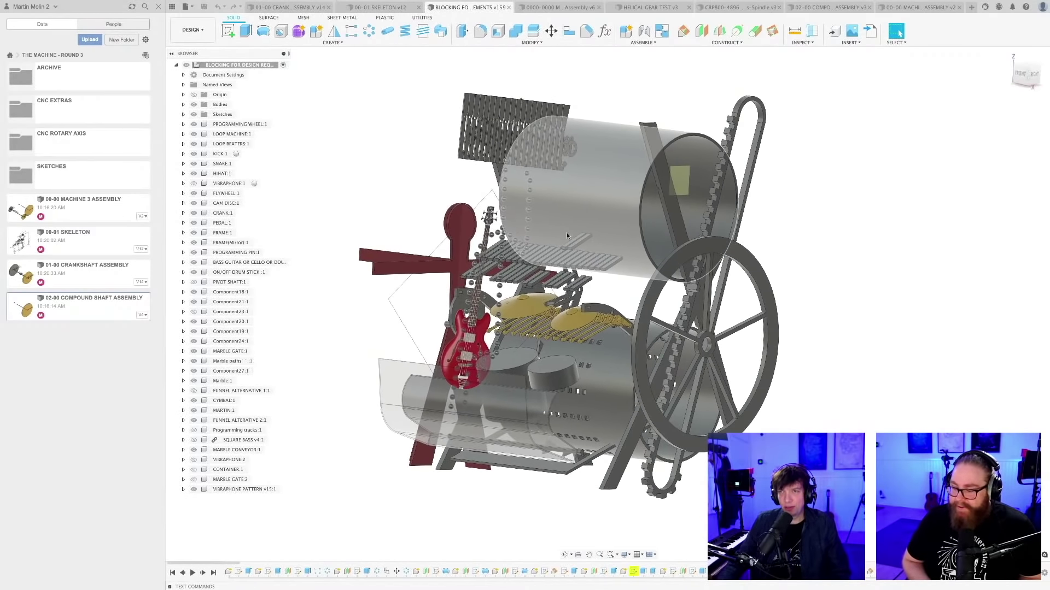
scroll(755, 246, up, 3)
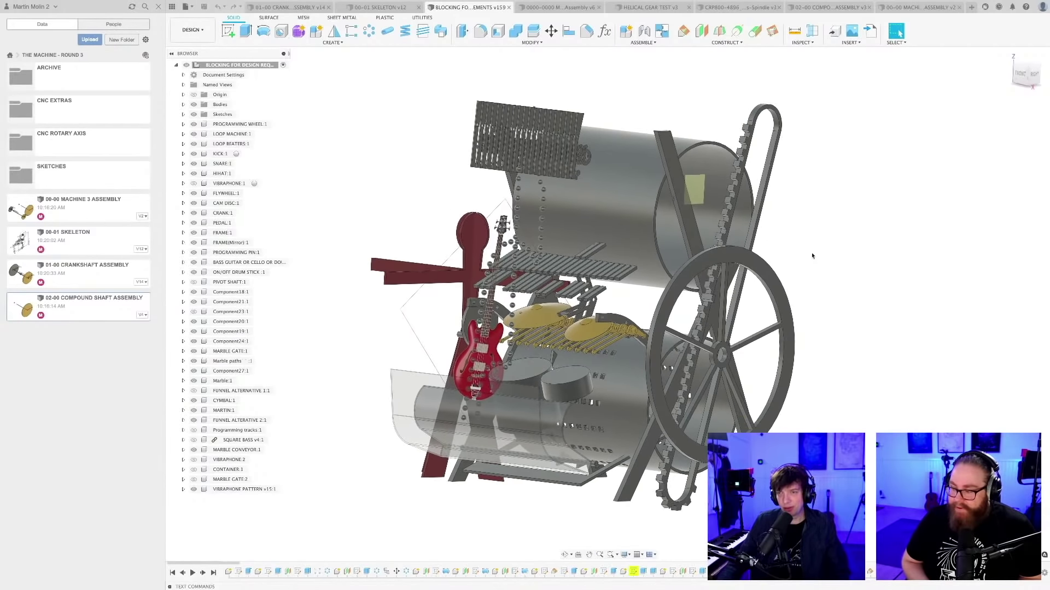
middle_drag(815, 254, 773, 253)
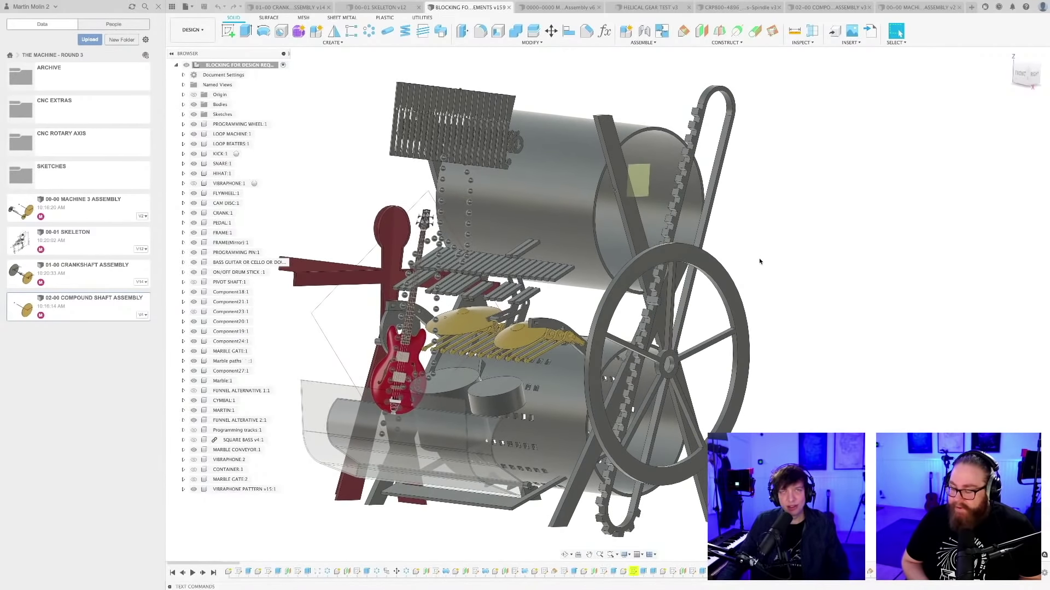
scroll(745, 254, down, 2)
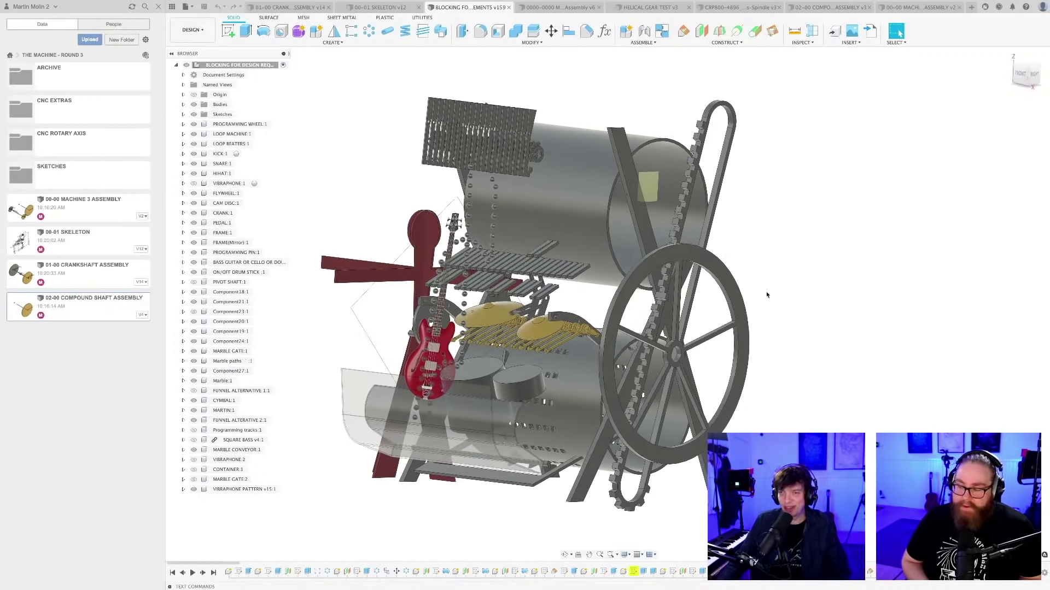
shift+middle_drag(768, 295, 764, 307)
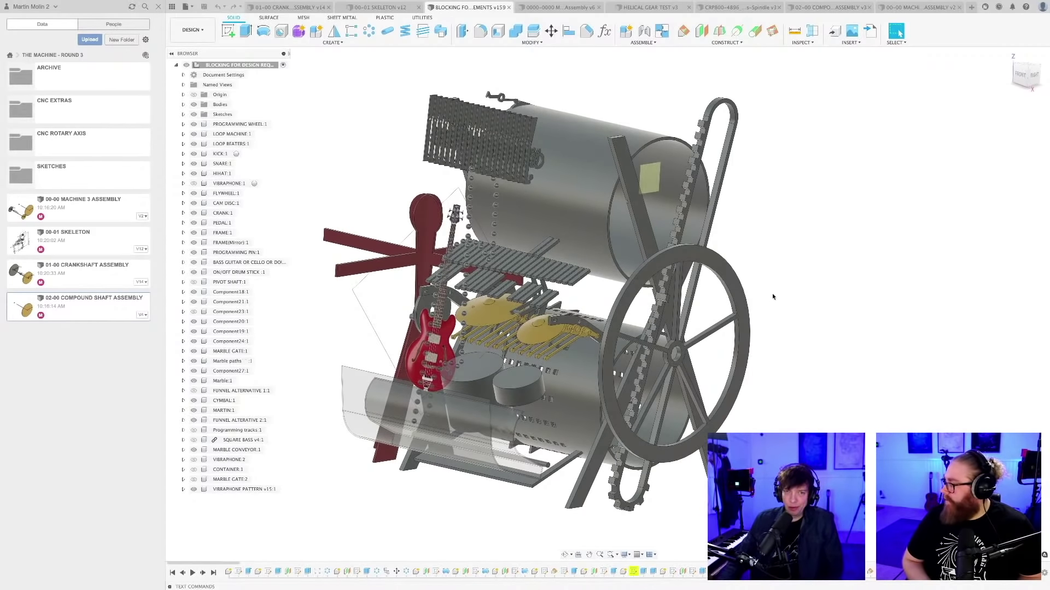
shift+middle_drag(770, 297, 758, 291)
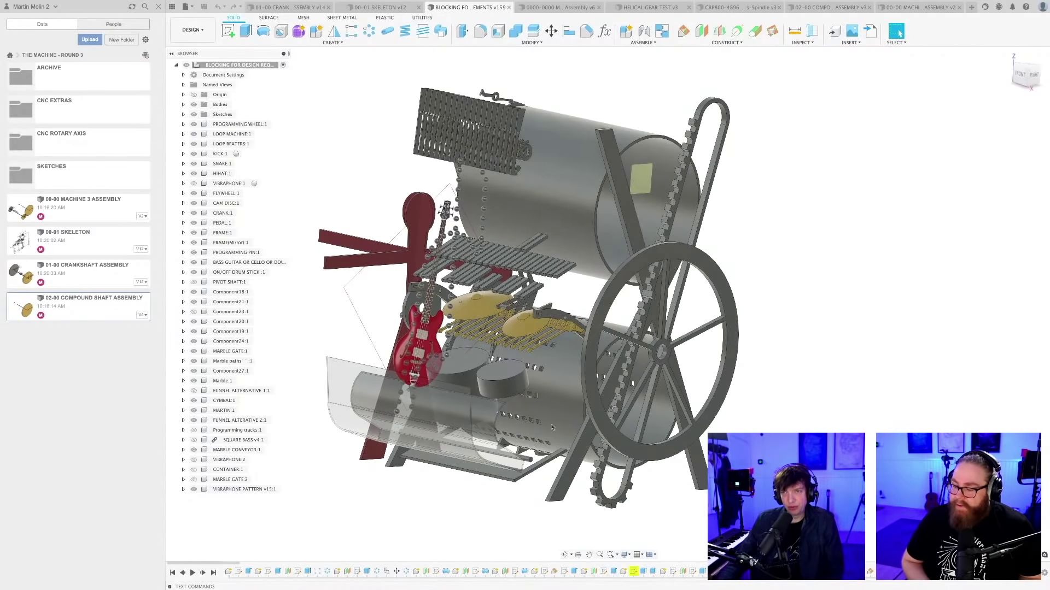
shift+middle_drag(545, 399, 519, 289)
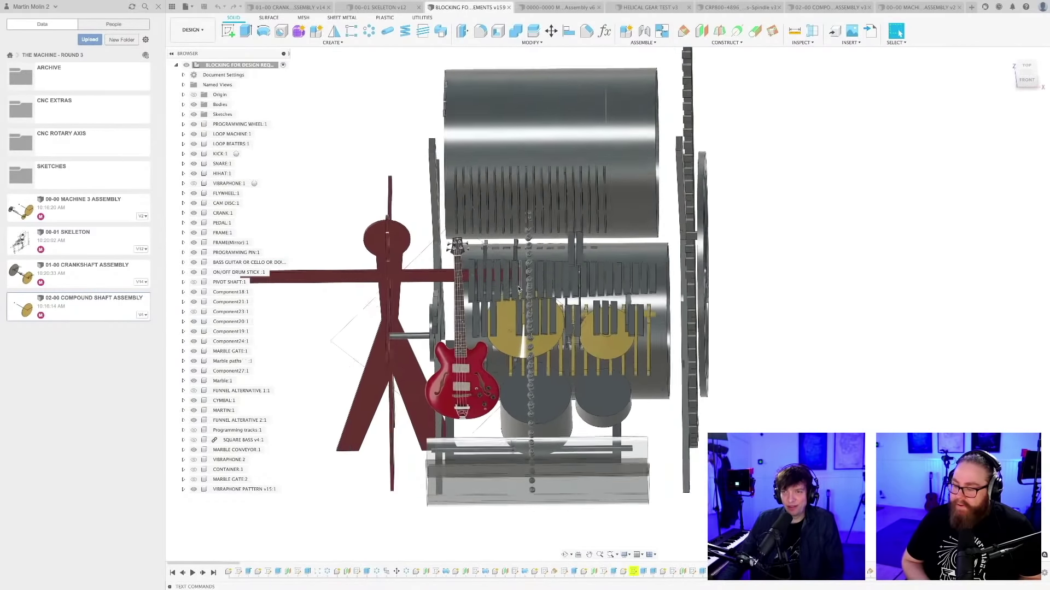
scroll(518, 289, up, 2)
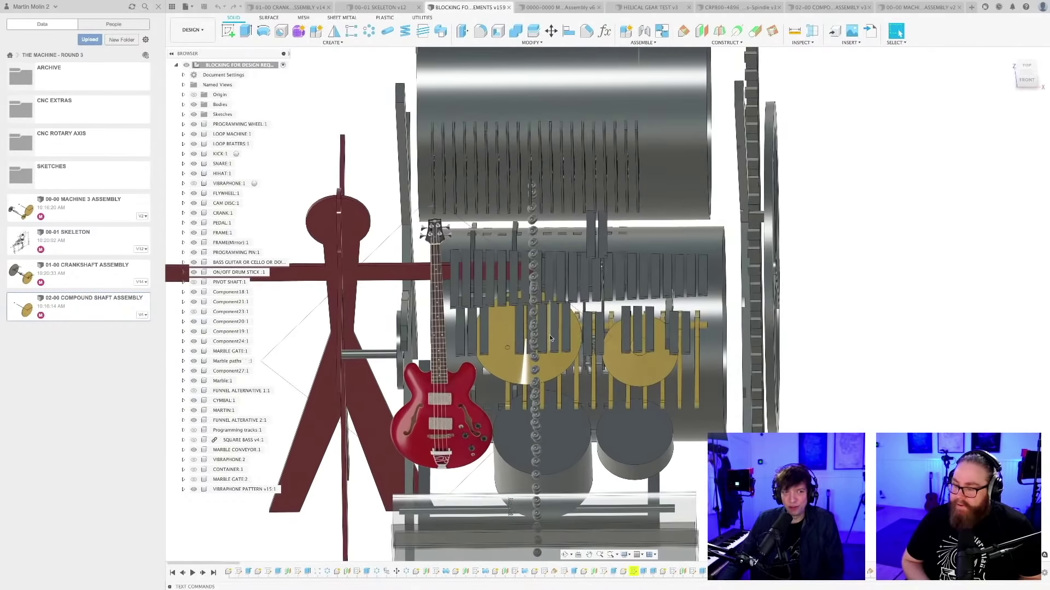
shift+middle_drag(456, 282, 538, 331)
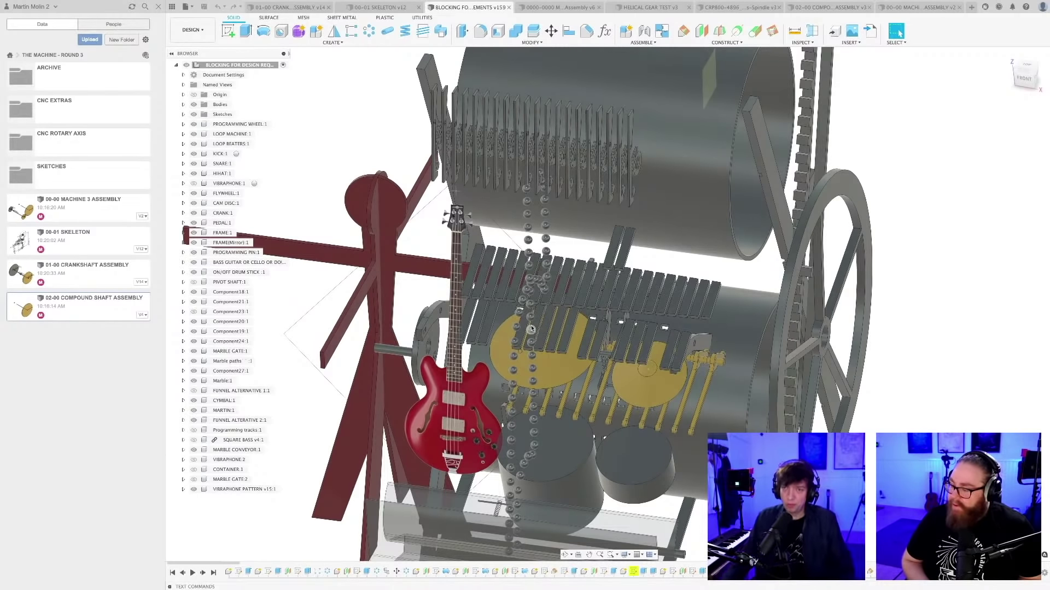
scroll(546, 271, down, 3)
shift+middle_drag(602, 316, 517, 316)
shift+middle_drag(727, 326, 687, 333)
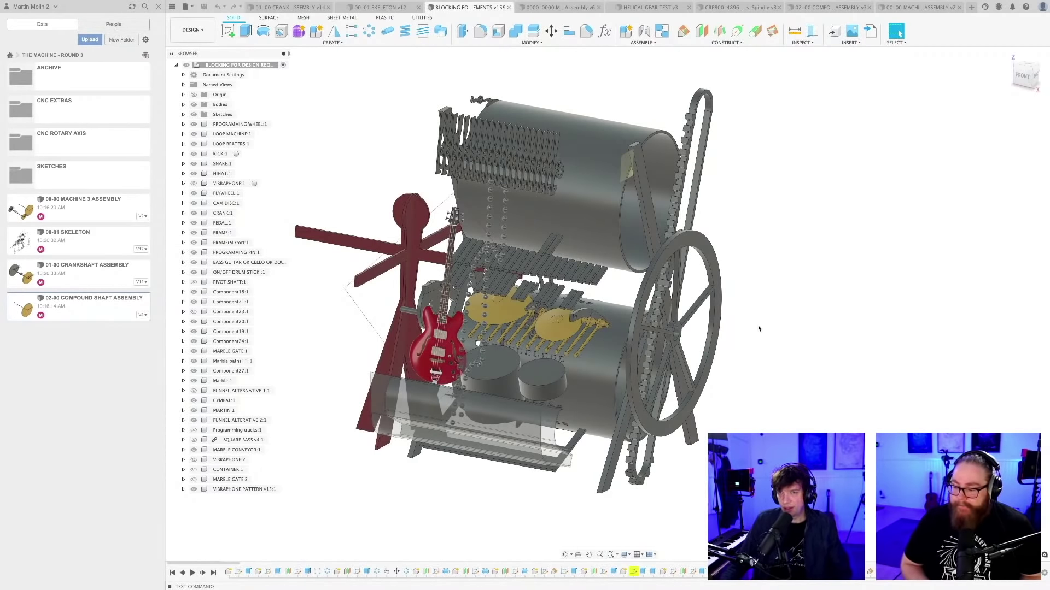
middle_drag(759, 328, 750, 333)
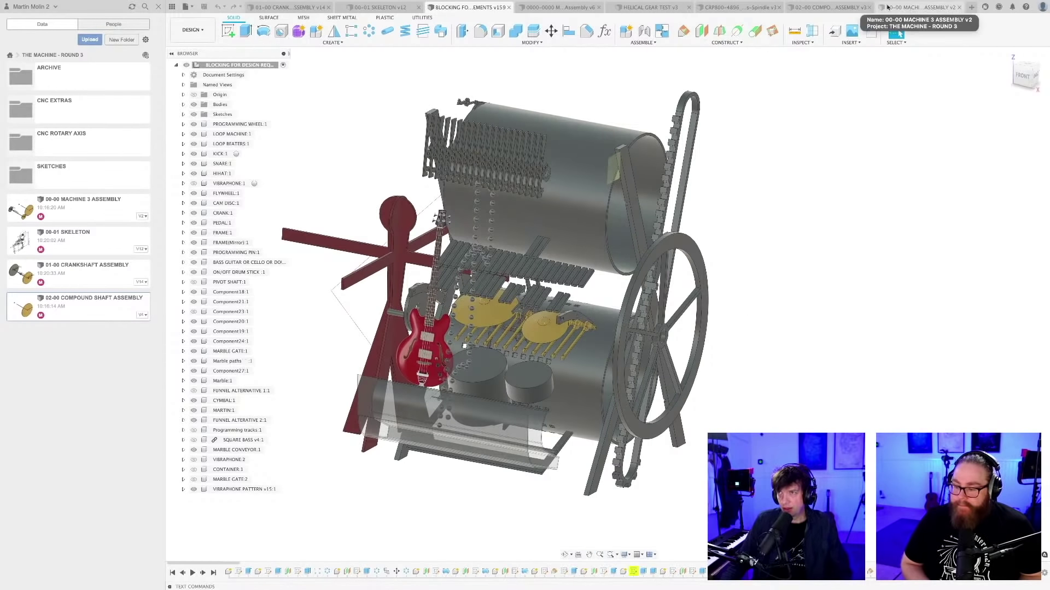
Switch to the 0000-0000 MMX Master Assembly and measure the distance from the crank disc's central bore to the underside of the frame's foot
click(297, 8)
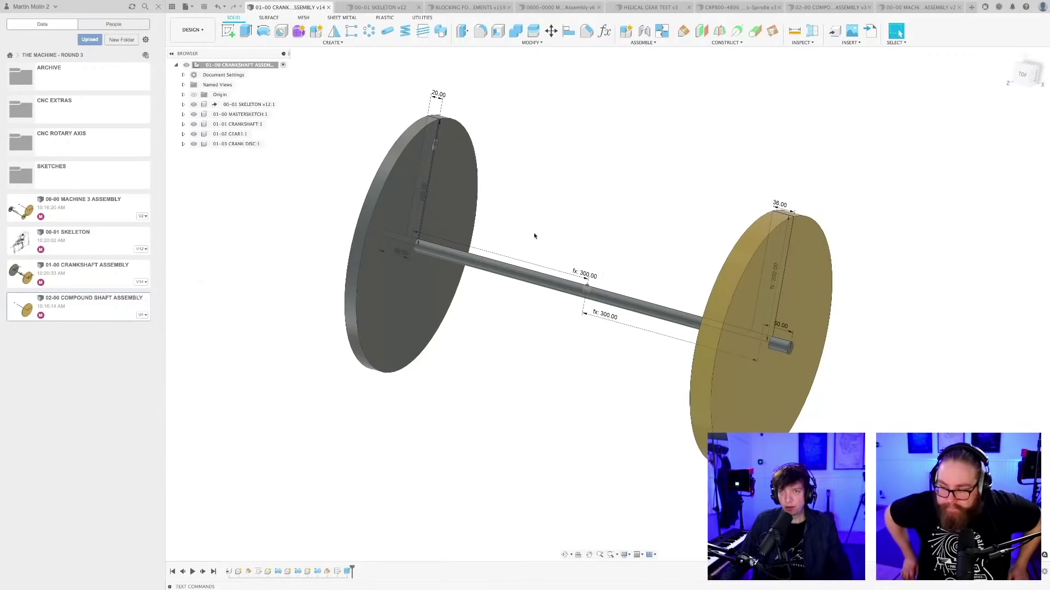
shift+middle_drag(534, 234, 534, 335)
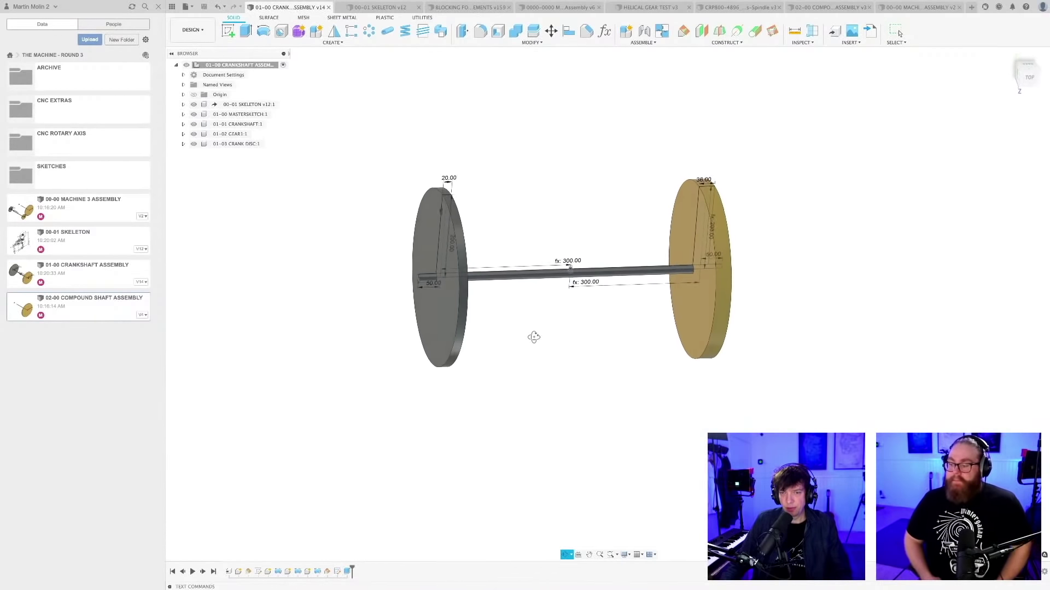
click(558, 7)
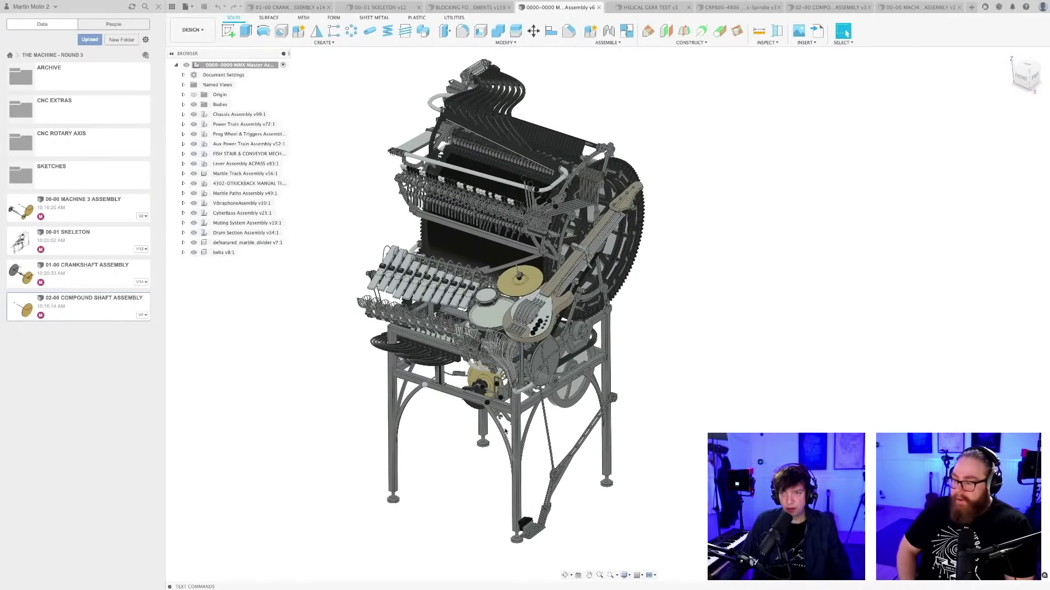
shift+middle_drag(544, 359, 572, 427)
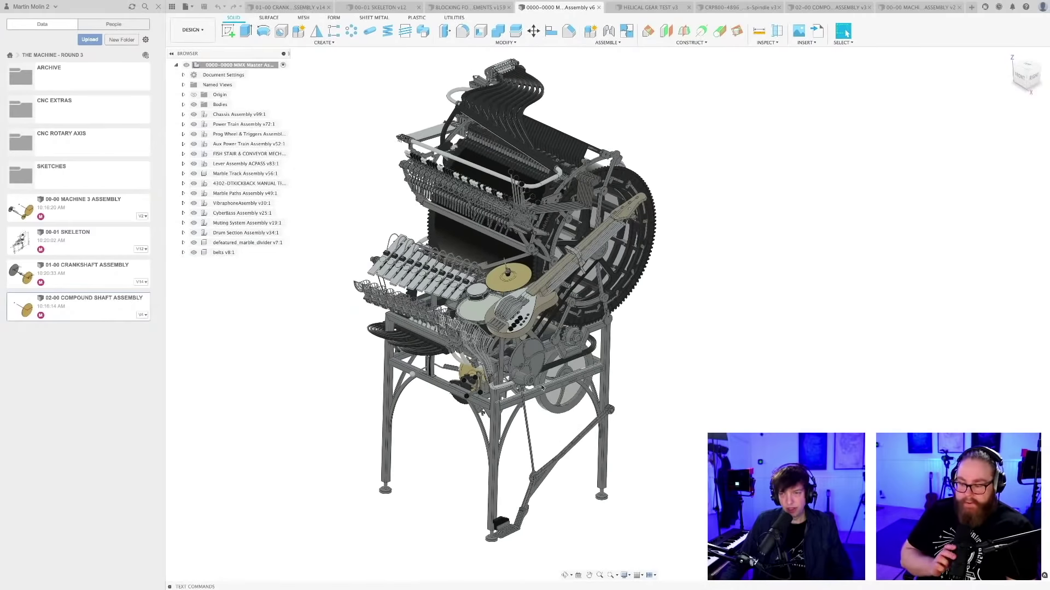
scroll(541, 391, up, 6)
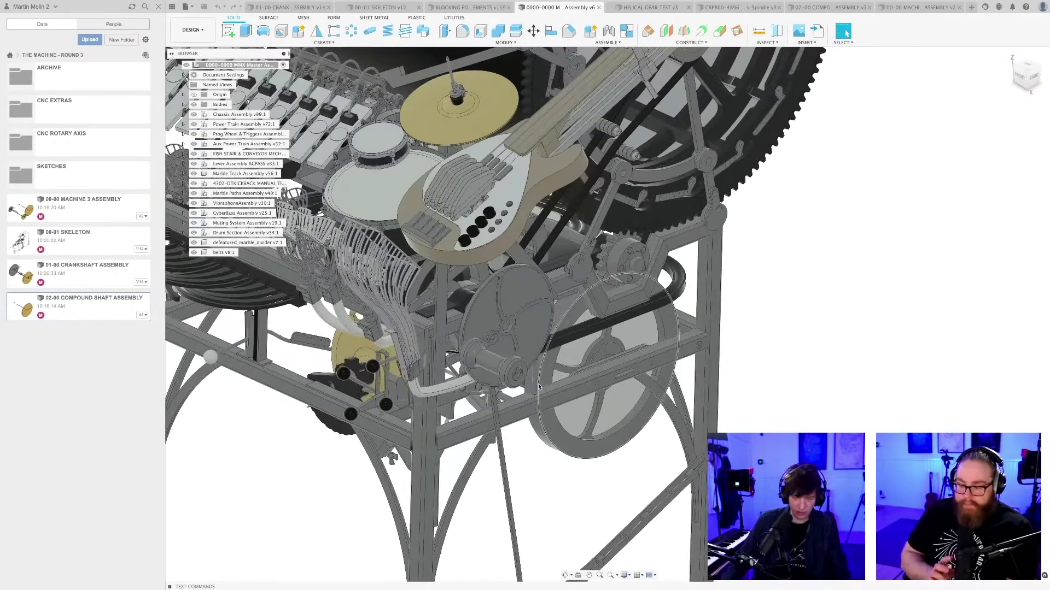
scroll(511, 323, up, 3)
key(i)
scroll(512, 320, up, 3)
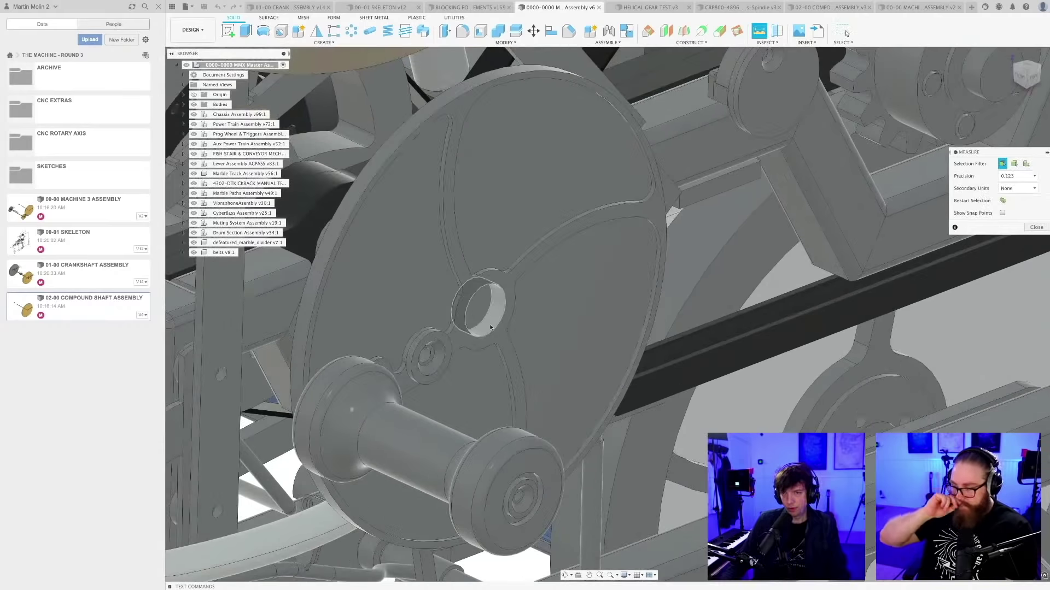
click(500, 310)
scroll(523, 314, down, 10)
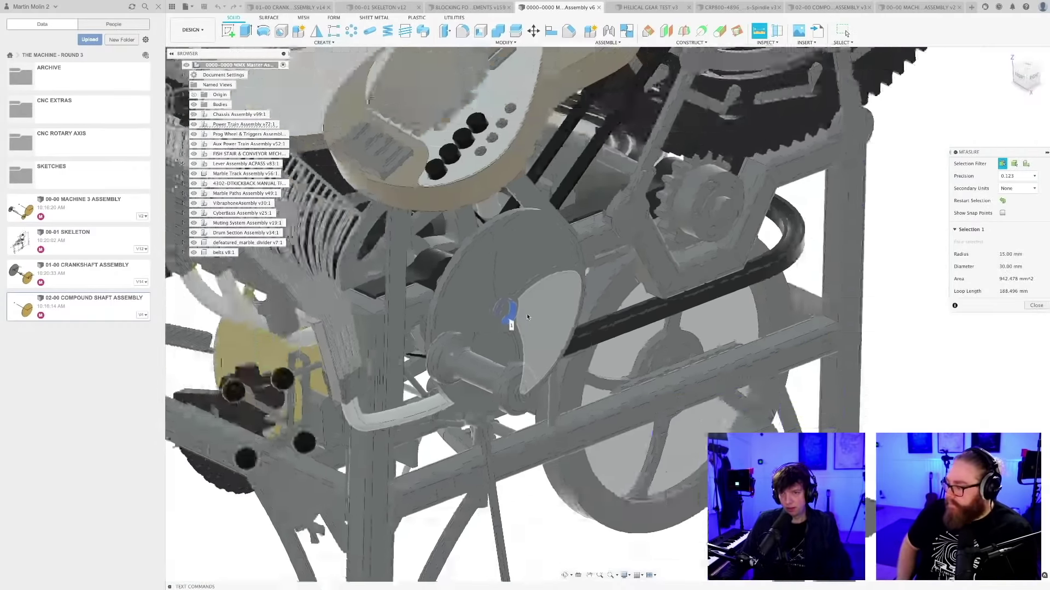
key(Escape)
scroll(497, 438, up, 10)
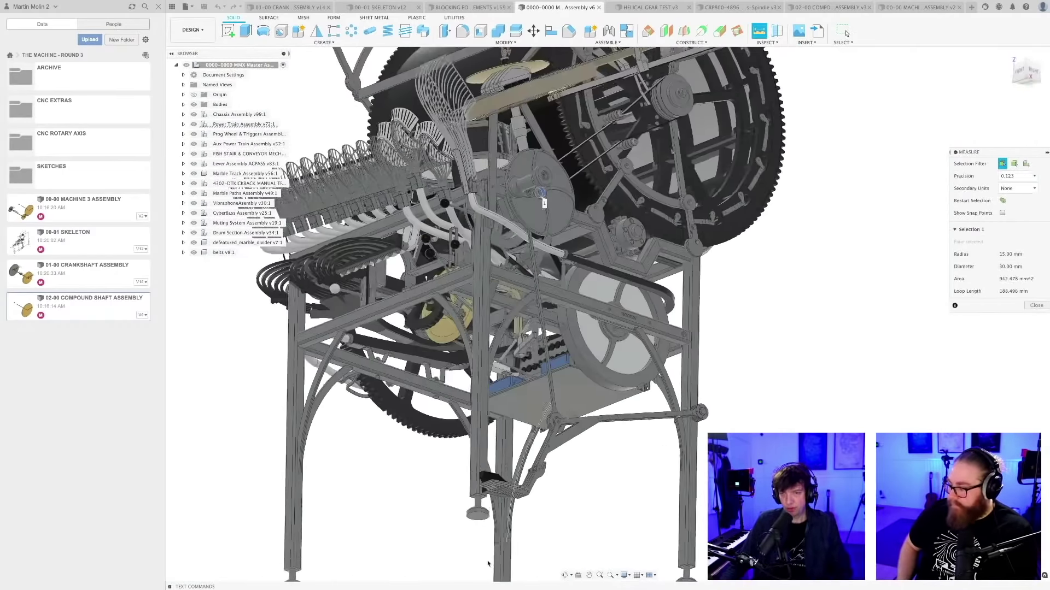
click(498, 440)
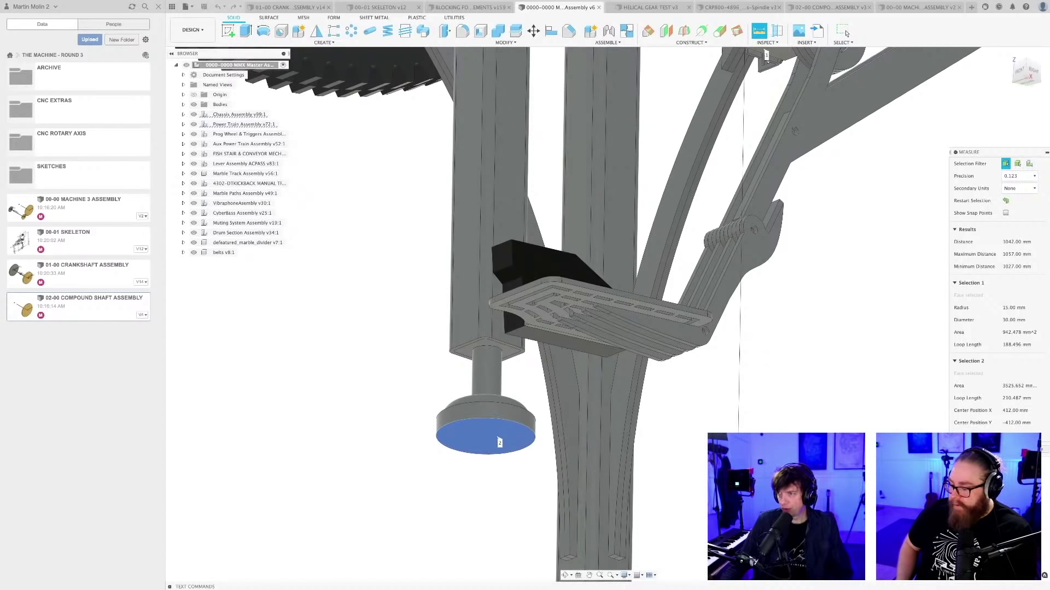
Inspect the measured span around the crank disc and across the whole MMX machine, and end the measurement
key(F6)
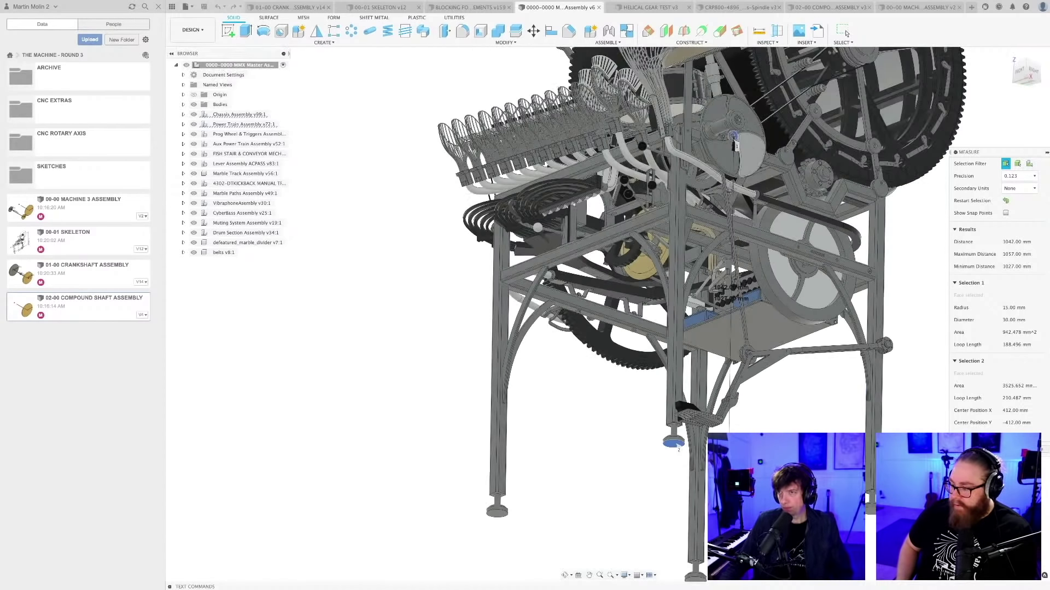
middle_drag(747, 164, 666, 268)
scroll(652, 243, up, 5)
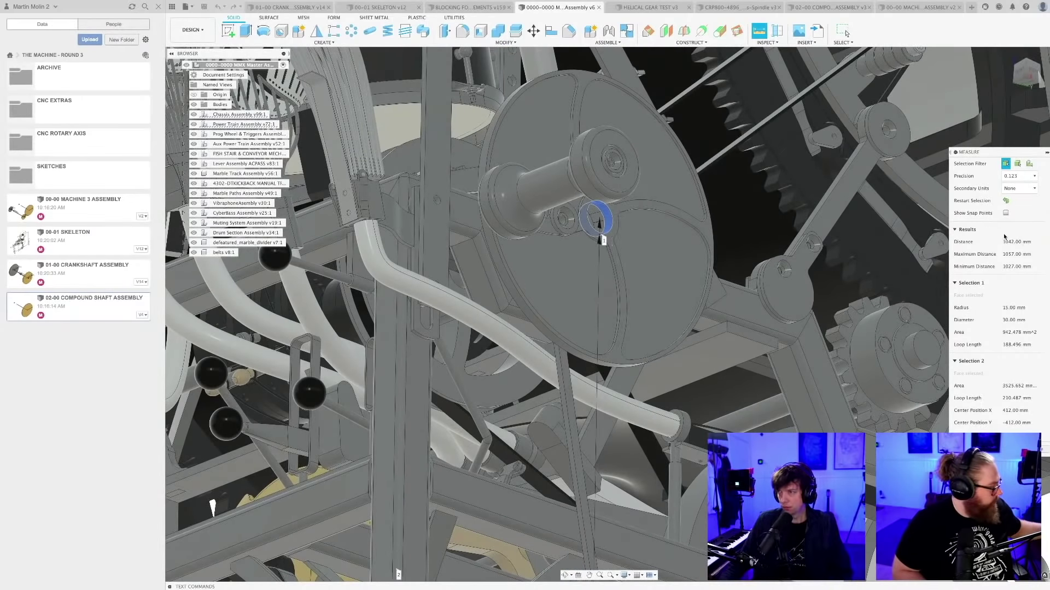
key(F6)
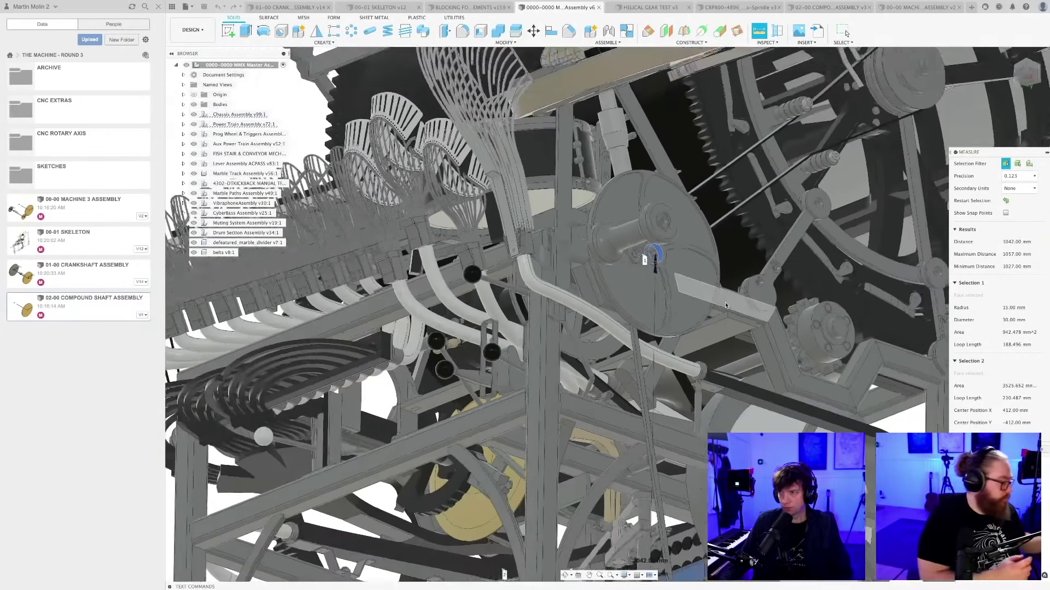
shift+middle_drag(701, 462, 655, 348)
key(F6)
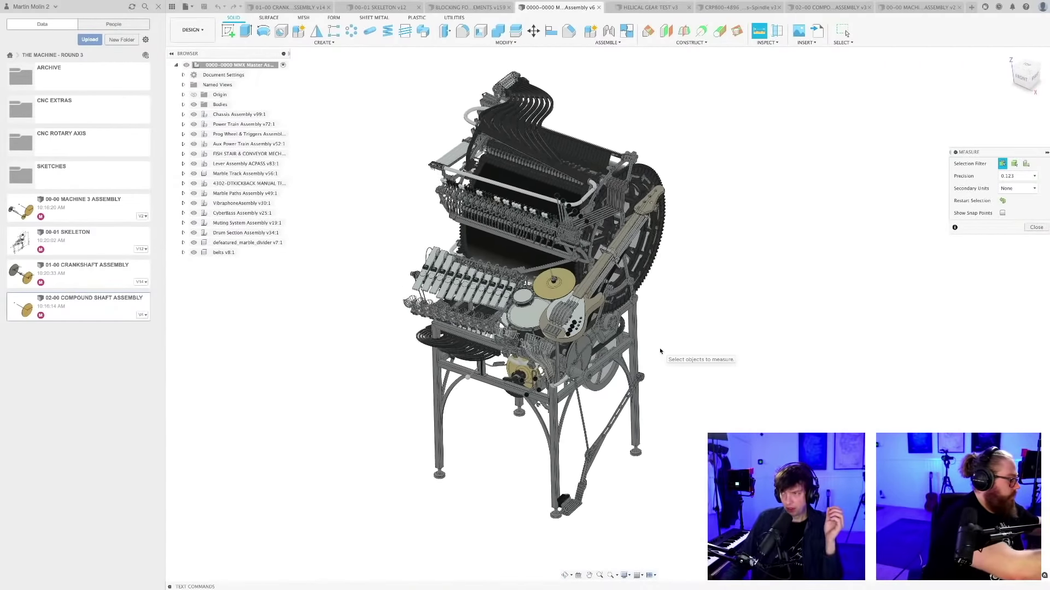
click(1035, 228)
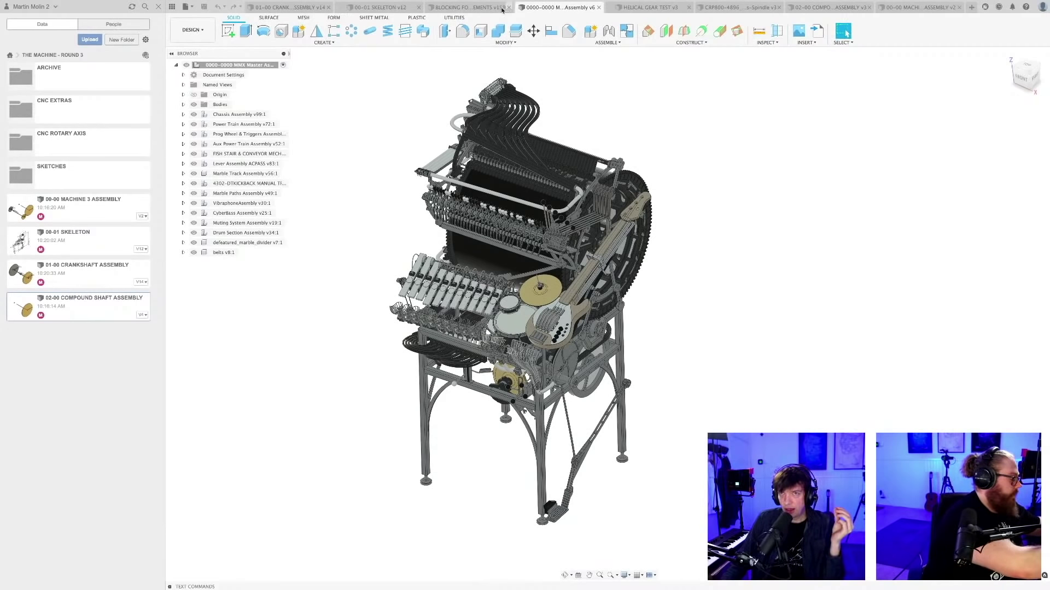
Return to the 00-01 SKELETON design and examine the layout of its shaft and gear circles and height dimensions
click(375, 10)
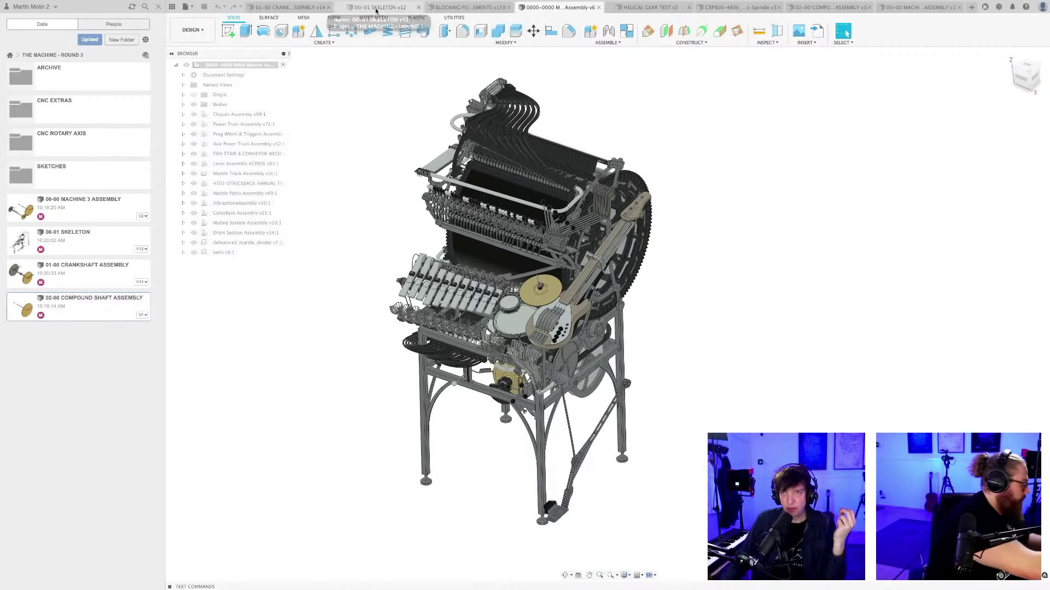
scroll(632, 218, up, 3)
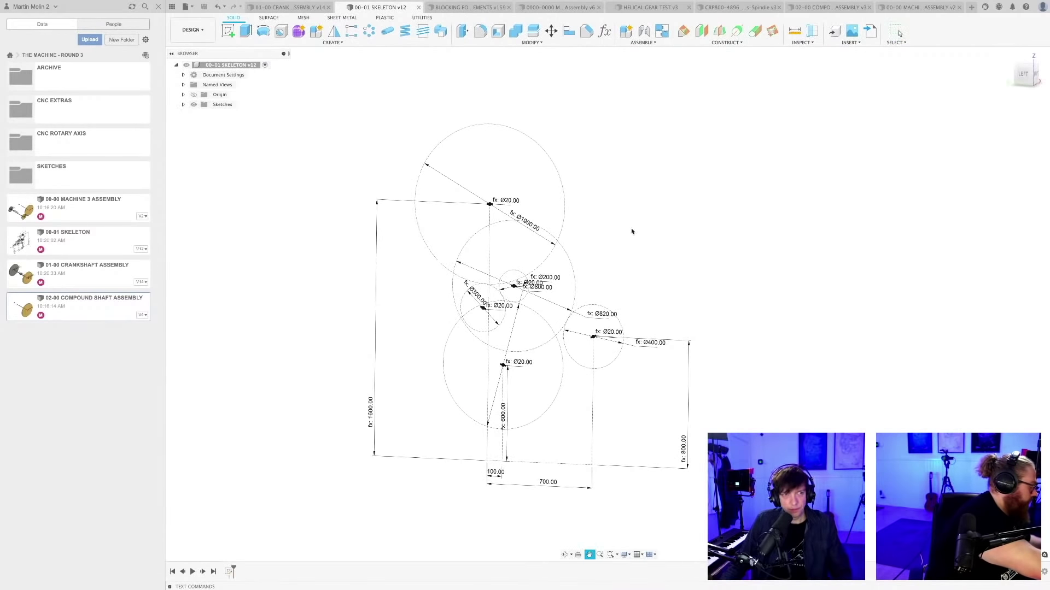
scroll(623, 213, down, 2)
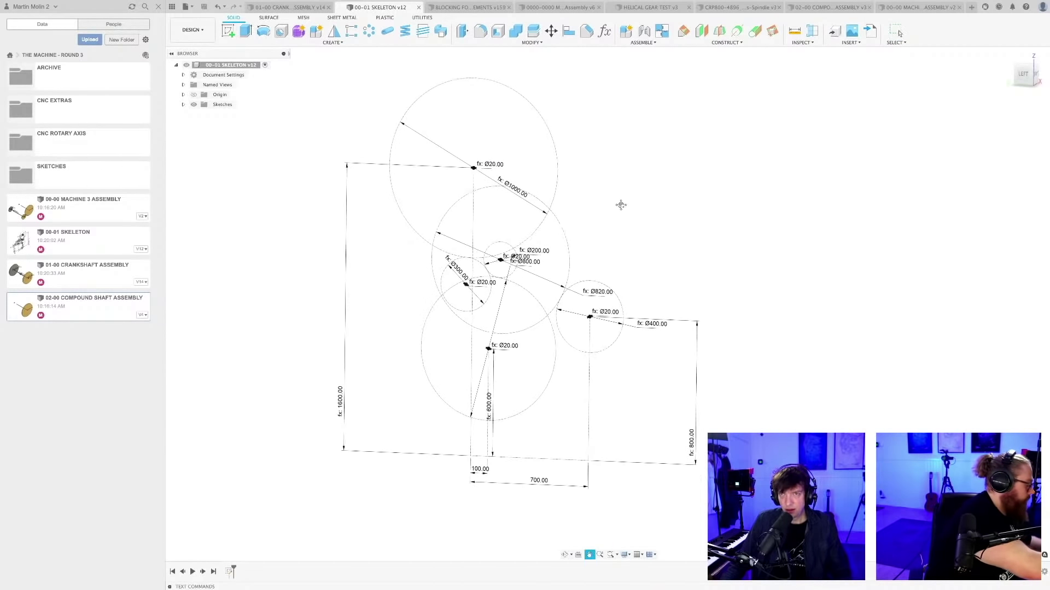
mouse_move(646, 272)
shift+middle_down()
mouse_move(632, 210)
mouse_move(640, 272)
mouse_move(631, 276)
shift+middle_up()
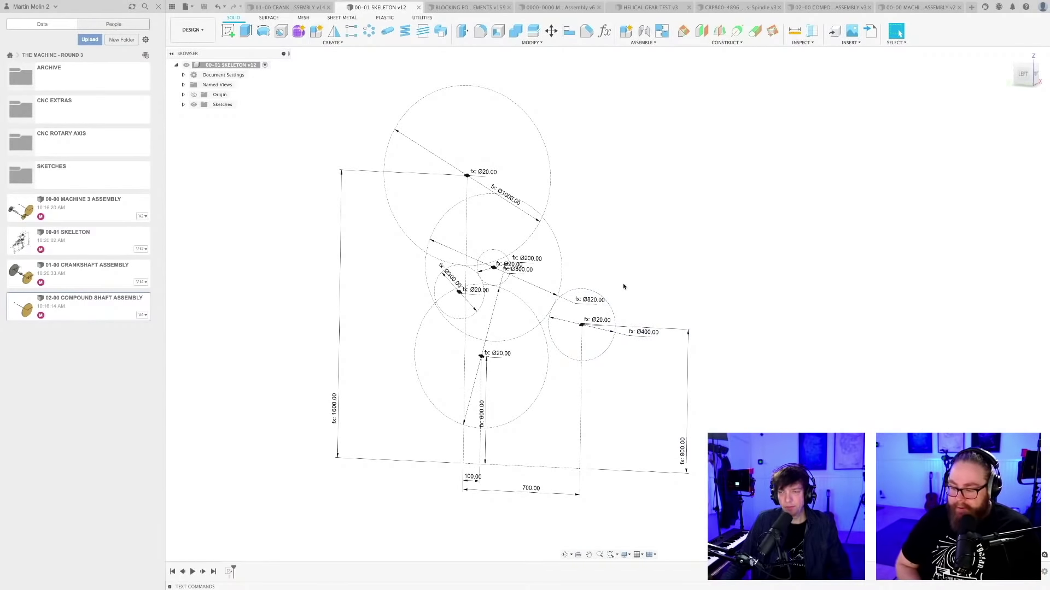
Switch to the 01-00 CRANKSHAFT ASSEMBLY and show its origin to compare the crankshaft's position with it
click(290, 7)
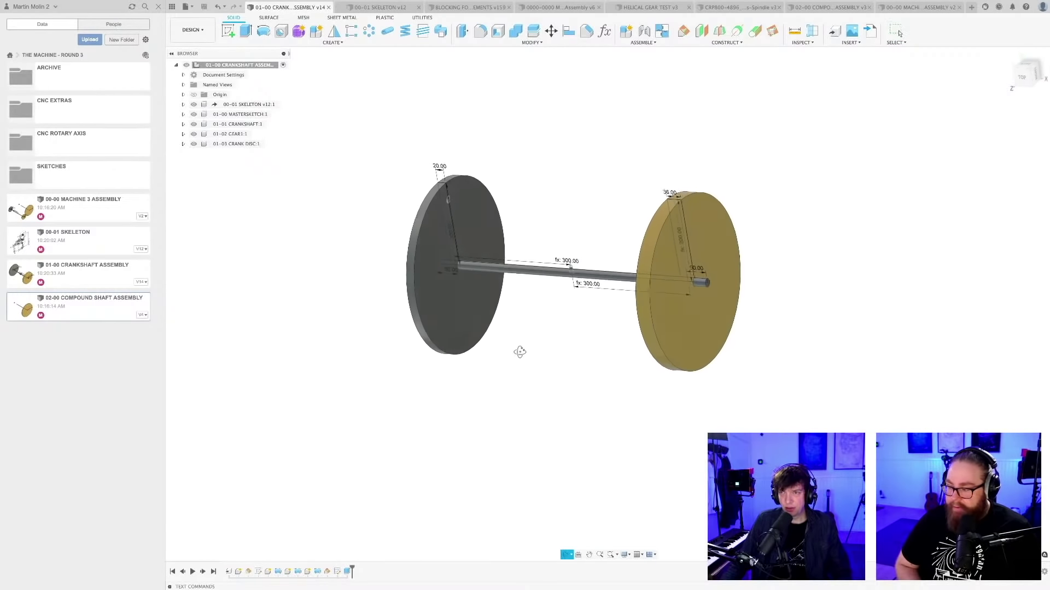
click(194, 94)
mouse_move(514, 284)
shift+middle_down()
mouse_move(544, 375)
mouse_move(518, 356)
mouse_move(544, 270)
mouse_move(494, 279)
mouse_move(547, 293)
mouse_move(525, 274)
mouse_move(533, 271)
mouse_move(508, 265)
mouse_move(504, 279)
mouse_move(543, 272)
mouse_move(521, 261)
mouse_move(525, 284)
mouse_move(551, 148)
mouse_move(429, 143)
mouse_move(422, 162)
mouse_move(469, 265)
mouse_move(510, 287)
mouse_move(399, 305)
mouse_move(359, 326)
mouse_move(401, 343)
mouse_move(417, 328)
mouse_move(518, 300)
mouse_move(525, 277)
mouse_move(518, 287)
mouse_move(528, 289)
shift+middle_up()
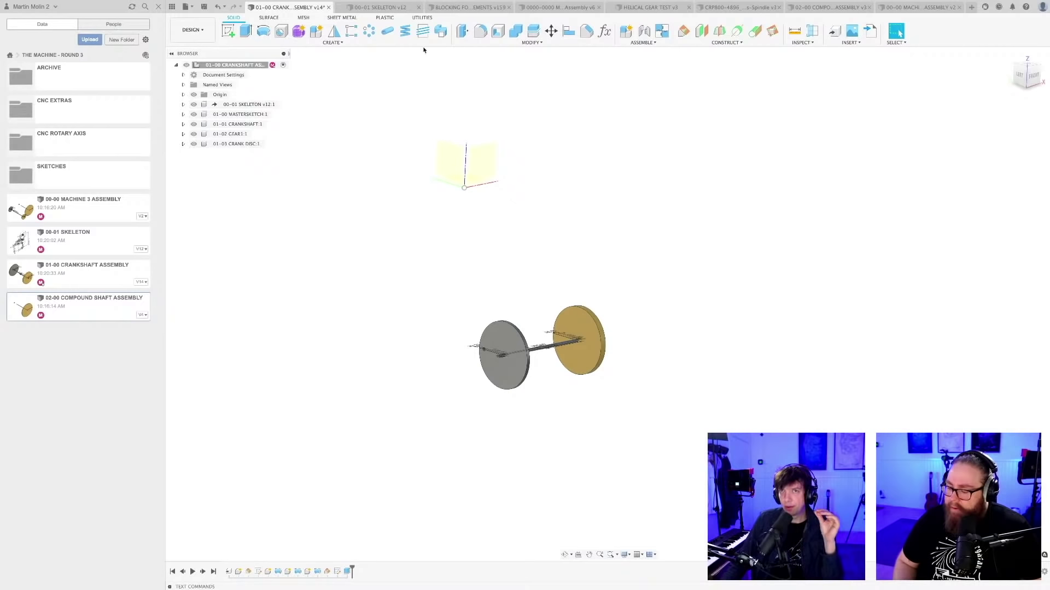
In the 00-01 SKELETON design, set the user parameter CRANKDIST2FLOOR to 1040 mm
click(380, 8)
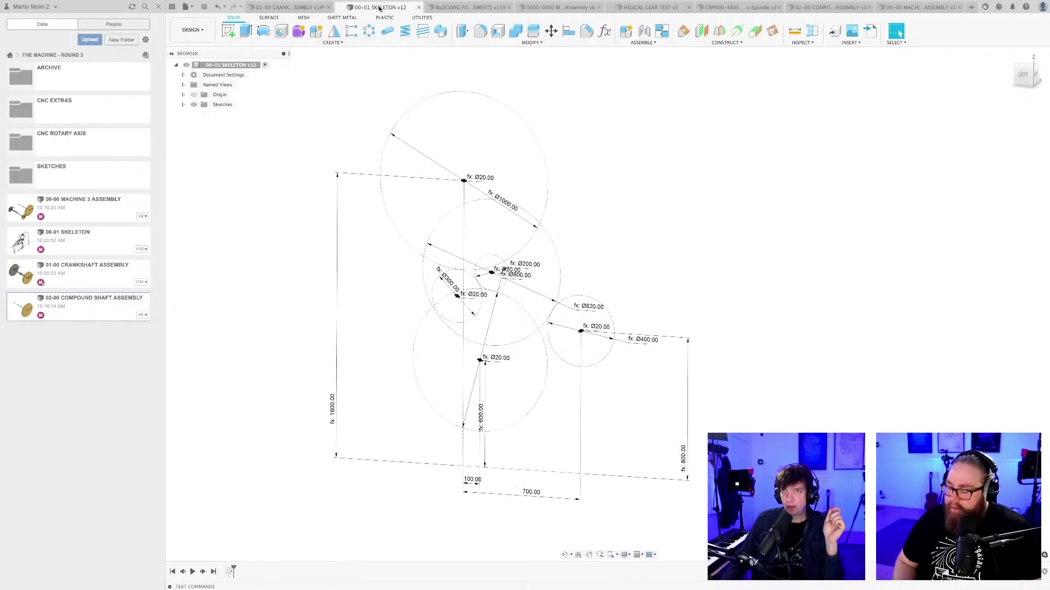
click(604, 31)
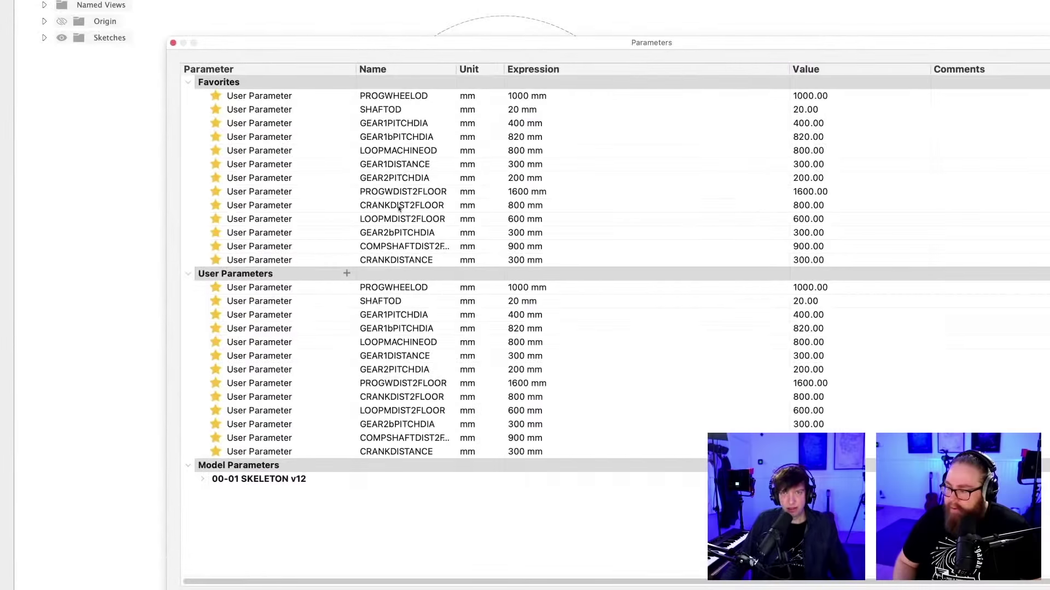
double_click(399, 206)
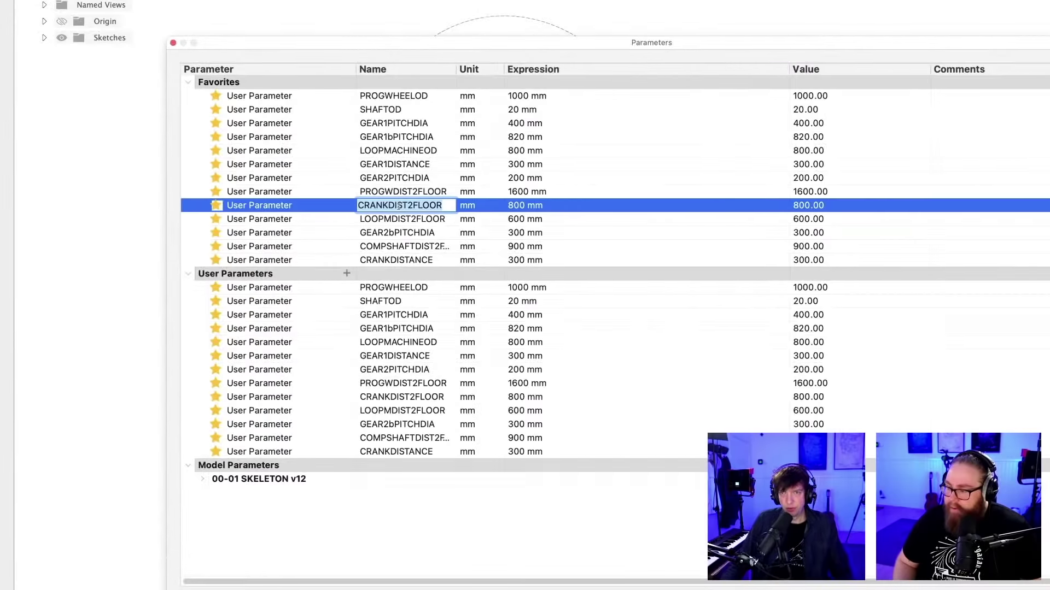
double_click(531, 206)
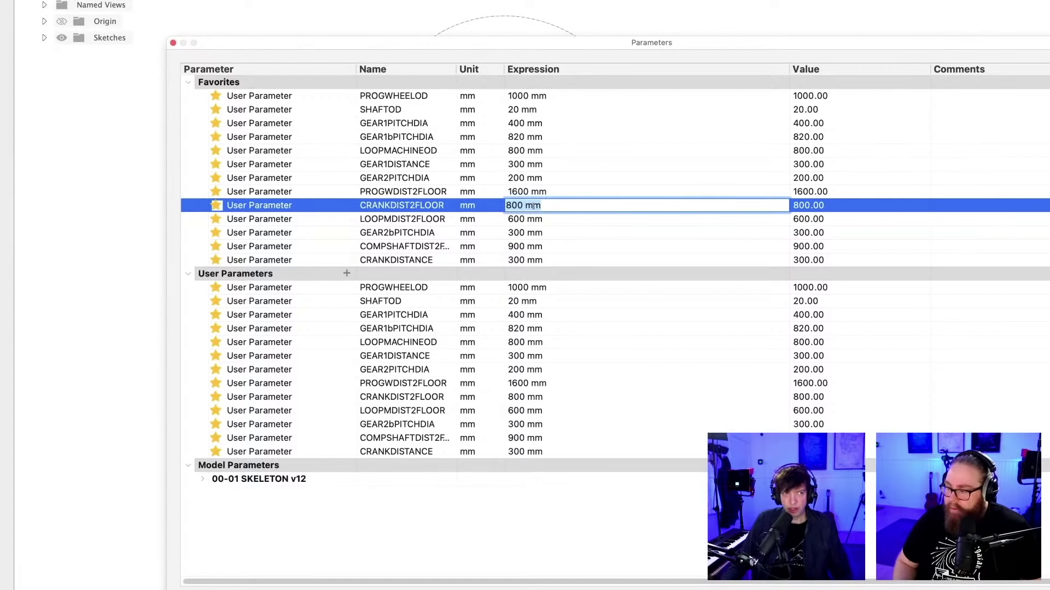
text(1040)
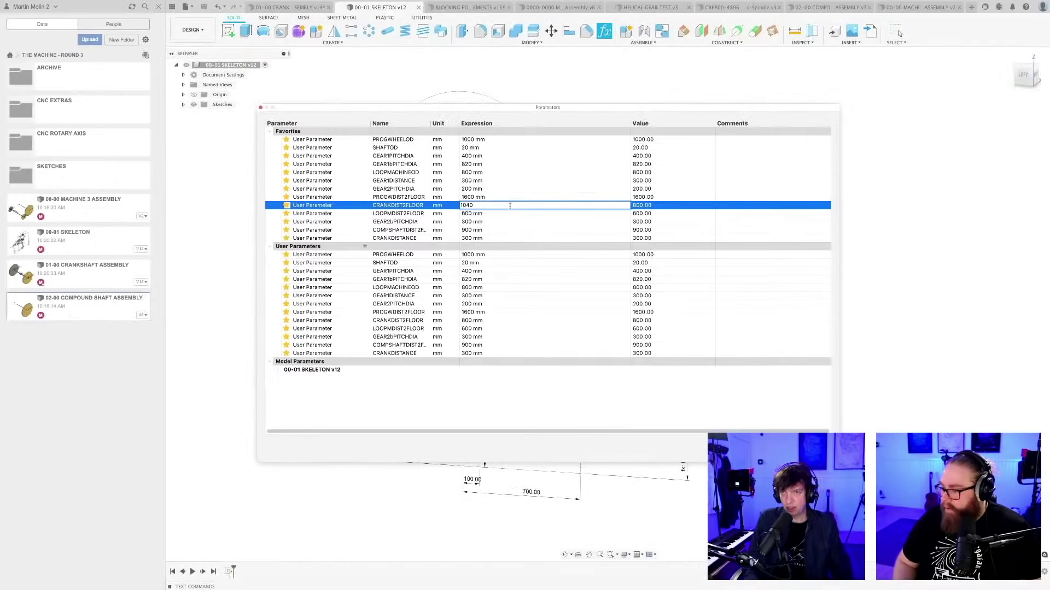
key(Return)
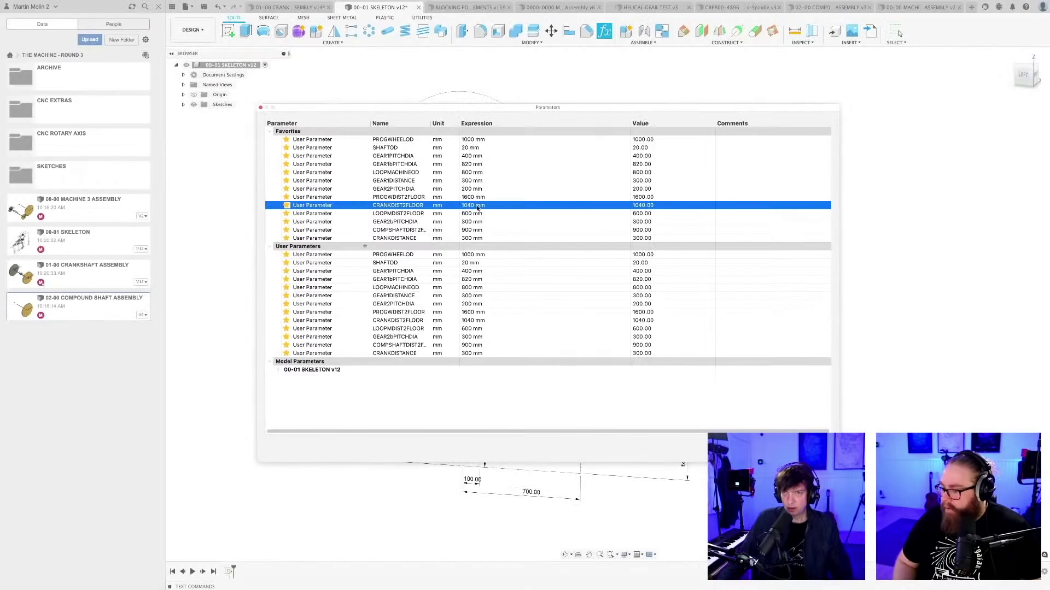
click(815, 450)
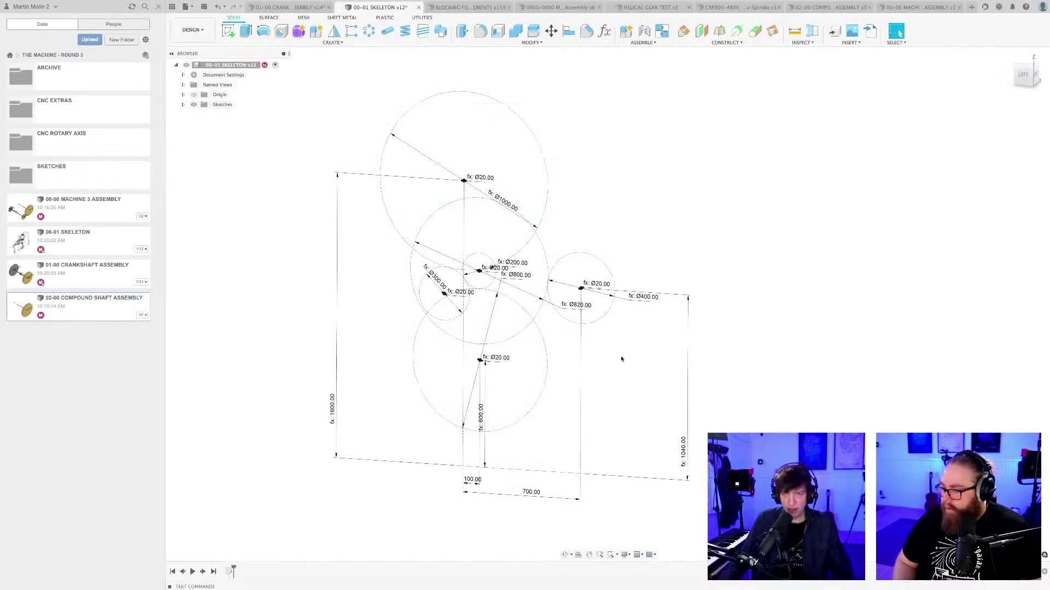
Save the skeleton design and update the 01-00 CRANKSHAFT ASSEMBLY to the latest skeleton version
key(ctrl+s)
key(Return)
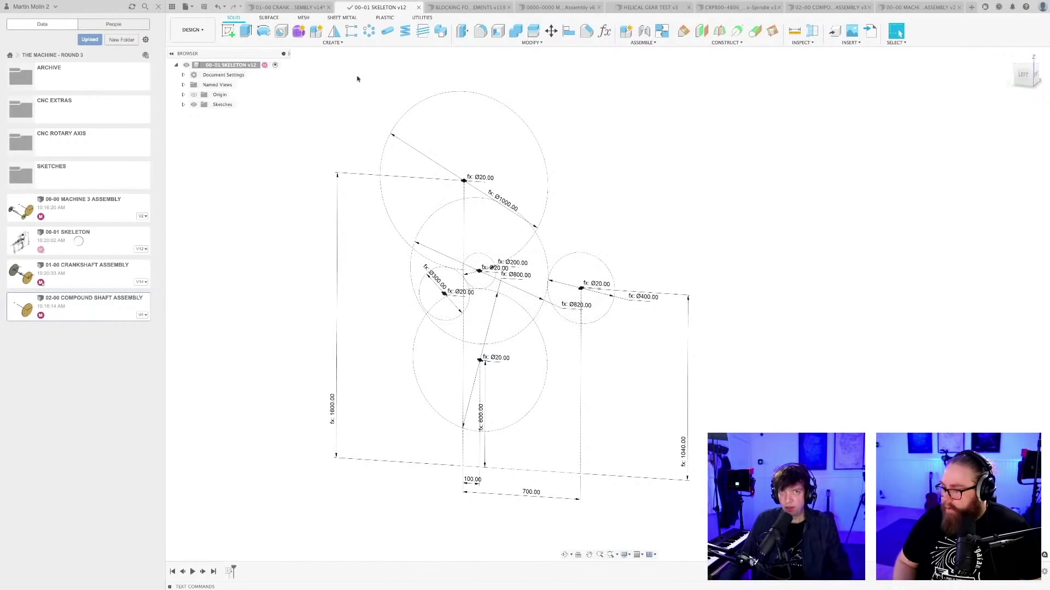
click(291, 7)
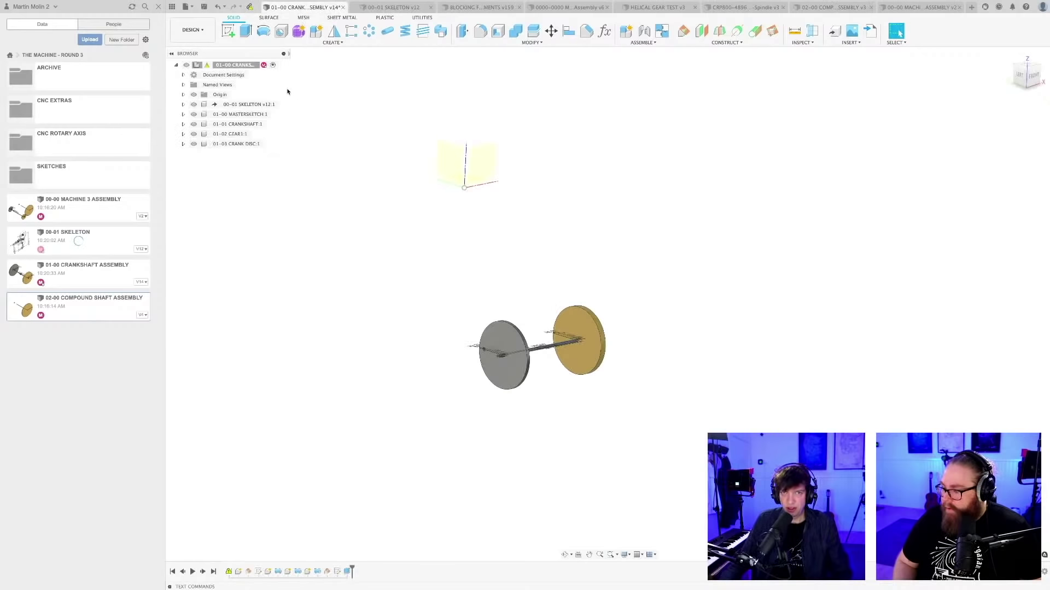
click(250, 8)
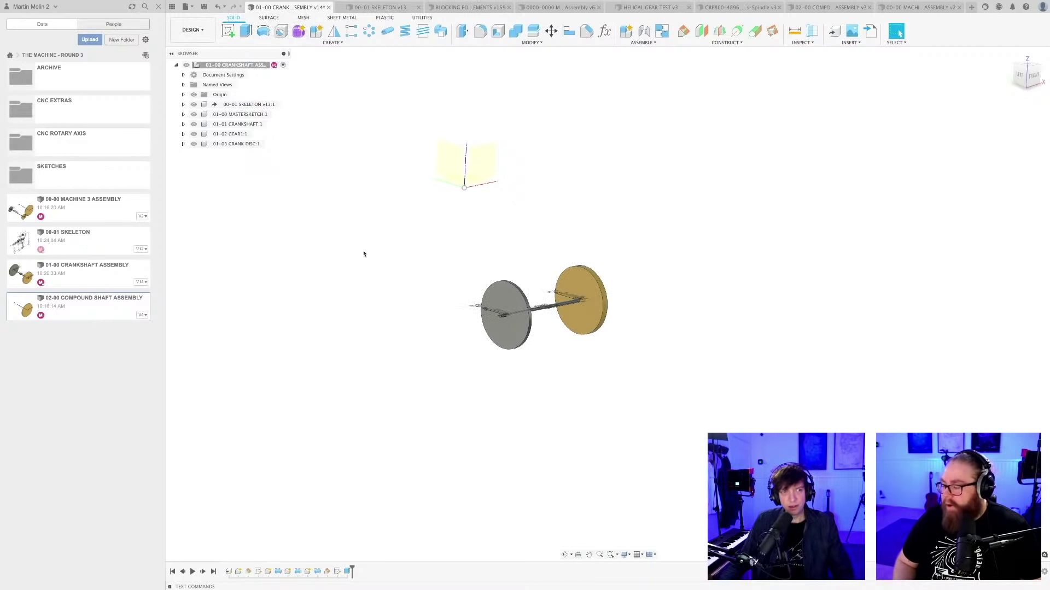
Inspect the crankshaft's height relative to the origin and save the 01-00 CRANKSHAFT ASSEMBLY
mouse_move(532, 410)
shift+middle_down()
mouse_move(548, 412)
mouse_move(525, 417)
mouse_move(476, 368)
shift+middle_up()
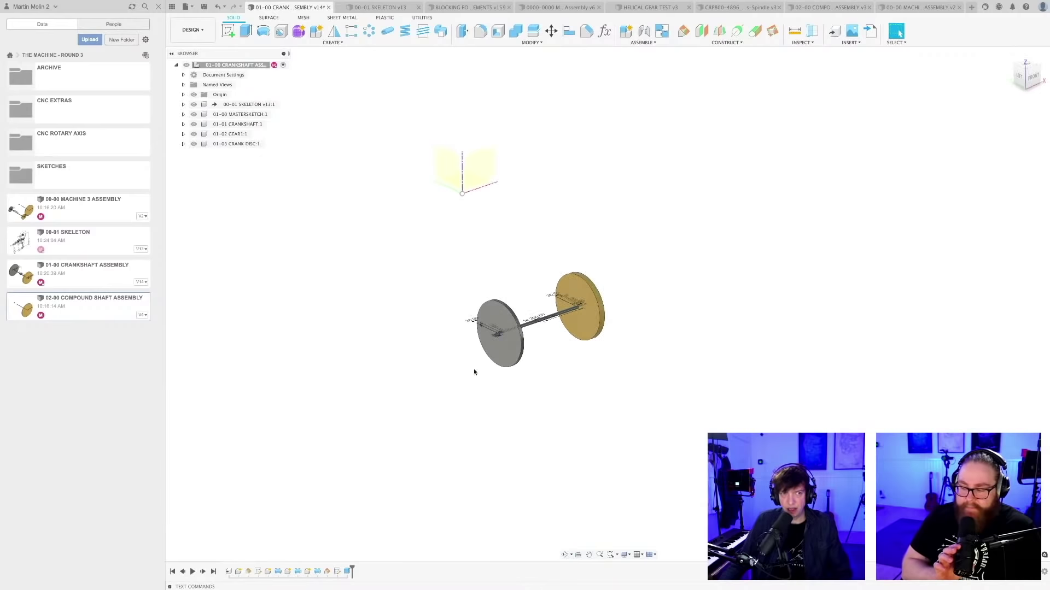
scroll(524, 374, up, 3)
scroll(556, 330, down, 3)
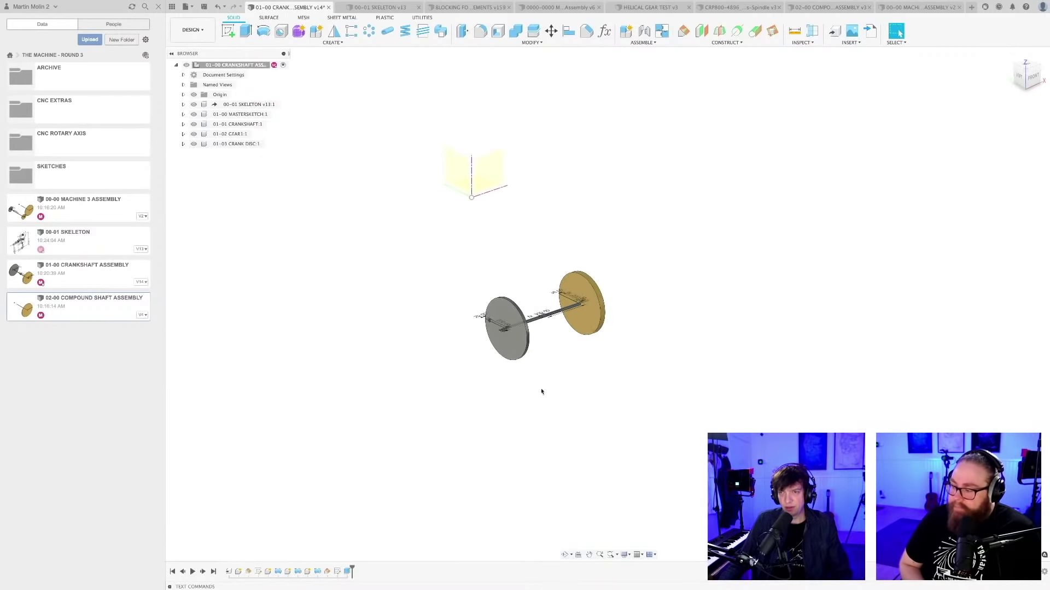
mouse_move(541, 377)
shift+middle_down()
mouse_move(486, 343)
mouse_move(539, 368)
mouse_move(556, 345)
mouse_move(555, 370)
shift+middle_up()
key(ctrl+s)
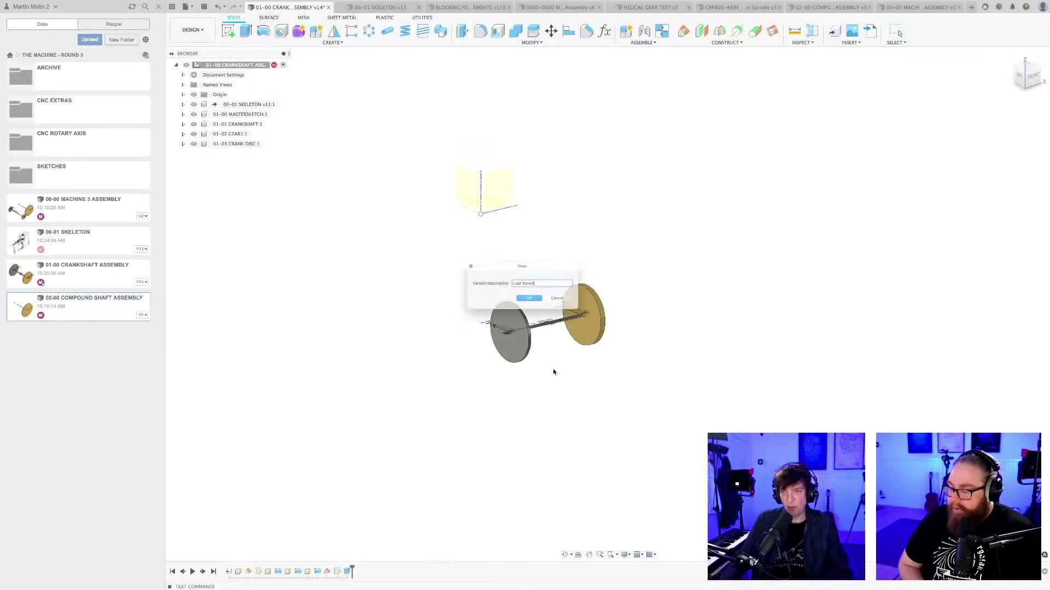
key(Return)
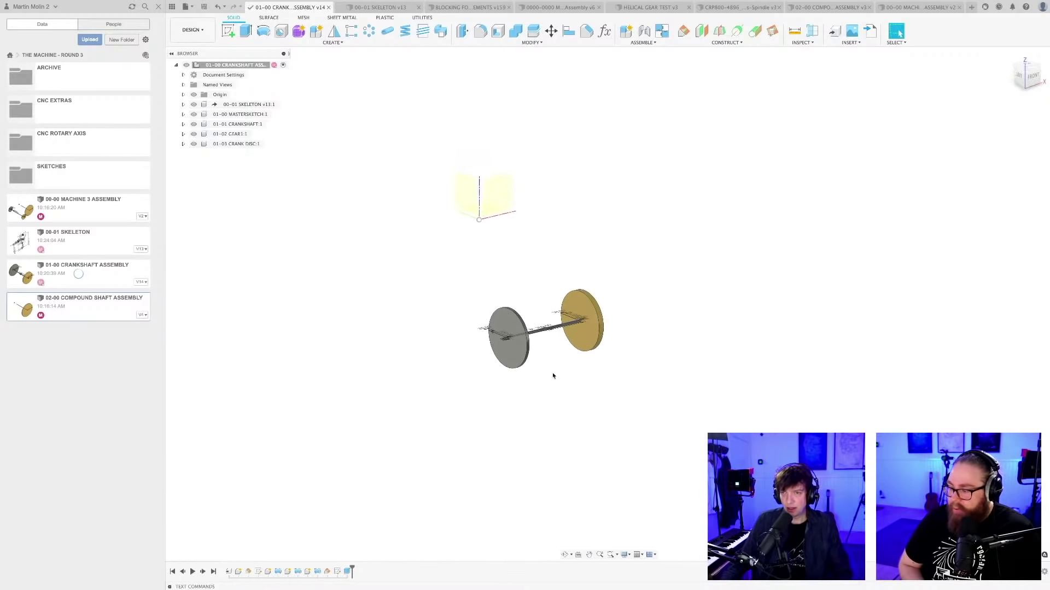
shift+middle_drag(553, 376, 559, 383)
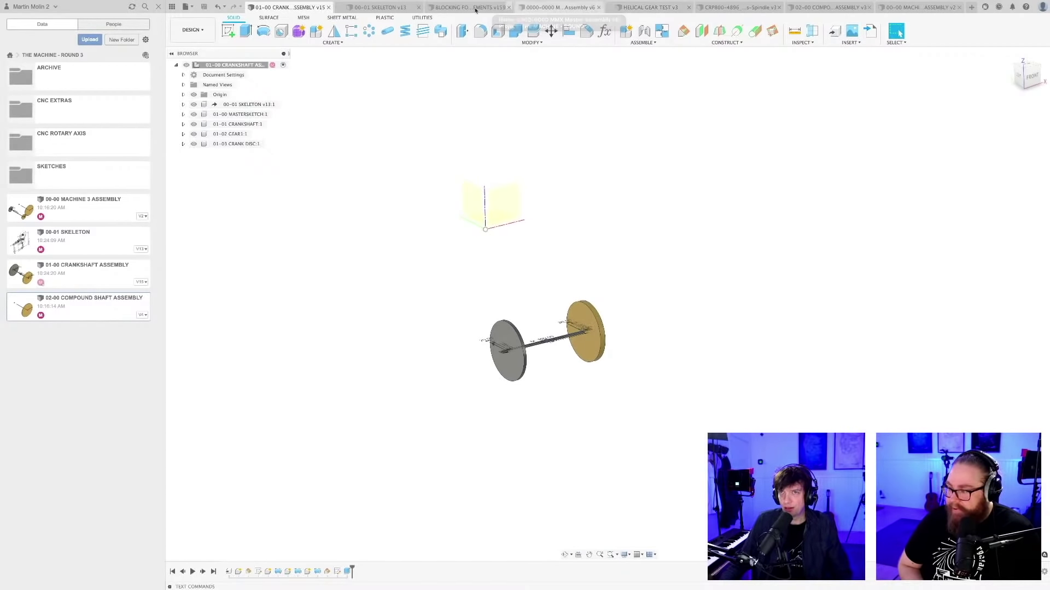
Switch to the 00-00 MACHINE 3 ASSEMBLY and look over the crankshaft and compound shaft arrangement
click(922, 5)
click(957, 136)
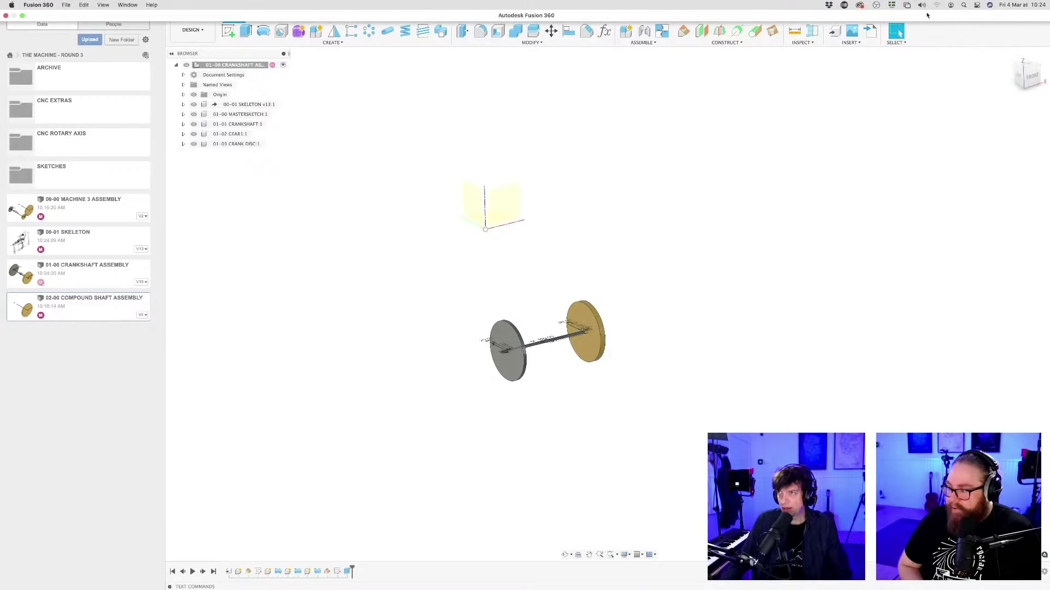
click(921, 8)
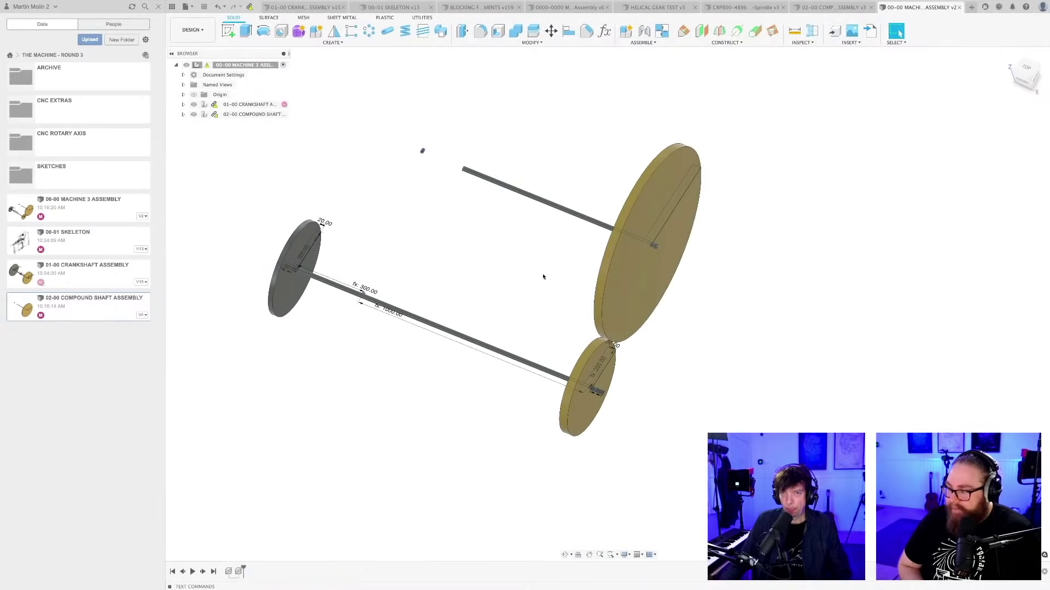
In the 0000-0000 MMX Master Assembly, measure from the programming wheel's cylindrical face to the underside of the frame's foot
click(560, 7)
shift+middle_drag(697, 363, 631, 338)
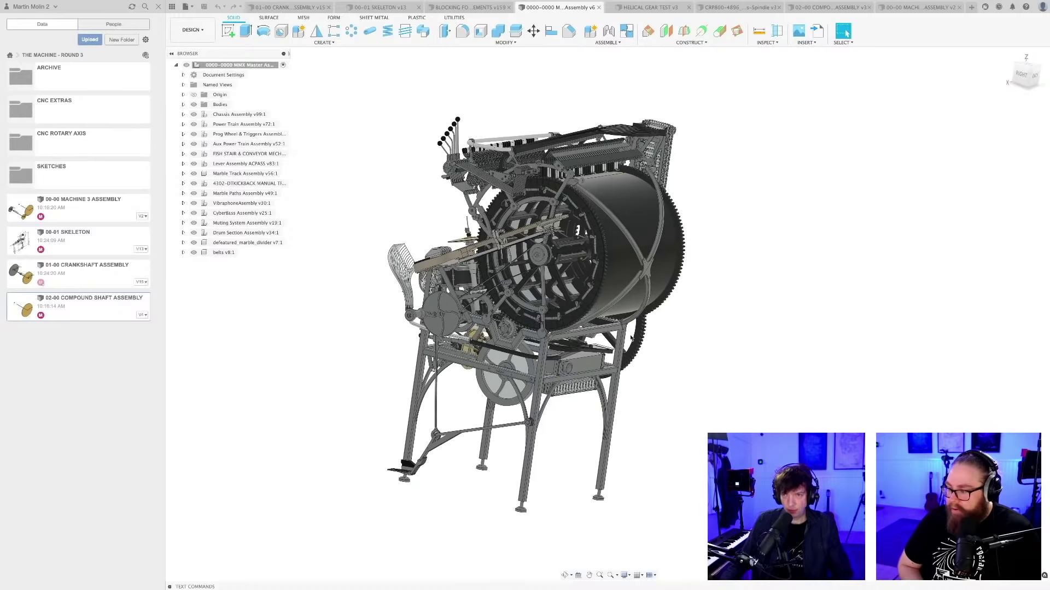
key(i)
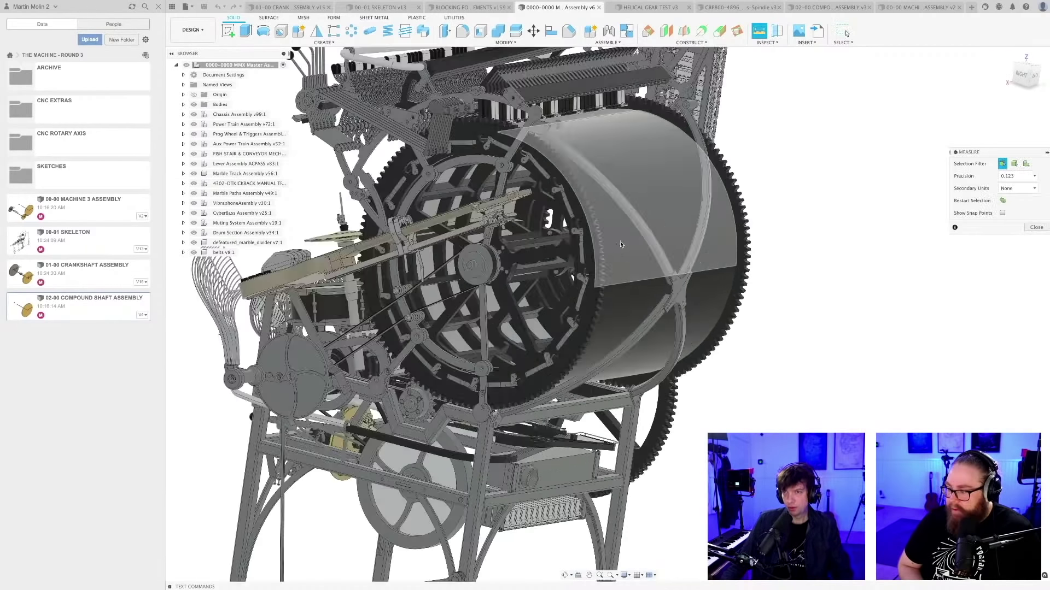
scroll(620, 241, up, 3)
click(622, 242)
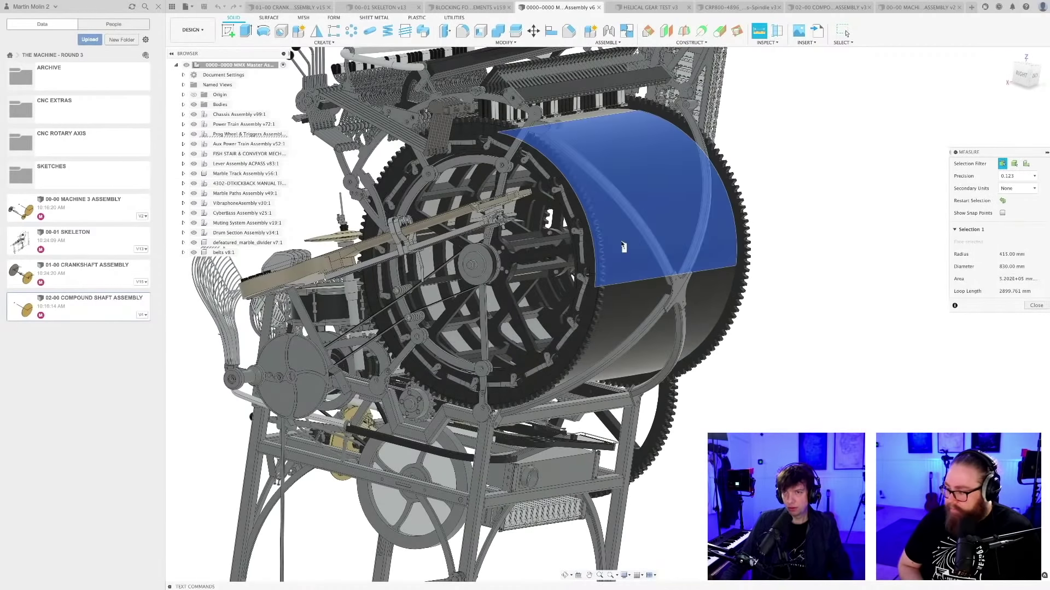
scroll(634, 405, down, 5)
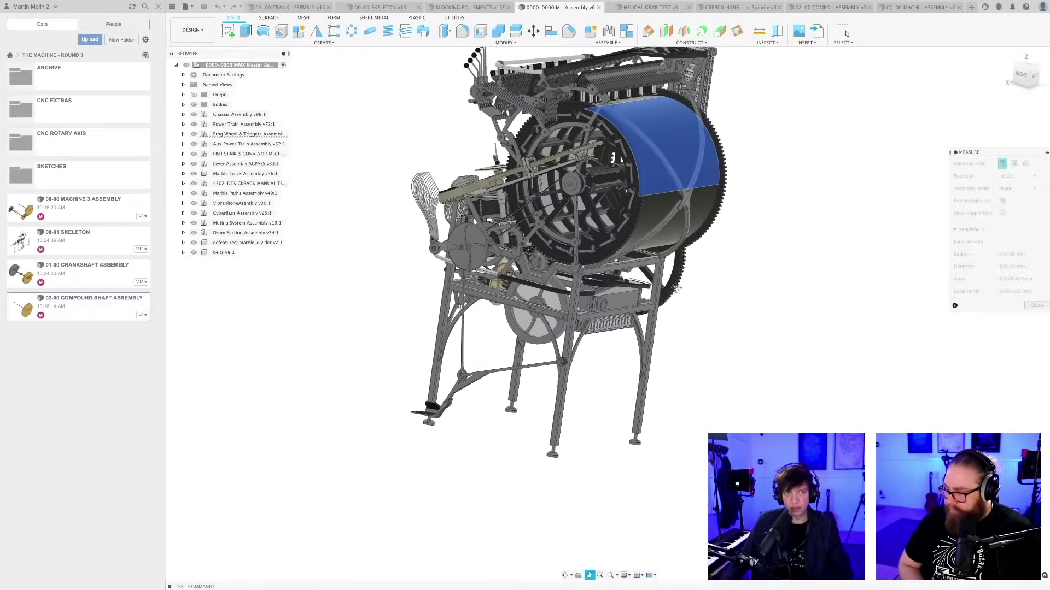
shift+middle_drag(634, 390, 616, 403)
scroll(620, 382, up, 8)
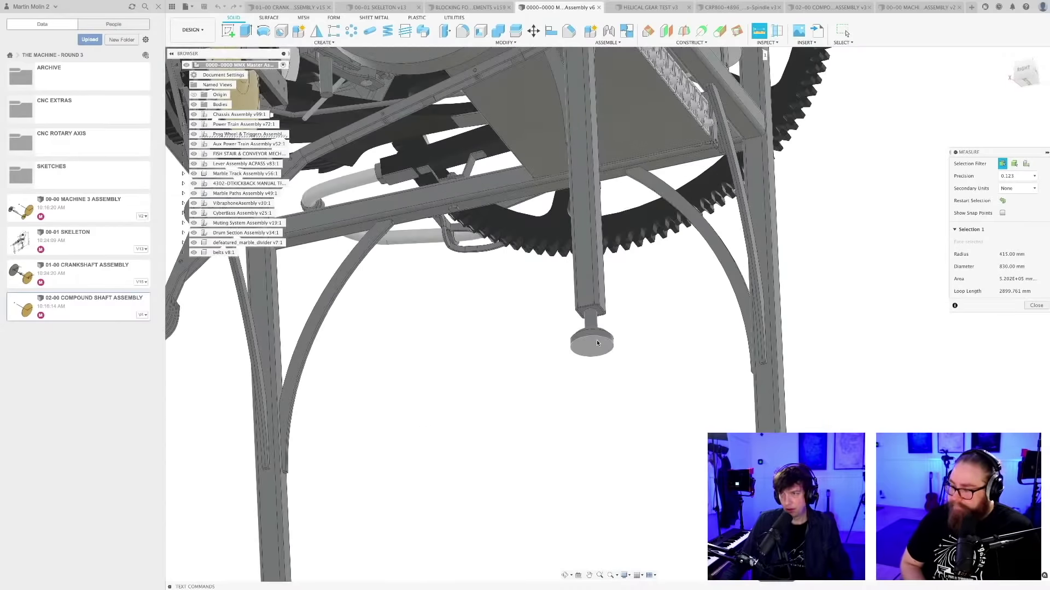
Measure the distance from the program wheel's drum surface to the underside of the leg's foot pad
click(598, 344)
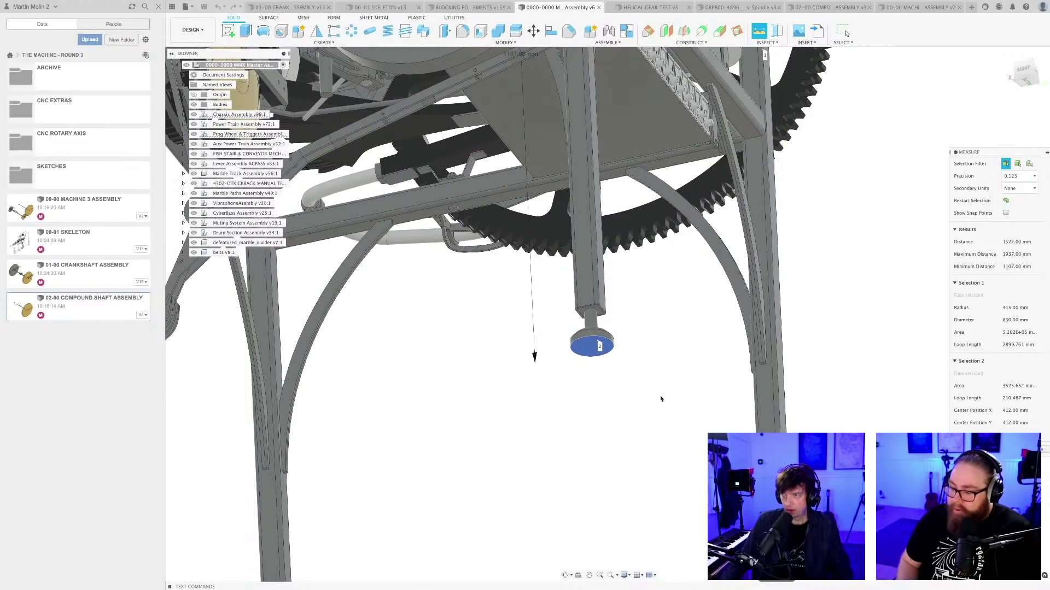
scroll(628, 399, down, 5)
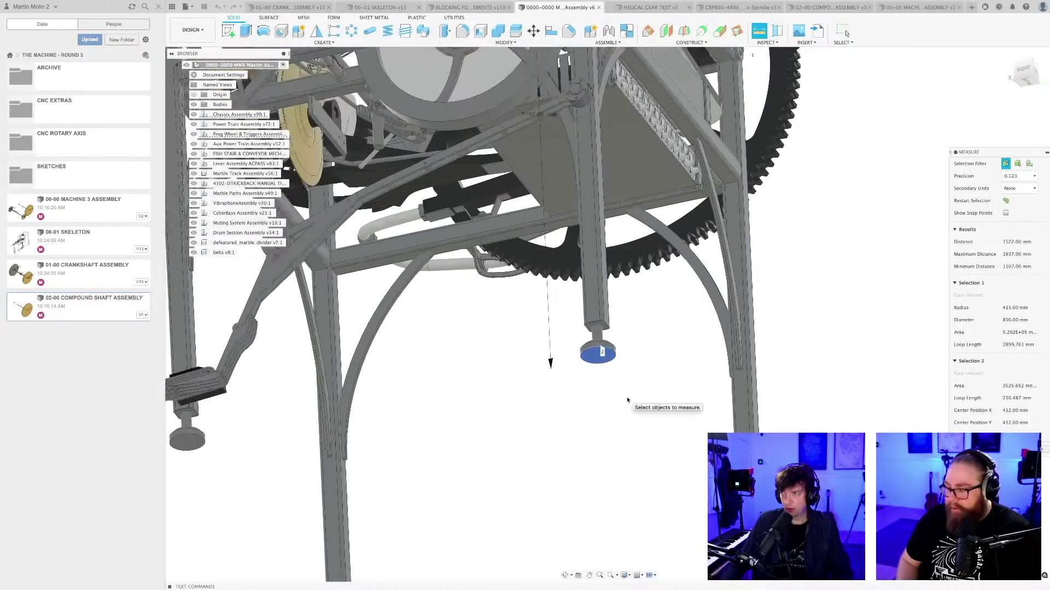
scroll(627, 401, down, 3)
shift+middle_drag(626, 401, 649, 399)
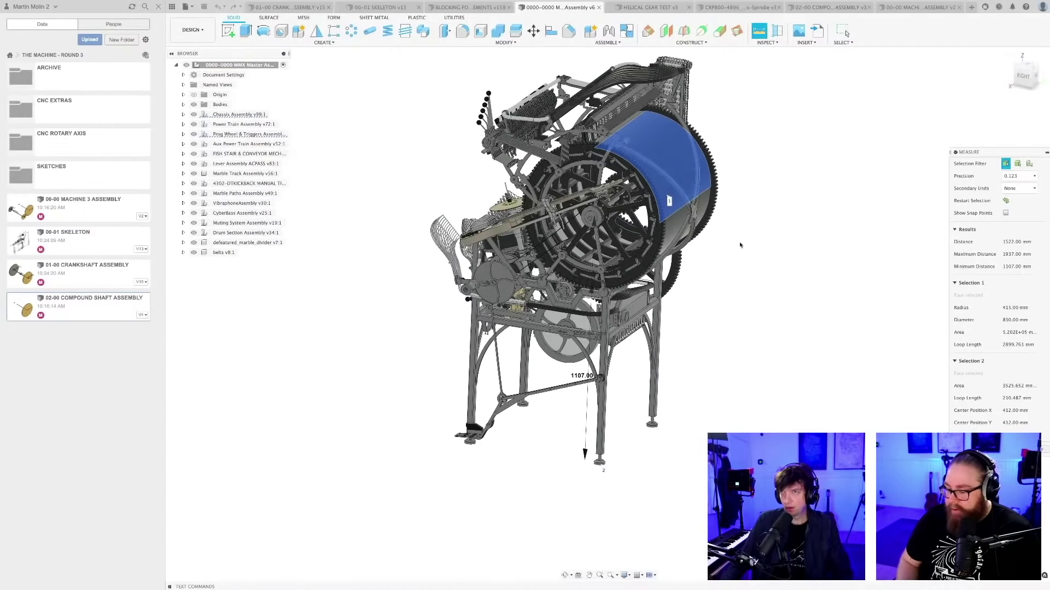
click(382, 7)
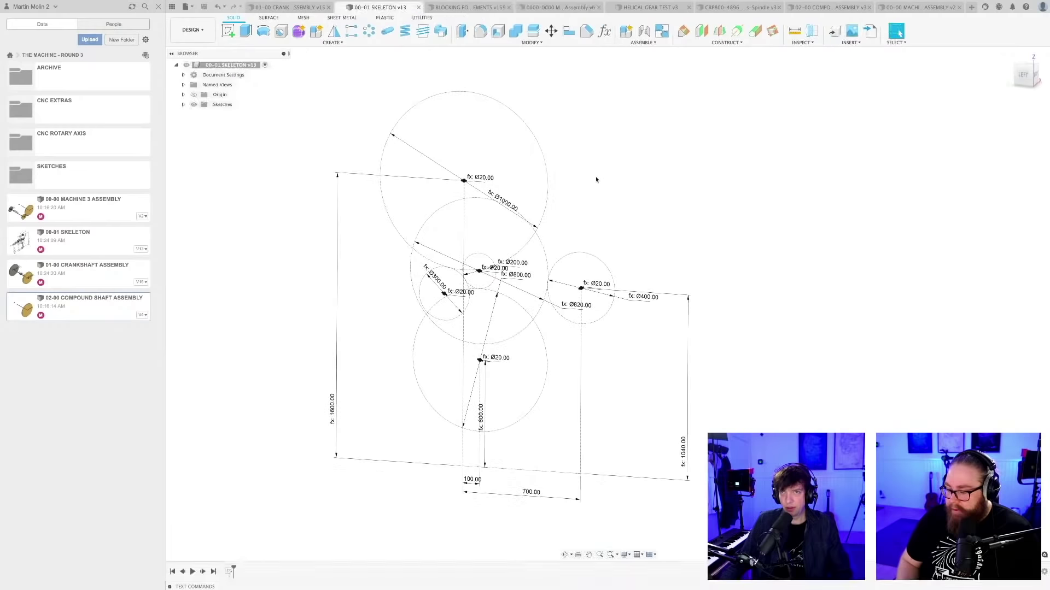
click(604, 32)
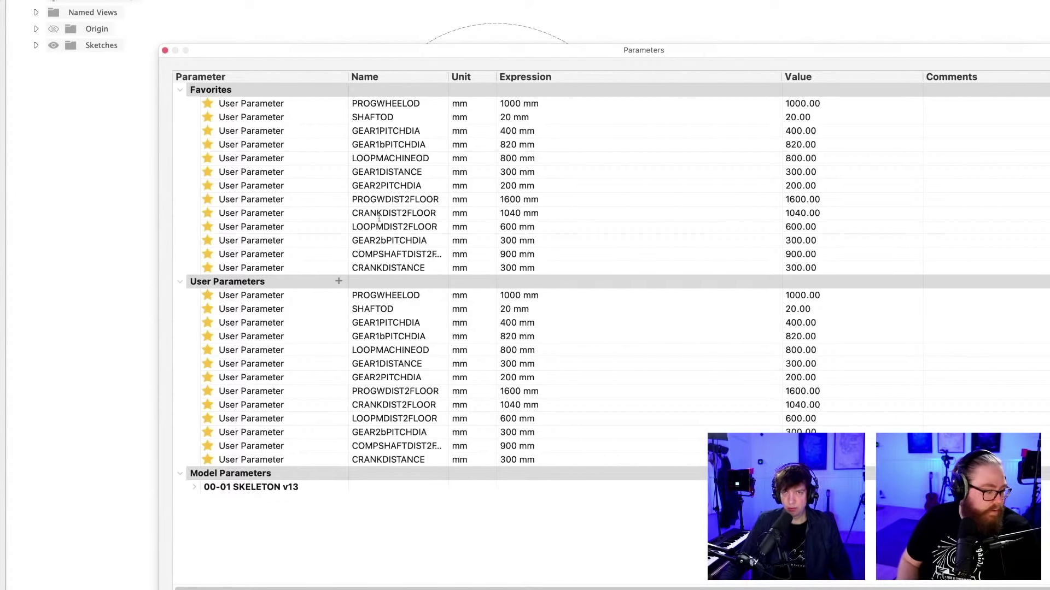
double_click(378, 199)
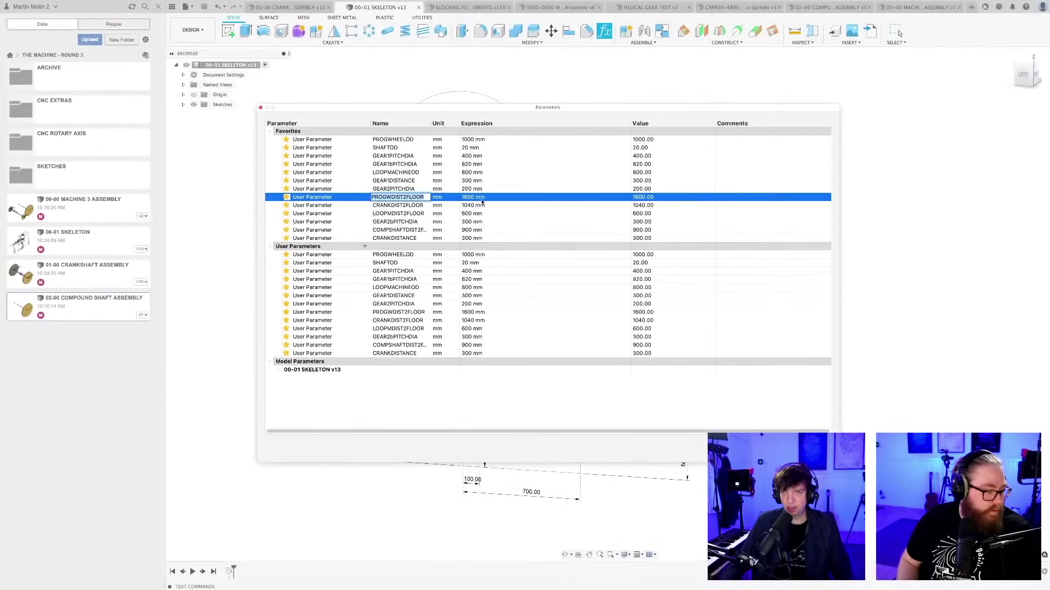
click(479, 198)
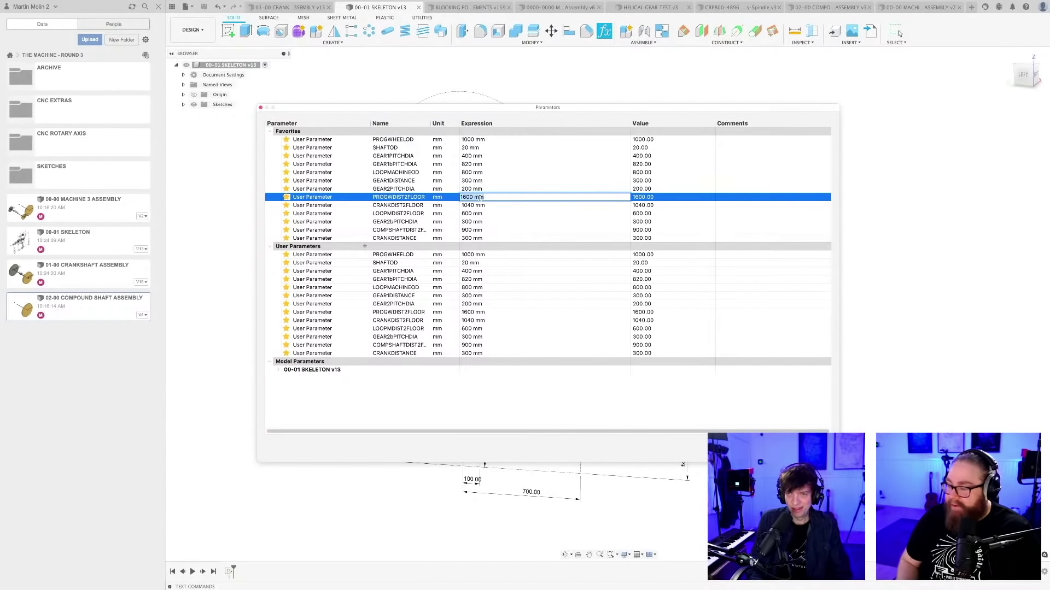
click(853, 312)
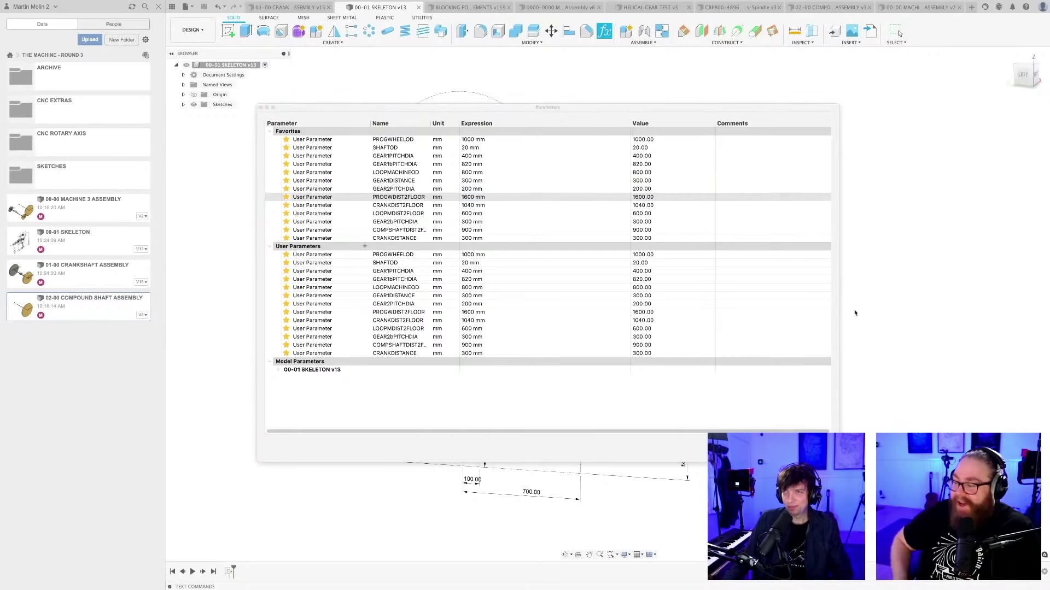
Return to the 0000-0000 MMX master assembly and measure the underside of the leg's foot pad
click(563, 7)
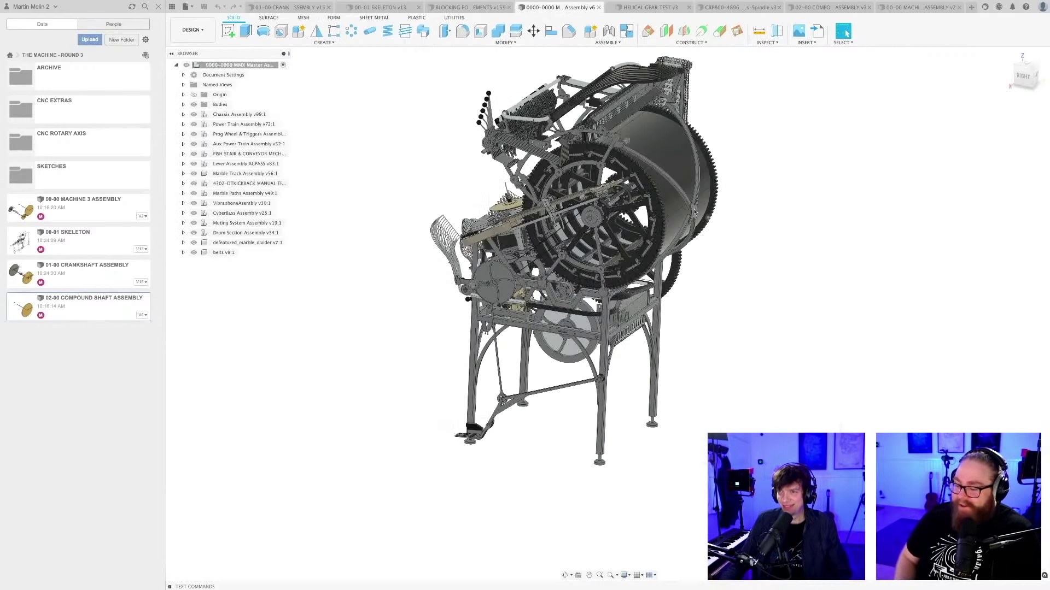
click(668, 163)
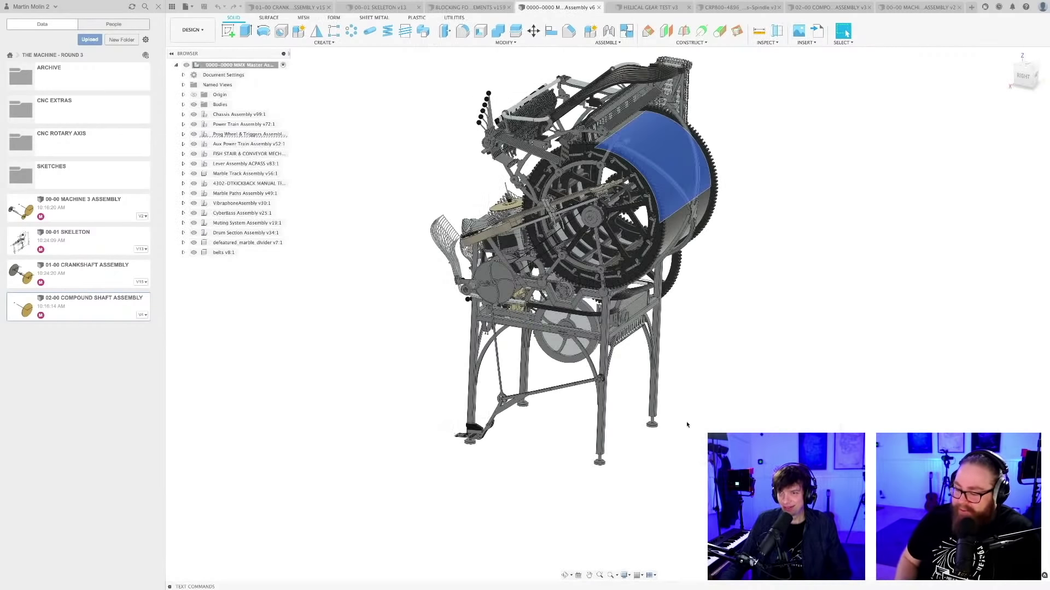
shift+middle_drag(686, 426, 690, 385)
key(Escape)
scroll(628, 381, up, 8)
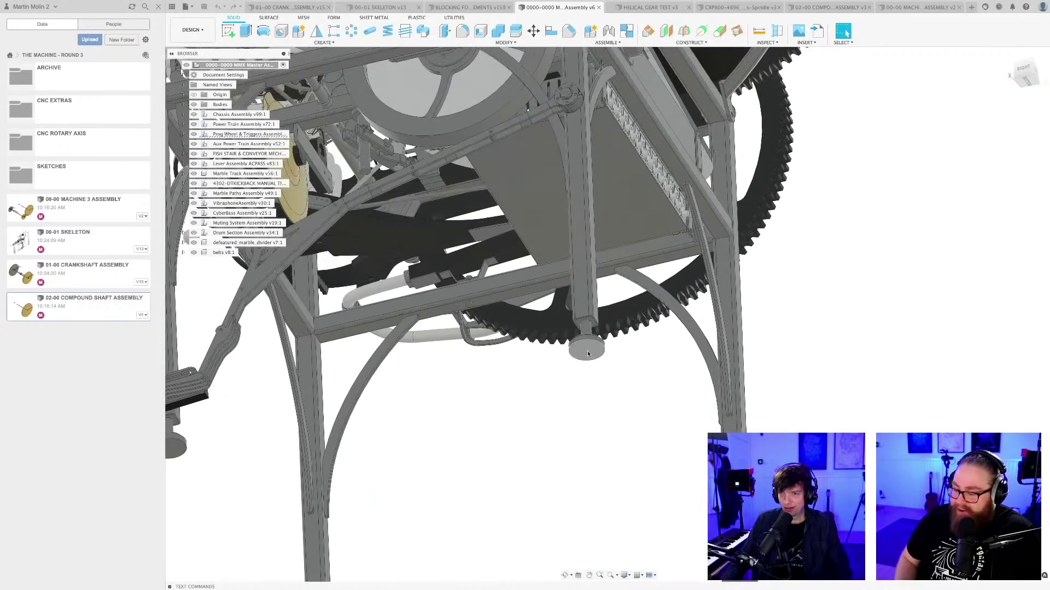
key(i)
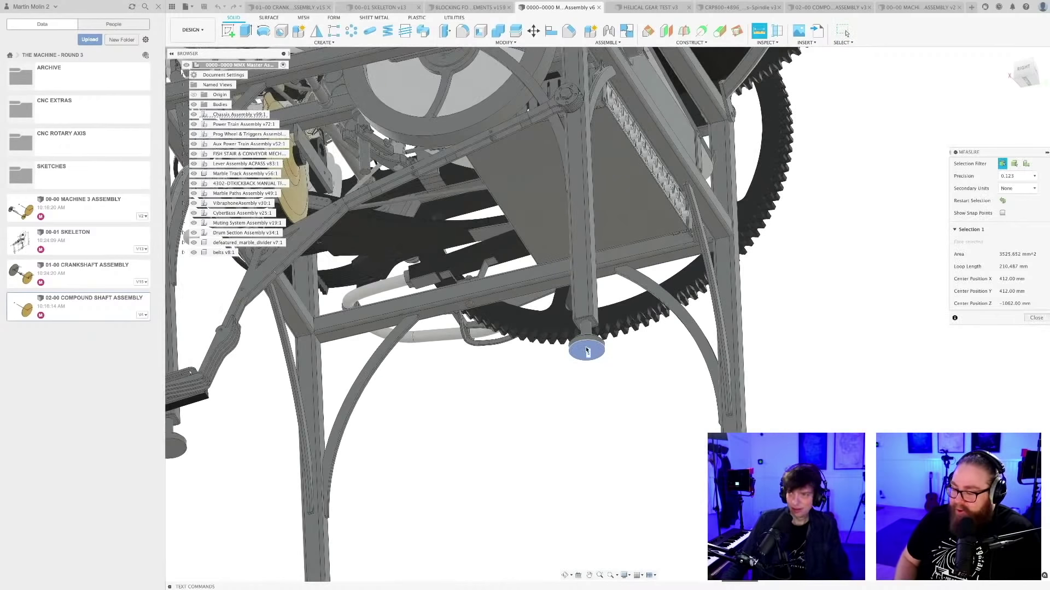
click(587, 350)
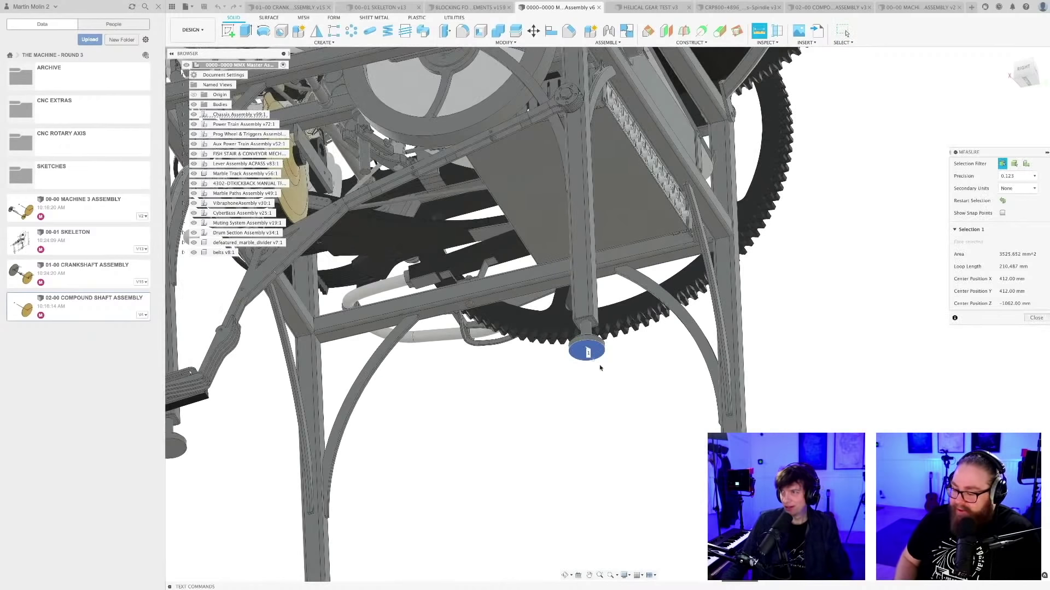
click(1036, 318)
scroll(710, 328, down, 10)
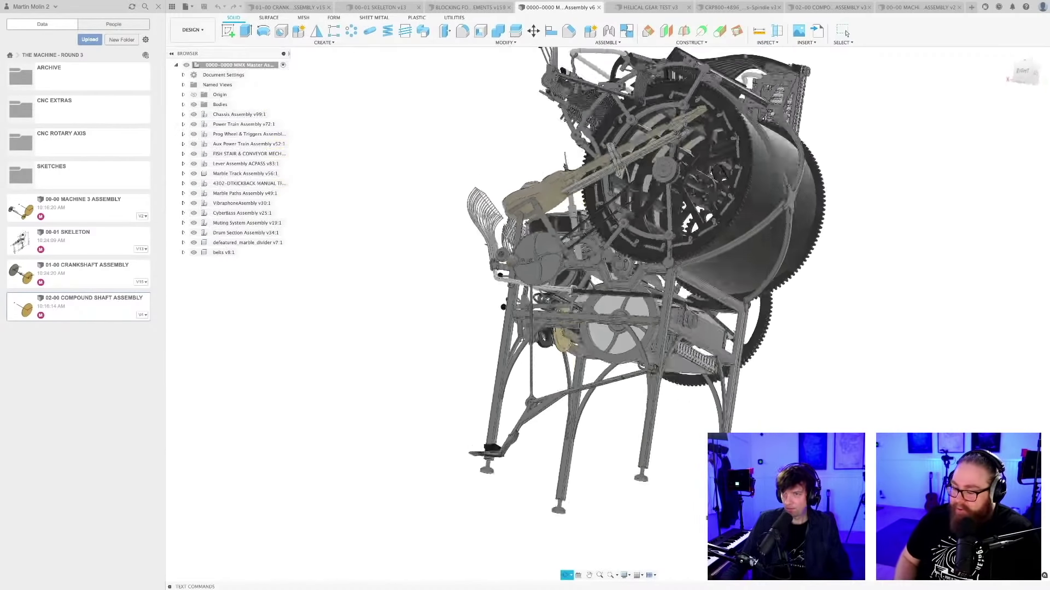
Measure from the program wheel's curved drum surface to the foot pad's underside and close the measurement
drag(711, 328, 789, 194)
key(i)
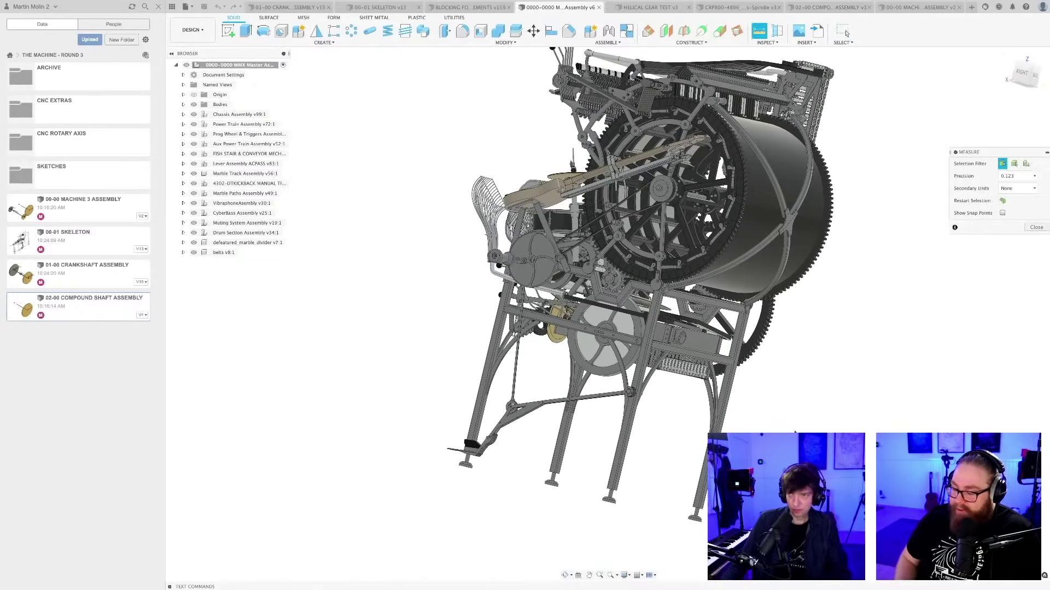
click(788, 193)
shift+middle_drag(789, 193, 695, 401)
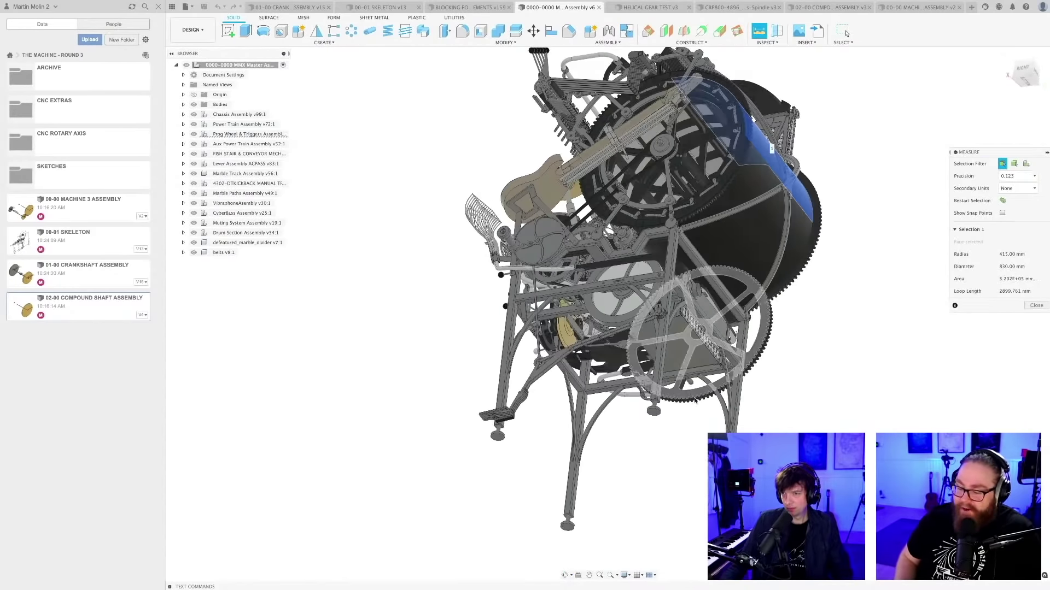
scroll(667, 404, up, 5)
click(635, 398)
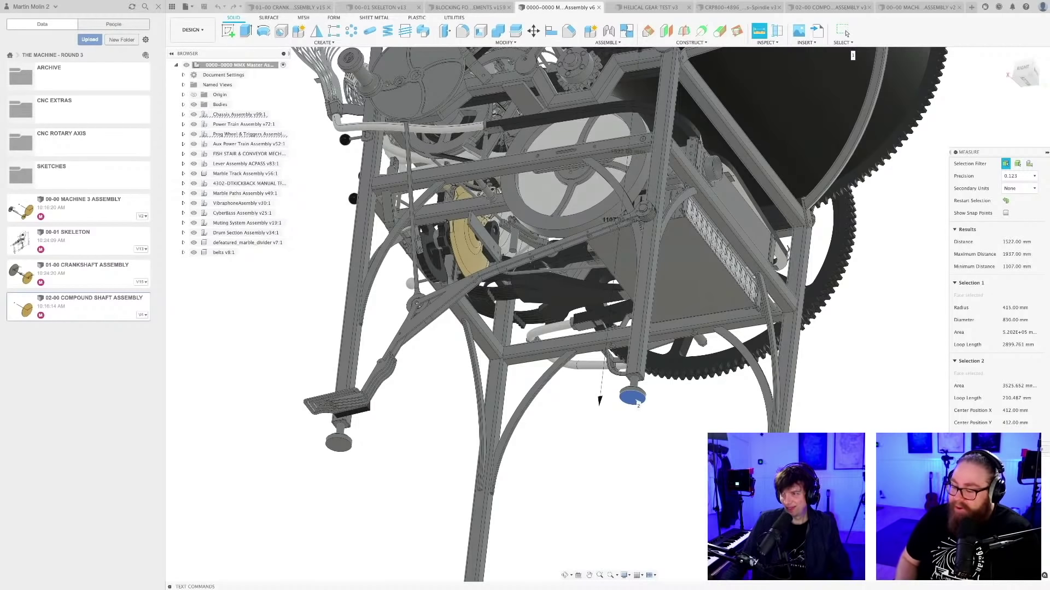
click(843, 31)
scroll(863, 360, down, 5)
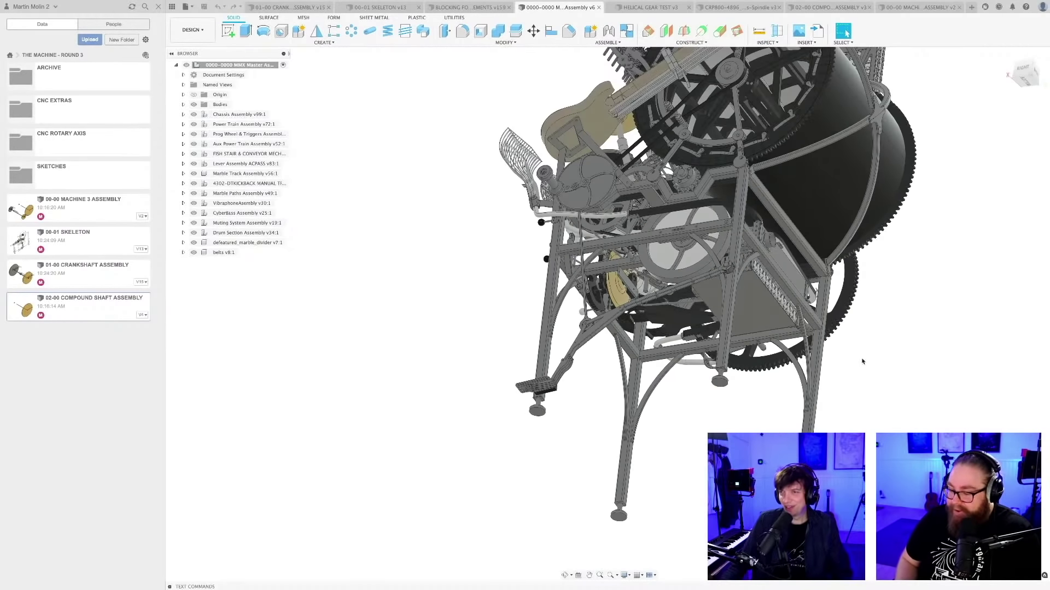
shift+middle_drag(862, 361, 699, 335)
key(Escape)
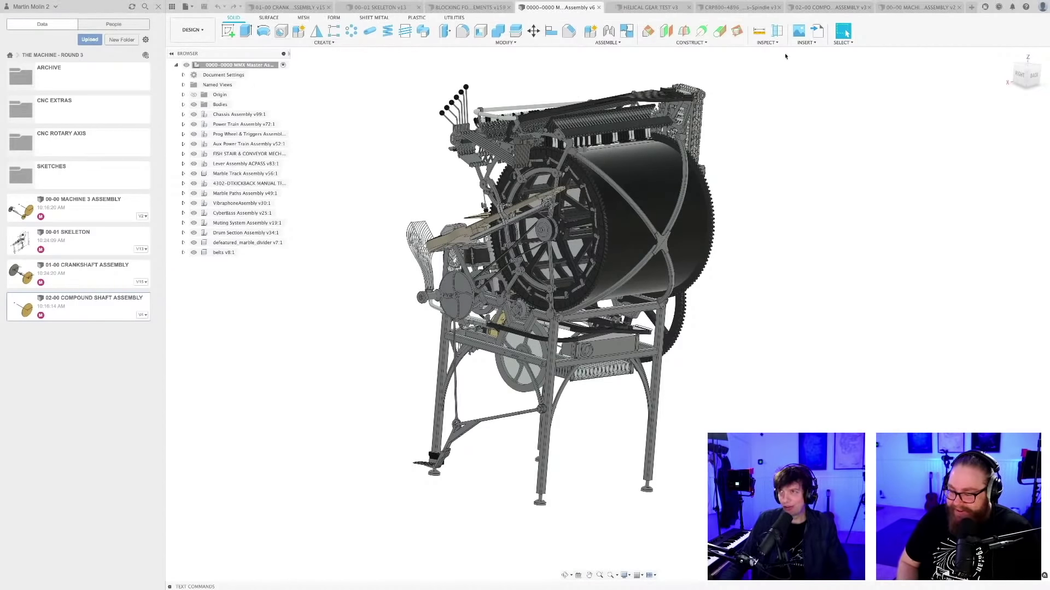
In the 00-01 SKELETON design, set the user parameter PROGWDIST2FLOOR to 1520 mm
click(920, 8)
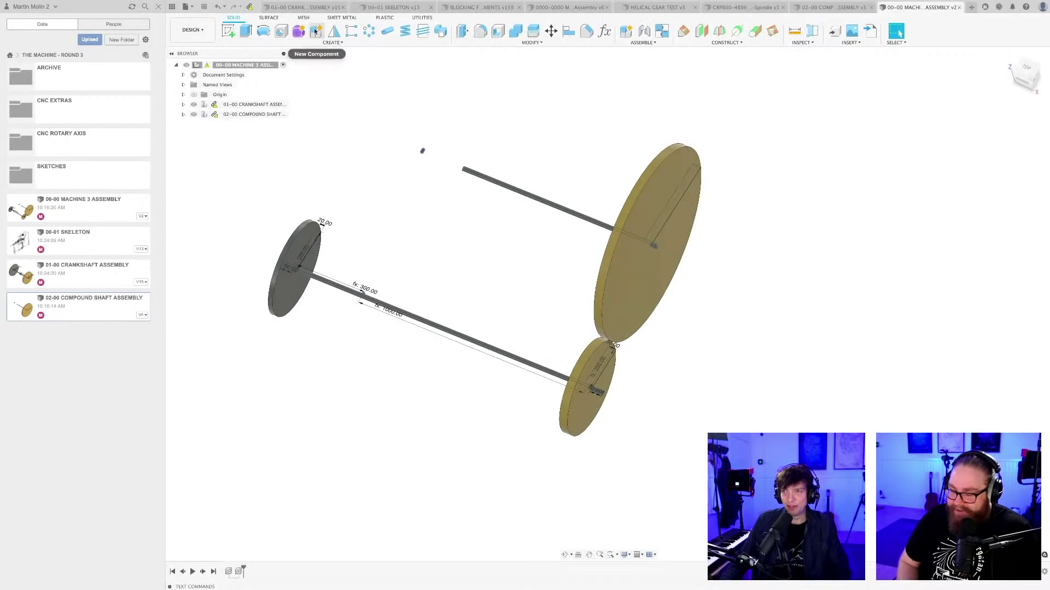
click(397, 7)
click(604, 31)
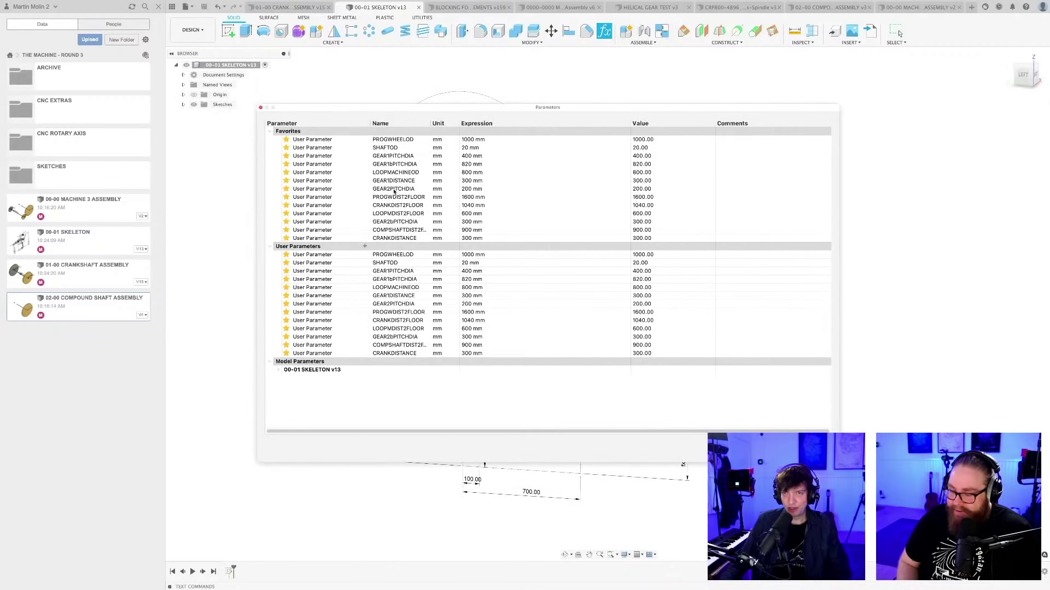
click(471, 198)
click(476, 198)
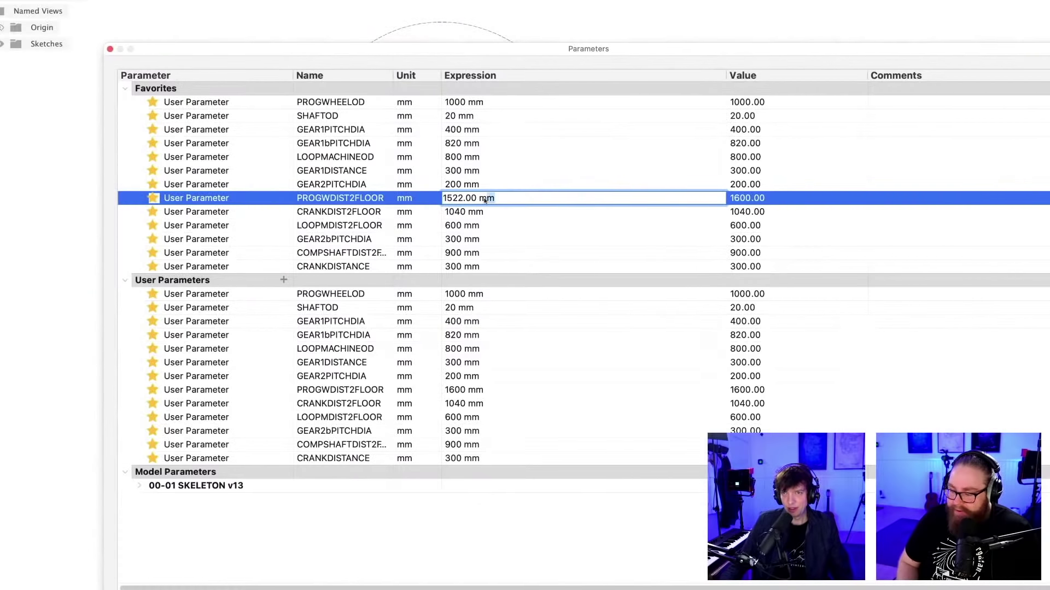
drag(485, 200, 461, 199)
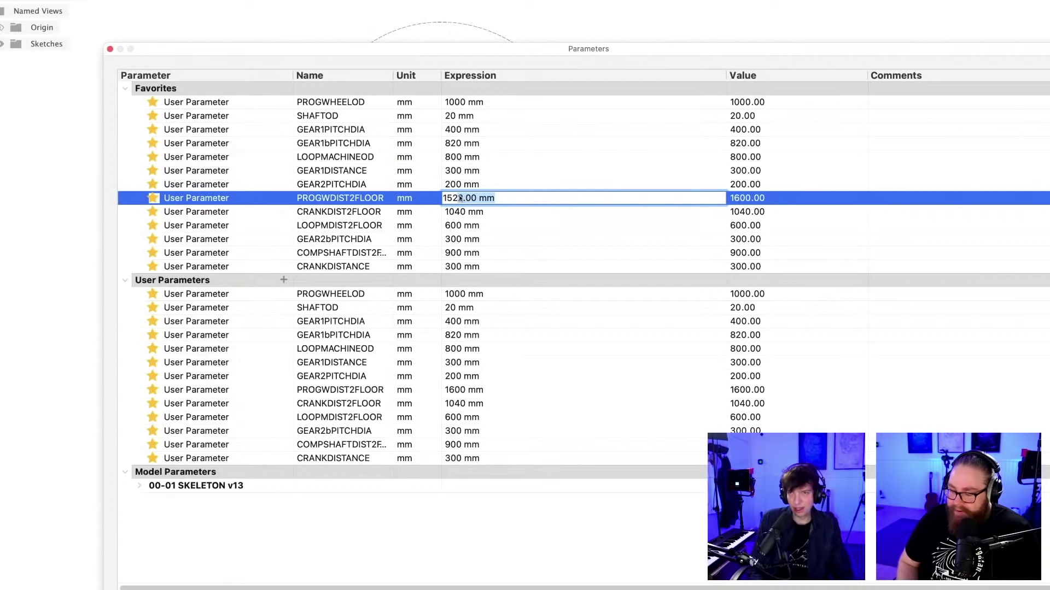
key(BackSpace)
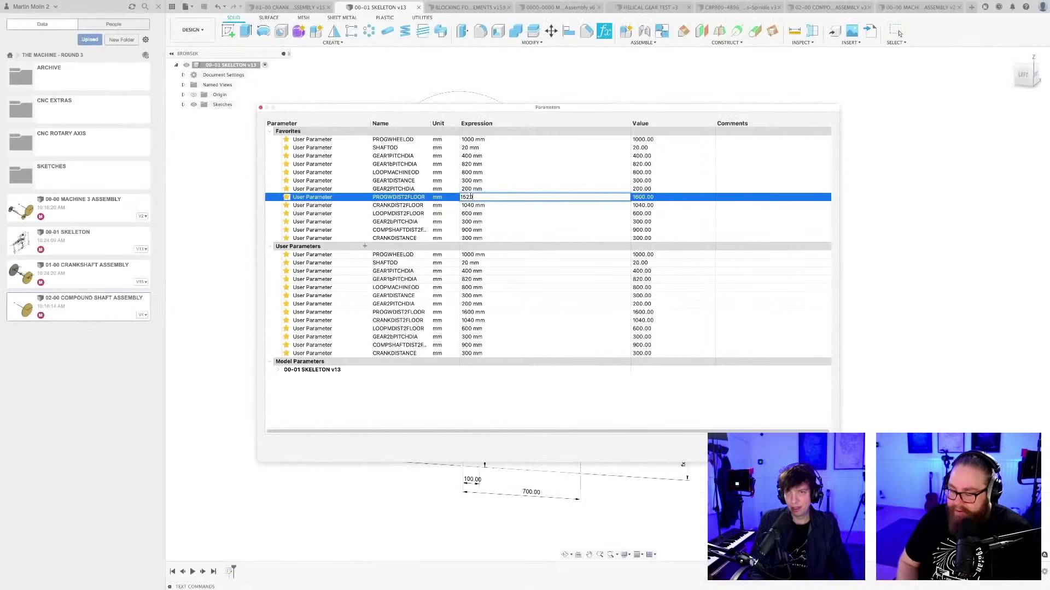
key(BackSpace)
text(0)
key(Return)
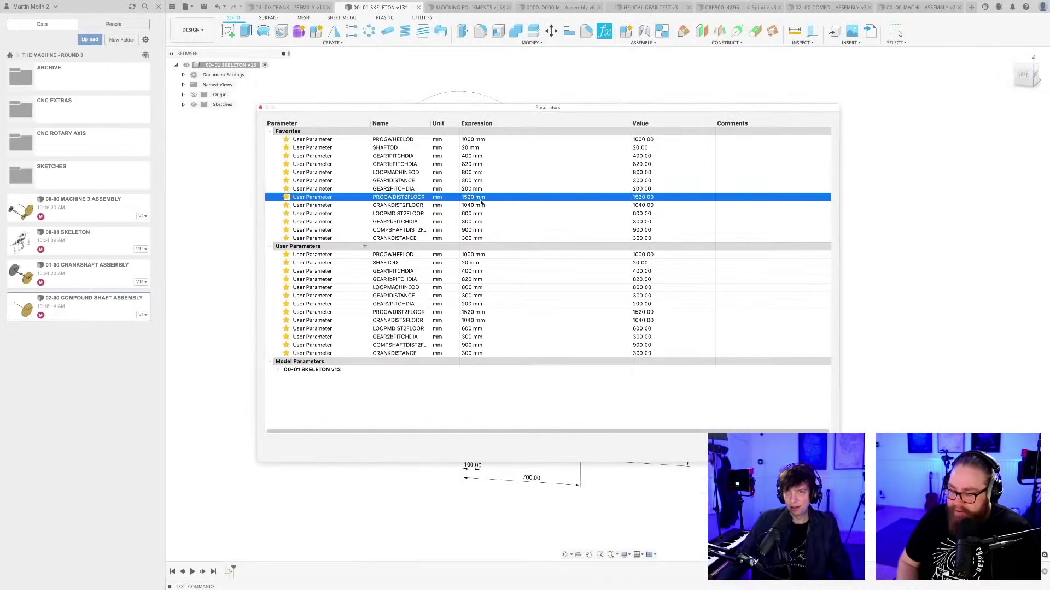
click(898, 32)
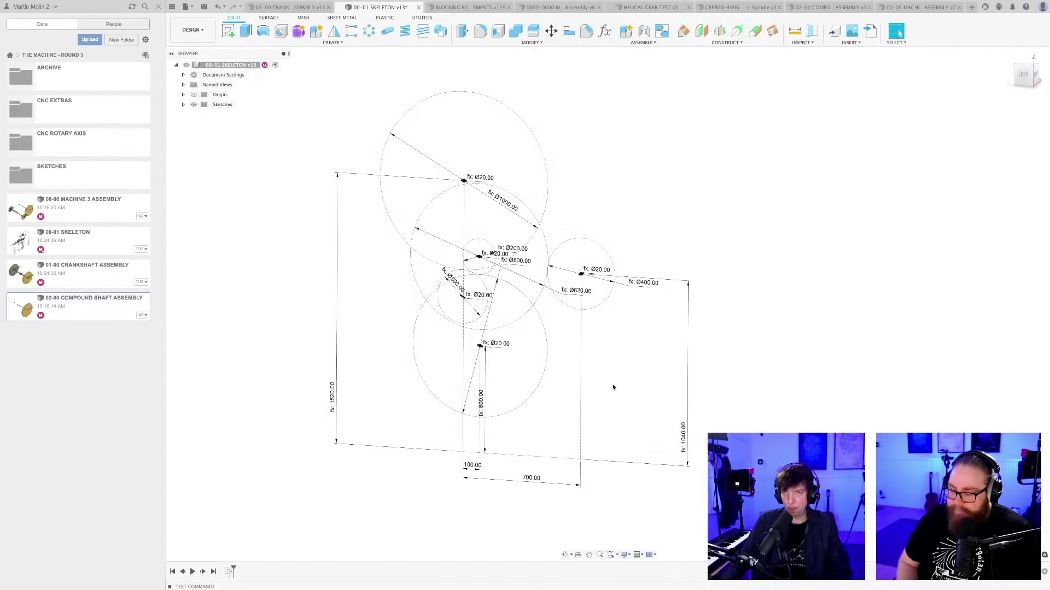
Save the skeleton design as a new version and review the updated layout sketch
mouse_move(613, 387)
shift+middle_down()
mouse_move(563, 372)
mouse_move(584, 363)
shift+middle_up()
scroll(671, 362, up, 1)
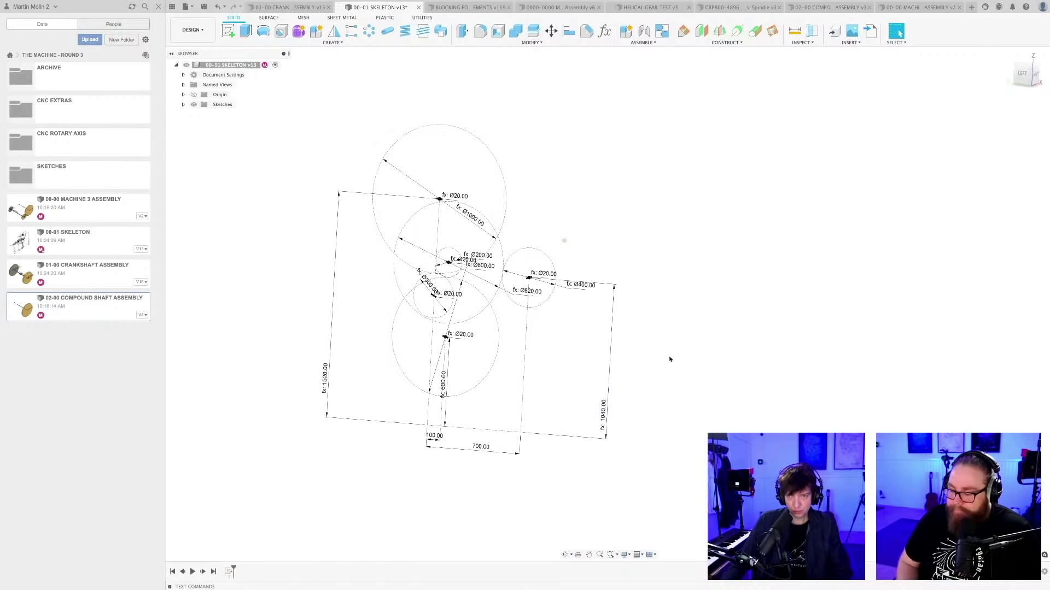
key(ctrl+s)
key(Return)
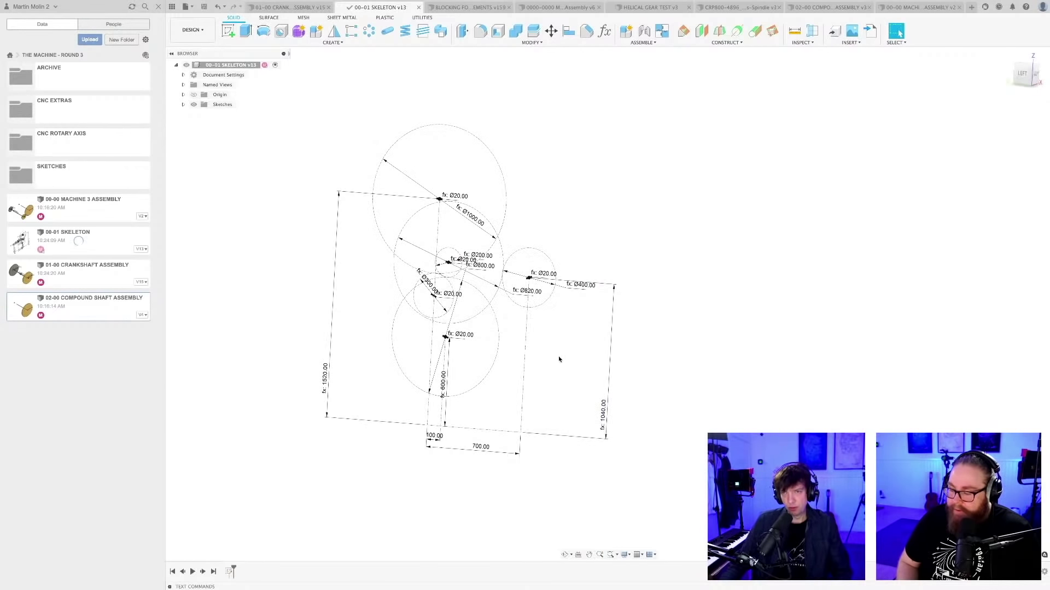
mouse_move(561, 353)
shift+middle_down()
mouse_move(567, 335)
mouse_move(564, 353)
shift+middle_up()
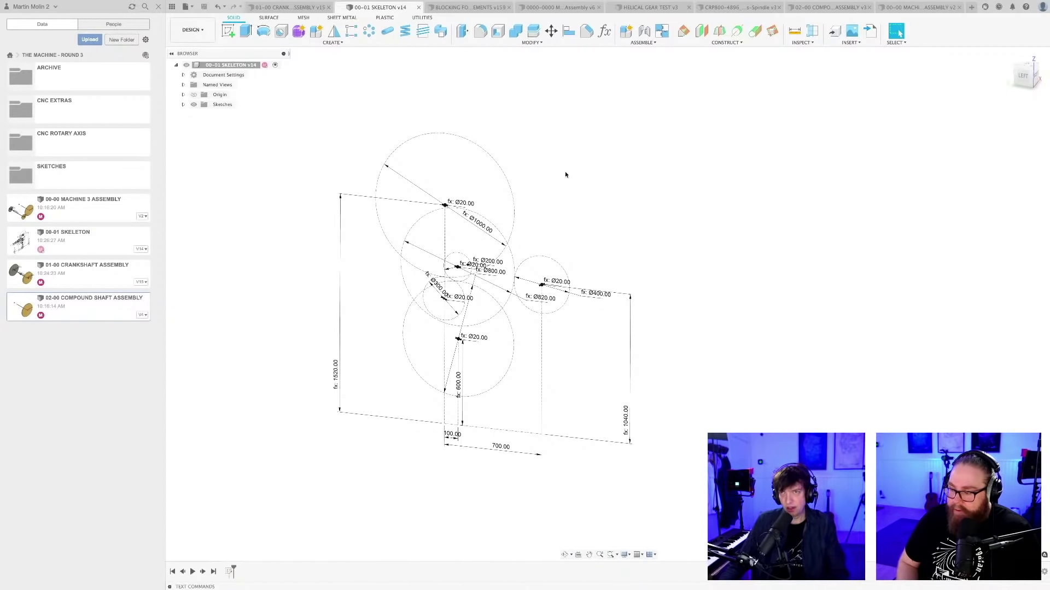
middle_drag(590, 216, 578, 232)
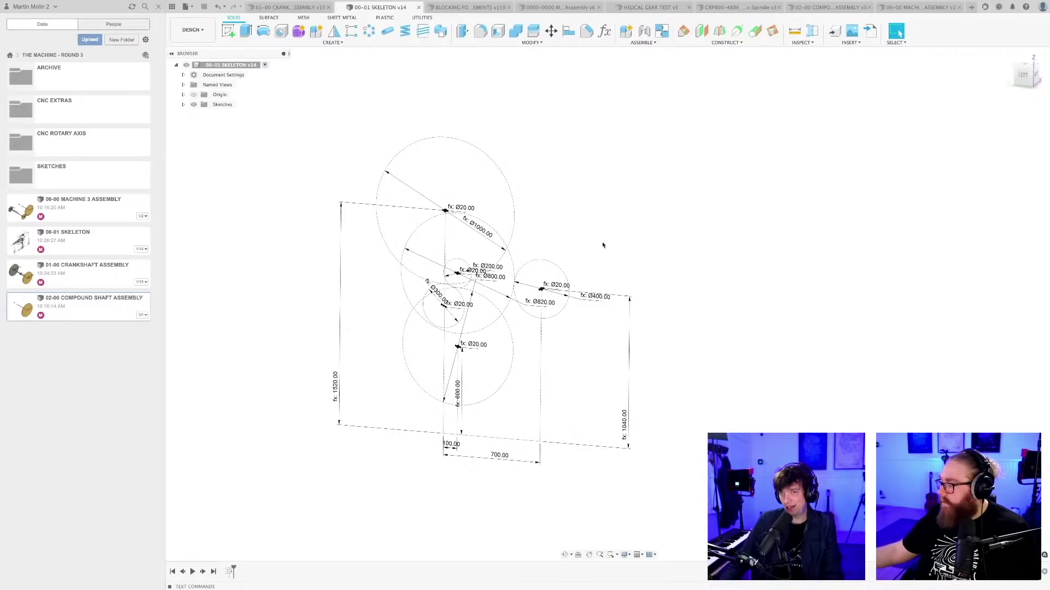
scroll(522, 304, up, 2)
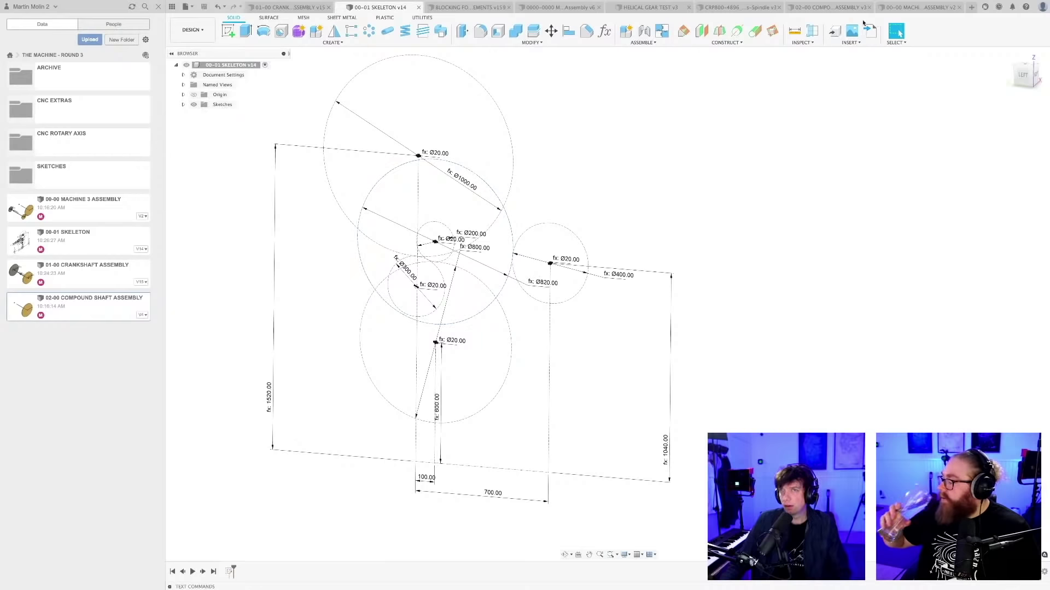
Switch to the 00-00 MACHINE 3 ASSEMBLY and examine the crankshaft and compound shaft layout
click(891, 12)
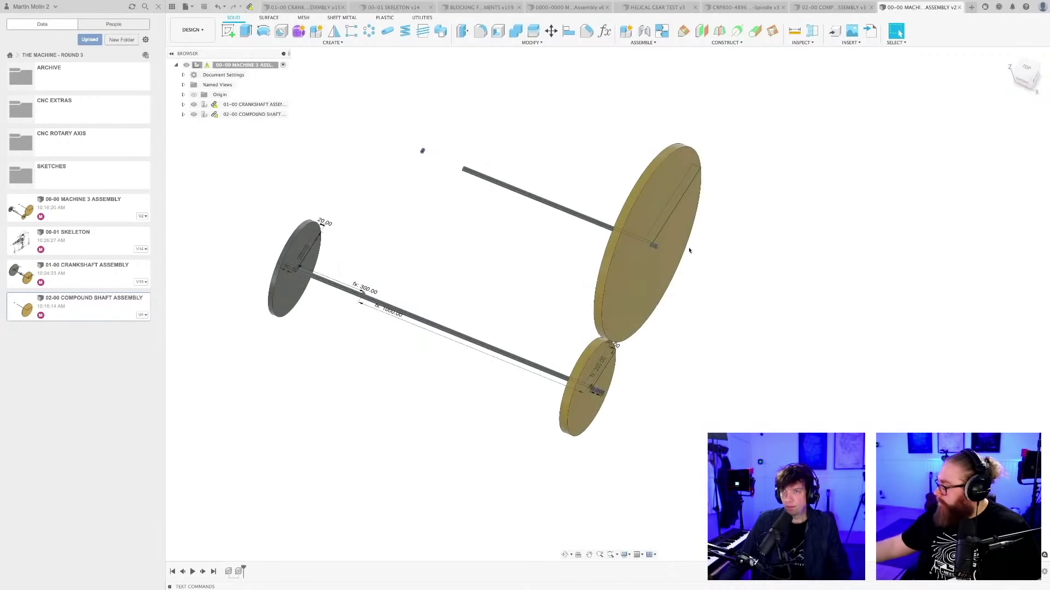
shift+middle_drag(656, 306, 720, 332)
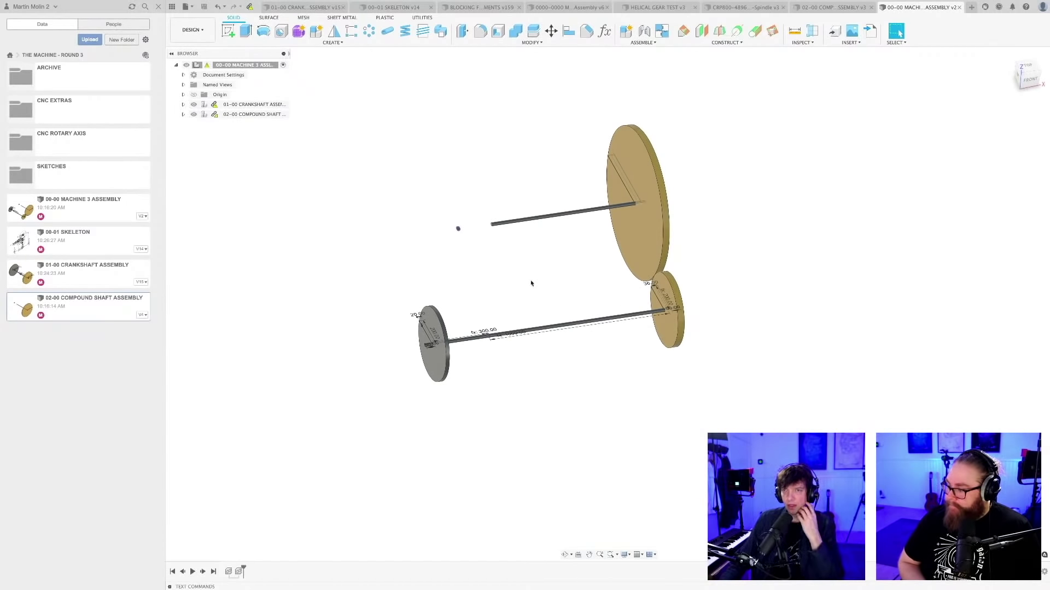
scroll(528, 261, up, 2)
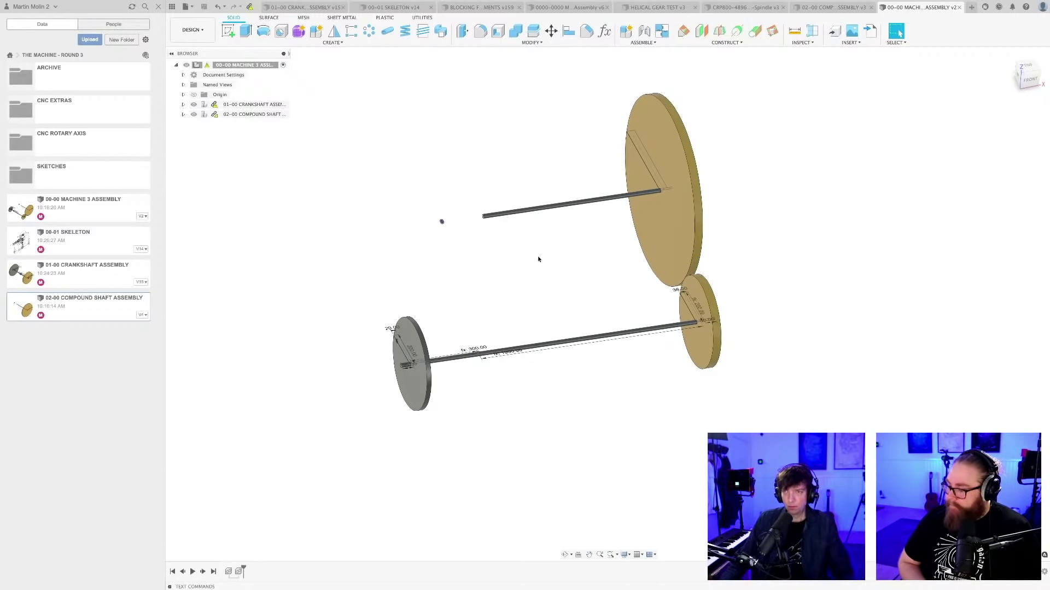
shift+middle_drag(538, 260, 517, 271)
shift+middle_drag(538, 231, 556, 235)
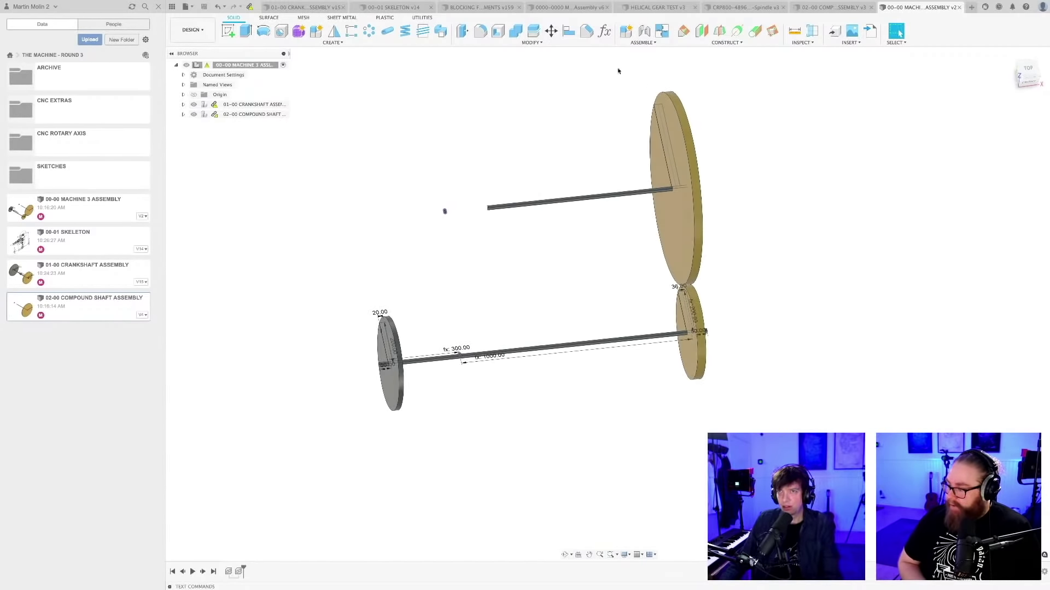
Switch to the 02-00 COMPOUND SHAFT ASSEMBLY and open Sketch1 of the master sketch component for editing
click(804, 7)
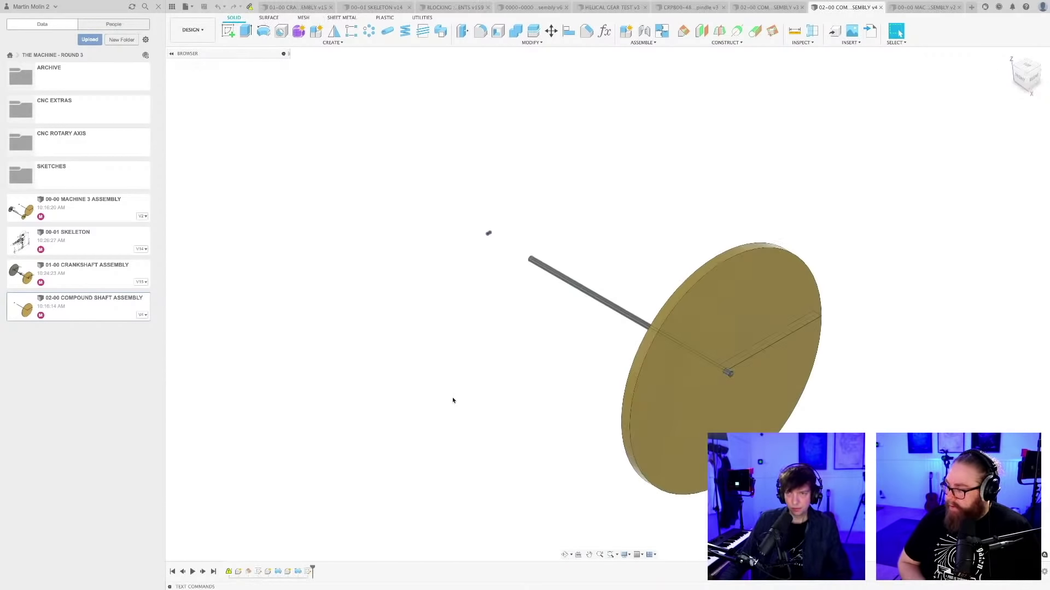
shift+middle_drag(497, 408, 393, 521)
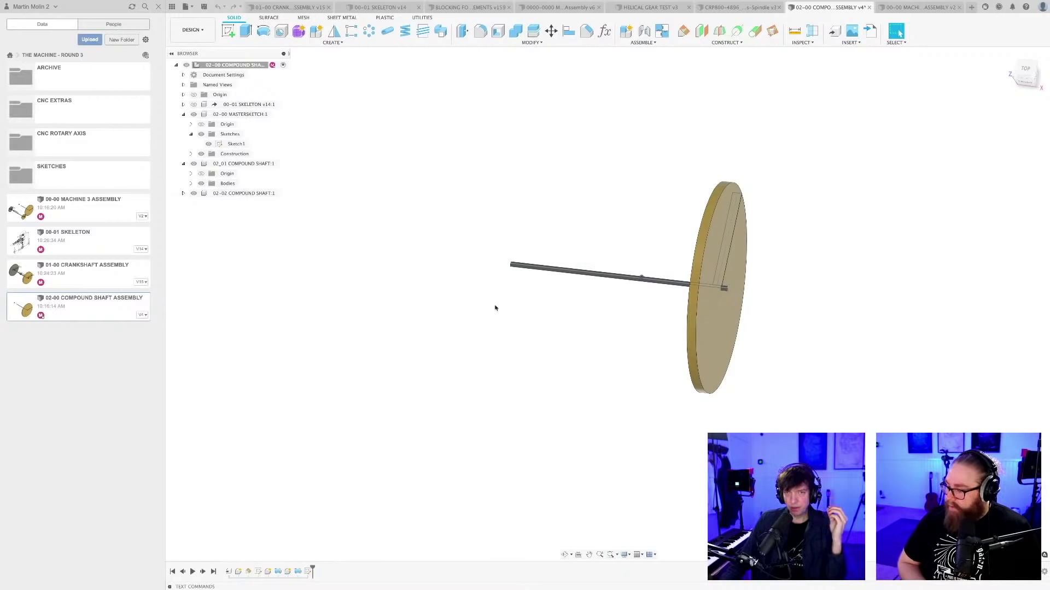
double_click(231, 145)
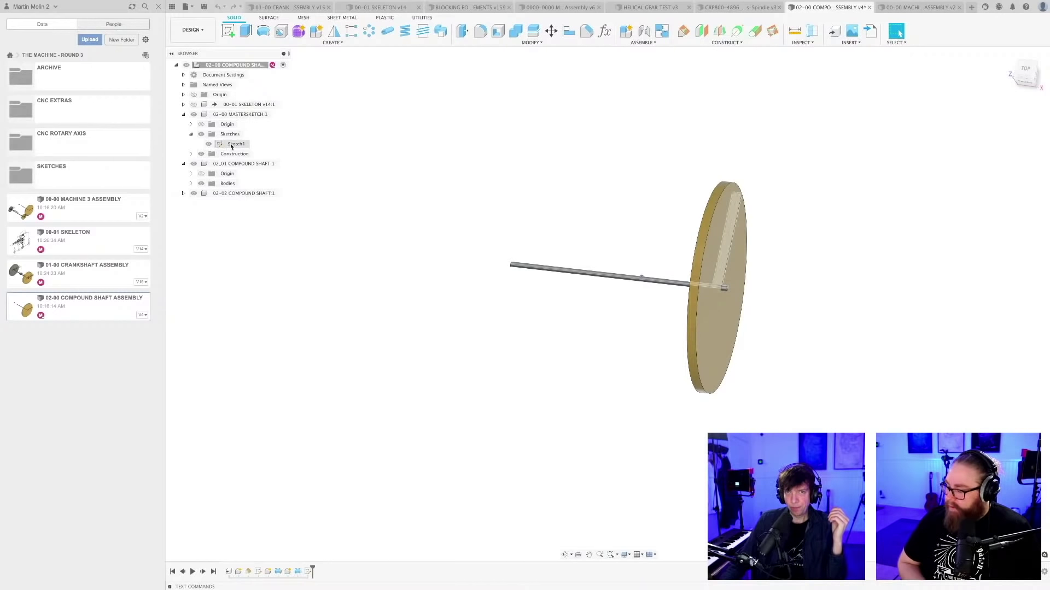
scroll(528, 315, up, 2)
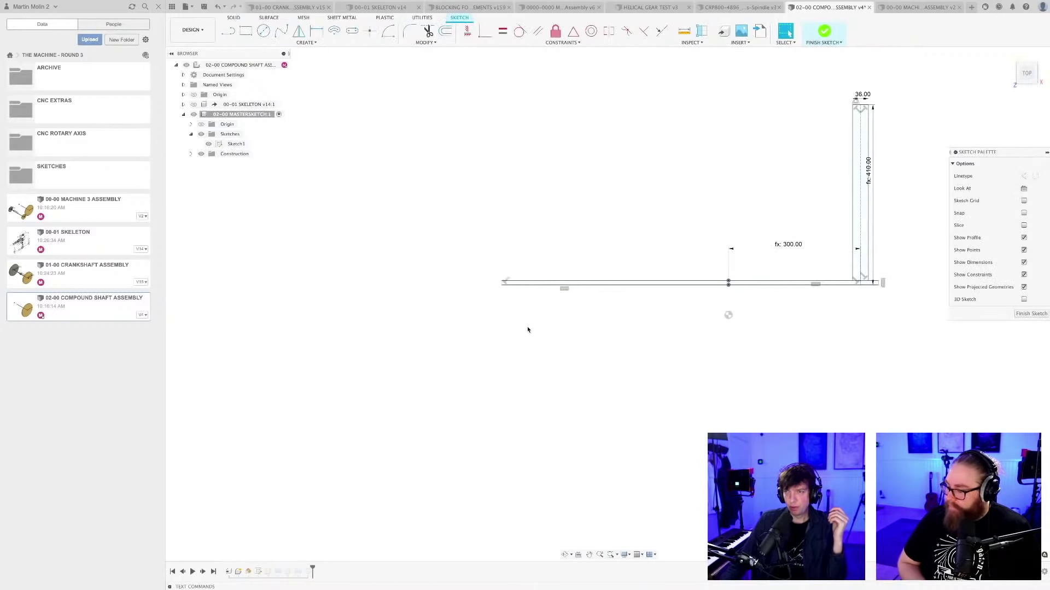
scroll(514, 316, up, 3)
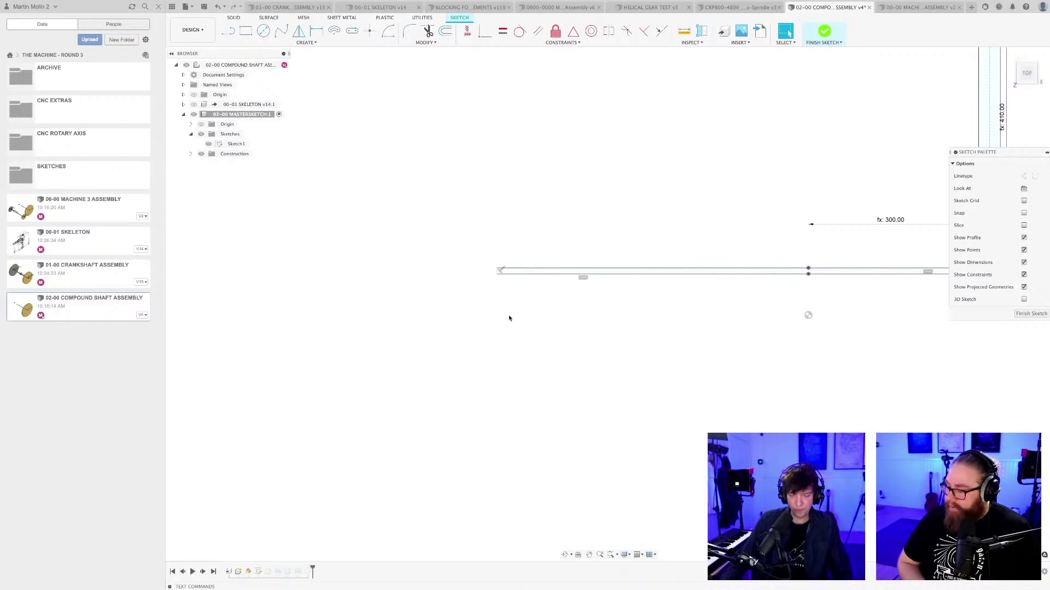
key(d)
scroll(509, 317, down, 2)
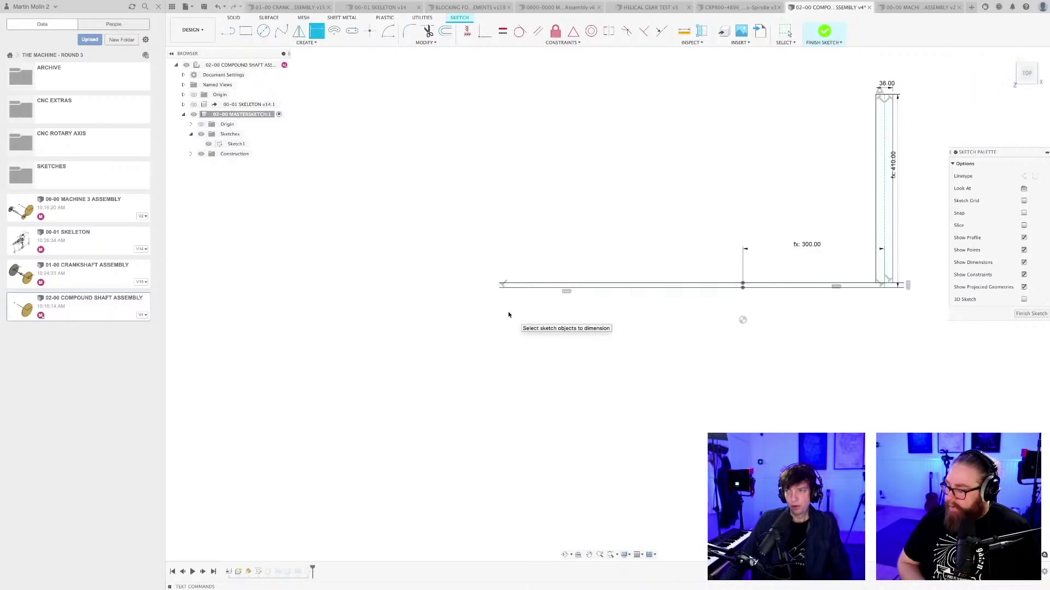
key(Escape)
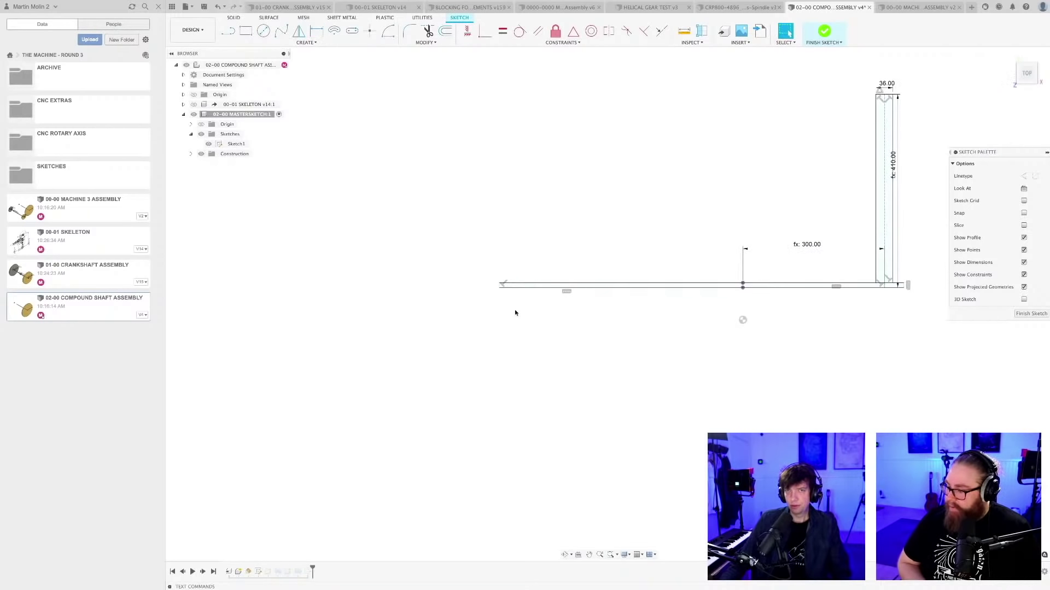
Stretch the shaft profile's free end away from the gear until it lies about 822 mm from the centre point
scroll(502, 291, up, 3)
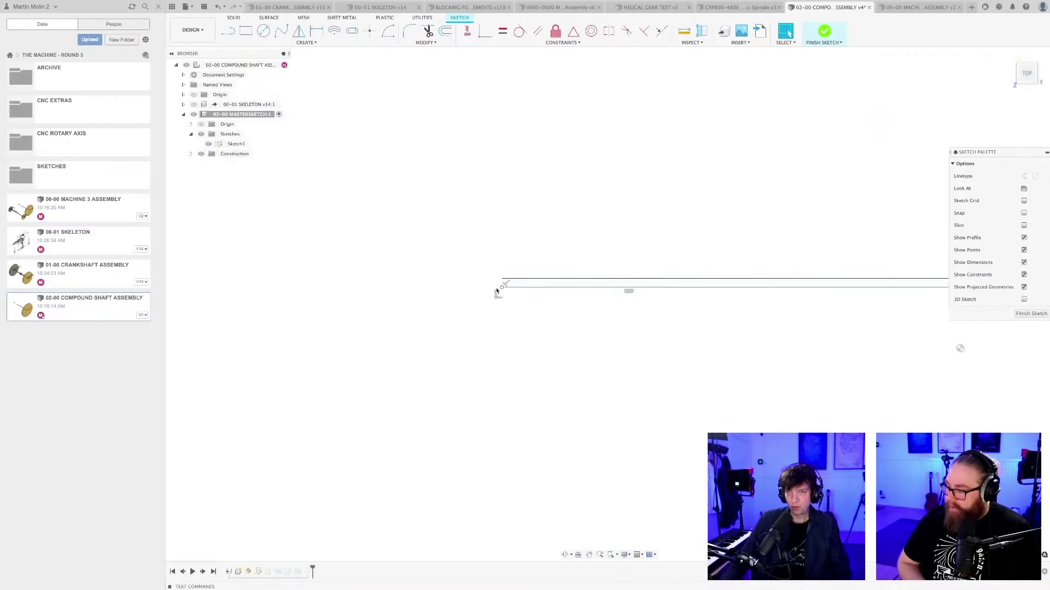
scroll(502, 307, down, 5)
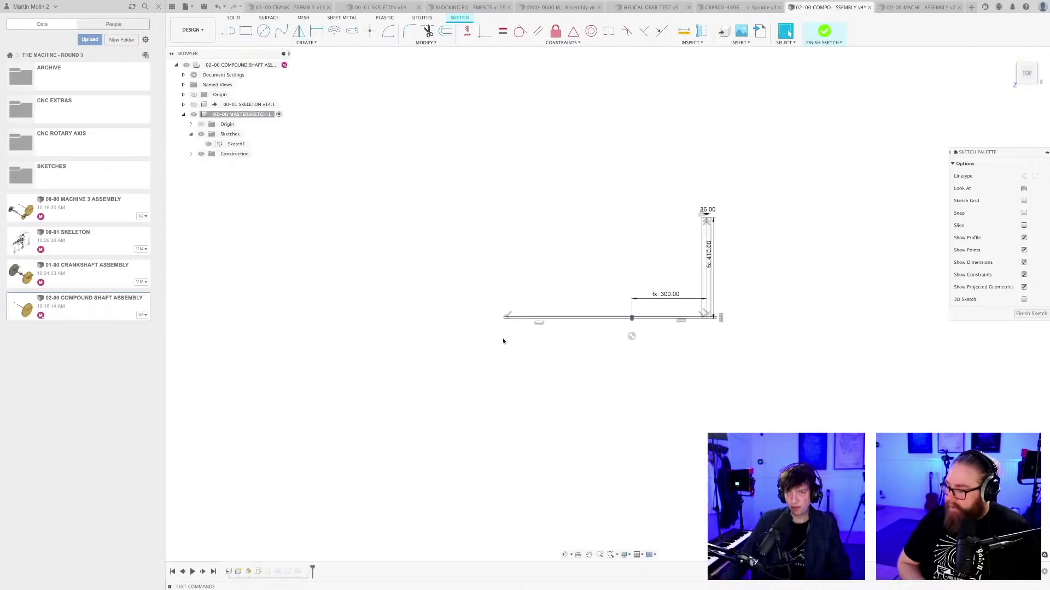
scroll(532, 313, up, 5)
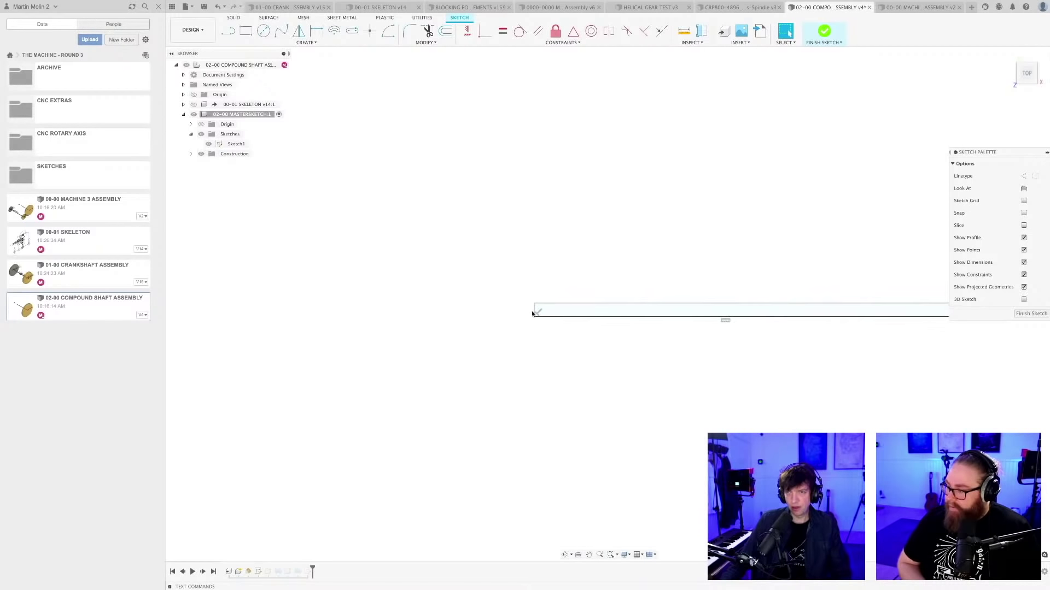
middle_drag(534, 313, 253, 300)
scroll(474, 340, down, 4)
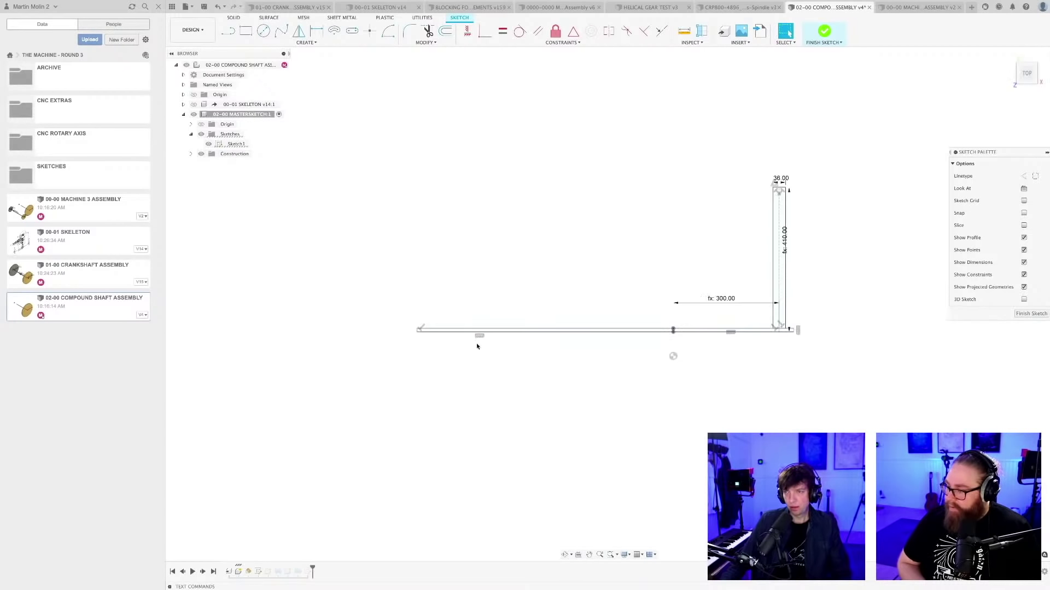
scroll(415, 334, up, 5)
mouse_move(436, 328)
middle_down()
mouse_move(321, 328)
mouse_move(473, 370)
mouse_move(579, 422)
mouse_move(460, 391)
middle_up()
scroll(339, 333, up, 2)
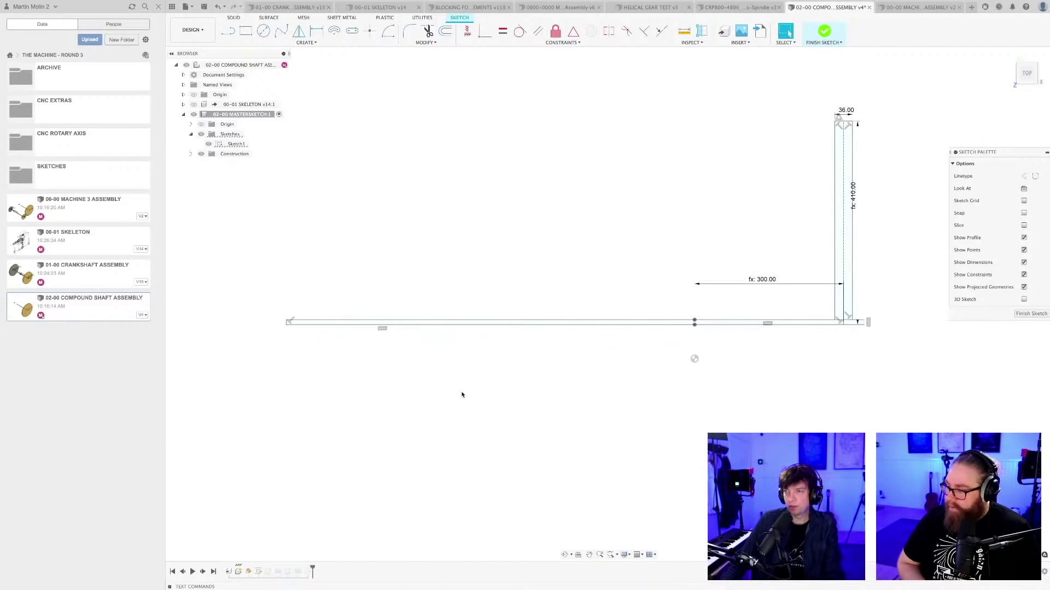
scroll(296, 344, up, 3)
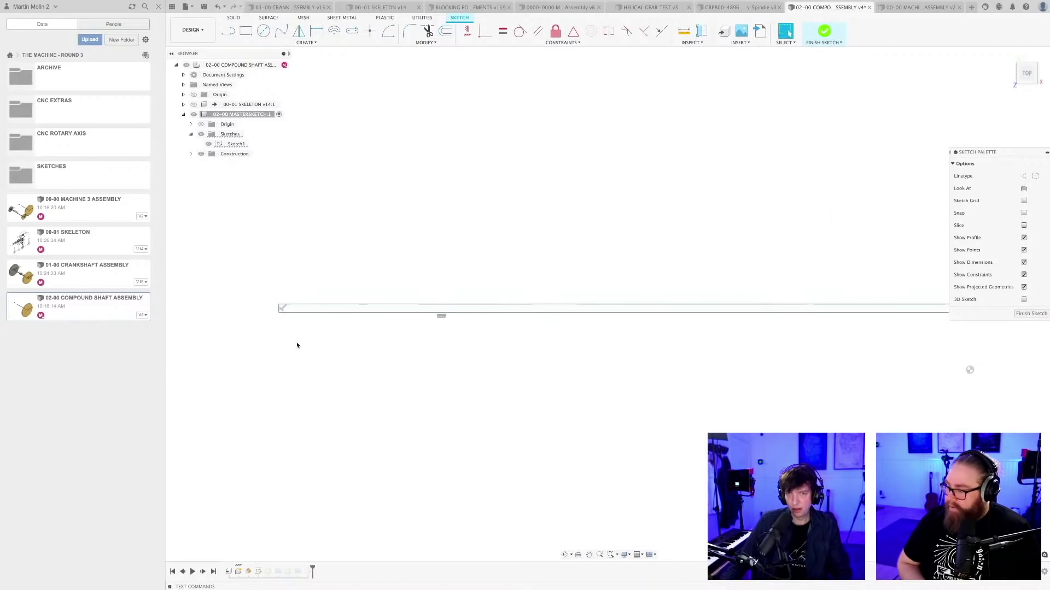
Dimension the shaft's free end to the centre point at 820 mm and finish the sketch
key(d)
click(279, 308)
scroll(705, 374, down, 3)
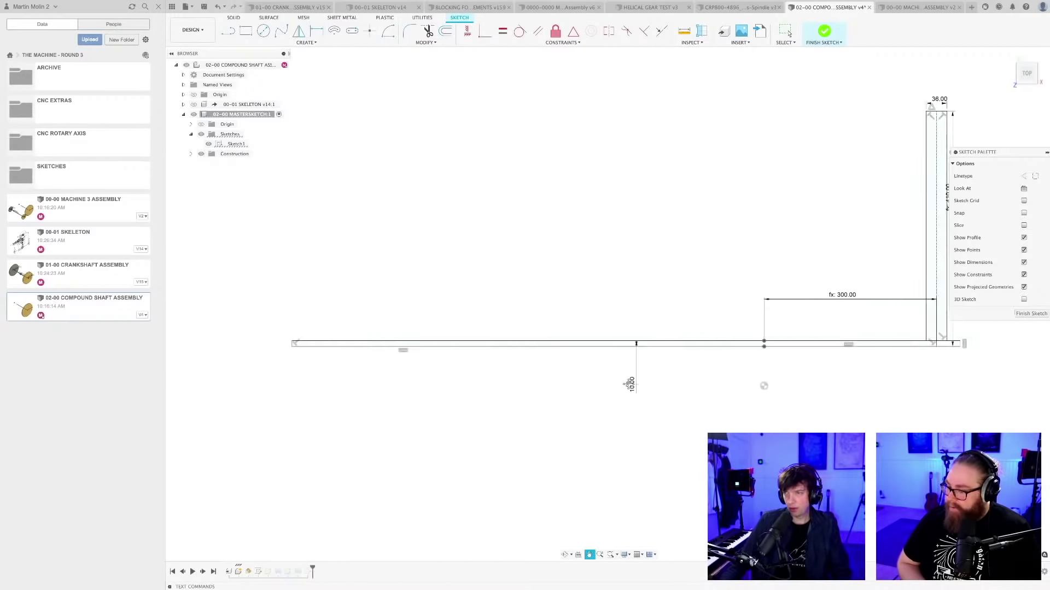
scroll(762, 347, up, 4)
click(739, 356)
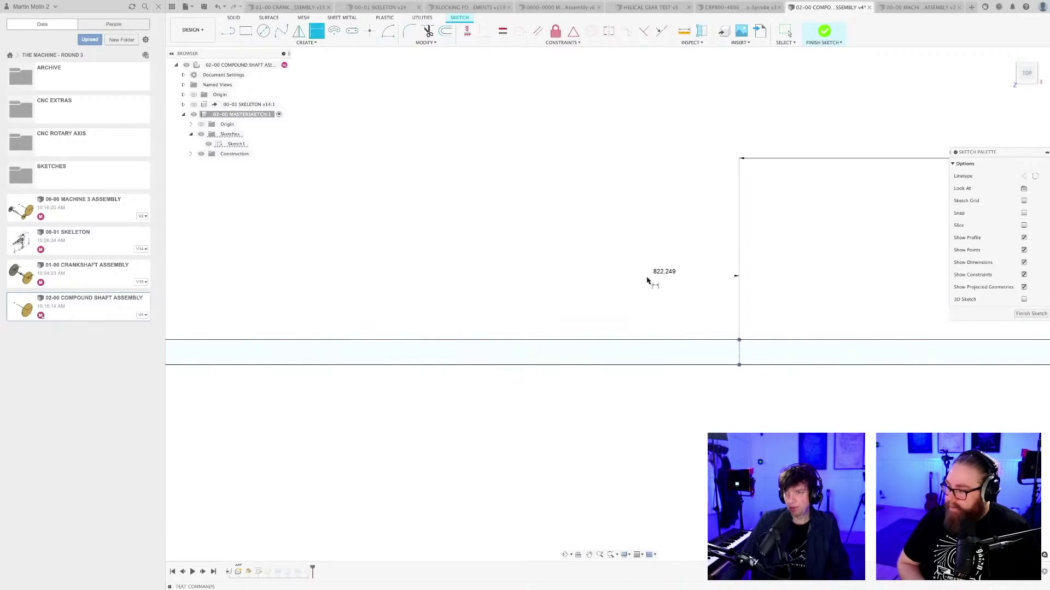
click(617, 272)
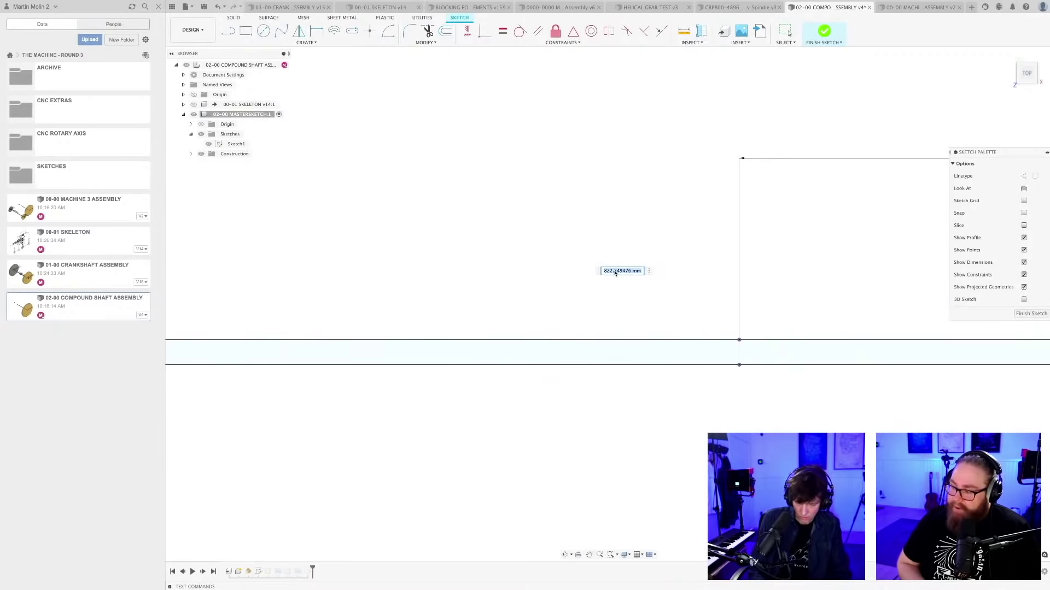
text(820)
key(Return)
scroll(623, 286, down, 2)
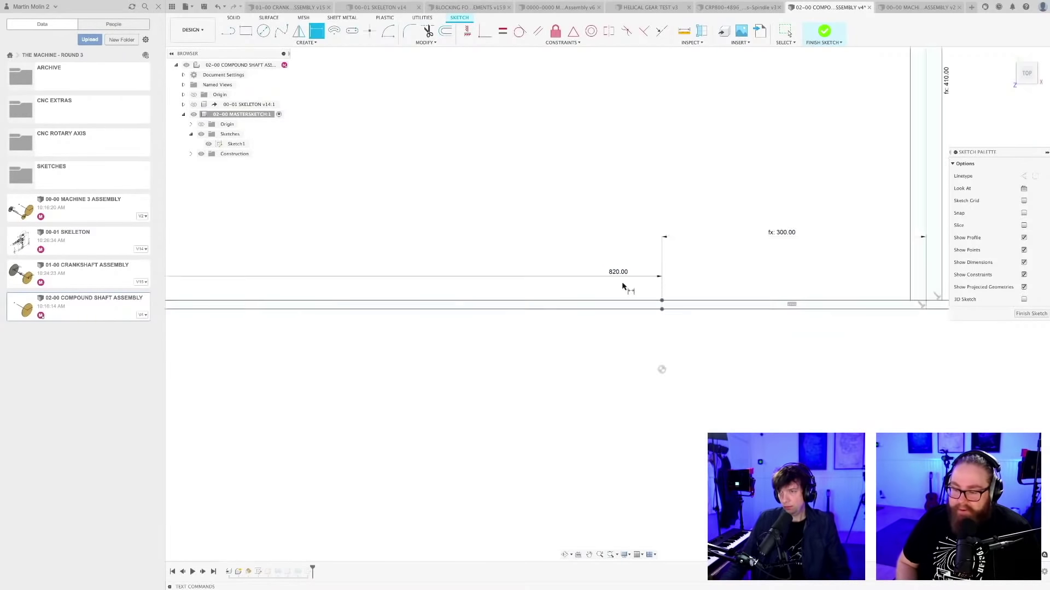
scroll(622, 287, down, 1)
click(1031, 314)
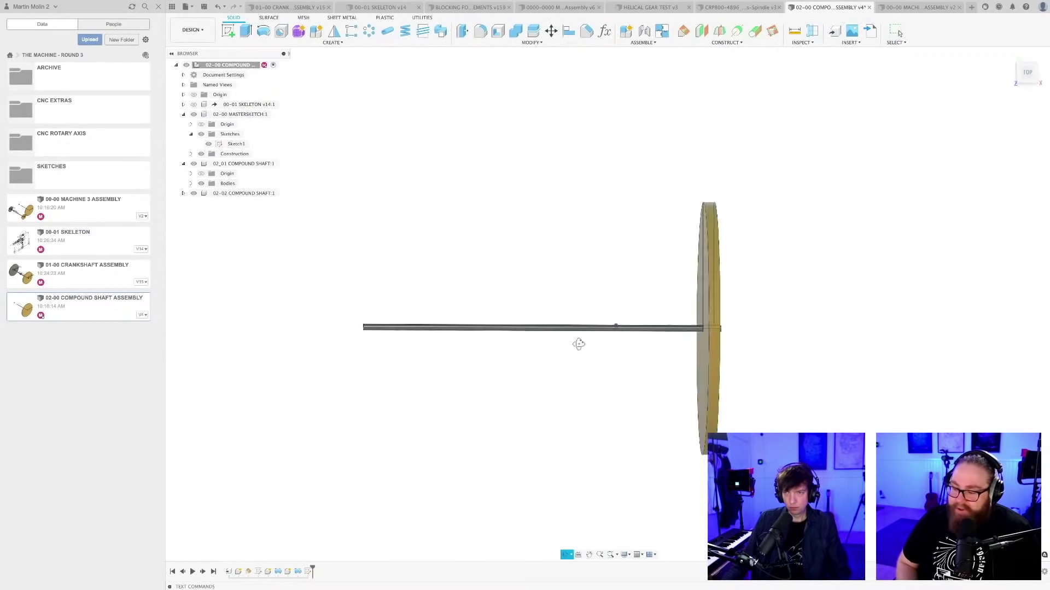
Save the compound shaft assembly as a new version and review the lengthened shaft with its gear
shift+middle_drag(579, 344, 550, 335)
scroll(554, 338, up, 1)
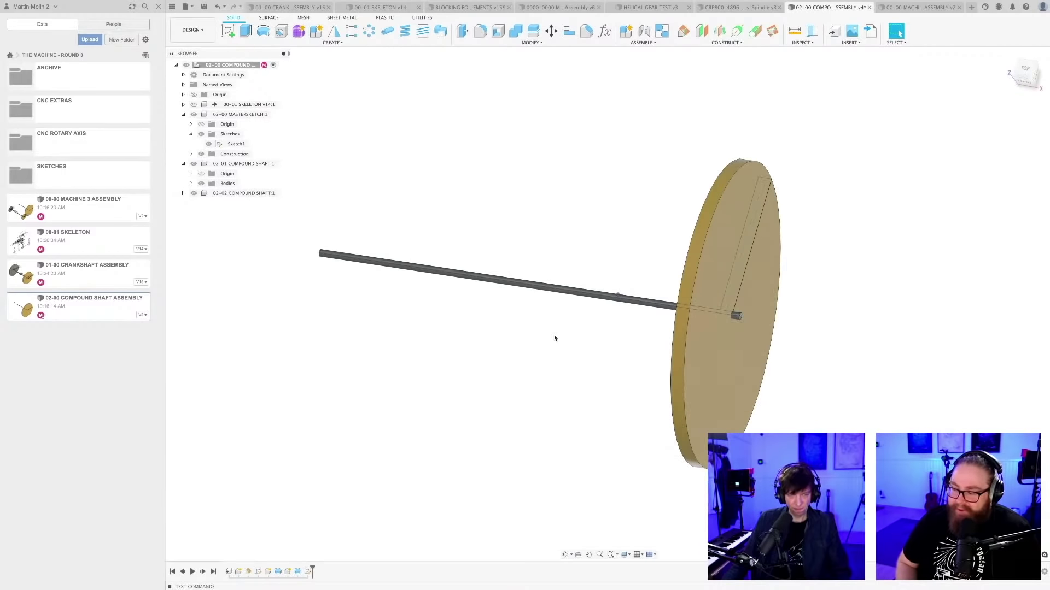
key(ctrl+s)
key(Return)
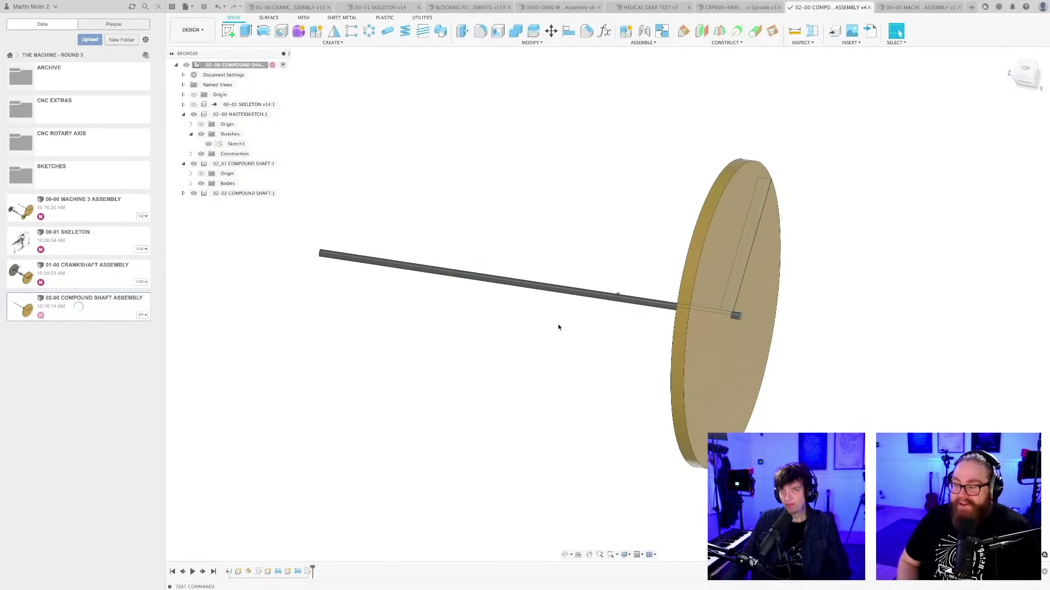
scroll(558, 333, down, 1)
shift+middle_drag(558, 333, 542, 325)
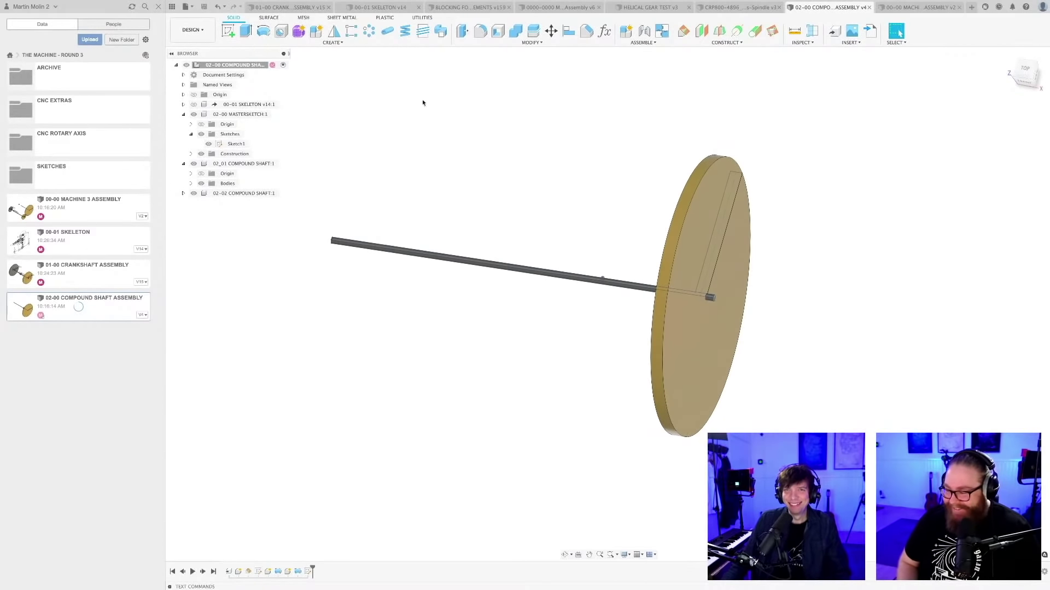
middle_drag(546, 207, 546, 210)
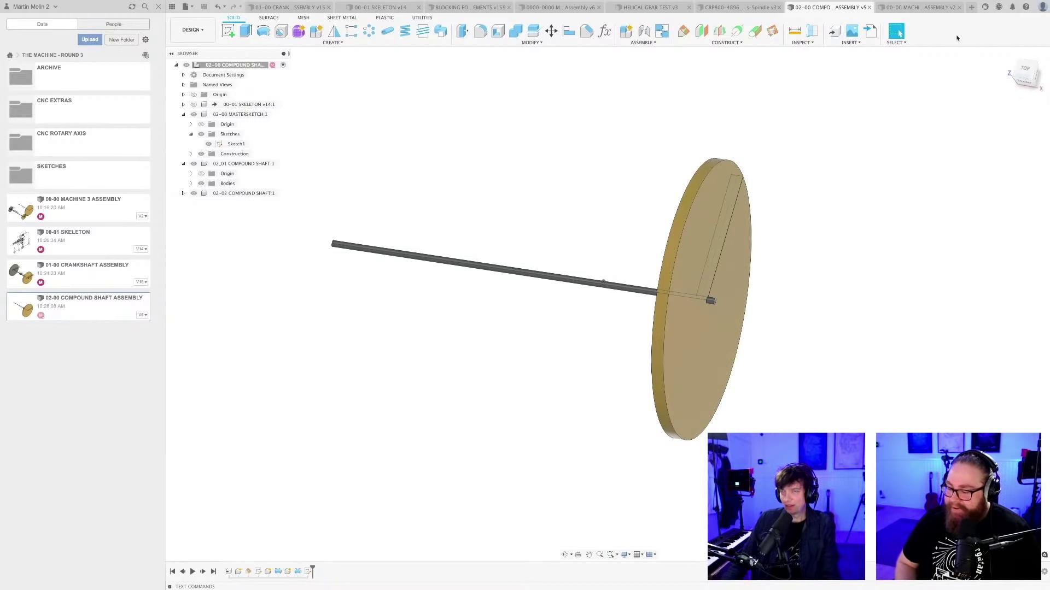
Return to the 00-00 MACHINE 3 ASSEMBLY and examine the lengthened compound shaft next to the crankshaft
click(919, 7)
shift+middle_drag(586, 279, 593, 258)
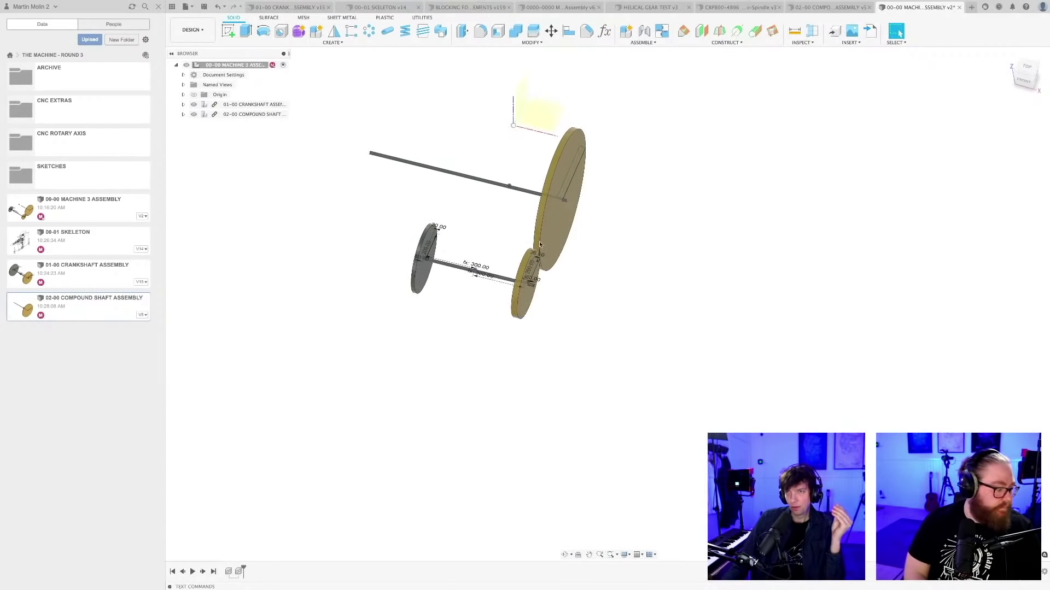
middle_drag(593, 281, 683, 334)
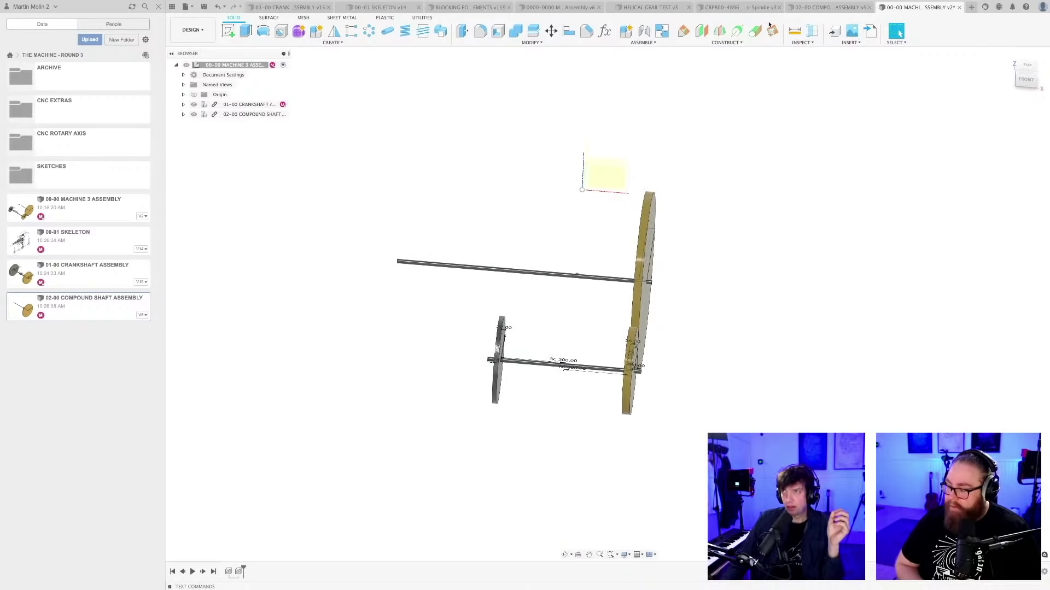
In the 02-00 COMPOUND SHAFT ASSEMBLY, collapse the component tree and rename the large gear component as 02-02 GEAR 1b
click(829, 7)
middle_drag(624, 408, 694, 451)
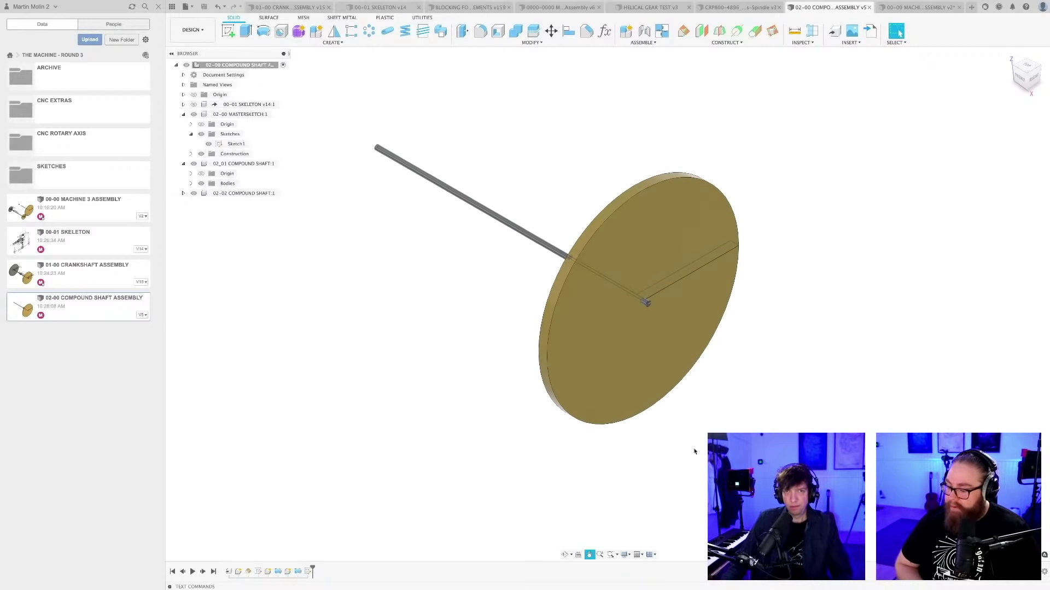
click(183, 164)
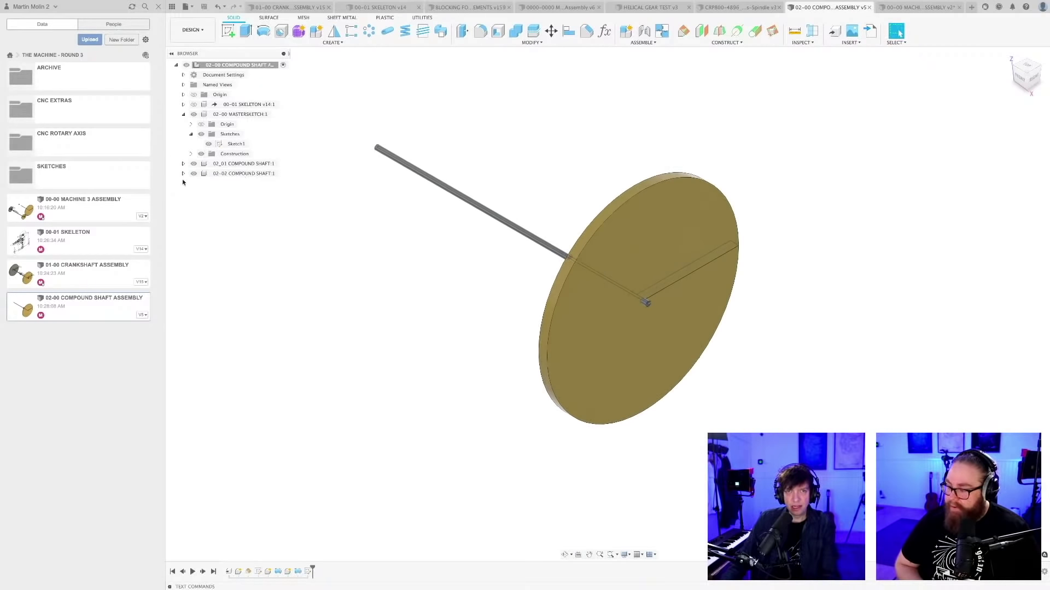
click(184, 115)
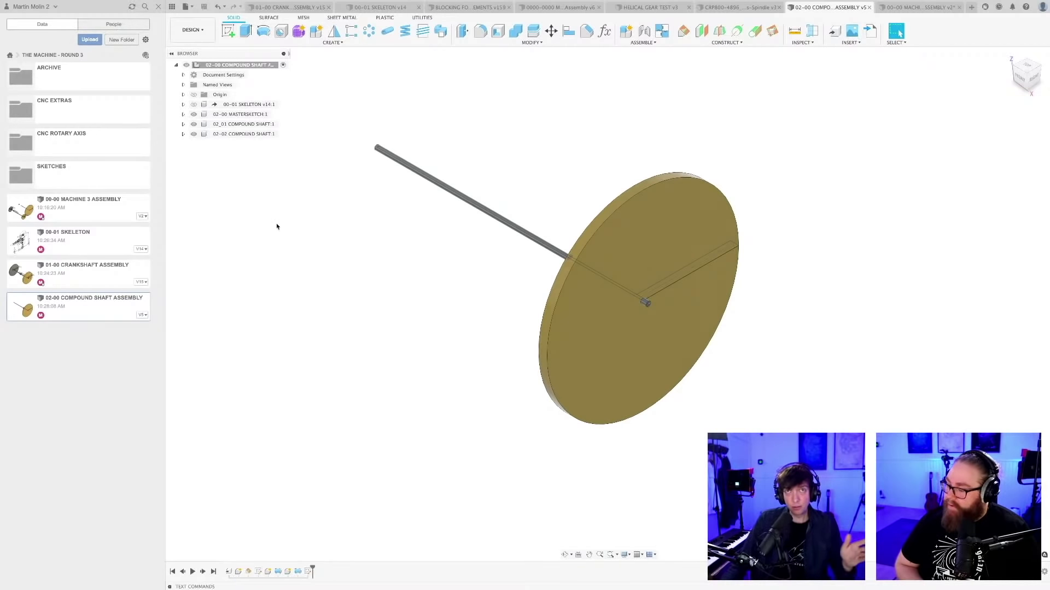
middle_drag(354, 286, 431, 323)
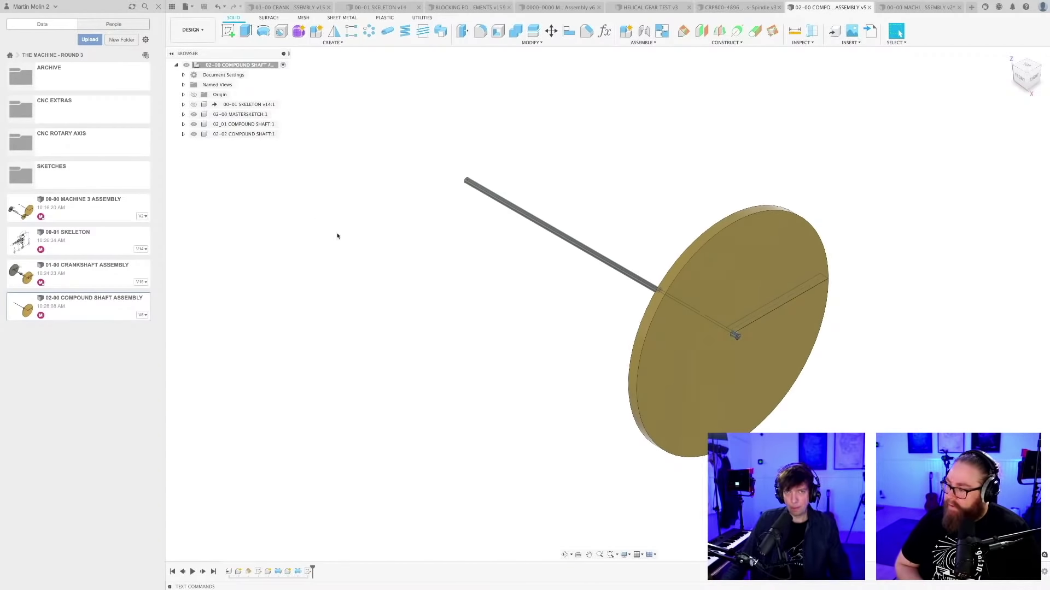
click(242, 134)
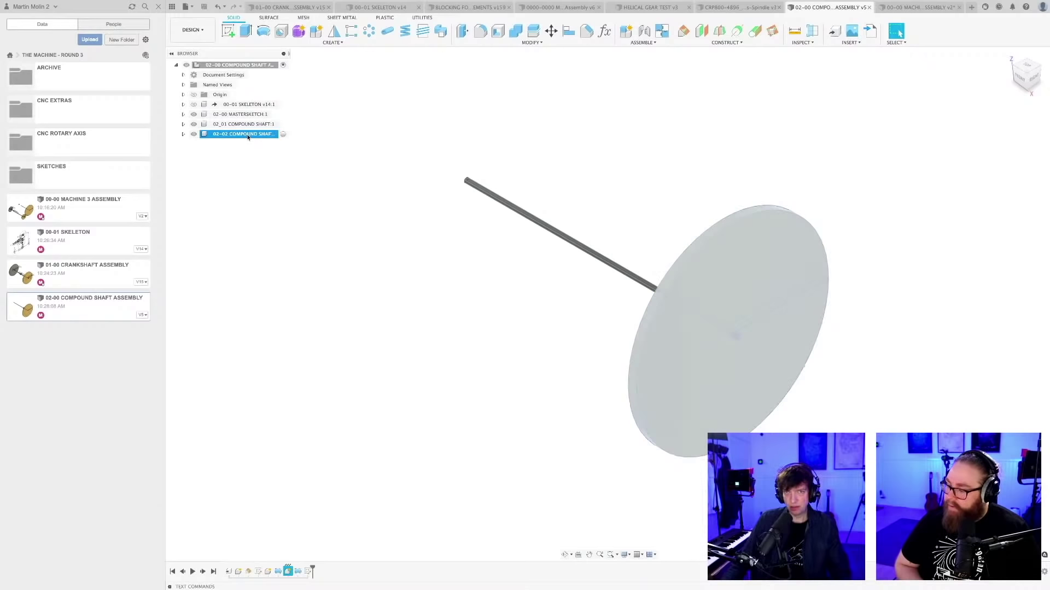
click(248, 135)
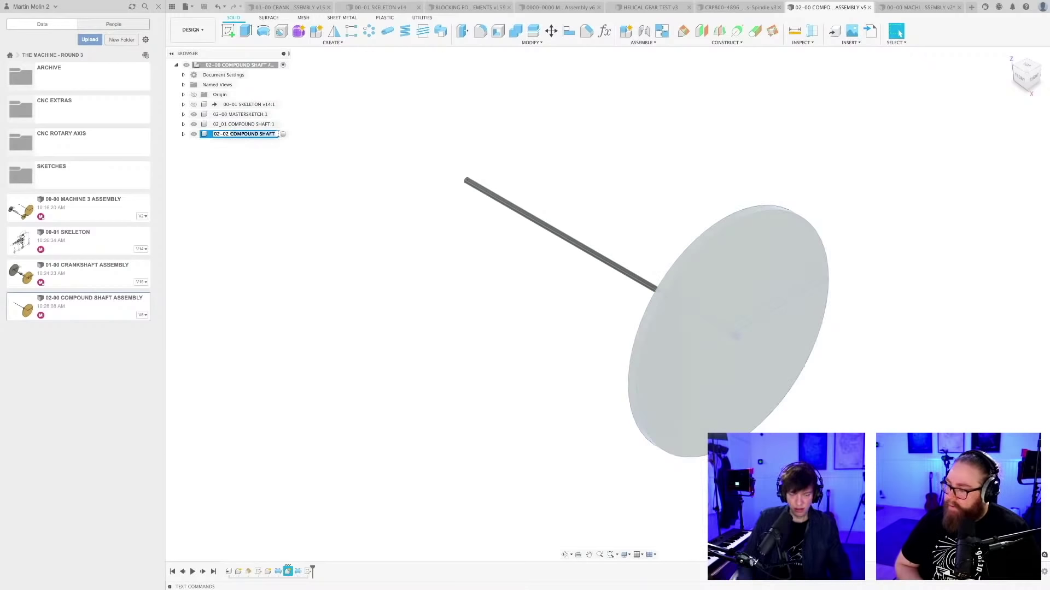
text(02-02 GEAR 1b)
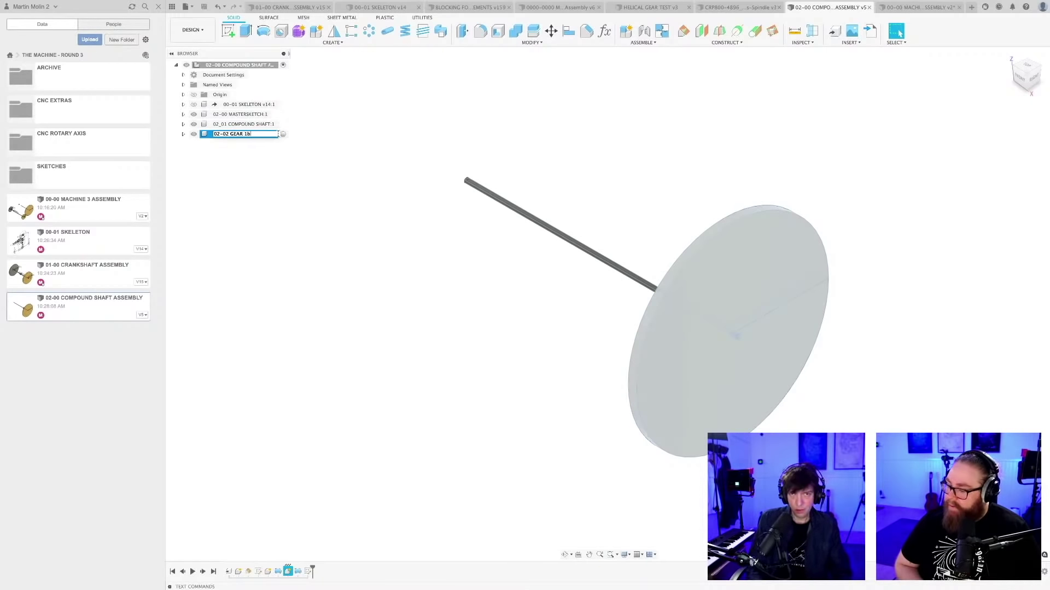
key(Return)
key(Escape)
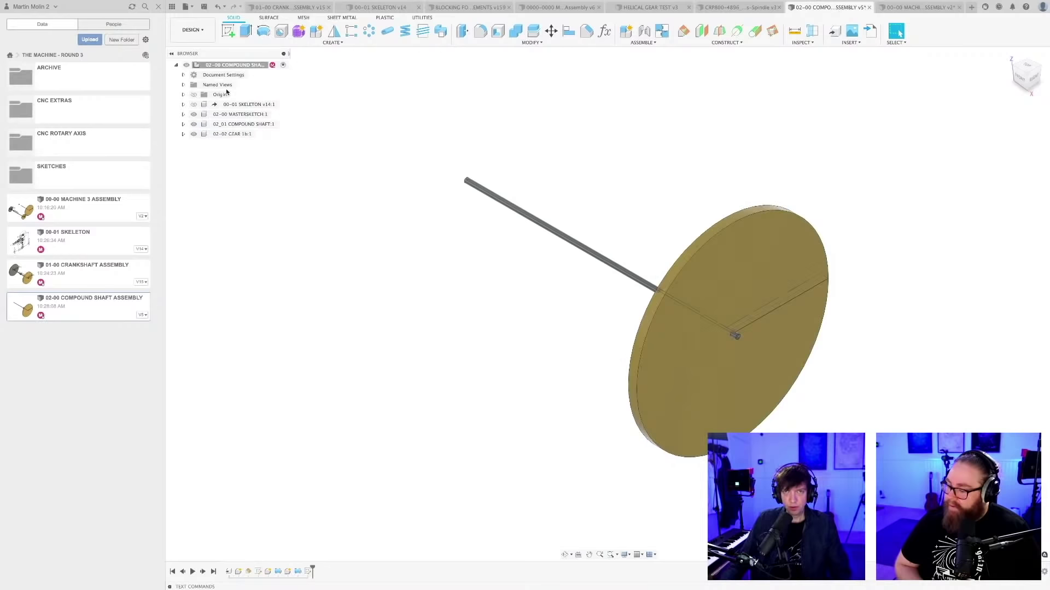
Create a new internal component in the compound shaft assembly and name it 02-03 GEAR 2
right_click(231, 67)
click(244, 73)
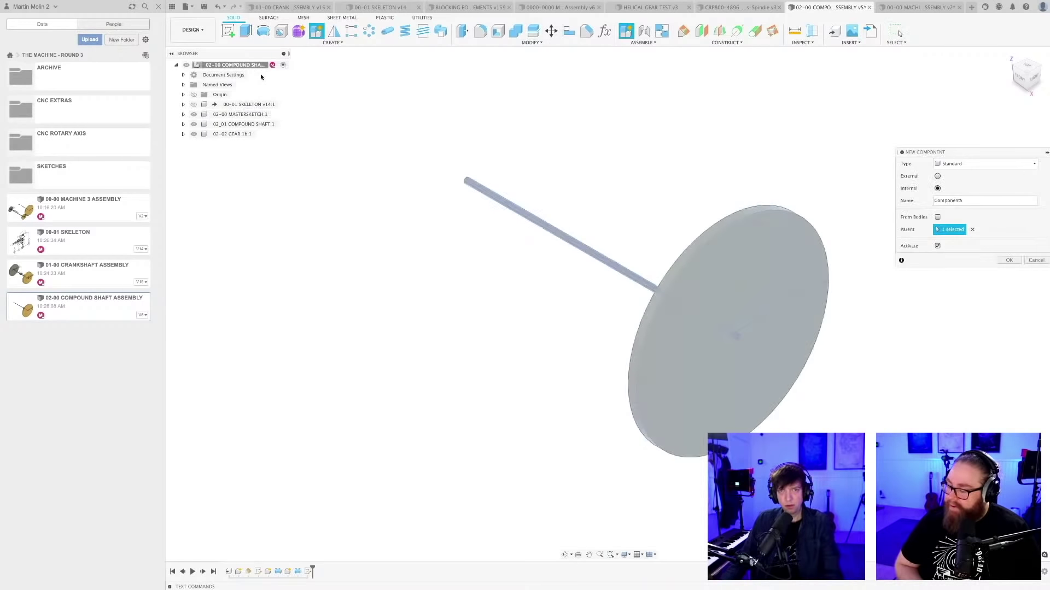
key(Return)
double_click(222, 143)
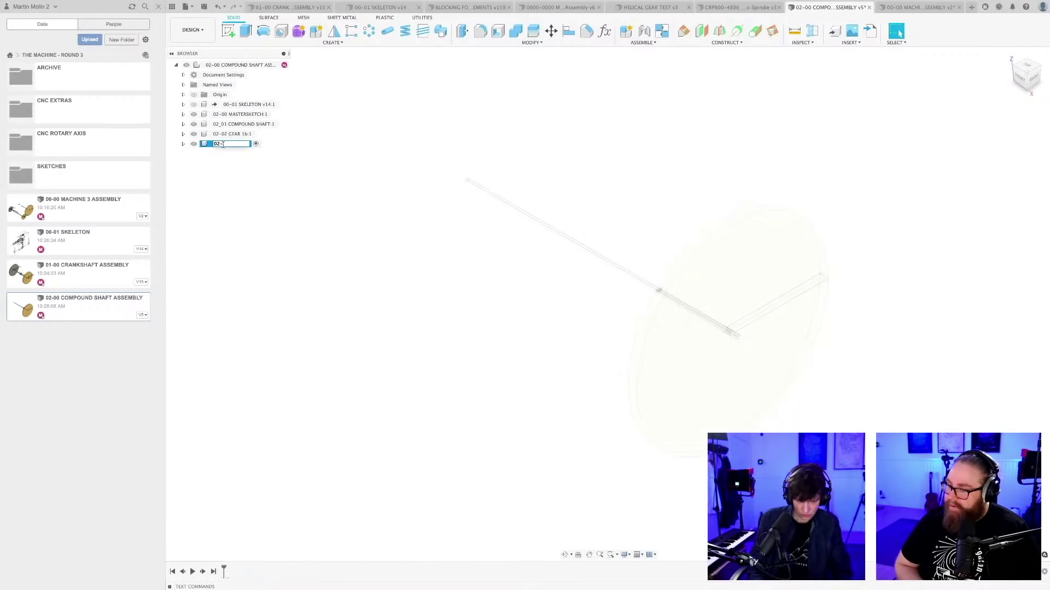
text(02-03 GEAR 2)
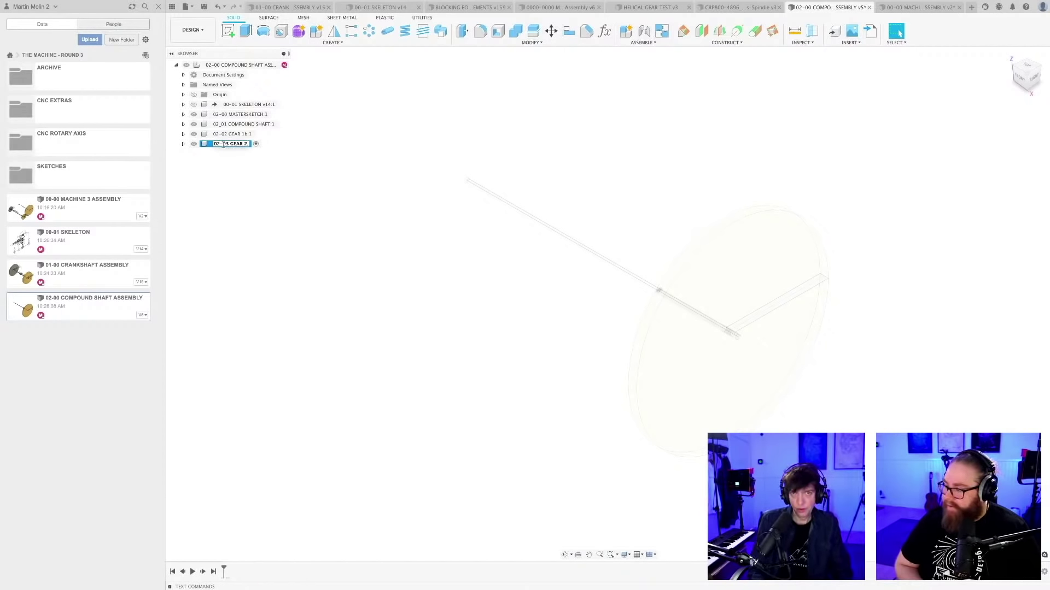
key(Return)
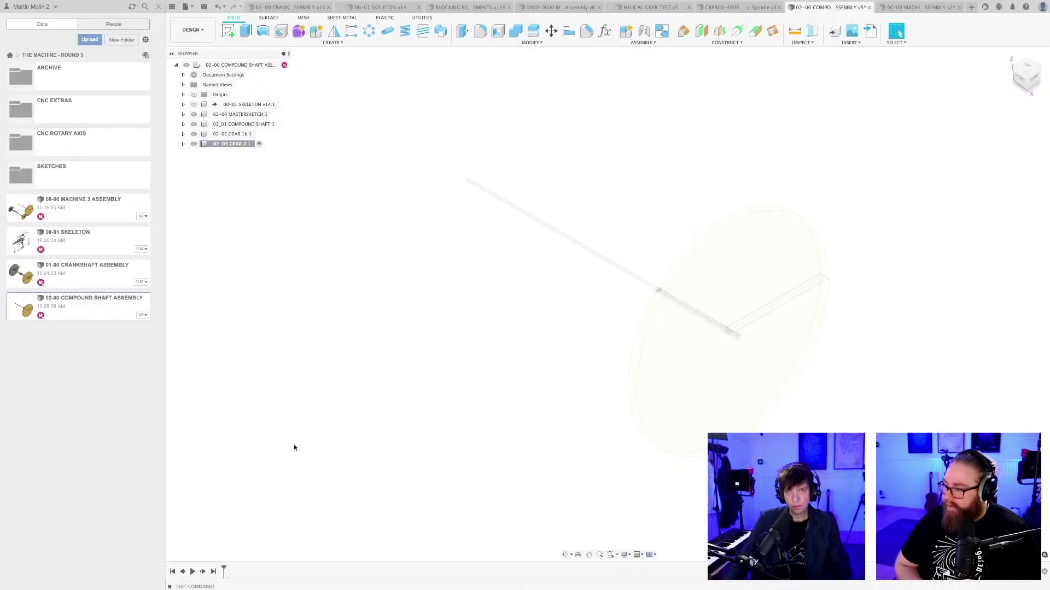
Activate the 02-00 MASTERSKETCH component and open its Sketch1 for editing
click(183, 114)
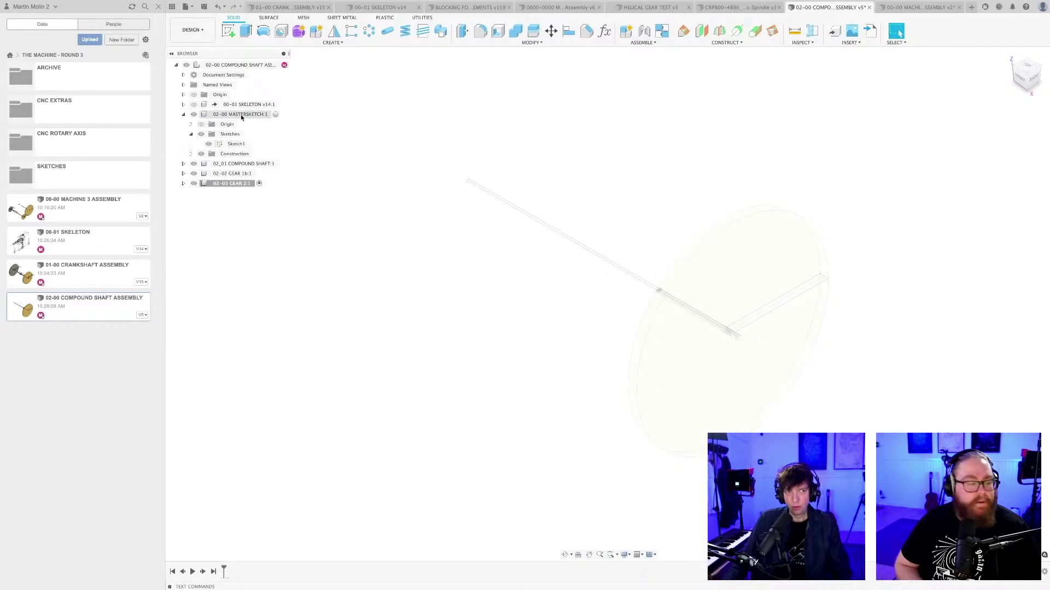
click(275, 114)
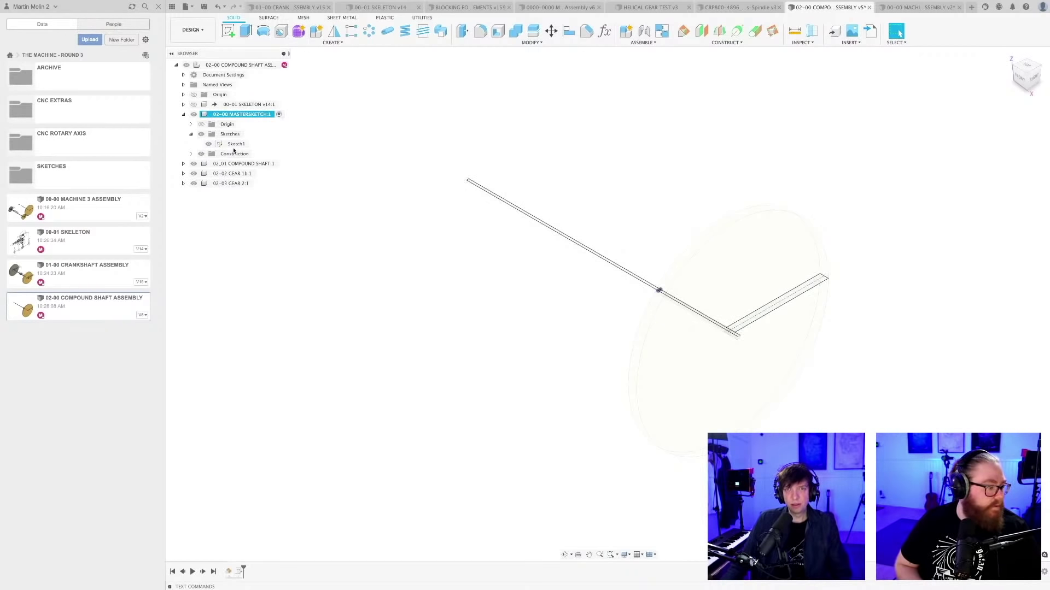
double_click(236, 143)
key(Escape)
scroll(712, 352, up, 5)
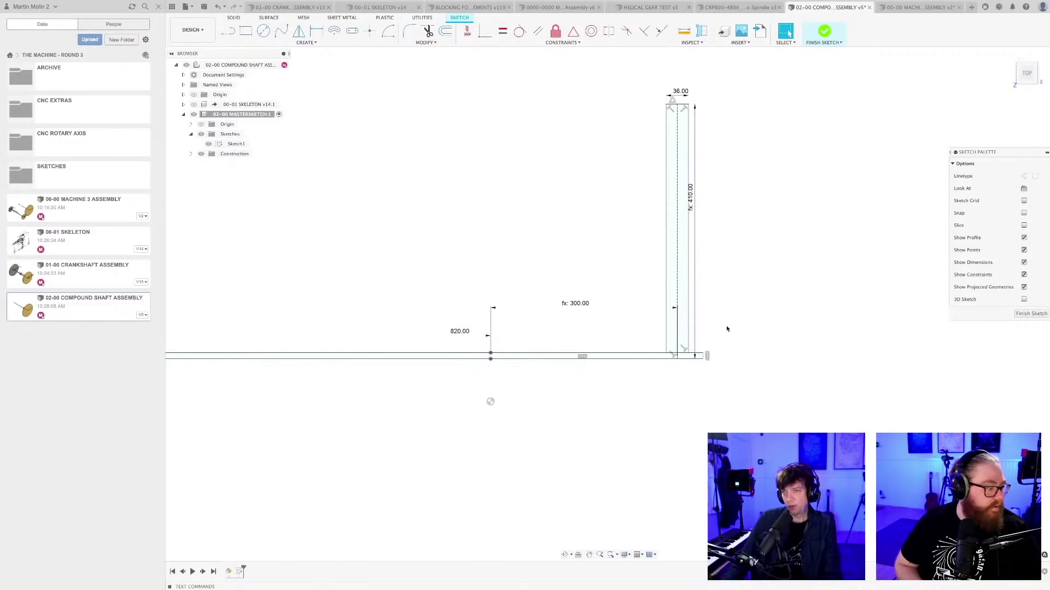
Draw a line about 155 mm long perpendicular to the shaft's lower line, between the centre point and the large gear's profile
scroll(710, 368, up, 2)
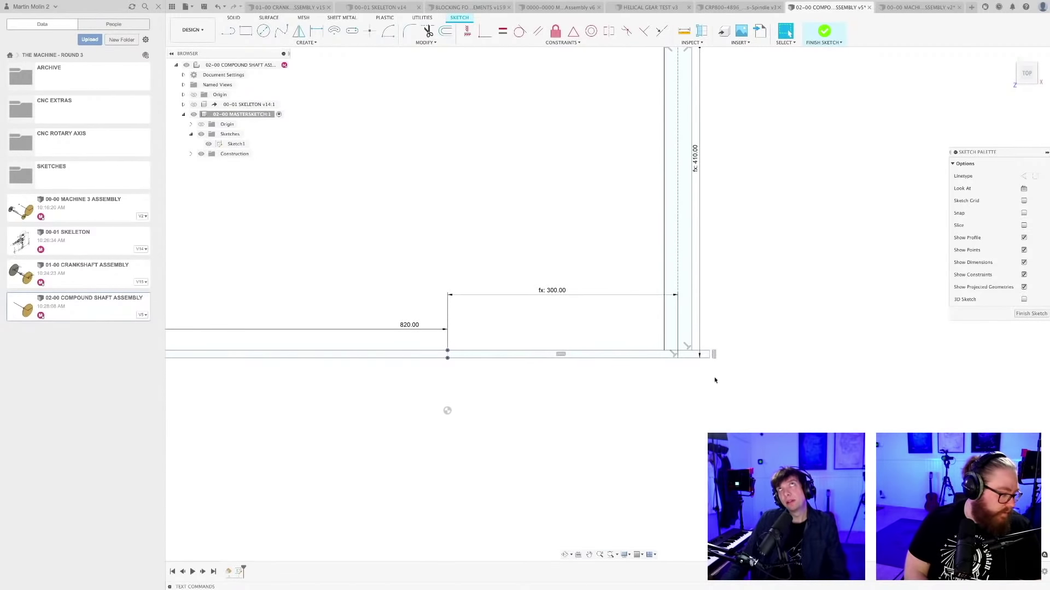
middle_drag(748, 327, 754, 377)
scroll(739, 386, up, 2)
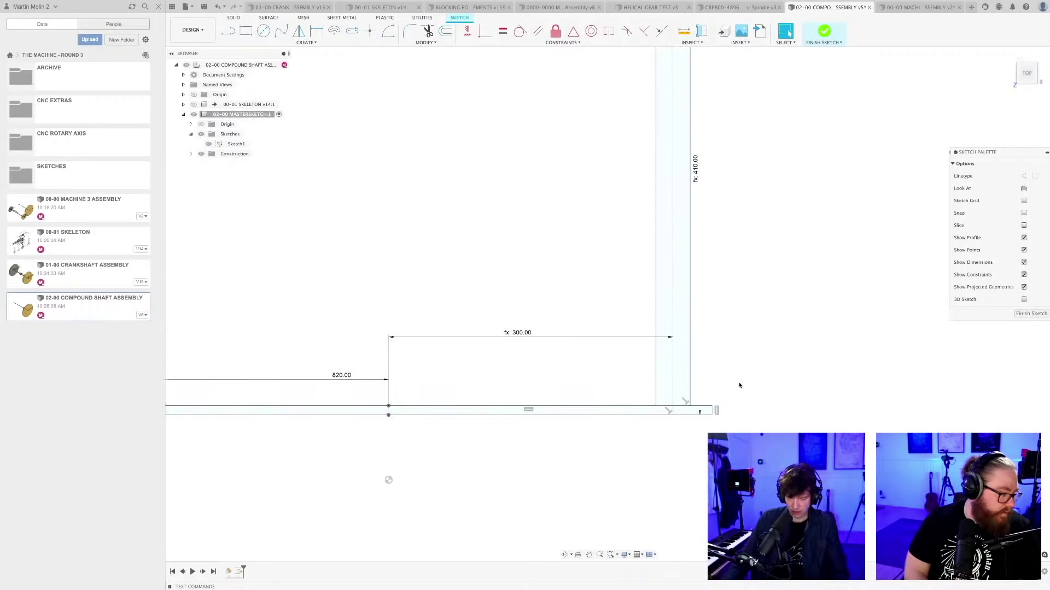
key(l)
scroll(628, 424, up, 2)
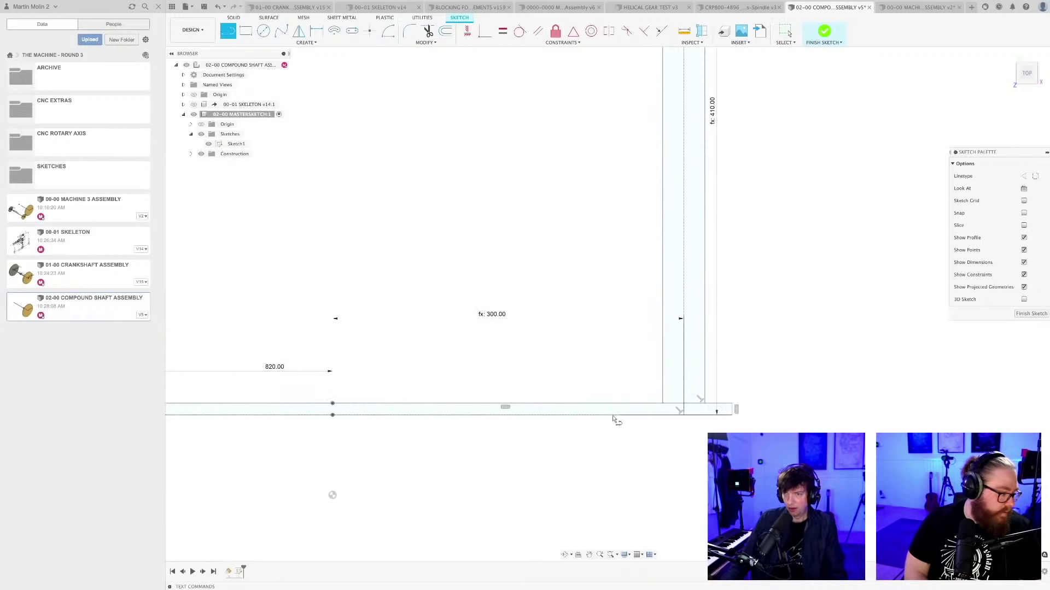
click(599, 415)
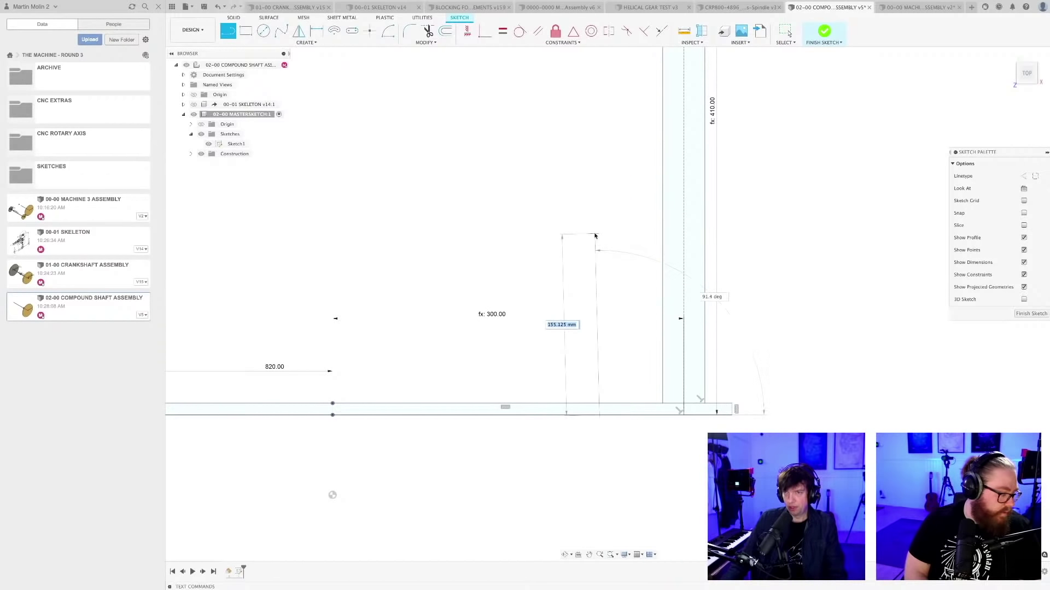
click(600, 236)
key(Escape)
mouse_move(614, 370)
middle_down()
mouse_move(642, 375)
mouse_move(644, 462)
middle_up()
Draw a second gear outline around the new line, with two sides meeting the shaft's lower line and a sloping top
click(637, 461)
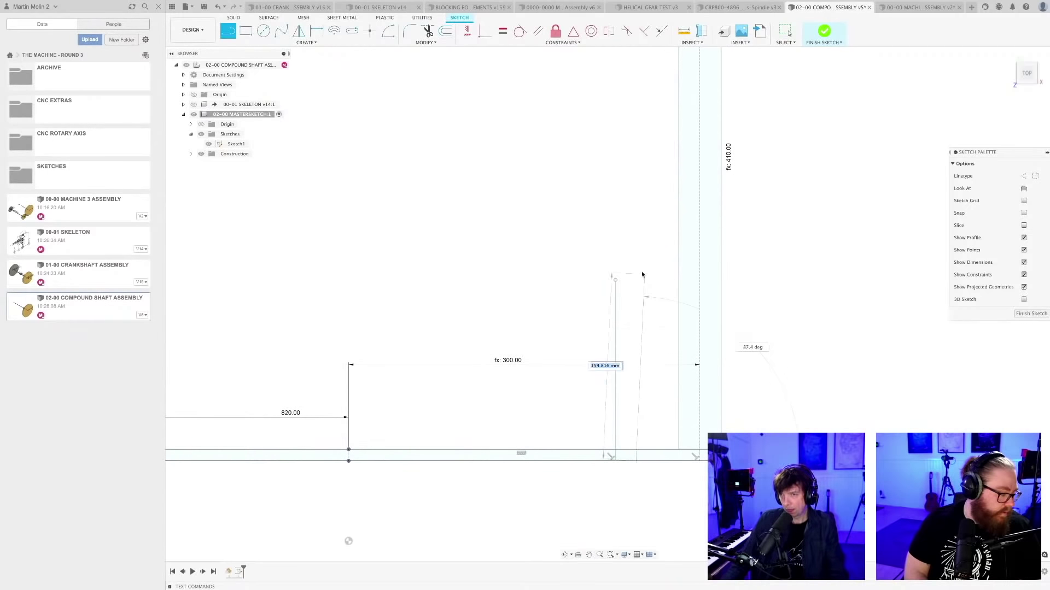
click(637, 253)
click(574, 276)
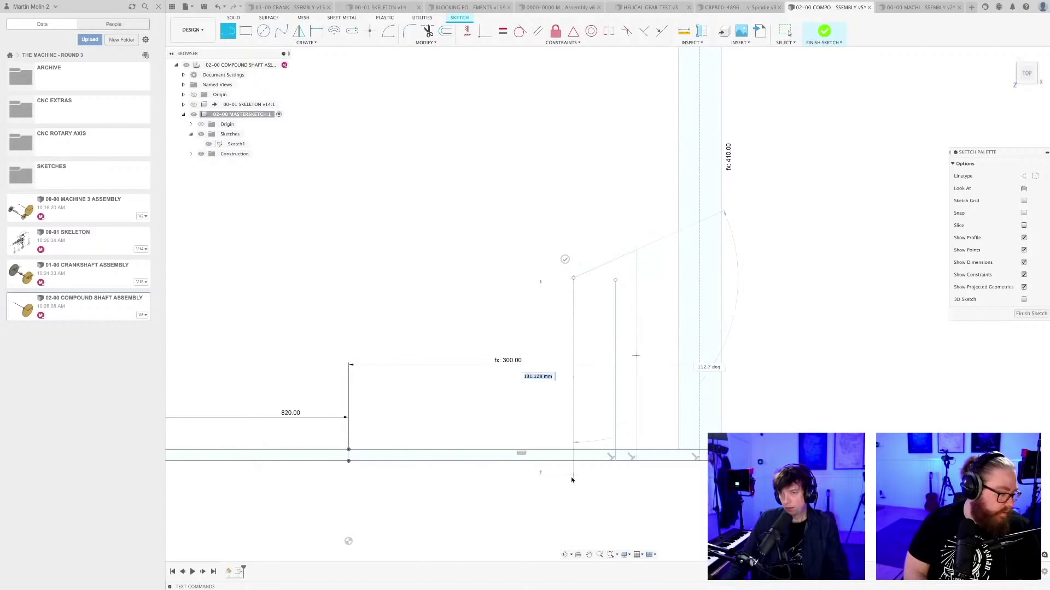
click(570, 462)
key(Escape)
Replace the outline's two side lines with new ones running from the sloping top's ends to the shaft's upper line
scroll(621, 431, up, 2)
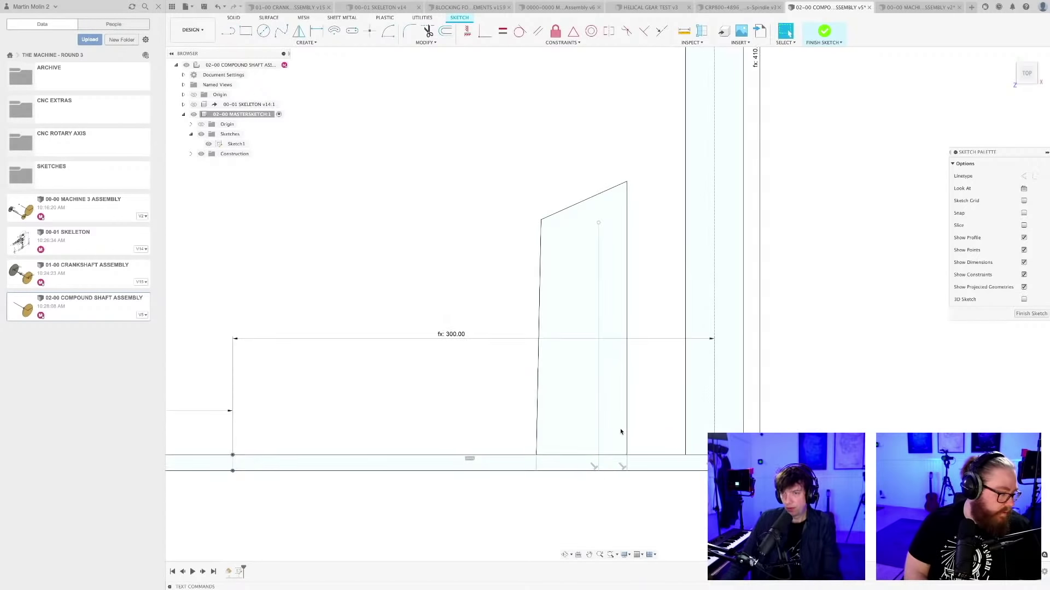
click(538, 426)
key(Delete)
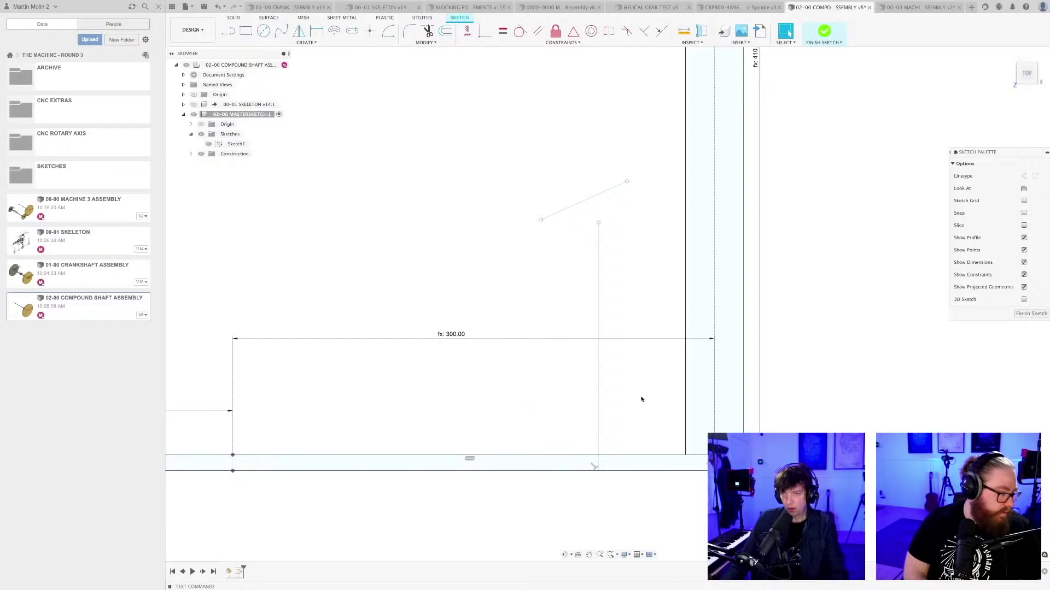
key(l)
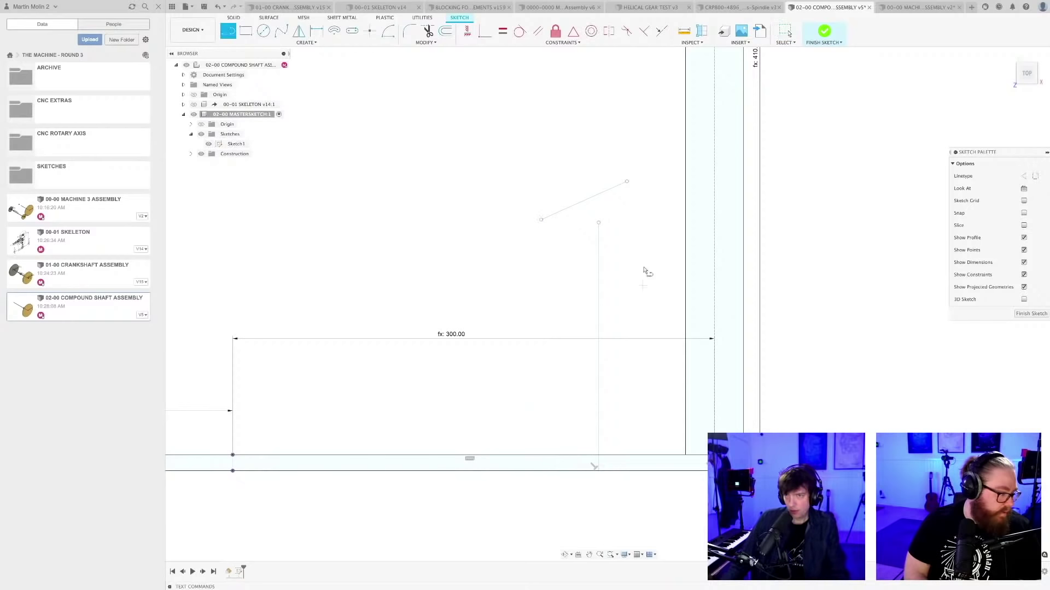
click(627, 182)
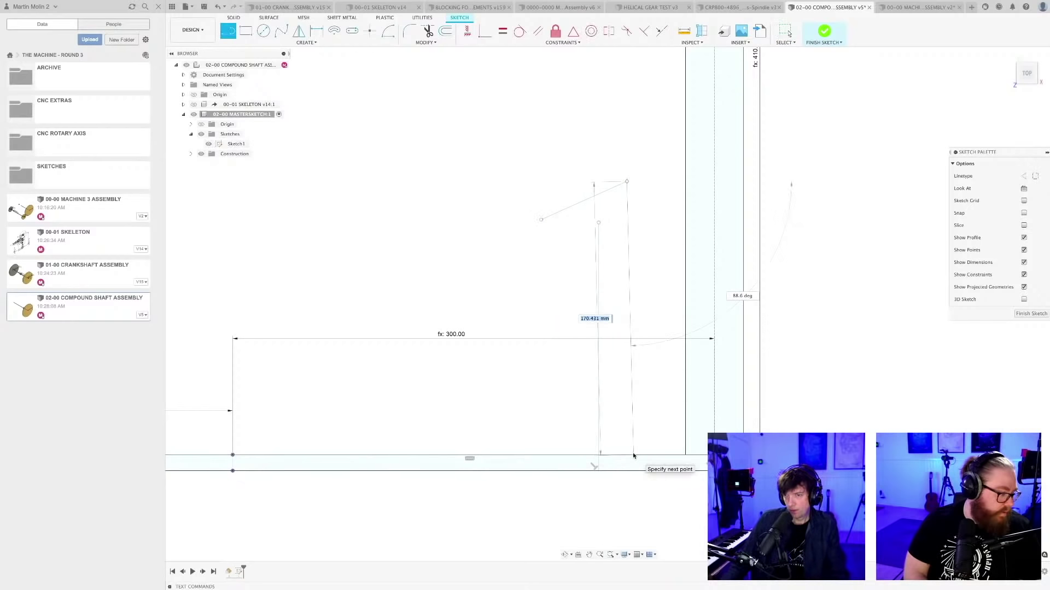
click(633, 454)
click(541, 221)
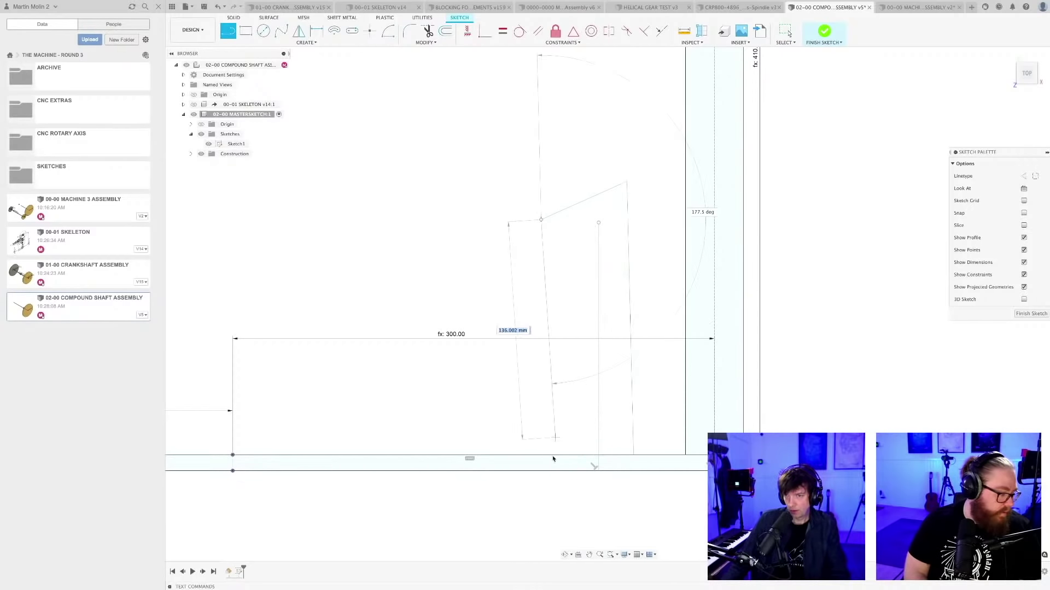
click(551, 454)
key(Escape)
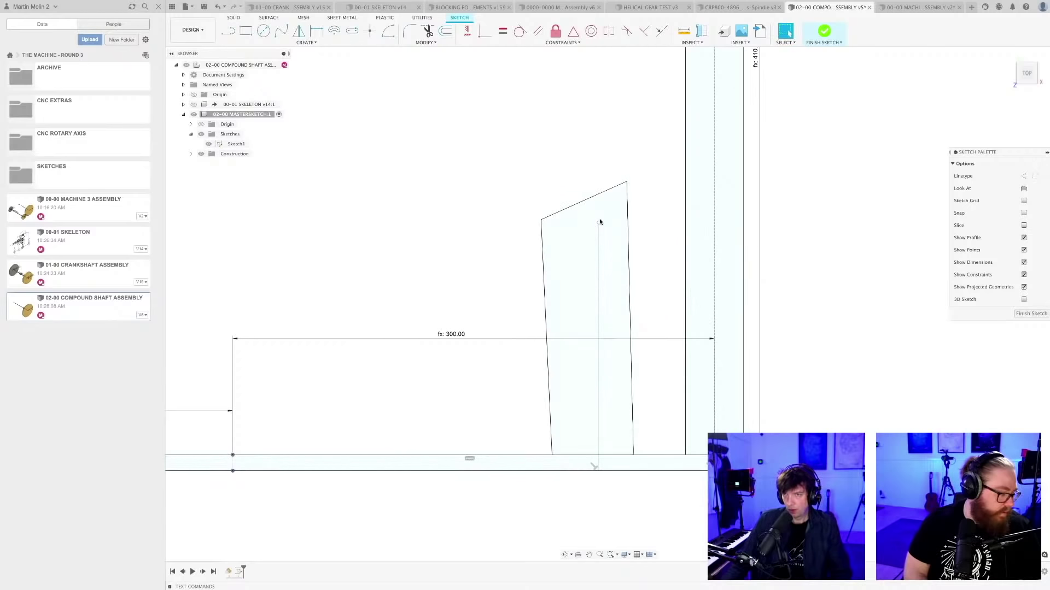
Constrain the outline's top line horizontal and the side nearest the large gear vertical
click(613, 189)
click(467, 31)
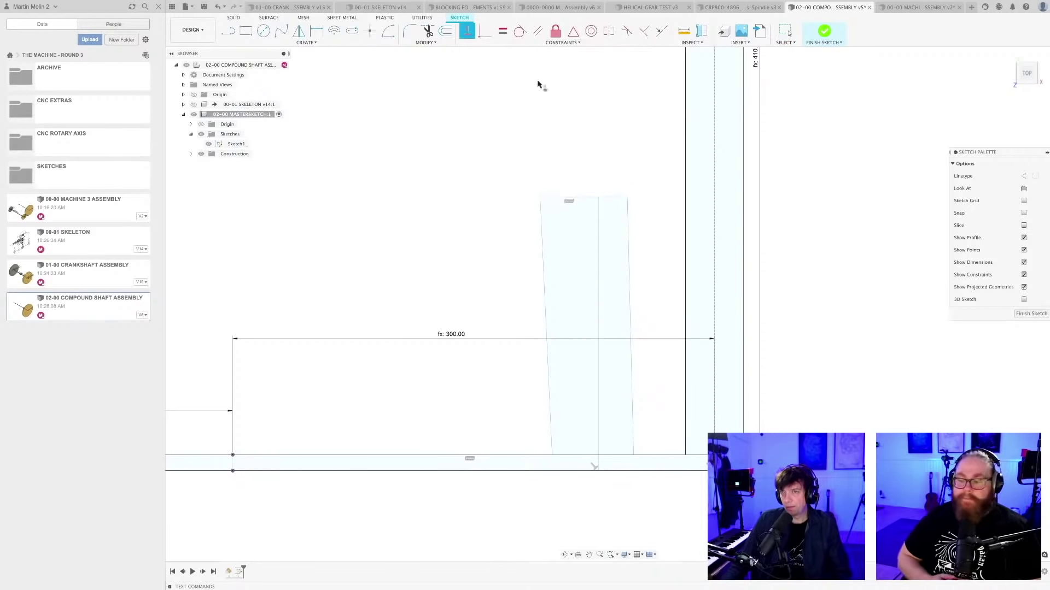
click(628, 230)
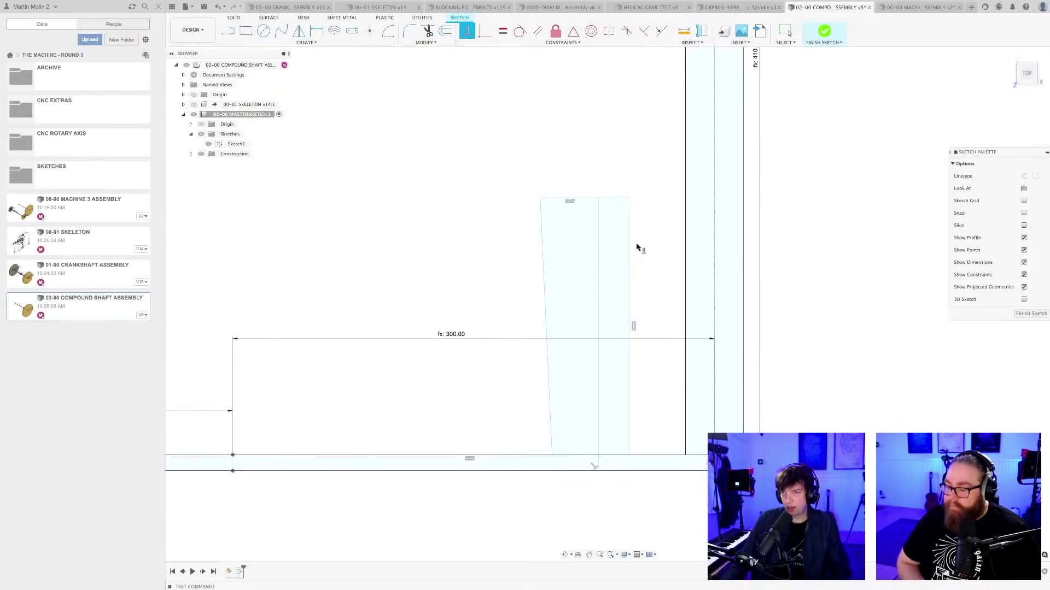
key(Escape)
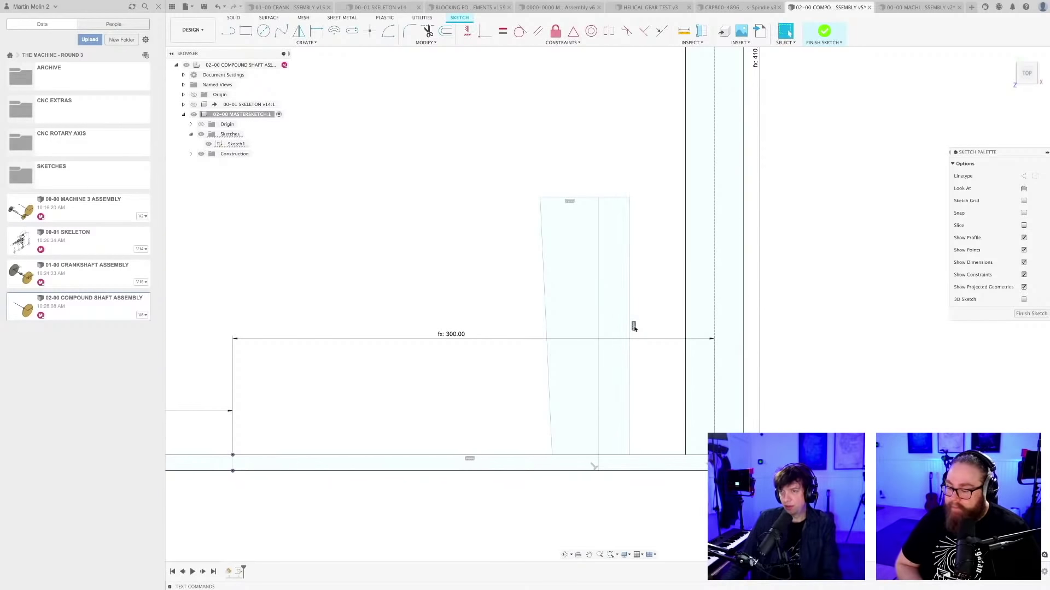
Remove the horizontal and vertical constraints from the outline and constrain both sides perpendicular to its top line instead
click(569, 201)
key(Delete)
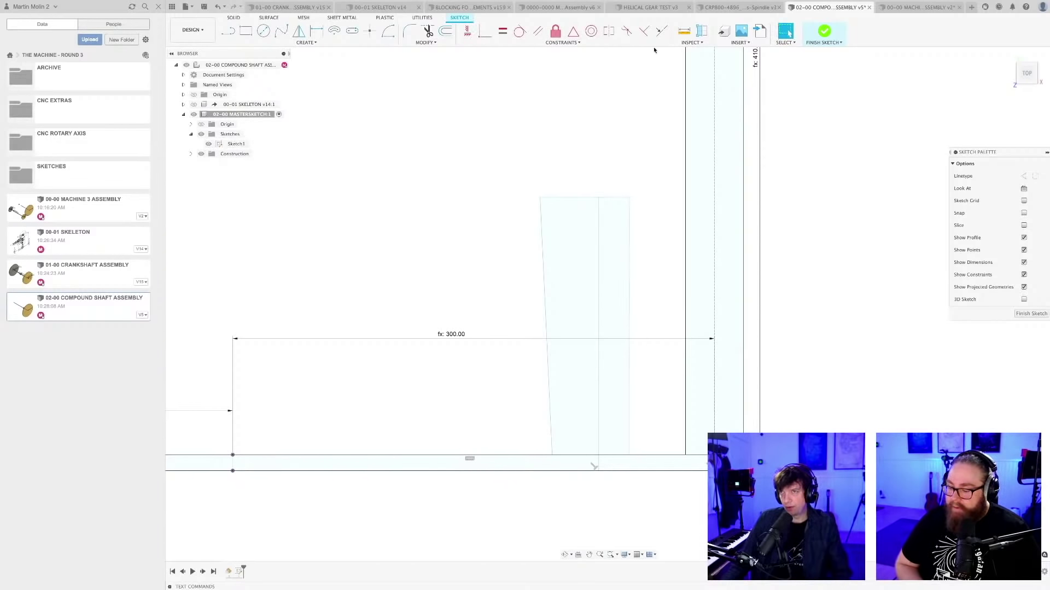
click(644, 31)
click(624, 198)
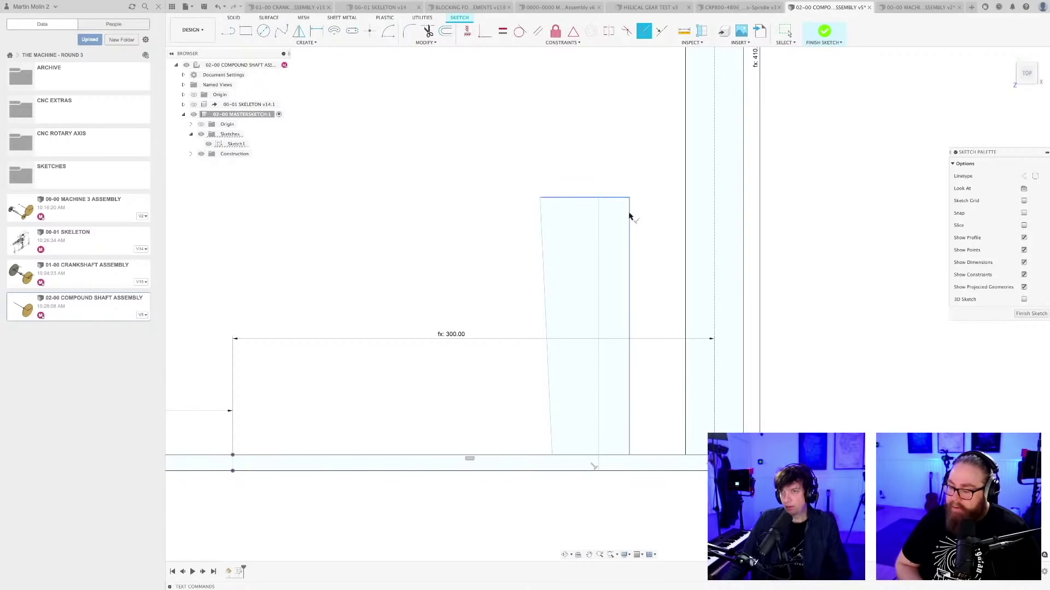
click(546, 293)
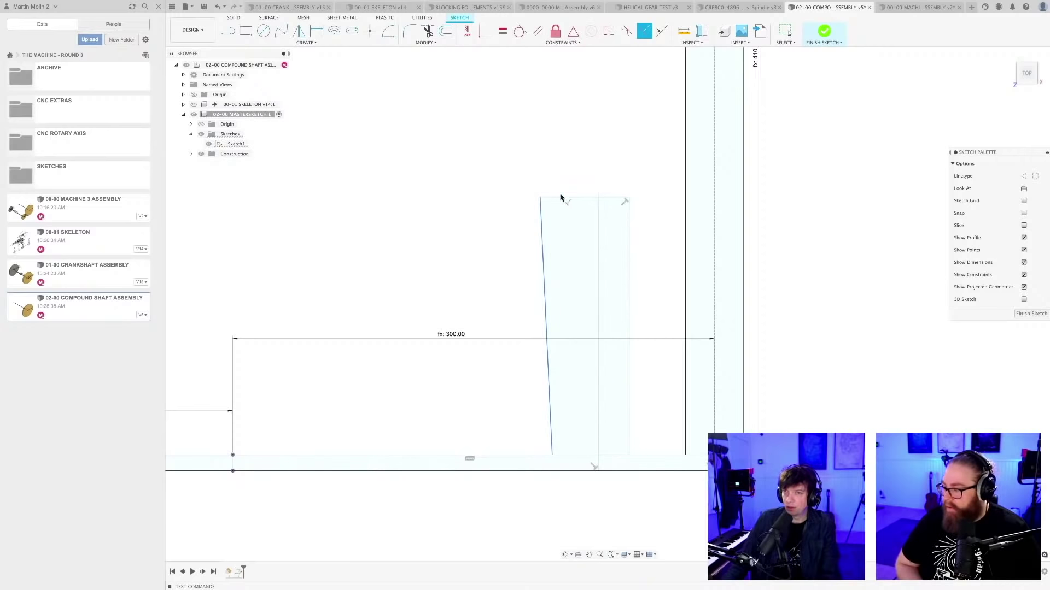
click(561, 198)
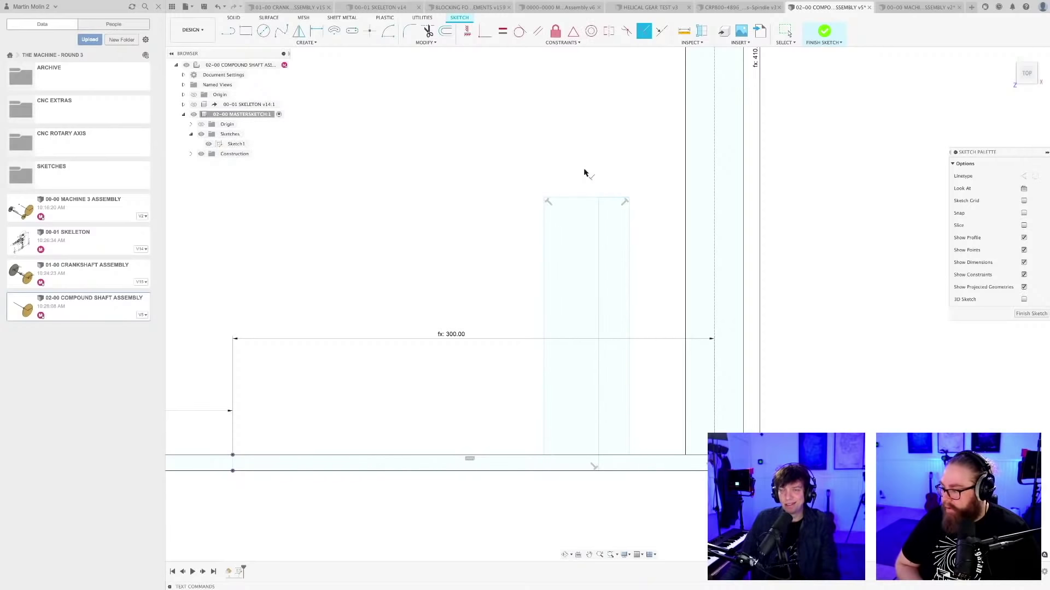
key(Escape)
Turn the inner line into a construction line and attach its free end to the midpoint of the outline's top line
click(598, 271)
key(x)
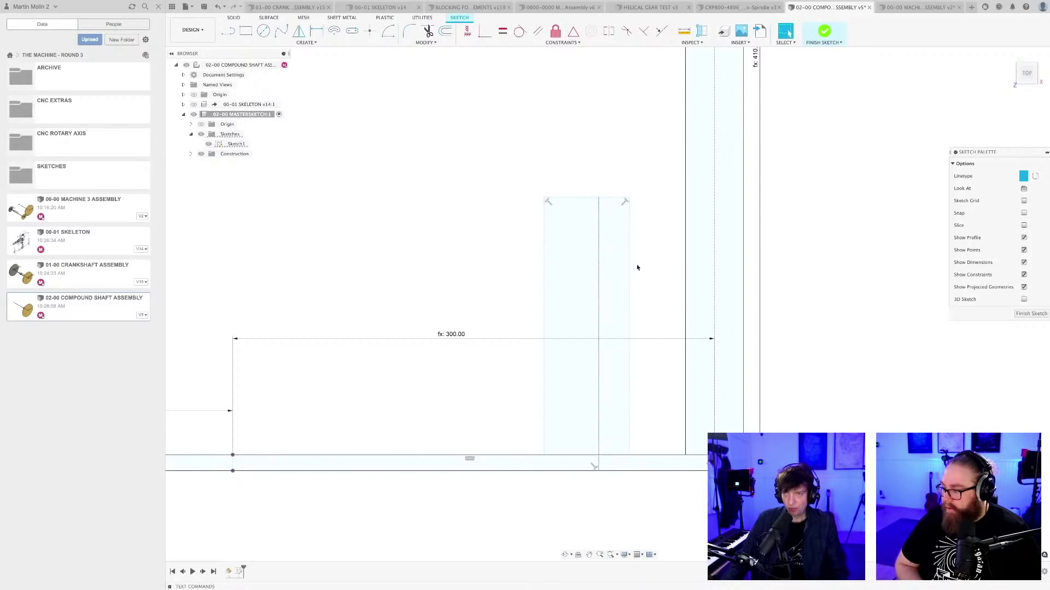
click(638, 266)
scroll(639, 264, up, 2)
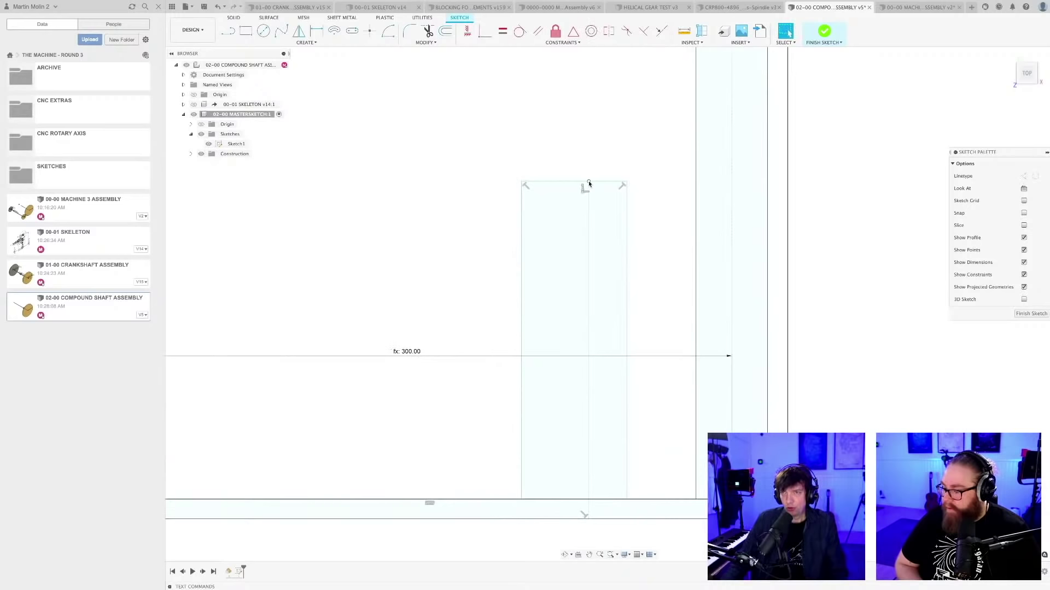
drag(589, 184, 575, 183)
scroll(635, 251, down, 1)
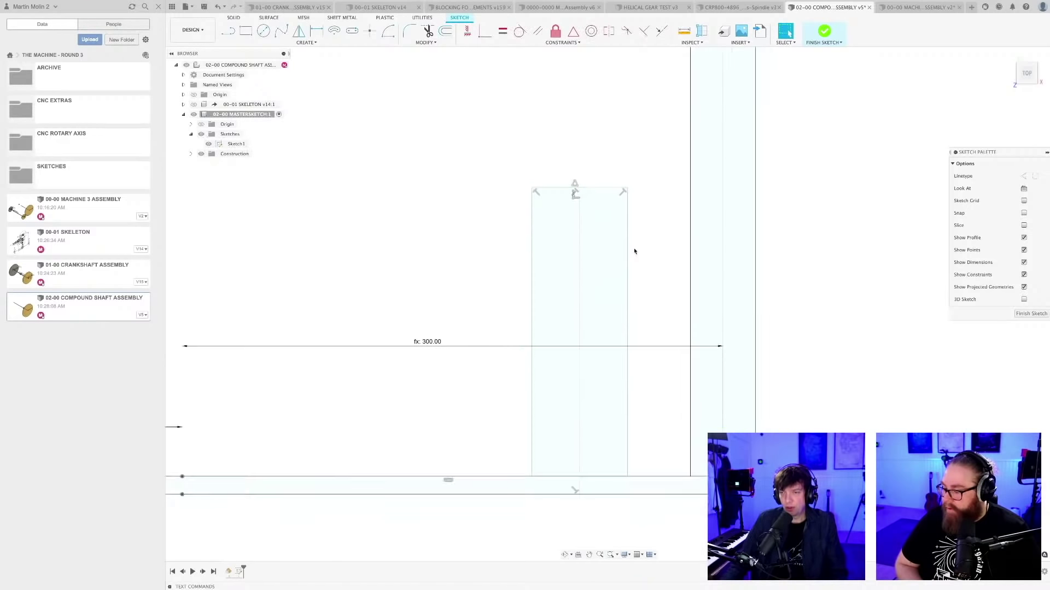
Dimension the second gear profile's width at 36 mm
scroll(637, 252, down, 4)
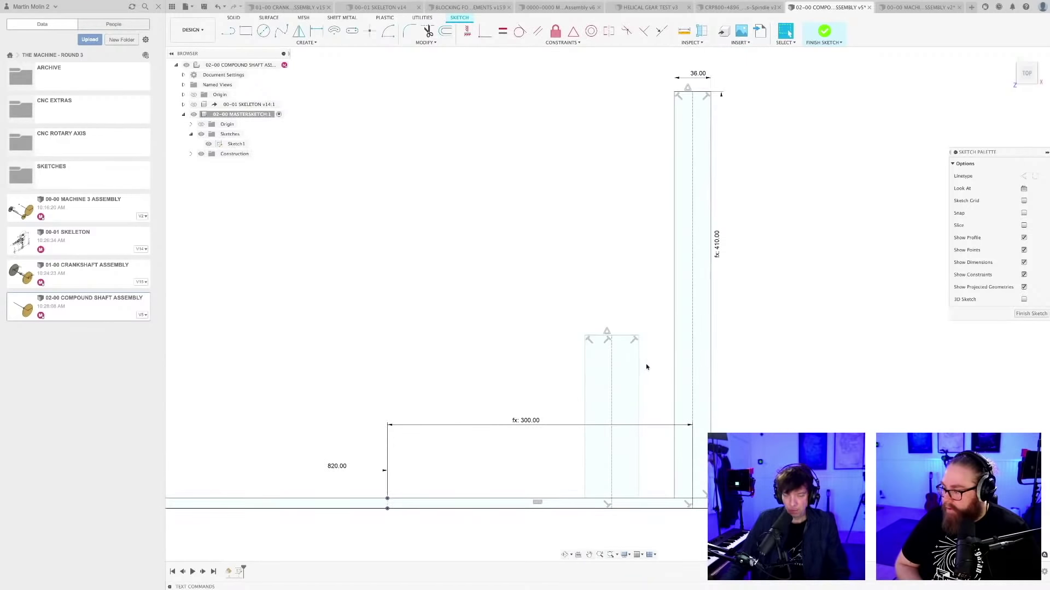
key(d)
scroll(645, 360, up, 1)
scroll(637, 355, down, 1)
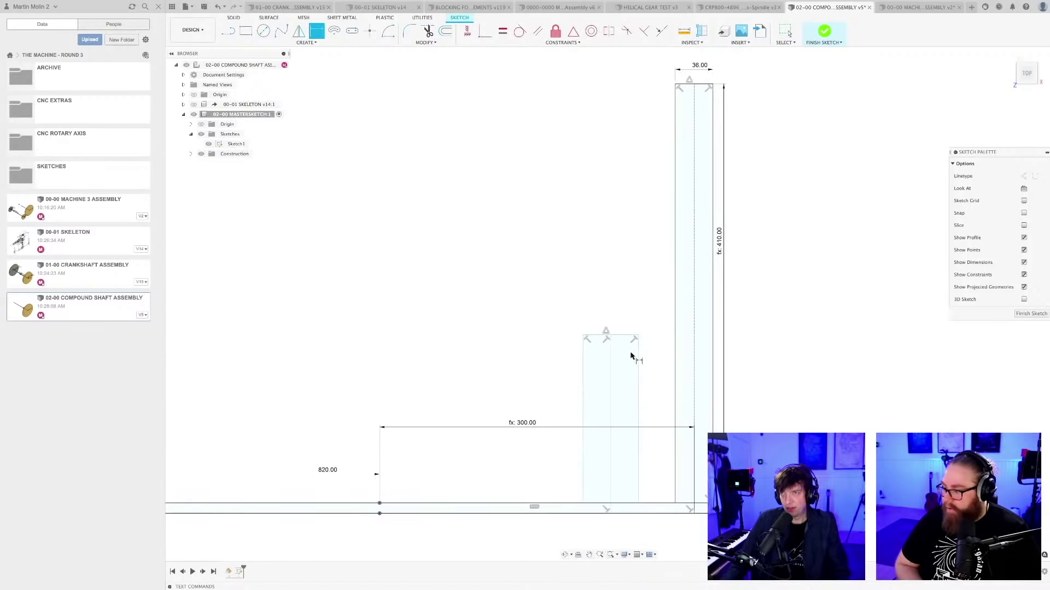
scroll(643, 350, up, 1)
click(607, 328)
click(608, 311)
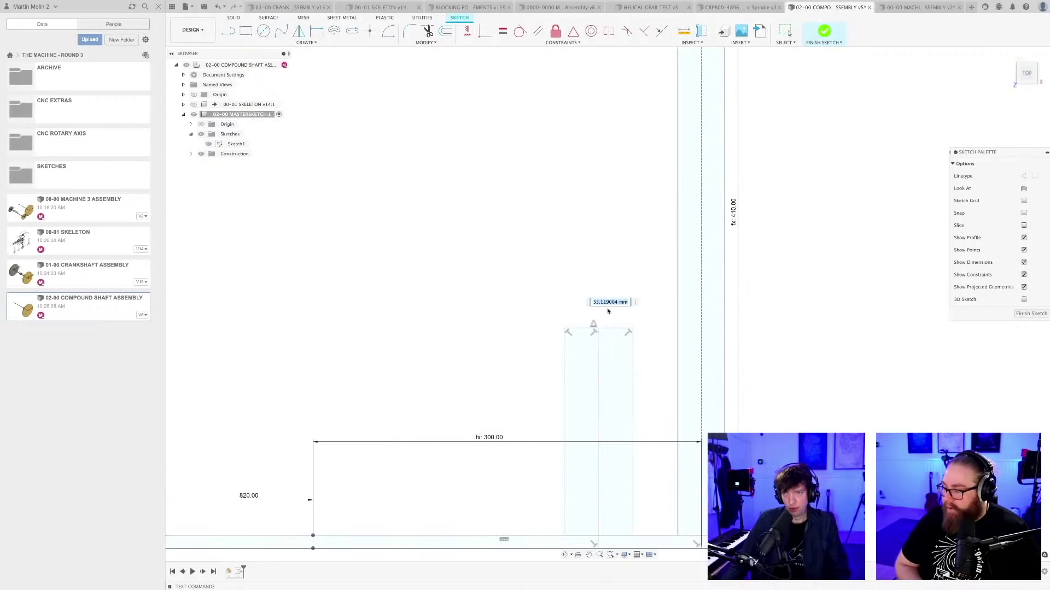
scroll(628, 347, down, 1)
text(3)
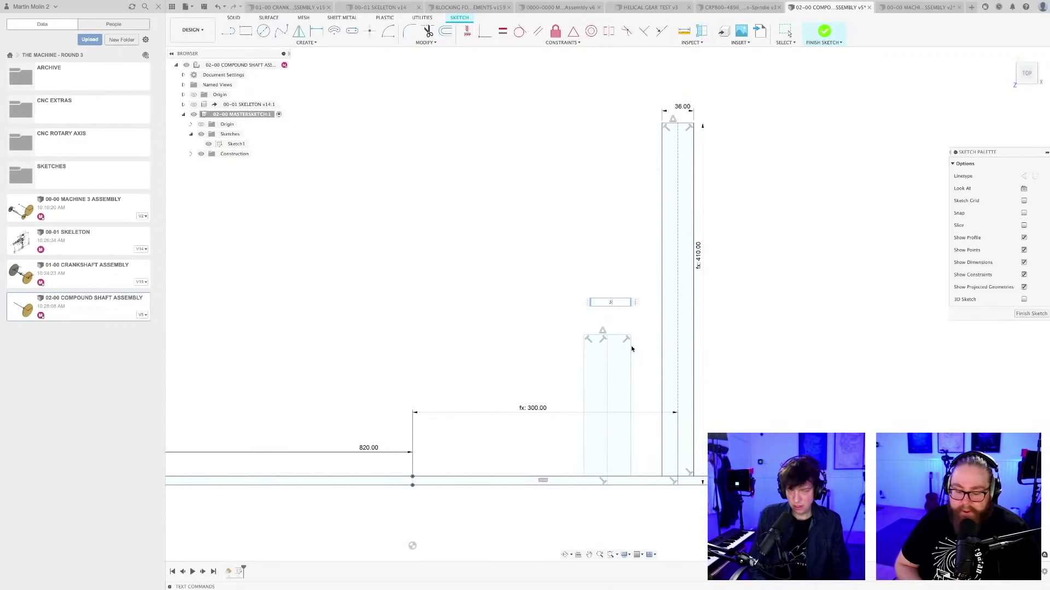
text(6)
key(Return)
scroll(641, 379, up, 1)
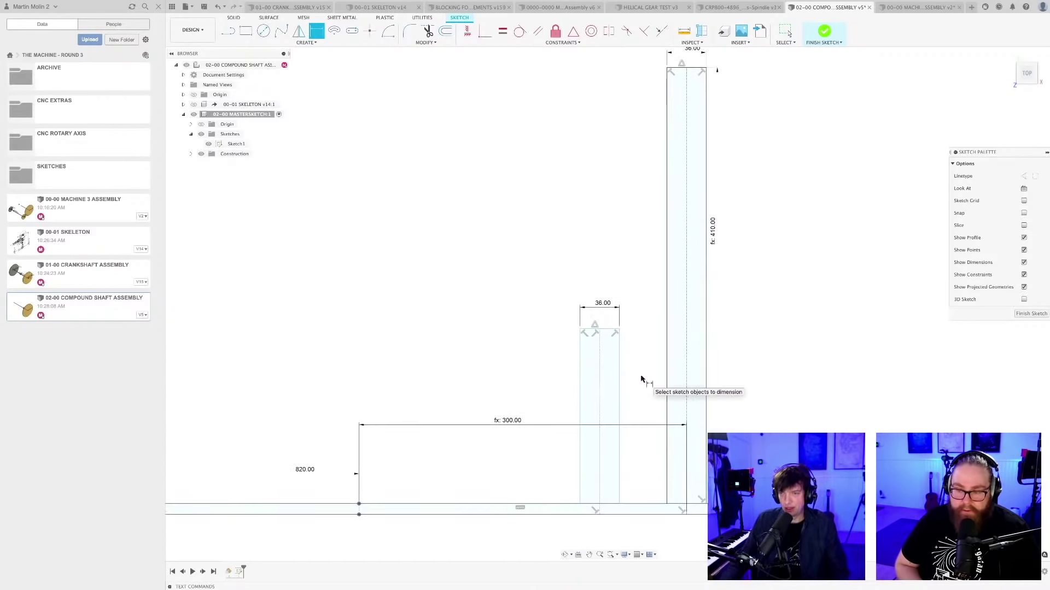
scroll(642, 379, down, 1)
scroll(691, 320, down, 1)
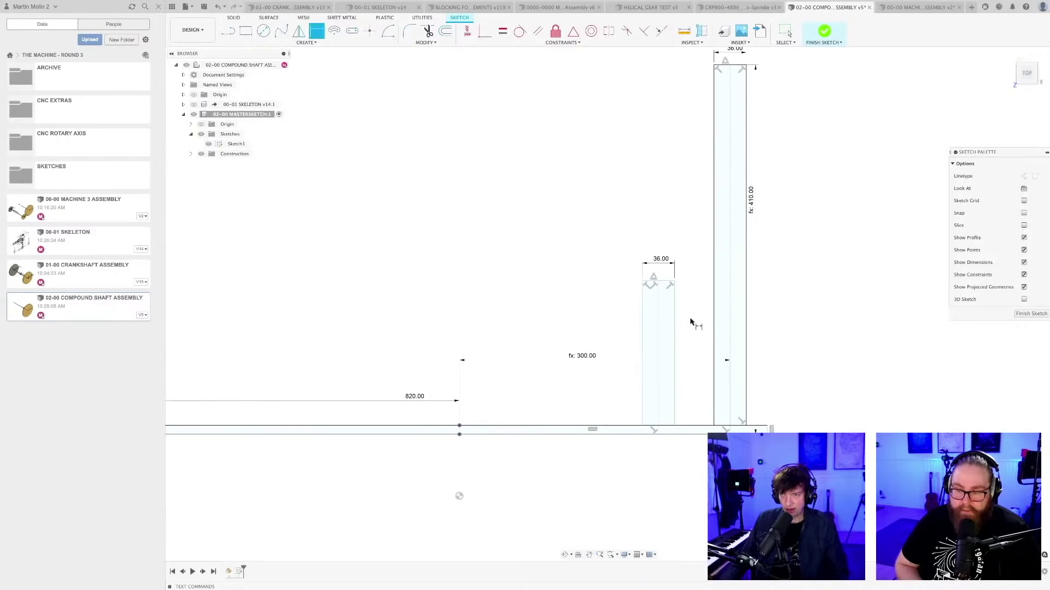
Dimension the second gear profile's height from the shaft with the user parameter GEAR2PITCHDIA_Ref
scroll(690, 323, down, 3)
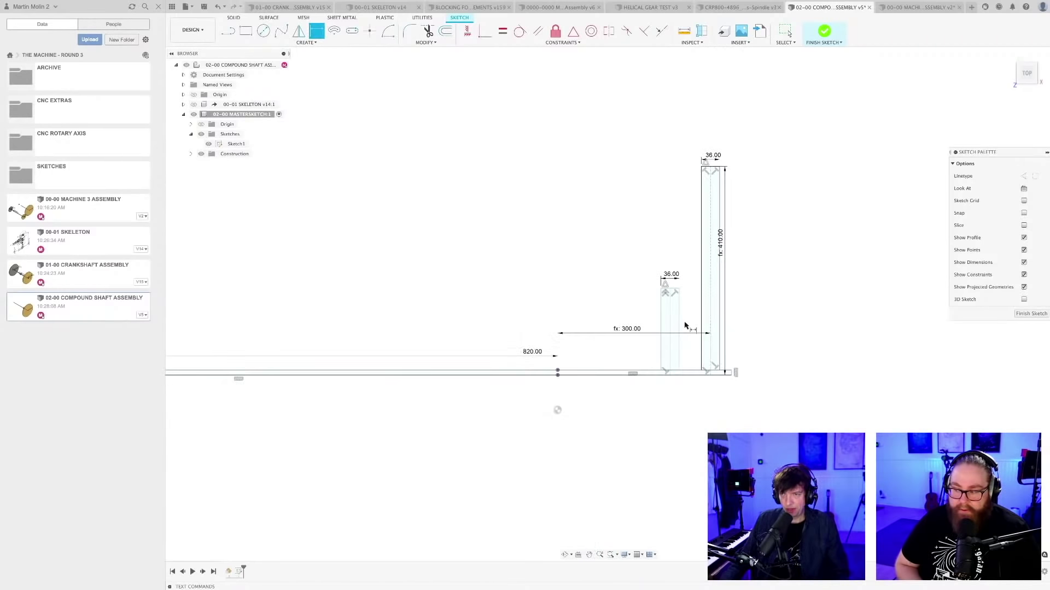
mouse_move(685, 326)
middle_down()
mouse_move(733, 306)
mouse_move(616, 310)
middle_up()
key(d)
scroll(624, 350, up, 3)
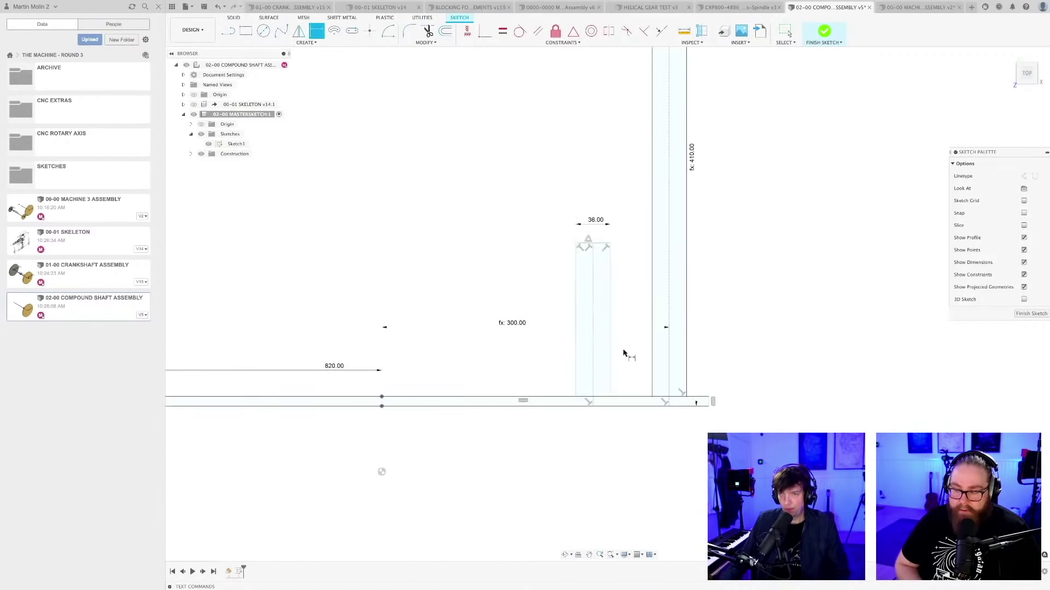
scroll(675, 344, up, 3)
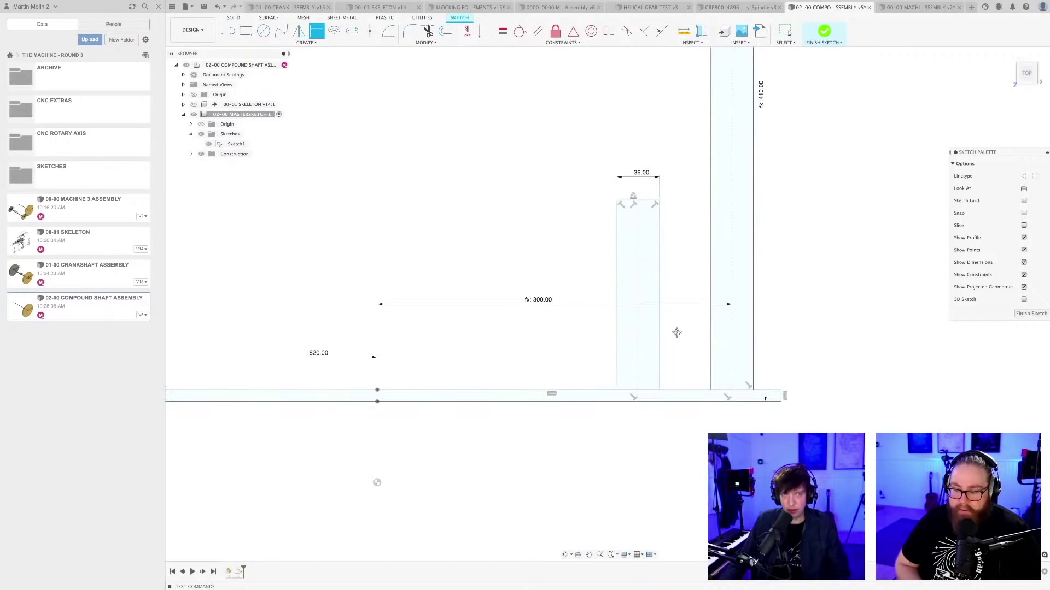
middle_drag(677, 333, 662, 343)
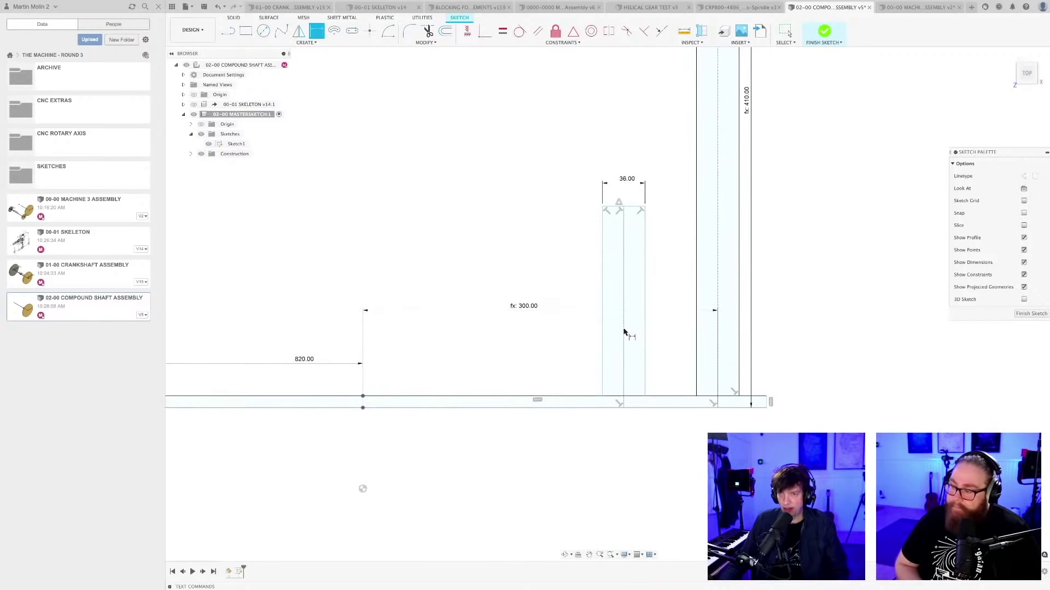
click(645, 330)
click(660, 328)
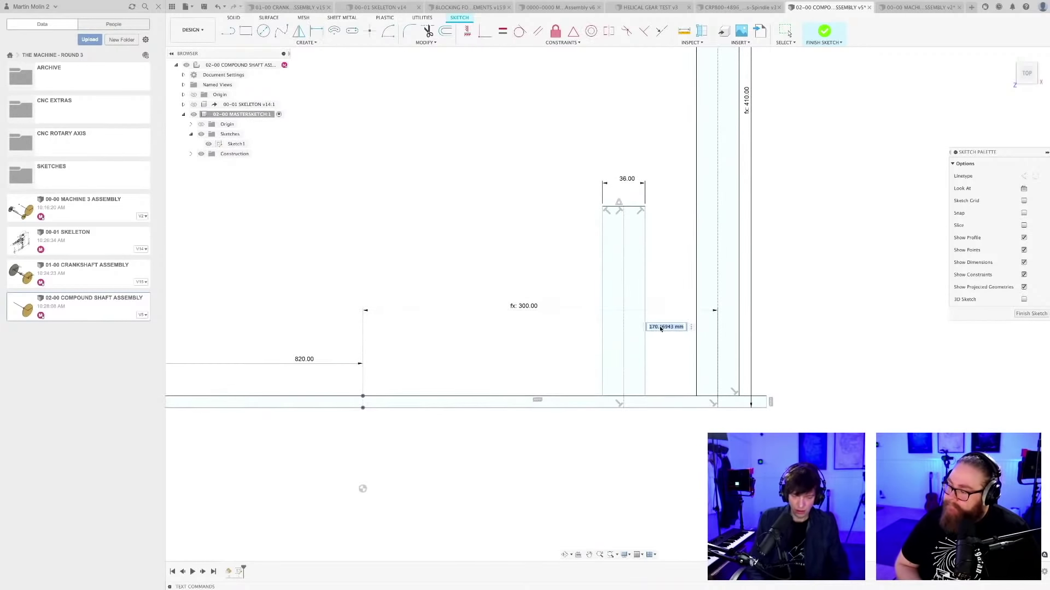
text(GE)
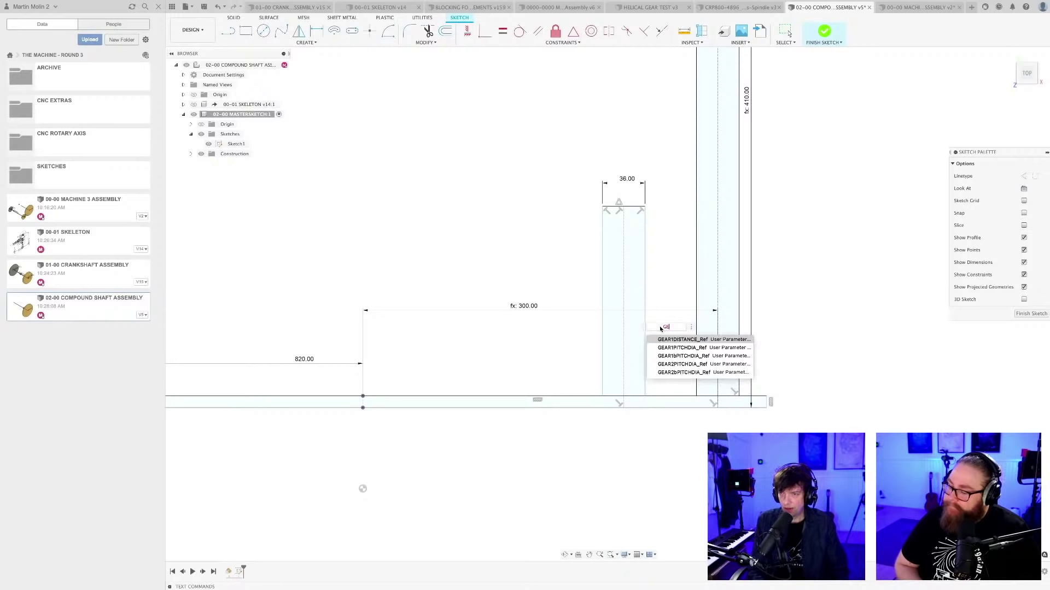
click(677, 365)
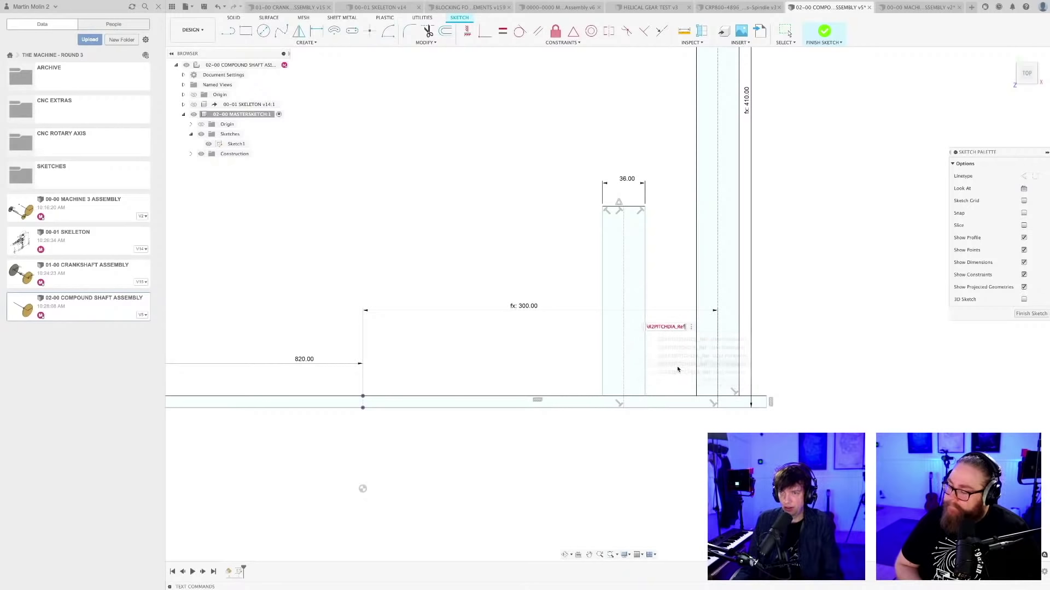
key(Return)
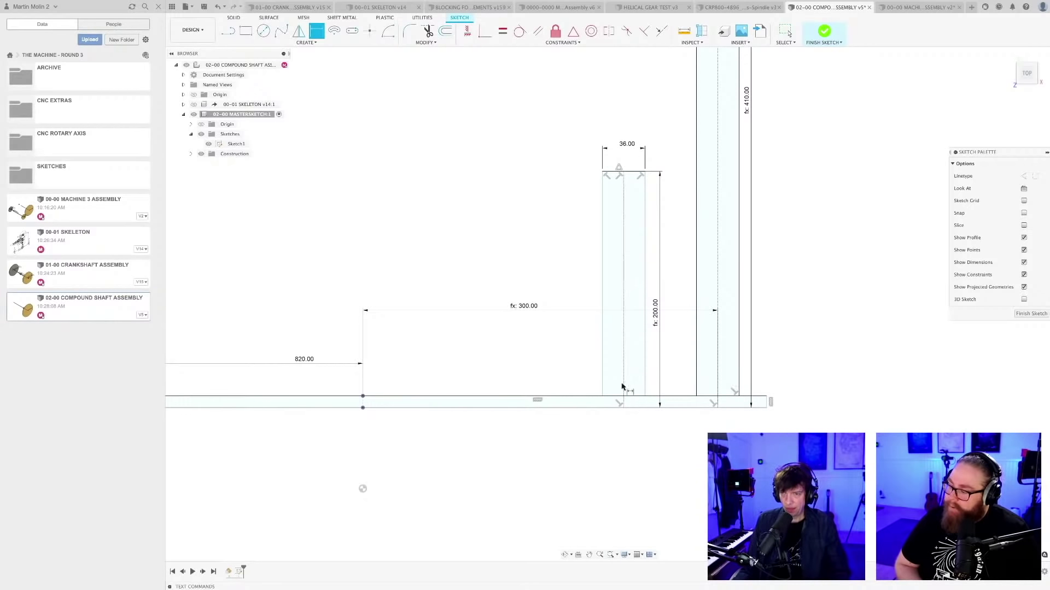
Dimension the horizontal distance from the shaft's reference point to the second gear profile's centre line
click(363, 405)
click(412, 237)
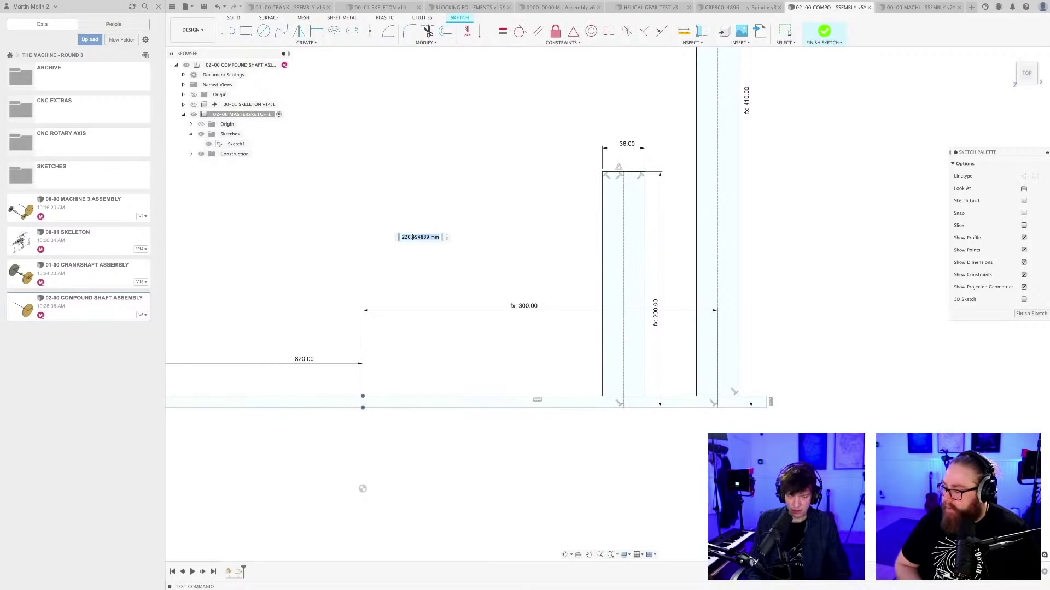
text(GEAR)
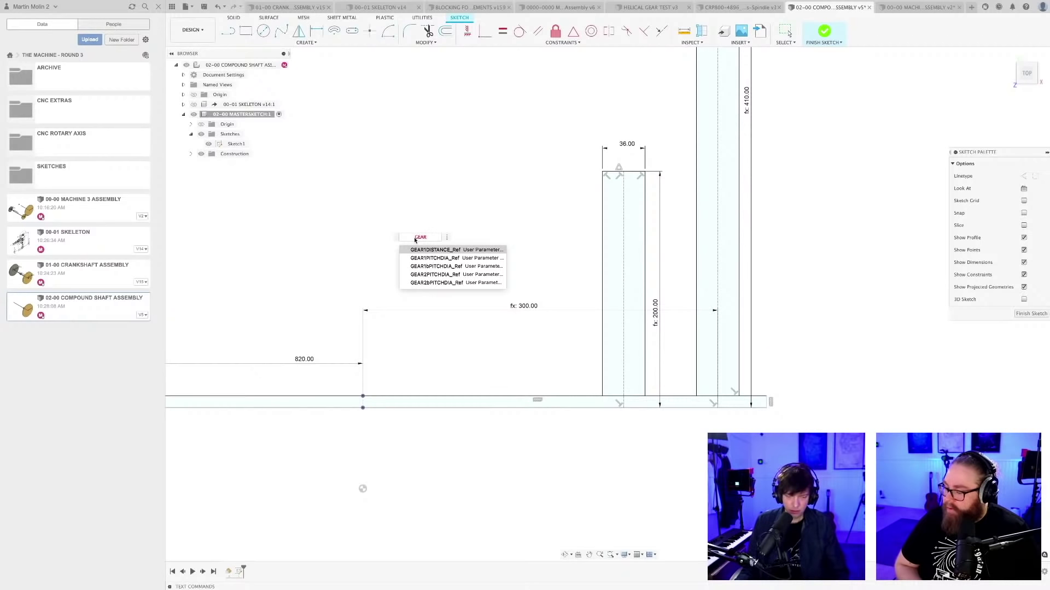
text(2)
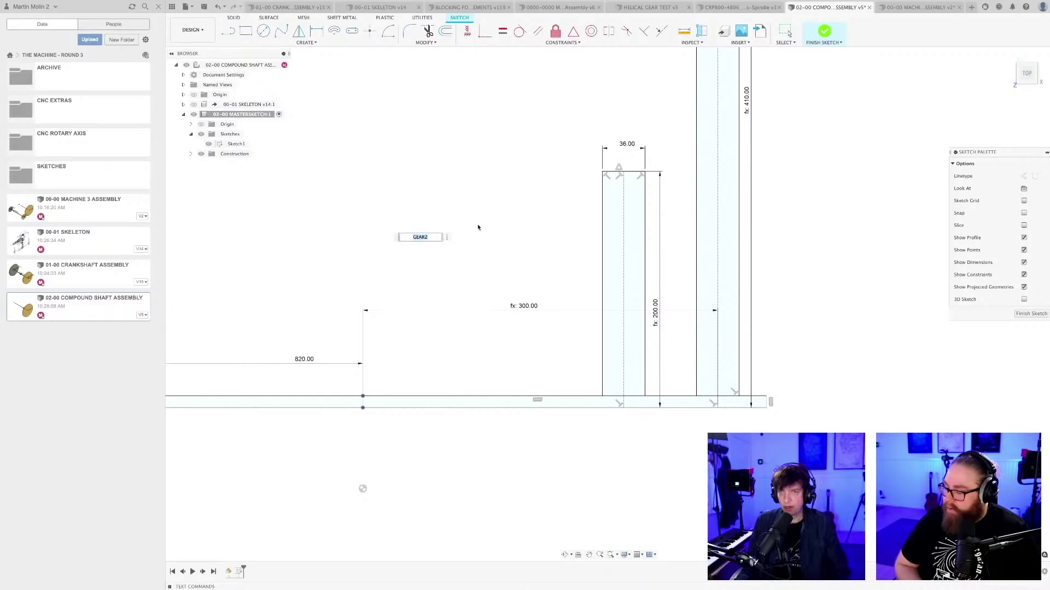
key(Return)
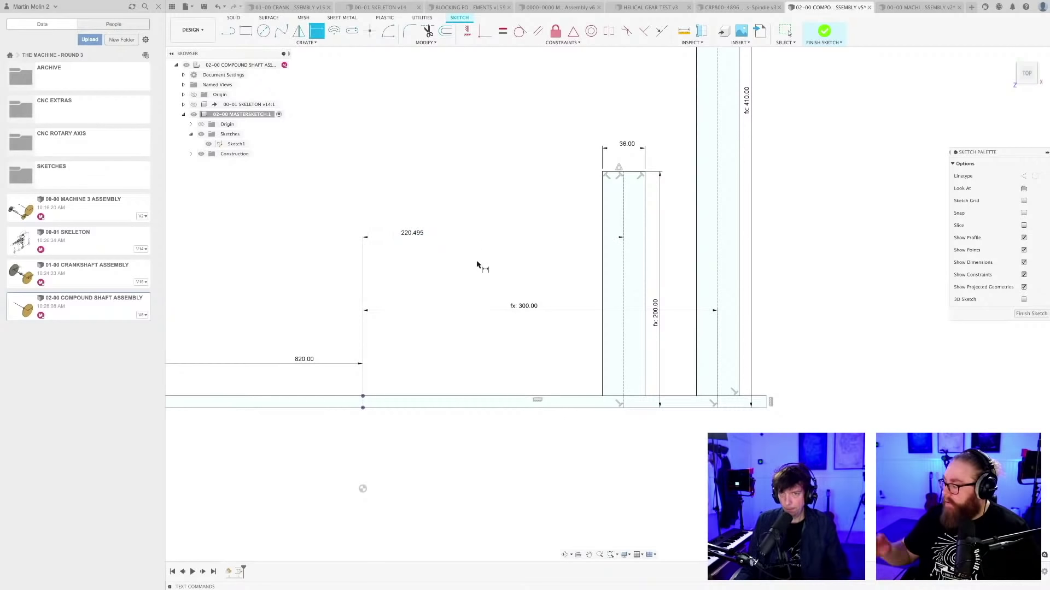
scroll(479, 255, down, 4)
key(Escape)
Save the compound shaft assembly with the version description "User Saved"
key(ctrl+s)
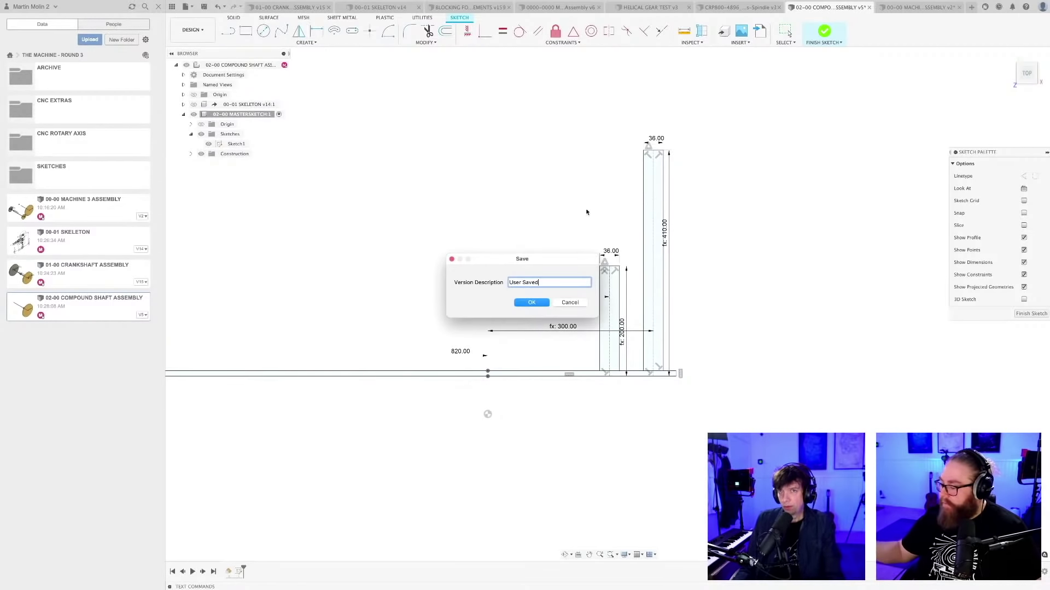
key(Return)
scroll(550, 171, down, 2)
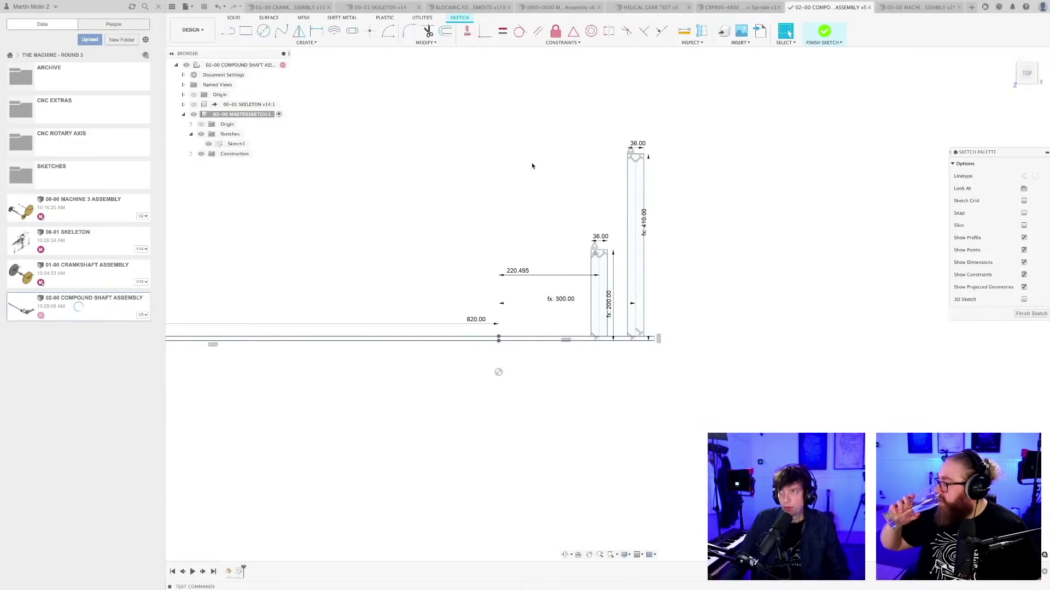
middle_drag(534, 164, 567, 235)
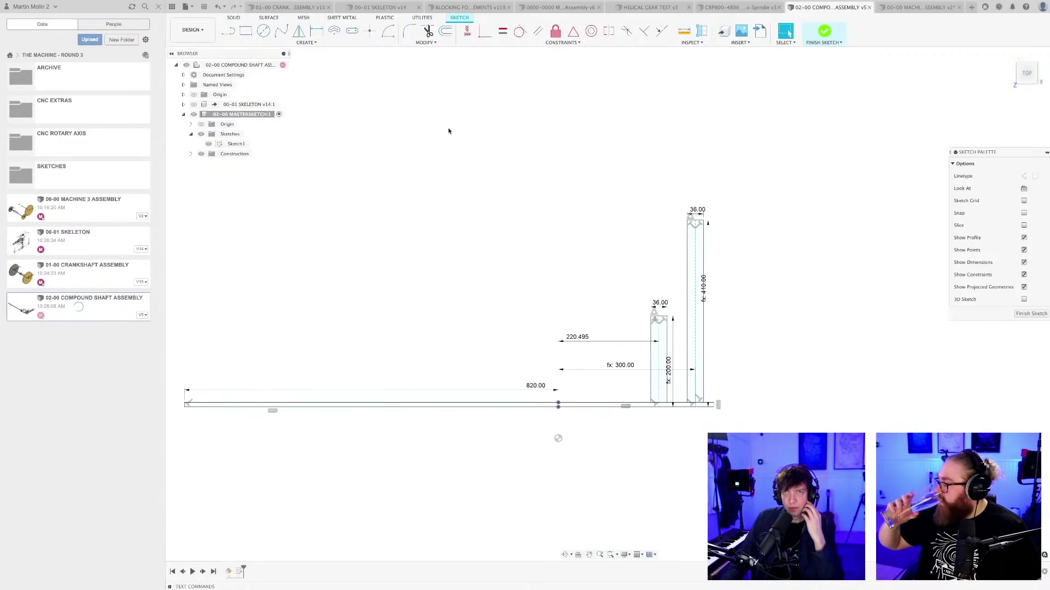
Add a user parameter named GEAR2DISTANCE with a value of 400 mm to the 00-01 SKELETON design
click(379, 7)
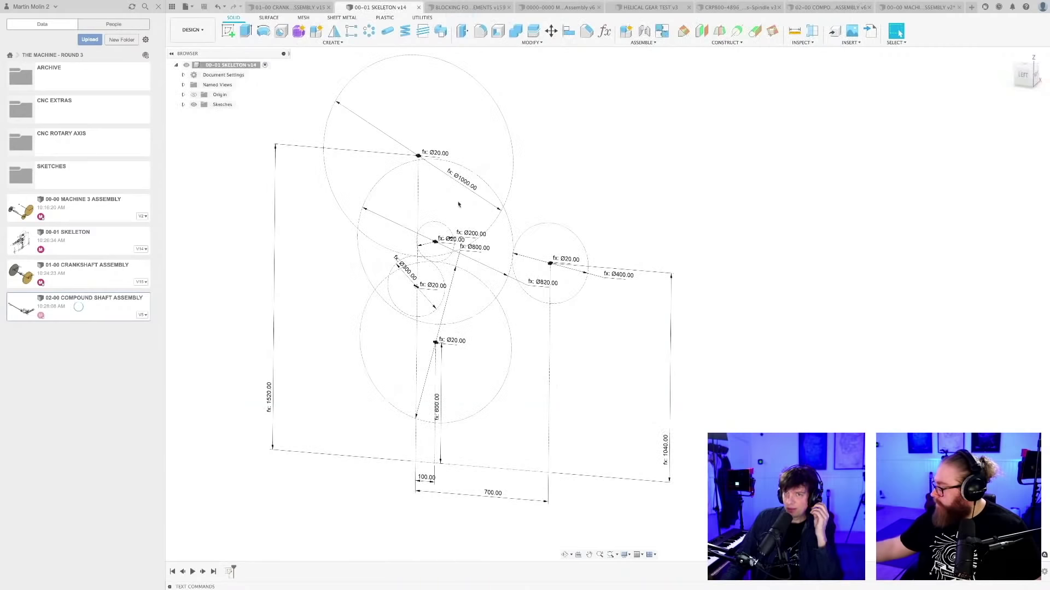
click(604, 31)
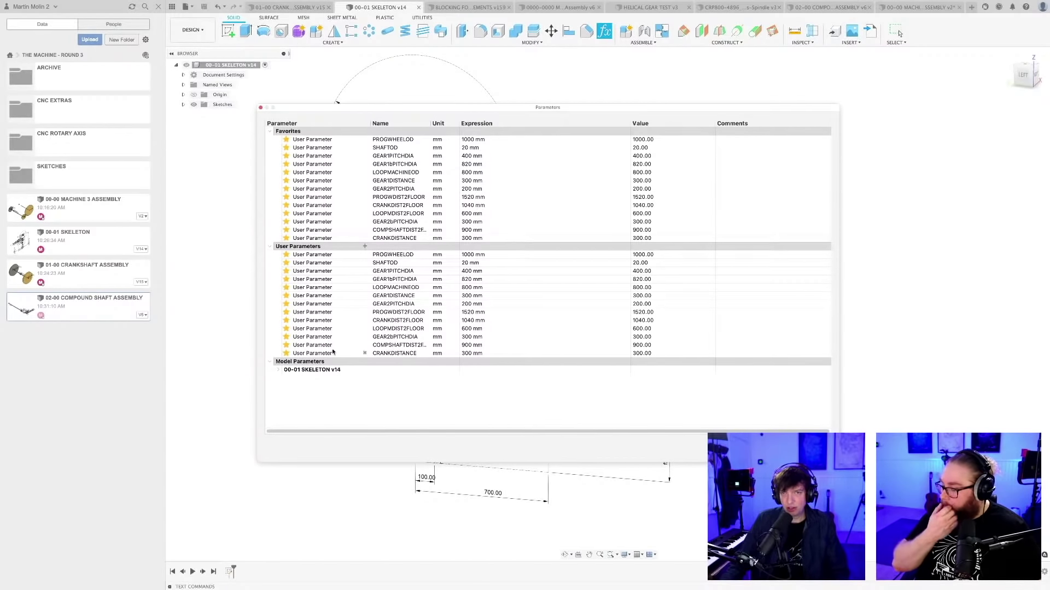
click(364, 247)
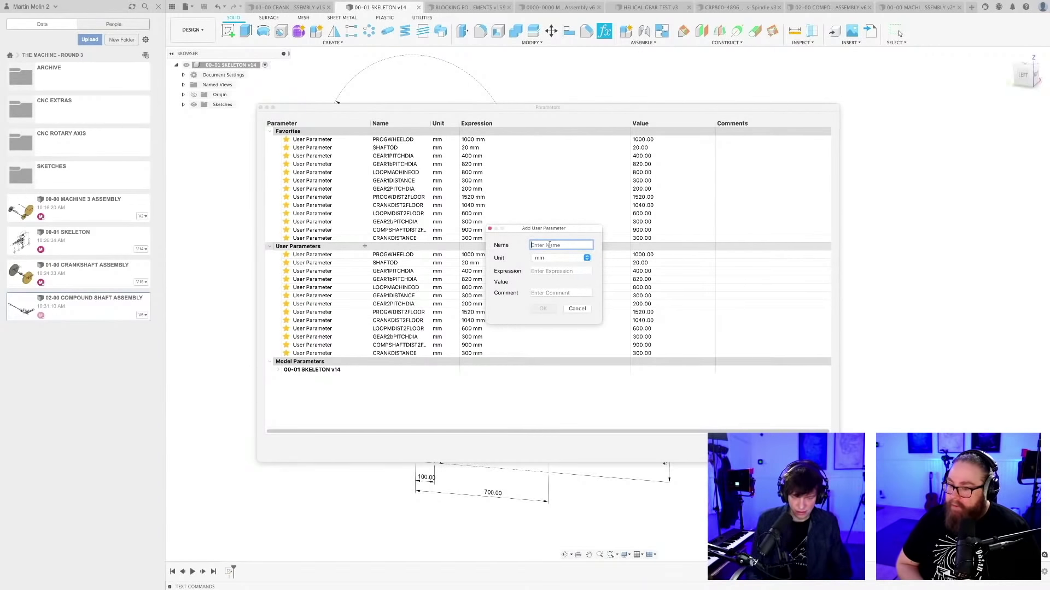
text(GEAR2DISTANCE)
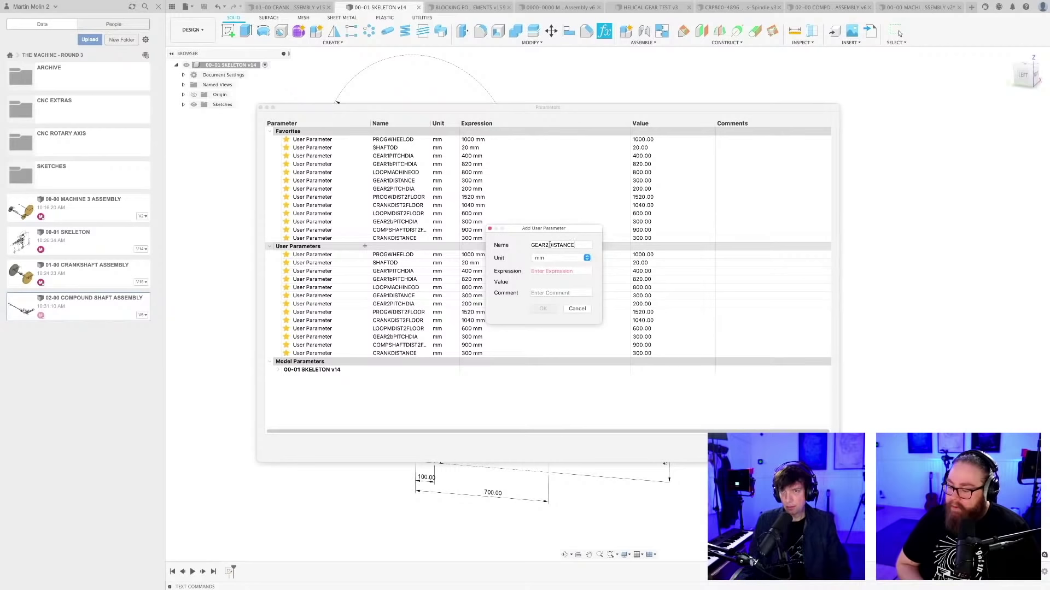
click(557, 272)
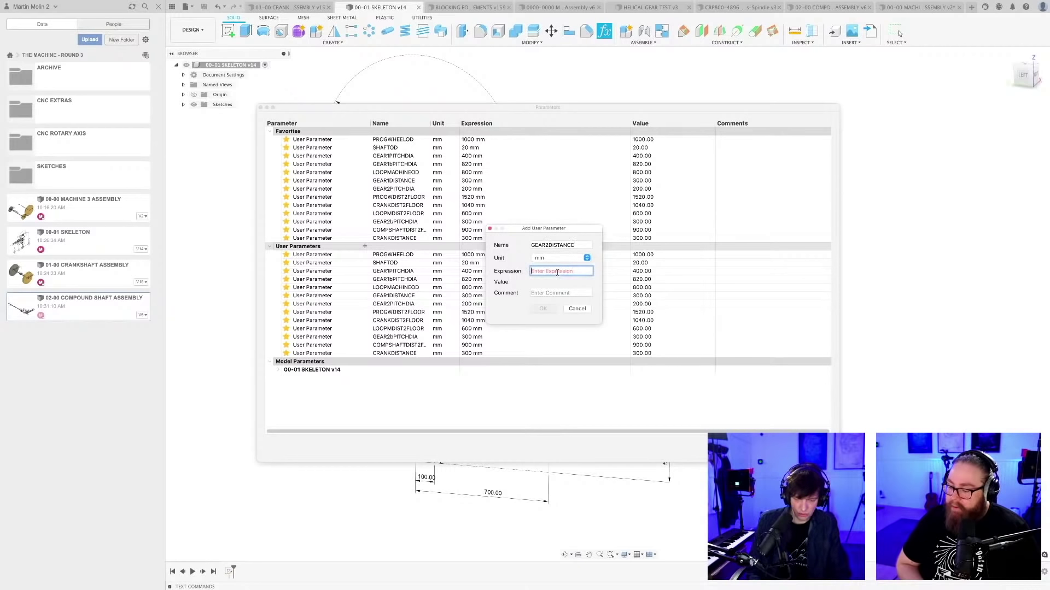
text(400)
click(541, 308)
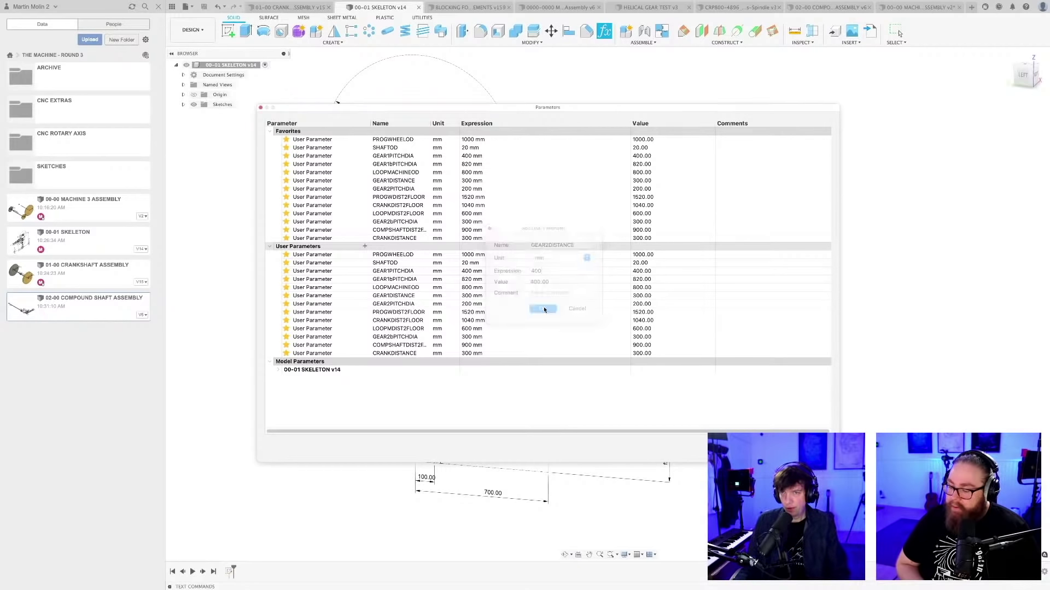
Set the expression of the GEAR1DISTANCE parameter to GEAR2DISTANCE + 20 mm
double_click(468, 181)
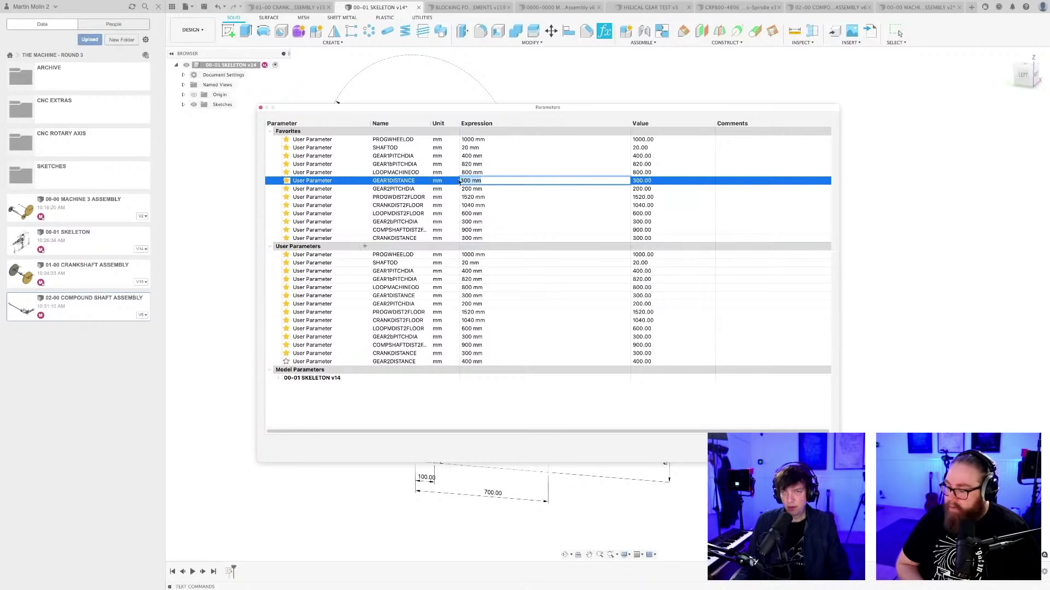
text(G)
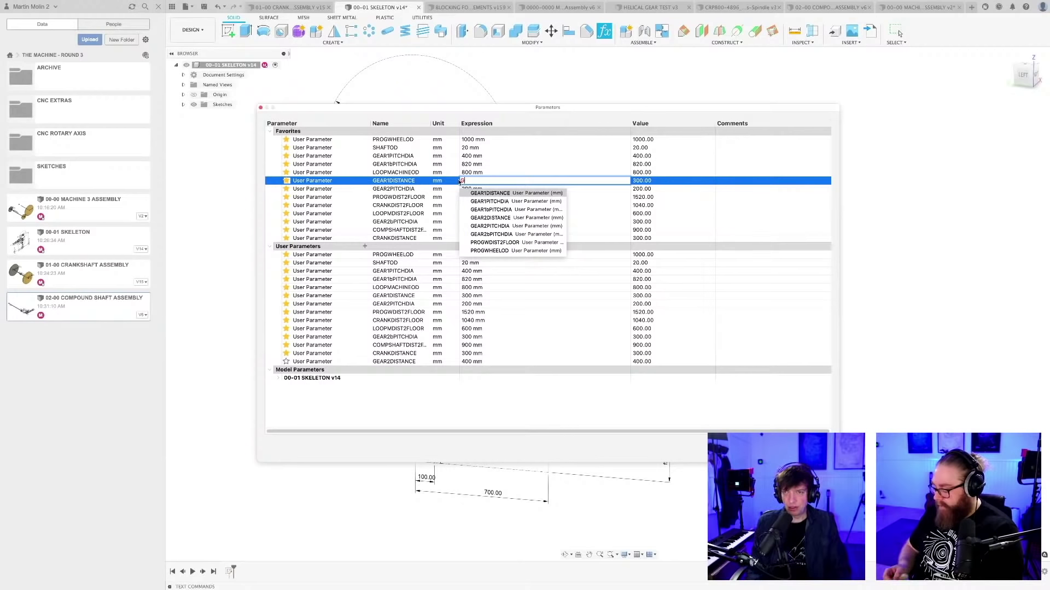
key(Down)
key(Down)
key(Down)
key(Down)
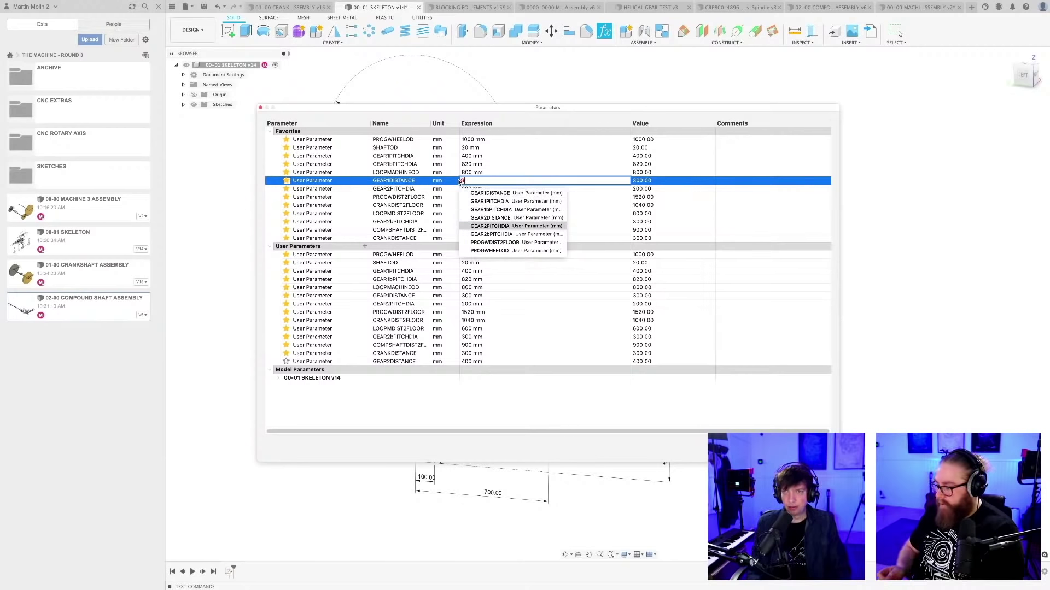
key(Up)
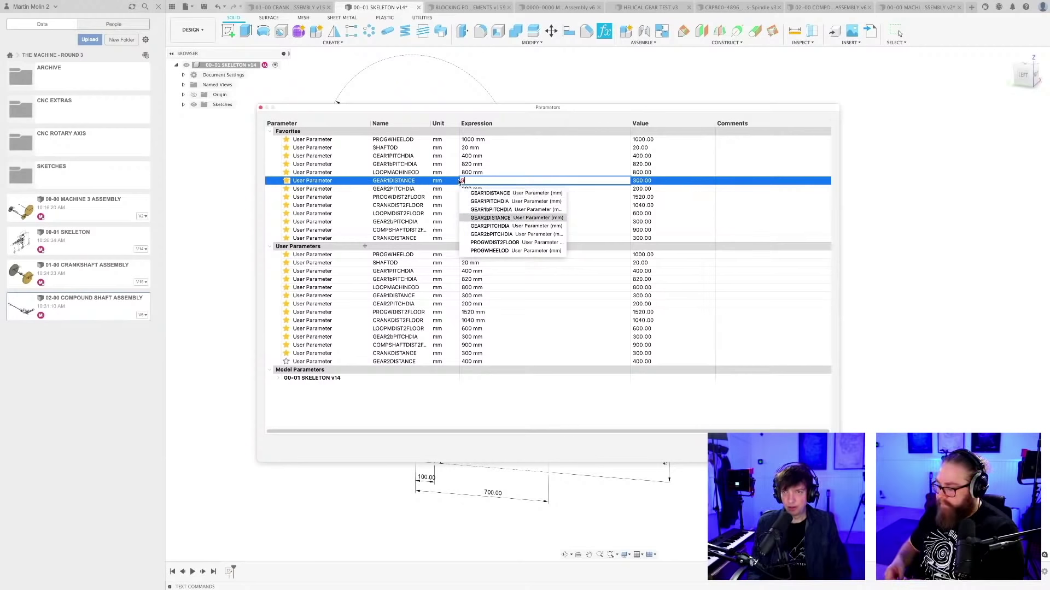
key(Return)
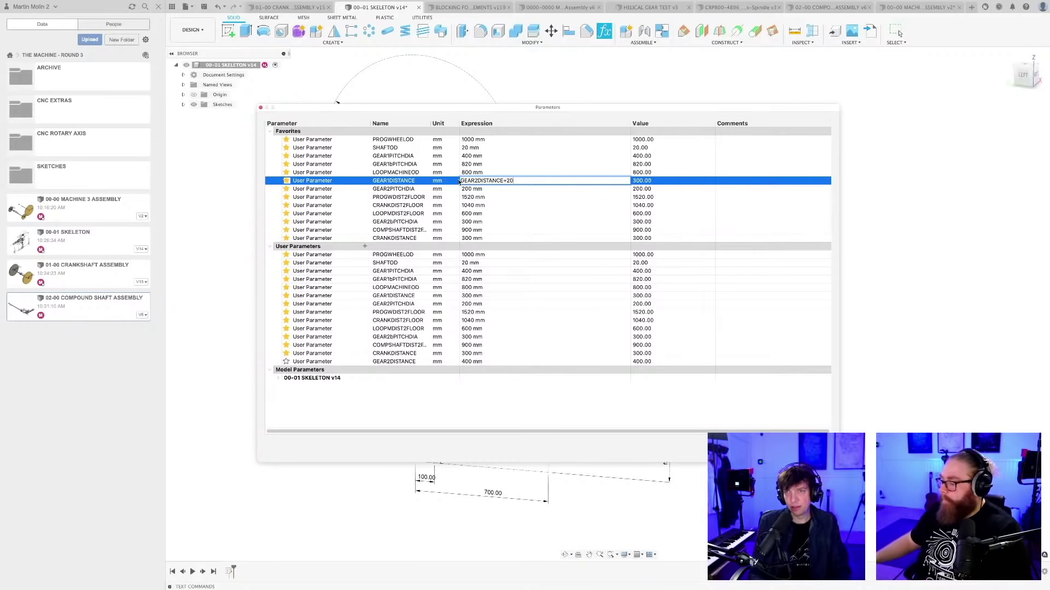
key(Return)
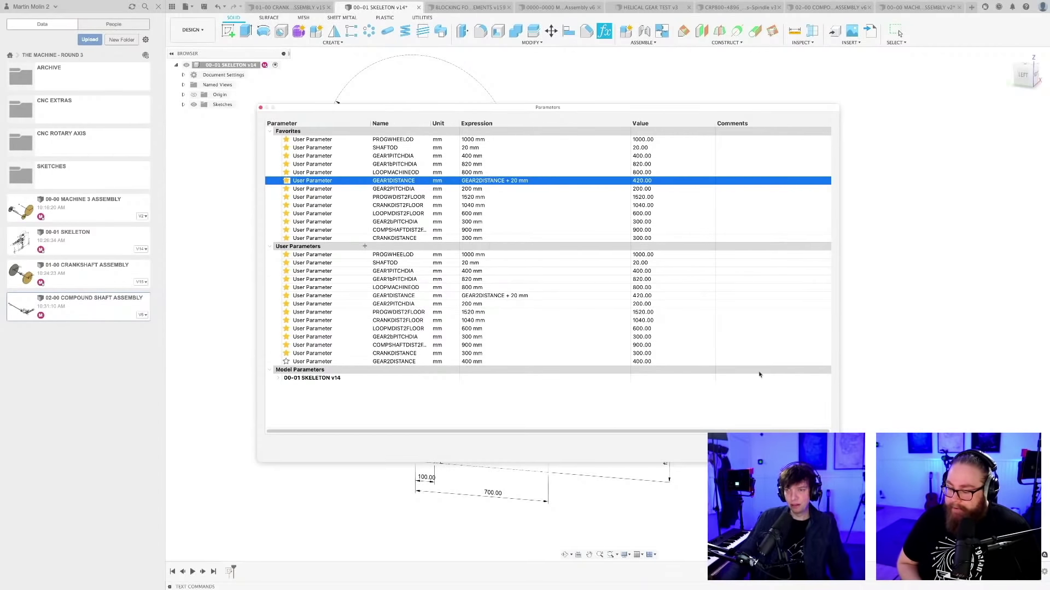
Close the parameter list and save the skeleton as a new version
key(Return)
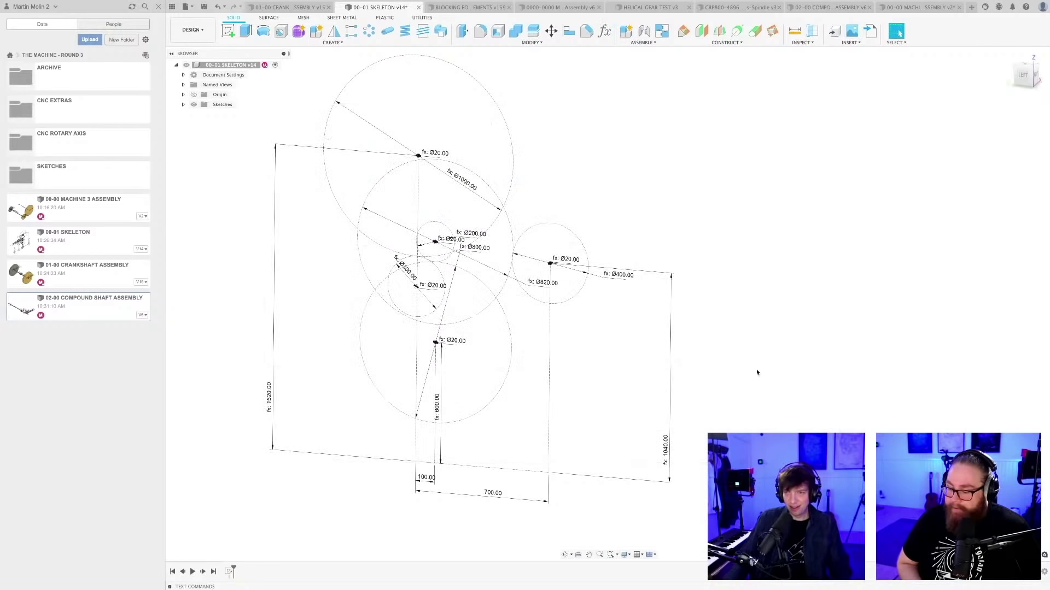
key(ctrl+s)
key(Return)
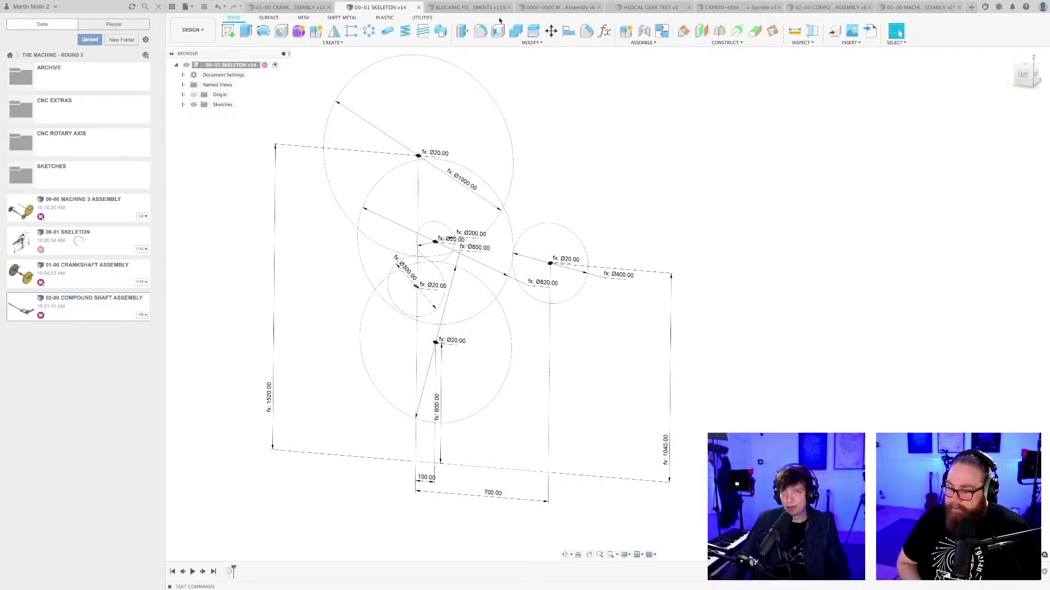
Look over the open crankshaft, compound shaft, skeleton and overall machine designs to check the gear positions after the parameter change
click(288, 8)
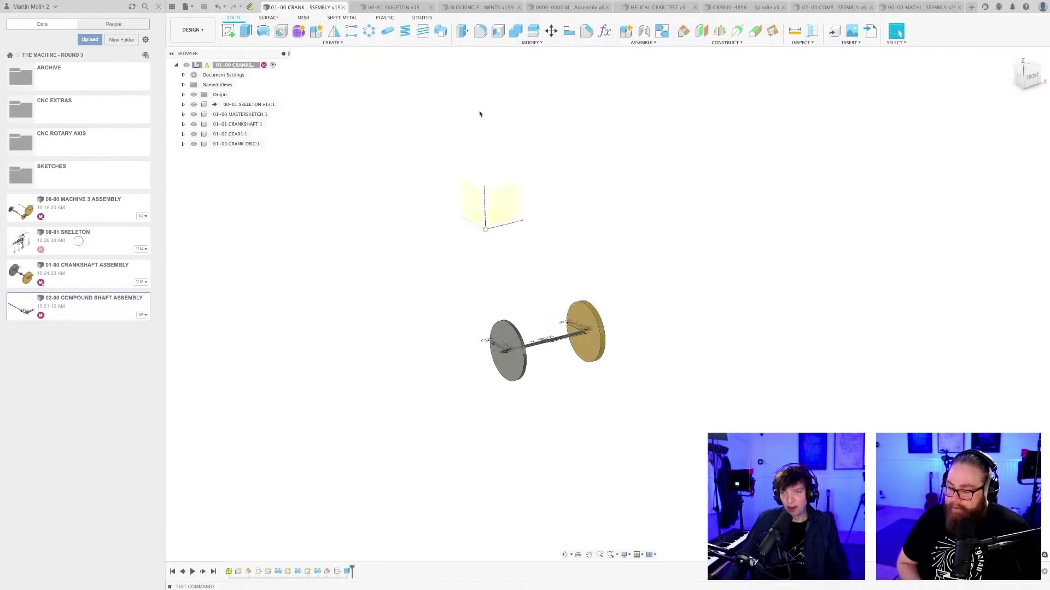
shift+middle_drag(601, 265, 574, 264)
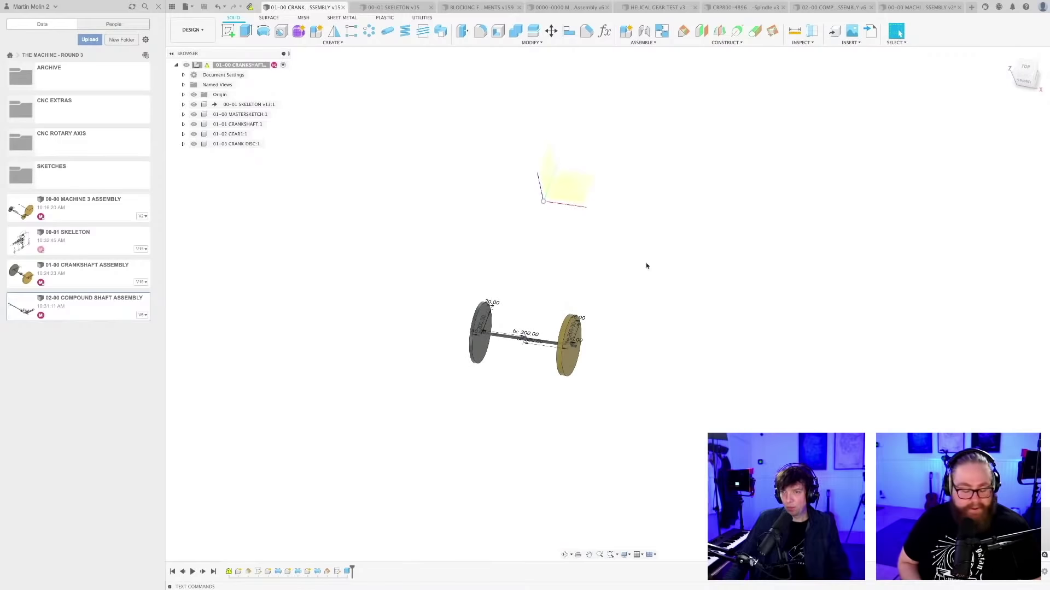
click(831, 7)
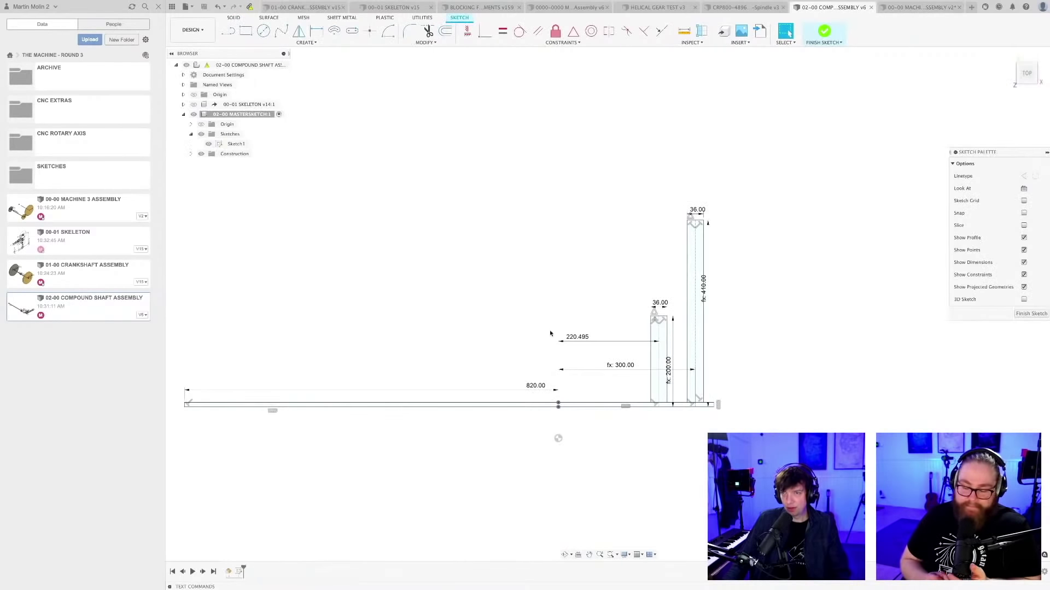
mouse_move(556, 302)
shift+middle_down()
mouse_move(506, 386)
mouse_move(617, 403)
mouse_move(587, 392)
mouse_move(526, 304)
shift+middle_up()
scroll(569, 335, up, 5)
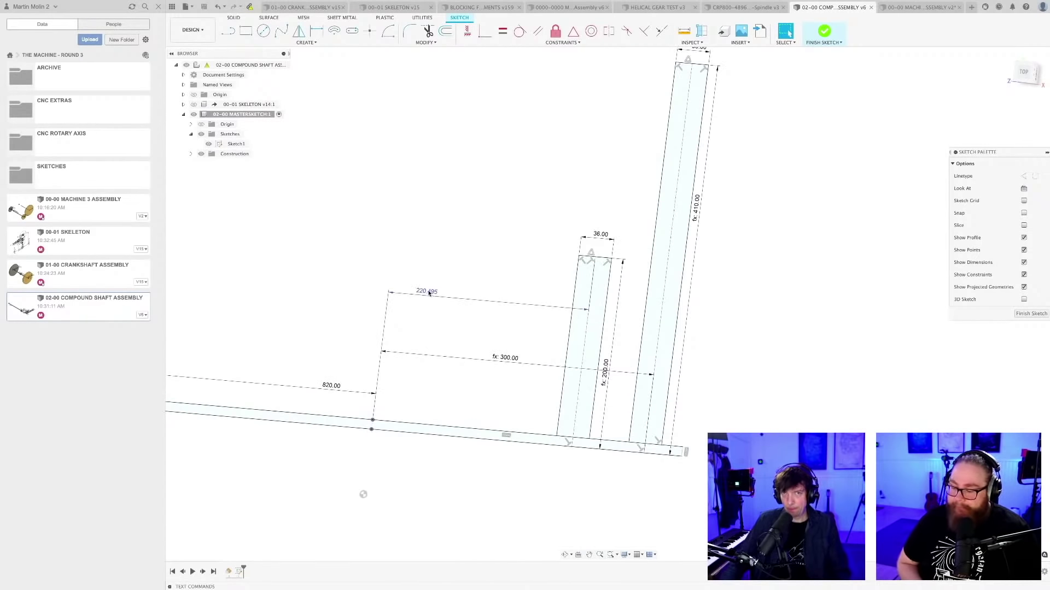
key(ctrl+Tab)
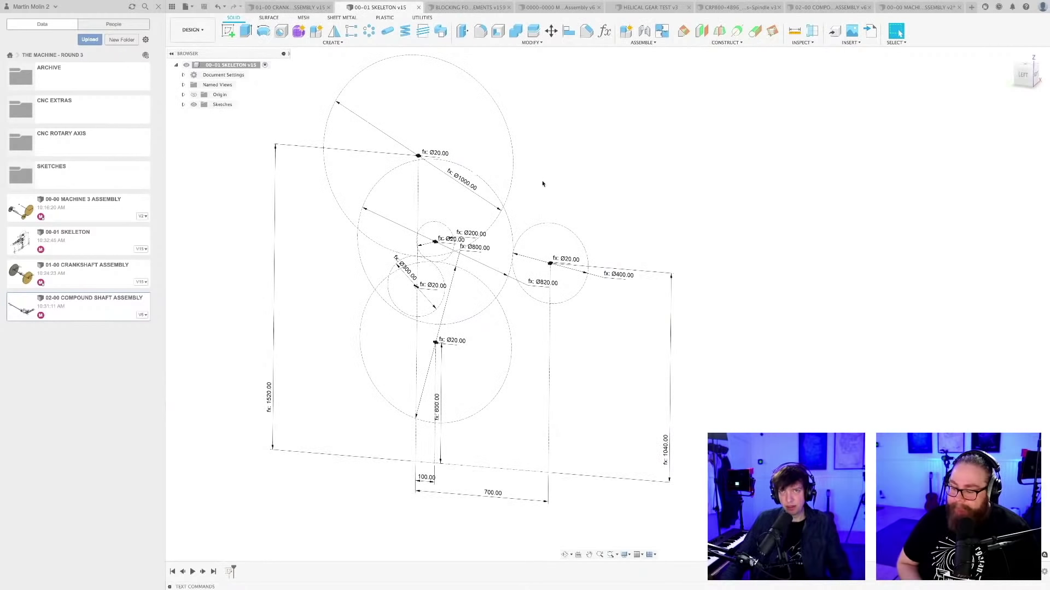
click(918, 7)
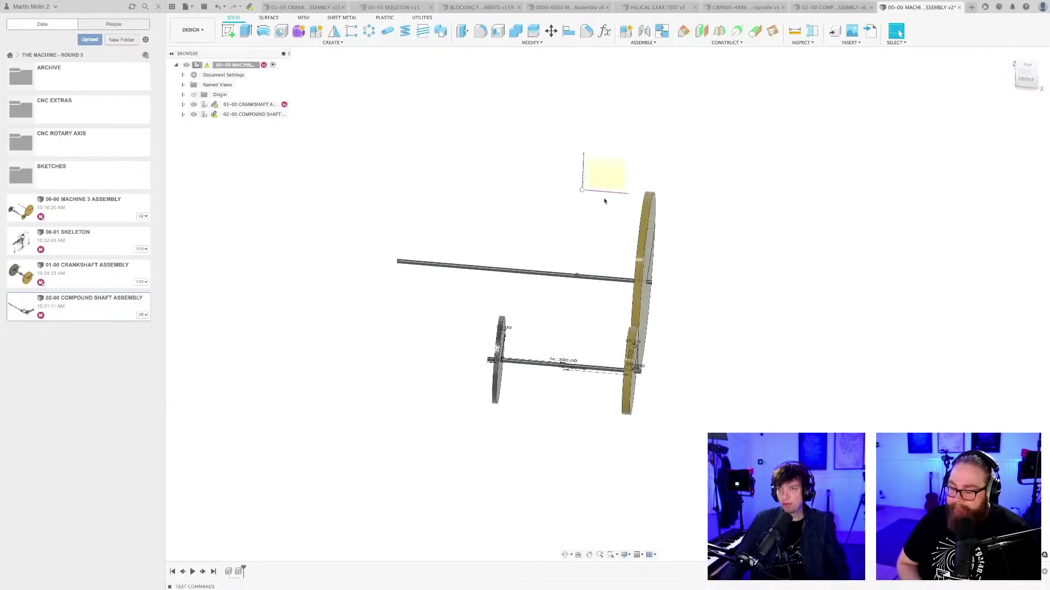
Switch to the 02-00 COMPOUND SHAFT ASSEMBLY design and update its derived skeleton to the latest version
key(ctrl+shift+Tab)
scroll(525, 253, down, 2)
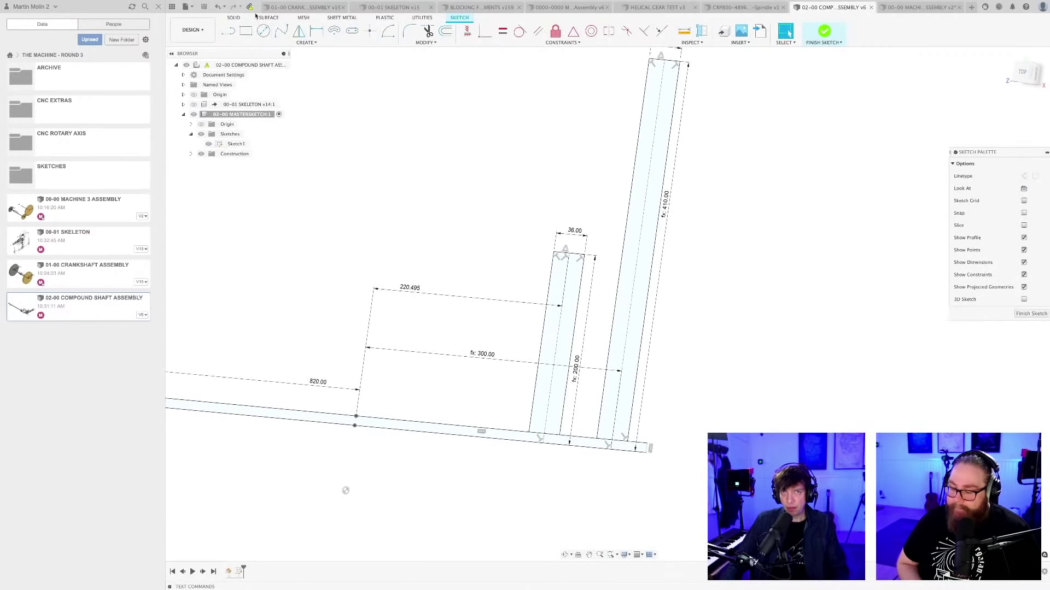
click(250, 7)
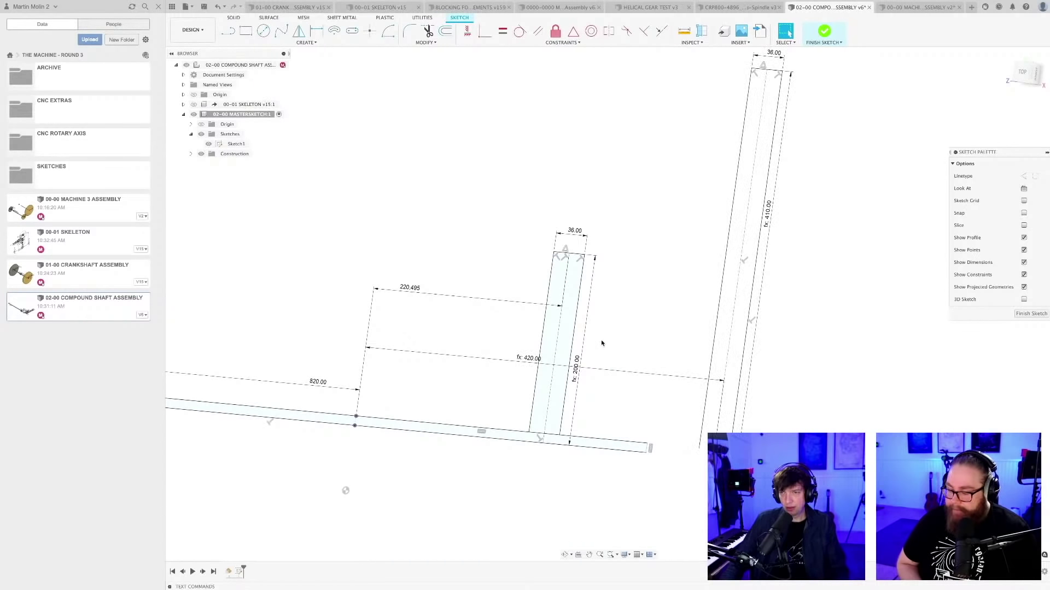
scroll(639, 435, down, 2)
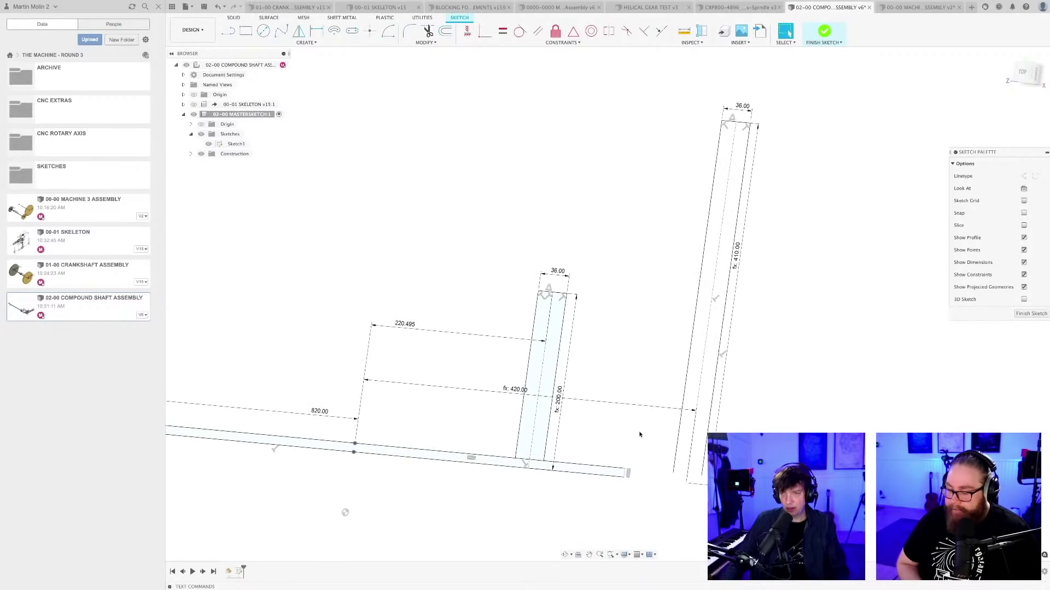
scroll(600, 429, up, 2)
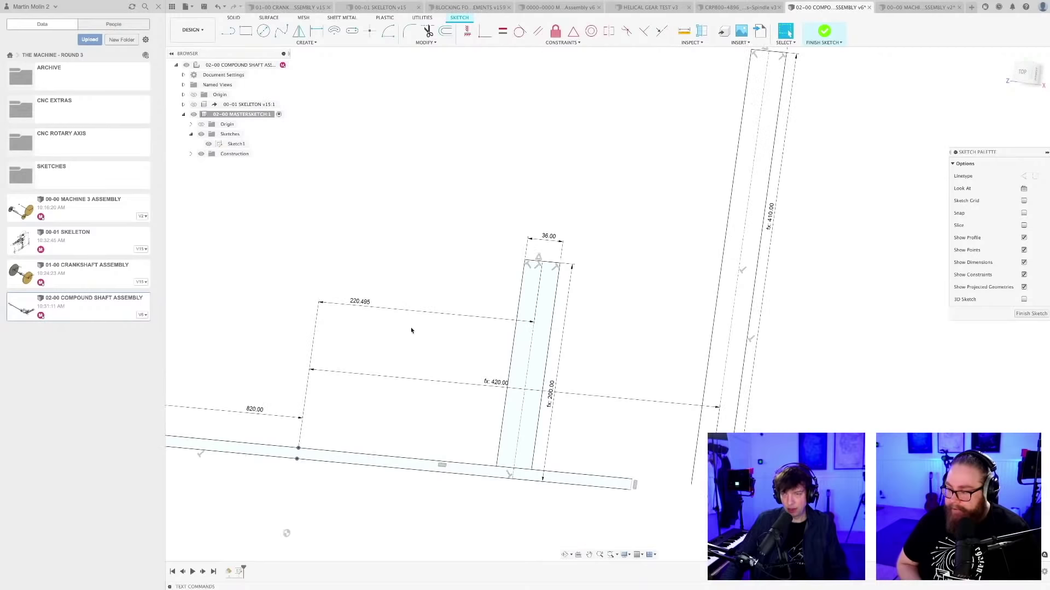
scroll(411, 330, down, 2)
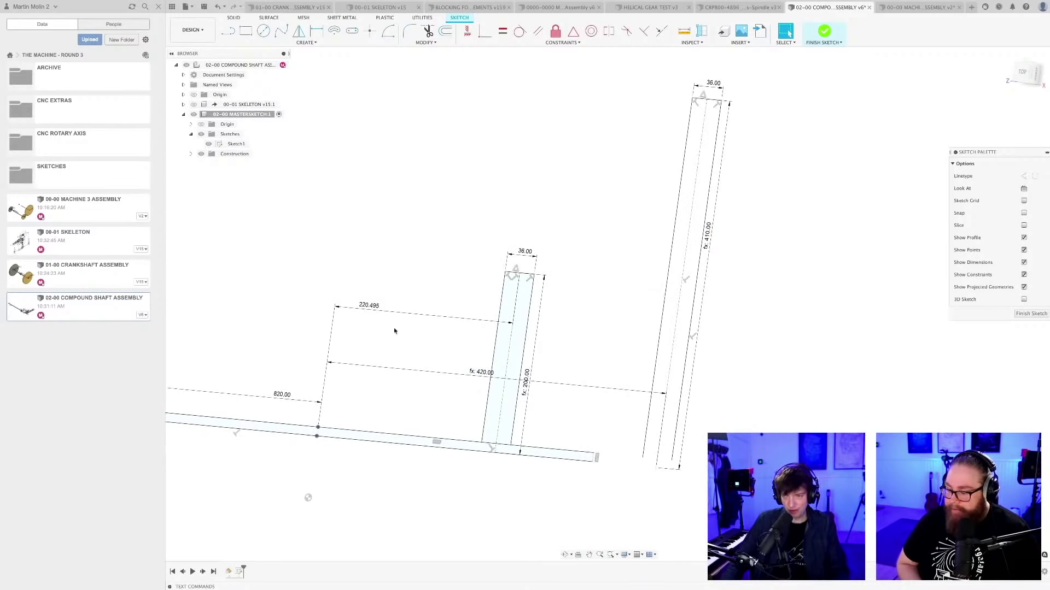
double_click(369, 306)
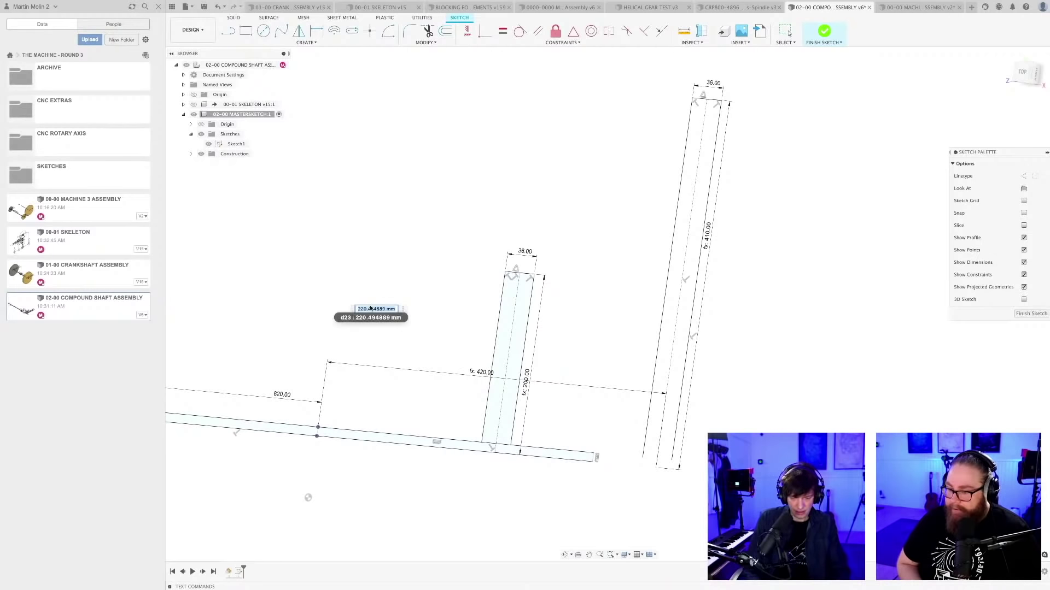
text(GE)
key(Down)
key(Down)
key(Down)
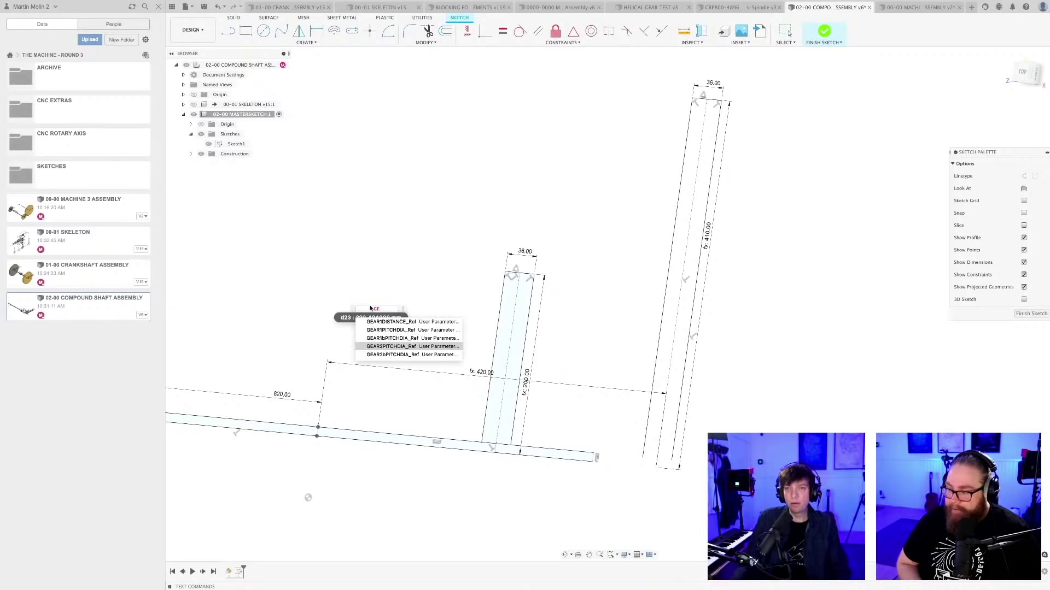
key(Escape)
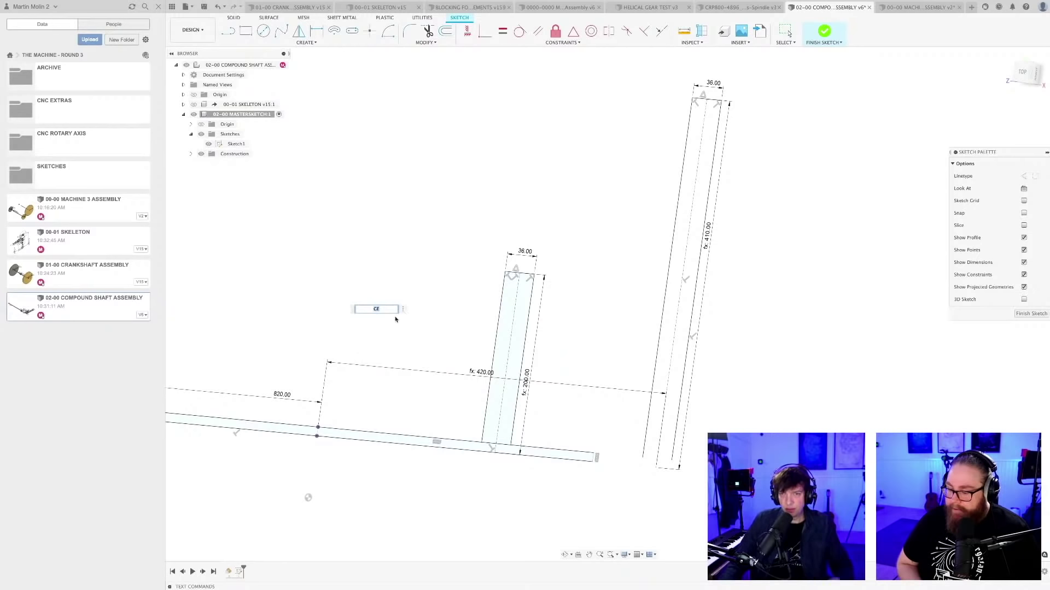
key(Escape)
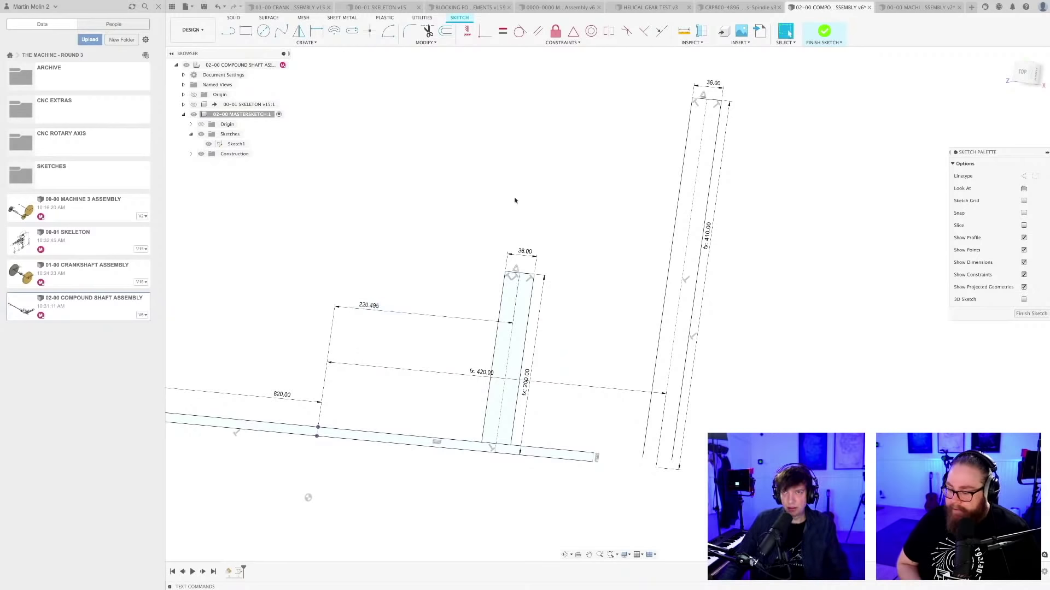
Finish the master sketch and mark the derived GEAR2DISTANCE_Ref parameter as a favorite
key(Return)
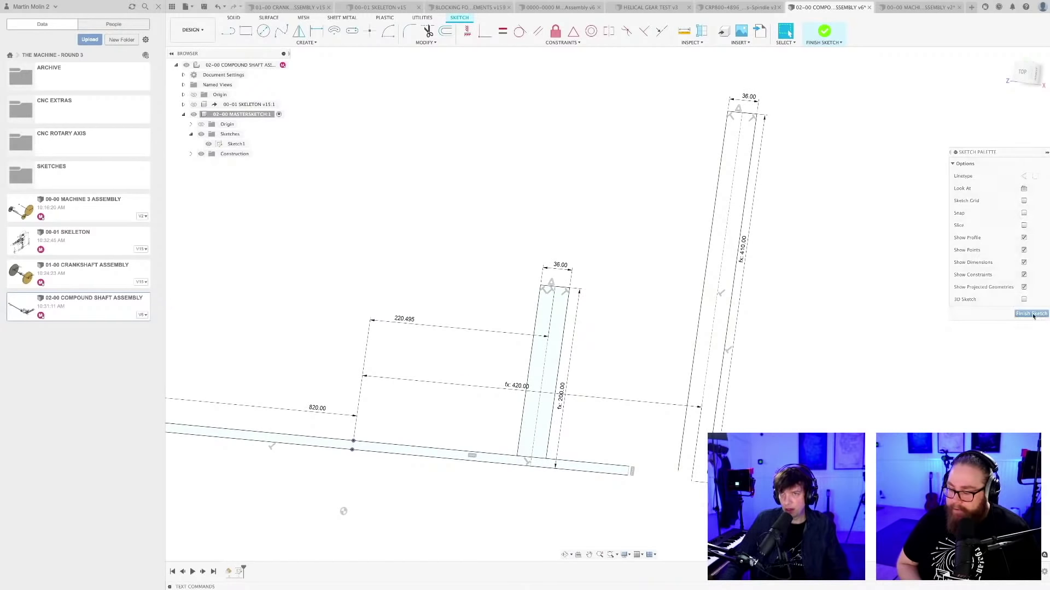
click(605, 32)
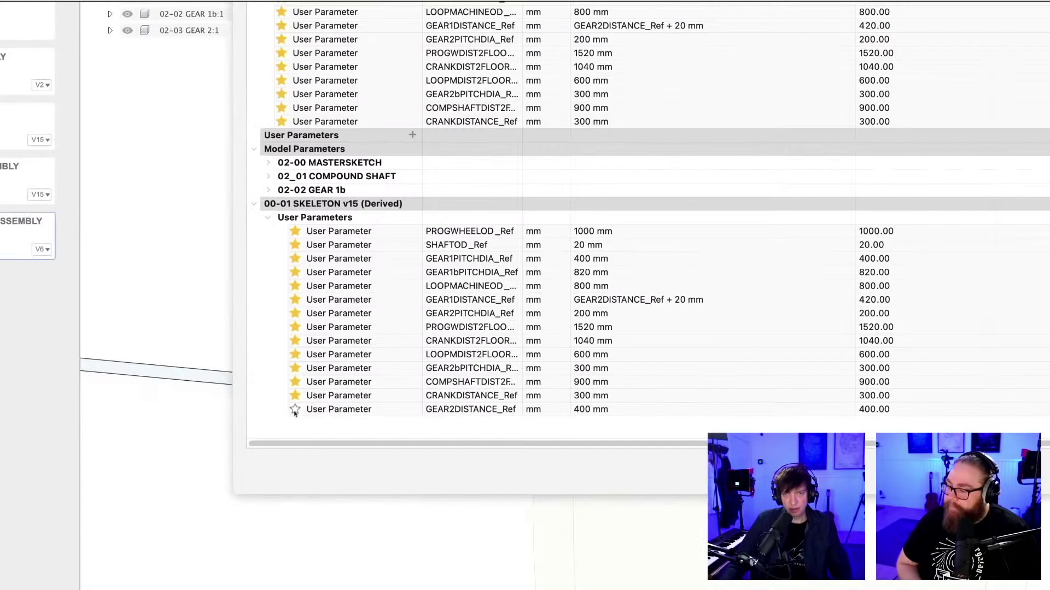
click(294, 411)
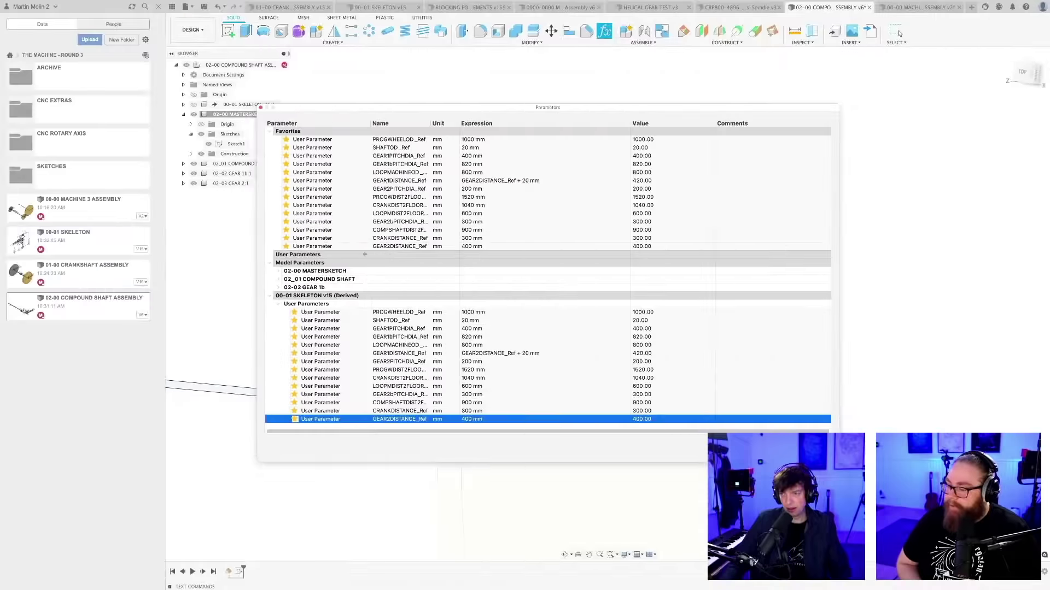
key(Return)
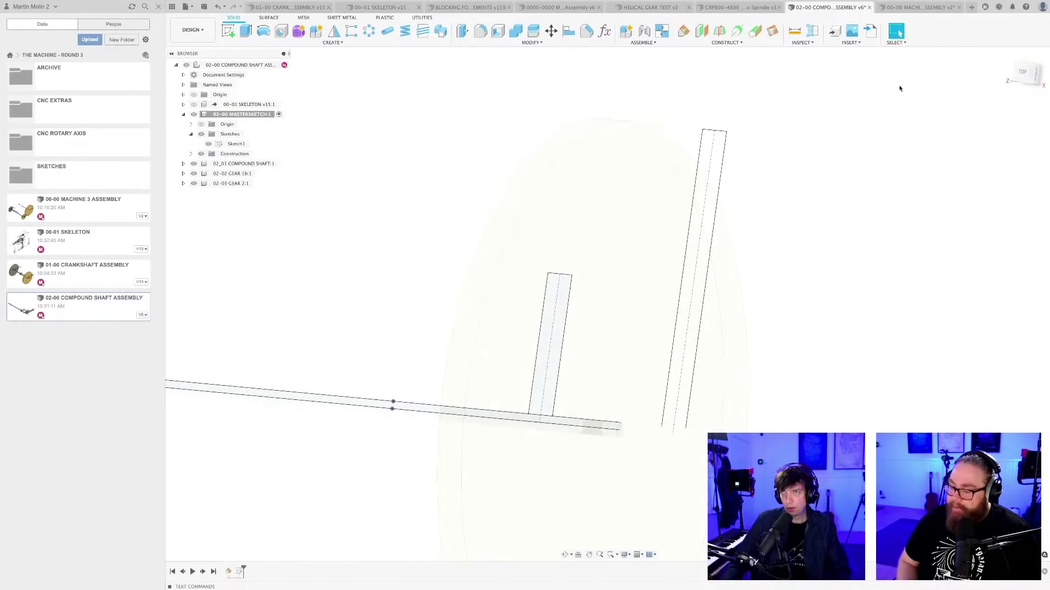
Reopen the master sketch and set the shorter gear profile's distance dimension to the GEAR2DISTANCE_Ref parameter
double_click(243, 572)
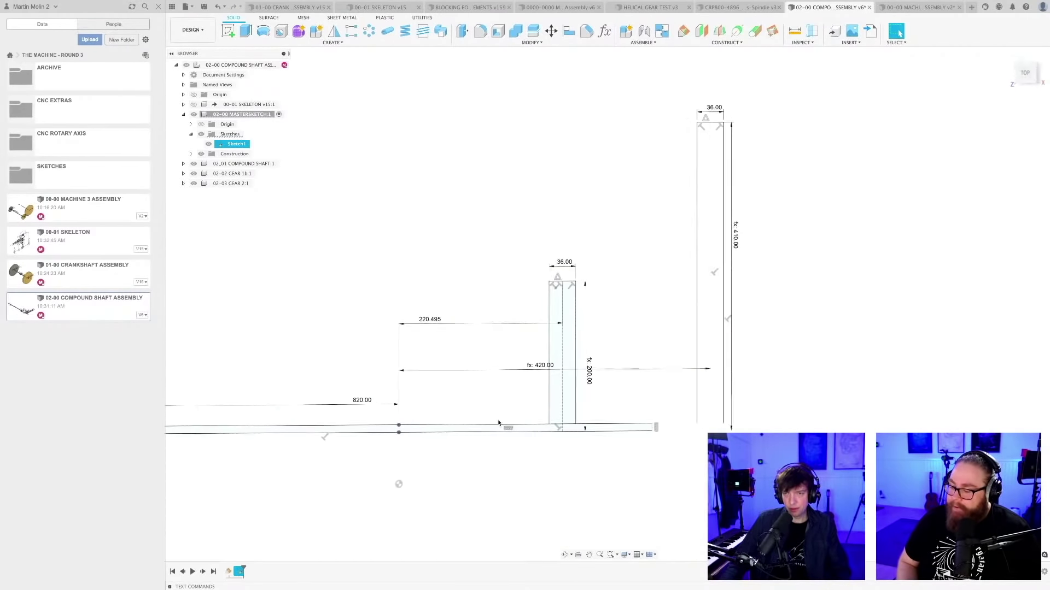
double_click(428, 318)
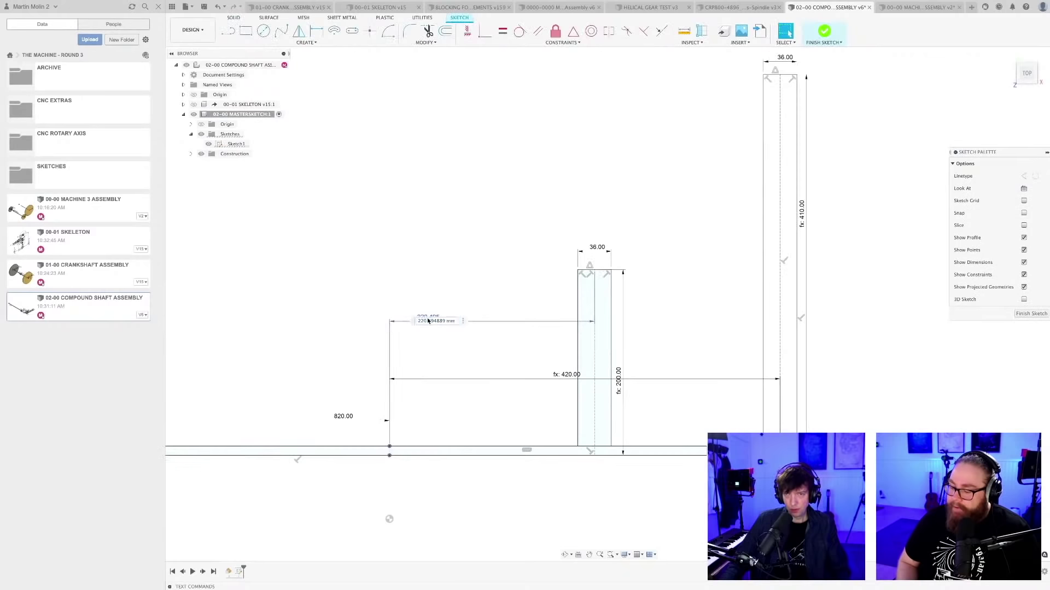
text(c)
key(Down)
key(Down)
key(Down)
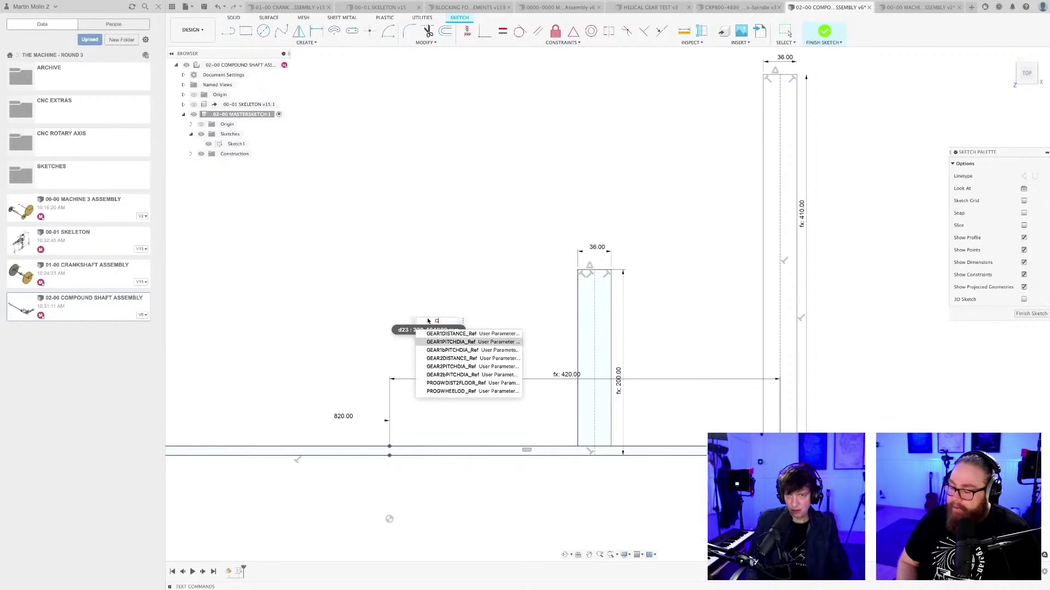
key(Return)
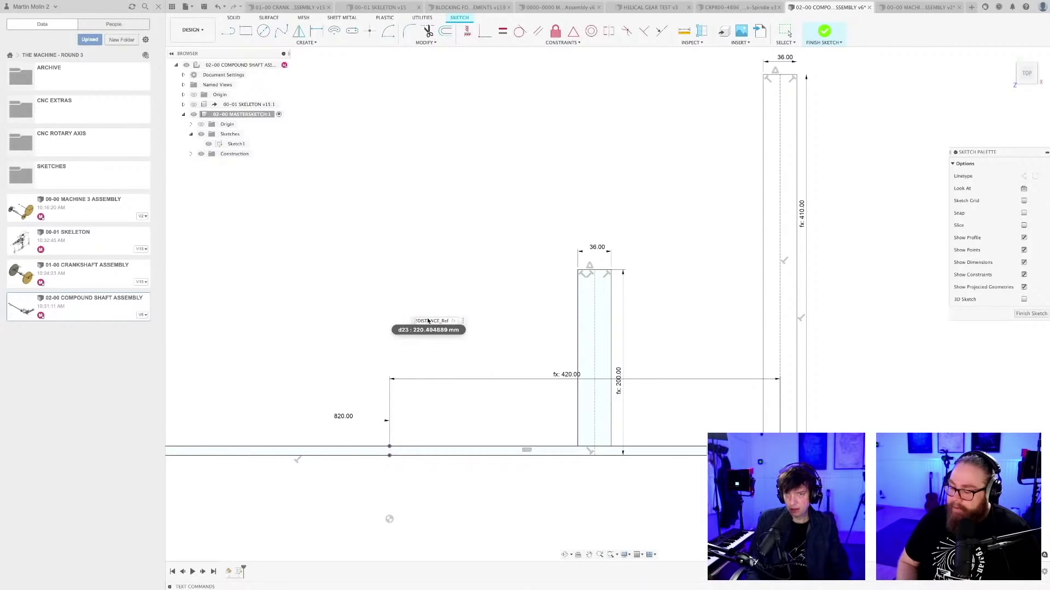
key(Return)
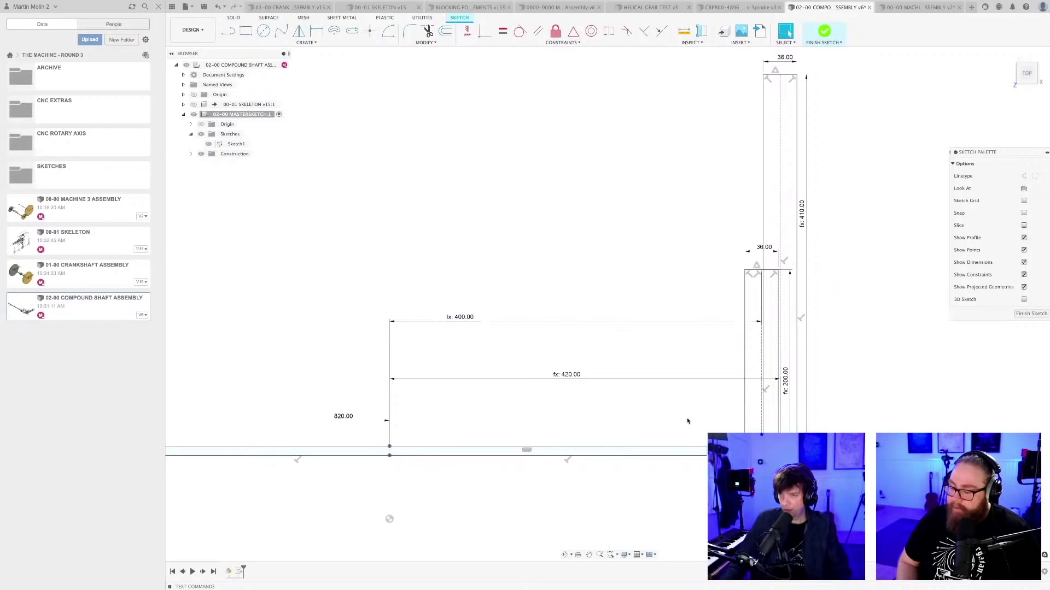
Extend the free end of the compound shaft profile so it passes beyond both gear profiles
mouse_move(662, 419)
middle_down()
mouse_move(633, 401)
mouse_move(618, 405)
middle_up()
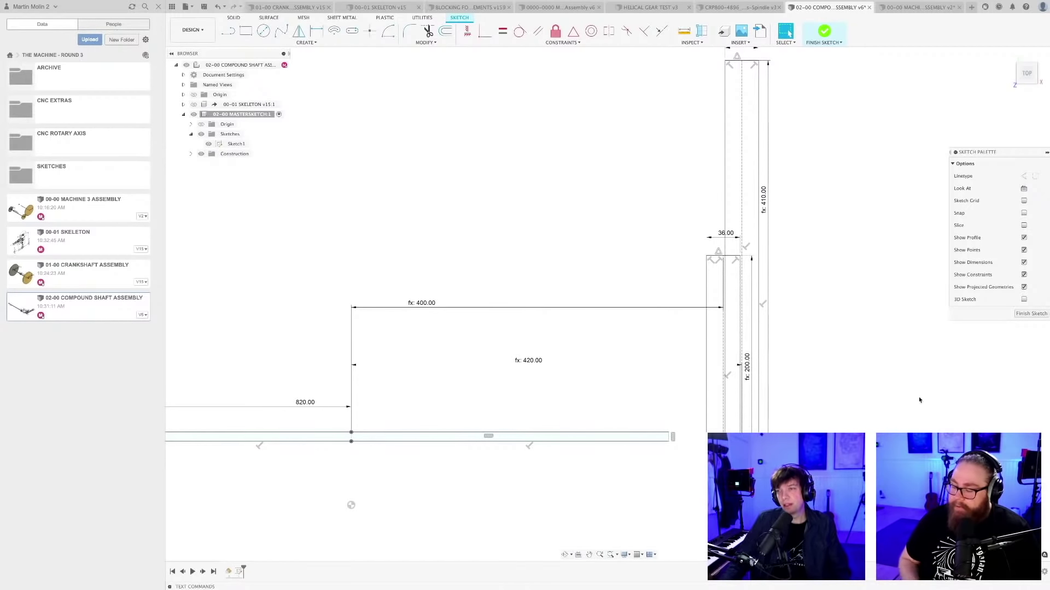
scroll(656, 437, down, 3)
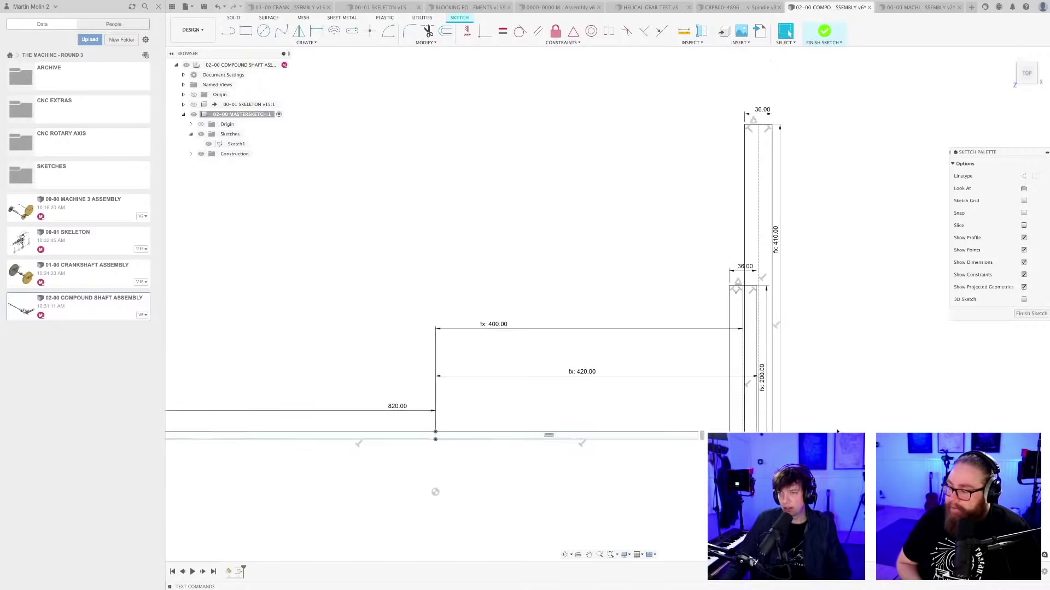
scroll(663, 450, up, 3)
scroll(618, 459, up, 2)
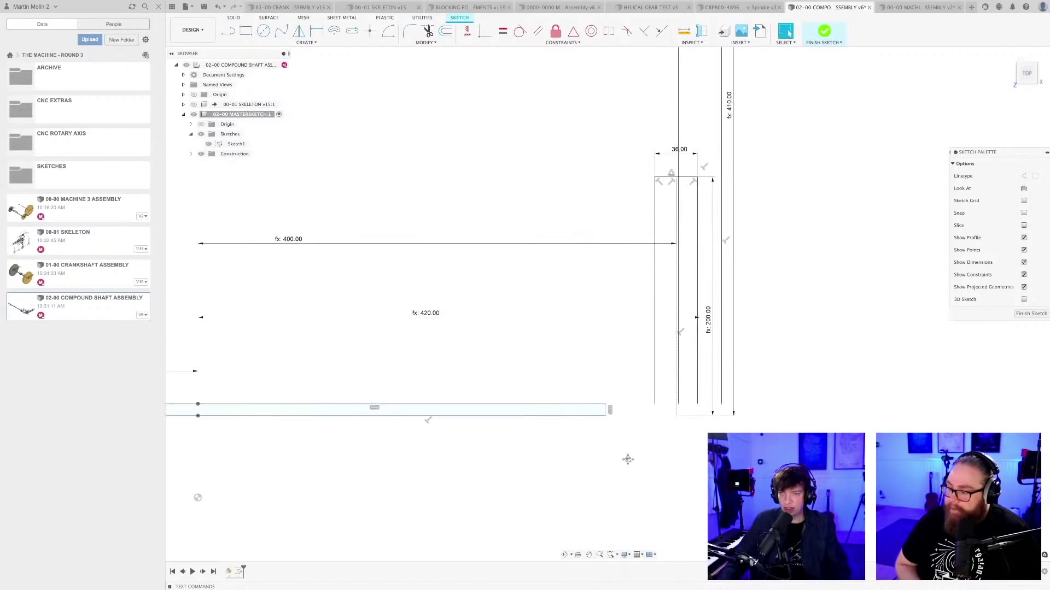
middle_drag(628, 459, 490, 453)
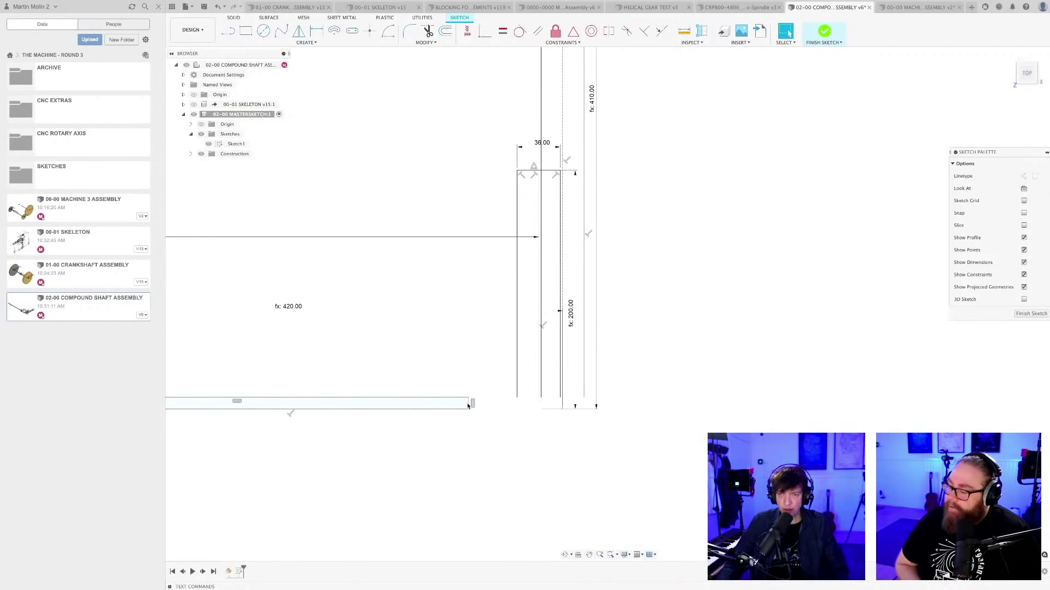
drag(469, 405, 685, 405)
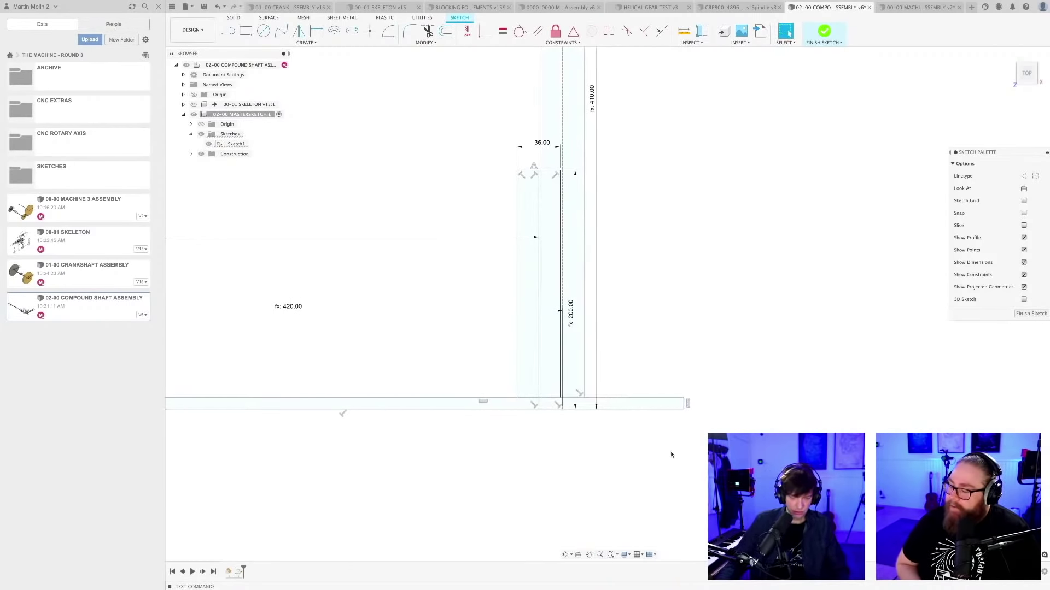
Dimension the shaft's end at 50 mm from the centerline of the taller gear profile
key(d)
click(577, 403)
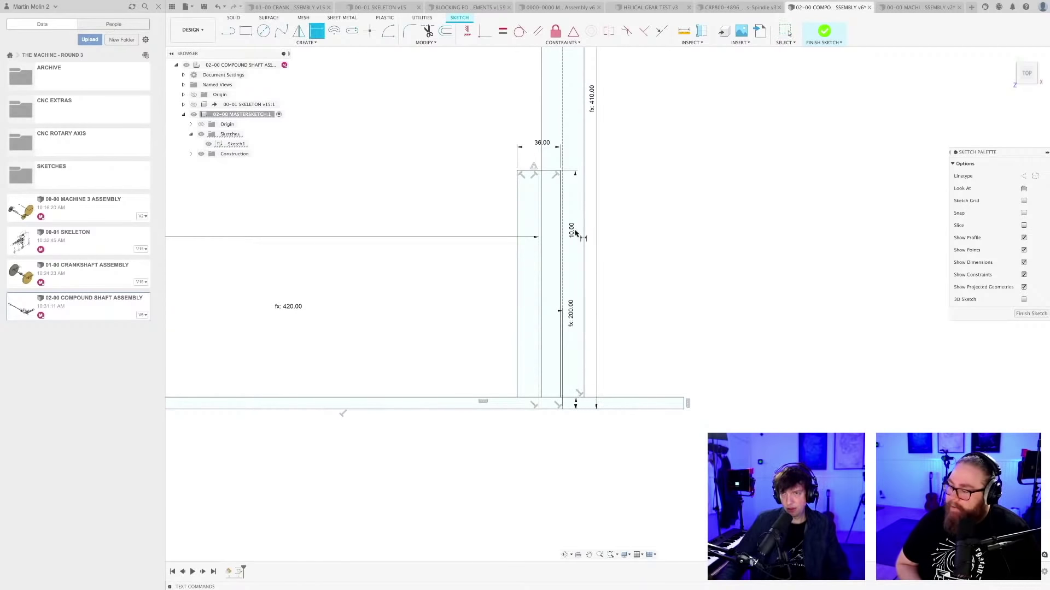
click(563, 232)
click(639, 355)
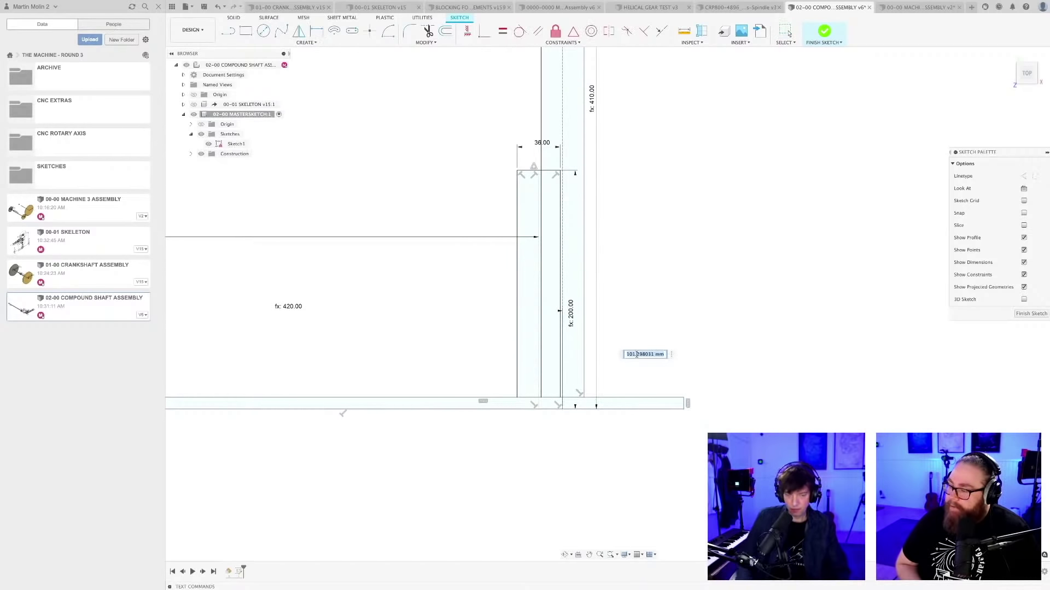
key(Return)
scroll(680, 393, down, 3)
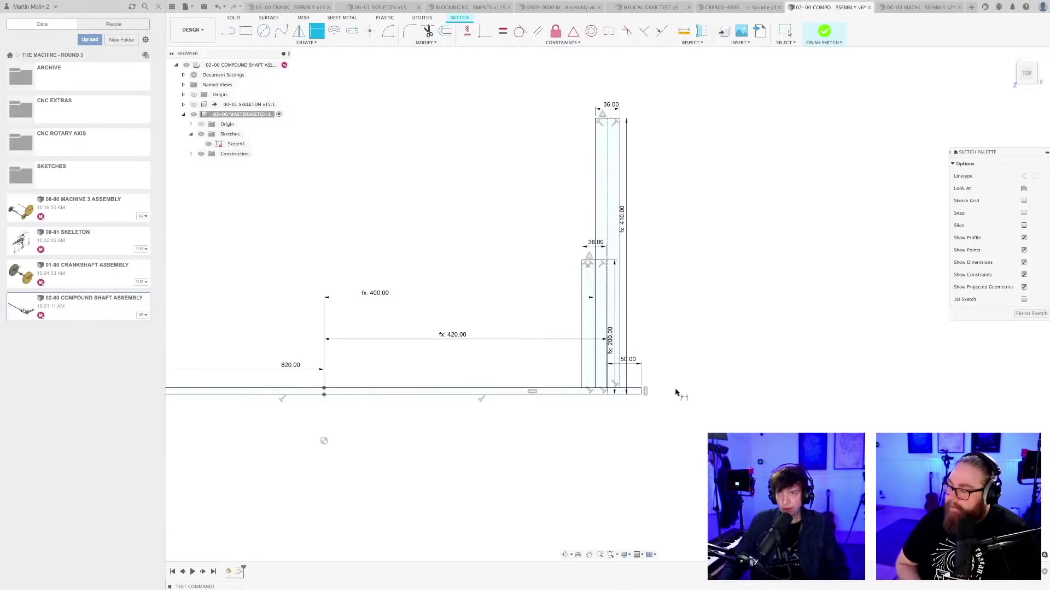
Save the compound shaft assembly as a new version and finish the master sketch
key(ctrl+s)
key(Return)
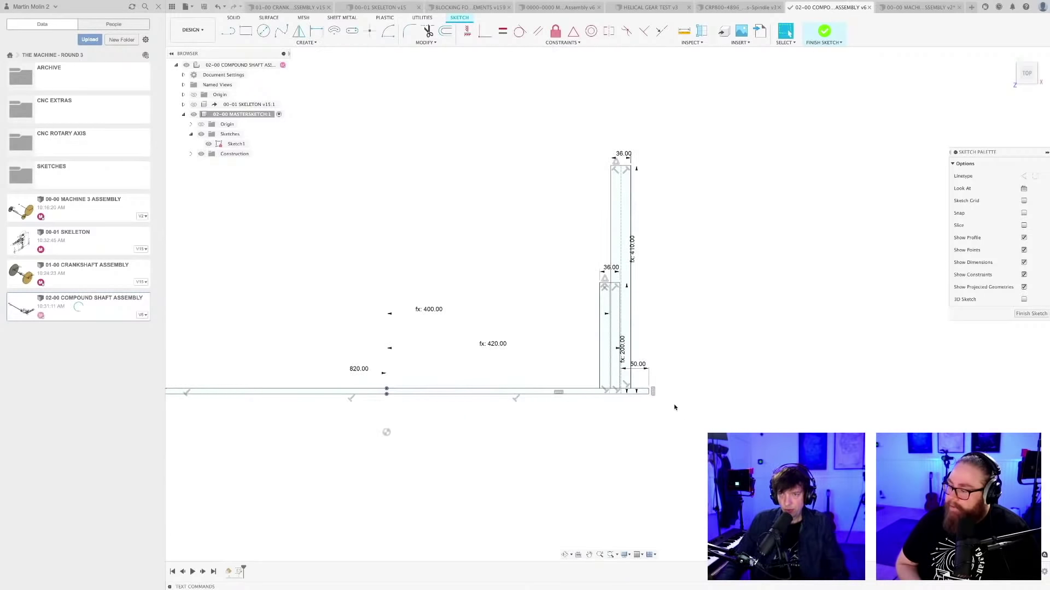
scroll(674, 408, up, 2)
mouse_move(675, 408)
middle_down()
mouse_move(641, 339)
mouse_move(632, 373)
middle_up()
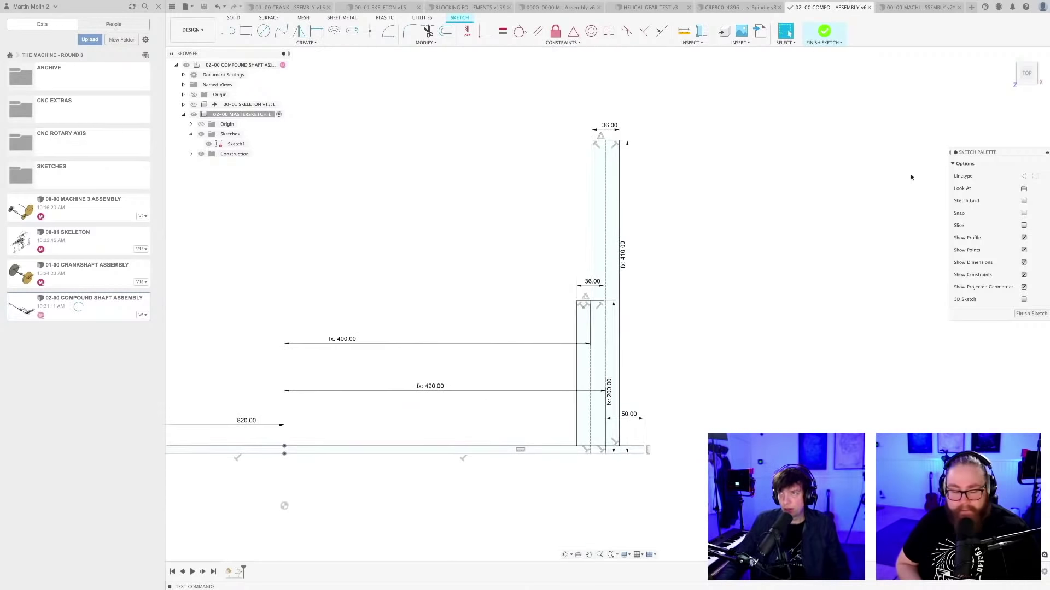
click(1031, 313)
Open the parameter list of the 00-01 SKELETON design and inspect the offset in the GEAR1DISTANCE expression
click(379, 7)
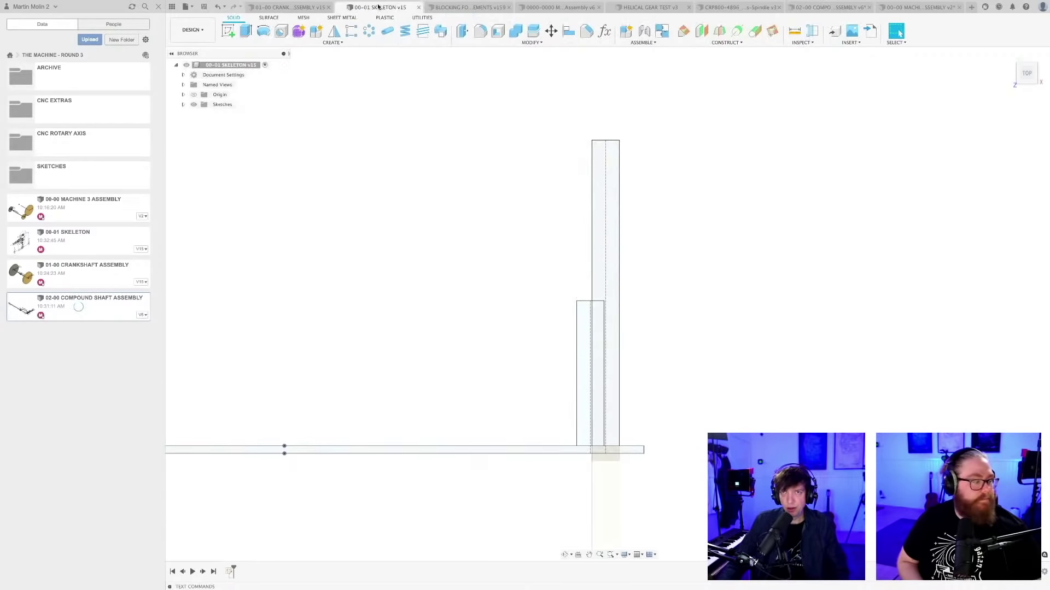
click(604, 31)
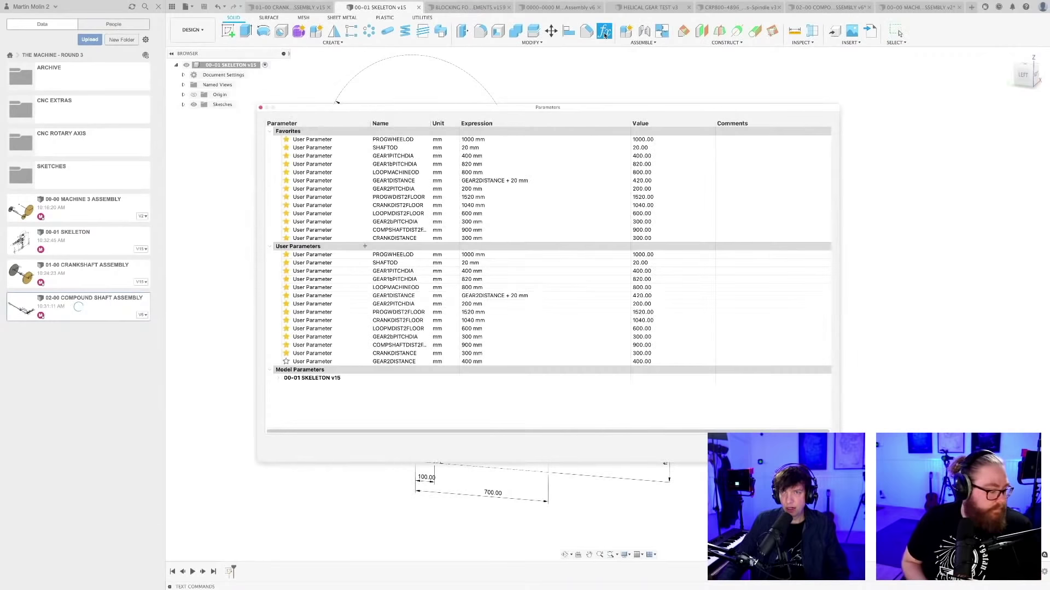
double_click(490, 181)
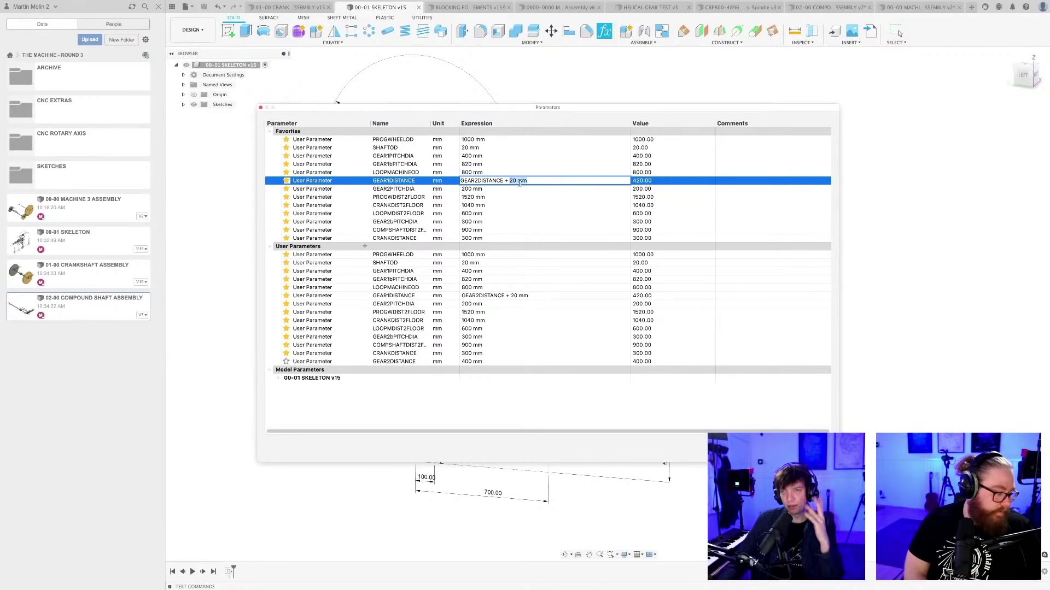
drag(520, 184, 531, 182)
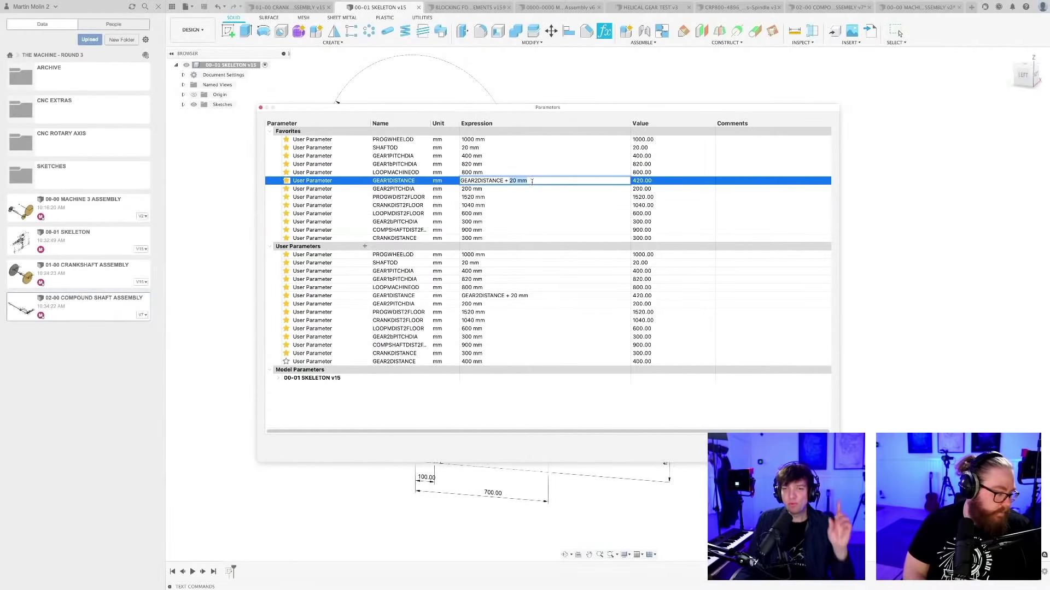
click(456, 398)
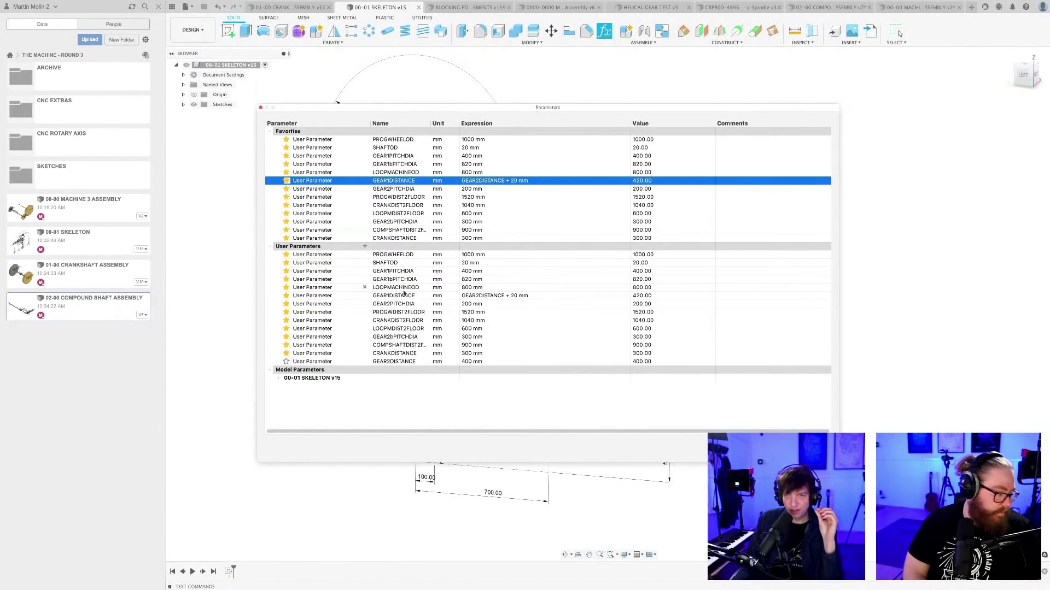
Add a user parameter named GEARTHICKNESS with a value of 36 mm to the skeleton
click(364, 247)
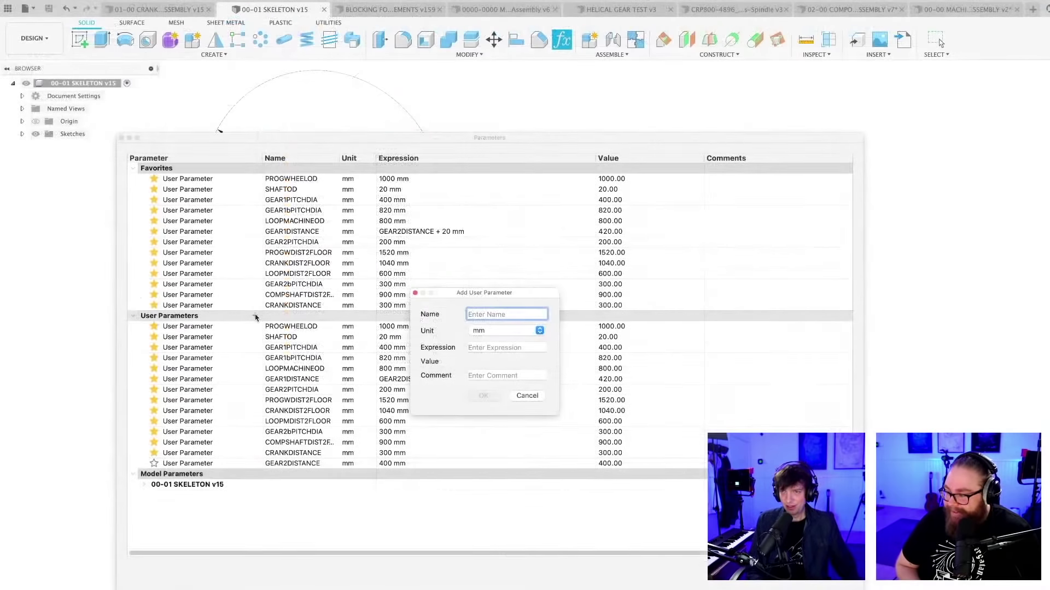
text(GEAR)
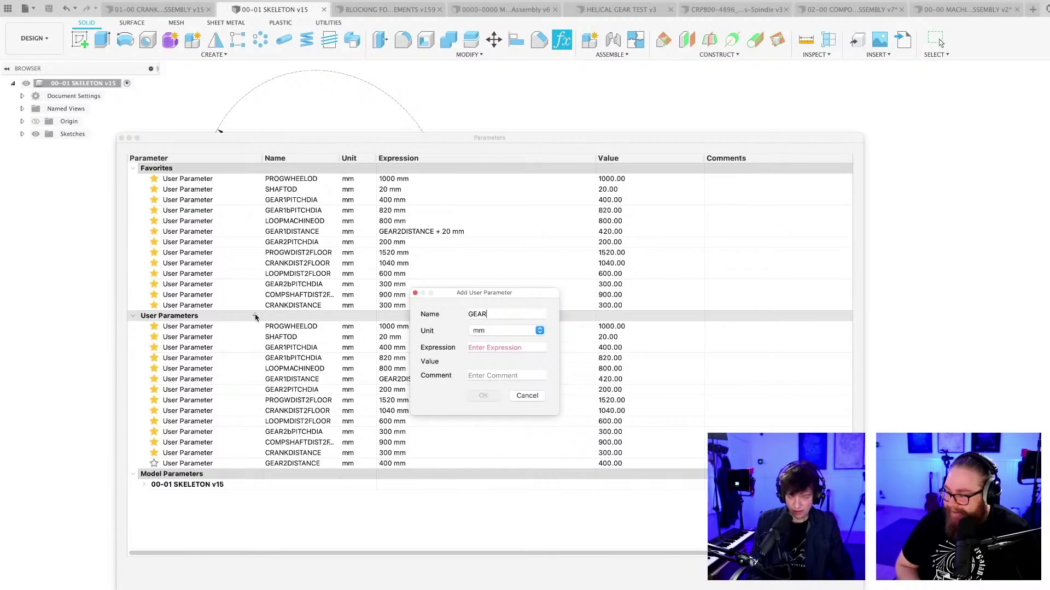
text(THICKNESS)
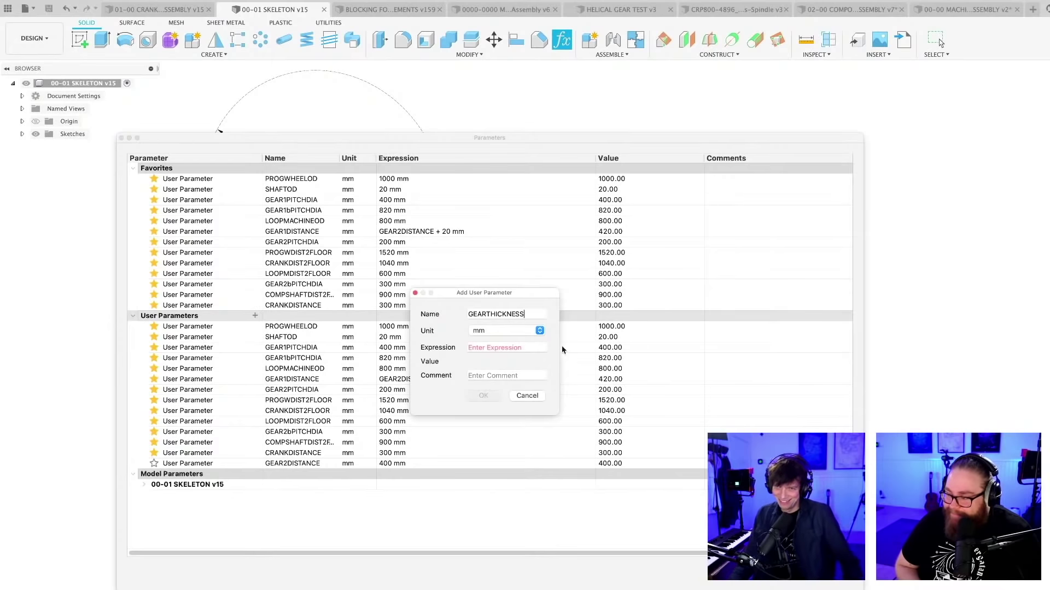
click(506, 348)
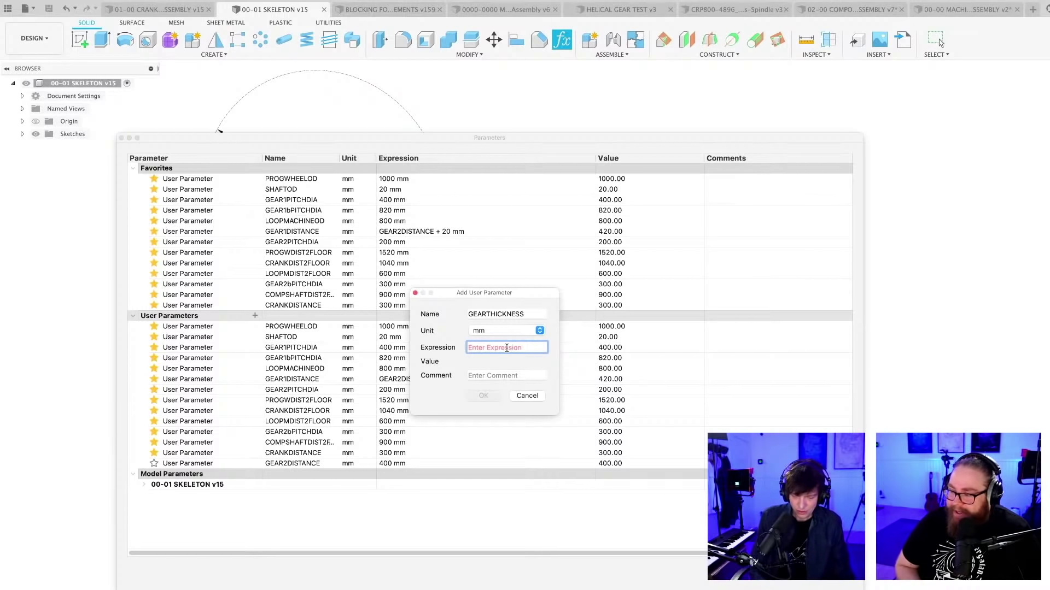
text(36)
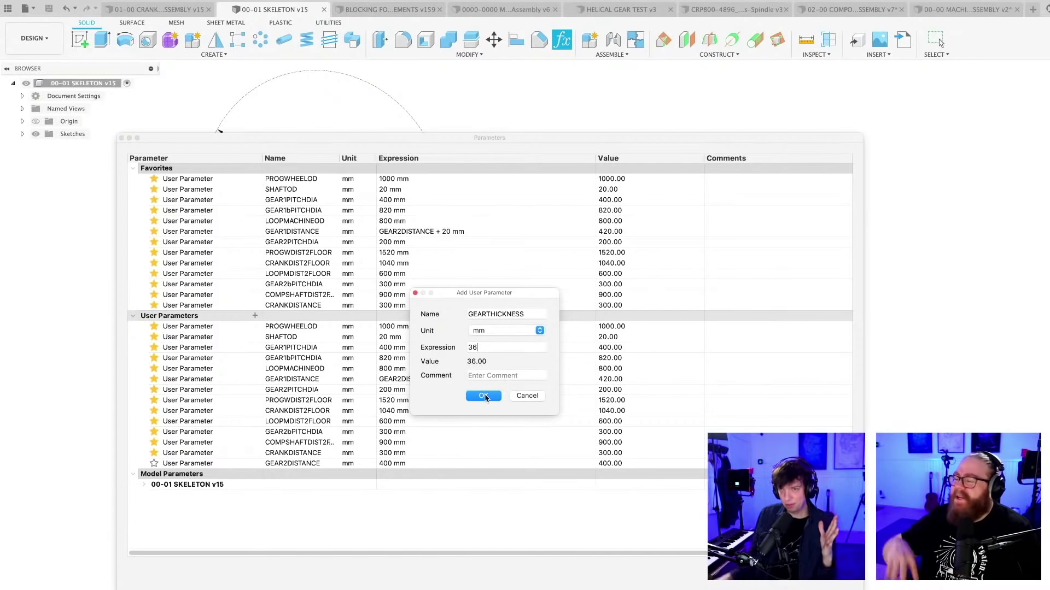
click(484, 396)
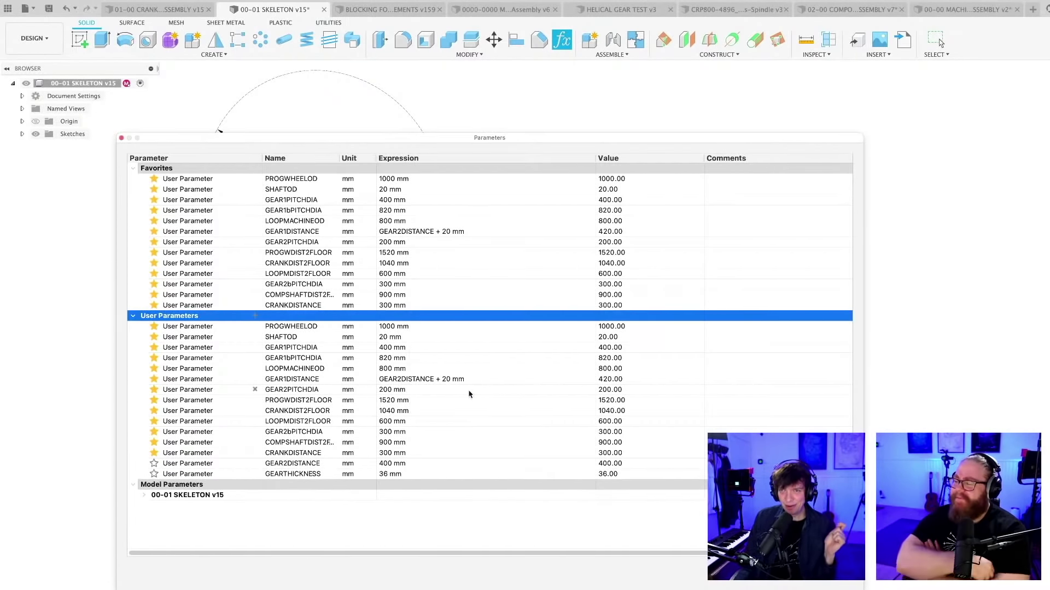
Set the GEAR1DISTANCE expression to GEAR2DISTANCE + GEARTHICKNESS + 20 mm and save the skeleton design
double_click(411, 233)
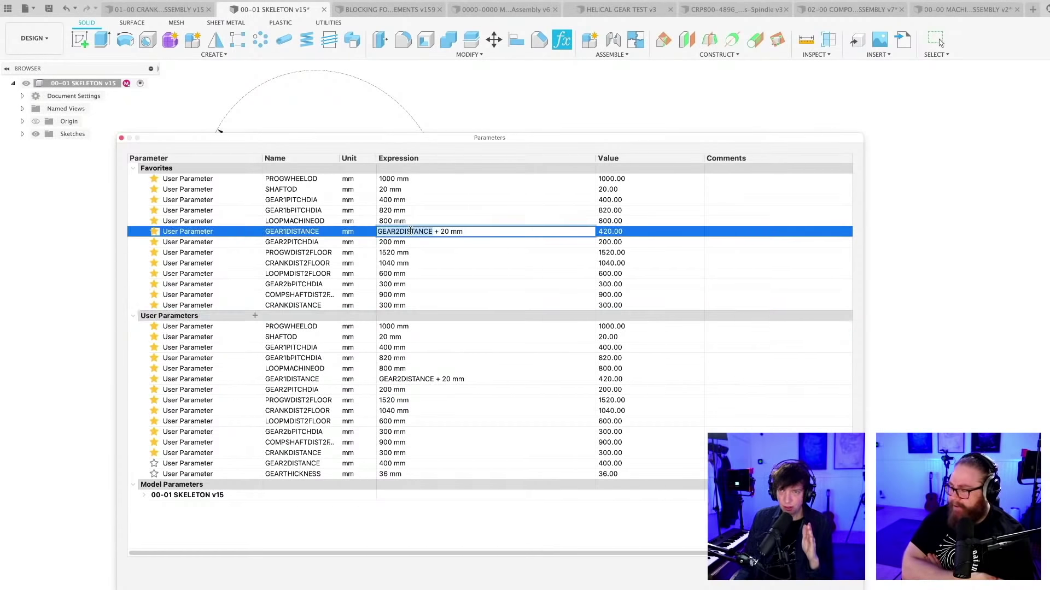
click(464, 231)
drag(469, 231, 444, 232)
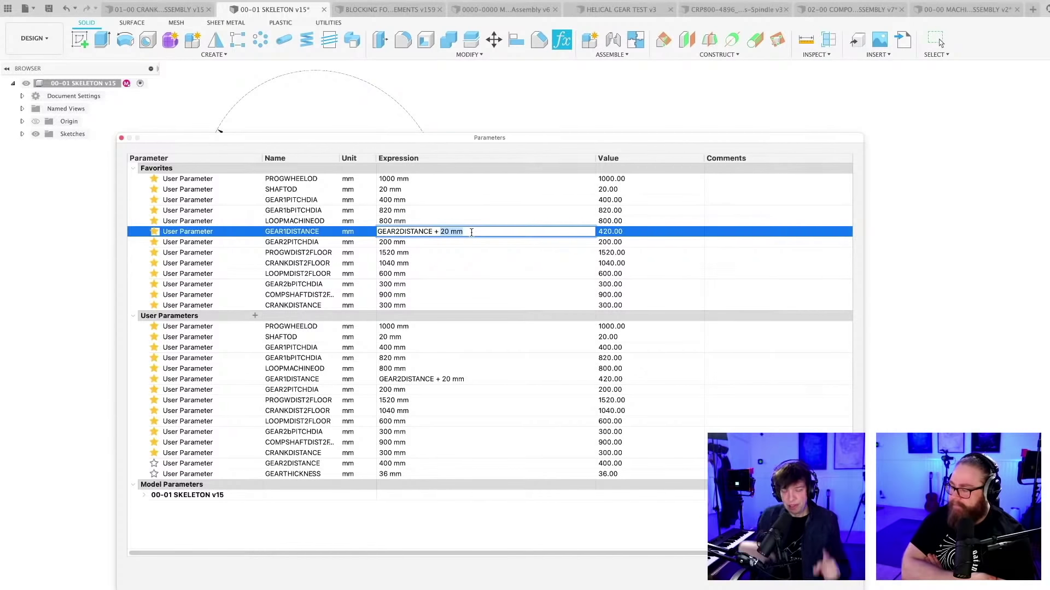
text(GE)
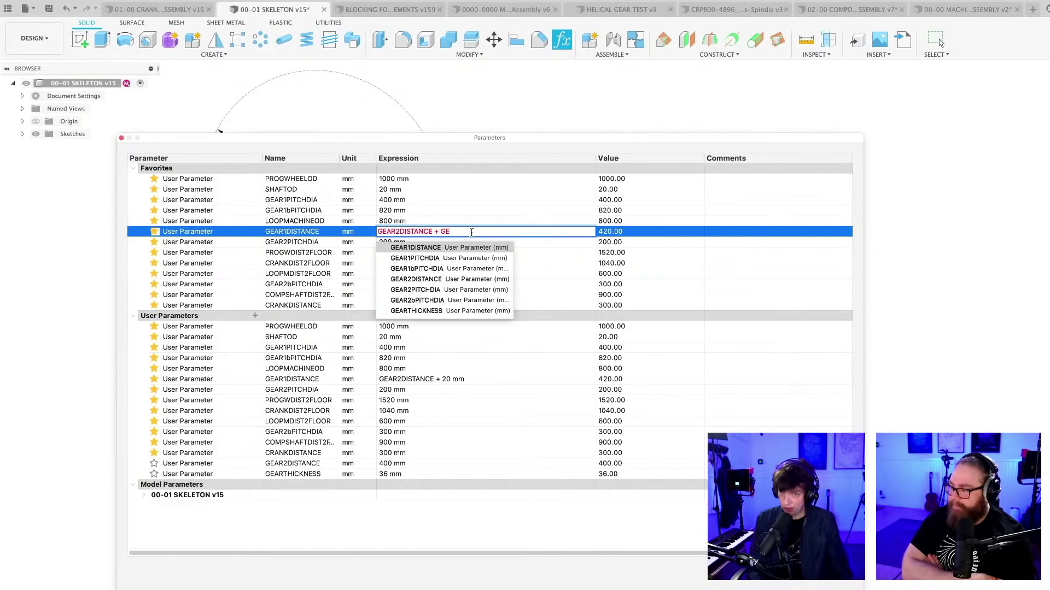
click(444, 311)
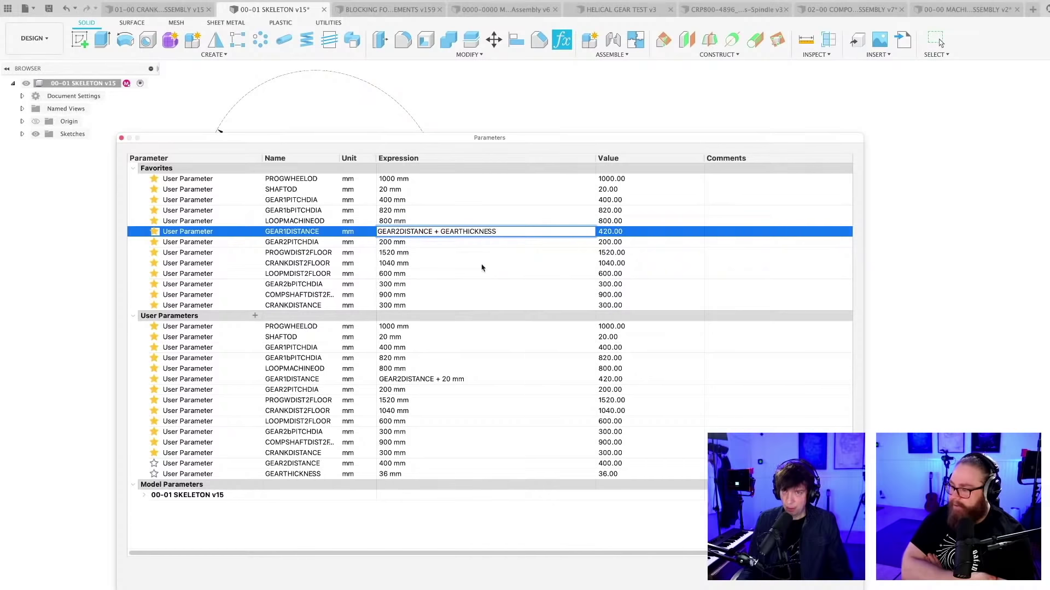
text(+)
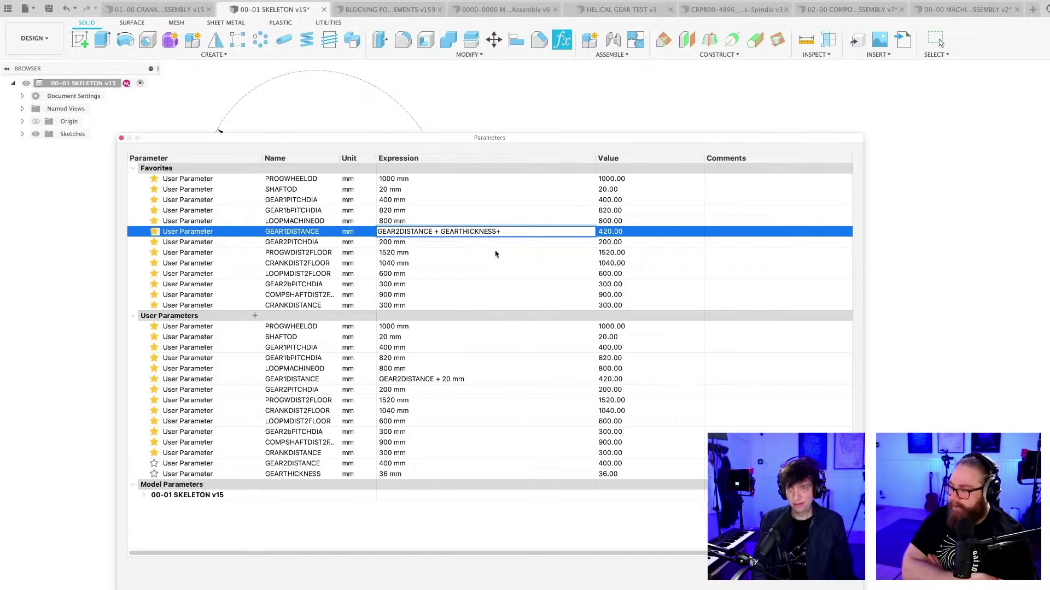
key(BackSpace)
text(+)
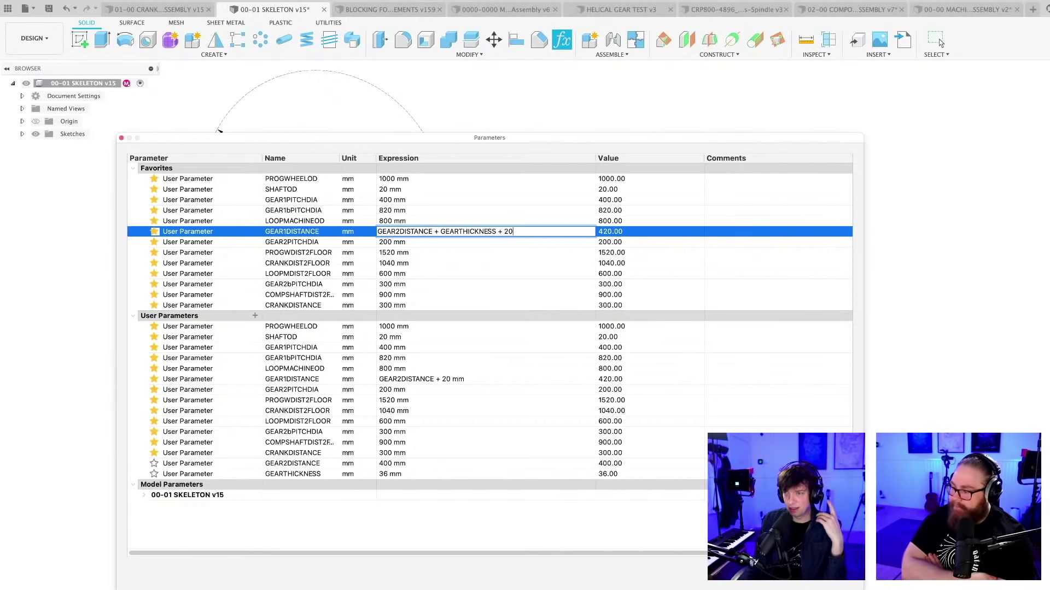
click(832, 581)
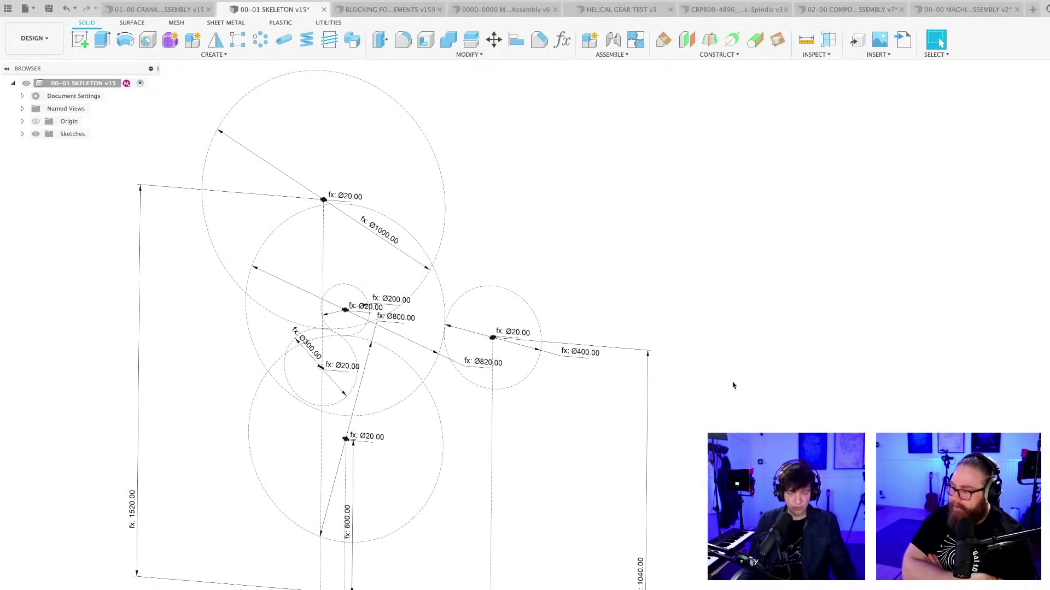
key(Return)
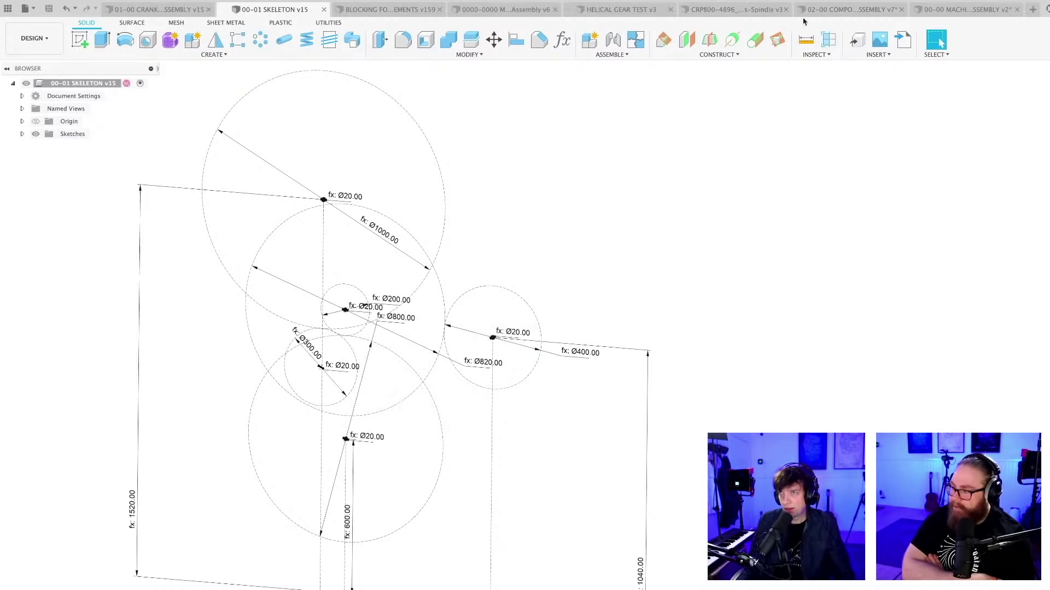
Switch to the 02-00 compound shaft assembly and update its linked skeleton to the latest version
click(831, 10)
mouse_move(615, 427)
shift+middle_down()
mouse_move(598, 377)
mouse_move(637, 419)
mouse_move(611, 377)
shift+middle_up()
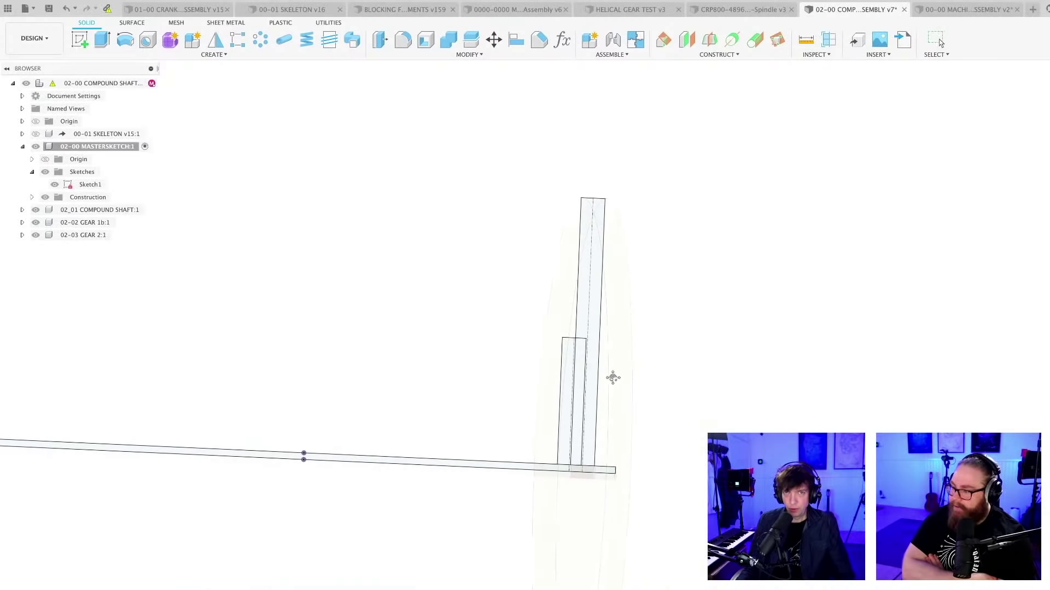
click(107, 9)
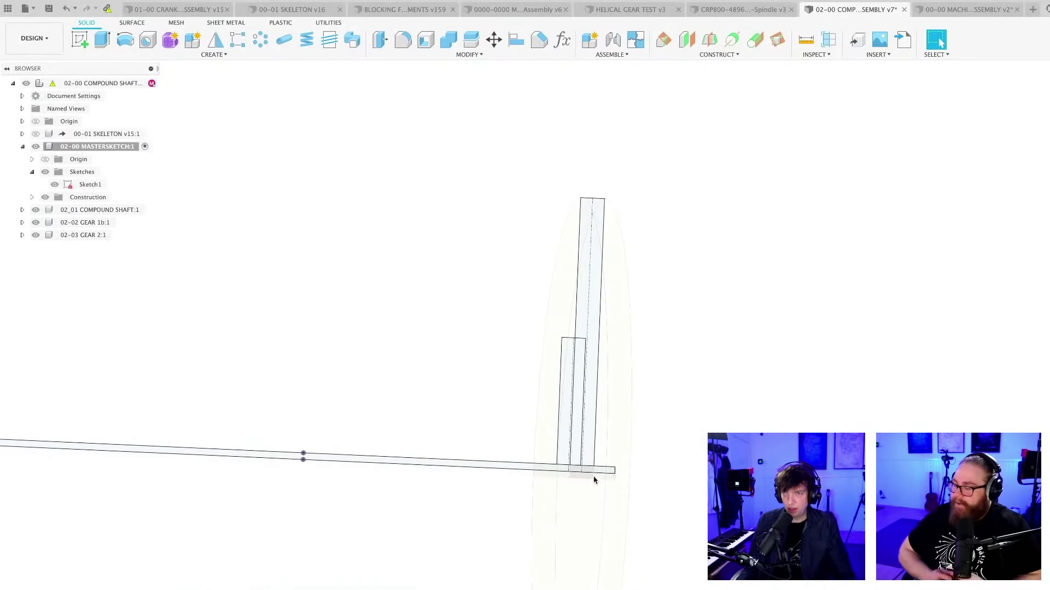
Measure the gap between the facing edges of the two gear profiles near the shaft
scroll(628, 462, up, 5)
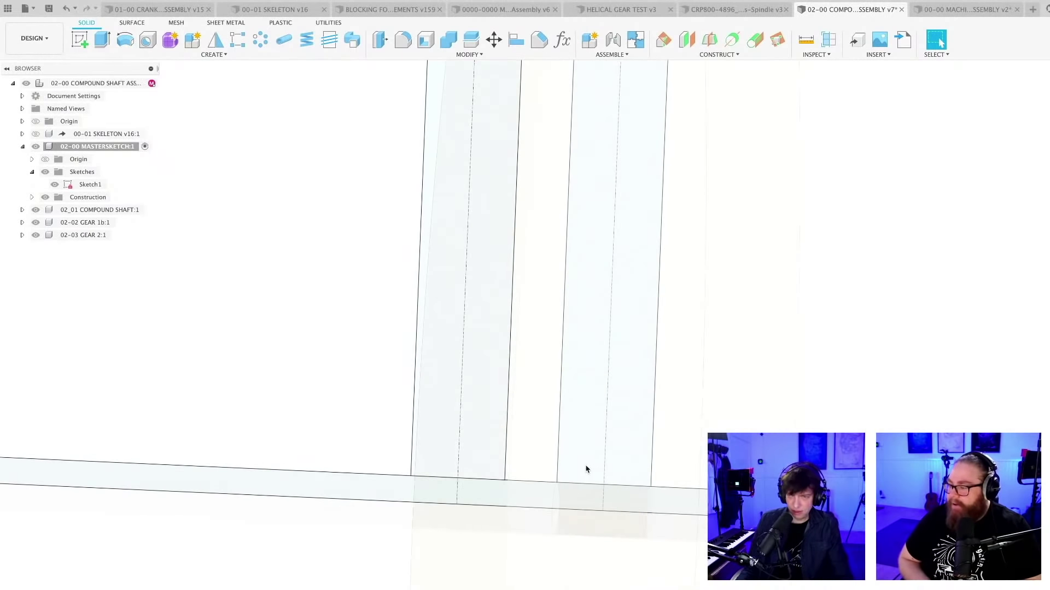
key(i)
click(561, 438)
click(504, 426)
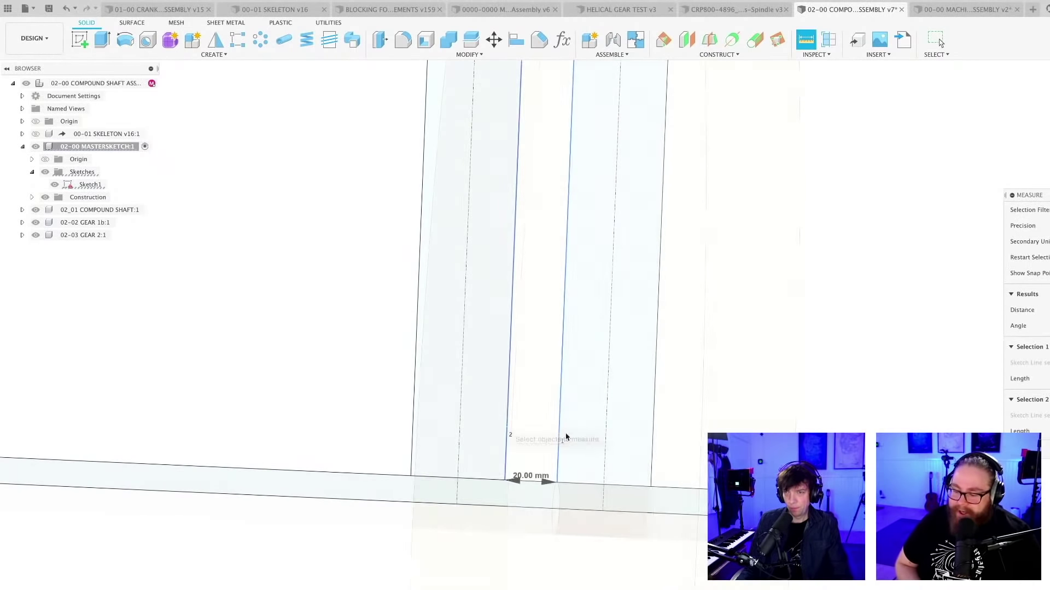
scroll(558, 437, up, 4)
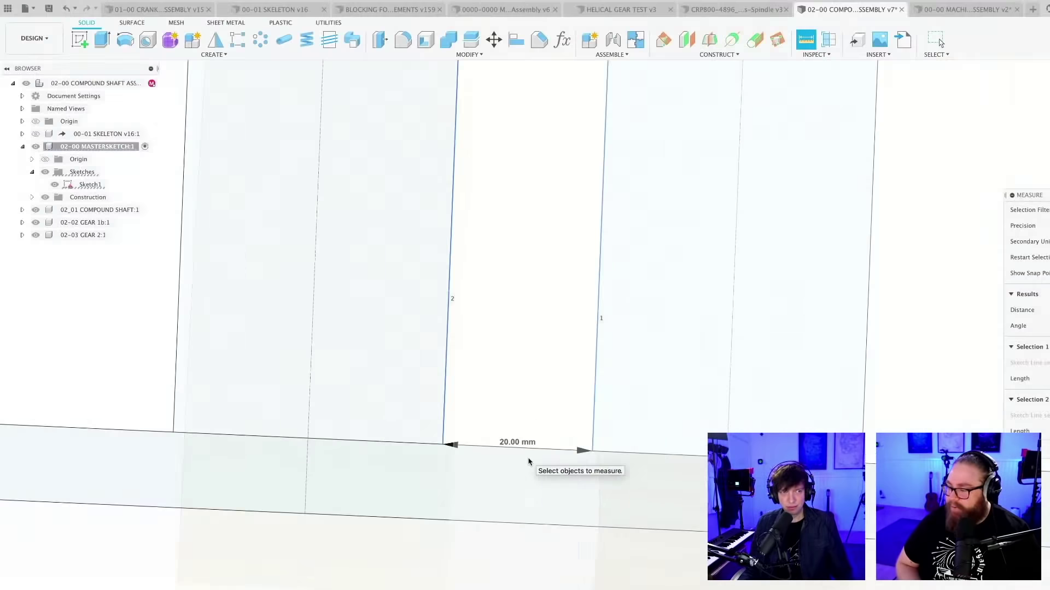
scroll(529, 461, up, 3)
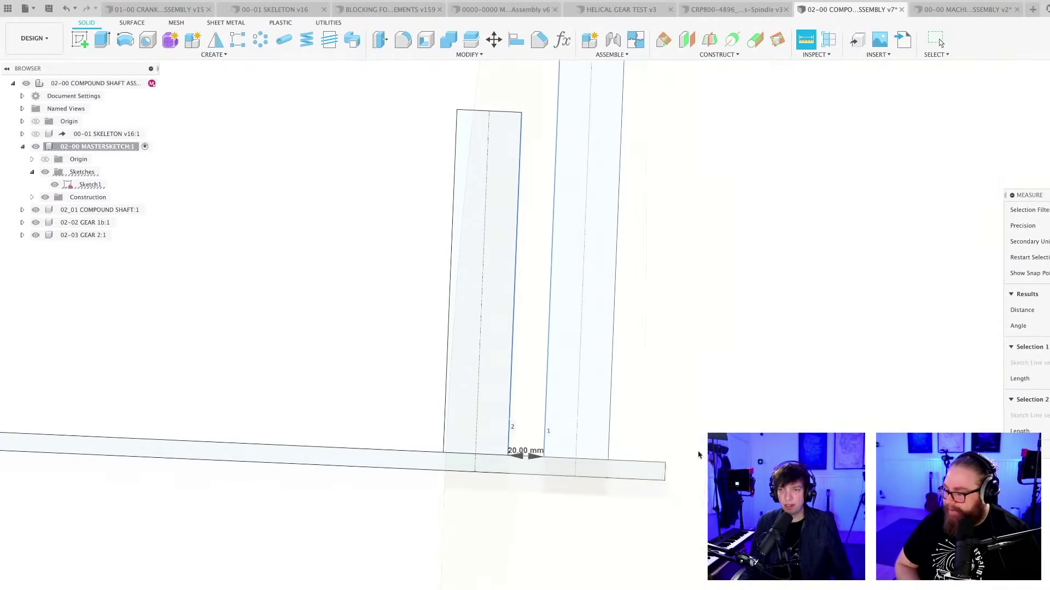
click(698, 452)
middle_drag(776, 480, 656, 472)
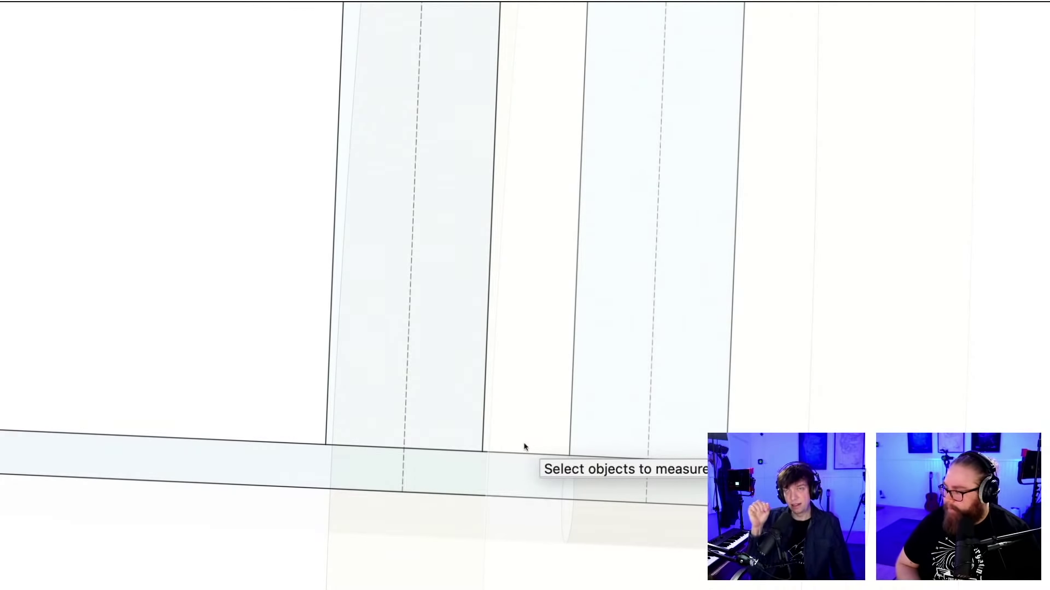
scroll(520, 459, down, 5)
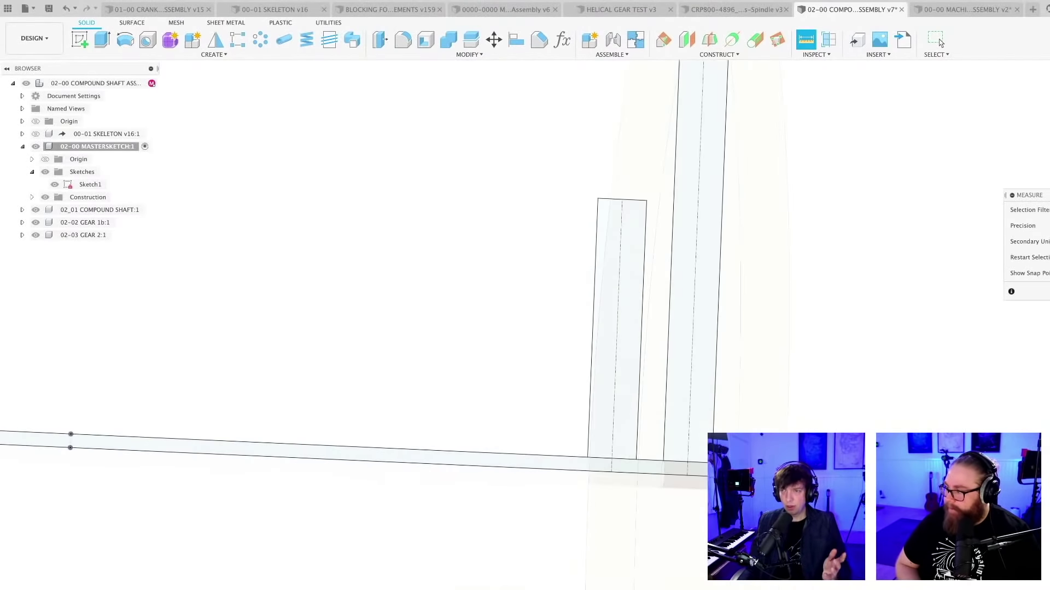
scroll(1040, 329, right, 5)
click(935, 39)
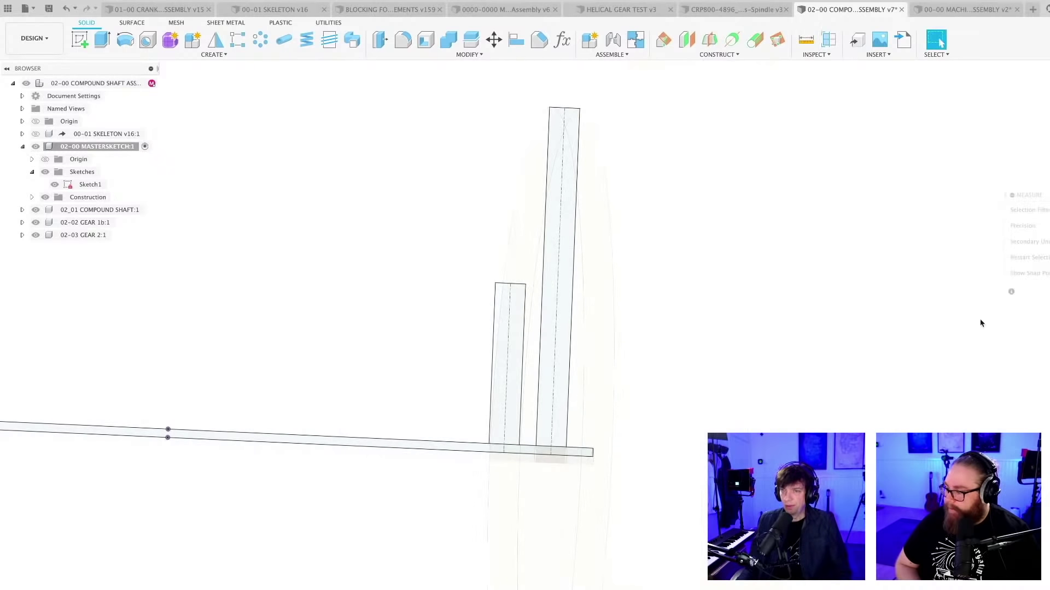
Try to link the taller gear profile's width in the master sketch to the gear thickness parameter
scroll(594, 362, down, 5)
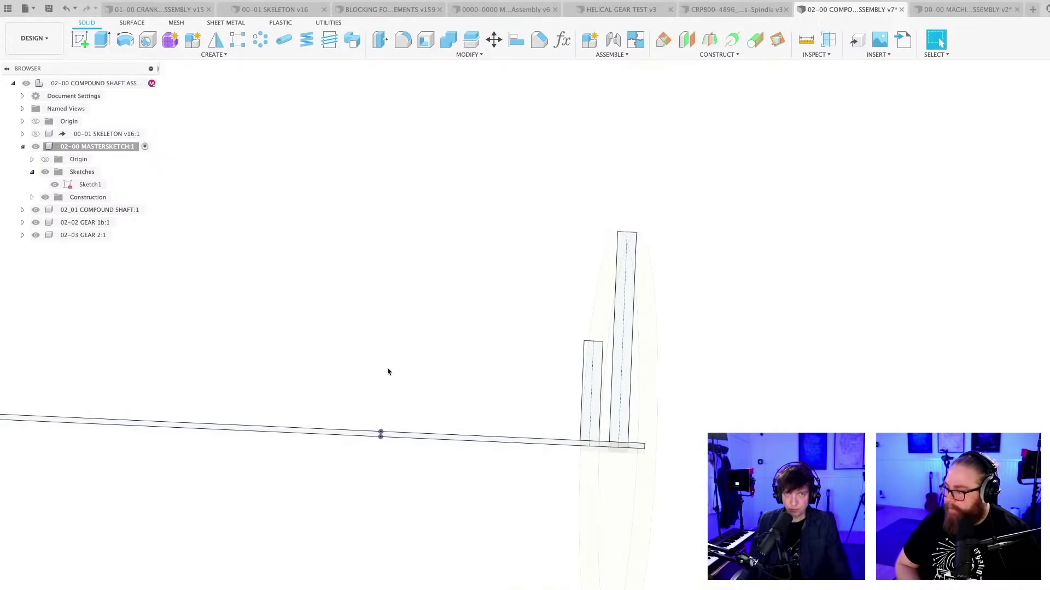
double_click(85, 185)
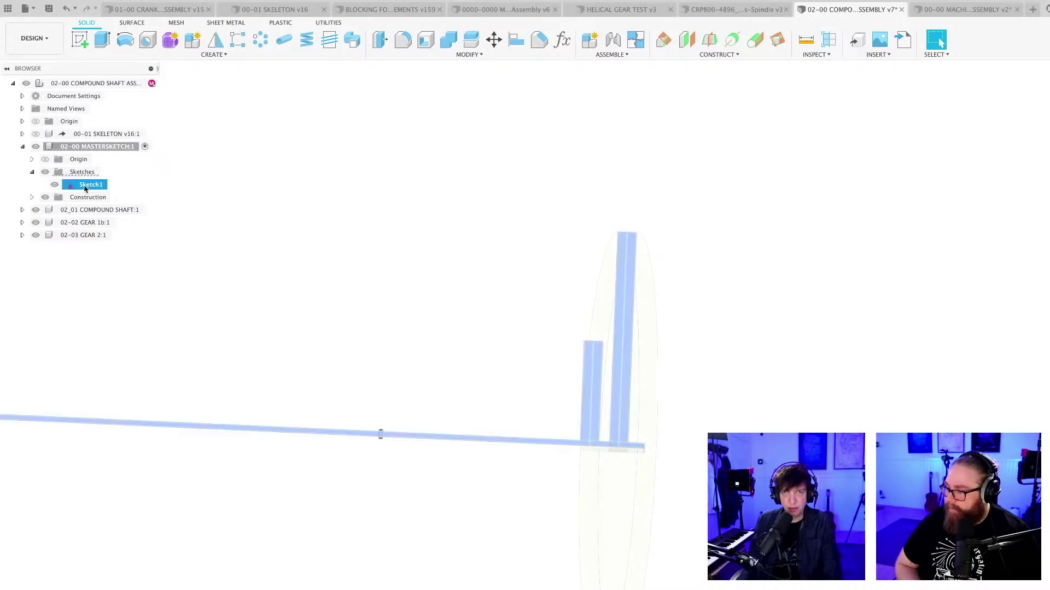
scroll(545, 284, up, 10)
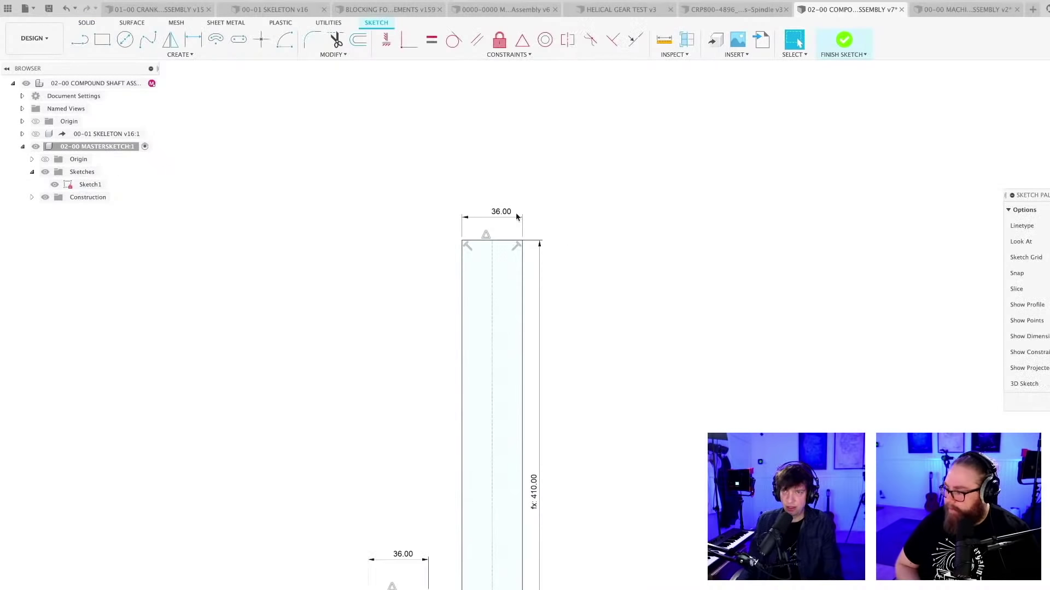
scroll(527, 280, up, 2)
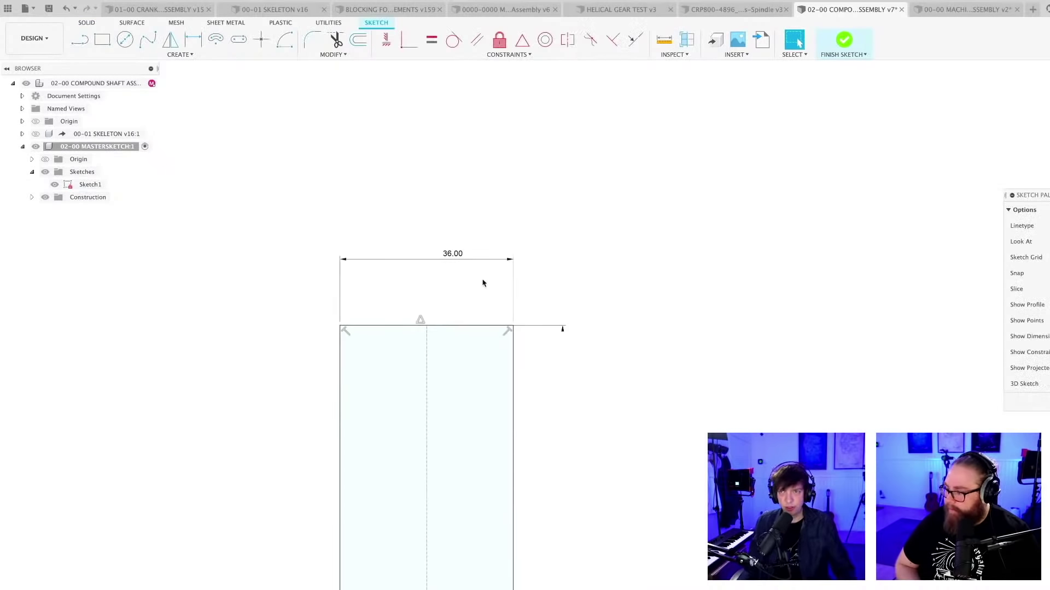
double_click(448, 255)
text(GE)
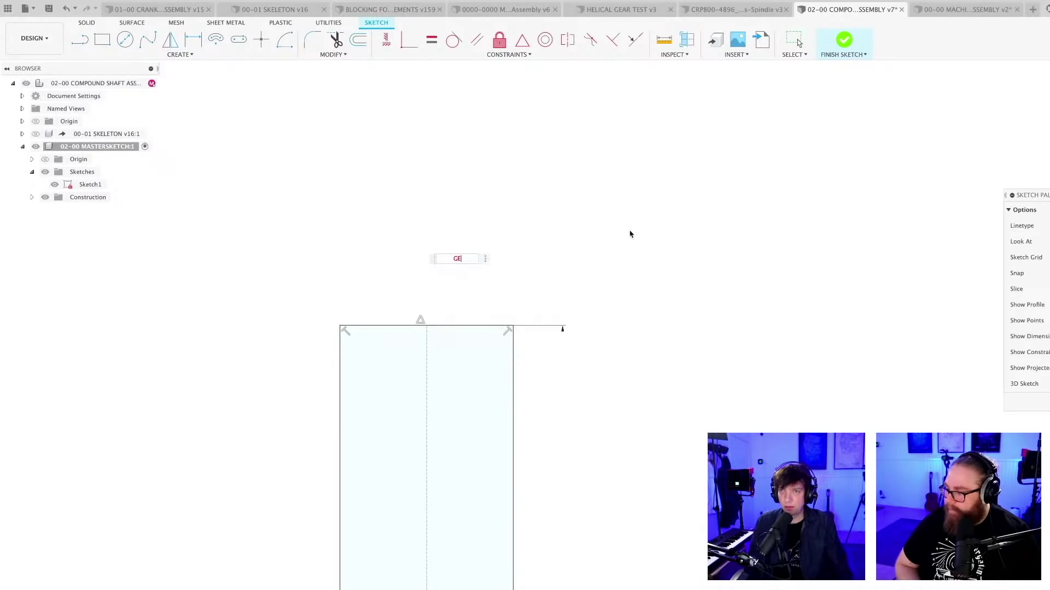
click(844, 41)
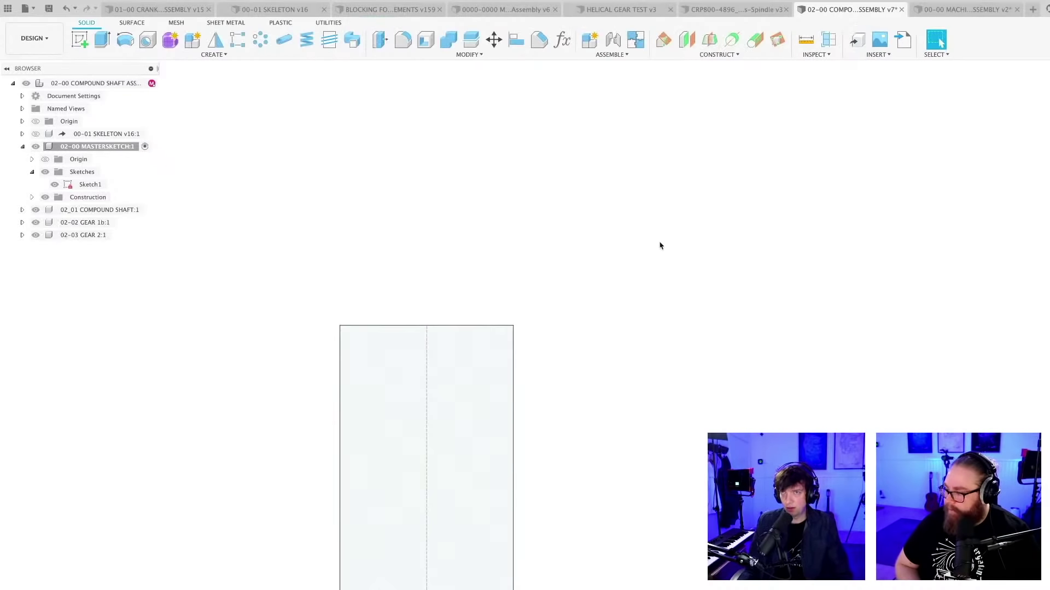
Mark the derived GEARTHICKNESS_Ref parameter as a favorite in the compound shaft assembly
click(562, 39)
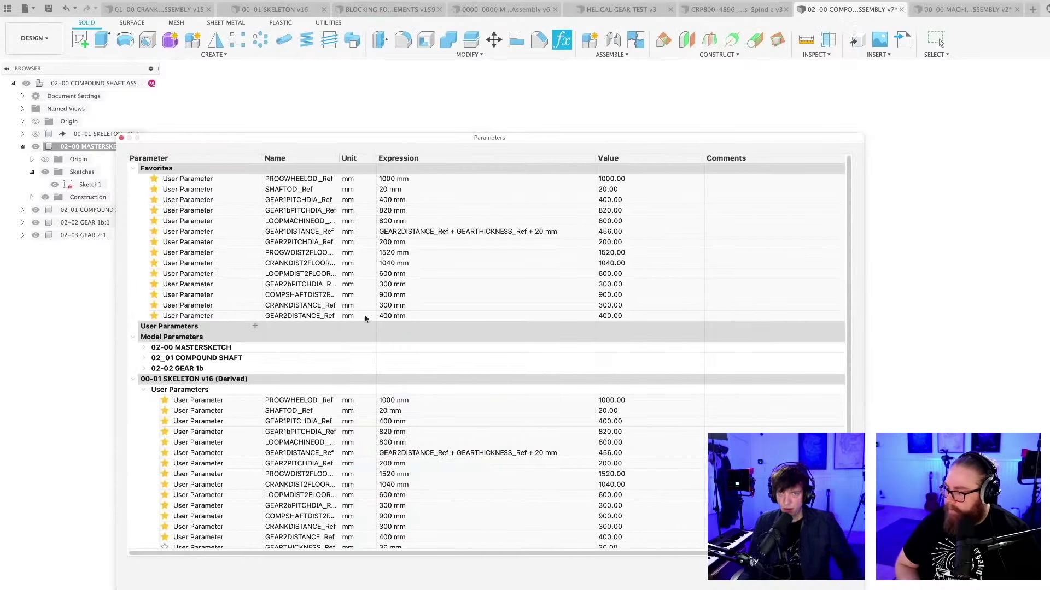
scroll(213, 509, down, 1)
click(162, 544)
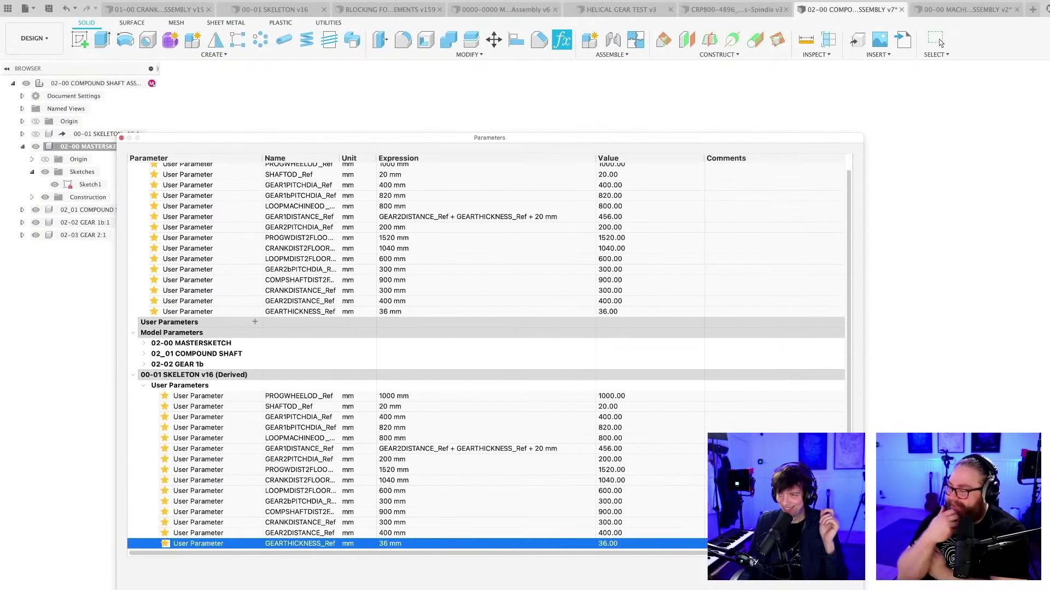
key(Escape)
Save the compound shaft assembly as a new version with the description "User Saved"
scroll(653, 368, down, 5)
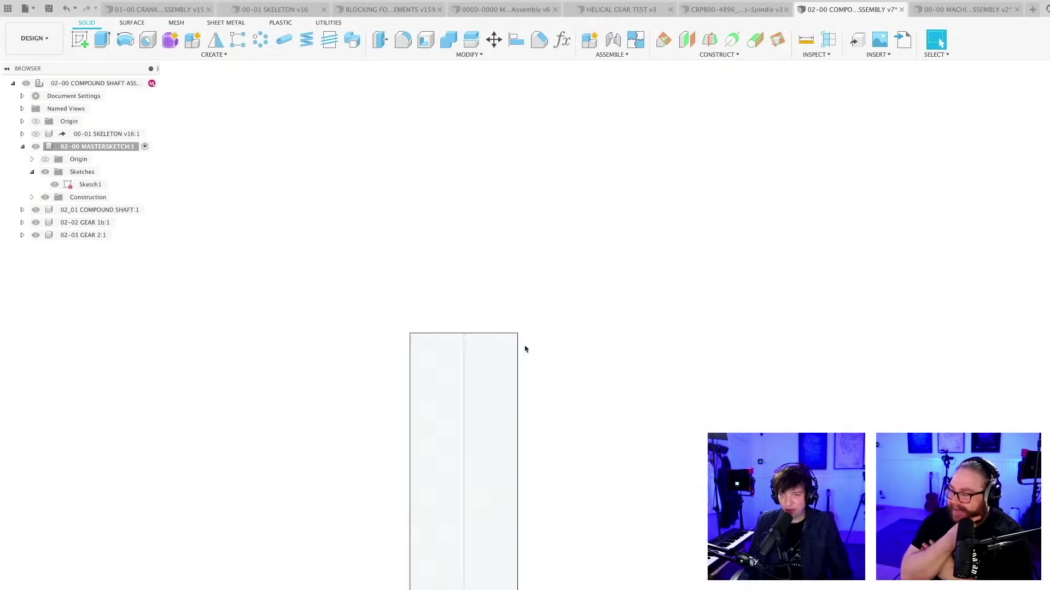
scroll(594, 258, down, 2)
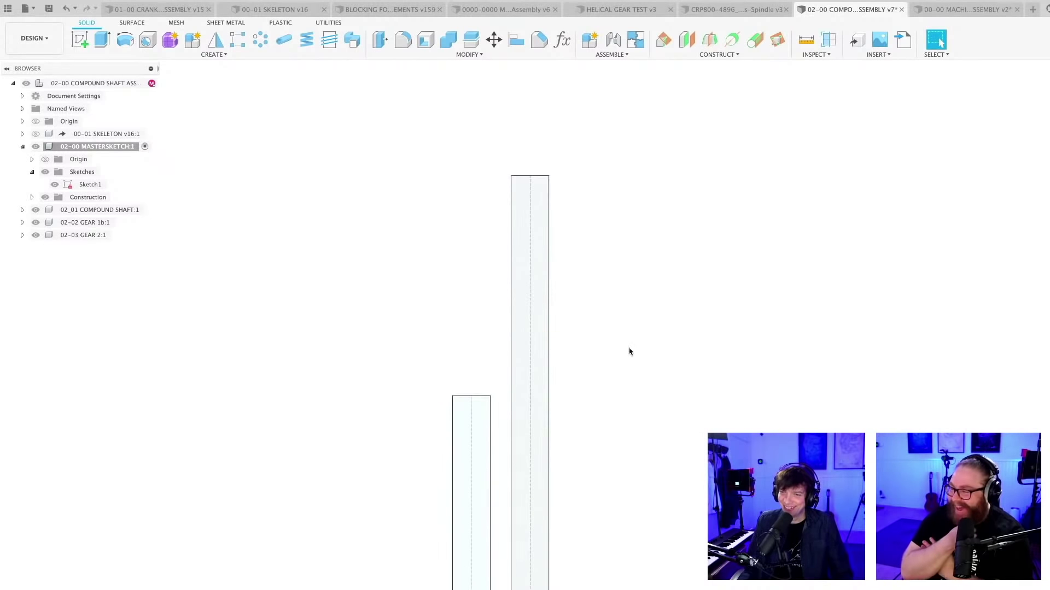
middle_drag(625, 365, 551, 356)
mouse_move(780, 335)
shift+middle_down()
mouse_move(696, 356)
mouse_move(705, 364)
shift+middle_up()
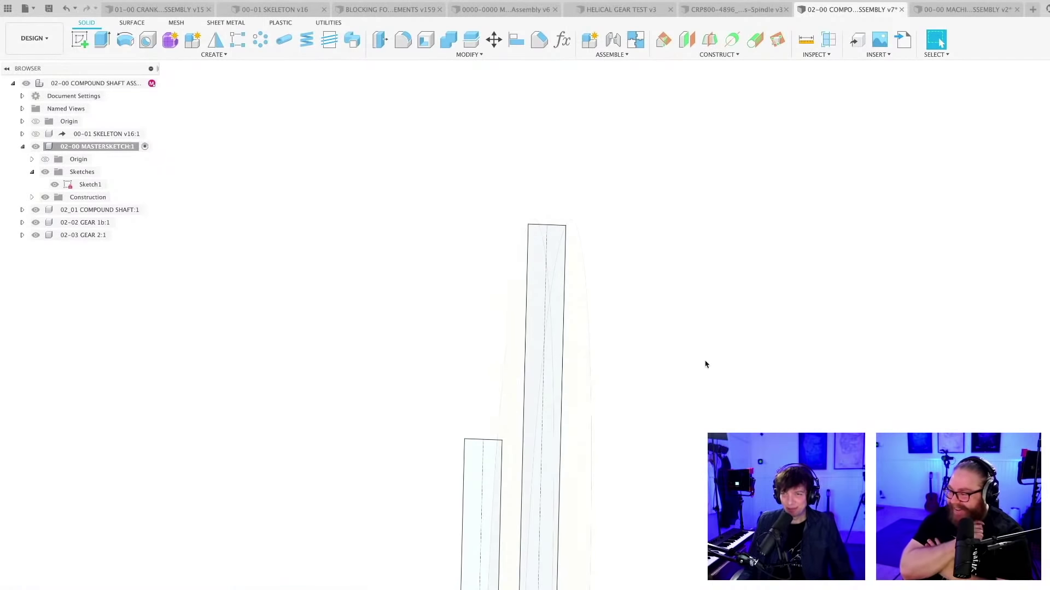
key(ctrl+s)
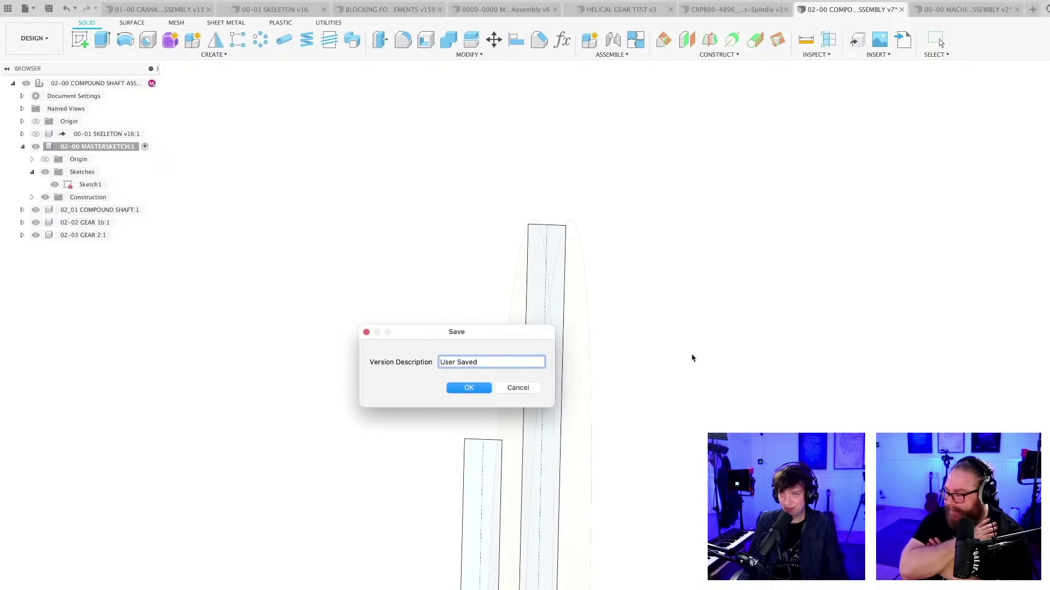
key(Return)
mouse_move(692, 356)
shift+middle_down()
mouse_move(644, 315)
mouse_move(610, 318)
shift+middle_up()
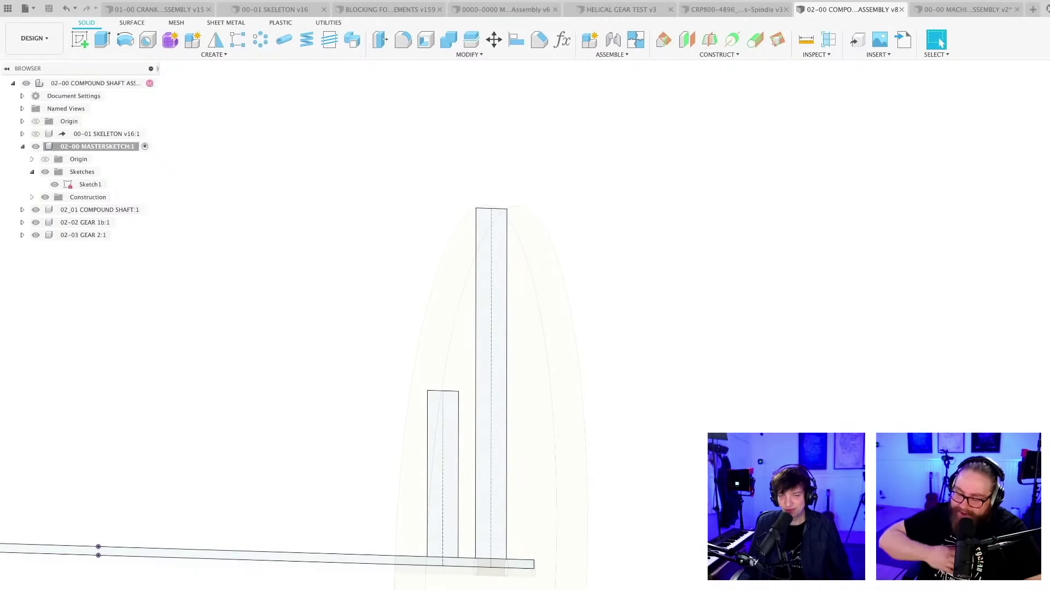
Edit the master sketch and link the taller gear profile's width to the GEARTHICKNESS_Ref parameter
double_click(90, 184)
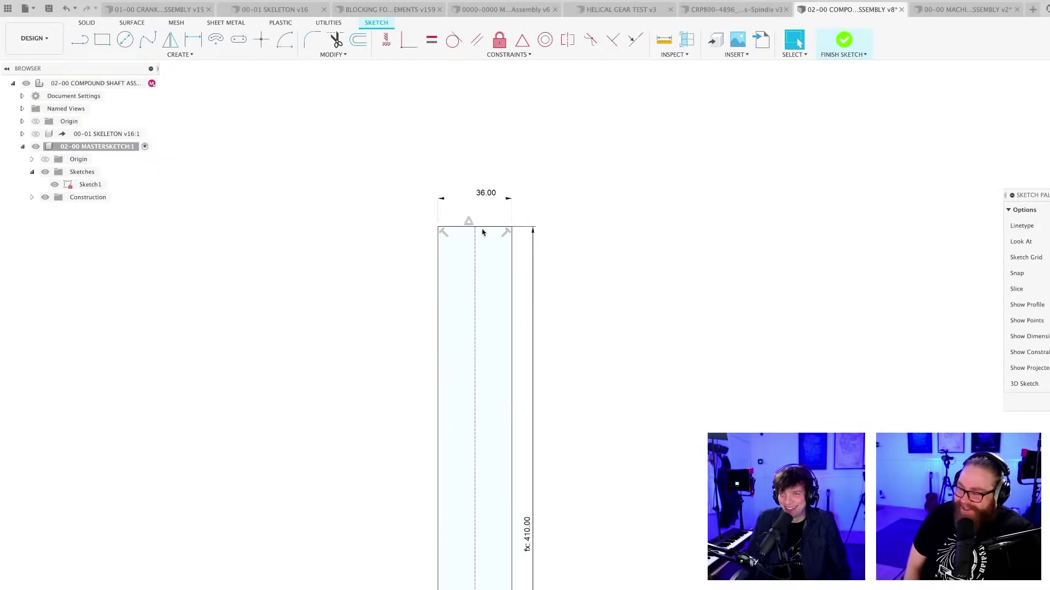
middle_drag(552, 177, 523, 268)
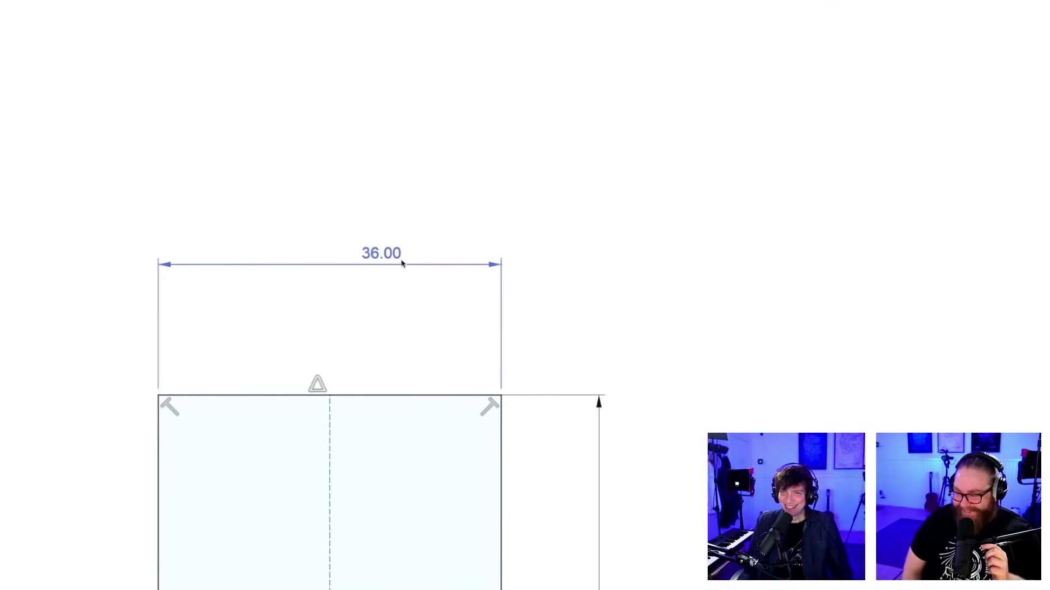
double_click(383, 254)
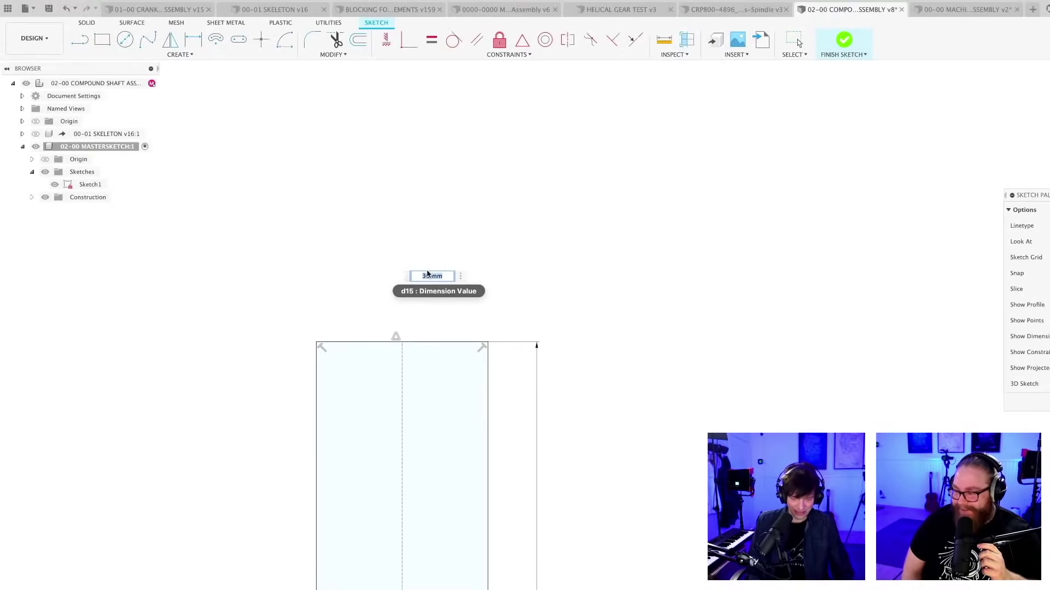
text(g)
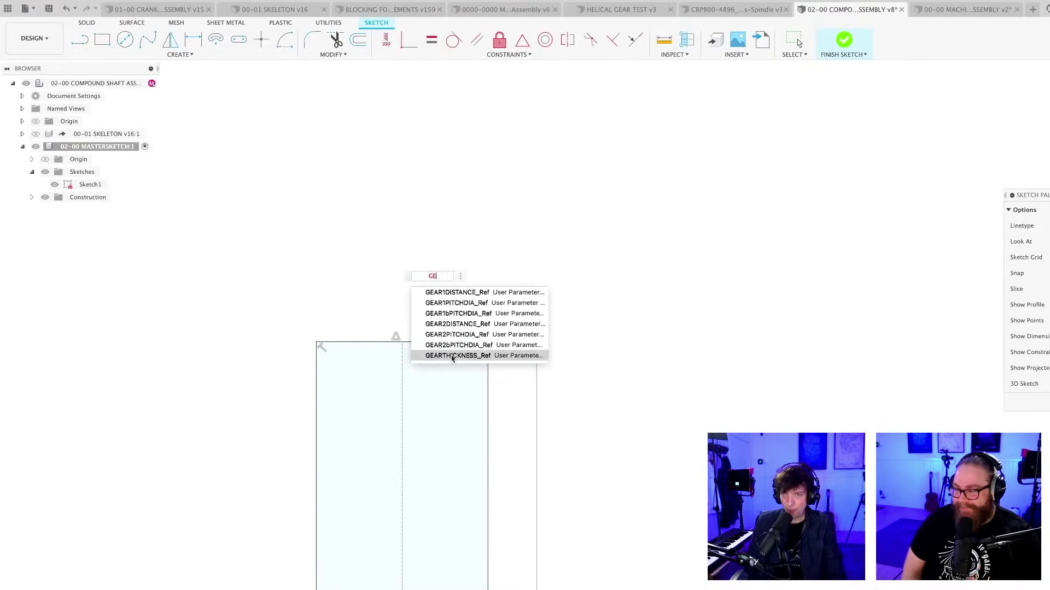
click(458, 356)
key(Return)
scroll(572, 291, down, 8)
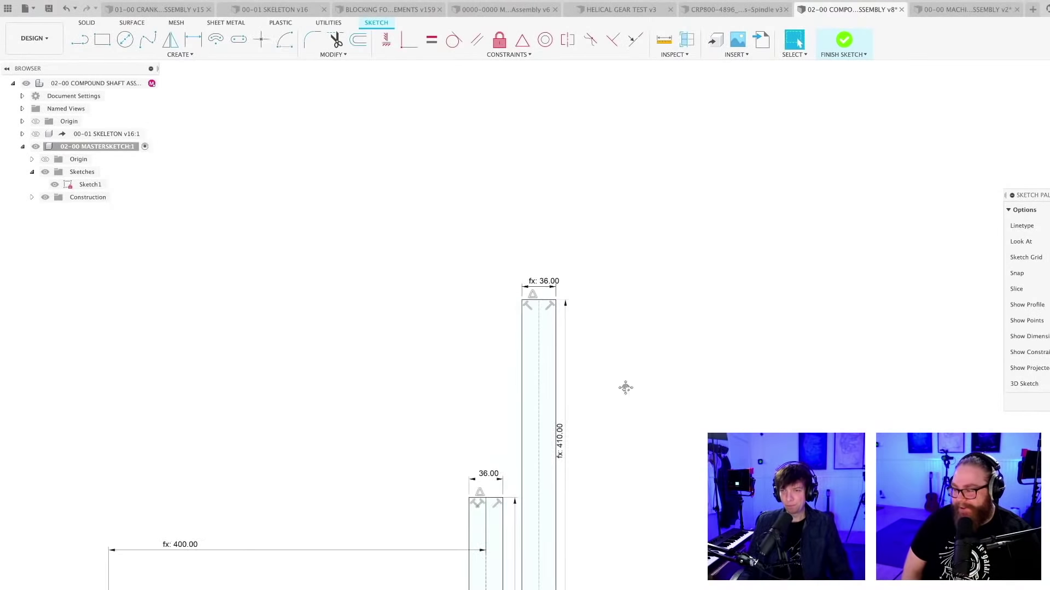
Link the shorter gear profile's width to GEARTHICKNESS_Ref
scroll(472, 366, up, 5)
scroll(473, 365, up, 3)
double_click(384, 418)
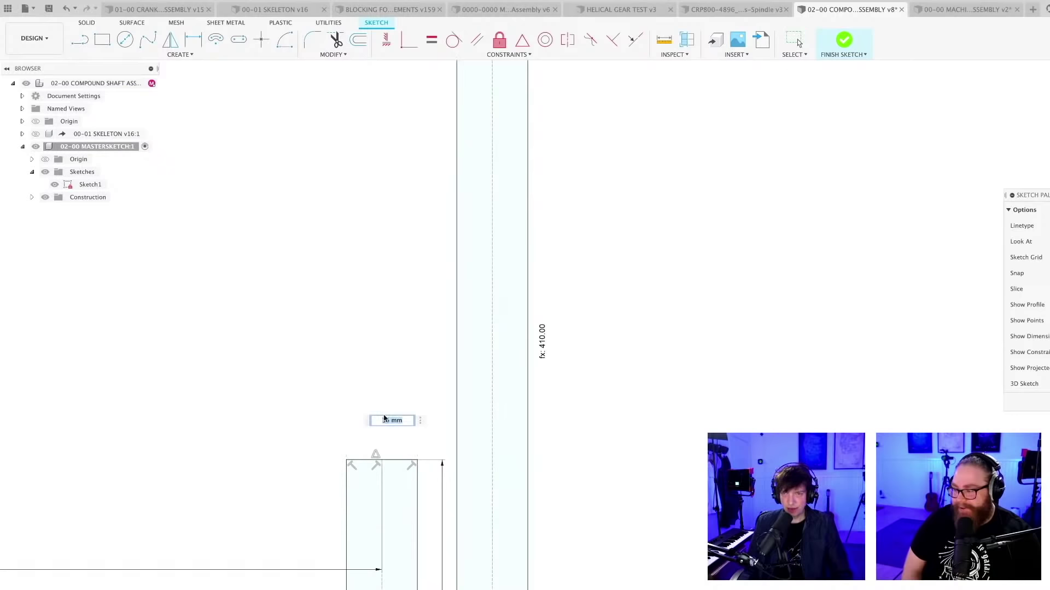
text(GE)
key(Down)
key(Down)
key(Down)
key(Down)
key(Down)
key(Down)
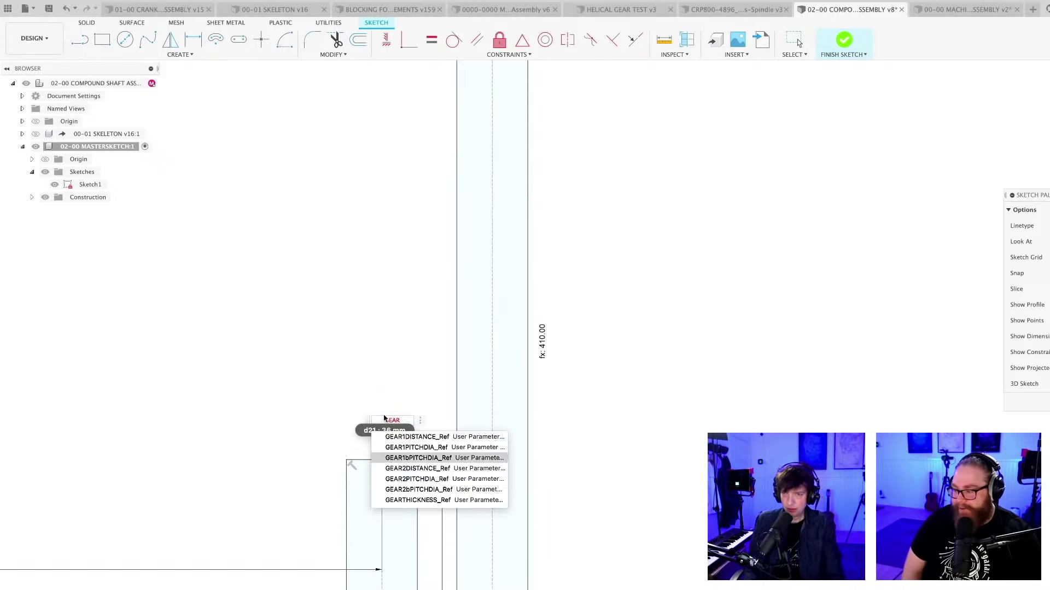
key(Return)
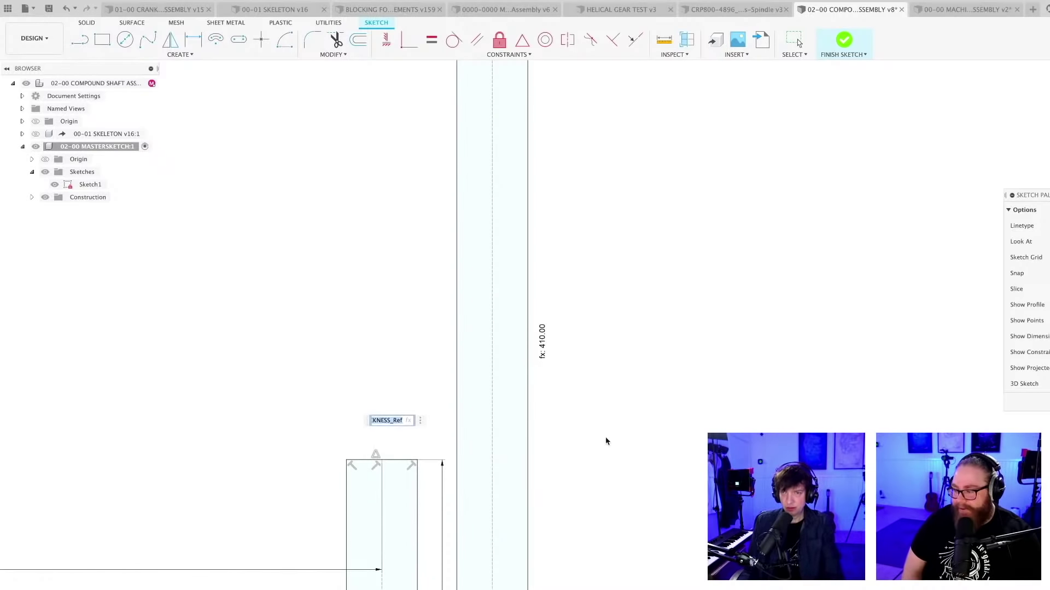
key(Return)
scroll(612, 430, down, 3)
Save the assembly with both gear profile widths linked to the thickness parameter
key(super+s)
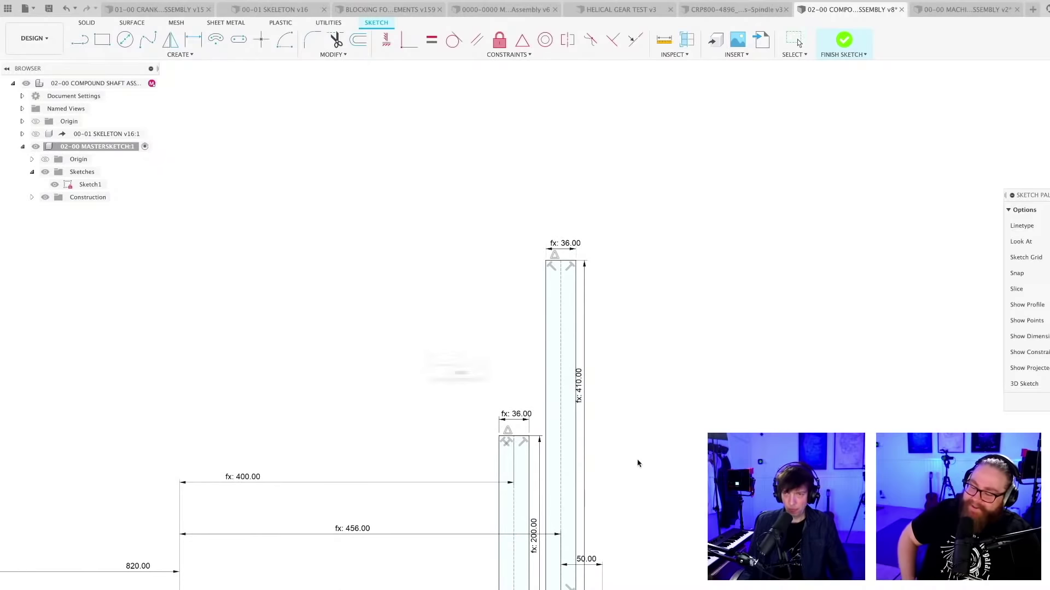
key(Return)
scroll(639, 470, down, 2)
middle_drag(643, 484, 617, 374)
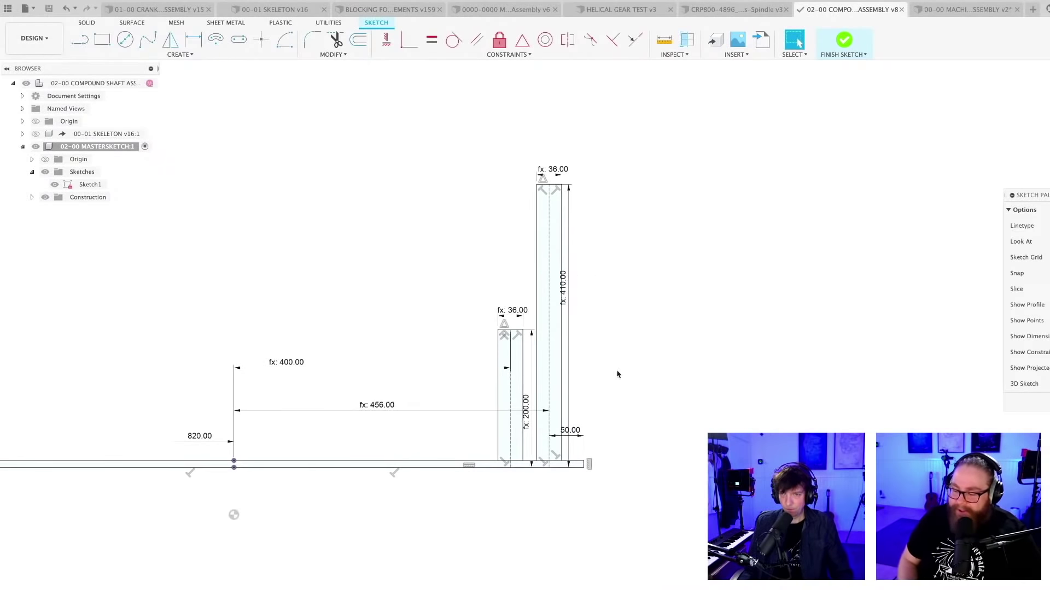
Move the taller gear profile's height dimension slightly away from the profile and save the assembly
scroll(617, 375, down, 2)
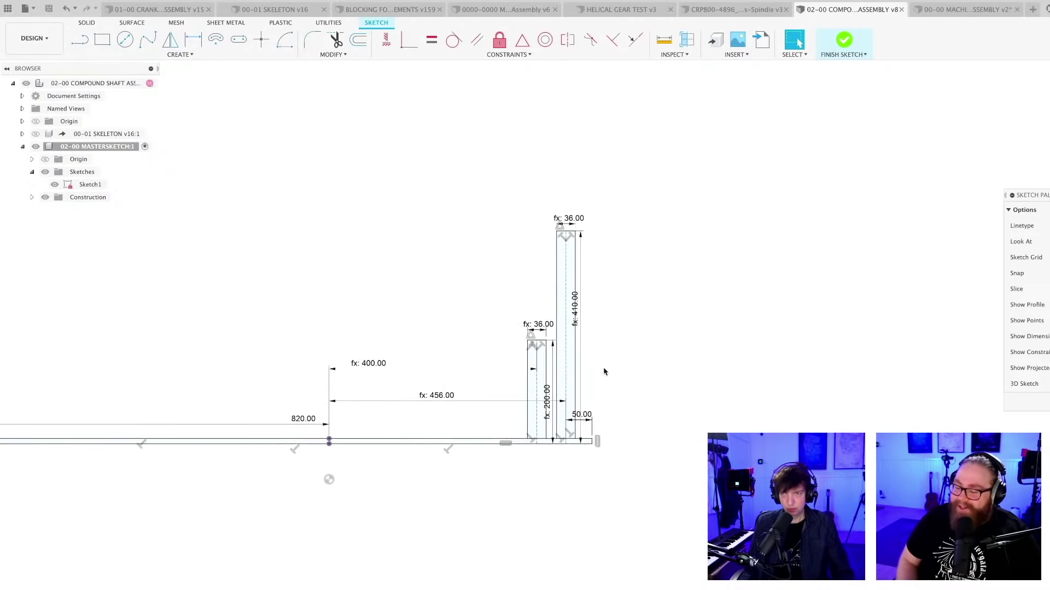
scroll(603, 366, up, 2)
drag(572, 295, 577, 294)
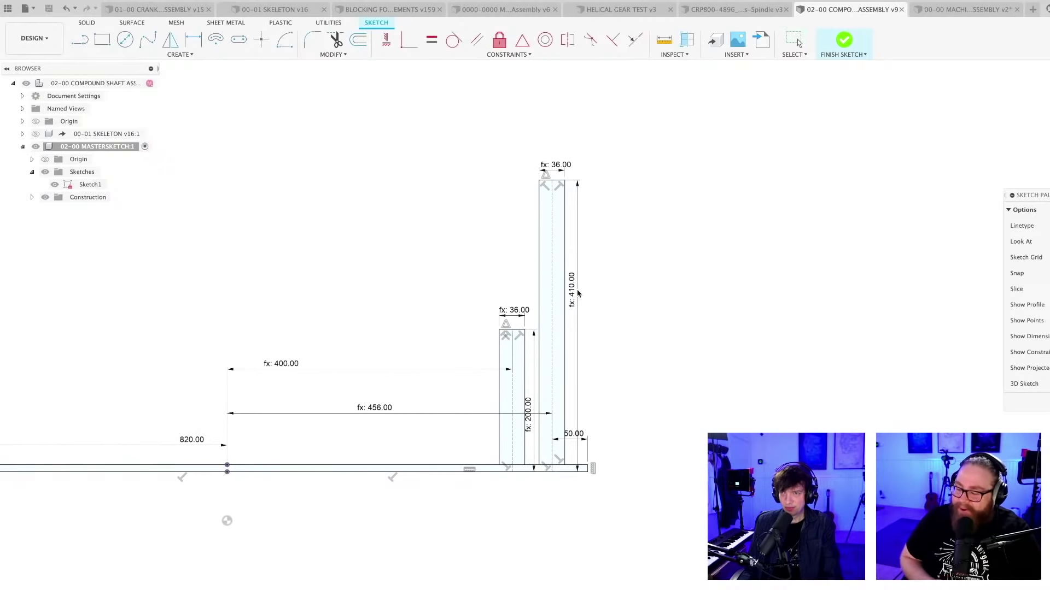
key(ctrl+s)
key(Return)
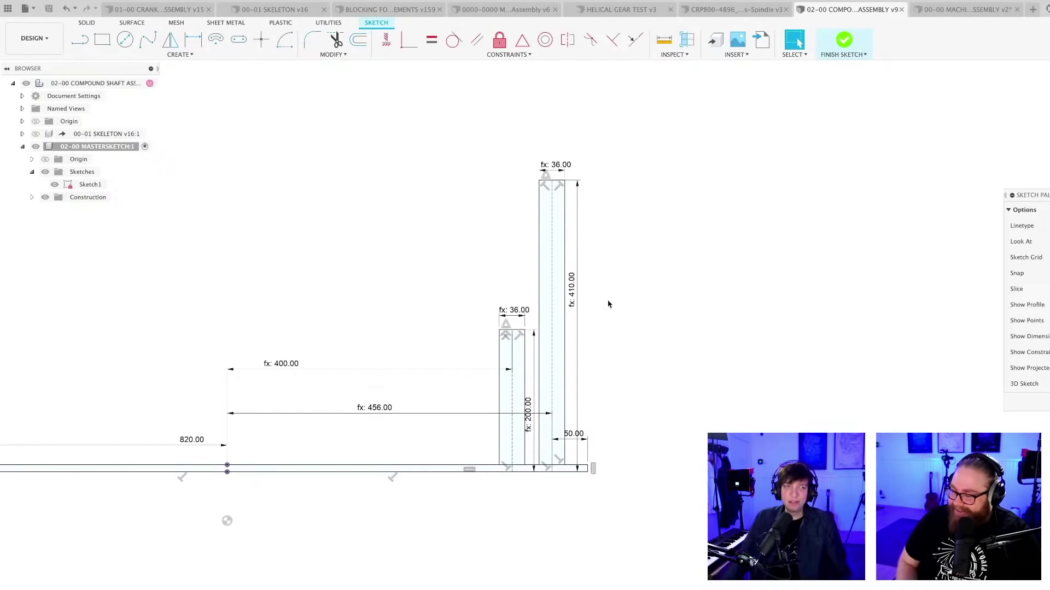
Finish the master sketch and save the compound shaft assembly as another version
scroll(634, 328, down, 3)
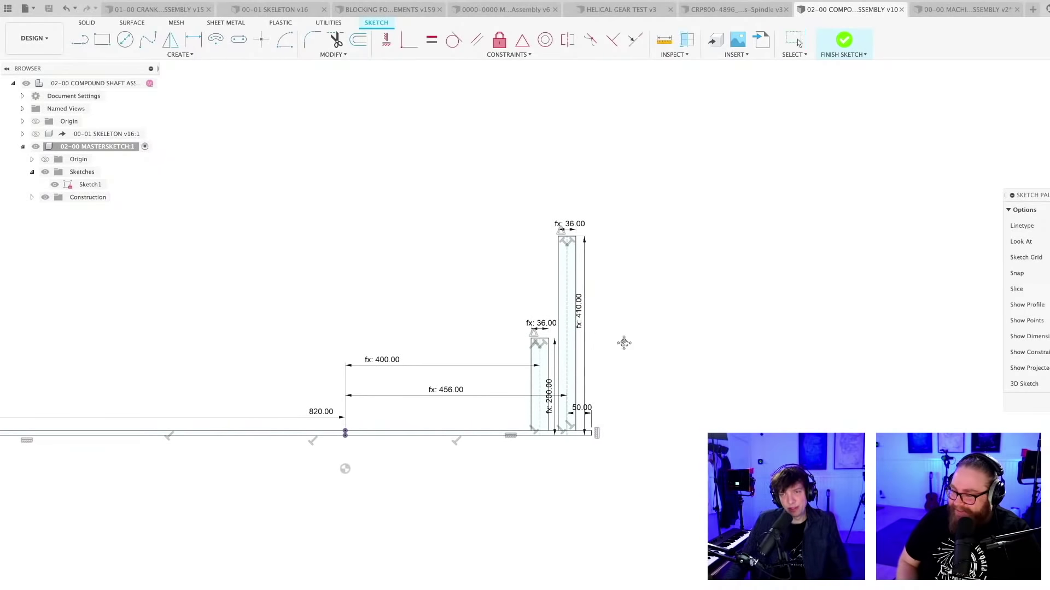
scroll(623, 342, down, 1)
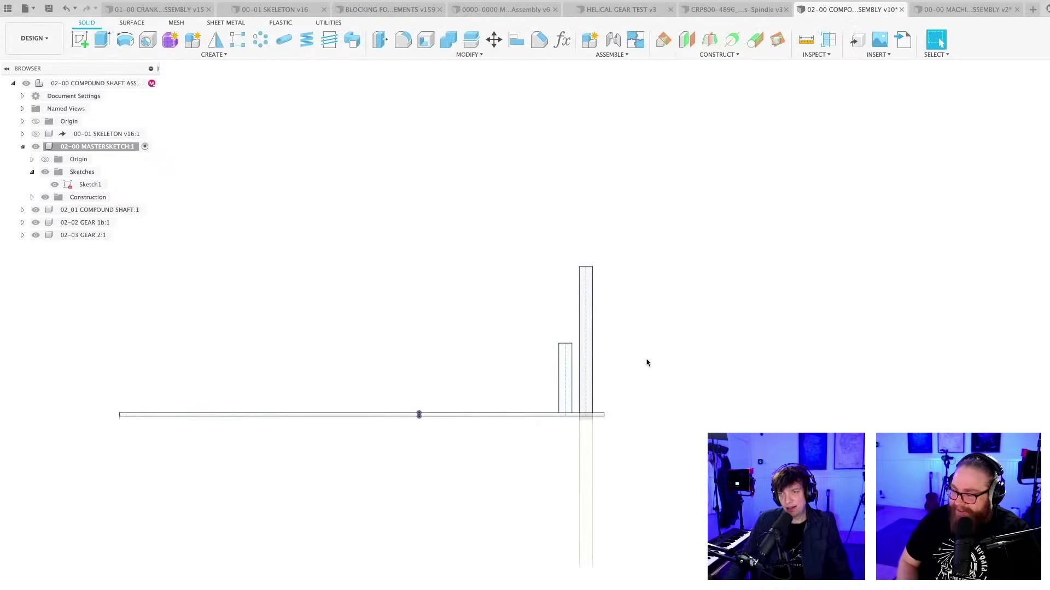
mouse_move(647, 363)
shift+middle_down()
mouse_move(633, 351)
mouse_move(640, 346)
mouse_move(621, 352)
mouse_move(629, 359)
shift+middle_up()
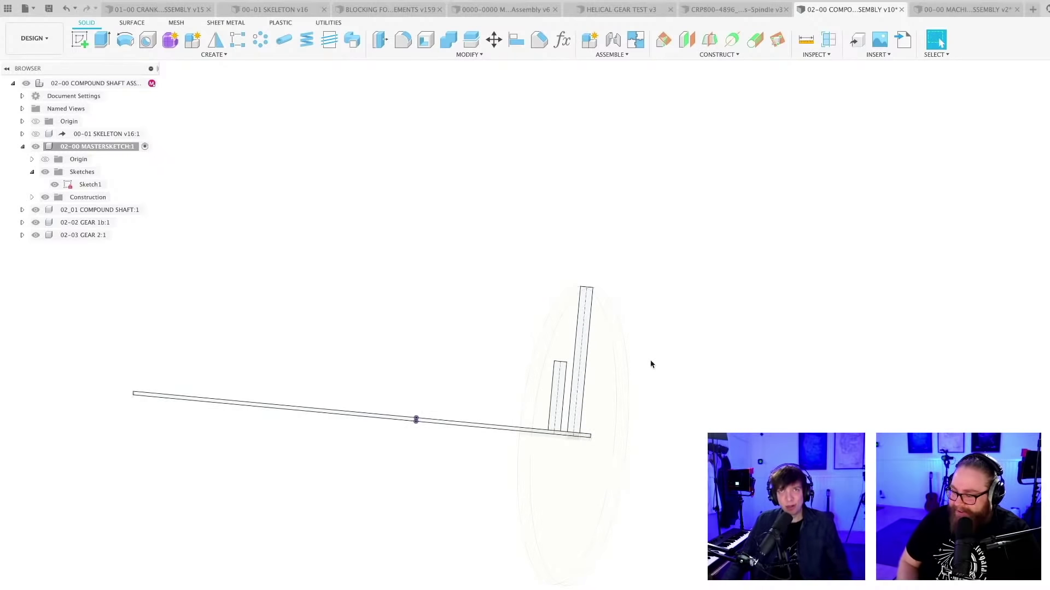
scroll(661, 364, up, 1)
key(super+s)
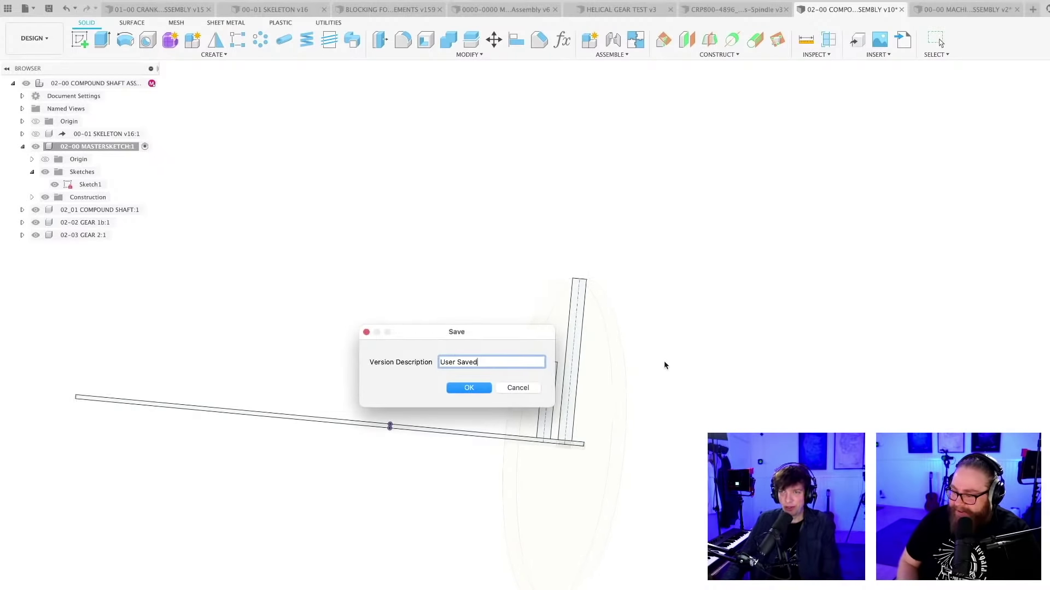
key(Return)
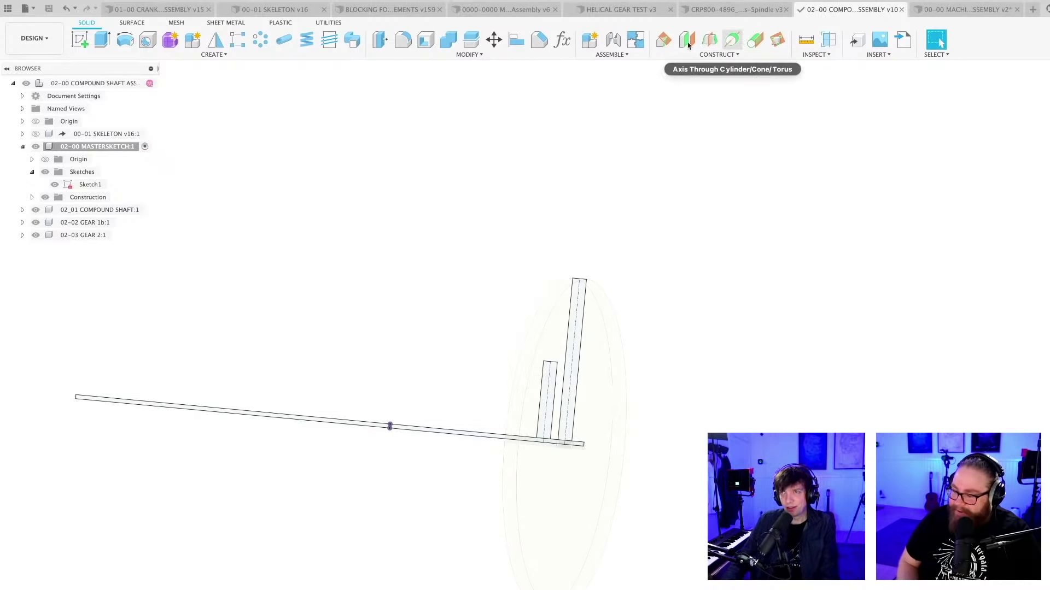
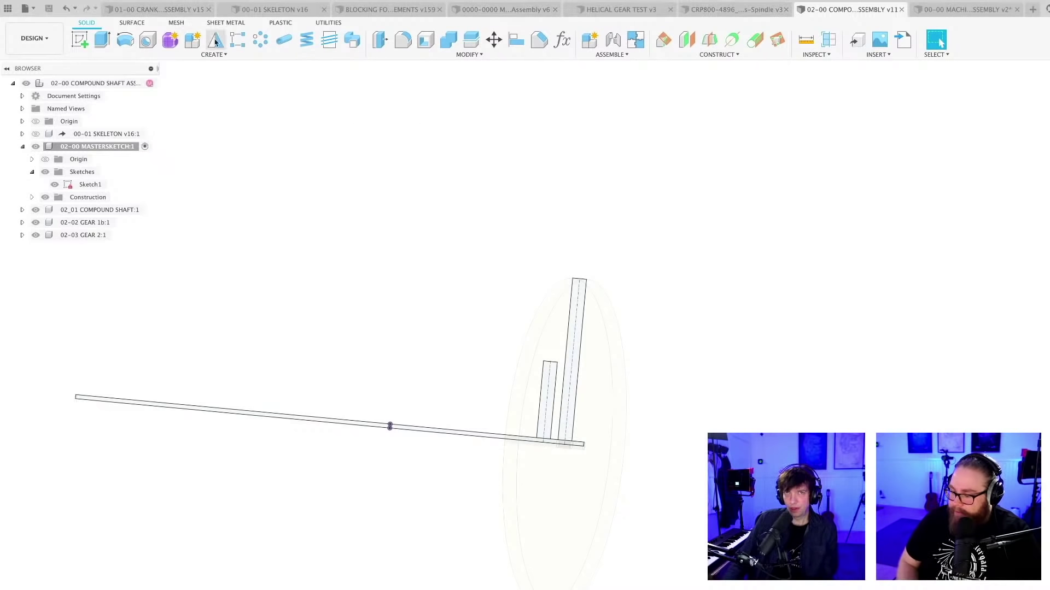
Switch to the 01-00 crankshaft assembly and update its linked skeleton to the latest version
click(159, 9)
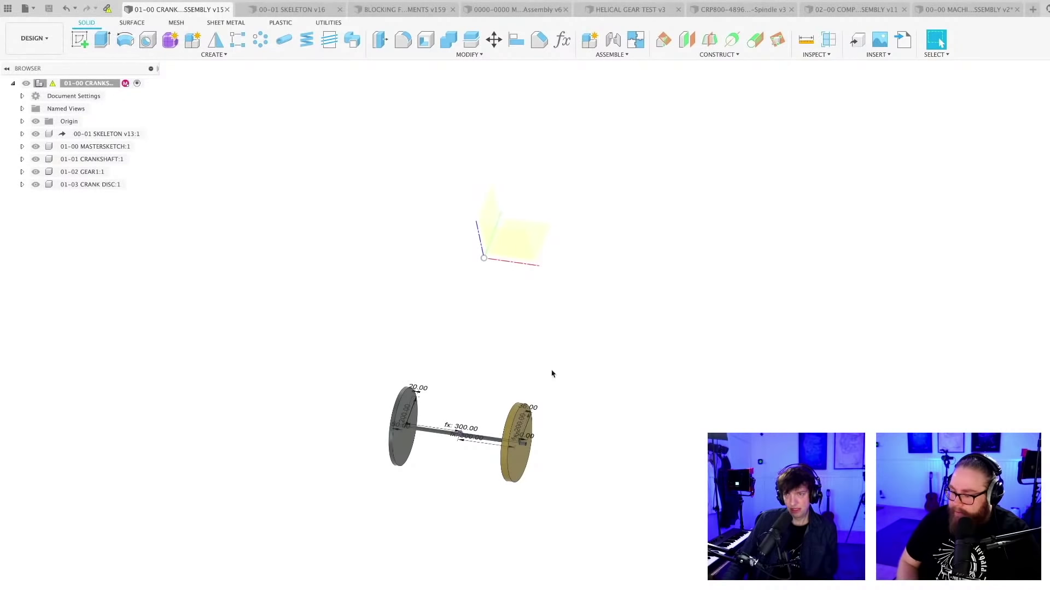
shift+middle_drag(522, 462, 587, 451)
scroll(558, 406, up, 5)
double_click(521, 381)
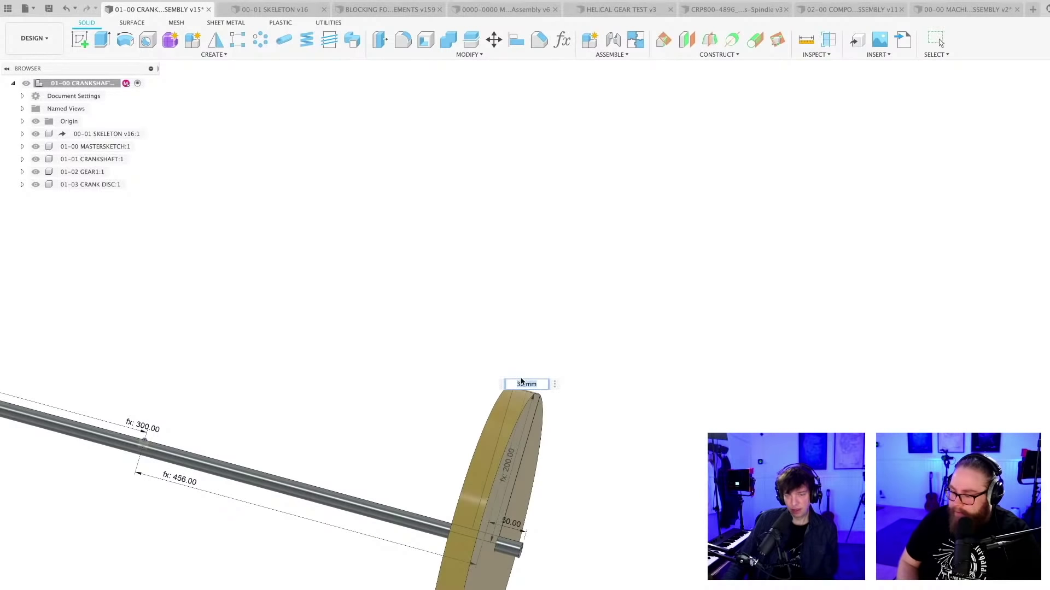
text(G)
key(Down)
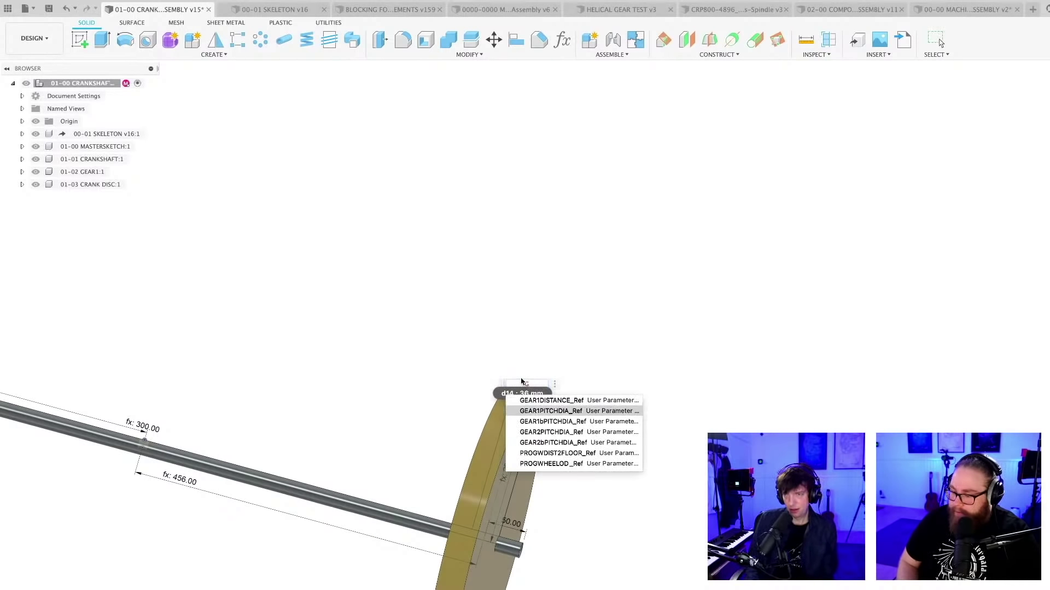
key(Up)
key(Escape)
key(Escape)
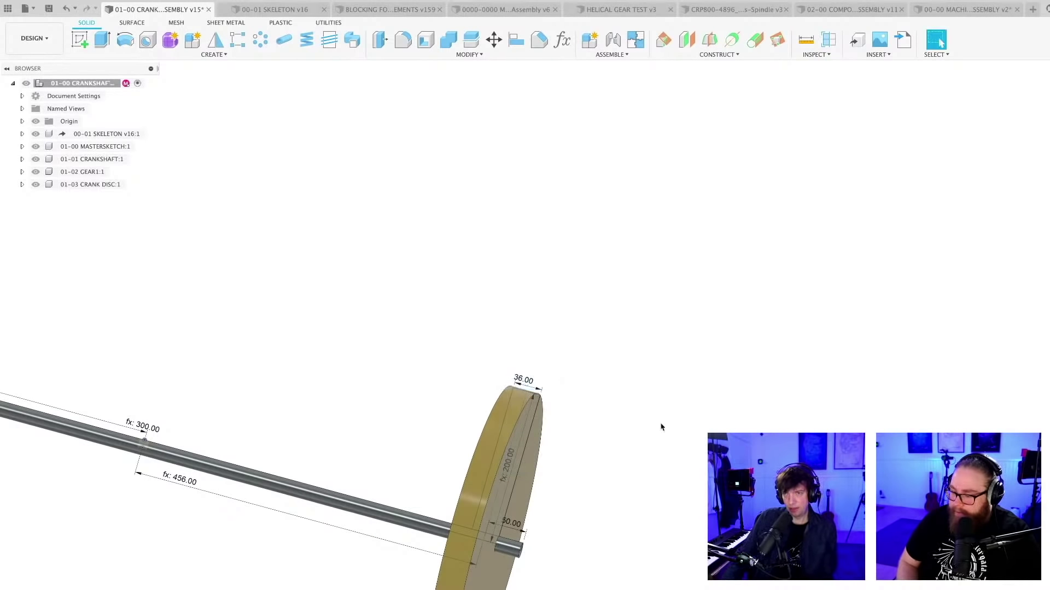
Mark the derived GEAR2DISTANCE_Ref and GEARTHICKNESS_Ref parameters as favorites in the crankshaft assembly
click(562, 39)
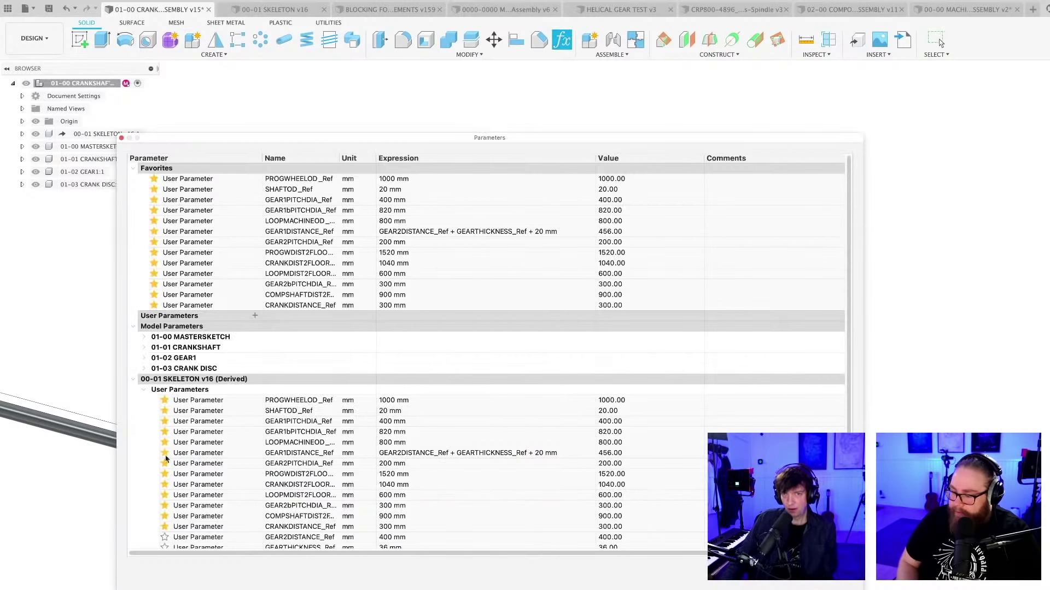
click(174, 534)
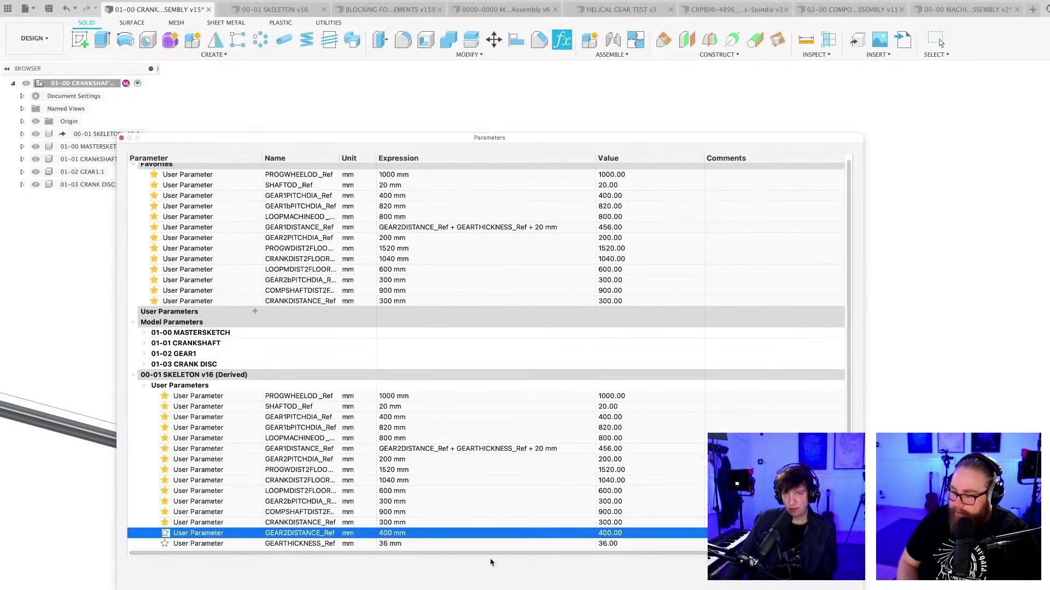
click(165, 533)
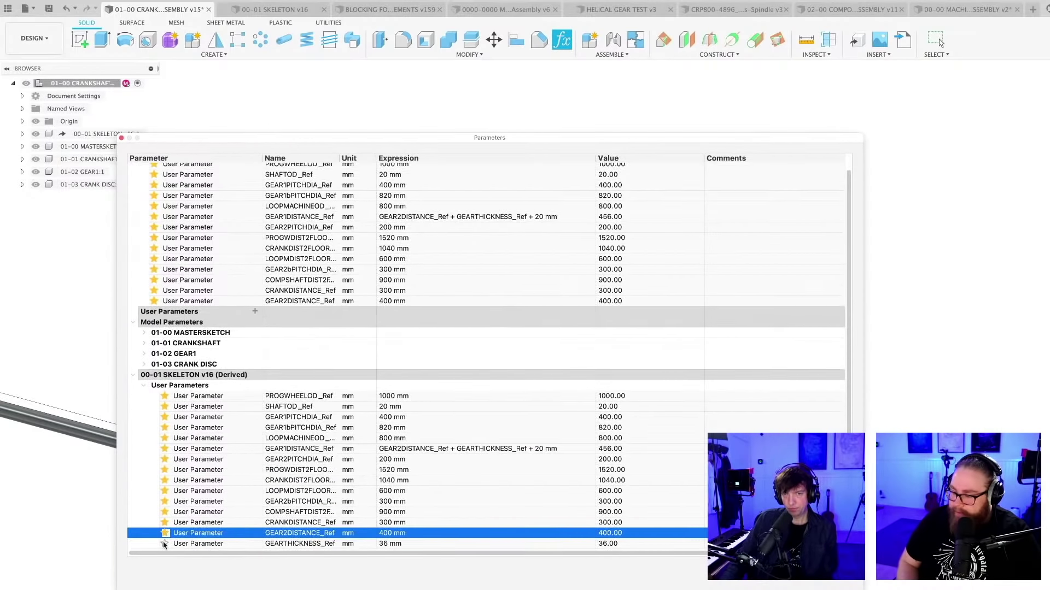
click(165, 544)
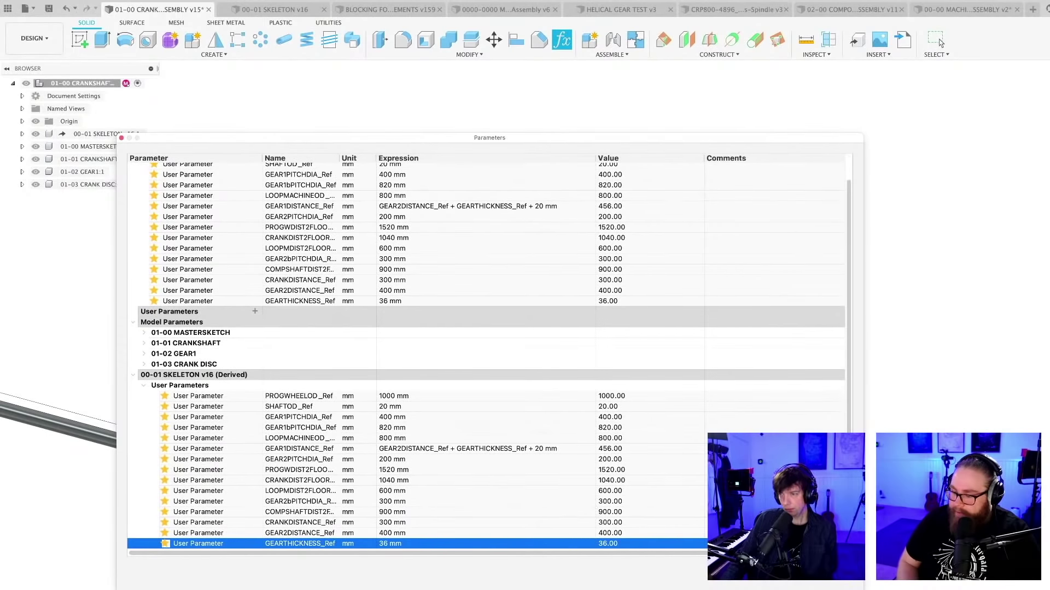
key(Escape)
Set the gear profile's thickness dimension on the crankshaft to the GEARTHICKNESS_Ref parameter
double_click(523, 380)
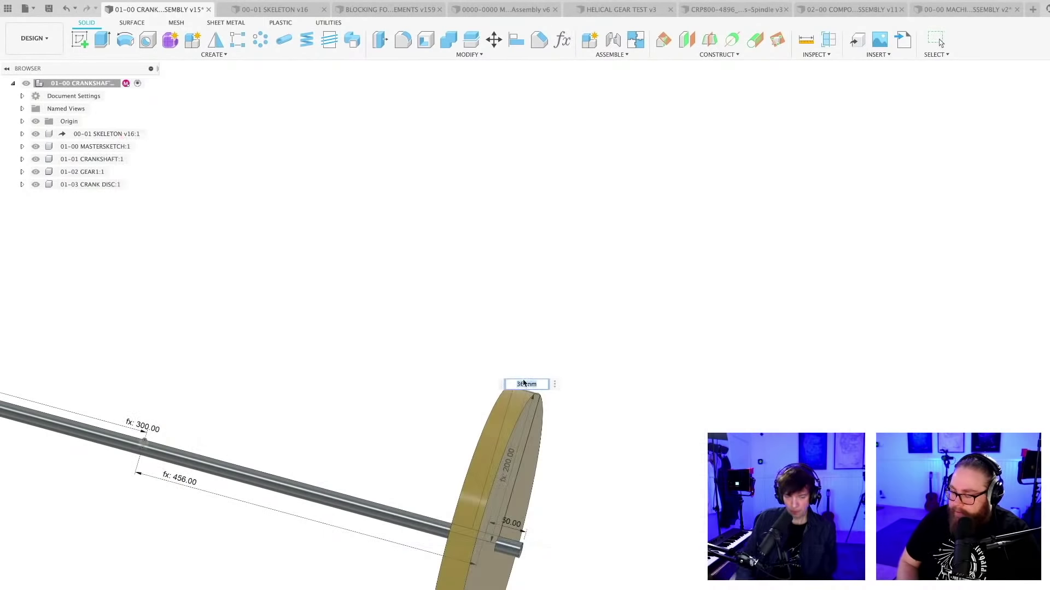
text(g)
key(Down)
key(Down)
key(Down)
key(Down)
key(Down)
key(Down)
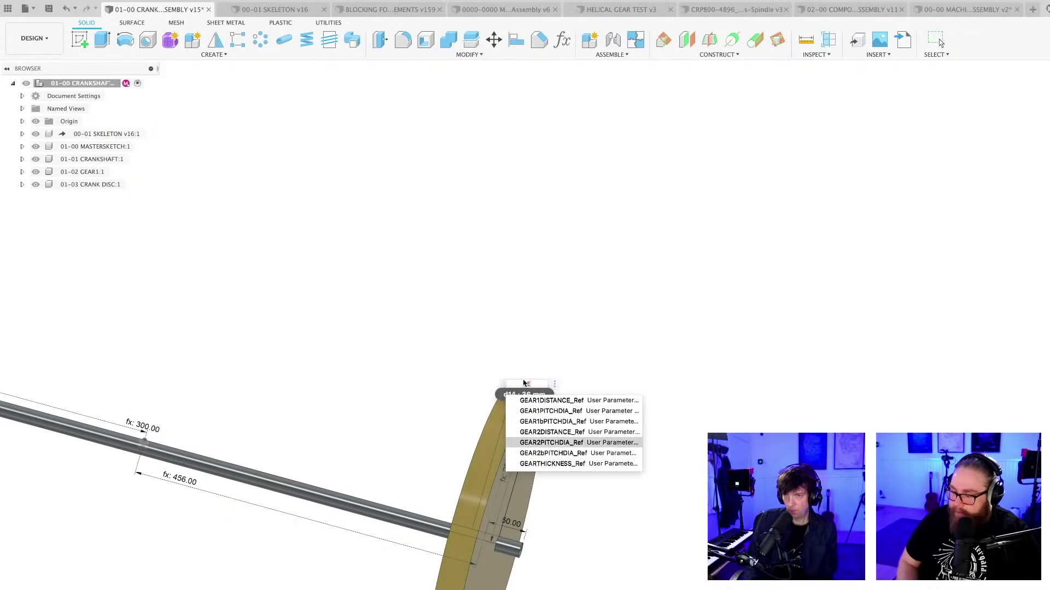
key(Return)
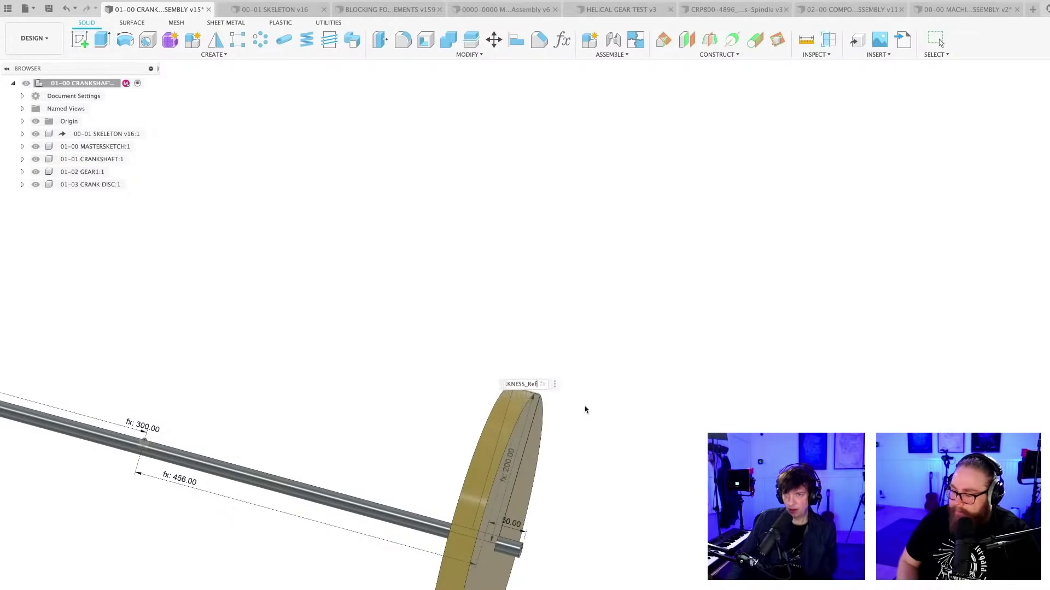
key(Return)
scroll(633, 423, down, 5)
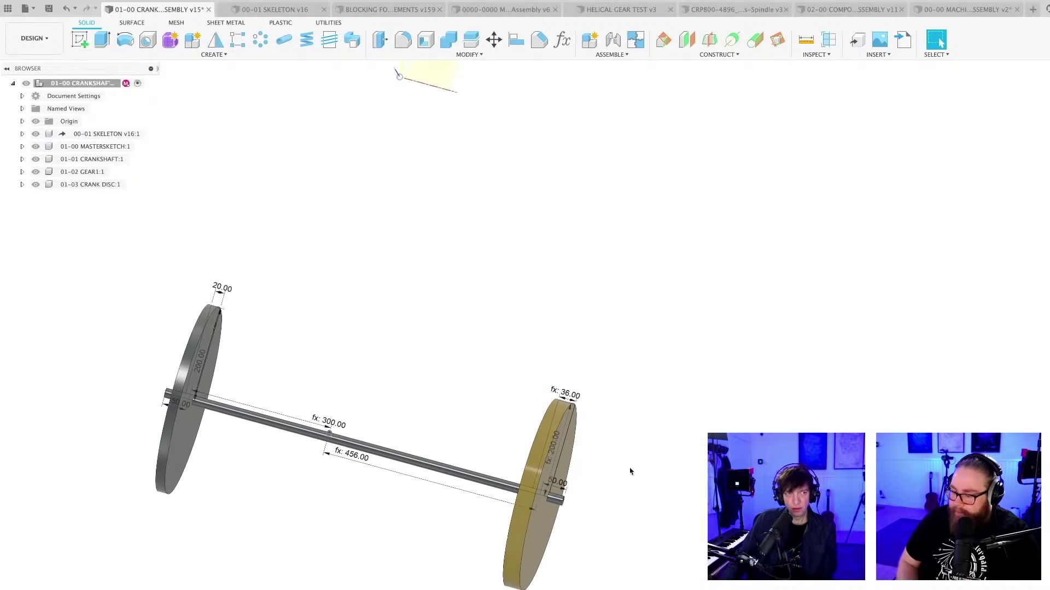
Save the crankshaft assembly as another version
shift+middle_drag(628, 469, 643, 428)
key(ctrl+s)
key(Return)
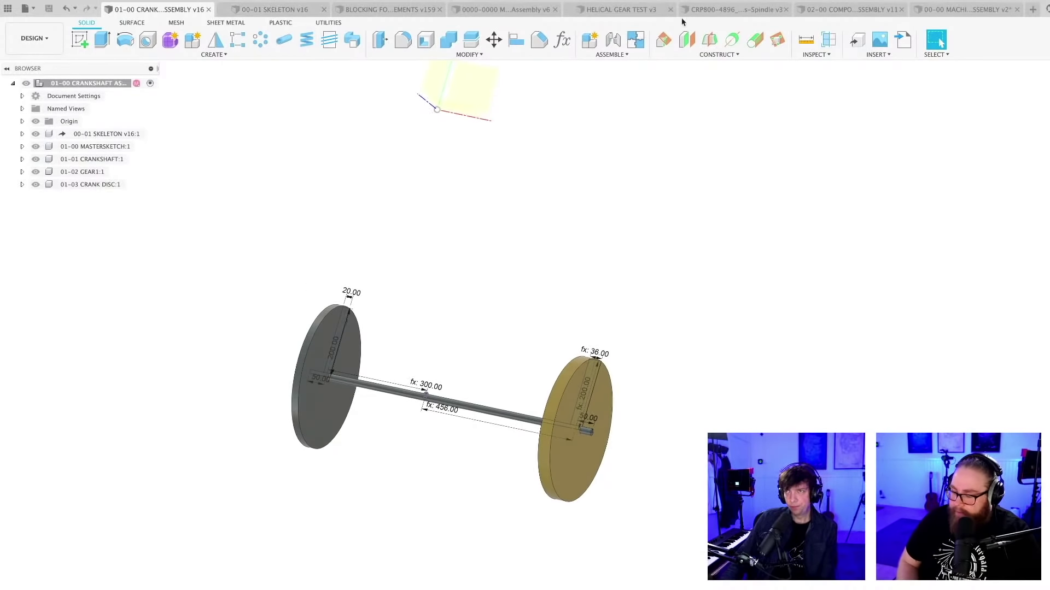
Switch to the 02-00 compound shaft assembly and examine the shaft and its two gear profiles from several angles
click(830, 10)
mouse_move(745, 322)
shift+middle_down()
mouse_move(684, 383)
mouse_move(708, 382)
mouse_move(689, 375)
mouse_move(712, 377)
mouse_move(693, 366)
shift+middle_up()
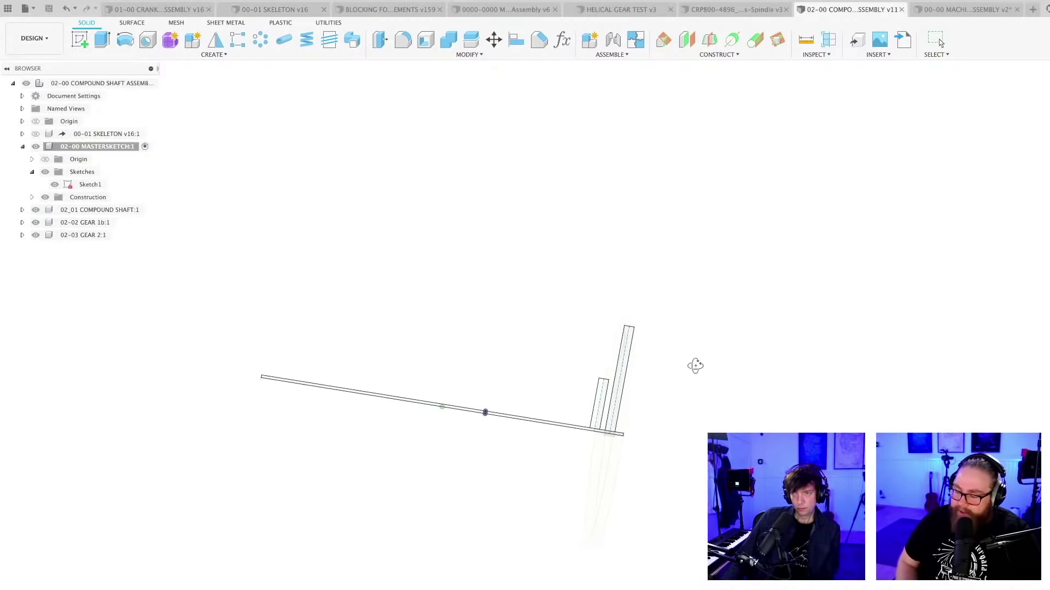
mouse_move(666, 422)
shift+middle_down()
mouse_move(654, 427)
mouse_move(666, 403)
mouse_move(678, 410)
mouse_move(658, 415)
mouse_move(672, 422)
mouse_move(658, 418)
mouse_move(673, 432)
mouse_move(692, 344)
mouse_move(717, 342)
mouse_move(718, 365)
mouse_move(738, 381)
shift+middle_up()
scroll(663, 420, up, 2)
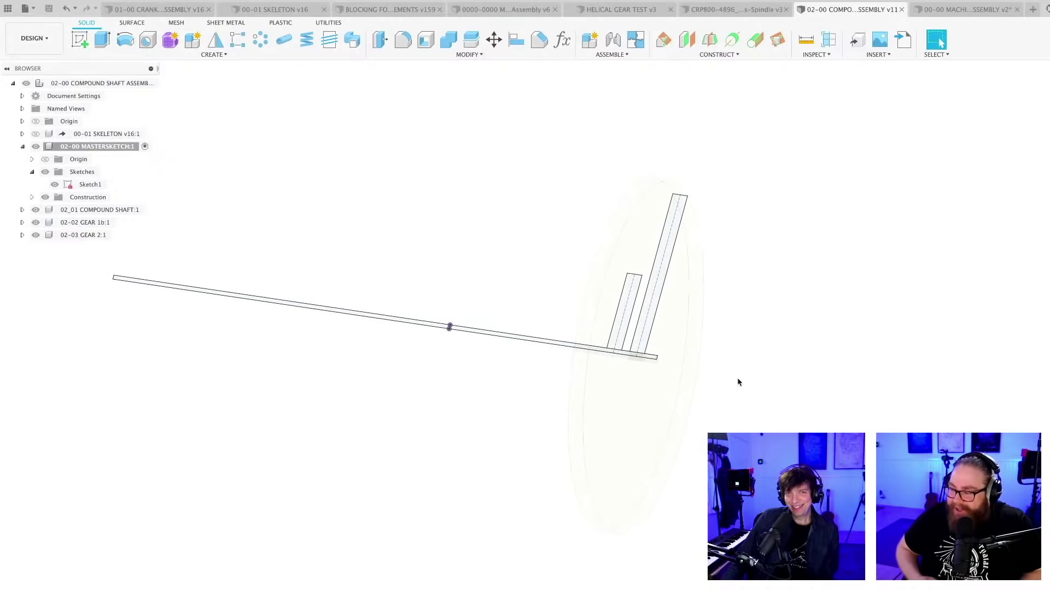
click(22, 147)
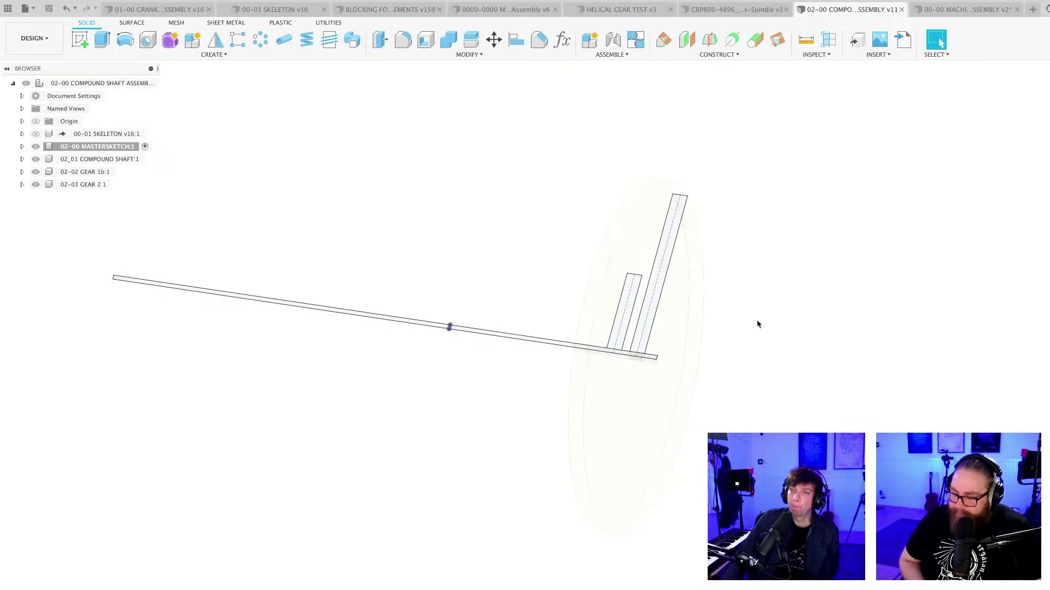
mouse_move(757, 324)
shift+middle_down()
mouse_move(769, 328)
mouse_move(745, 337)
shift+middle_up()
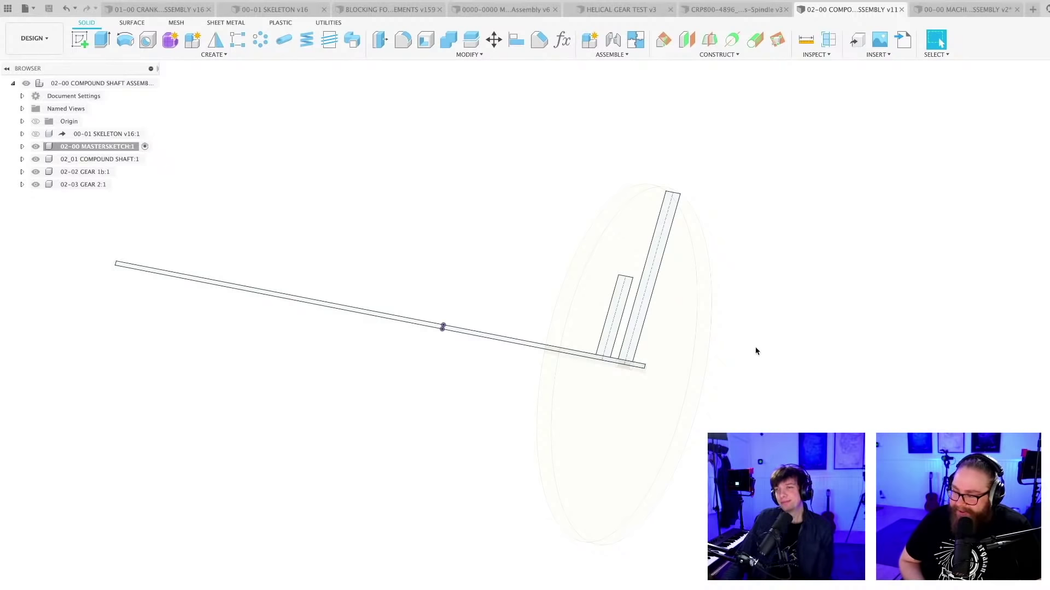
shift+middle_drag(753, 349, 752, 362)
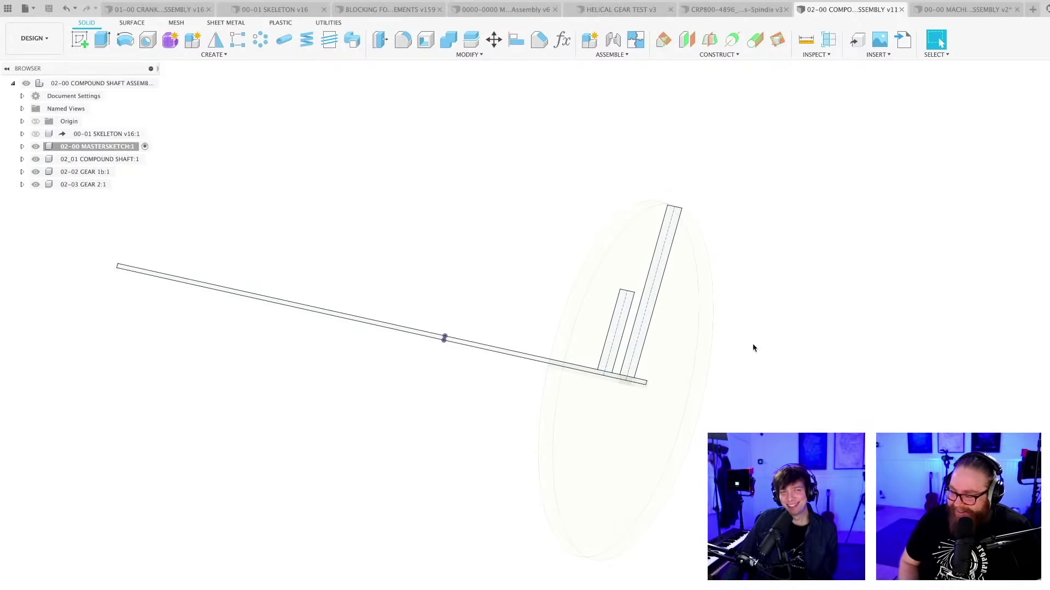
mouse_move(753, 349)
middle_down()
mouse_move(738, 344)
mouse_move(775, 349)
mouse_move(737, 340)
middle_up()
scroll(490, 300, up, 2)
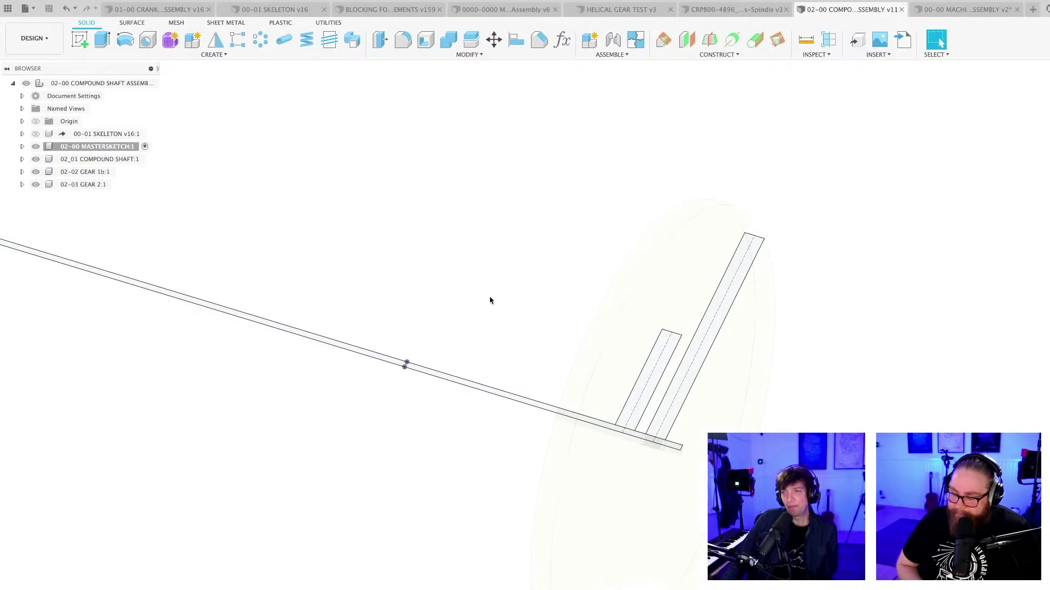
right_click(104, 83)
click(209, 182)
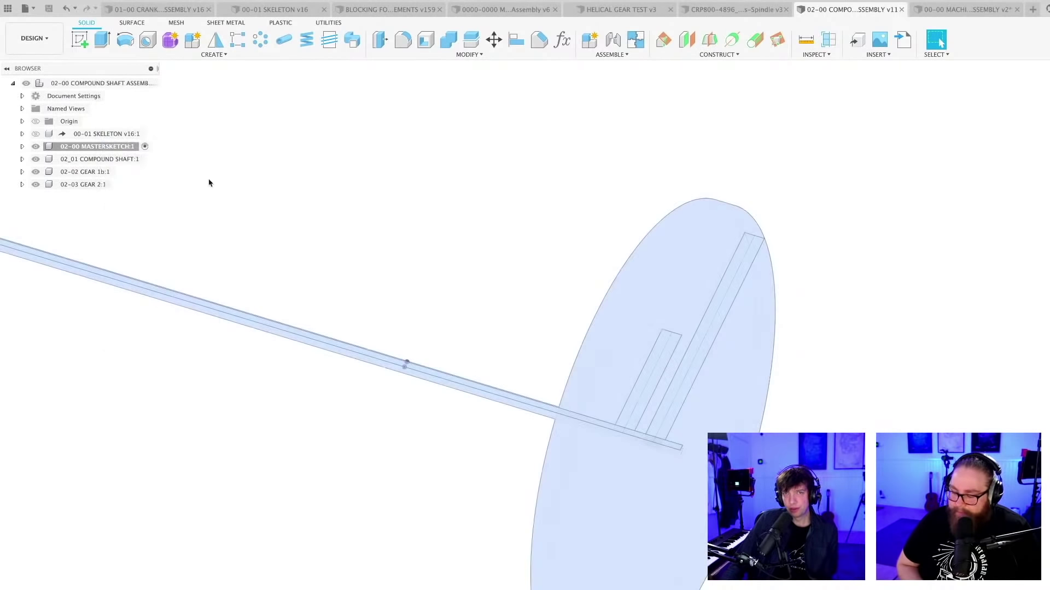
click(328, 222)
scroll(328, 222, down, 2)
mouse_move(382, 260)
shift+middle_down()
mouse_move(415, 265)
mouse_move(385, 250)
mouse_move(401, 255)
shift+middle_up()
shift+middle_drag(409, 254, 408, 258)
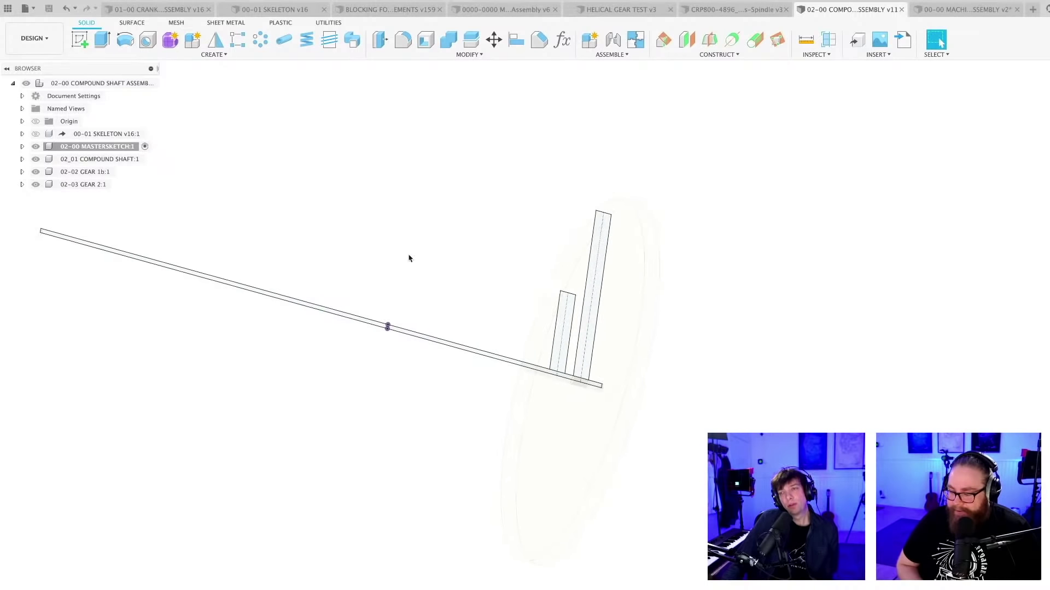
scroll(567, 432, up, 3)
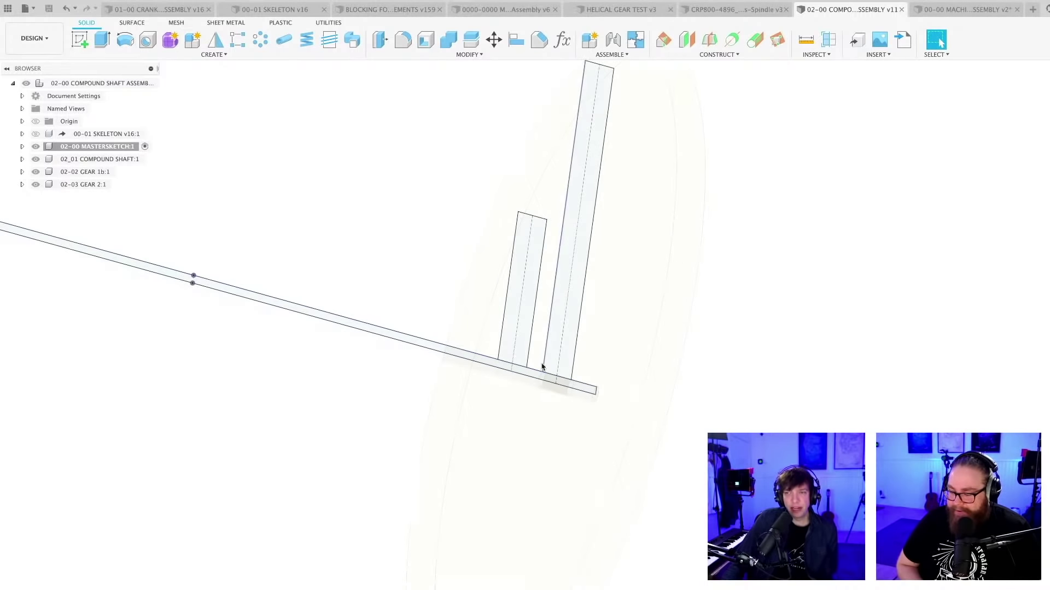
scroll(542, 367, down, 2)
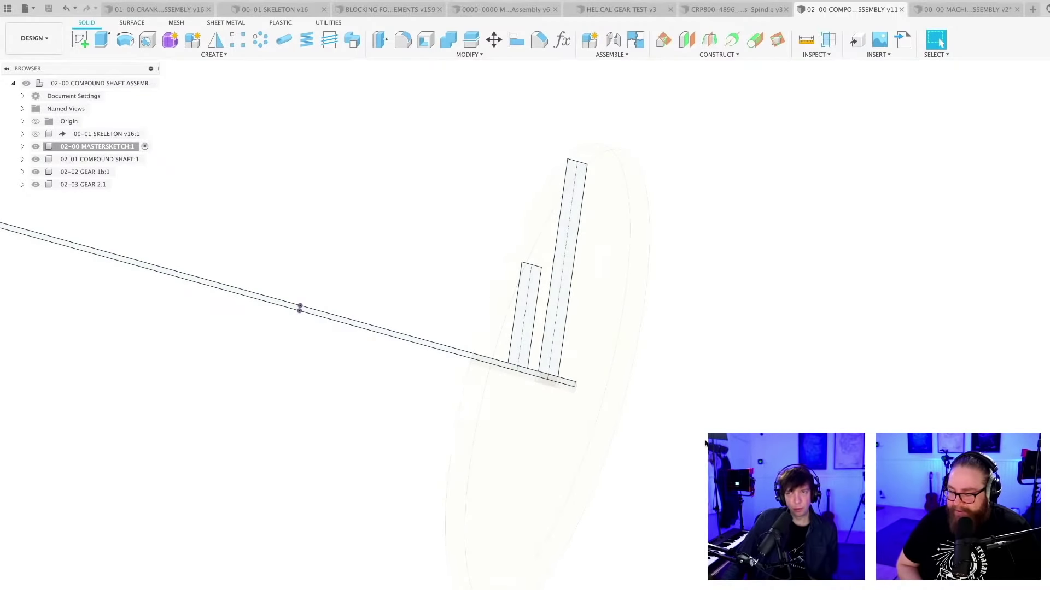
shift+middle_drag(671, 436, 680, 423)
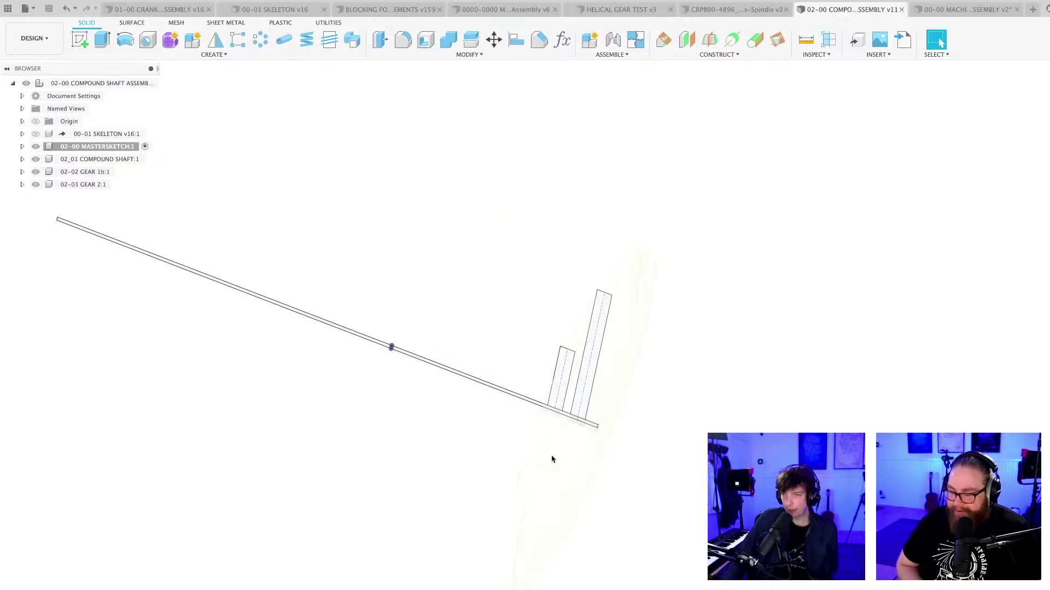
middle_drag(394, 244, 401, 248)
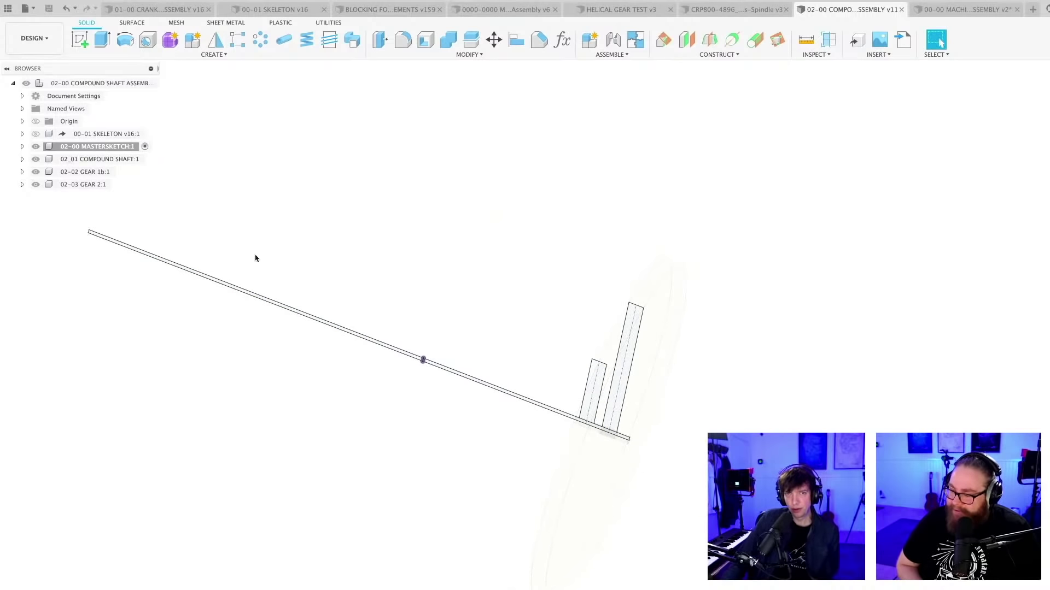
shift+middle_drag(197, 227, 161, 211)
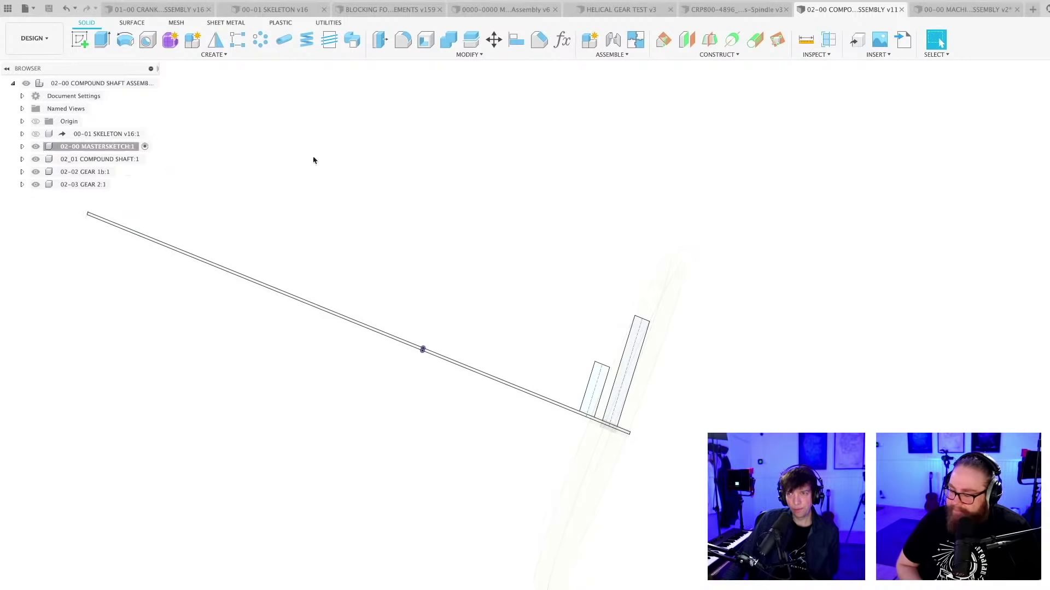
Activate the 02-03 GEAR 2 component and revolve the shorter gear profile fully around the shaft's centerline
click(110, 186)
click(120, 185)
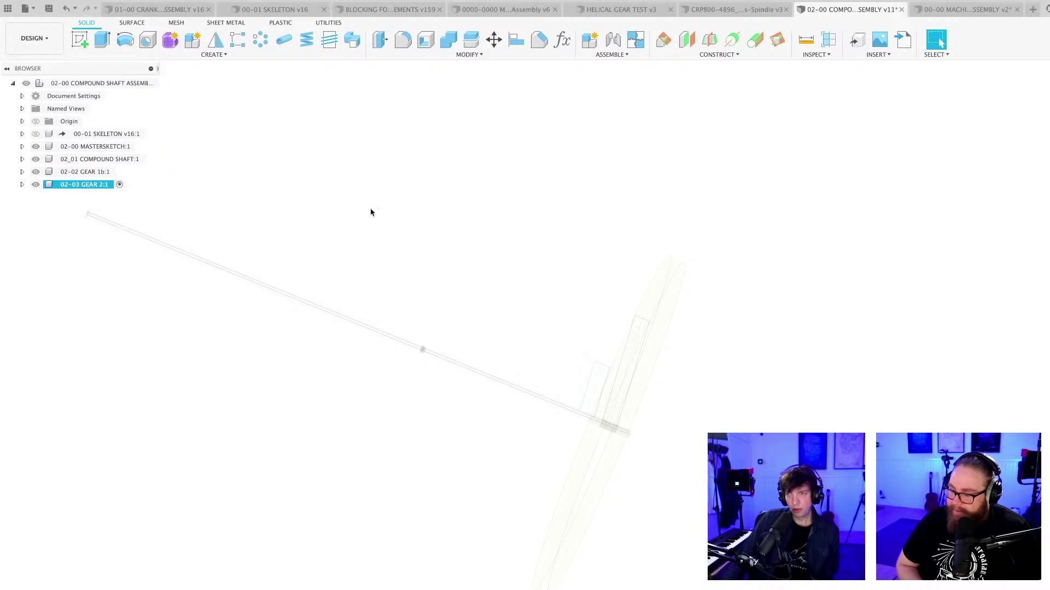
click(126, 39)
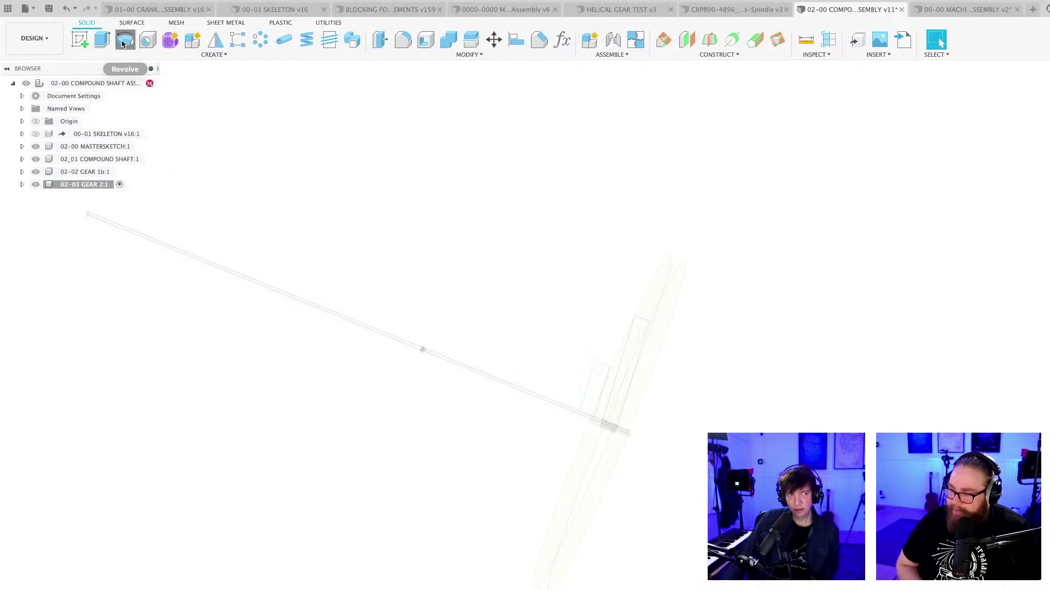
click(593, 393)
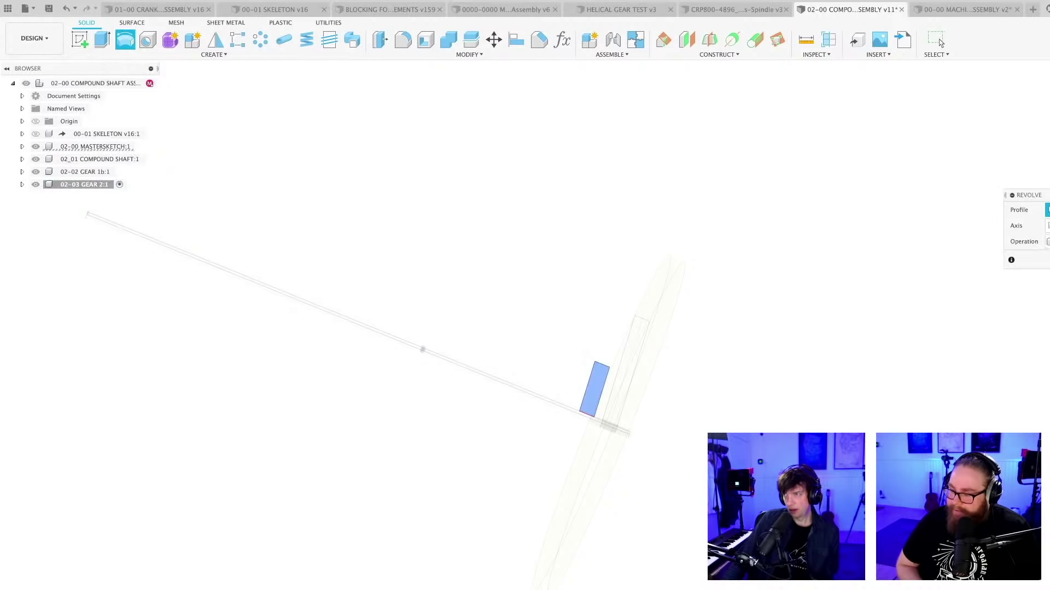
scroll(633, 405, up, 6)
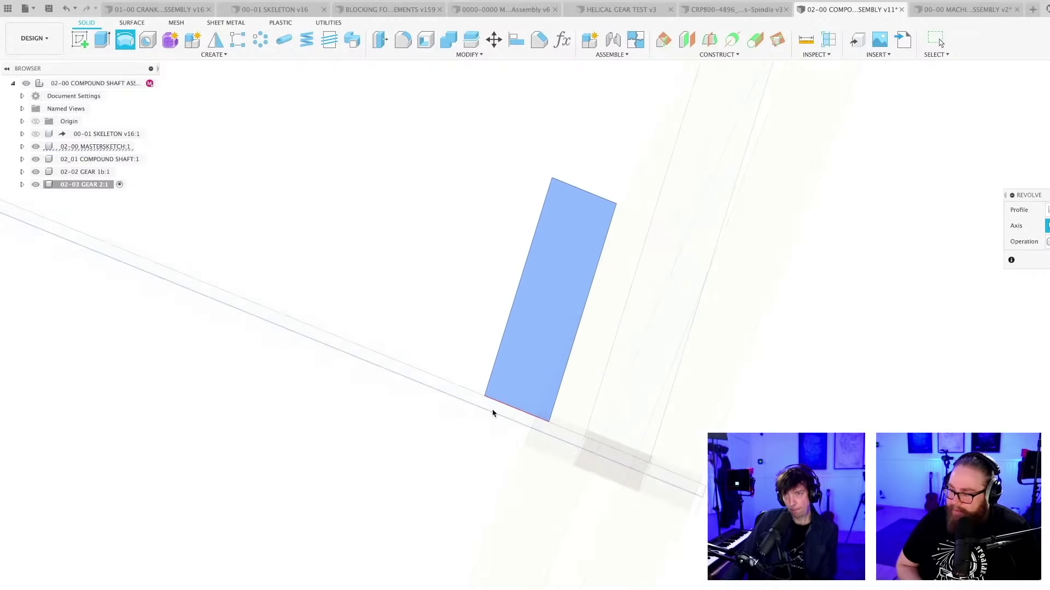
click(492, 412)
key(Return)
scroll(793, 388, down, 3)
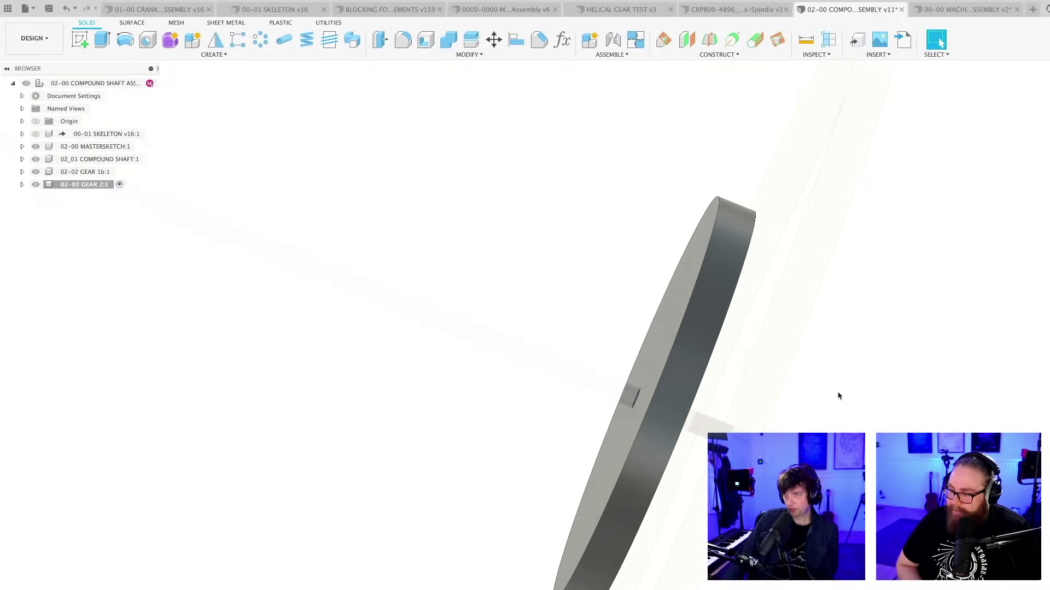
Apply the Paint - Enamel Glossy (Yellow) appearance to the GEAR 2 body and save the compound shaft assembly
key(a)
drag(934, 287, 693, 288)
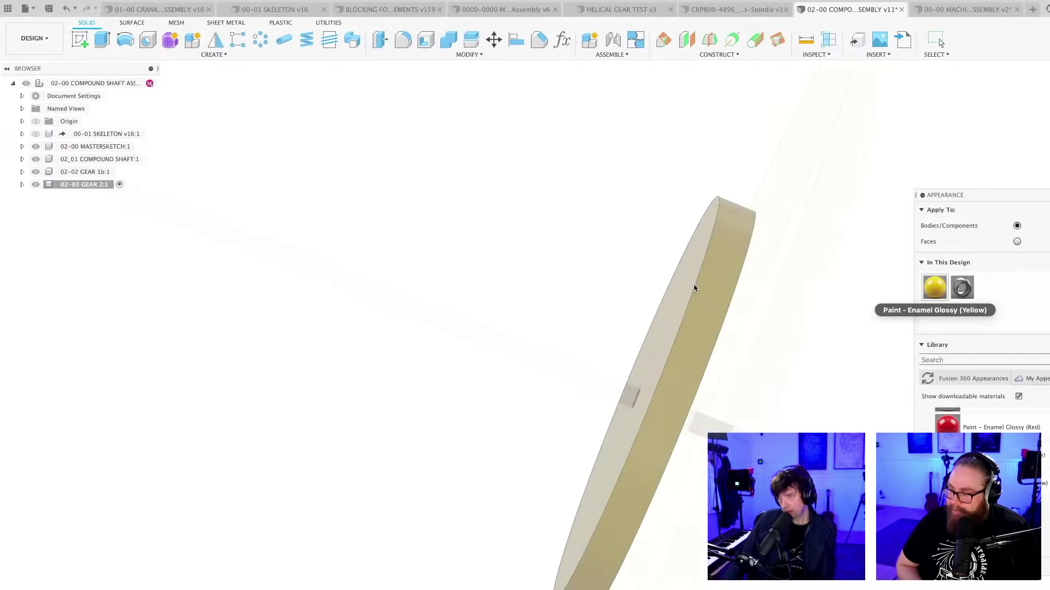
key(Escape)
shift+middle_drag(687, 286, 520, 401)
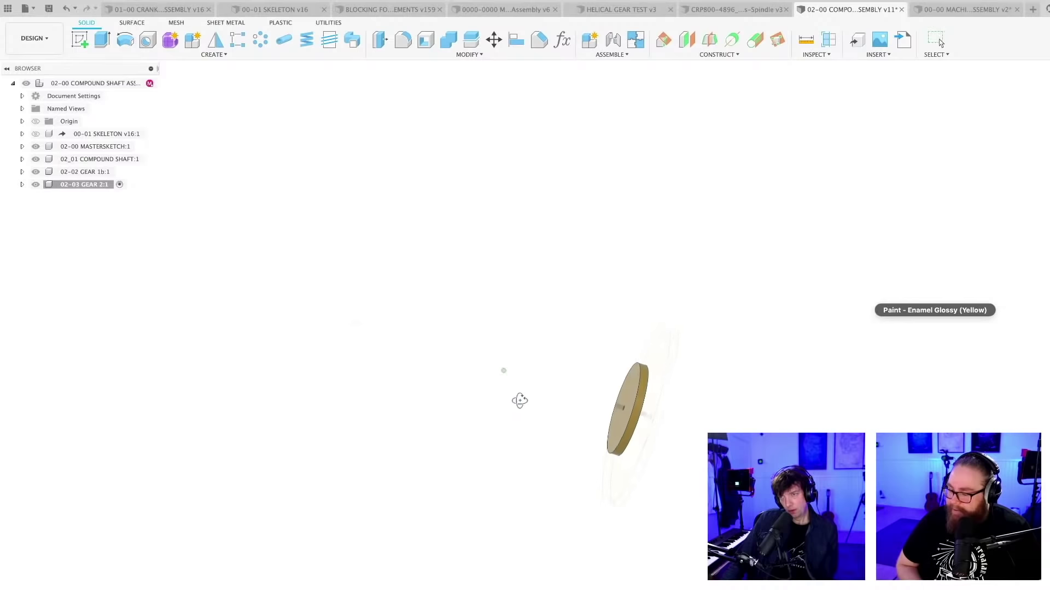
key(super+s)
click(470, 389)
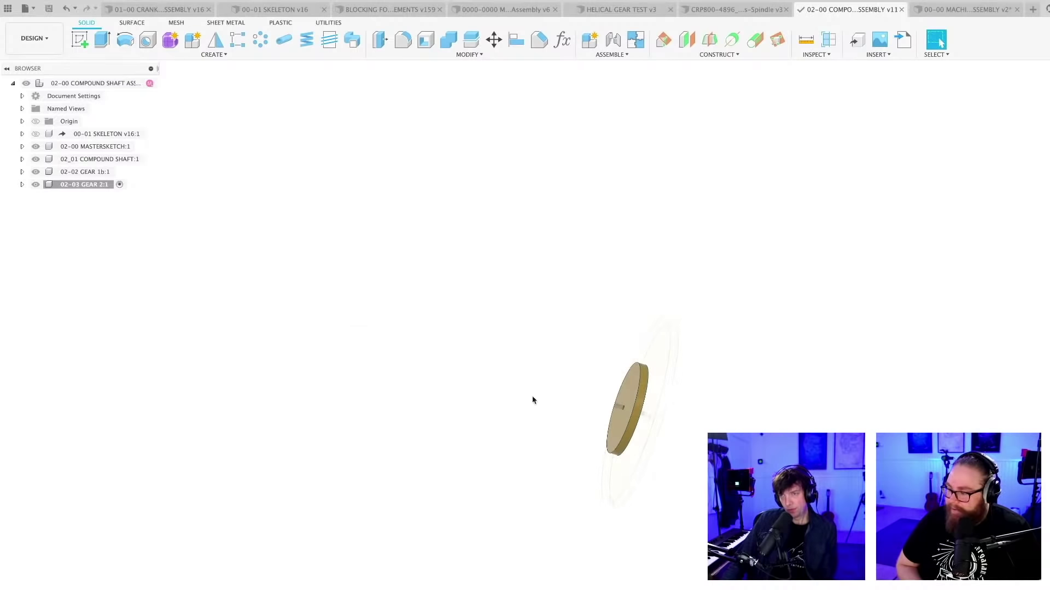
mouse_move(550, 464)
shift+middle_down()
mouse_move(549, 432)
mouse_move(560, 463)
mouse_move(606, 457)
mouse_move(574, 477)
mouse_move(559, 459)
mouse_move(553, 478)
shift+middle_up()
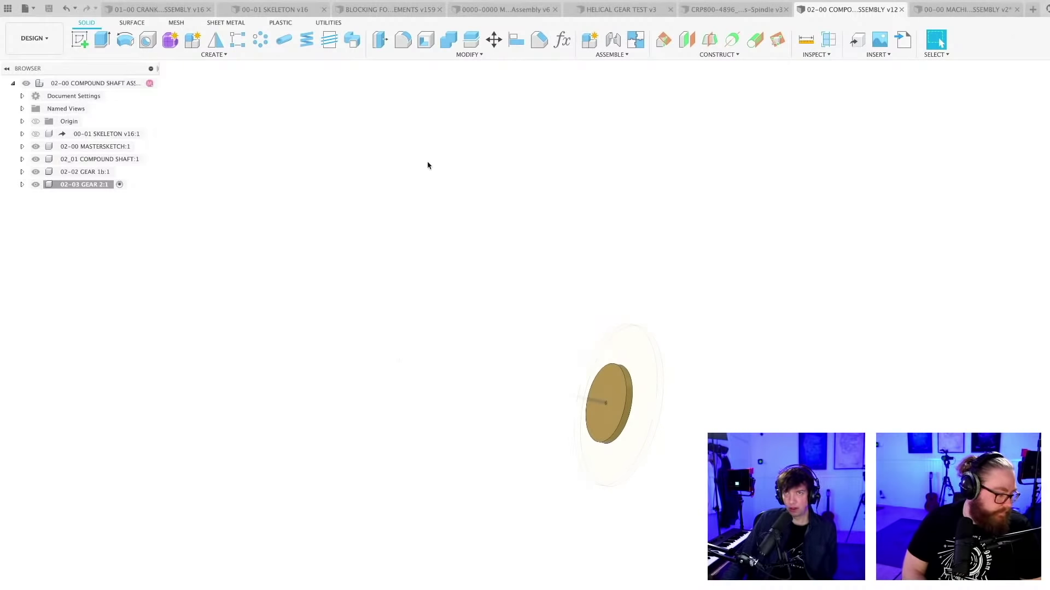
Examine the full machine in the blocking design and the gear teeth in the HELICAL GEAR TEST design
click(377, 9)
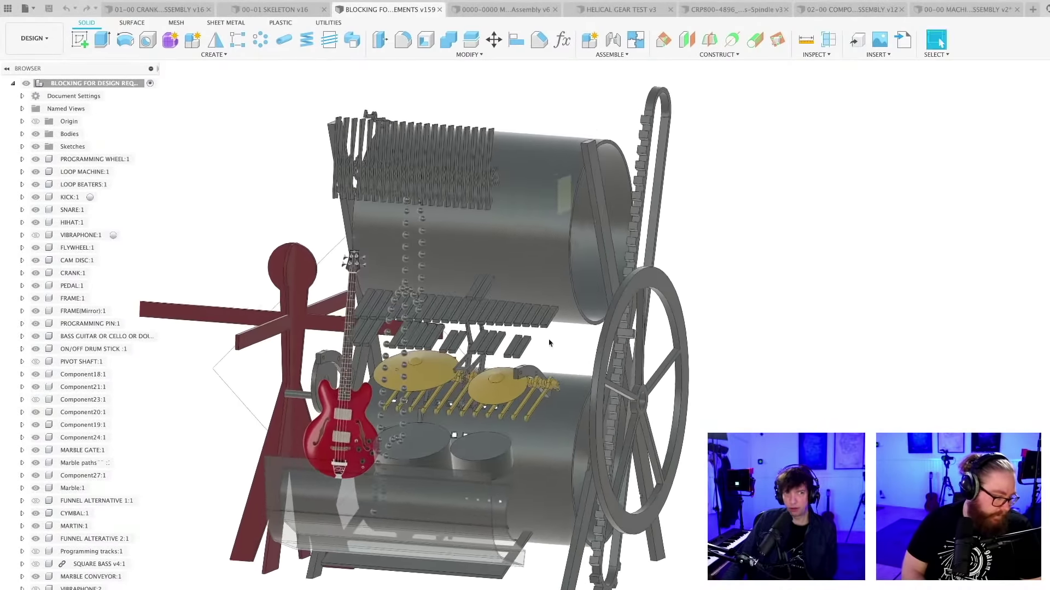
shift+middle_drag(525, 328, 543, 349)
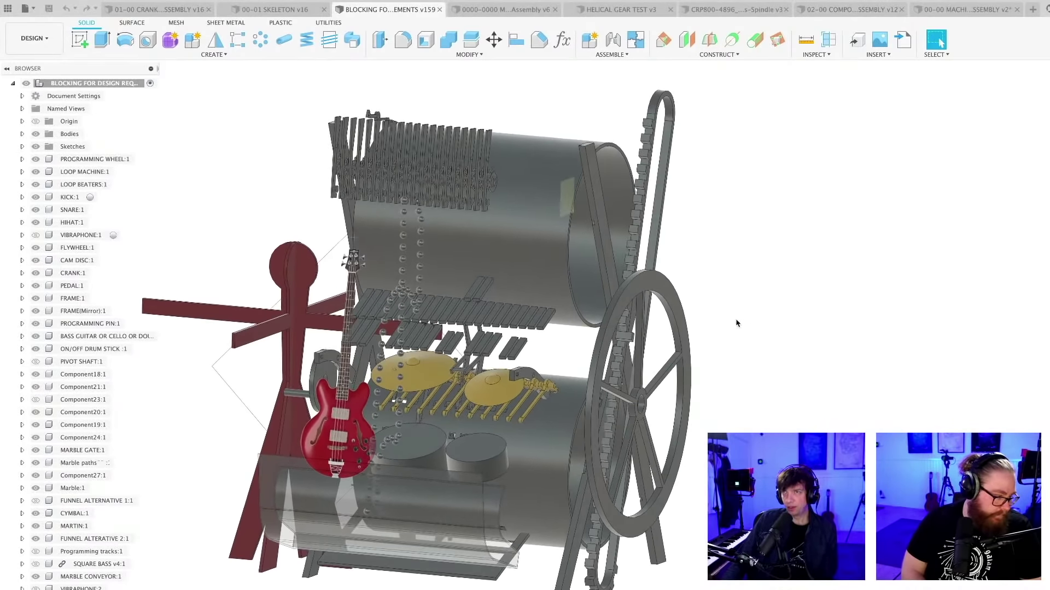
click(656, 10)
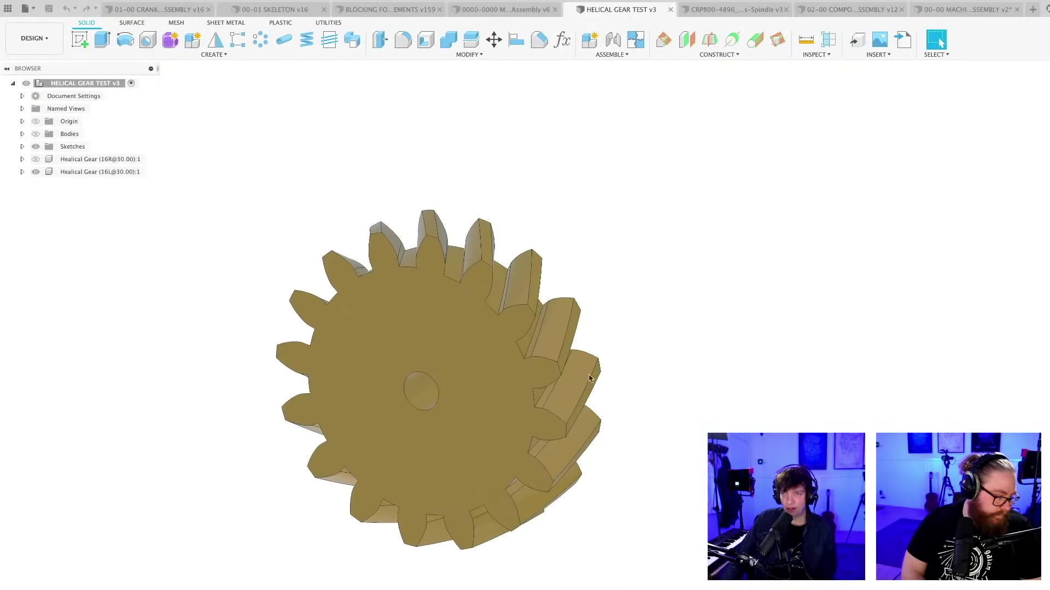
shift+middle_drag(418, 410, 530, 431)
key(F6)
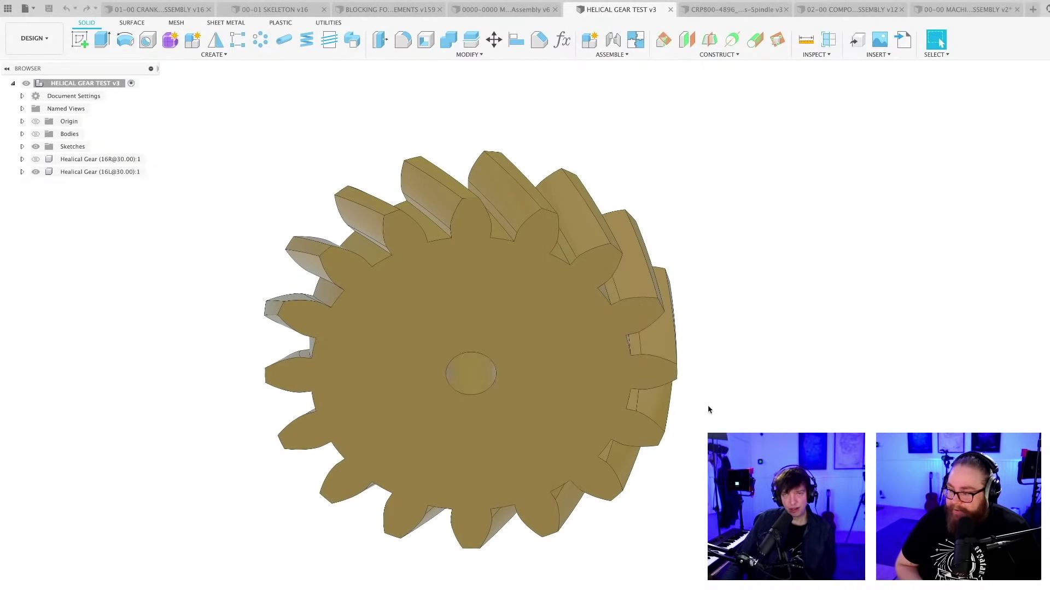
shift+middle_drag(709, 408, 678, 401)
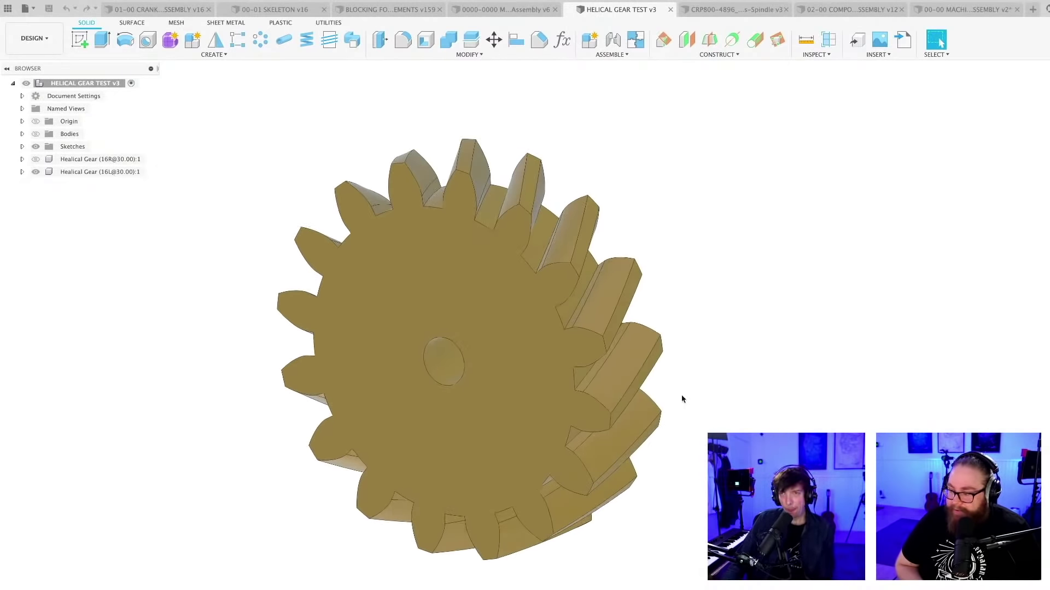
Create a new design and save it as 03-00 LOOP MACHINE ASSEMBLY in THE MACHINE - ROUND 3
click(1032, 9)
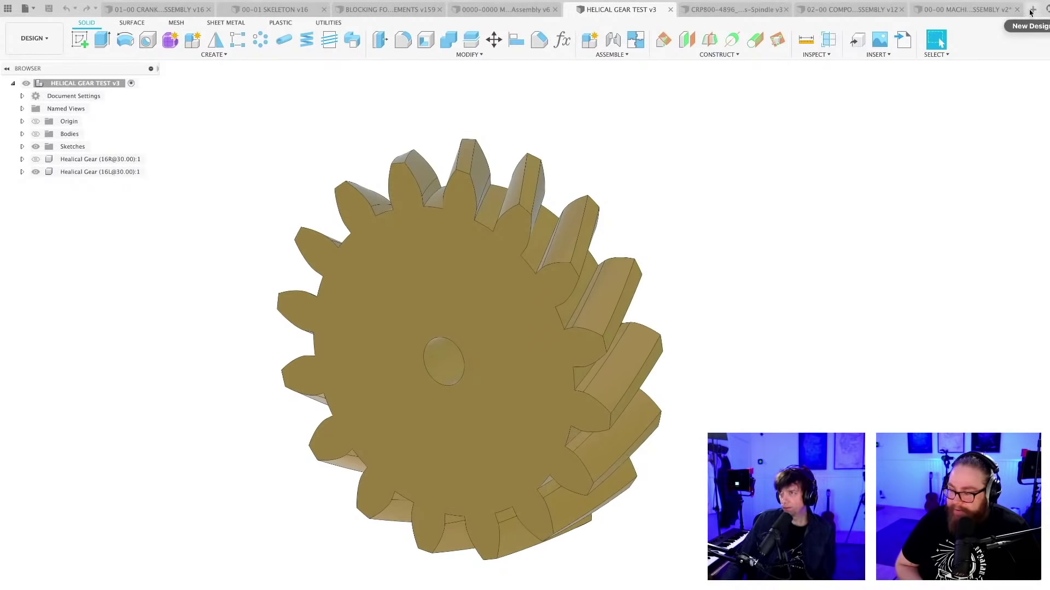
key(ctrl+s)
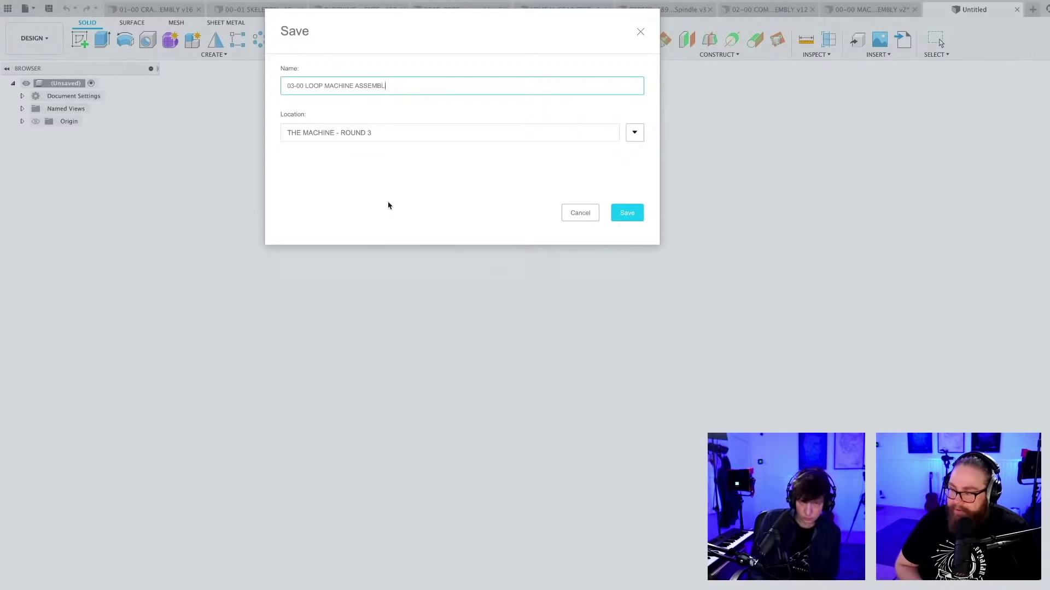
key(Return)
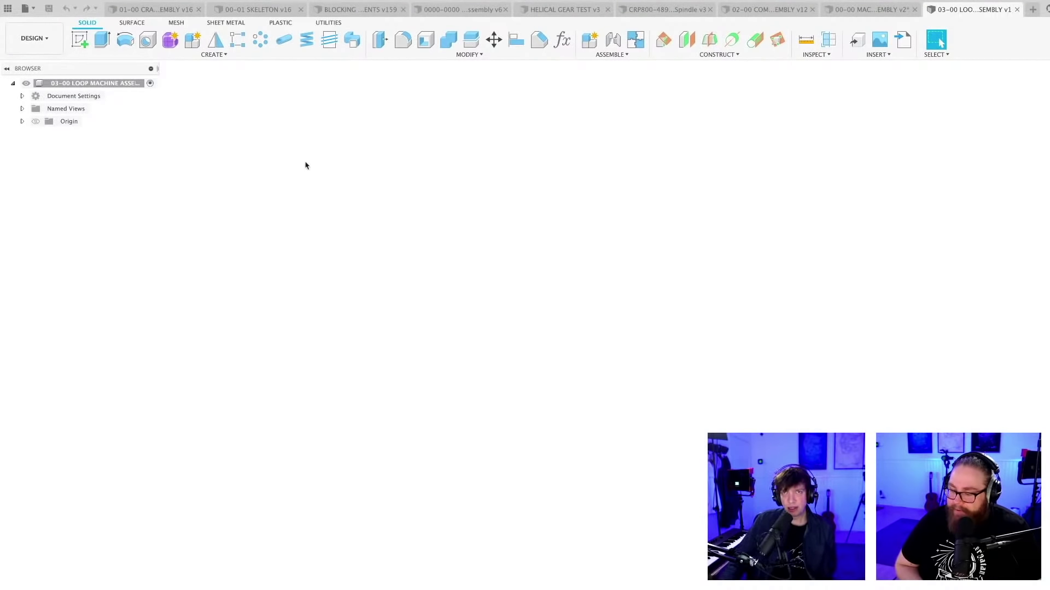
In the 00-01 SKELETON design, set up a Derive of the whole skeleton component into an existing design
click(248, 11)
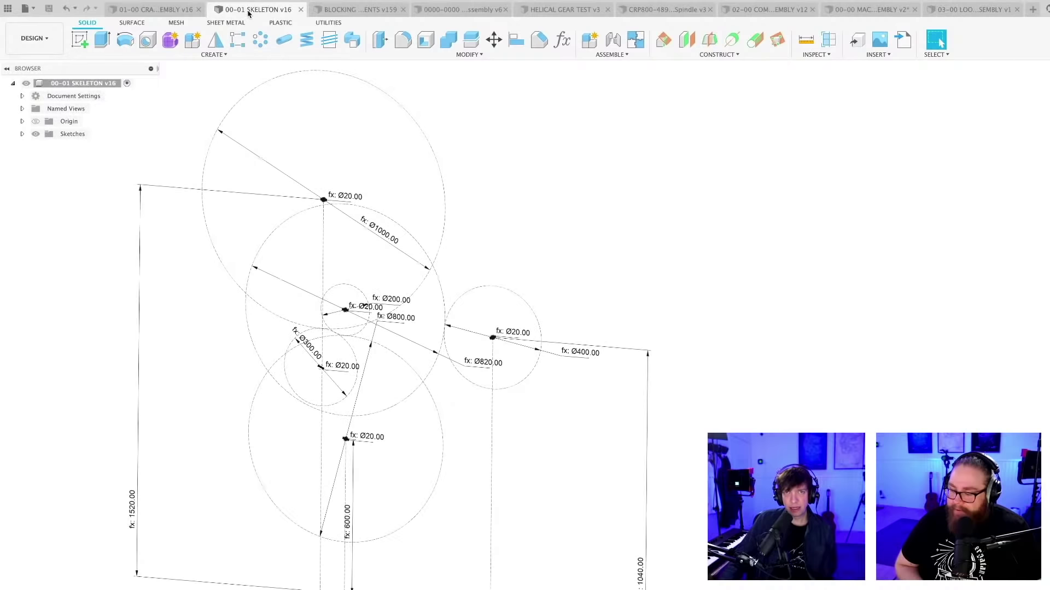
click(215, 55)
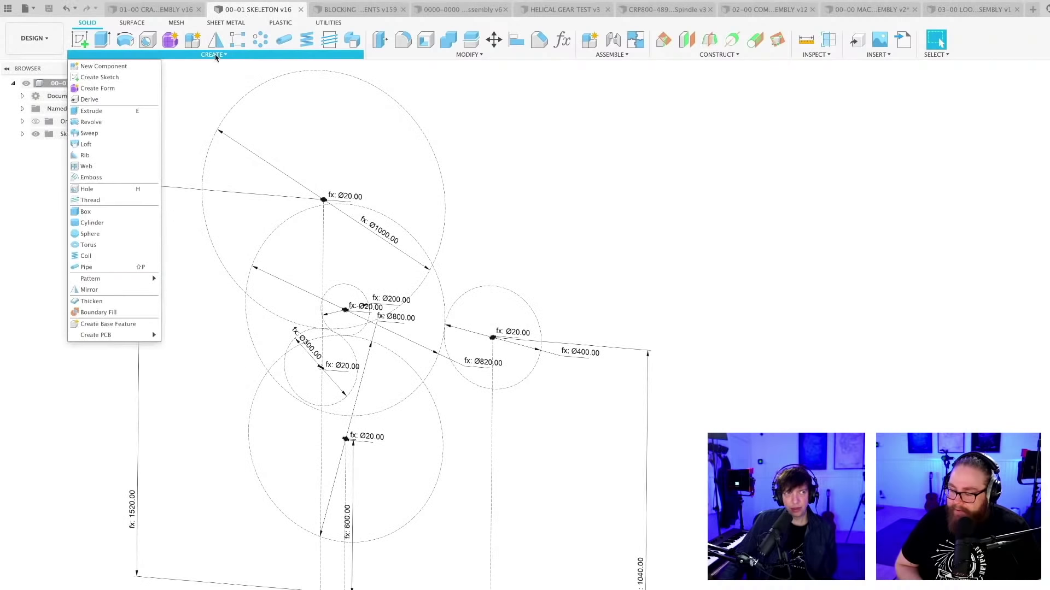
click(104, 99)
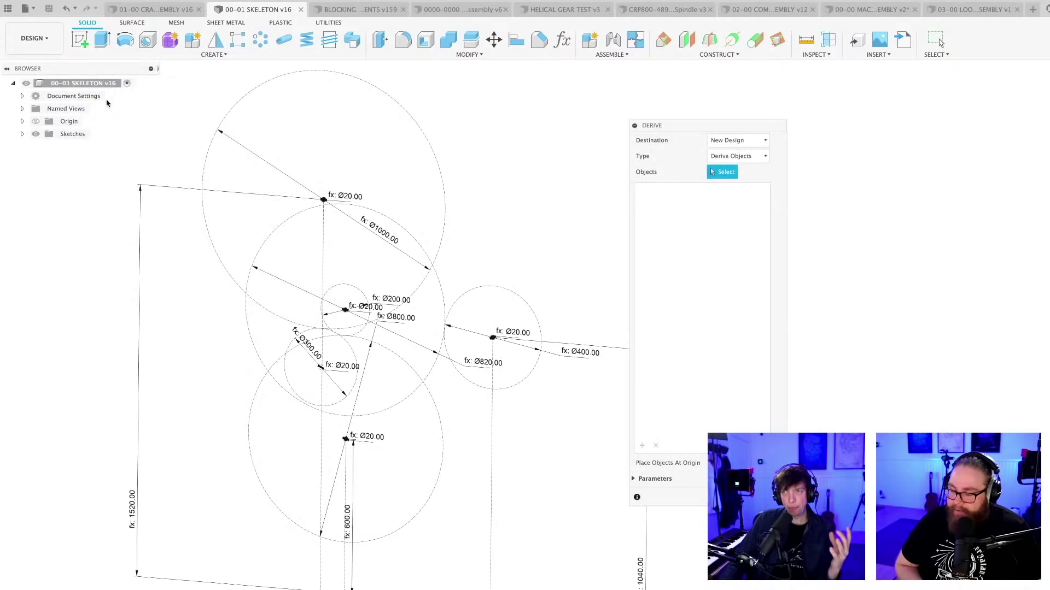
click(739, 141)
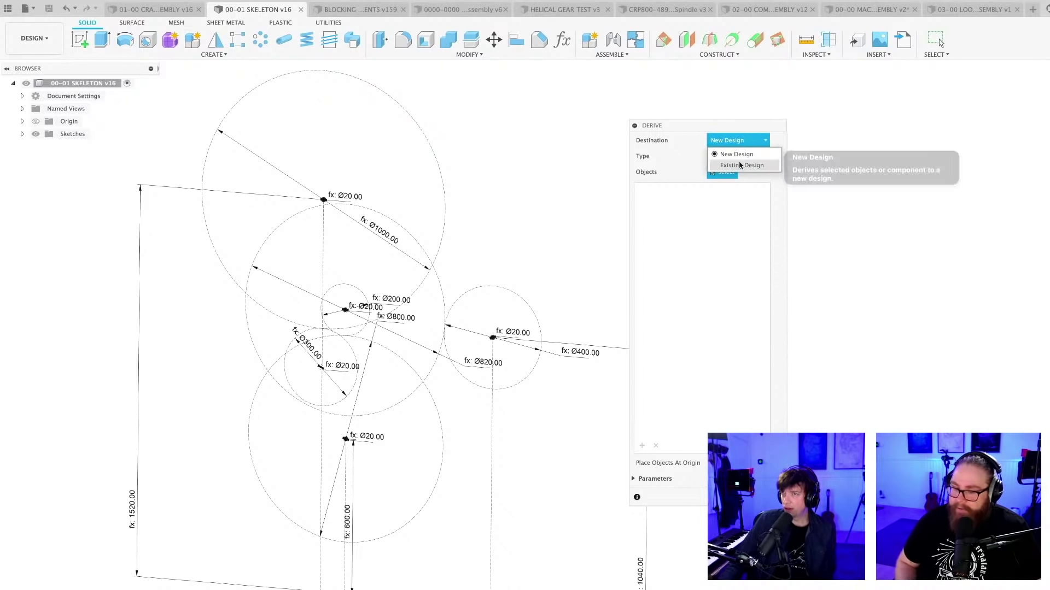
click(733, 164)
click(76, 84)
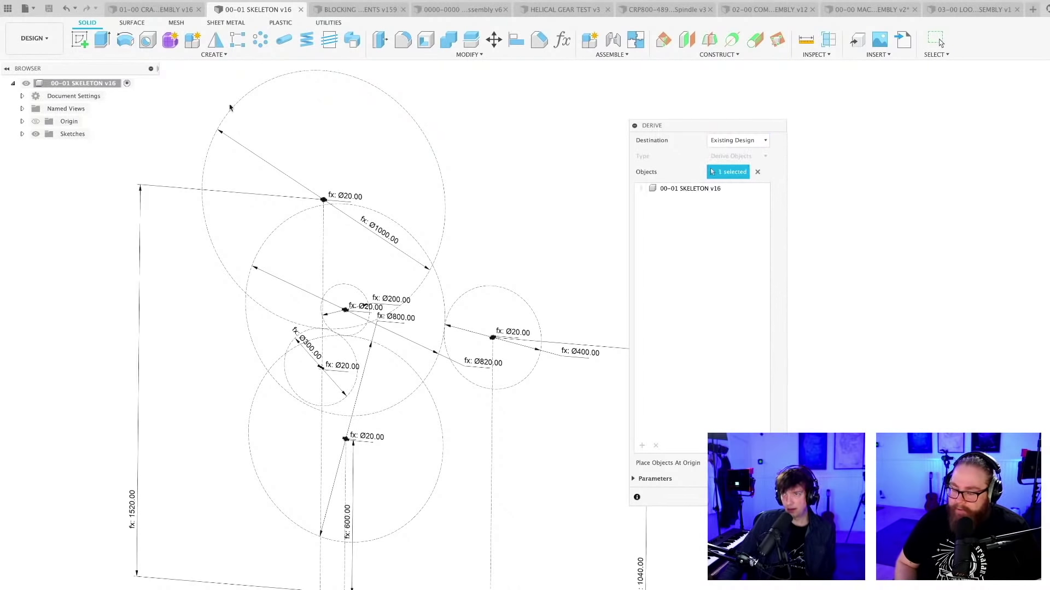
click(636, 480)
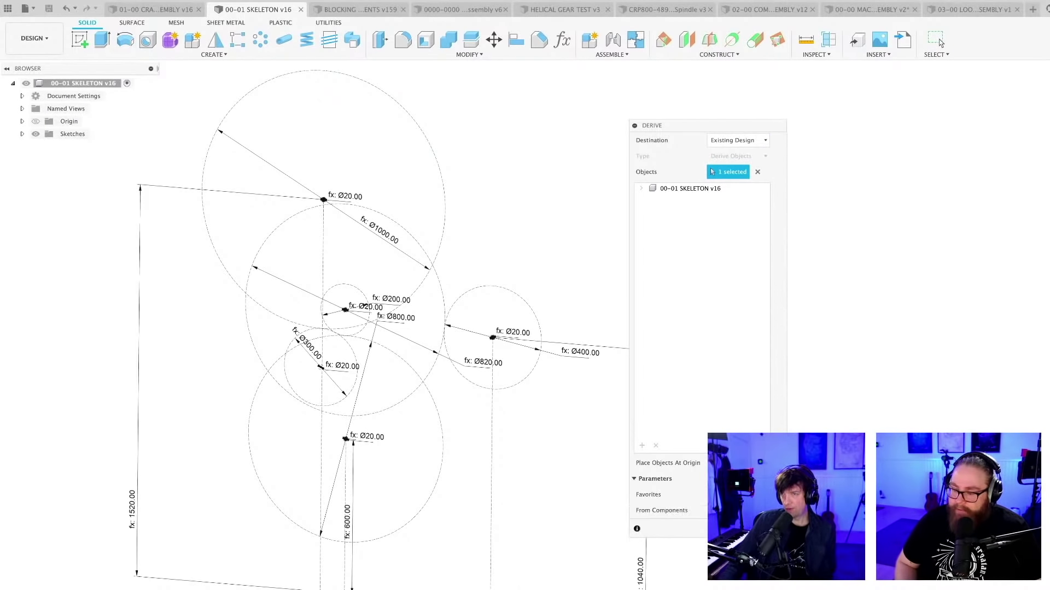
Choose 03-00 LOOP MACHINE ASSEMBLY in THE MACHINE - ROUND 3 as the derive target and save that assembly with the inserted skeleton
key(Return)
scroll(481, 405, down, 1)
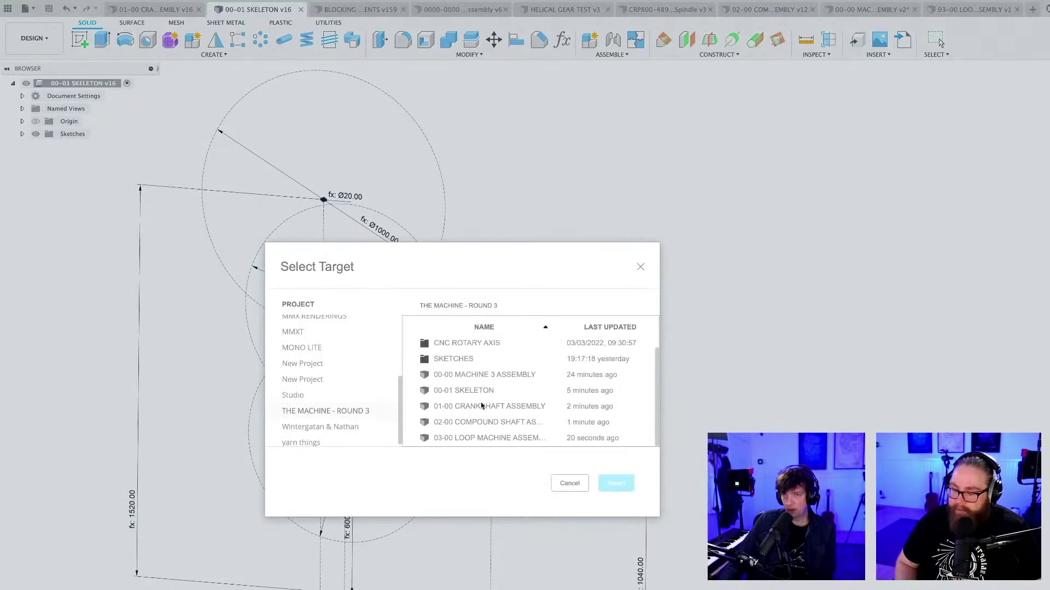
click(477, 438)
click(616, 483)
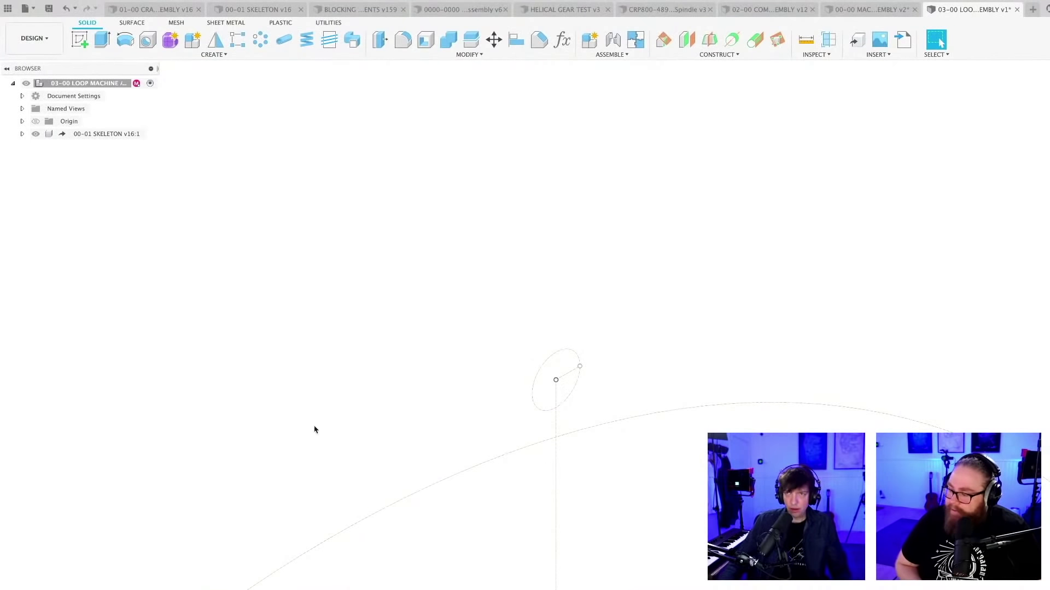
key(super+s)
key(Return)
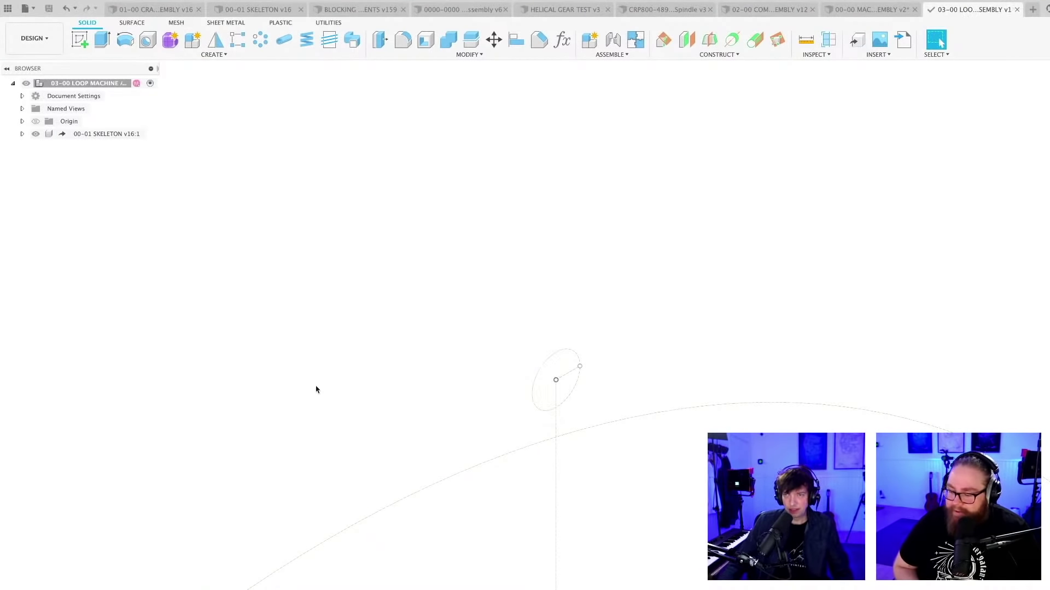
key(ctrl+shift+Tab)
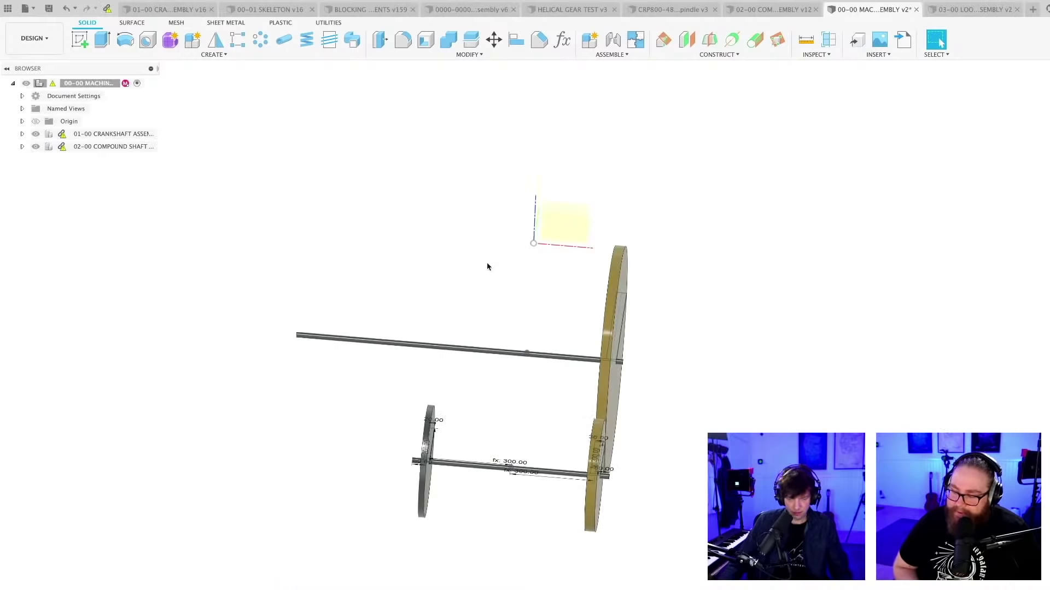
key(super+s)
key(Return)
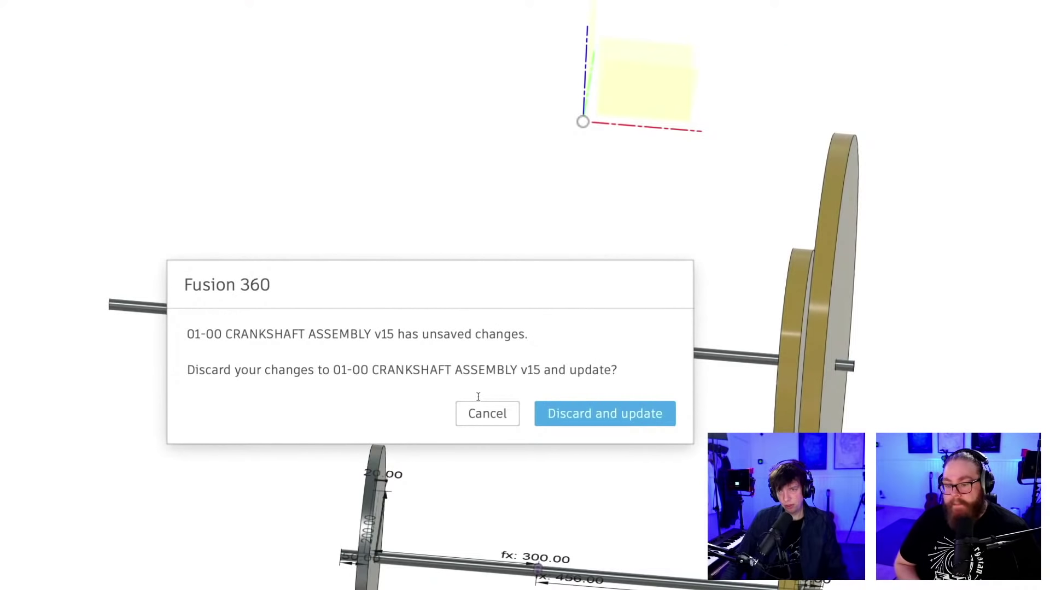
click(484, 412)
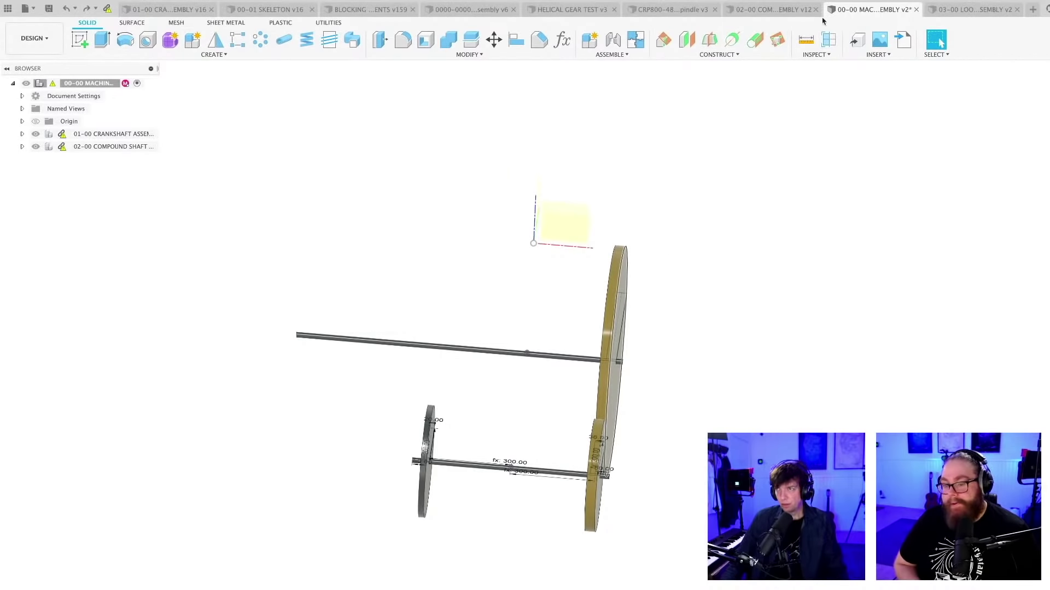
Check the 01-00 CRANKSHAFT ASSEMBLY design and activate the top-level component of 02-00 COMPOUND SHAFT ASSEMBLY
click(164, 10)
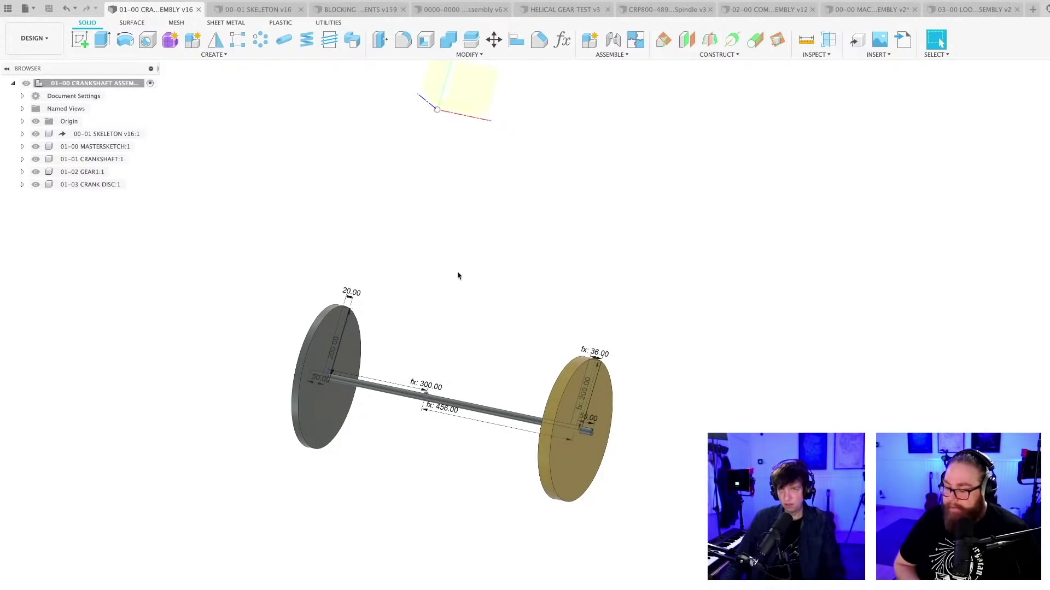
middle_drag(443, 268, 465, 276)
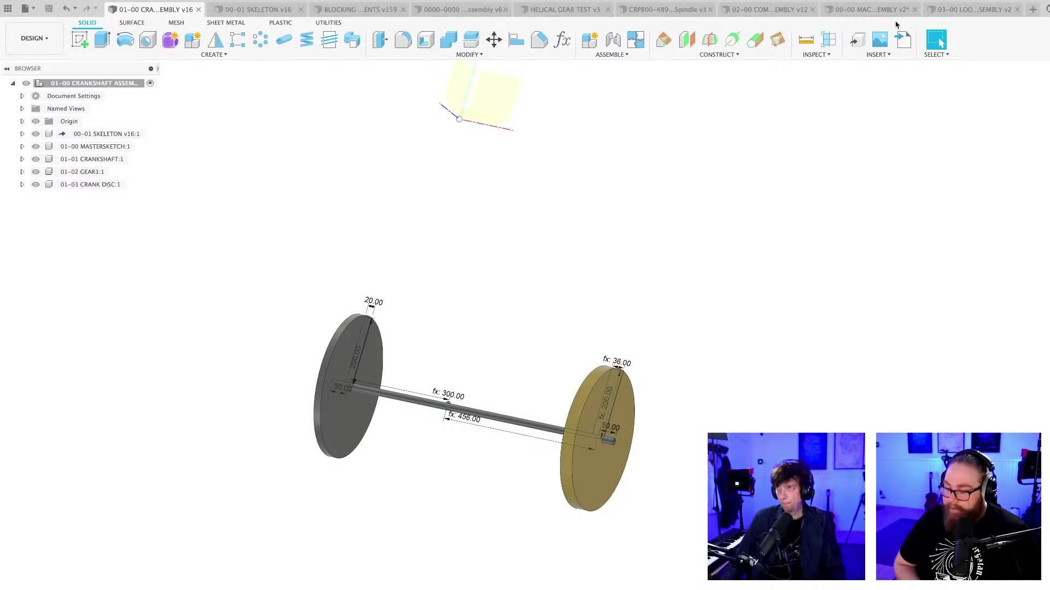
click(763, 12)
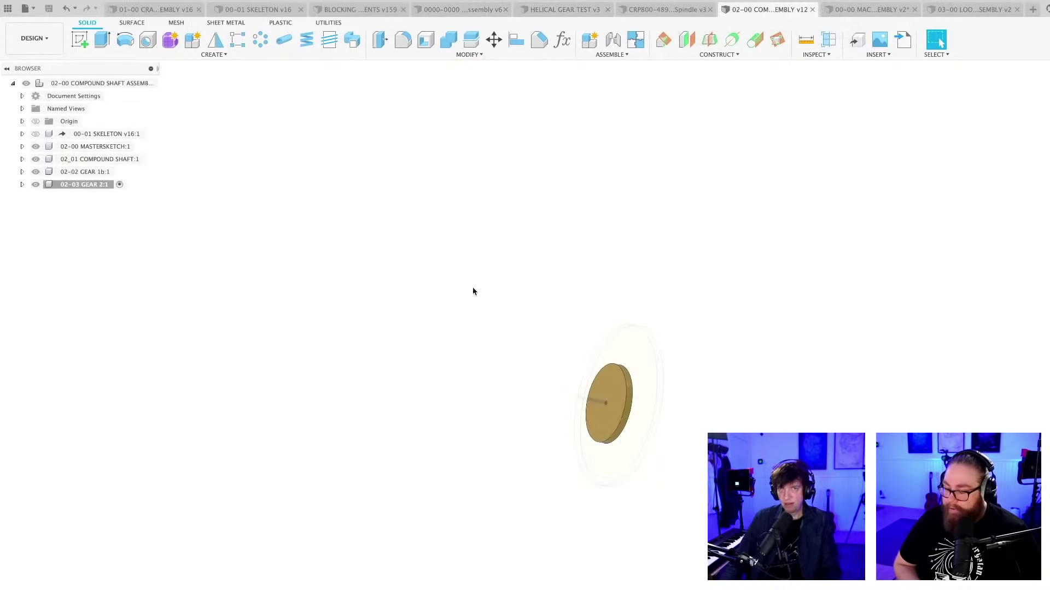
click(151, 84)
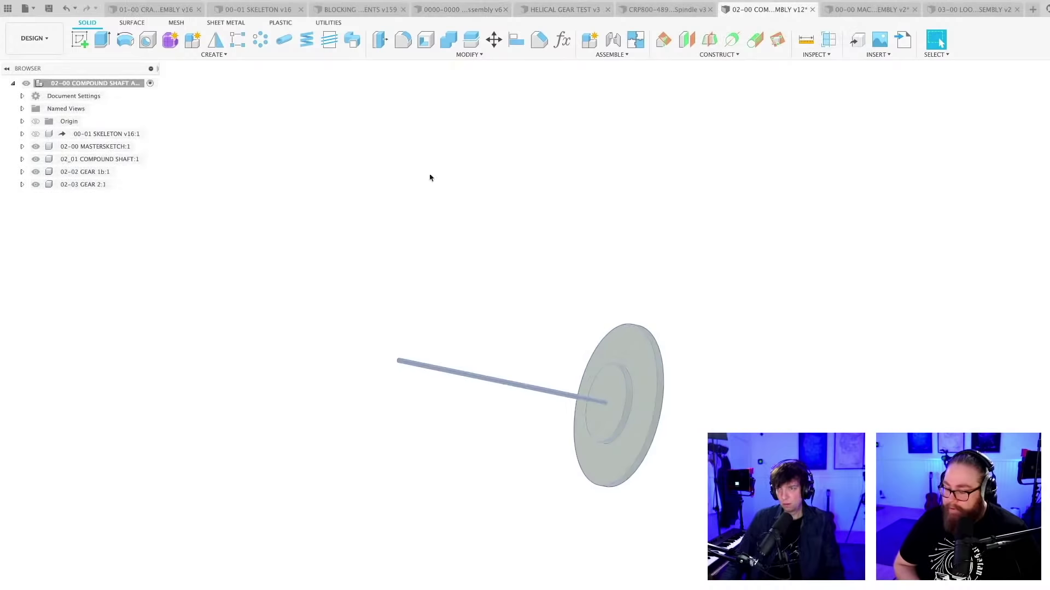
In 00-00 MACHINE 3 ASSEMBLY, update the linked assemblies, discarding the unsaved crankshaft assembly changes, and save the machine
click(908, 9)
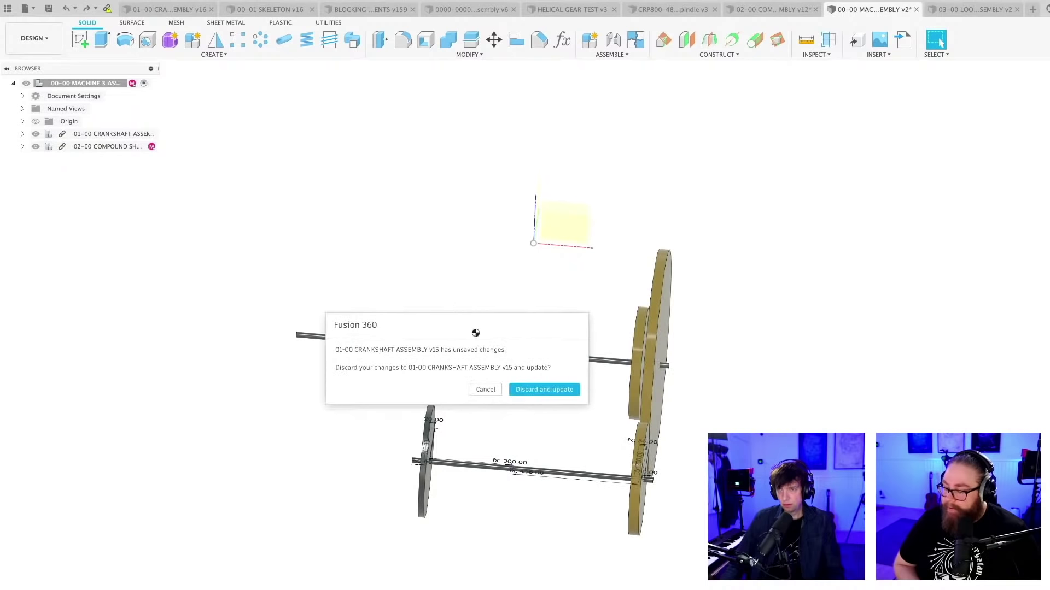
click(485, 390)
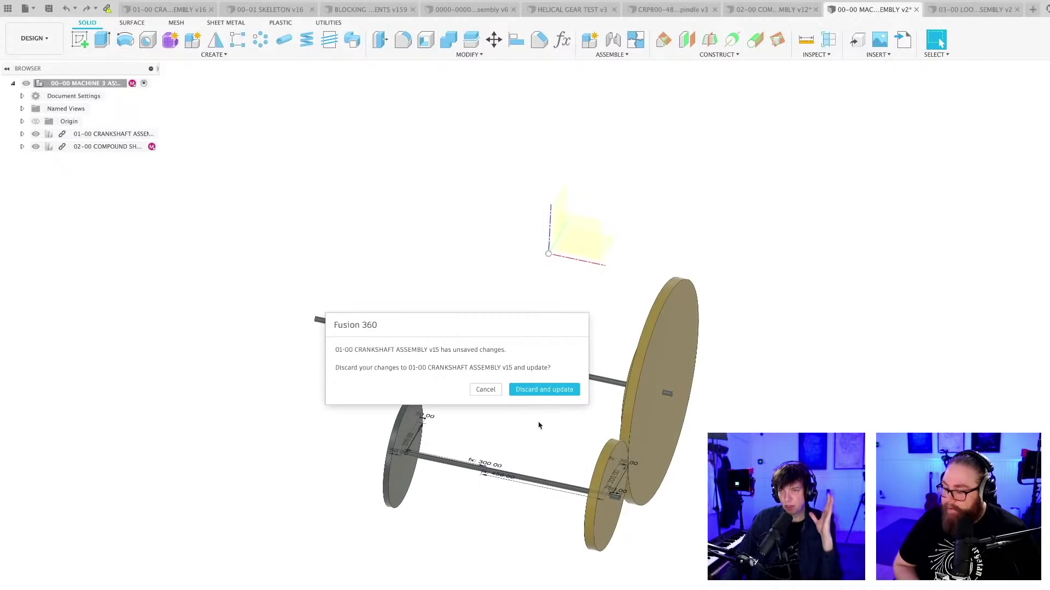
click(544, 390)
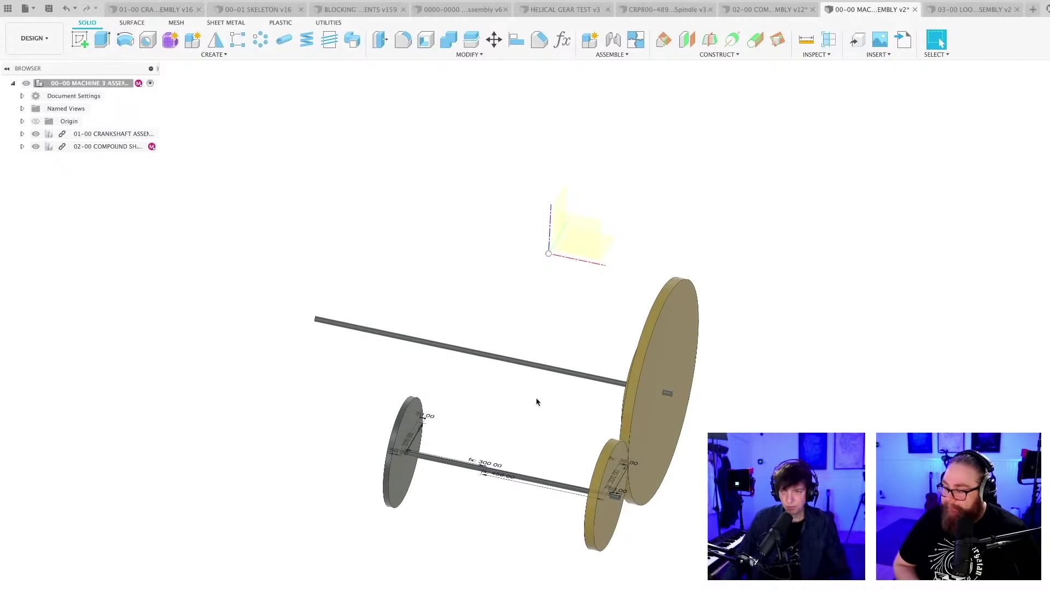
key(super+s)
key(Return)
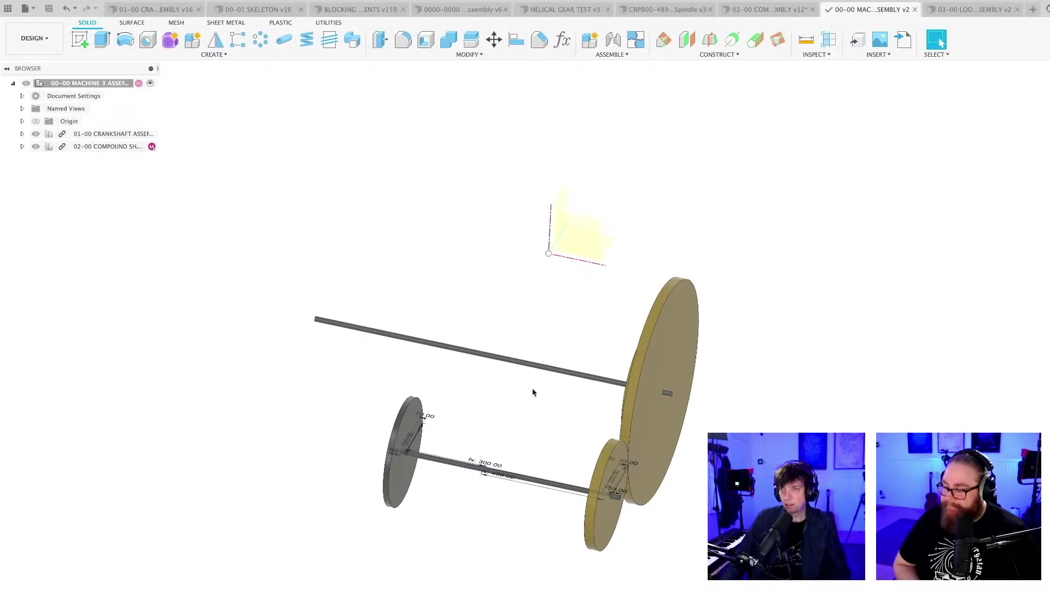
Examine the crankshaft and compound shaft gears in the machine assembly from several angles
shift+middle_drag(532, 392, 578, 400)
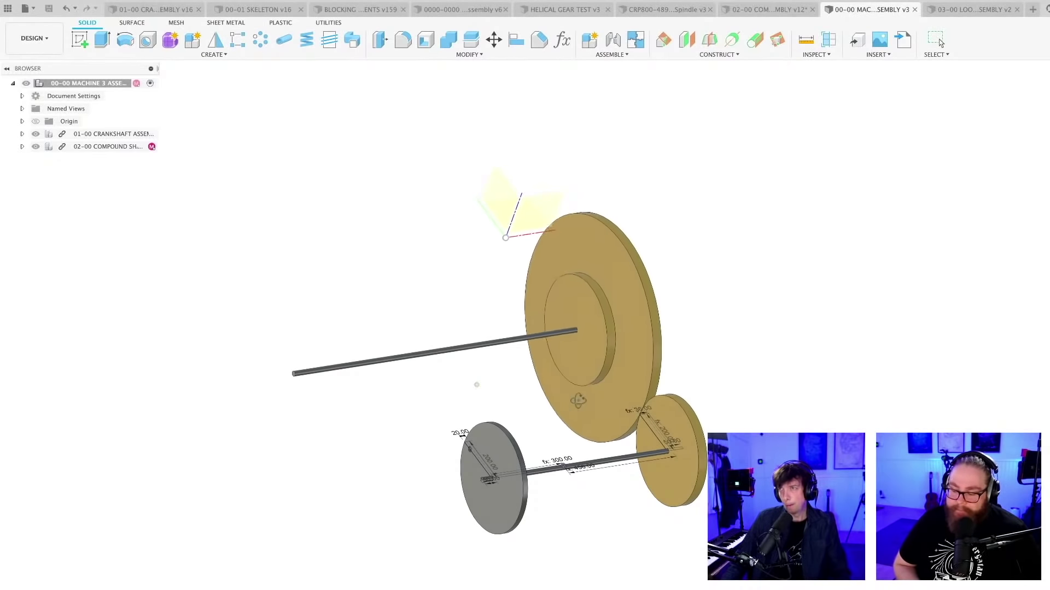
shift+middle_drag(470, 420, 475, 412)
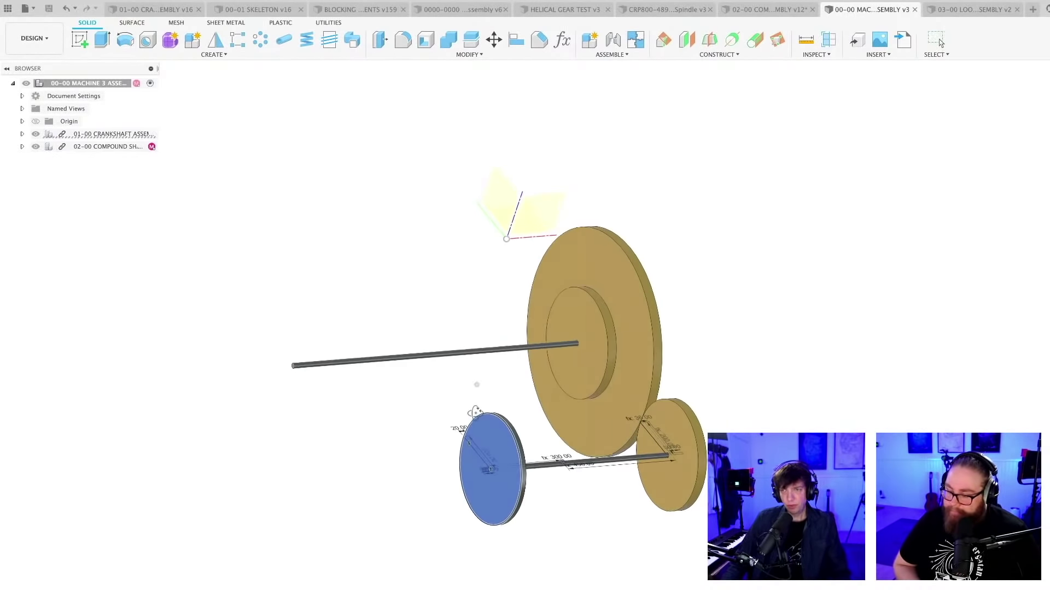
scroll(593, 438, up, 4)
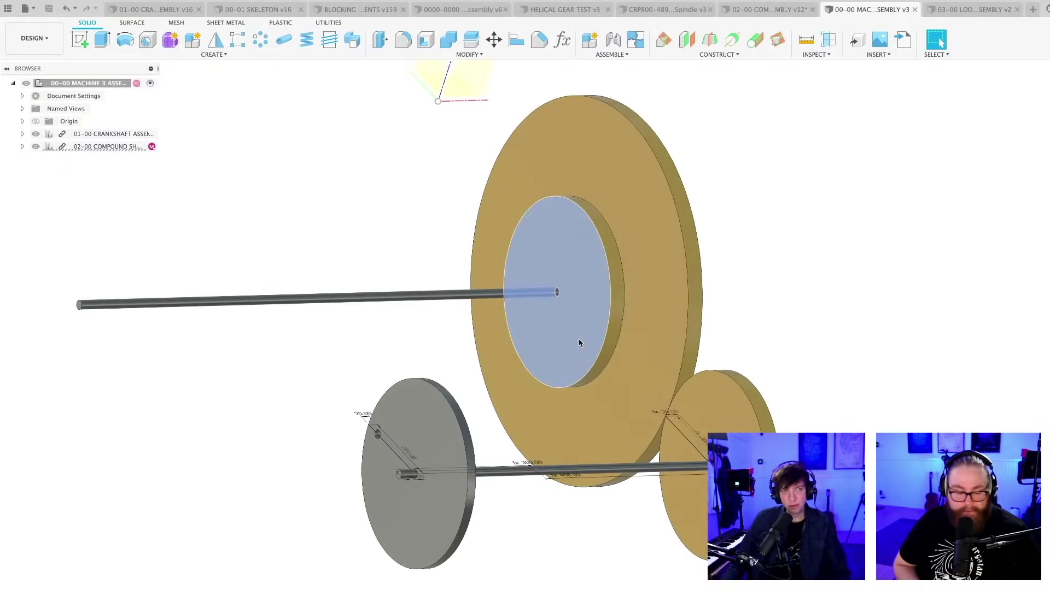
mouse_move(579, 343)
shift+middle_down()
mouse_move(596, 342)
mouse_move(571, 350)
shift+middle_up()
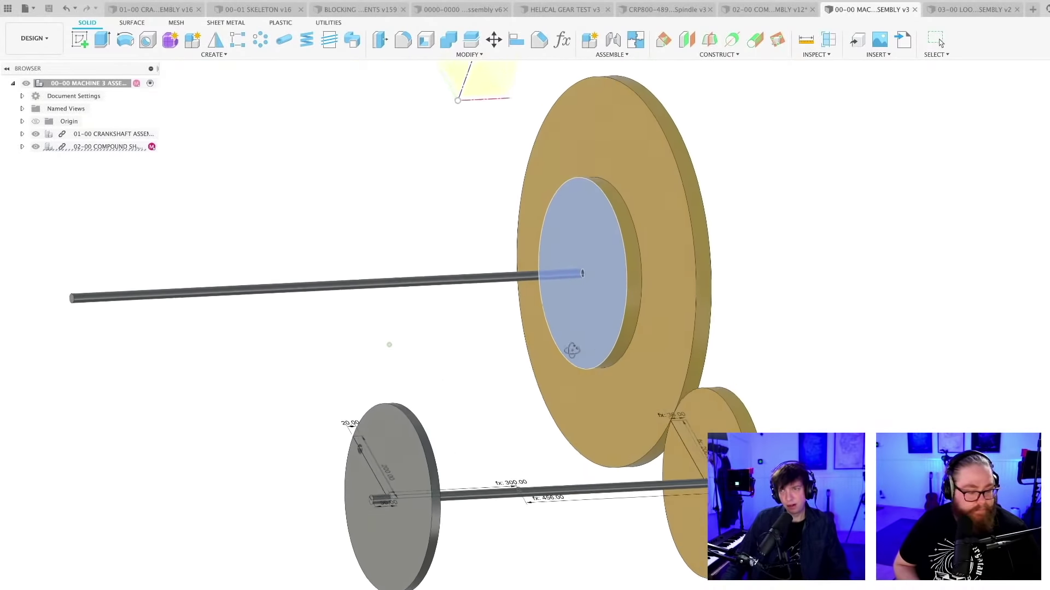
scroll(558, 361, down, 5)
shift+middle_drag(497, 384, 474, 384)
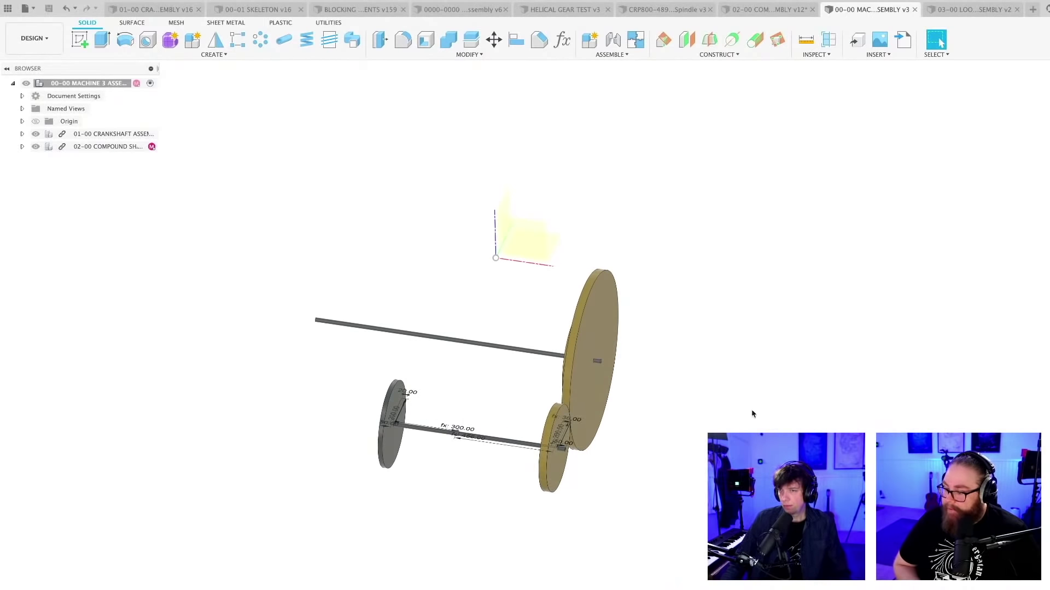
shift+middle_drag(686, 424, 709, 429)
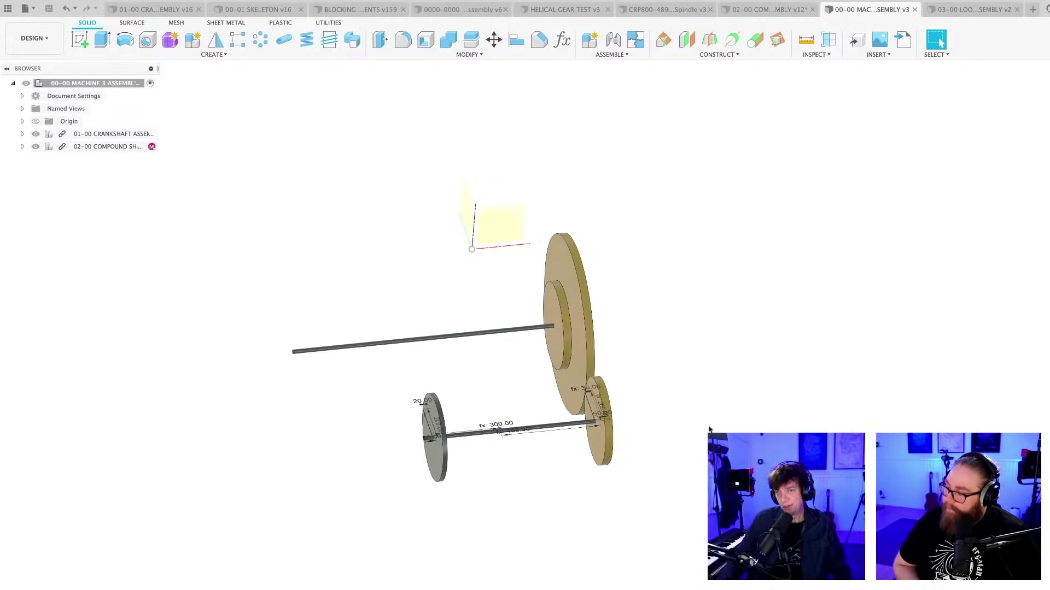
Create a new component in 03-00 LOOP MACHINE ASSEMBLY, name it 03-00 MASTERSKETCHES, and widen the browser to fit the names
click(972, 15)
scroll(645, 272, up, 5)
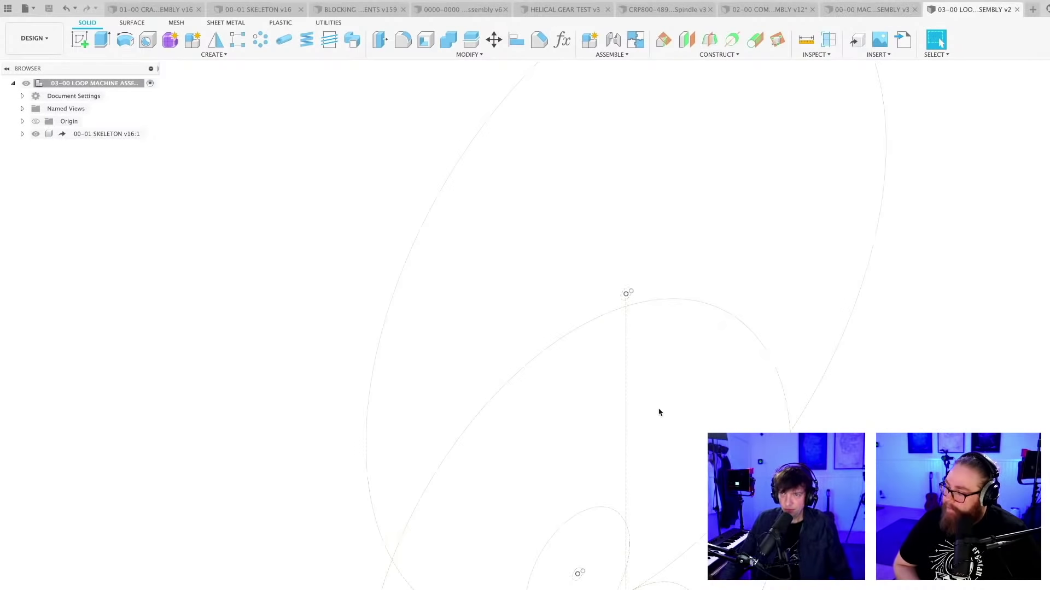
scroll(541, 330, down, 5)
mouse_move(541, 331)
shift+middle_down()
mouse_move(541, 347)
mouse_move(623, 336)
mouse_move(616, 328)
mouse_move(595, 344)
mouse_move(607, 337)
mouse_move(581, 370)
mouse_move(600, 356)
mouse_move(590, 354)
shift+middle_up()
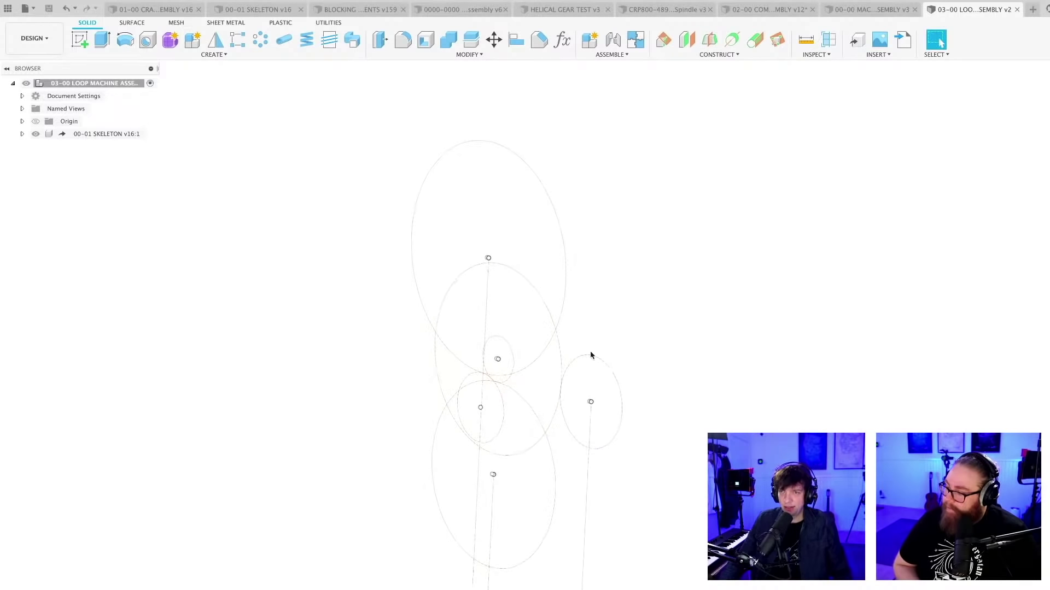
mouse_move(587, 420)
shift+middle_down()
mouse_move(628, 530)
mouse_move(668, 464)
mouse_move(672, 485)
mouse_move(686, 481)
mouse_move(621, 450)
mouse_move(698, 452)
shift+middle_up()
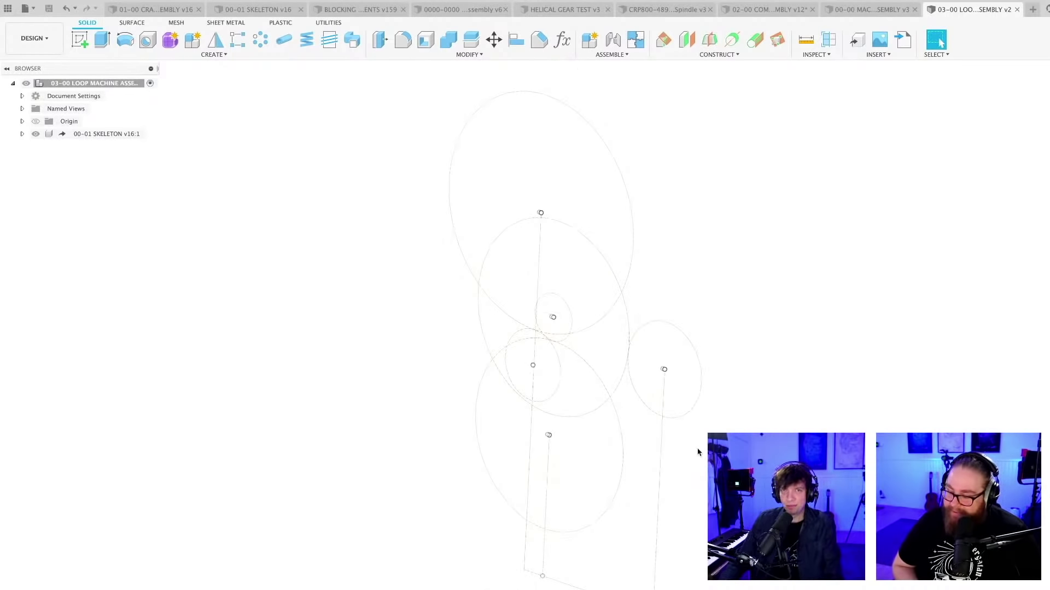
right_click(99, 85)
click(119, 90)
key(Return)
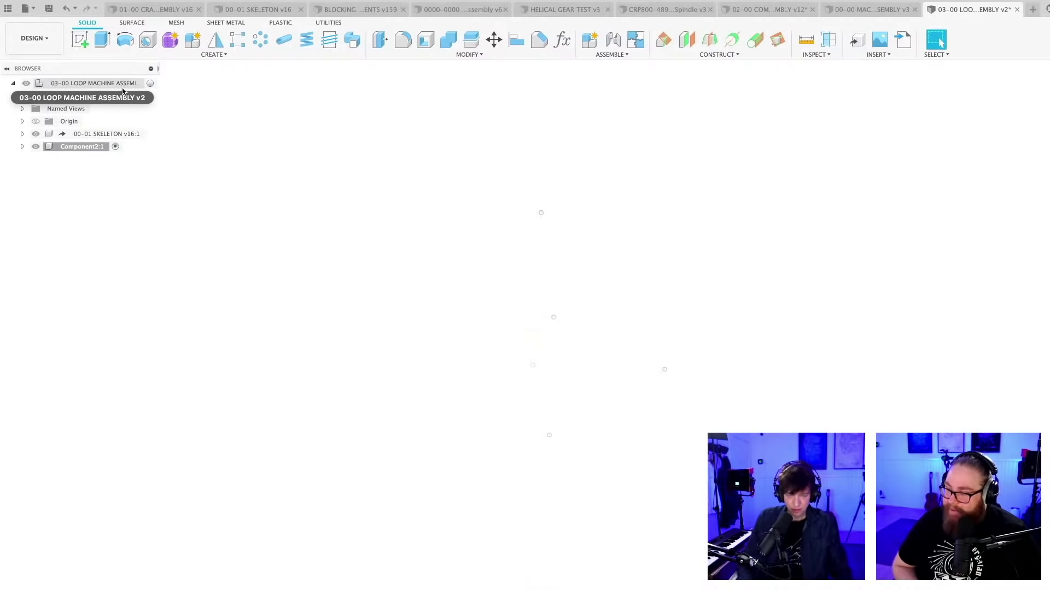
double_click(79, 146)
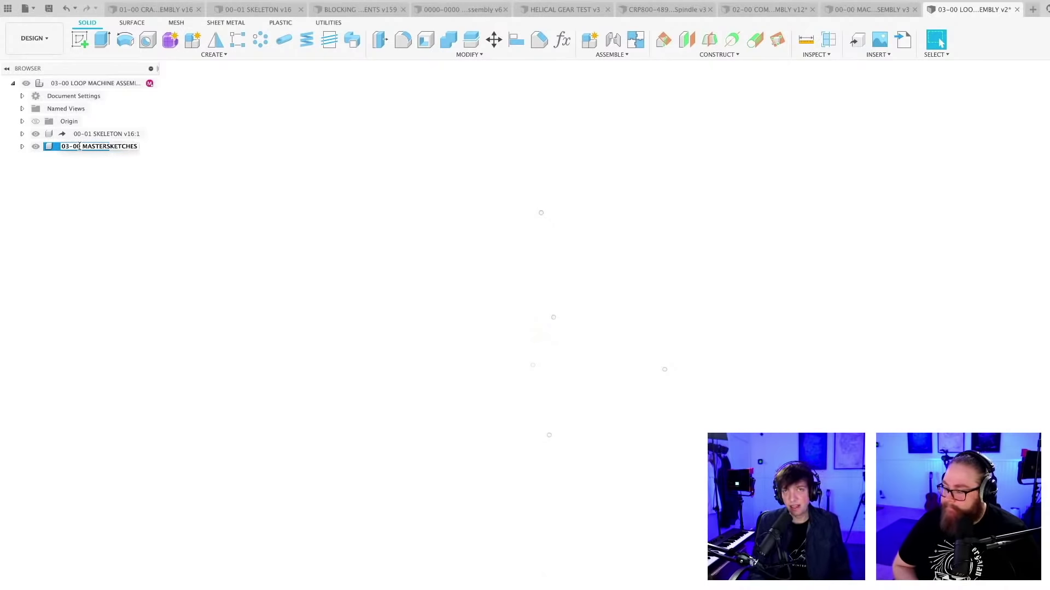
key(Return)
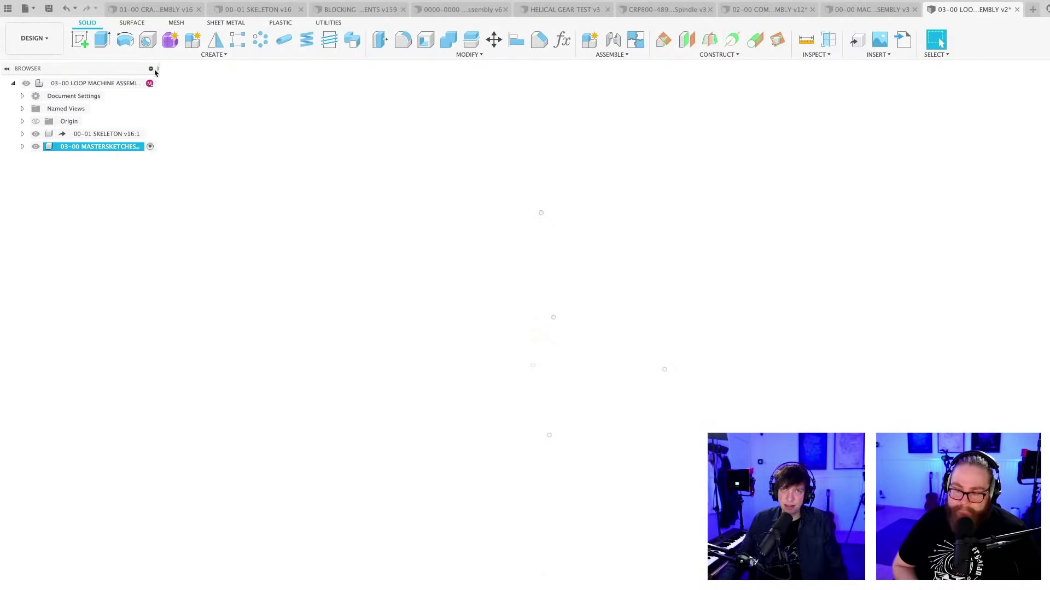
drag(160, 68, 207, 76)
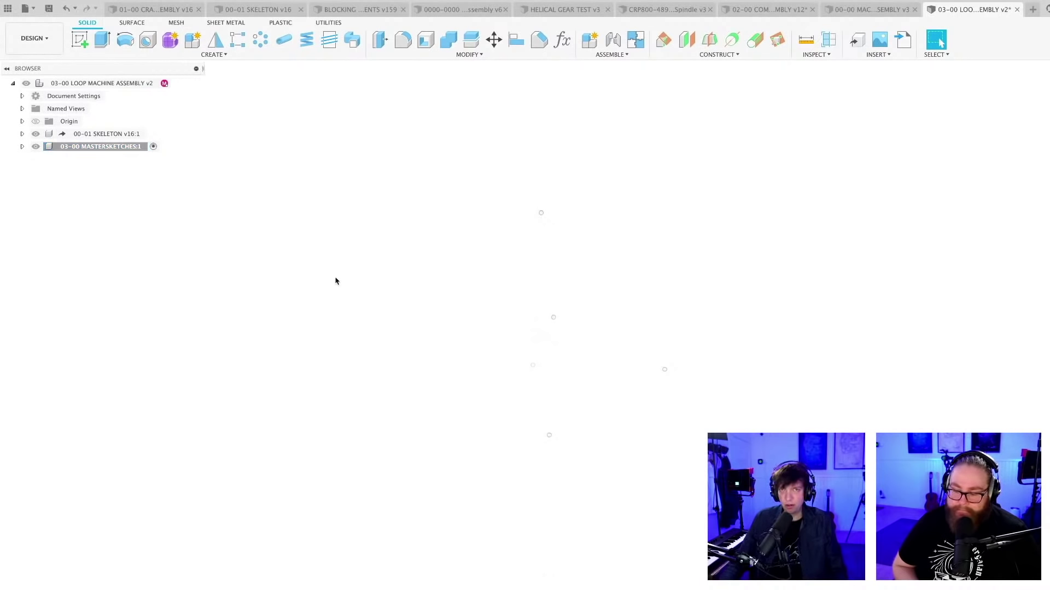
mouse_move(741, 490)
shift+middle_down()
mouse_move(590, 391)
mouse_move(594, 403)
mouse_move(626, 399)
shift+middle_up()
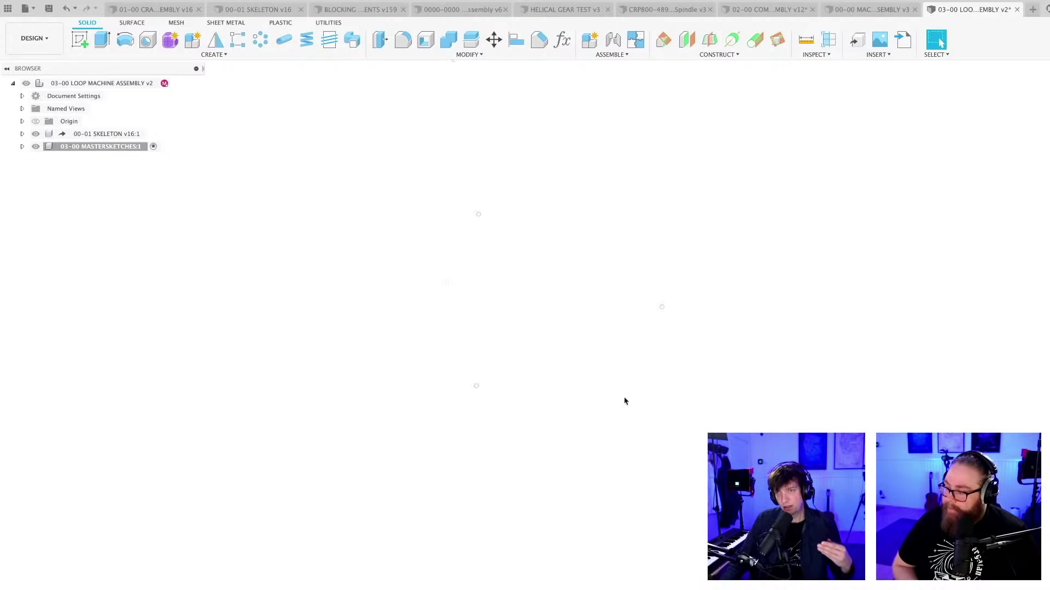
shift+middle_drag(628, 394, 484, 402)
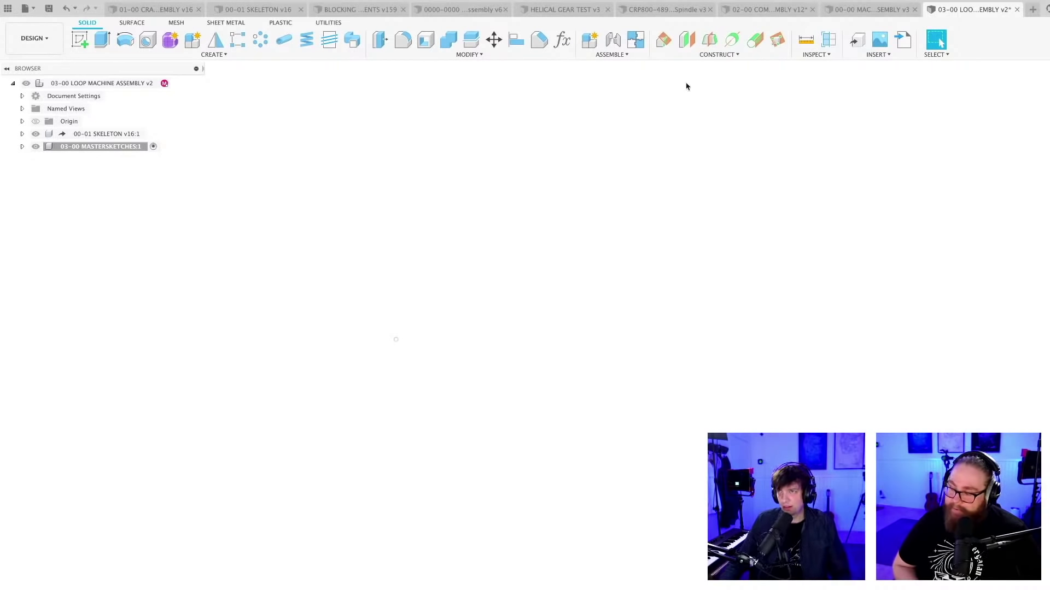
click(663, 40)
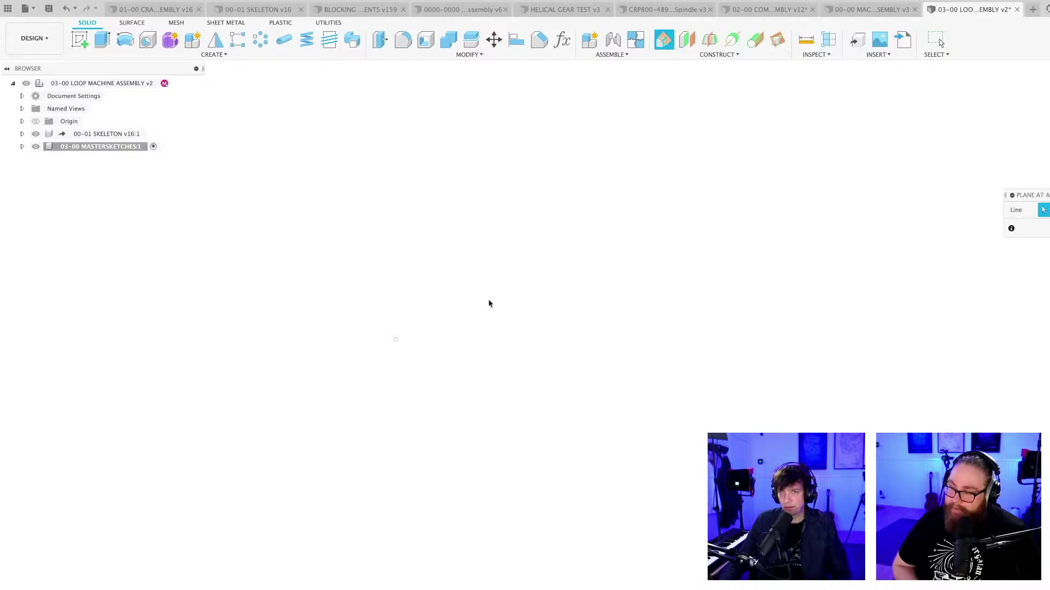
click(393, 364)
key(Escape)
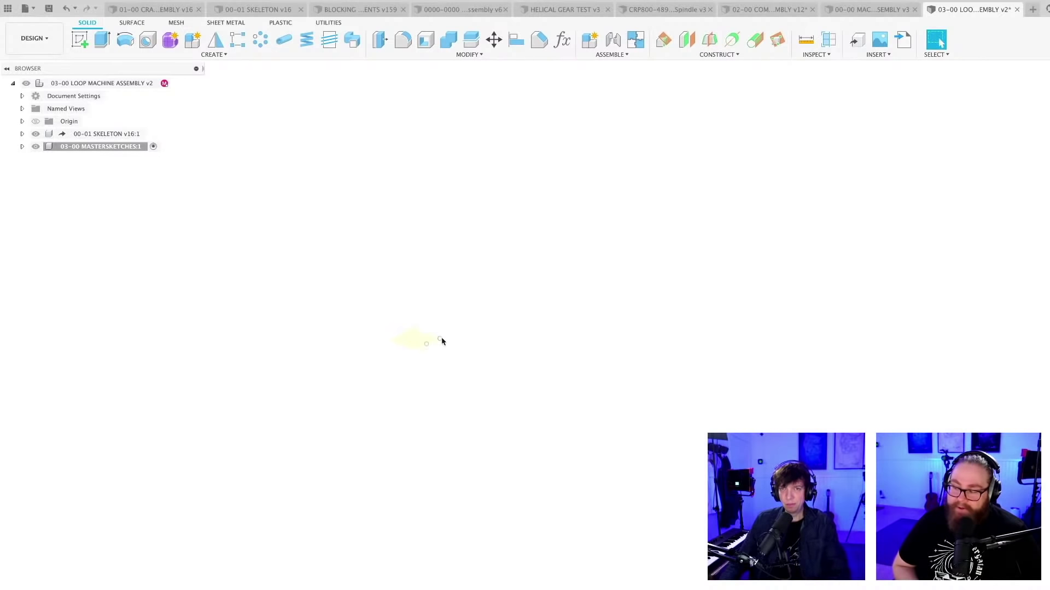
Start a new sketch in 03-00 MASTERSKETCHES on the horizontal plane at the origin, checking the skeleton's visibility
click(80, 40)
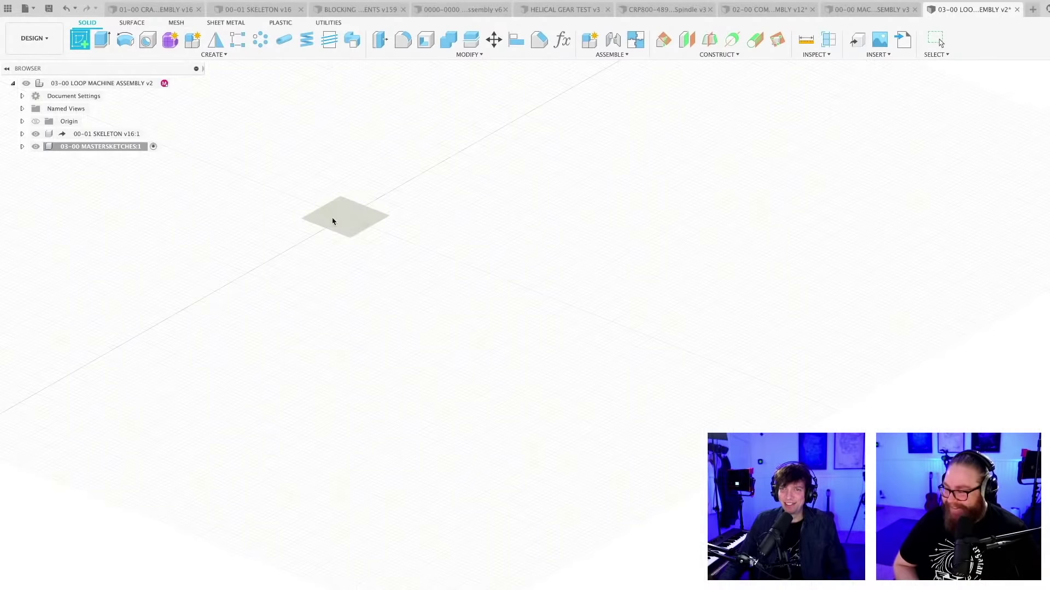
click(329, 220)
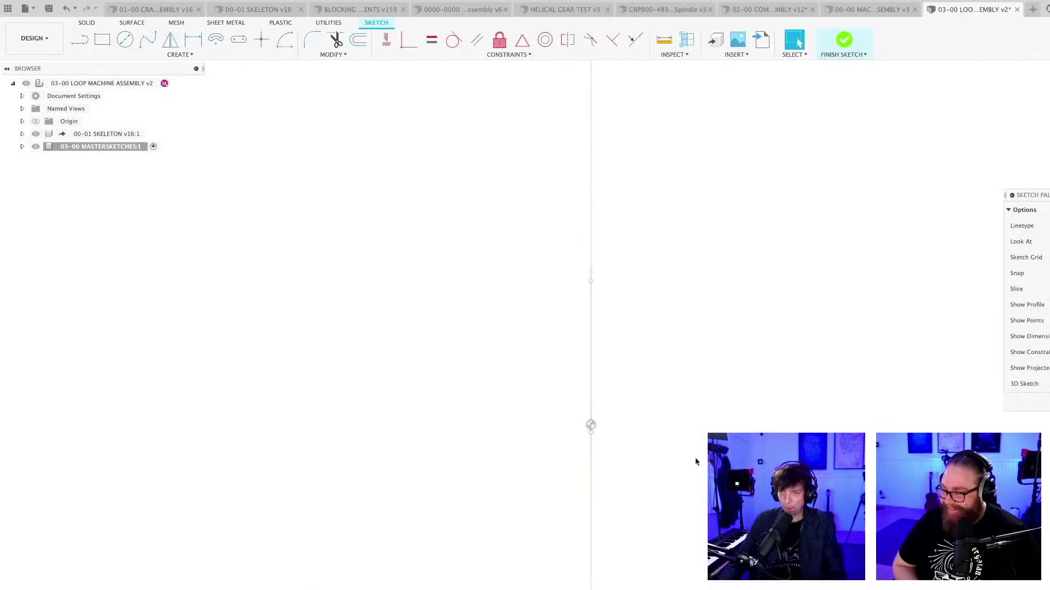
click(36, 133)
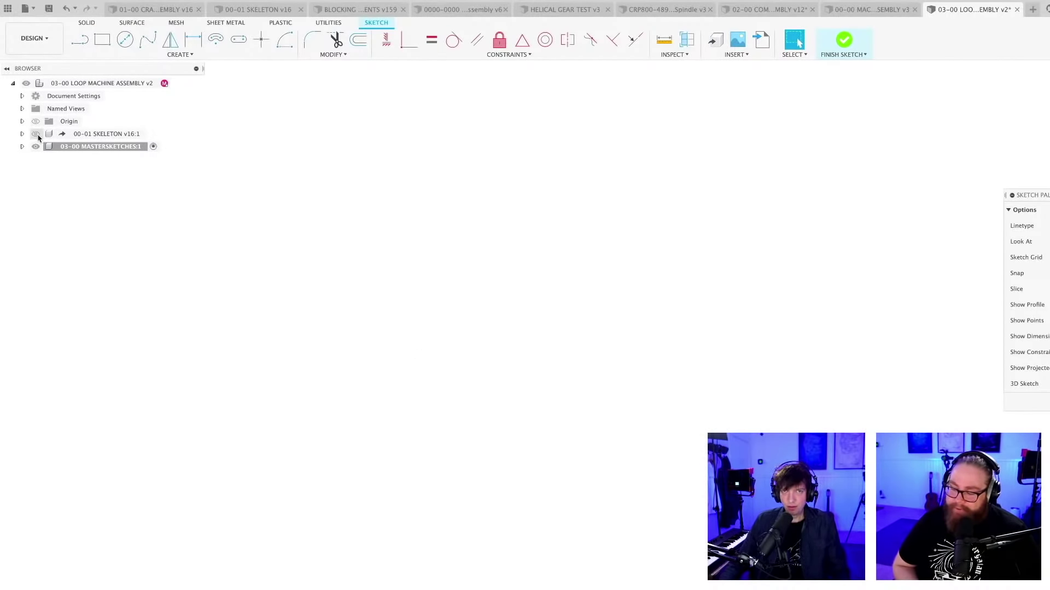
click(36, 133)
Project the short skeleton line through the origin into the sketch and hide the 00-01 SKELETON component
mouse_move(601, 383)
shift+middle_down()
mouse_move(628, 383)
mouse_move(519, 356)
mouse_move(579, 417)
mouse_move(499, 418)
shift+middle_up()
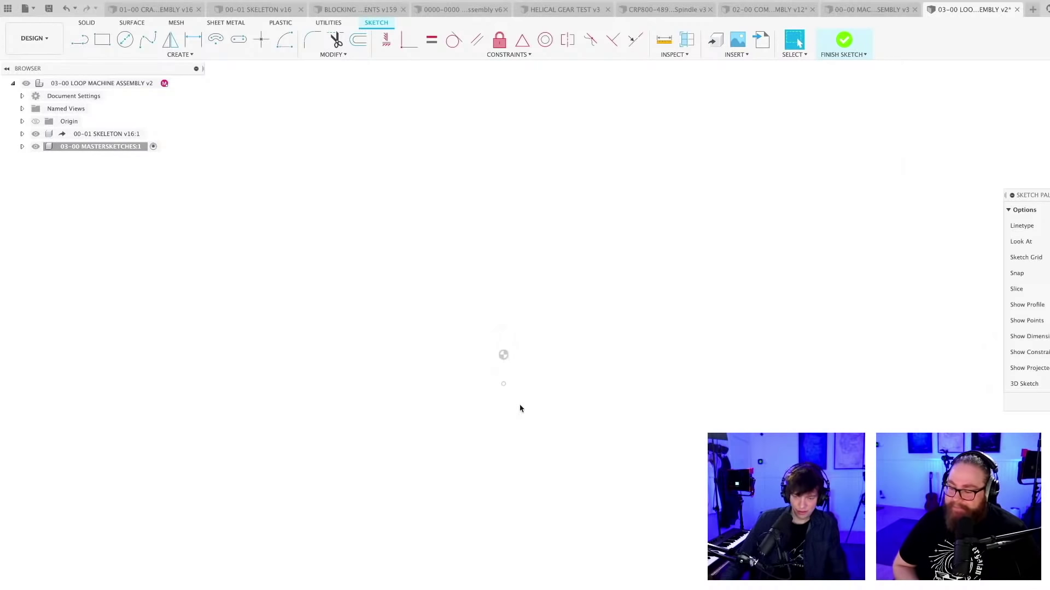
key(p)
click(503, 370)
key(Return)
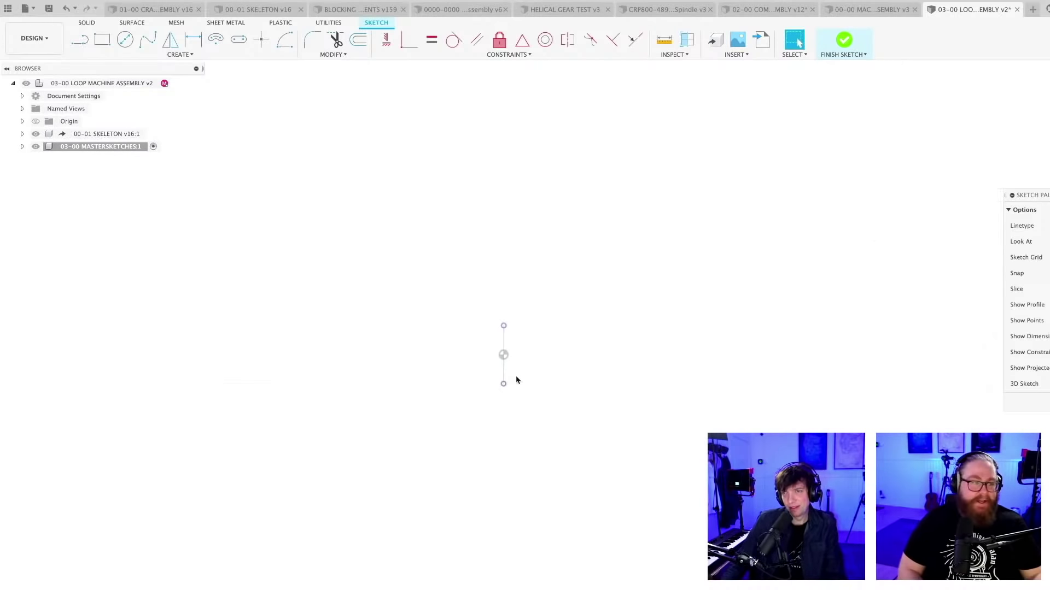
click(36, 133)
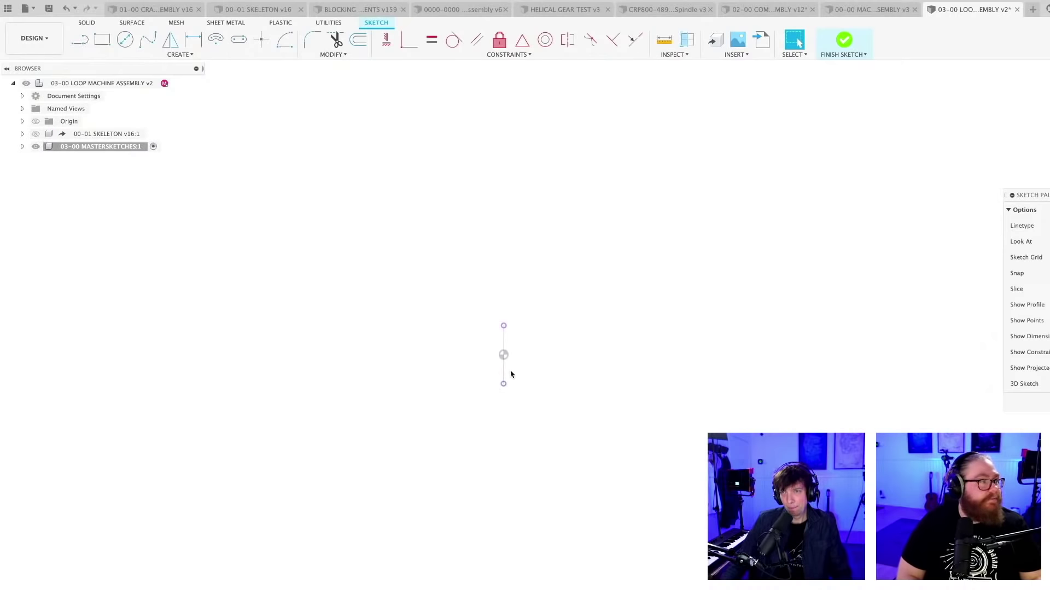
Draw a rough closed four-sided outline of straight lines around the projected line and save the assembly
mouse_move(505, 372)
shift+middle_down()
mouse_move(574, 394)
mouse_move(637, 445)
mouse_move(563, 403)
mouse_move(573, 389)
shift+middle_up()
shift+middle_drag(714, 375, 566, 339)
key(l)
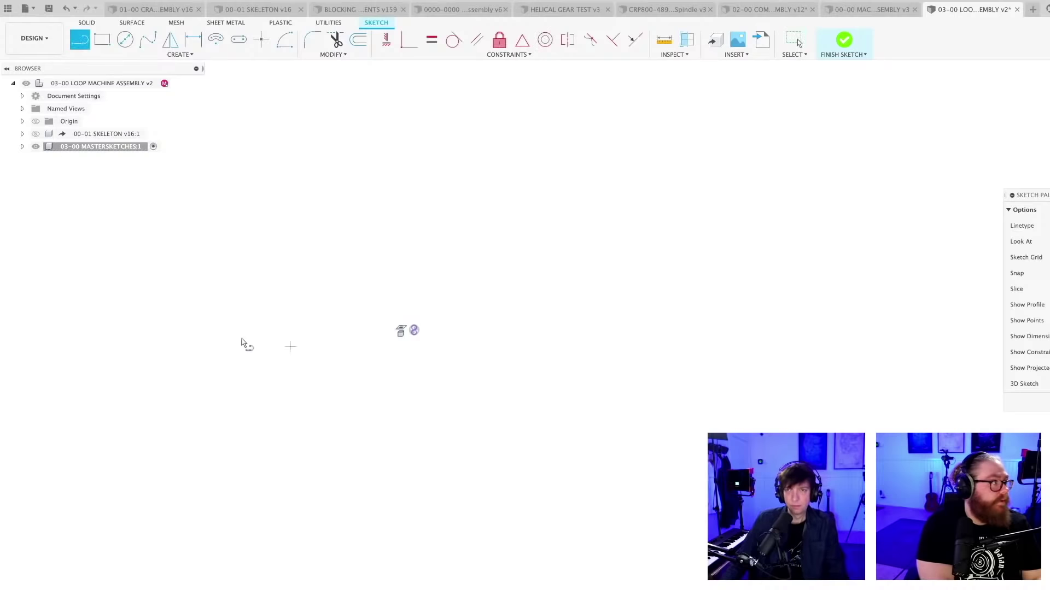
click(225, 335)
click(746, 390)
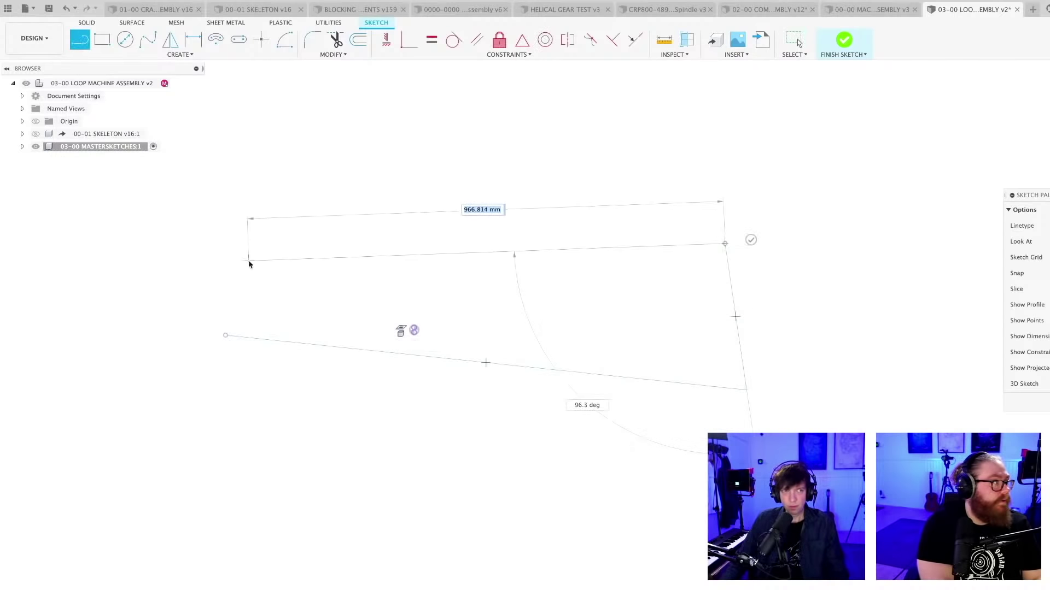
click(344, 300)
click(224, 336)
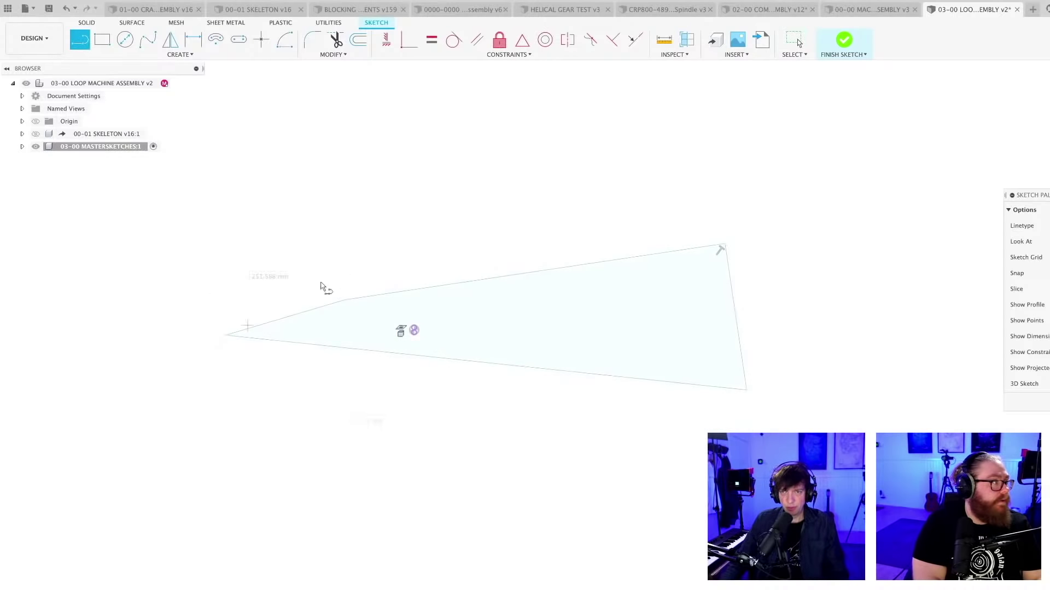
key(Escape)
mouse_move(417, 359)
shift+middle_down()
mouse_move(480, 414)
mouse_move(448, 421)
shift+middle_up()
scroll(448, 421, up, 3)
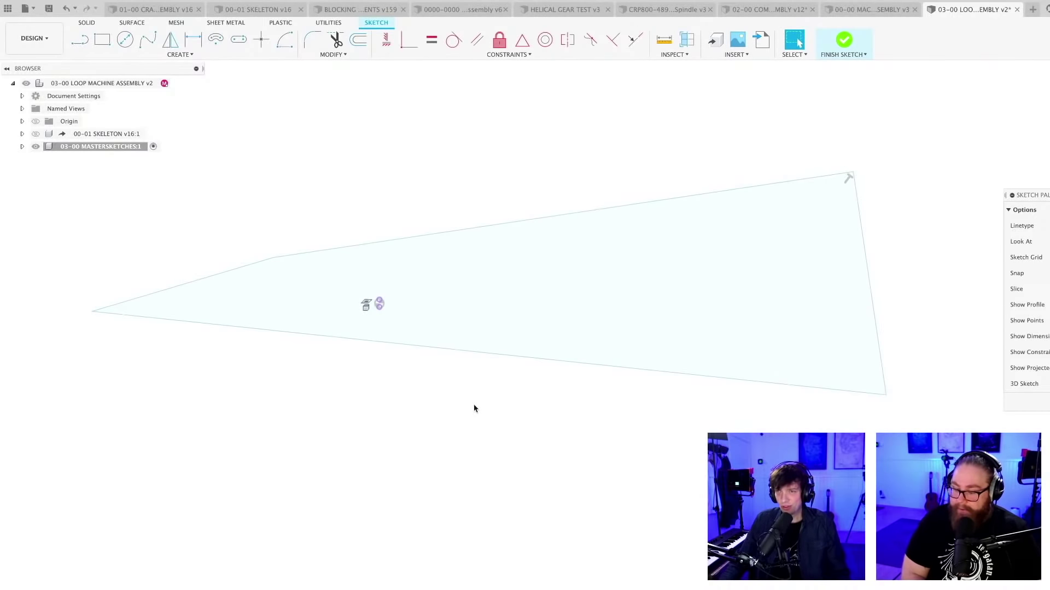
key(super+s)
key(Return)
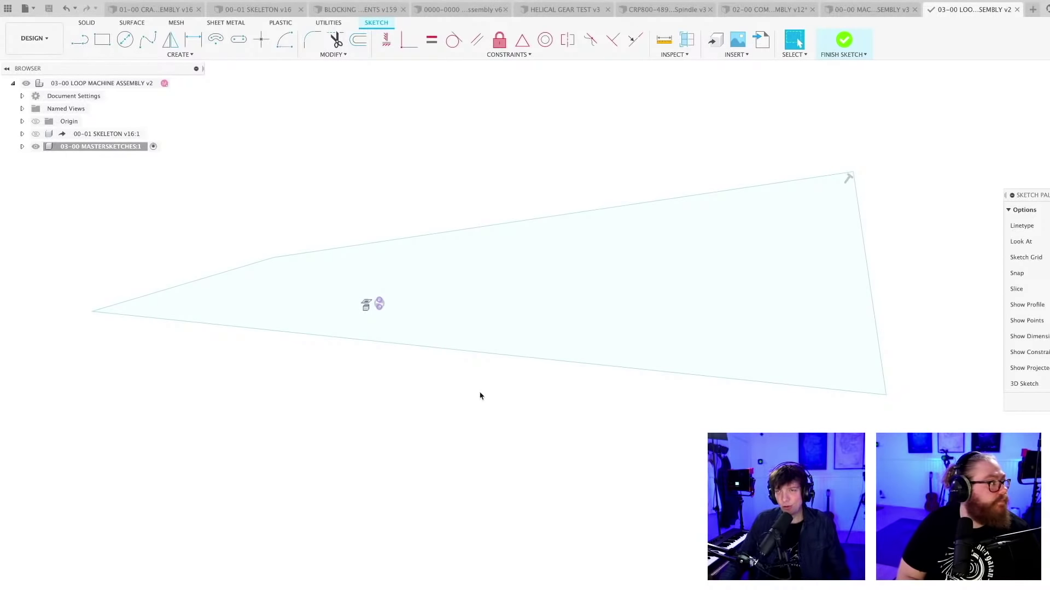
Apply a Horizontal/Vertical constraint to the outline's long lower edge
shift+scroll(482, 399, down, 3)
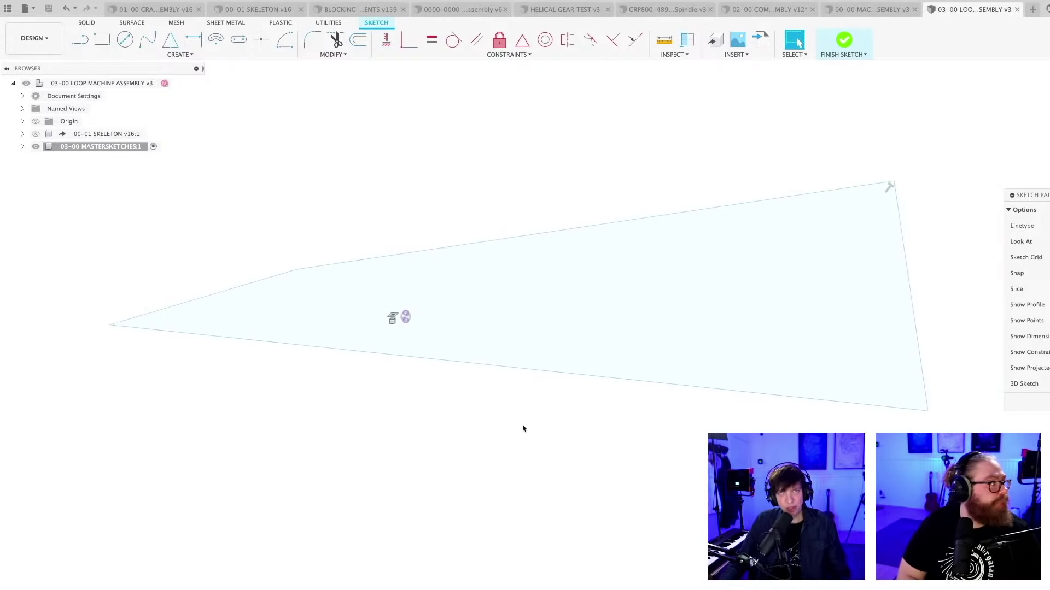
shift+scroll(495, 408, down, 5)
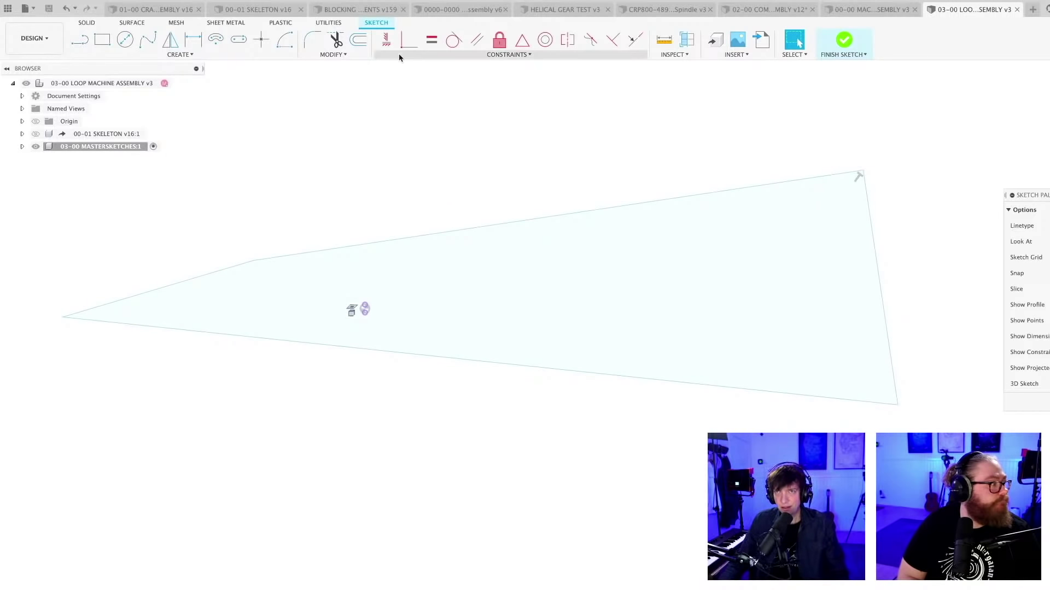
click(386, 39)
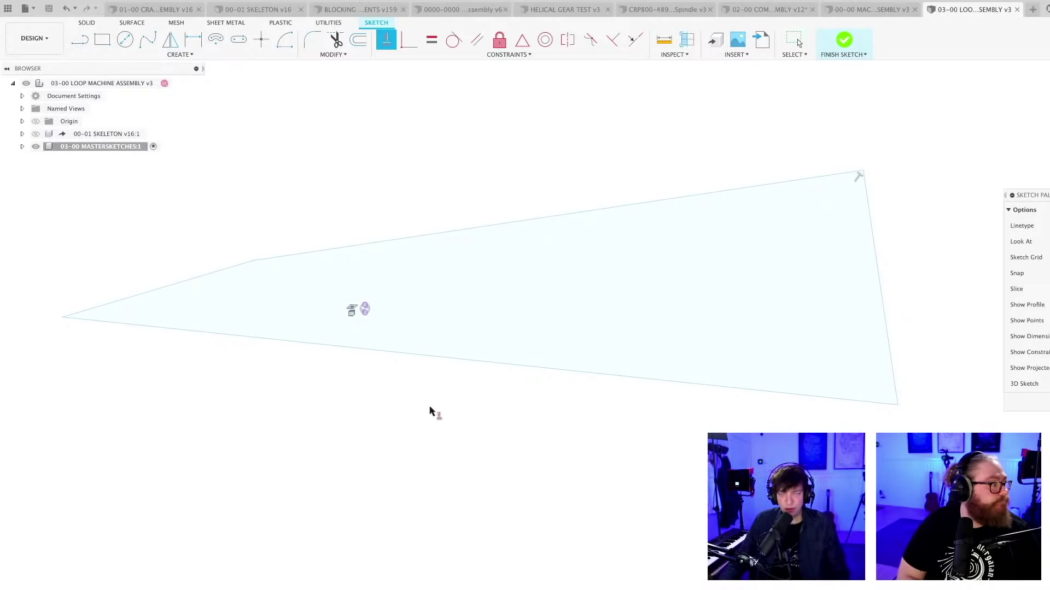
click(459, 361)
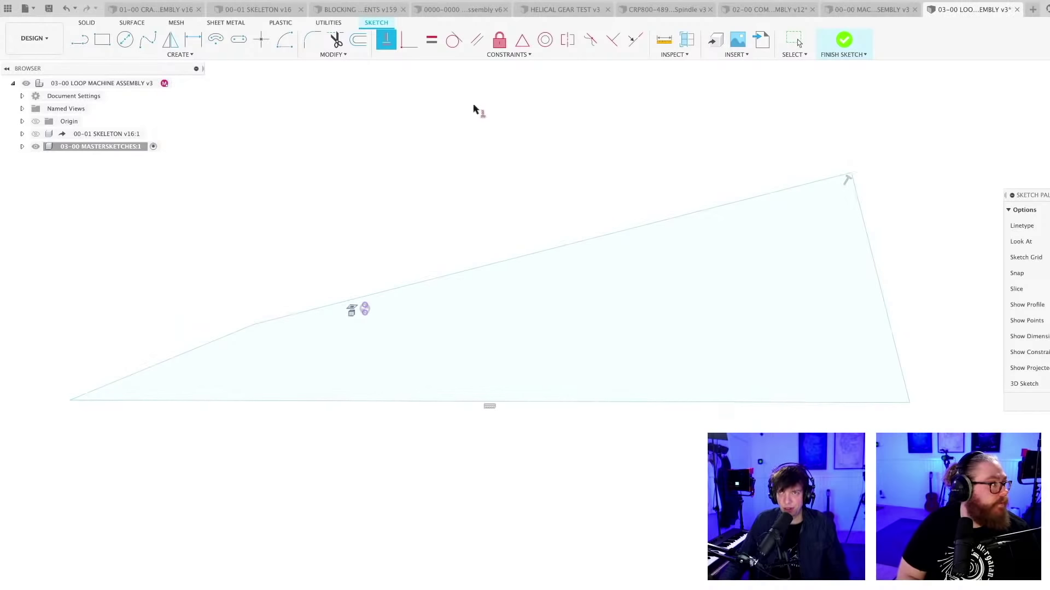
key(Escape)
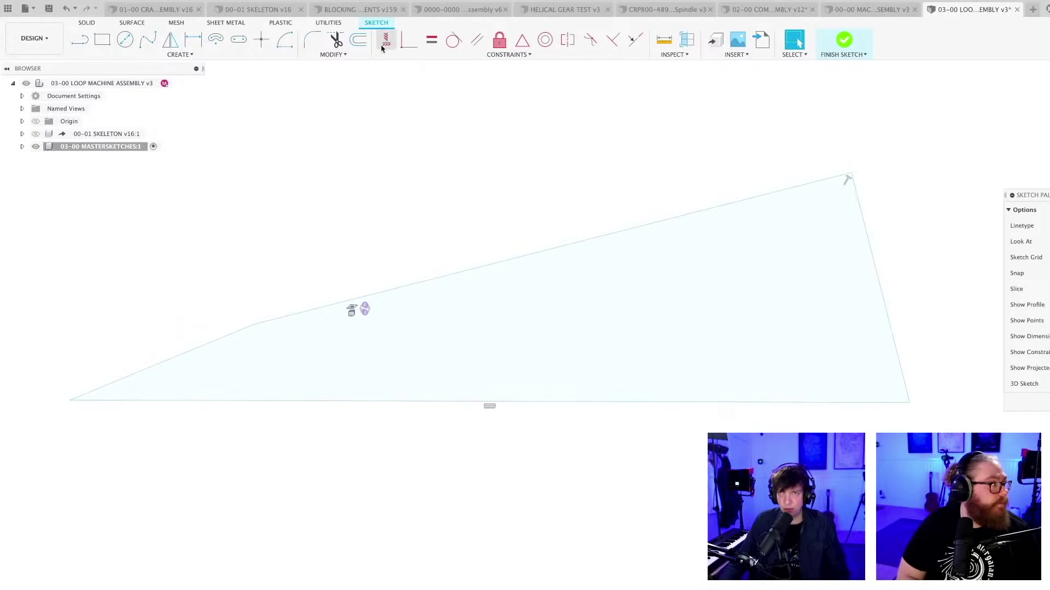
Square the outline into a rectangle with perpendicular constraints at the lower-right and upper-left corners
click(613, 39)
click(865, 403)
click(895, 346)
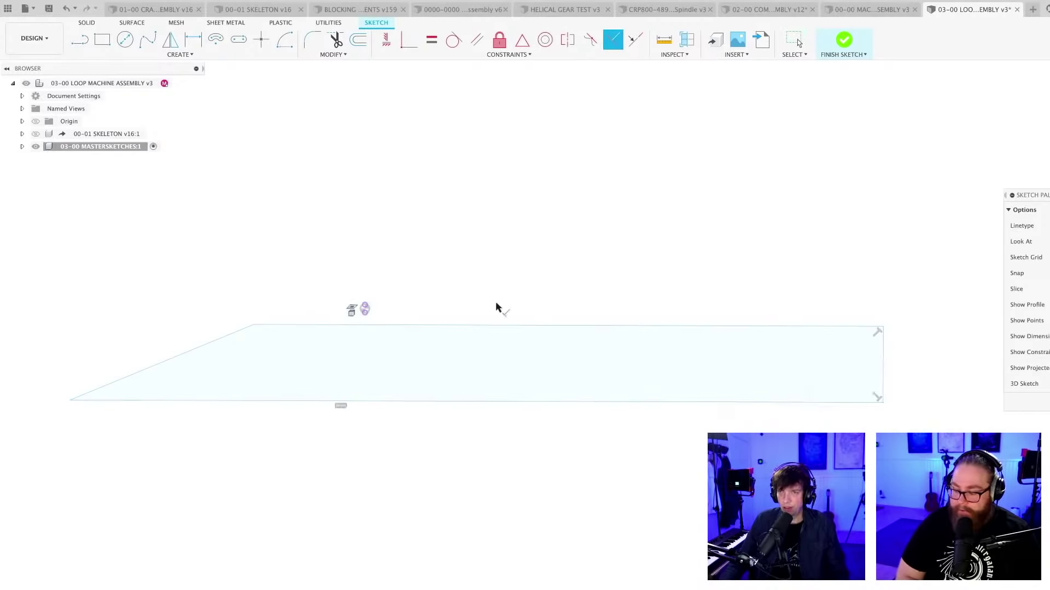
click(270, 325)
click(235, 334)
scroll(371, 295, up, 1)
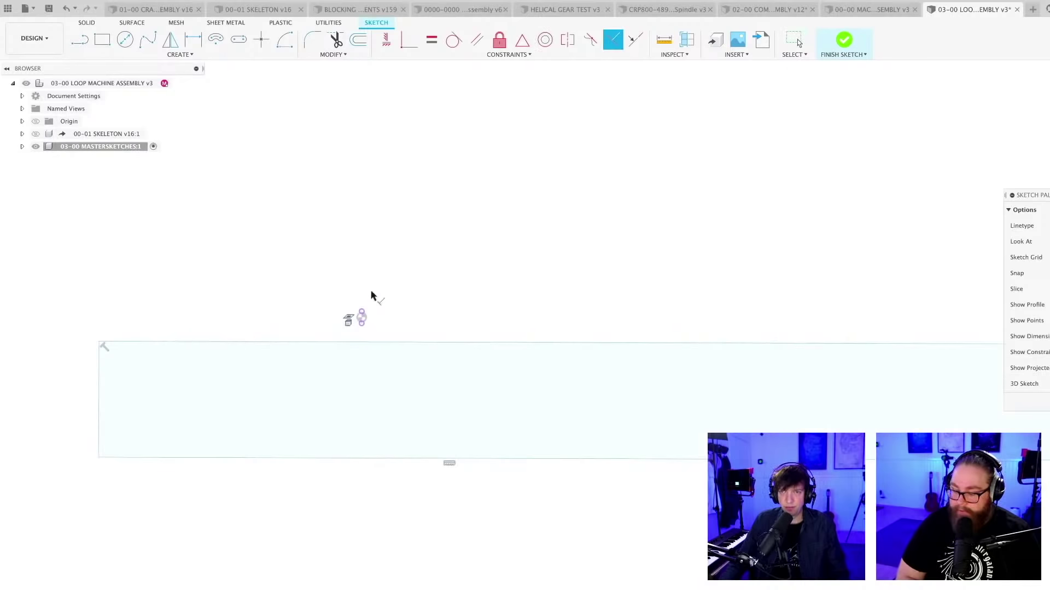
key(Escape)
Make the rectangle's lower long edge coincident with the lower endpoint of the projected line
click(409, 39)
scroll(344, 309, up, 3)
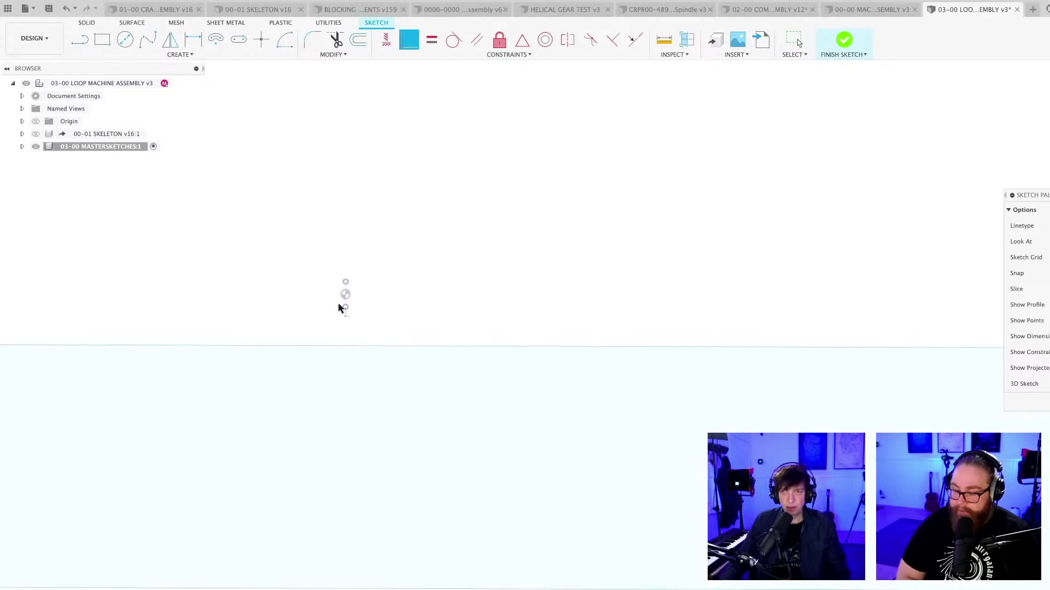
scroll(398, 305, down, 3)
click(448, 584)
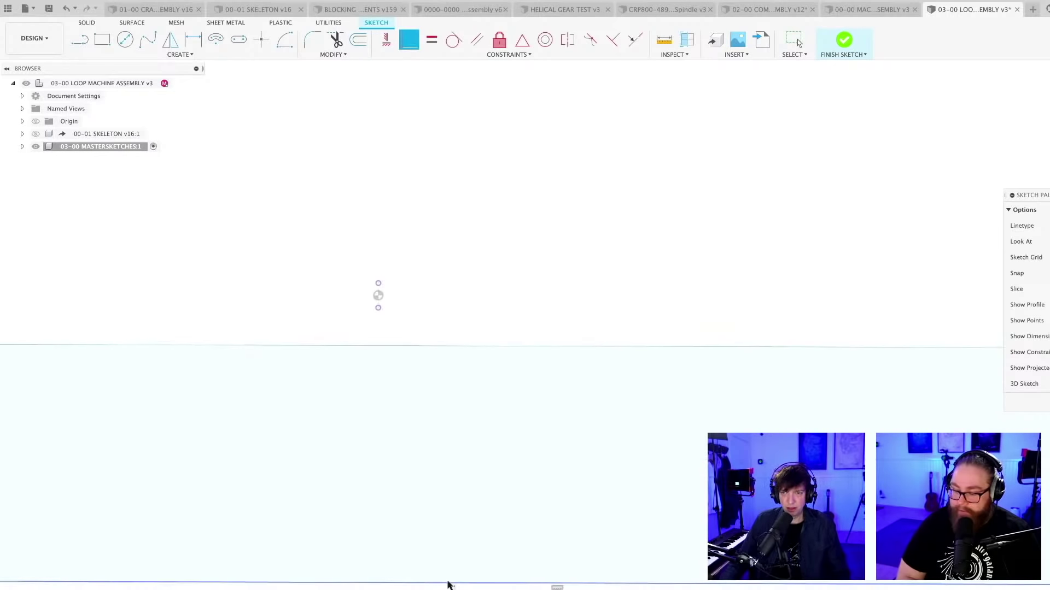
click(377, 307)
scroll(449, 371, down, 2)
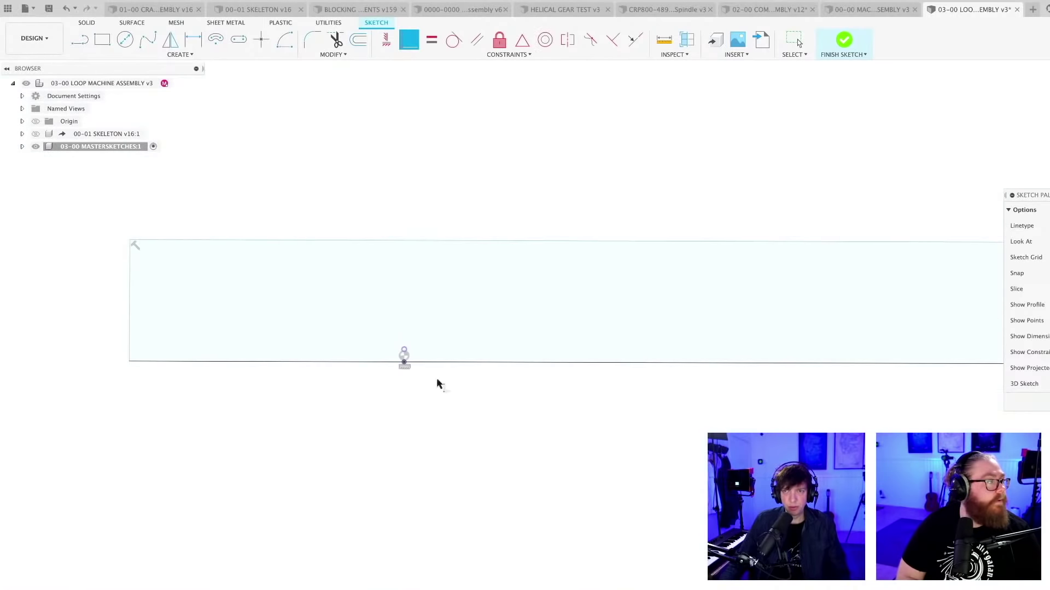
Make the rectangle's upper long edge coincident with the upper endpoint of the projected line
click(415, 241)
scroll(402, 305, up, 1)
scroll(403, 350, up, 2)
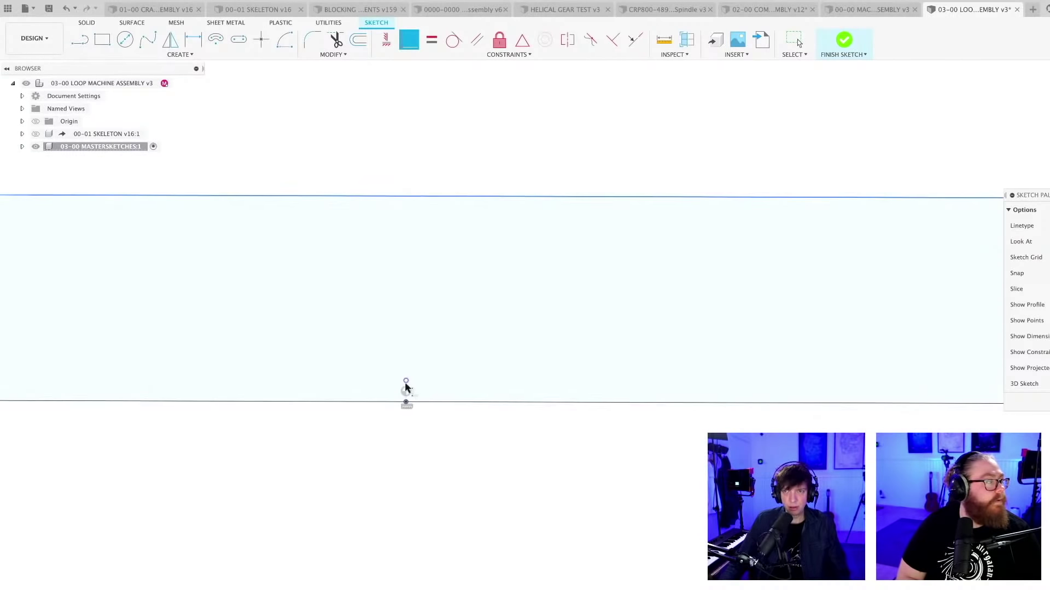
click(405, 387)
scroll(455, 445, down, 3)
scroll(466, 448, down, 2)
scroll(466, 448, right, 3)
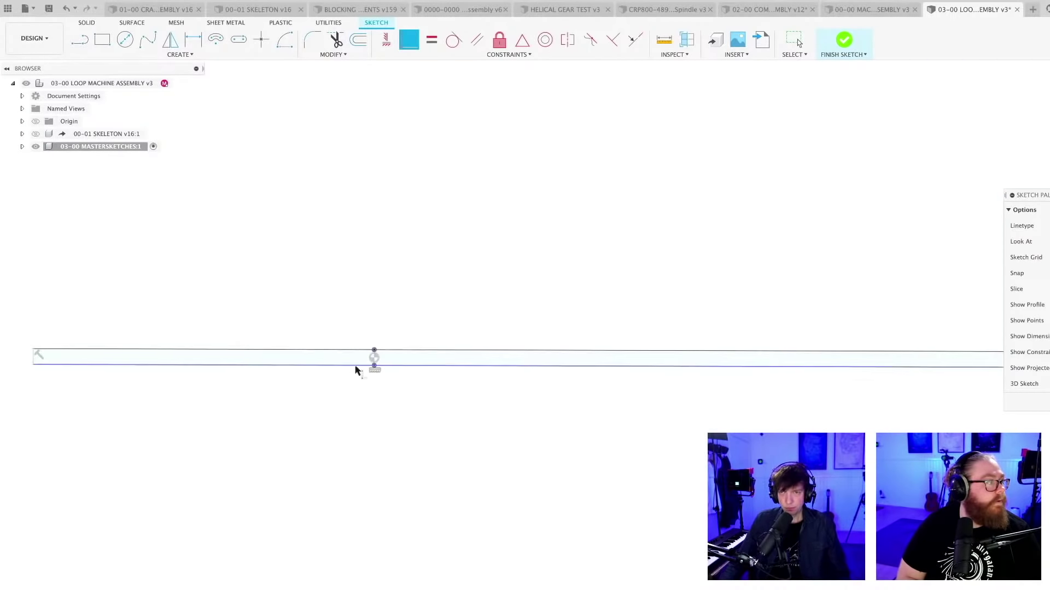
scroll(356, 368, up, 5)
scroll(432, 383, down, 5)
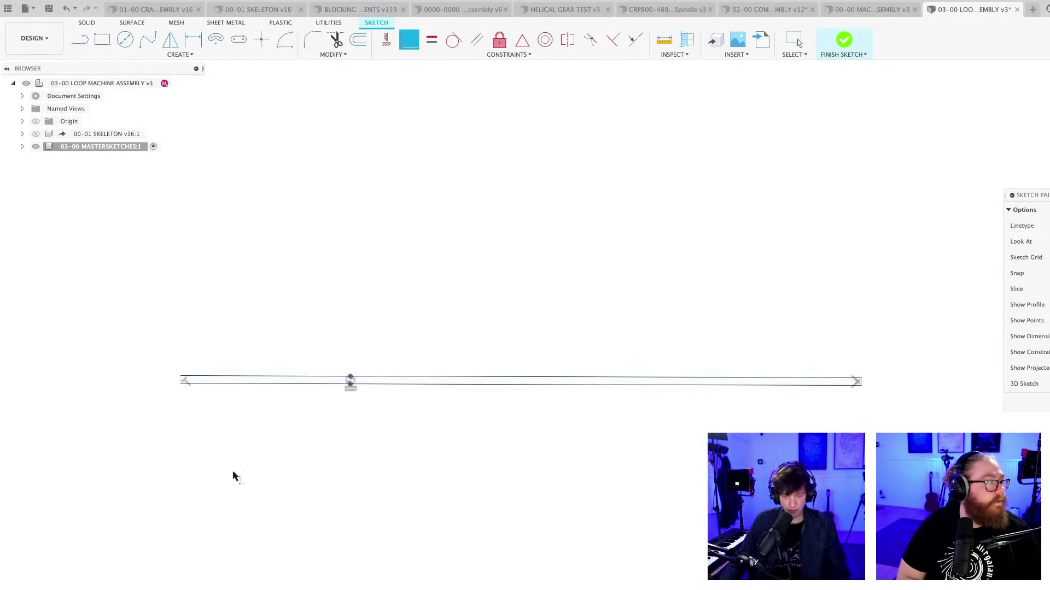
Examine both short ends and the full length of the narrow rectangle
key(d)
scroll(410, 391, up, 4)
key(Escape)
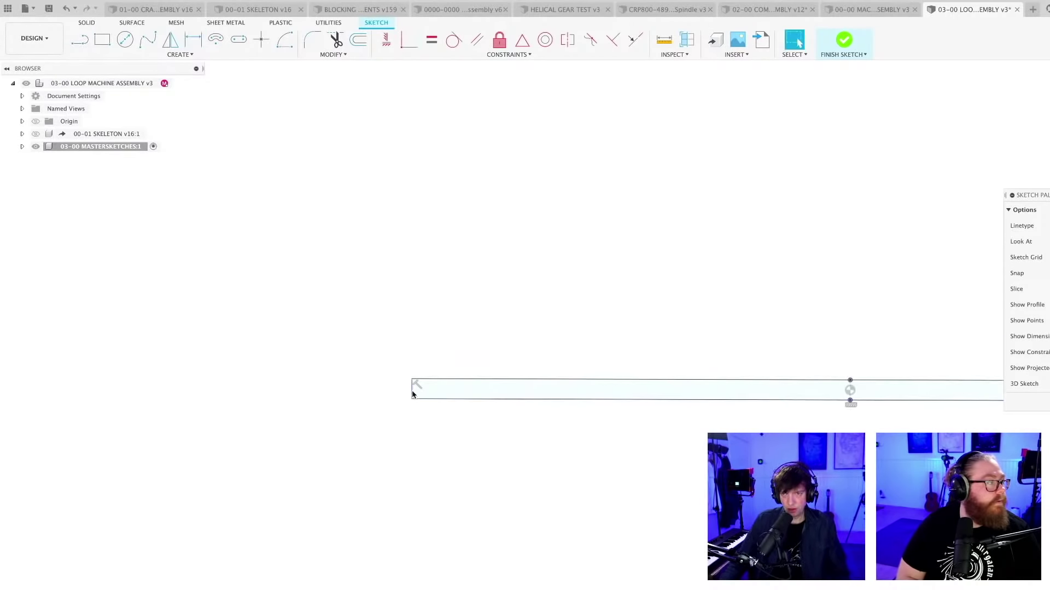
middle_drag(387, 392, 110, 359)
scroll(411, 466, down, 3)
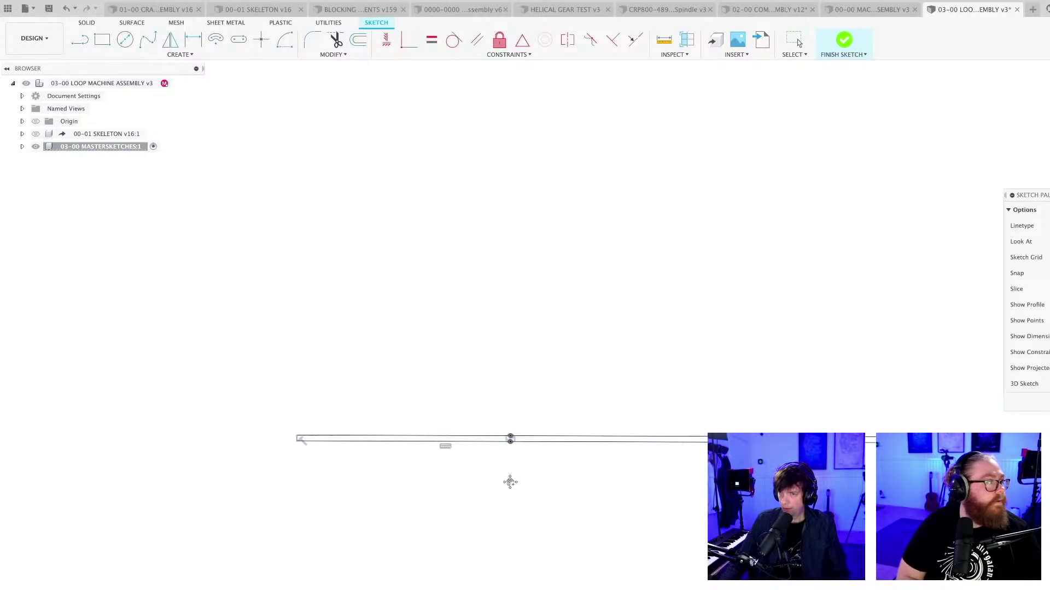
scroll(697, 397, right, 5)
scroll(585, 478, right, 2)
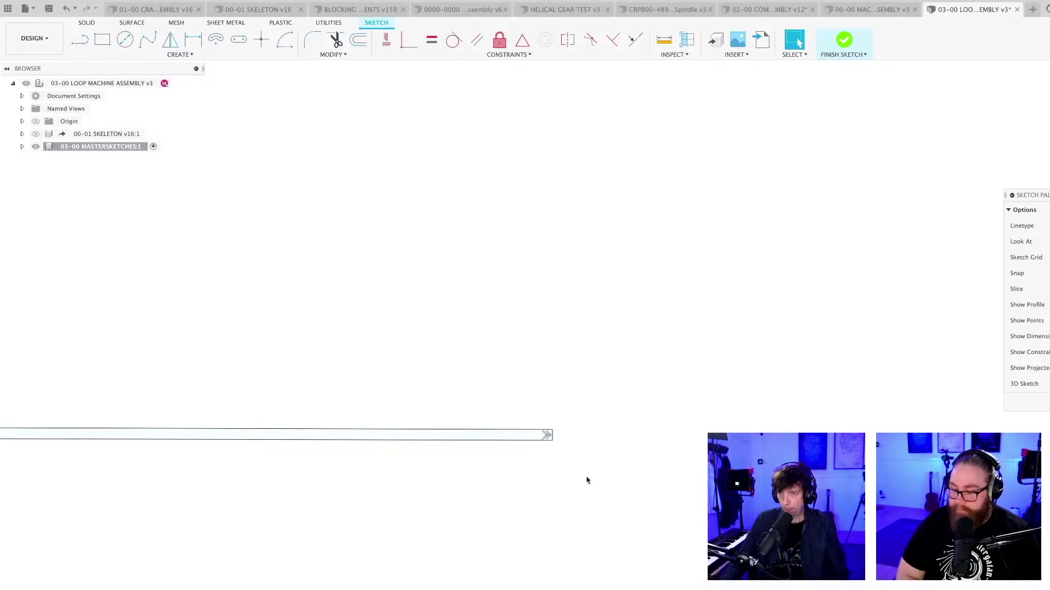
scroll(399, 457, down, 3)
middle_drag(260, 487, 480, 466)
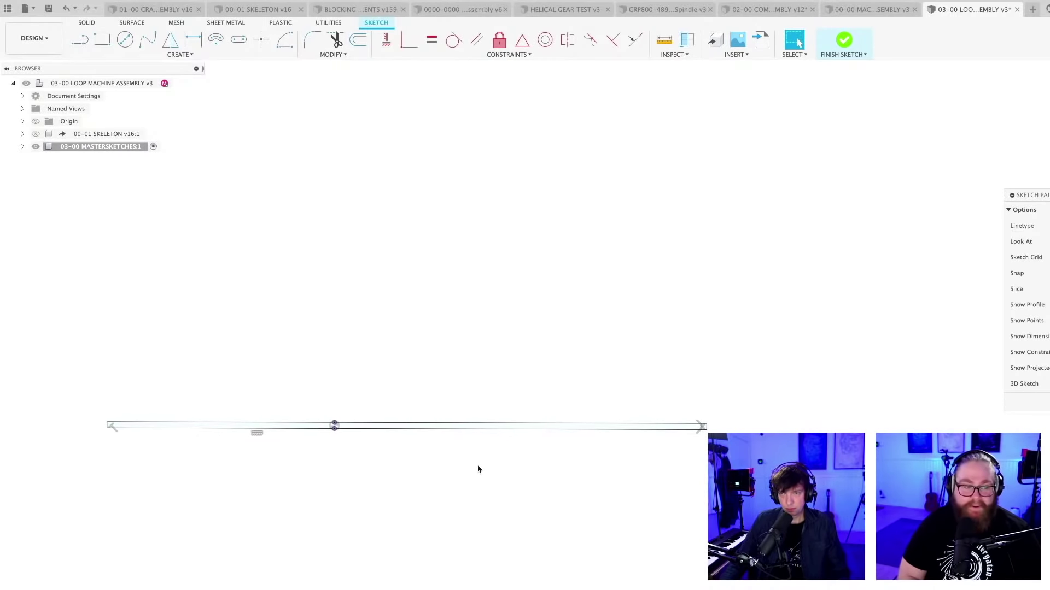
Draw an upright line about 153 mm long from the lower edge of the long horizontal bar, near its far end
key(l)
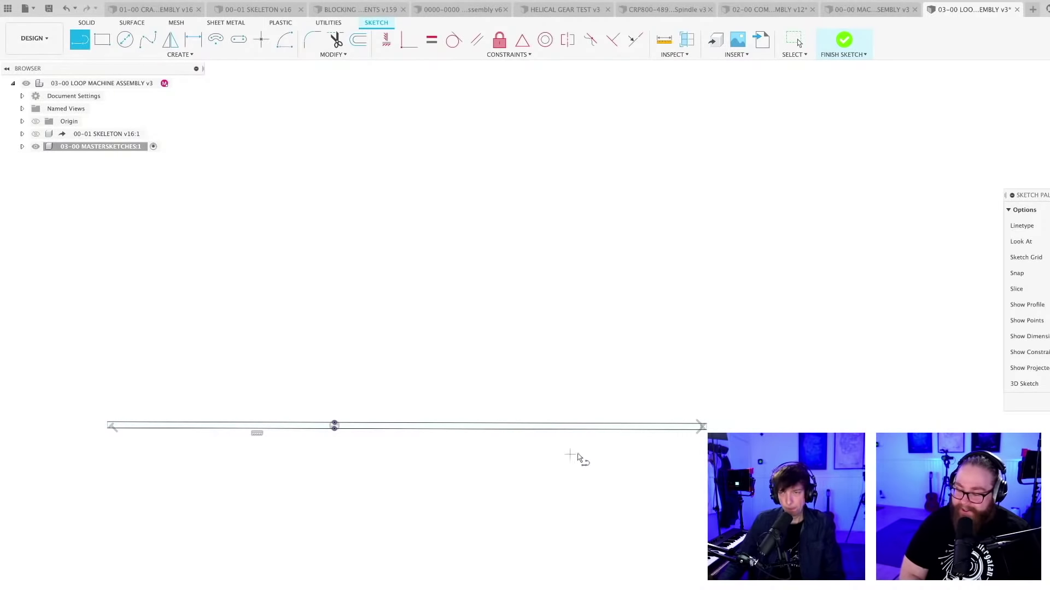
scroll(618, 454, up, 3)
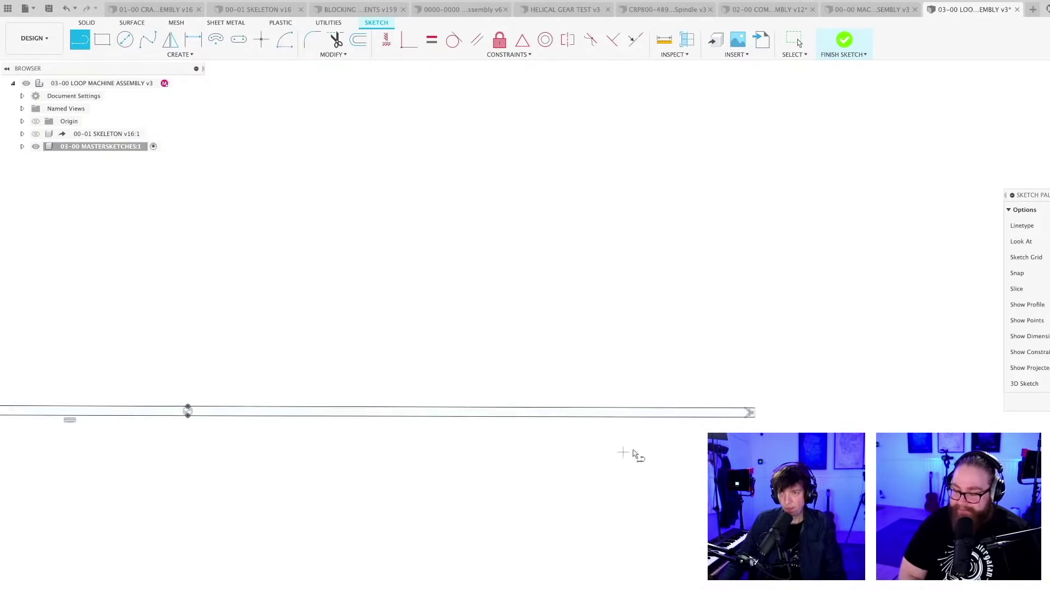
click(656, 409)
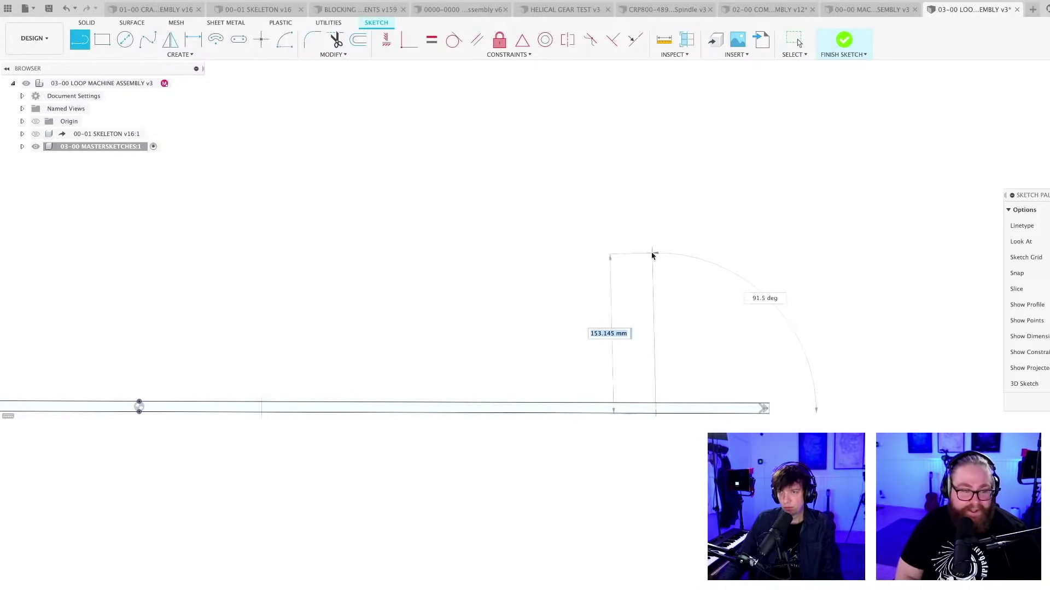
click(656, 255)
key(Escape)
Draw a three-sided outline around the upright line, starting and ending on the bar's upper edge
mouse_move(733, 316)
middle_down()
mouse_move(565, 312)
mouse_move(437, 330)
middle_up()
scroll(415, 363, up, 3)
key(l)
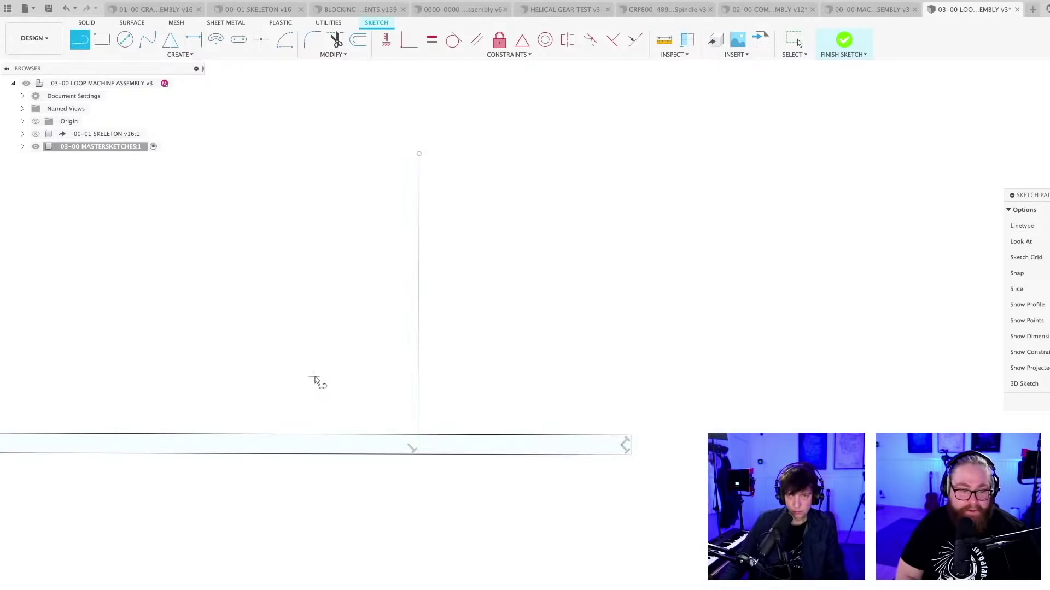
click(371, 433)
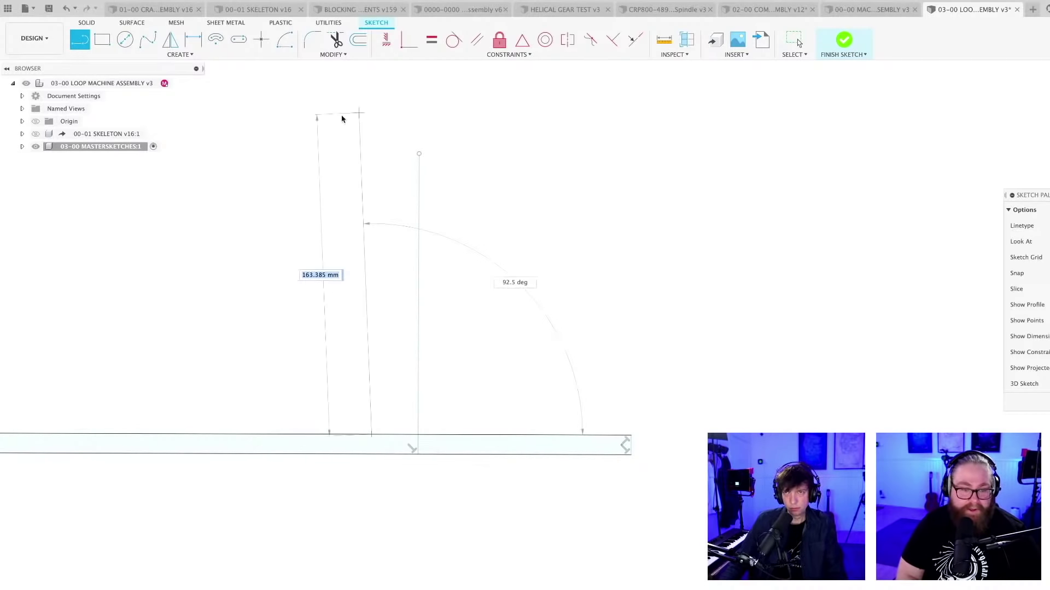
click(335, 121)
click(546, 124)
click(484, 438)
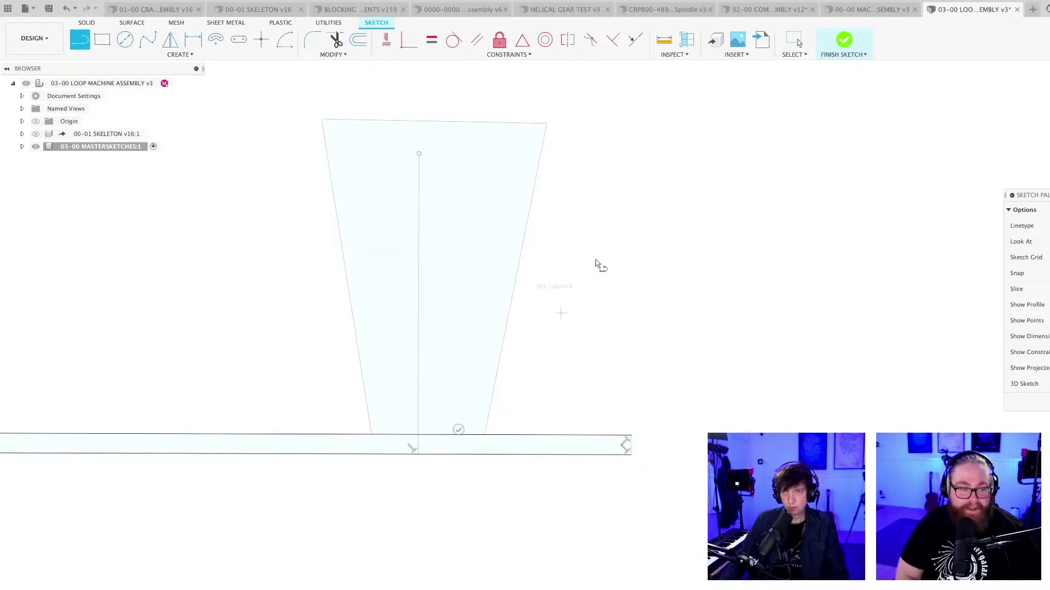
key(Escape)
Make the outline's sides perpendicular to the bar and its top edge with Perpendicular constraints, forming a rectangle
click(611, 48)
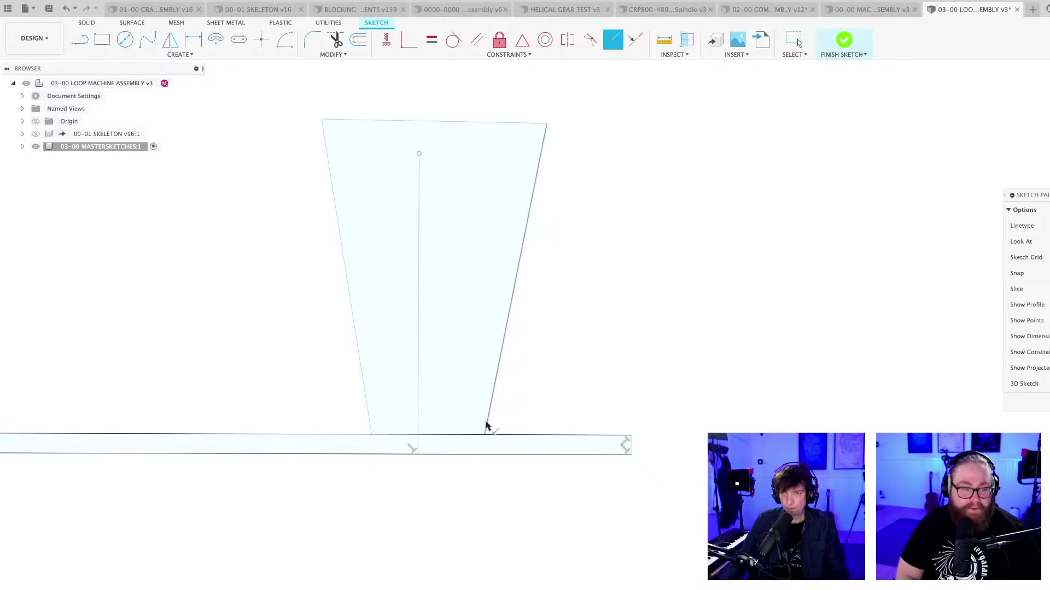
click(485, 425)
click(499, 438)
click(499, 125)
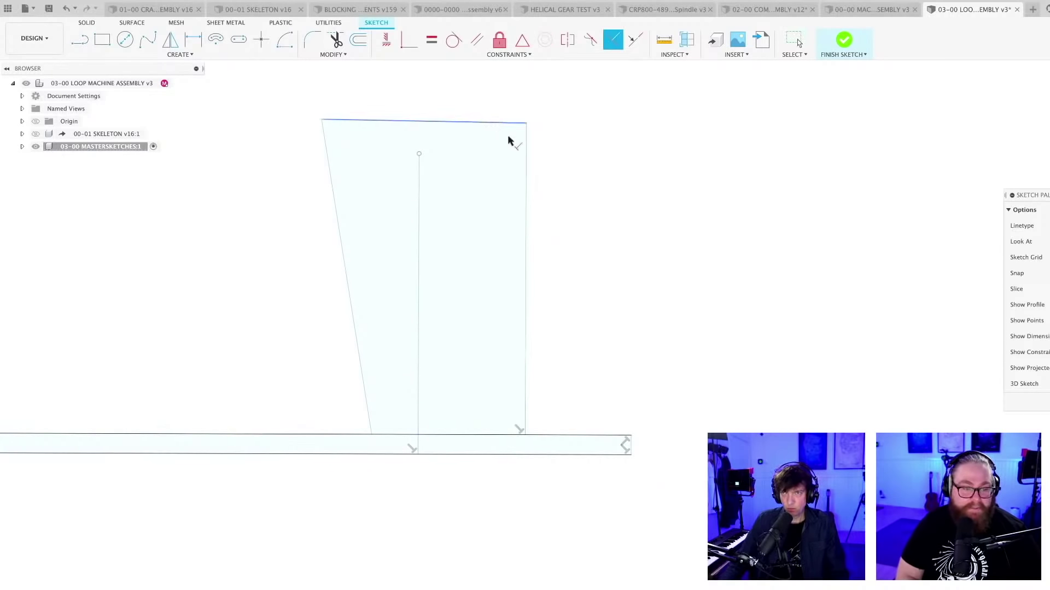
click(526, 153)
click(330, 157)
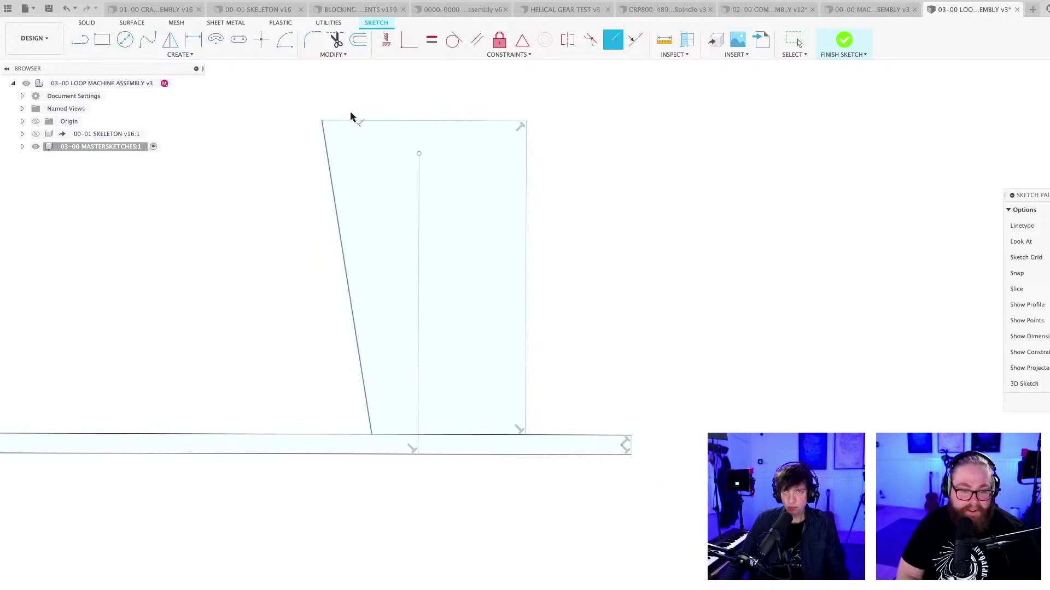
click(351, 119)
key(Escape)
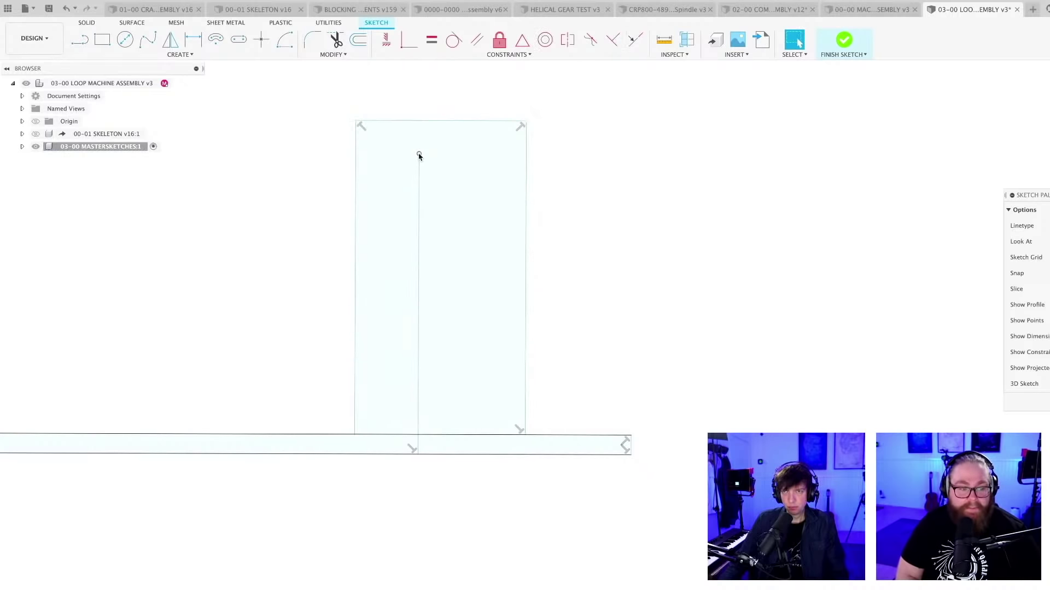
Attach the inner upright line's free end to the midpoint of the rectangle's top edge and convert the line to construction
drag(419, 154, 442, 125)
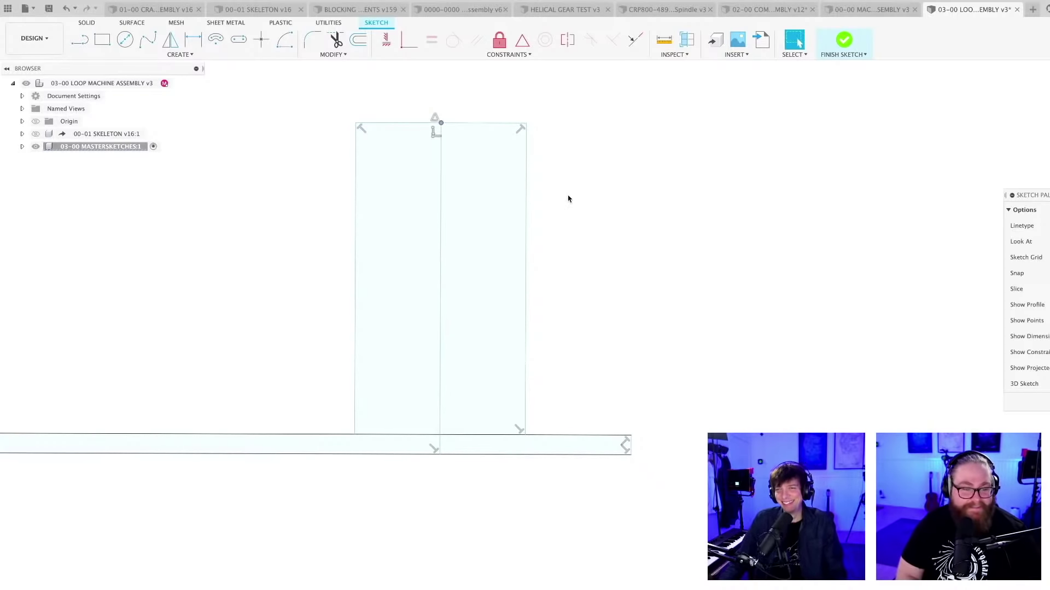
click(440, 301)
key(x)
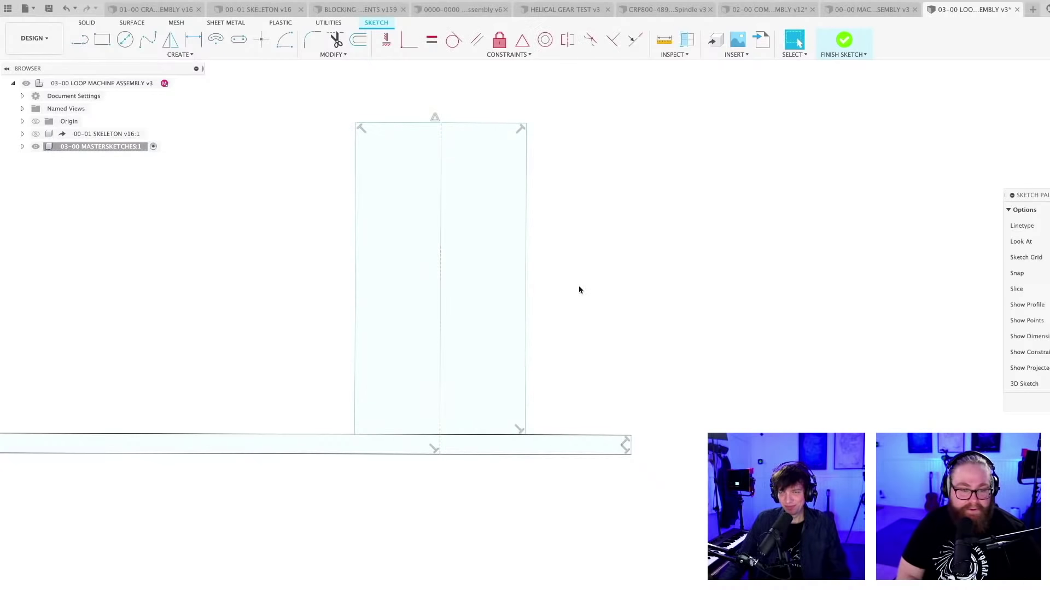
scroll(579, 285, down, 5)
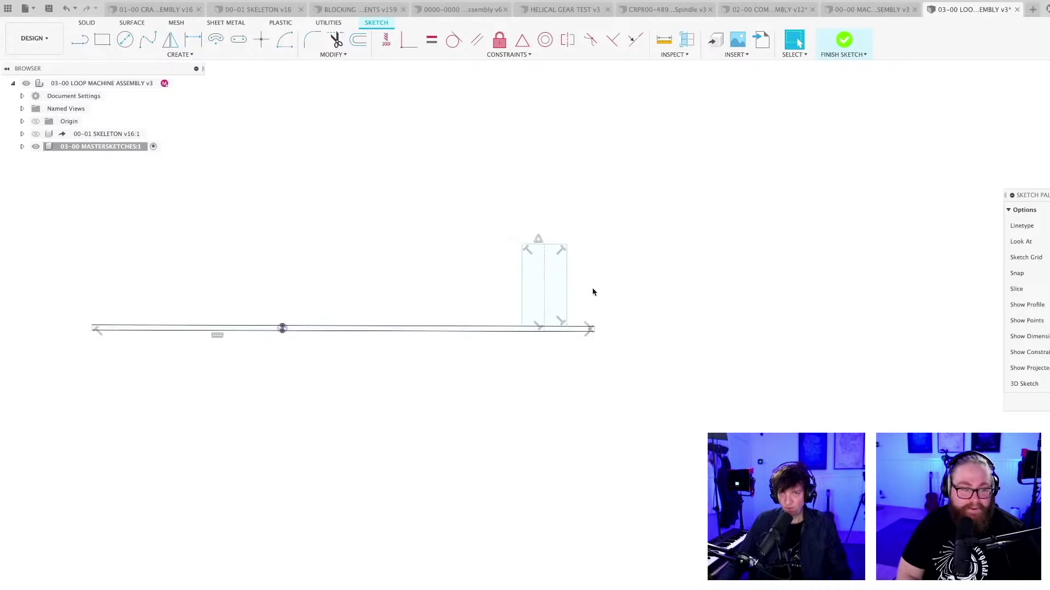
mouse_move(592, 292)
middle_down()
mouse_move(671, 326)
mouse_move(682, 289)
middle_up()
scroll(678, 285, up, 1)
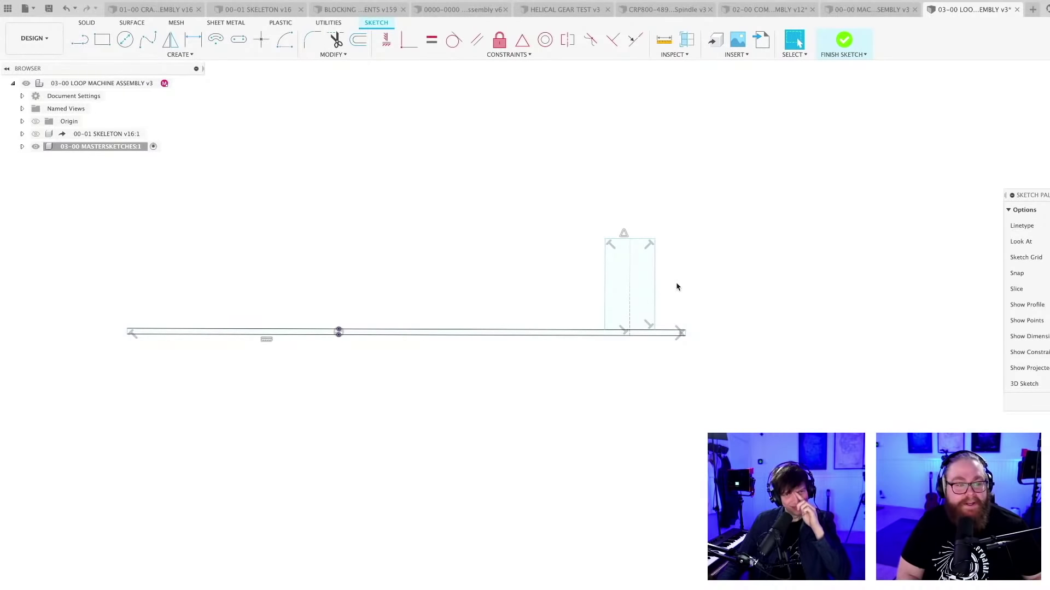
mouse_move(676, 285)
middle_down()
mouse_move(651, 289)
mouse_move(712, 293)
mouse_move(613, 292)
mouse_move(628, 296)
mouse_move(562, 340)
middle_up()
scroll(614, 291, down, 2)
scroll(621, 295, up, 1)
scroll(623, 298, down, 2)
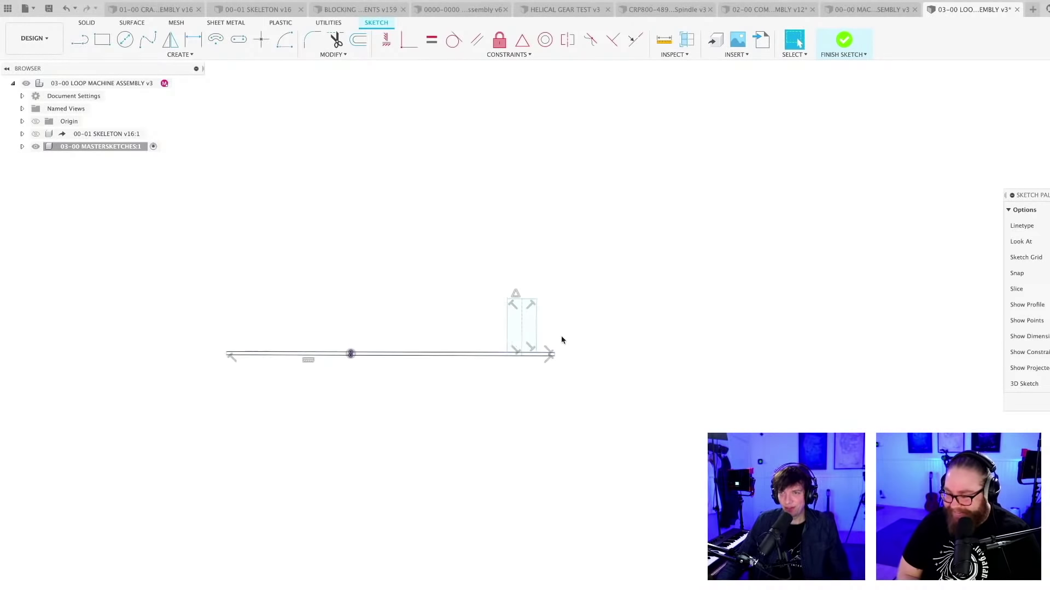
Save a new version of the loop machine assembly
scroll(467, 346, up, 1)
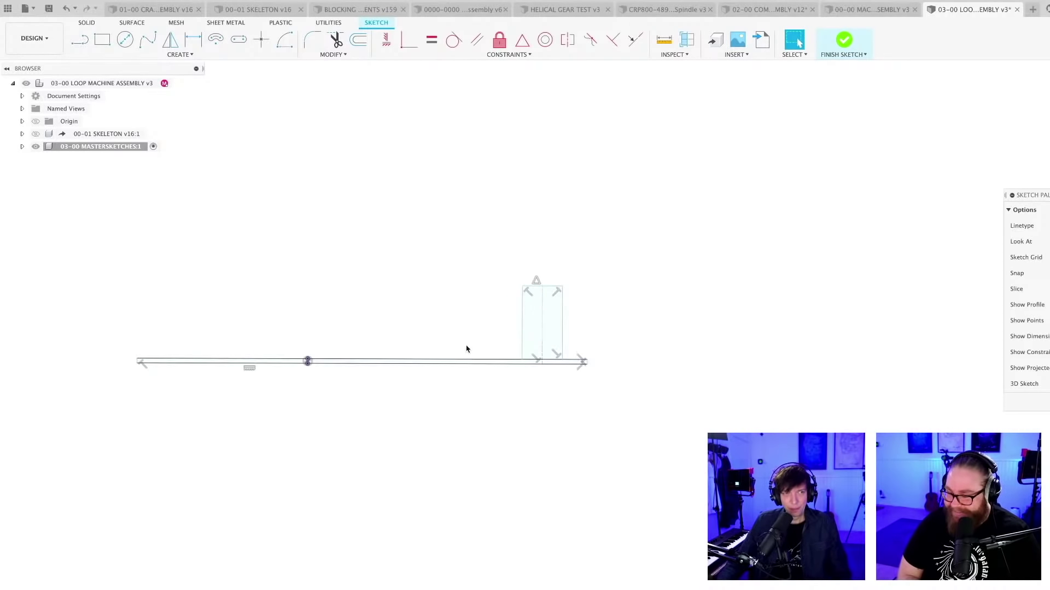
key(ctrl+s)
key(Return)
scroll(531, 402, up, 2)
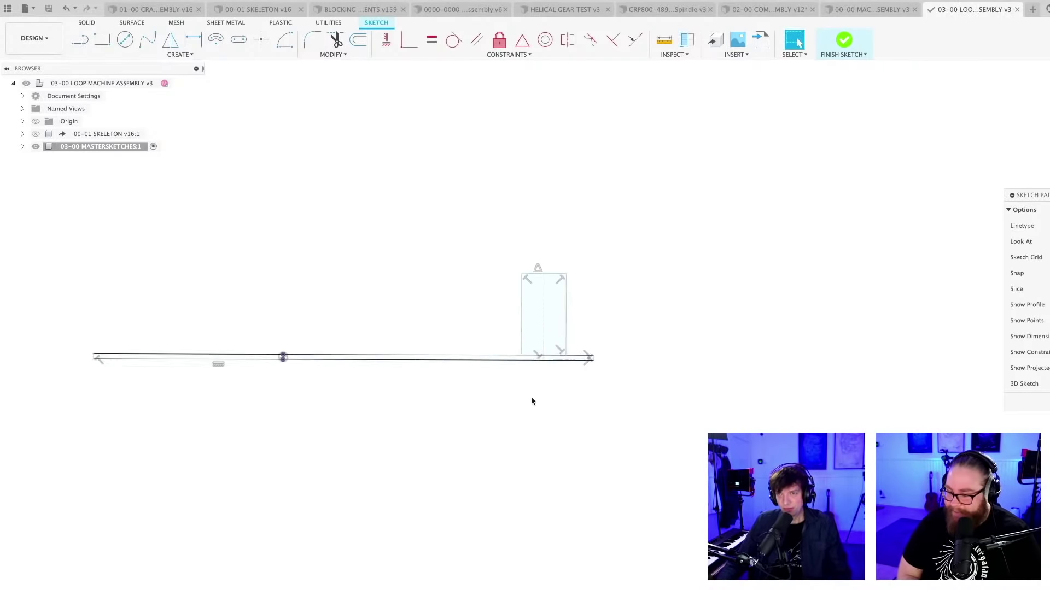
scroll(522, 395, up, 2)
mouse_move(403, 387)
middle_down()
mouse_move(494, 492)
mouse_move(543, 466)
mouse_move(560, 443)
middle_up()
scroll(492, 488, up, 1)
scroll(489, 486, down, 2)
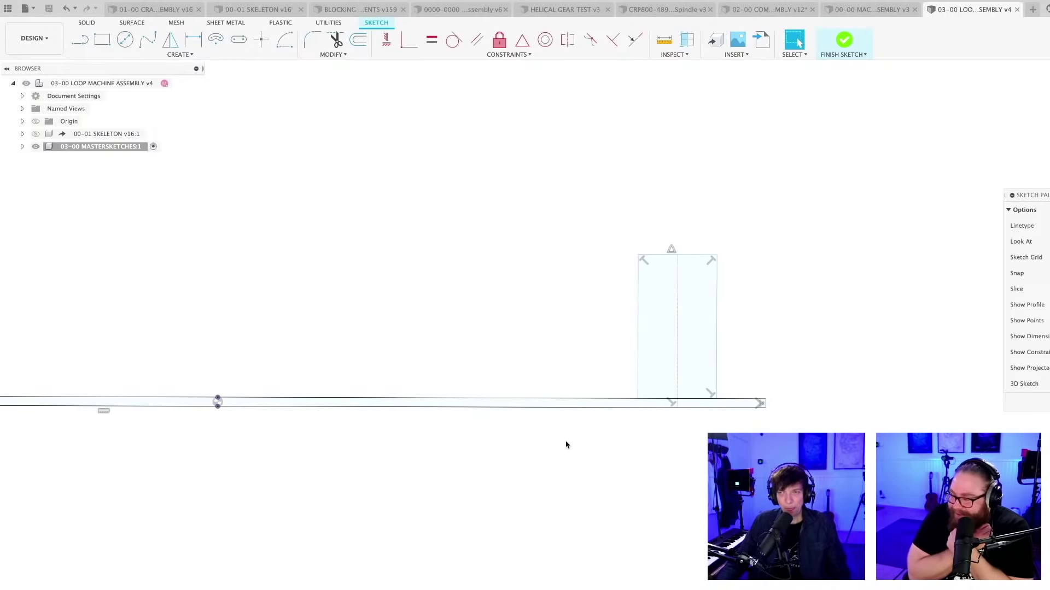
scroll(565, 443, down, 1)
scroll(755, 413, up, 3)
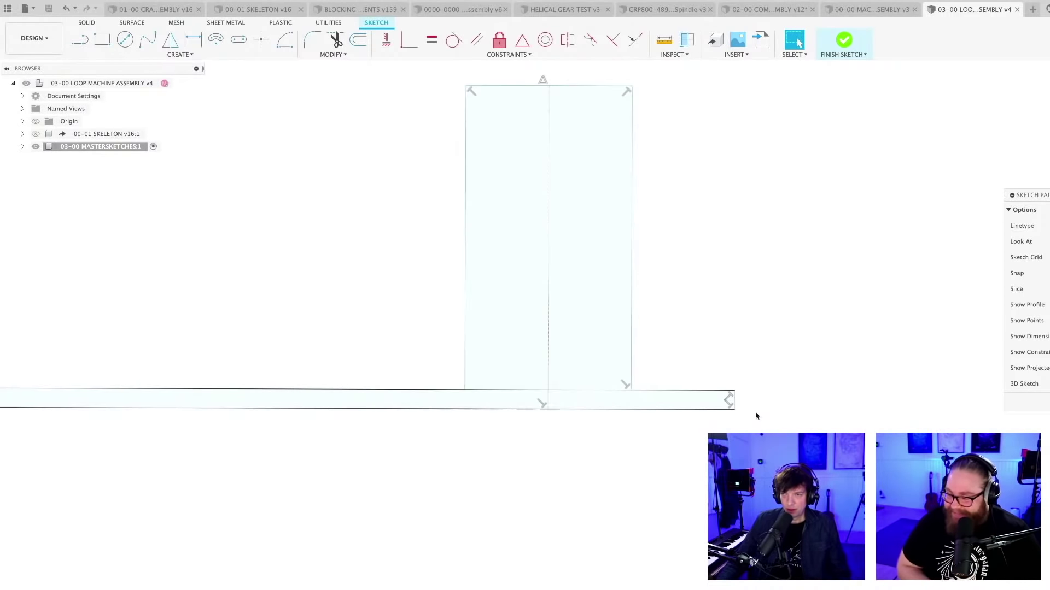
scroll(749, 425, down, 2)
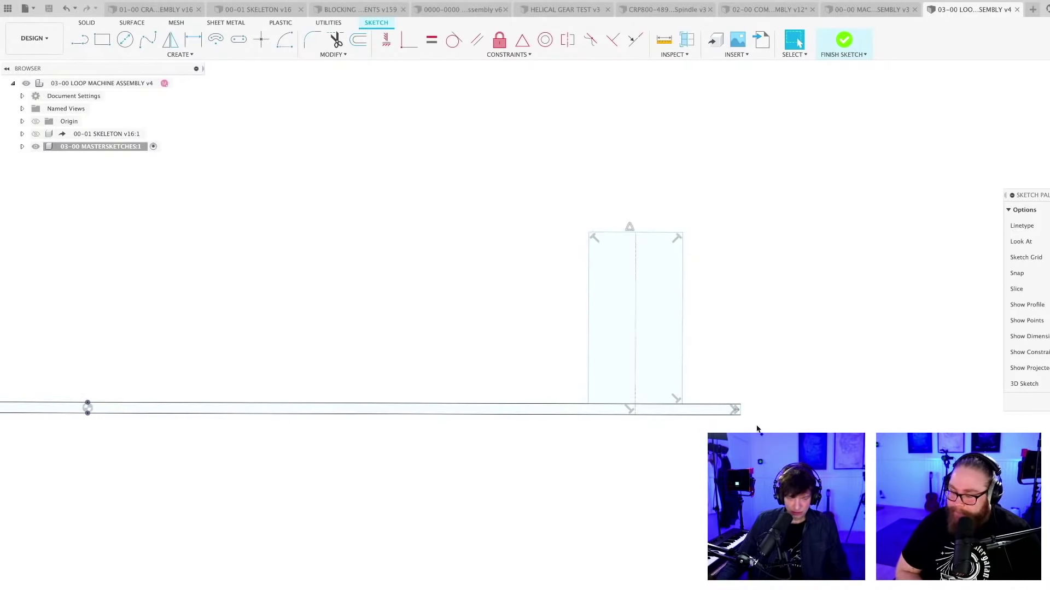
scroll(758, 428, up, 2)
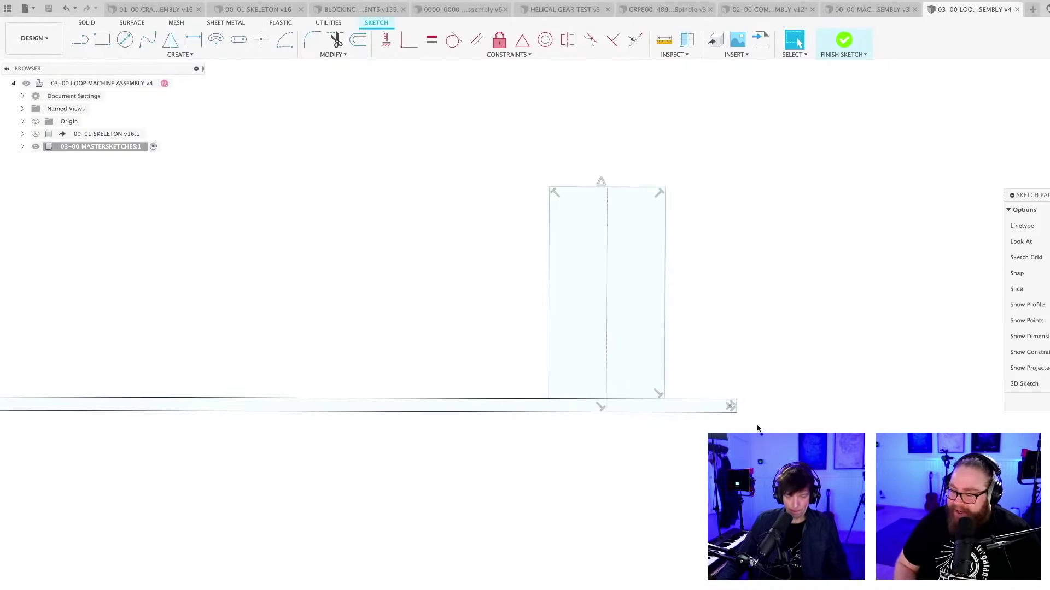
scroll(757, 428, down, 1)
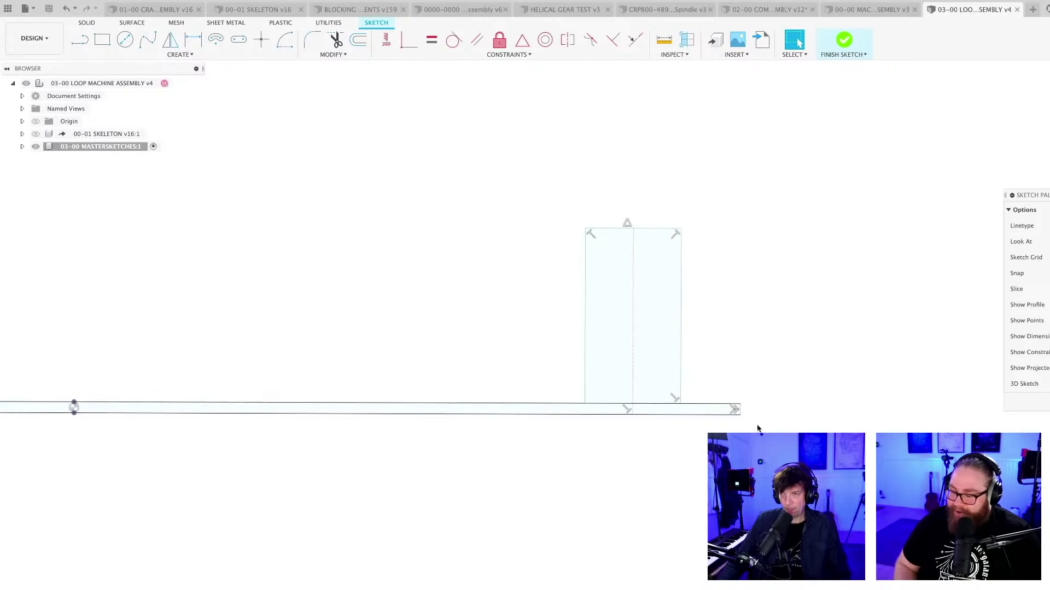
Dimension the distance between the rectangle's centerline and the bar's near end edge as 200 mm
scroll(757, 429, up, 2)
key(d)
click(731, 405)
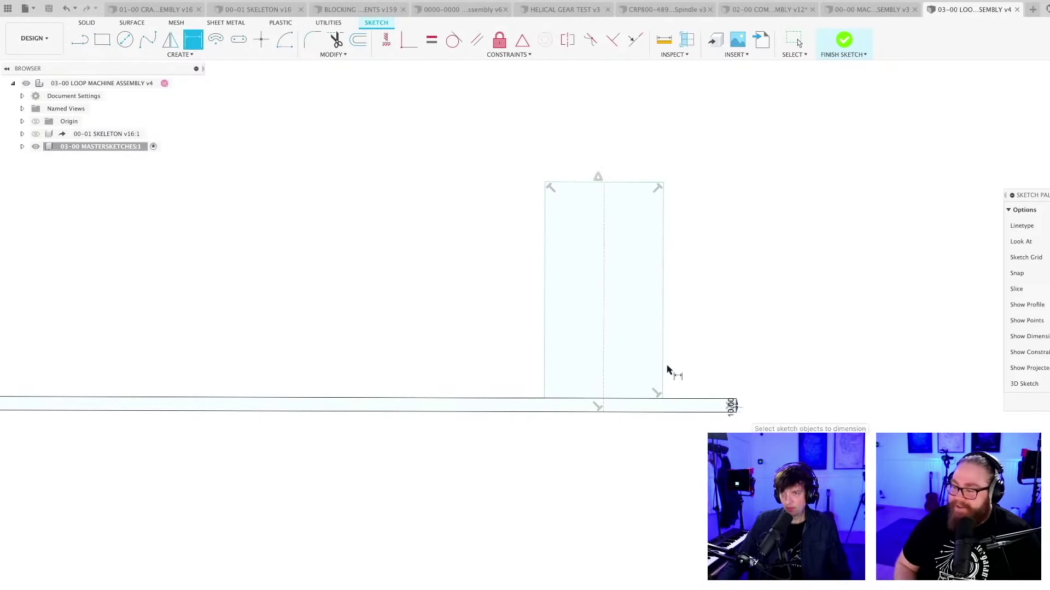
click(603, 361)
click(648, 450)
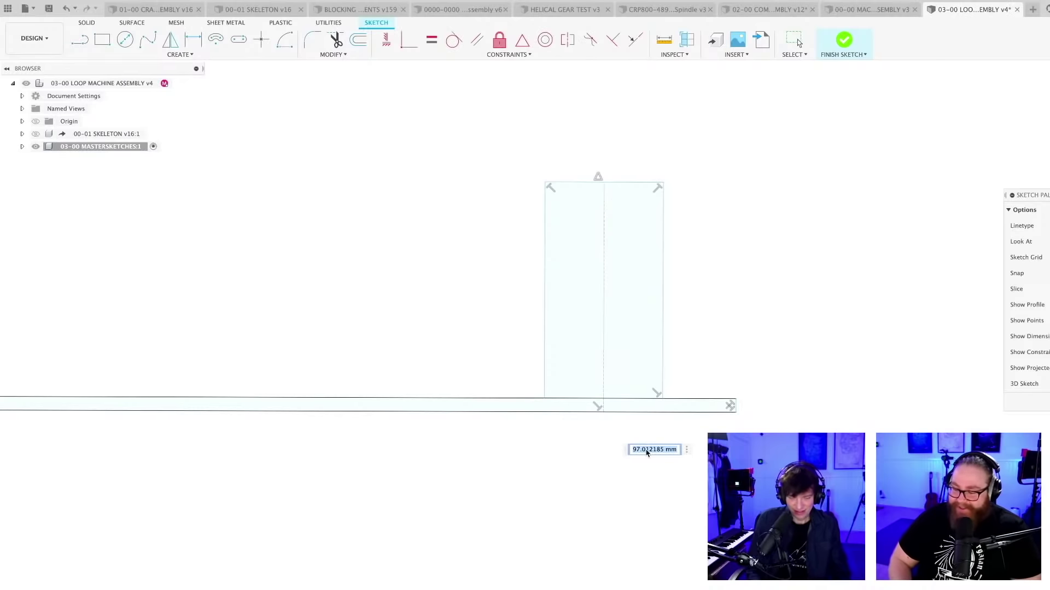
text(200)
key(Return)
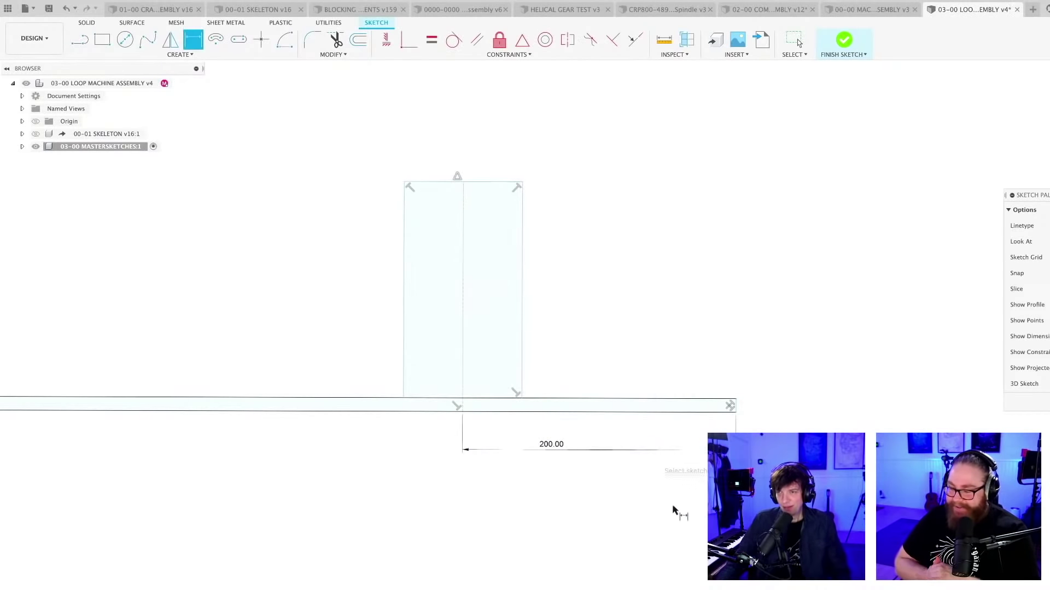
Save the assembly again with the positioned rectangle
scroll(656, 517, down, 2)
key(super+s)
key(Return)
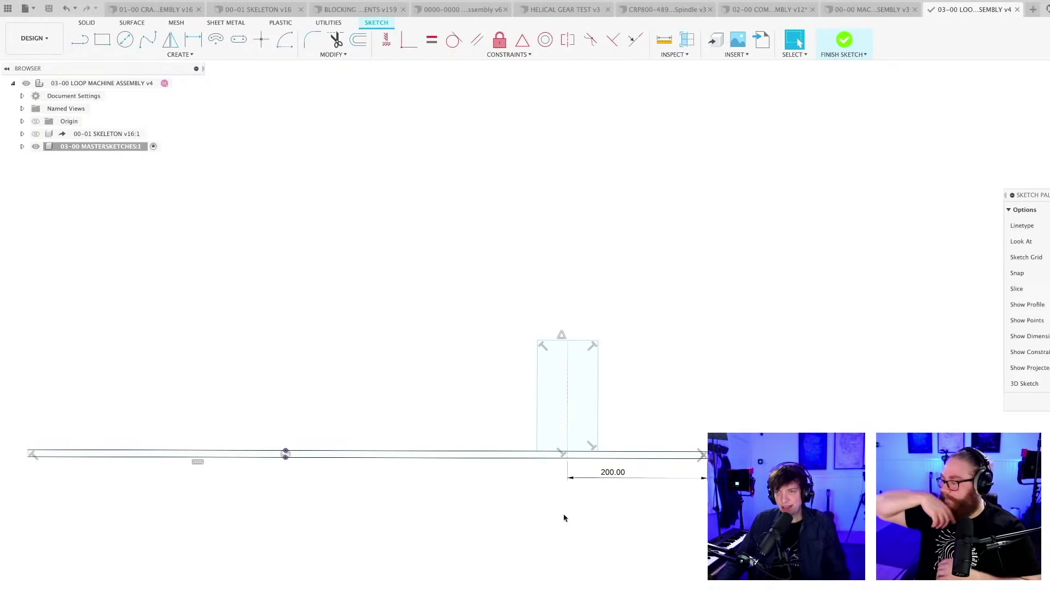
mouse_move(584, 520)
middle_down()
mouse_move(582, 464)
mouse_move(618, 401)
mouse_move(569, 379)
mouse_move(600, 355)
middle_up()
scroll(615, 402, down, 1)
scroll(614, 402, up, 2)
scroll(614, 402, down, 3)
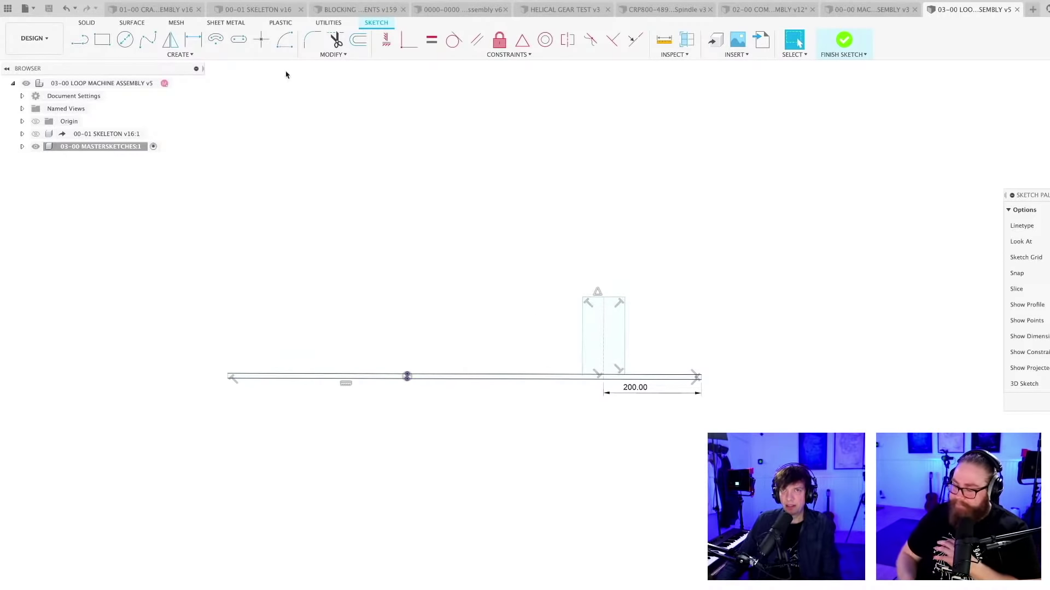
Switch to the 00-01 SKELETON document and examine the parameters behind the gear and loop machine circle diameters
click(257, 9)
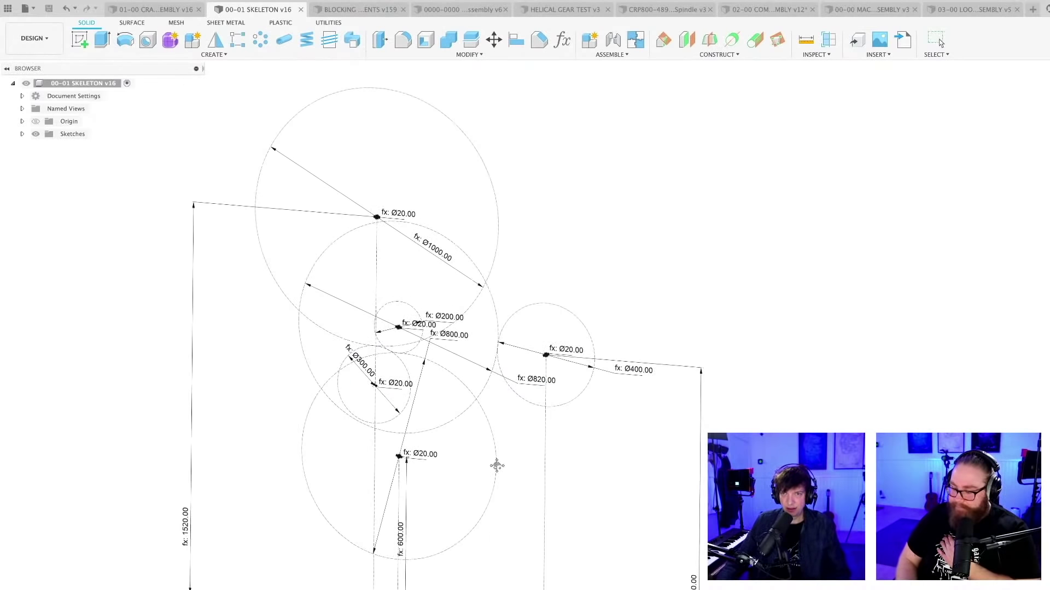
mouse_move(496, 465)
shift+middle_down()
mouse_move(577, 443)
mouse_move(499, 352)
shift+middle_up()
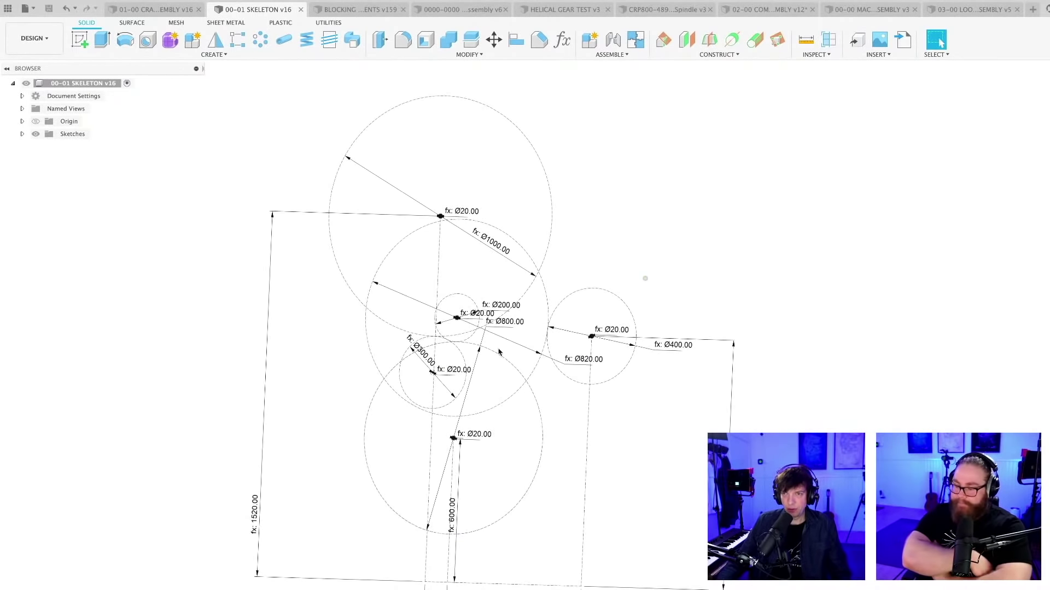
scroll(499, 352, up, 4)
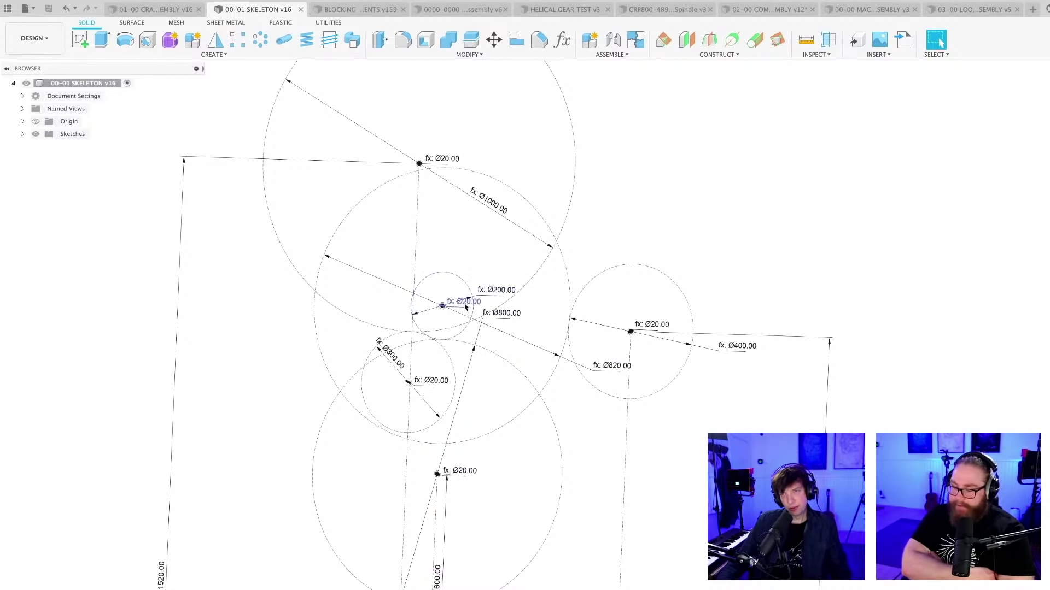
scroll(465, 307, up, 5)
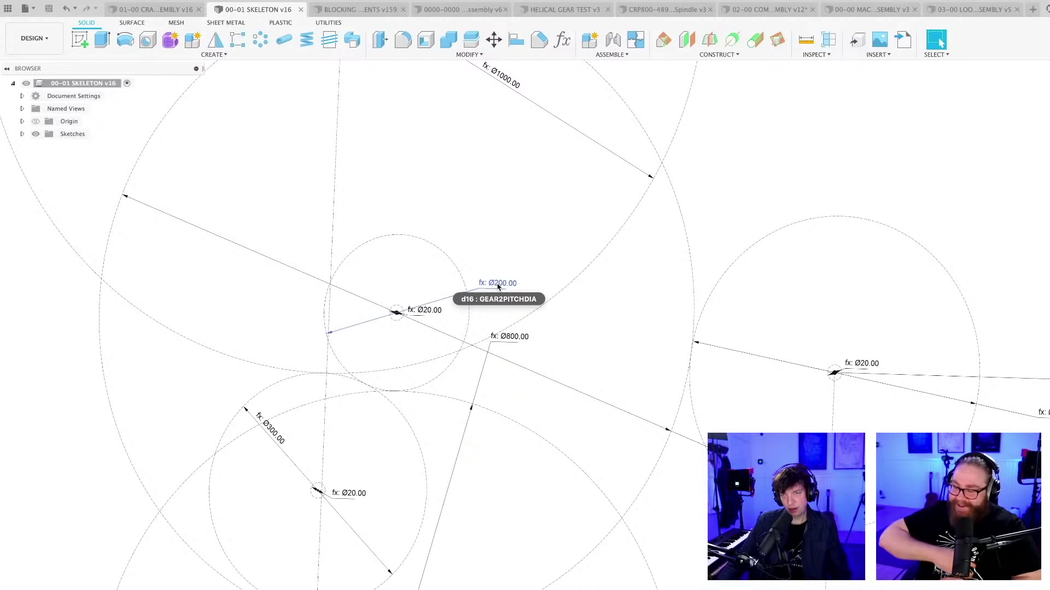
scroll(497, 286, down, 2)
scroll(499, 450, up, 2)
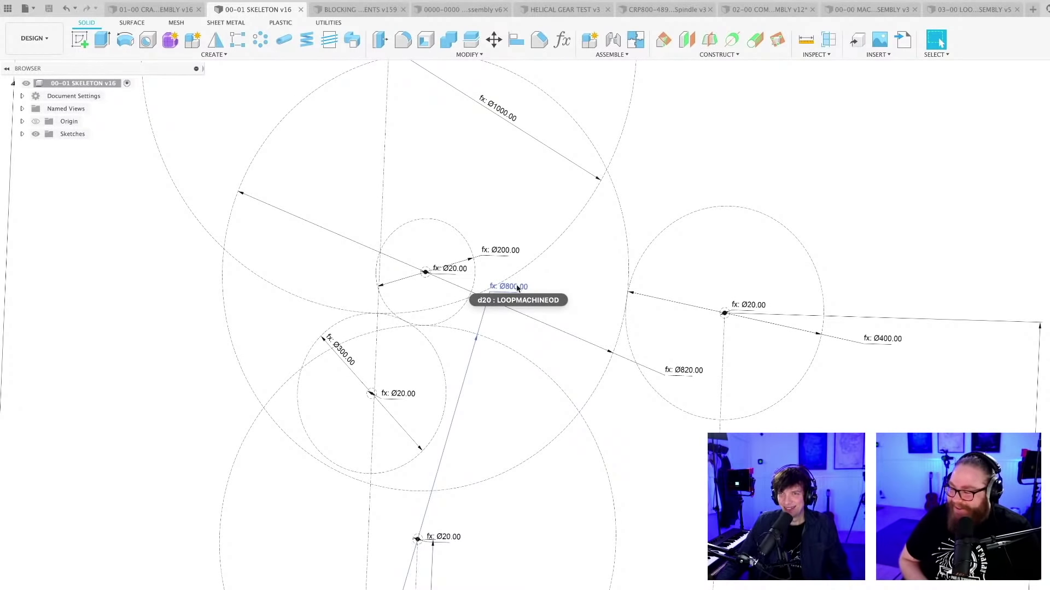
Rename the skeleton's LOOPMACHINEOD user parameter to GEAR2bPITCH
click(562, 40)
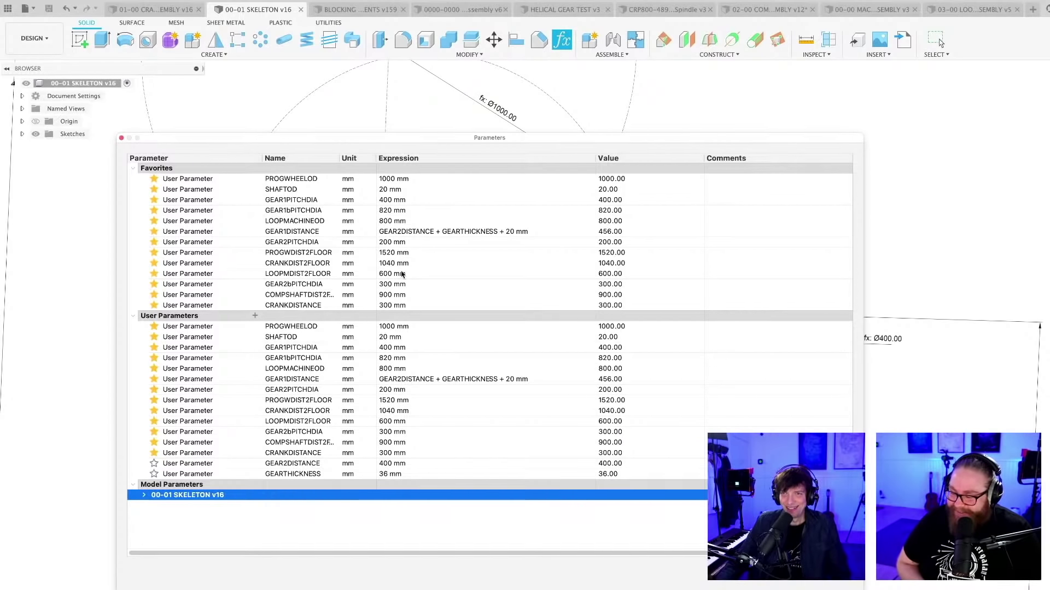
double_click(393, 221)
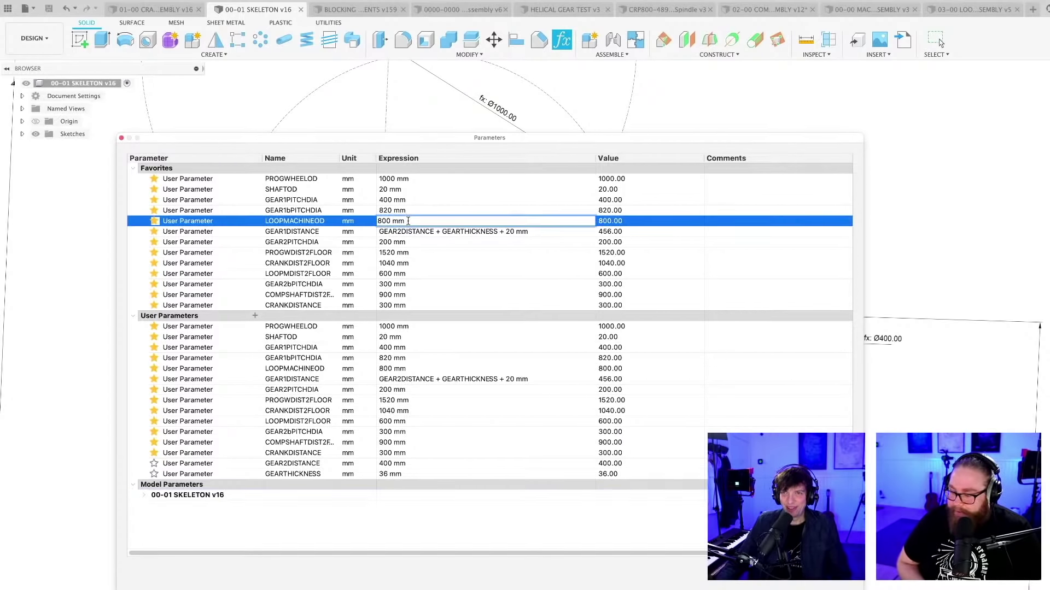
double_click(300, 222)
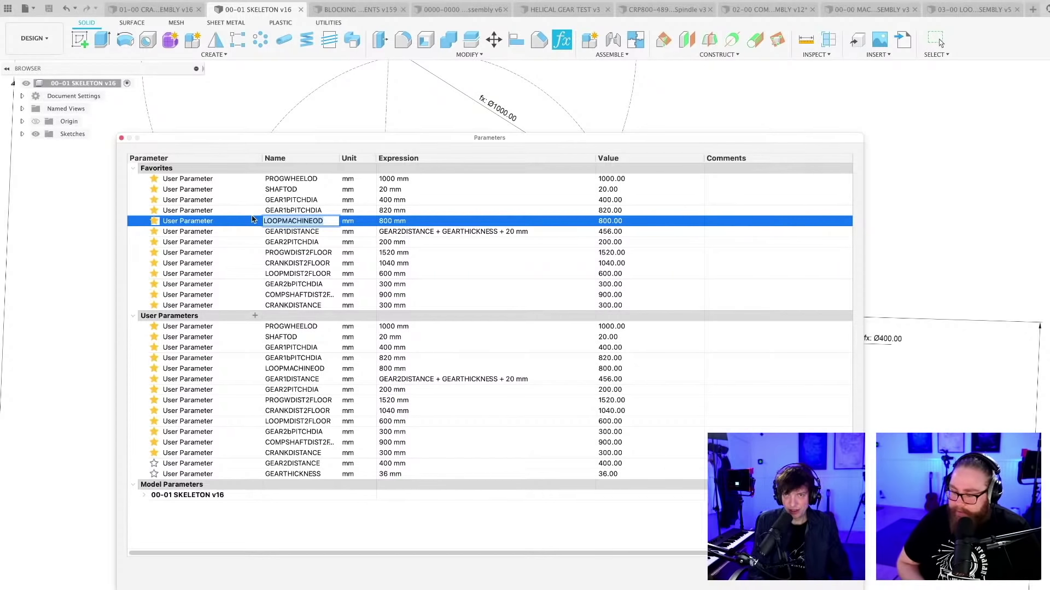
text(GEAR2bPITCH)
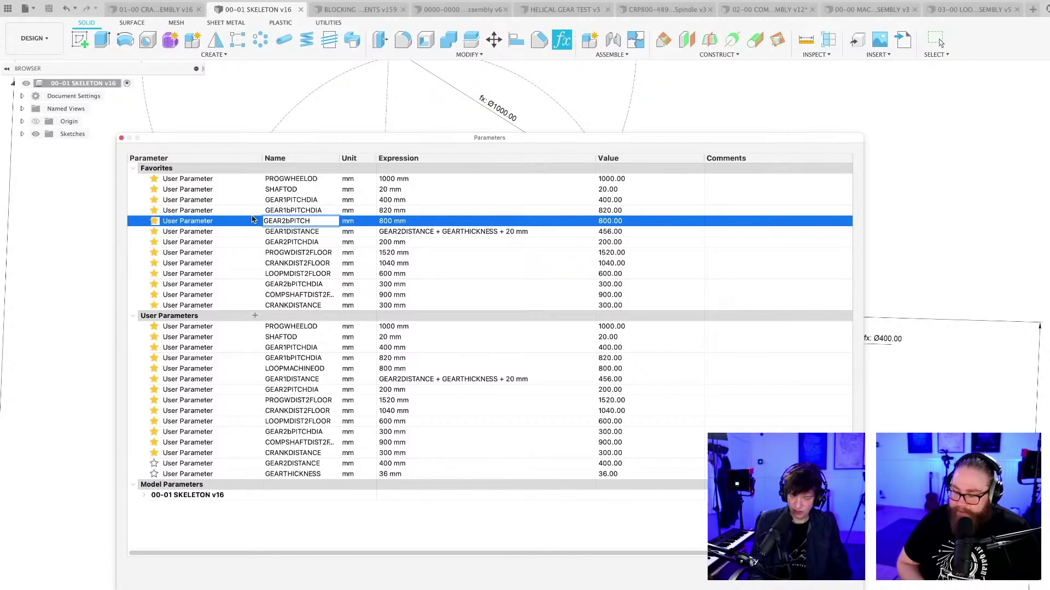
text(A)
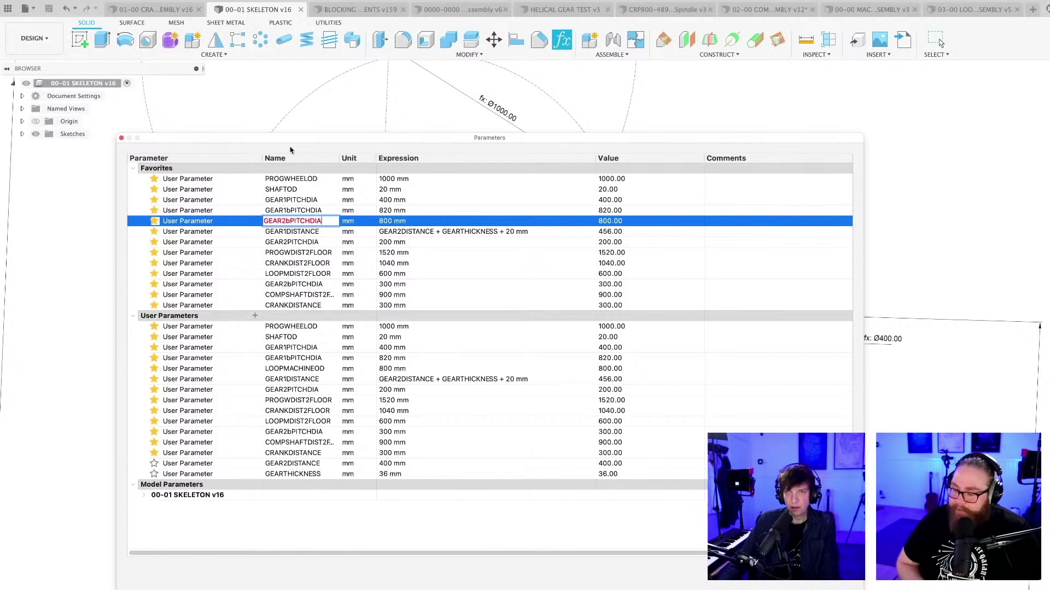
mouse_move(282, 140)
mouse_down()
mouse_move(452, 218)
mouse_move(752, 211)
mouse_move(783, 254)
mouse_move(810, 237)
mouse_move(578, 182)
mouse_move(287, 169)
mouse_up()
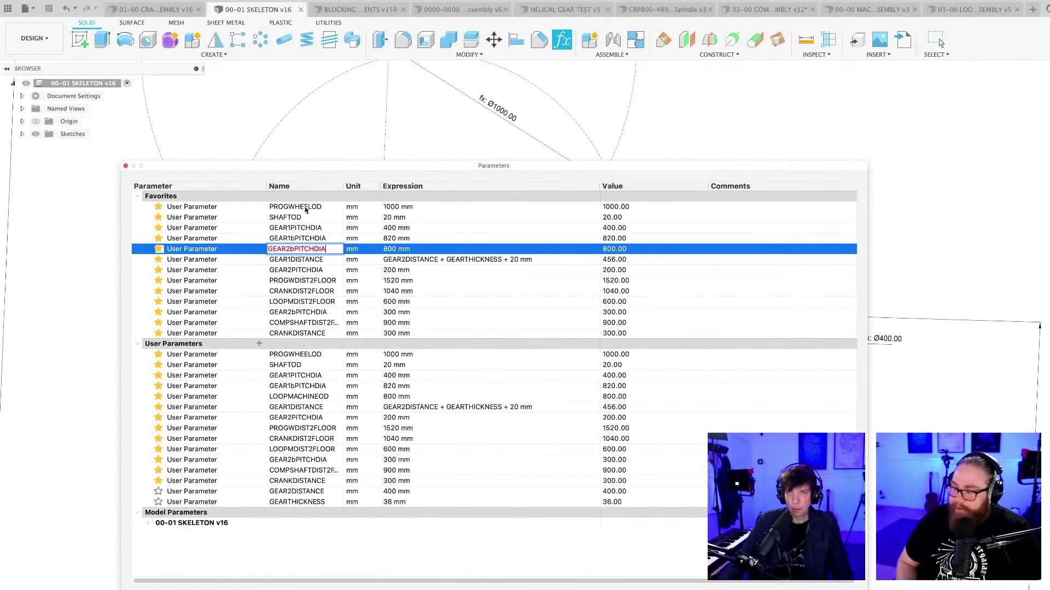
key(BackSpace)
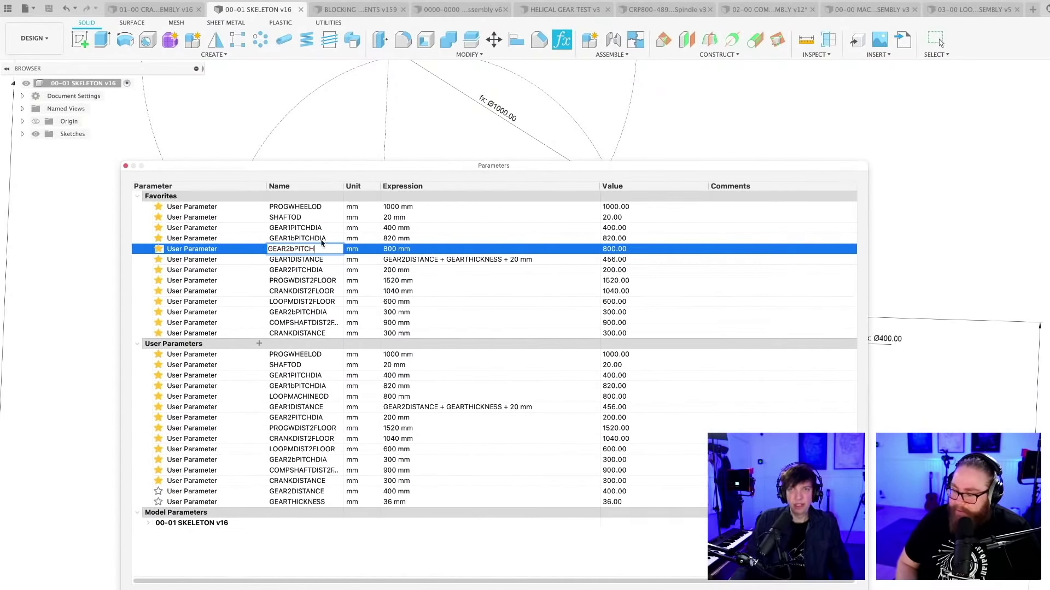
Rename the 300 mm GEAR2bPITCHDIA user parameter to GEAR3PITCHDIA
double_click(298, 312)
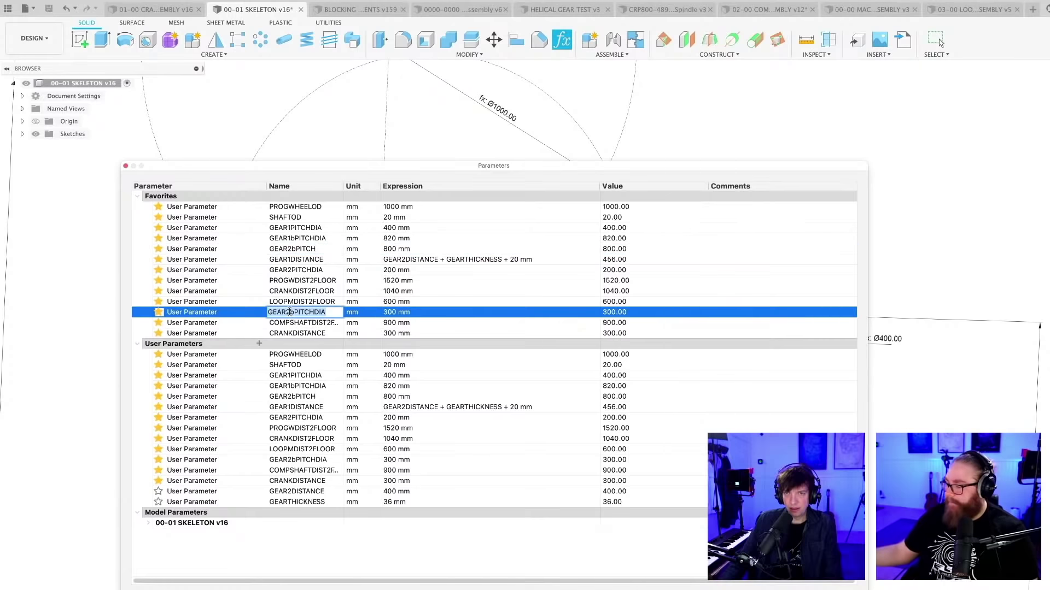
click(292, 312)
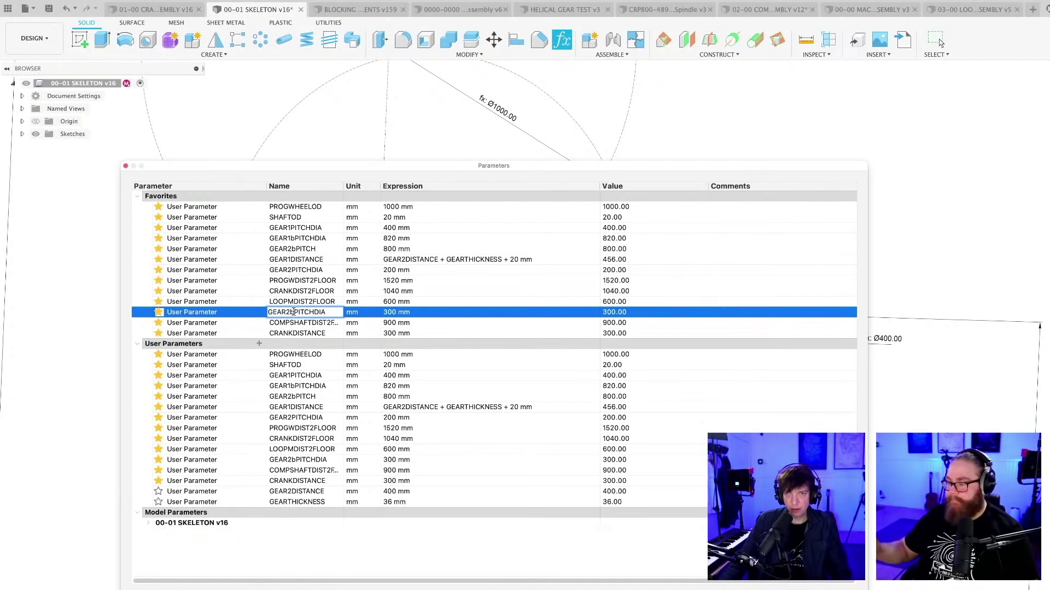
text(3)
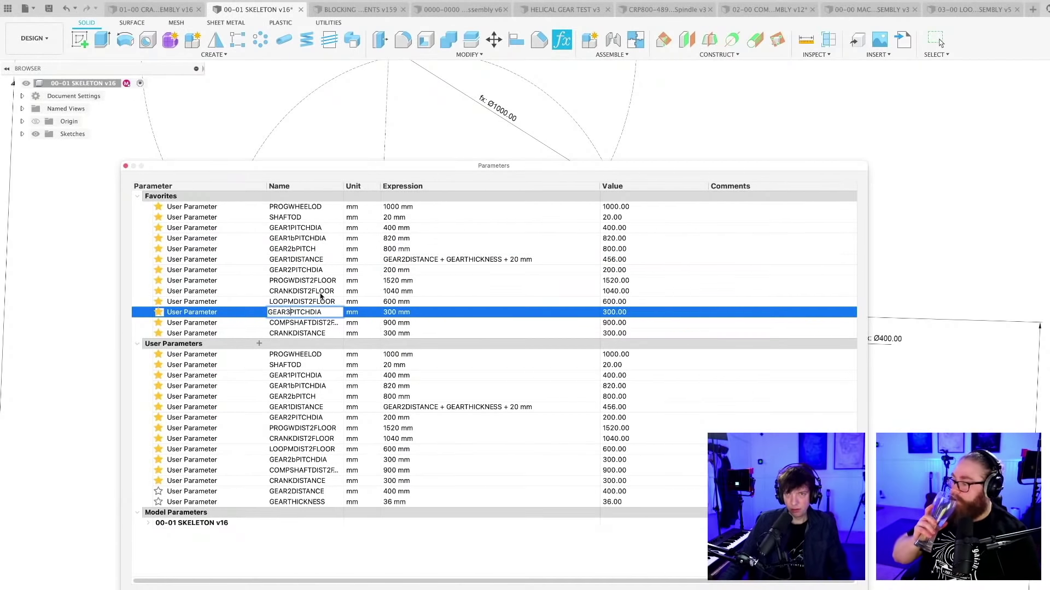
Complete the name of the 800 mm GEAR2bPITCH parameter as GEAR2bPITCHDIA
double_click(294, 250)
click(325, 250)
text(D)
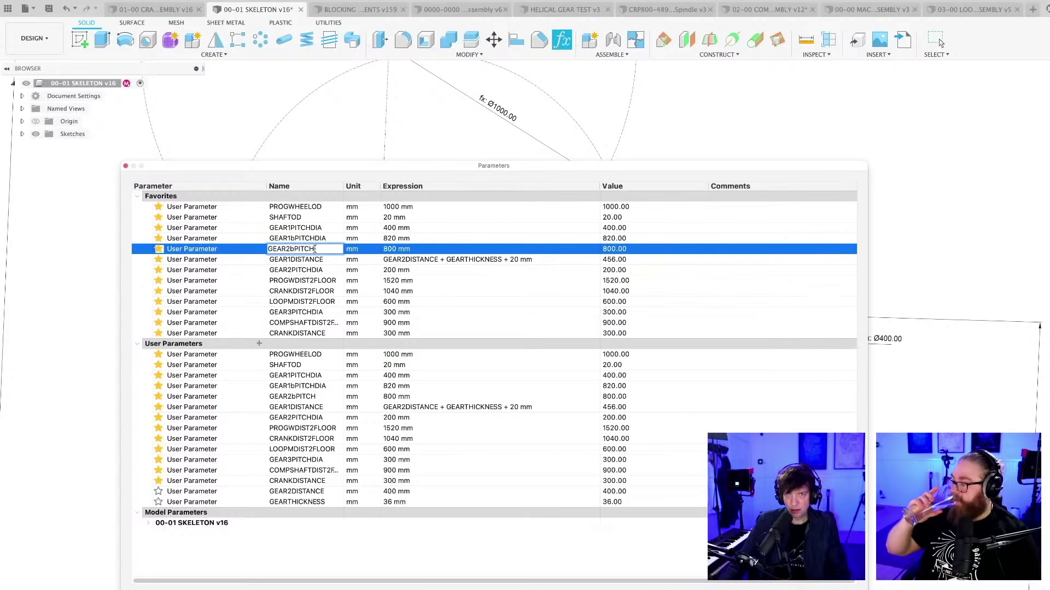
text(IA)
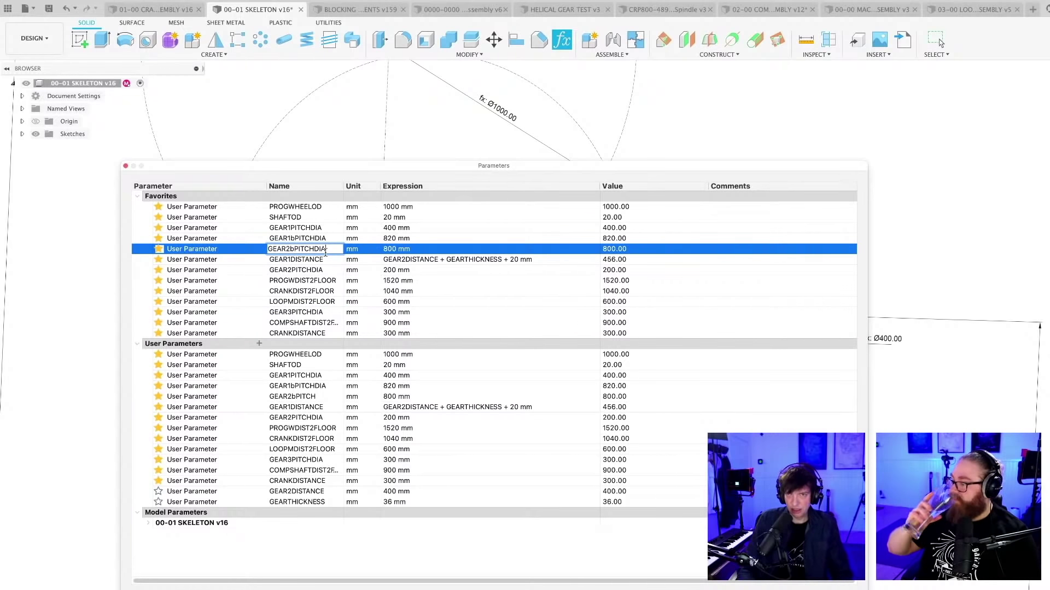
Close the parameter list and save the skeleton document with its renamed parameters
double_click(312, 281)
double_click(311, 311)
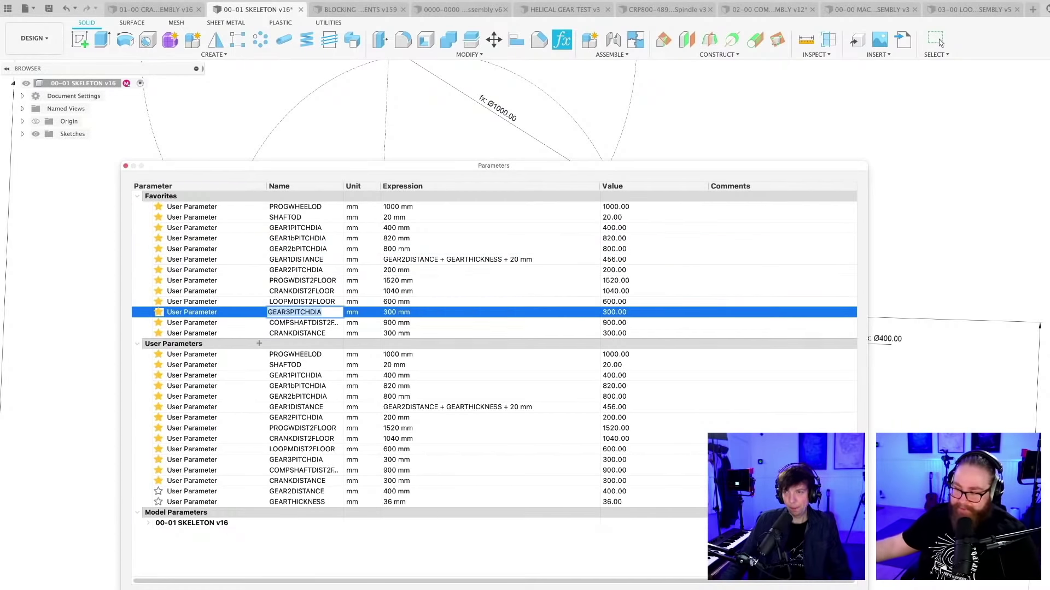
key(Escape)
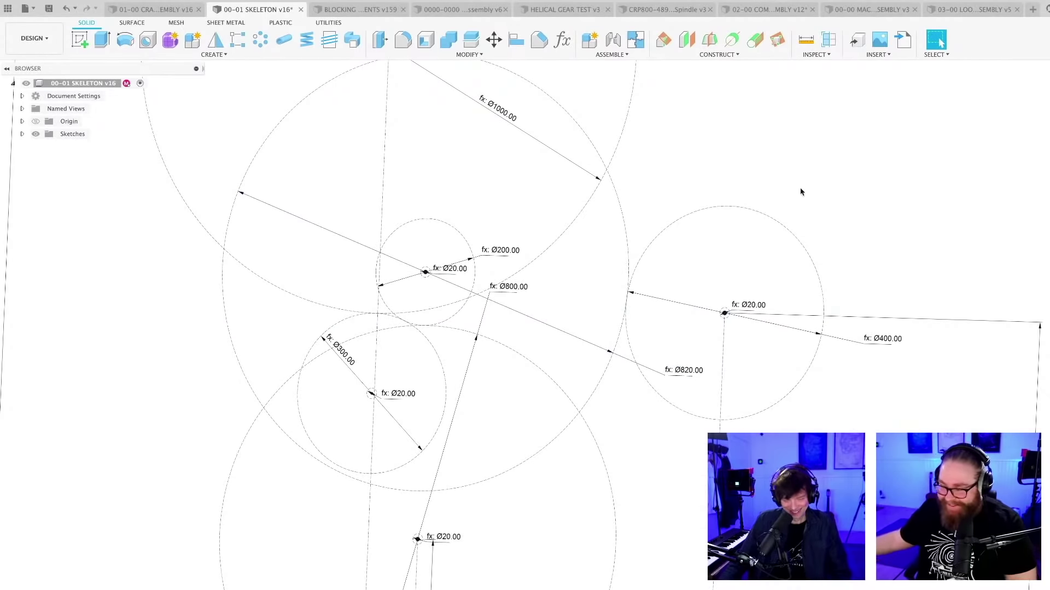
key(ctrl+s)
key(Return)
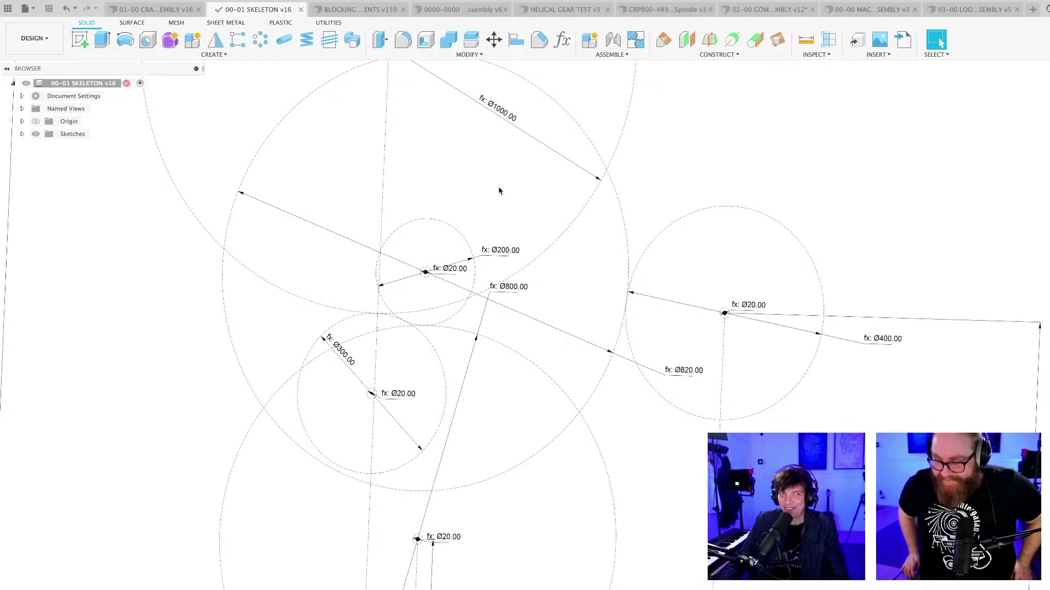
scroll(482, 202, up, 3)
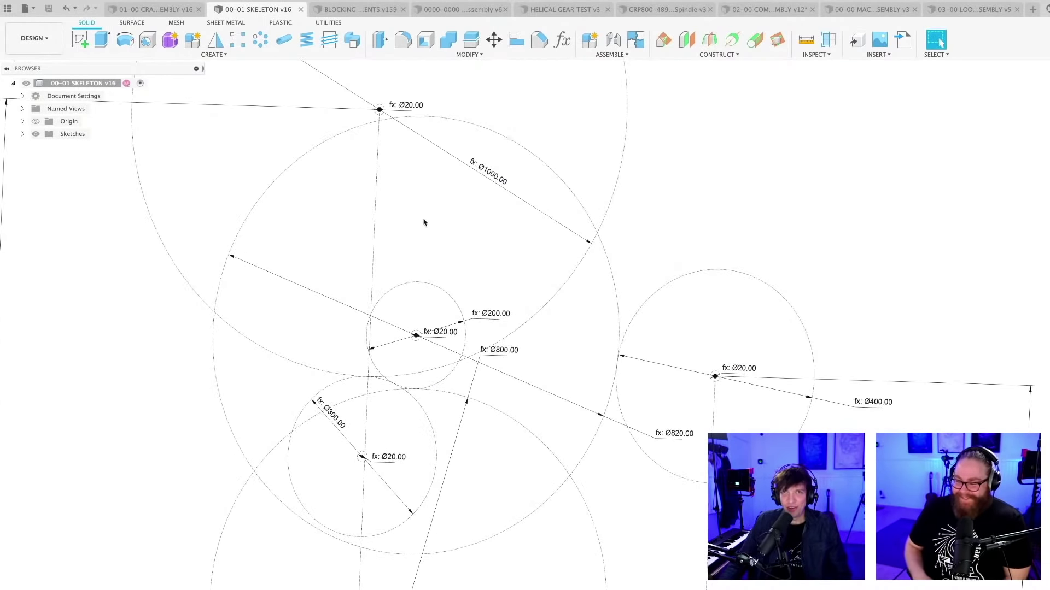
scroll(419, 219, down, 4)
shift+middle_drag(417, 216, 404, 223)
middle_drag(444, 160, 458, 183)
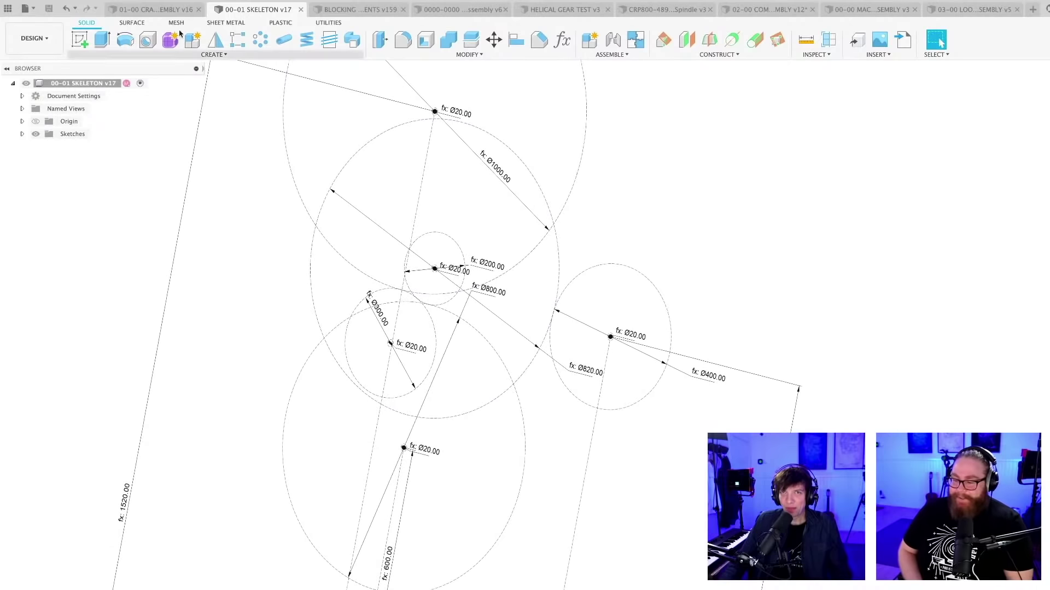
Switch to the 03-00 LOOP MACHINE ASSEMBLY document and add a width dimension to the upright rectangle before leaving the sketch
click(981, 9)
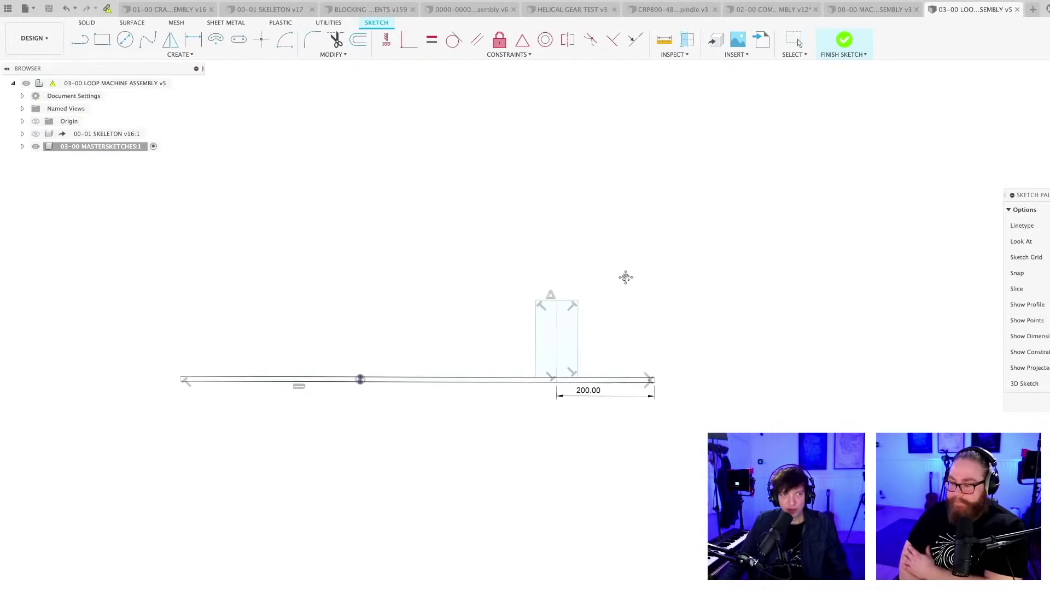
scroll(626, 278, up, 3)
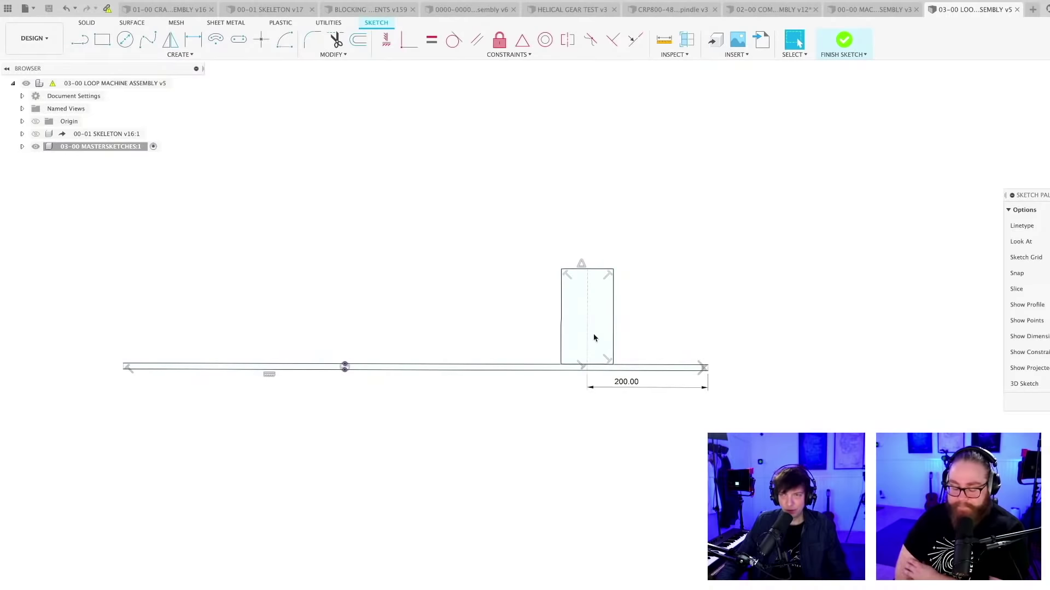
scroll(679, 302, down, 1)
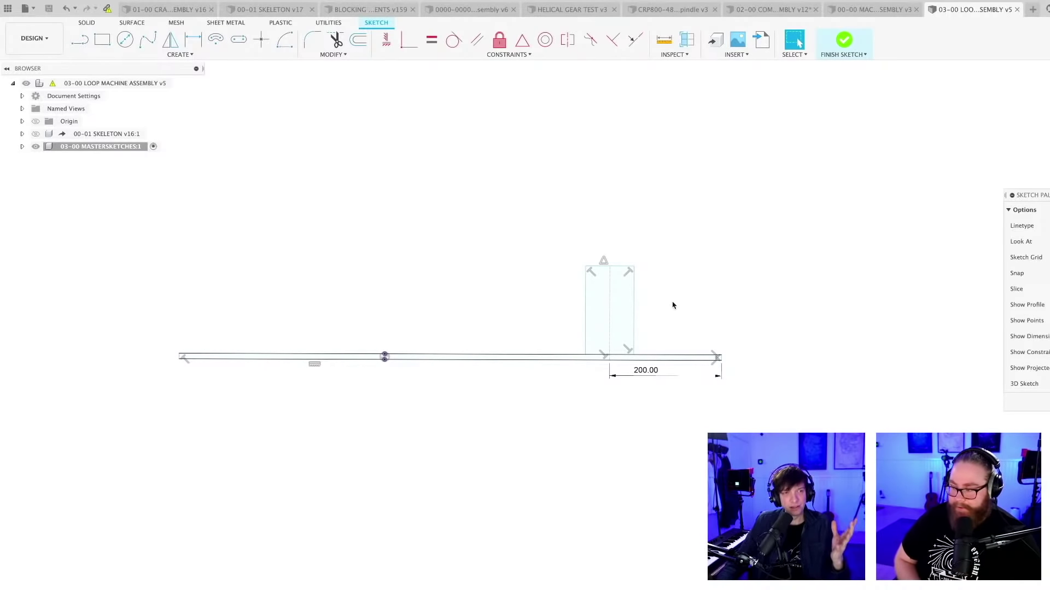
scroll(650, 309, up, 1)
scroll(652, 312, up, 1)
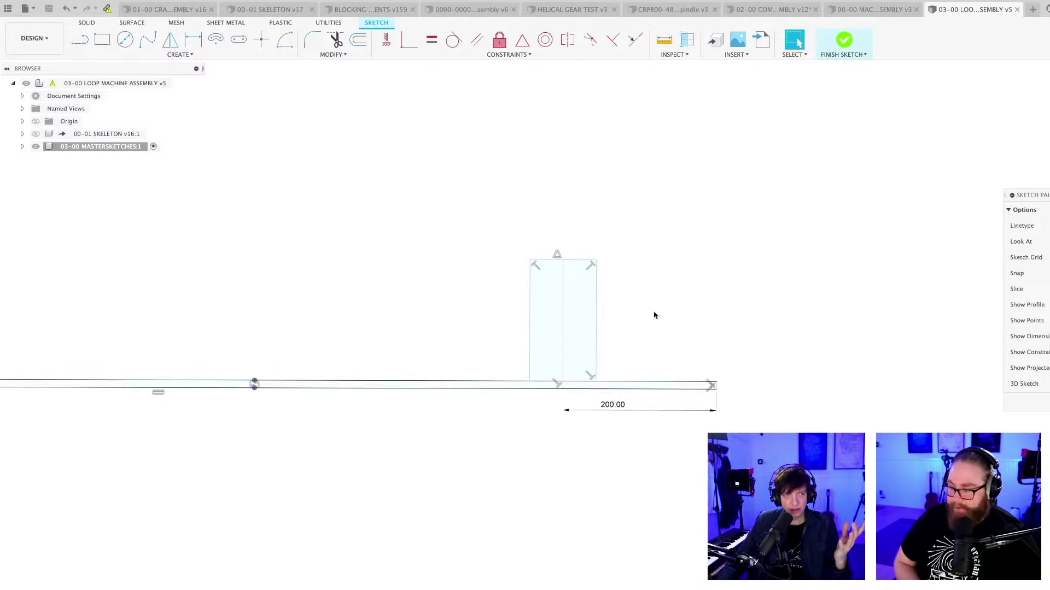
key(d)
click(574, 261)
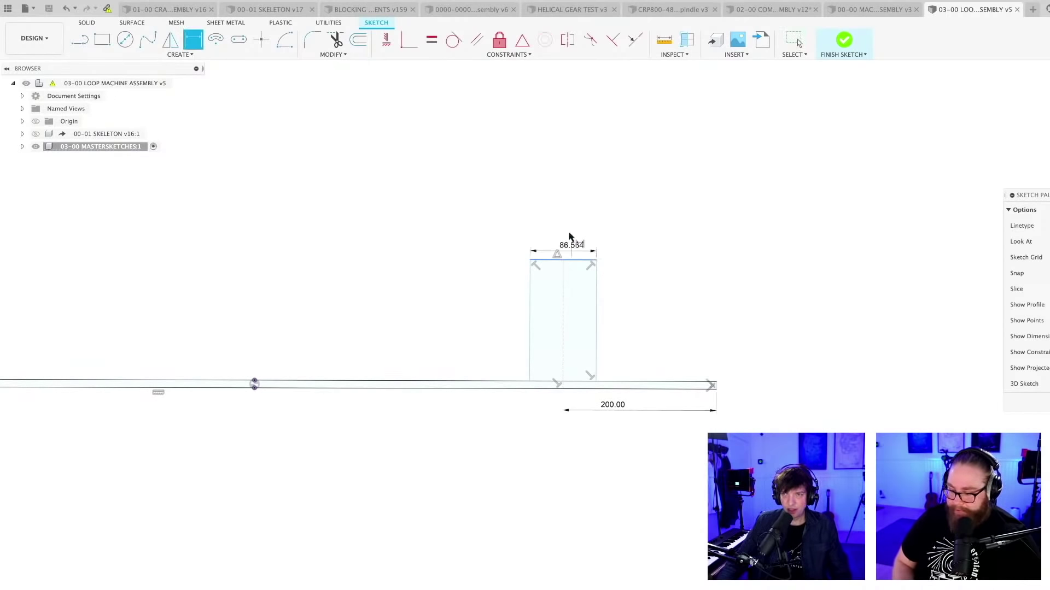
click(568, 227)
text(GEAR)
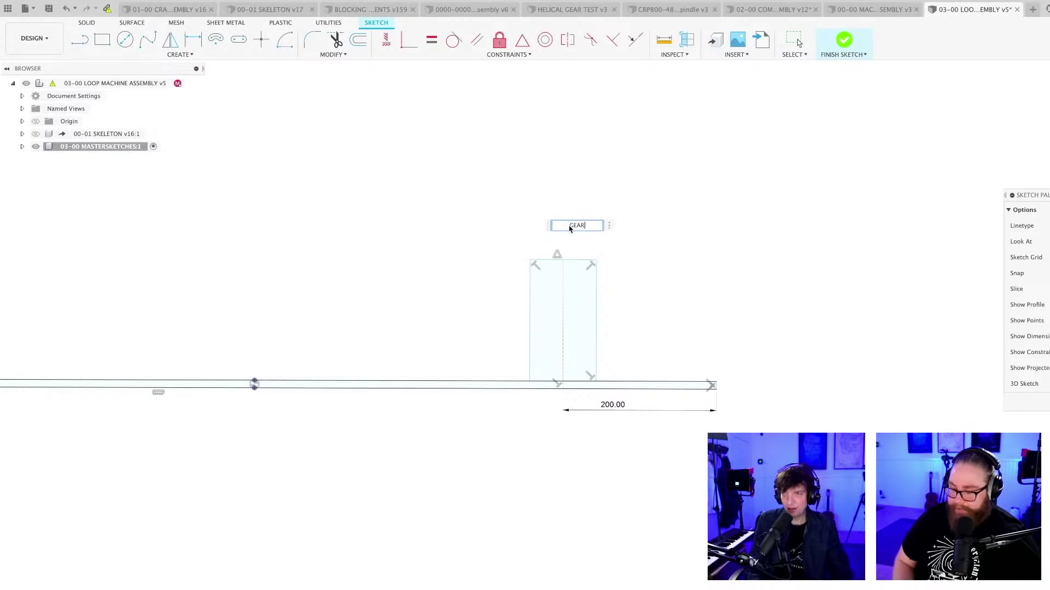
key(Escape)
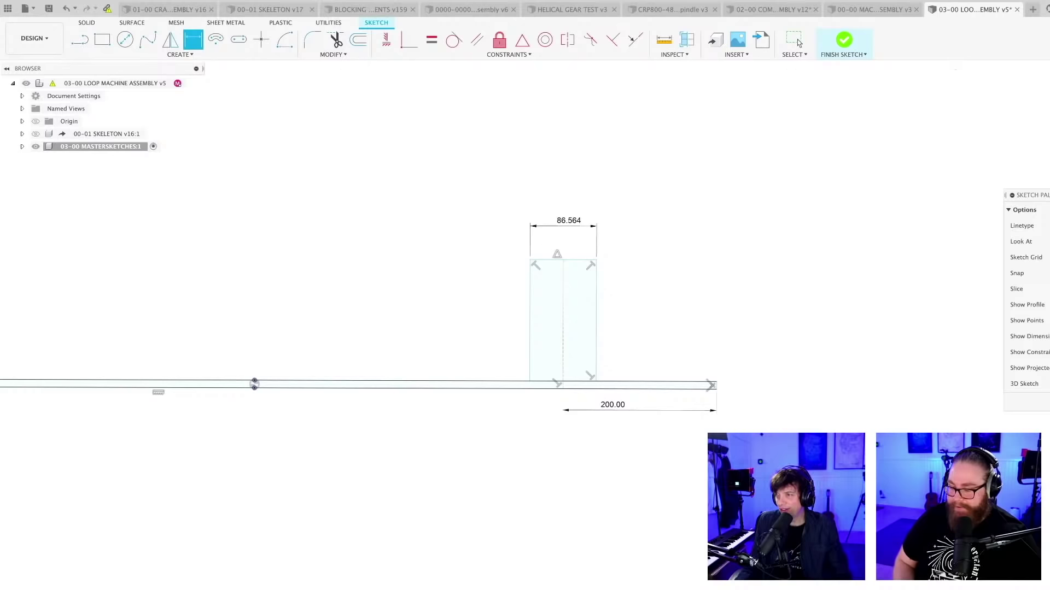
click(844, 40)
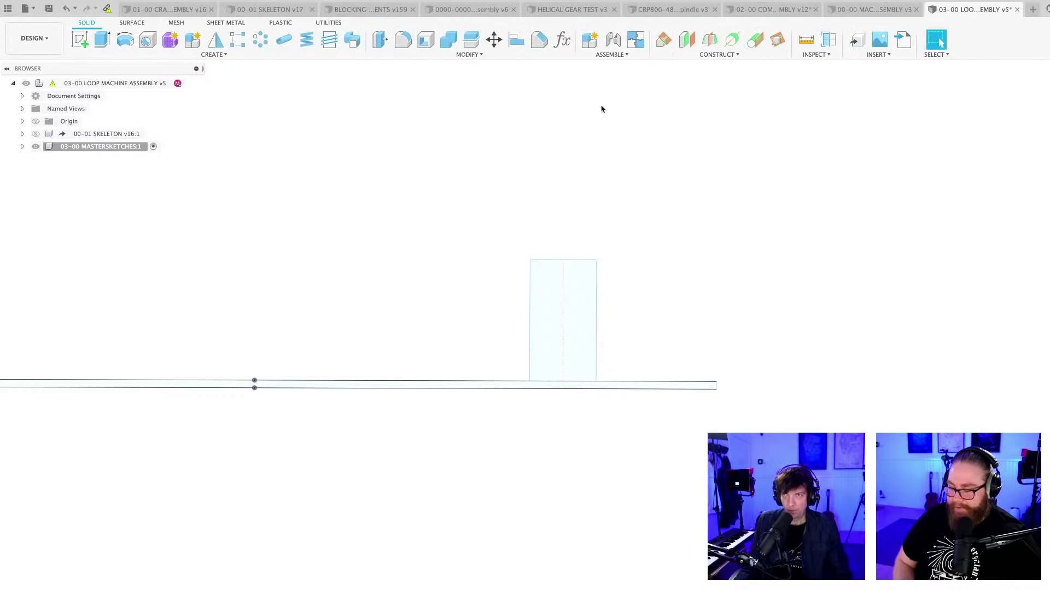
Open the assembly's parameters and expand the user parameters derived from 00-01 SKELETON
click(562, 39)
click(138, 239)
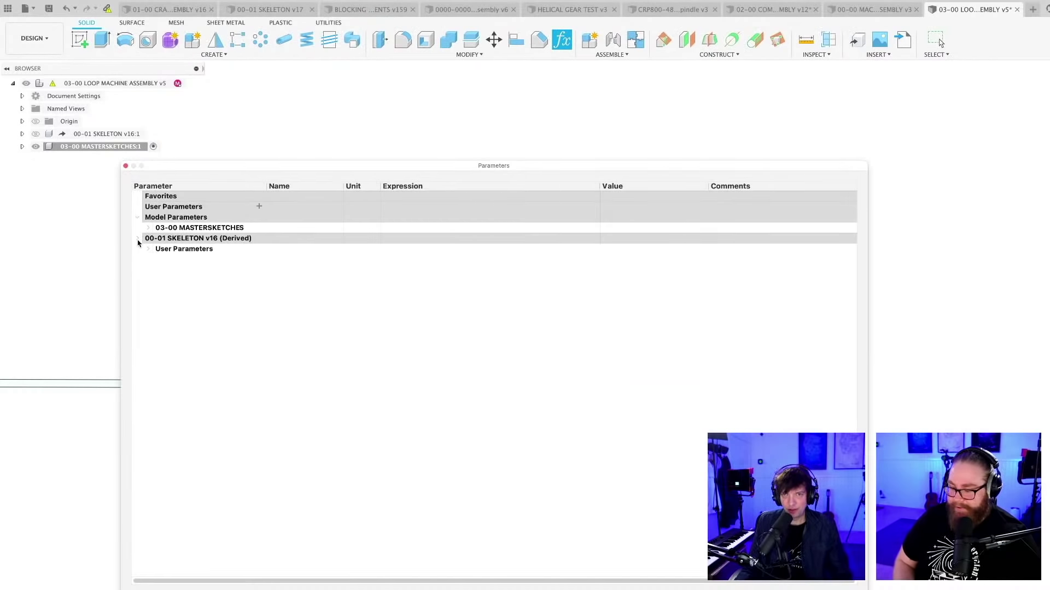
click(137, 239)
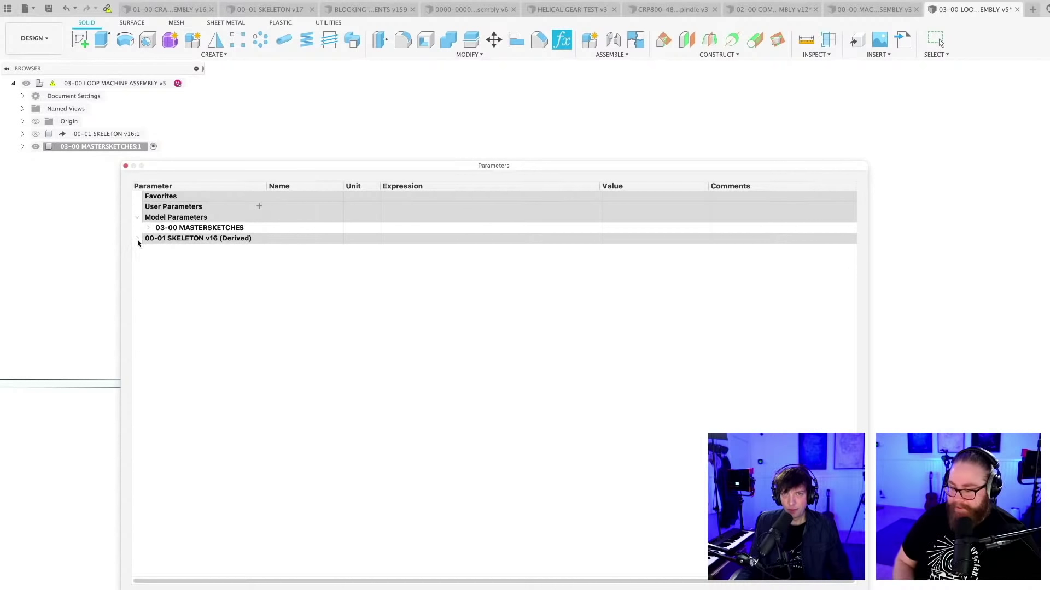
click(137, 239)
click(148, 250)
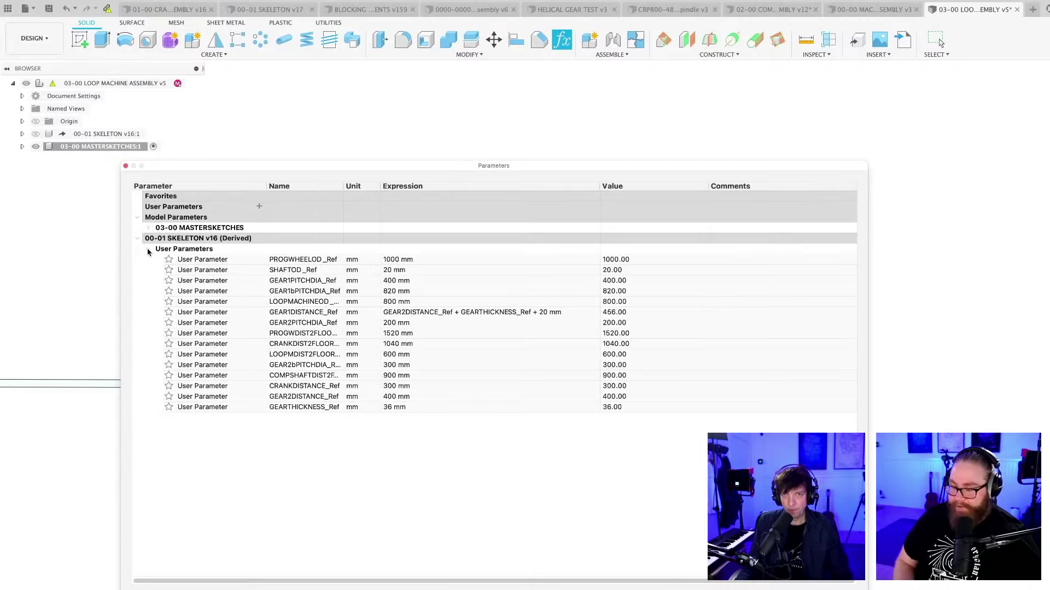
Mark every user parameter derived from 00-01 SKELETON as a favorite, from PROGWHEELOD_Ref through GEARTHICKNESS_Ref
click(169, 260)
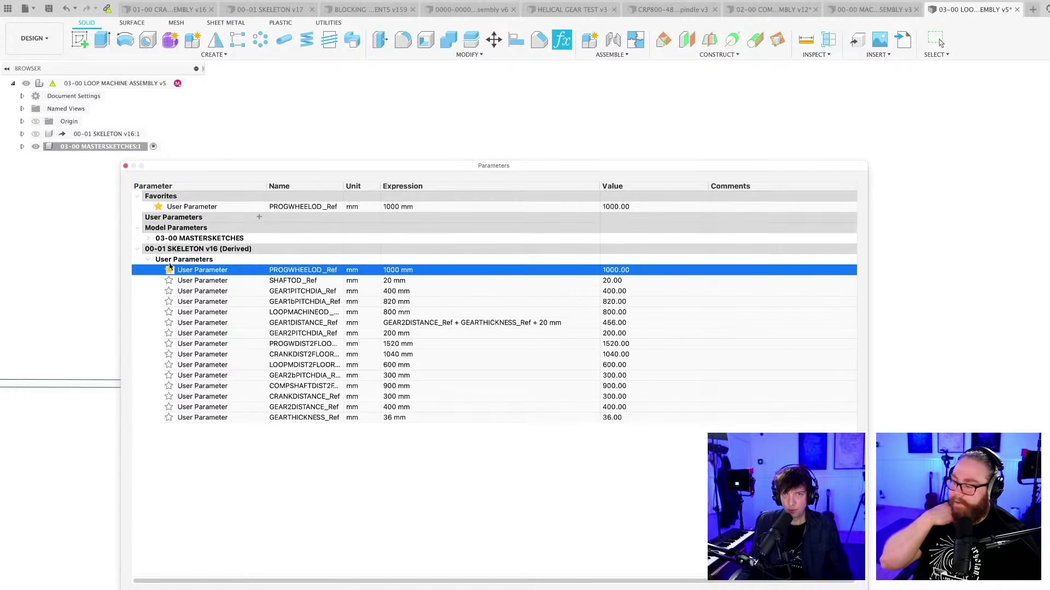
click(169, 281)
click(168, 312)
click(169, 322)
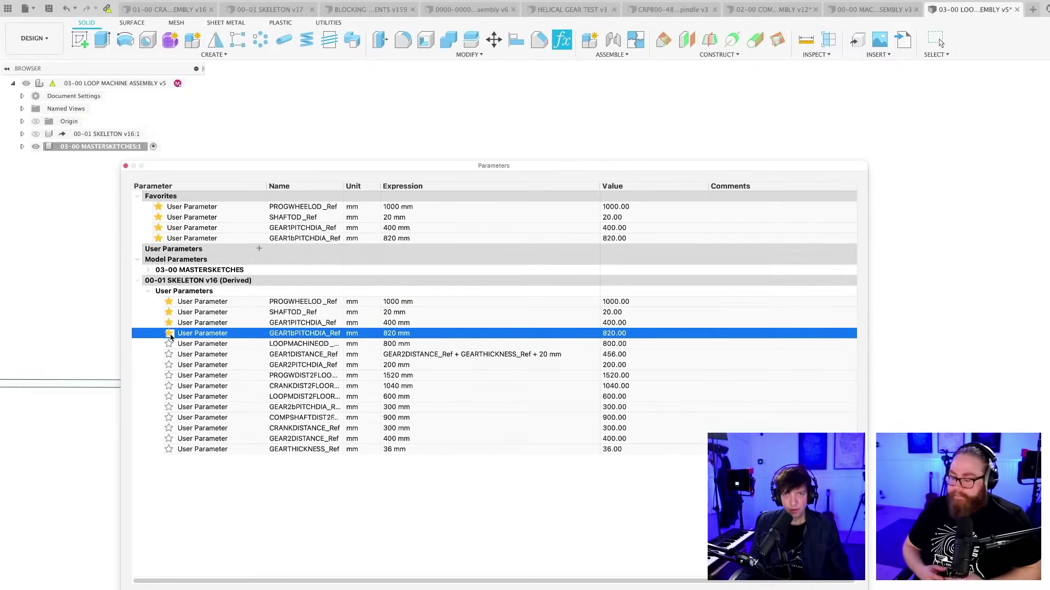
click(169, 343)
click(170, 365)
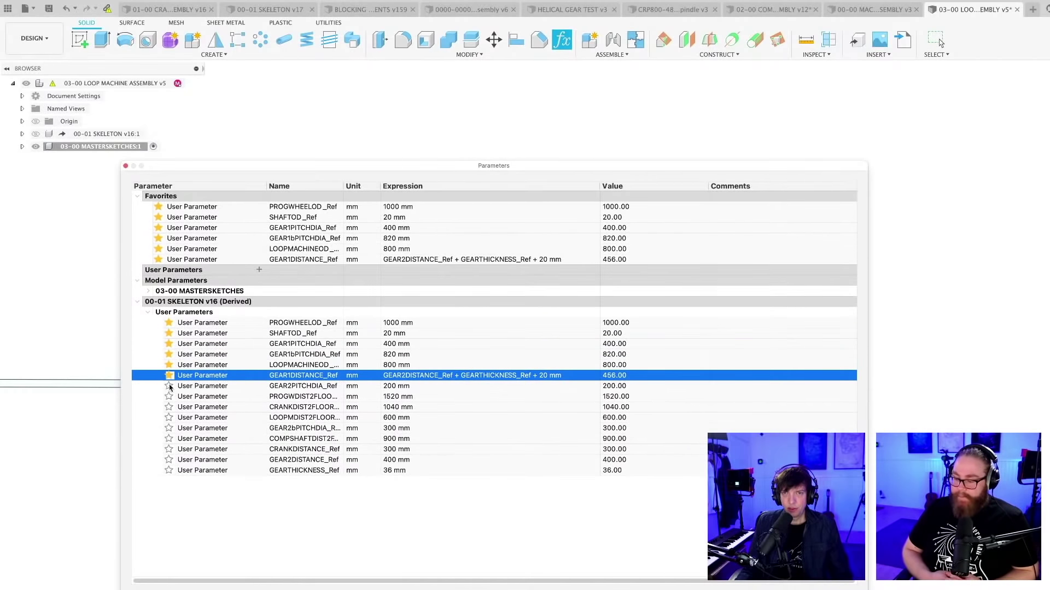
click(169, 385)
click(169, 407)
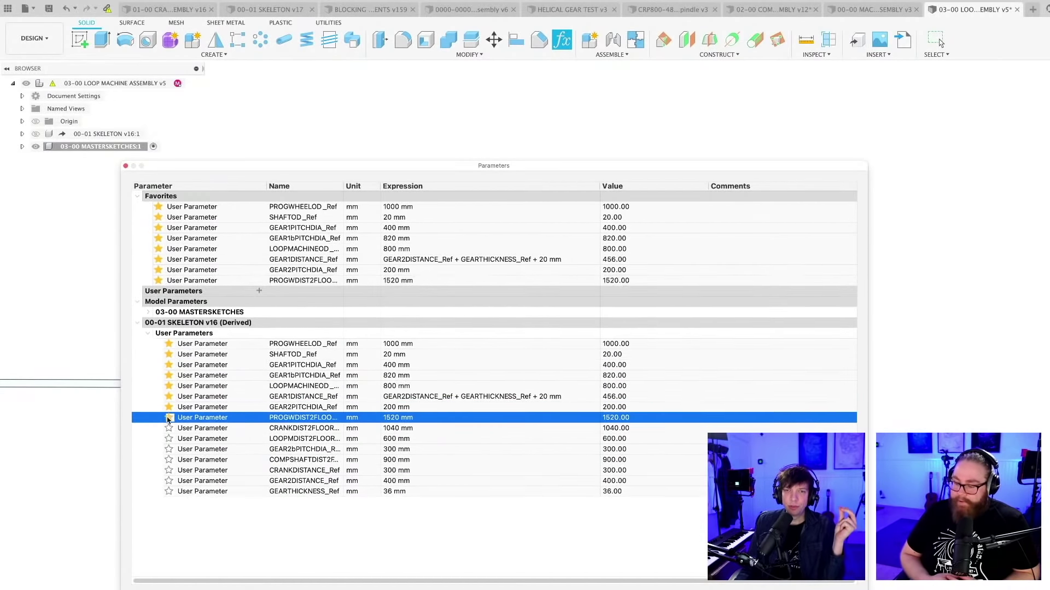
click(169, 428)
click(169, 449)
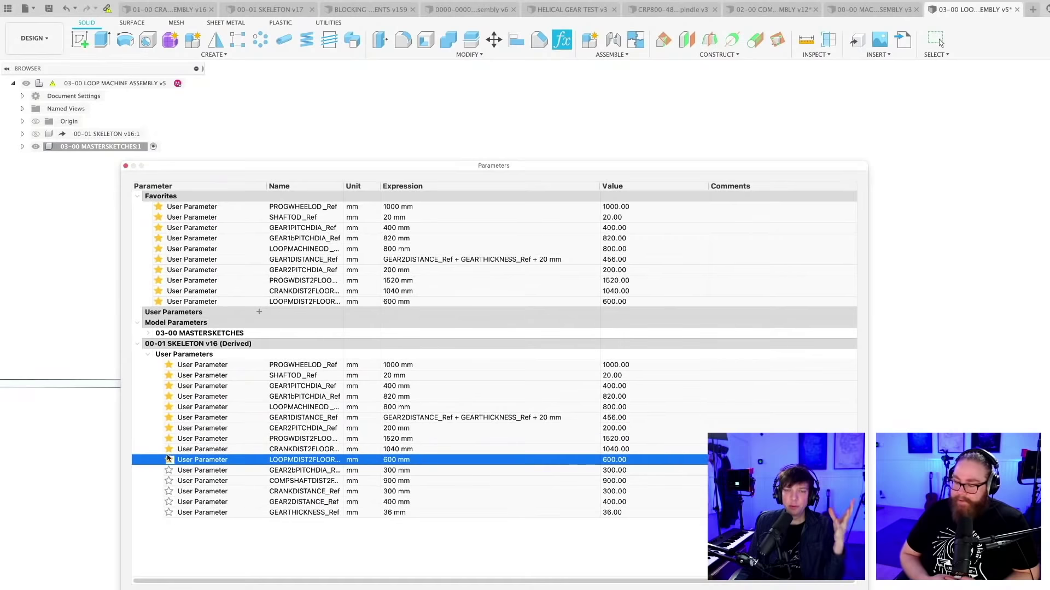
click(169, 470)
click(169, 492)
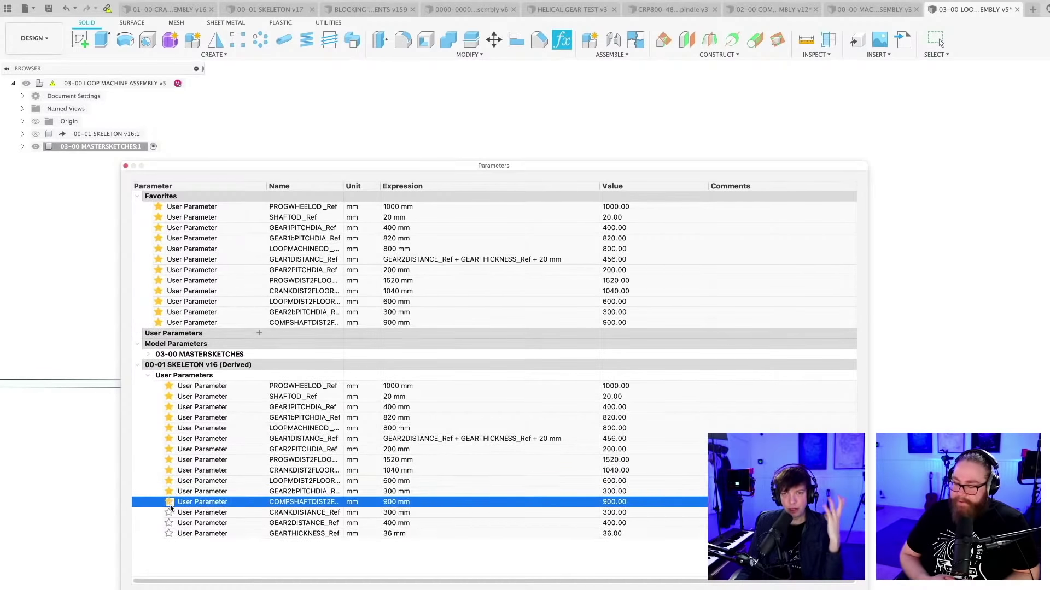
click(169, 512)
click(169, 537)
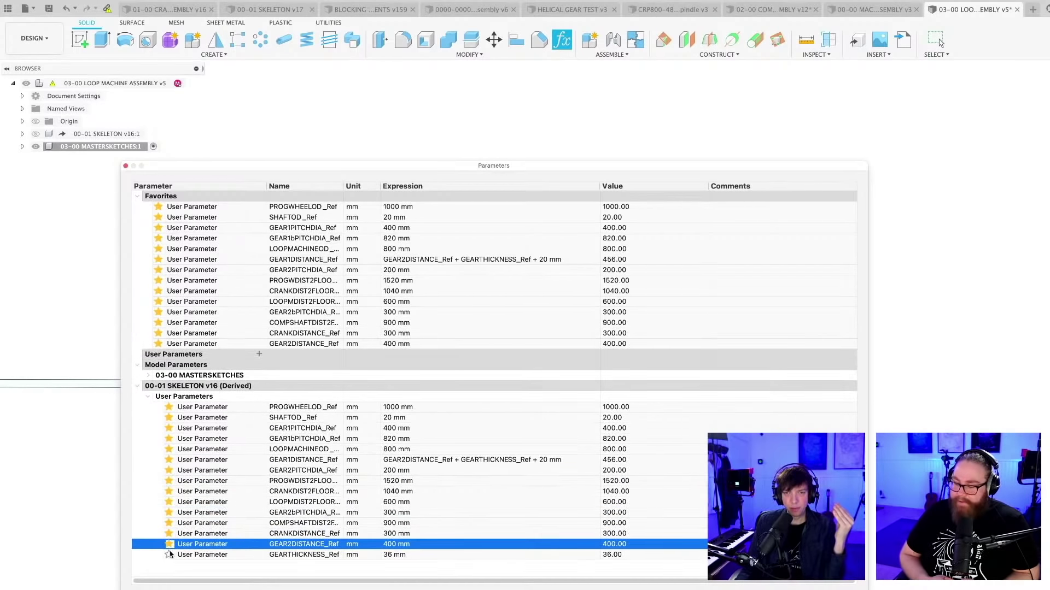
click(169, 555)
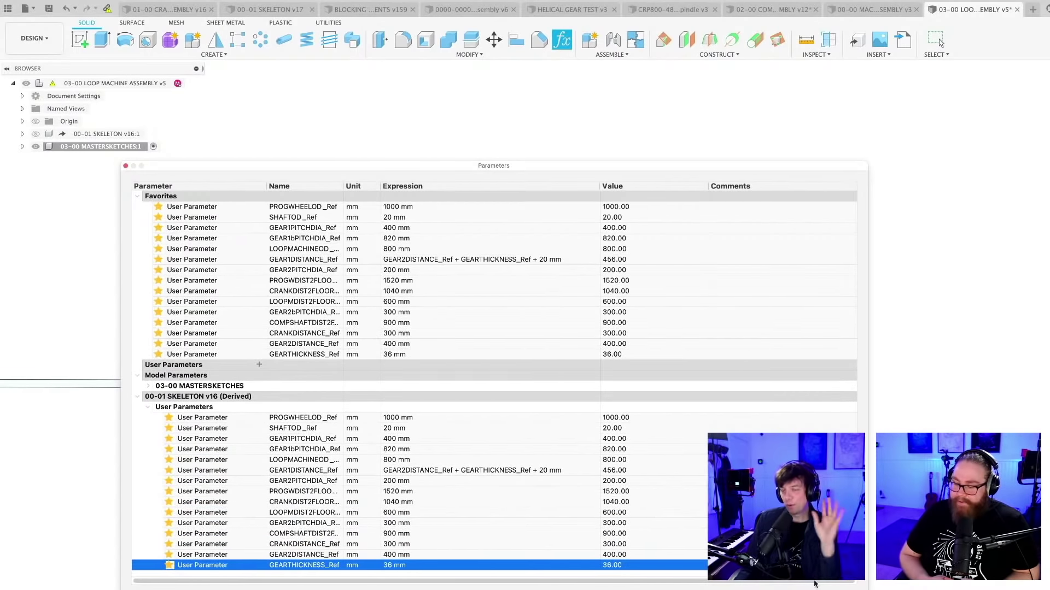
Close the parameter list and save the loop machine assembly with the version description User Saved
click(840, 589)
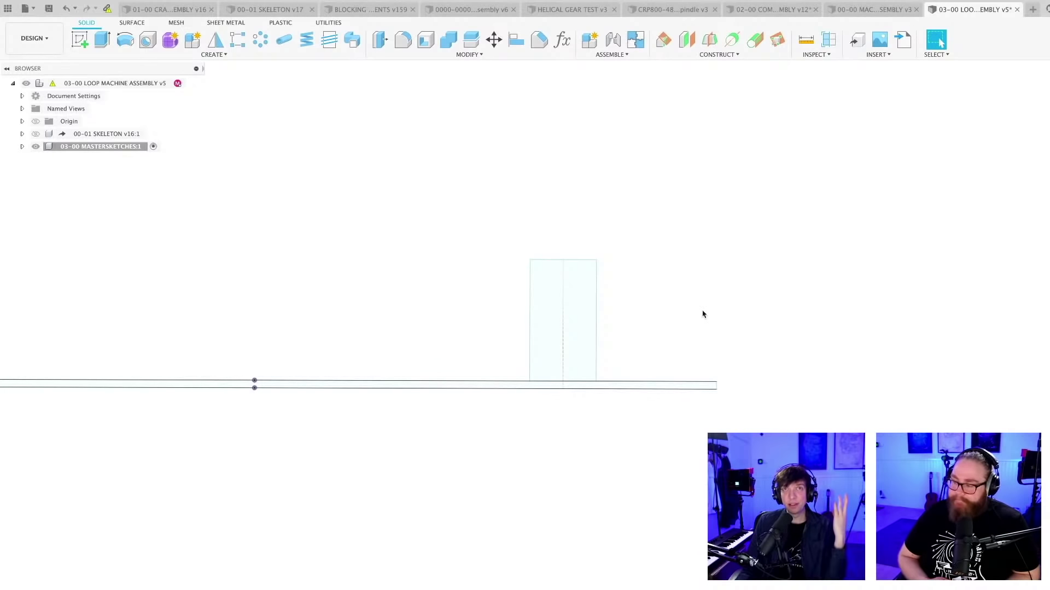
key(ctrl+s)
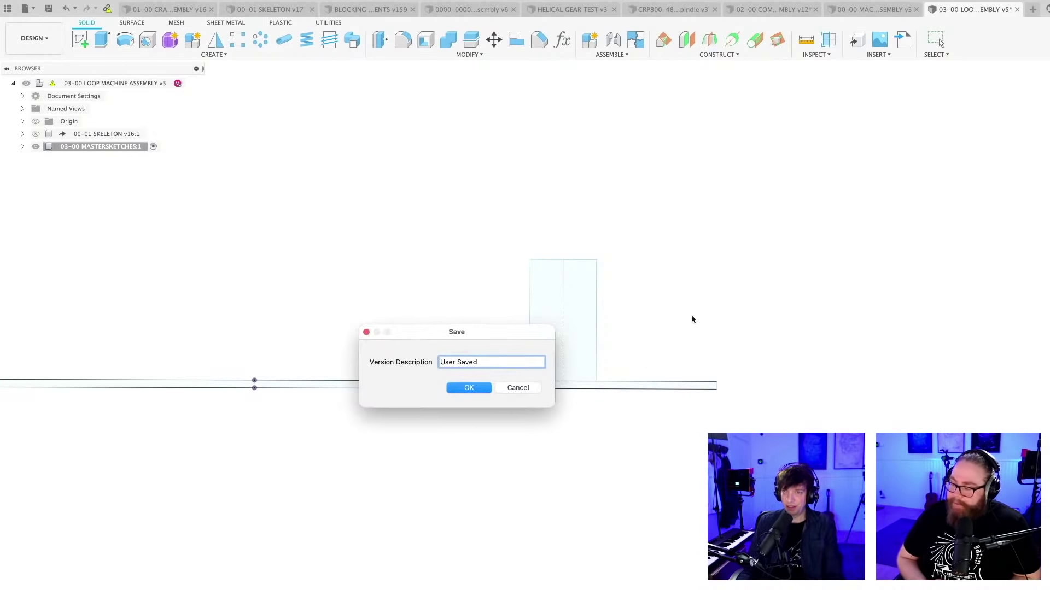
key(Return)
Reopen the upright's sketch and set the rectangle's width dimension to the parameter GEARTHICKNESS_Ref
middle_drag(645, 330, 656, 344)
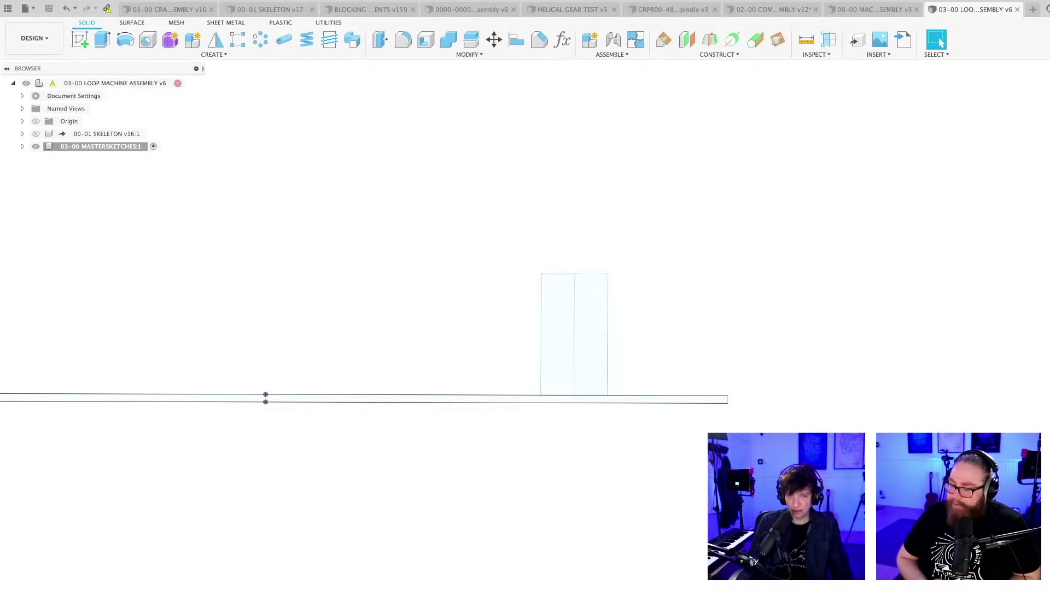
double_click(128, 587)
middle_drag(565, 316, 431, 385)
scroll(431, 386, up, 5)
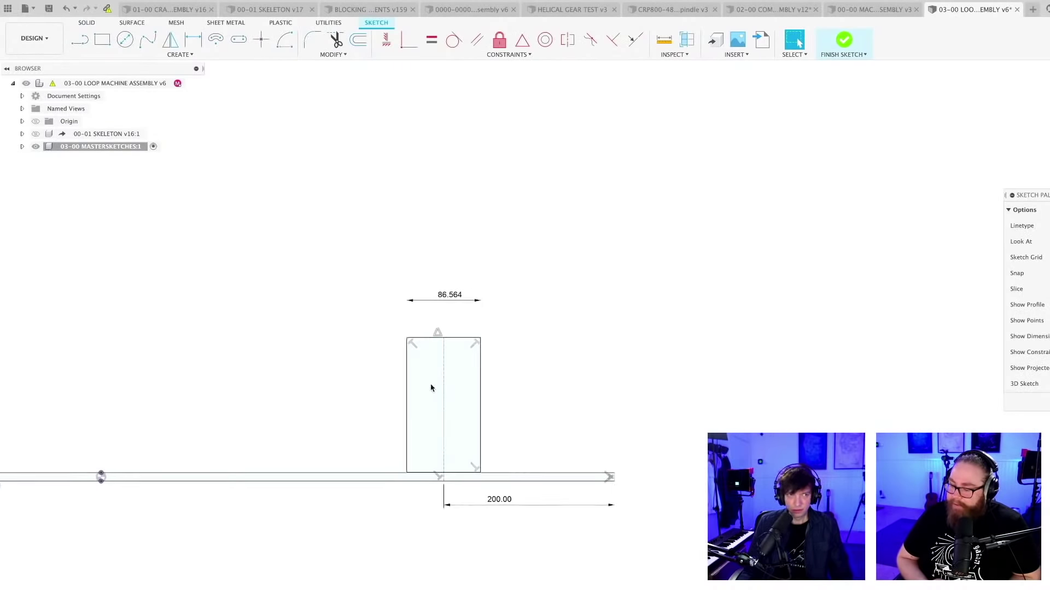
double_click(452, 260)
text(GEAR)
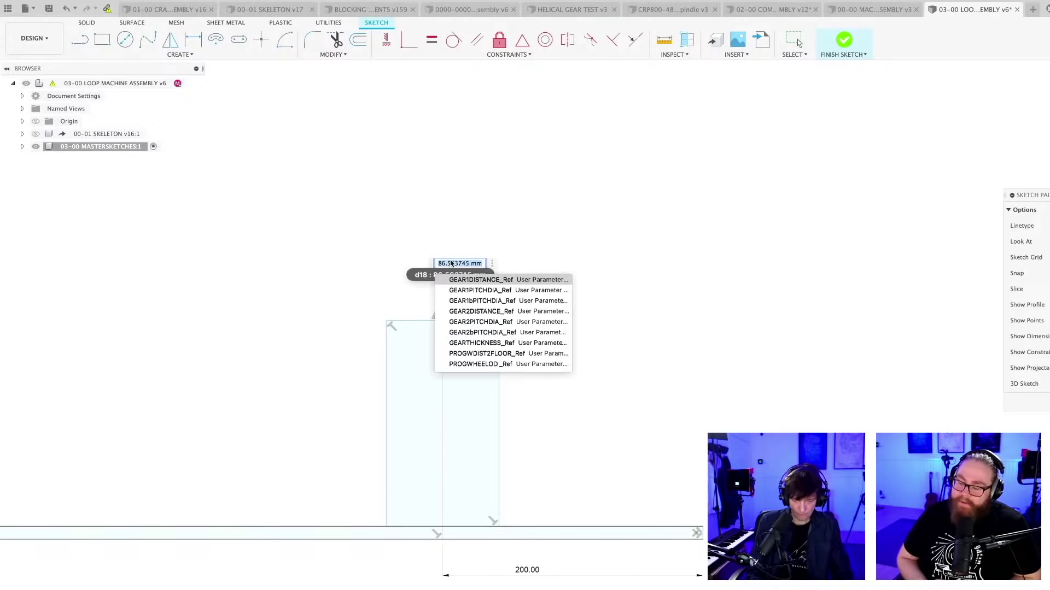
key(Down)
key(Down)
key(Down)
key(Down)
key(Down)
key(Down)
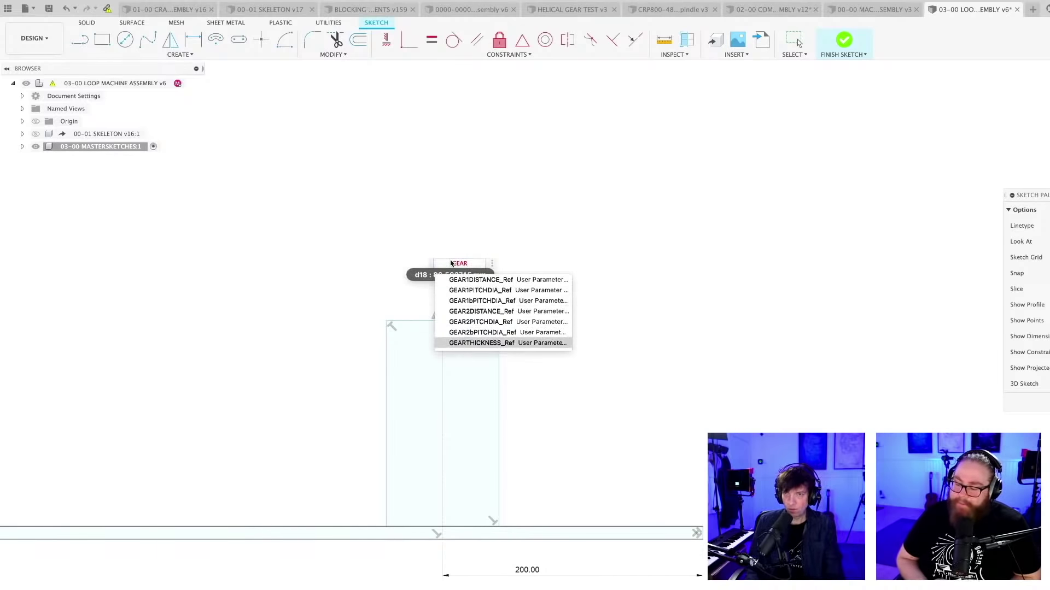
key(Return)
key(Return)
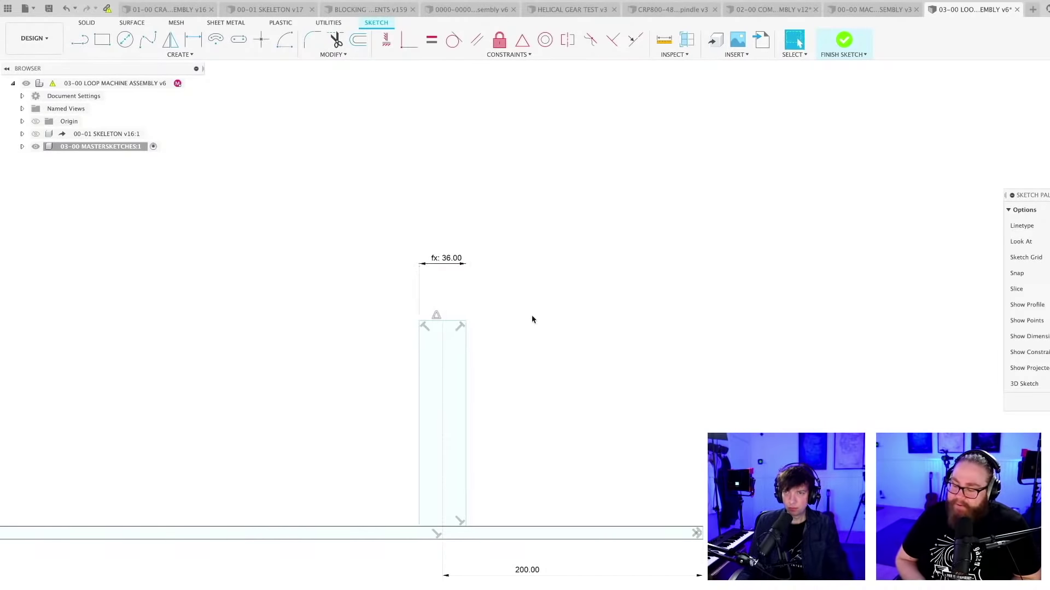
Dimension the horizontal distance from the reference point on the base bar to the upright's centerline as GEAR2DISTANCE_Ref
scroll(524, 372, down, 5)
key(d)
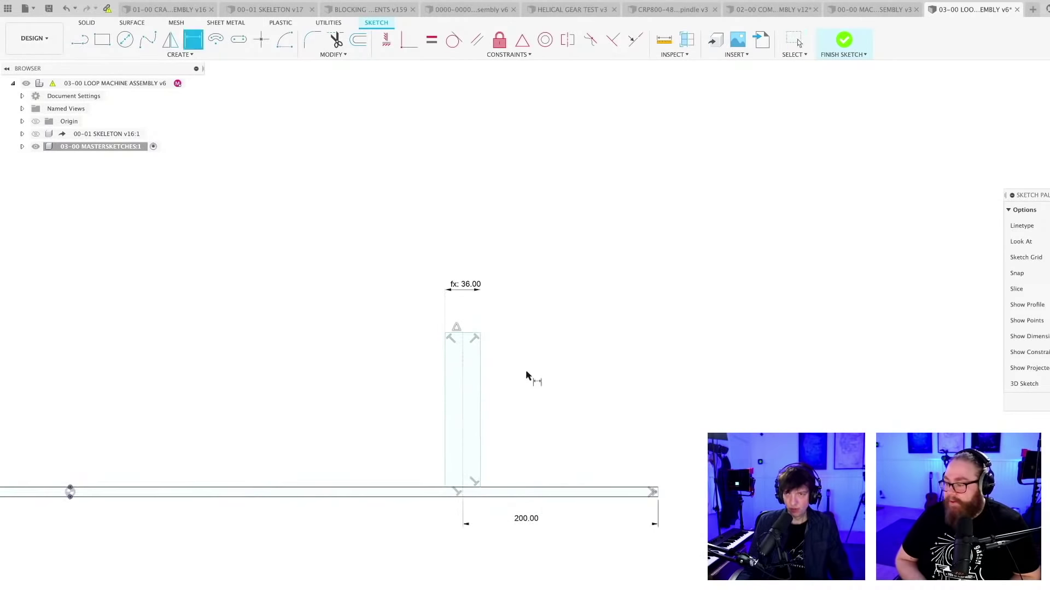
middle_drag(525, 378, 632, 366)
scroll(576, 390, up, 2)
click(577, 390)
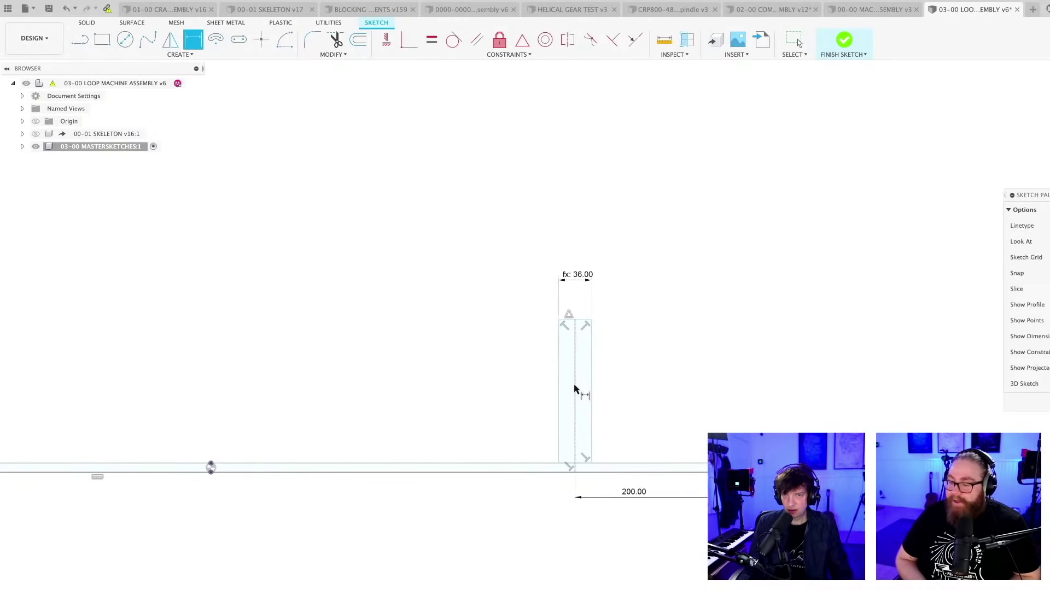
scroll(206, 481, up, 3)
click(230, 431)
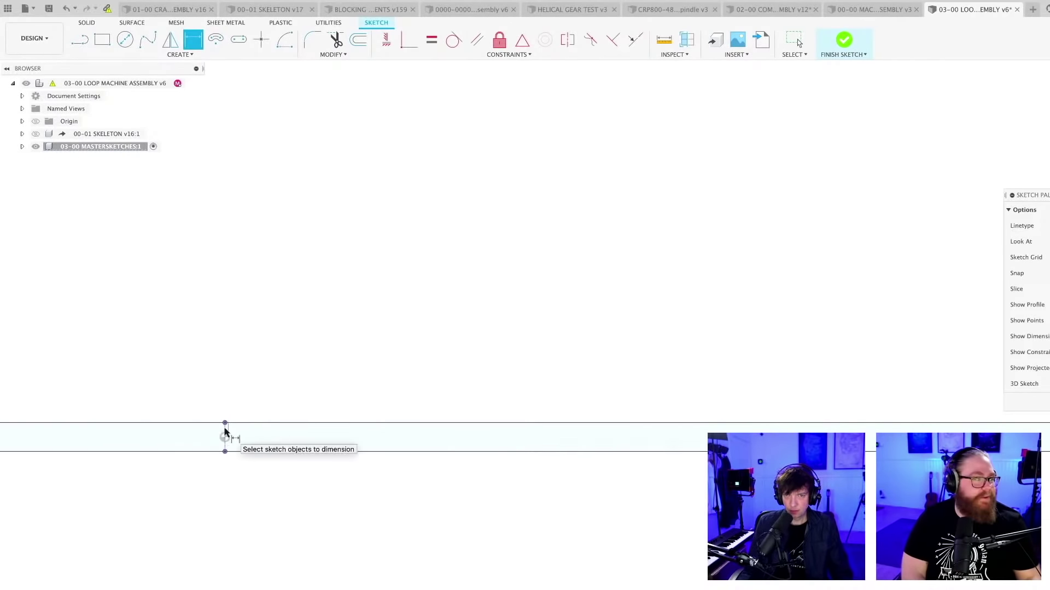
click(525, 274)
scroll(587, 310, down, 3)
middle_drag(586, 309, 496, 365)
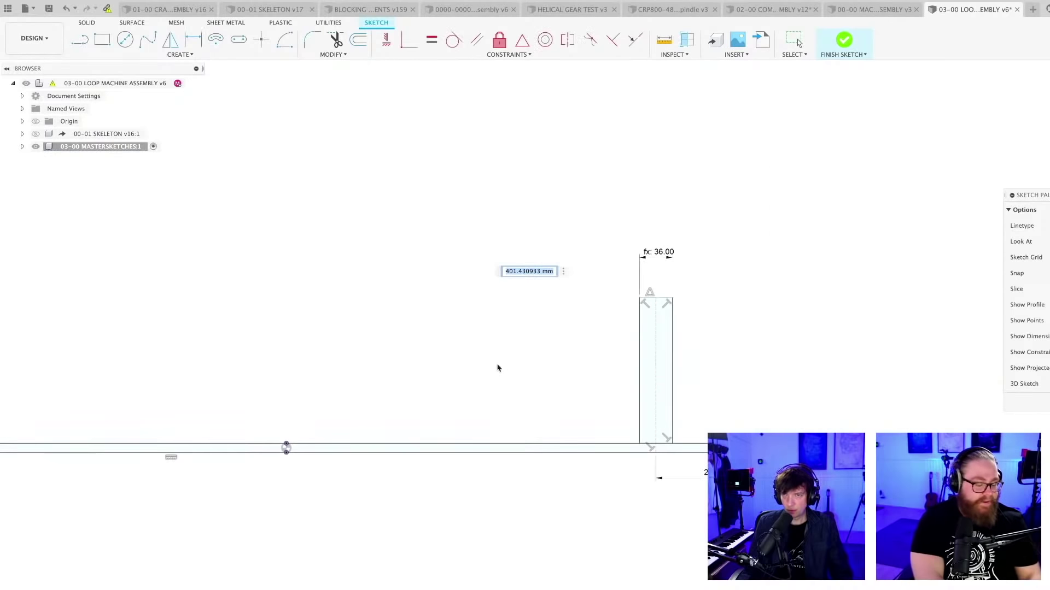
text(GE)
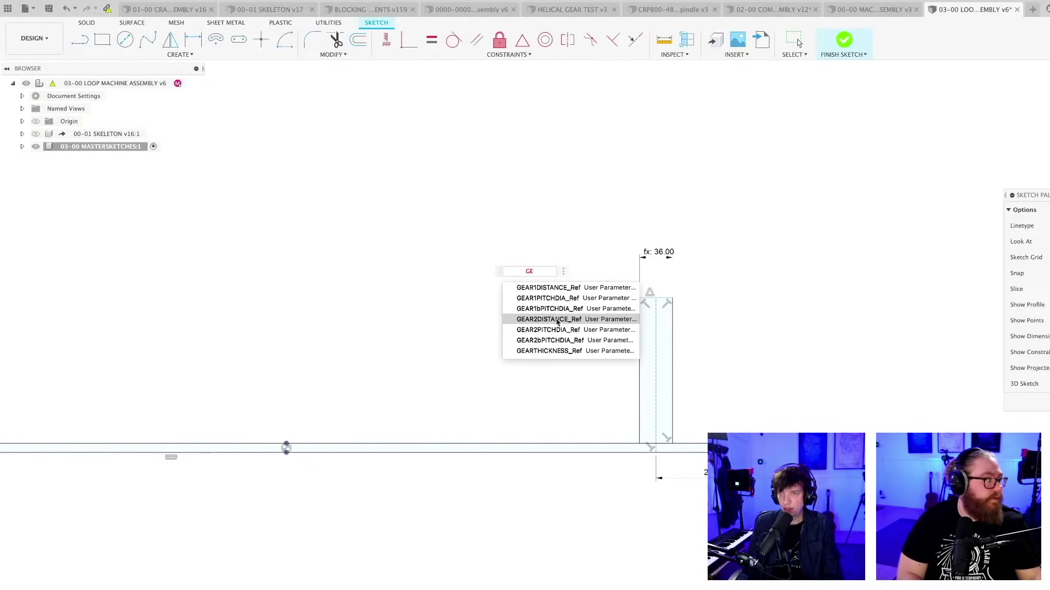
click(558, 321)
key(Return)
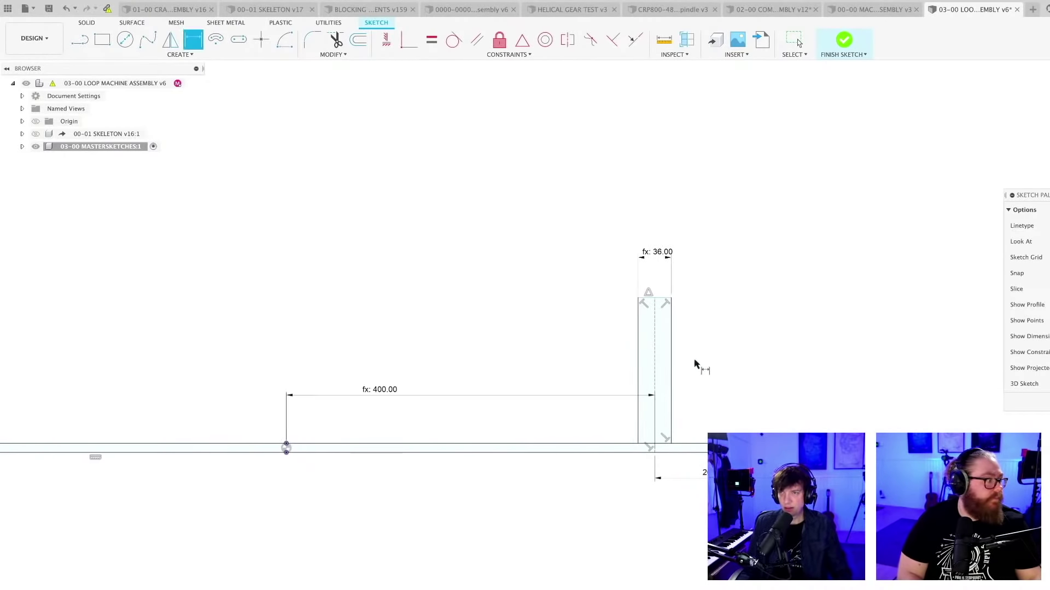
Dimension the height of the upright's centerline with the parameter GEAR2bPITCHDIA_Ref
scroll(693, 362, down, 2)
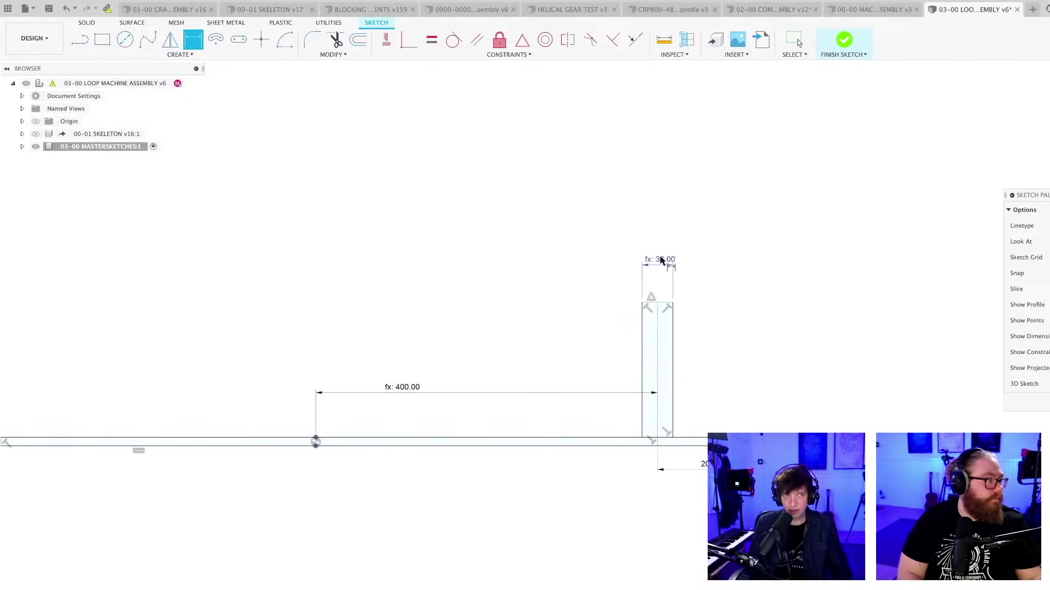
scroll(527, 359, up, 3)
key(Escape)
middle_drag(527, 358, 345, 362)
key(d)
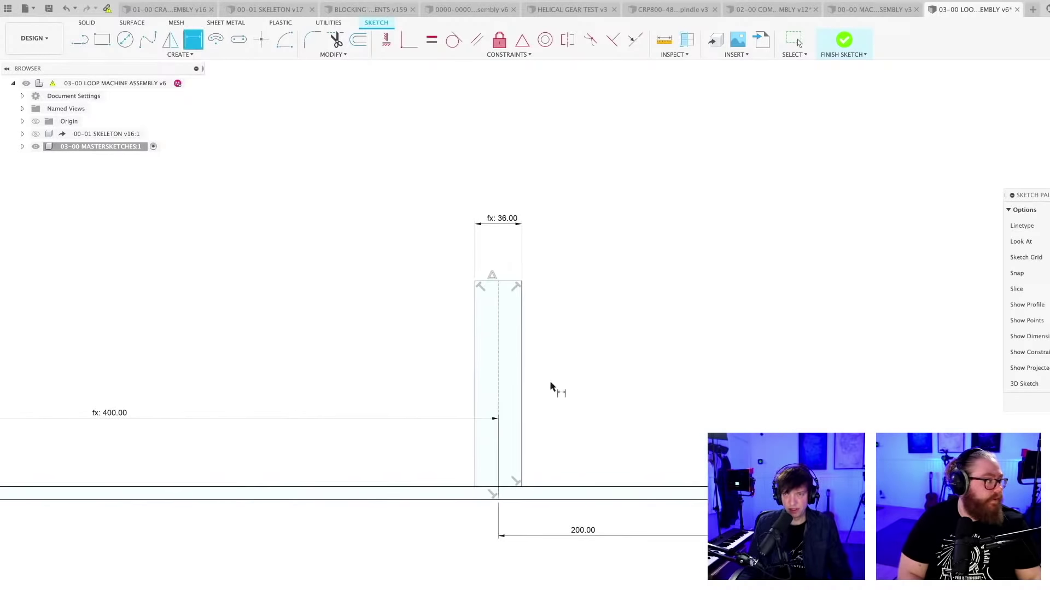
click(496, 377)
click(429, 372)
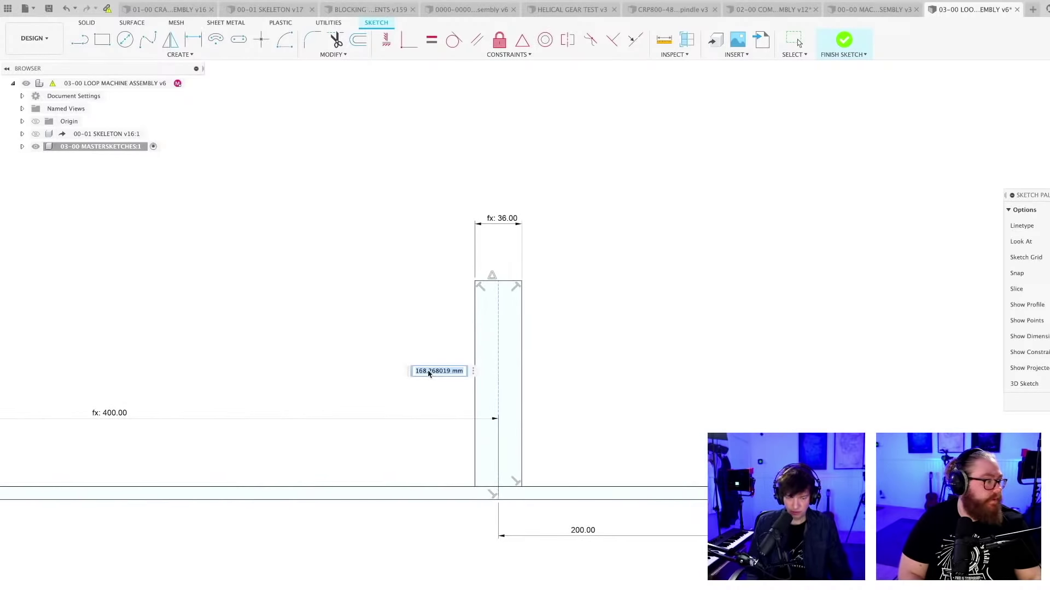
text(GE)
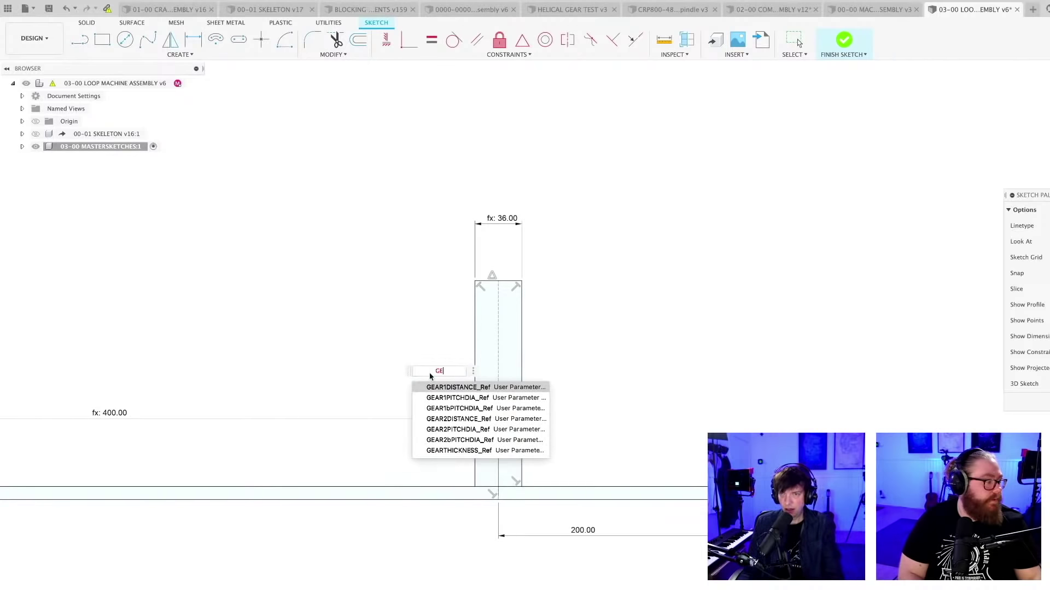
click(447, 441)
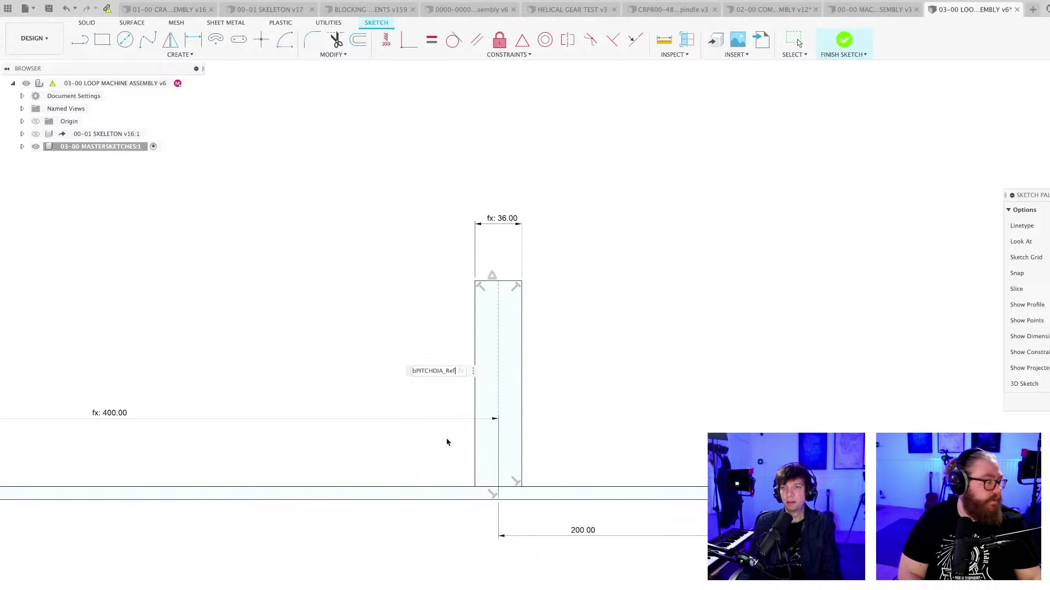
key(Return)
Reopen the upright's height dimension and enter GEAR2bPITCHDIA_Ref again
scroll(609, 374, down, 2)
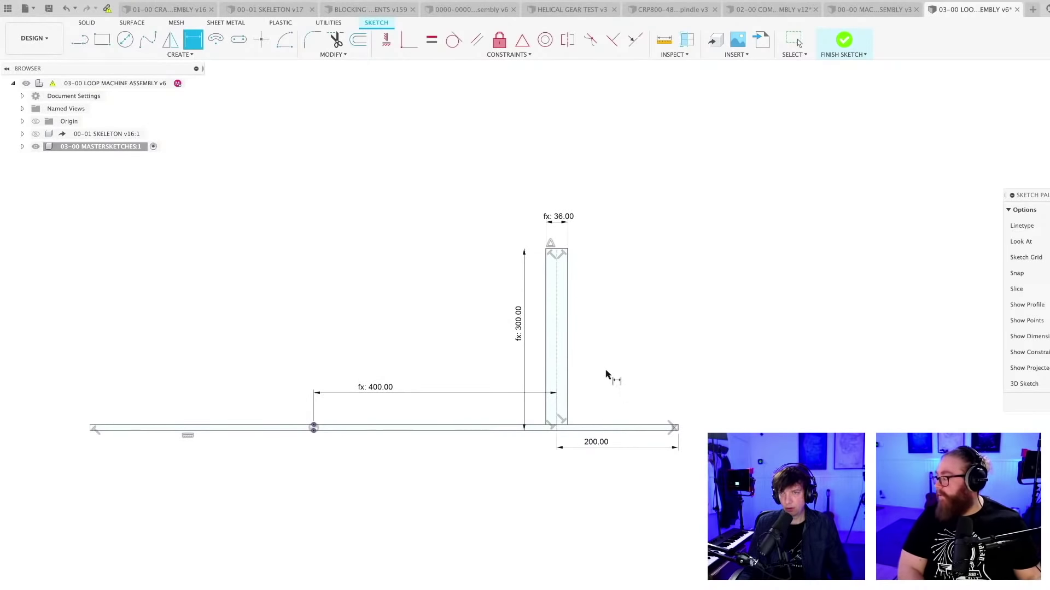
scroll(533, 336, up, 2)
double_click(520, 326)
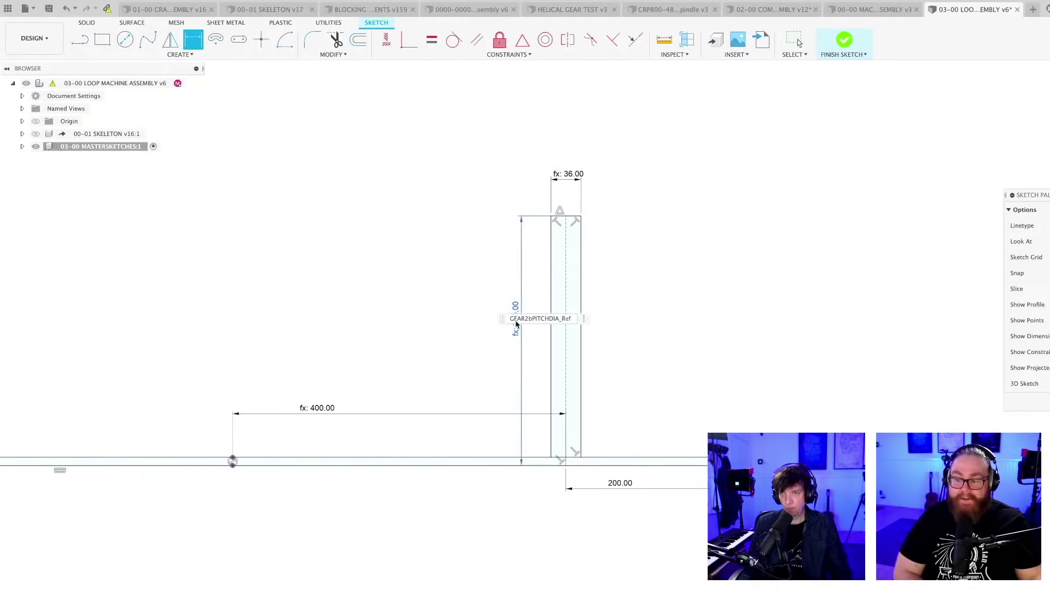
text(G)
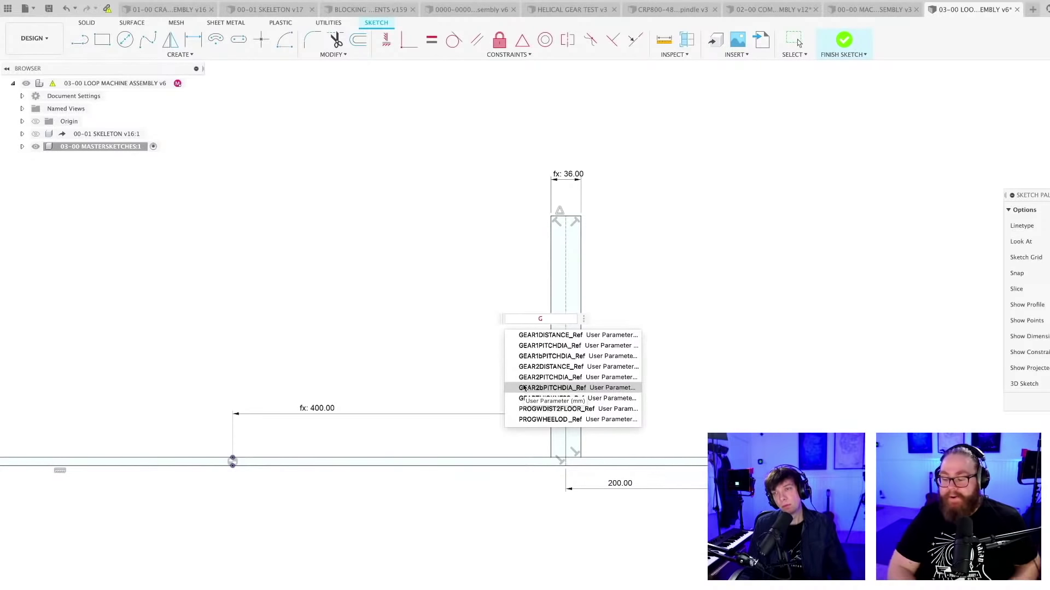
click(554, 389)
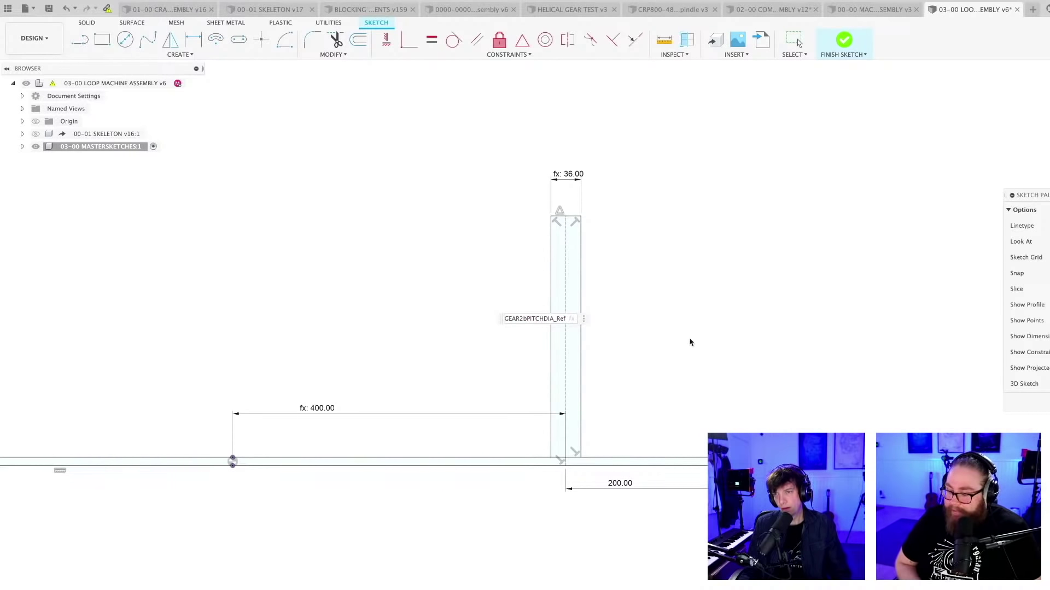
key(Return)
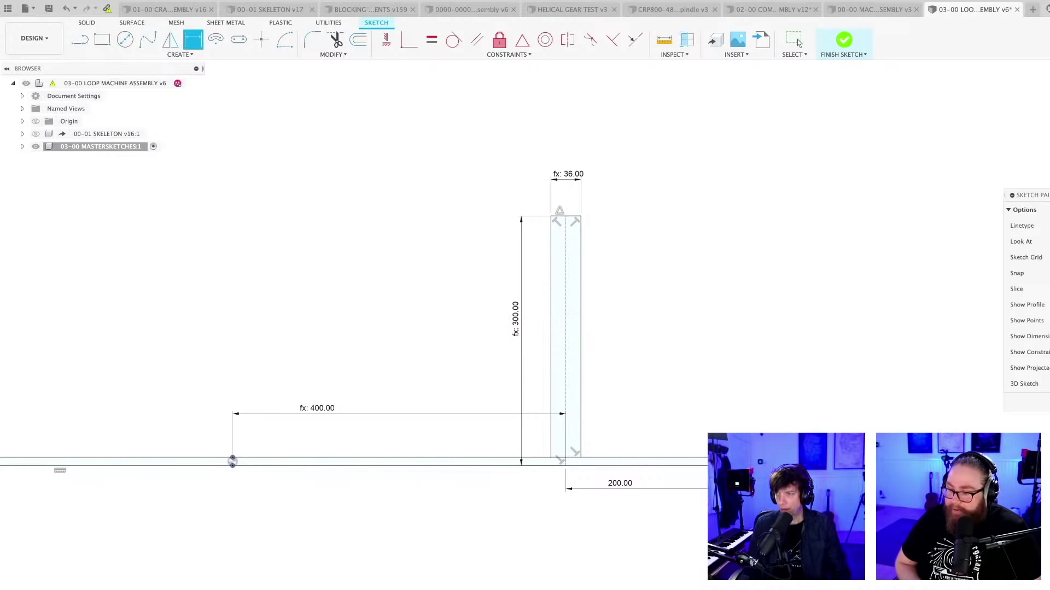
Finish the upright sketch and update the assembly's derived 00-01 SKELETON reference to its latest version
click(844, 39)
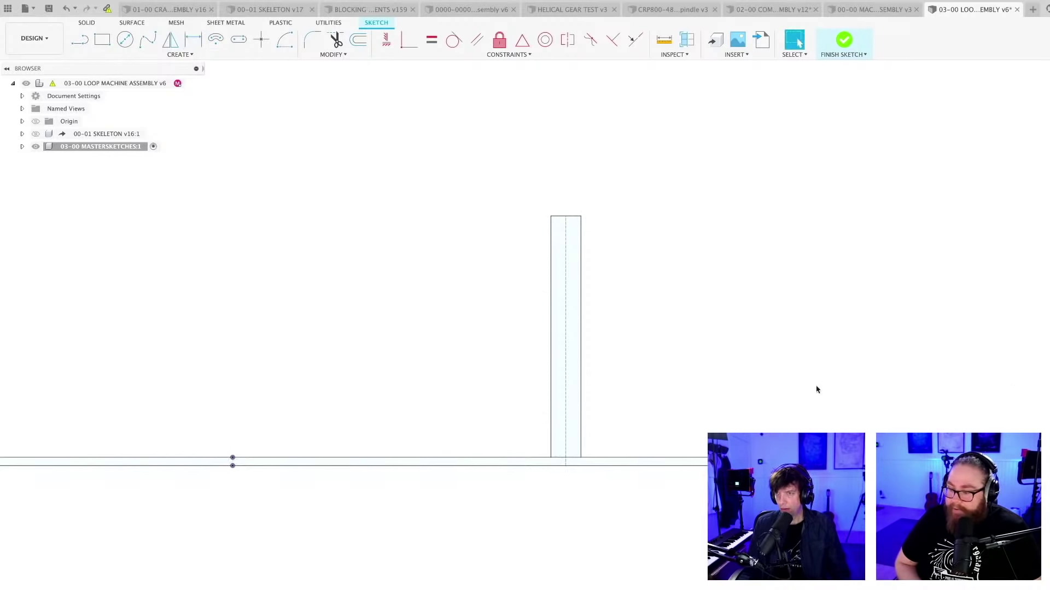
scroll(667, 361, down, 2)
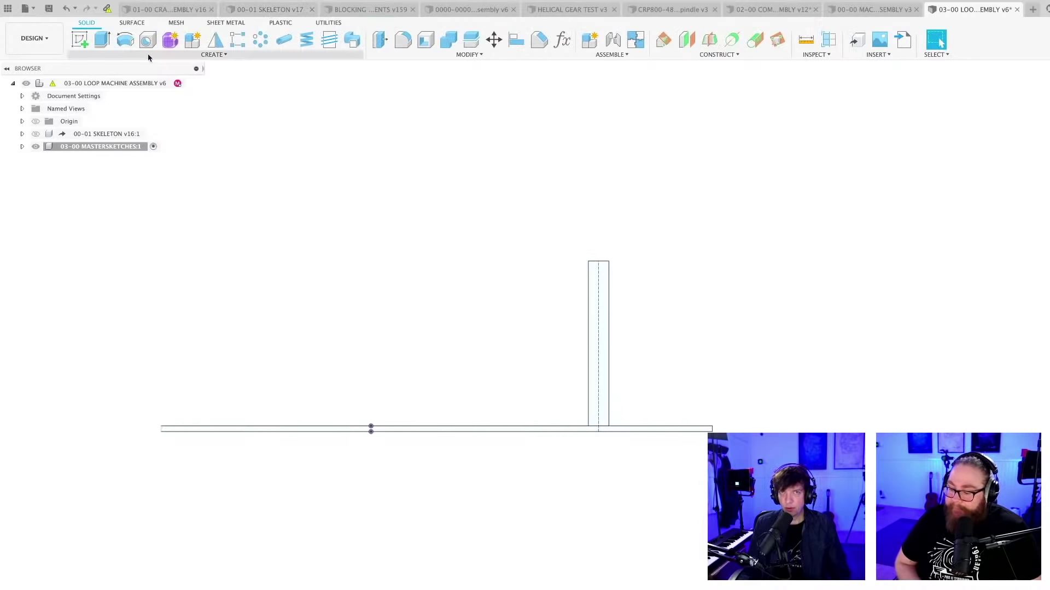
click(108, 9)
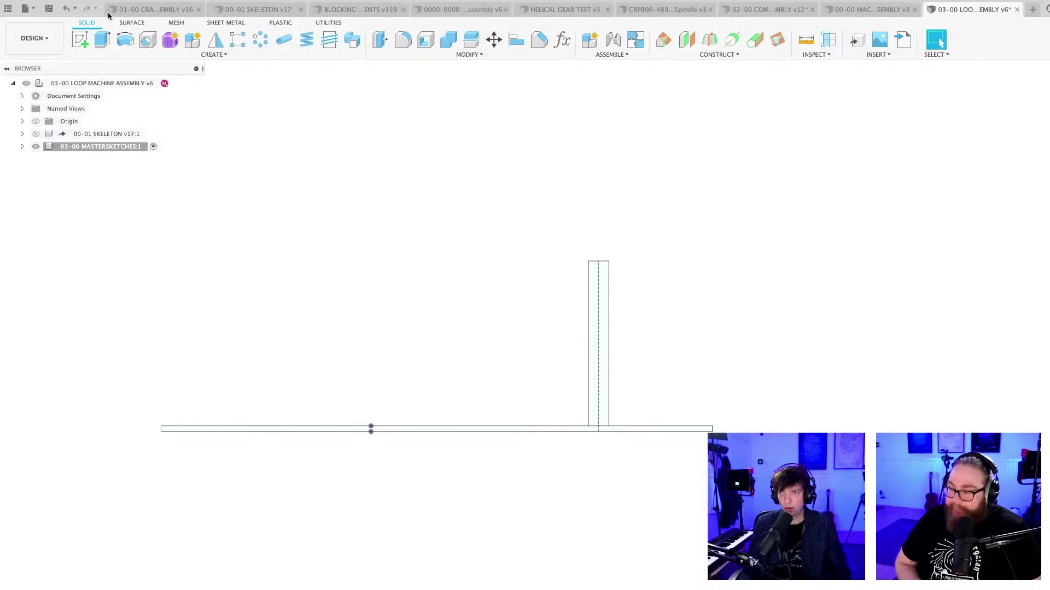
scroll(486, 284, down, 1)
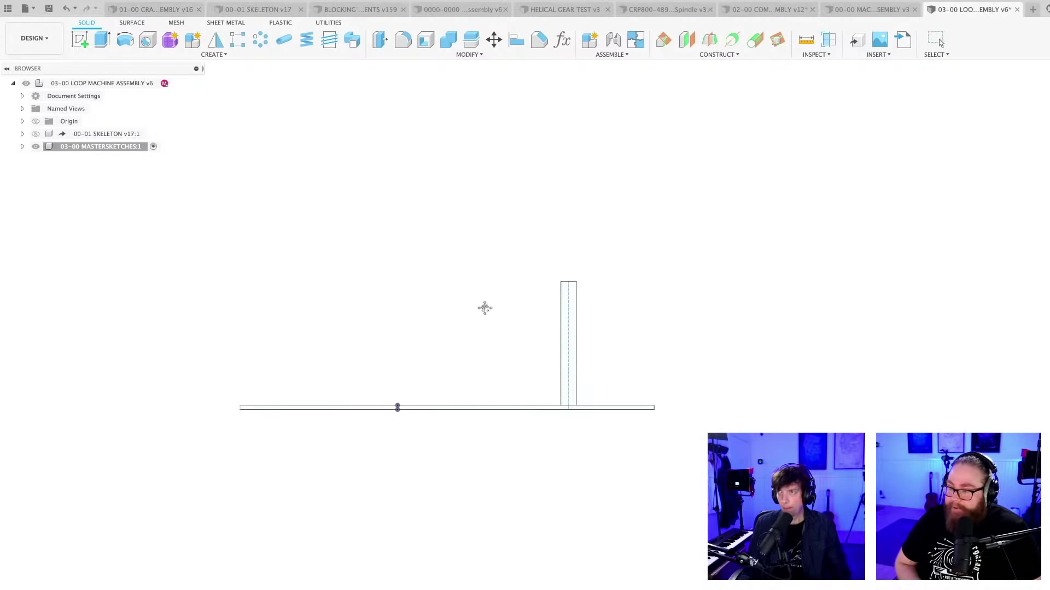
Look over the shafts and gears in the 00-00 machine assembly
click(877, 11)
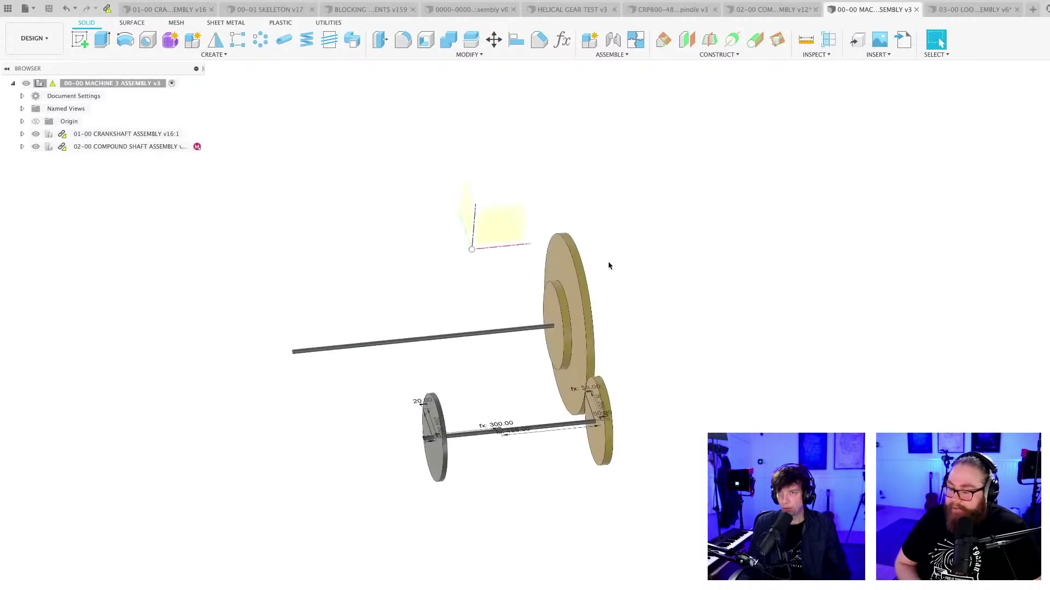
scroll(565, 365, up, 2)
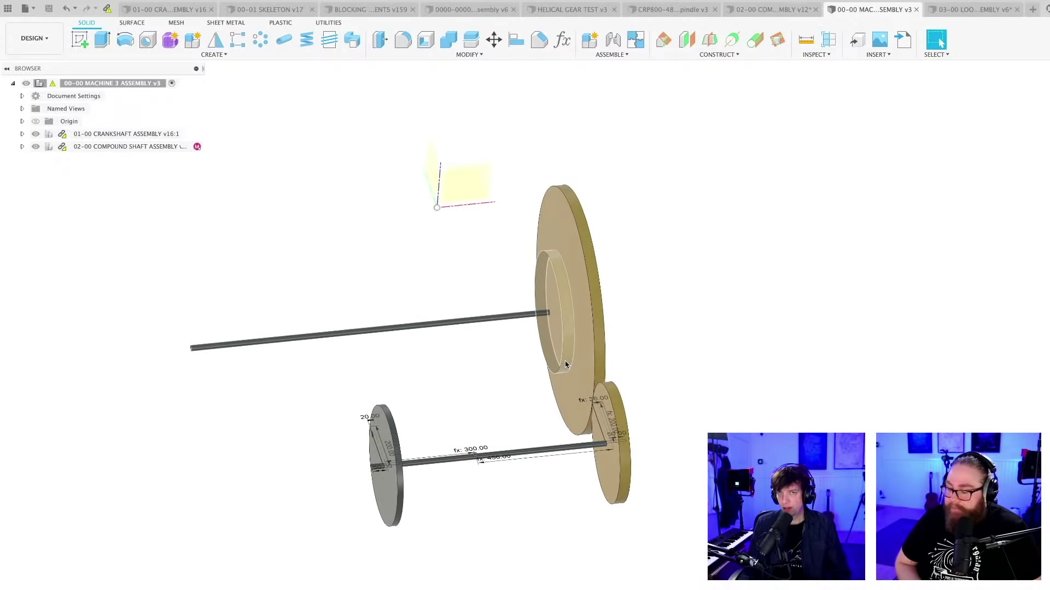
scroll(566, 366, down, 2)
scroll(654, 377, down, 2)
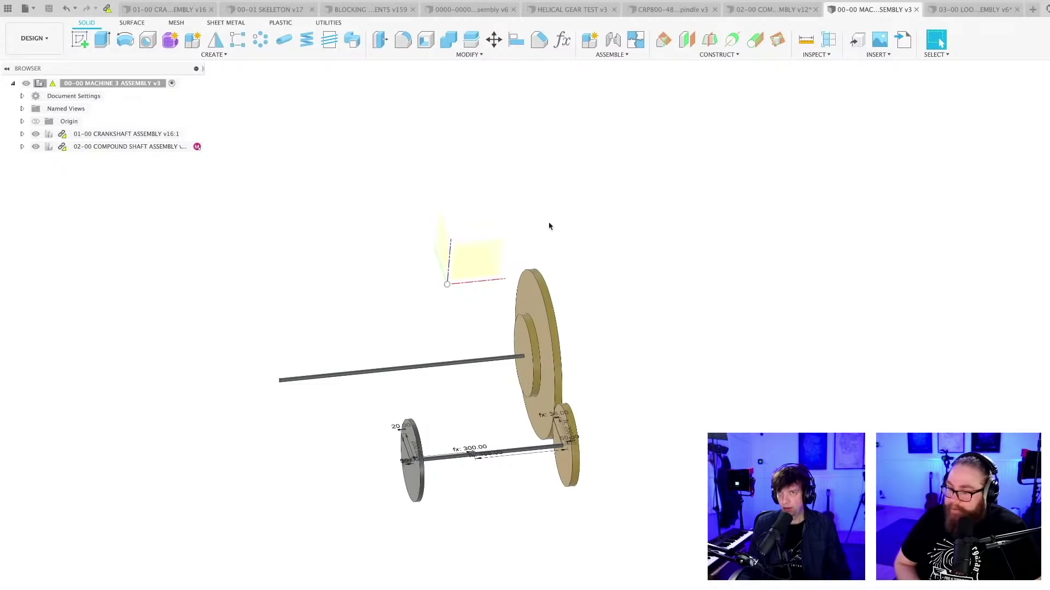
Review the gear pitch diameter names and expressions in the 00-01 SKELETON document's parameters
click(265, 10)
scroll(680, 230, down, 3)
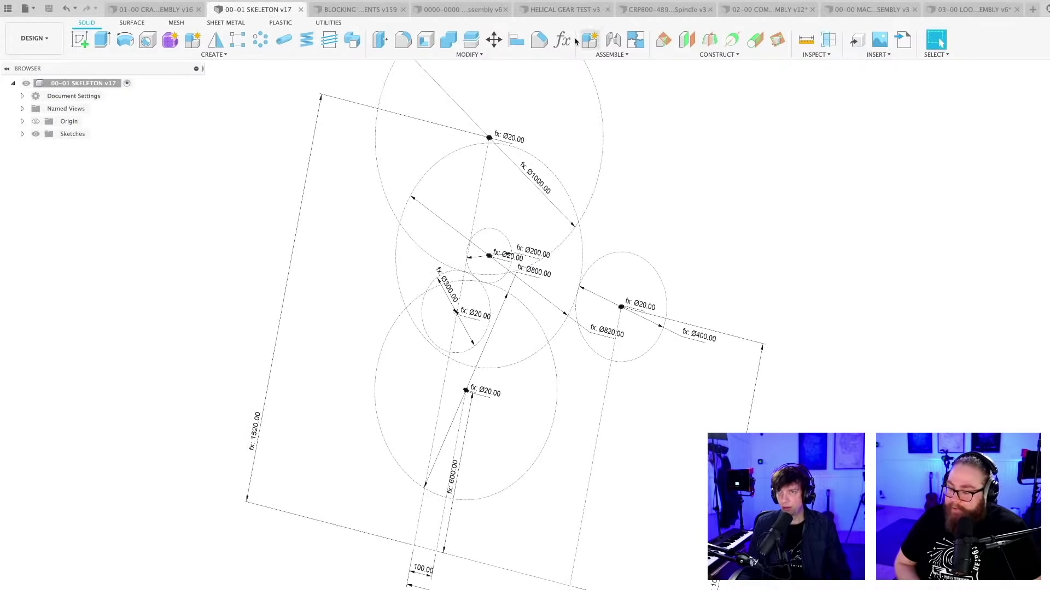
click(562, 39)
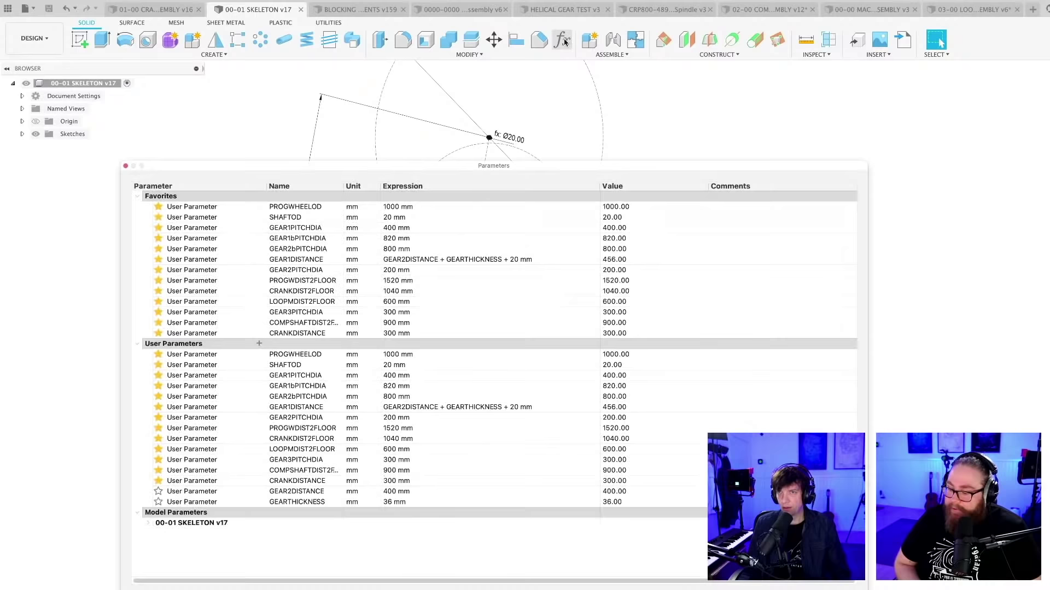
double_click(296, 270)
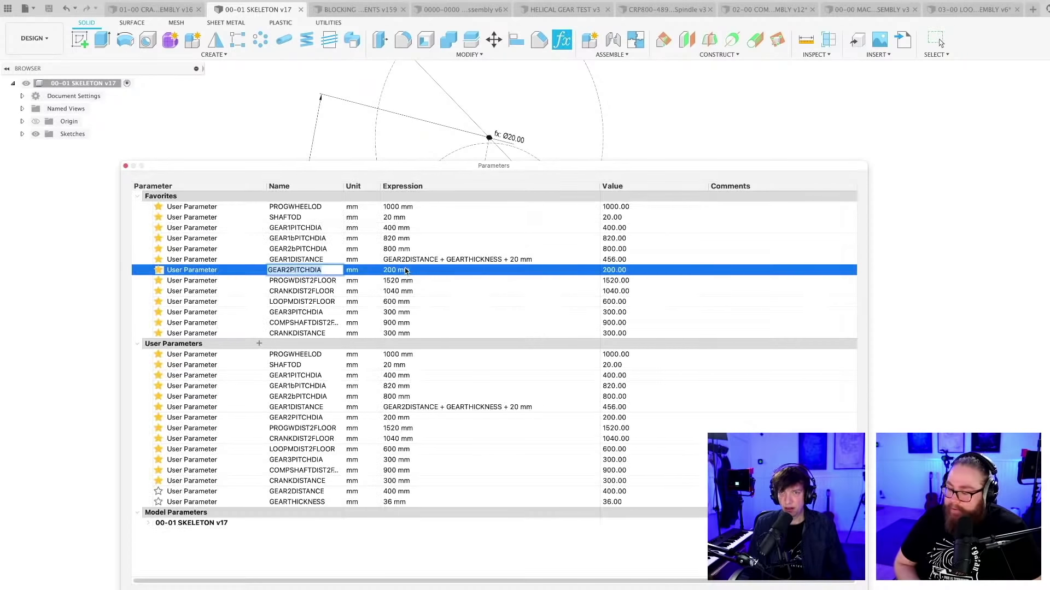
click(294, 250)
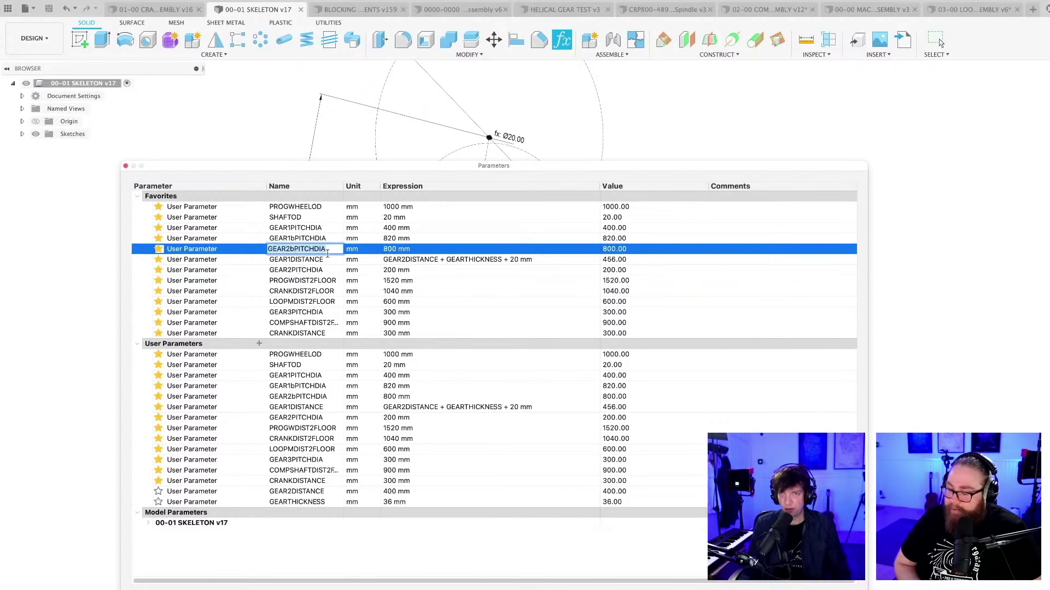
click(420, 249)
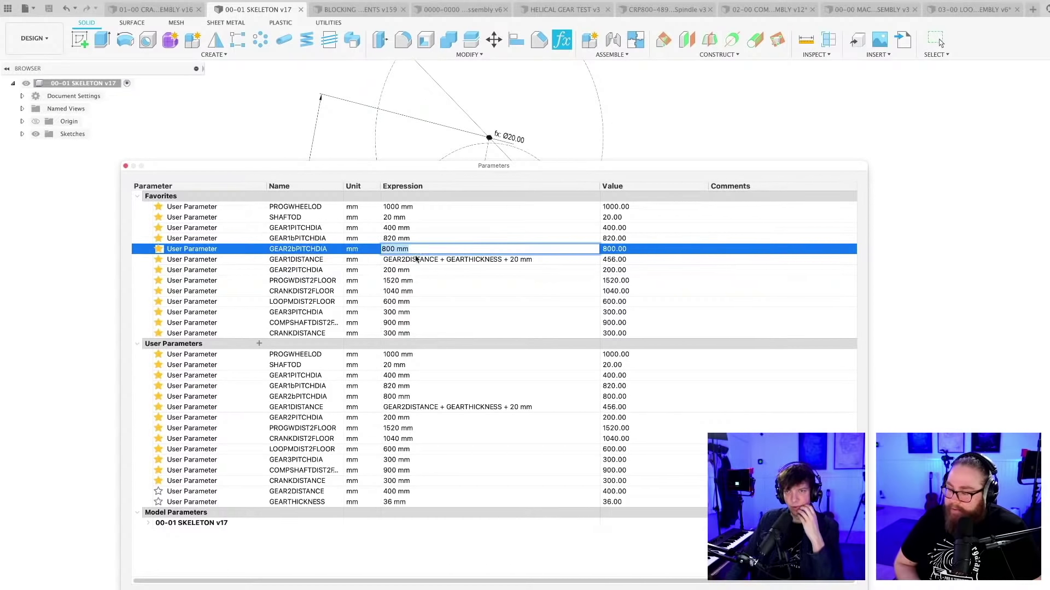
double_click(307, 312)
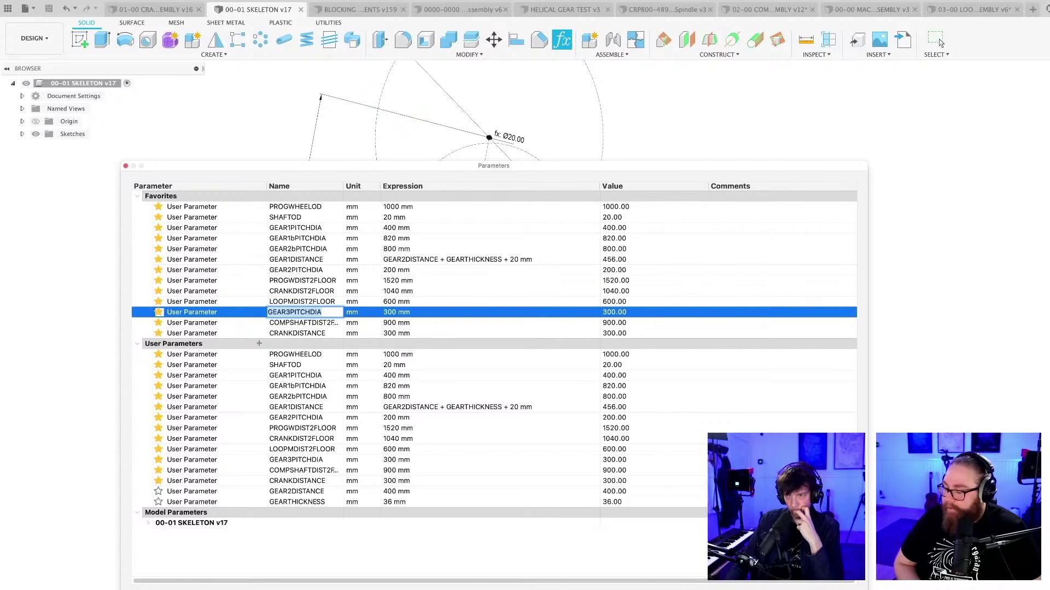
key(Escape)
key(Escape)
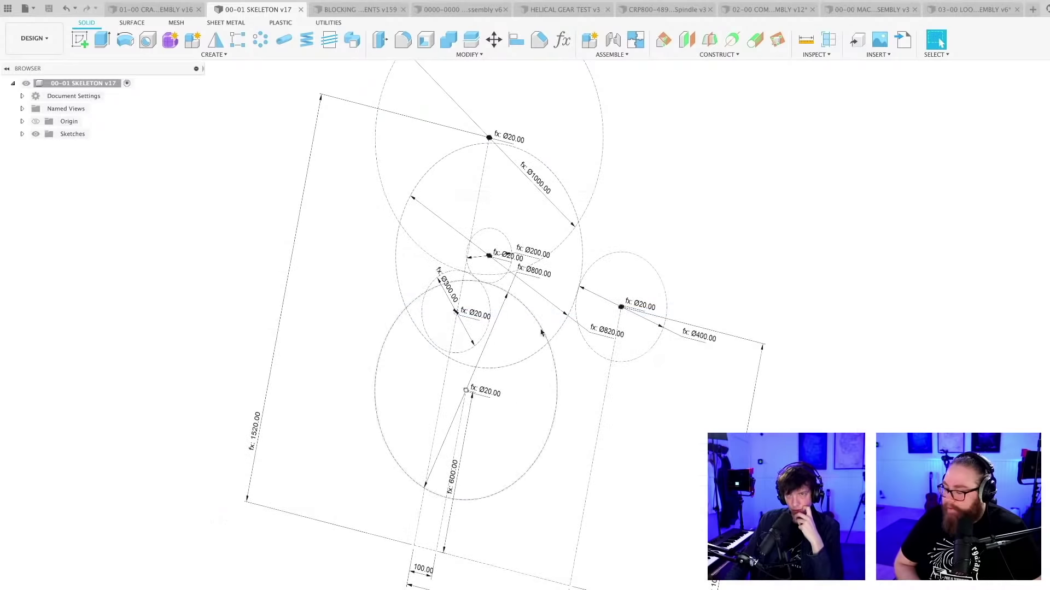
Check which parameter drives the 800 mm circle's diameter in the skeleton sketch
double_click(534, 272)
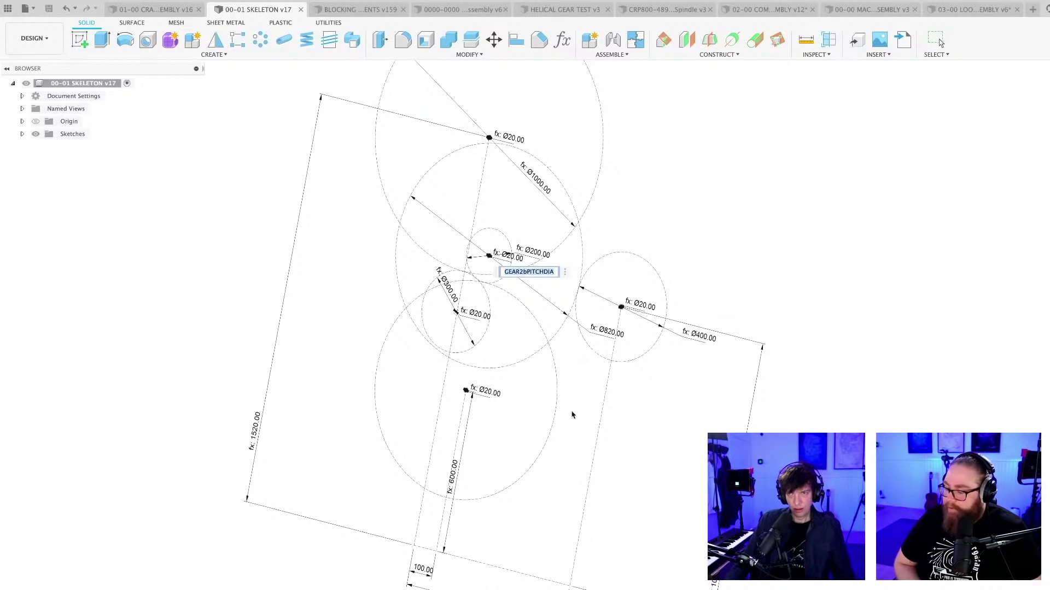
key(Return)
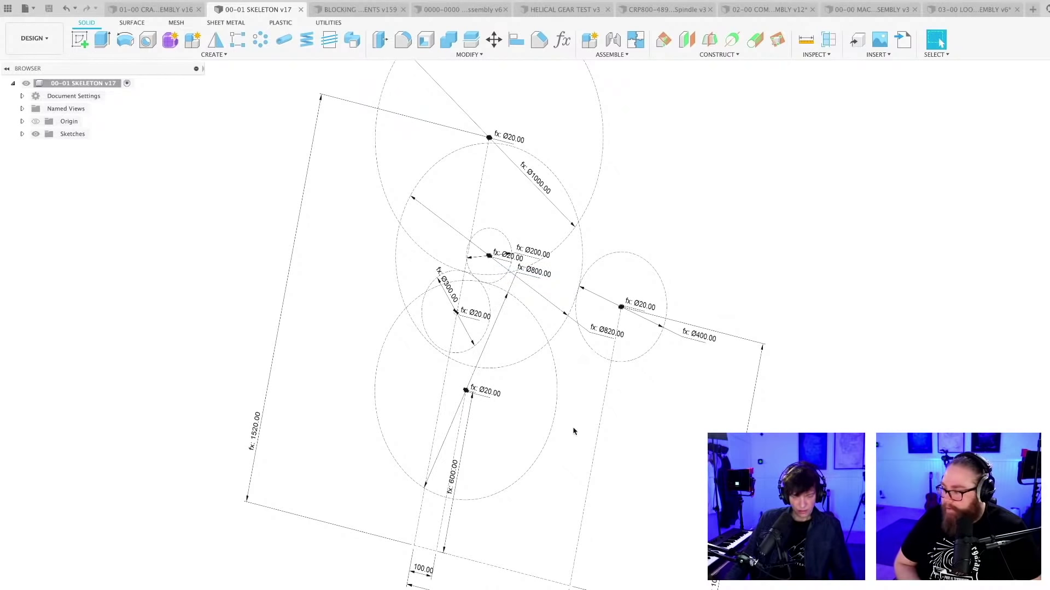
shift+middle_drag(574, 429, 581, 422)
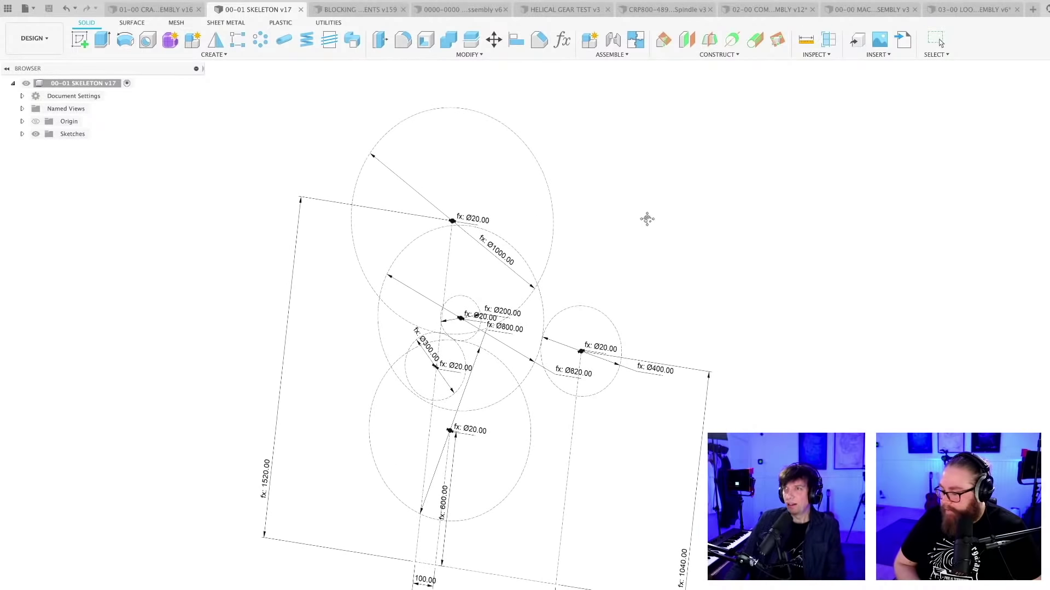
middle_drag(689, 202, 651, 218)
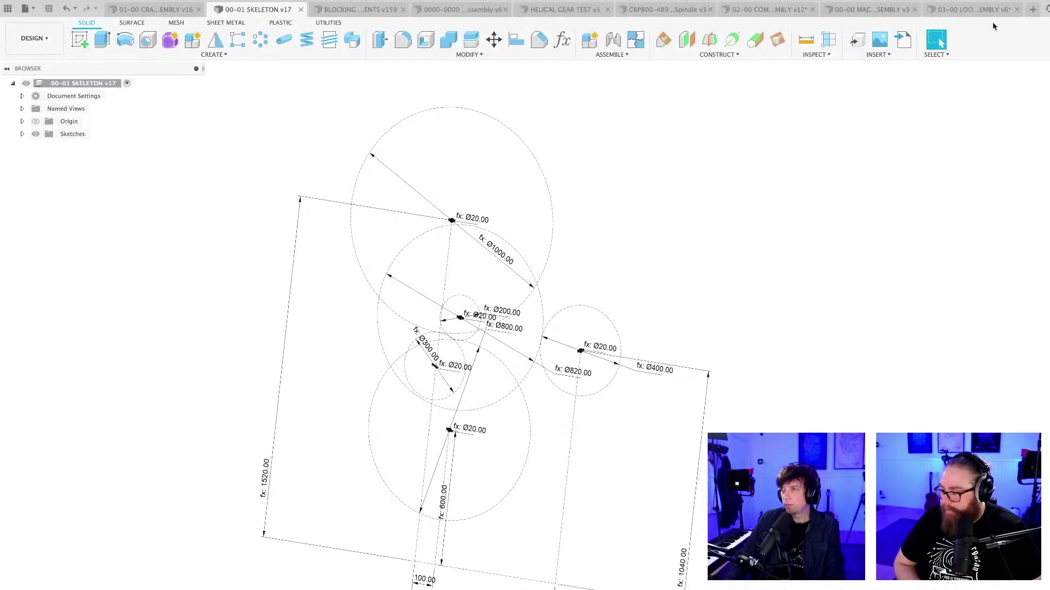
Reopen the upright sketch in the 03-00 loop machine assembly and check the expression driving the upright's height
click(965, 15)
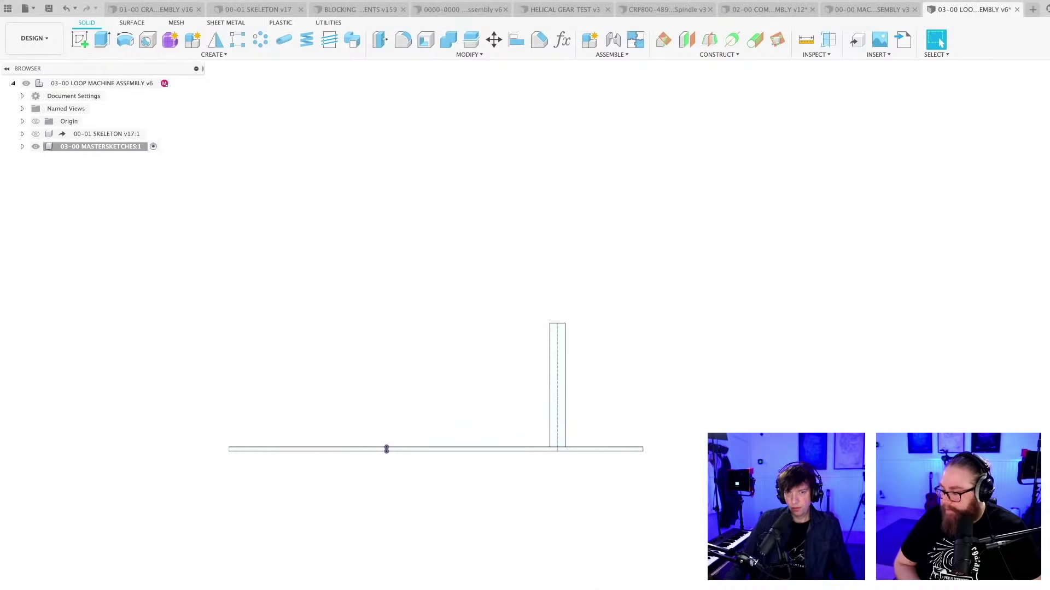
double_click(558, 383)
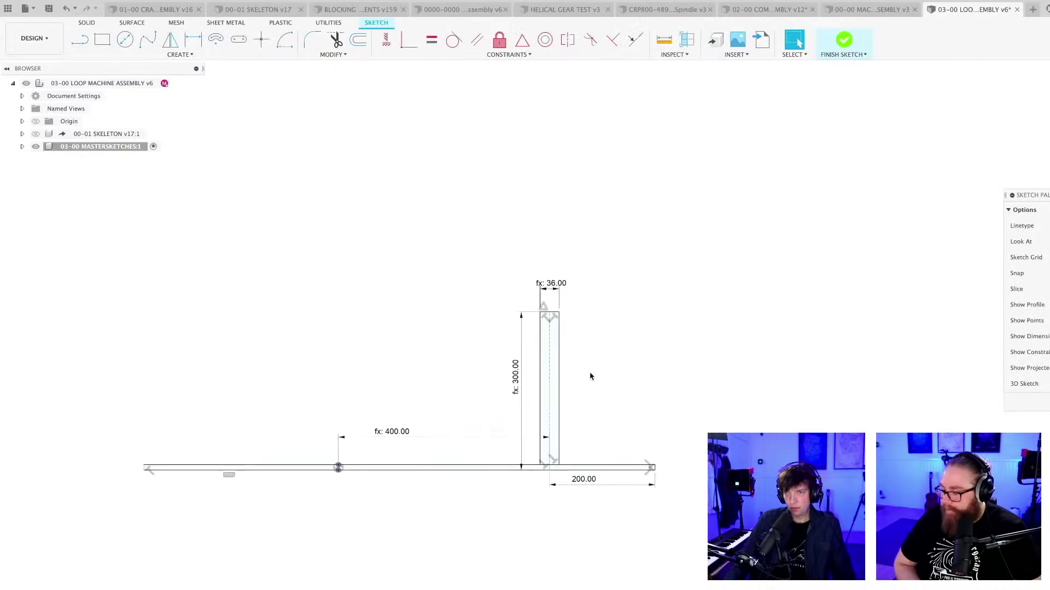
double_click(508, 379)
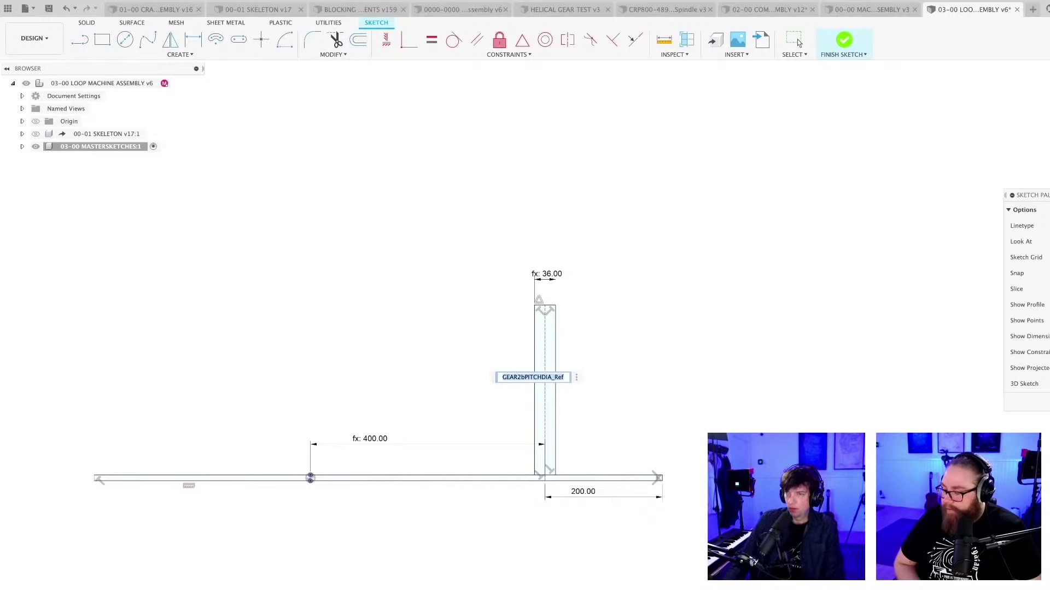
key(Escape)
Inspect the loop machine assembly's derived parameters, widening the Name column to read the full GEAR2b pitch diameter name
click(562, 40)
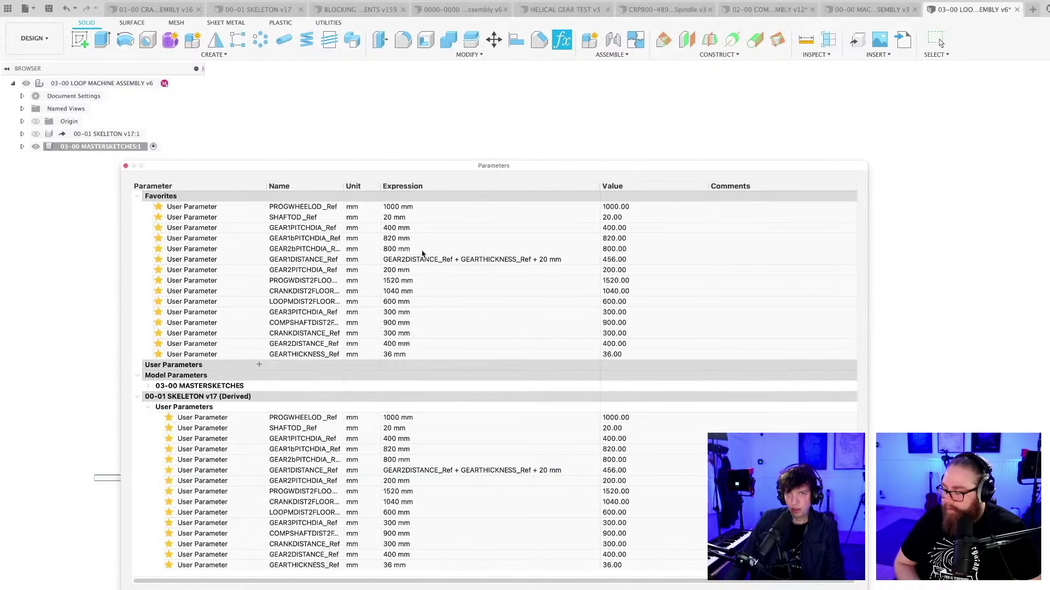
click(395, 251)
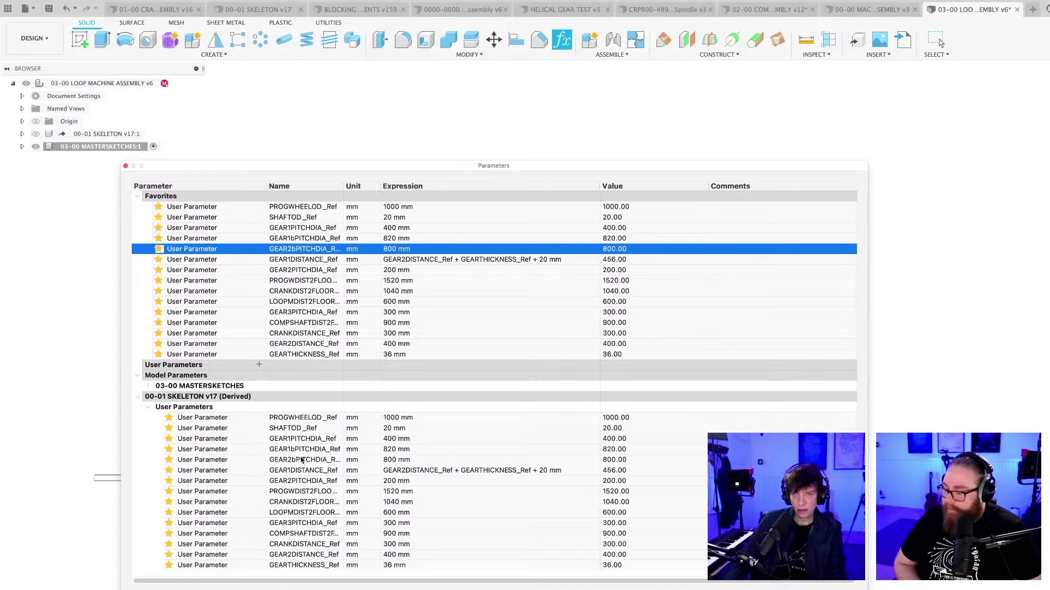
click(308, 260)
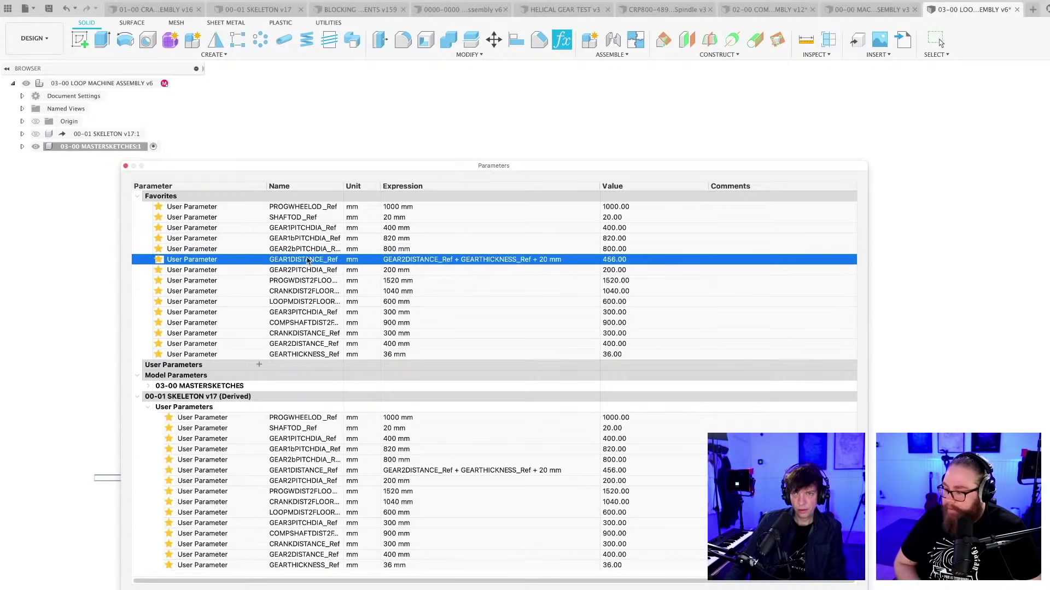
click(309, 250)
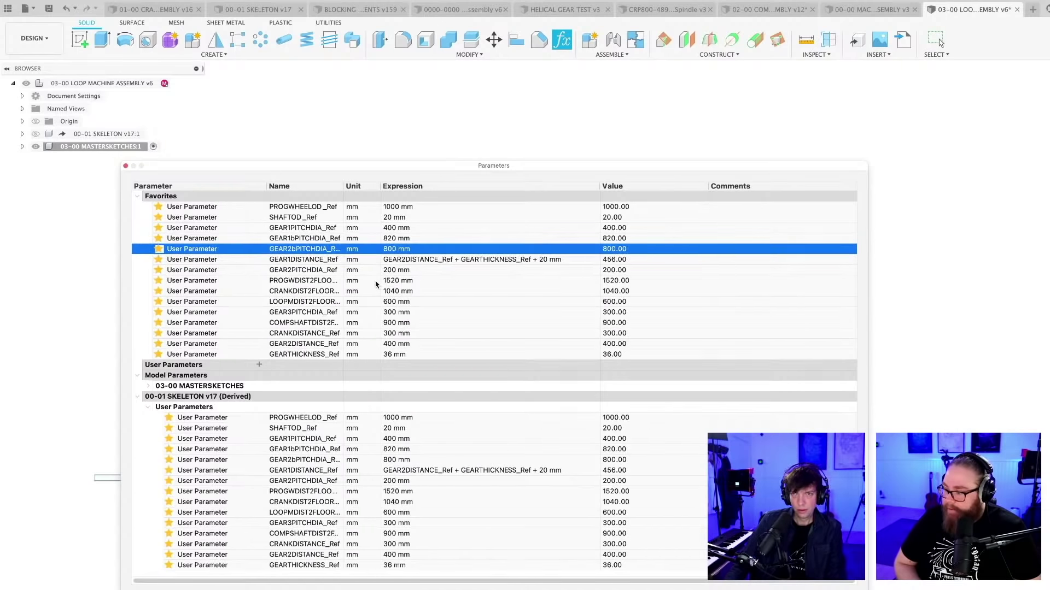
drag(342, 188, 392, 187)
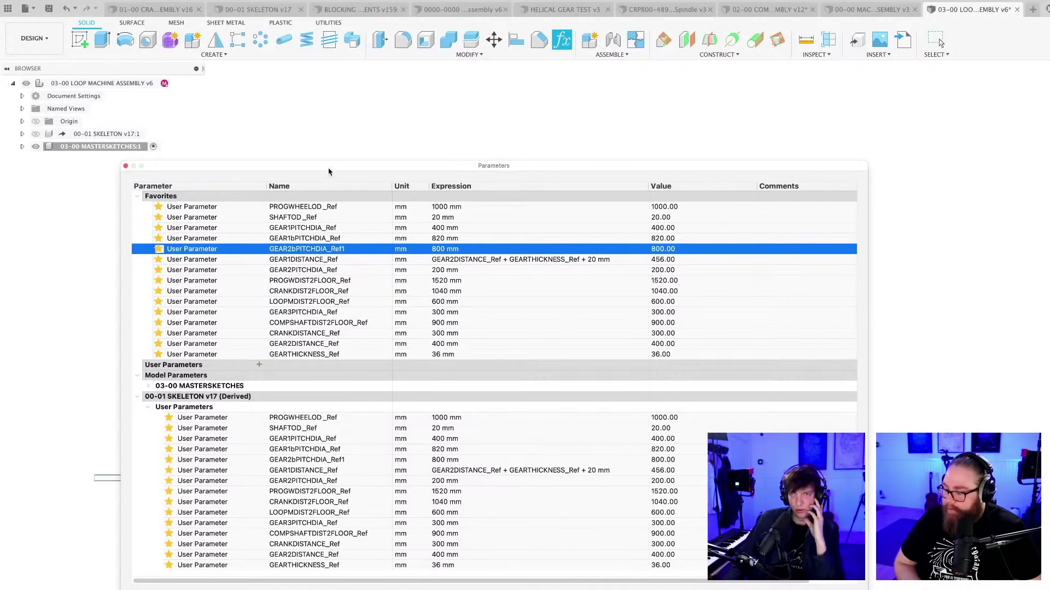
drag(329, 171, 382, 139)
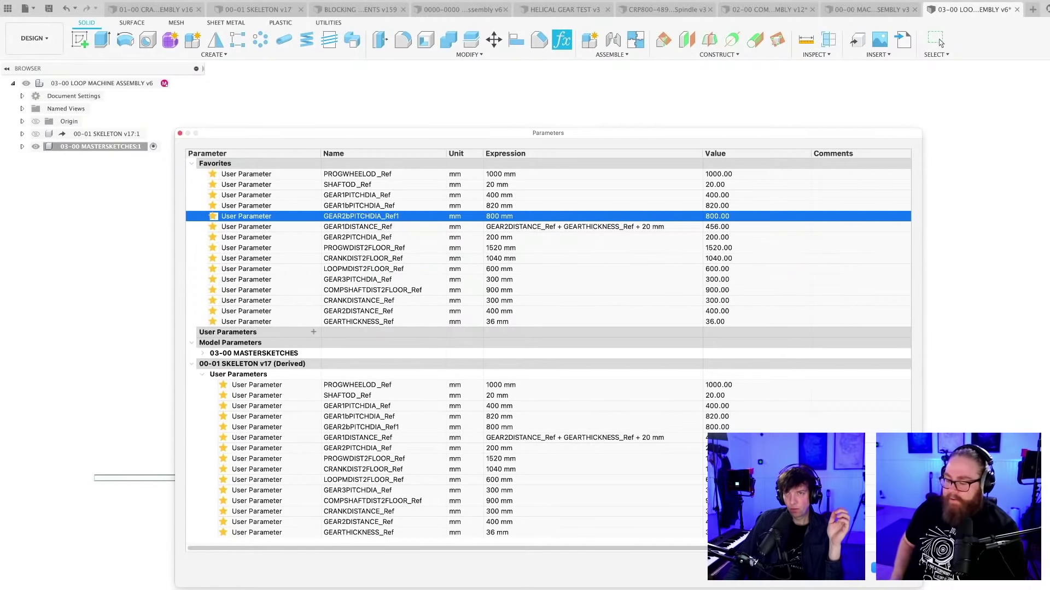
key(Escape)
Return to the 00-01 SKELETON document and recheck the expression of the 800 mm diameter dimension
click(253, 9)
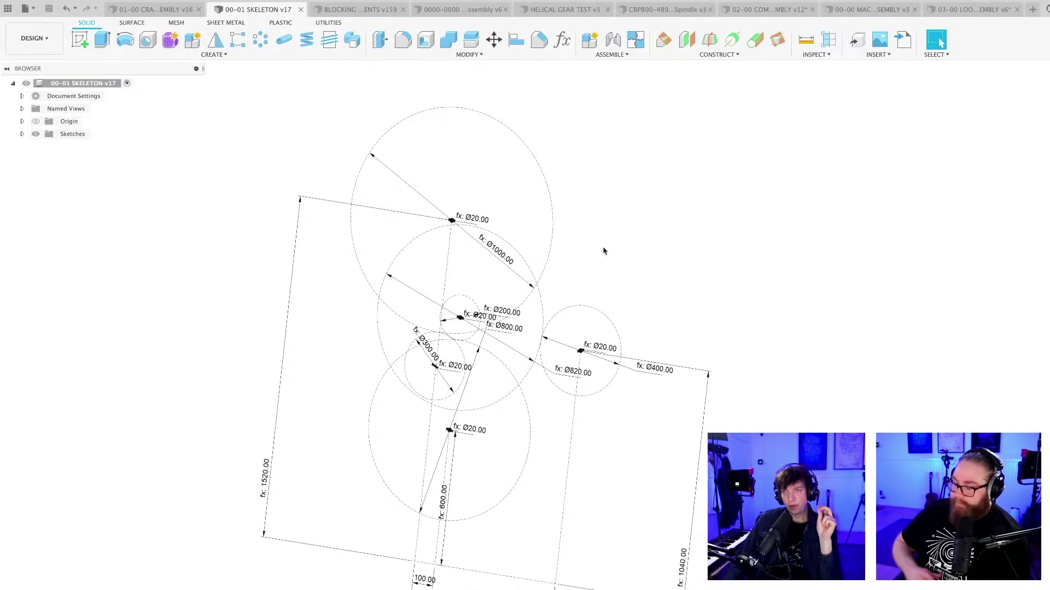
double_click(505, 328)
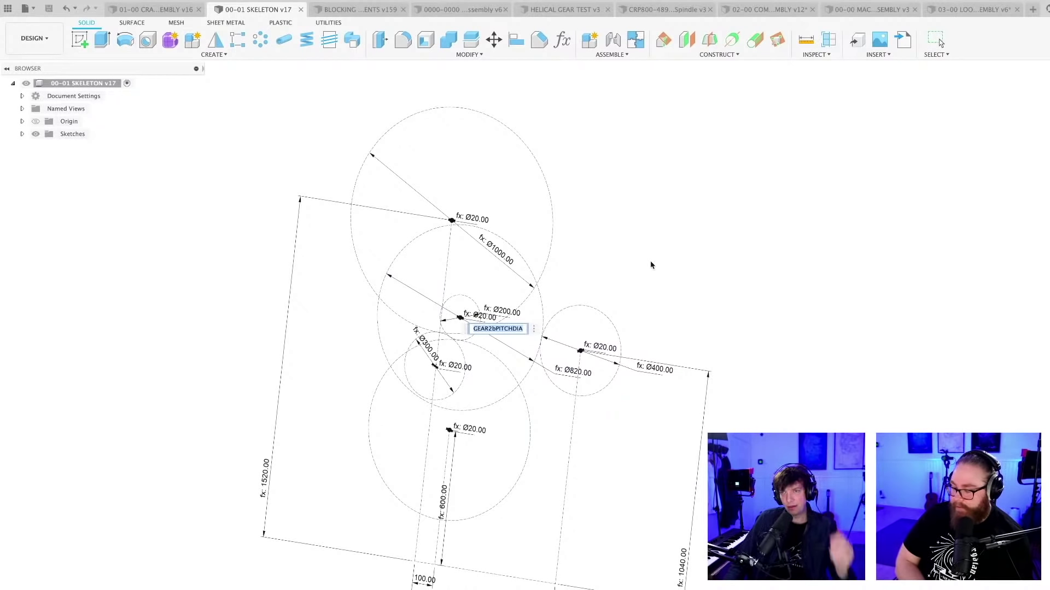
key(Return)
scroll(607, 276, up, 3)
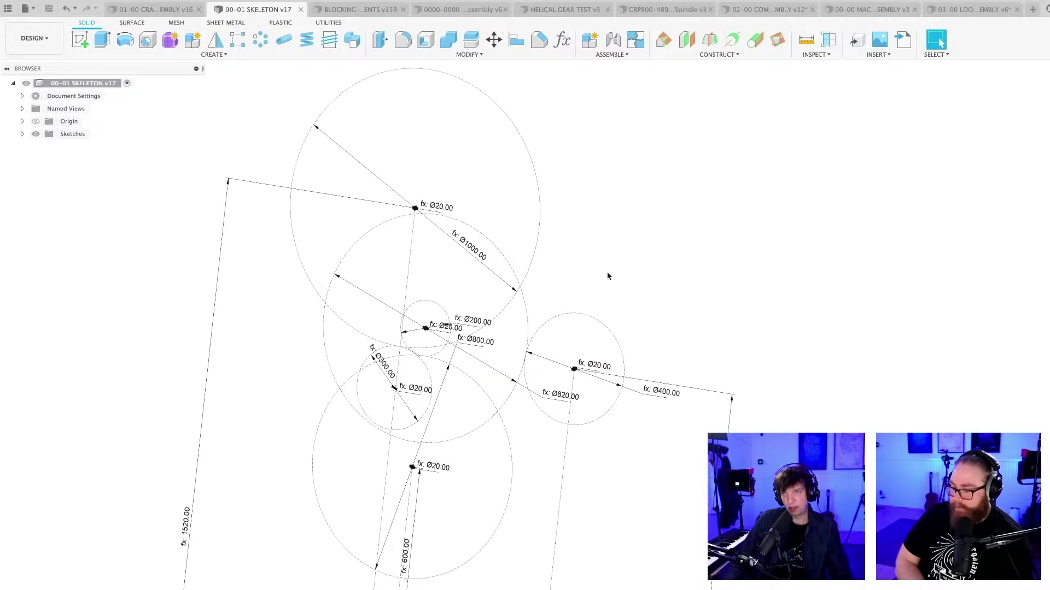
Rename the skeleton's GEAR2bPITCHDIA user parameter to GEAR2bPITCHDIAM and save the skeleton document
click(563, 44)
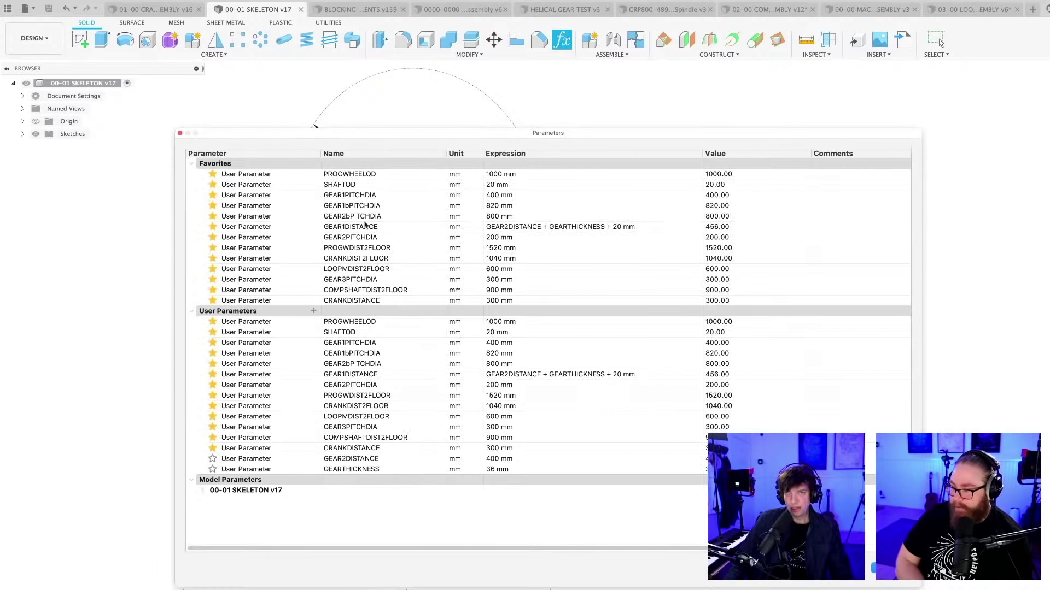
double_click(351, 218)
click(385, 217)
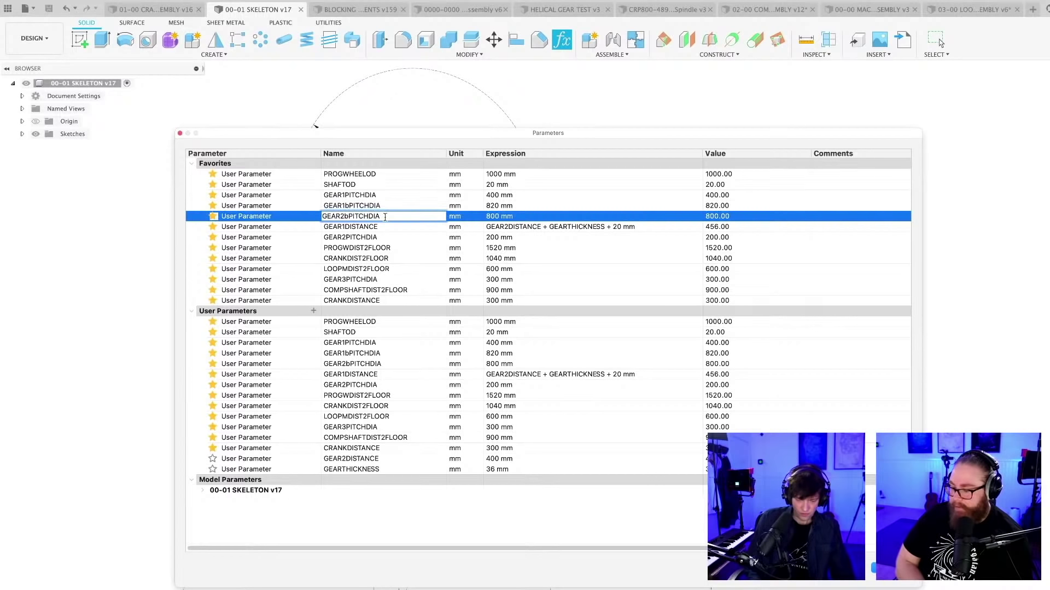
text(M)
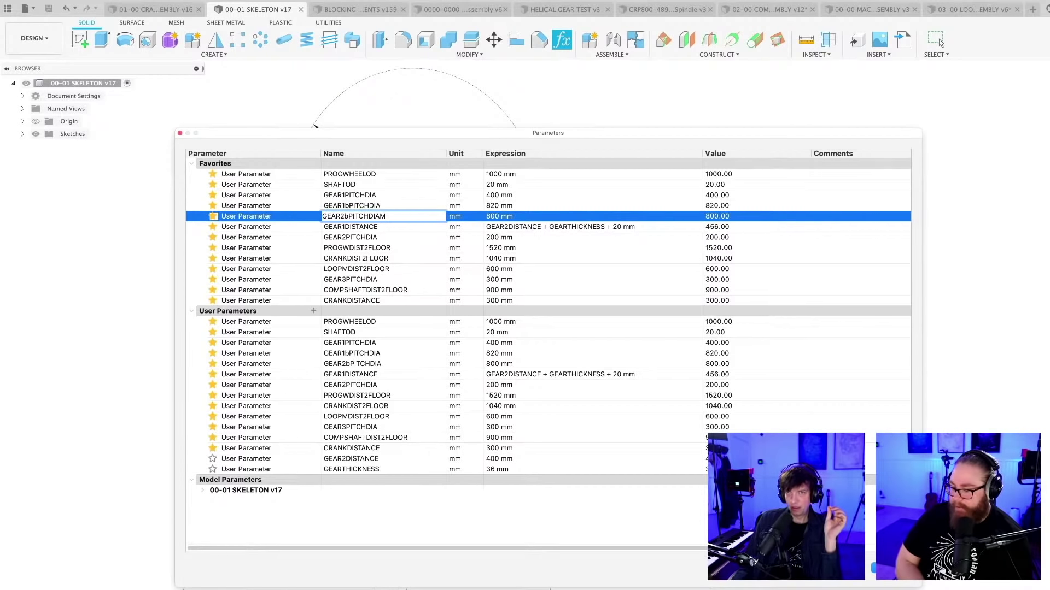
key(Return)
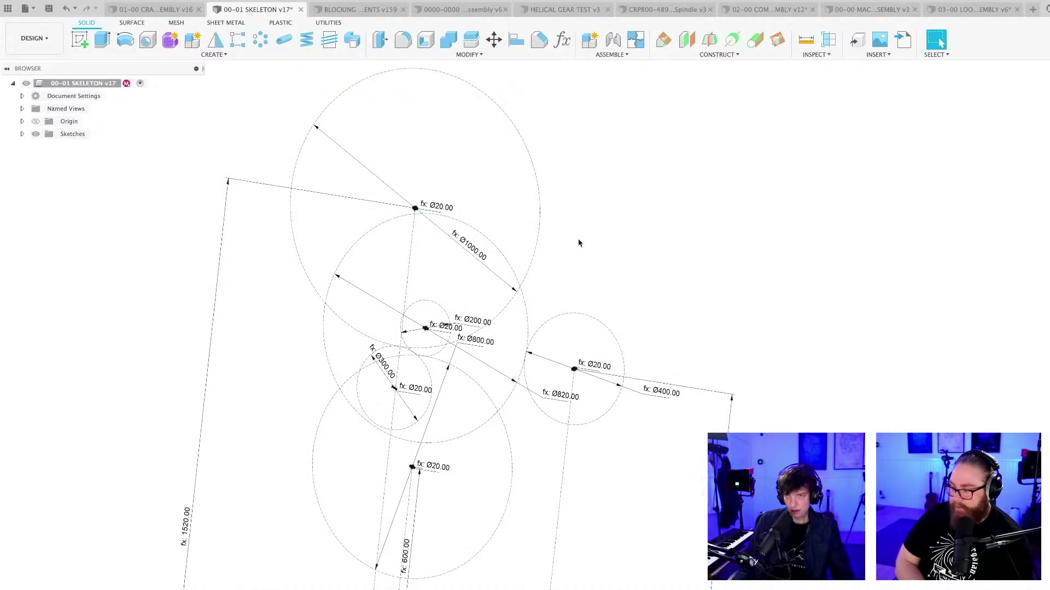
key(super+s)
key(Return)
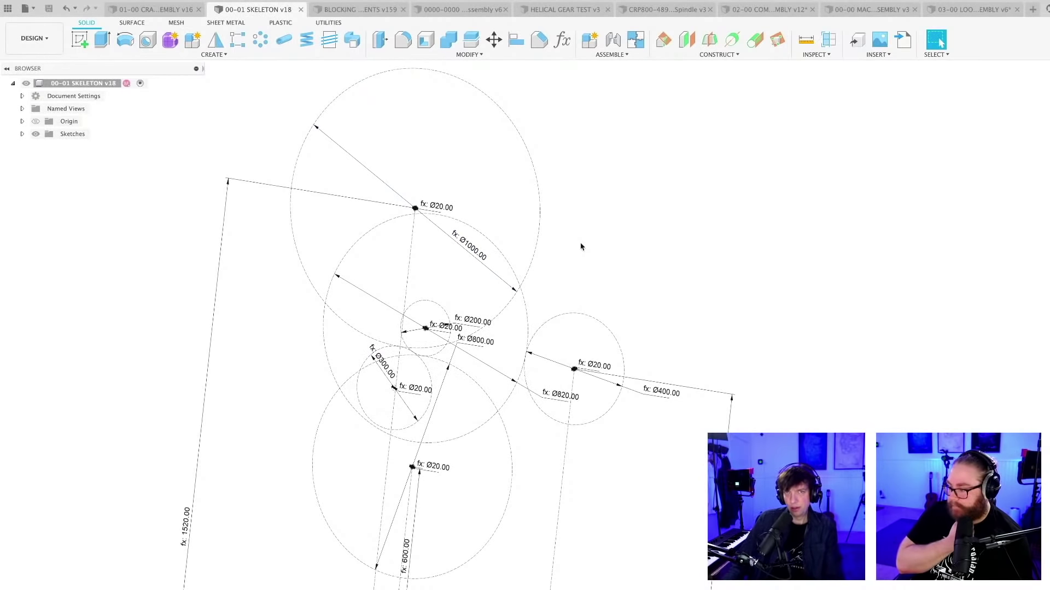
Reopen the upright sketch in the 03-00 loop machine assembly and try to drive the upright's height with GEAR2bPITCHDIAM_Ref
click(972, 9)
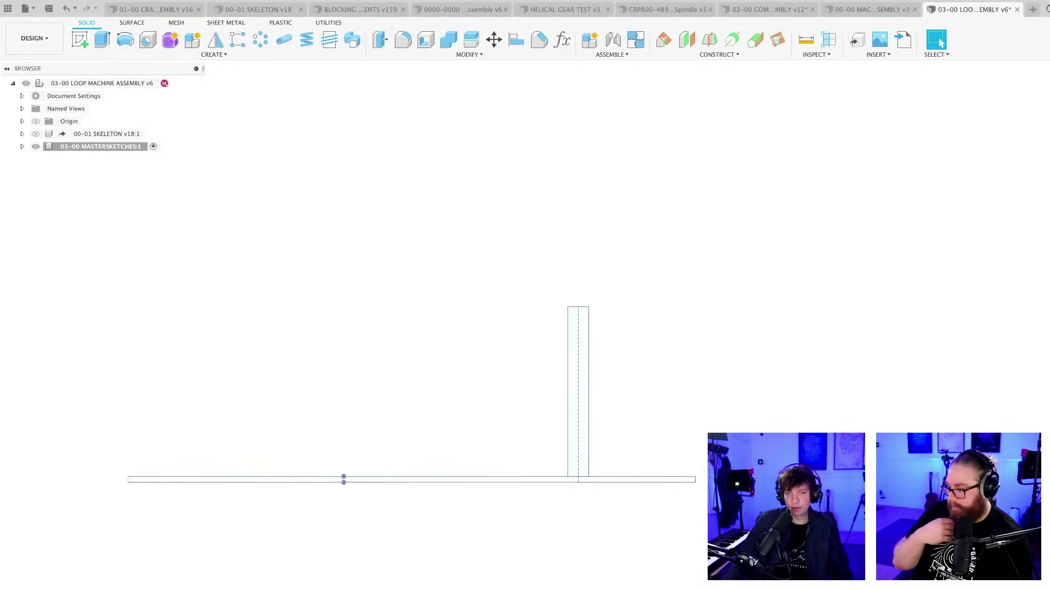
double_click(382, 479)
scroll(514, 376, up, 3)
double_click(535, 375)
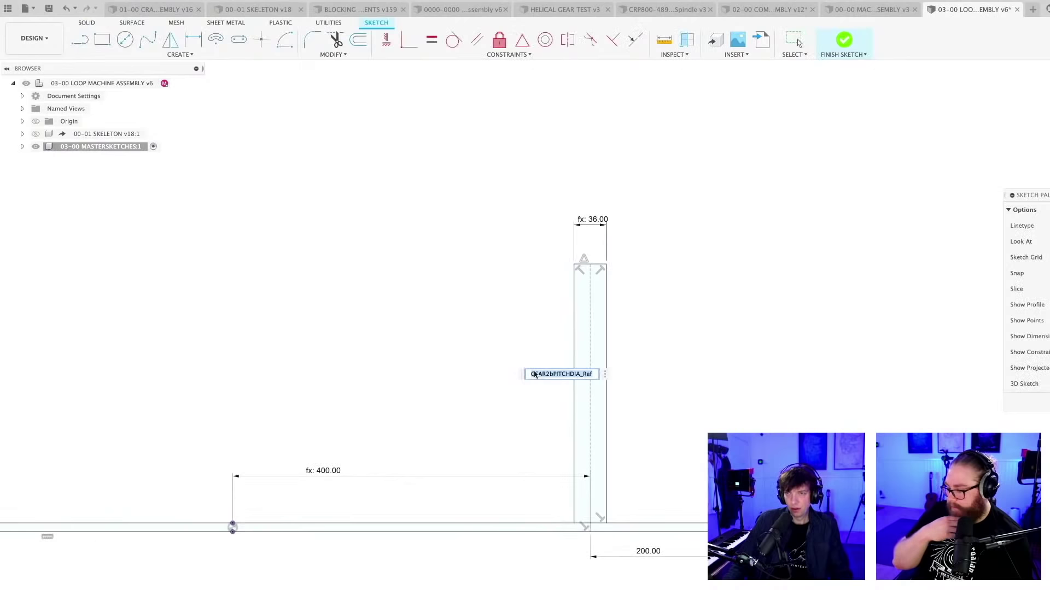
text(G)
key(Down)
key(Down)
key(Down)
key(Down)
key(Down)
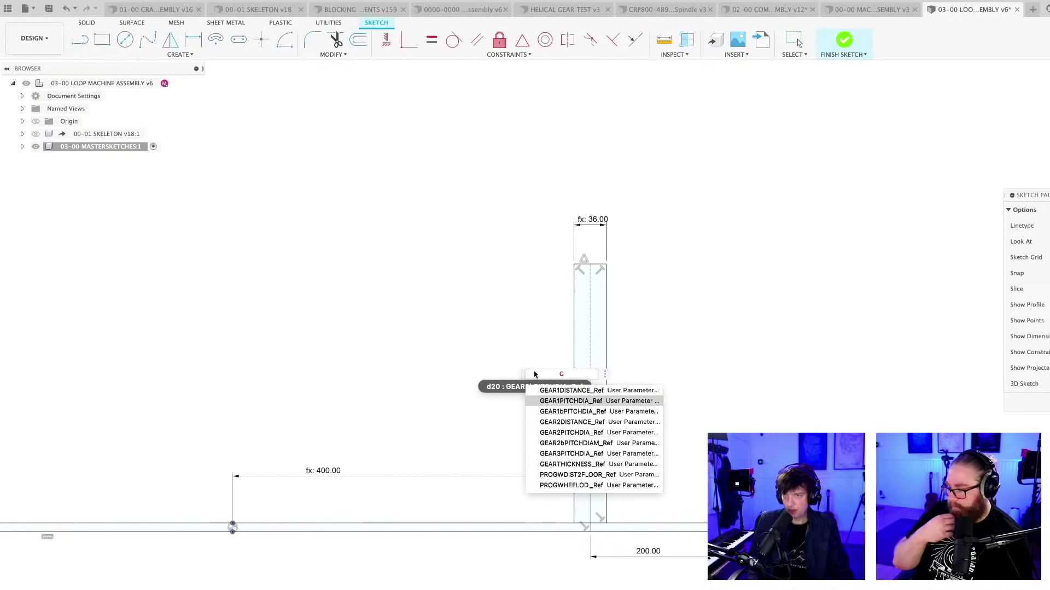
key(Return)
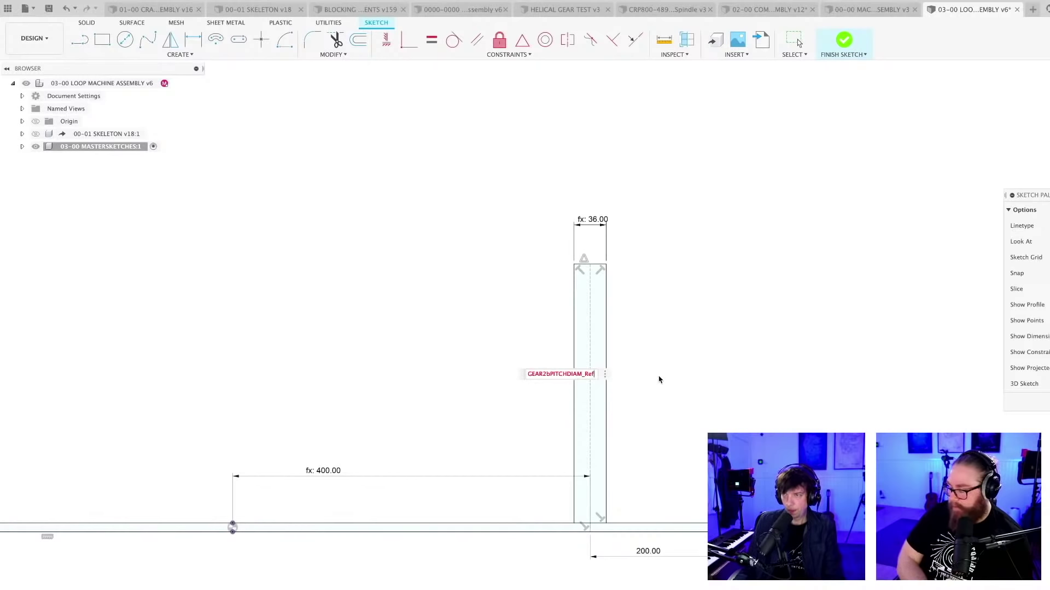
key(super+a)
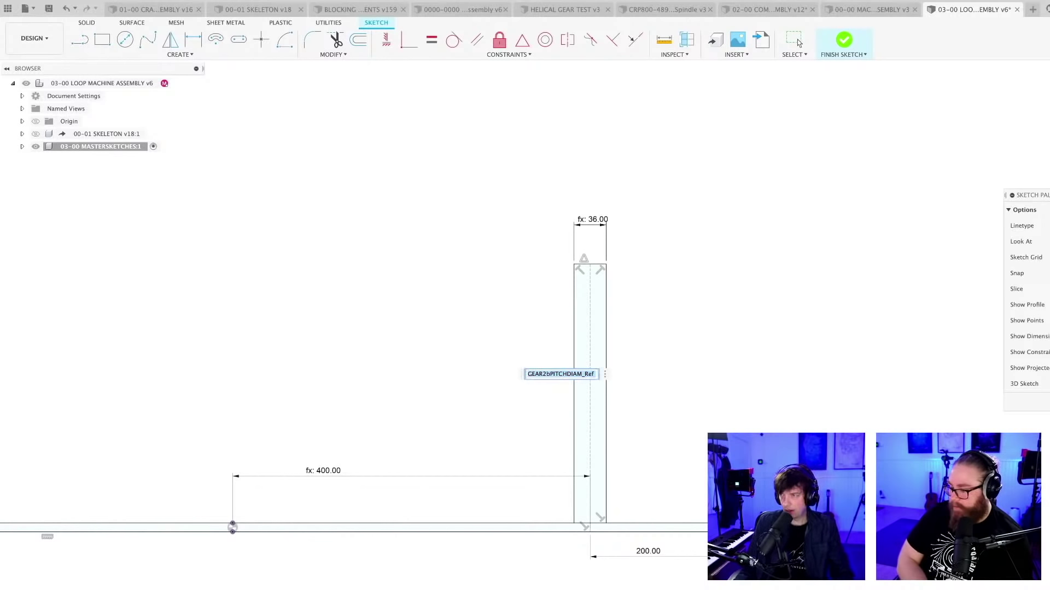
Save the loop machine assembly with the description User Saved and review its derived skeleton parameters
key(super+s)
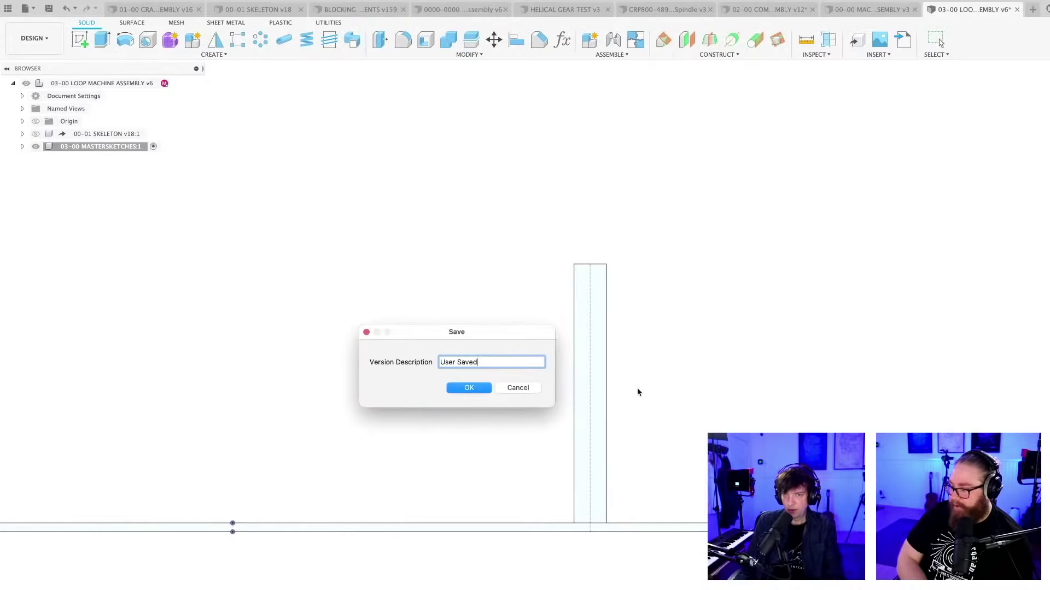
key(Return)
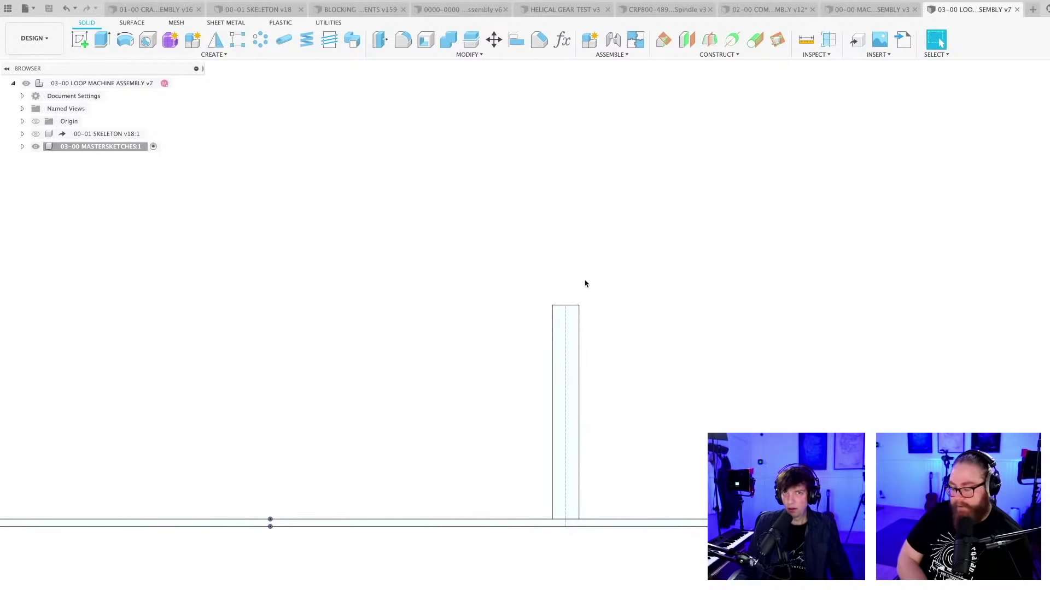
click(562, 42)
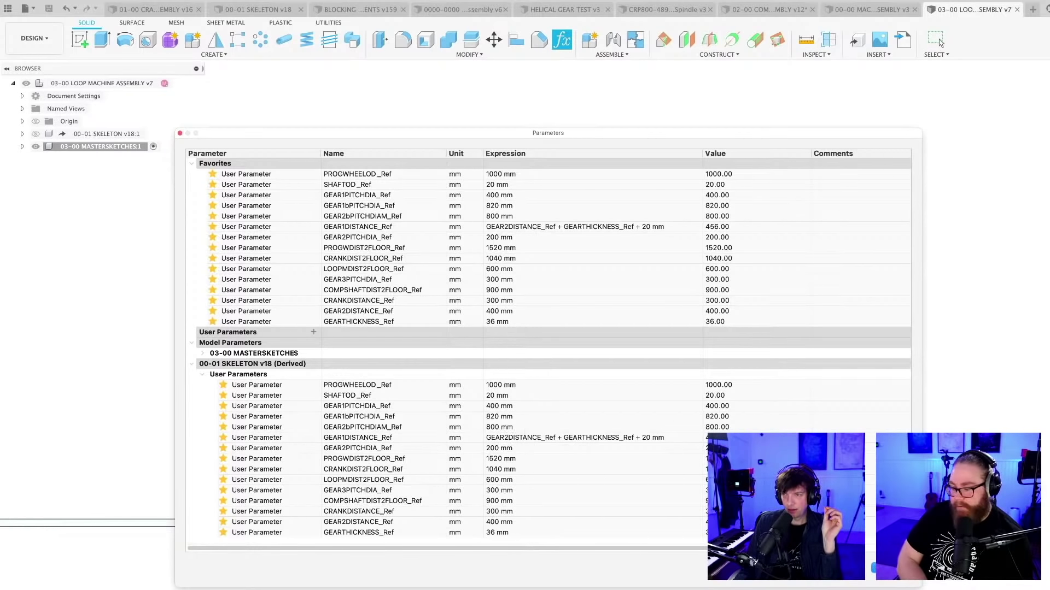
click(936, 40)
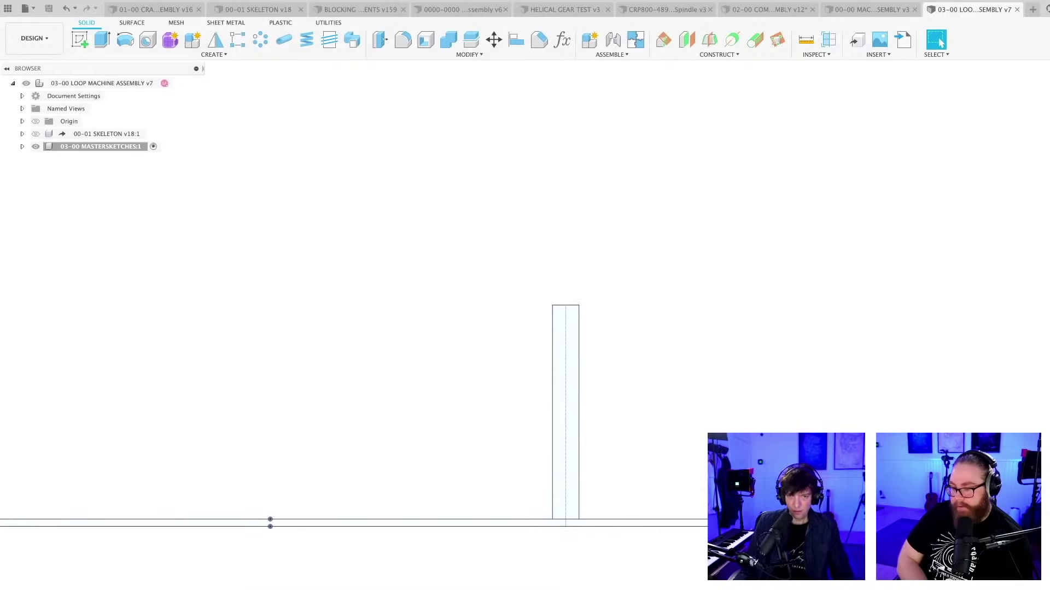
Reopen the upright sketch and delete the upright's height dimension
double_click(579, 427)
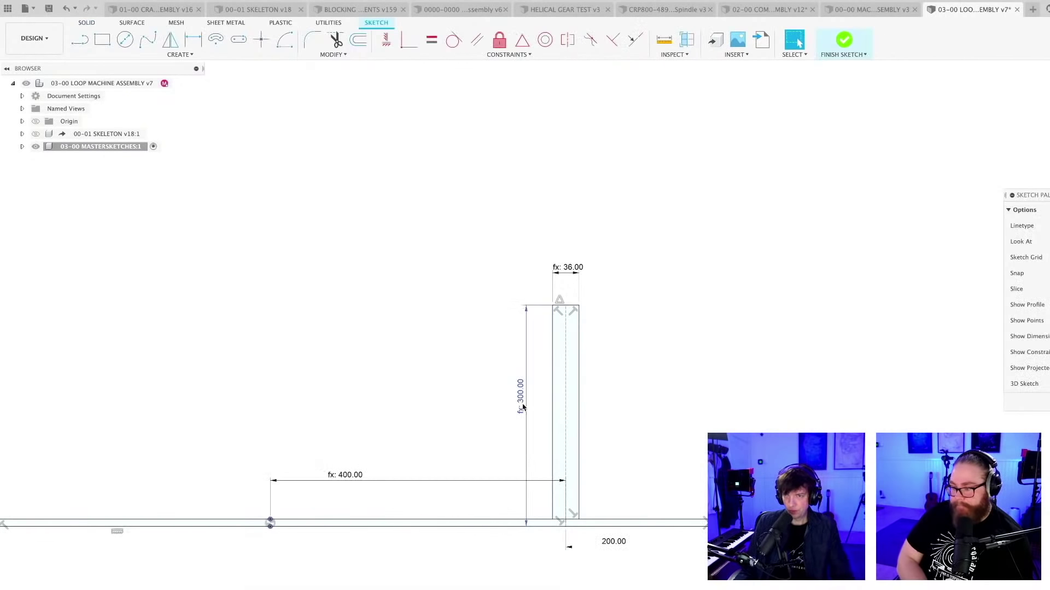
key(Delete)
scroll(611, 407, up, 2)
Dimension the height along the upright's centerline as 400 mm
key(d)
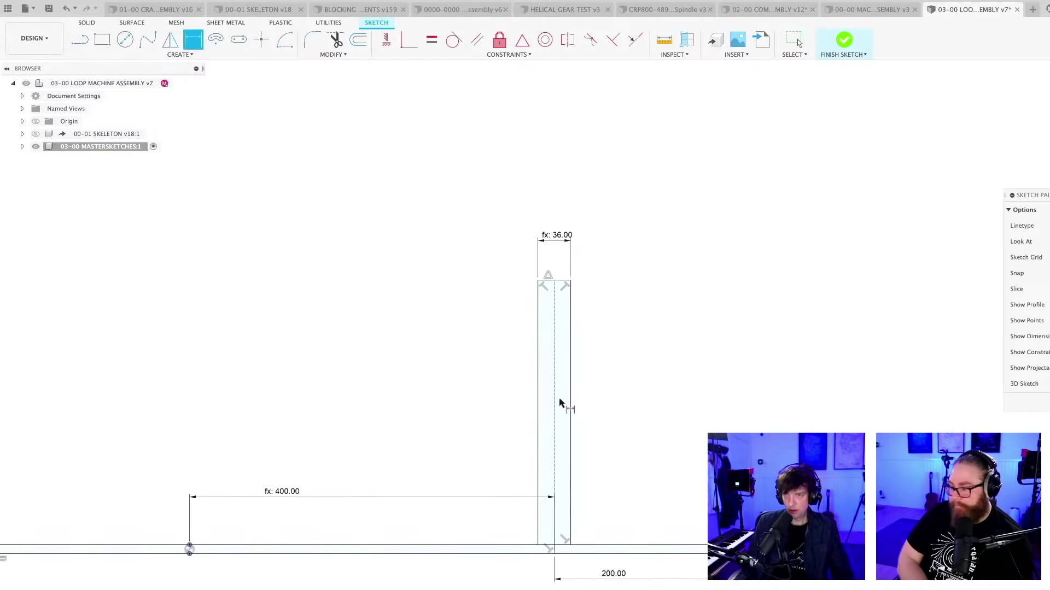
click(554, 404)
click(467, 397)
text(4)
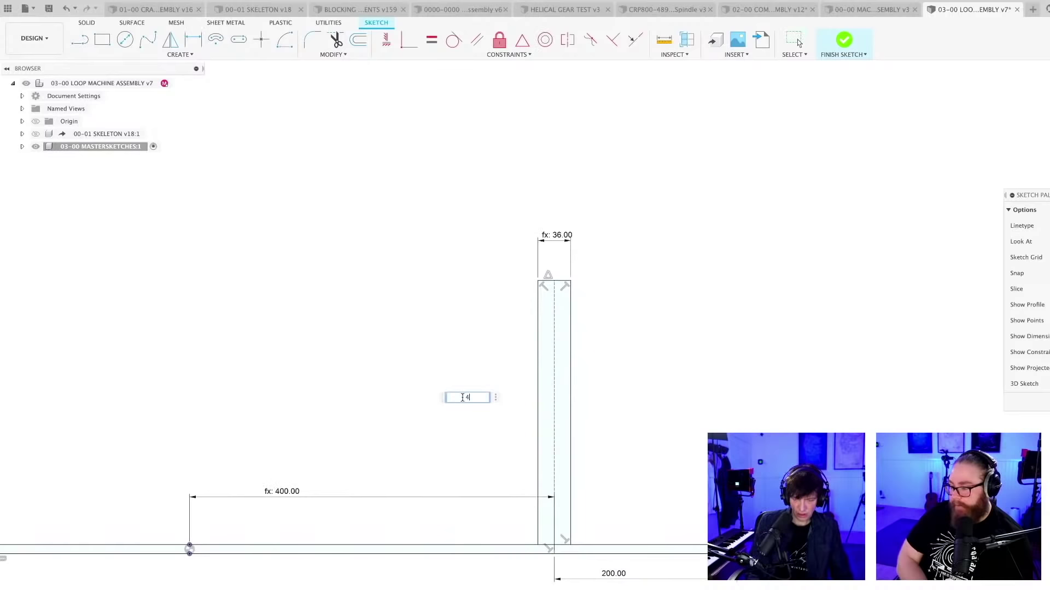
text(00)
key(Return)
scroll(632, 375, down, 2)
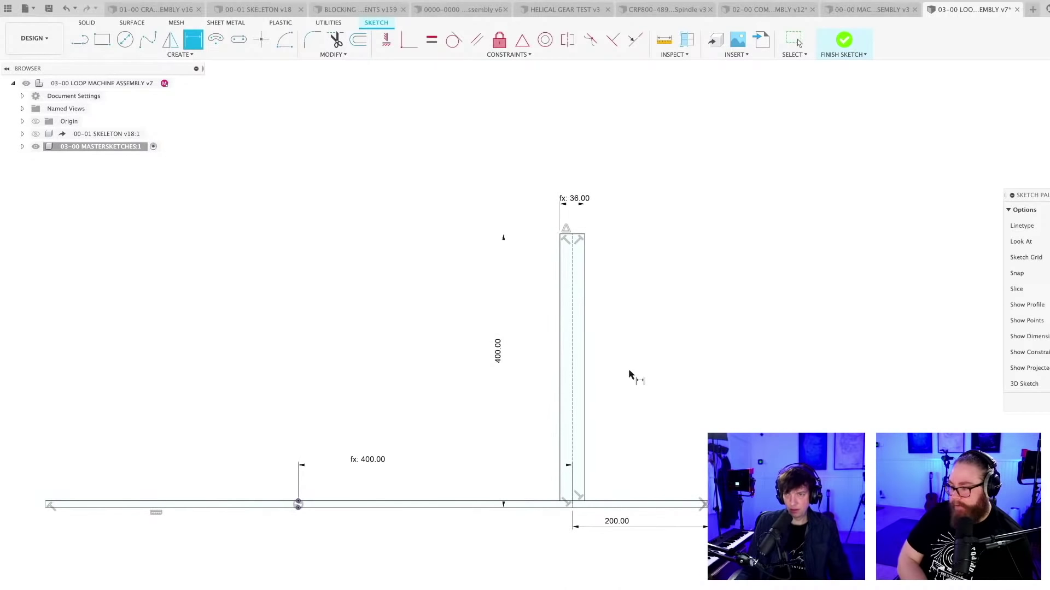
Try to link the upright's new height dimension to GEAR2bPITCHDIAM_Ref, and undo adding that dimension
key(Escape)
double_click(501, 358)
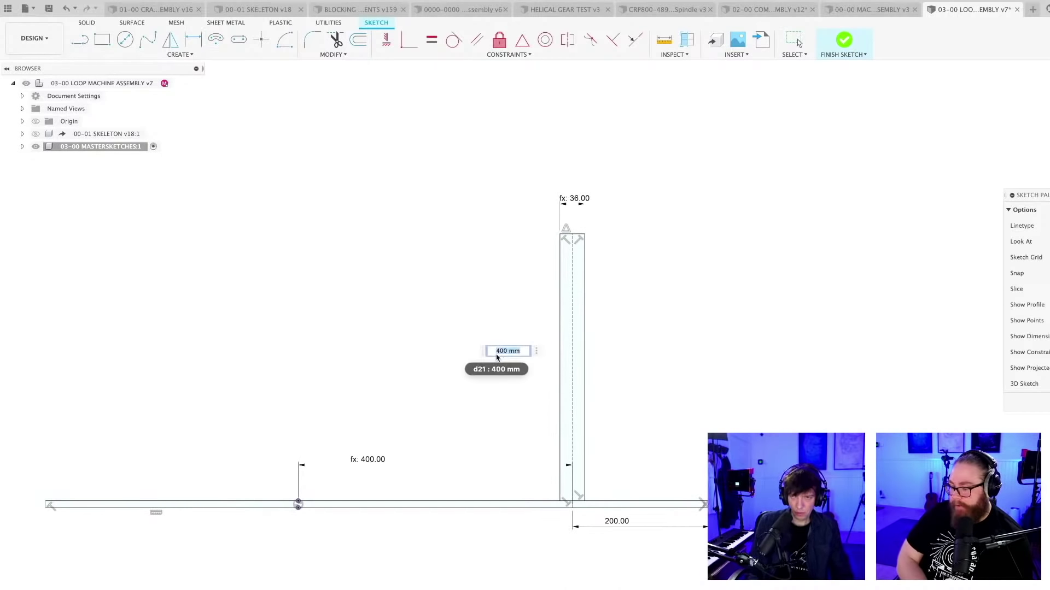
text(G)
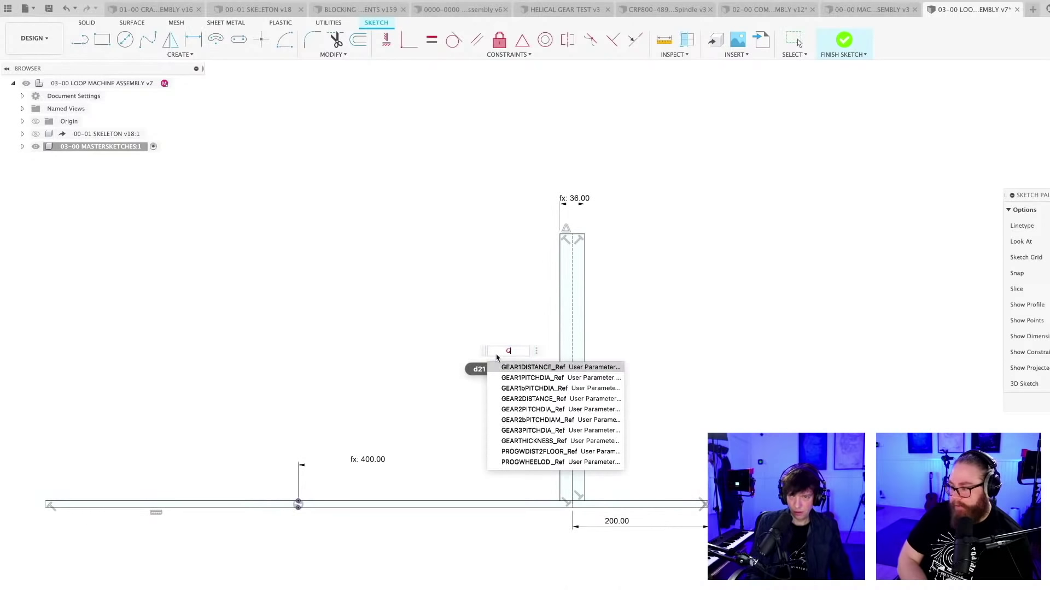
click(537, 419)
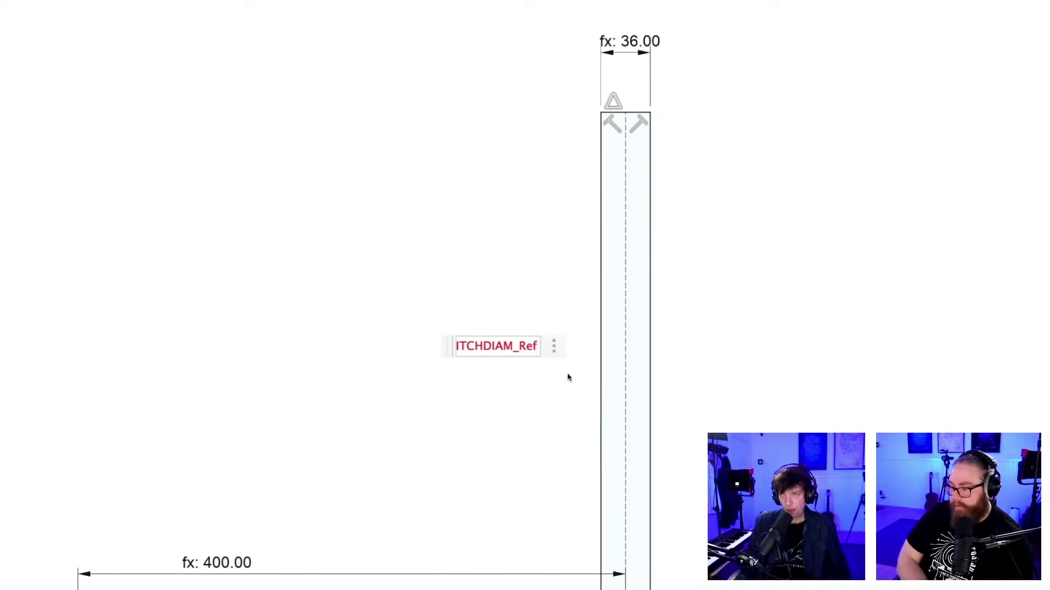
key(ctrl+a)
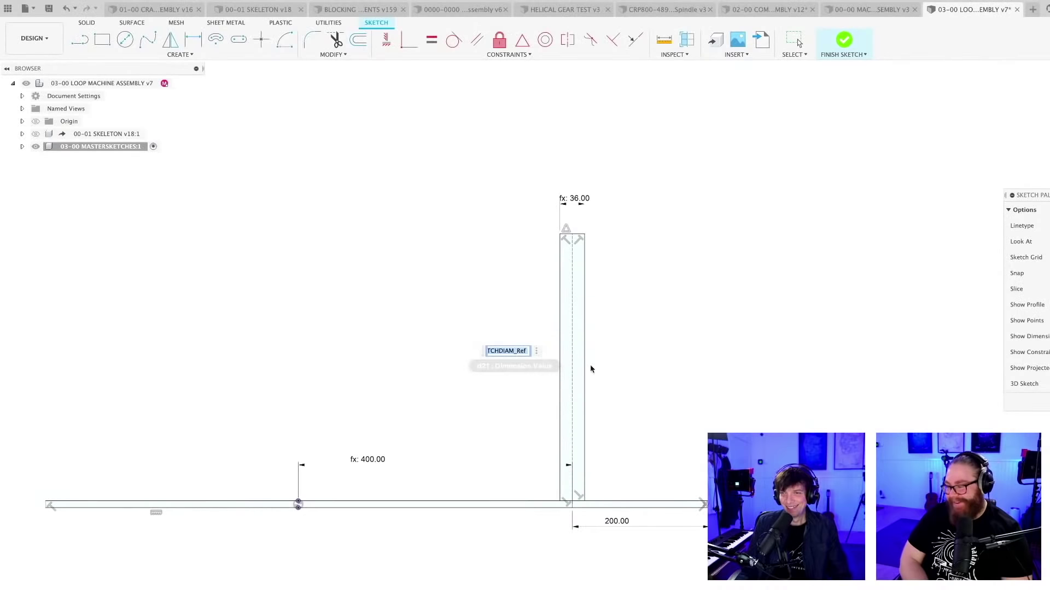
key(Return)
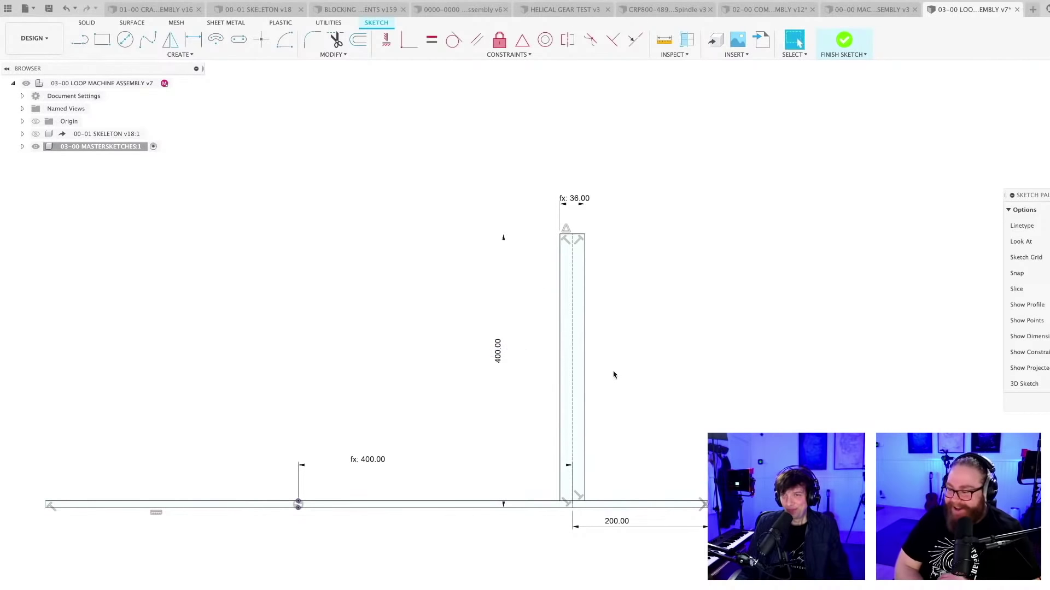
key(ctrl+z)
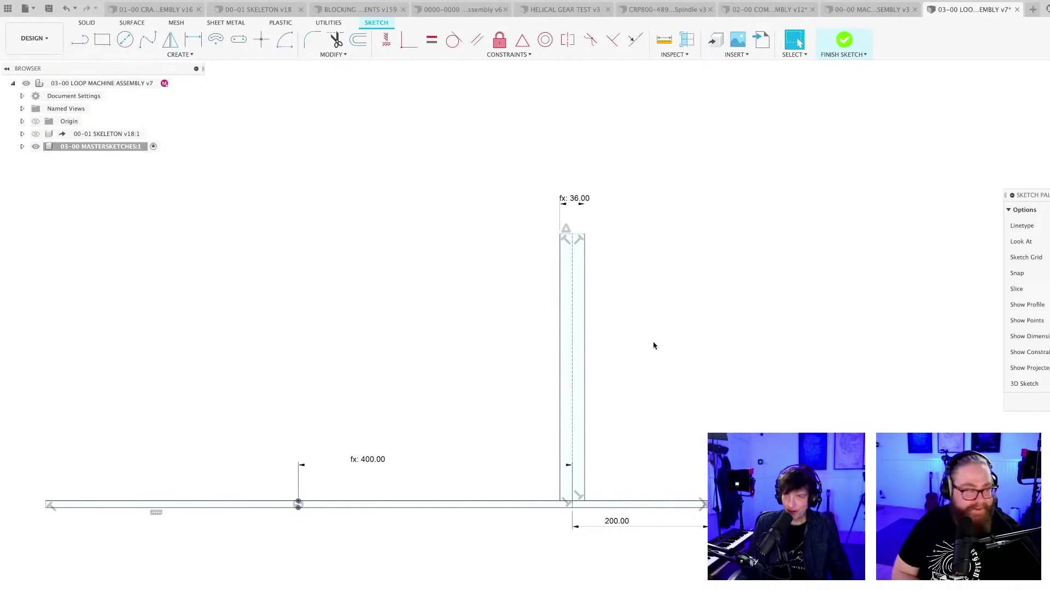
key(Escape)
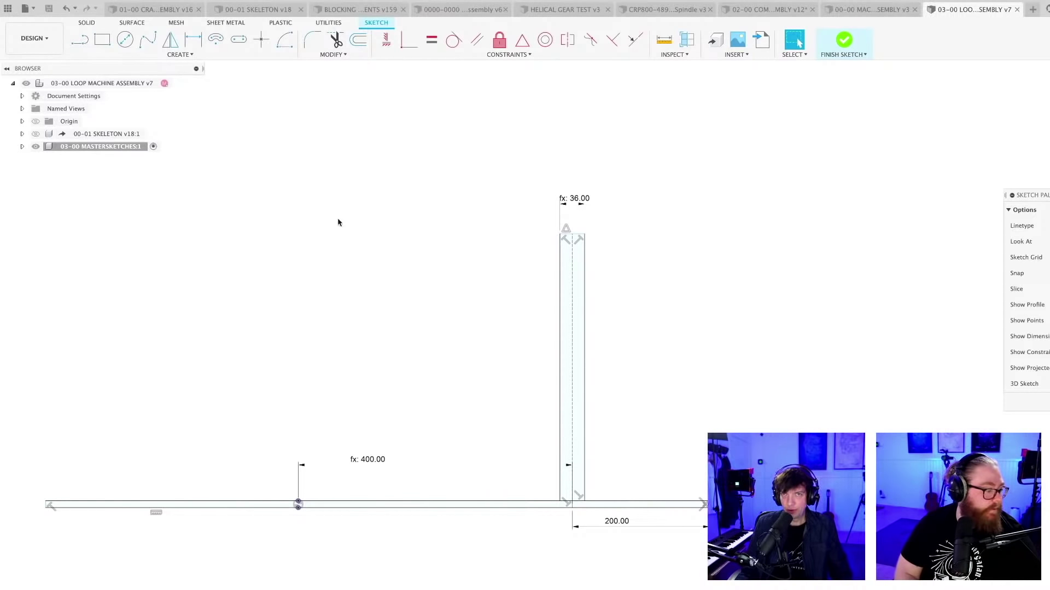
Switch to the 00-01 SKELETON document and mark the GEAR2DISTANCE and GEARTHICKNESS user parameters as favorites
click(254, 9)
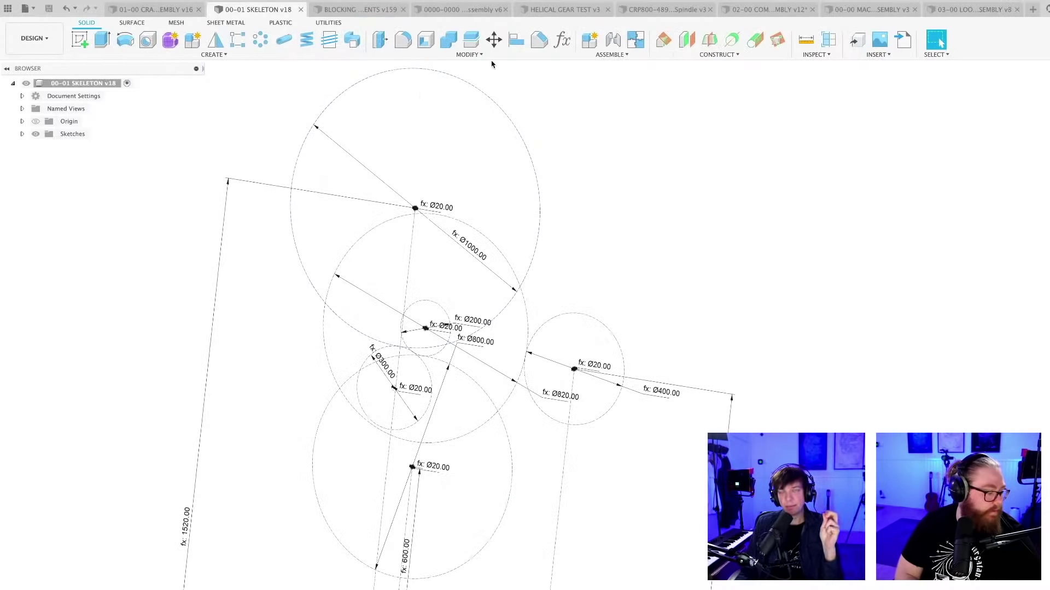
click(561, 44)
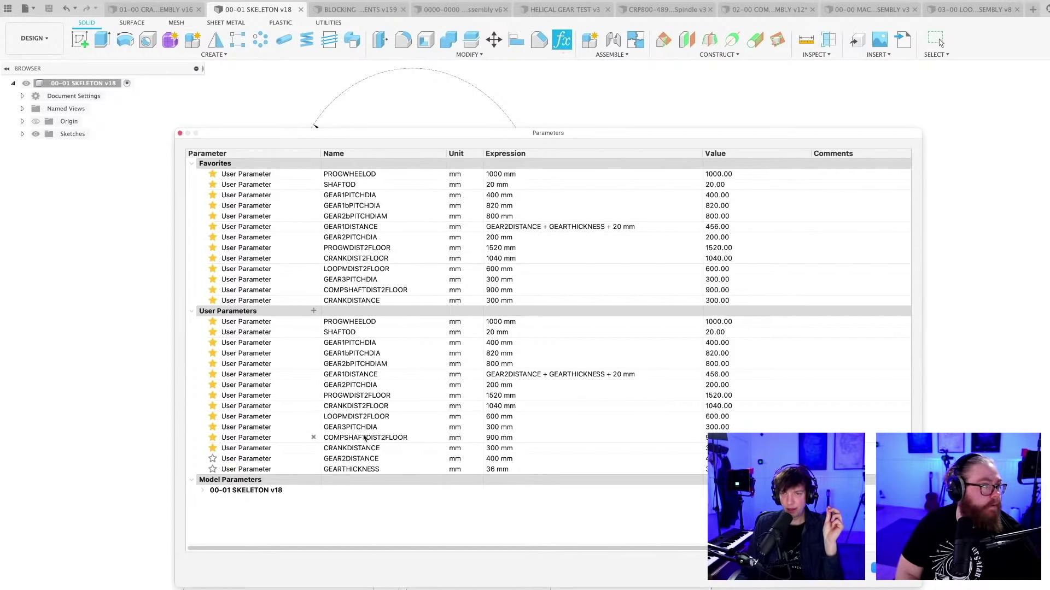
click(213, 459)
click(213, 480)
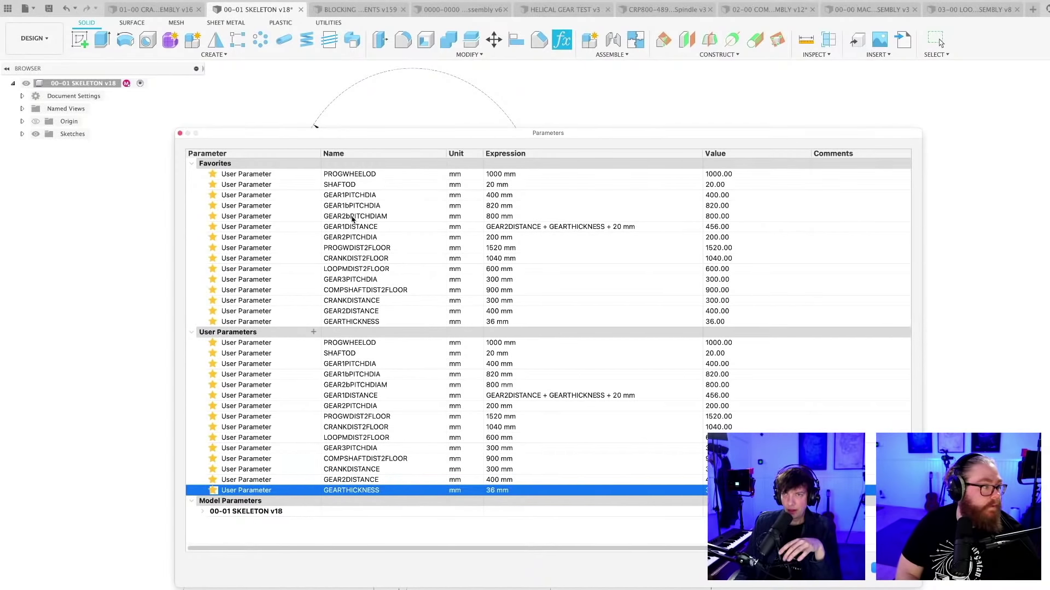
Rename the GEAR2bPITCHDIAM parameter to DEPRECATED and remove it from the favorites
click(235, 217)
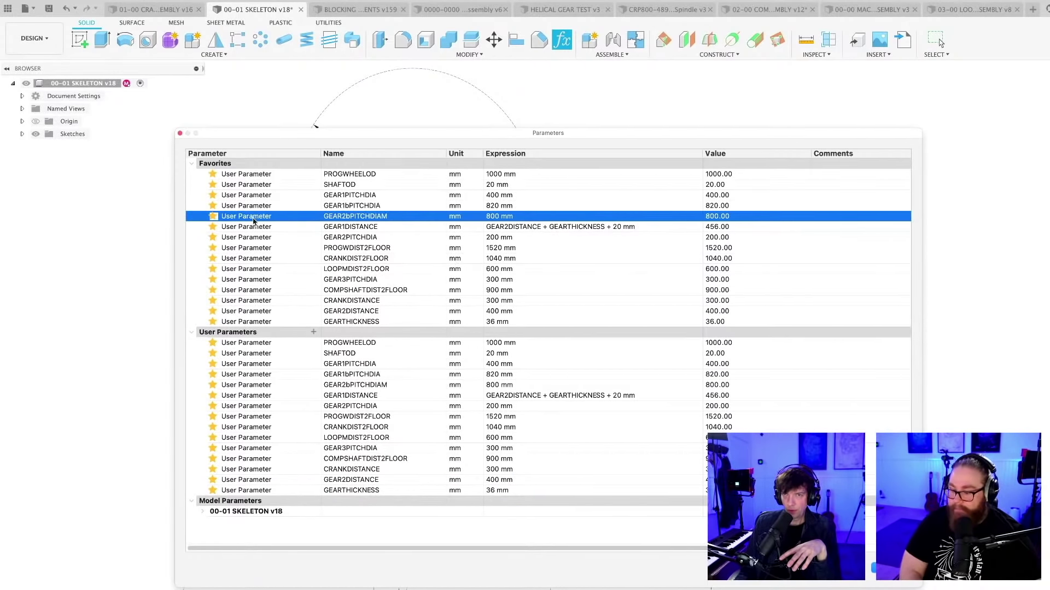
click(377, 218)
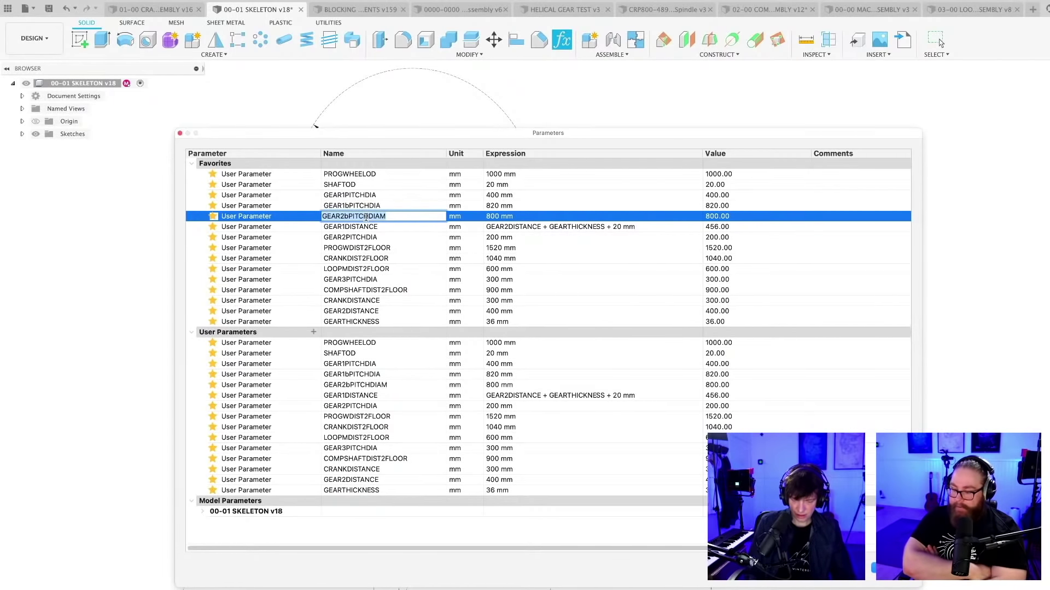
text(DEPREC)
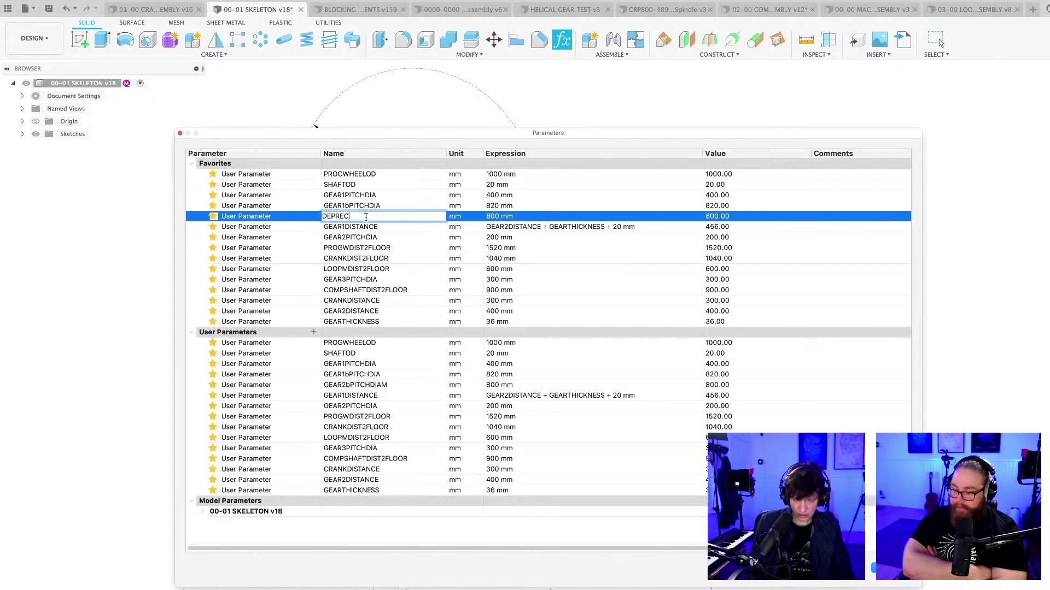
text(ATED)
key(Return)
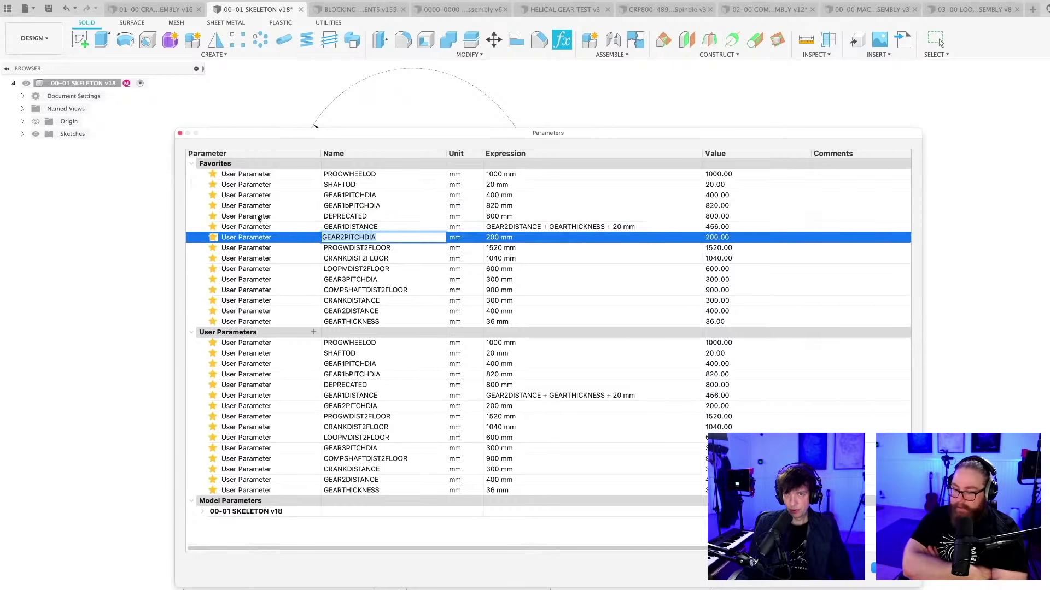
click(210, 216)
click(212, 216)
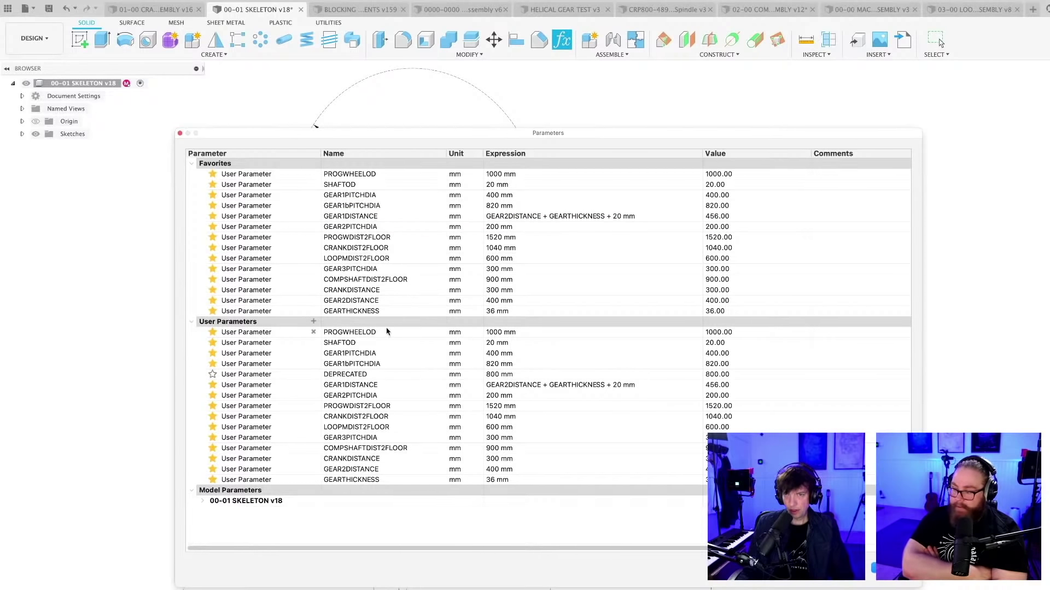
Add a user parameter GEAR2bPITCHDIAMETER in mm with the expression 800 and mark it as a favorite
click(313, 322)
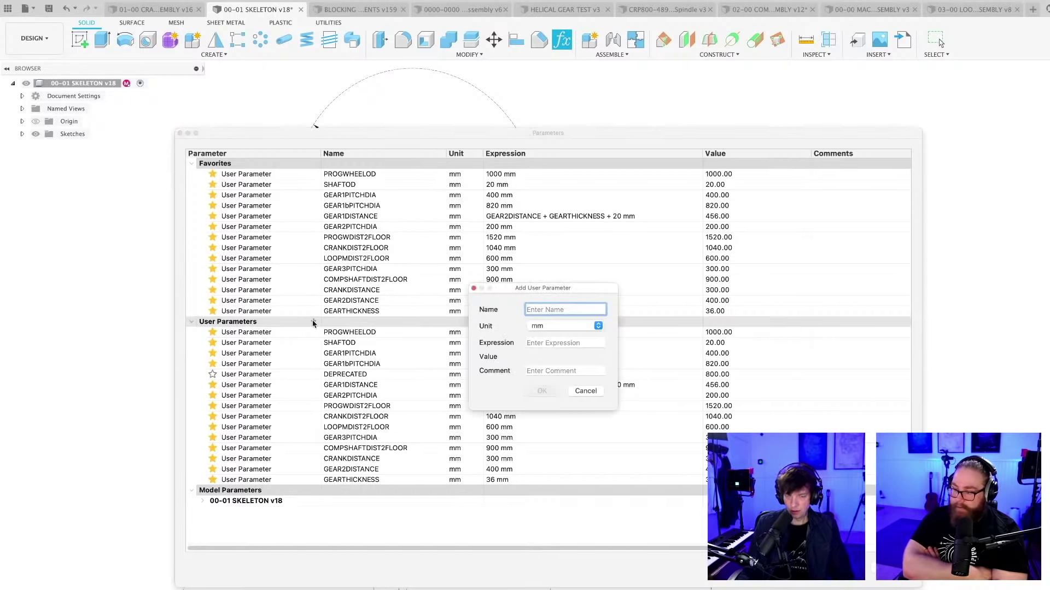
text(GEAR2b)
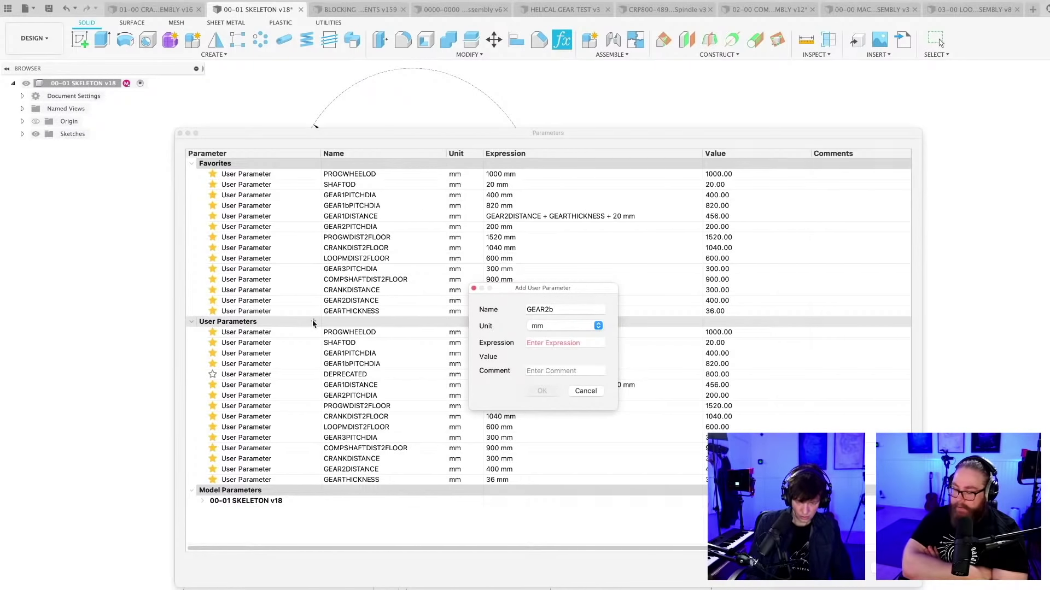
text(PITCHDIAMETER)
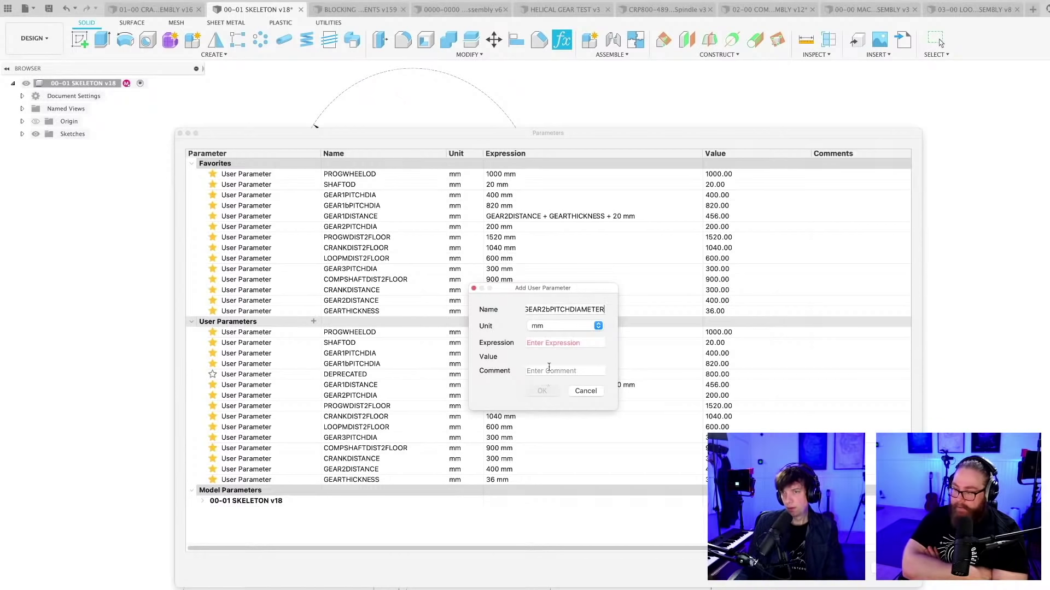
click(547, 343)
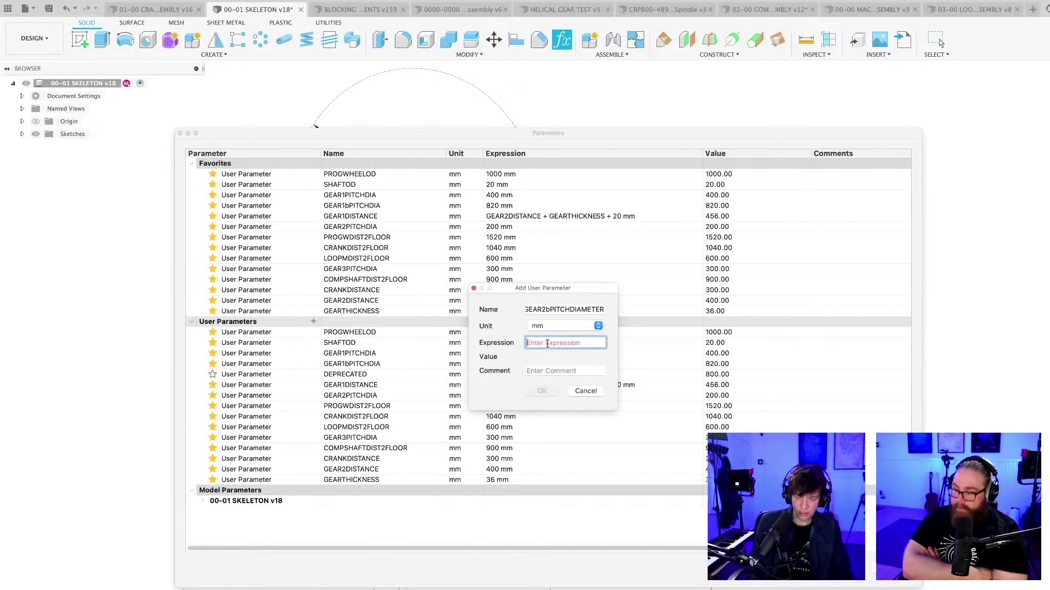
text(800)
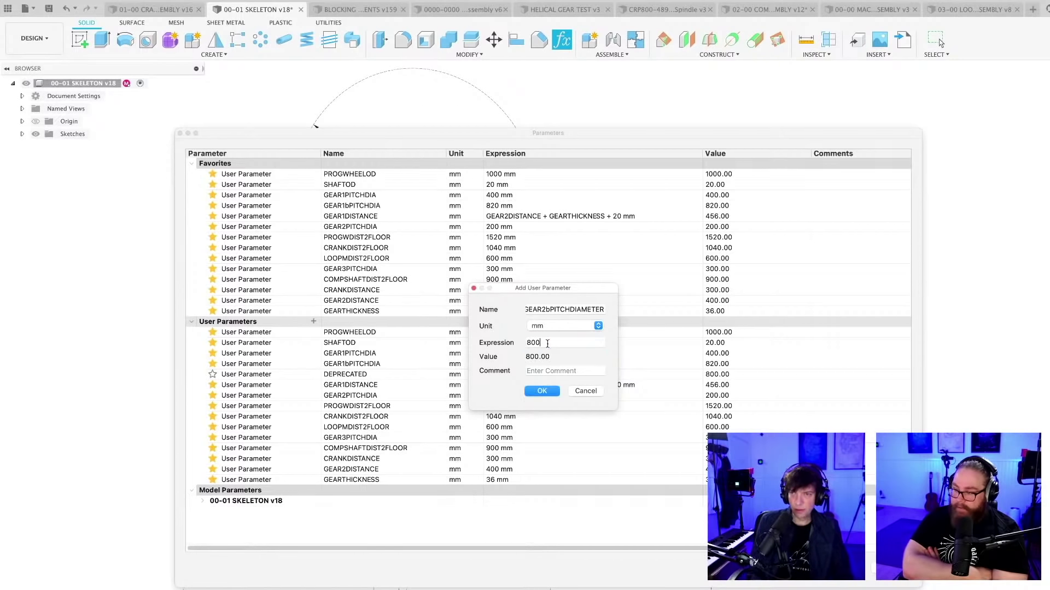
click(542, 391)
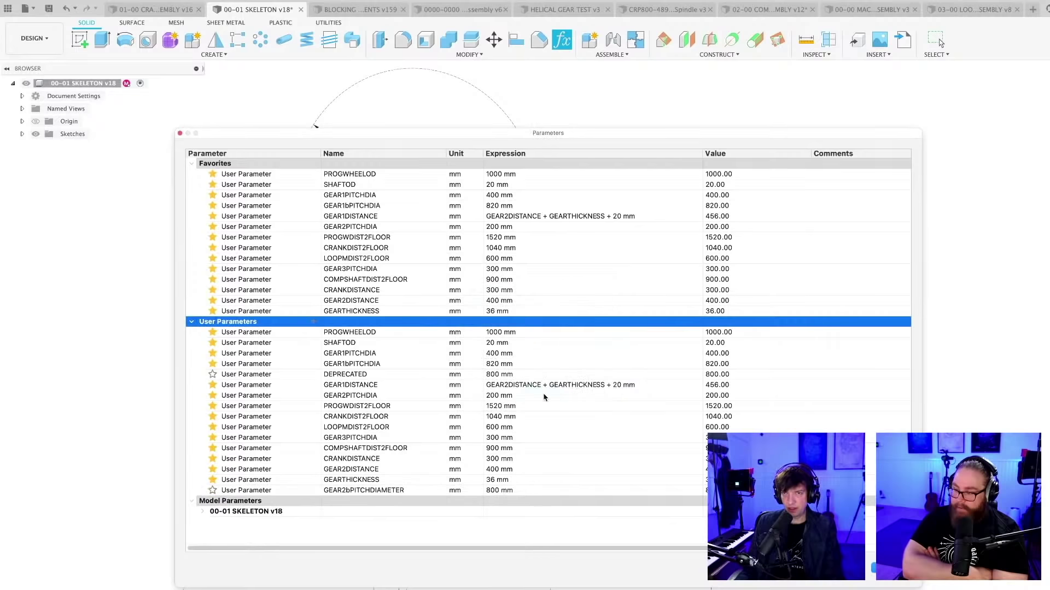
click(213, 491)
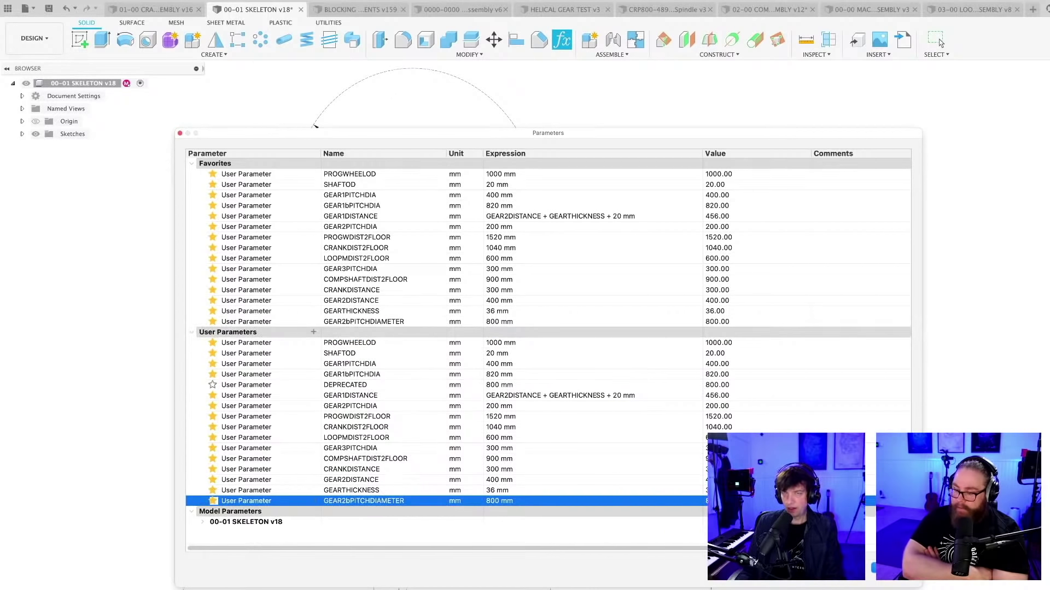
Close the parameters and link the skeleton's 800 mm circle diameter dimension to GEAR2bPITCHDIAMETER
key(Return)
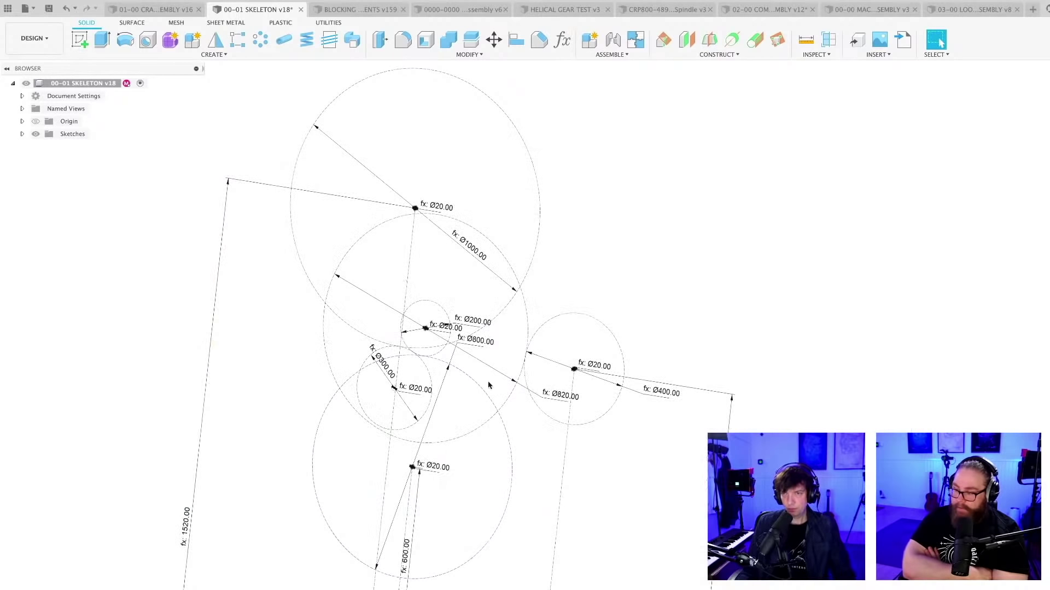
double_click(479, 342)
text(G)
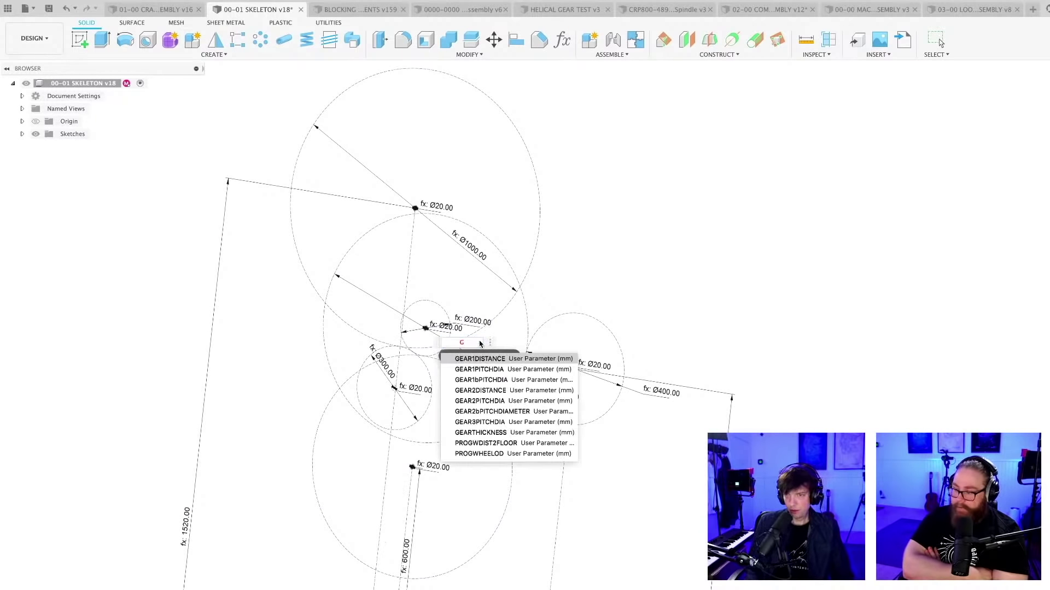
key(Down)
key(Down)
key(Down)
key(Down)
key(Down)
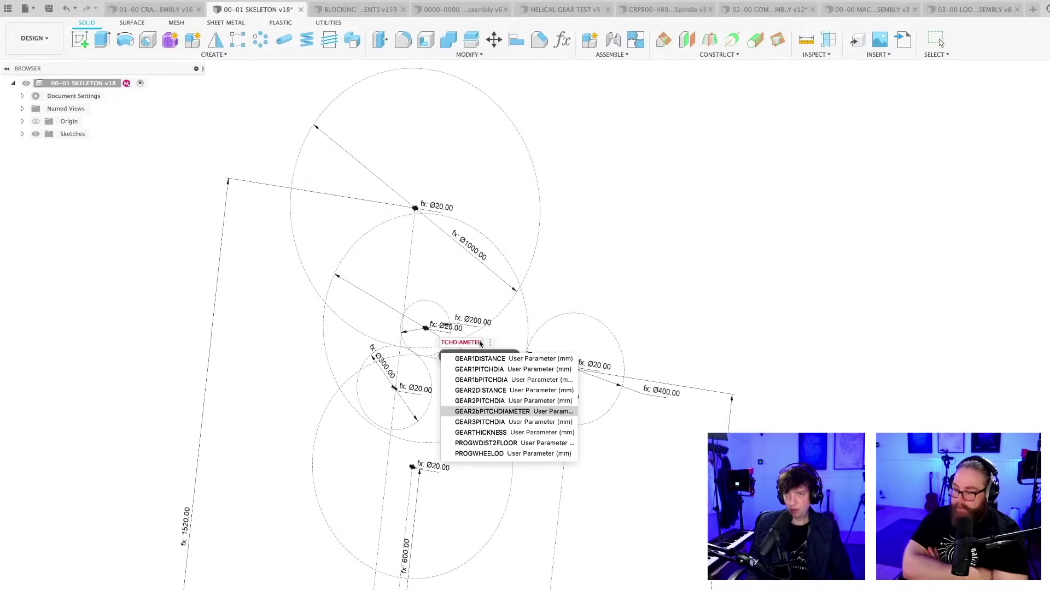
key(Return)
key(Return)
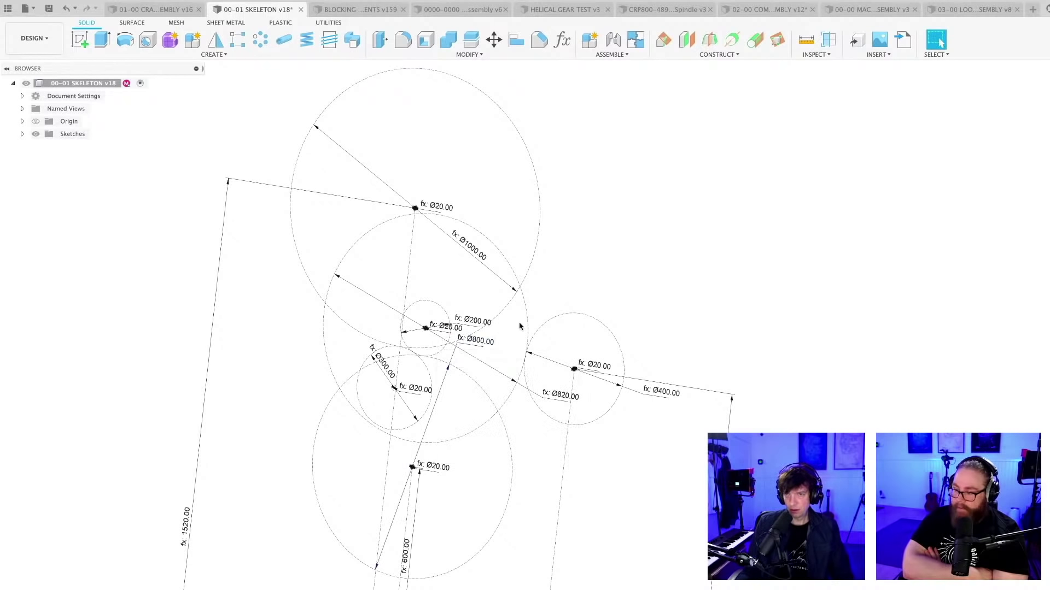
Save the 00-01 SKELETON document with the version description User Saved
key(super+s)
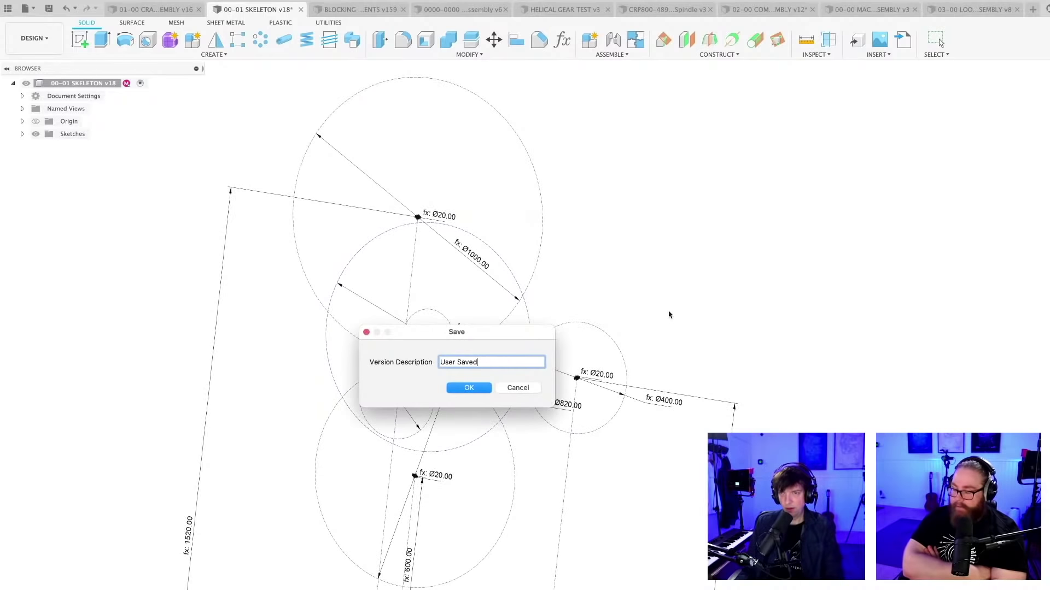
key(Return)
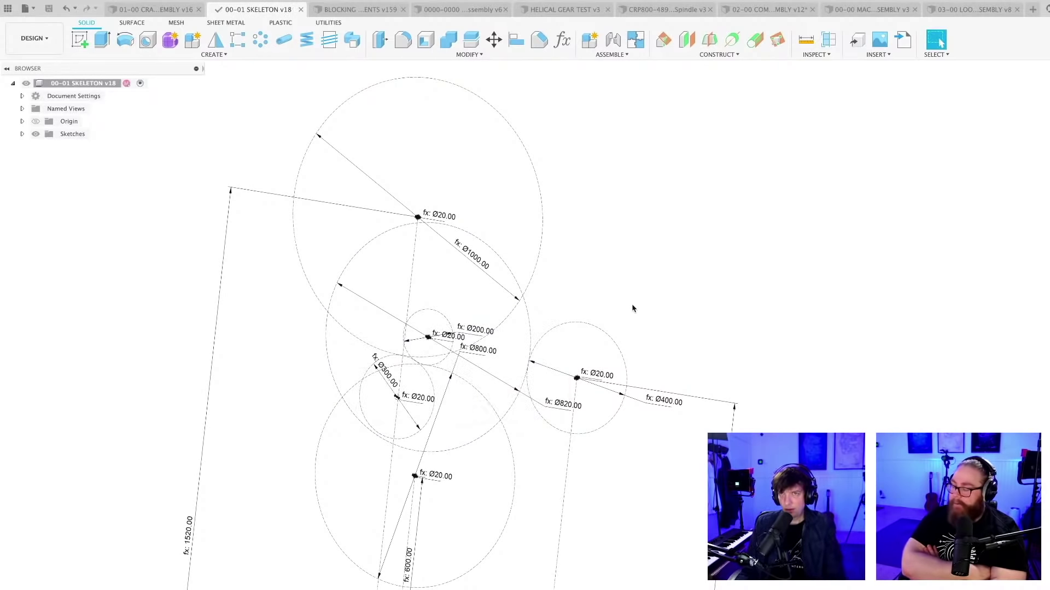
scroll(634, 310, up, 1)
scroll(632, 308, down, 2)
Switch to 03-00 LOOP MACHINE ASSEMBLY, finish the open sketch, and save the assembly with its skeleton reference updated
click(972, 9)
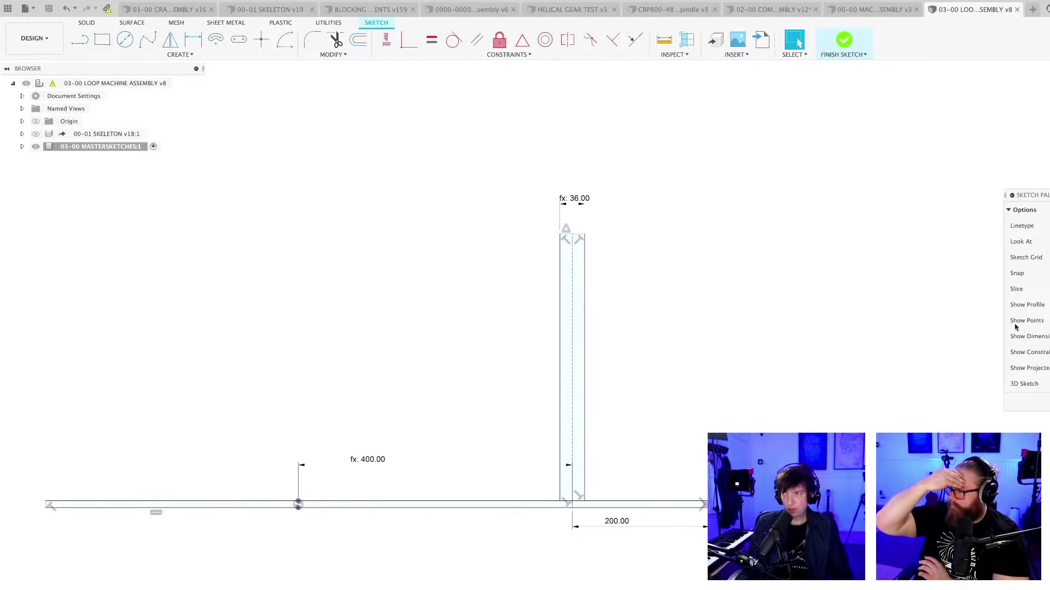
click(1028, 401)
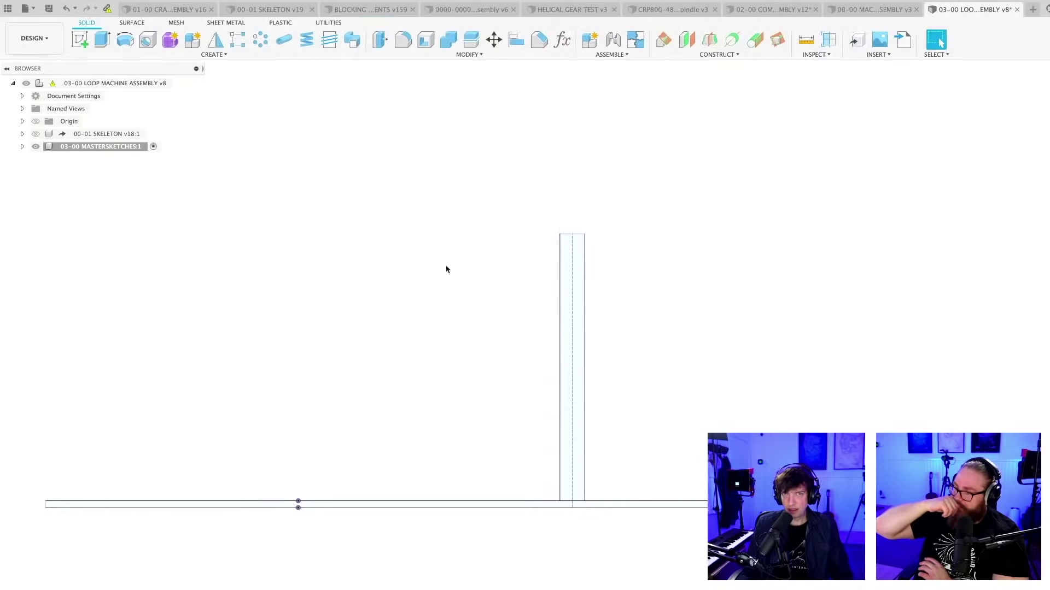
key(super+s)
click(516, 405)
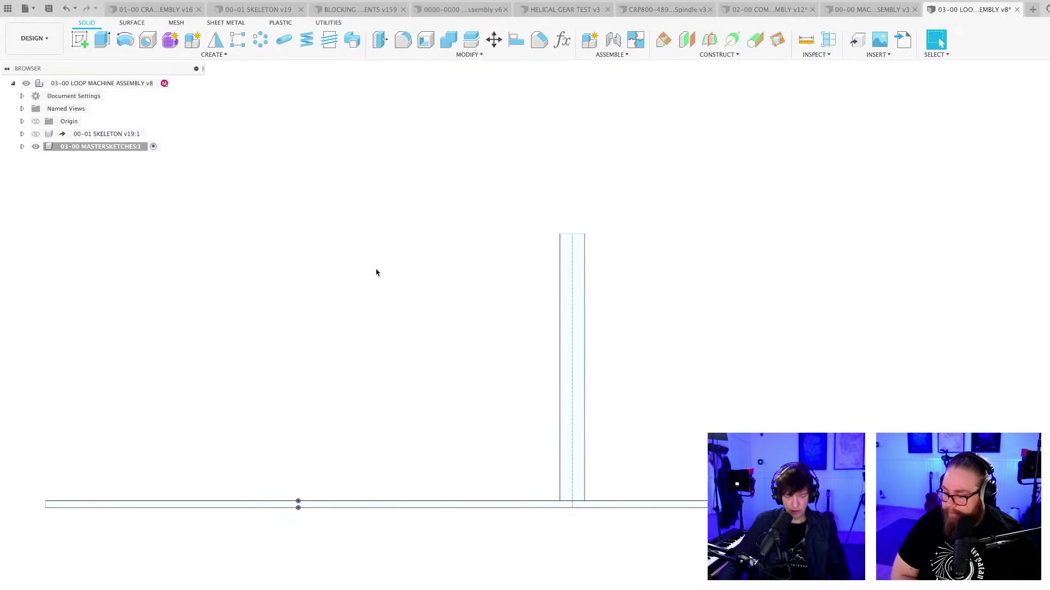
key(super+s)
key(Return)
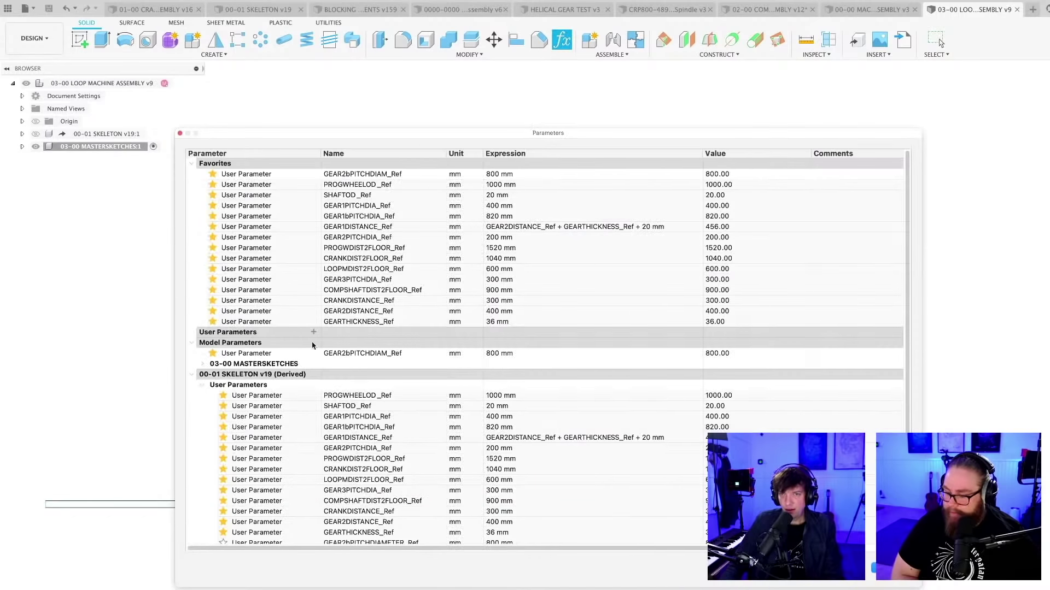
Mark the derived GEAR2bPITCHDIAMETER_Ref parameter as a favorite and close the parameters
scroll(306, 492, down, 1)
click(222, 539)
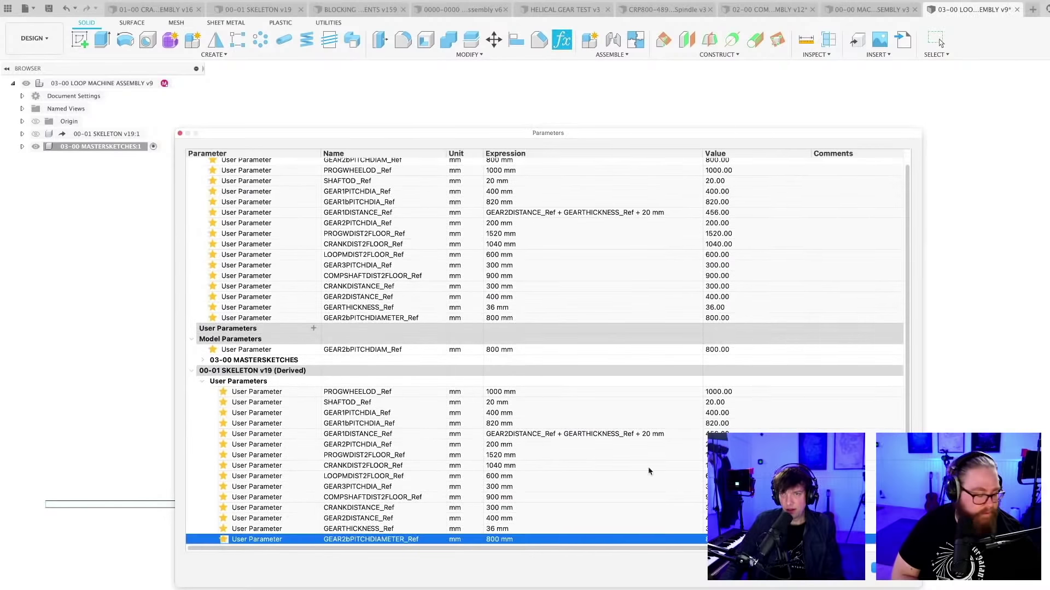
click(889, 569)
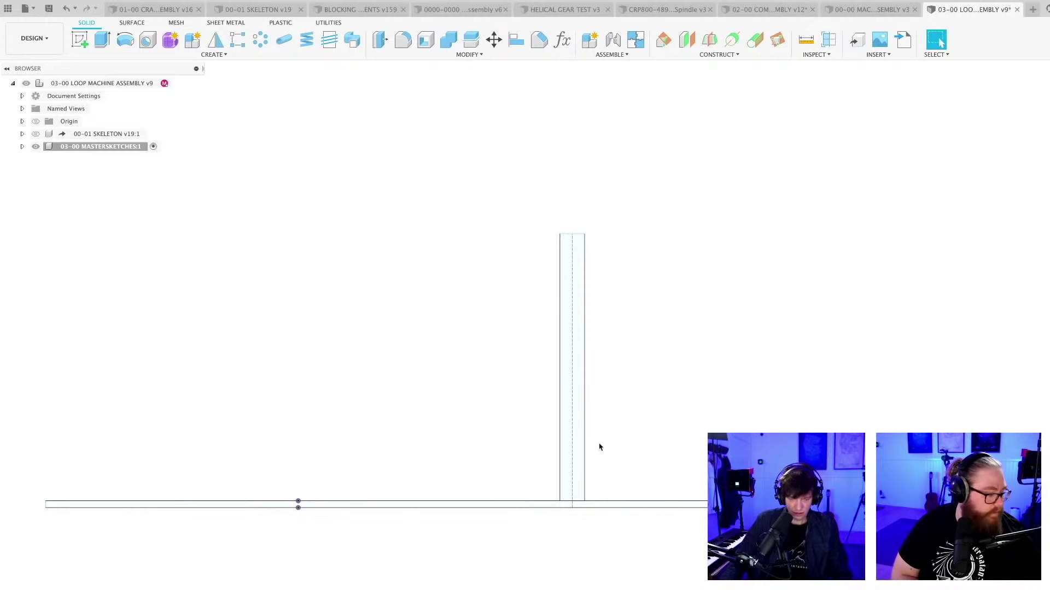
Reopen the upright's sketch and dimension the upright's height with GEAR2bPITCHDIAMETER_Ref
double_click(585, 370)
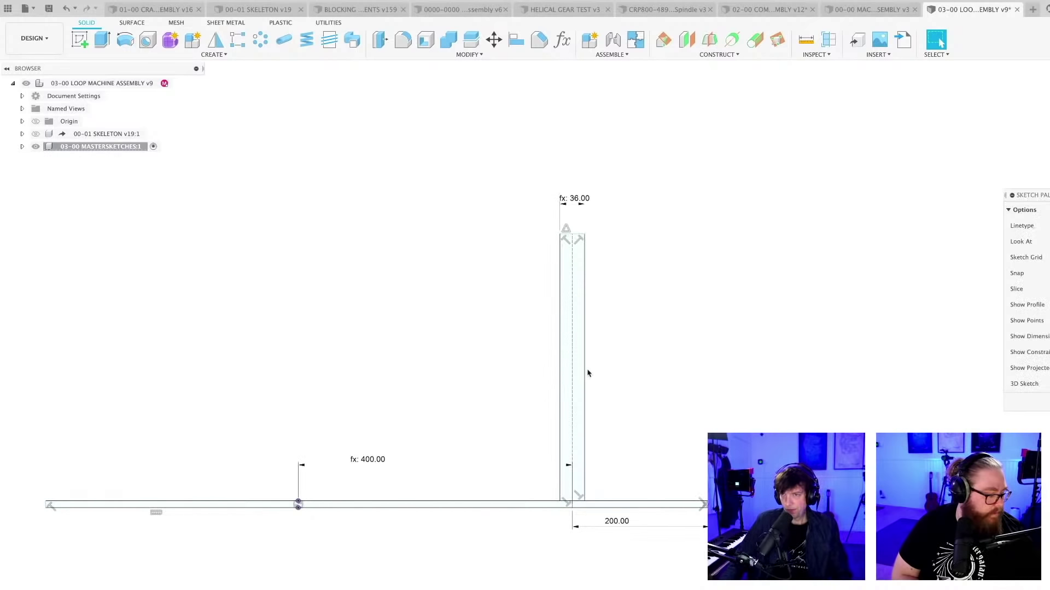
double_click(537, 370)
text(G)
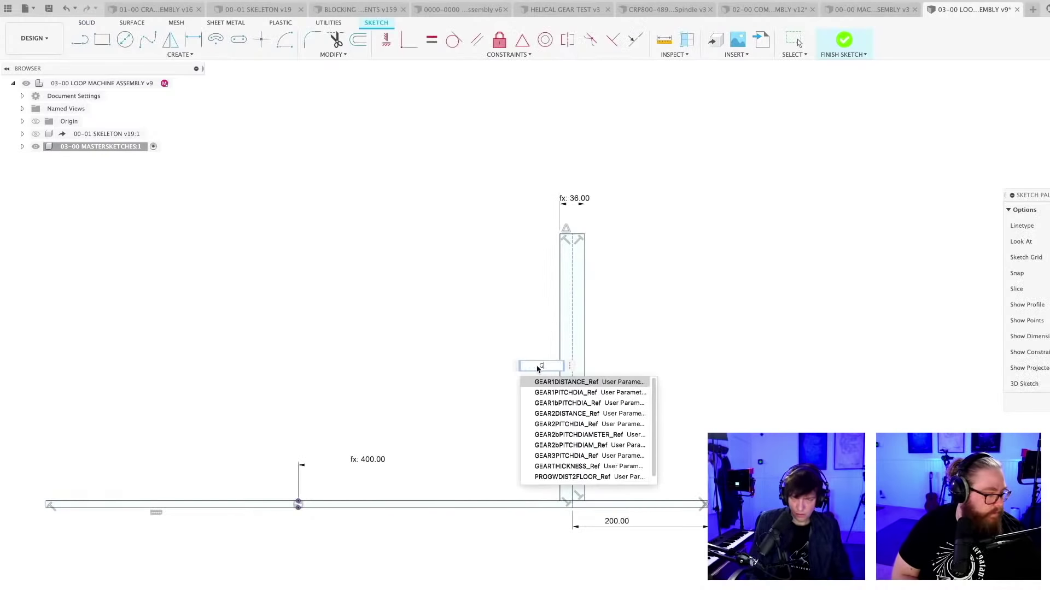
click(547, 434)
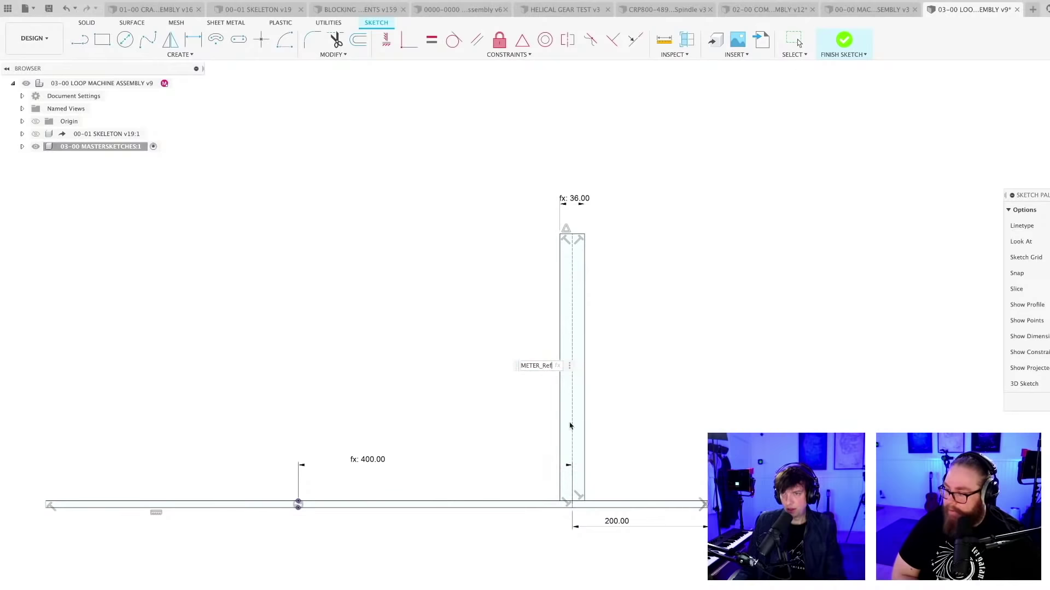
key(Return)
Save the assembly and finish the sketch
key(d)
scroll(665, 402, down, 3)
middle_drag(665, 401, 574, 415)
scroll(576, 411, down, 2)
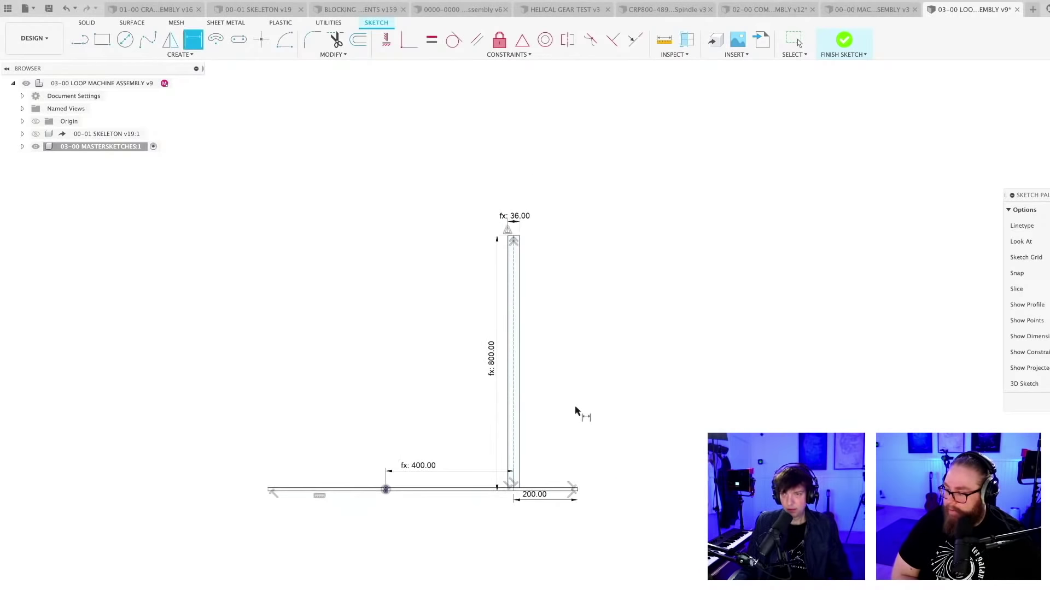
click(570, 424)
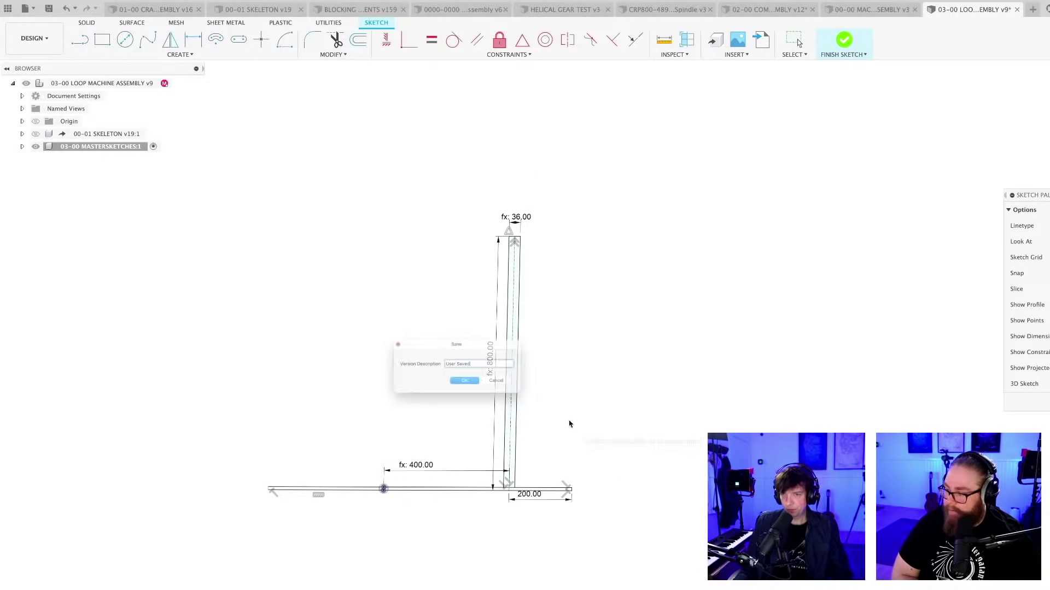
key(Escape)
click(843, 39)
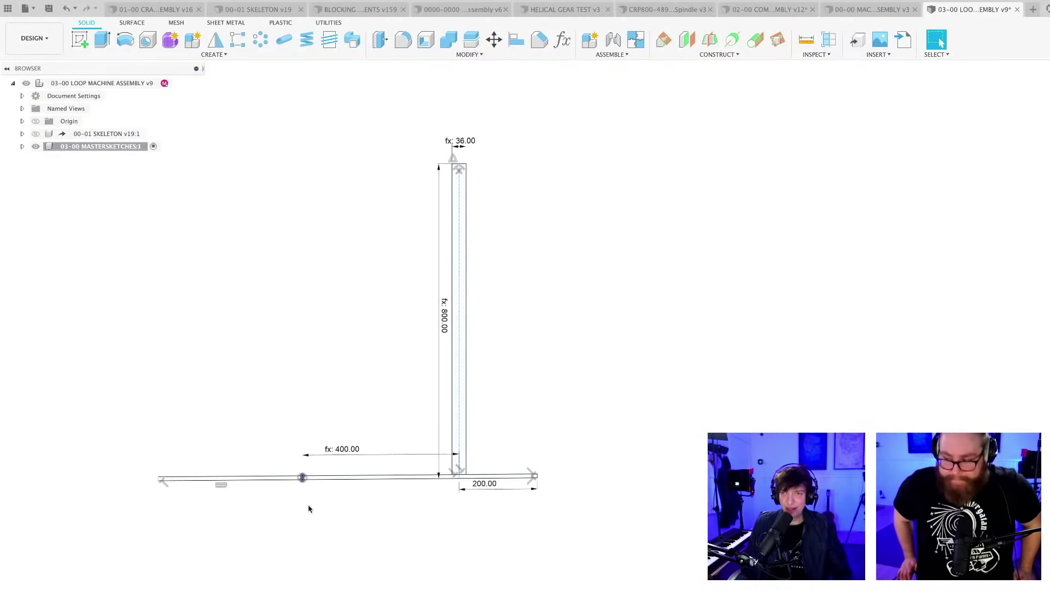
Set the upright's height dimension to GEAR2bPITCHDIAMETER_Ref/2 and finish the sketch
scroll(432, 317, up, 3)
double_click(429, 328)
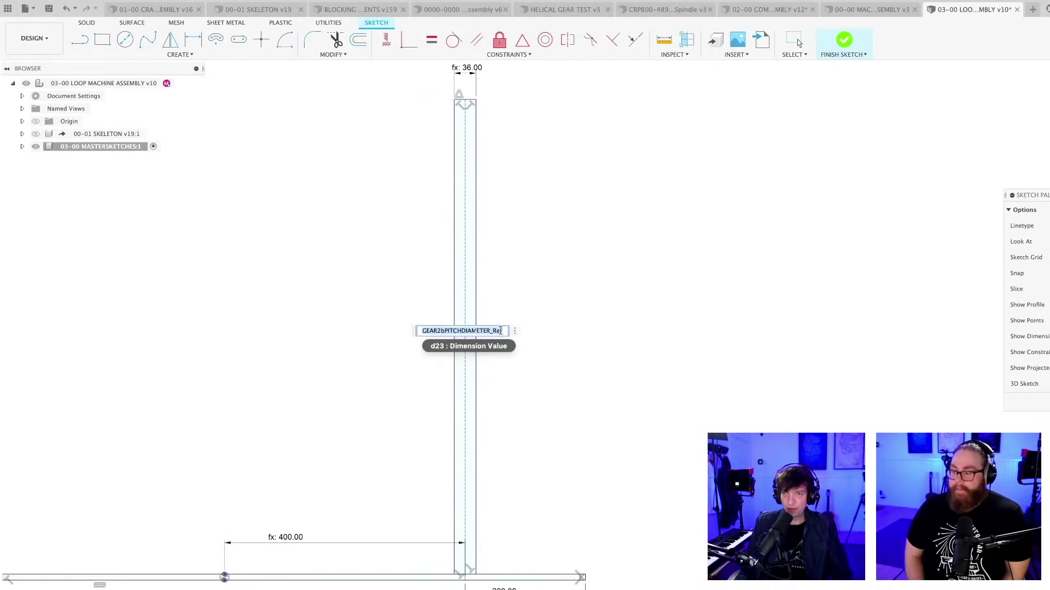
click(500, 331)
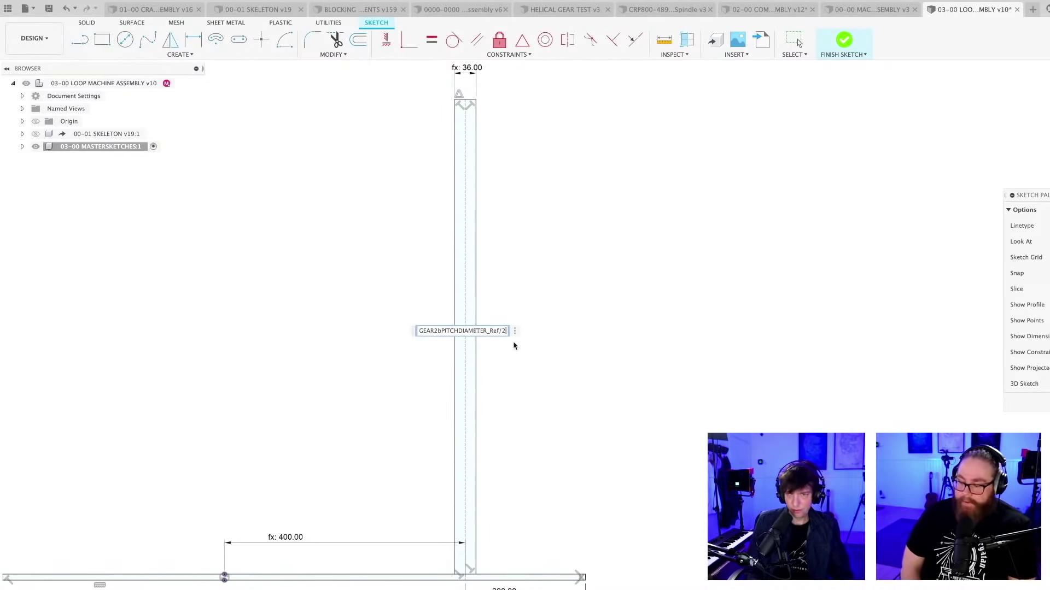
key(Return)
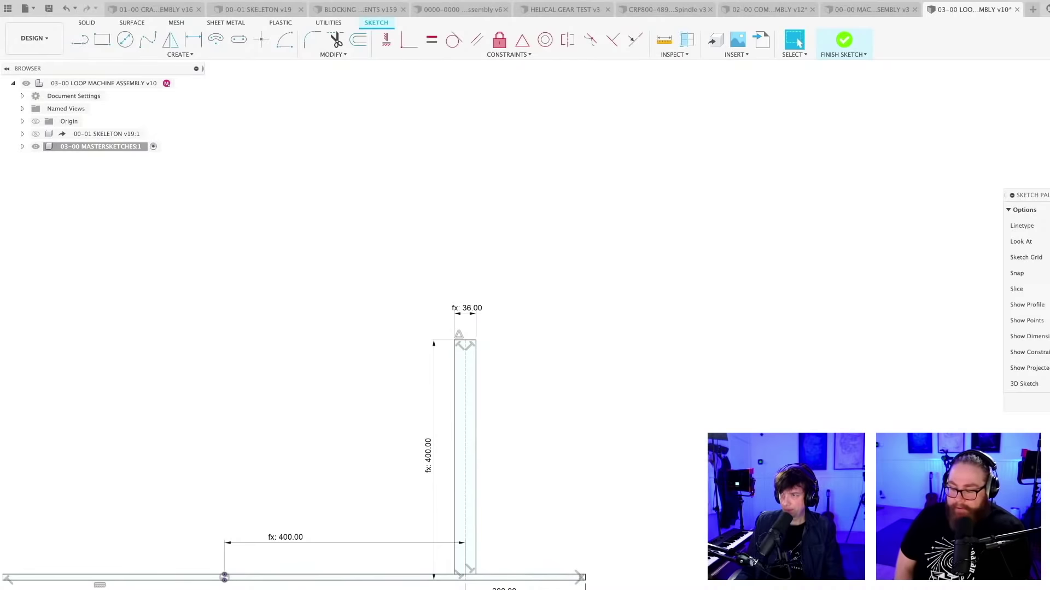
key(ctrl+Return)
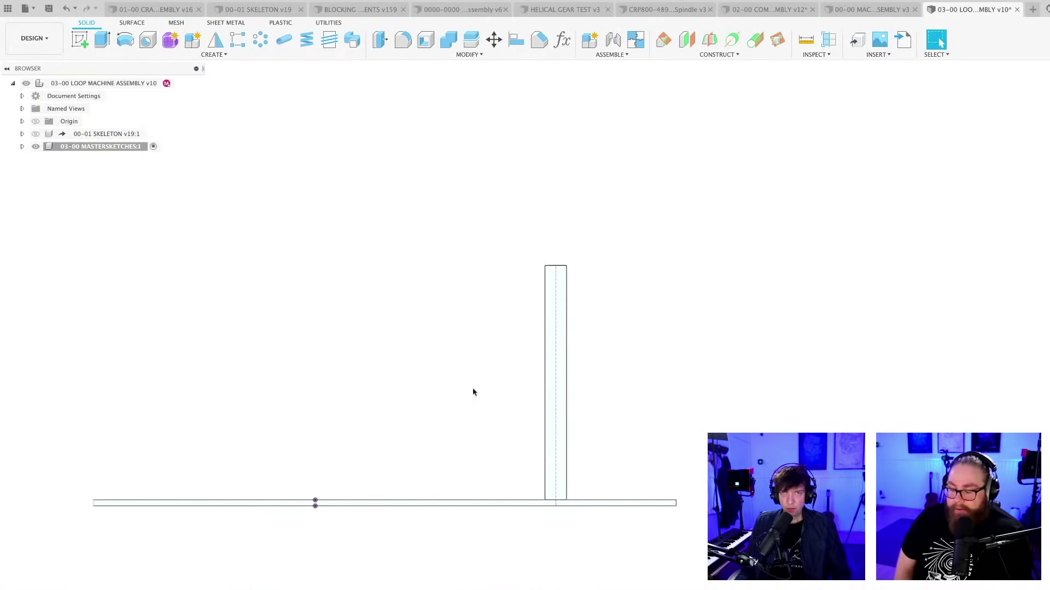
Activate the top-level 03-00 LOOP MACHINE ASSEMBLY and save it with the description User Saved
click(181, 83)
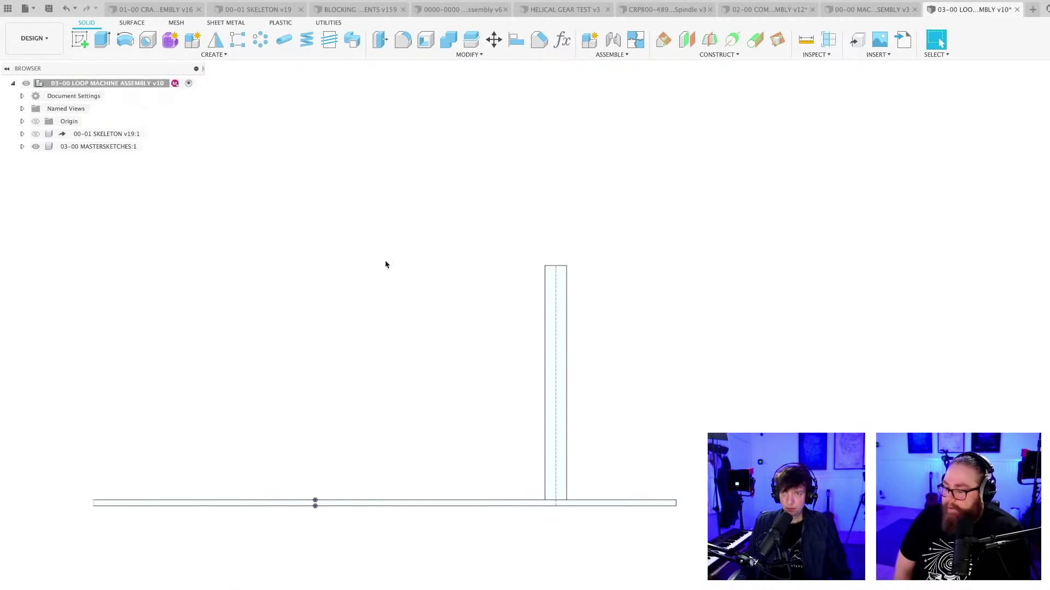
scroll(462, 293, down, 2)
shift+middle_drag(462, 294, 428, 321)
key(ctrl+s)
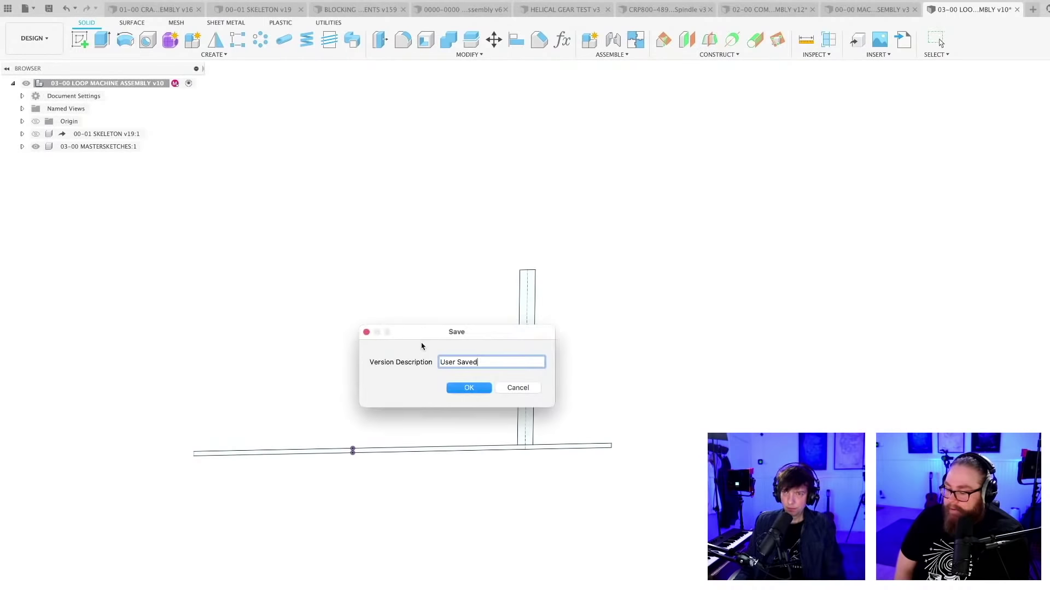
key(Return)
Create a new component in the top-level assembly and name it 03-01 LOOP SHAFT
right_click(113, 86)
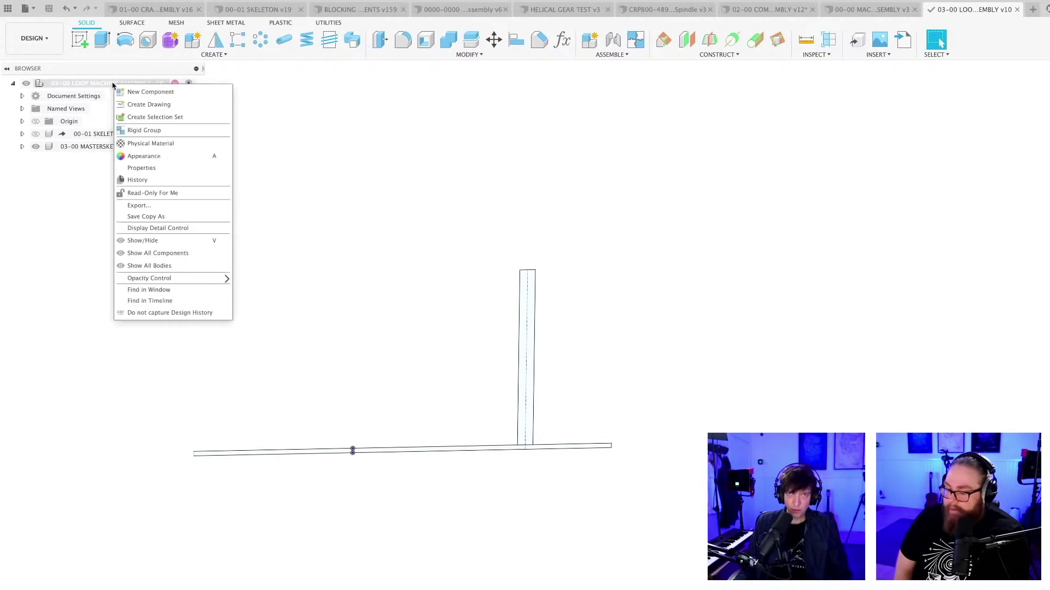
click(169, 92)
key(Return)
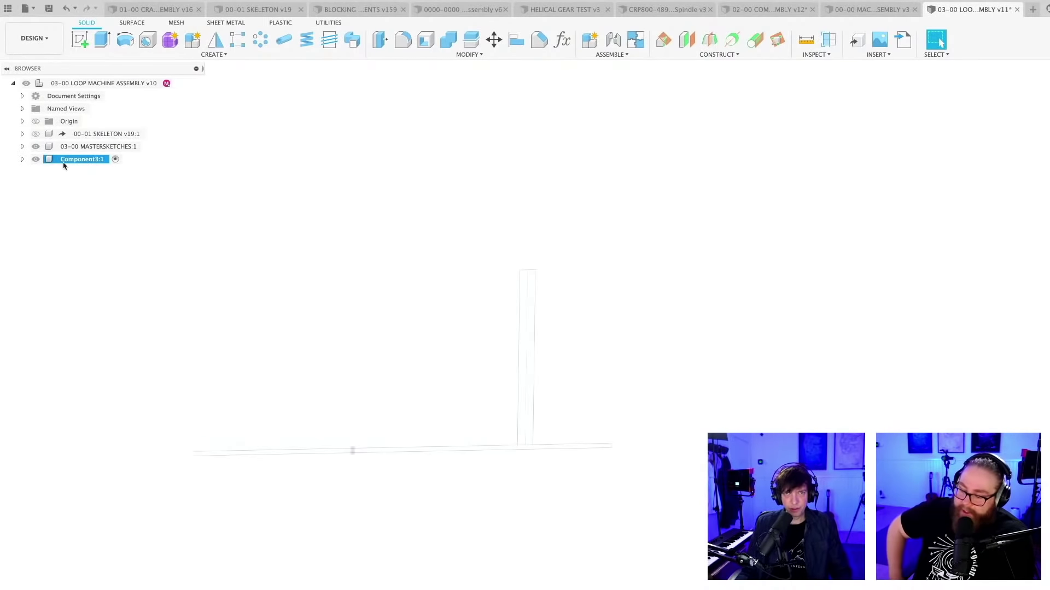
double_click(69, 159)
text(03-01 LOOP SHAFT)
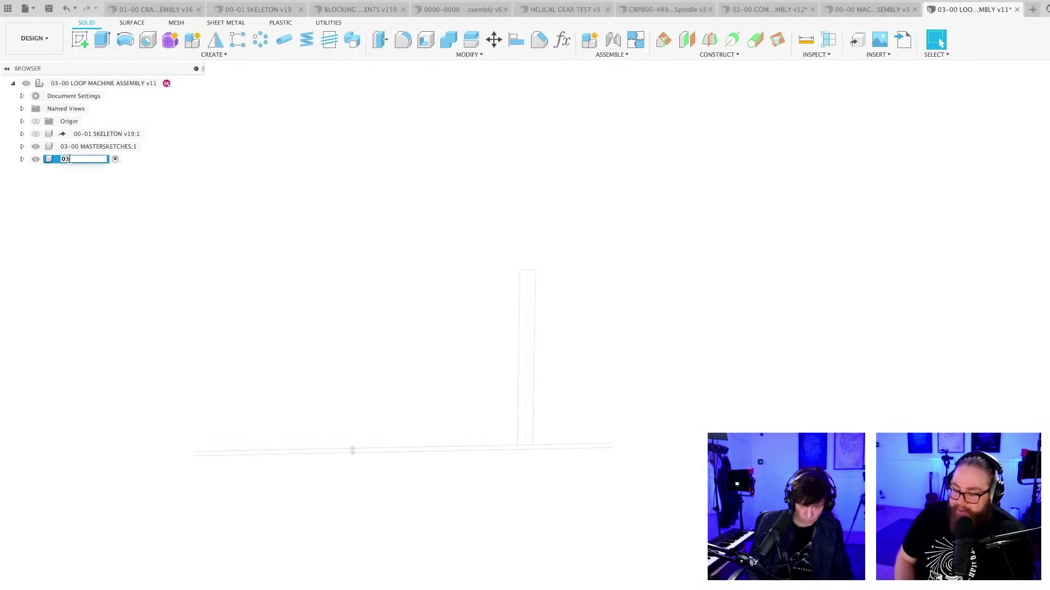
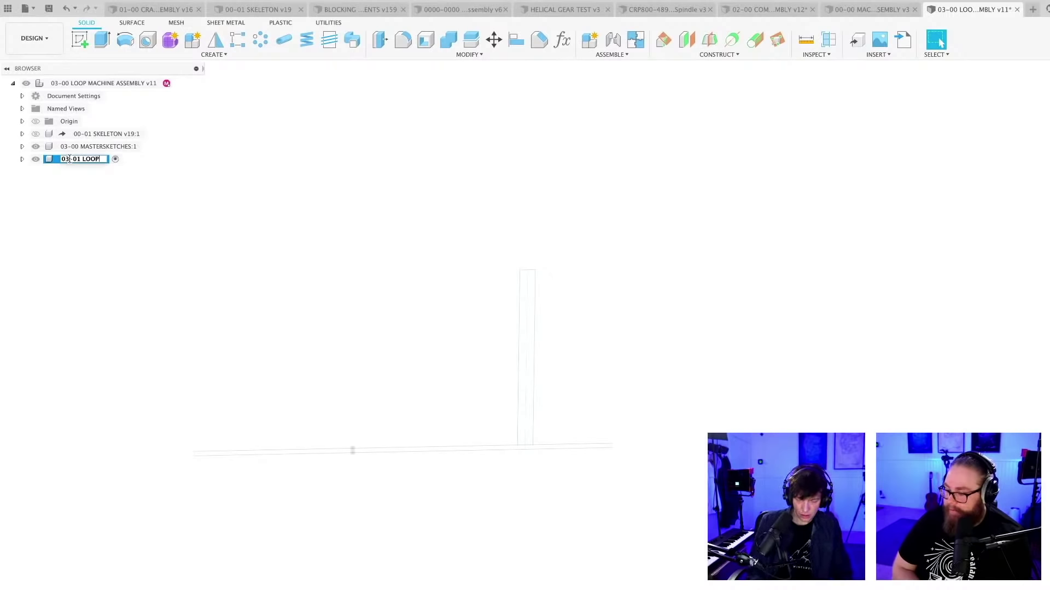
key(Return)
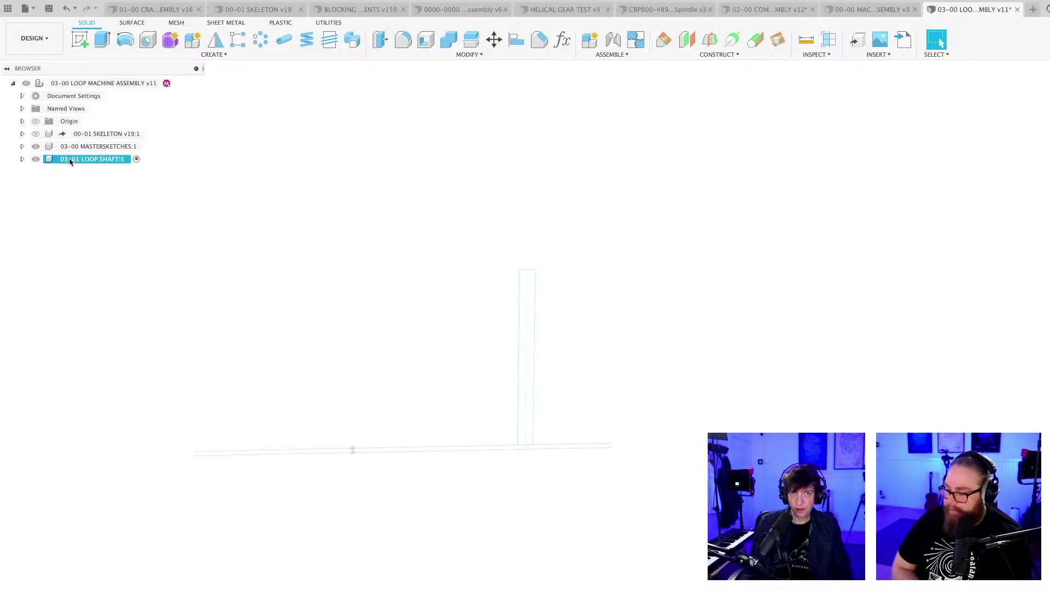
Create another component in the top-level assembly, name it 03.02 GEAR 2b, and save the assembly
right_click(113, 84)
click(169, 107)
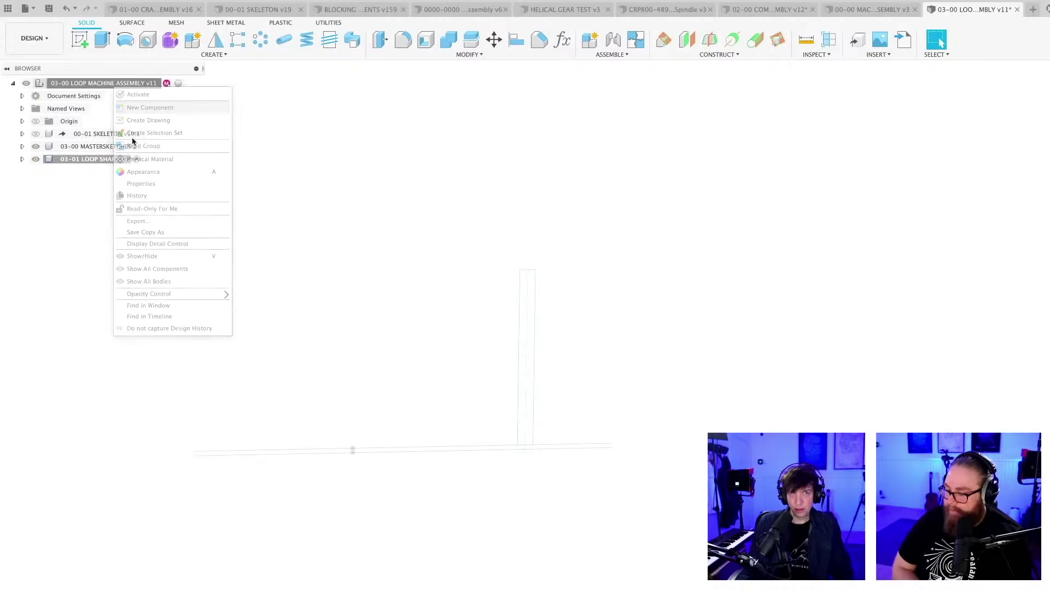
key(Return)
double_click(78, 171)
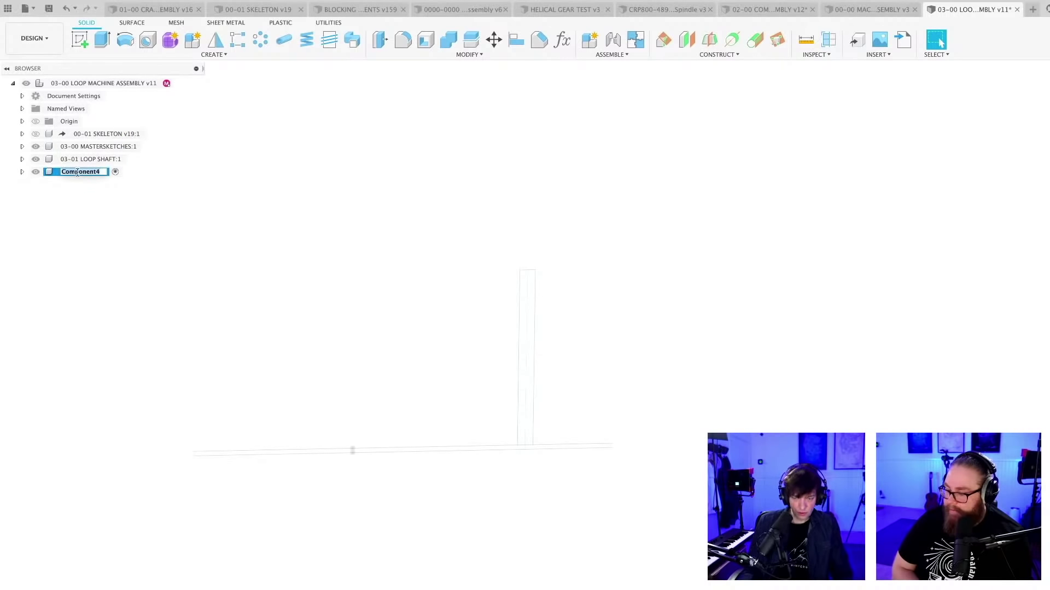
text(03.02 G)
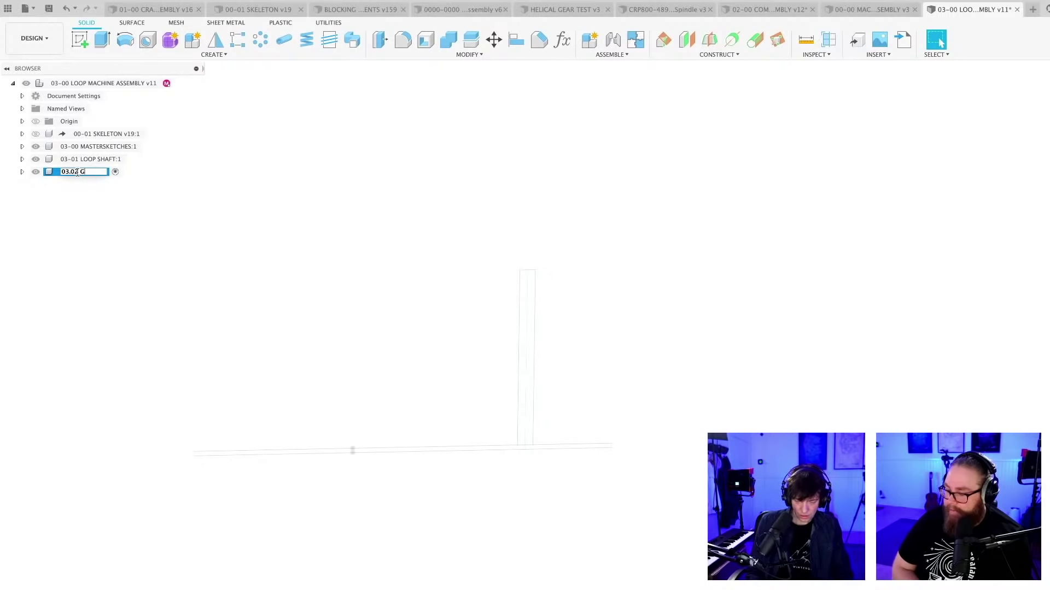
text(EAR 2)
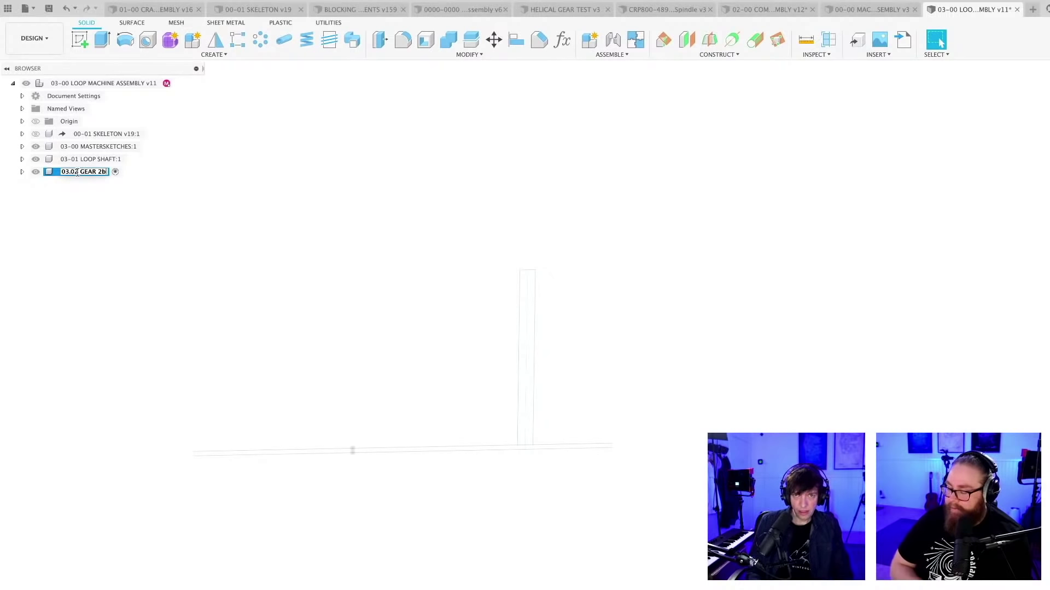
text(b)
key(Return)
key(super+s)
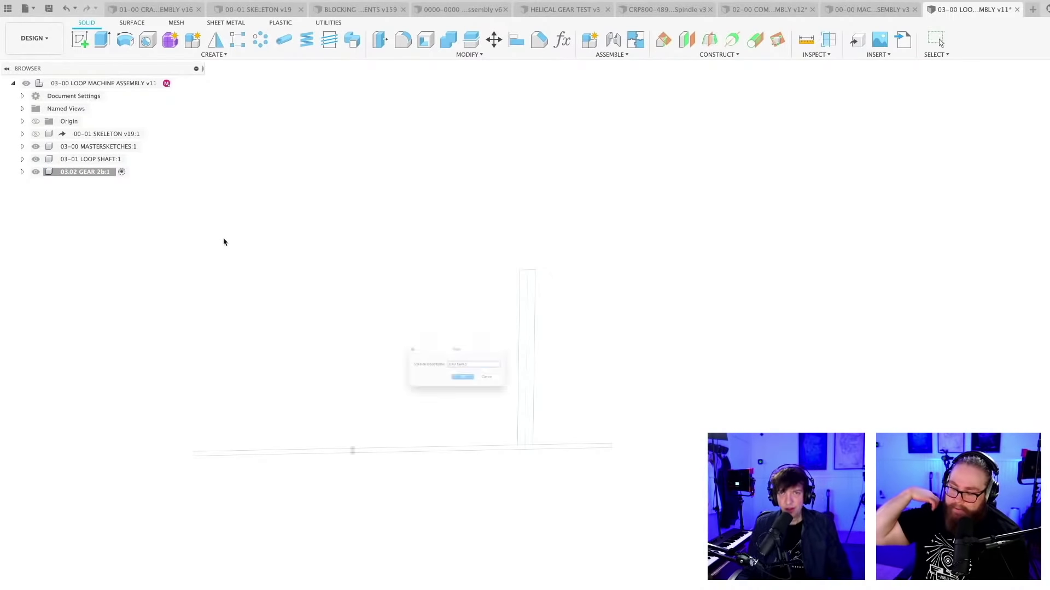
key(Return)
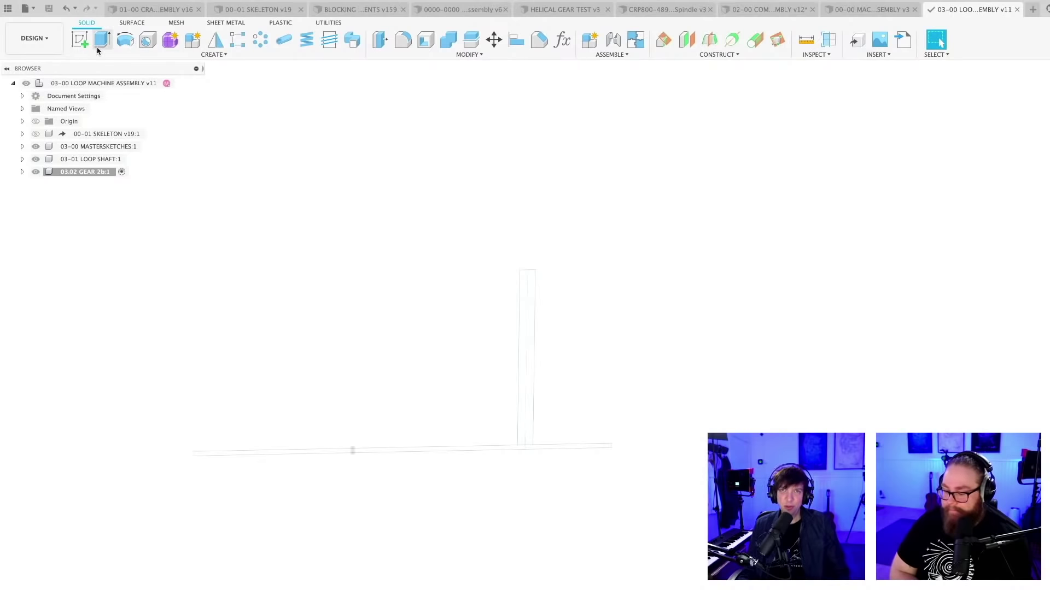
Revolve the upright gear profile a full 360 degrees about the shaft's axis in the 03.02 GEAR 2b component
click(125, 39)
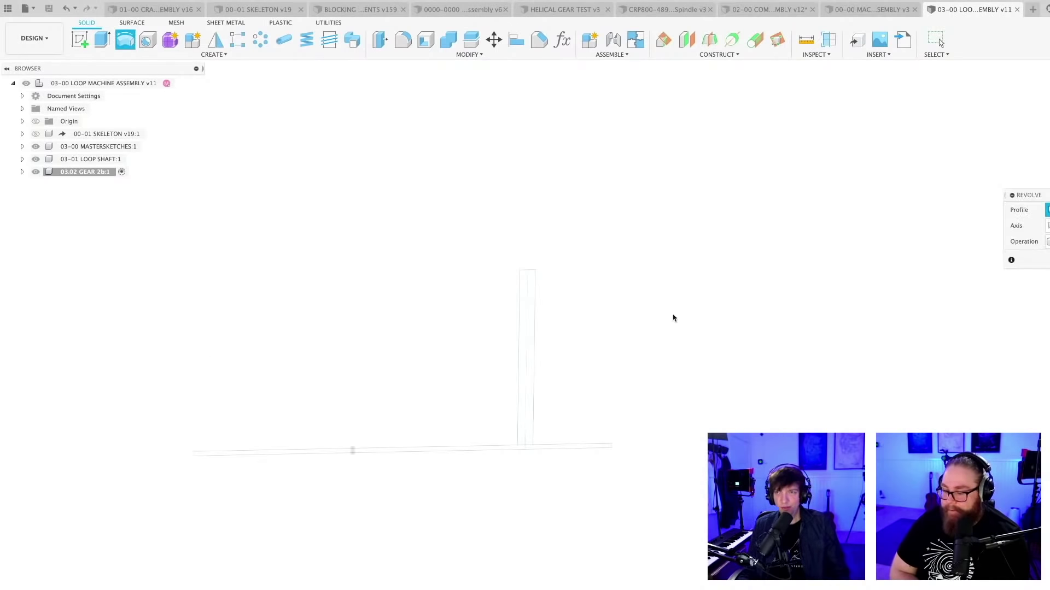
click(530, 351)
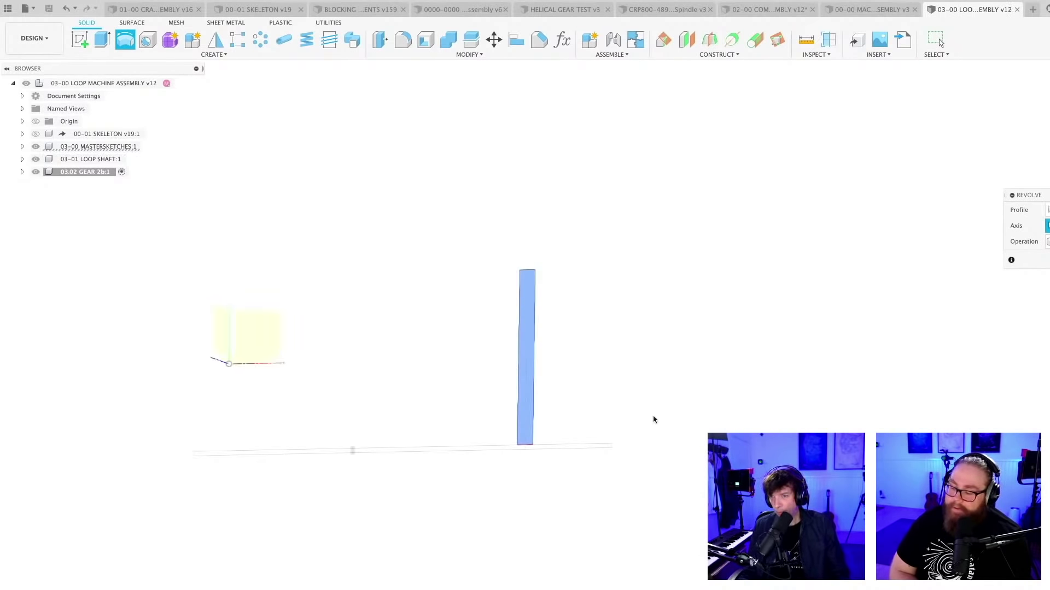
scroll(544, 452, up, 3)
click(542, 453)
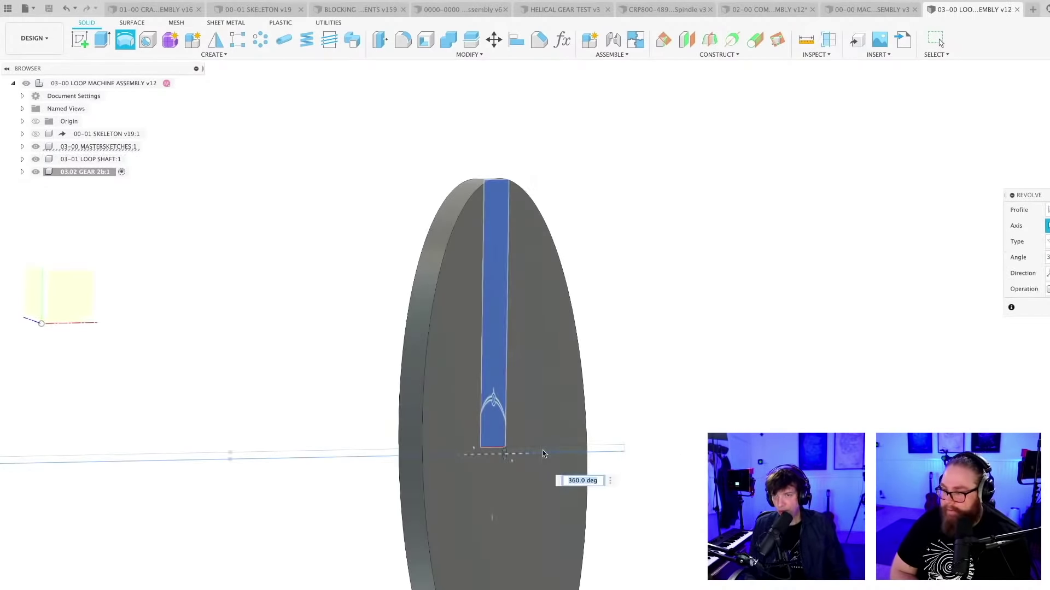
key(Return)
scroll(629, 370, down, 2)
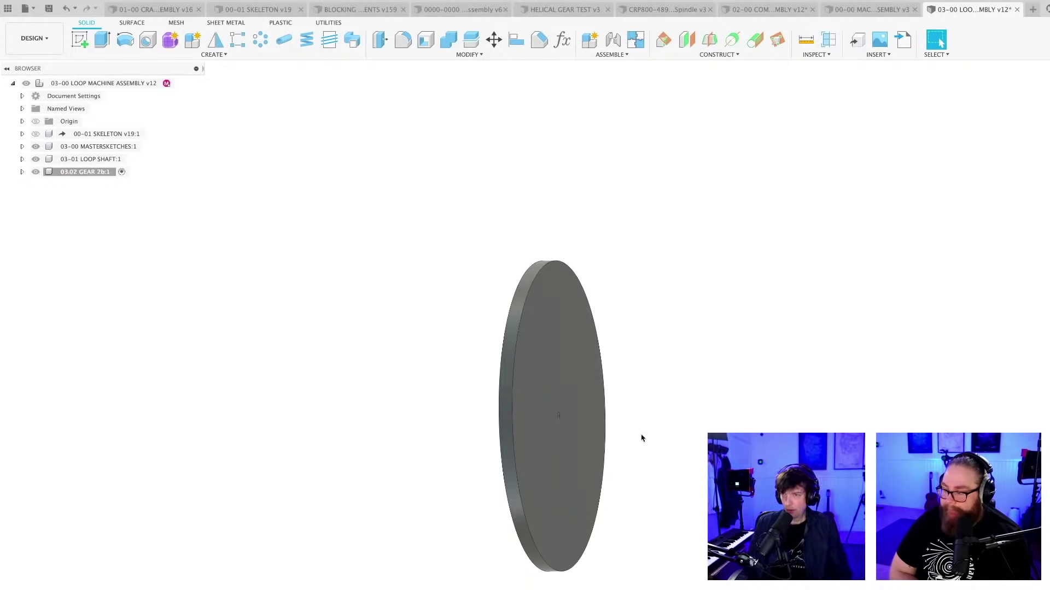
Apply the design's yellow appearance to the gear 2b body and save the loop machine assembly
key(a)
drag(963, 287, 554, 458)
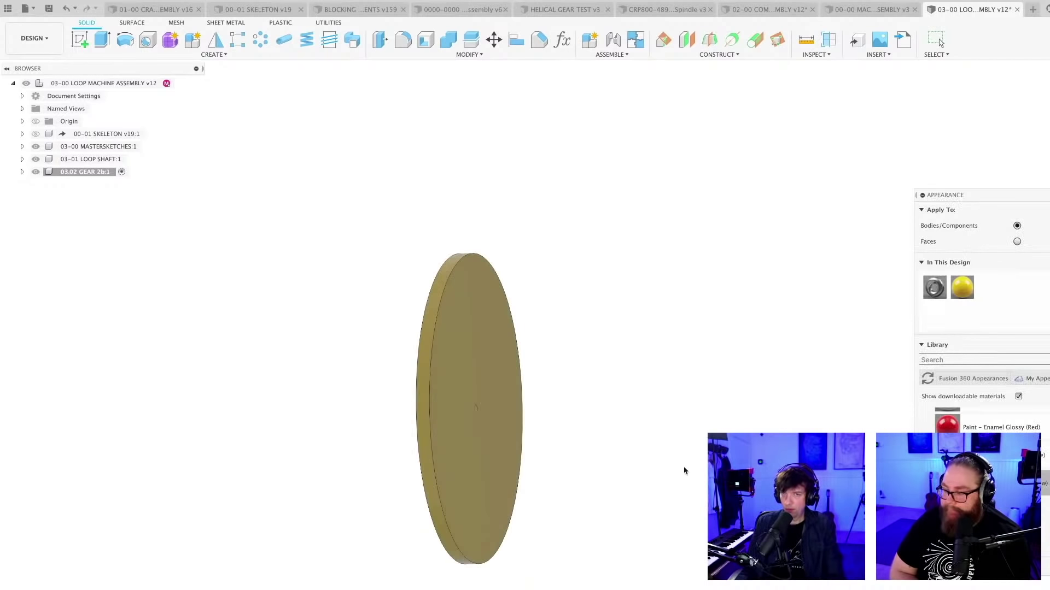
key(super+s)
key(Return)
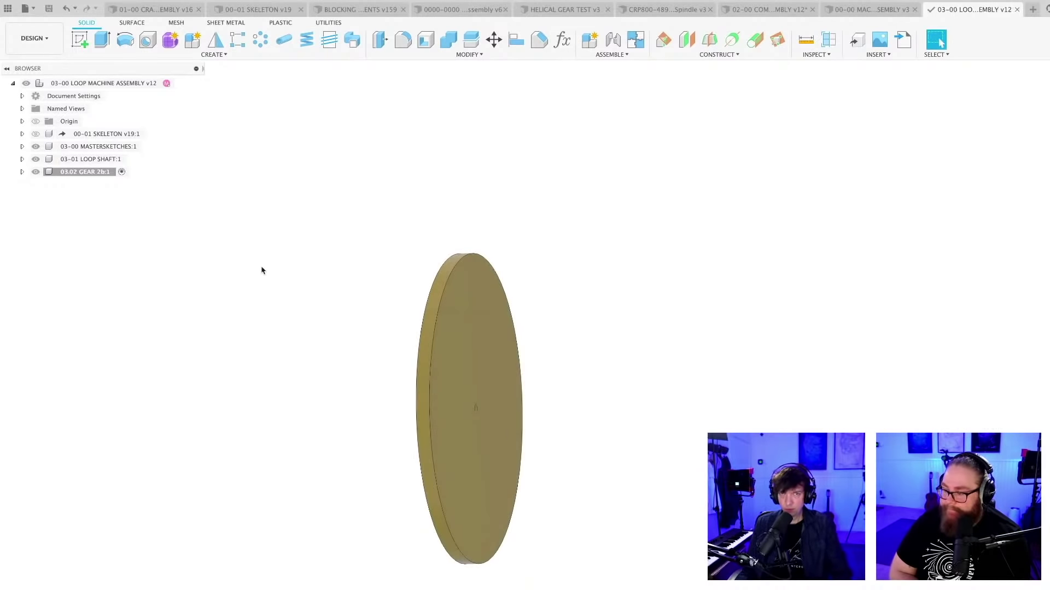
In 00-00 MACHINE 3 ASSEMBLY, update the outdated linked assemblies and insert 03-00 LOOP MACHINE ASSEMBLY at its default position
shift+middle_drag(354, 253, 293, 292)
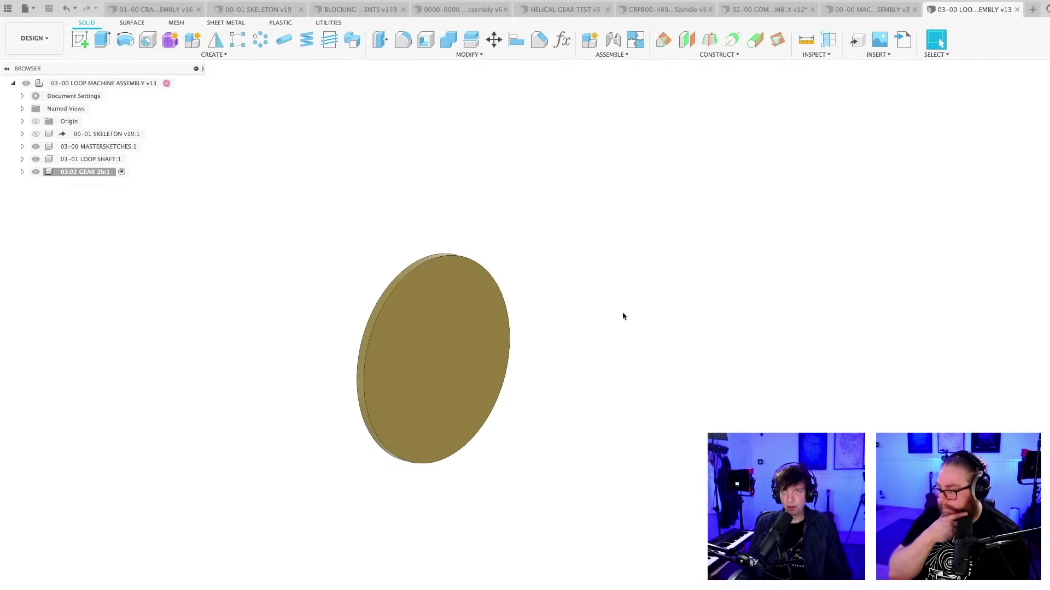
shift+middle_drag(616, 313, 654, 311)
key(ctrl+shift+Tab)
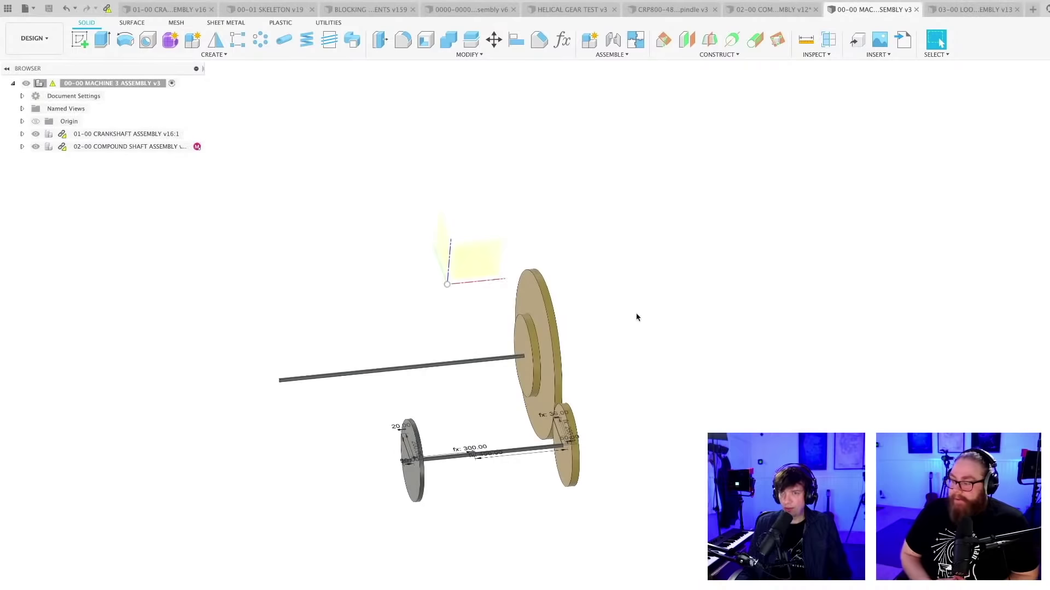
shift+middle_drag(626, 361, 638, 342)
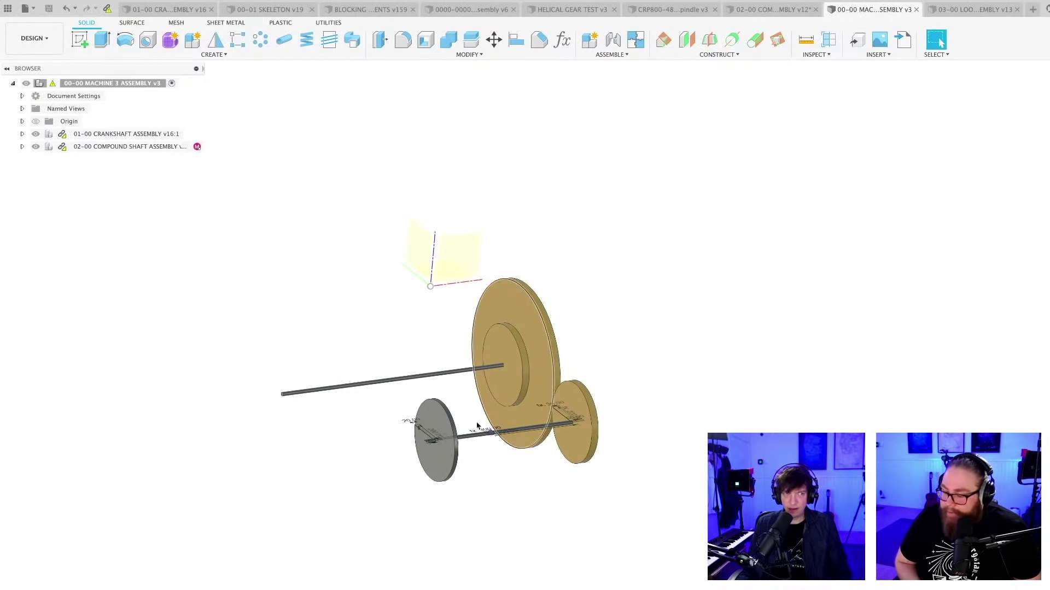
middle_drag(469, 413, 477, 412)
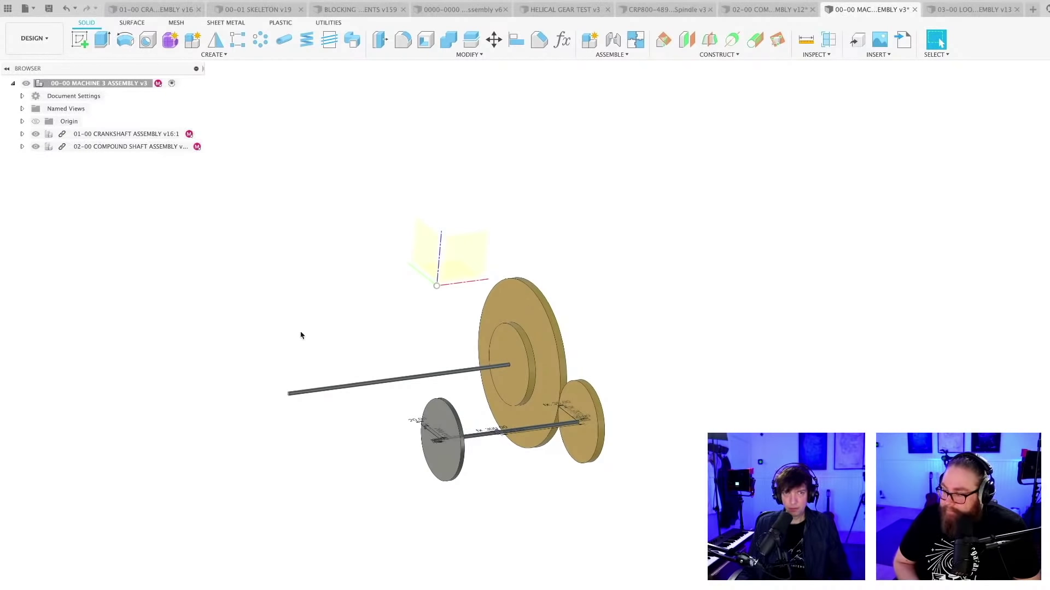
middle_drag(301, 335, 326, 339)
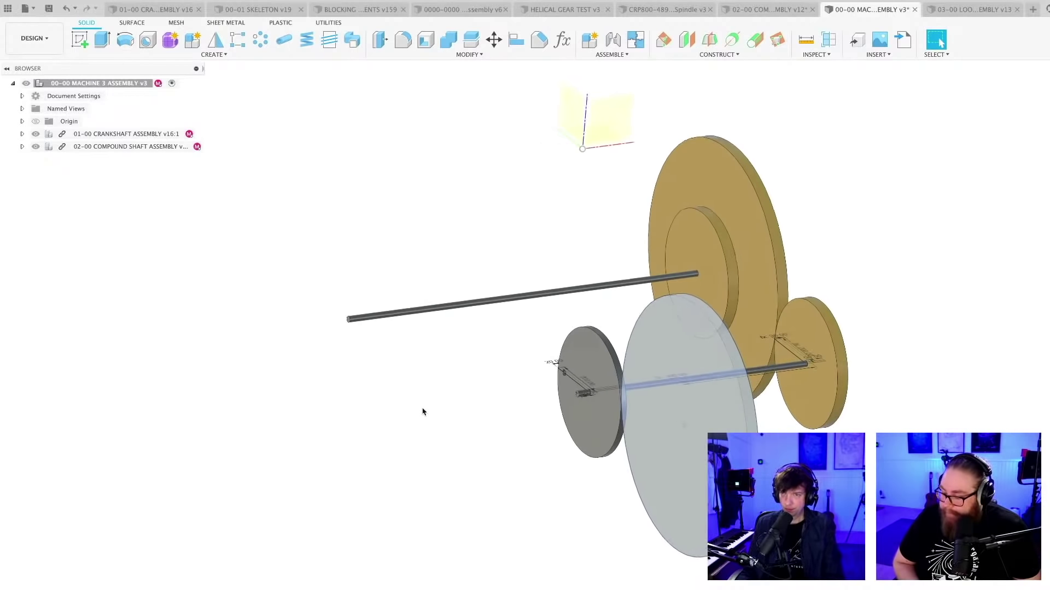
key(Return)
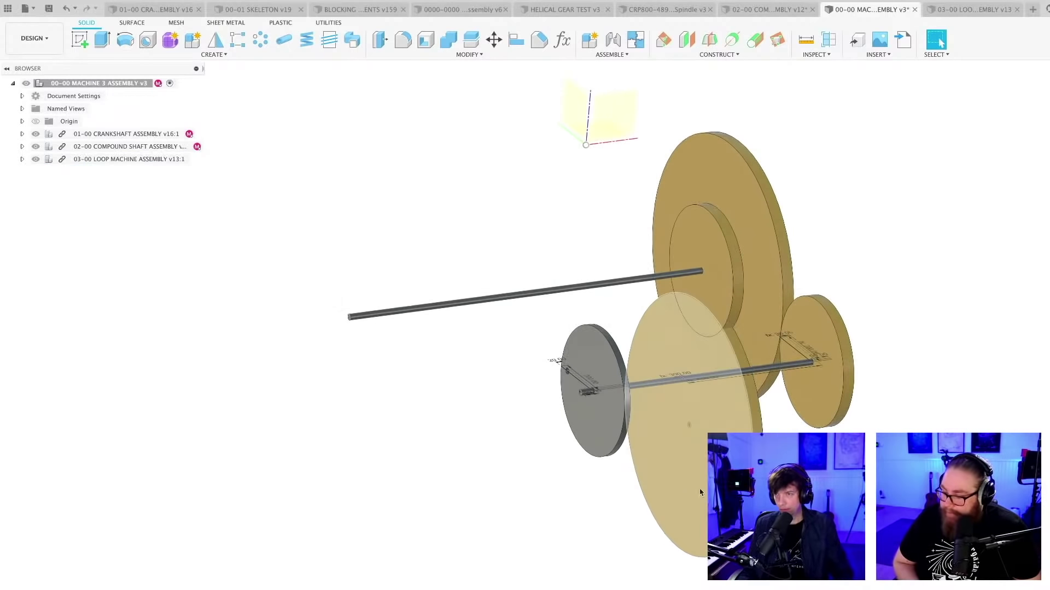
Check how the inserted loop gear sits against the other gears and save the machine assembly with the description User Saved
shift+middle_drag(564, 485, 689, 421)
shift+middle_drag(632, 454, 684, 441)
key(super+s)
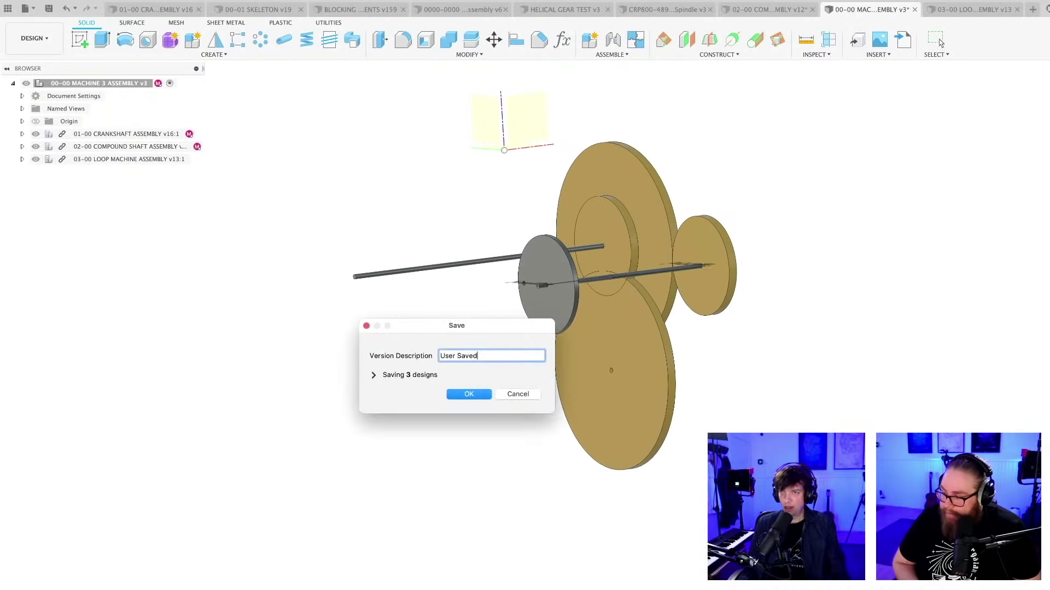
click(476, 396)
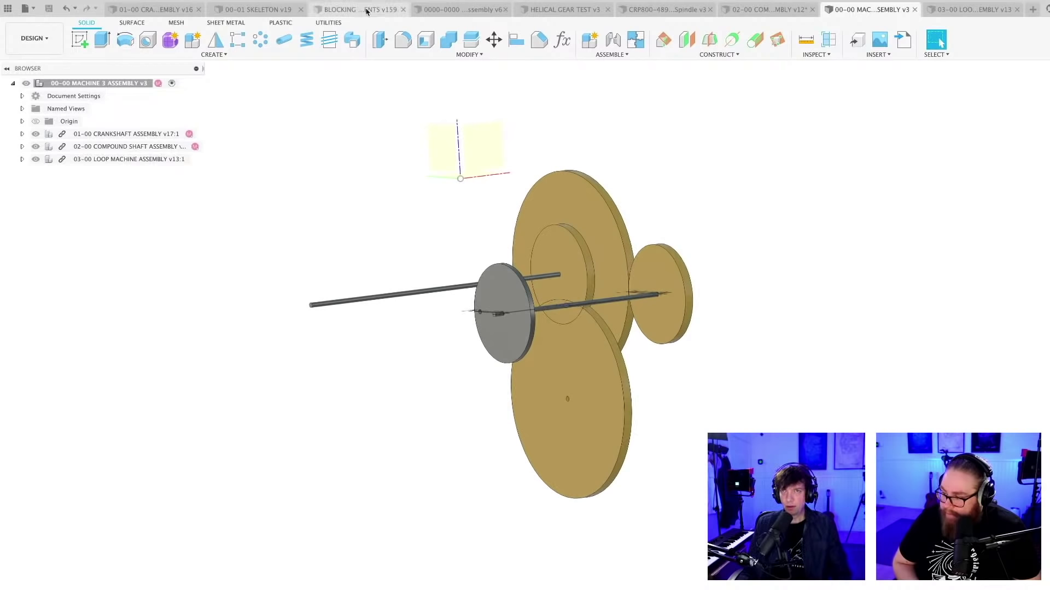
Check in 00-01 SKELETON which parameter drives the diameter of the small gear circle on the compound shaft
click(265, 10)
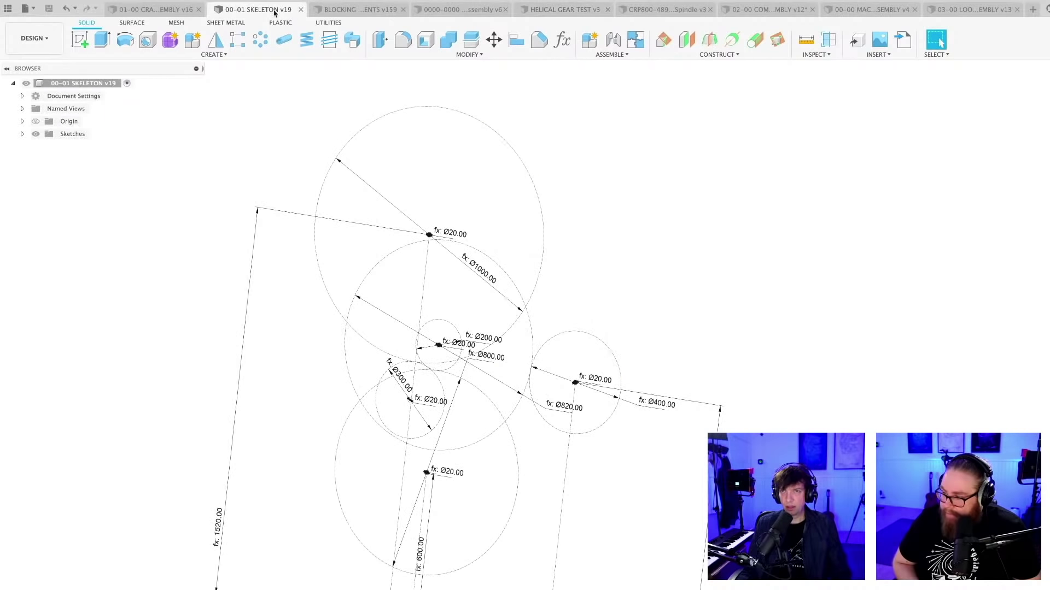
scroll(464, 383, up, 4)
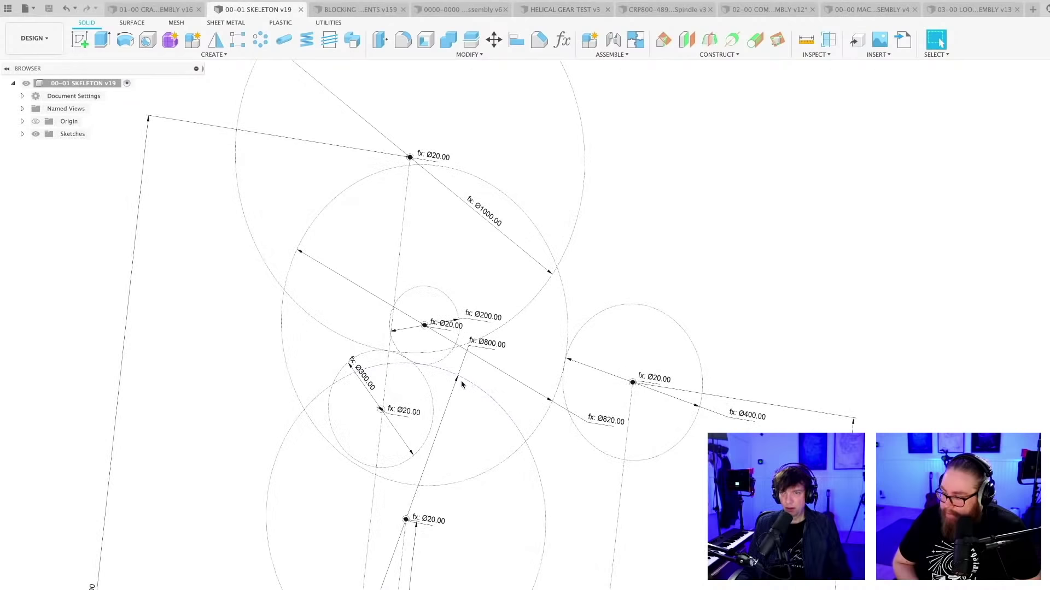
scroll(466, 382, up, 2)
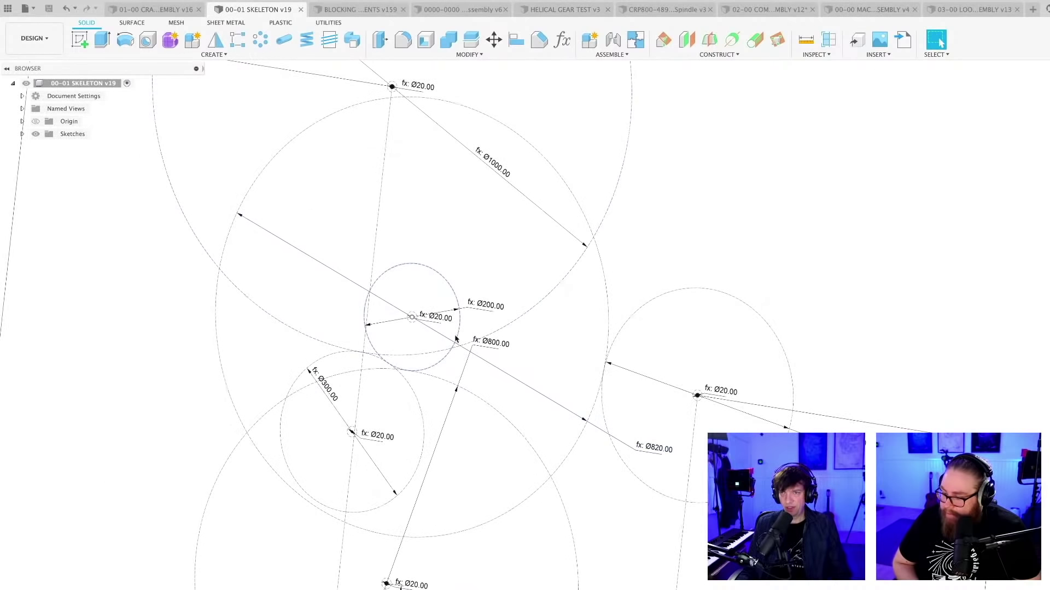
double_click(486, 307)
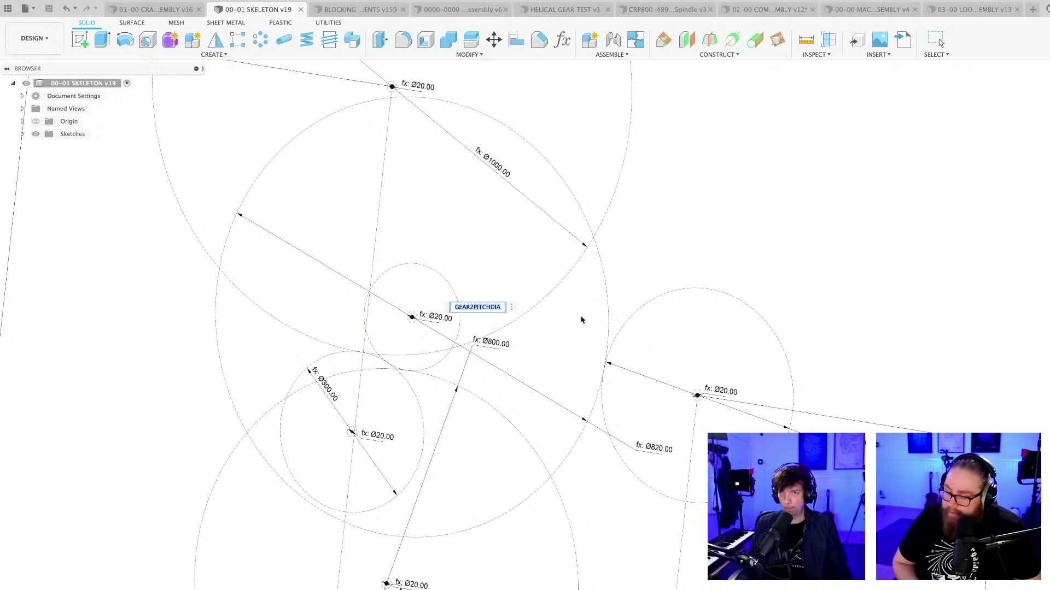
key(Return)
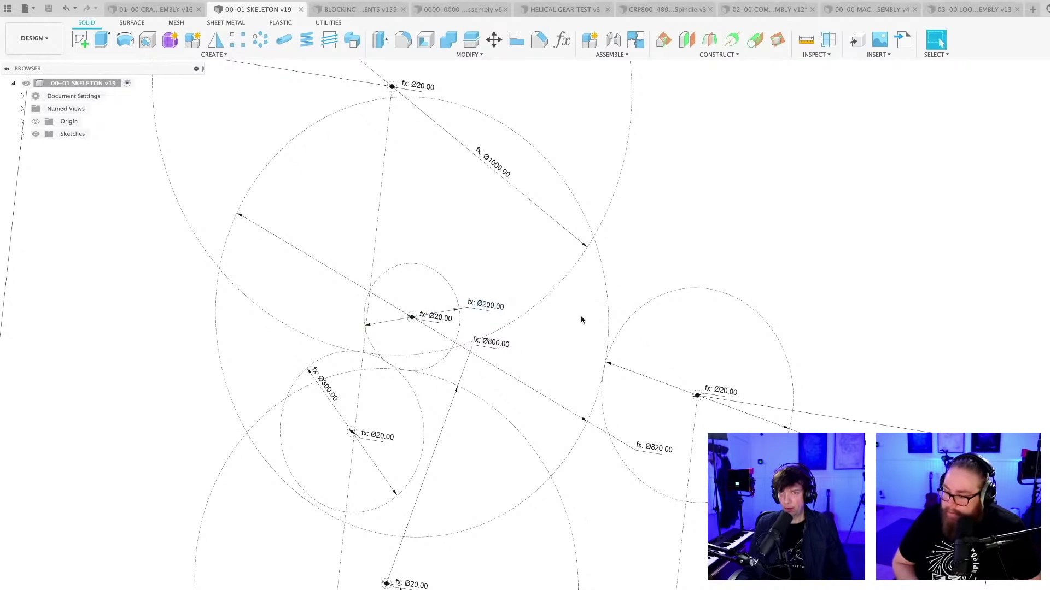
scroll(581, 320, down, 5)
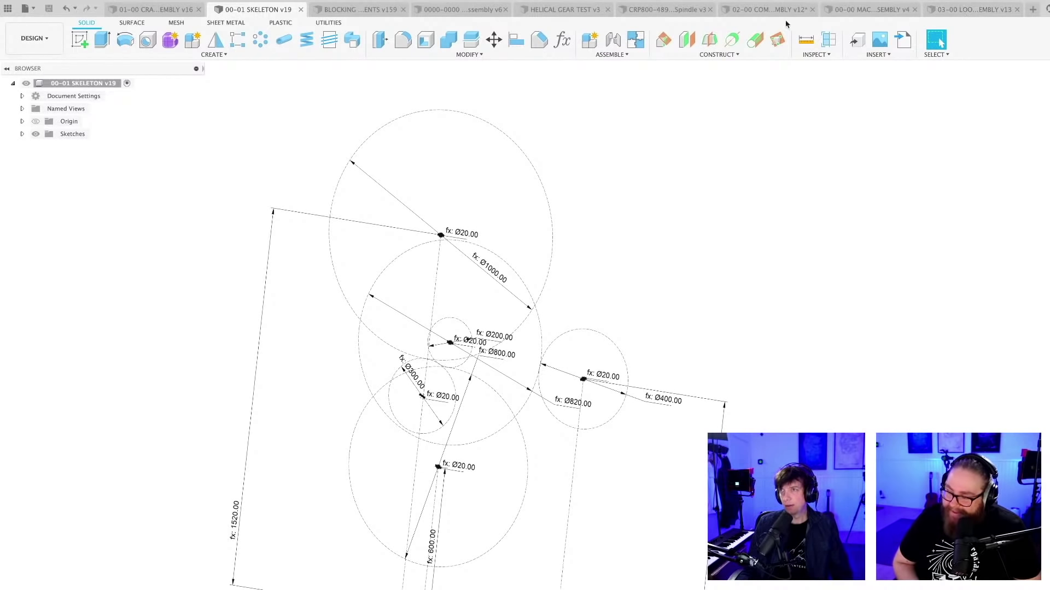
Update the 02-00 COMPOUND SHAFT ASSEMBLY to the latest skeleton version, discarding its unsaved changes
click(756, 10)
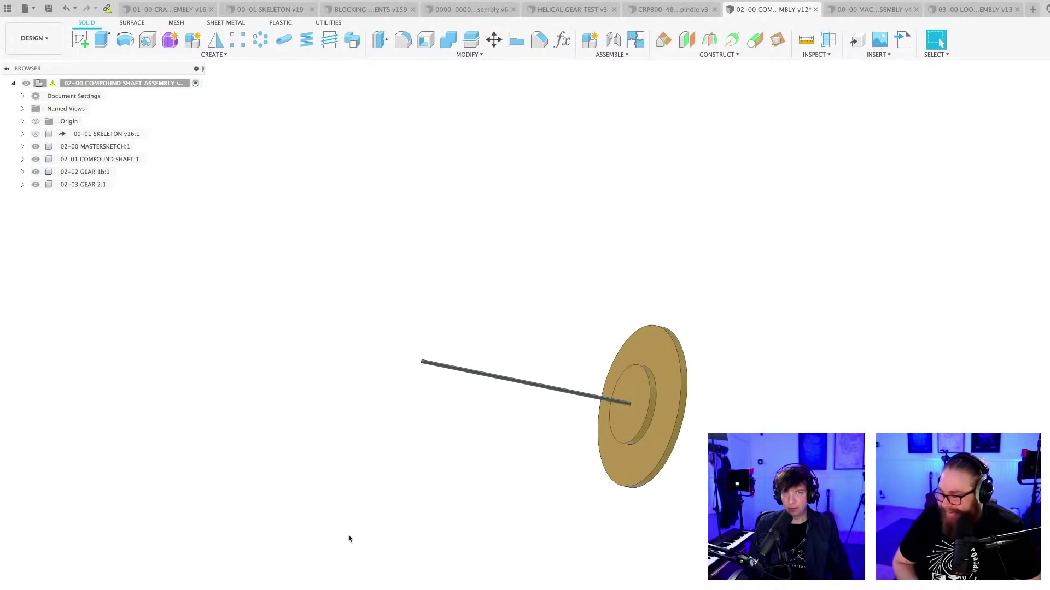
click(107, 8)
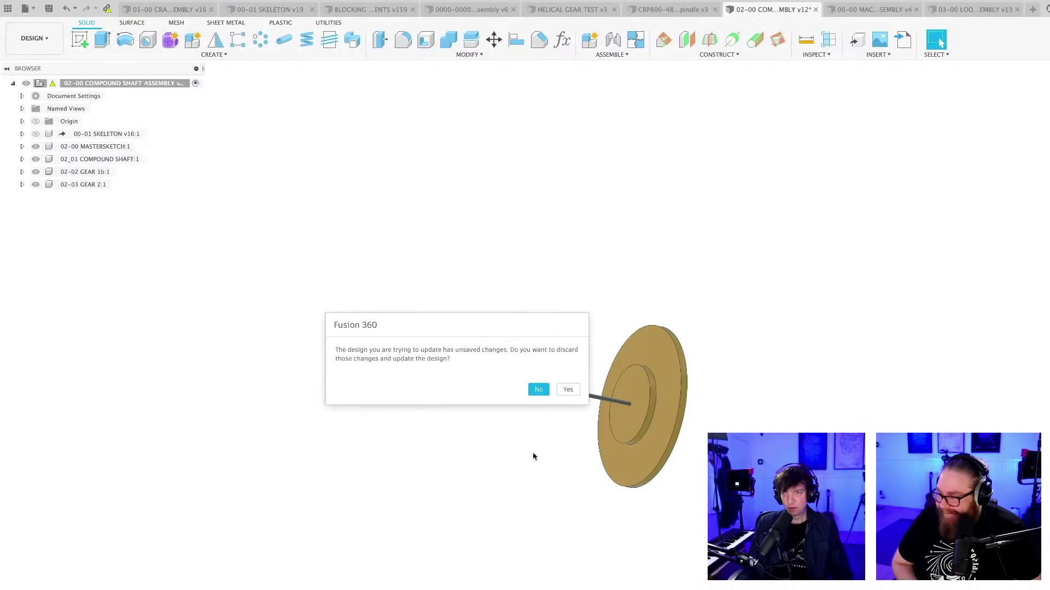
click(568, 390)
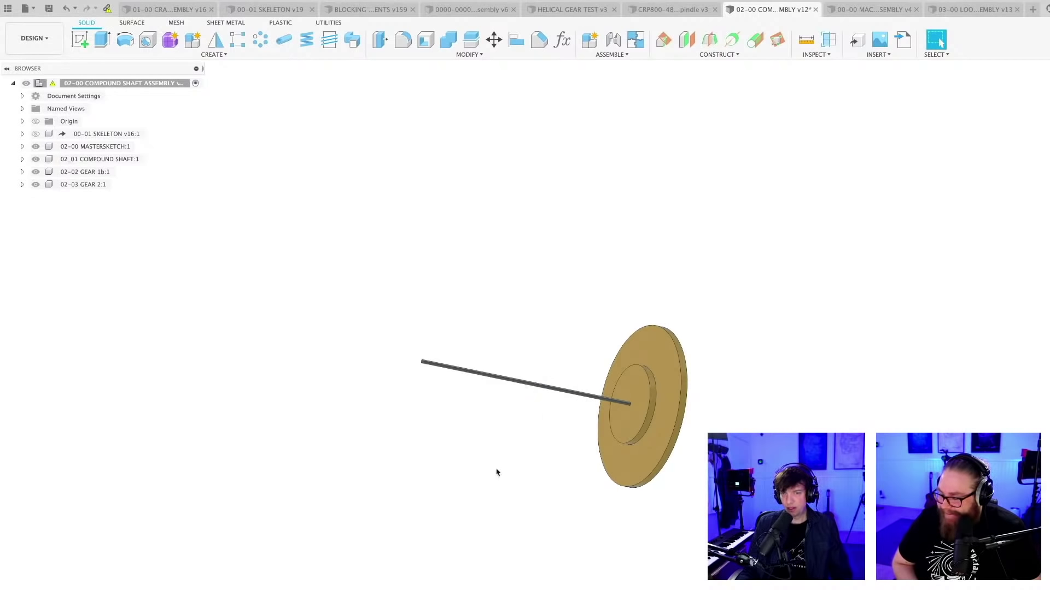
Open Sketch1 of the 02-00 MASTERSKETCH component for editing
click(22, 146)
click(31, 171)
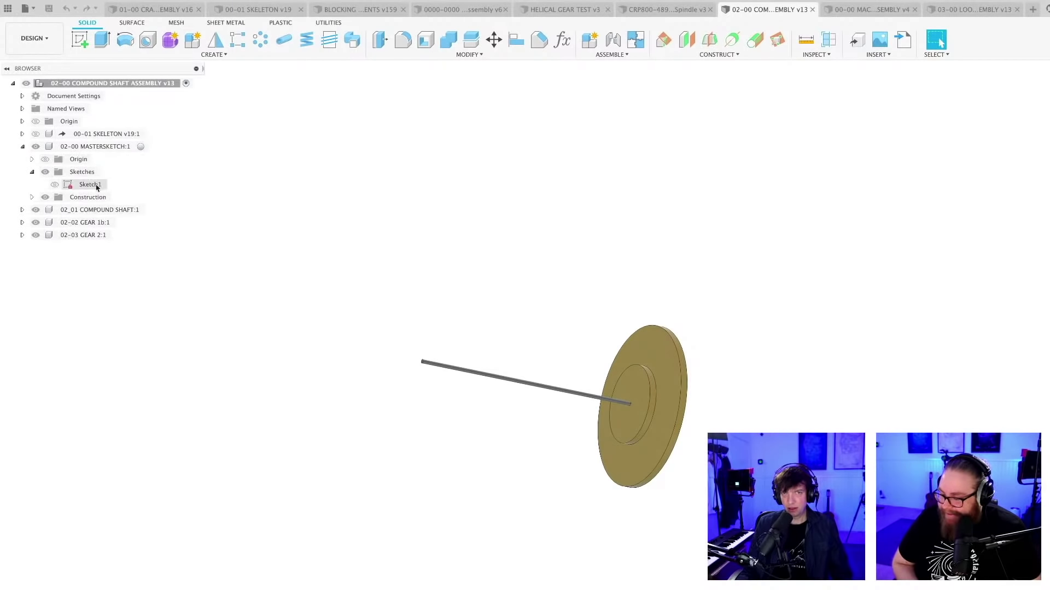
click(91, 187)
double_click(91, 185)
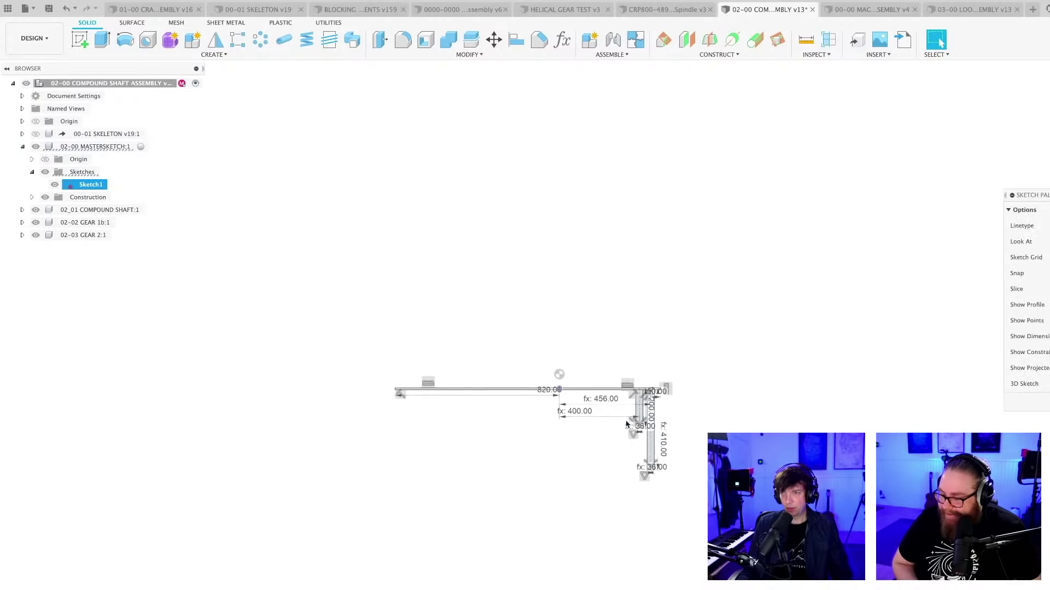
Set the shorter gear profile's height dimension to GEAR2PITCHDIA_Ref/2 and finish the sketch
scroll(633, 433, up, 5)
scroll(550, 478, down, 2)
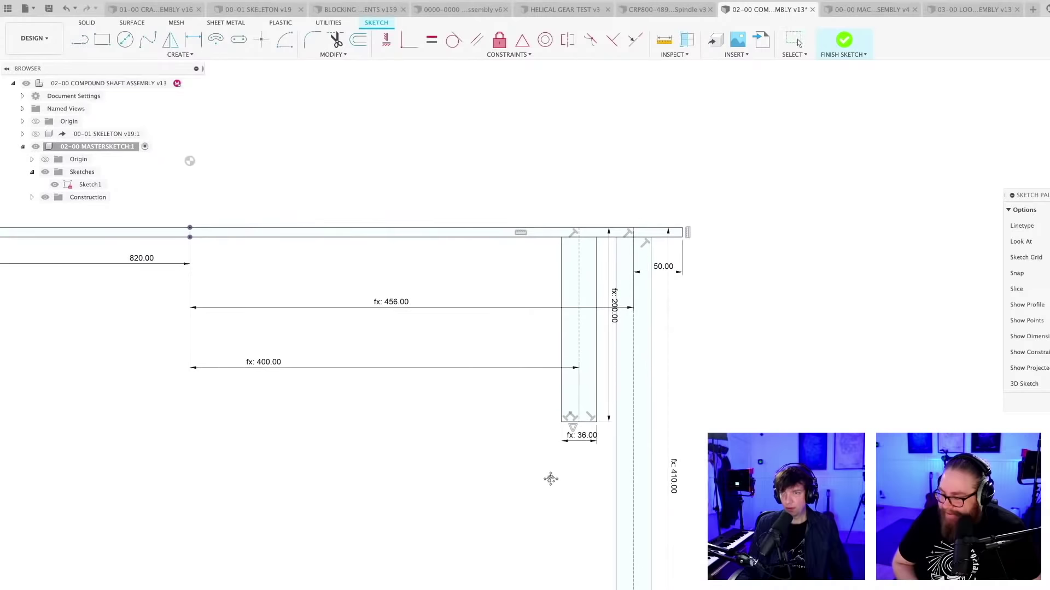
scroll(558, 496, down, 3)
shift+middle_drag(558, 496, 551, 328)
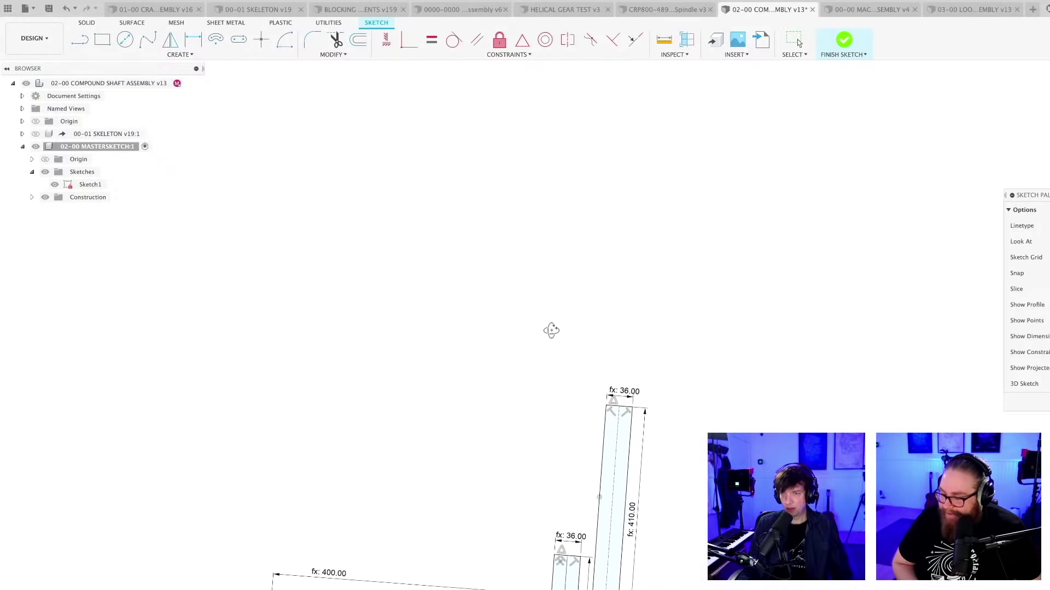
shift+middle_drag(535, 440, 484, 334)
scroll(571, 522, up, 3)
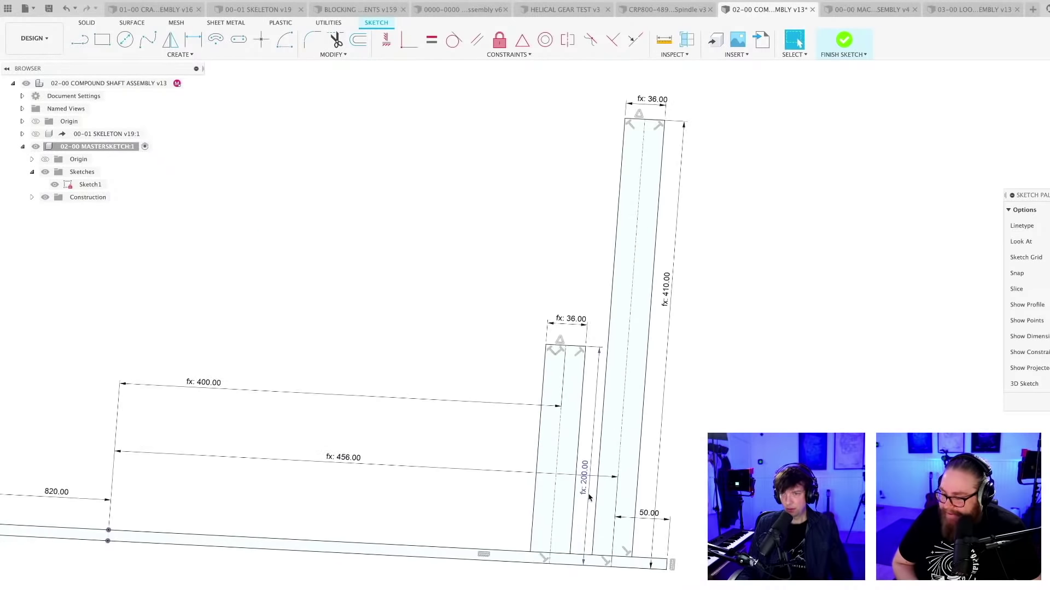
double_click(584, 478)
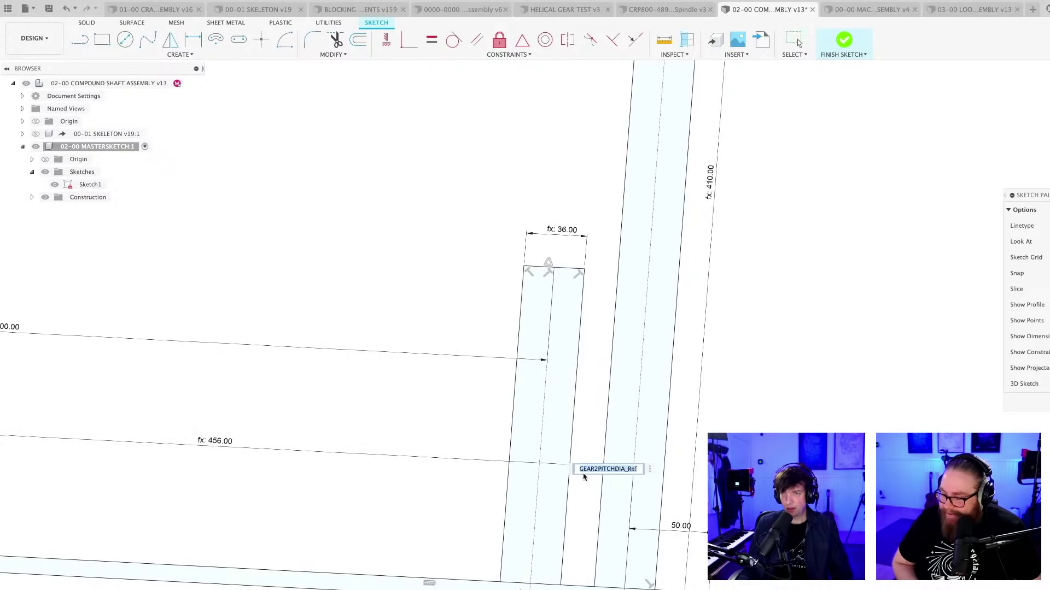
click(639, 469)
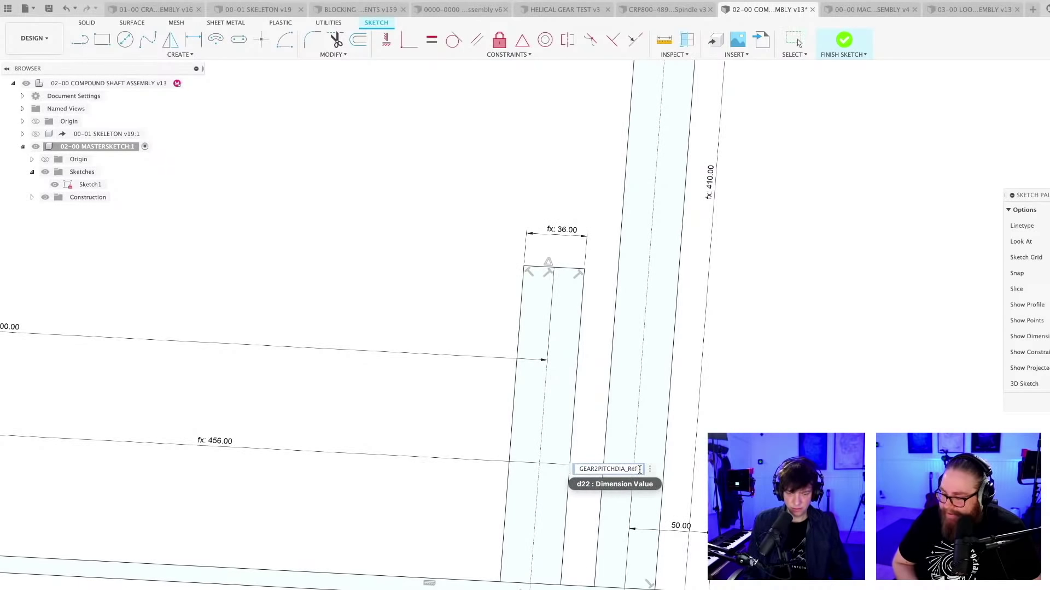
text(/2)
key(Return)
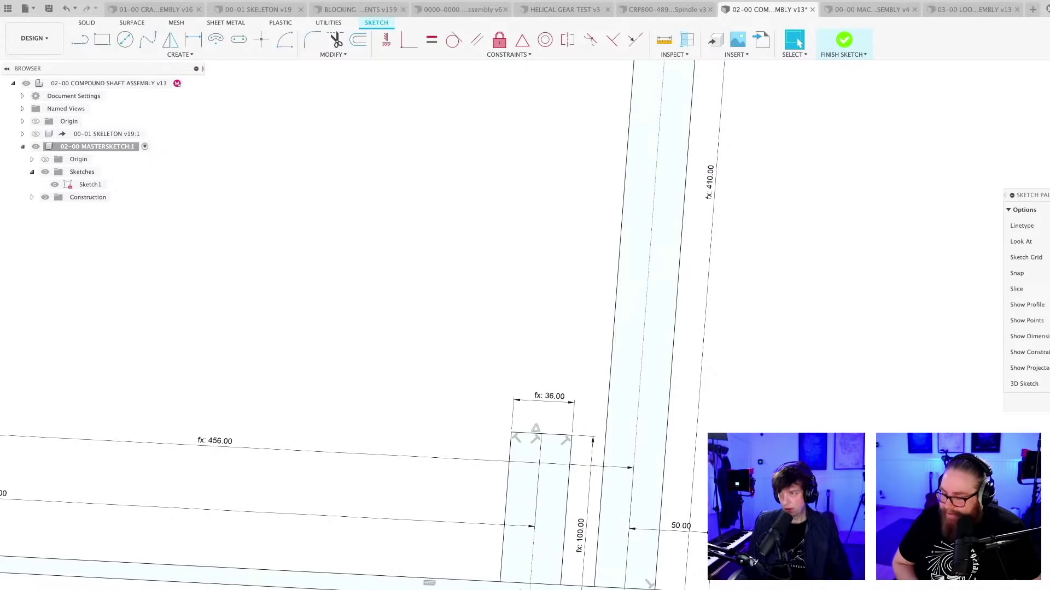
key(Escape)
shift+middle_drag(668, 422, 723, 418)
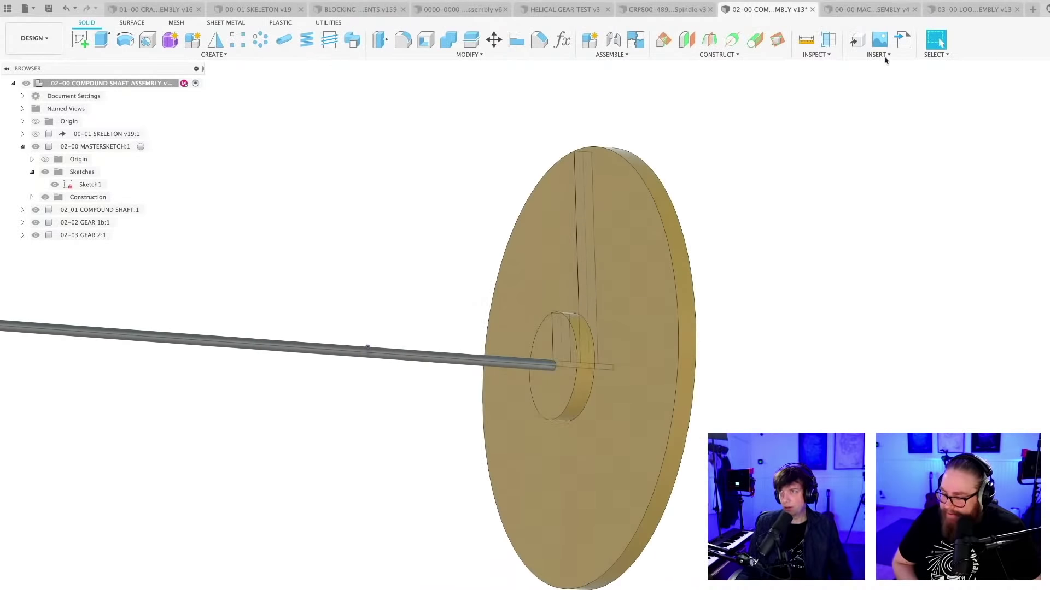
Save the compound shaft assembly and bring its new version into 00-00 MACHINE 3 ASSEMBLY
click(877, 11)
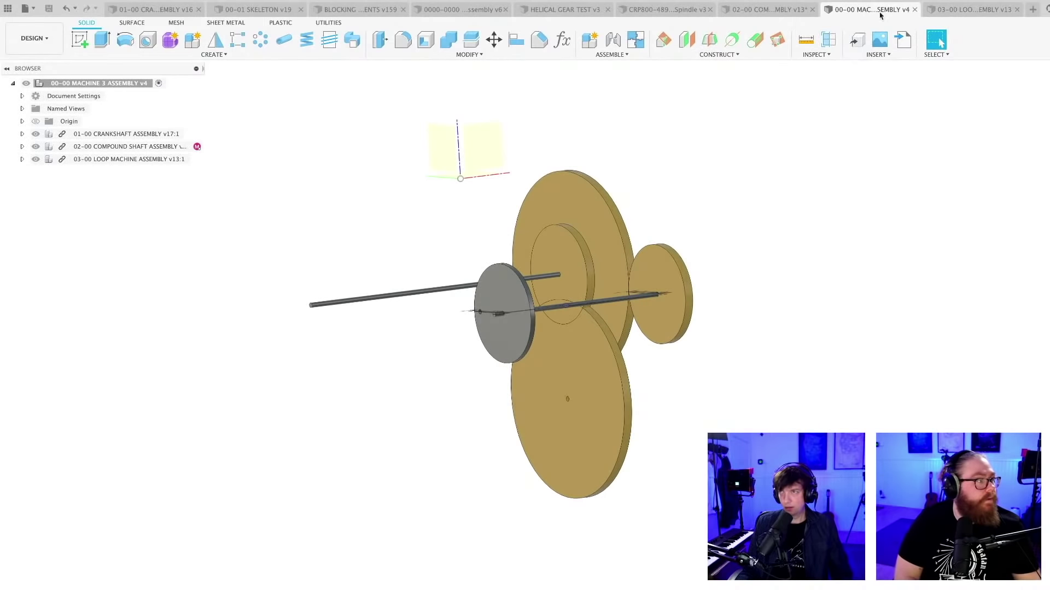
click(768, 10)
key(super+s)
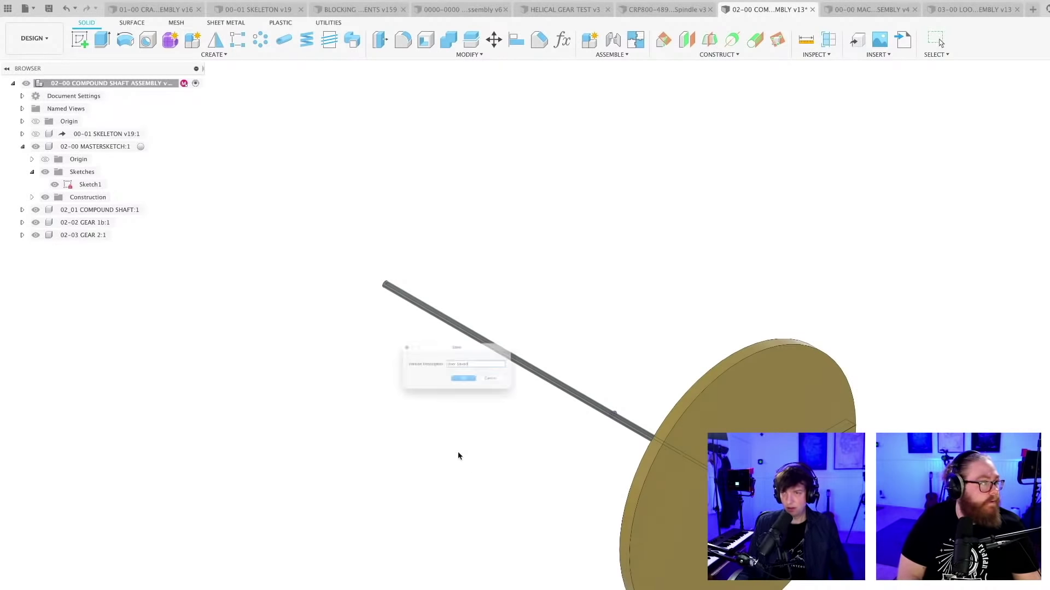
key(Return)
click(872, 10)
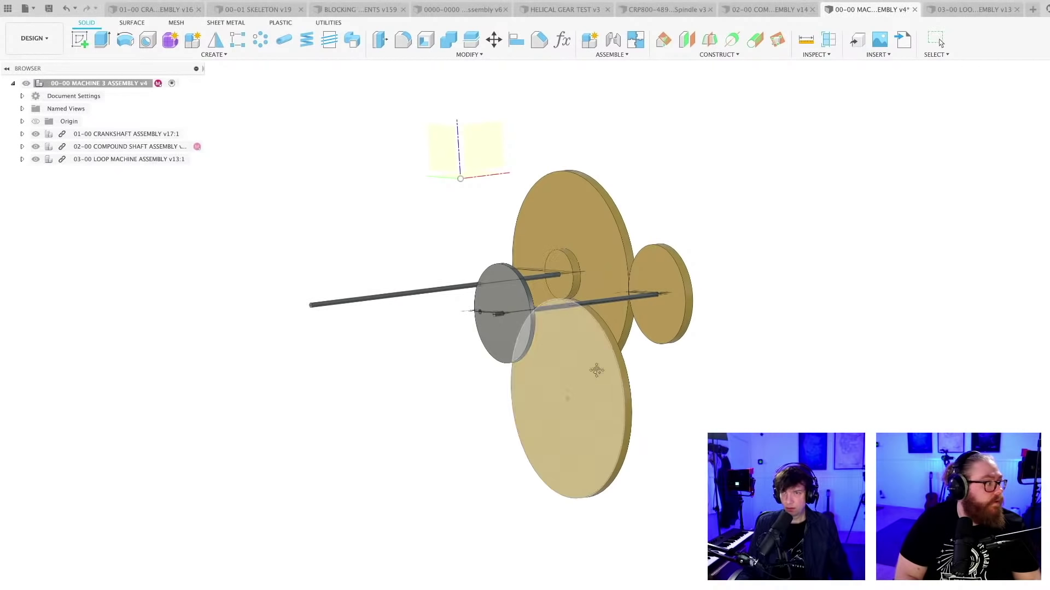
Inspect the meshing gears from several sides and save a new version of 00-00 MACHINE 3 ASSEMBLY
shift+middle_drag(595, 368, 422, 389)
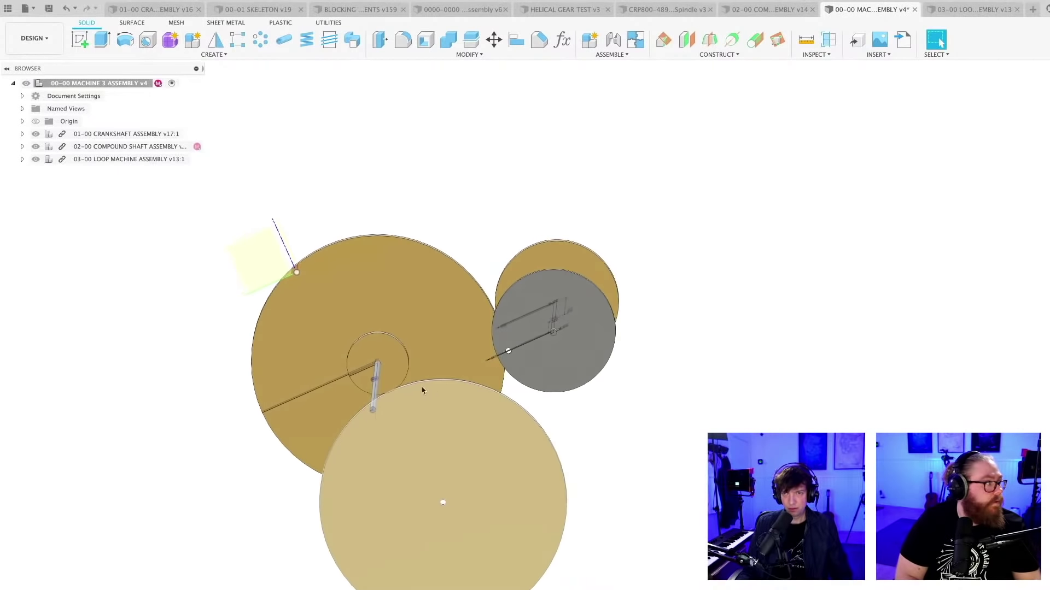
scroll(363, 403, up, 8)
scroll(370, 434, down, 3)
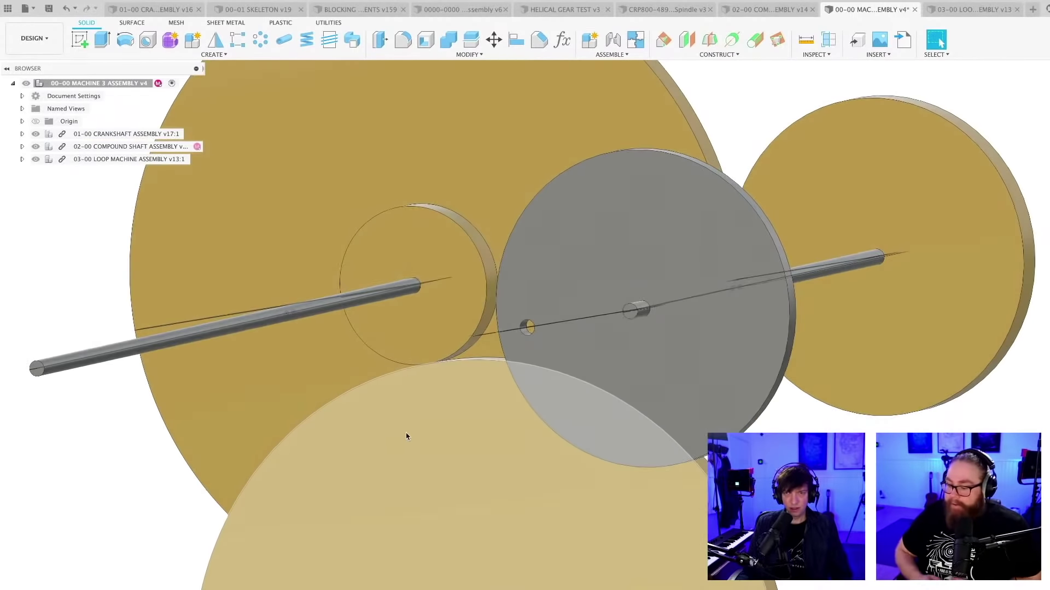
scroll(428, 417, down, 4)
scroll(651, 392, down, 3)
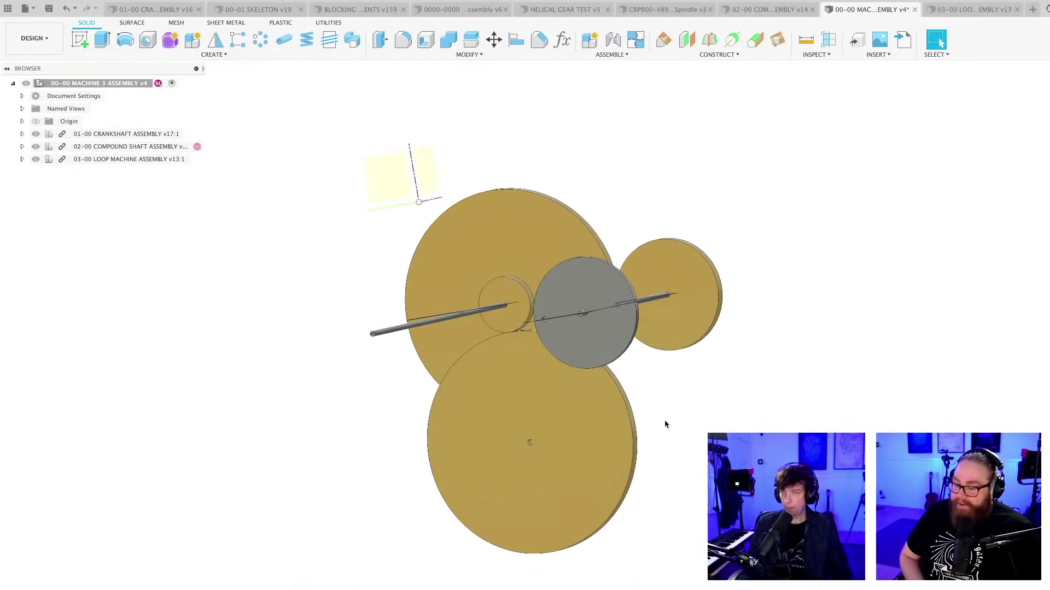
shift+middle_drag(664, 424, 611, 460)
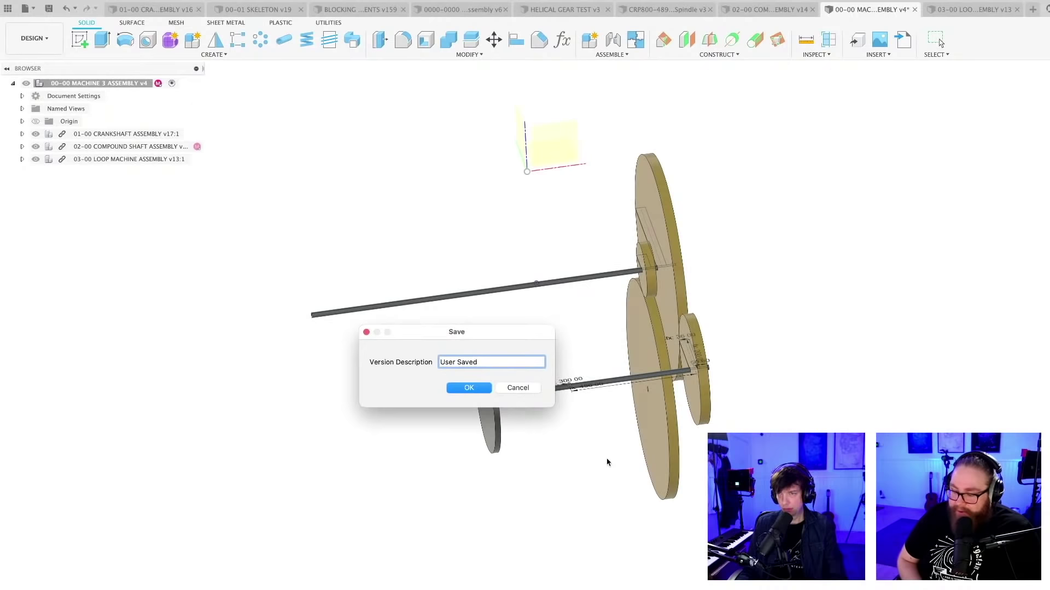
key(Return)
Examine the shafts and gears of the saved machine assembly from the front, side and back
scroll(604, 451, up, 3)
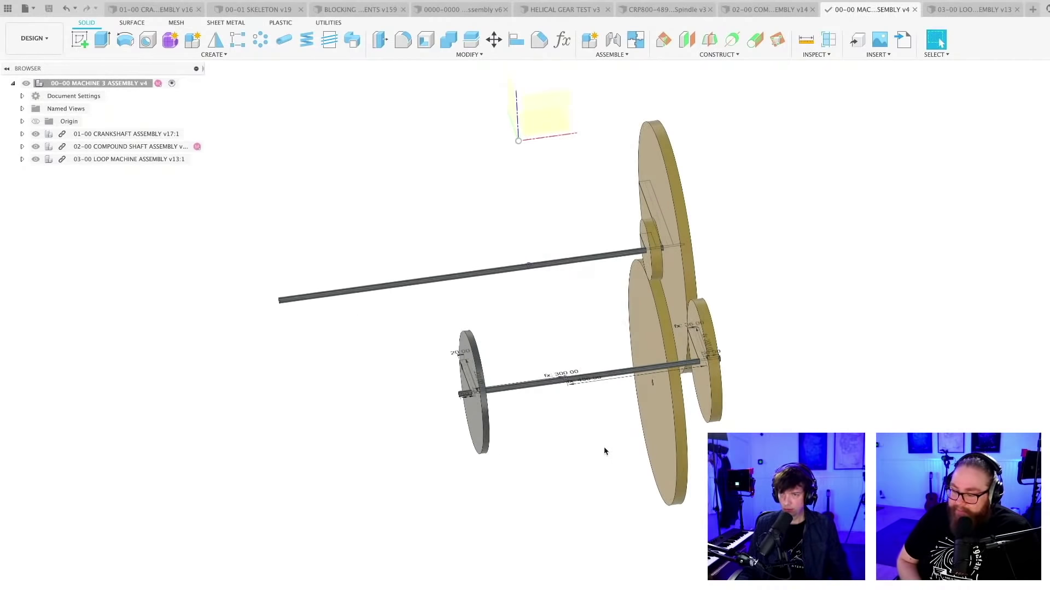
middle_drag(602, 454, 494, 432)
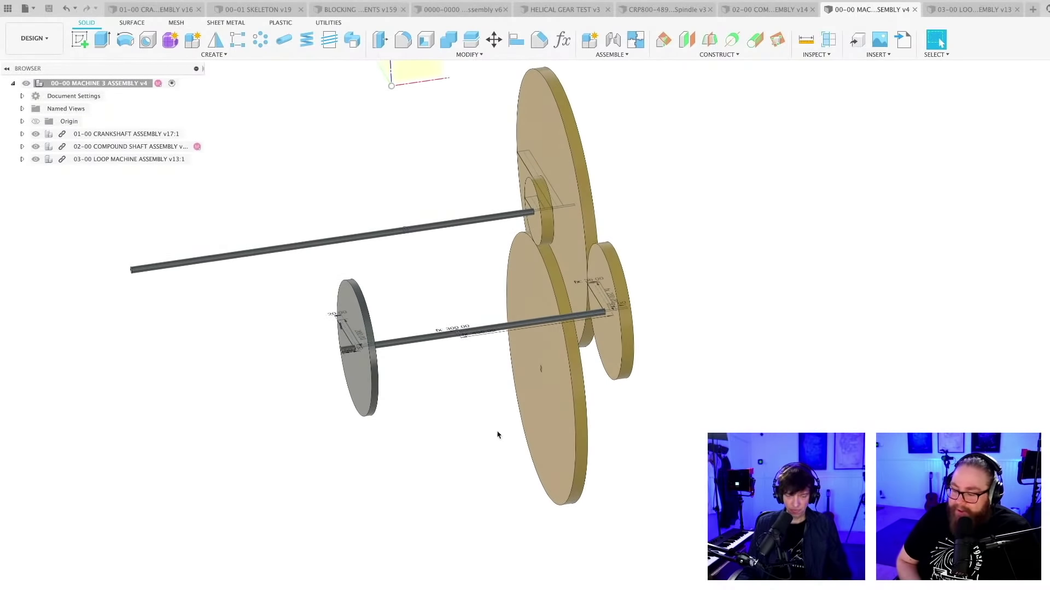
scroll(657, 453, down, 2)
mouse_move(646, 462)
shift+middle_down()
mouse_move(628, 452)
mouse_move(679, 491)
mouse_move(659, 493)
mouse_move(675, 461)
mouse_move(664, 468)
mouse_move(663, 452)
shift+middle_up()
scroll(681, 491, up, 1)
scroll(673, 464, up, 1)
scroll(664, 467, down, 1)
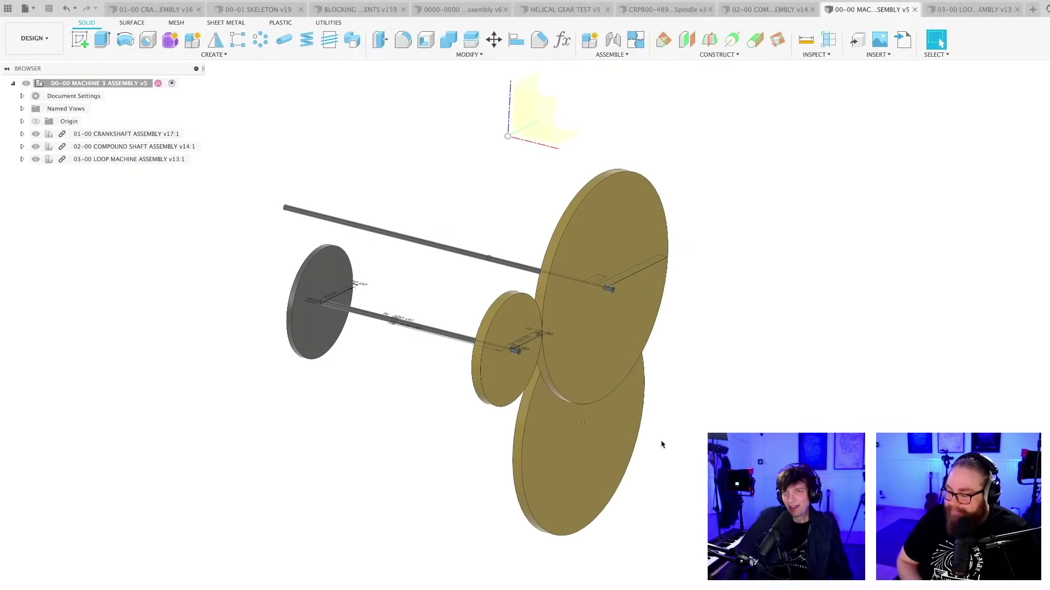
scroll(694, 332, down, 3)
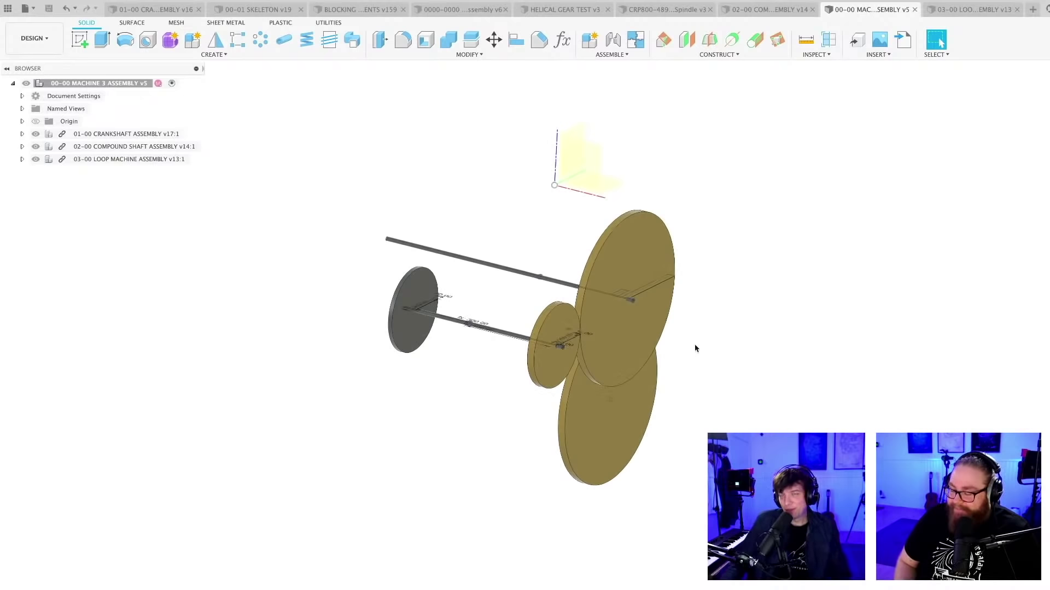
shift+middle_drag(686, 359, 941, 42)
scroll(624, 446, up, 3)
shift+middle_drag(603, 411, 636, 455)
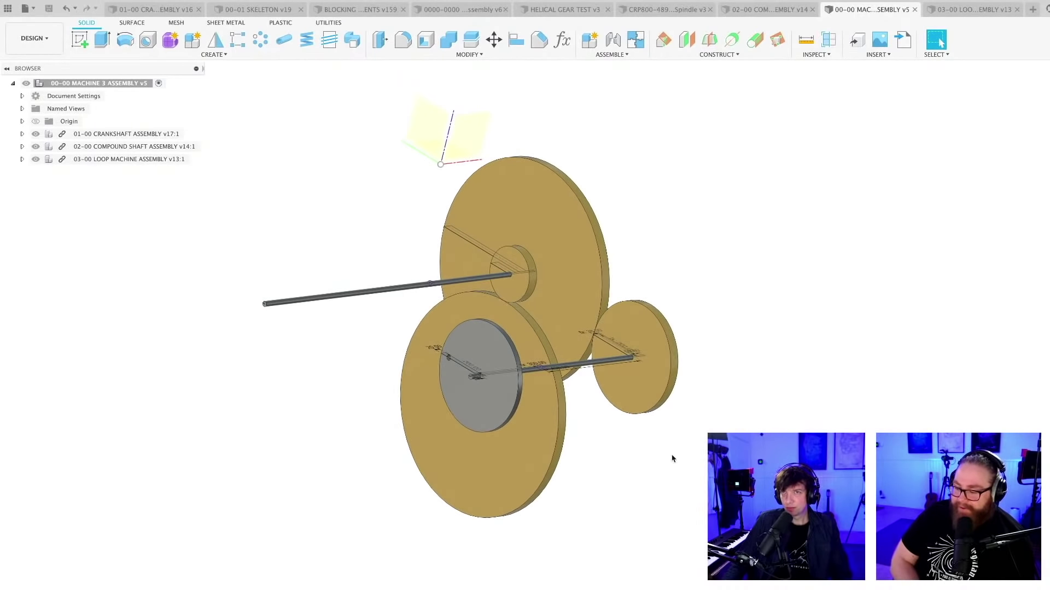
Make the top level of 03-00 LOOP MACHINE ASSEMBLY active and save the document as a new version
click(976, 9)
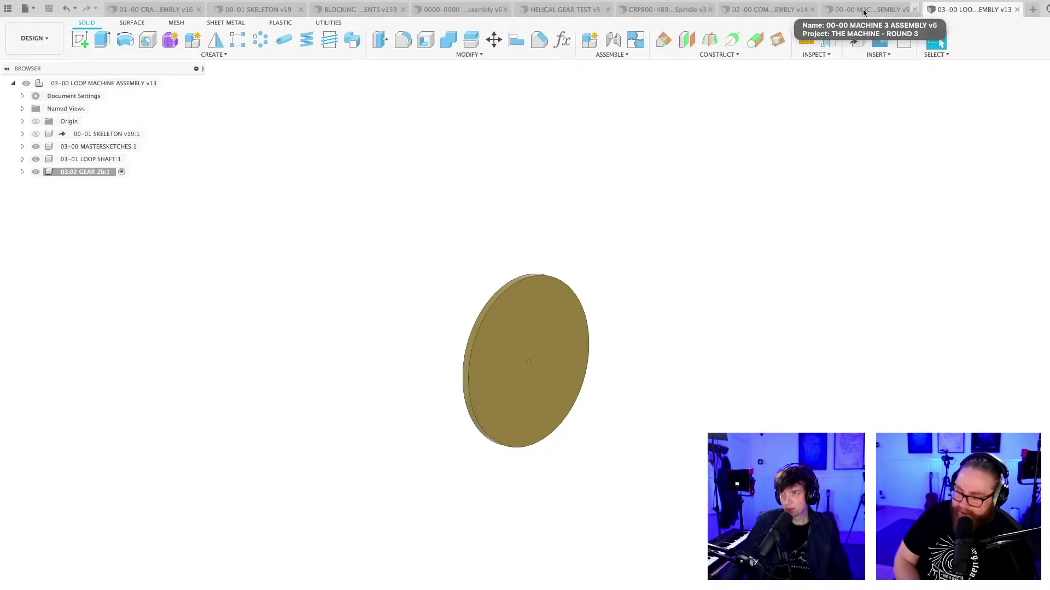
click(917, 12)
click(949, 10)
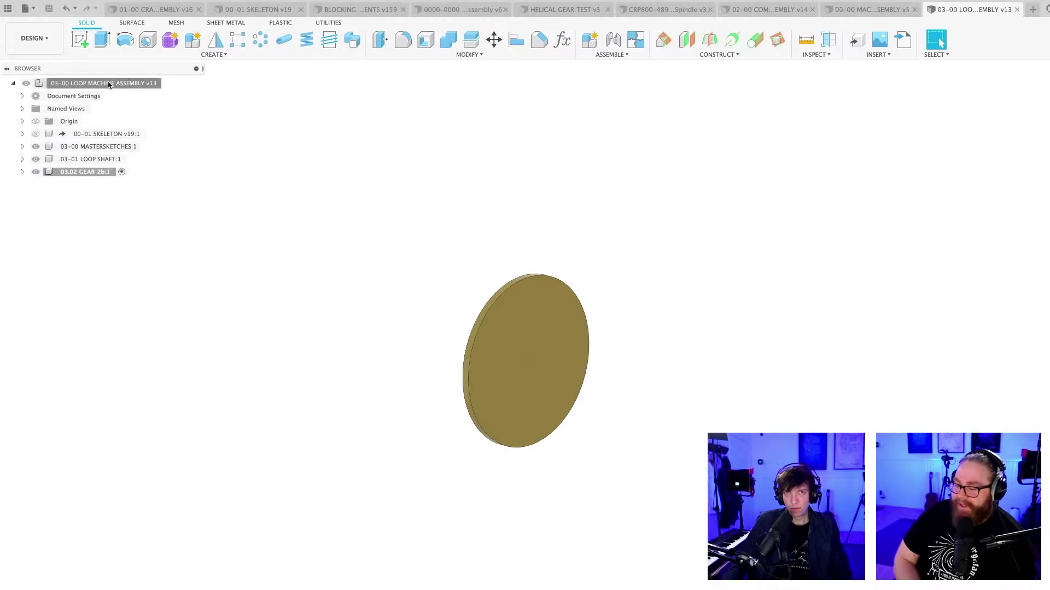
click(162, 83)
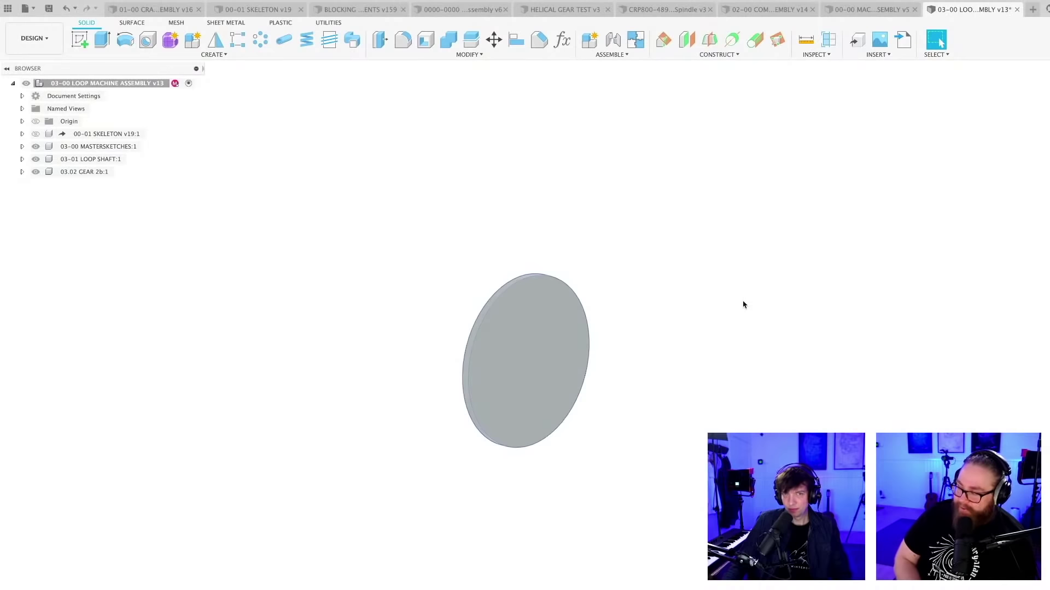
shift+middle_drag(410, 346, 481, 387)
key(super+s)
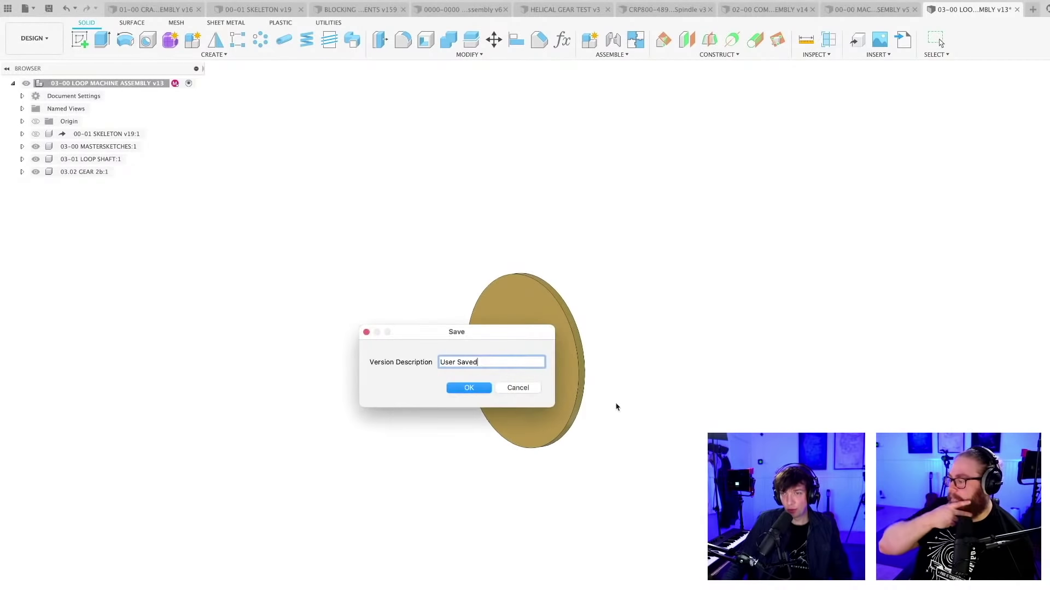
click(479, 390)
Check what 03.02 GEAR 2b and 03-01 LOOP SHAFT contain by activating each in turn, and reactivate the top-level assembly
scroll(645, 363, up, 3)
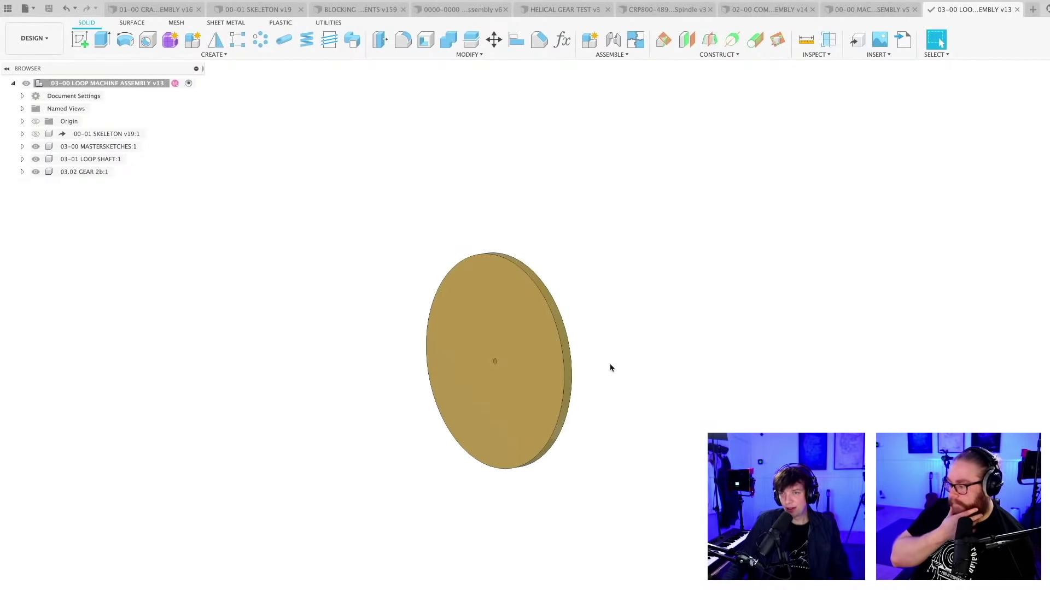
middle_drag(609, 368, 633, 363)
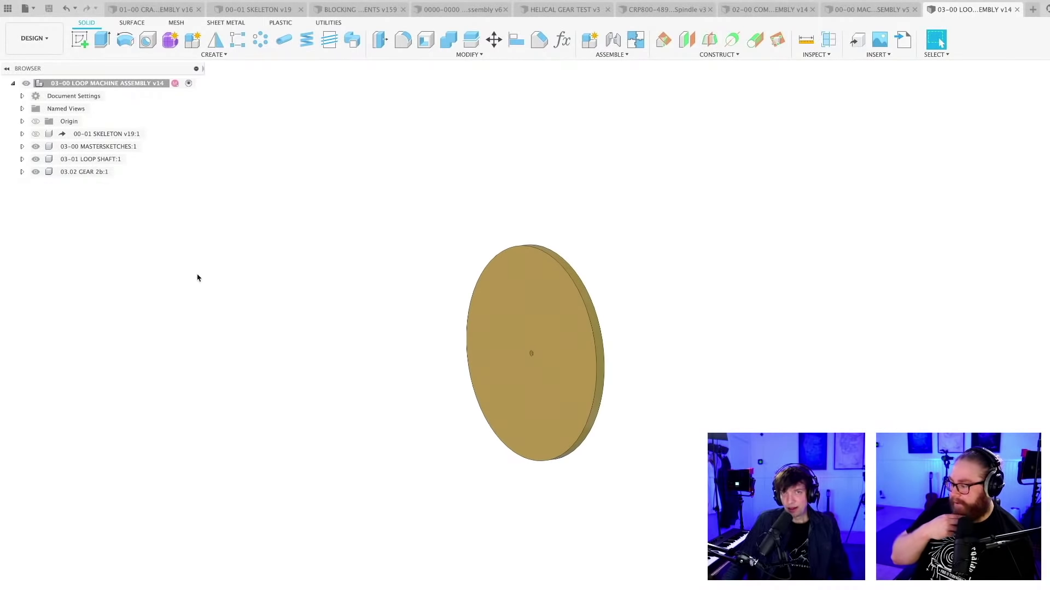
scroll(253, 328, up, 1)
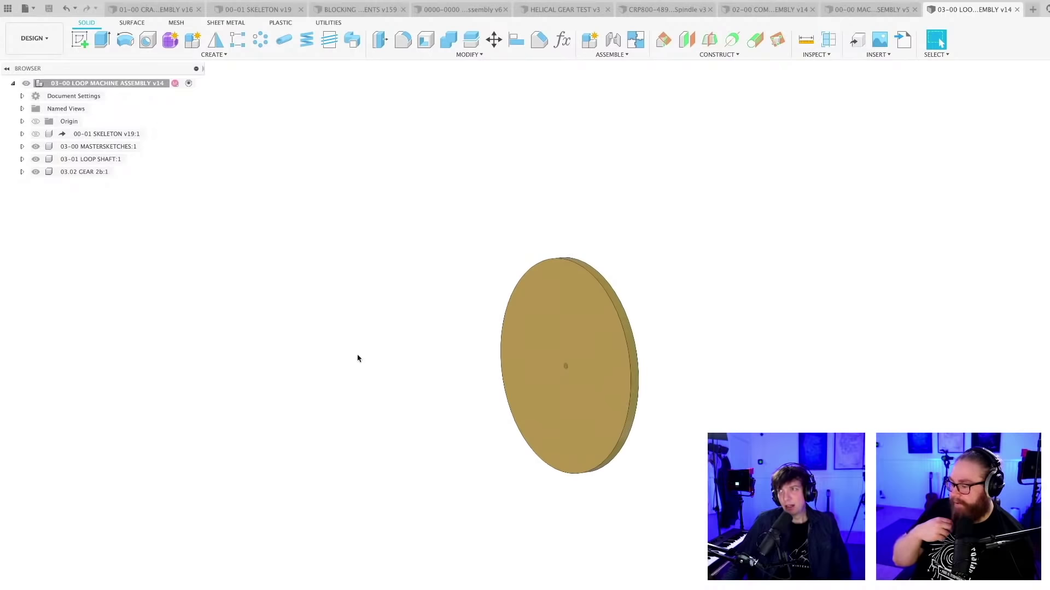
scroll(359, 359, up, 2)
middle_drag(482, 394, 454, 356)
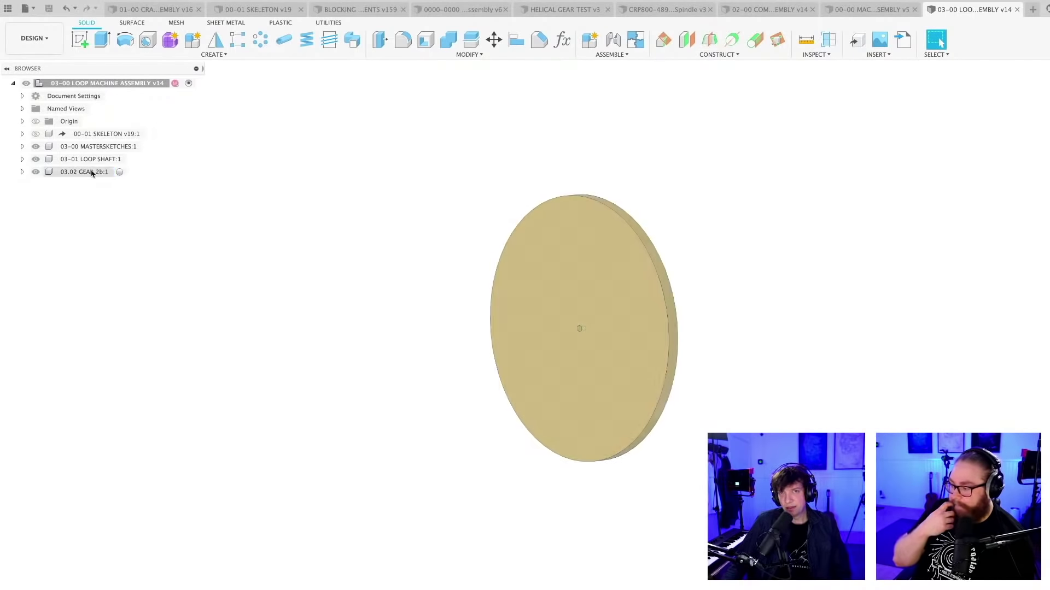
click(121, 172)
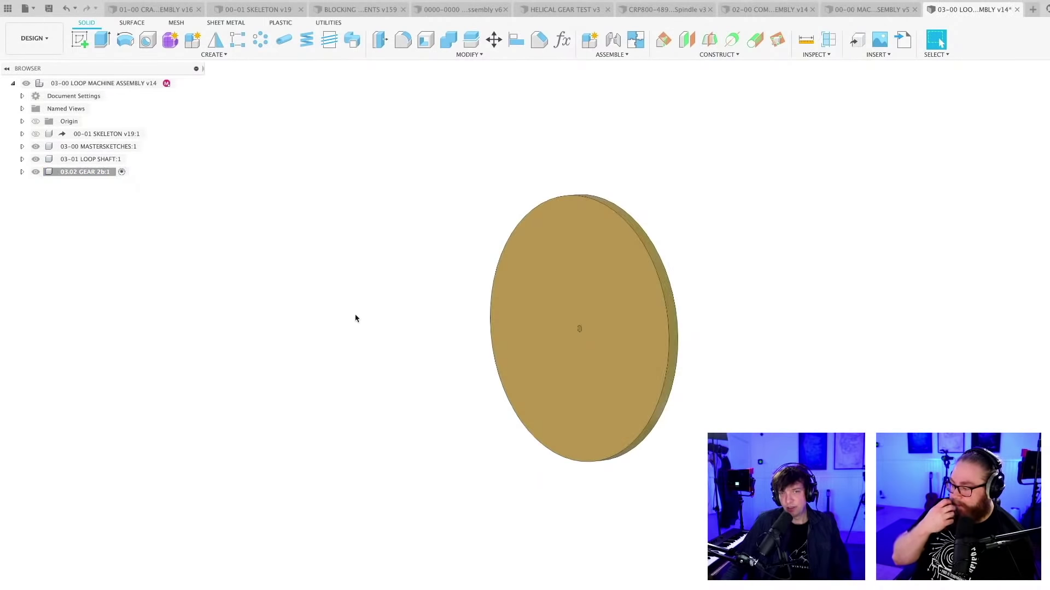
click(137, 159)
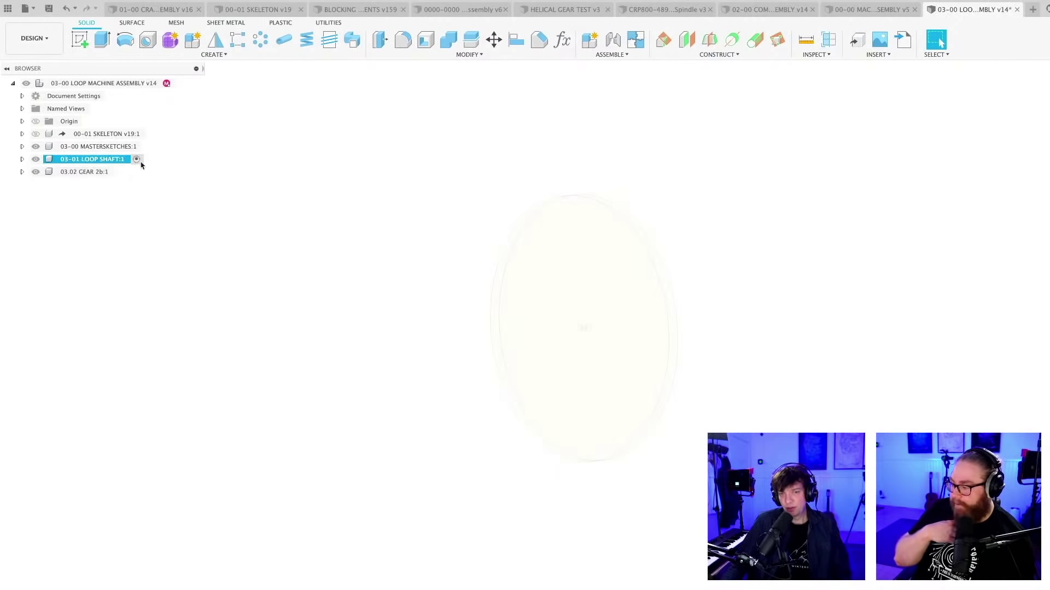
click(181, 84)
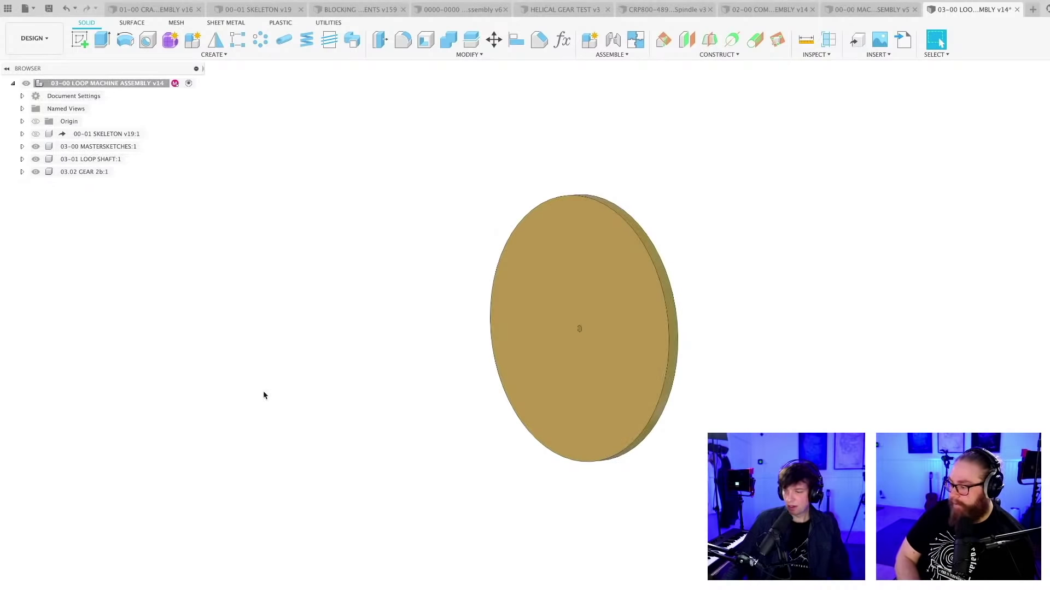
Switch to the Marble Machine 3 plan document and review points 1, 2a and 2b by highlighting their text
key(super+Tab)
key(super+Tab)
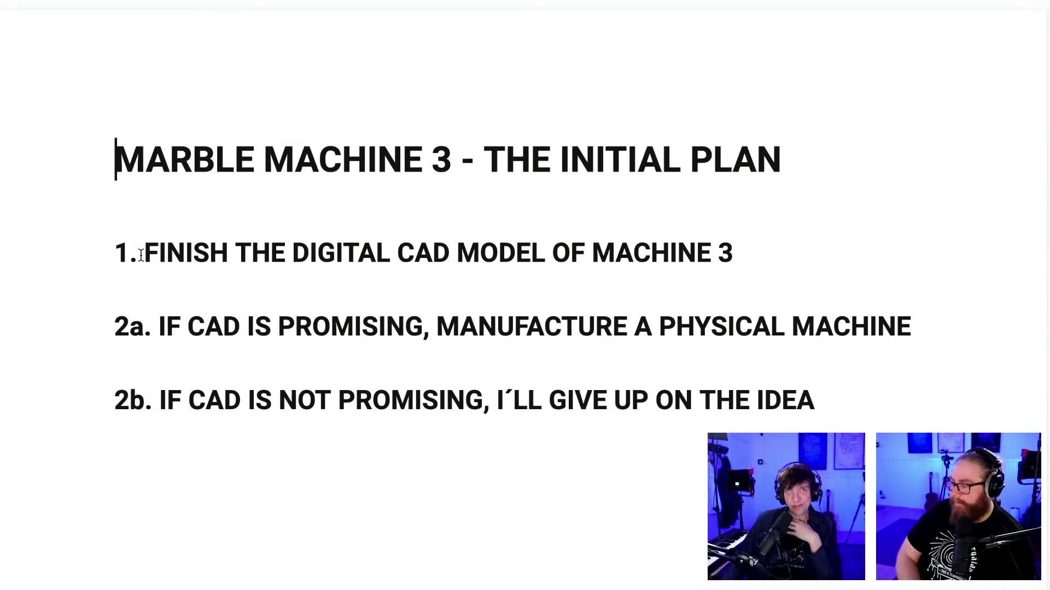
drag(119, 253, 761, 255)
click(555, 253)
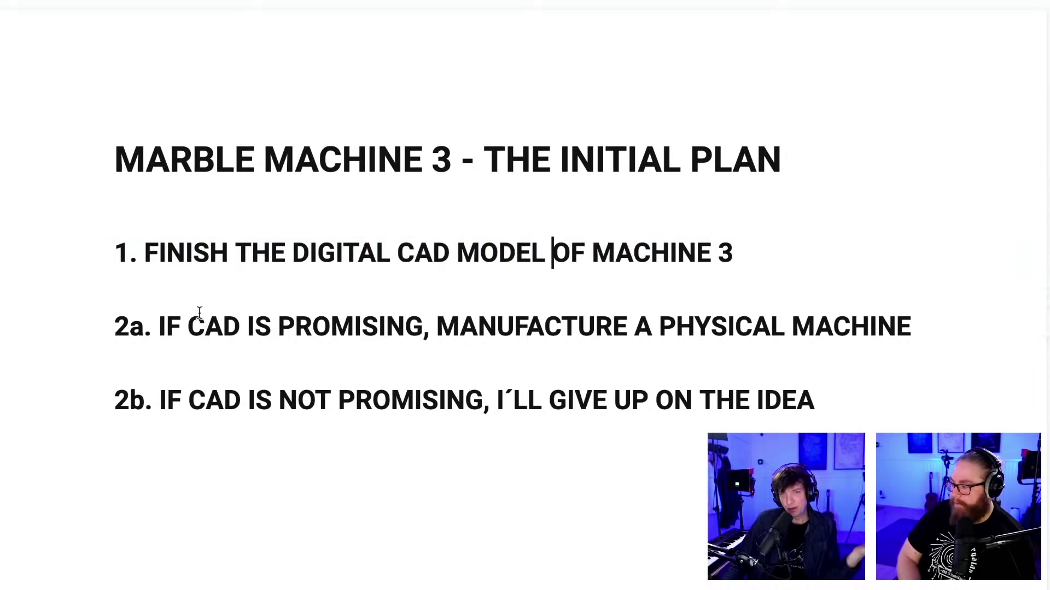
drag(153, 328, 950, 342)
drag(159, 404, 845, 403)
click(673, 454)
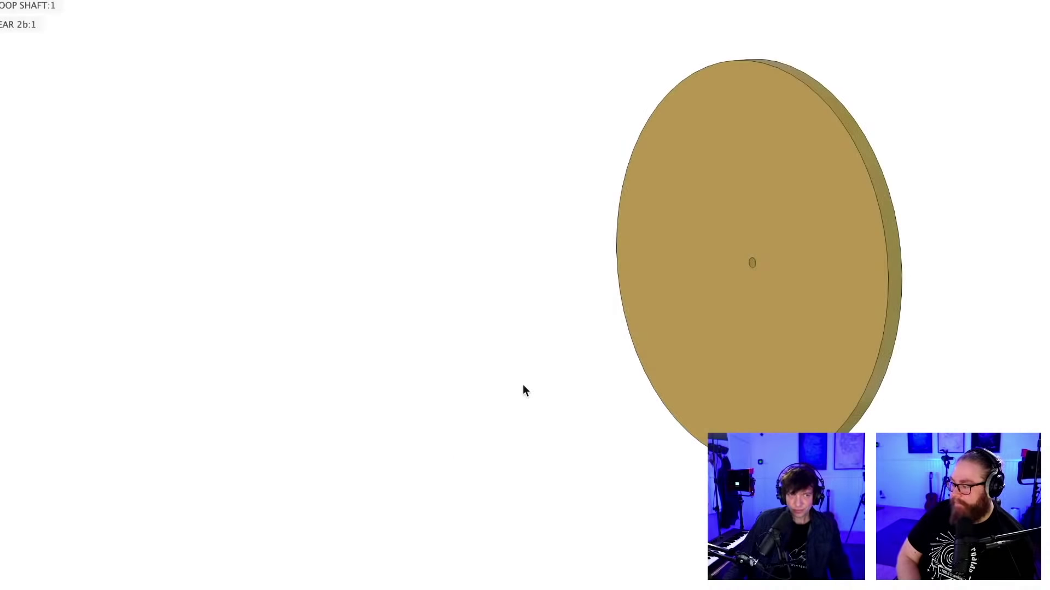
Return to the loop machine assembly in Fusion and activate the 03-01 LOOP SHAFT component
scroll(583, 339, down, 3)
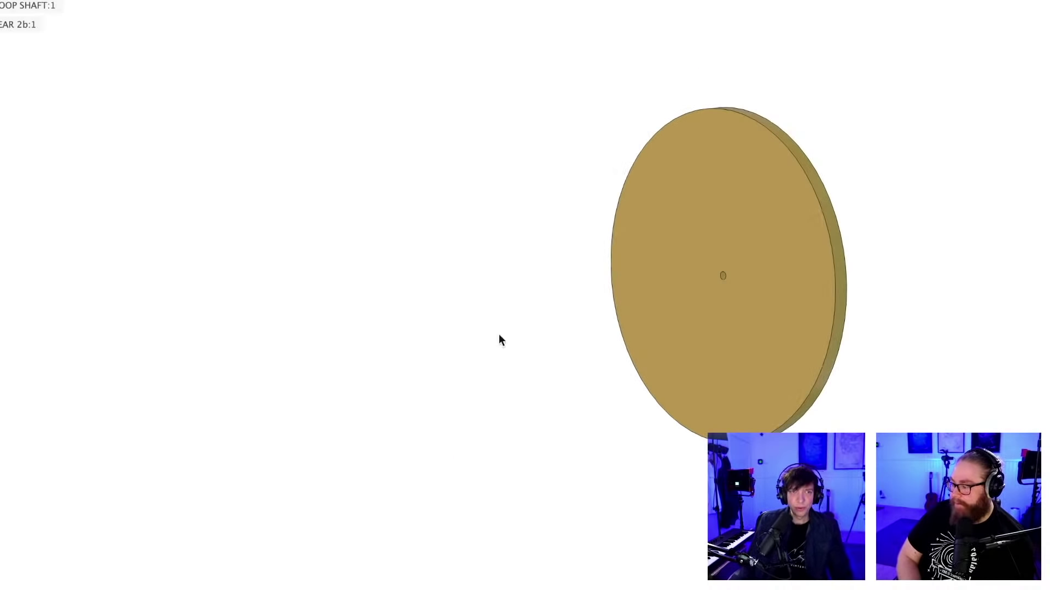
middle_drag(499, 335, 569, 350)
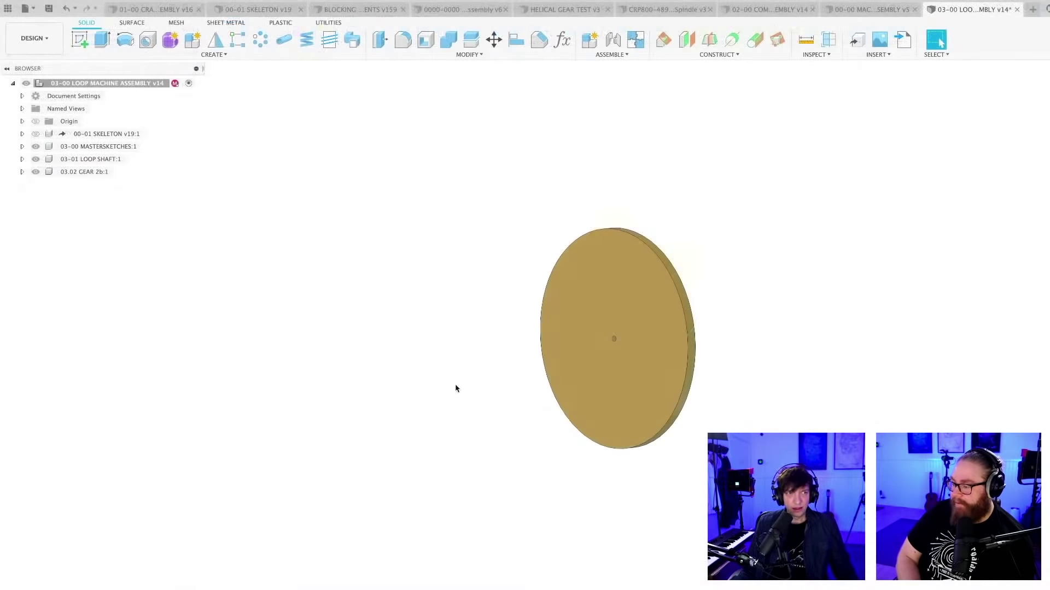
middle_drag(456, 389, 516, 368)
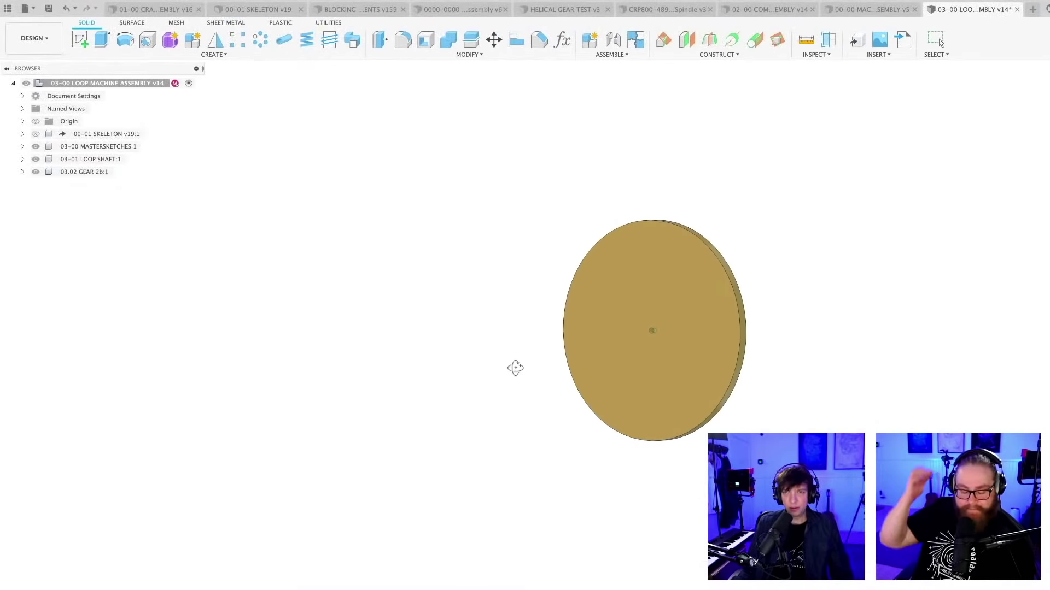
click(95, 147)
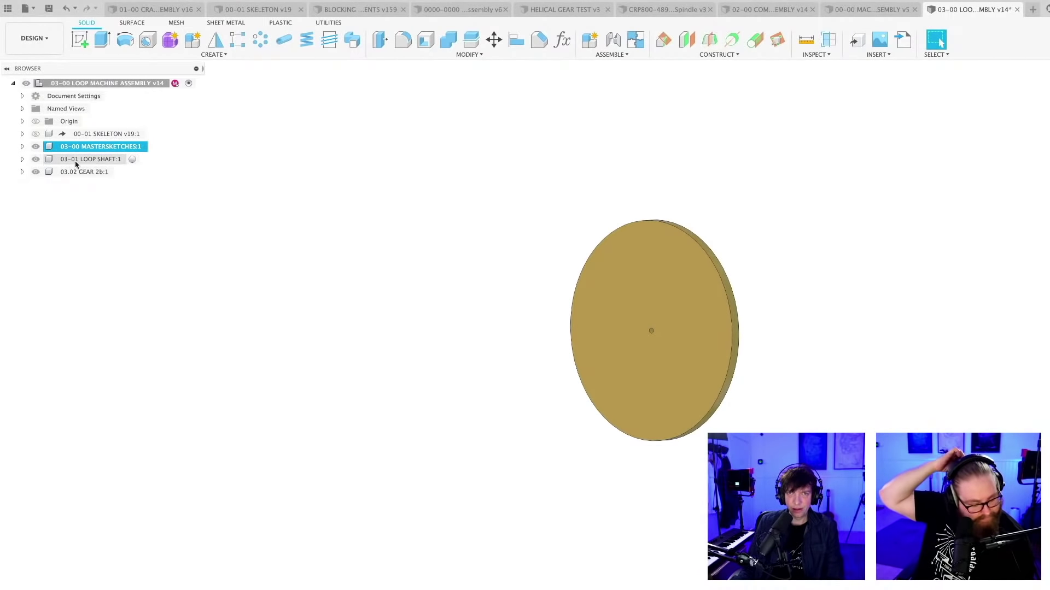
click(123, 159)
click(132, 159)
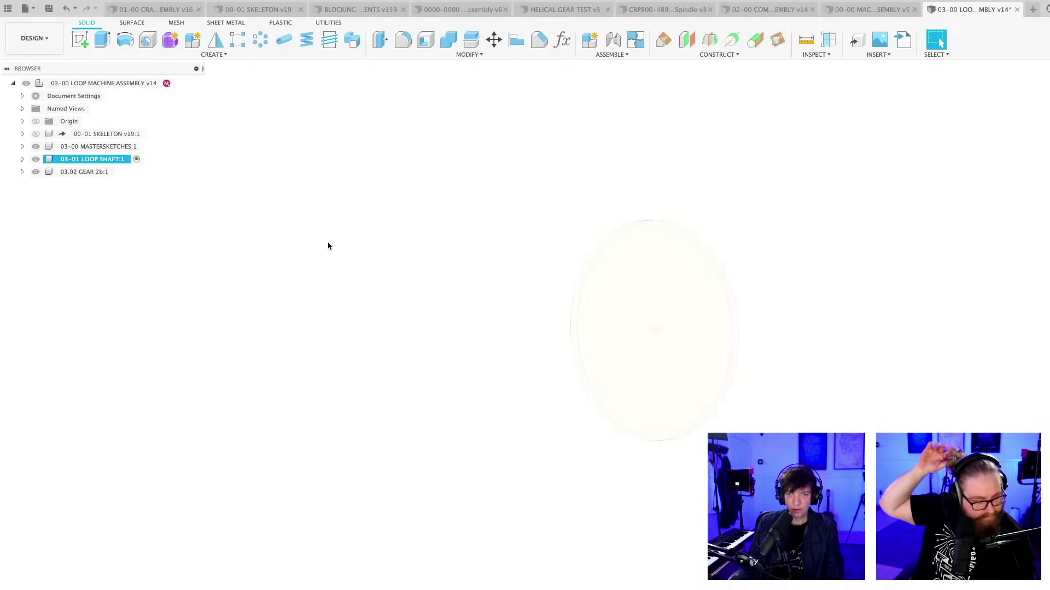
Show Sketch1 of the 03-00 MASTERSKETCHES component
click(23, 147)
click(32, 171)
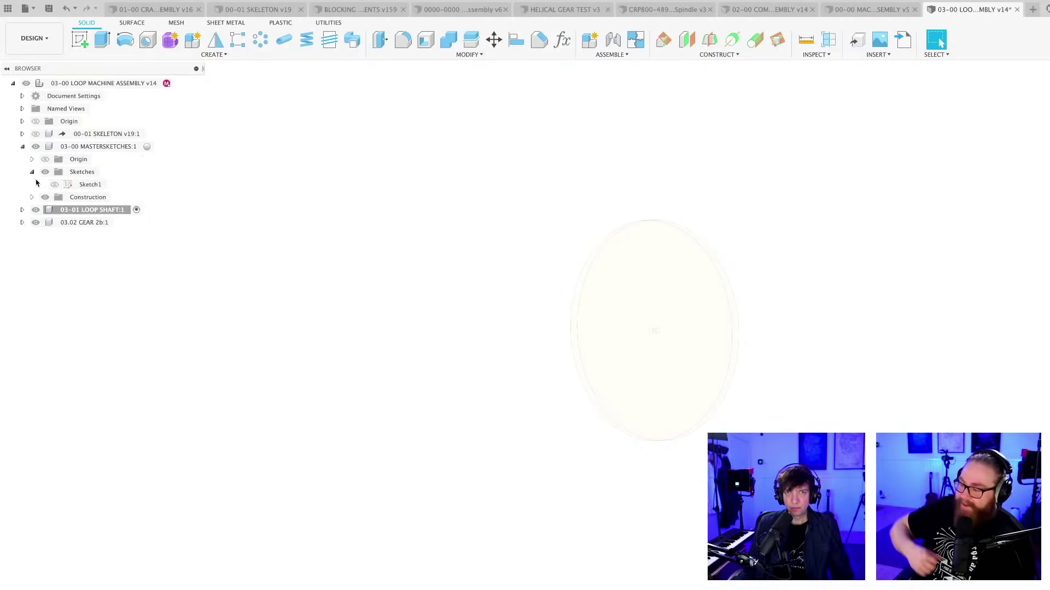
click(54, 185)
Revolve the long shaft profile of Sketch1 a full 360 degrees about its centreline as a body in the 03-01 LOOP SHAFT component
mouse_move(395, 292)
shift+middle_down()
mouse_move(352, 272)
mouse_move(366, 272)
shift+middle_up()
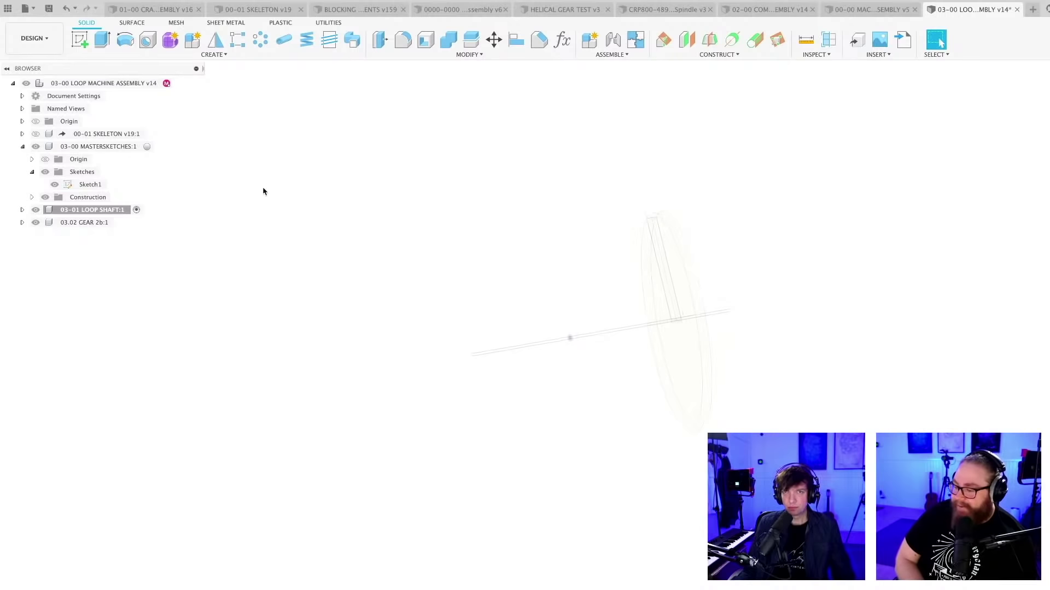
middle_drag(424, 253, 349, 272)
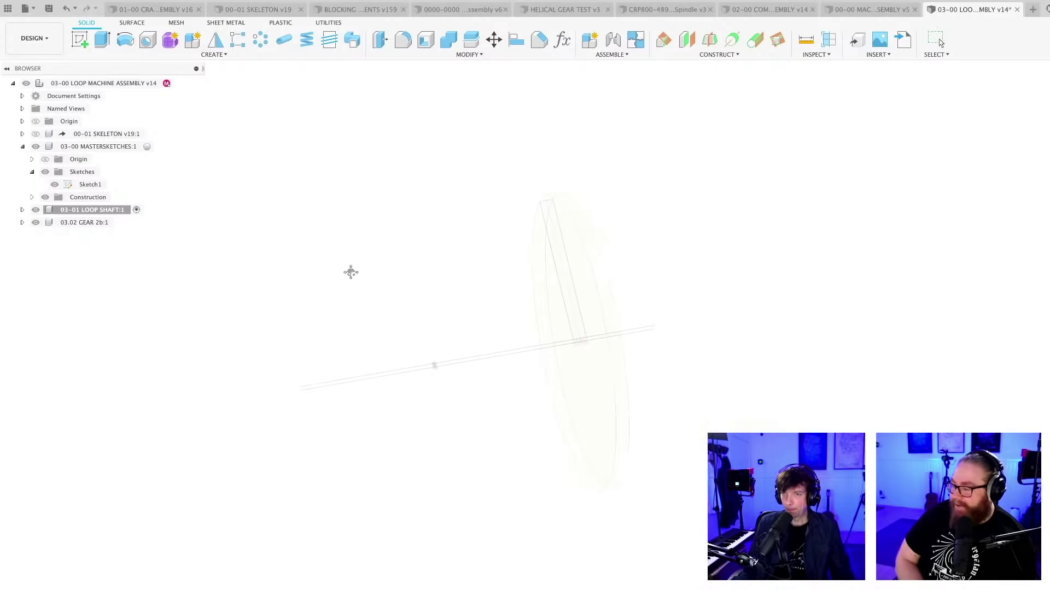
scroll(454, 327, up, 3)
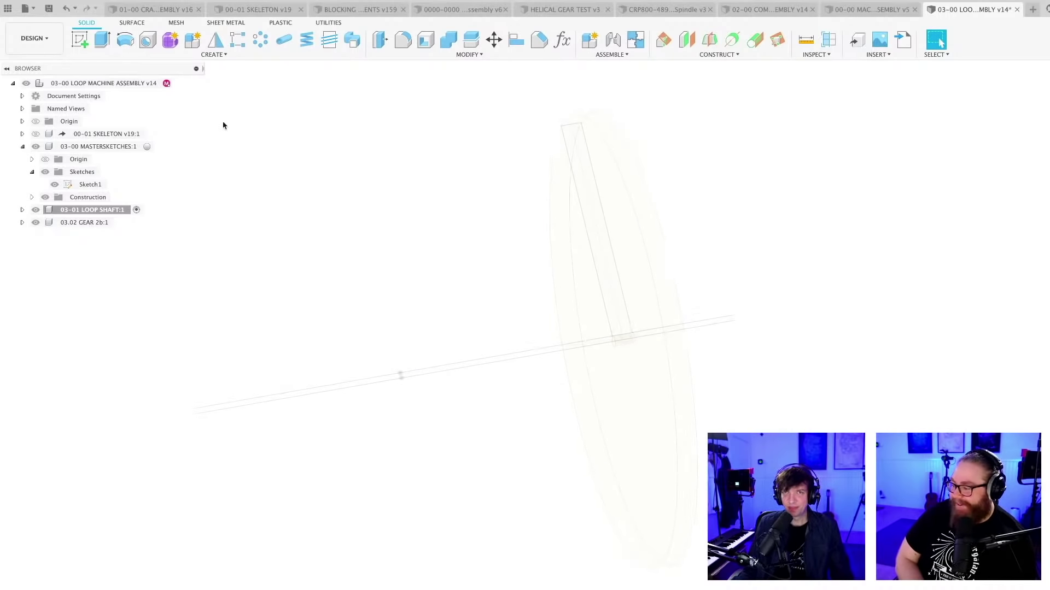
click(125, 40)
scroll(566, 358, up, 2)
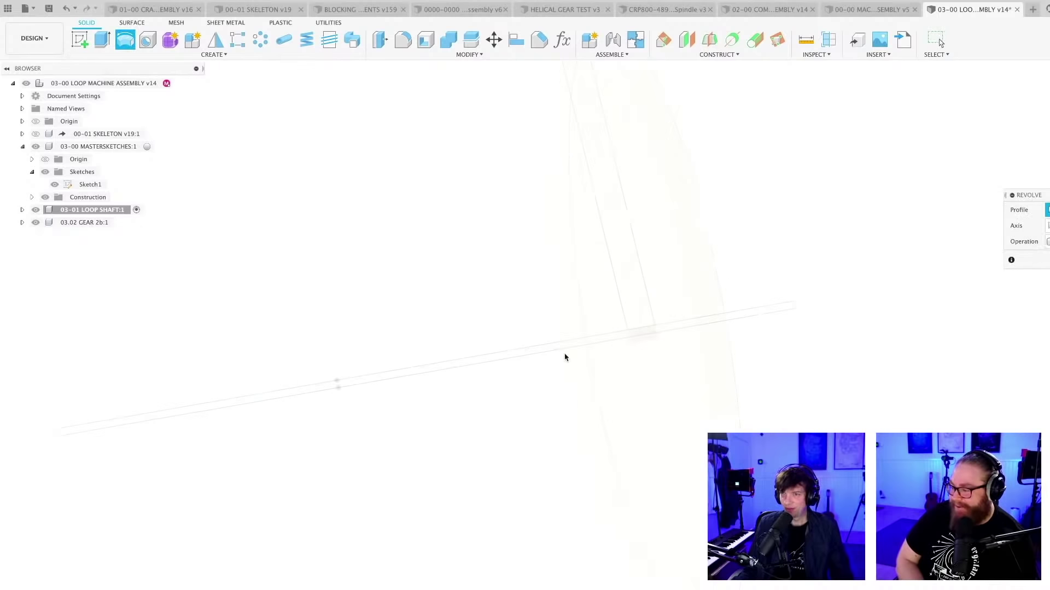
click(533, 351)
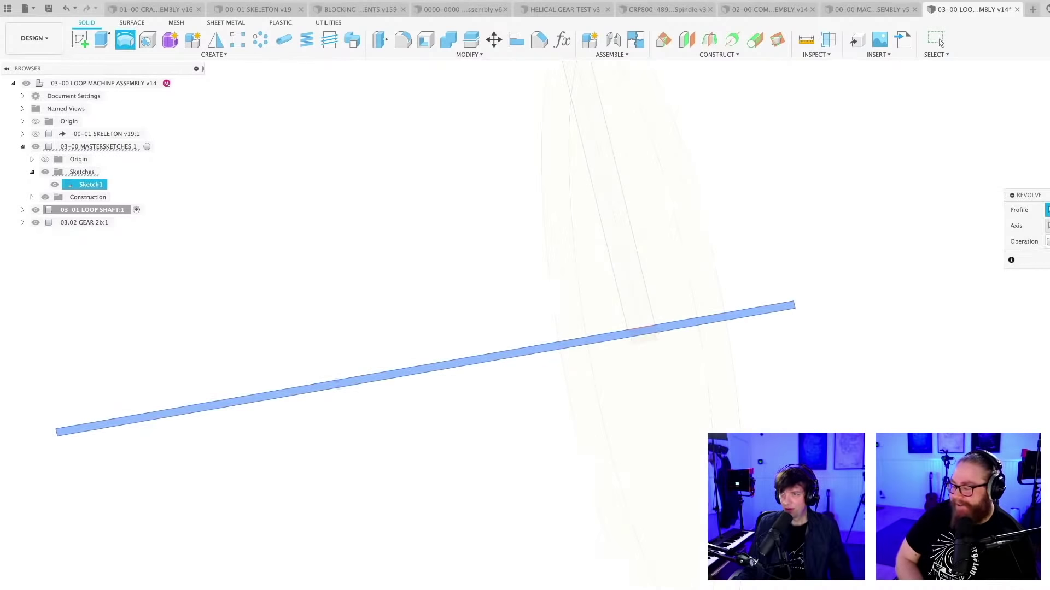
click(1047, 225)
scroll(466, 363, up, 2)
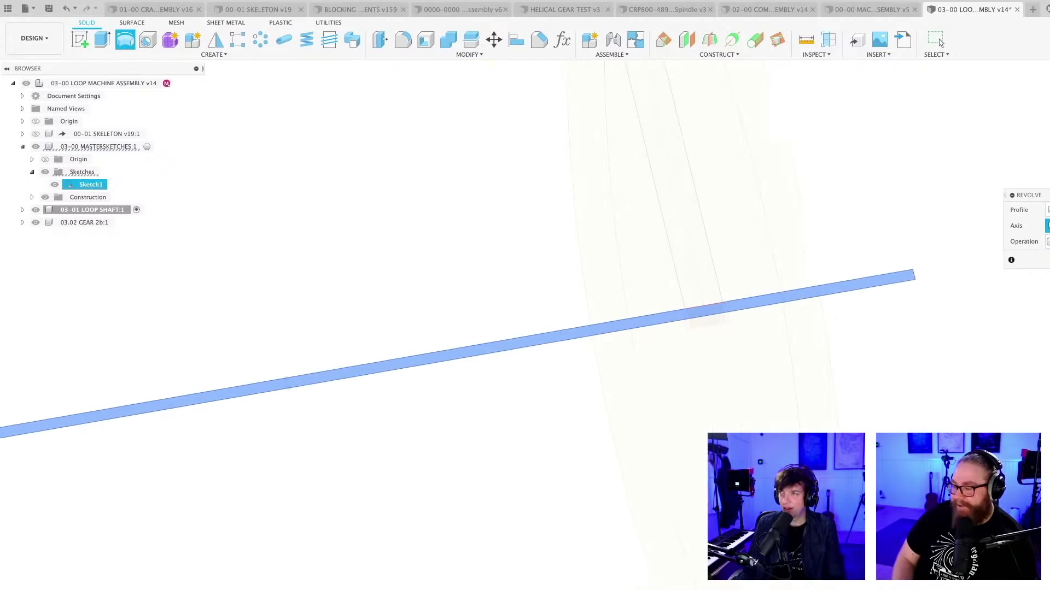
click(334, 383)
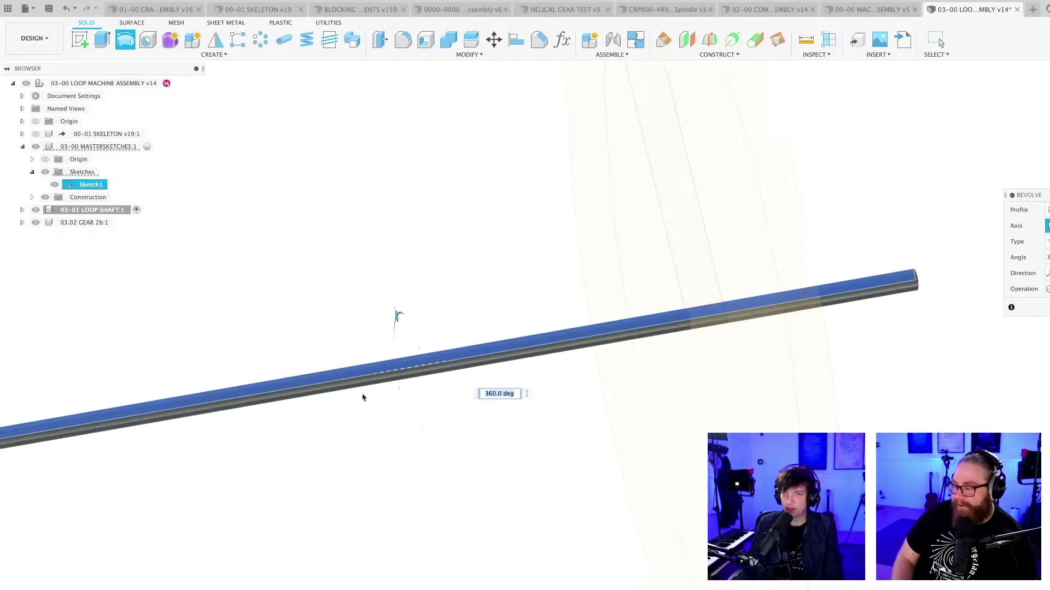
scroll(550, 403, down, 2)
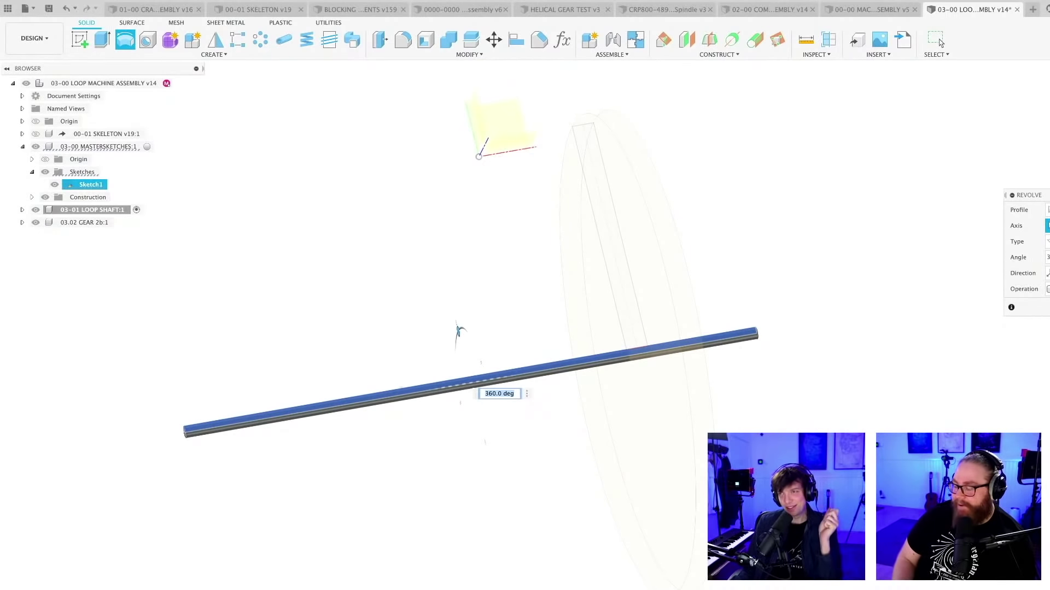
click(940, 42)
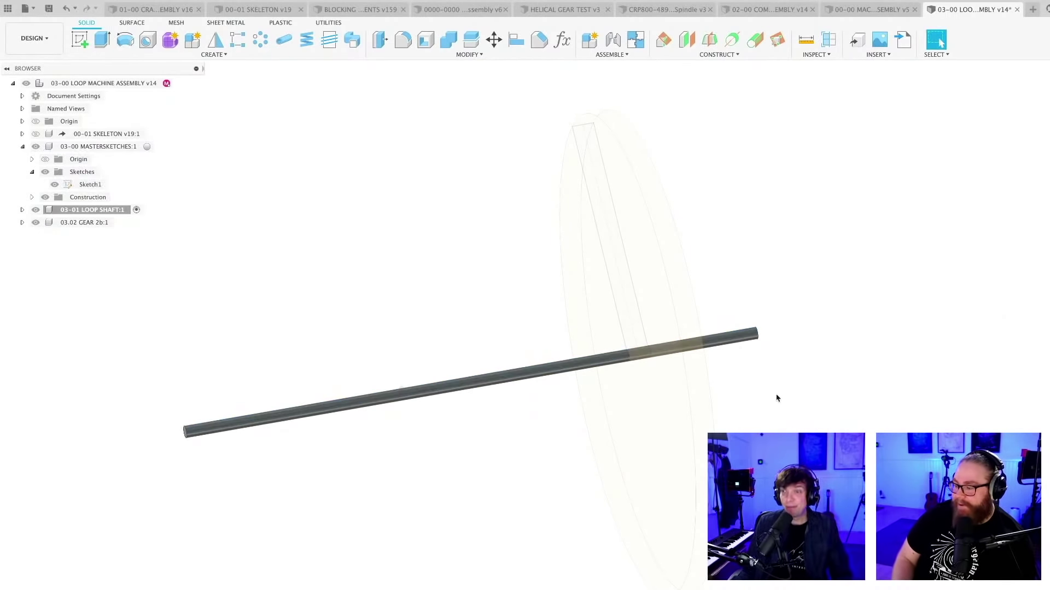
Save the loop machine assembly and view the new shaft from several angles
shift+middle_drag(776, 398, 764, 429)
key(super+s)
key(Return)
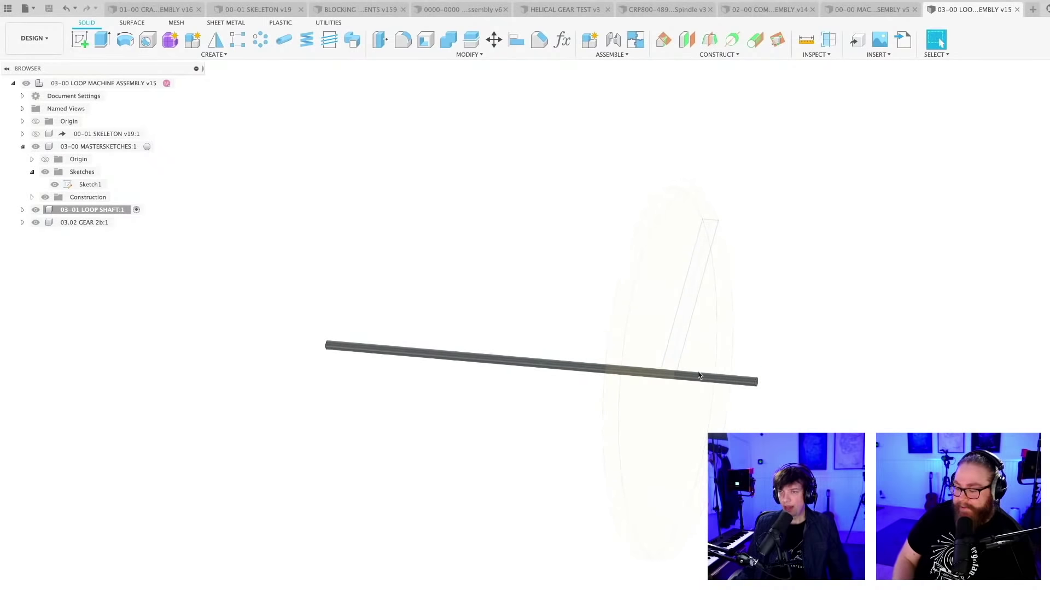
shift+middle_drag(694, 378, 743, 418)
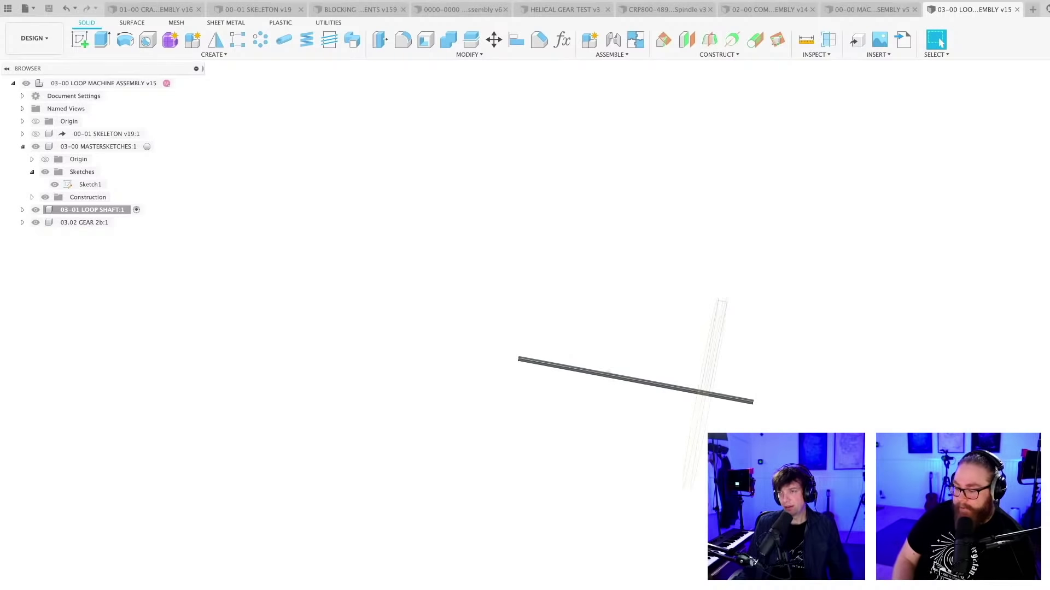
shift+middle_drag(776, 488, 747, 397)
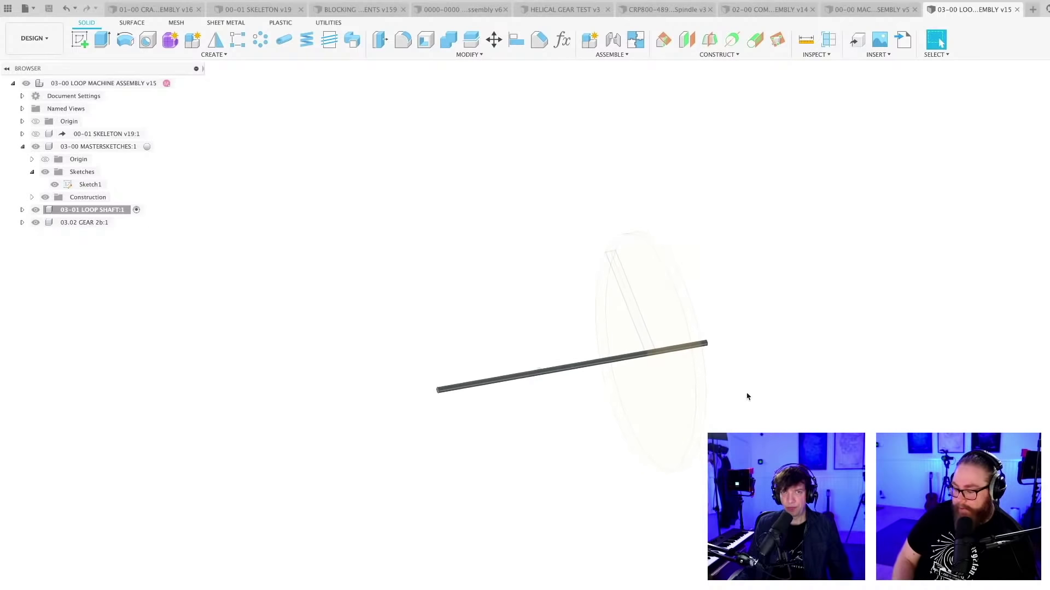
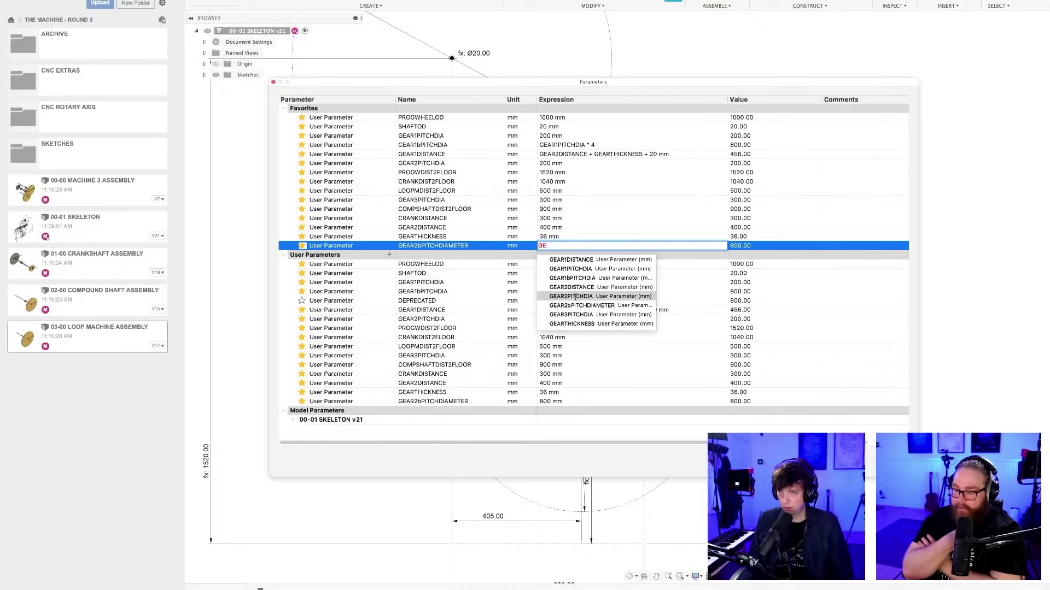
Set the GEAR2bPITCHDIAMETER parameter's expression to GEAR2PITCHDIA * 4 and close the parameters
click(573, 296)
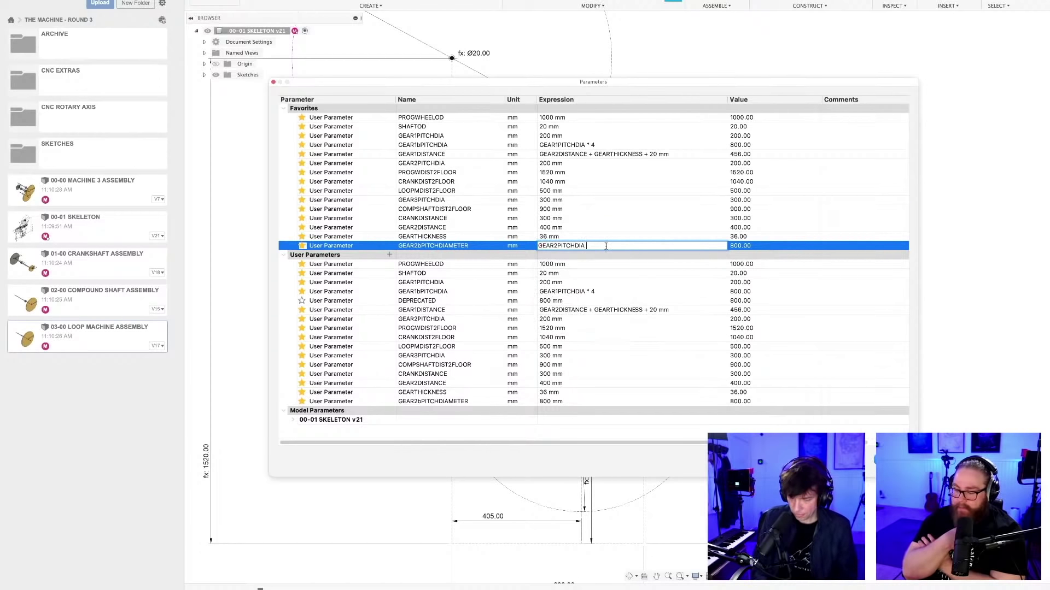
text(*)
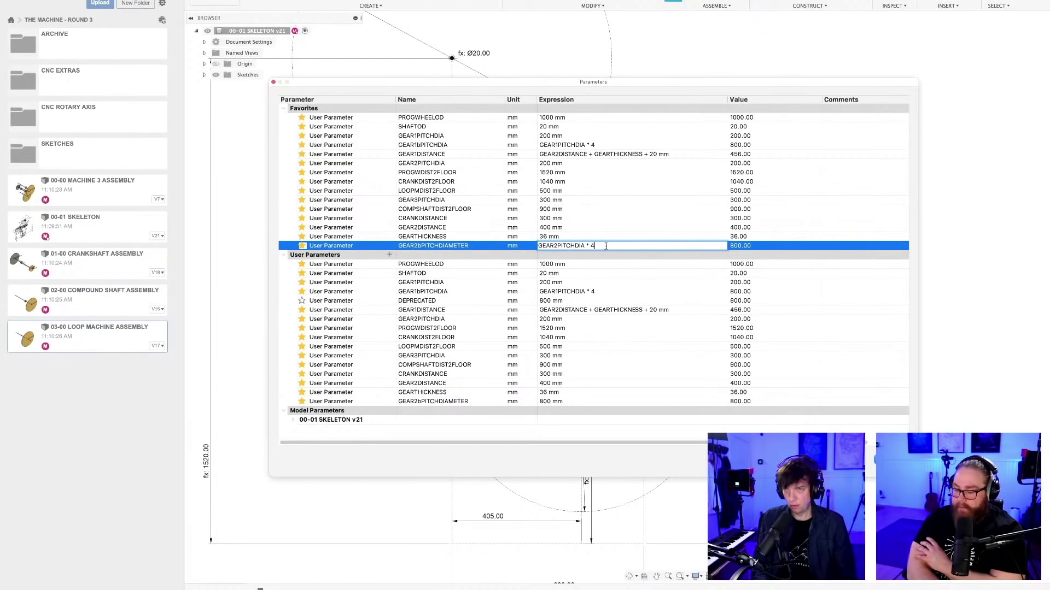
key(Return)
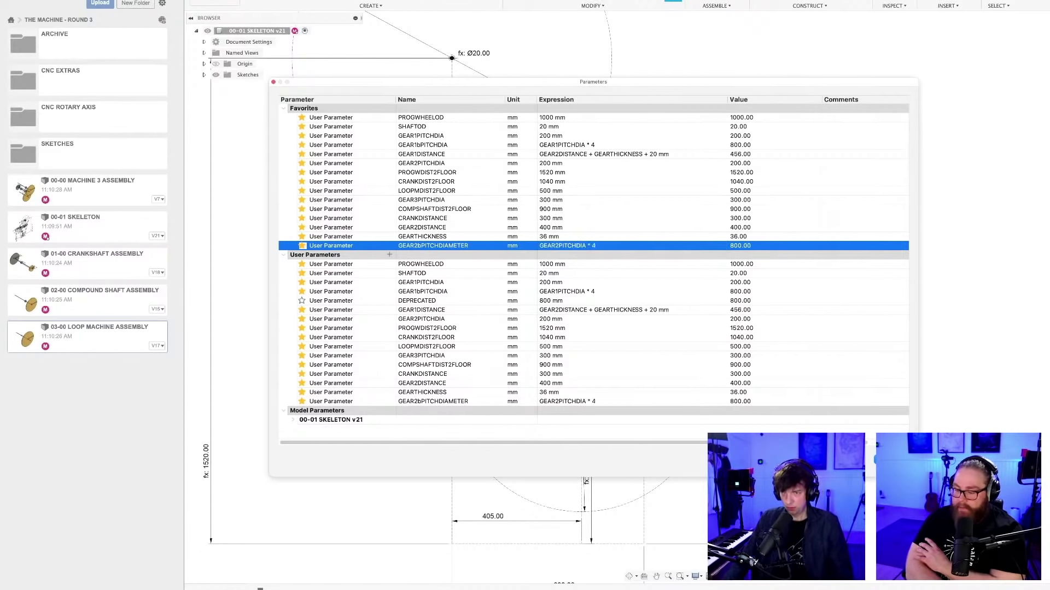
click(894, 462)
Examine the gear circles, shaft positions and dimensions in the 00-01 SKELETON sketch
scroll(658, 309, down, 2)
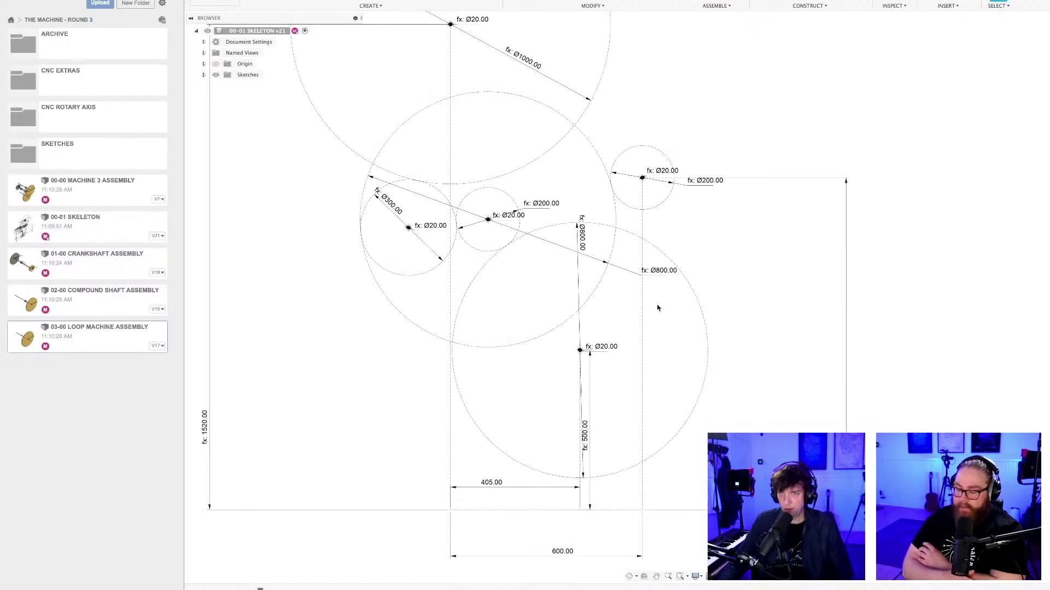
scroll(662, 298, down, 3)
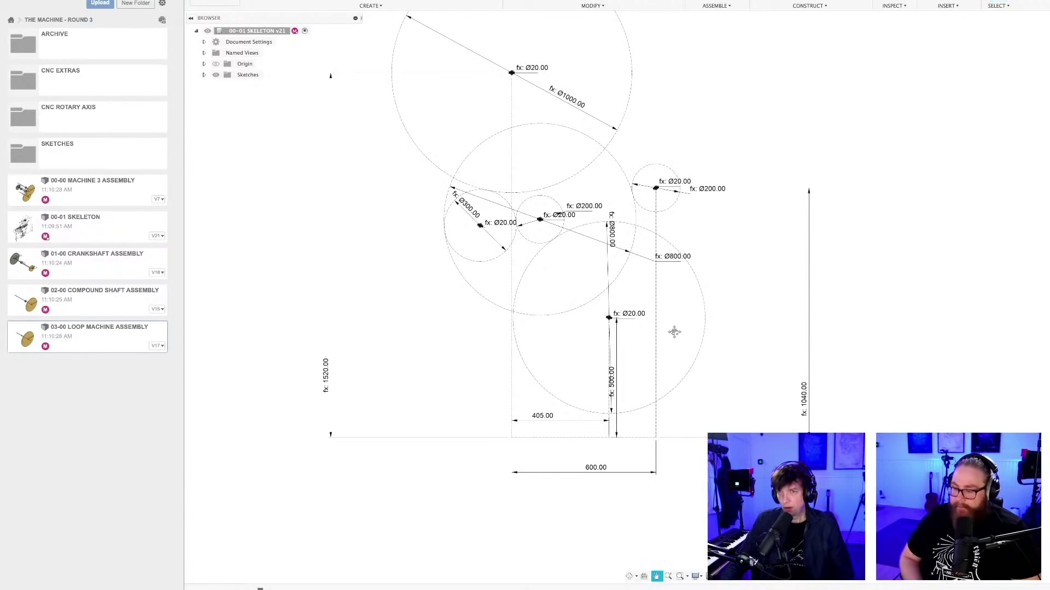
scroll(625, 297, down, 3)
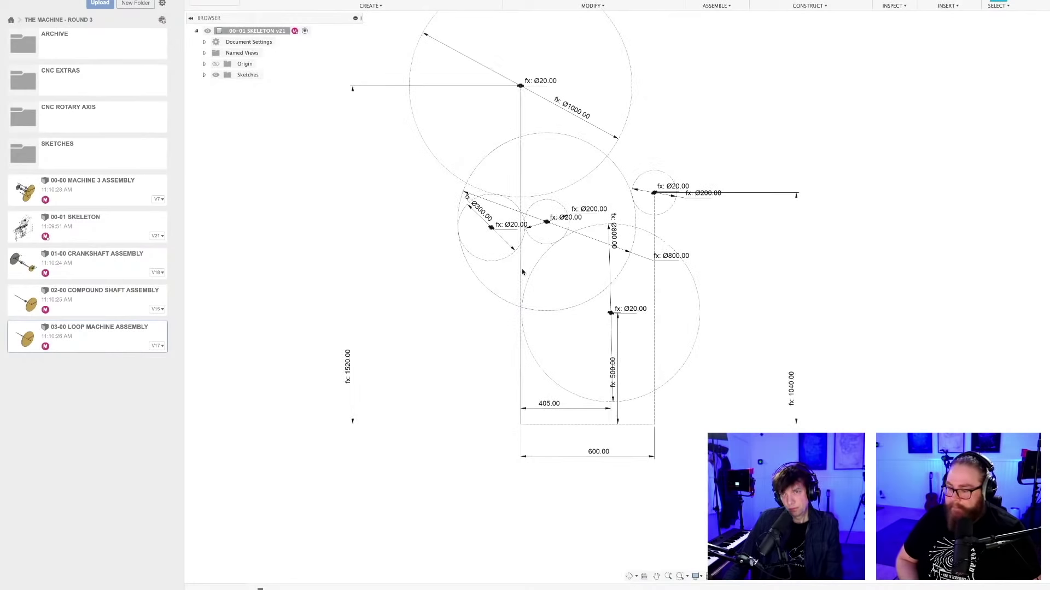
scroll(522, 272, up, 1)
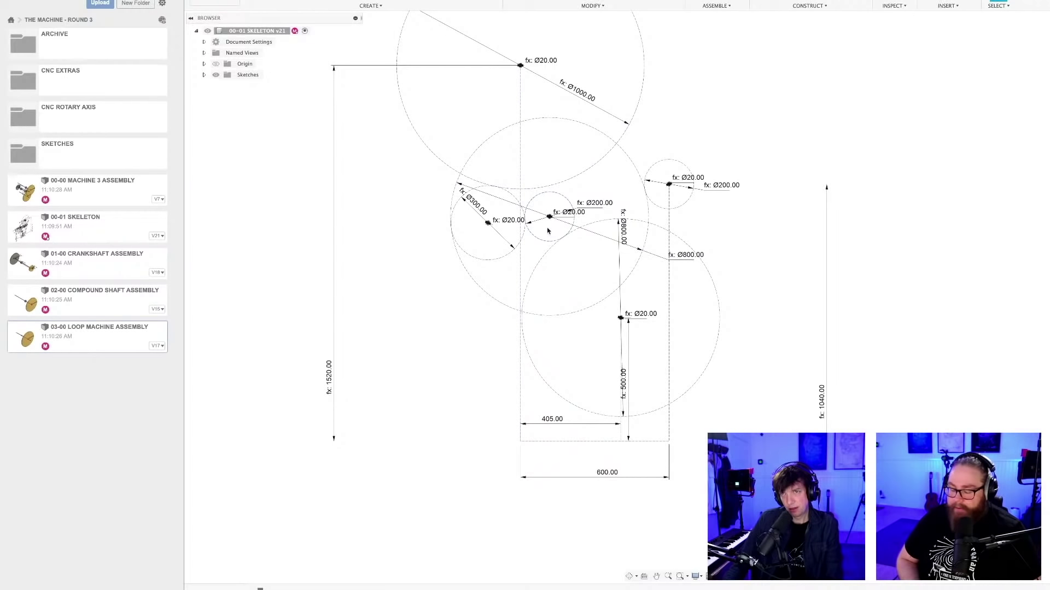
scroll(538, 232, down, 3)
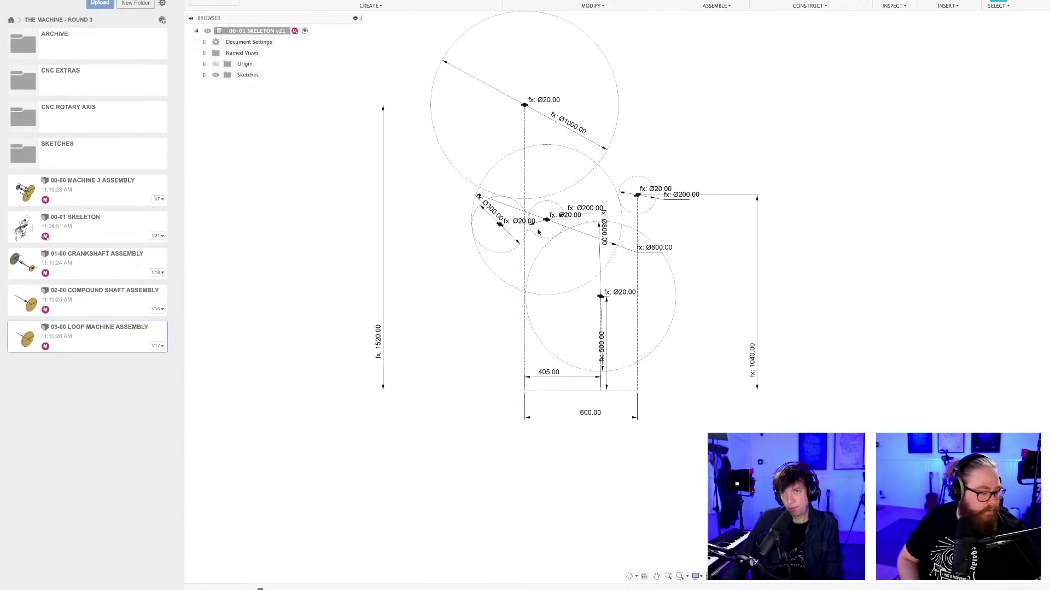
scroll(529, 221, up, 3)
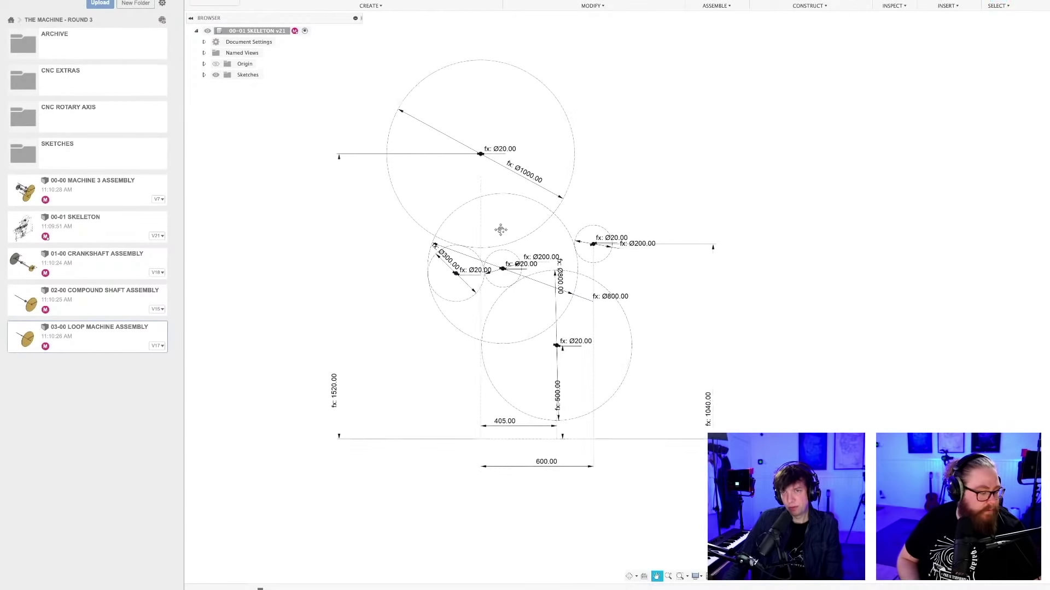
scroll(459, 290, down, 2)
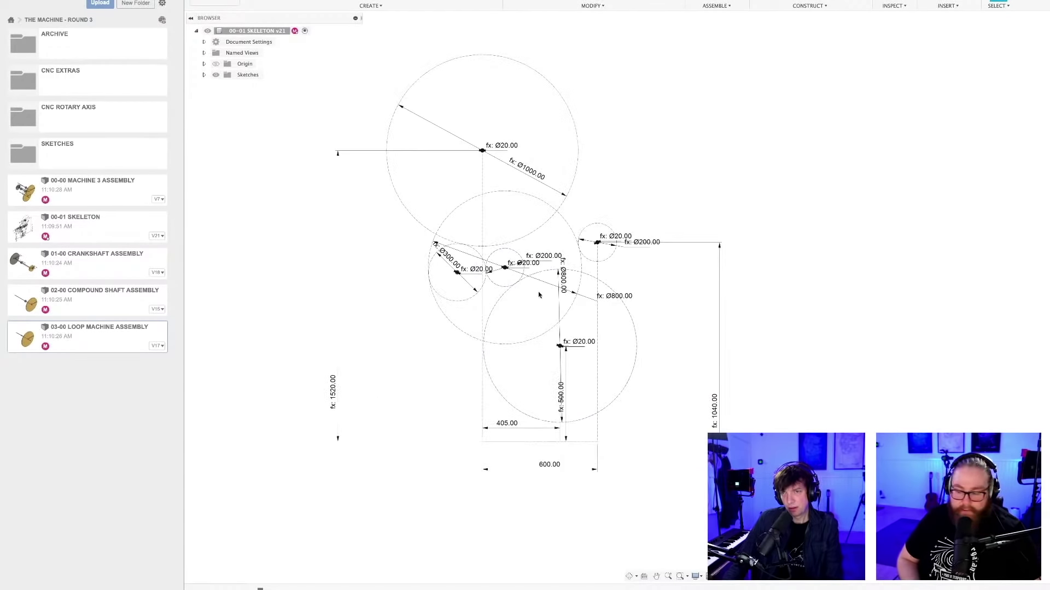
middle_drag(539, 295, 525, 293)
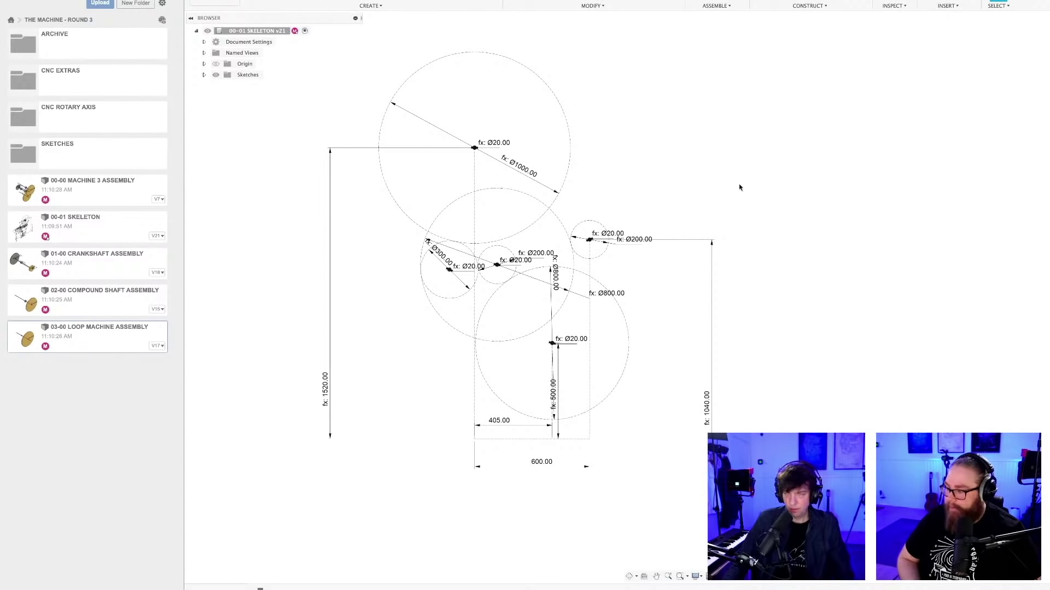
Save the 00-01 SKELETON design as a new version
key(ctrl+s)
key(Return)
scroll(651, 169, down, 1)
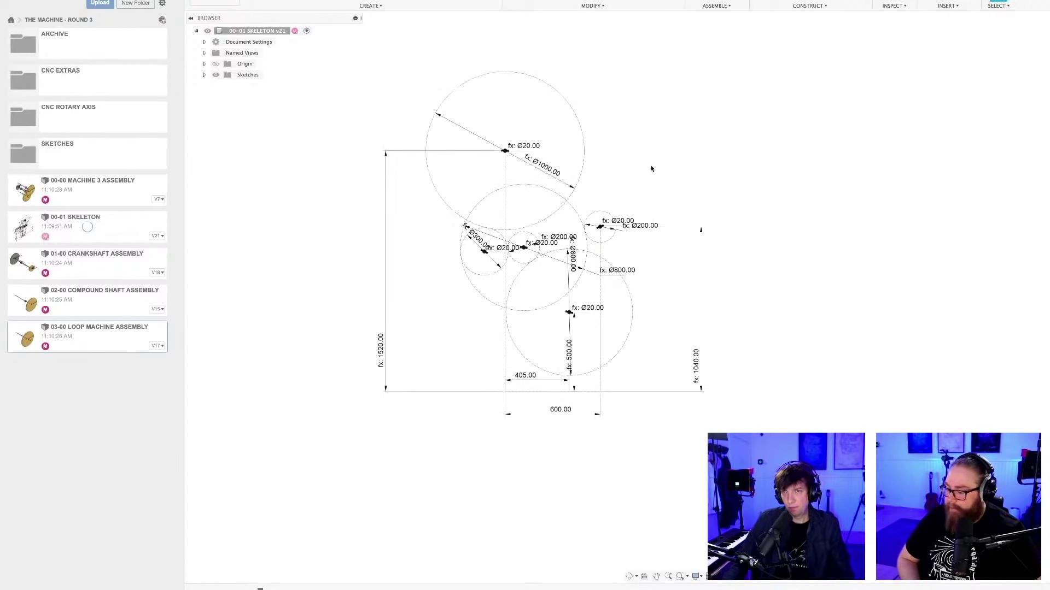
middle_drag(651, 168, 659, 184)
Check the shaft and gear in the 03-00 LOOP MACHINE ASSEMBLY, and switch to the 02-00 COMPOUND SHAFT ASSEMBLY
key(ctrl+Tab)
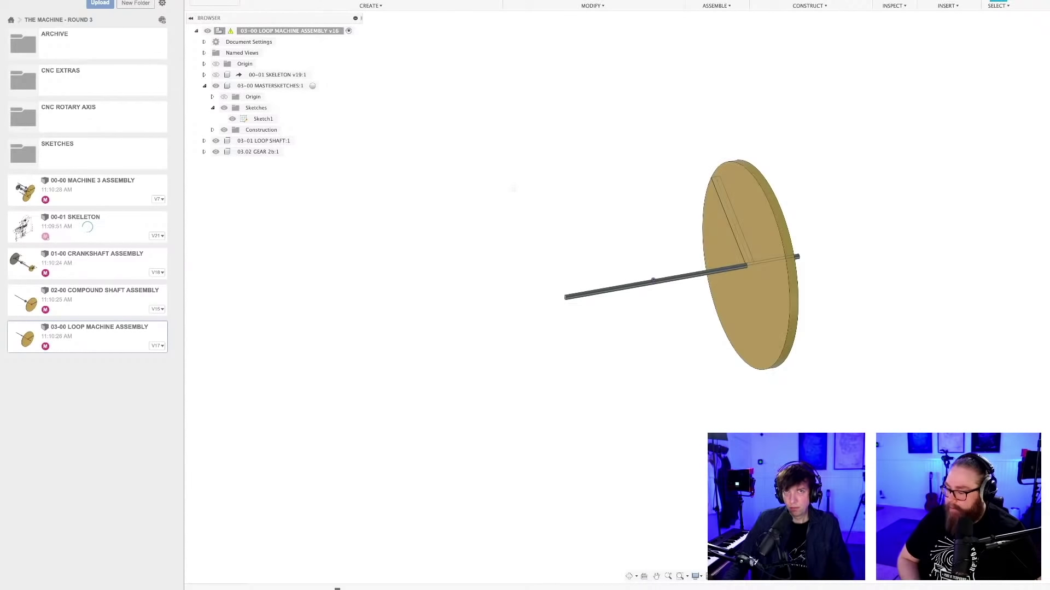
shift+middle_drag(577, 155, 738, 152)
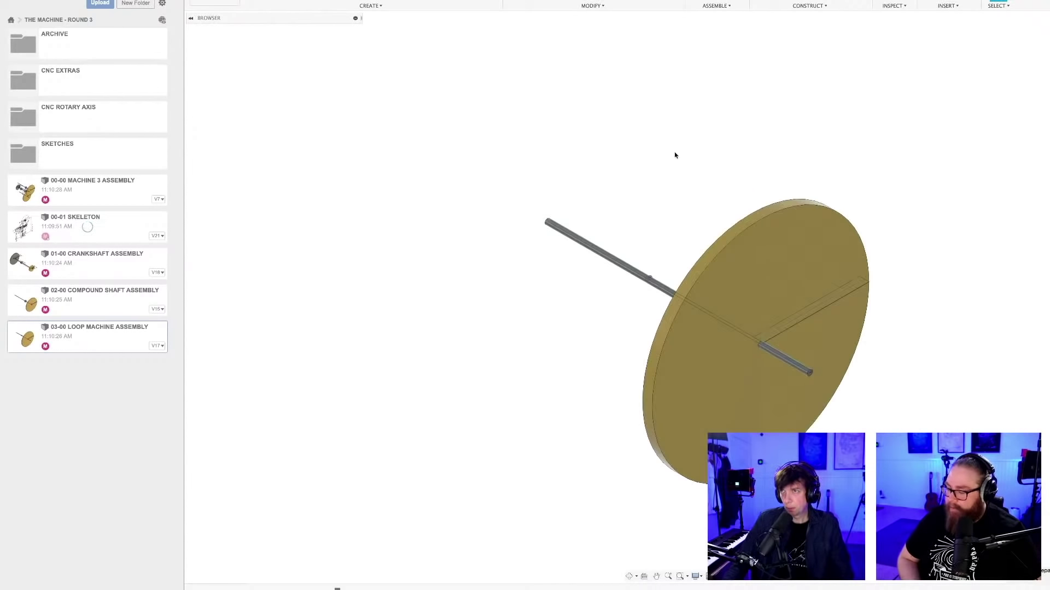
click(815, 0)
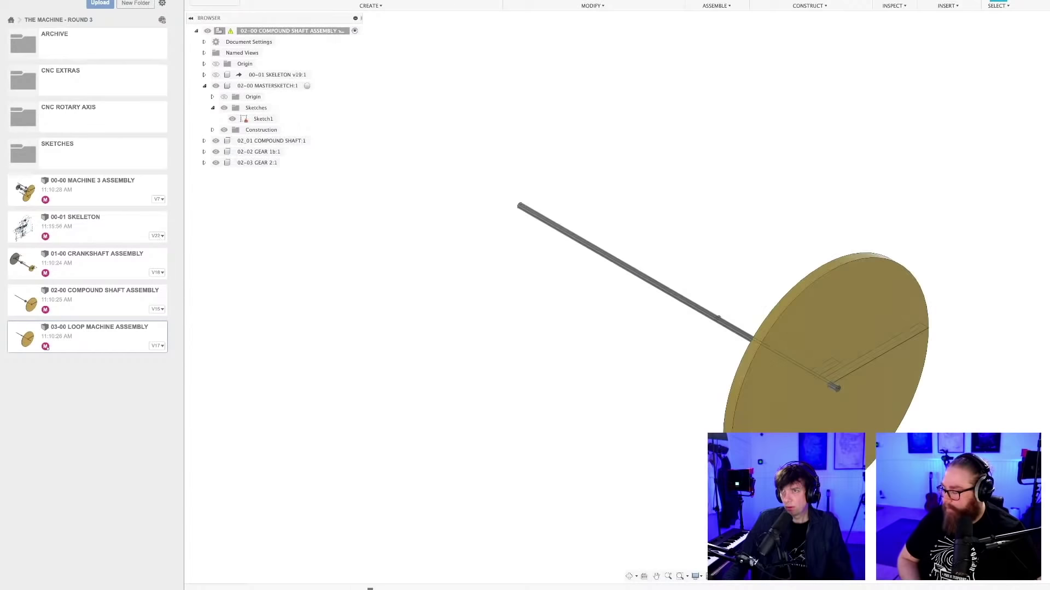
Switch to the 00-00 MACHINE 3 ASSEMBLY, bring its linked sub-assemblies up to date and inspect how the gears and shafts fit together
click(705, 1)
scroll(705, 150, down, 2)
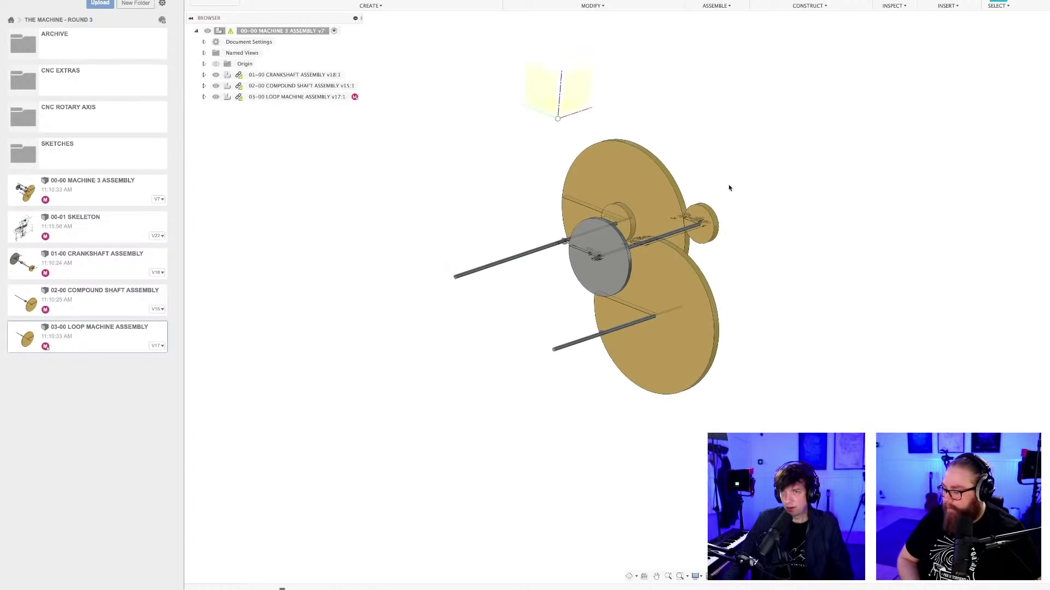
shift+middle_drag(728, 188, 723, 182)
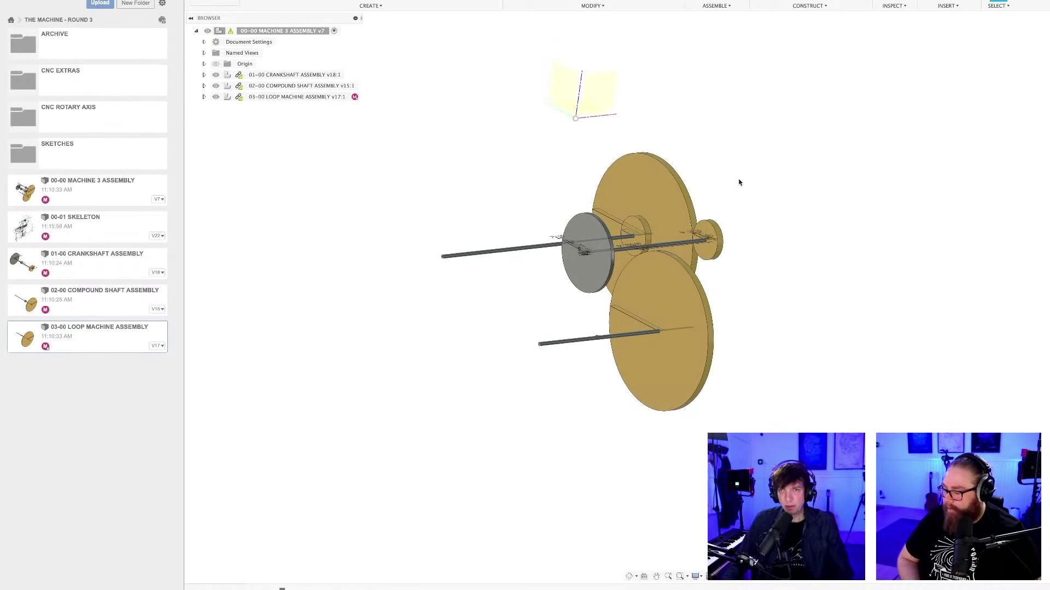
shift+middle_drag(565, 171, 700, 239)
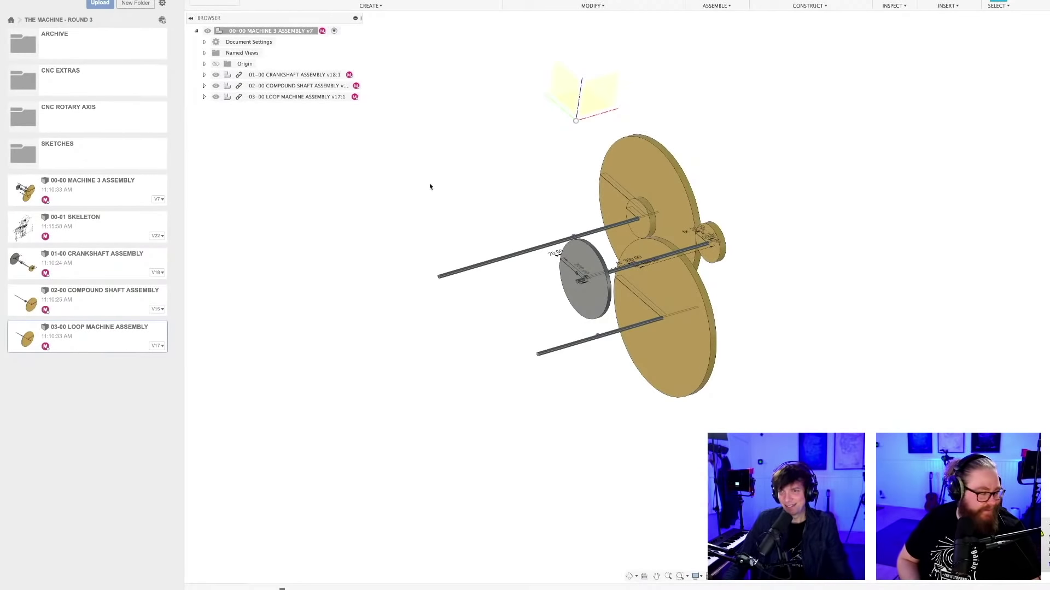
scroll(644, 208, up, 6)
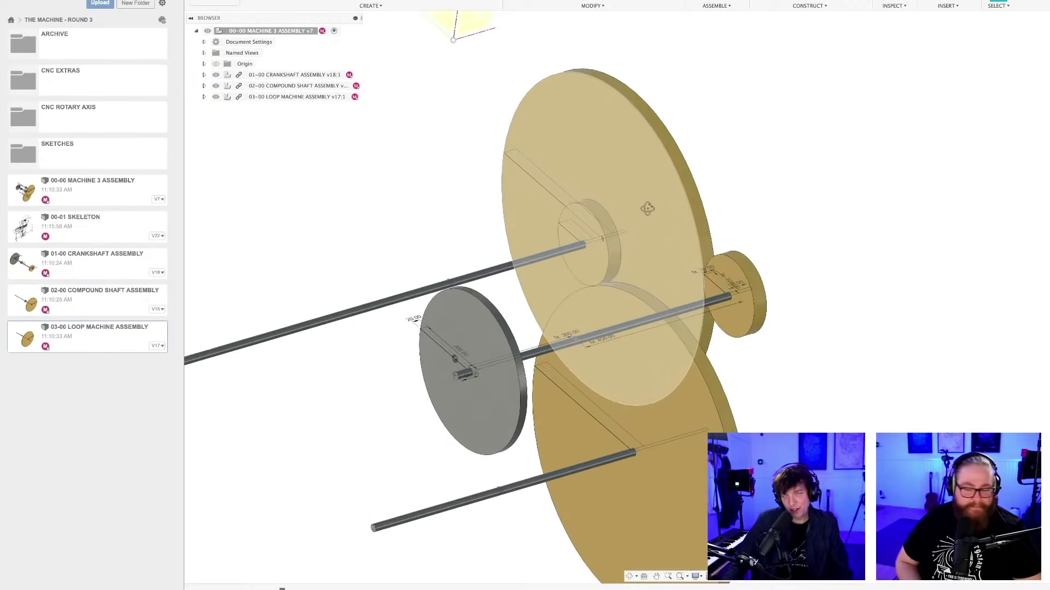
scroll(654, 202, down, 3)
shift+middle_drag(654, 206, 658, 173)
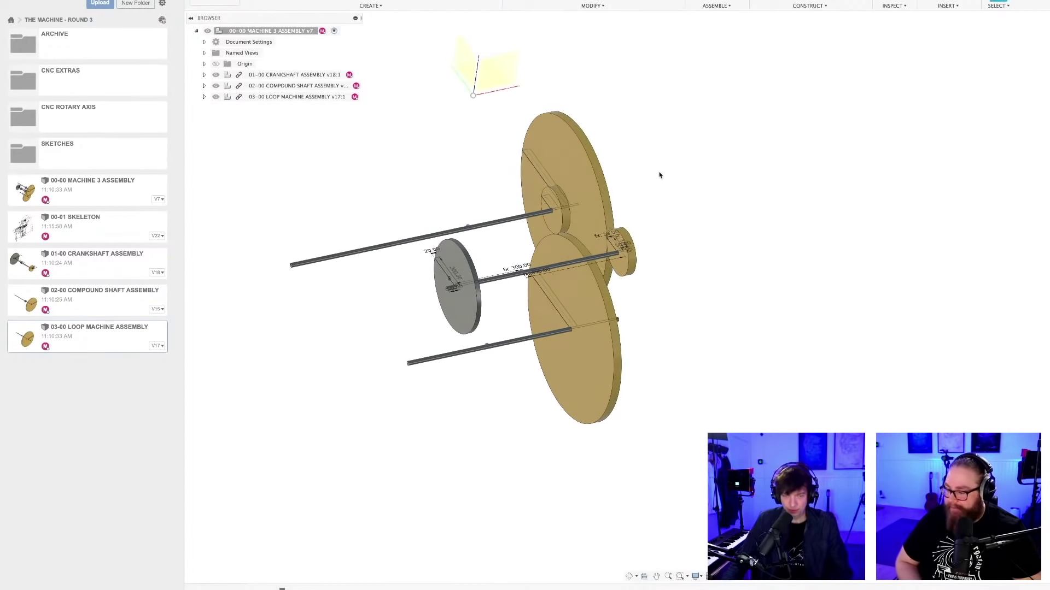
Save the 00-00 MACHINE 3 ASSEMBLY together with its modified crankshaft, compound shaft and loop machine sub-assemblies
key(super+s)
key(Return)
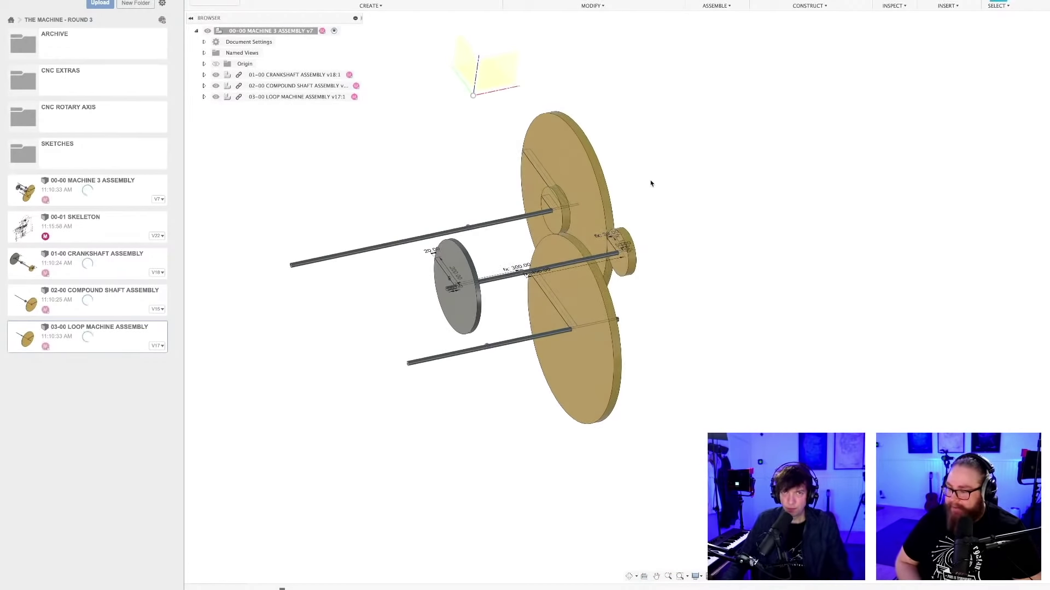
mouse_move(658, 181)
shift+middle_down()
mouse_move(661, 206)
mouse_move(666, 194)
shift+middle_up()
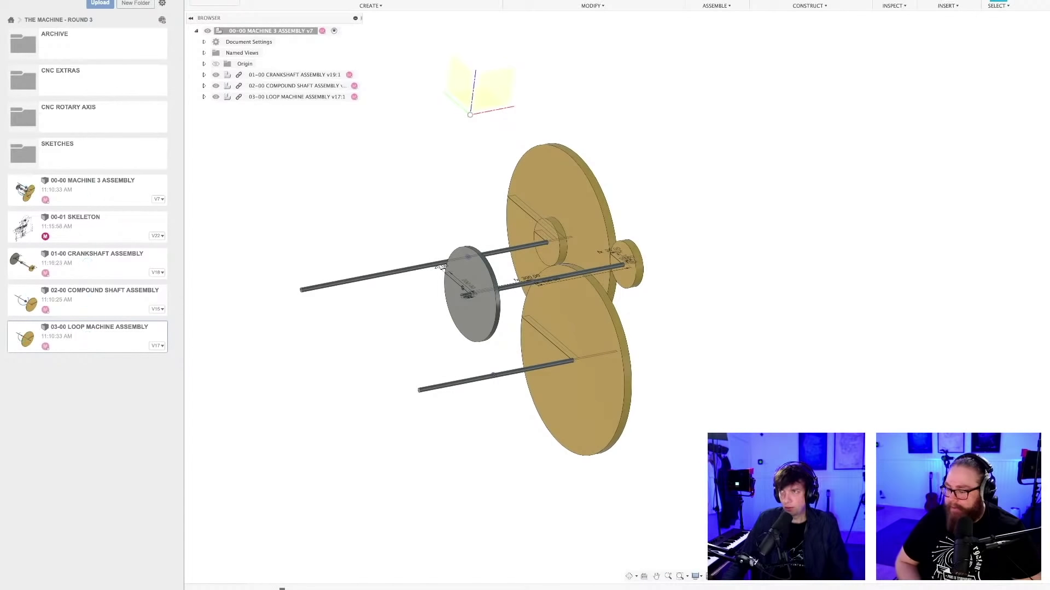
Save the new empty design as 04-00 GEAR 3 ASSEMBLY in THE MACHINE - ROUND 3 project and refresh the project's file list
key(ctrl+w)
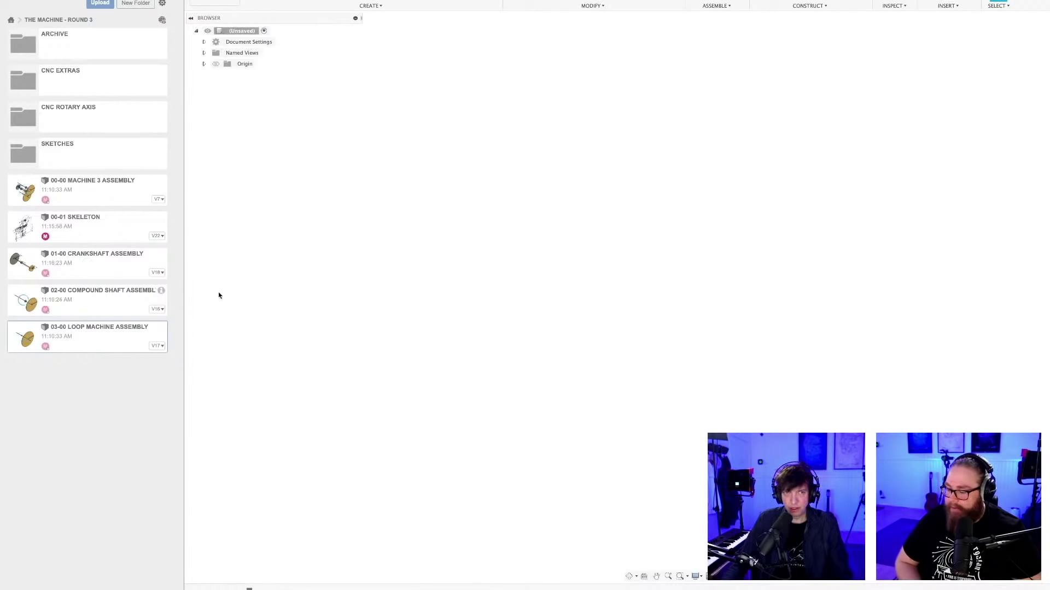
key(ctrl+s)
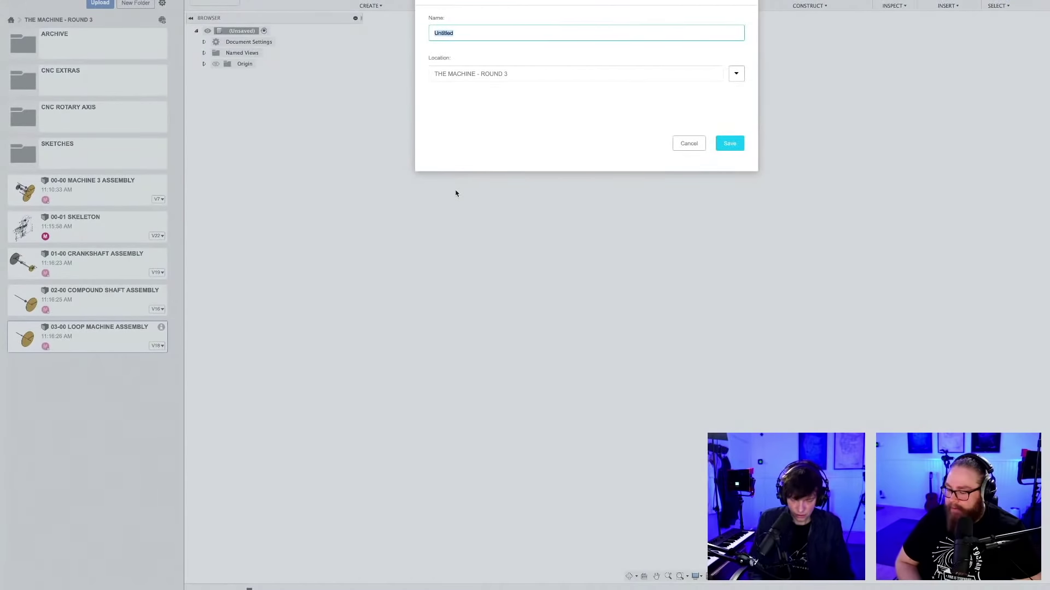
text(04-00 GEAR 3)
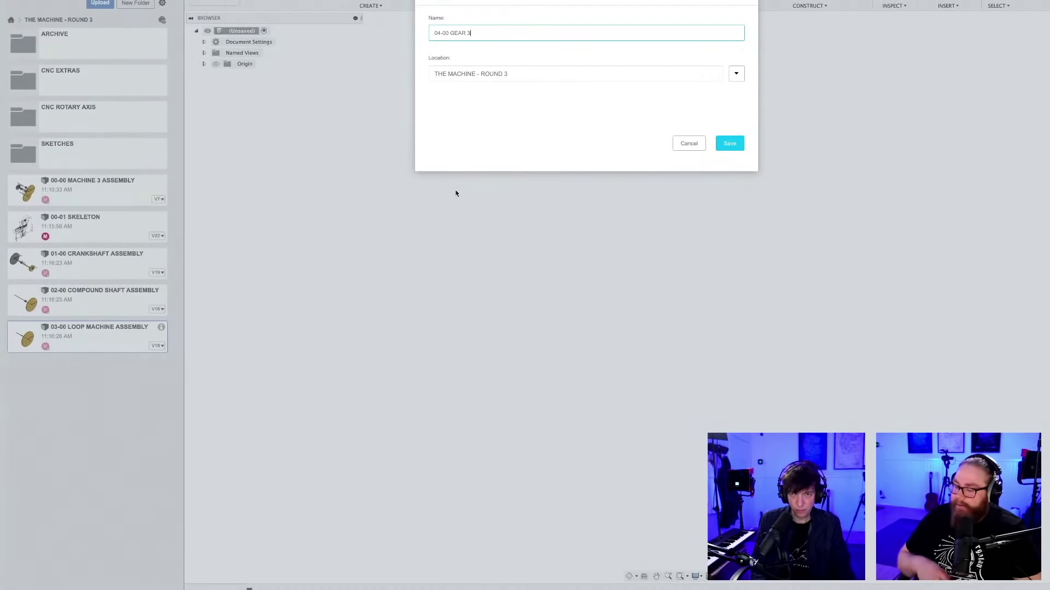
text(ASSEMBLY)
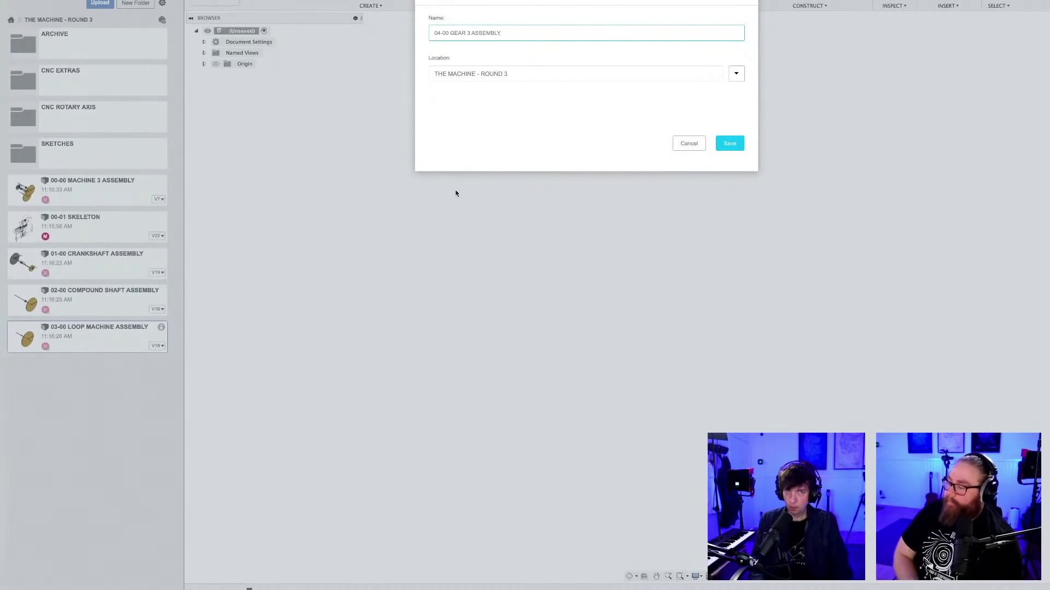
key(Return)
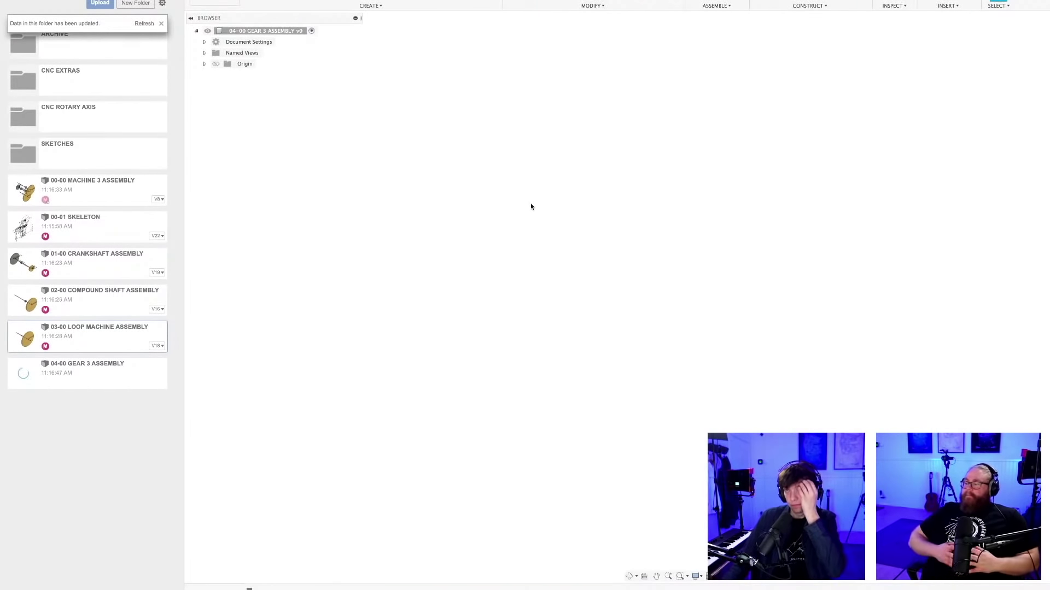
click(145, 24)
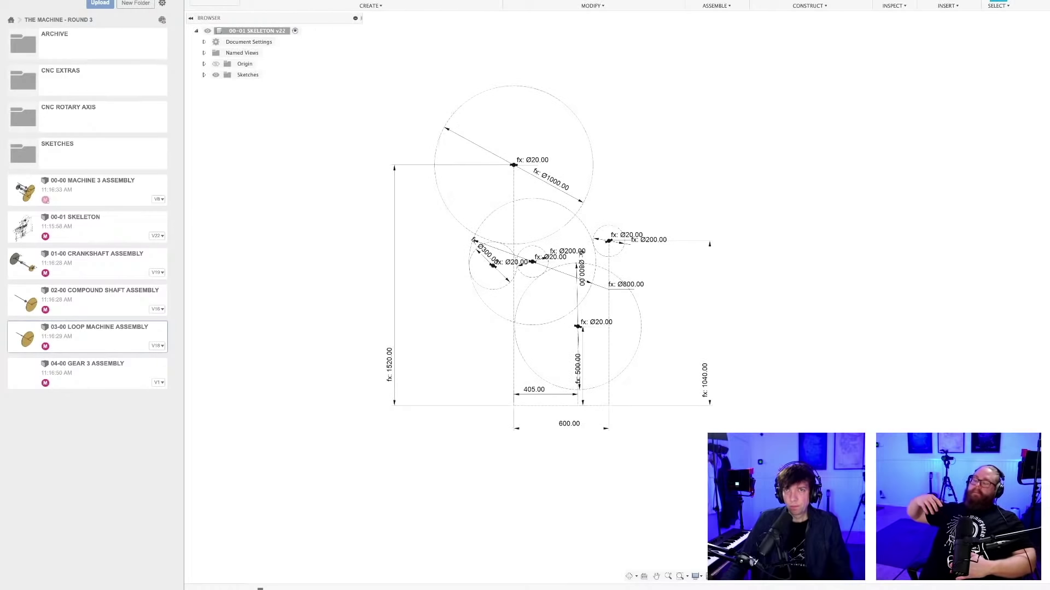
Derive the whole 00-01 SKELETON component into the existing 04-00 GEAR 3 ASSEMBLY design
click(370, 5)
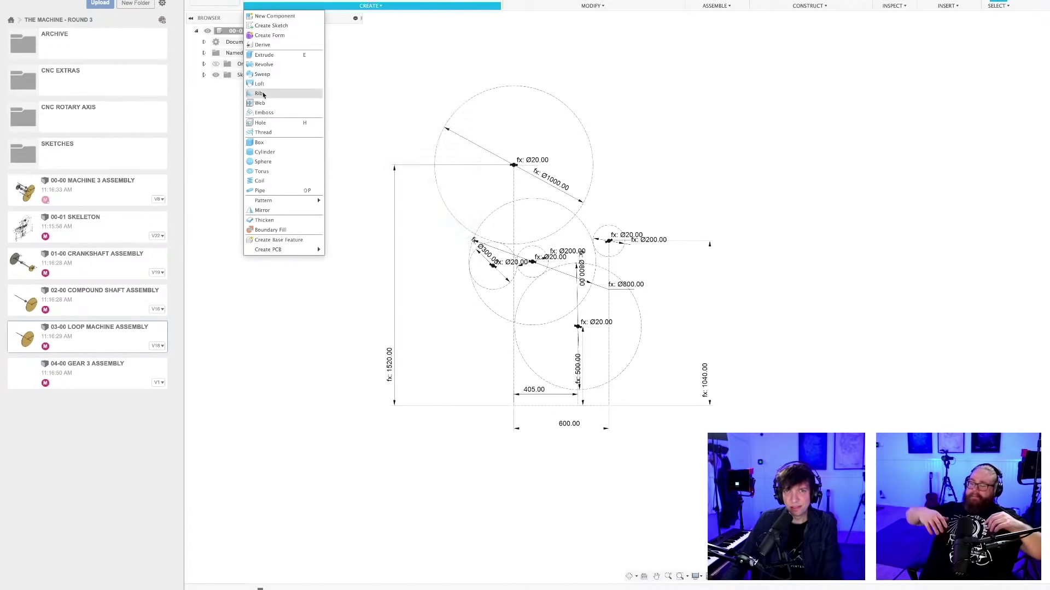
click(265, 45)
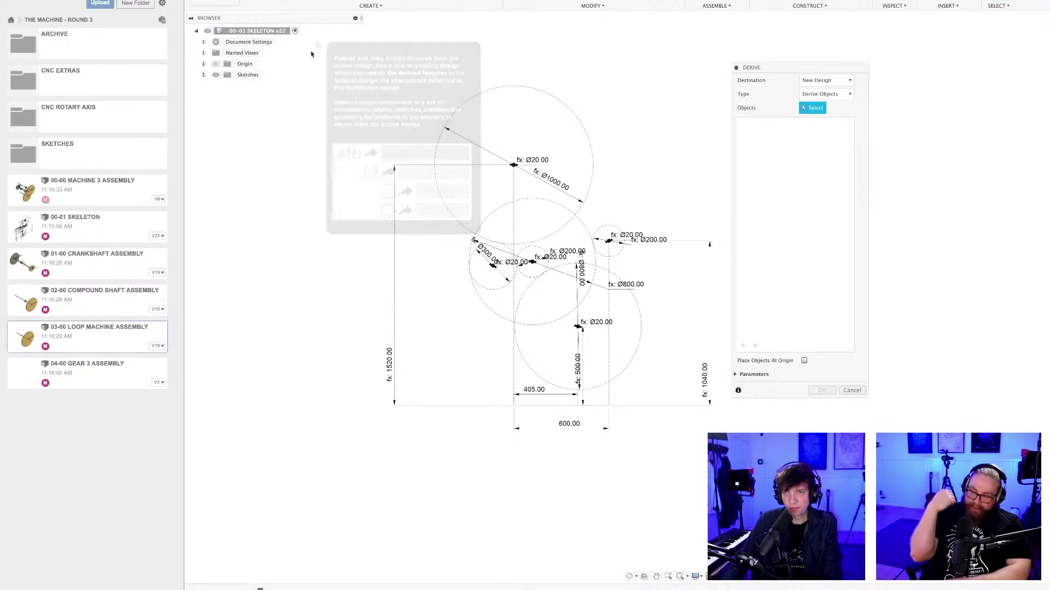
click(820, 80)
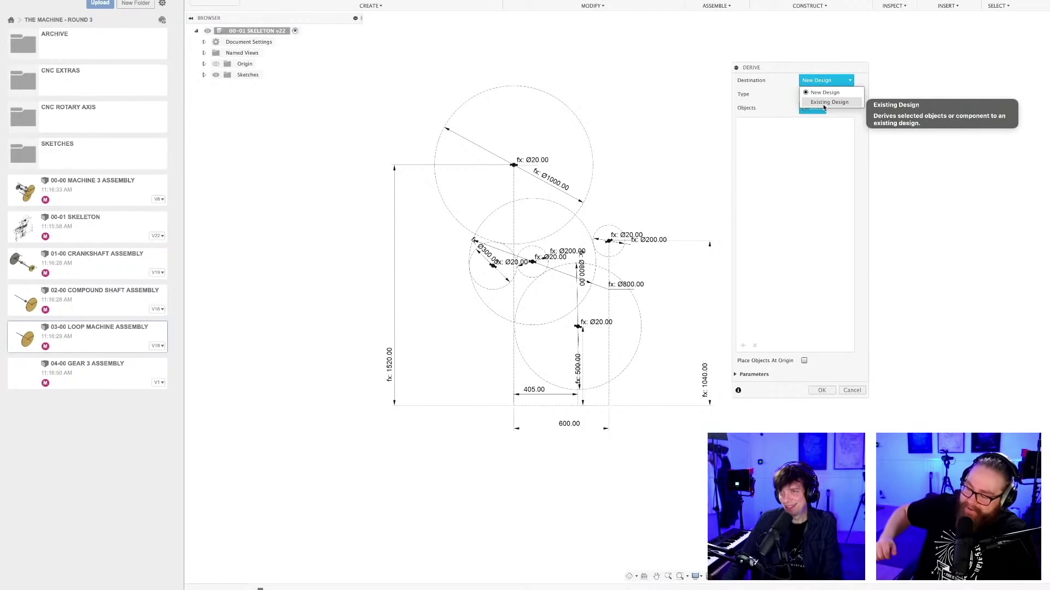
click(824, 103)
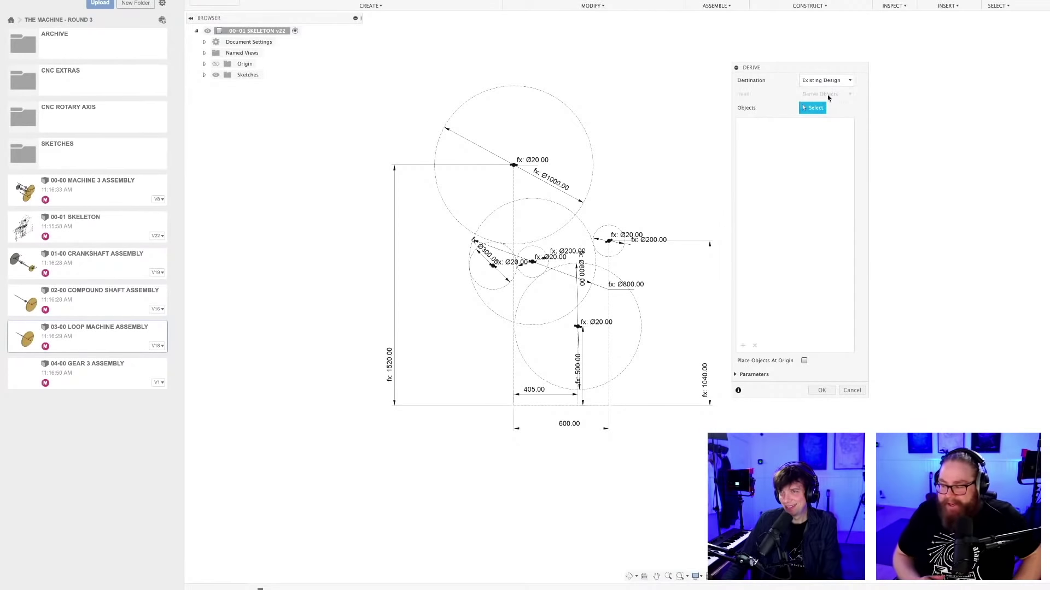
click(273, 32)
drag(777, 68, 775, 137)
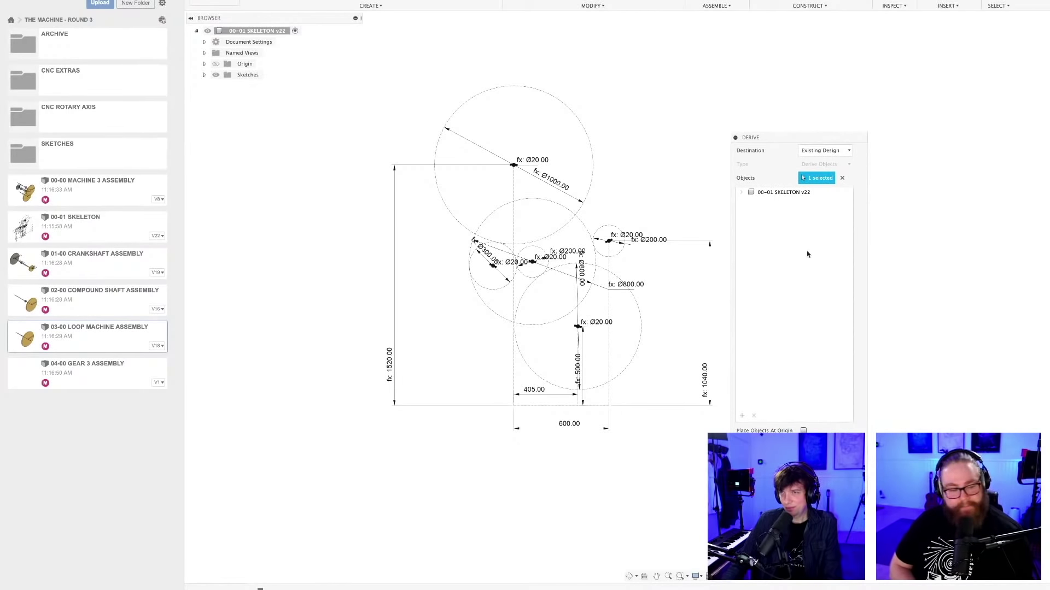
key(Return)
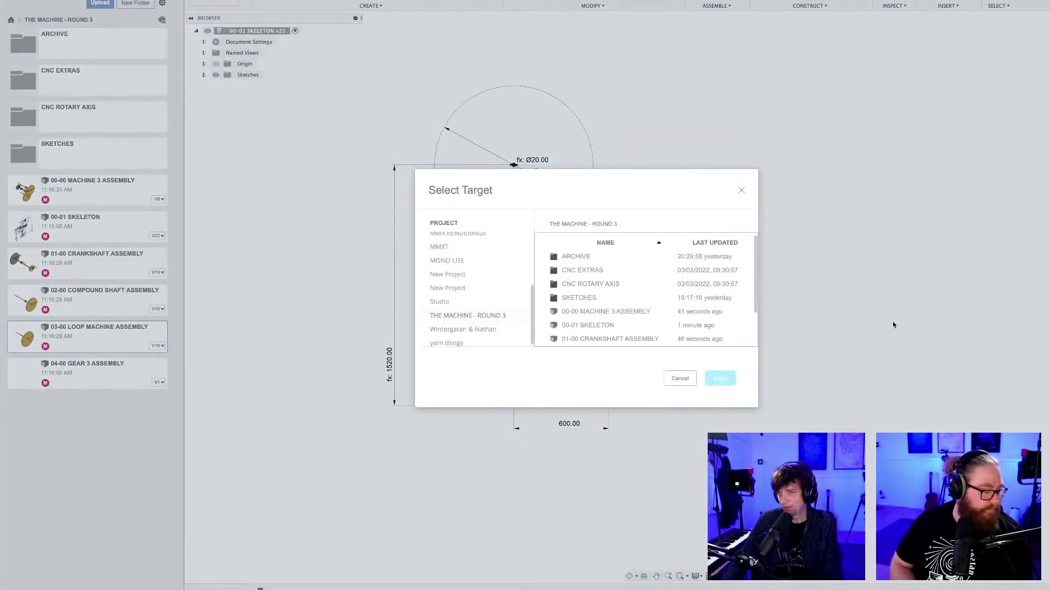
scroll(650, 342, down, 2)
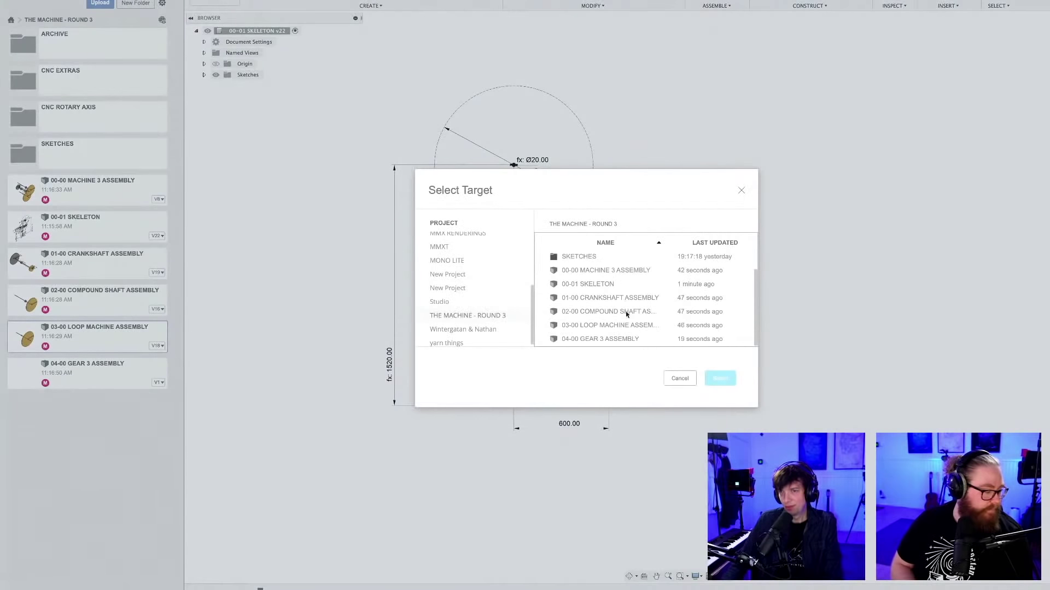
click(607, 339)
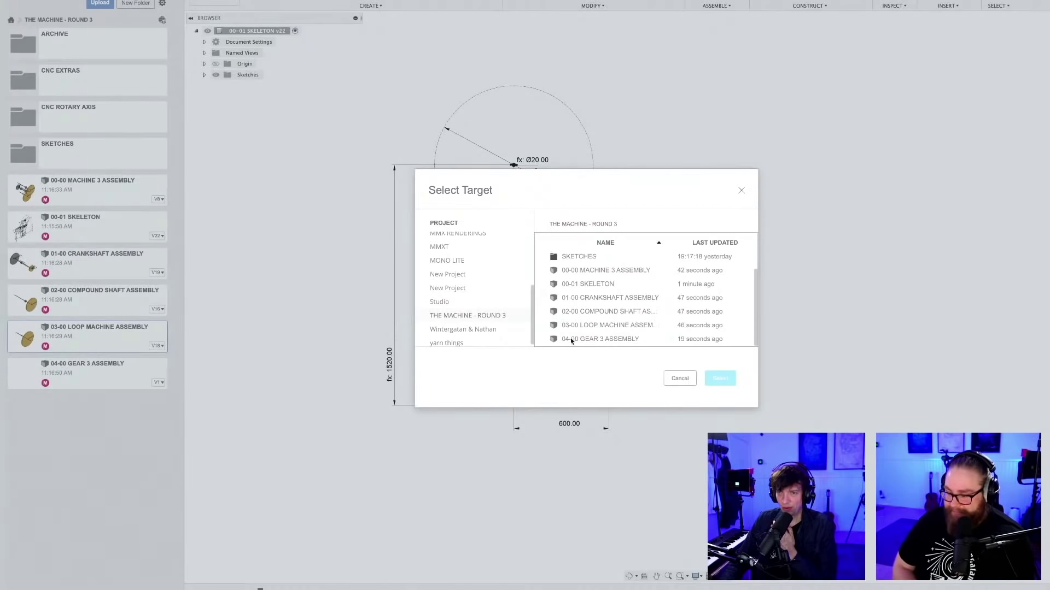
click(721, 379)
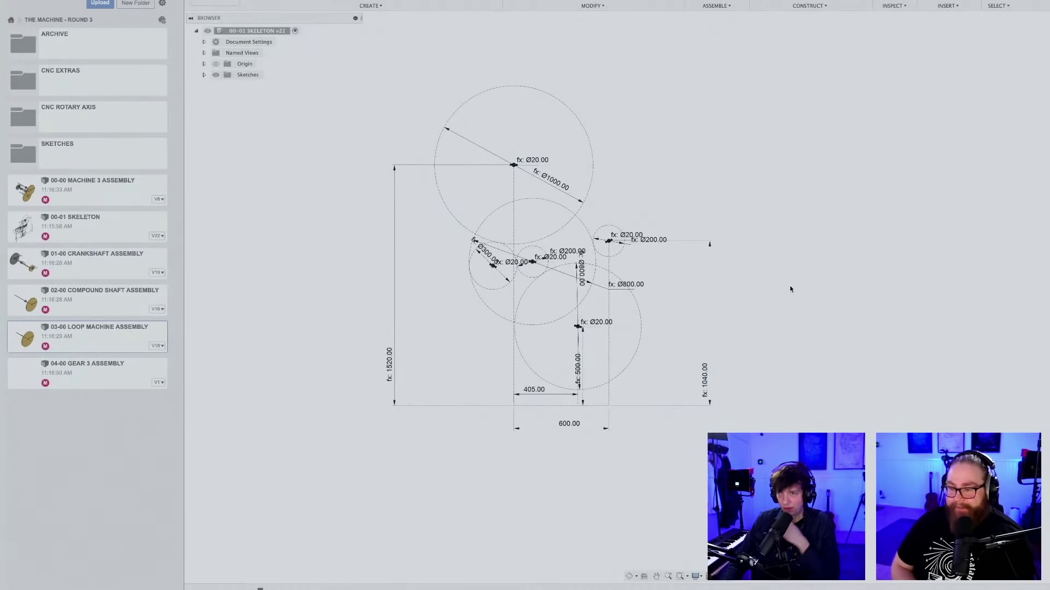
Examine the derived skeleton's shaft circles and centre points in the 04-00 GEAR 3 ASSEMBLY
scroll(822, 345, up, 5)
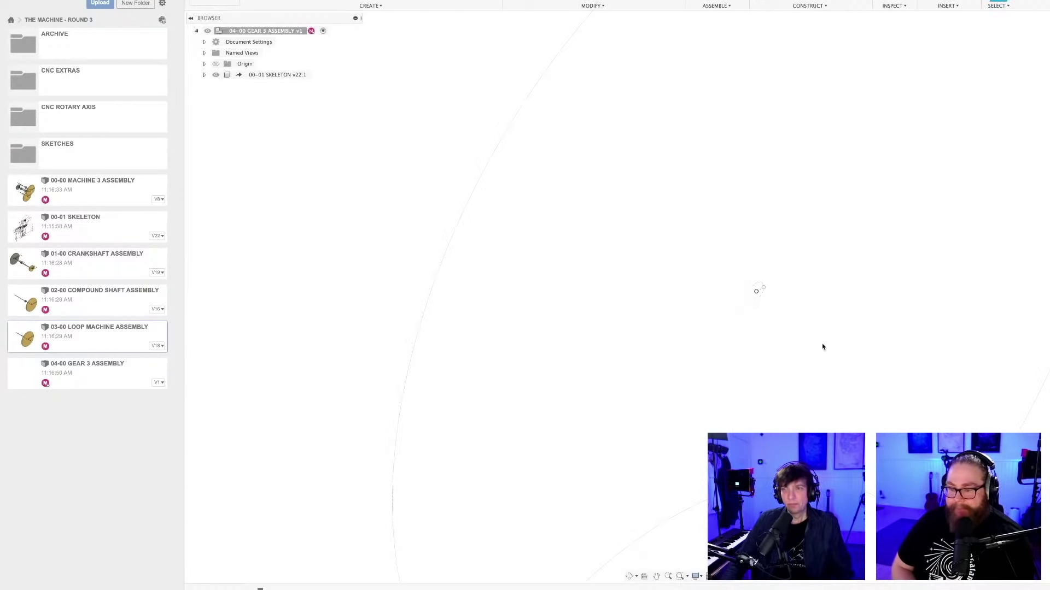
mouse_move(879, 368)
middle_down()
mouse_move(687, 210)
mouse_move(721, 289)
mouse_move(782, 284)
mouse_move(621, 270)
mouse_move(698, 185)
mouse_move(710, 188)
mouse_move(708, 263)
mouse_move(586, 218)
mouse_move(633, 228)
mouse_move(609, 218)
mouse_move(616, 167)
middle_up()
scroll(632, 275, up, 5)
scroll(615, 163, up, 3)
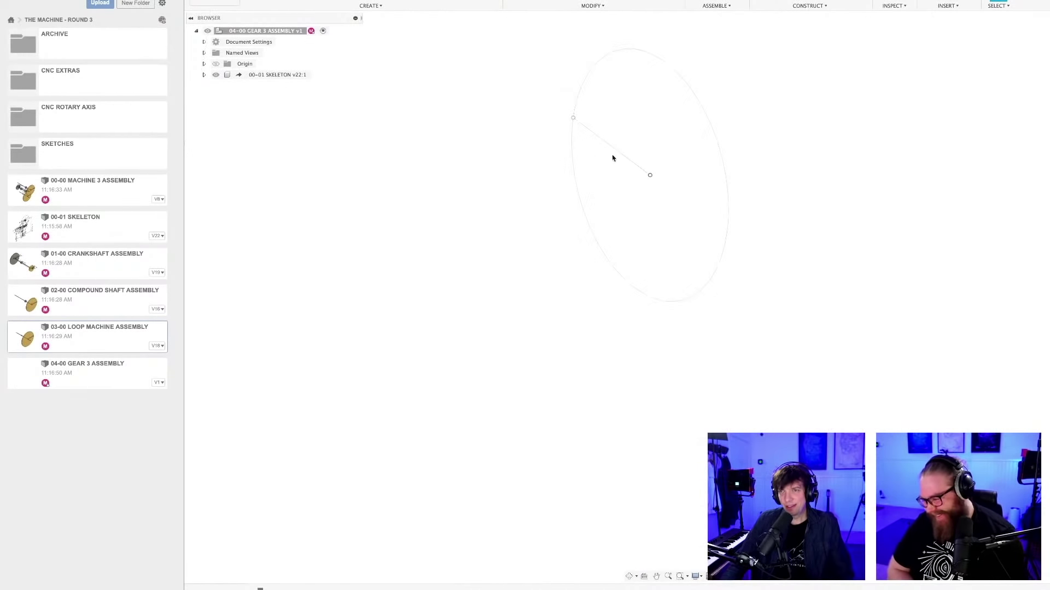
middle_drag(632, 201, 614, 309)
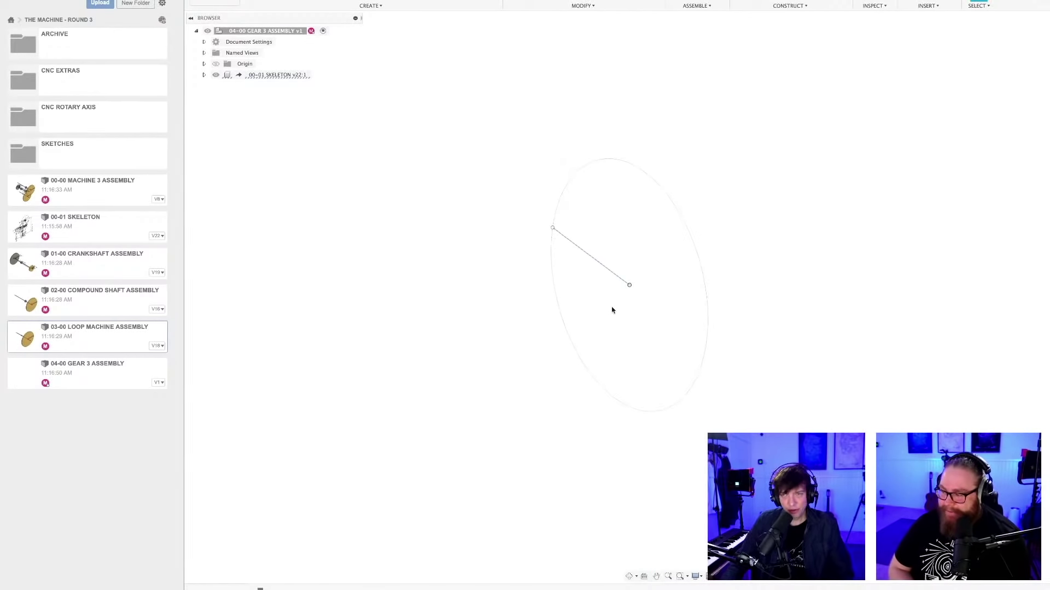
scroll(619, 313, down, 3)
scroll(620, 313, down, 3)
mouse_move(368, 162)
middle_down()
mouse_move(586, 271)
mouse_move(595, 215)
middle_up()
scroll(541, 242, down, 5)
In the 00-01 SKELETON sketch, draw a horizontal line from the centre to the edge of the 300 mm gear's 20 mm shaft circle
key(ctrl+Tab)
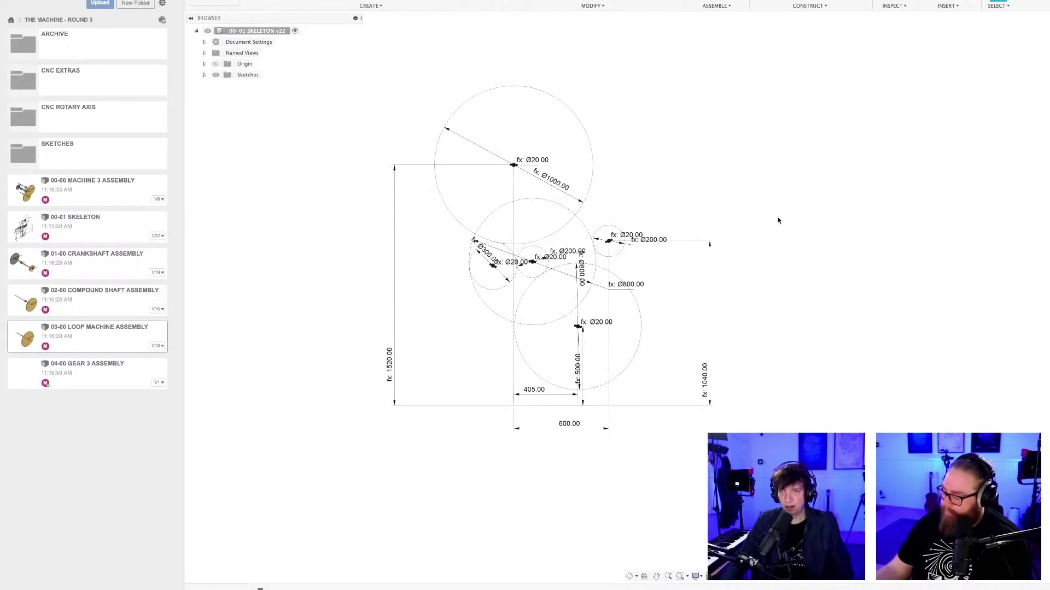
scroll(498, 280, up, 10)
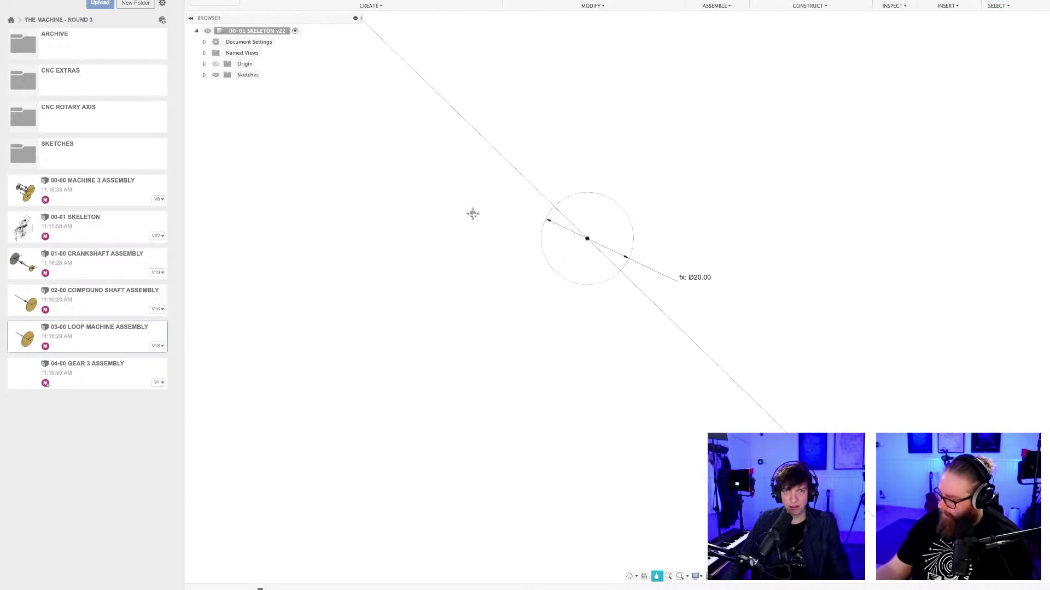
middle_drag(471, 213, 676, 271)
scroll(675, 270, up, 5)
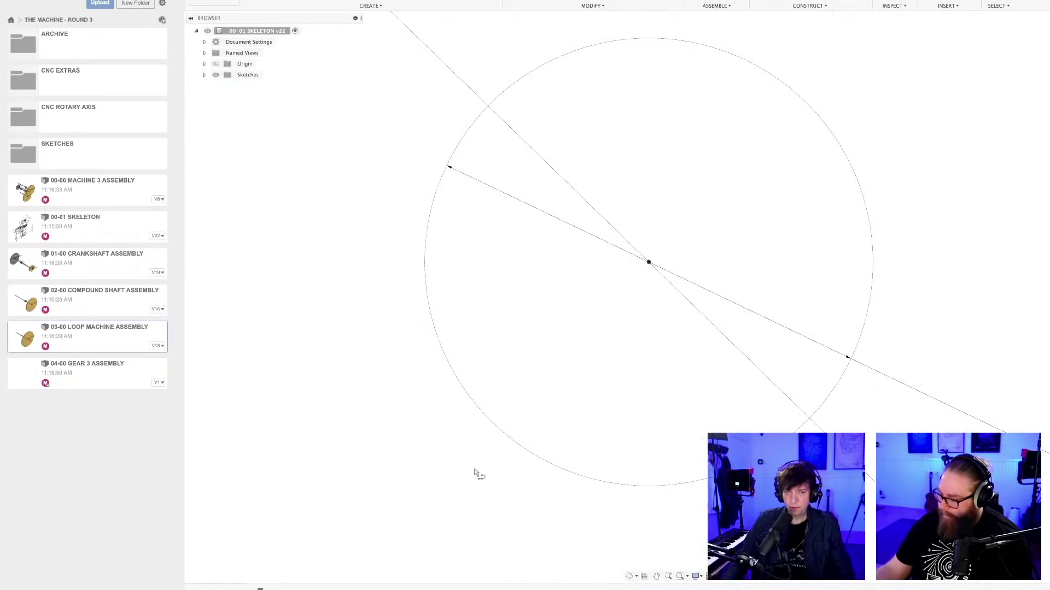
double_click(648, 286)
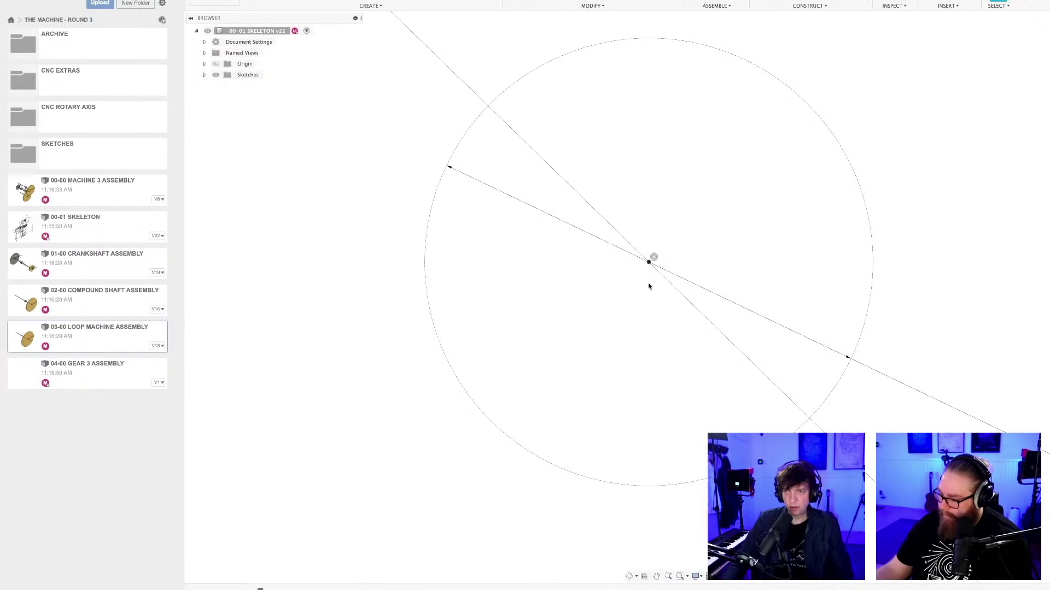
key(l)
click(649, 262)
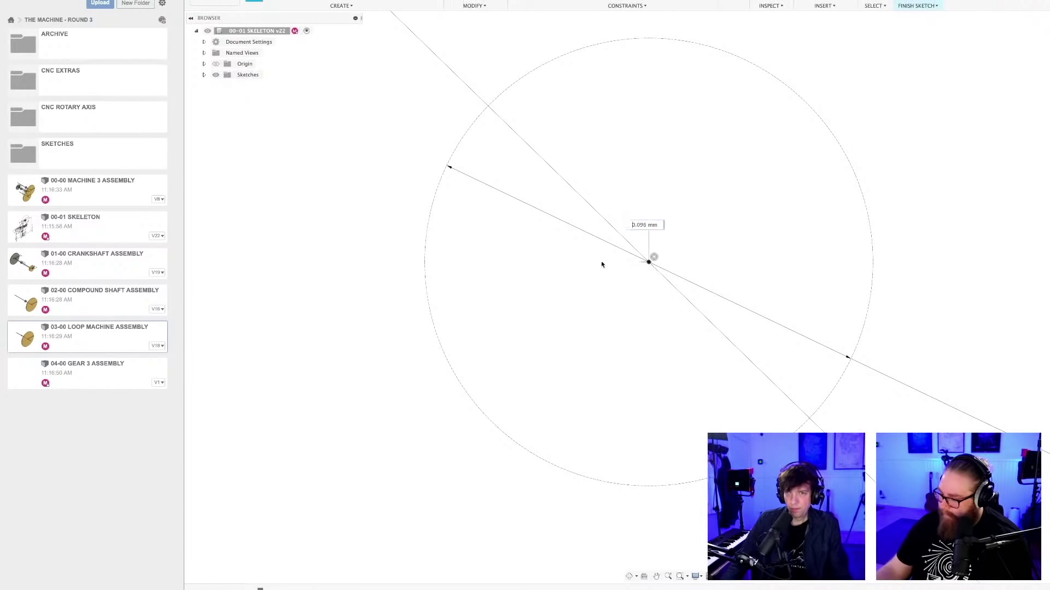
double_click(425, 263)
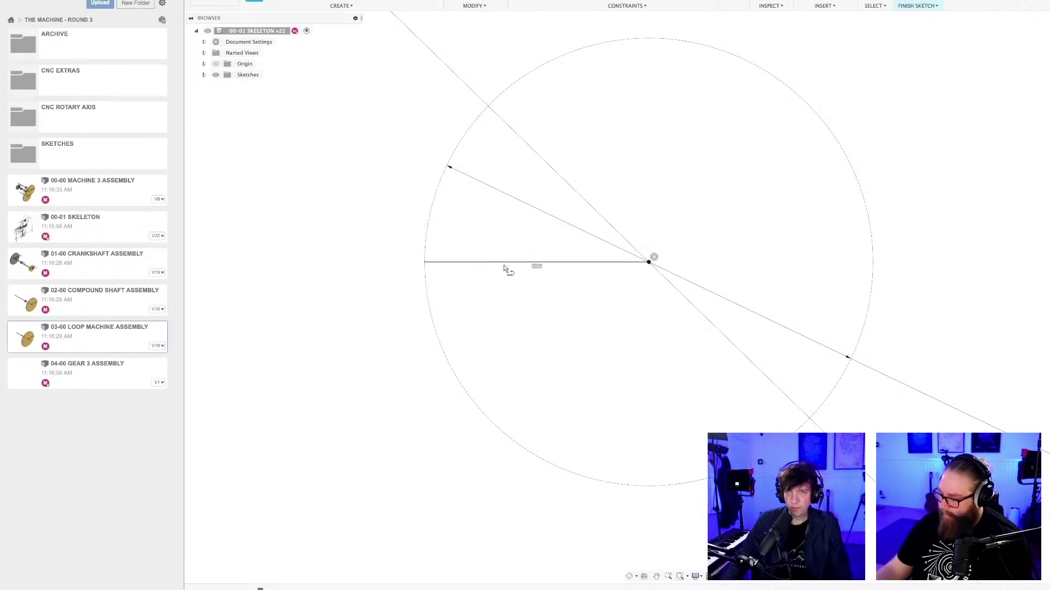
scroll(540, 308, down, 10)
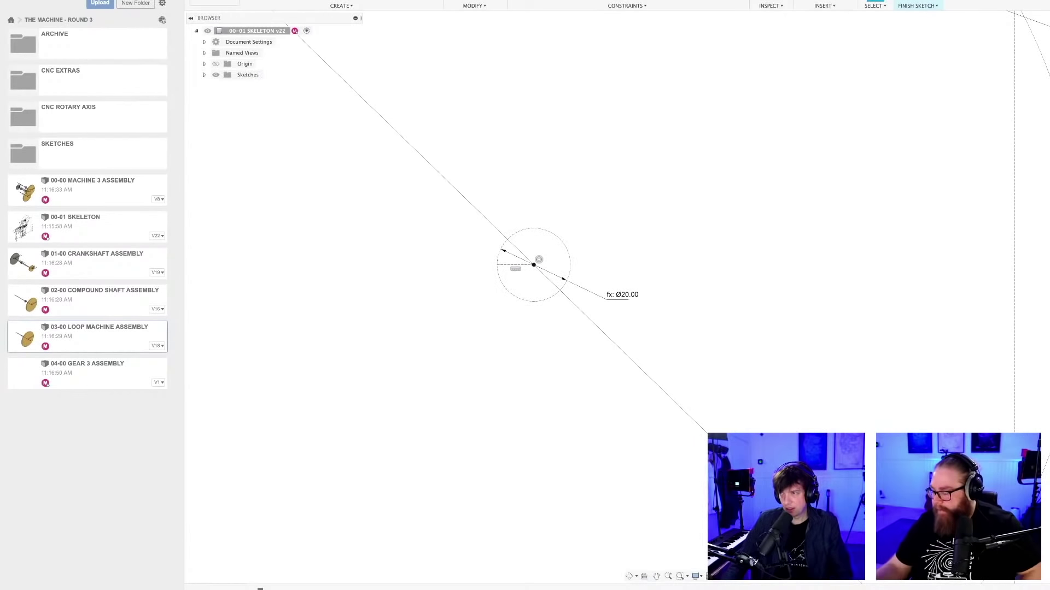
click(918, 5)
Save the modified 00-01 SKELETON design as a new version
scroll(592, 310, down, 8)
scroll(592, 319, down, 6)
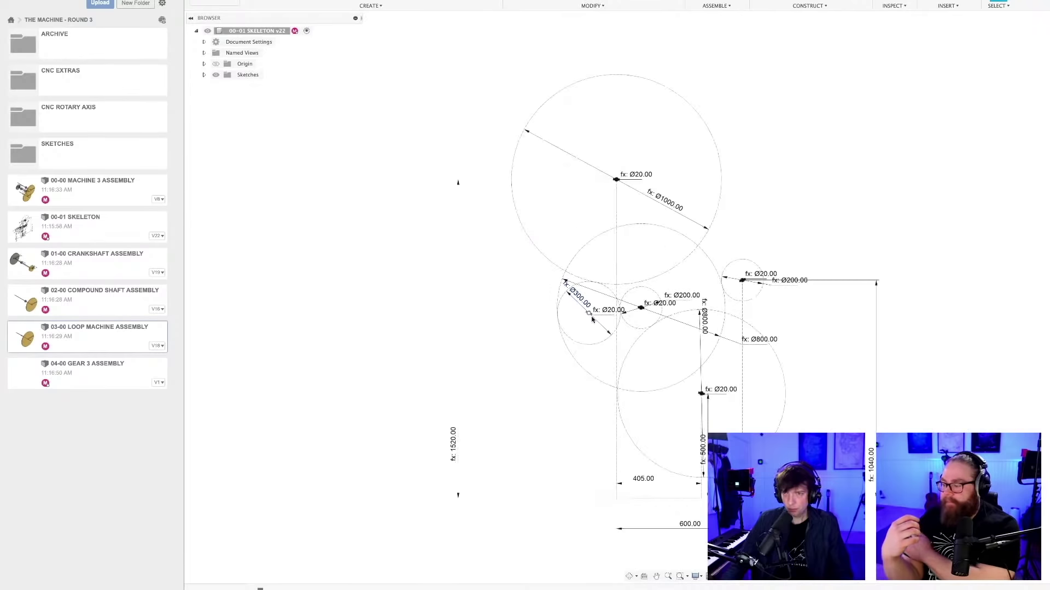
key(super+s)
key(Return)
scroll(596, 314, up, 2)
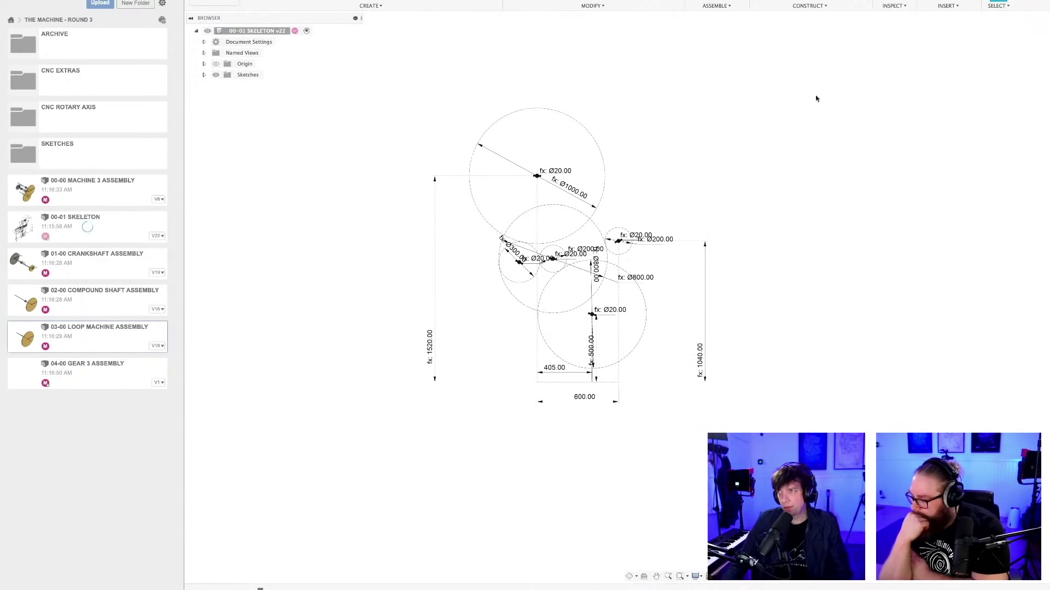
Switch to the 04-00 GEAR 3 ASSEMBLY and update its derived skeleton to the latest version
key(ctrl+Tab)
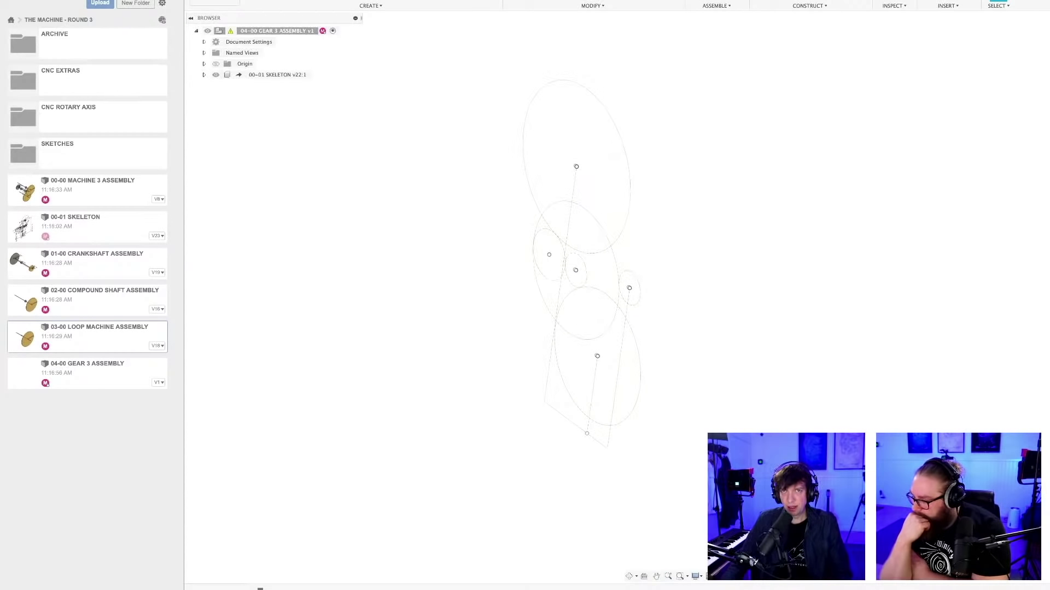
scroll(550, 260, up, 10)
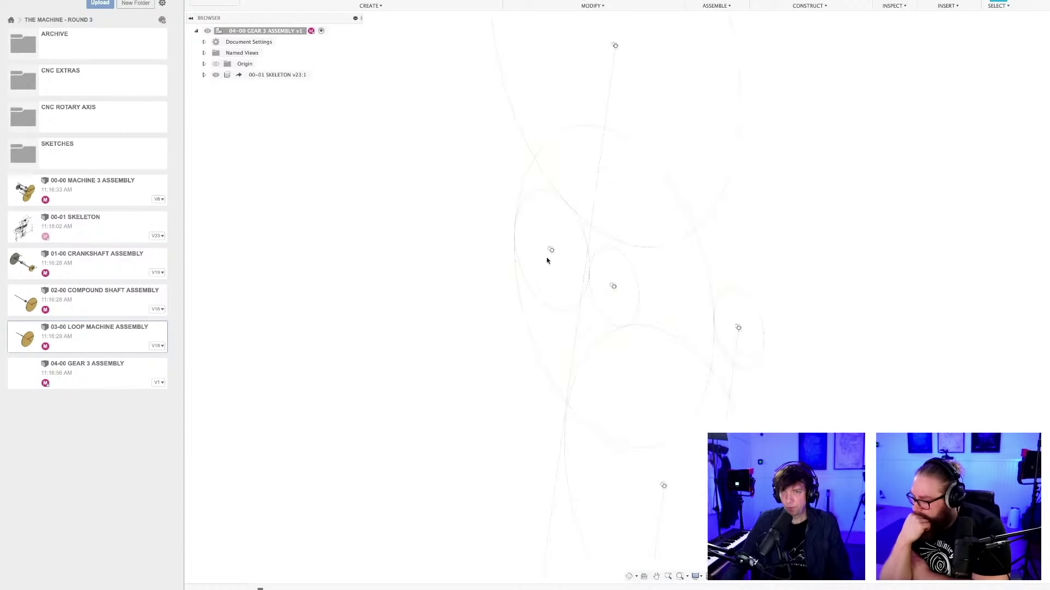
scroll(580, 252, down, 10)
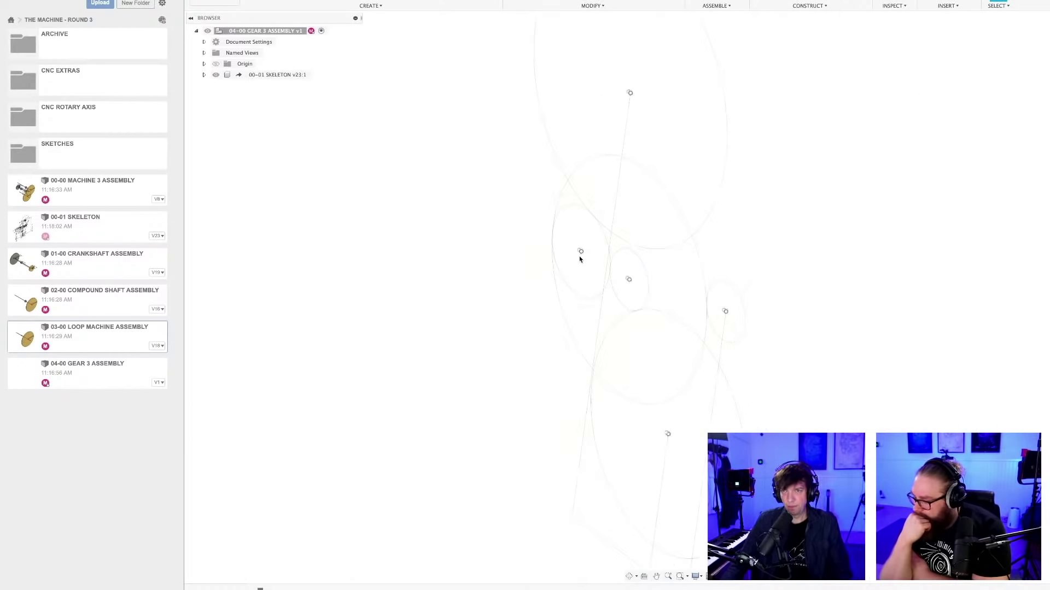
Create an internal component in the 04-00 GEAR 3 ASSEMBLY and rename it 04-00 MASTERSKETCH
right_click(288, 31)
click(307, 36)
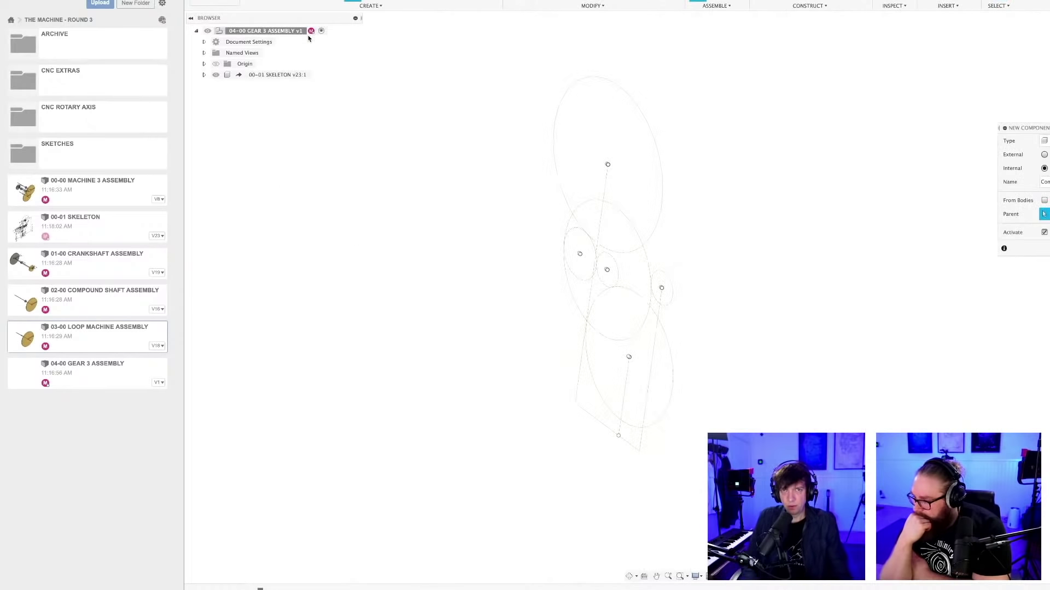
key(Return)
double_click(248, 86)
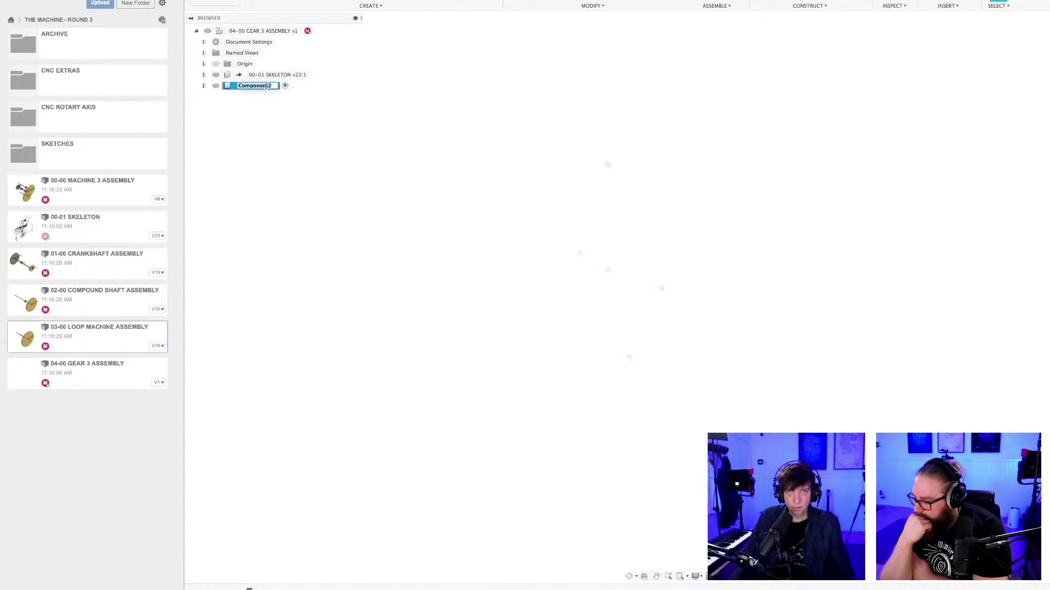
text(04-00 MASTERSKETS)
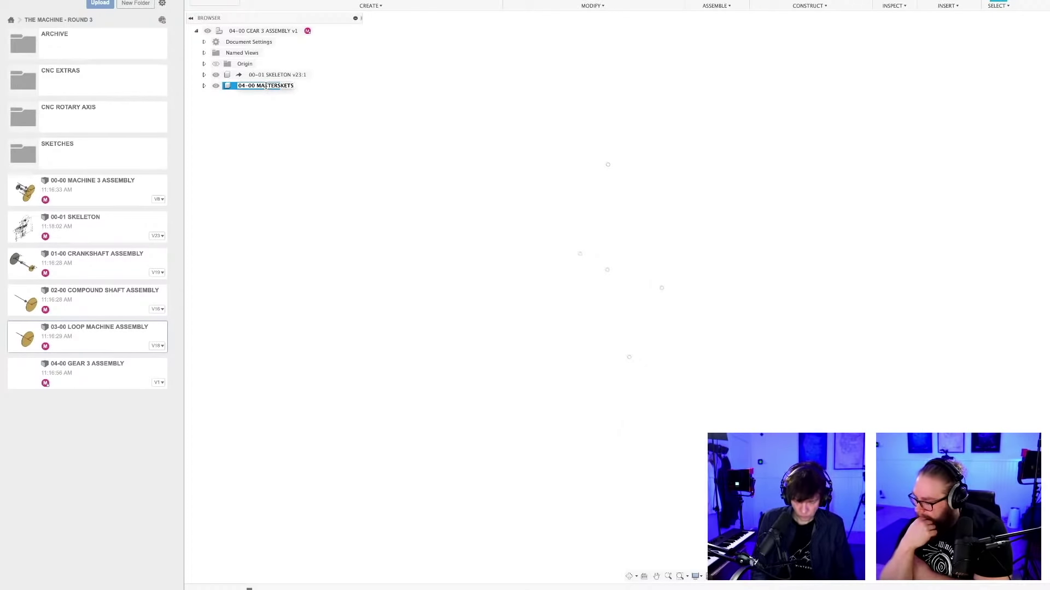
key(BackSpace)
key(BackSpace)
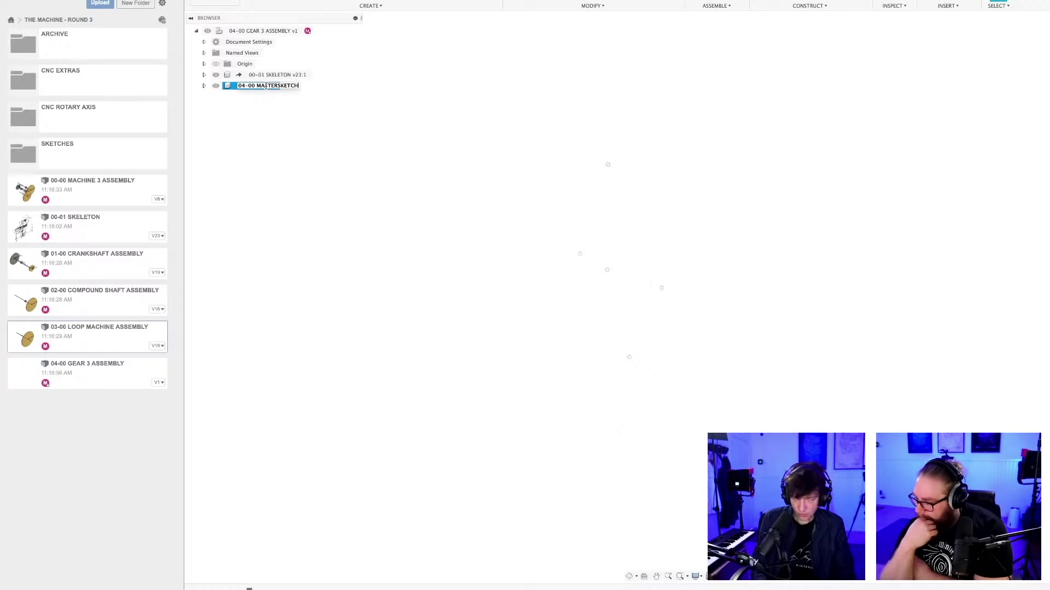
key(Return)
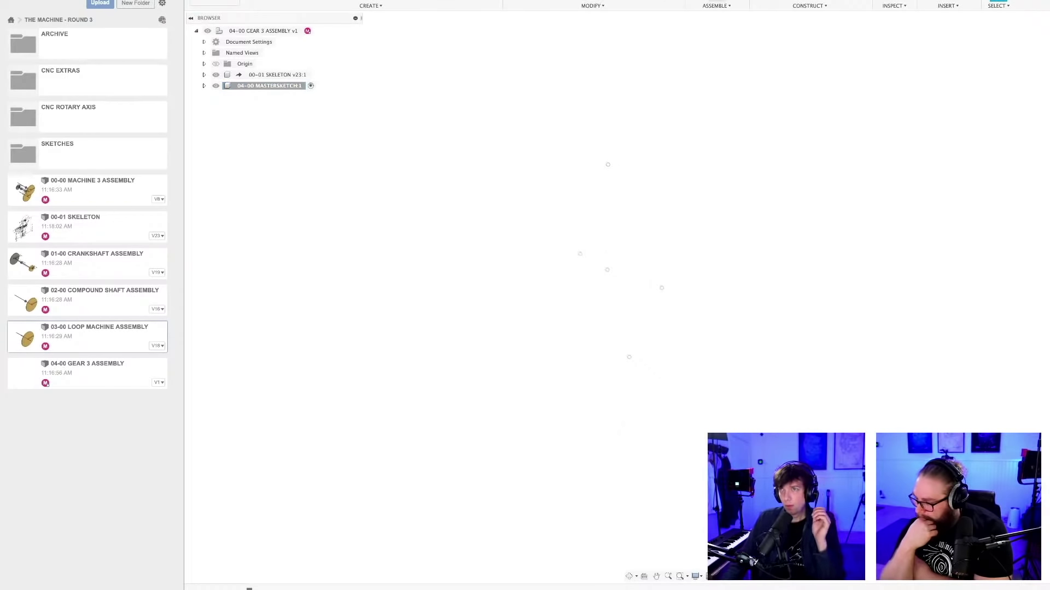
Create a construction plane at 0.0 degrees about the skeleton's short shaft-radius line and start a sketch on it
click(762, 2)
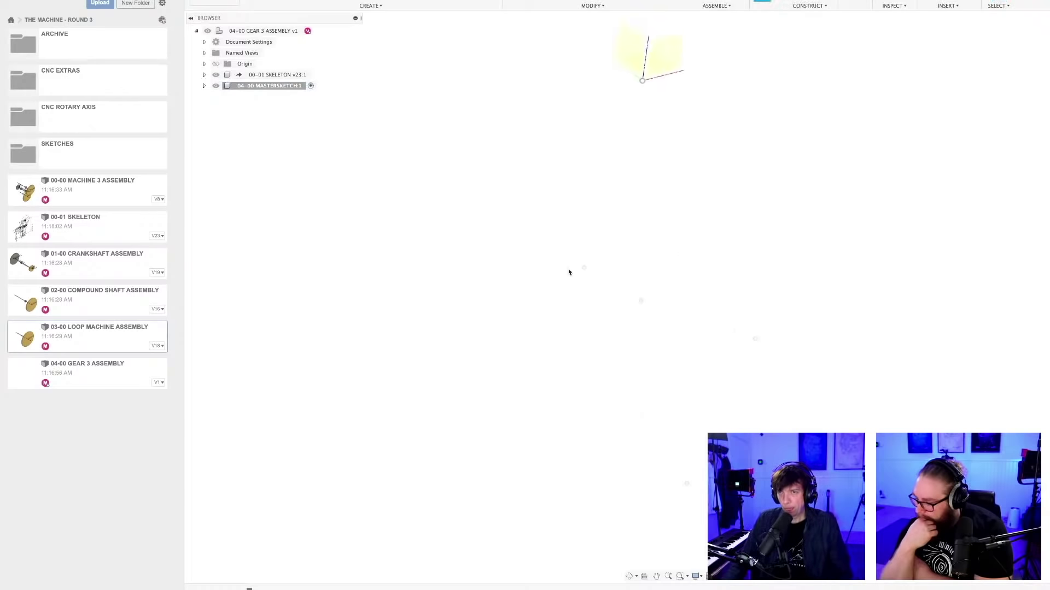
click(557, 206)
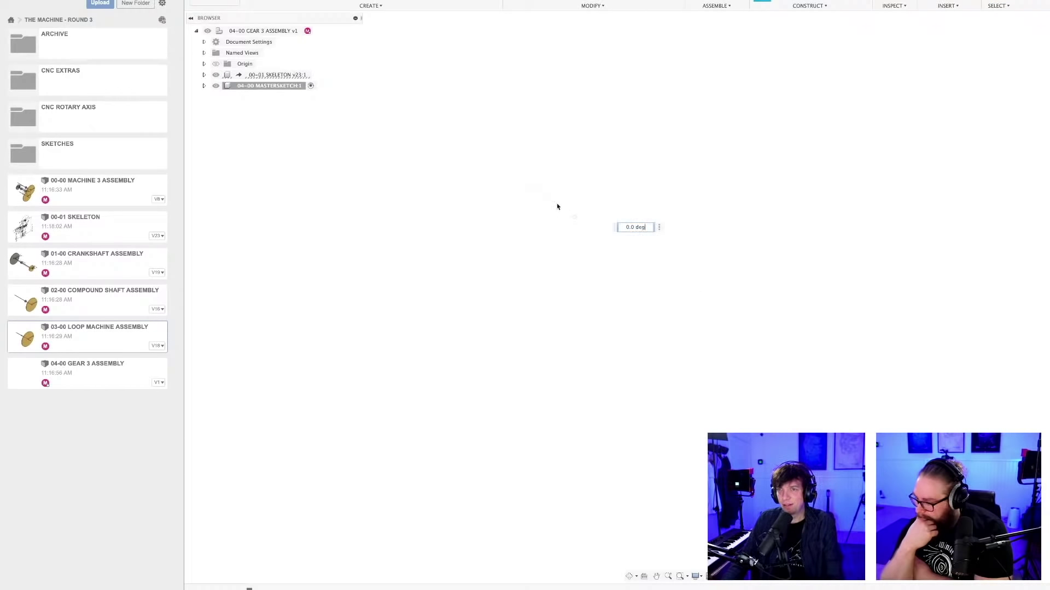
key(Return)
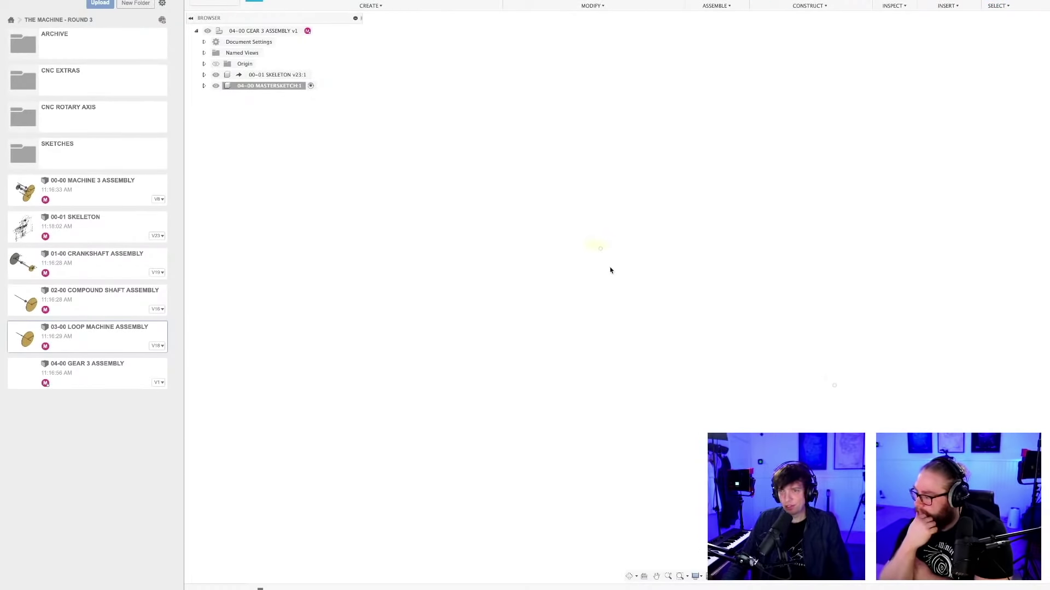
click(678, 290)
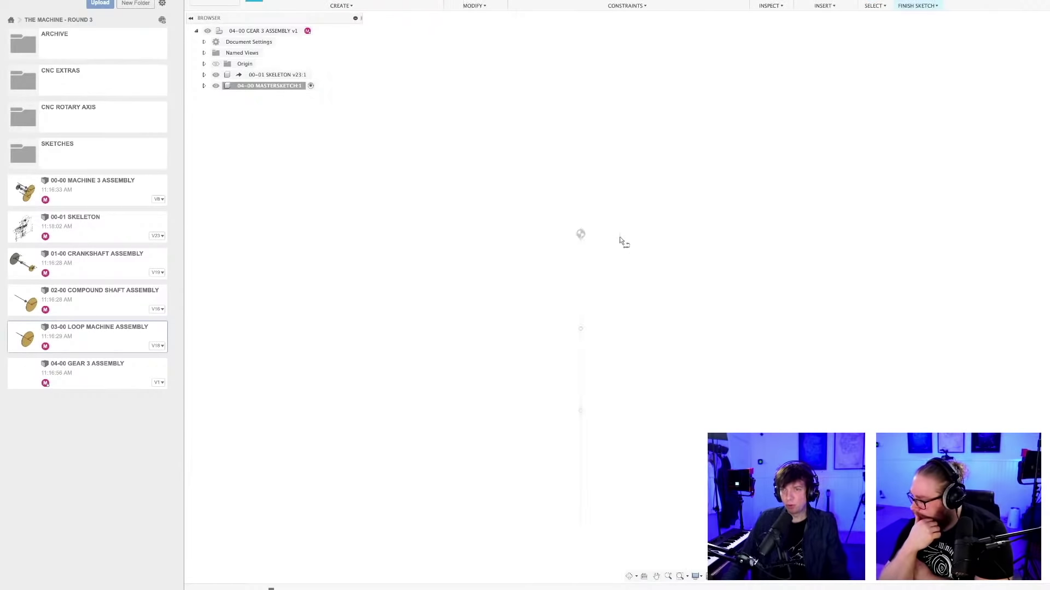
Sketch a closed four-sided outline across the origin, about 1184 mm long and 207 mm high, with line segments
click(427, 261)
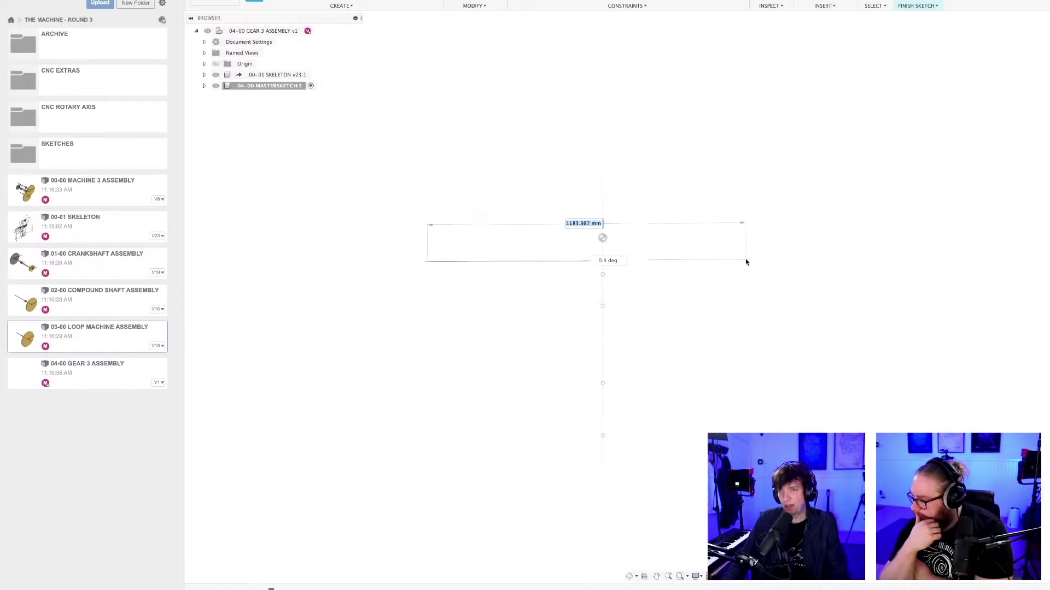
click(745, 262)
click(744, 203)
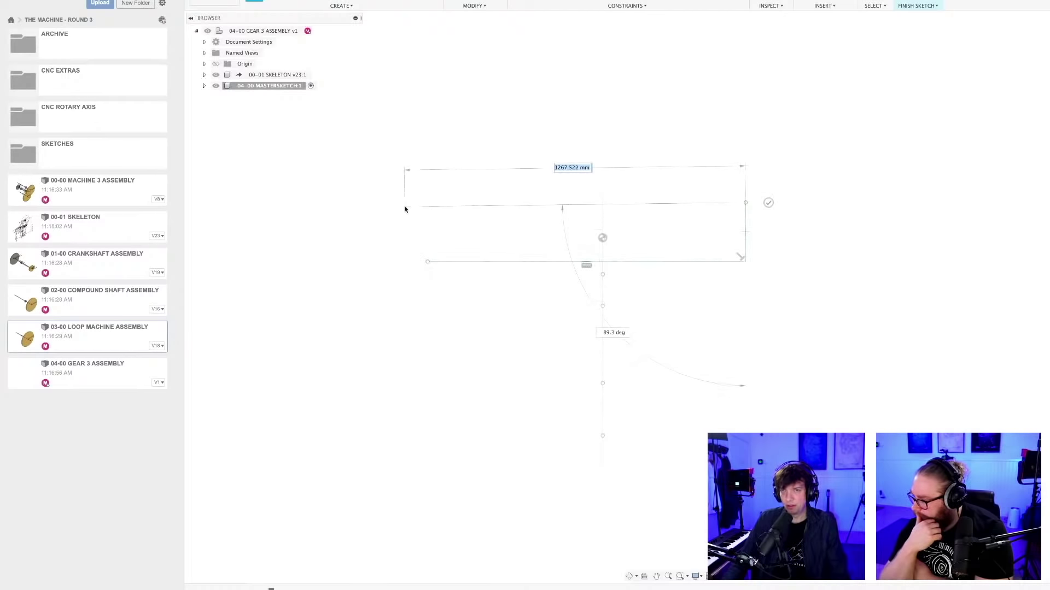
click(434, 203)
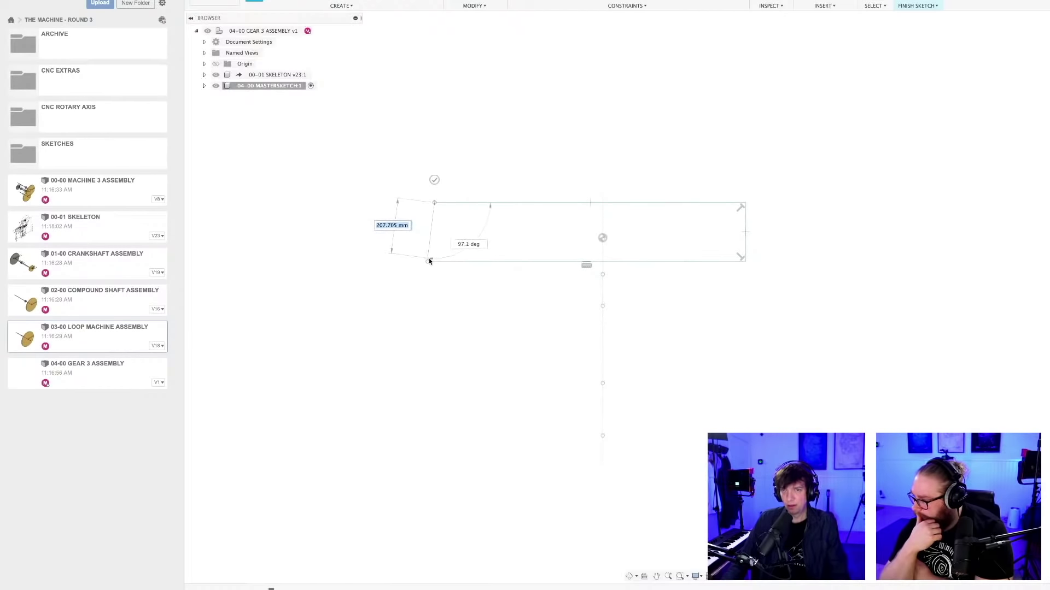
scroll(630, 194, up, 10)
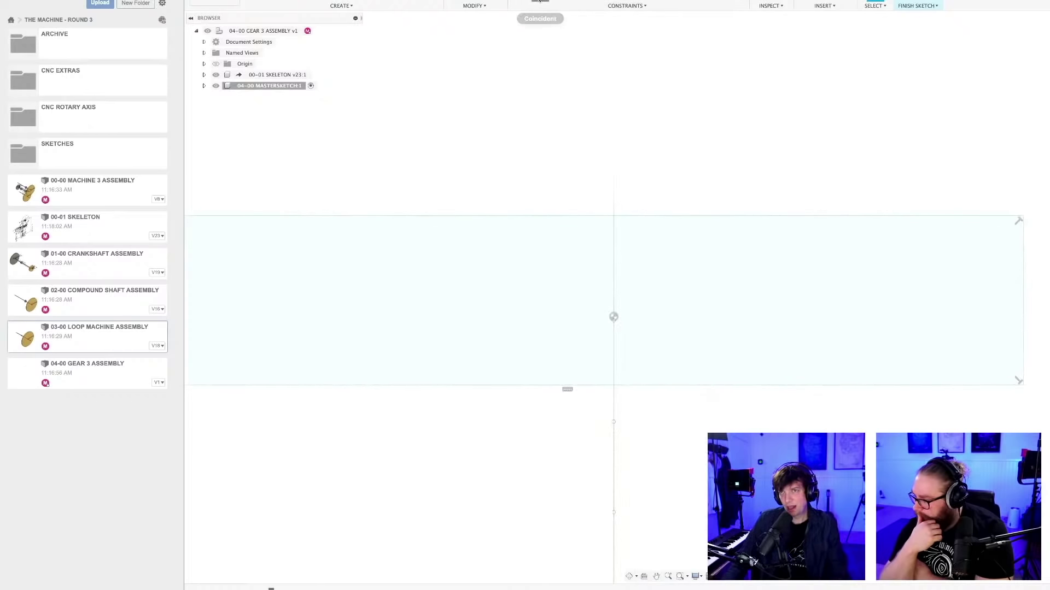
scroll(618, 375, up, 5)
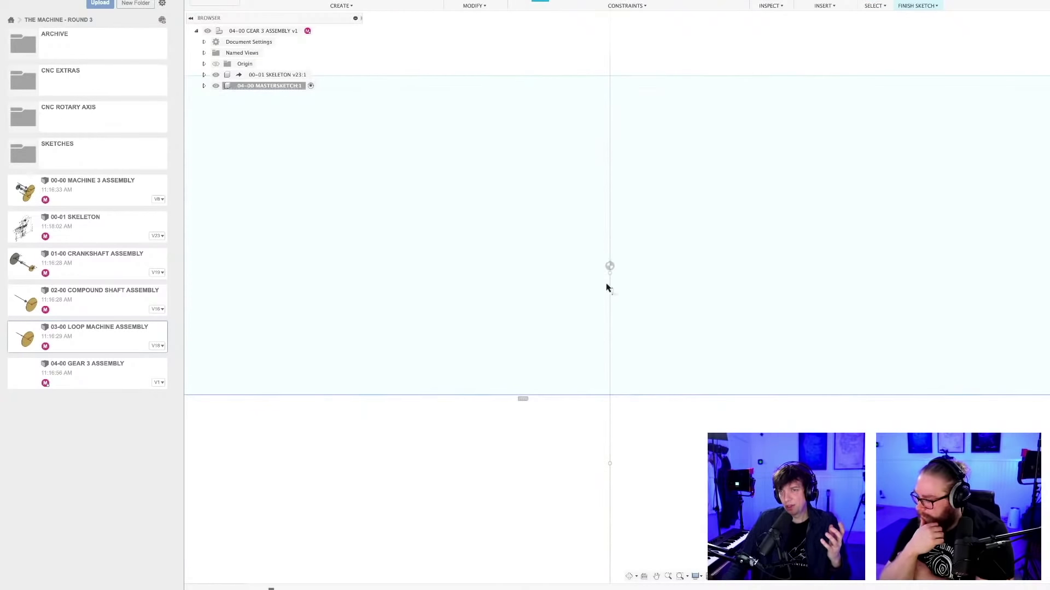
drag(610, 277, 609, 273)
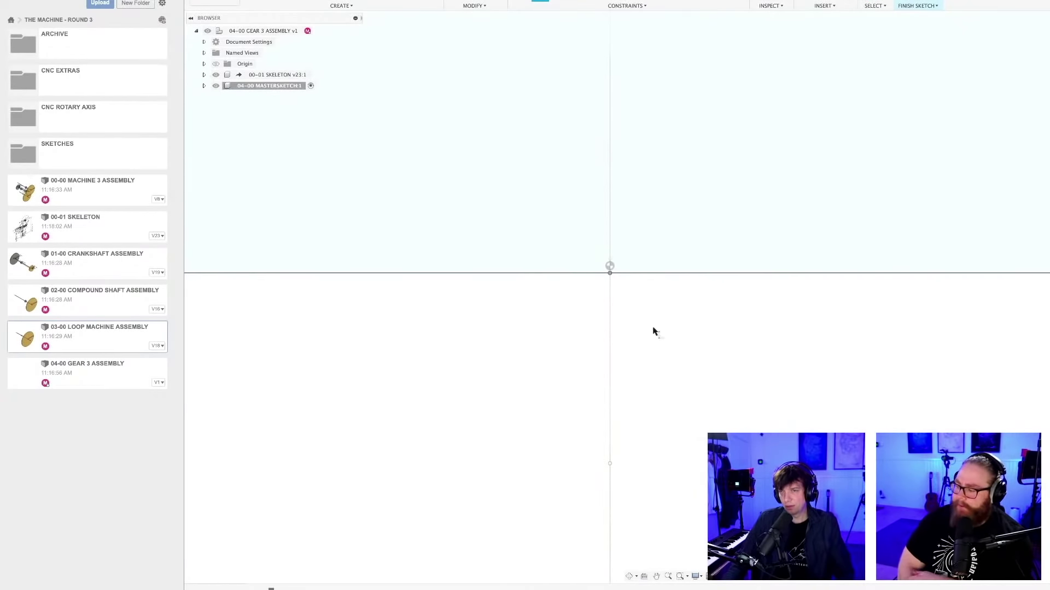
key(ctrl+z)
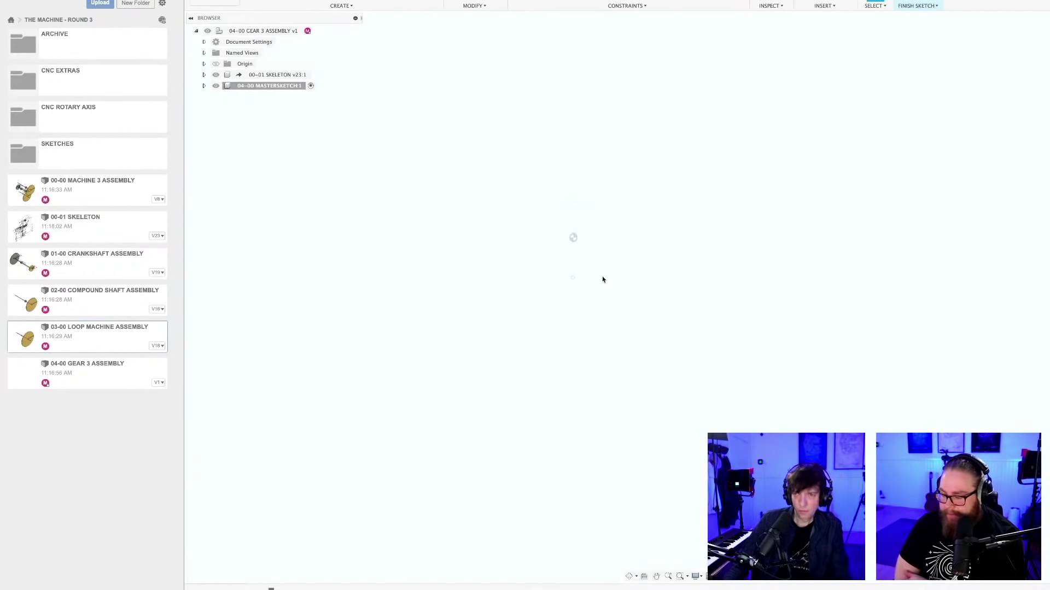
Project the short vertical line through the origin into the sketch and hide the 00-01 SKELETON component
key(p)
click(572, 255)
key(Return)
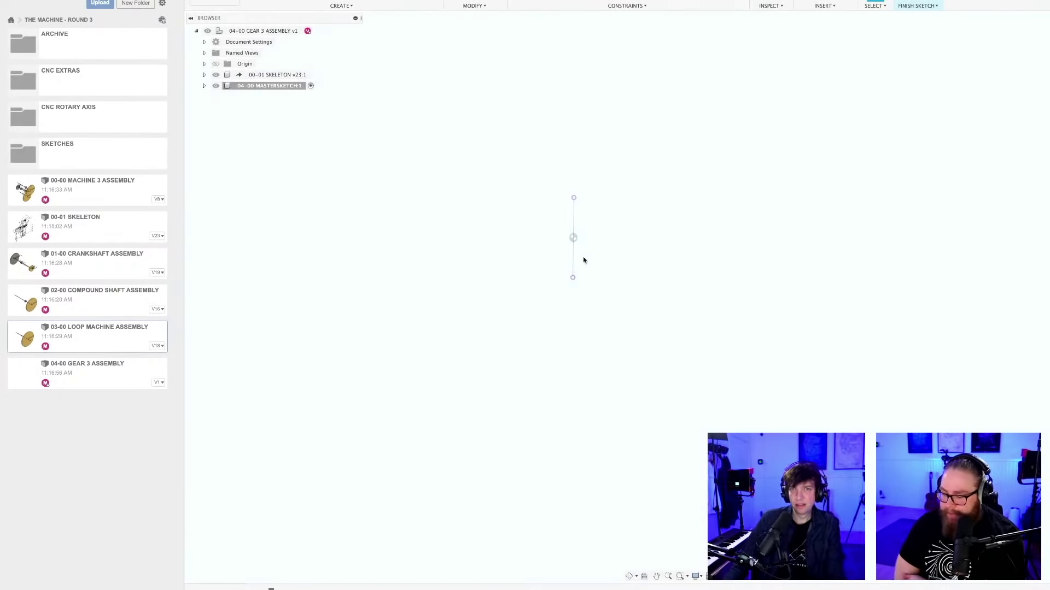
click(224, 86)
Constrain the outline's two long edges coincident with the upper and lower ends of the projected line
mouse_move(749, 167)
shift+middle_down()
mouse_move(704, 251)
mouse_move(718, 352)
mouse_move(704, 162)
shift+middle_up()
mouse_move(734, 424)
shift+middle_down()
mouse_move(661, 258)
mouse_move(596, 392)
shift+middle_up()
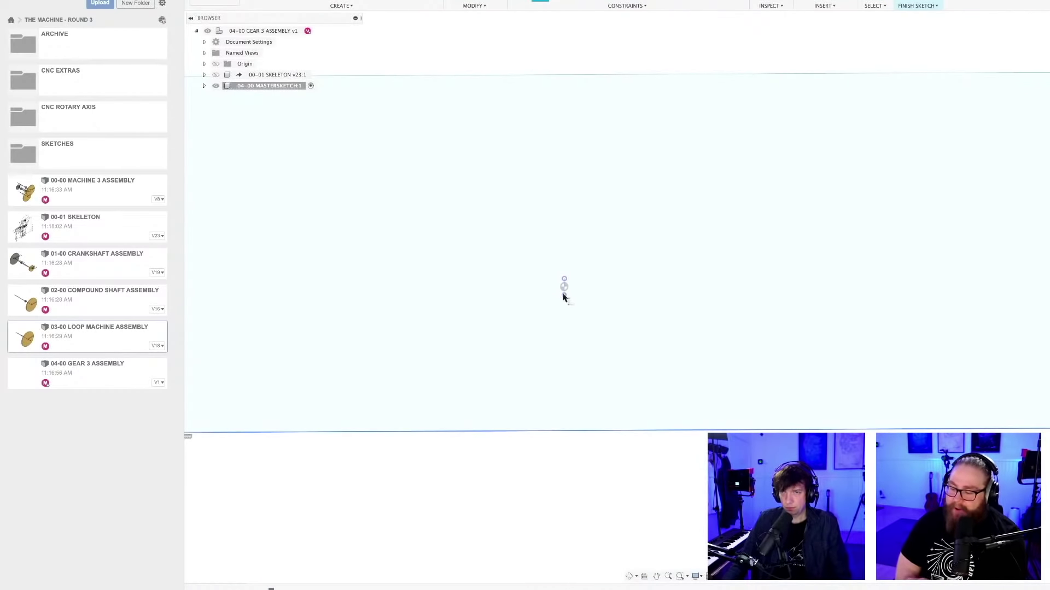
mouse_move(563, 295)
shift+middle_down()
mouse_move(563, 389)
mouse_move(445, 445)
mouse_move(452, 534)
mouse_move(462, 321)
shift+middle_up()
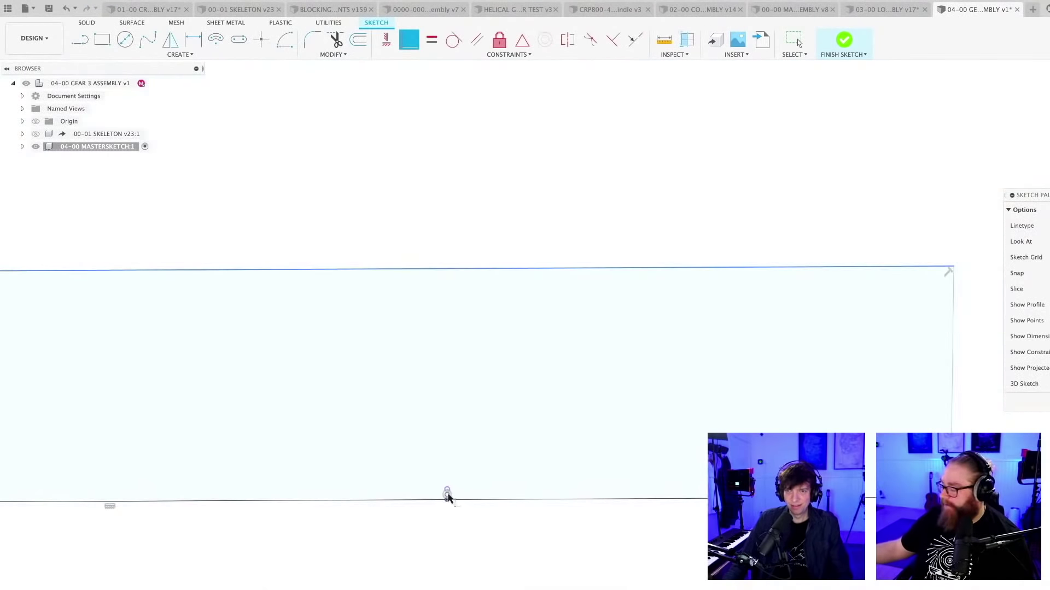
shift+middle_drag(445, 494, 466, 485)
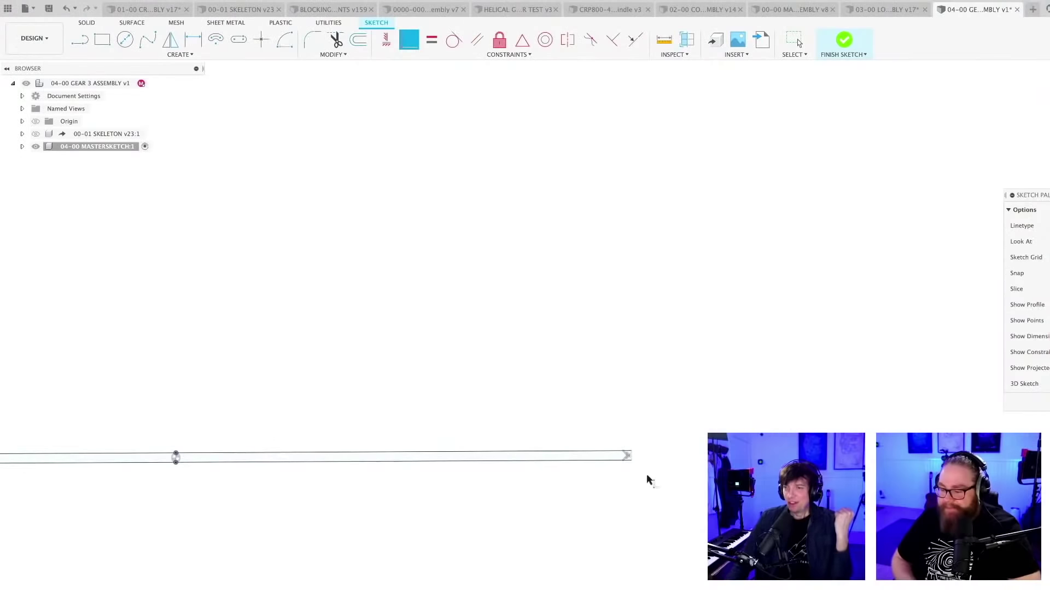
scroll(572, 519, down, 3)
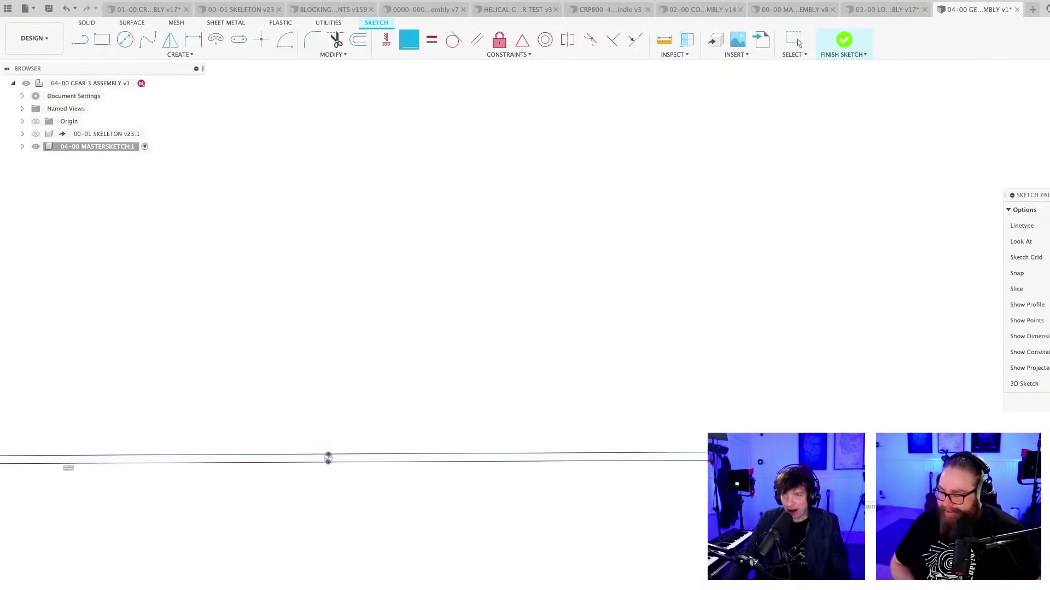
key(d)
scroll(681, 498, up, 3)
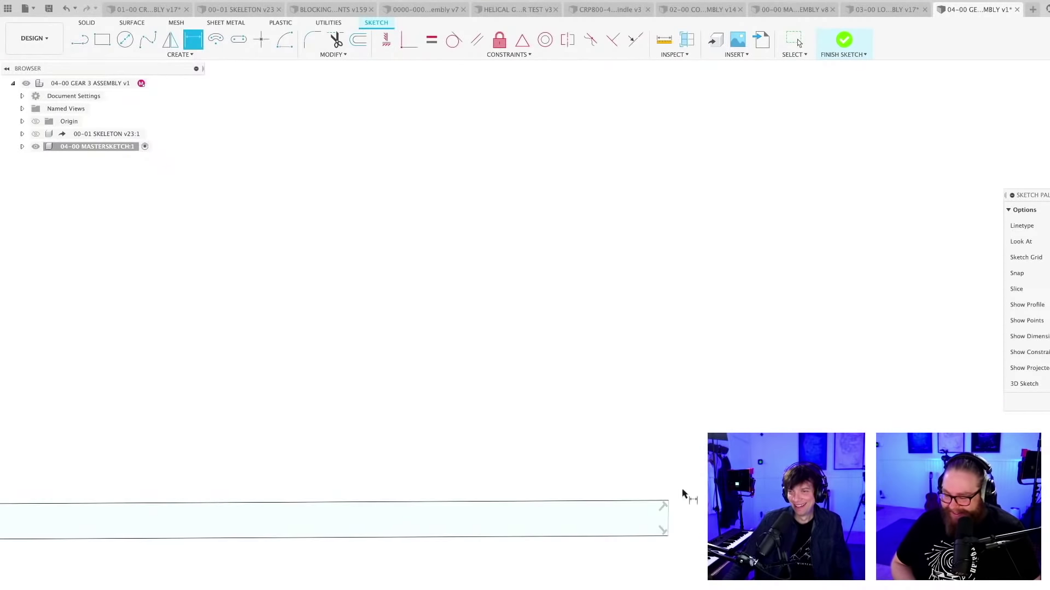
scroll(298, 375, down, 2)
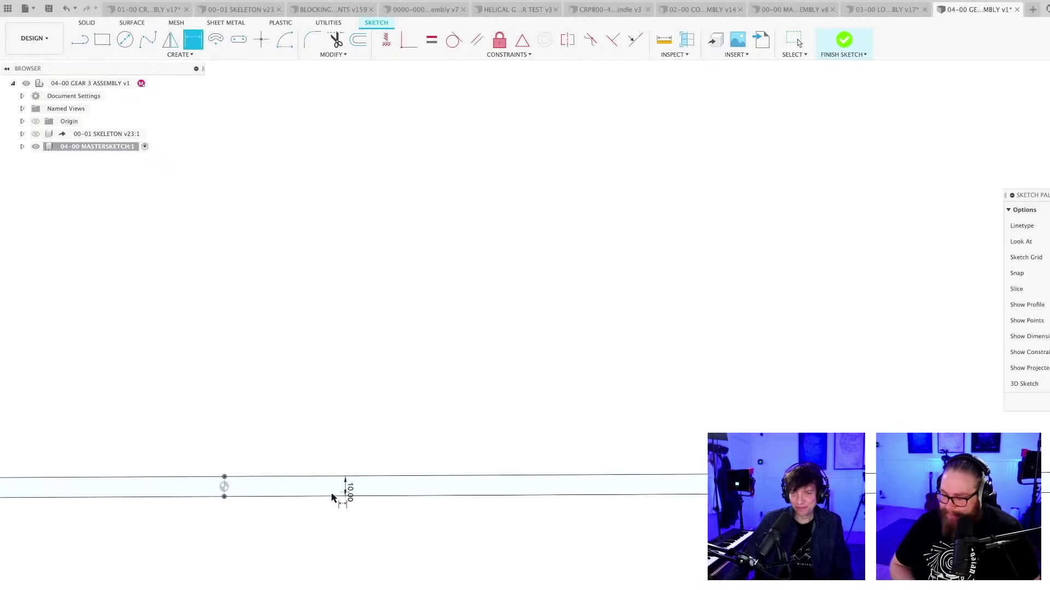
scroll(232, 483, up, 2)
click(215, 488)
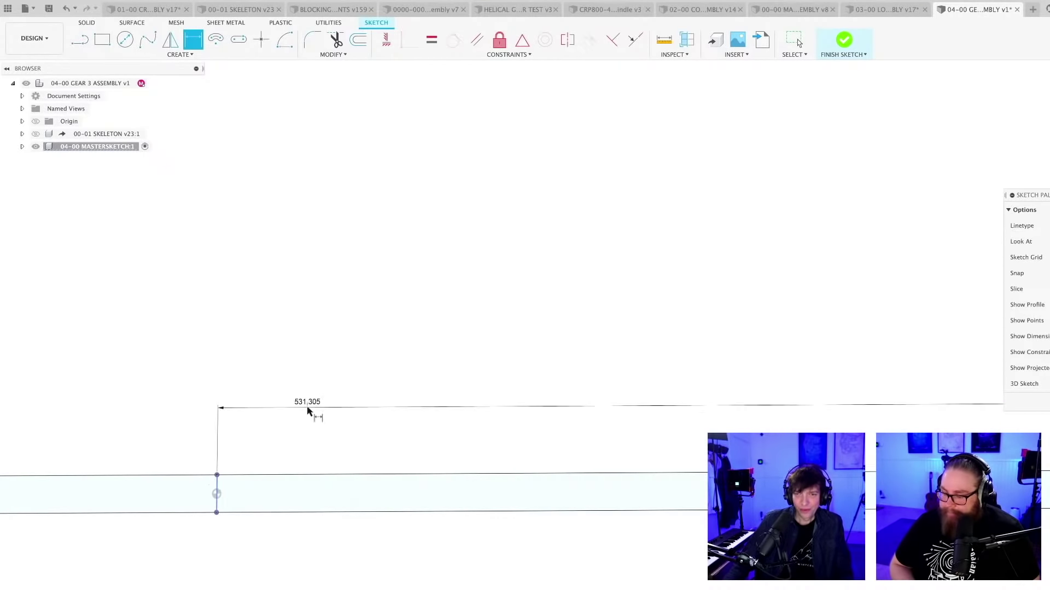
key(Escape)
scroll(436, 405, down, 5)
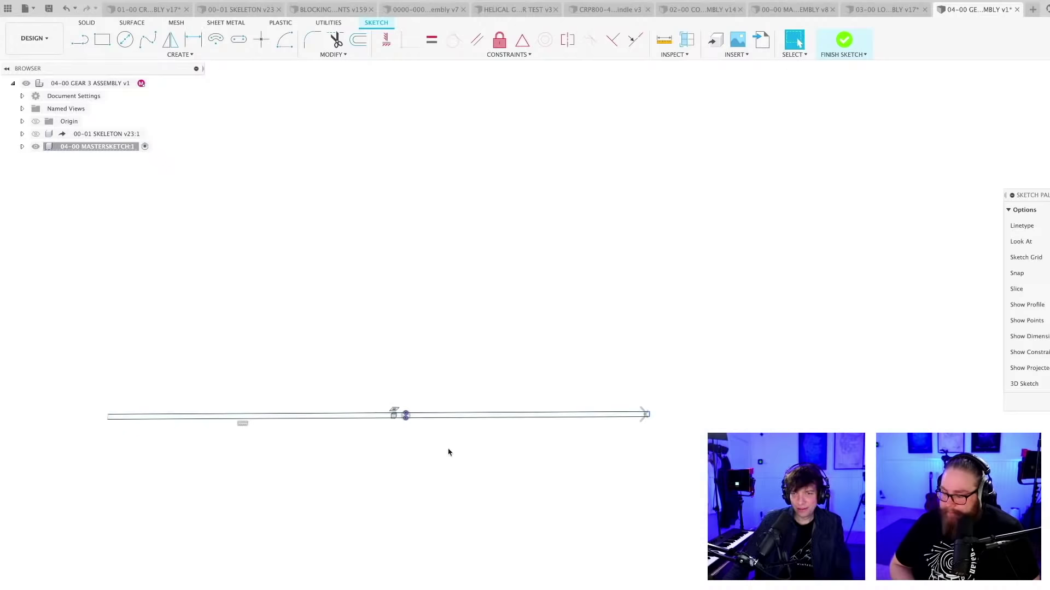
Sketch a line perpendicular to the bar's lower edge, running up through the bar between the origin and its right end
scroll(458, 453, up, 1)
middle_drag(458, 457, 531, 477)
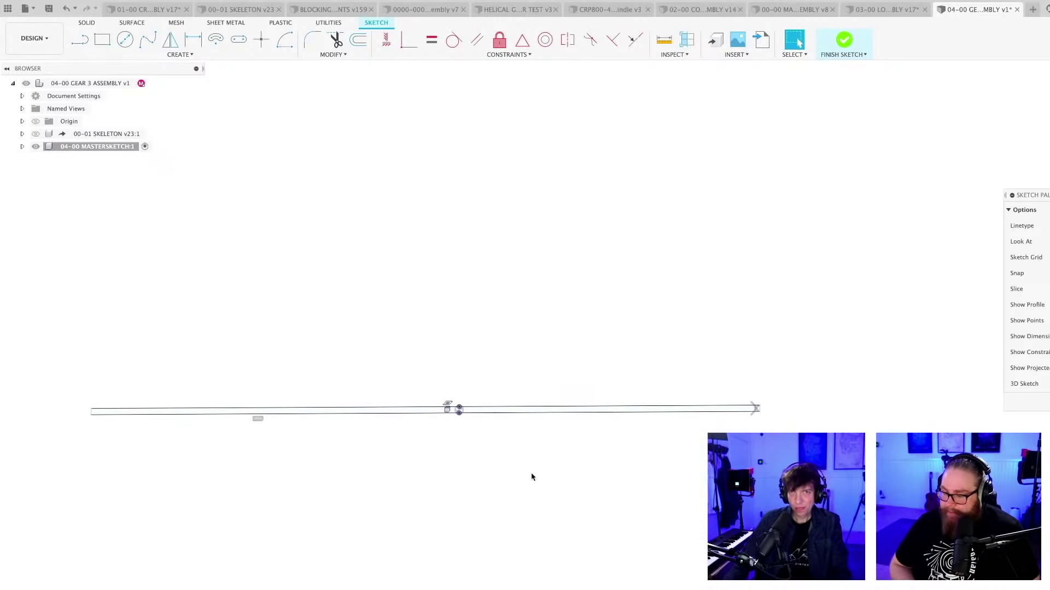
scroll(596, 460, up, 2)
key(l)
scroll(647, 403, up, 2)
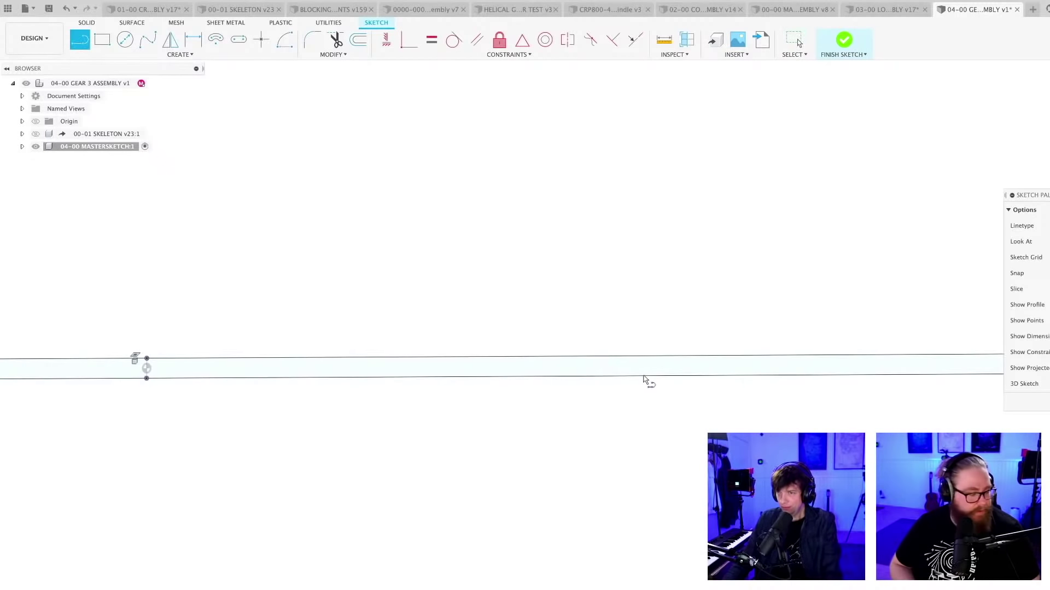
click(644, 245)
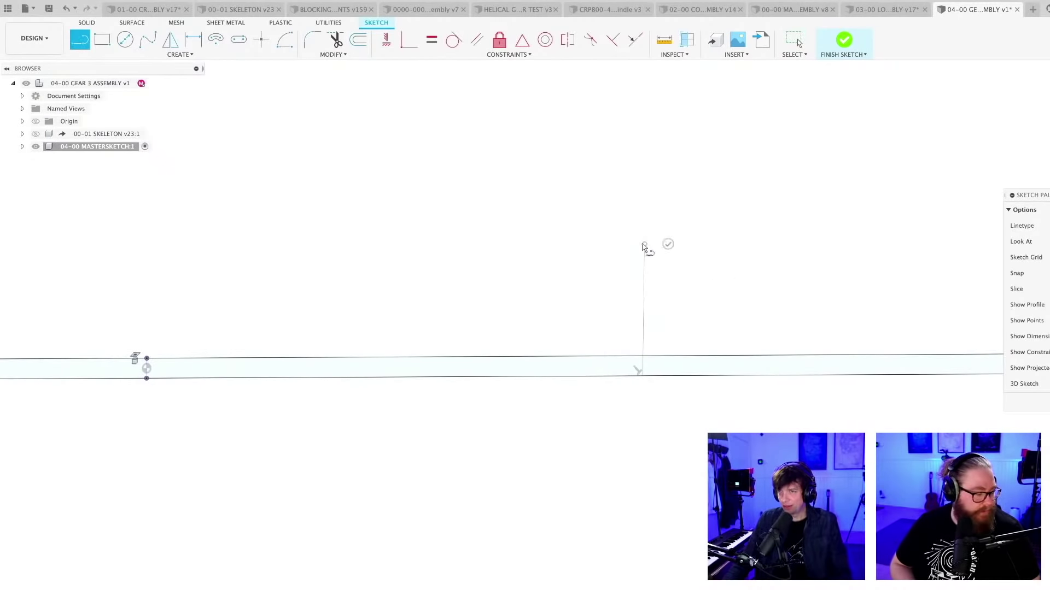
key(Escape)
Sketch a three-sided outline around the upright line, starting and ending on the bar's upper edge, with its left side about 56 mm tall
scroll(661, 326, up, 3)
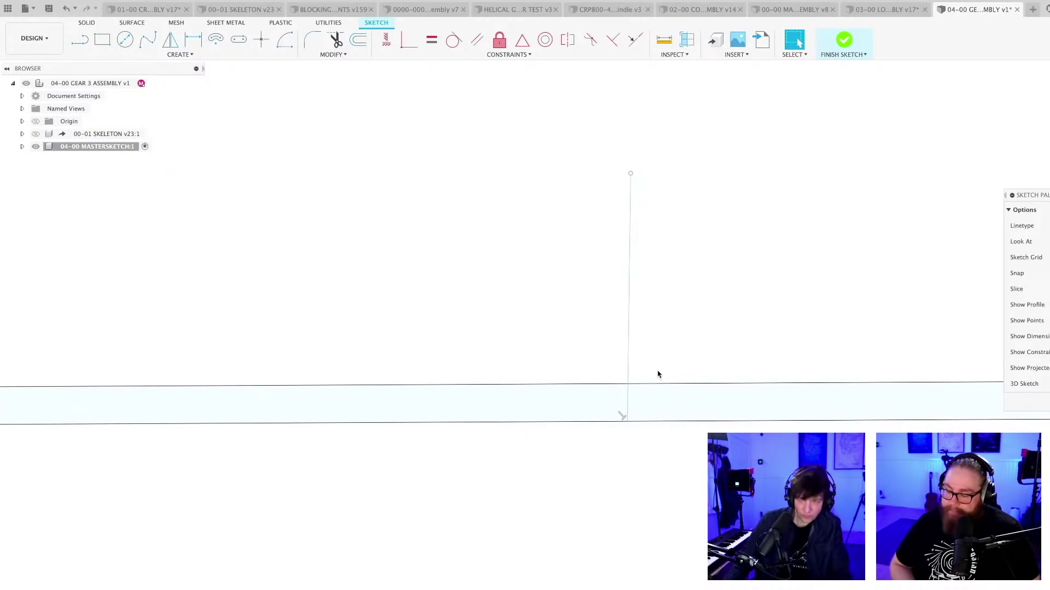
key(l)
click(565, 385)
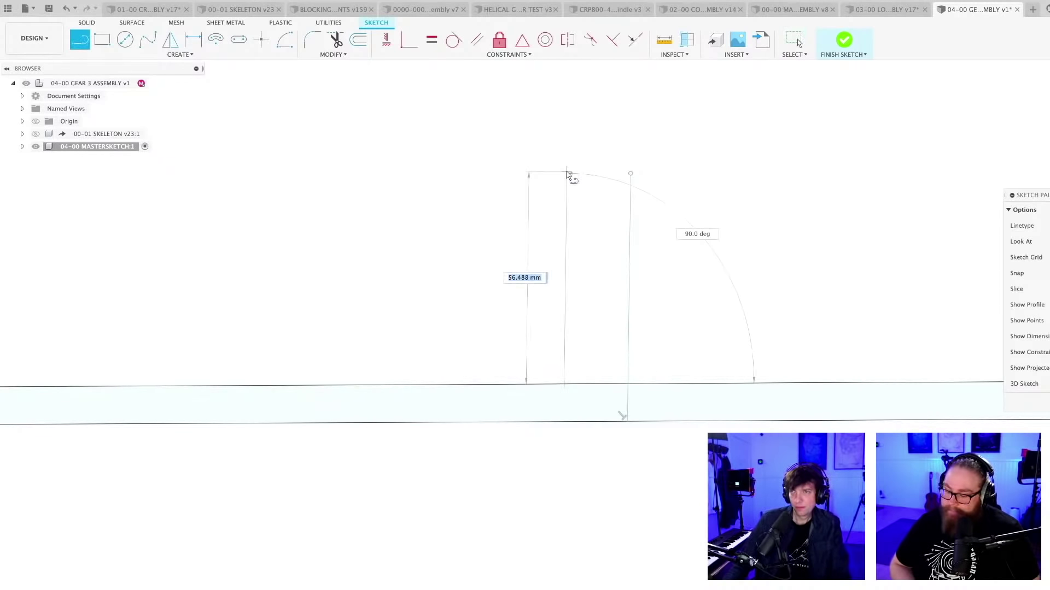
click(567, 171)
click(722, 167)
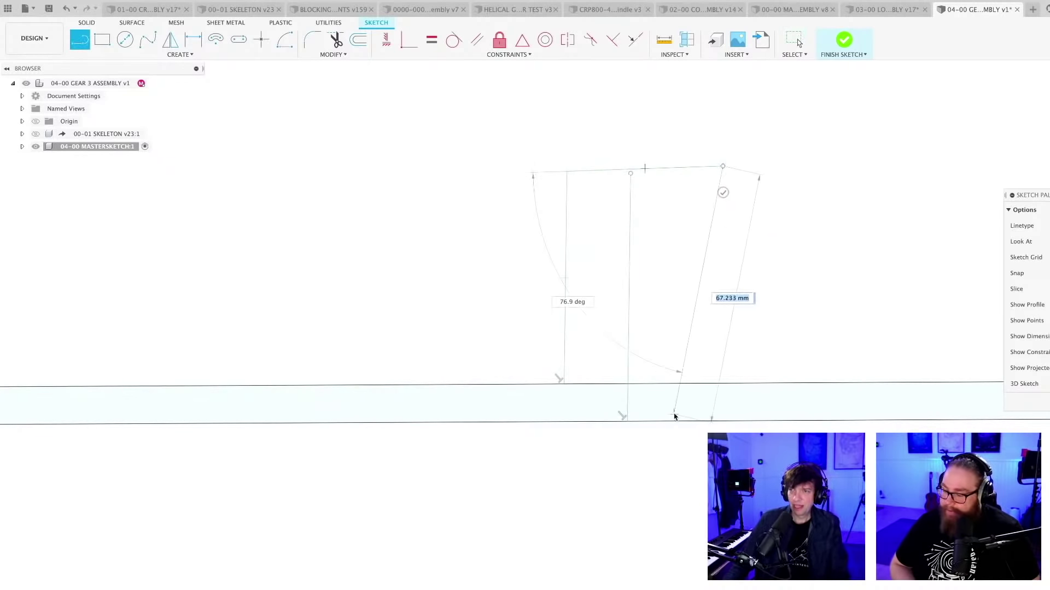
click(682, 382)
key(Escape)
Apply perpendicular constraints between the upright outline's top edge and both of its sides
scroll(696, 208, up, 3)
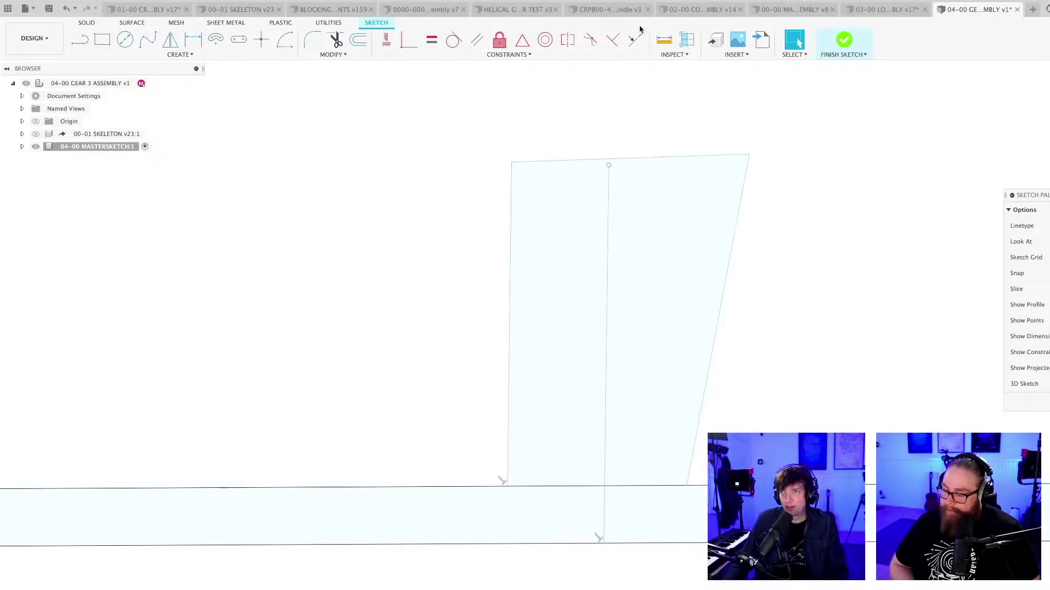
click(613, 40)
click(741, 216)
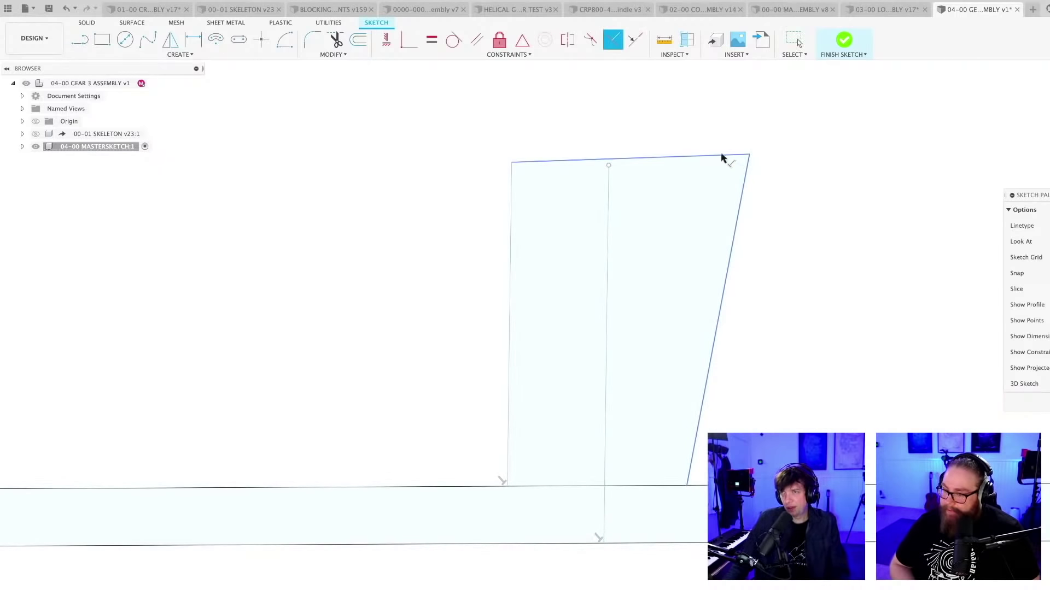
click(722, 157)
click(524, 147)
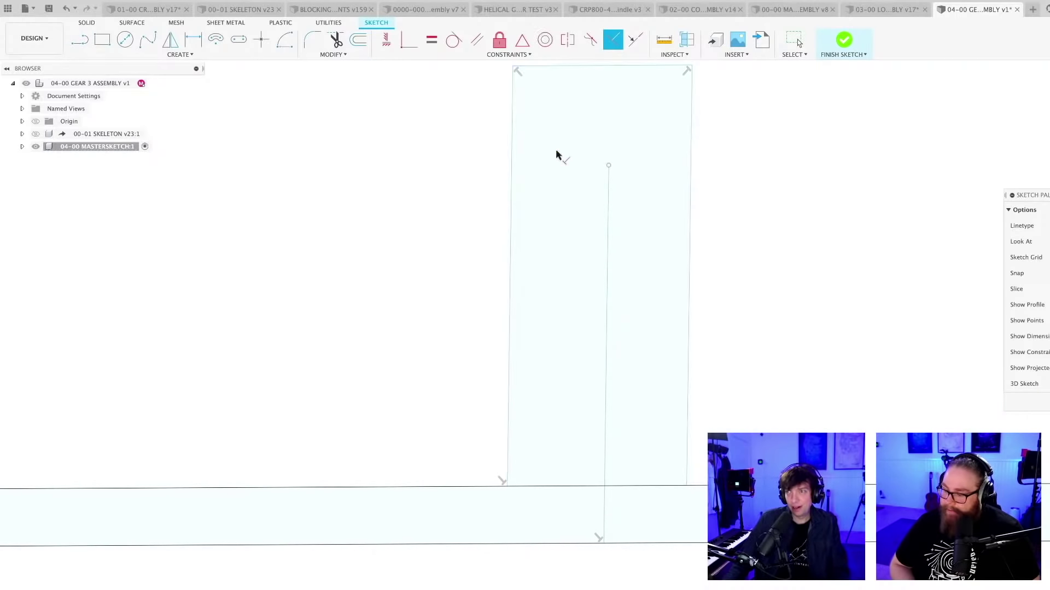
Attach the middle line's upper endpoint to the midpoint of the upright outline's top edge
scroll(657, 311, down, 2)
scroll(643, 319, up, 1)
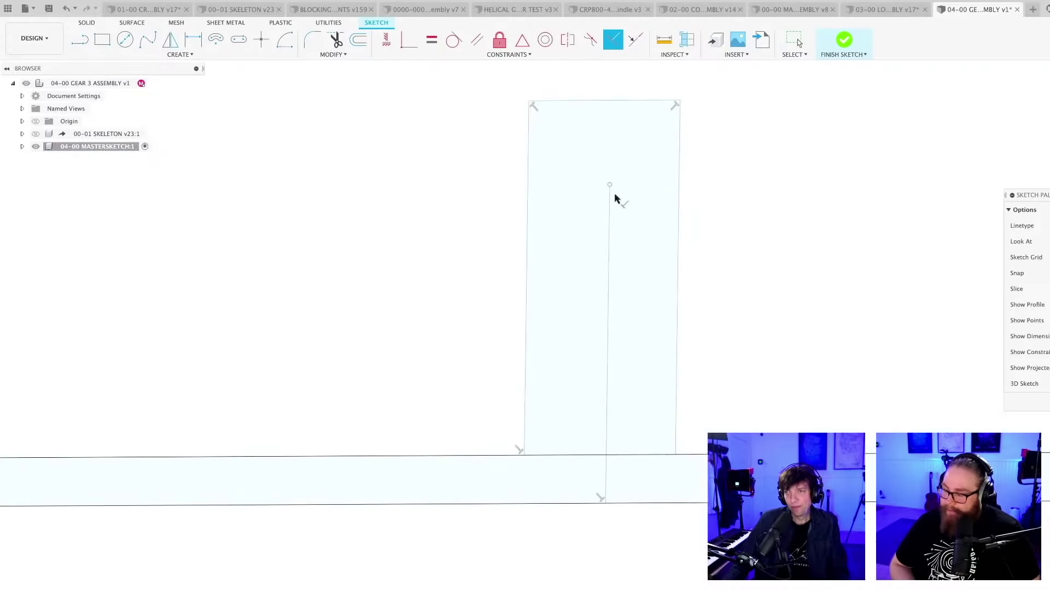
key(Escape)
drag(610, 186, 610, 155)
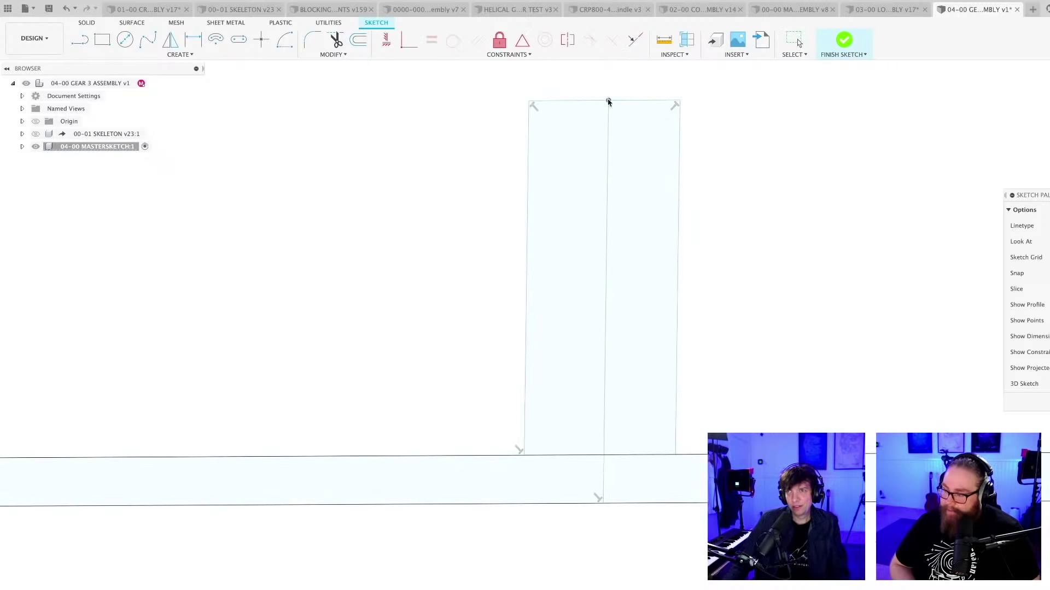
mouse_move(609, 101)
mouse_down()
mouse_move(567, 105)
mouse_move(604, 103)
mouse_up()
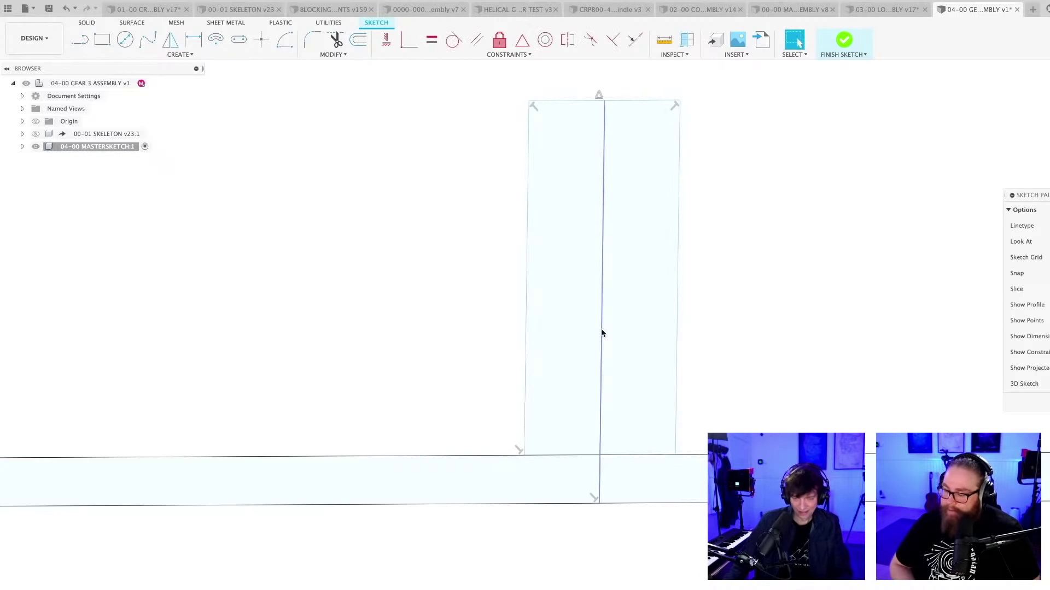
Convert the upright outline's middle line to a centerline and dimension the width of its top edge
scroll(710, 370, down, 3)
middle_drag(731, 363, 645, 410)
key(d)
click(554, 321)
click(553, 267)
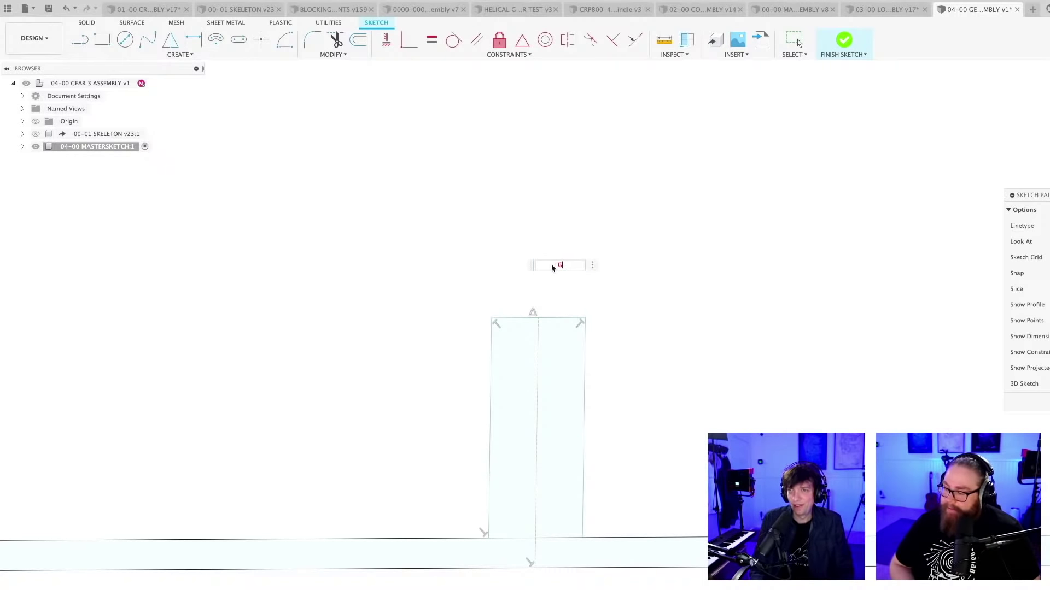
key(Return)
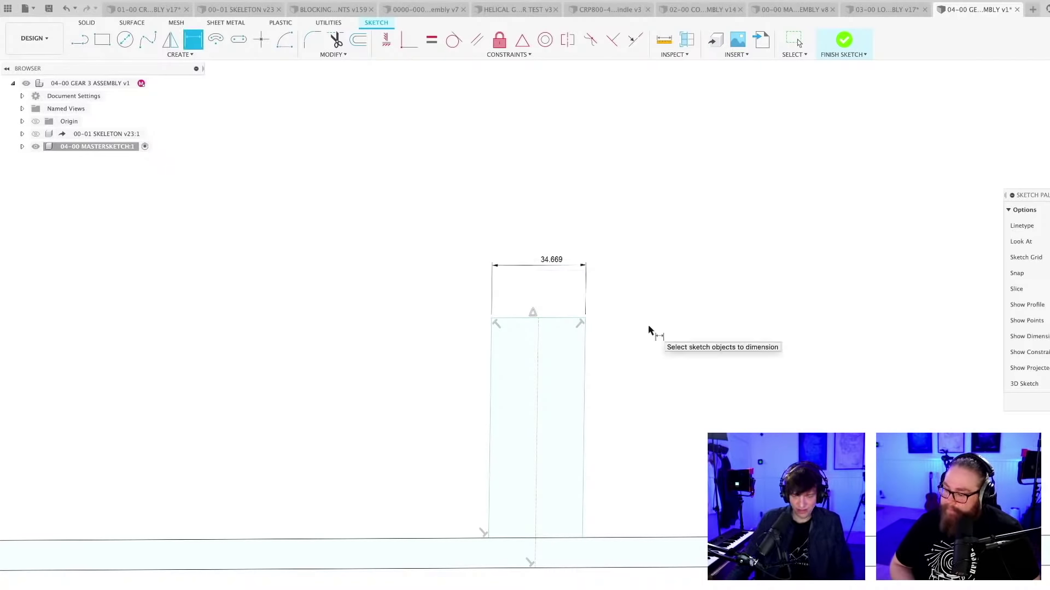
key(Escape)
Save a new version of the gear assembly and finish the sketch
scroll(648, 324, down, 5)
middle_drag(715, 330, 748, 315)
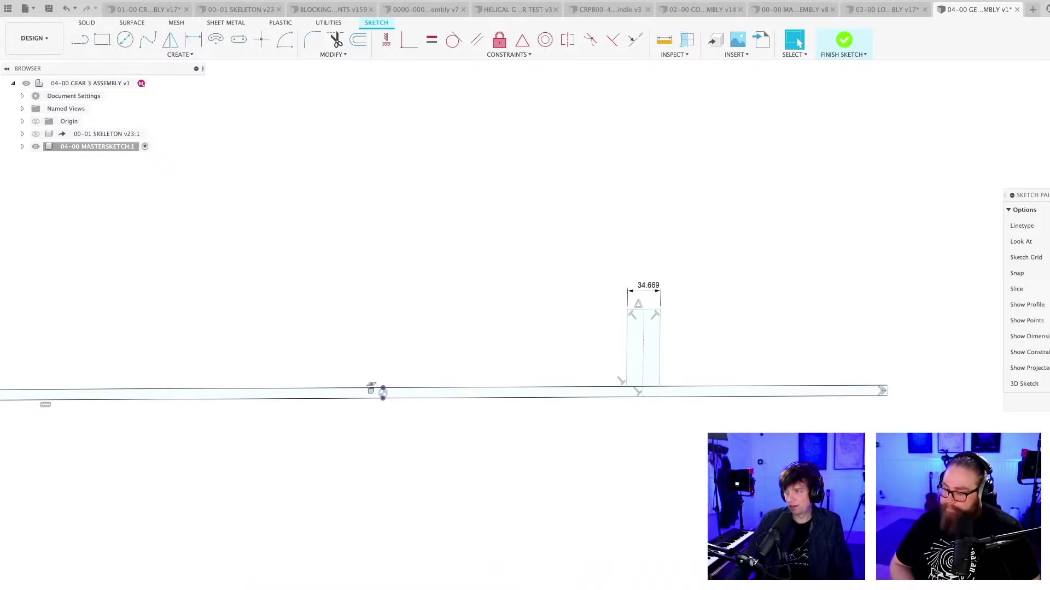
key(super+s)
key(Return)
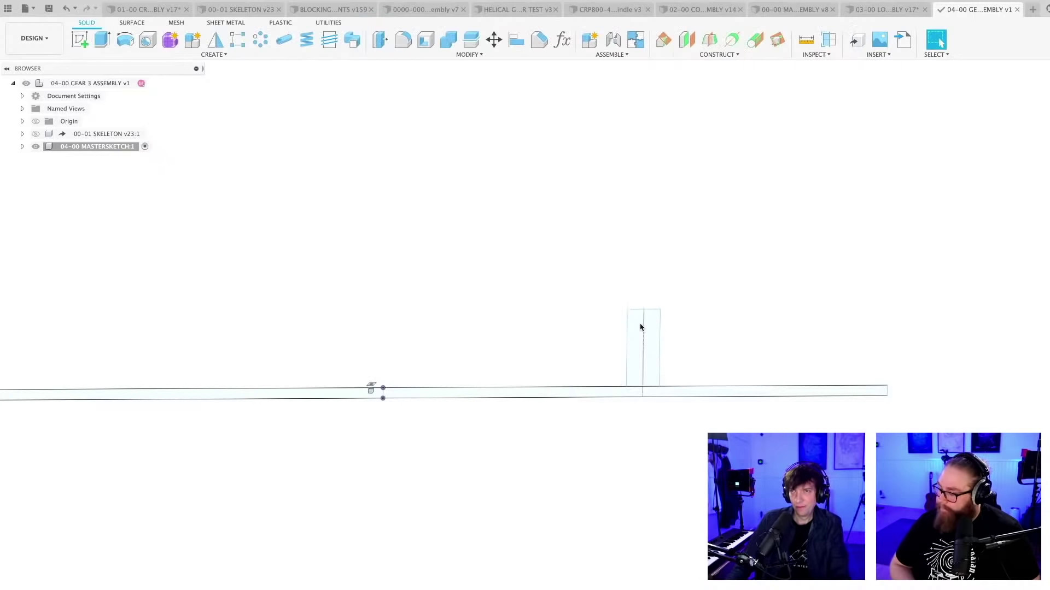
Mark all fifteen user parameters derived from 00-01 SKELETON as favorites, from PROGWHEELOD_Ref through GEAR2bPITCHDIAMETER_Ref
middle_drag(515, 225, 550, 249)
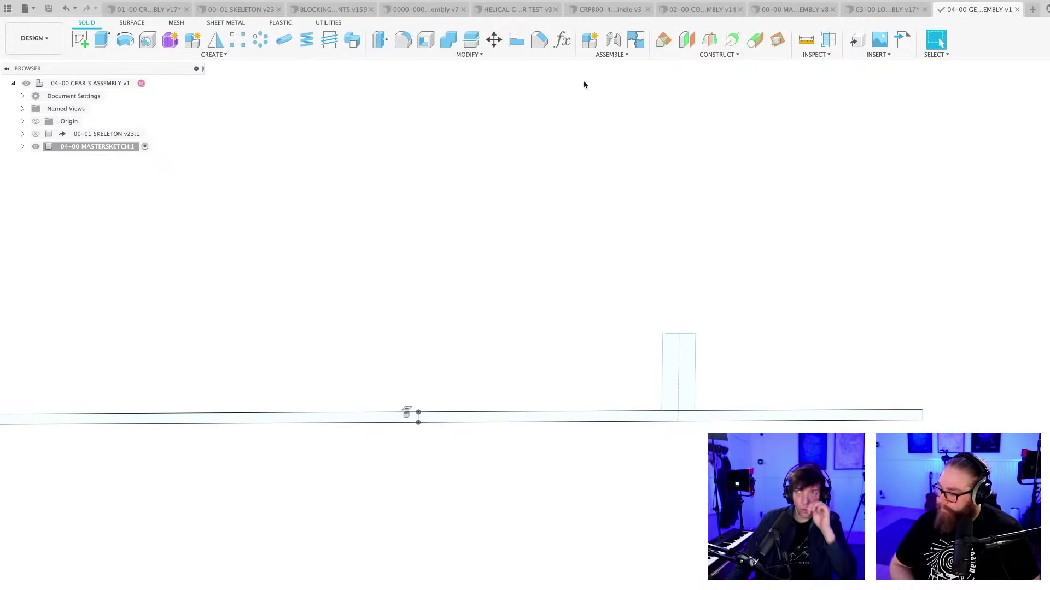
click(563, 41)
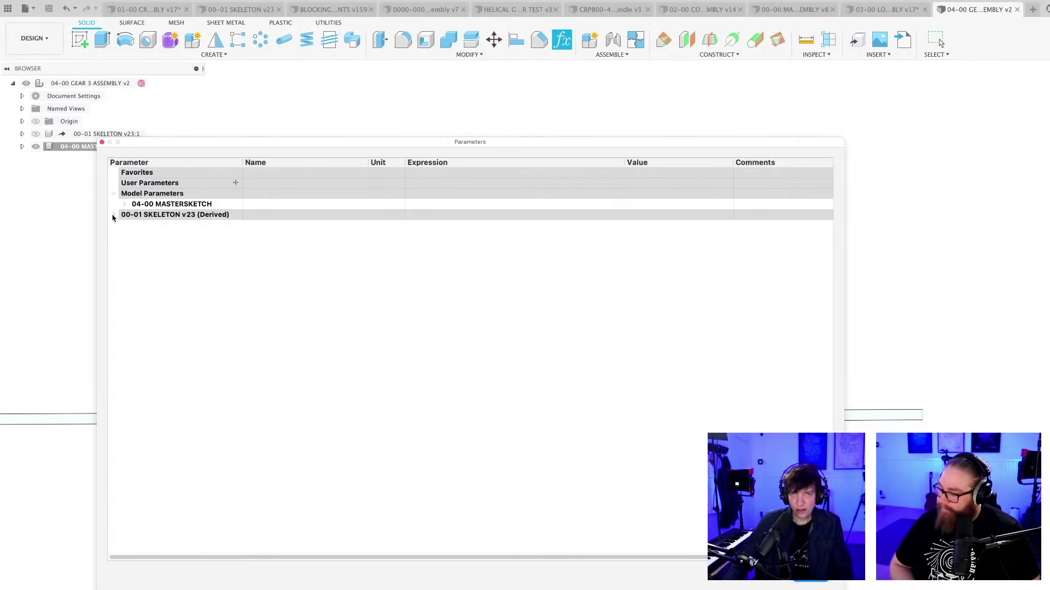
click(125, 226)
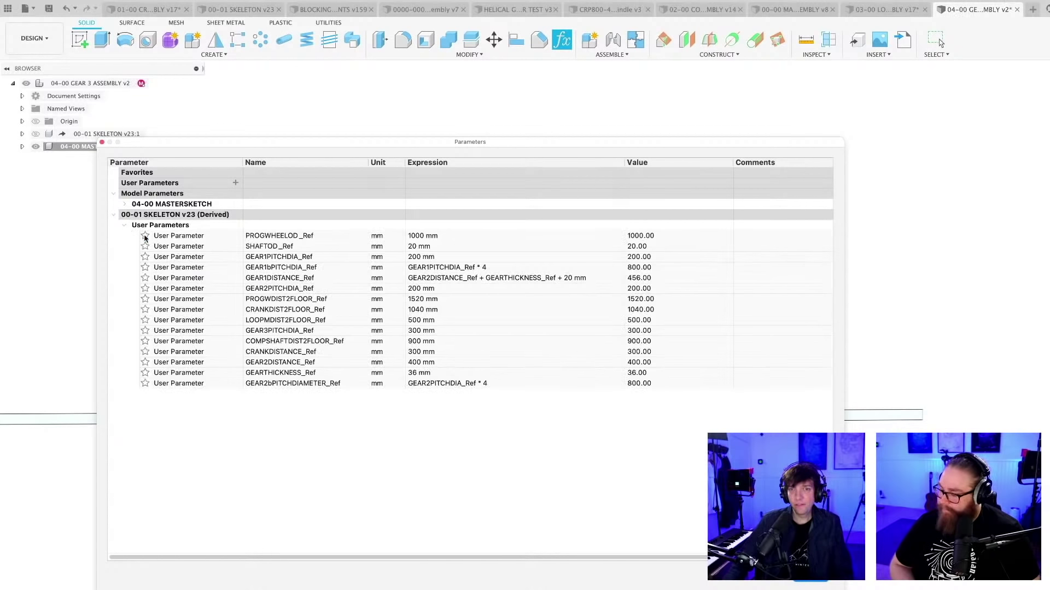
click(145, 237)
click(145, 257)
click(146, 277)
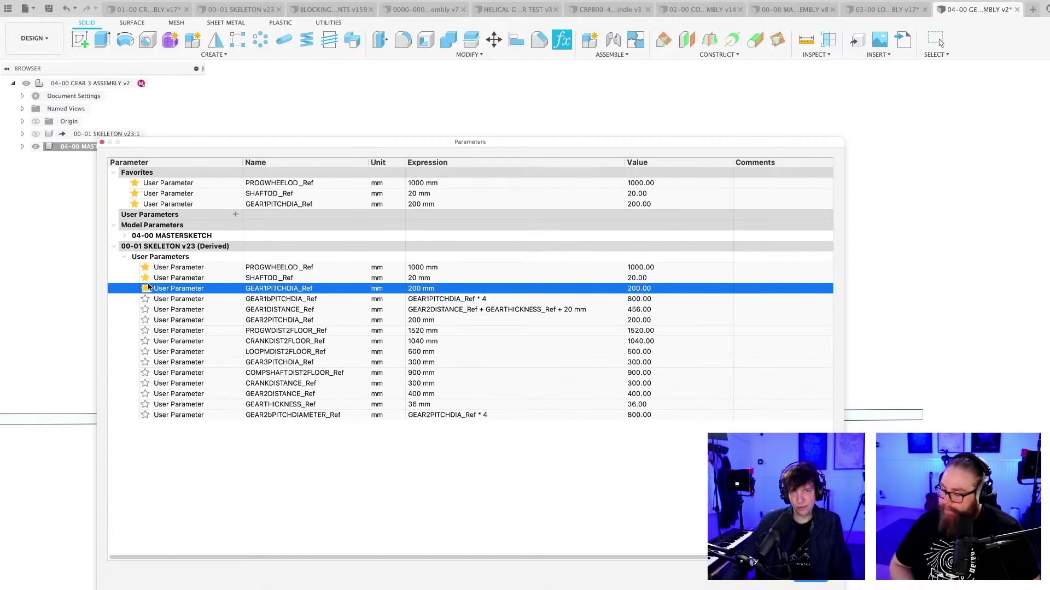
click(145, 299)
click(145, 320)
click(145, 341)
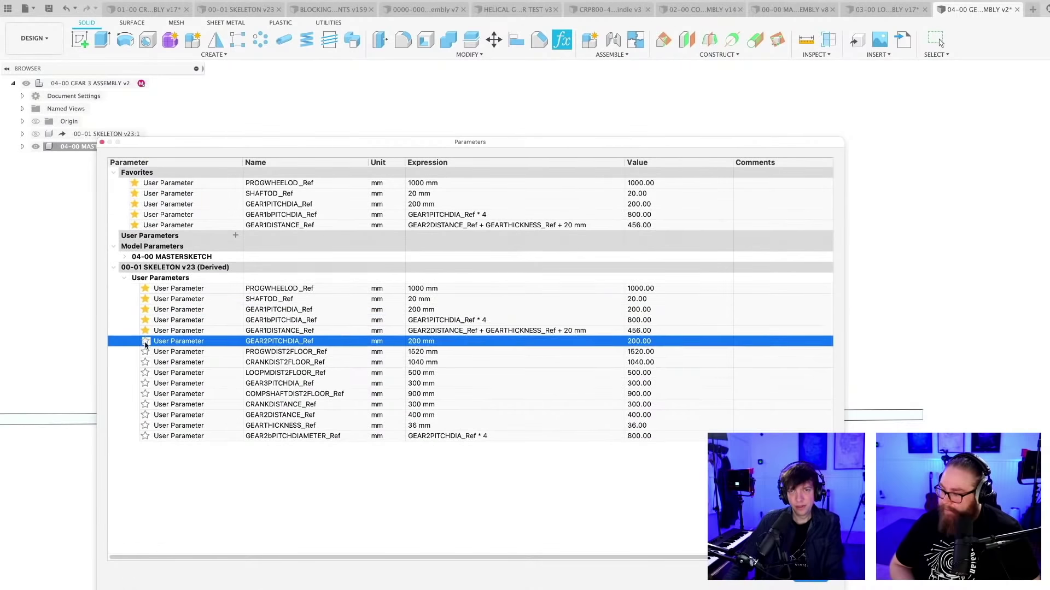
click(145, 362)
click(145, 383)
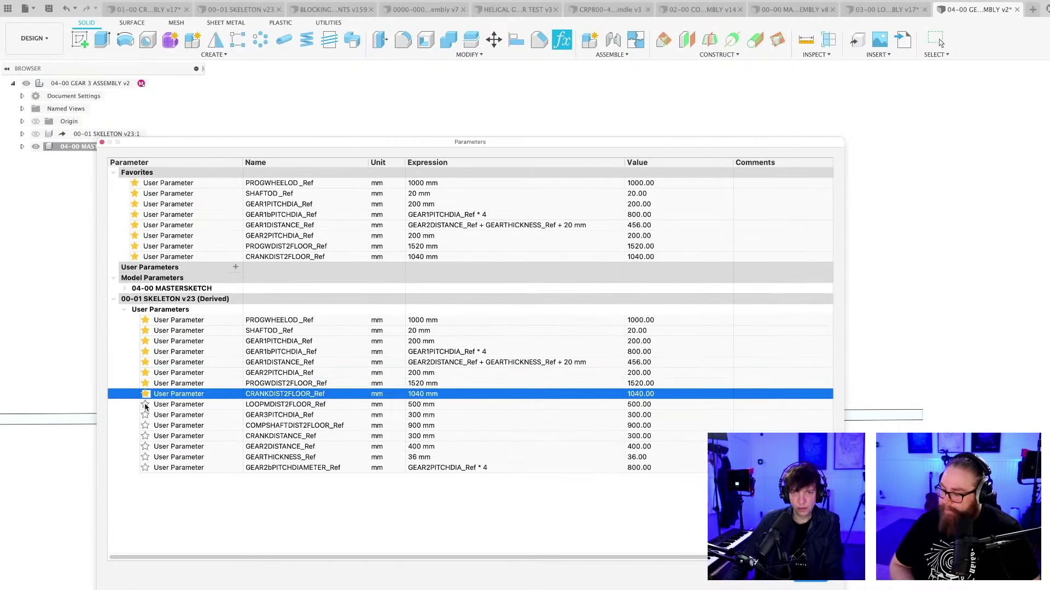
click(145, 405)
click(145, 426)
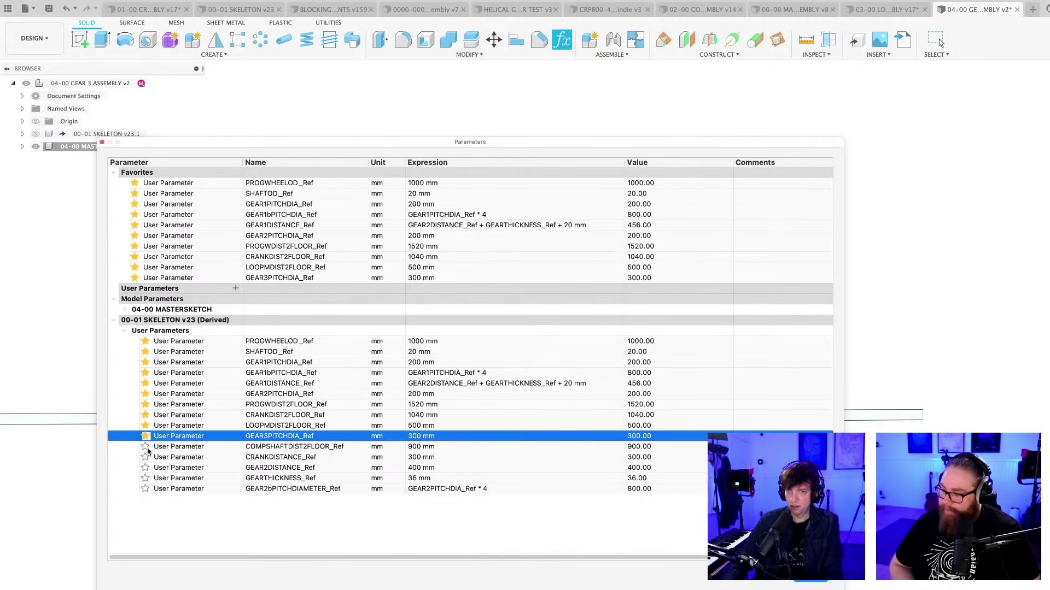
click(145, 447)
click(145, 468)
click(145, 489)
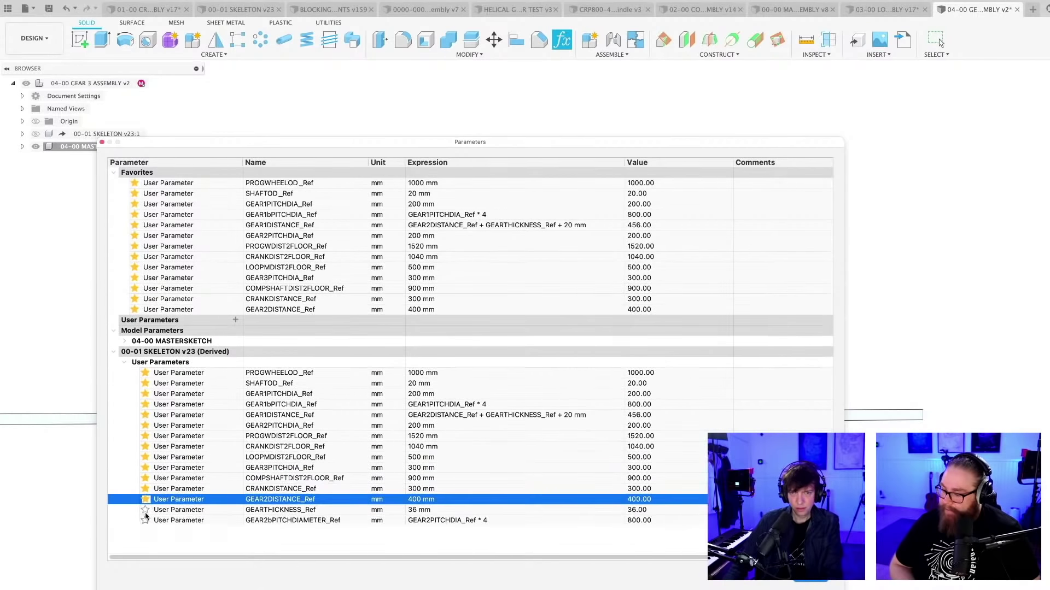
click(145, 510)
click(145, 530)
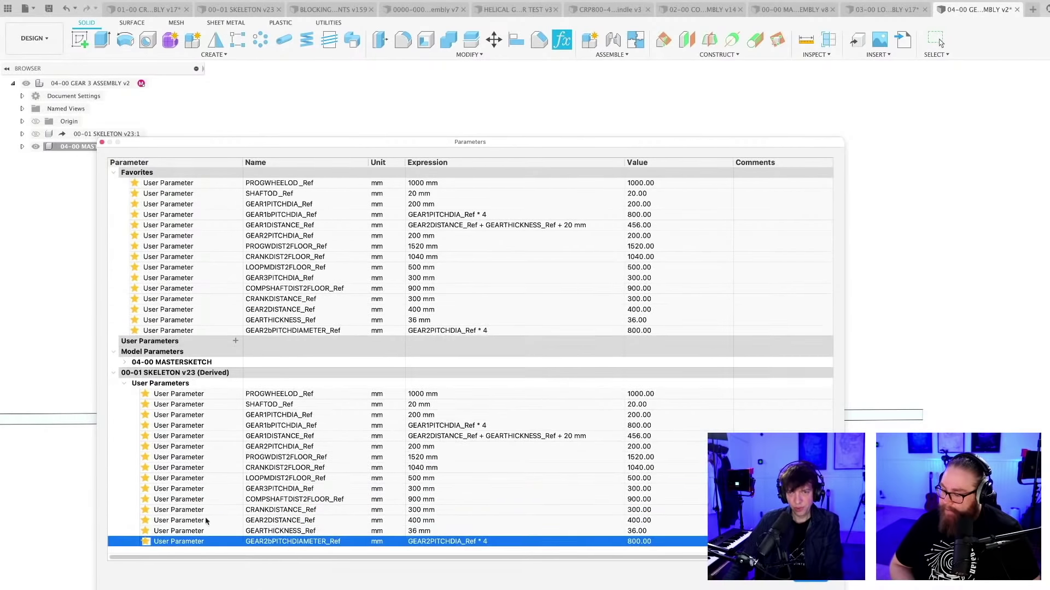
Accept the parameter favorites and save a new version of the gear assembly
click(815, 581)
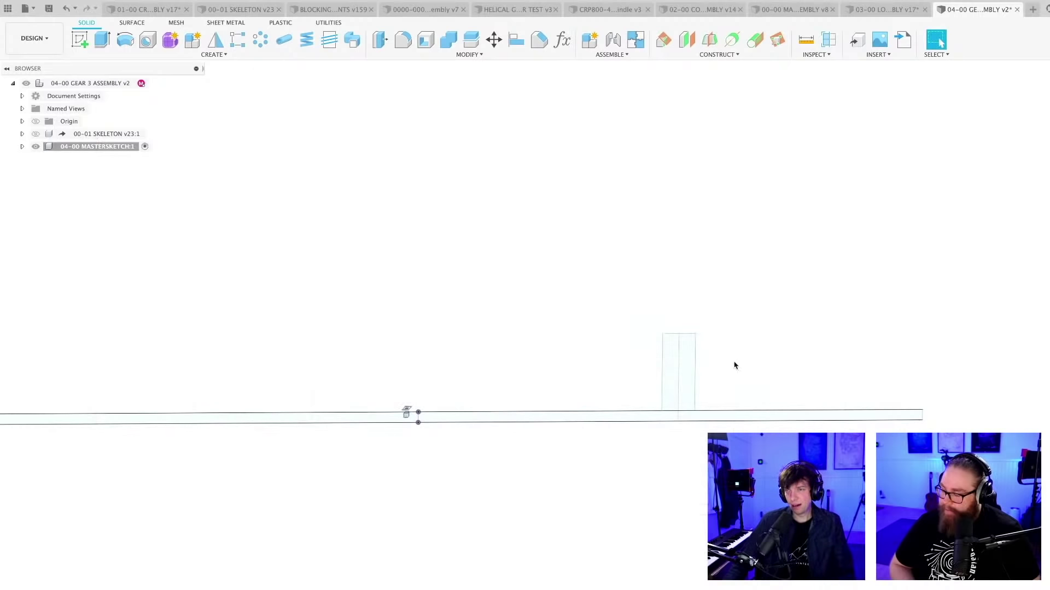
key(super+s)
key(Return)
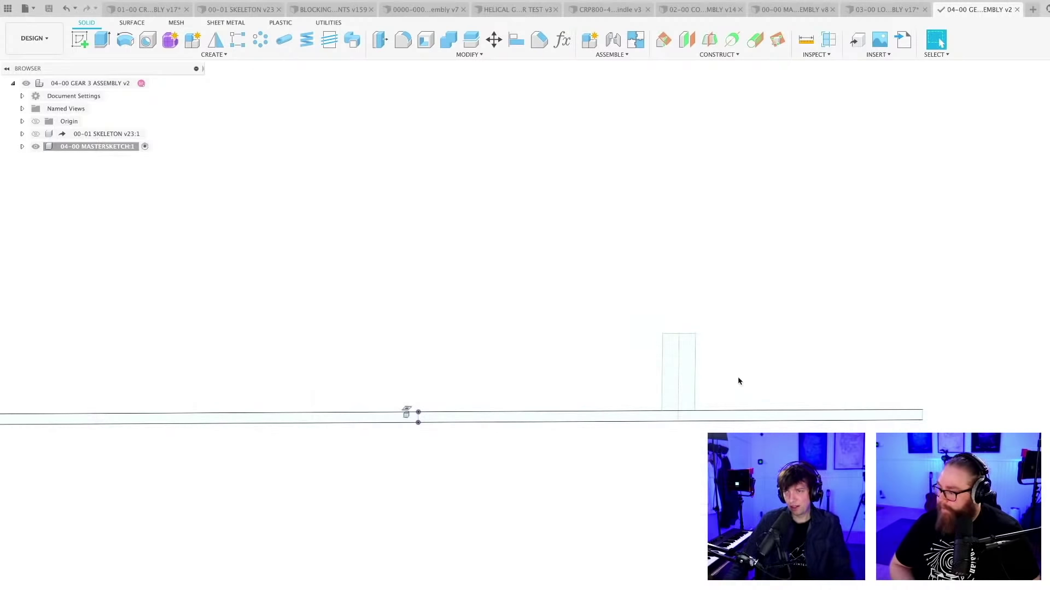
Reopen the sketch and dimension the length of the upright outline's centerline as half of GEAR3PITCHDIA_Ref, 150 mm
mouse_move(738, 379)
middle_down()
mouse_move(632, 372)
mouse_move(484, 488)
mouse_move(538, 469)
middle_up()
scroll(576, 370, up, 5)
scroll(538, 468, down, 2)
scroll(478, 480, up, 4)
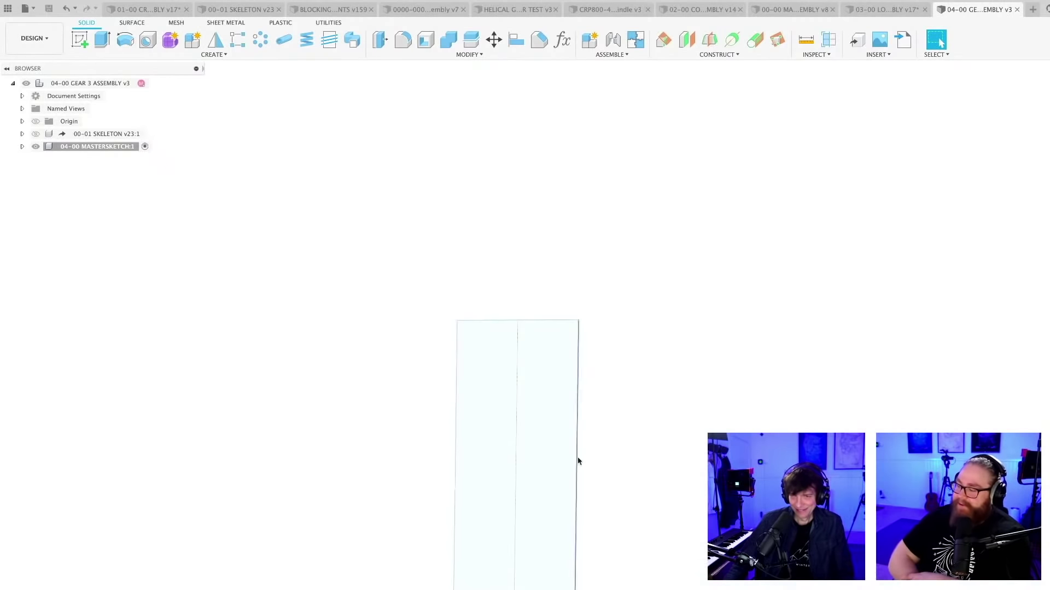
scroll(667, 446, down, 3)
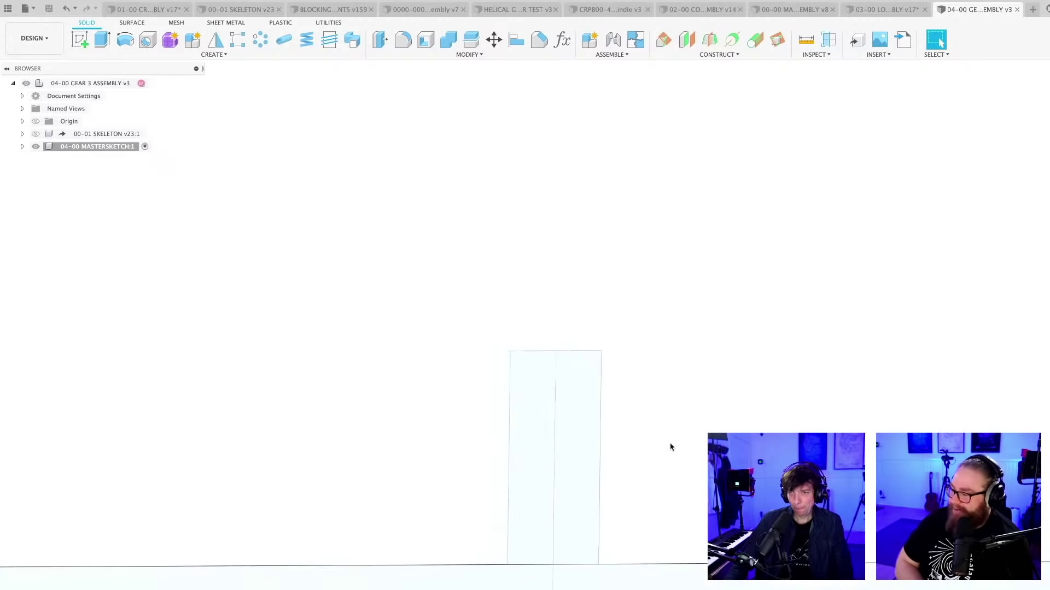
scroll(670, 455, down, 4)
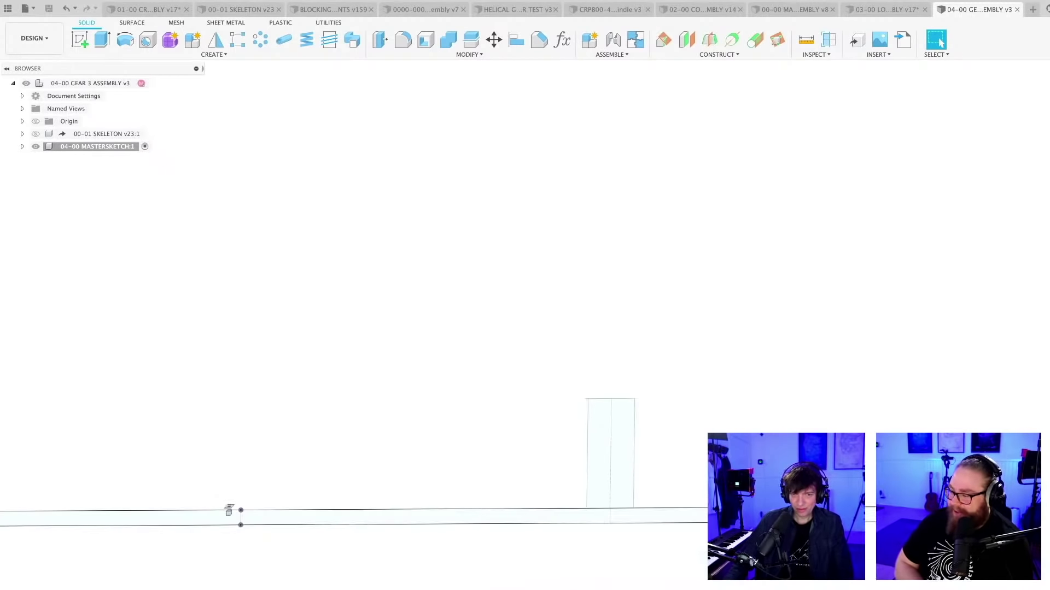
scroll(718, 437, up, 7)
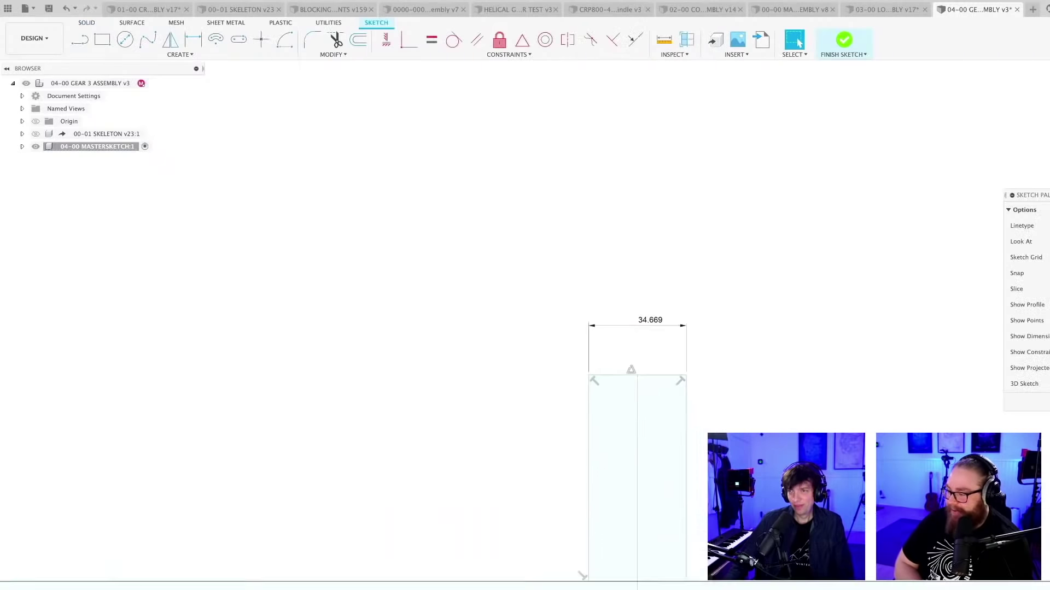
middle_drag(692, 503, 622, 375)
scroll(622, 376, down, 2)
key(d)
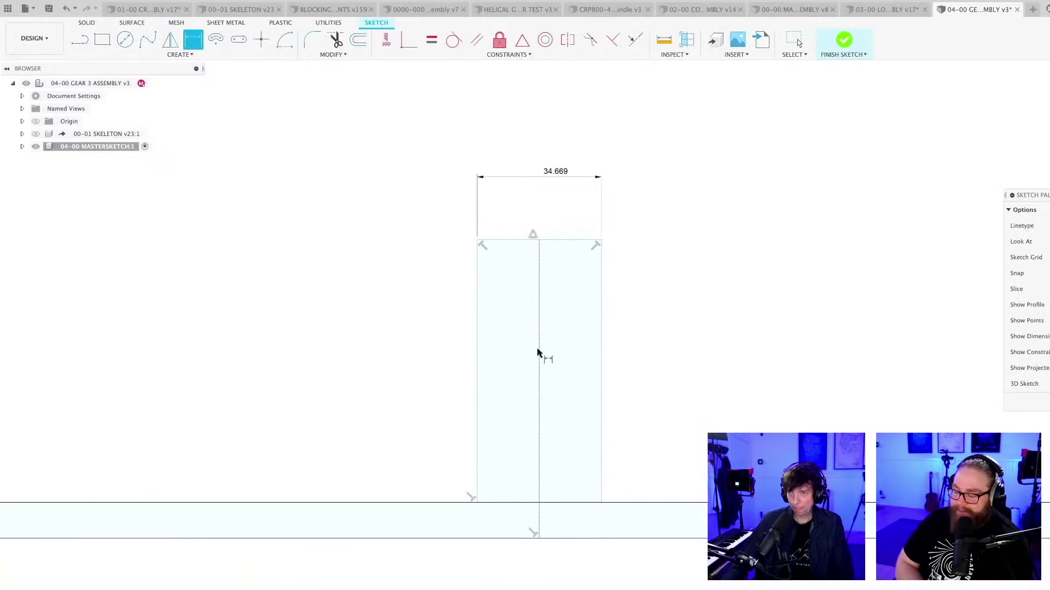
click(539, 353)
click(415, 347)
text(GE)
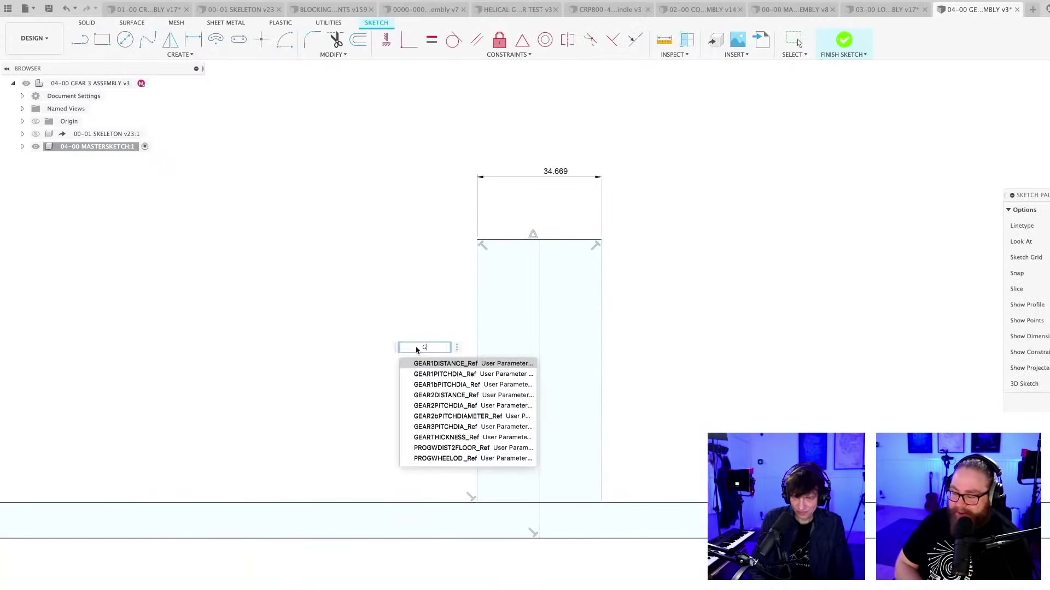
key(Down)
key(Down)
key(Down)
key(Down)
key(Down)
key(Down)
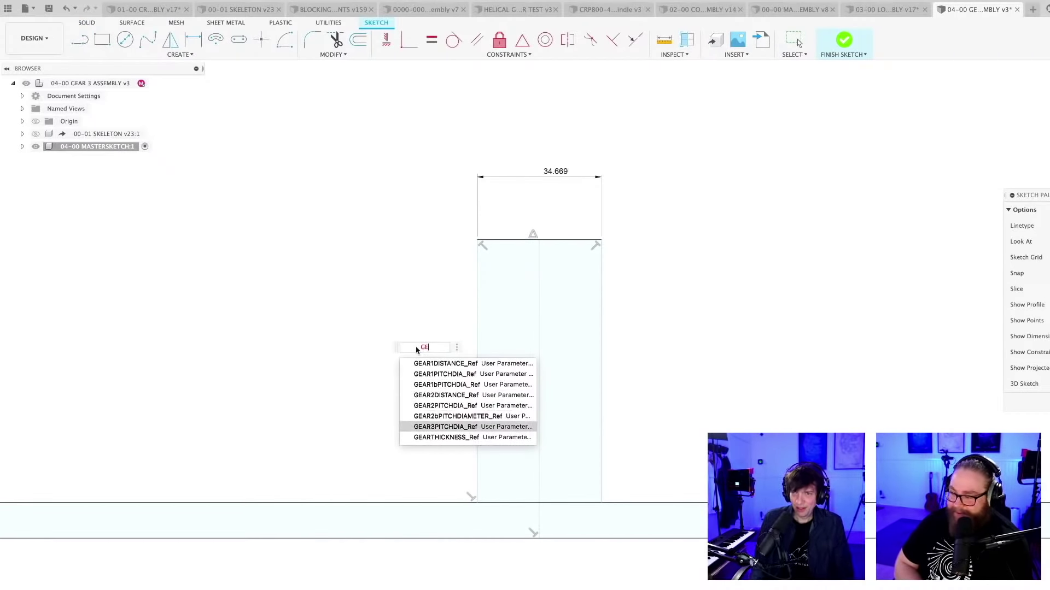
key(Return)
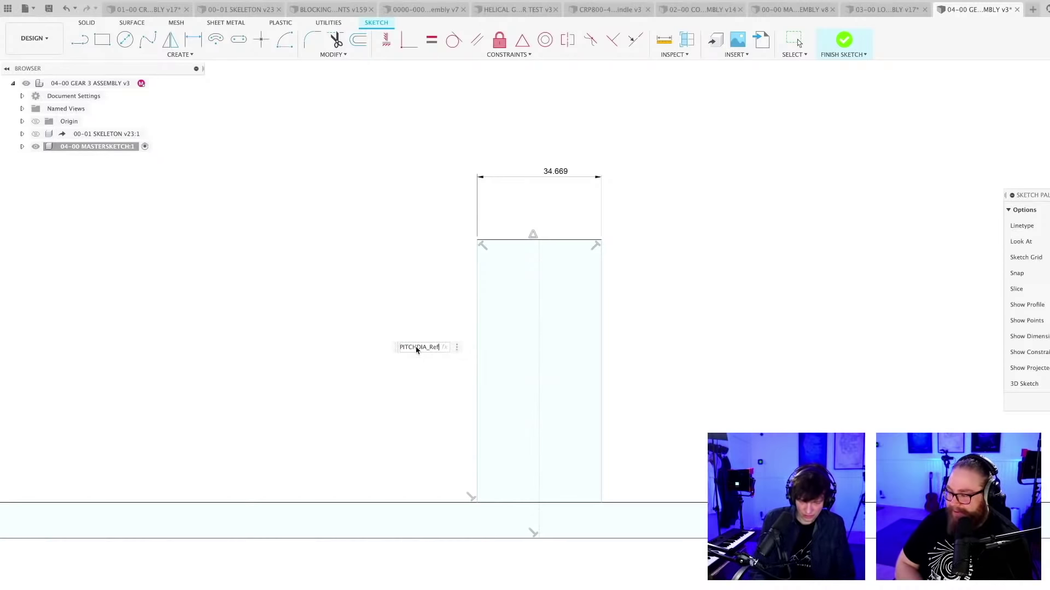
key(Return)
Set the width dimension across the upright outline's top edge to the parameter GEARTHICKNESS_Ref
scroll(428, 368, down, 4)
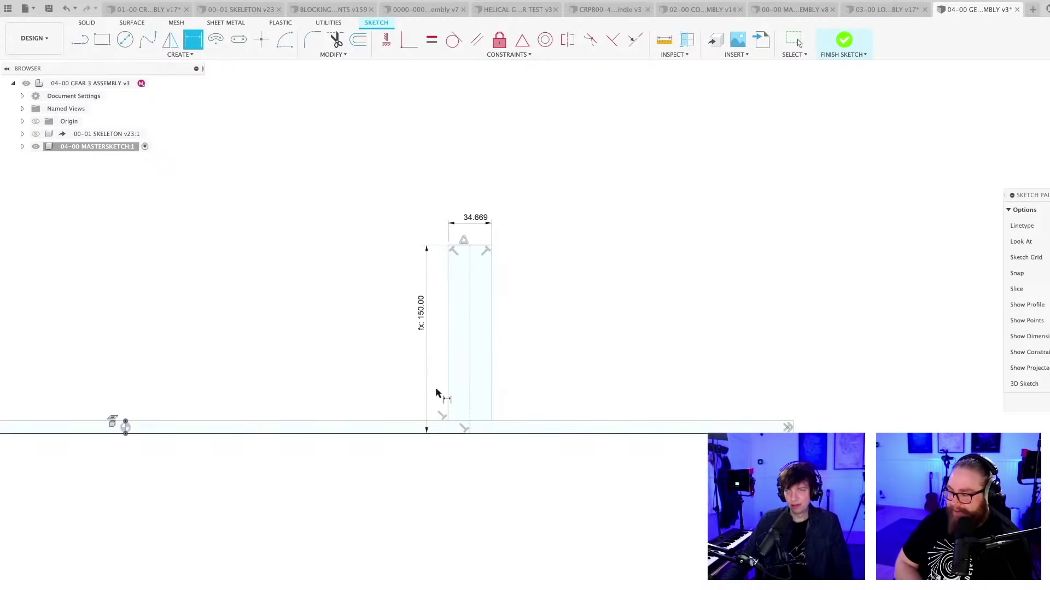
middle_drag(545, 405, 544, 440)
key(d)
click(465, 284)
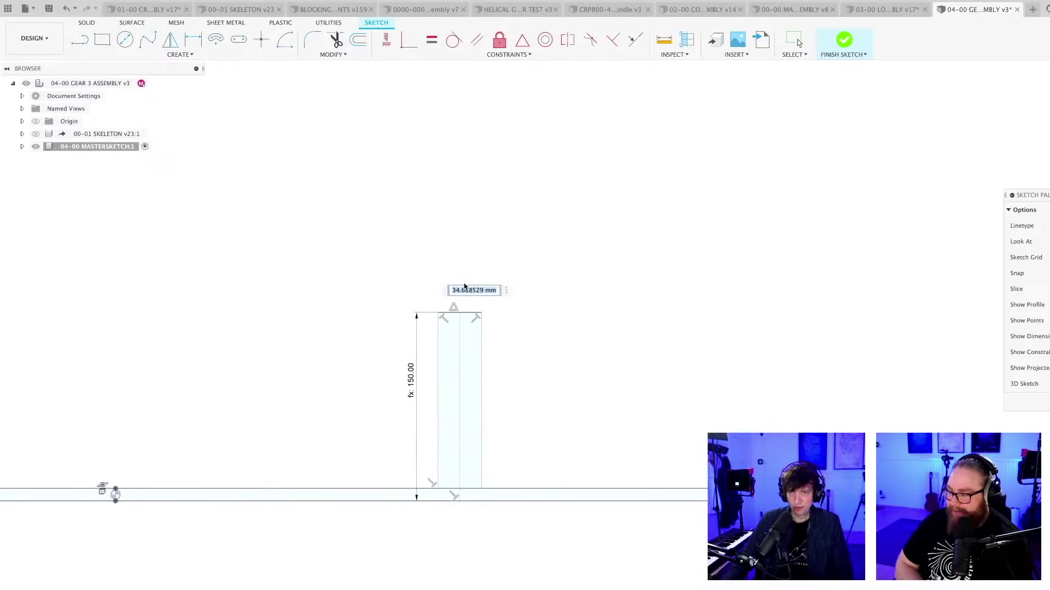
text(GEA)
key(Down)
key(Down)
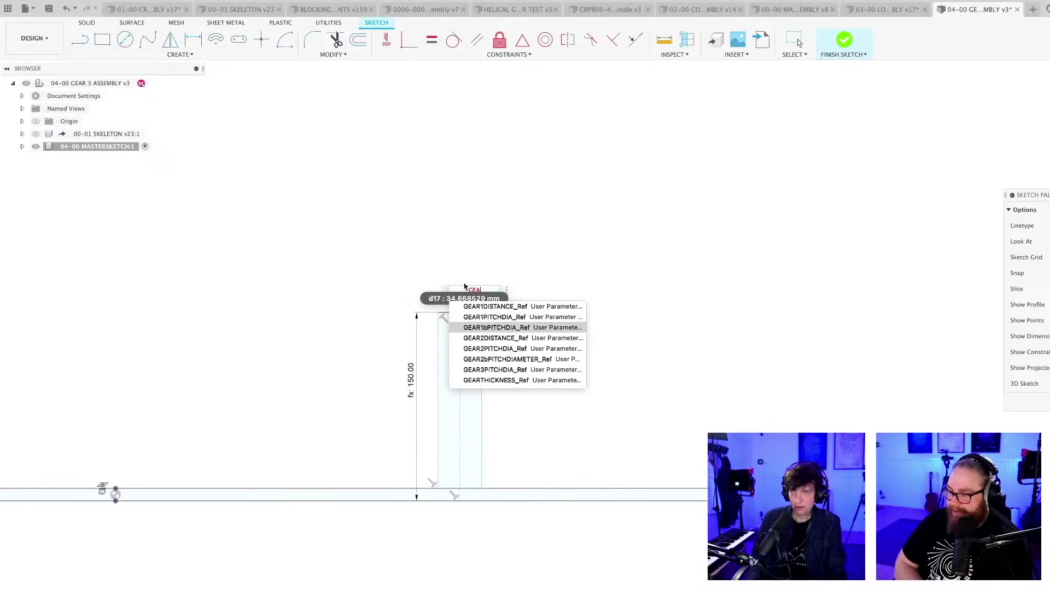
key(Up)
key(Up)
key(Down)
key(Down)
key(Down)
key(Down)
key(Down)
key(Down)
key(Down)
key(Return)
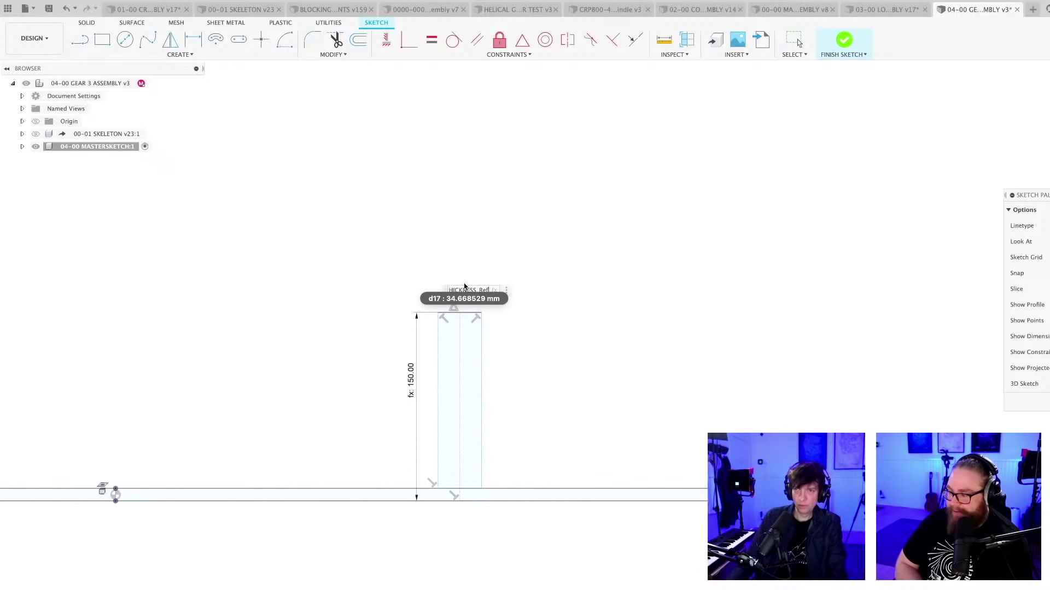
key(Return)
Dimension the distance between the upright outline's centerline and the short vertical line inside the shaft as GEAR2DISTANCE_Ref
scroll(541, 378, down, 3)
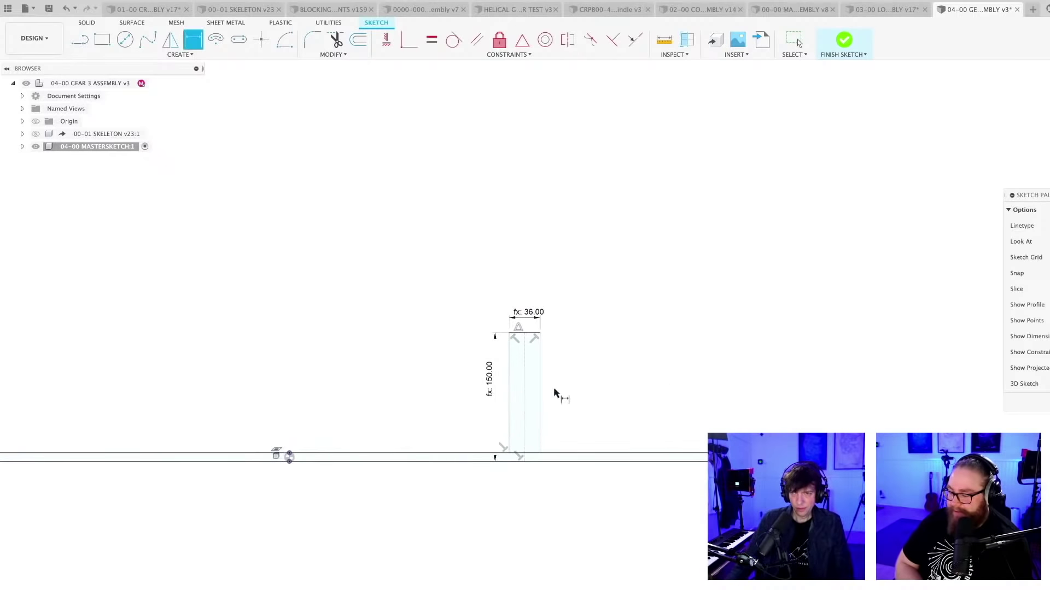
click(522, 438)
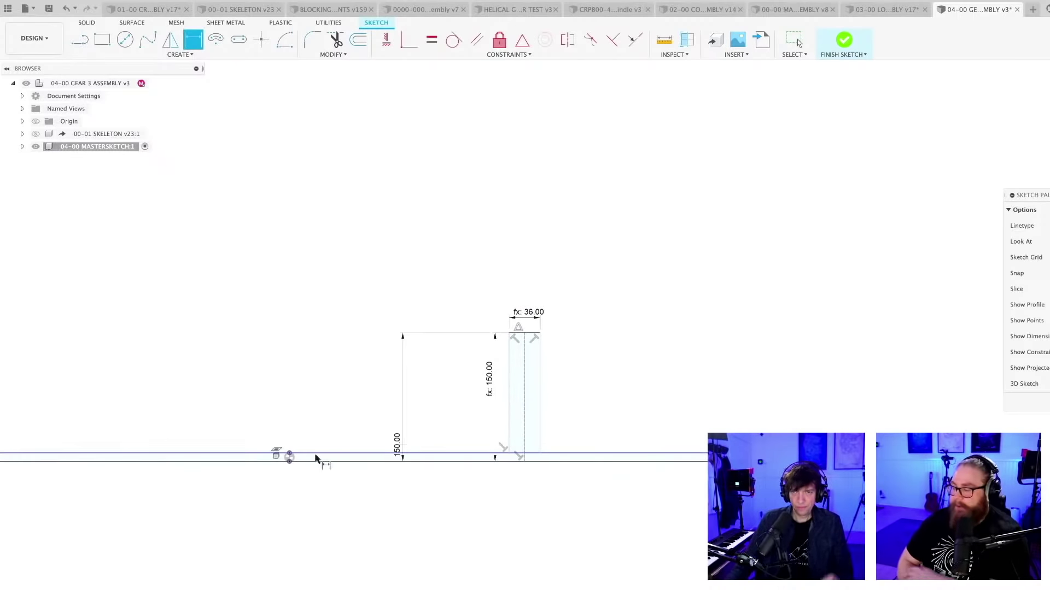
scroll(317, 459, up, 2)
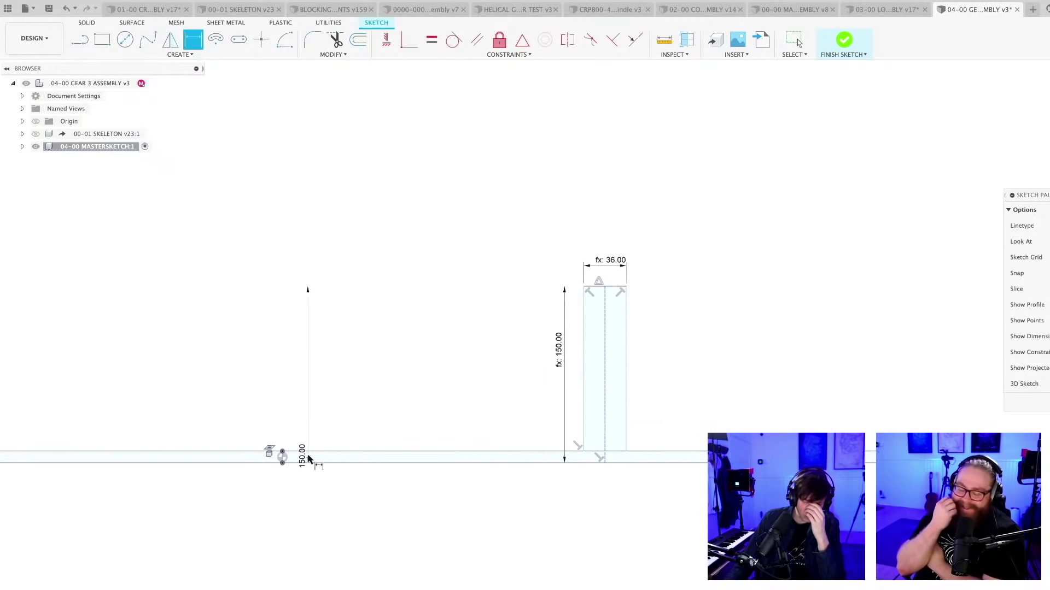
click(307, 457)
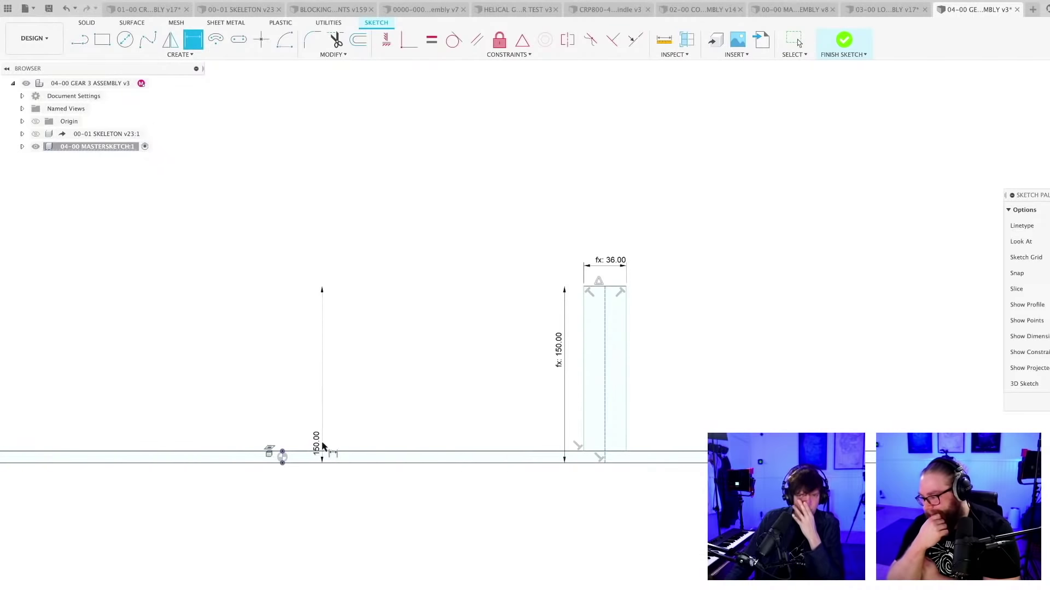
scroll(298, 450, up, 5)
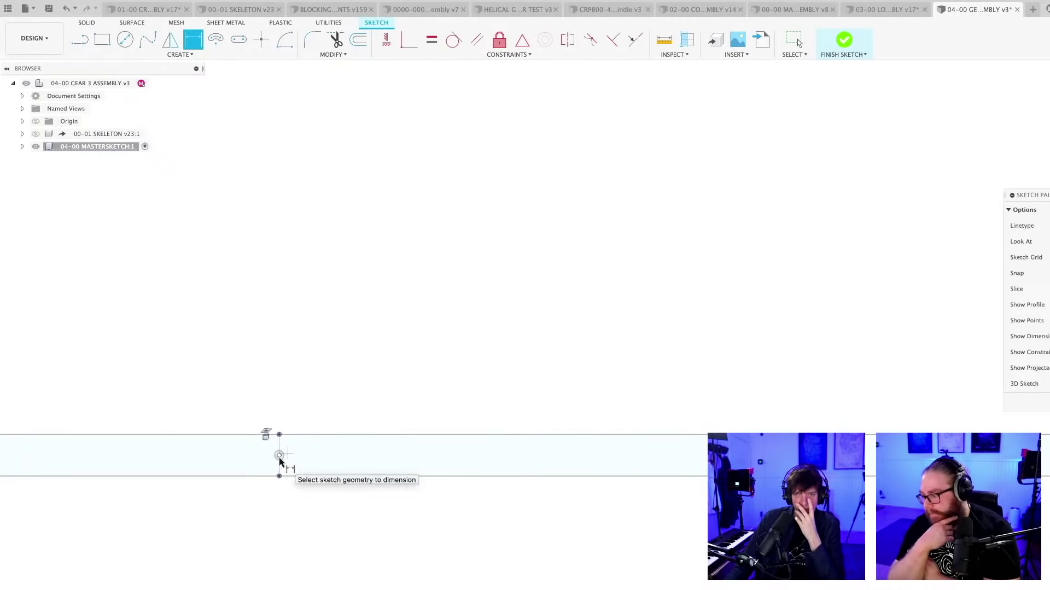
click(277, 452)
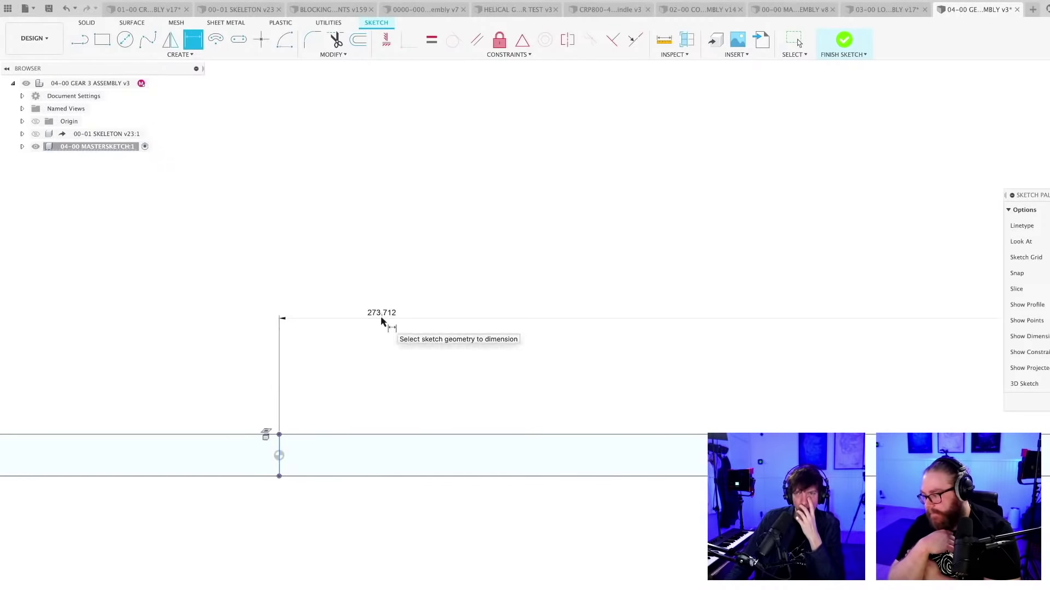
click(384, 327)
scroll(396, 355, down, 5)
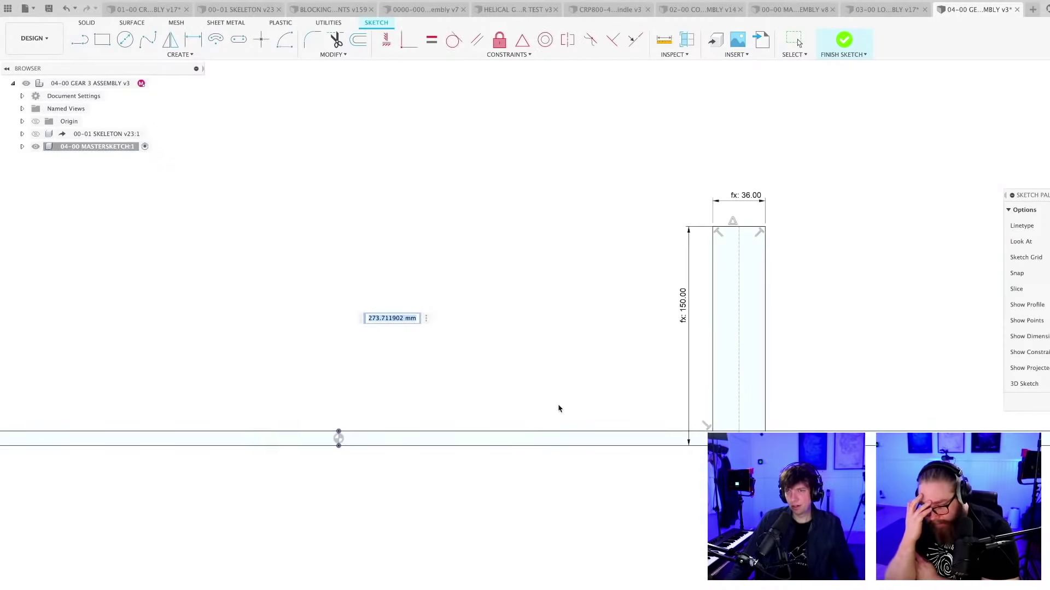
text(GE)
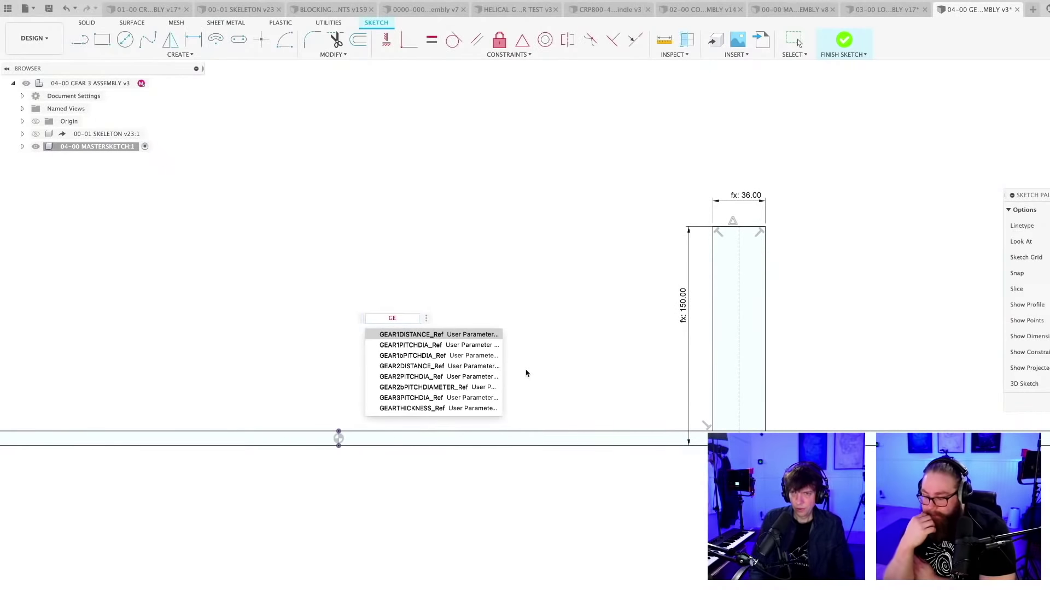
key(Down)
key(Down)
key(Down)
key(Return)
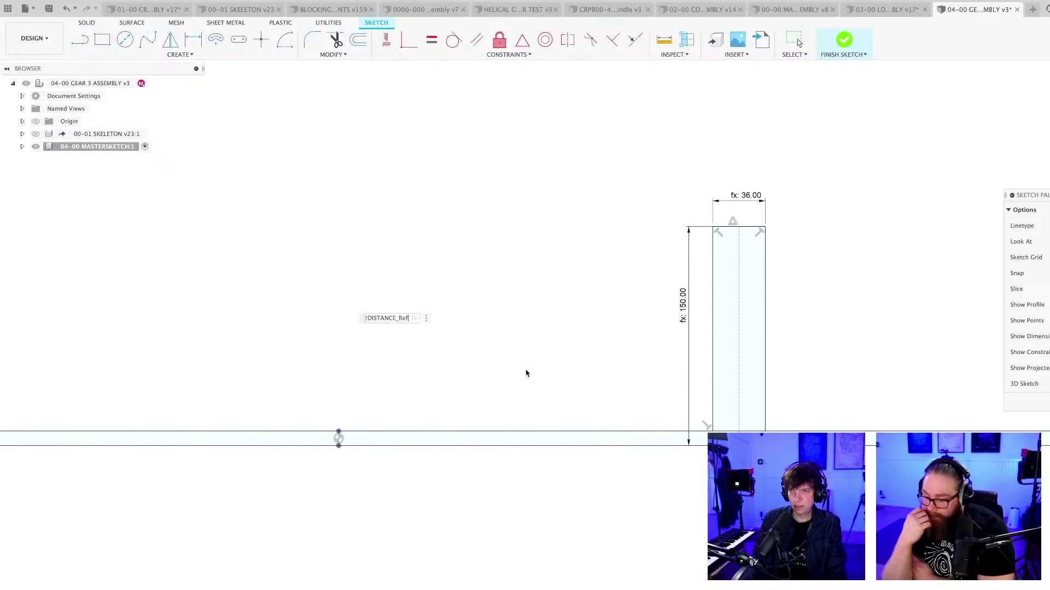
key(Return)
scroll(525, 373, down, 3)
middle_drag(789, 344, 696, 347)
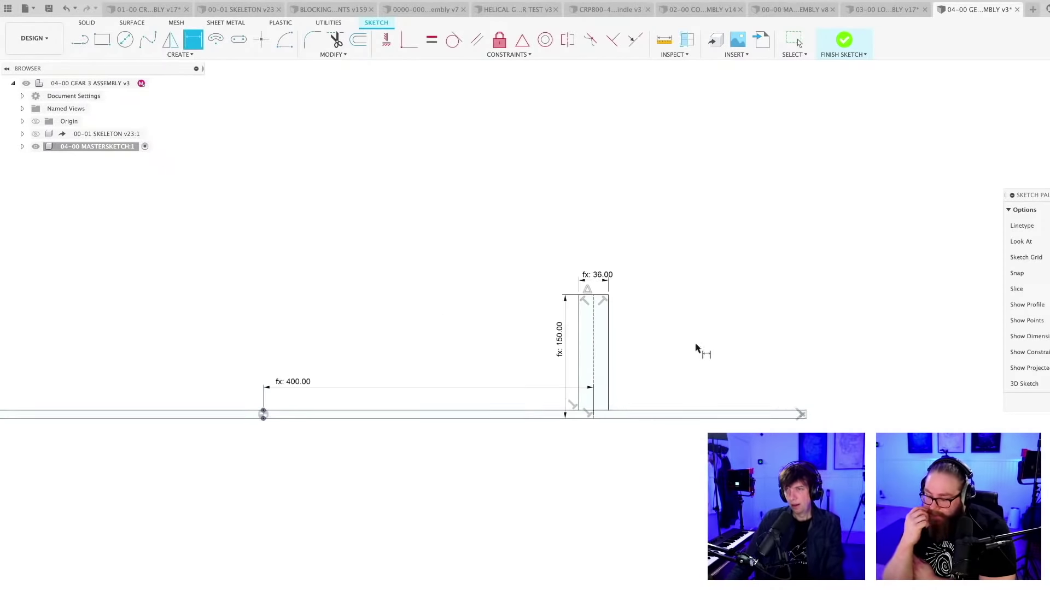
Finish the fully dimensioned sketch and save another version of the gear assembly
scroll(696, 348, down, 2)
scroll(695, 349, up, 2)
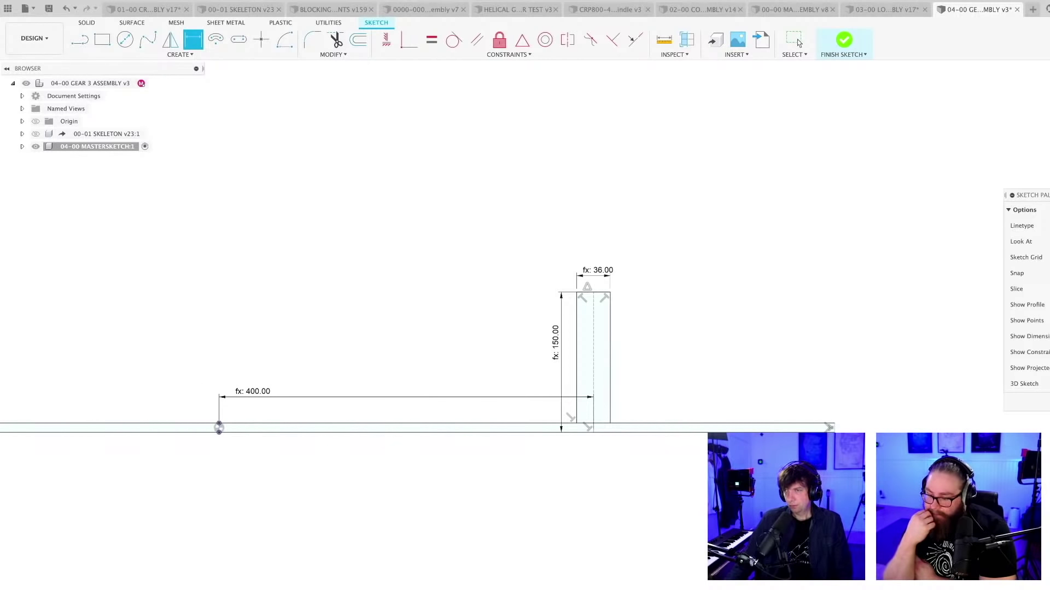
click(844, 40)
key(ctrl+s)
key(Return)
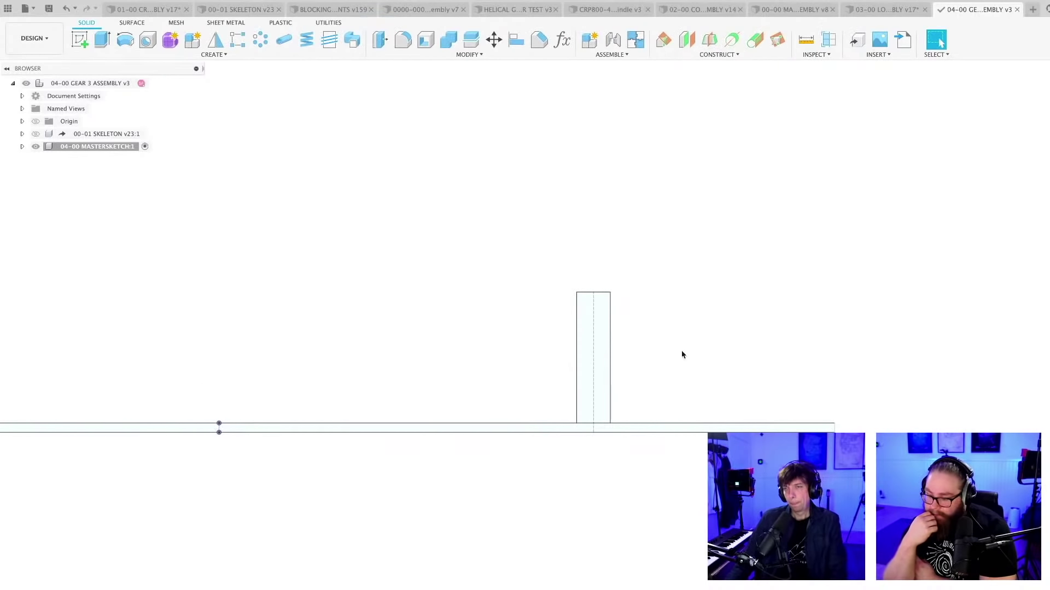
Create a new component in the 04-00 Gear 3 assembly and name it 04-01 GEAR 2c SHAFT
scroll(679, 350, down, 2)
scroll(677, 357, up, 2)
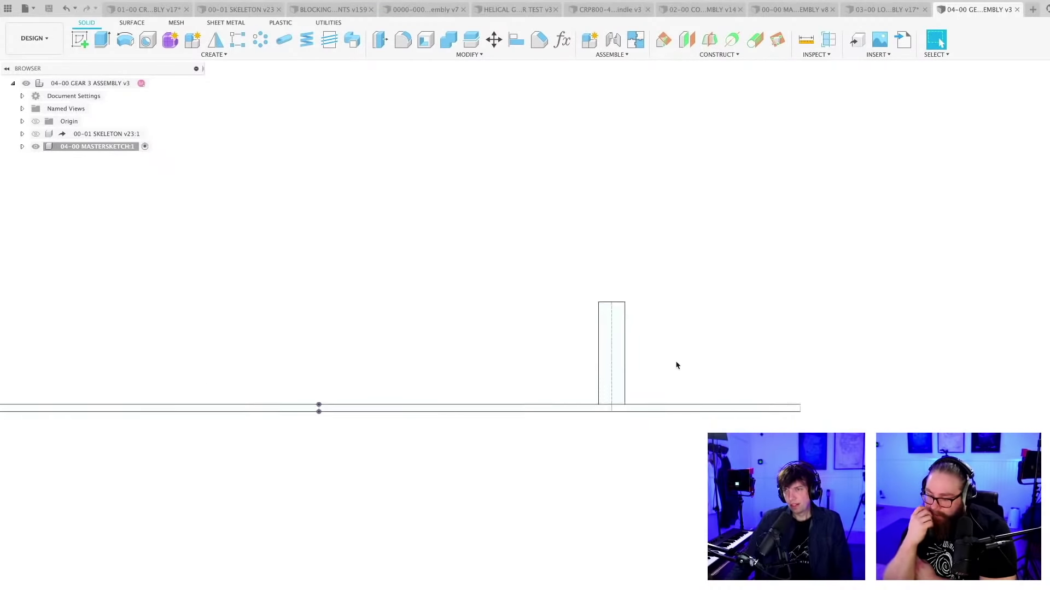
scroll(670, 365, down, 2)
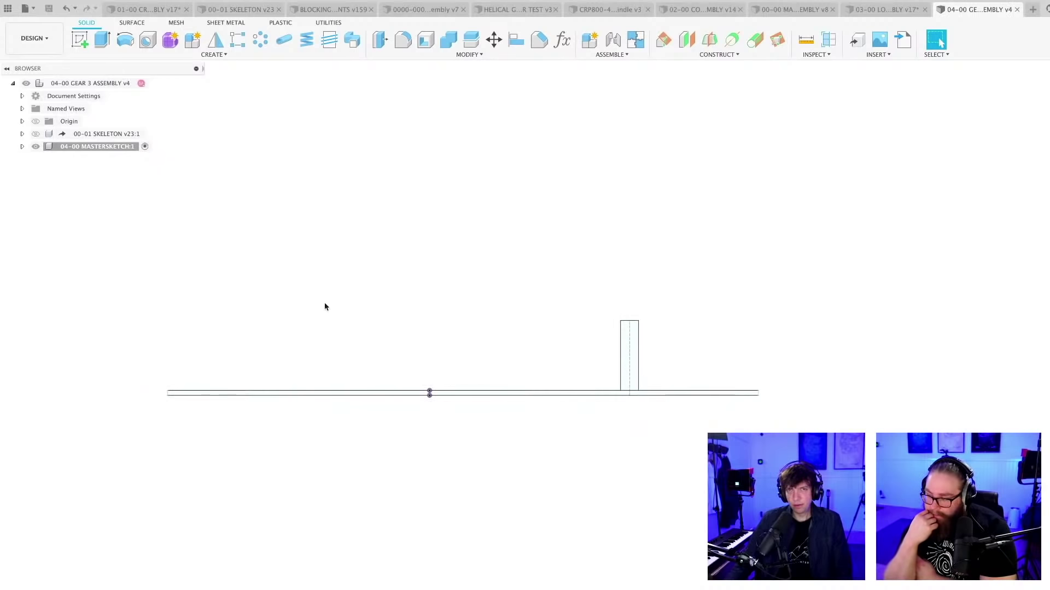
right_click(97, 83)
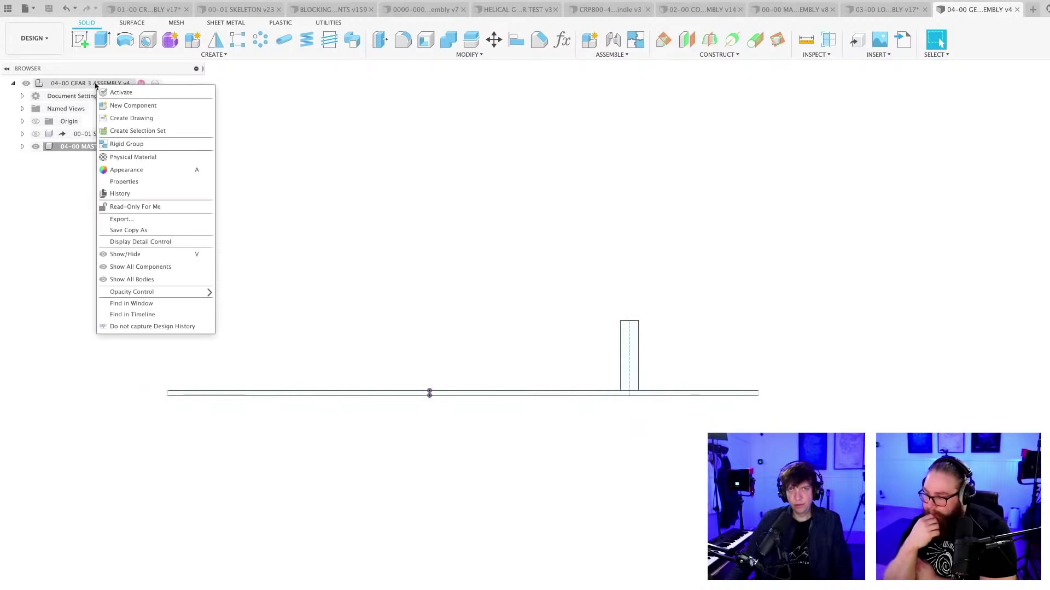
click(128, 105)
key(Return)
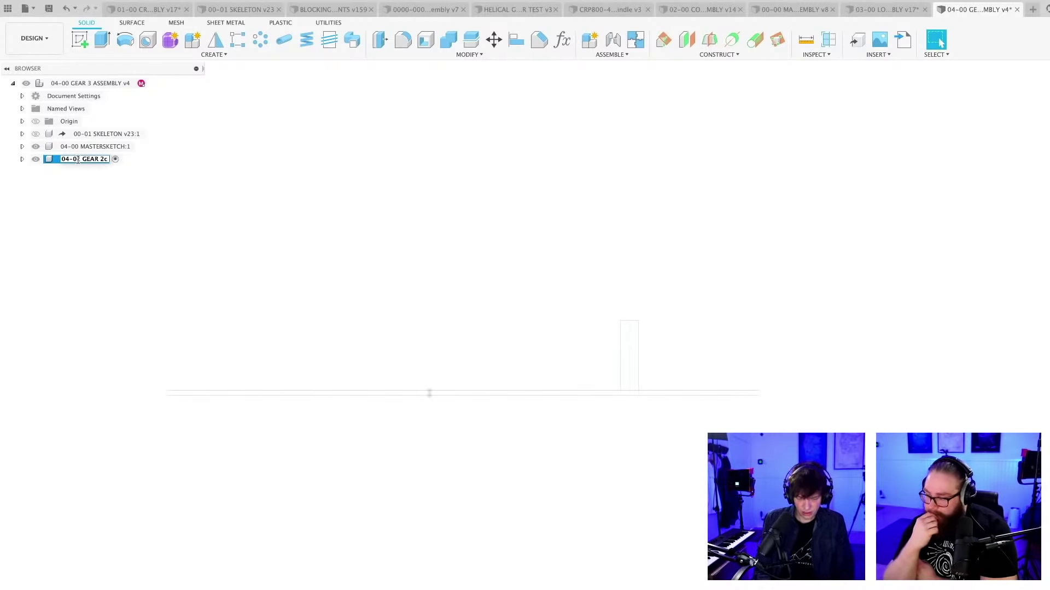
key(Return)
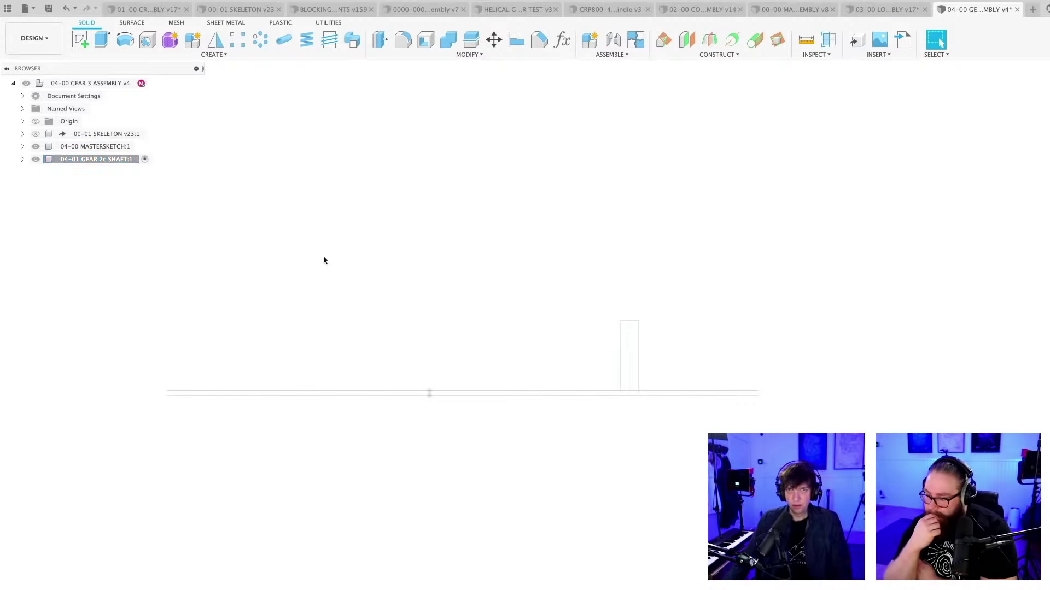
middle_drag(480, 316, 532, 318)
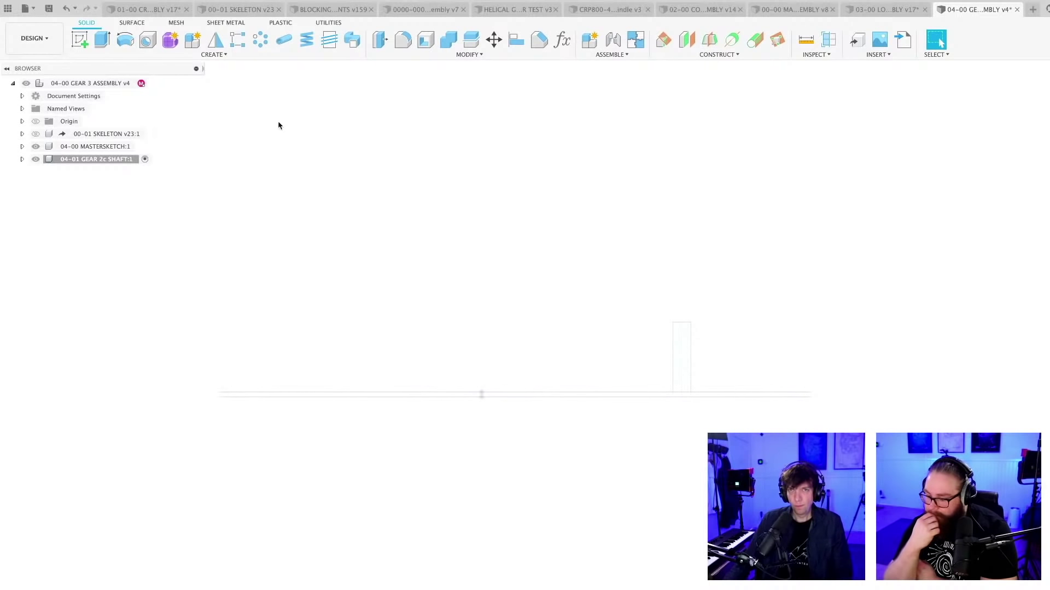
click(125, 40)
scroll(644, 410, up, 3)
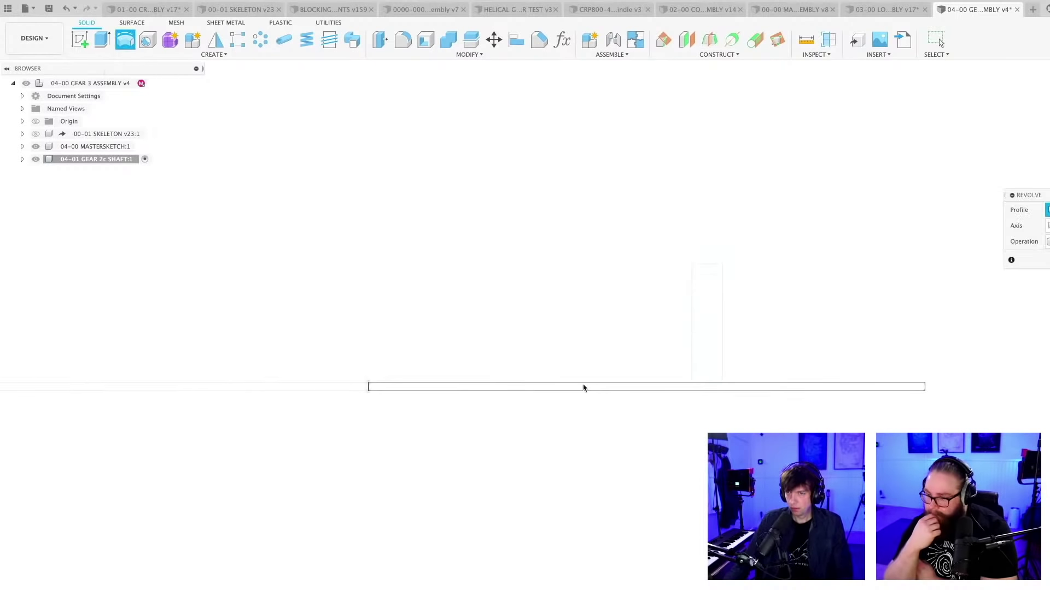
click(936, 39)
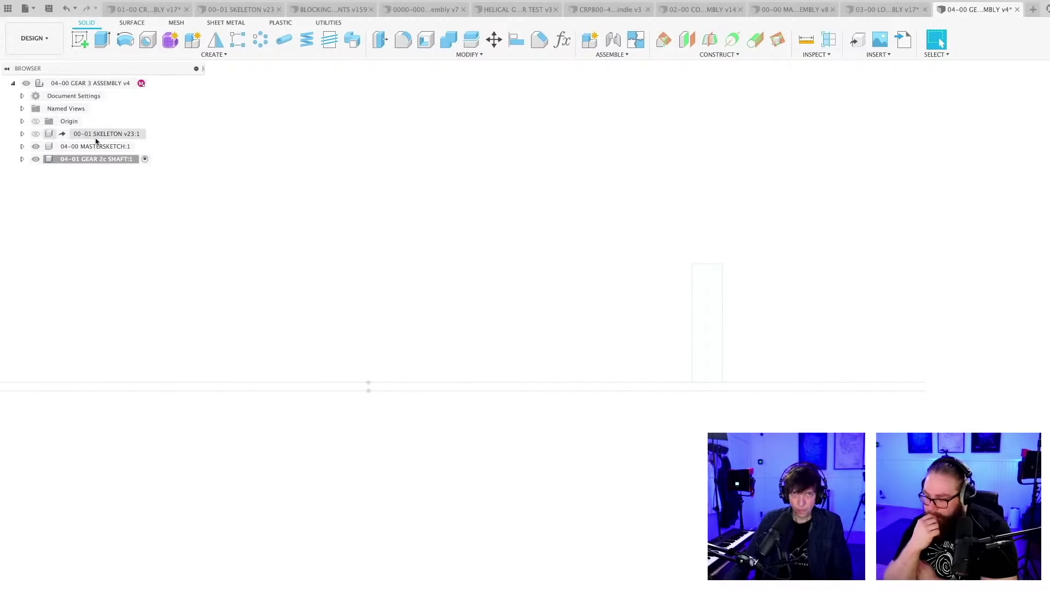
Activate the 04-00 MASTERSKETCH component, and reopen its sketch to check the shaft and gear profile dimensions
click(144, 146)
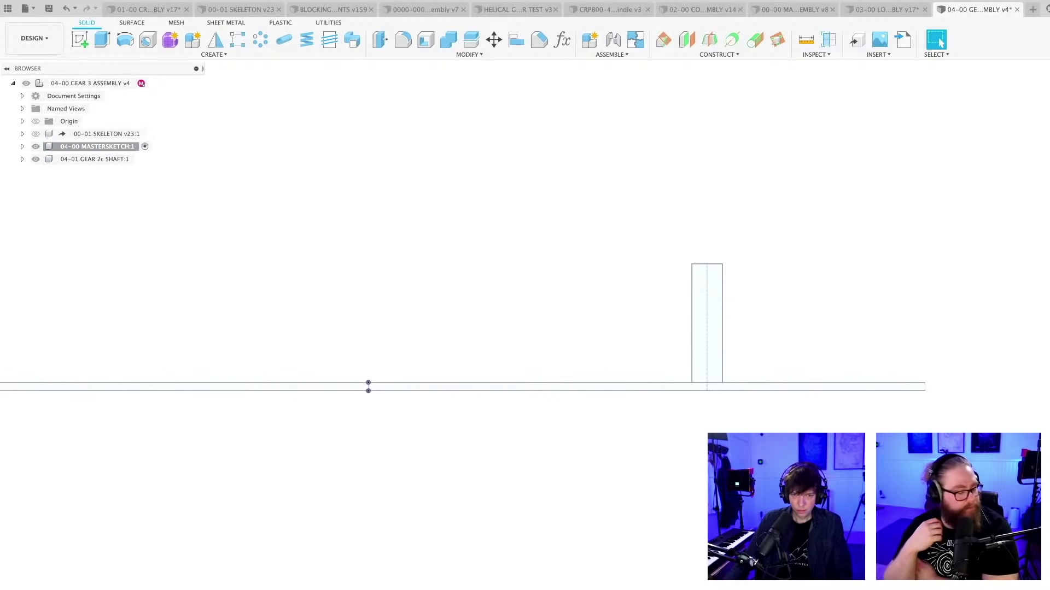
double_click(383, 359)
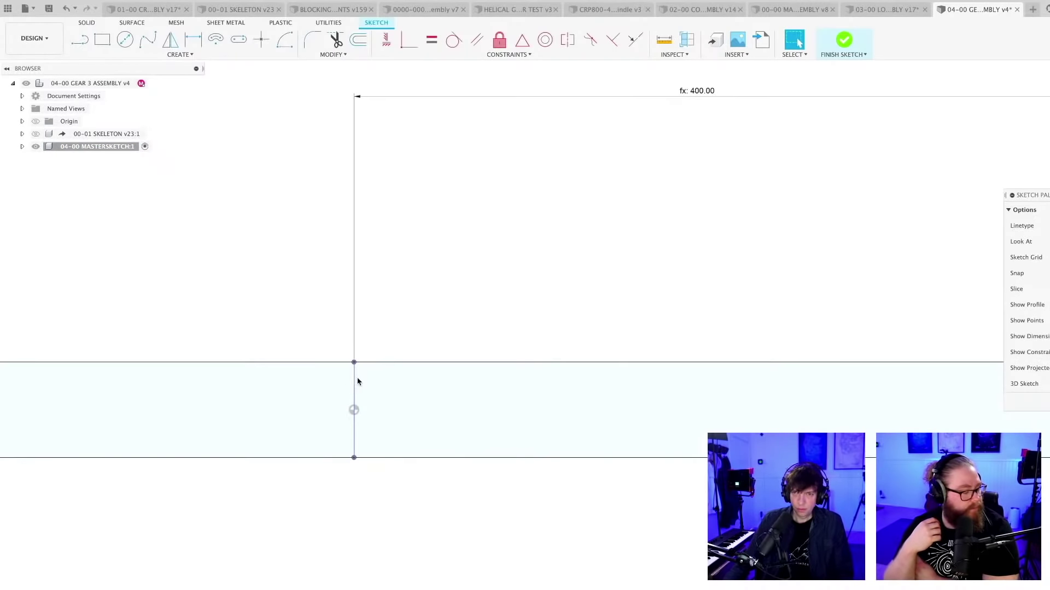
scroll(452, 319, down, 5)
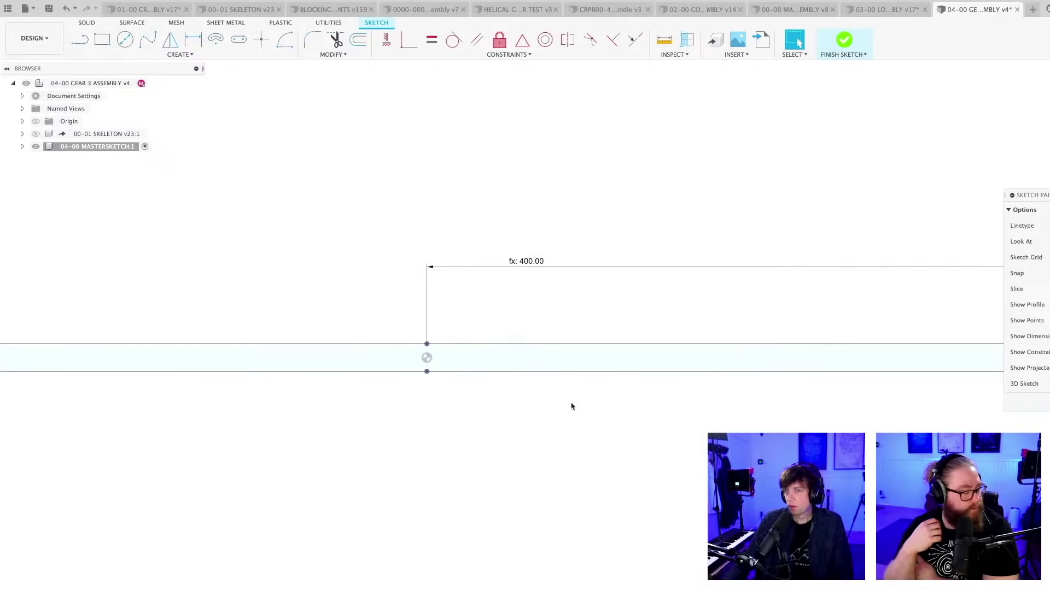
scroll(421, 383, down, 3)
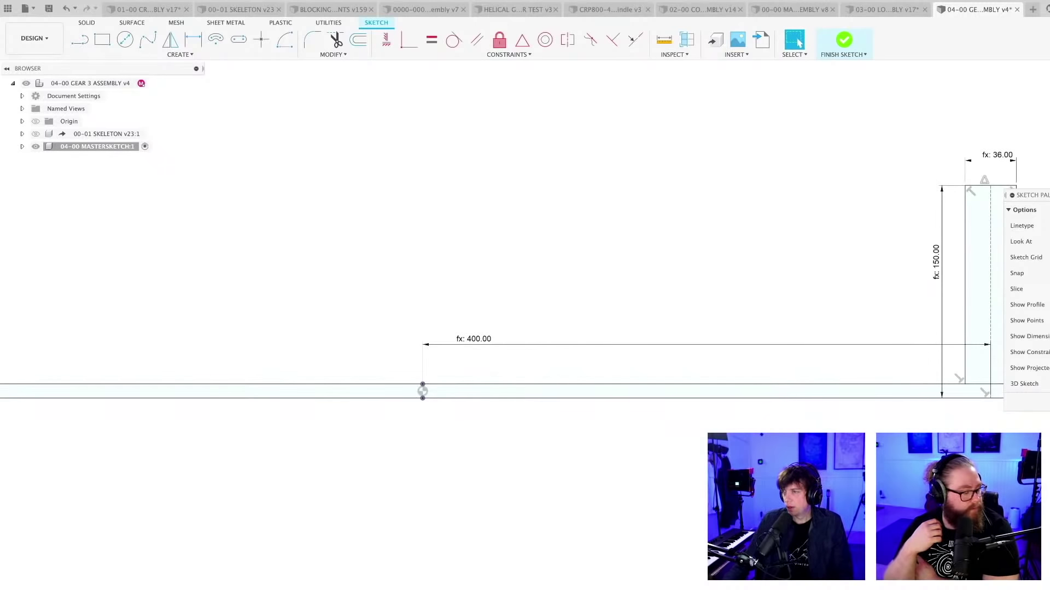
click(844, 39)
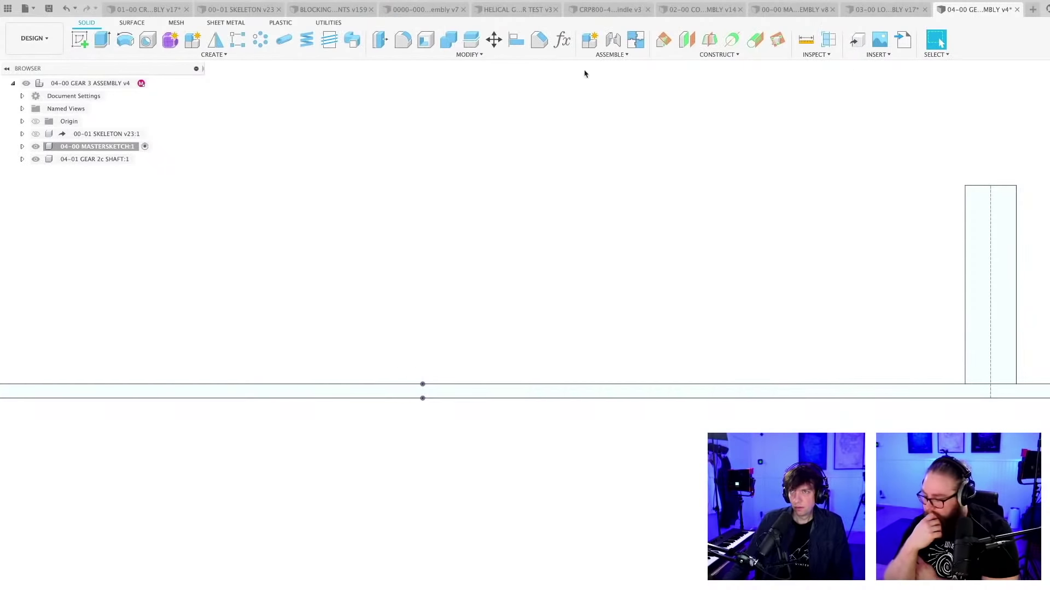
Revolve the long, thin shaft profile about its lower edge into a solid rod and save a new version
click(125, 39)
click(485, 392)
scroll(547, 488, down, 3)
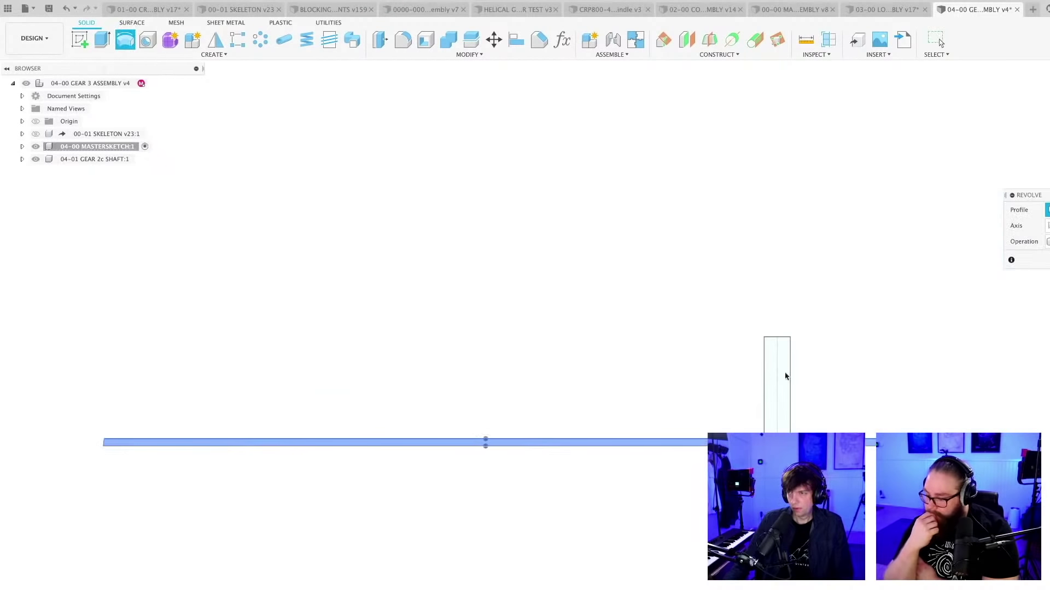
click(632, 451)
key(Return)
key(super+s)
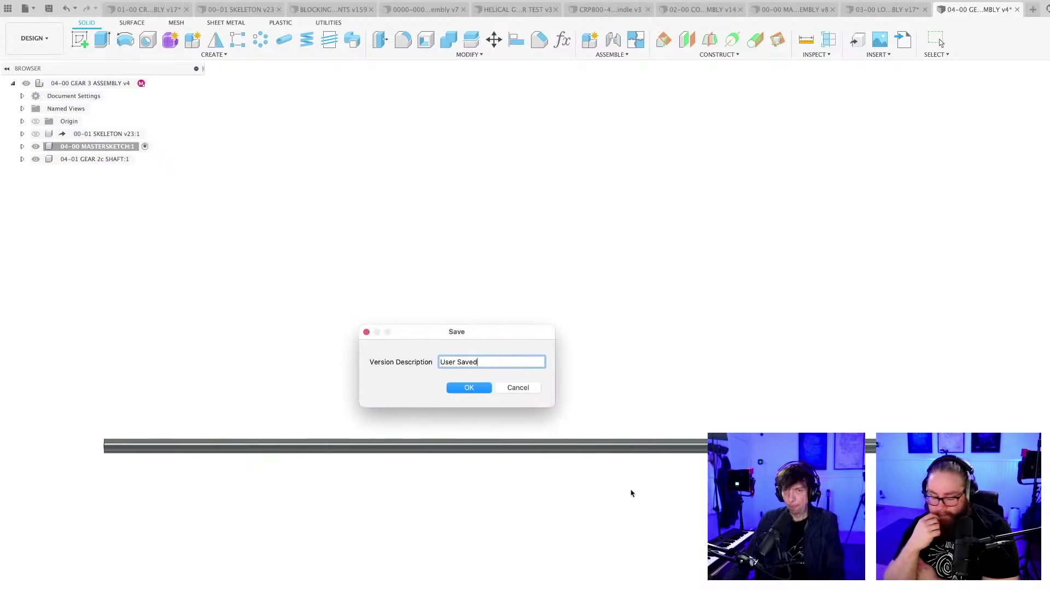
key(Return)
Activate the 04-01 GEAR 2c SHAFT component and save another version of the assembly
mouse_move(633, 504)
shift+middle_down()
mouse_move(614, 492)
mouse_move(631, 521)
shift+middle_up()
scroll(656, 354, down, 2)
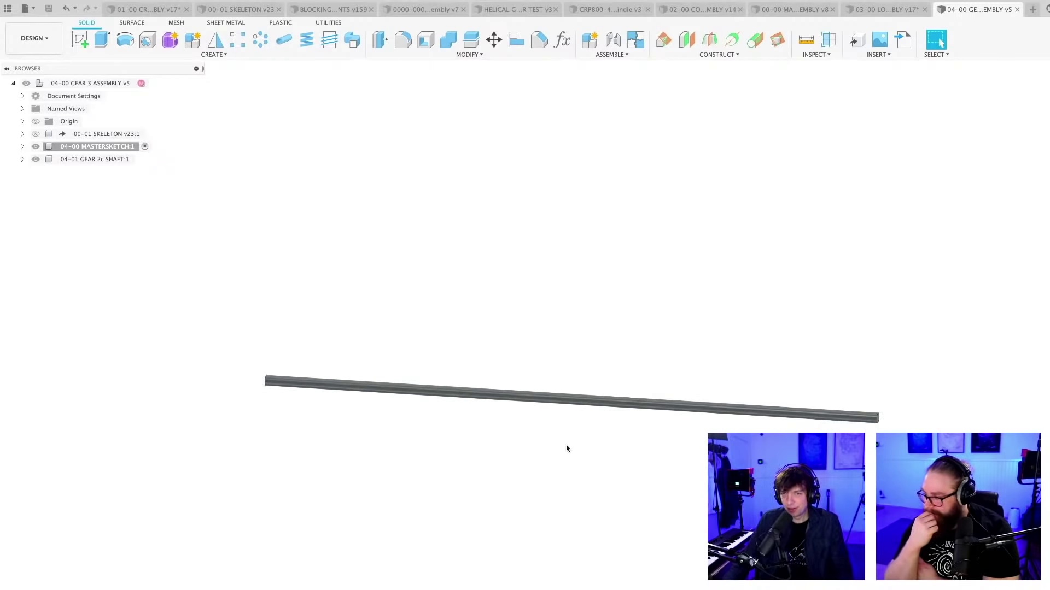
mouse_move(566, 449)
shift+middle_down()
mouse_move(618, 462)
mouse_move(611, 471)
mouse_move(571, 439)
shift+middle_up()
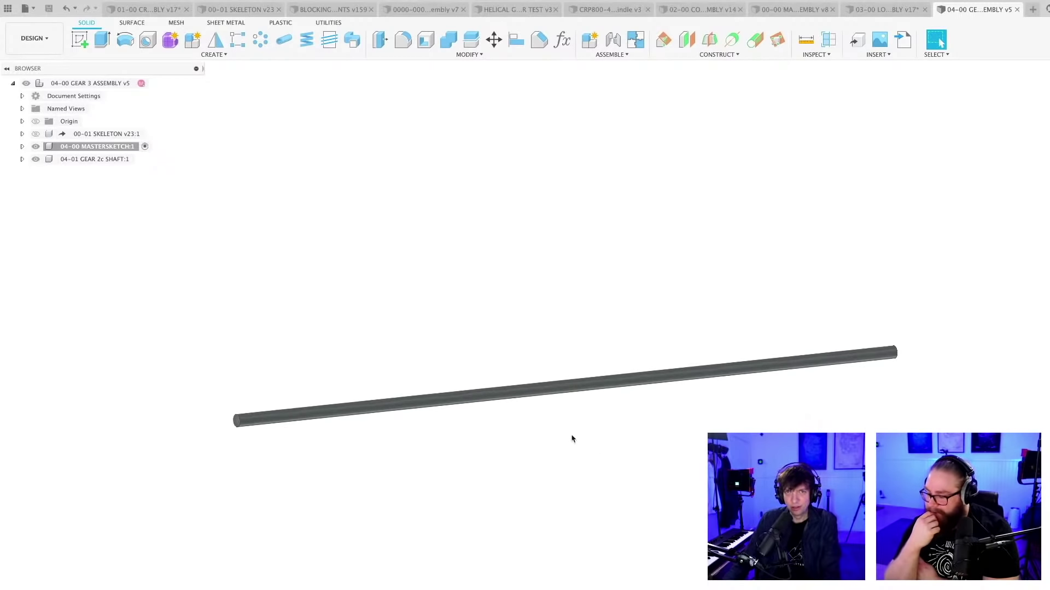
click(145, 159)
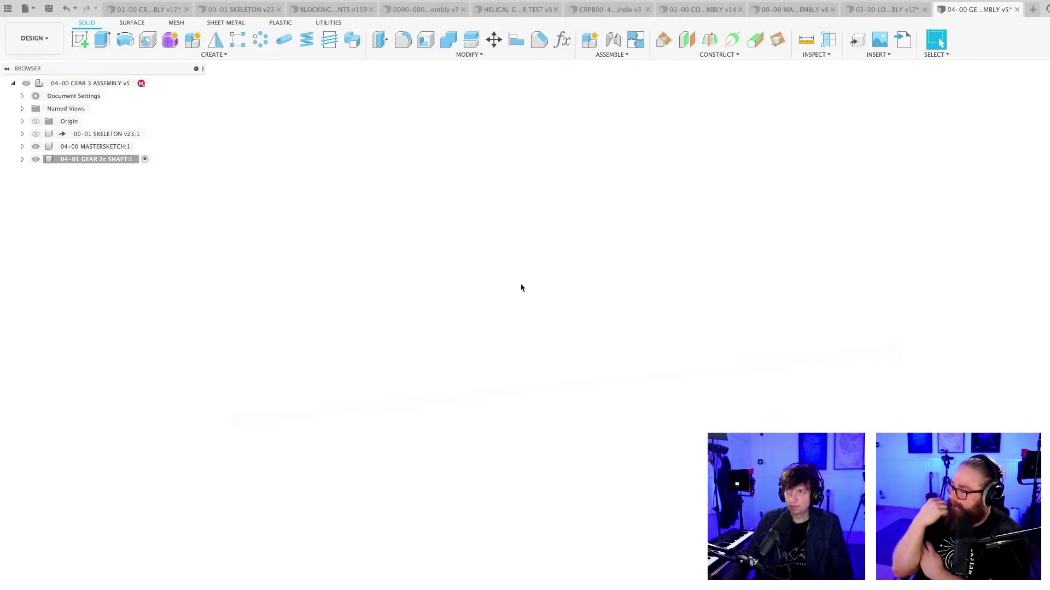
shift+middle_drag(521, 288, 497, 258)
key(super+s)
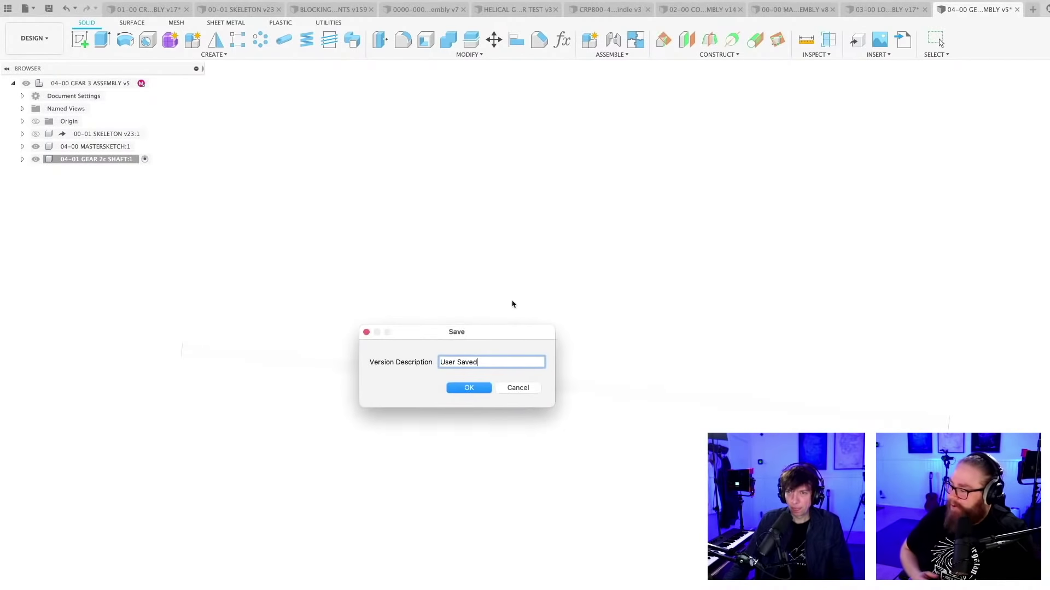
click(474, 389)
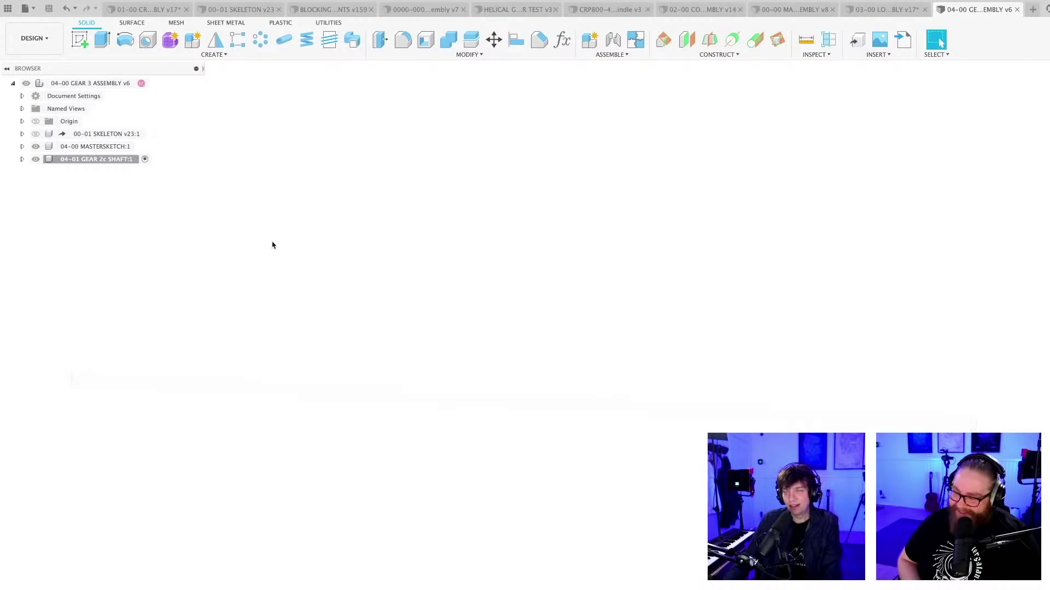
mouse_move(404, 329)
shift+middle_down()
mouse_move(390, 326)
mouse_move(401, 331)
shift+middle_up()
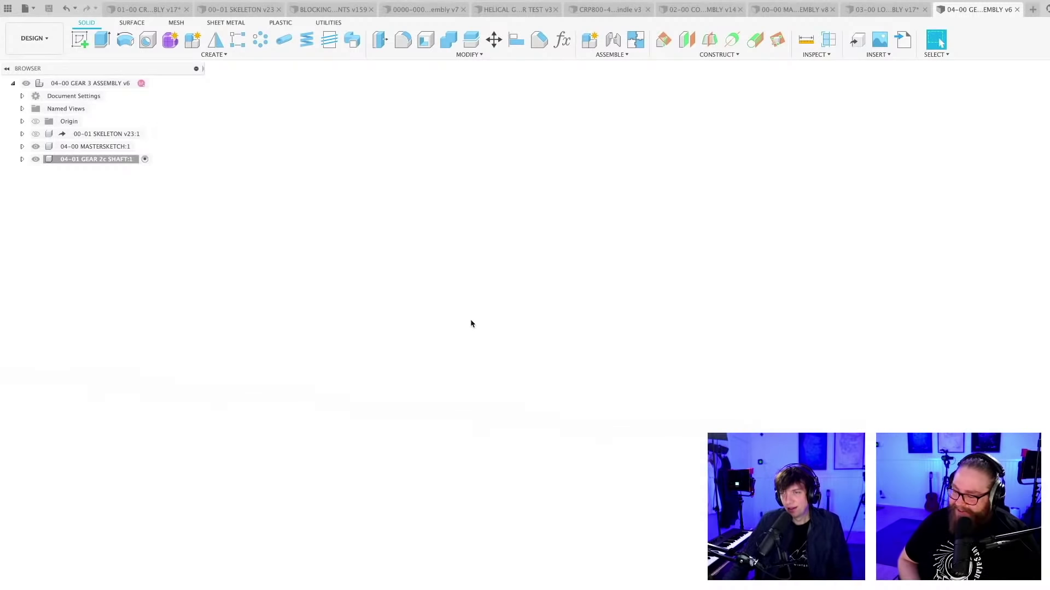
mouse_move(471, 324)
shift+middle_down()
mouse_move(457, 310)
mouse_move(464, 317)
shift+middle_up()
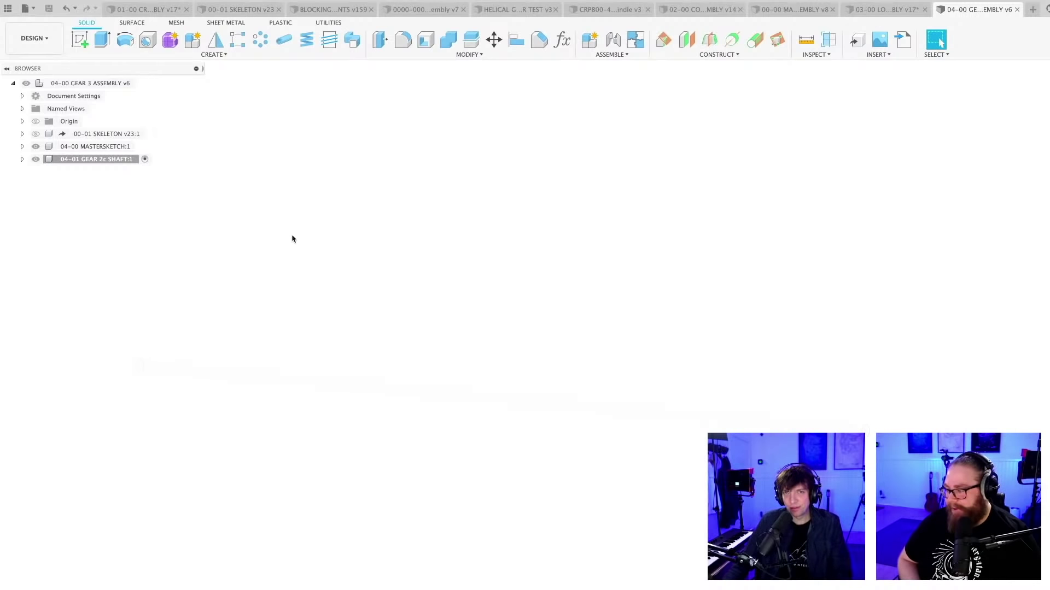
click(107, 134)
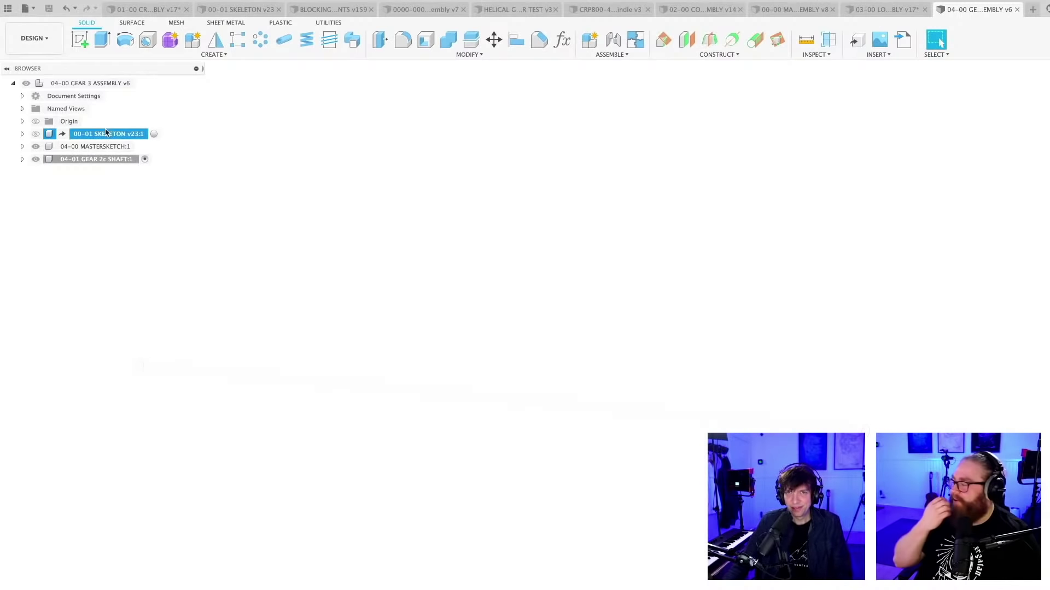
click(154, 134)
click(98, 146)
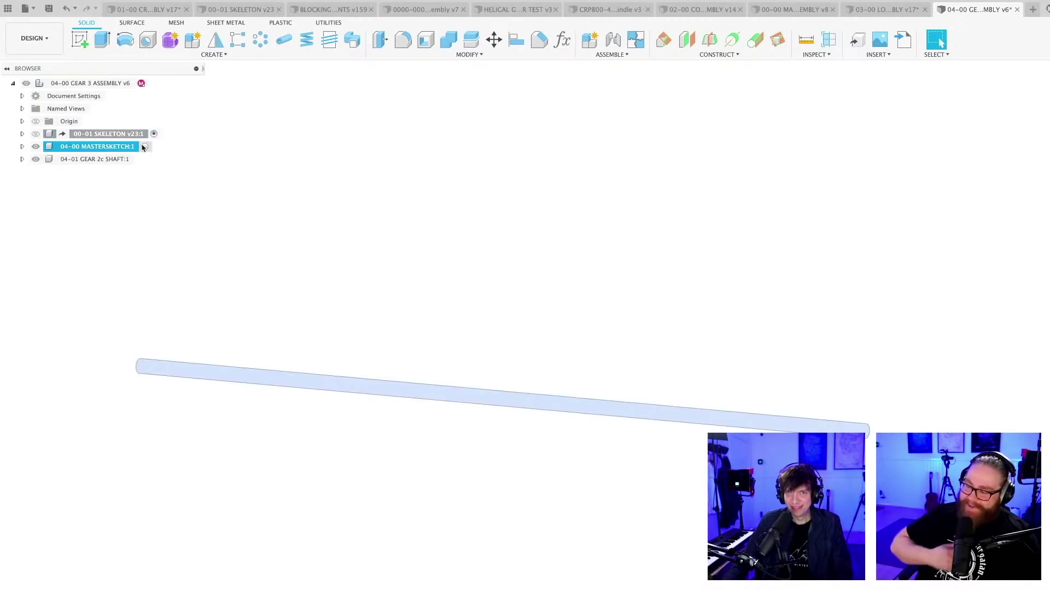
click(145, 146)
double_click(634, 414)
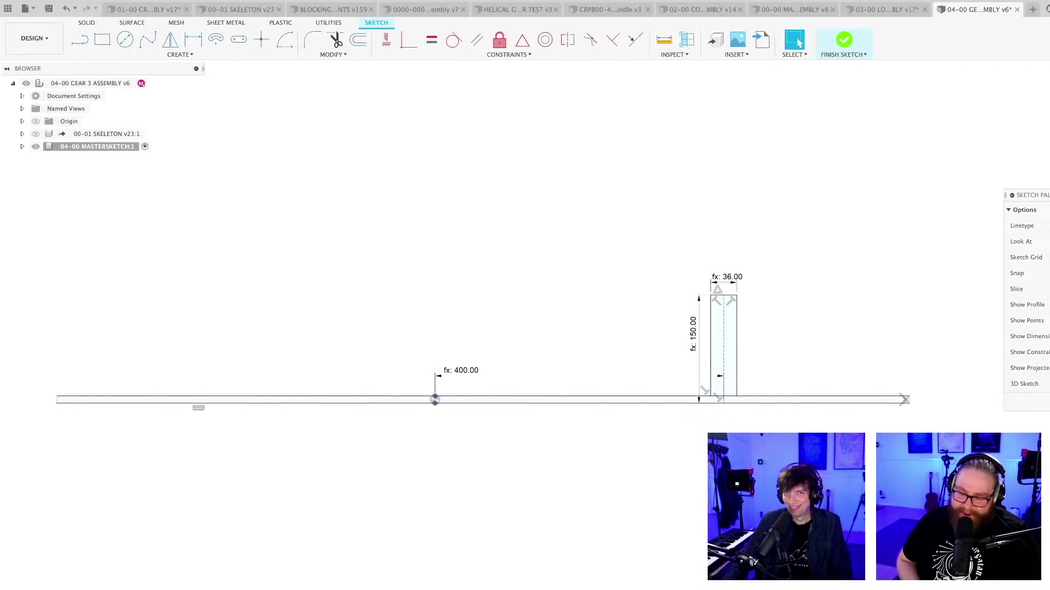
key(super+z)
click(98, 159)
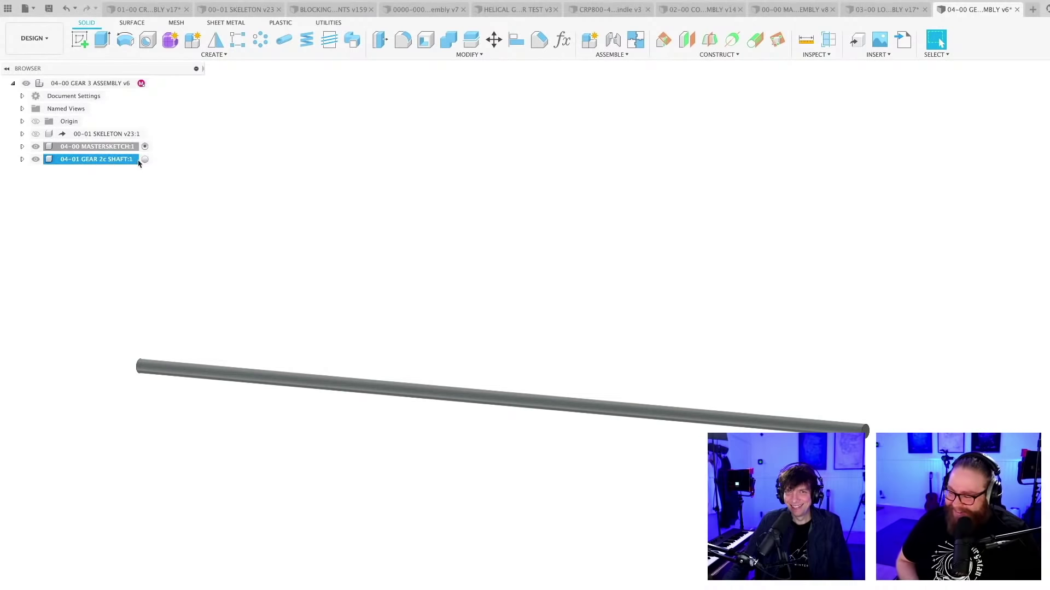
click(144, 159)
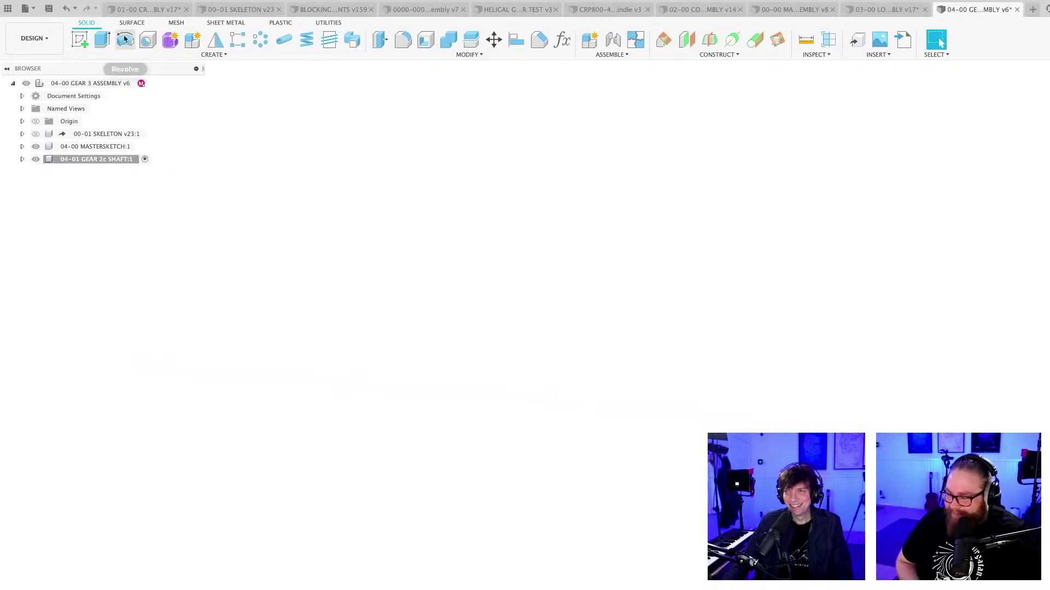
Revolve the upright gear profile from the master sketch about the shaft's lower line to form the gear disc
click(124, 39)
click(22, 147)
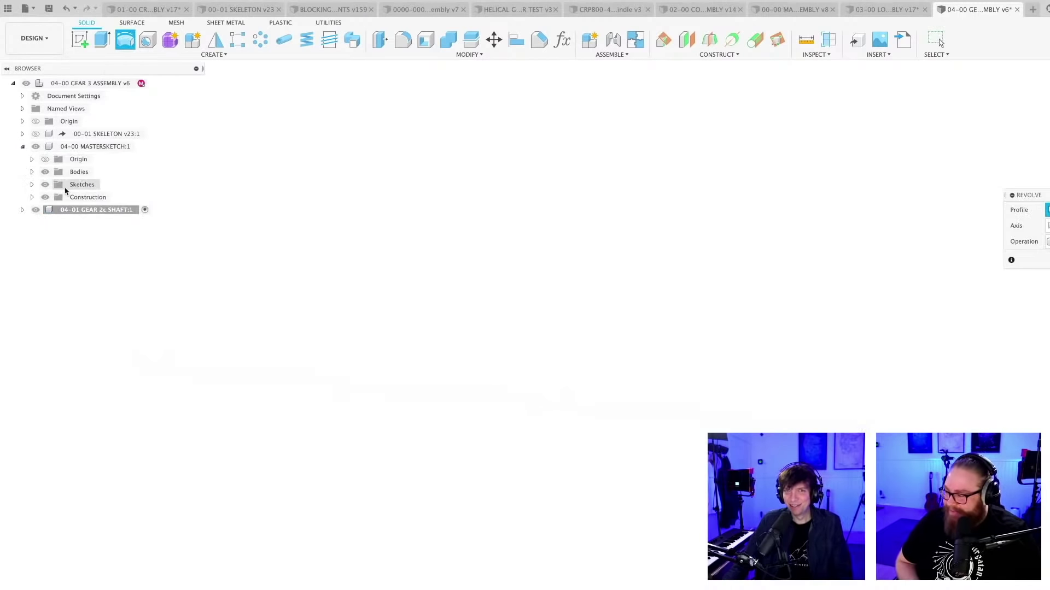
click(32, 185)
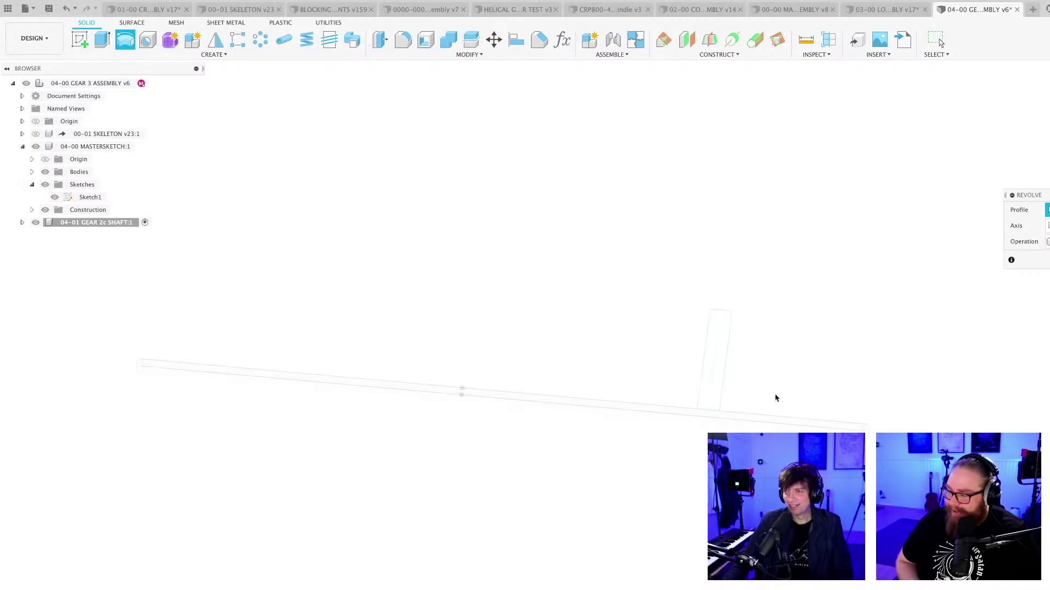
click(715, 398)
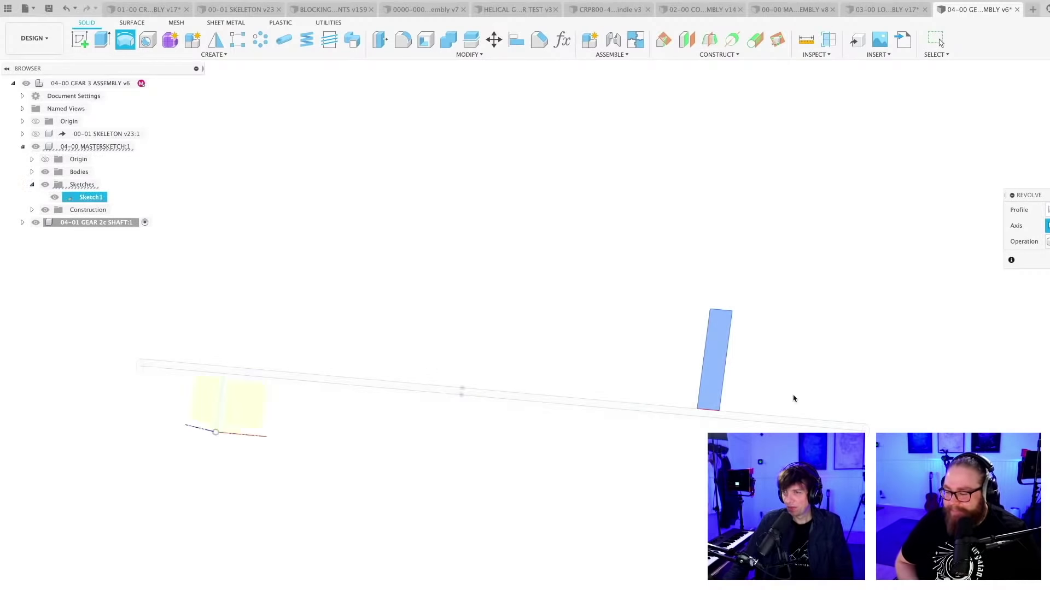
click(702, 419)
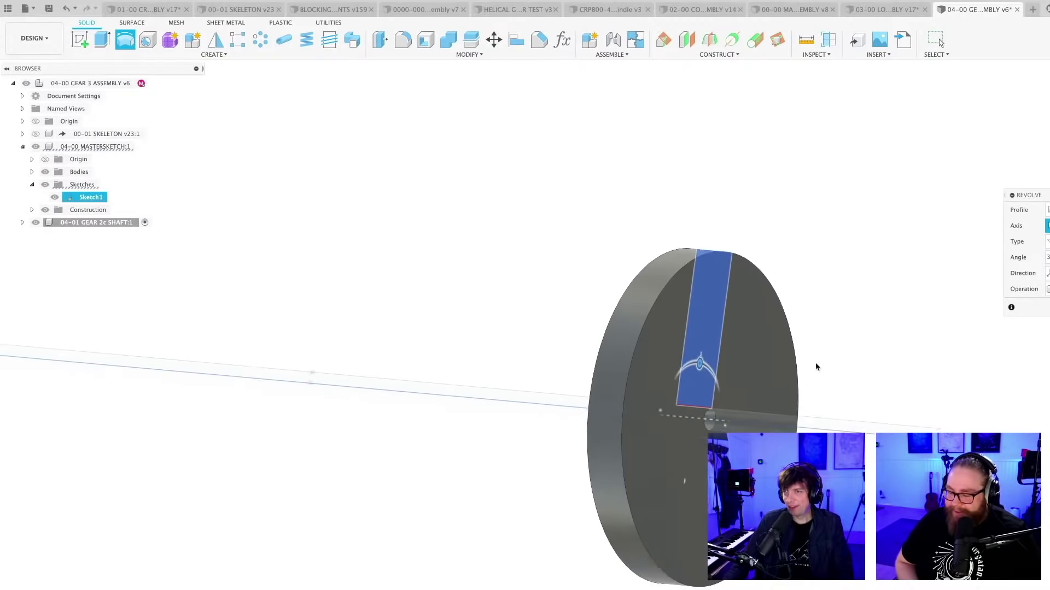
scroll(815, 367, down, 3)
key(Return)
Apply a glossy yellow paint appearance to the gear disc
mouse_move(815, 403)
shift+middle_down()
mouse_move(808, 346)
mouse_move(698, 386)
mouse_move(748, 377)
mouse_move(760, 410)
mouse_move(678, 386)
mouse_move(676, 429)
mouse_move(695, 410)
mouse_move(671, 417)
mouse_move(802, 376)
mouse_move(623, 286)
mouse_move(623, 410)
mouse_move(823, 421)
shift+middle_up()
key(a)
drag(948, 460, 460, 403)
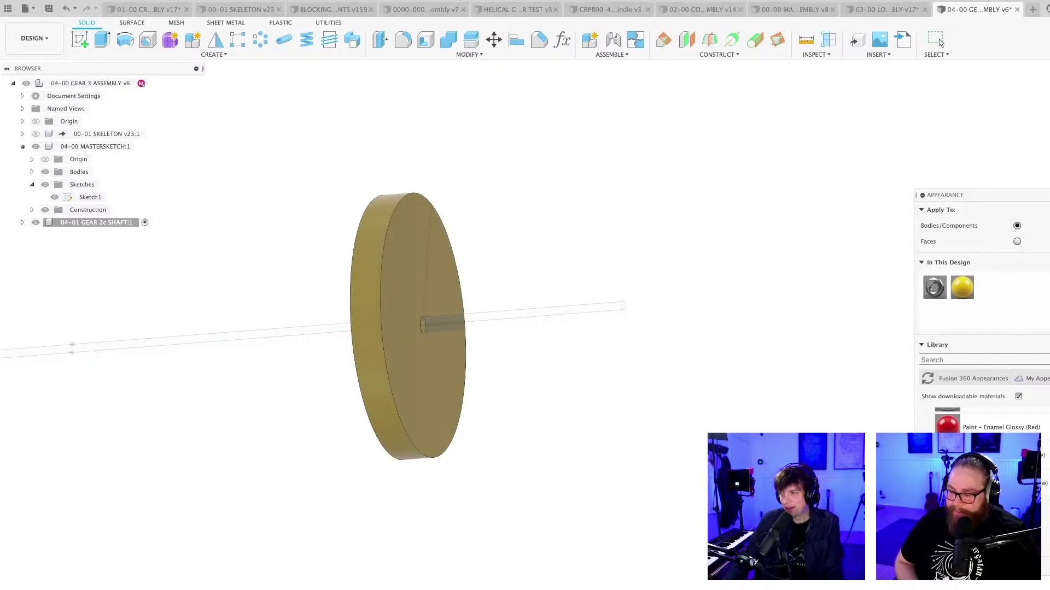
click(938, 42)
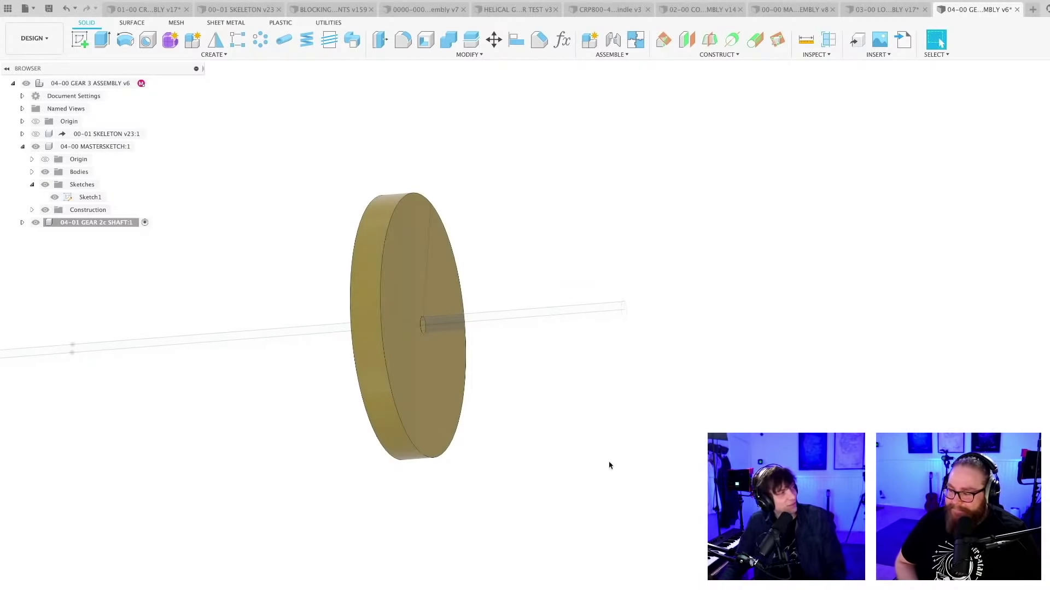
Activate the top-level 04-00 GEAR 3 ASSEMBLY component to view the shaft and gear disc together
shift+middle_drag(605, 455, 616, 529)
scroll(565, 471, up, 3)
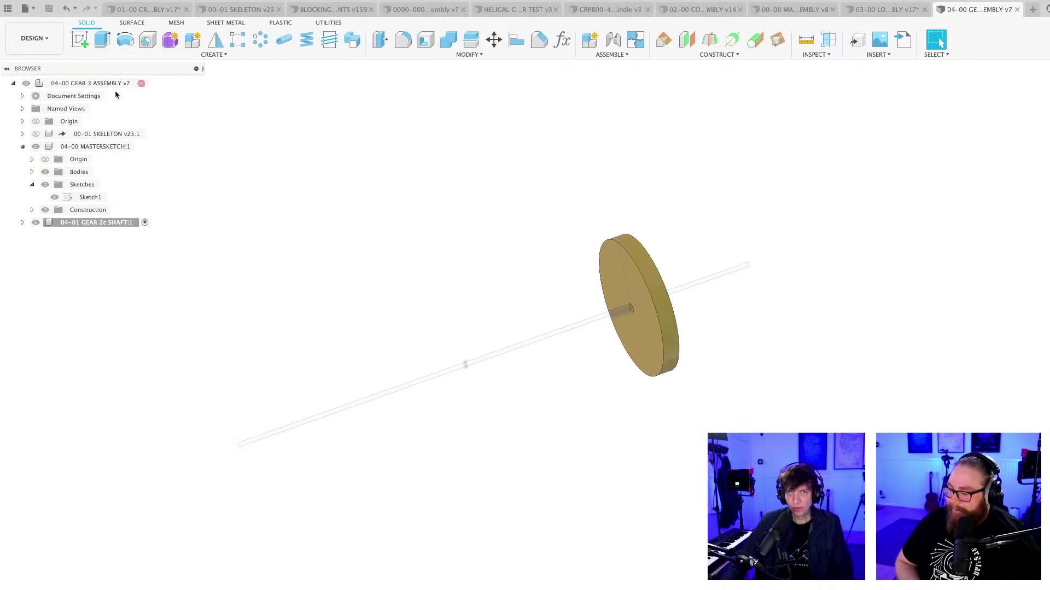
click(156, 83)
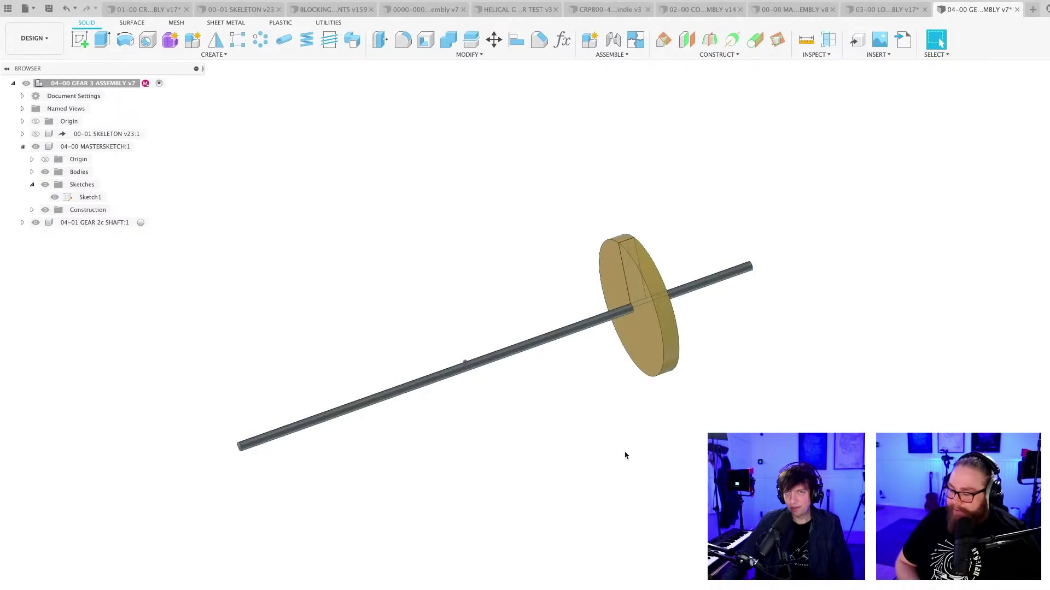
Save the gear assembly and show the dimensions of Sketch1 in the 04-00 MASTERSKETCH component
key(super+s)
click(469, 389)
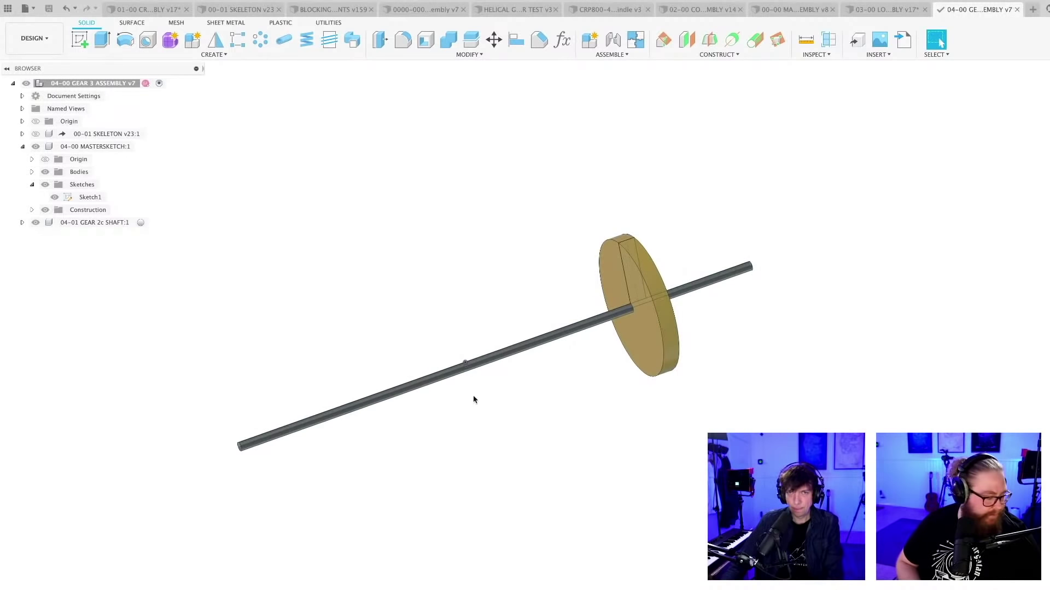
click(145, 147)
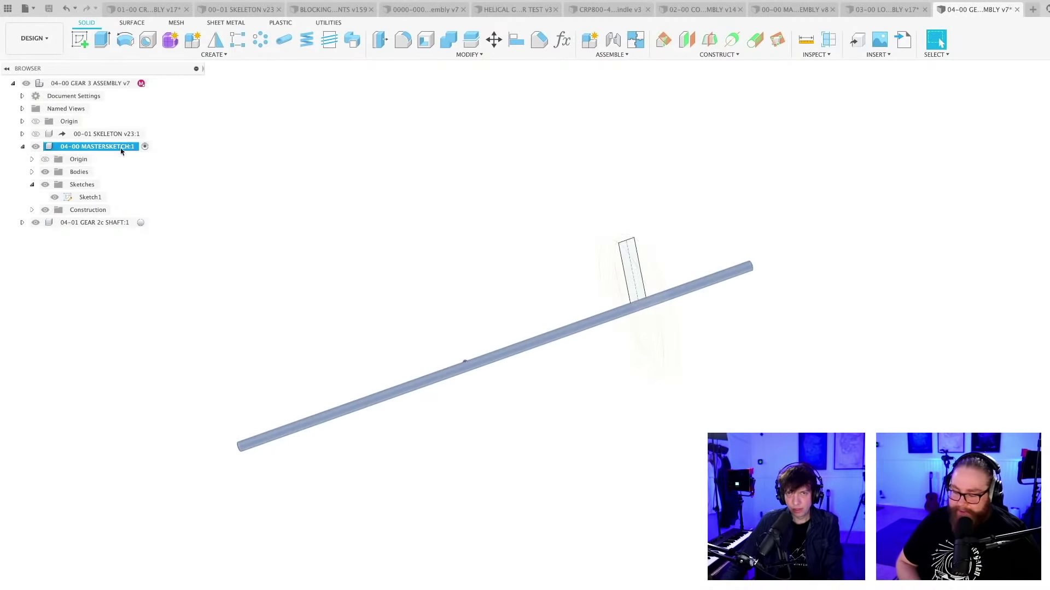
right_click(95, 203)
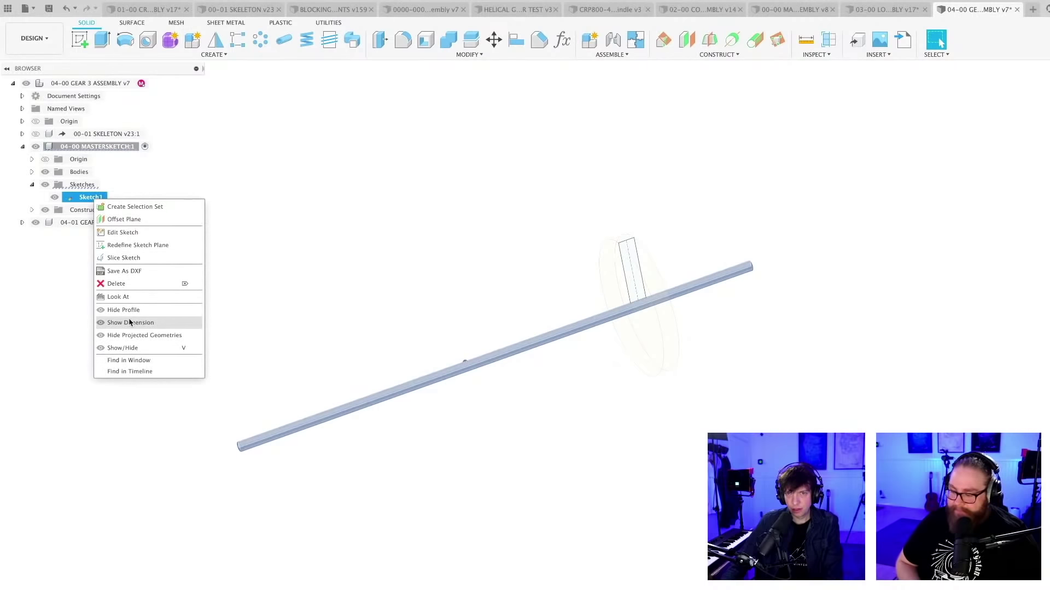
click(147, 322)
scroll(324, 427, up, 3)
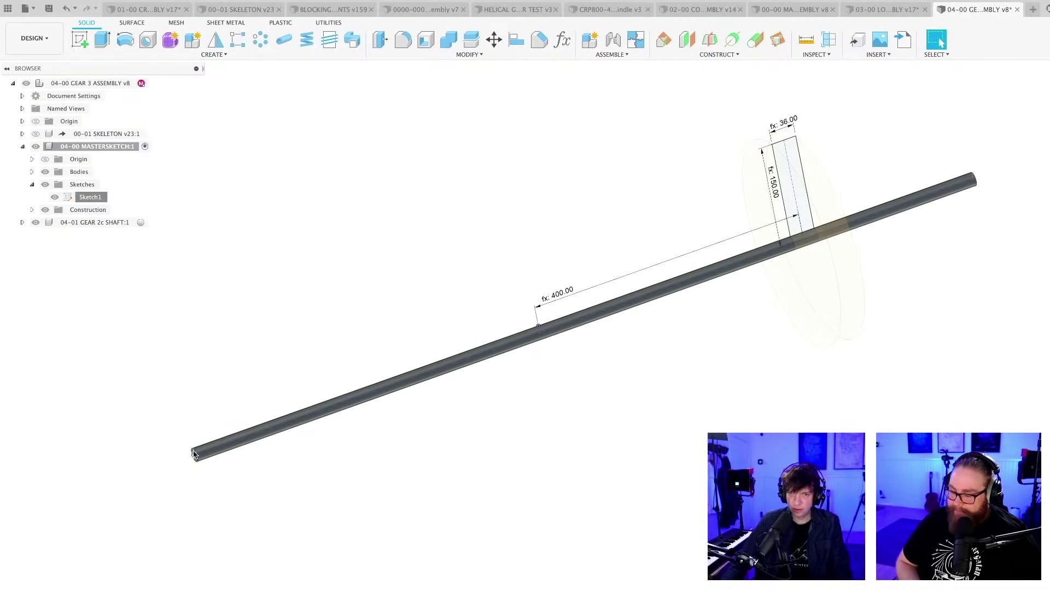
Inspect both ends of the shaft, reactivate the top-level 04-00 GEAR 3 ASSEMBLY component and save a new version
scroll(192, 454, up, 5)
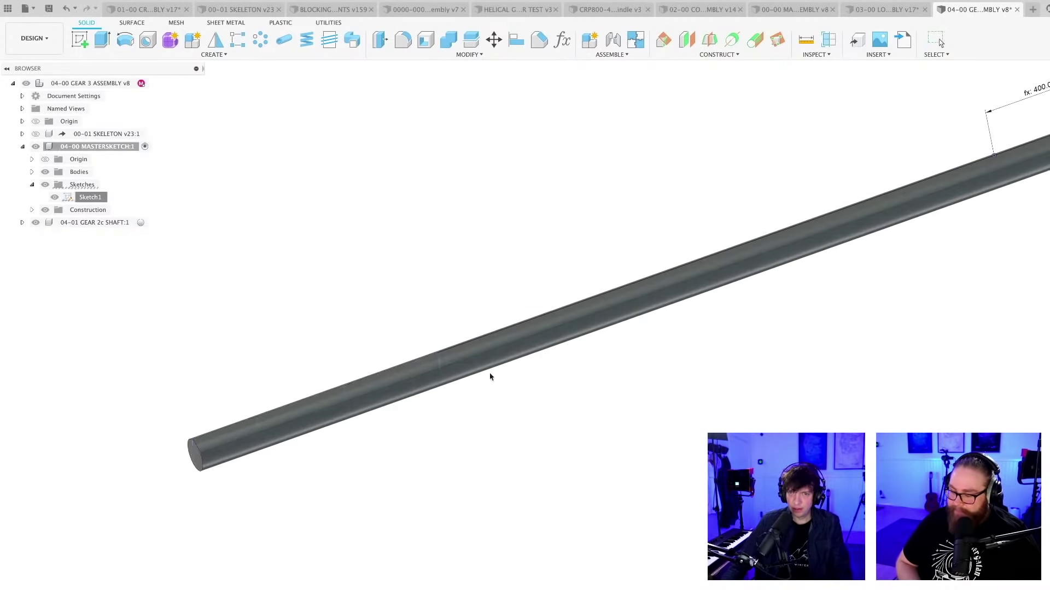
scroll(785, 386, down, 8)
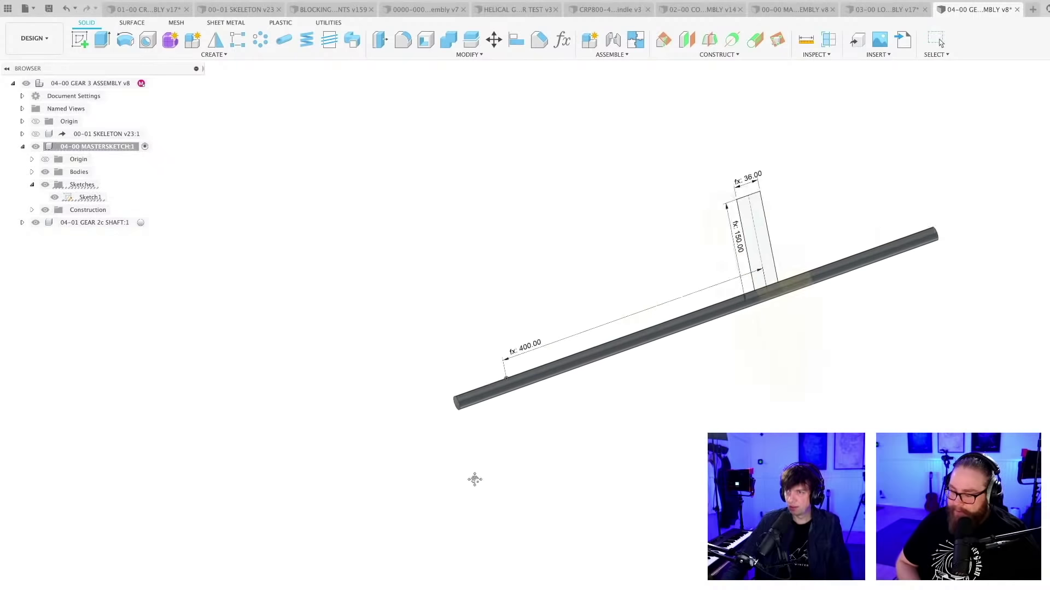
scroll(886, 246, up, 8)
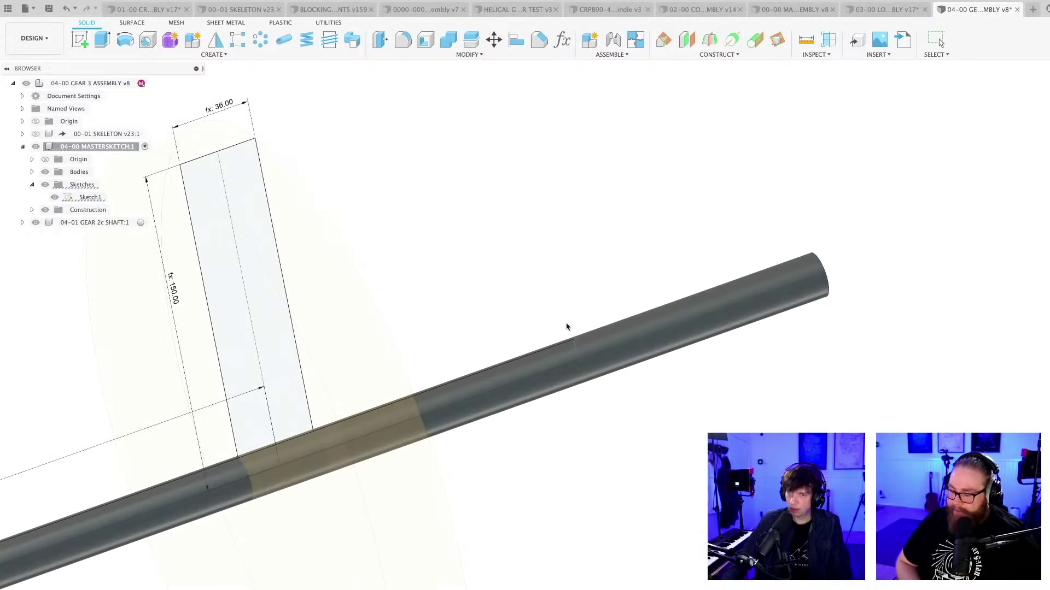
scroll(597, 392, down, 6)
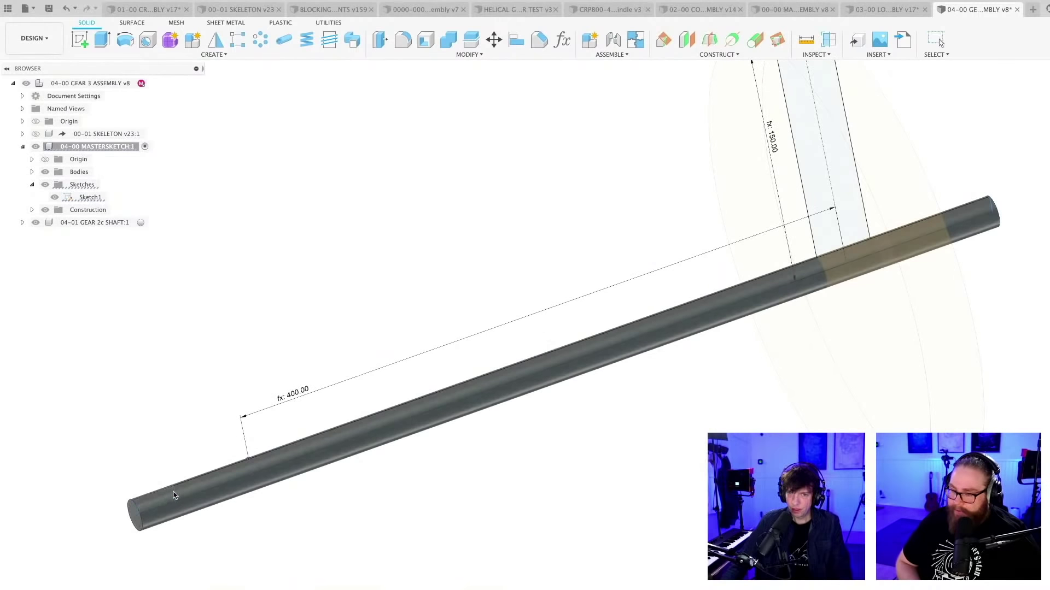
scroll(387, 529, down, 4)
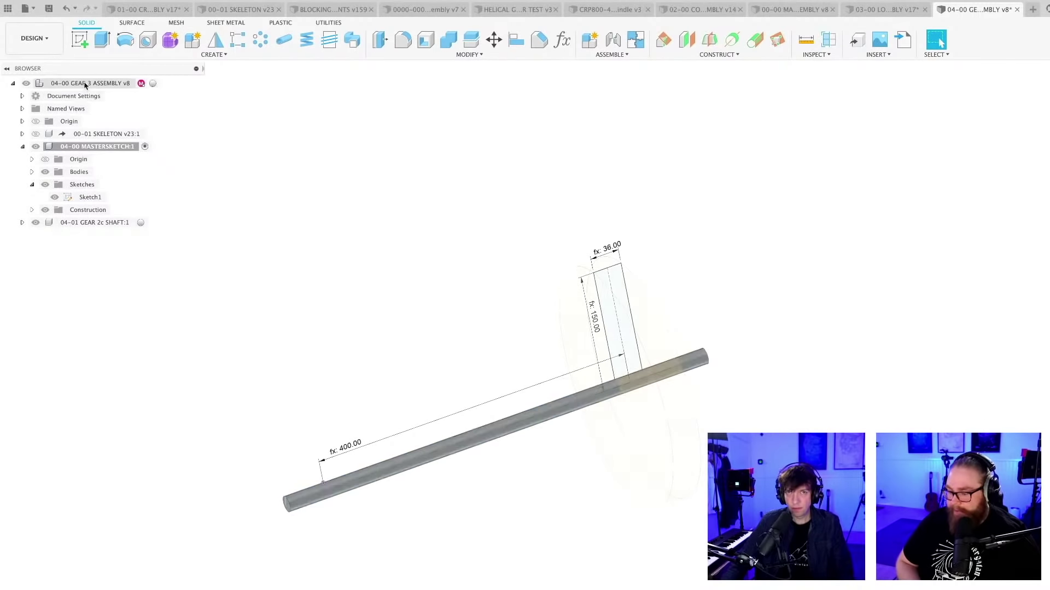
click(156, 83)
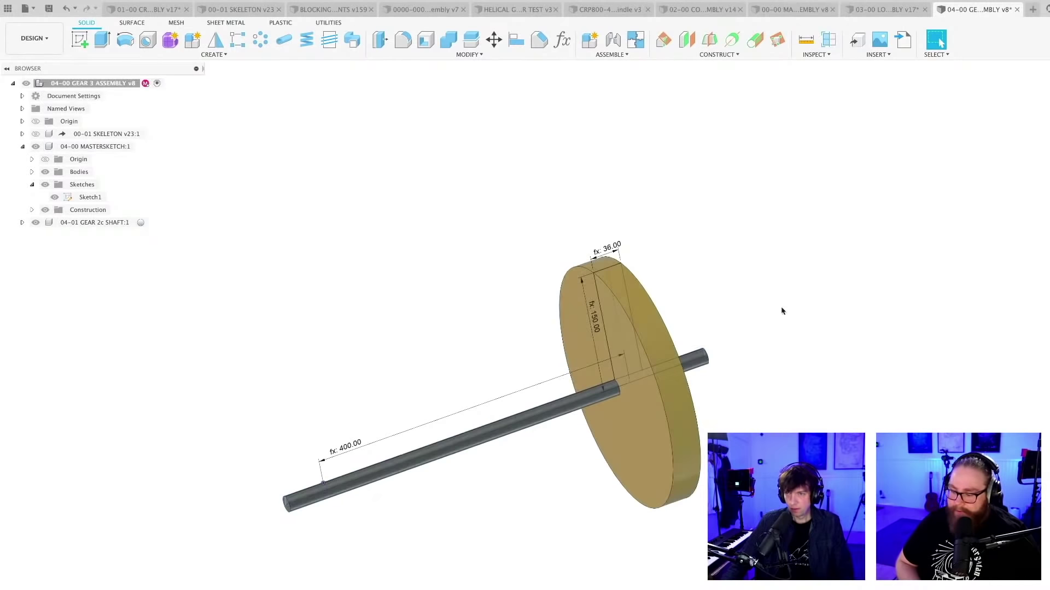
key(ctrl+s)
key(Return)
scroll(762, 442, down, 2)
middle_drag(792, 454, 730, 454)
Switch to the 00-00 MACHINE 3 ASSEMBLY document and insert the 04-00 GEAR 3 ASSEMBLY without moving it from its inserted position
mouse_move(786, 4)
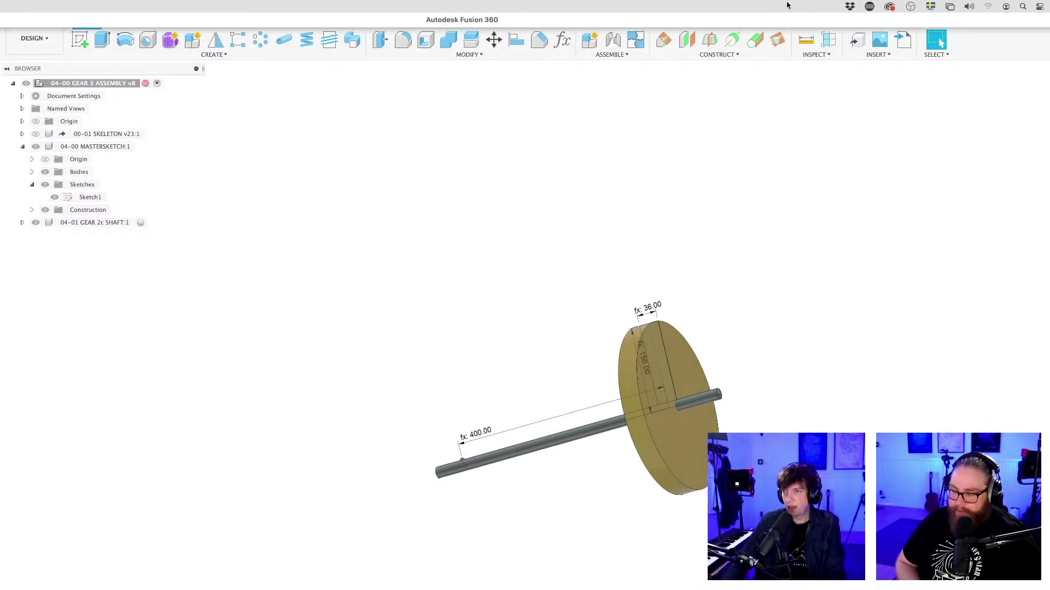
click(803, 9)
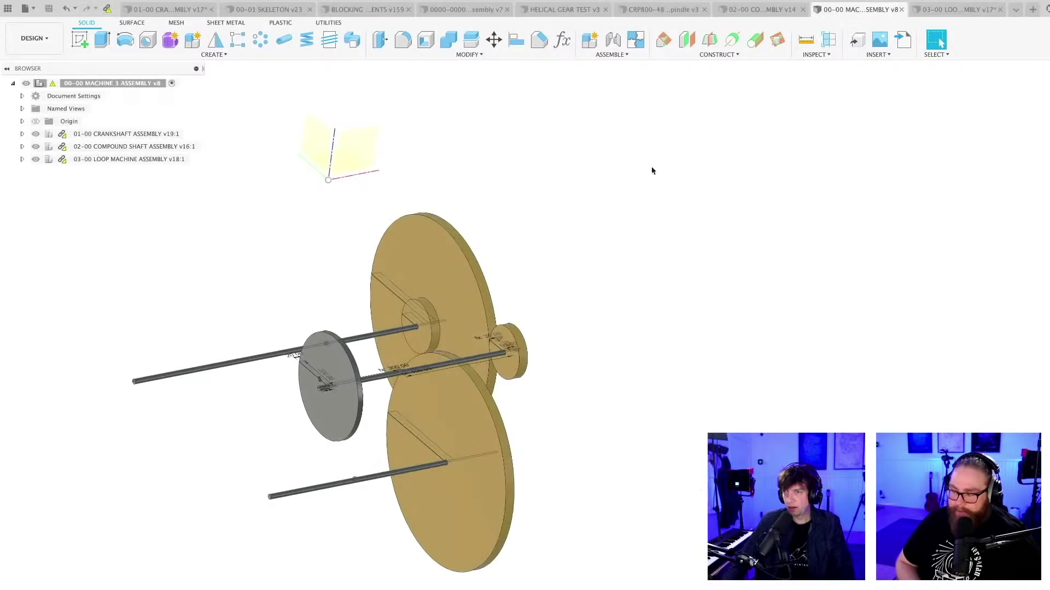
shift+middle_drag(593, 286, 687, 318)
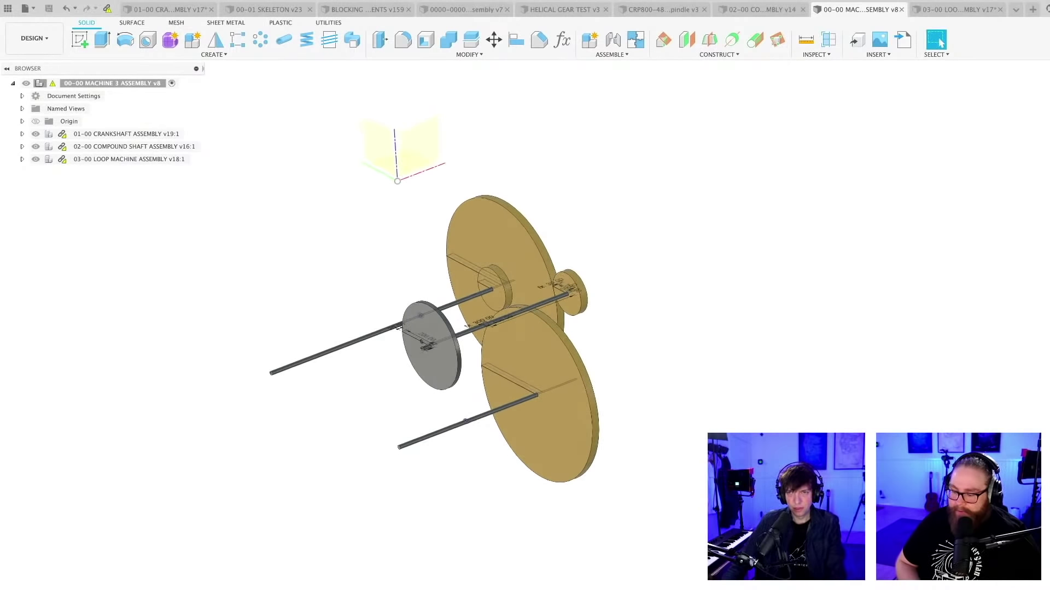
key(ctrl+v)
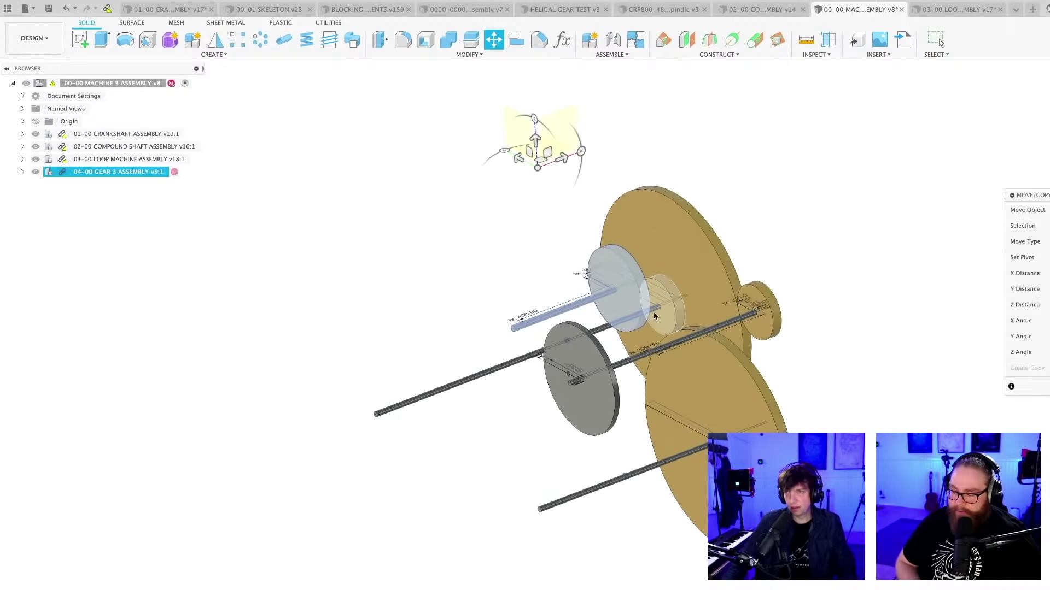
mouse_move(415, 382)
shift+middle_down()
mouse_move(350, 399)
mouse_move(511, 398)
mouse_move(476, 412)
mouse_move(446, 444)
mouse_move(428, 366)
shift+middle_up()
scroll(339, 402, up, 5)
scroll(497, 417, down, 3)
scroll(447, 444, down, 3)
key(Escape)
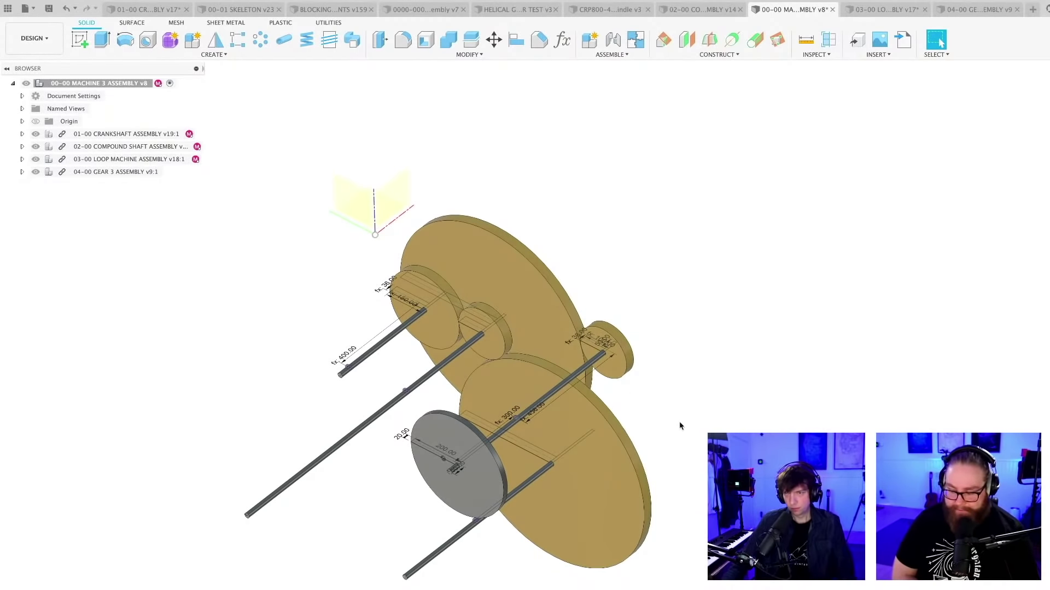
Save a new version of the 00-00 MACHINE 3 ASSEMBLY with the gear 3 assembly inserted
shift+middle_drag(679, 421, 686, 444)
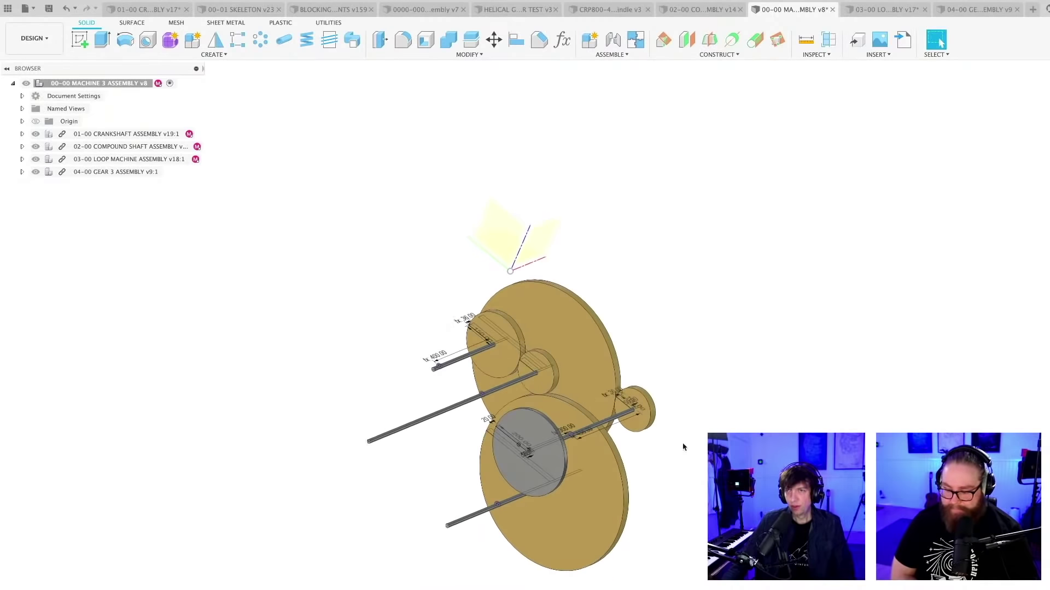
key(super+s)
key(Return)
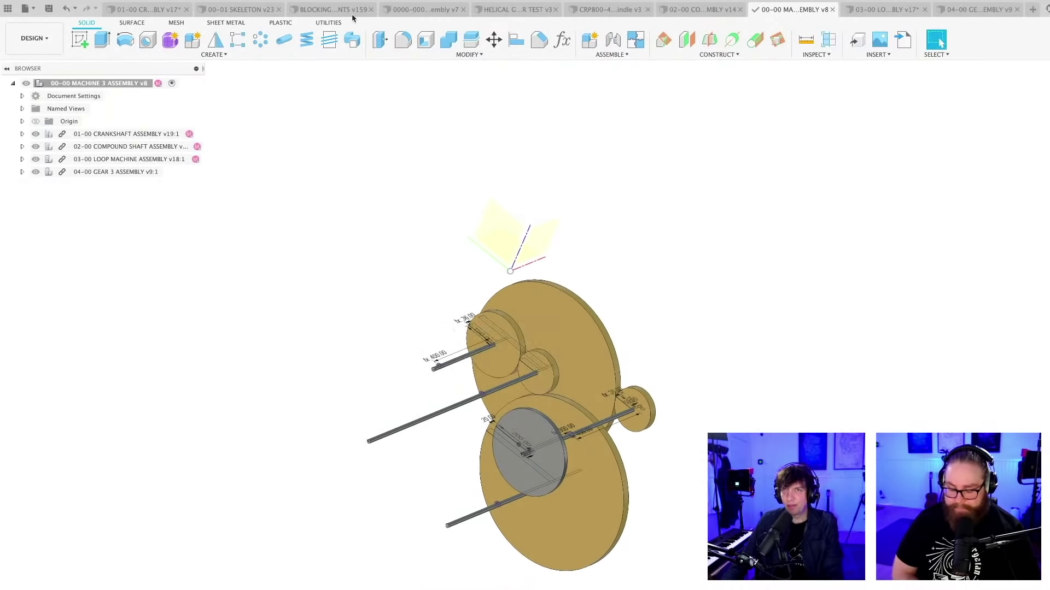
Open the BLOCKING FOR DESIGN REQUIREMENTS document and examine the machine layout, highlighting the flywheel at the end of the machine
click(333, 9)
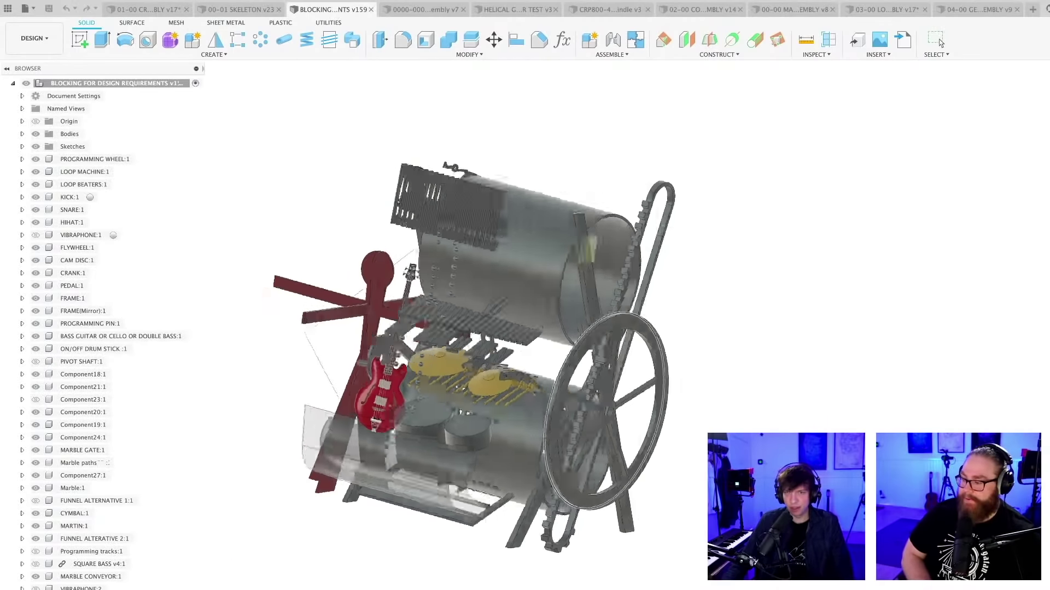
scroll(361, 353, up, 5)
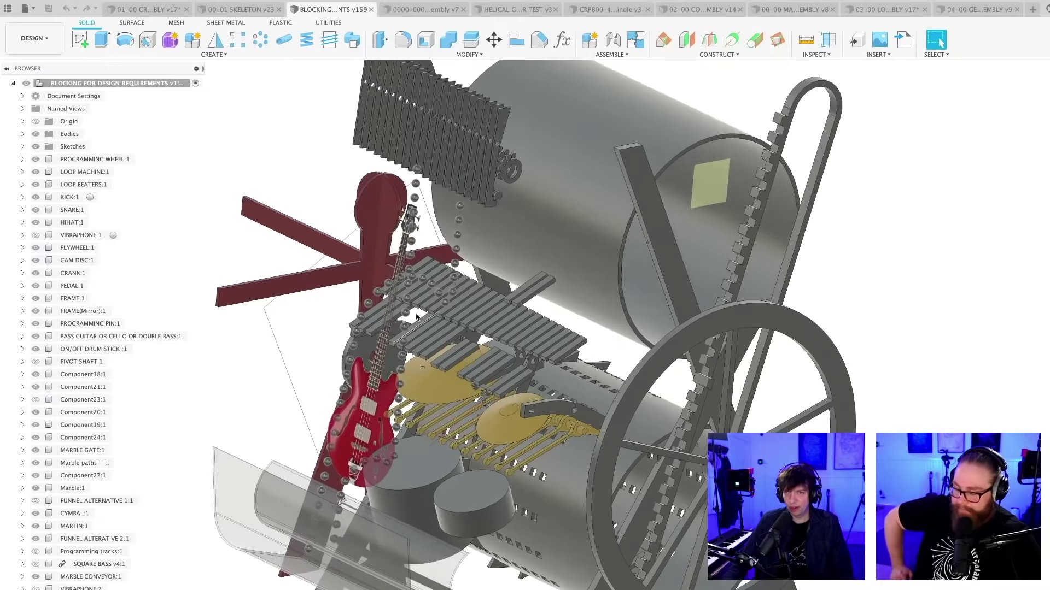
scroll(381, 319, down, 5)
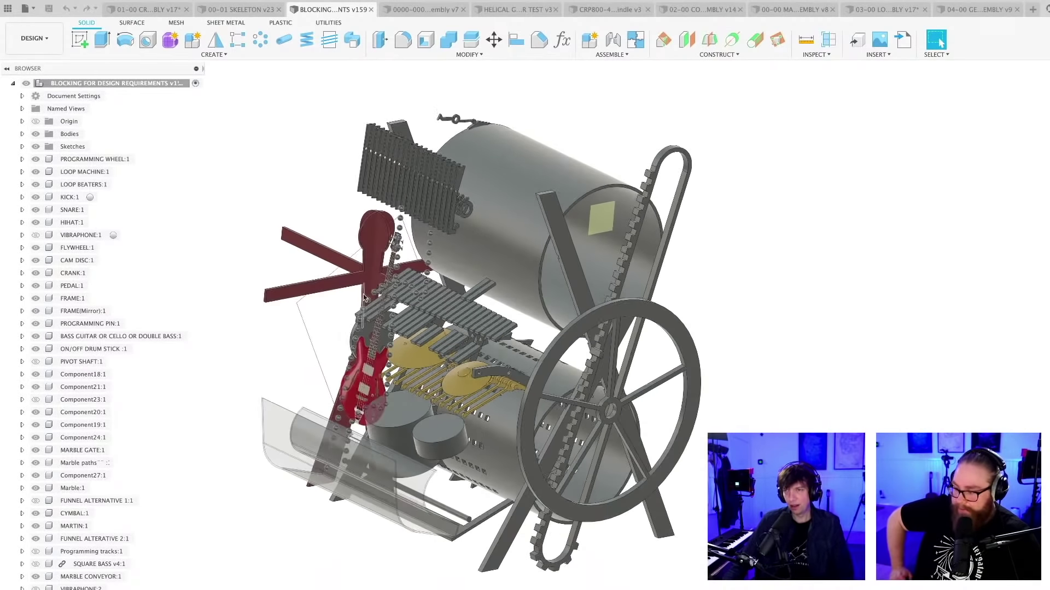
shift+middle_drag(547, 328, 577, 408)
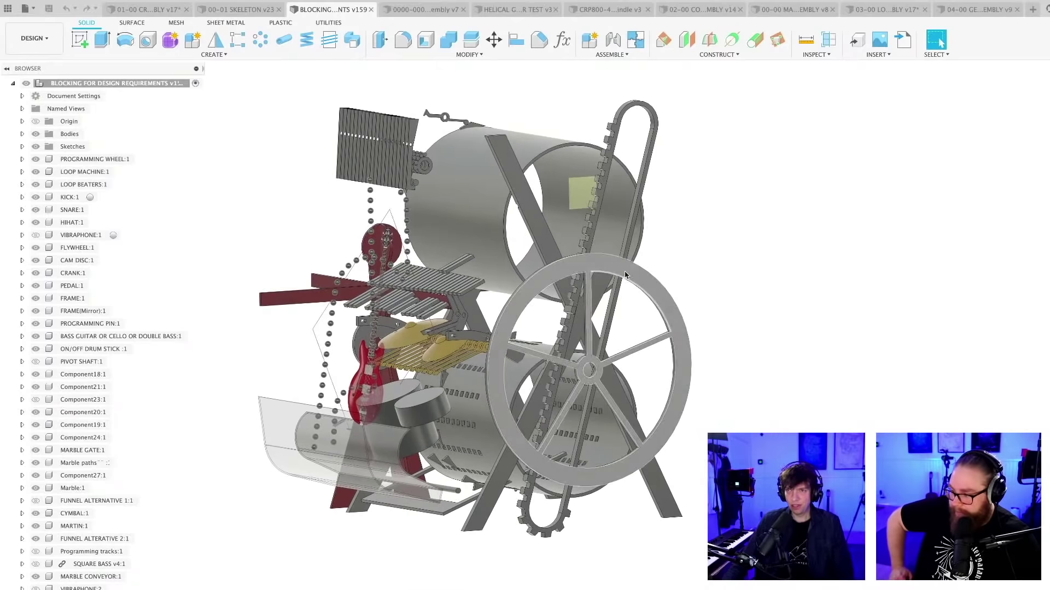
scroll(623, 276, up, 3)
click(593, 267)
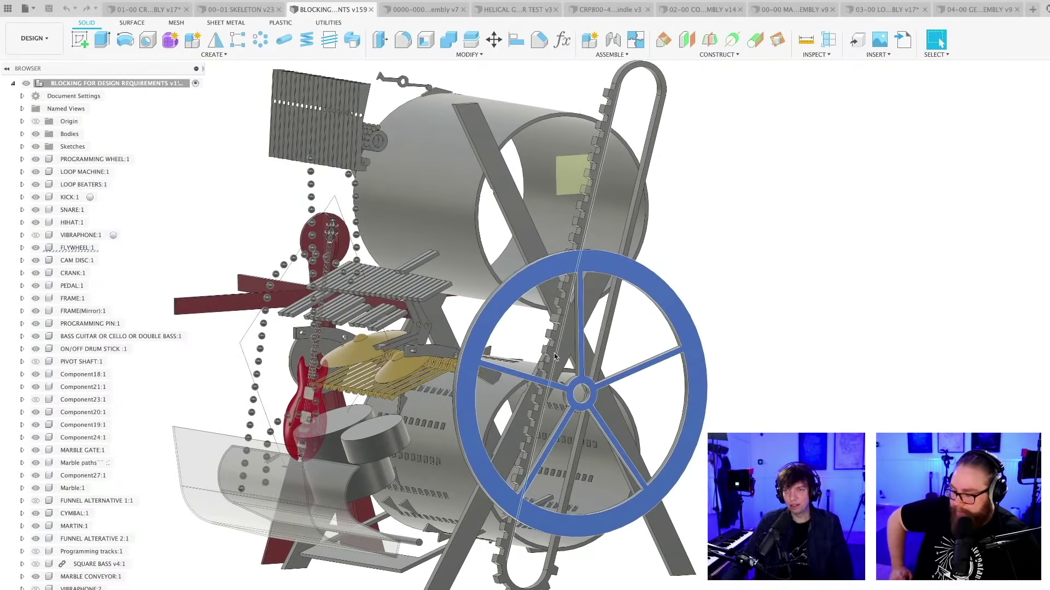
scroll(556, 331, down, 2)
shift+middle_drag(555, 356, 590, 201)
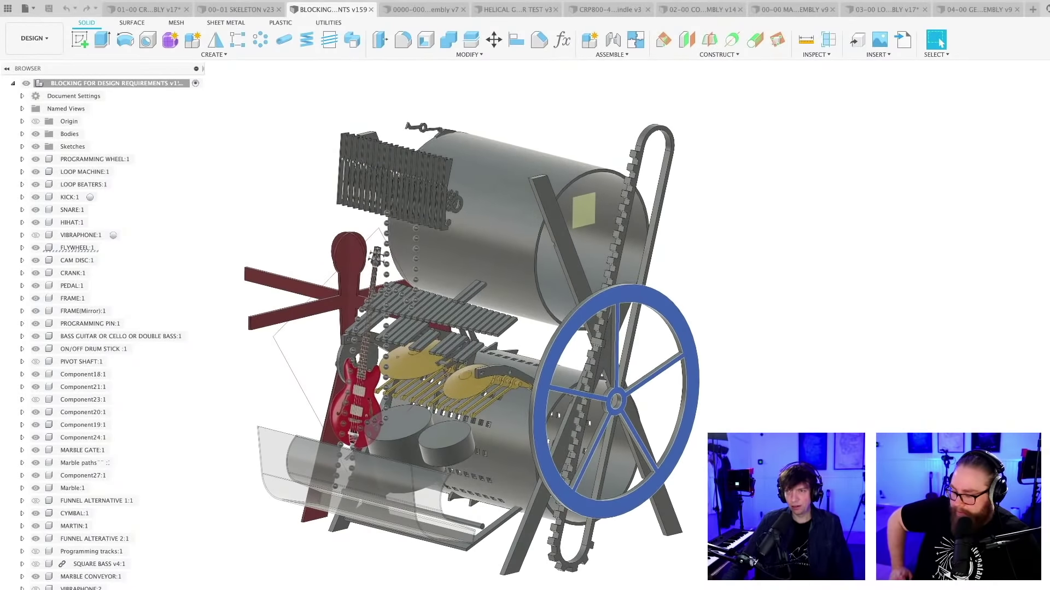
key(Escape)
middle_drag(579, 306, 577, 323)
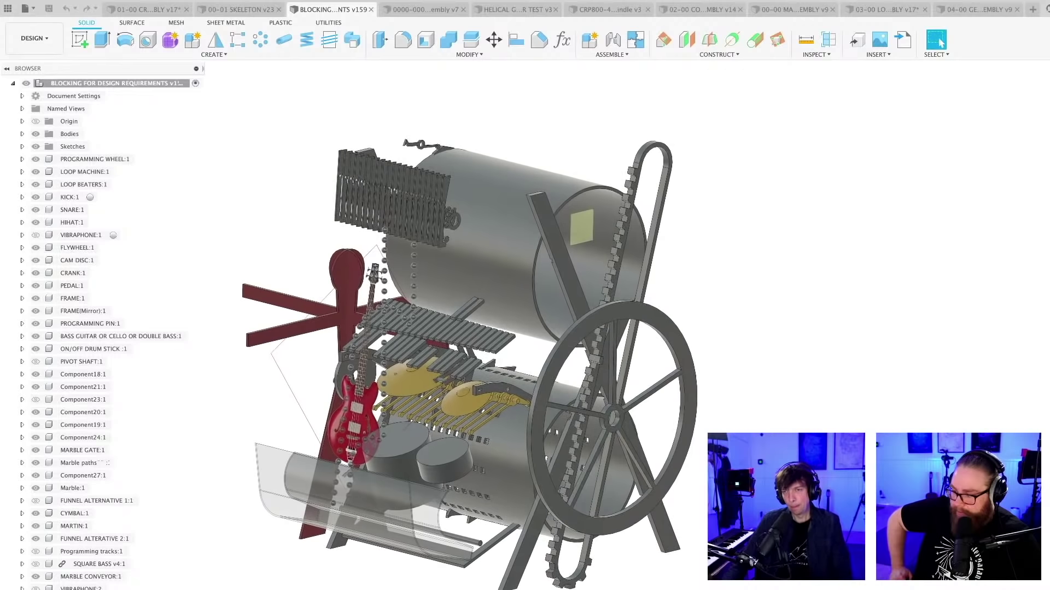
Examine the blocking model's red player figure, instruments and marble conveyor from several angles
scroll(468, 400, up, 5)
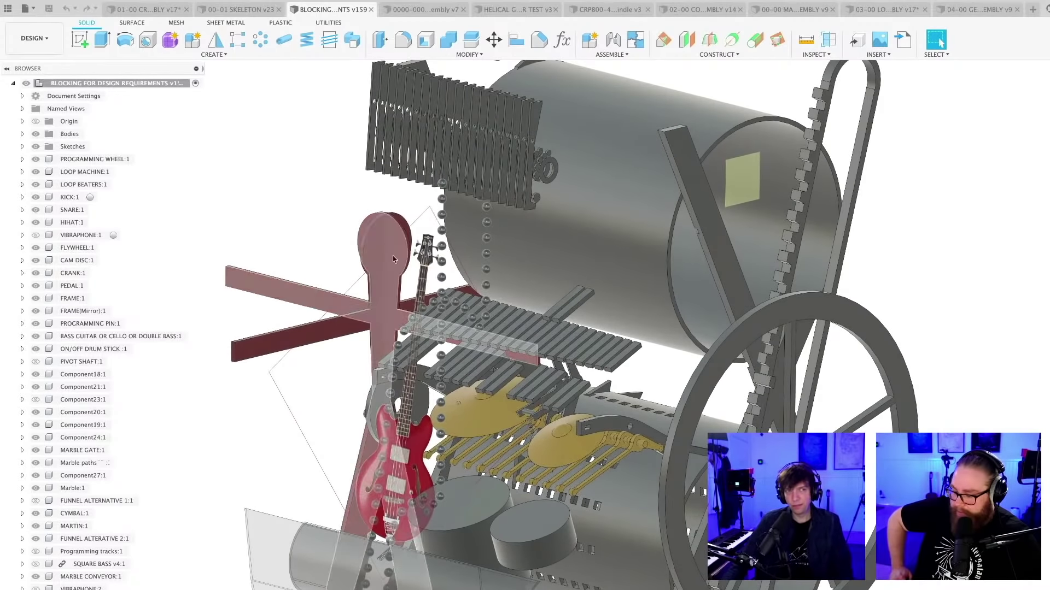
scroll(412, 292, down, 5)
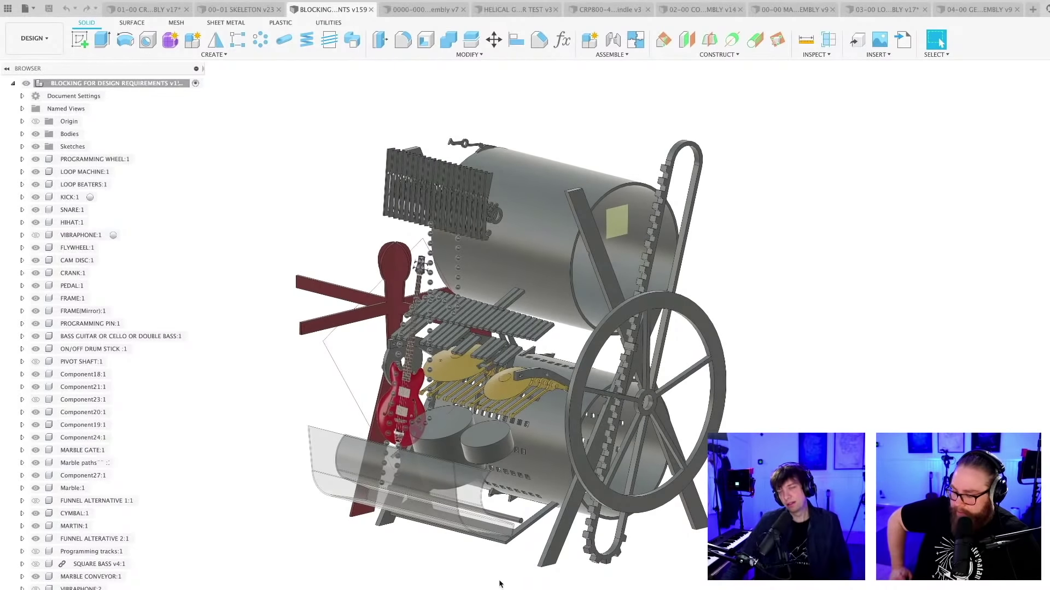
shift+middle_drag(497, 586, 562, 586)
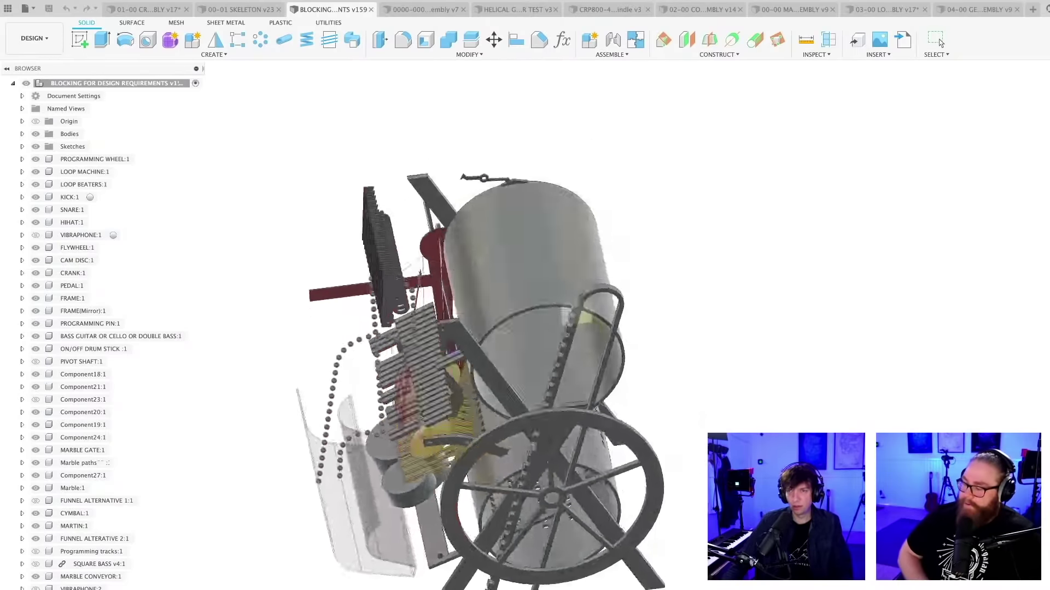
click(936, 40)
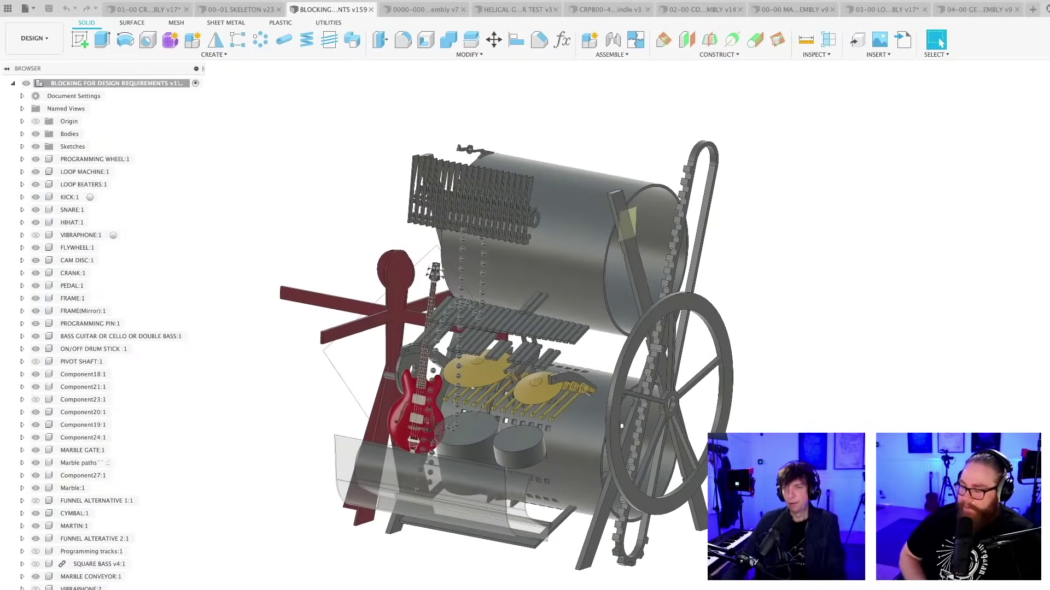
scroll(494, 574, up, 3)
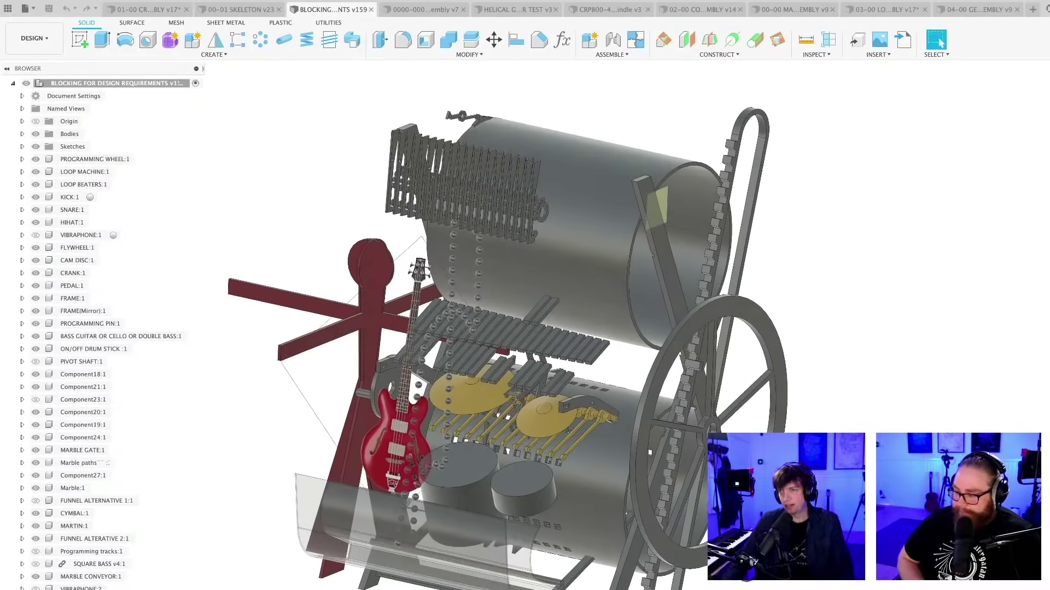
scroll(763, 243, up, 4)
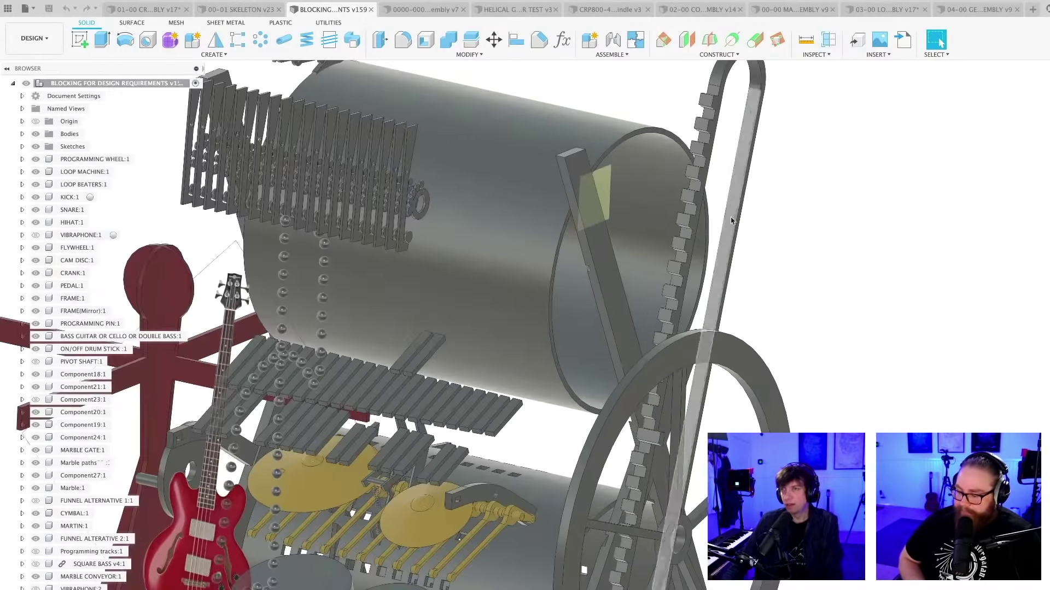
scroll(784, 284, down, 4)
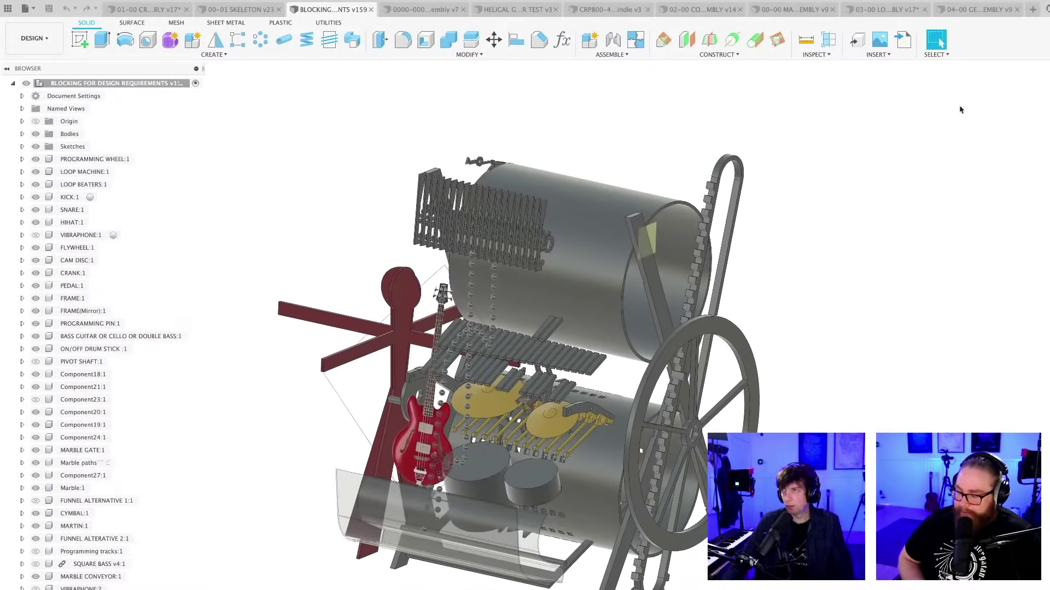
Return to the 00-00 MACHINE 3 ASSEMBLY, select the small middle gear and expand the 02-00 COMPOUND SHAFT ASSEMBLY to identify it
click(792, 9)
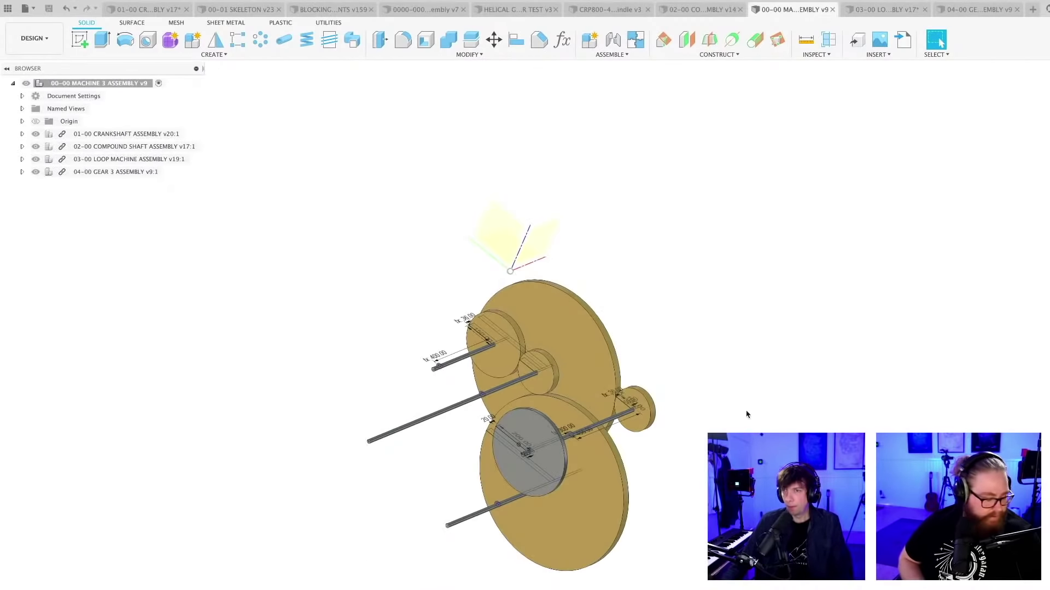
shift+middle_drag(708, 413, 617, 394)
scroll(533, 274, up, 3)
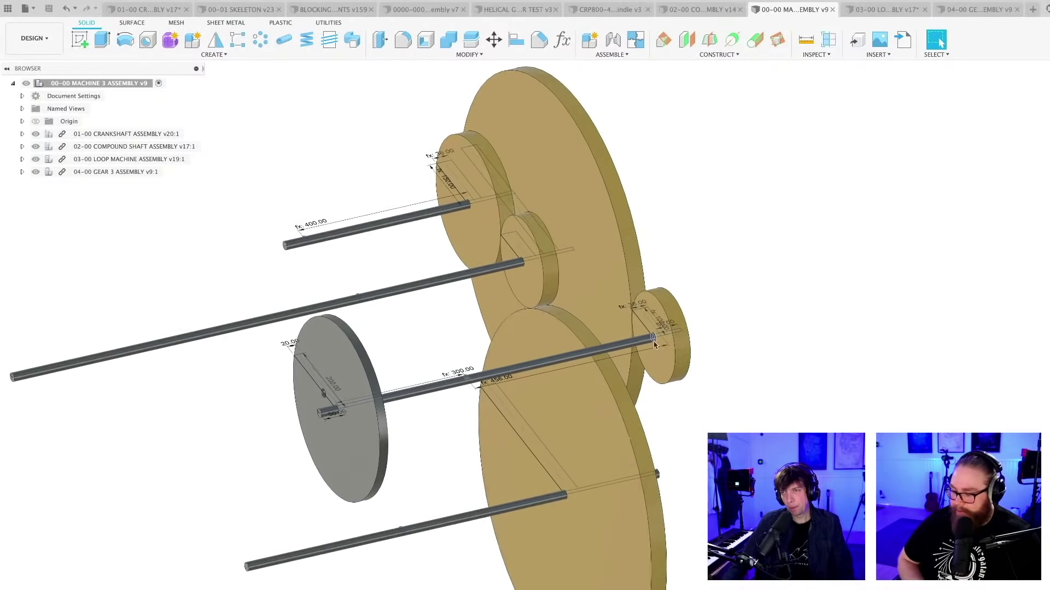
click(533, 276)
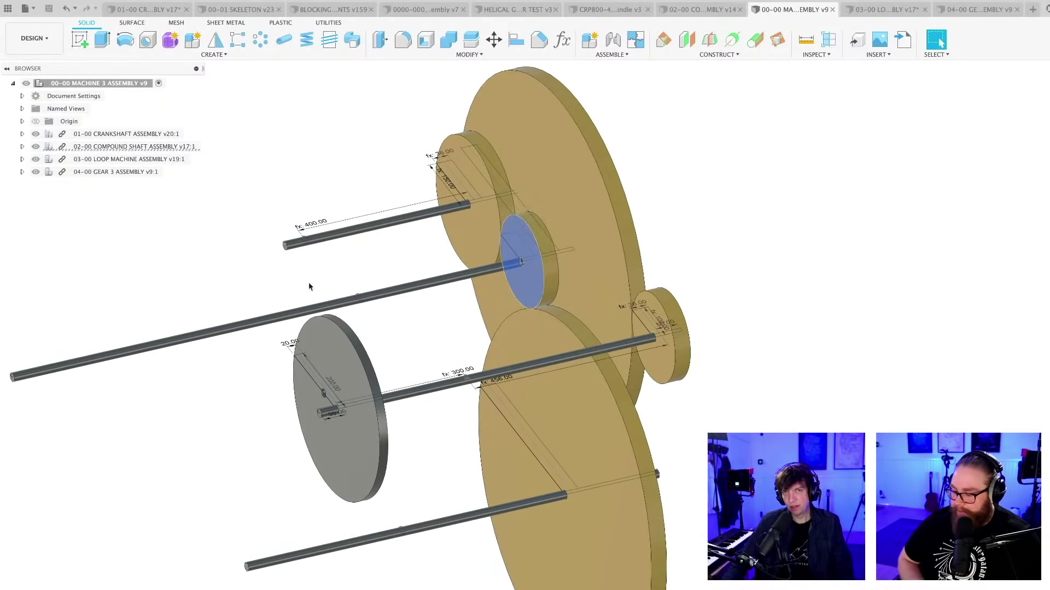
click(22, 147)
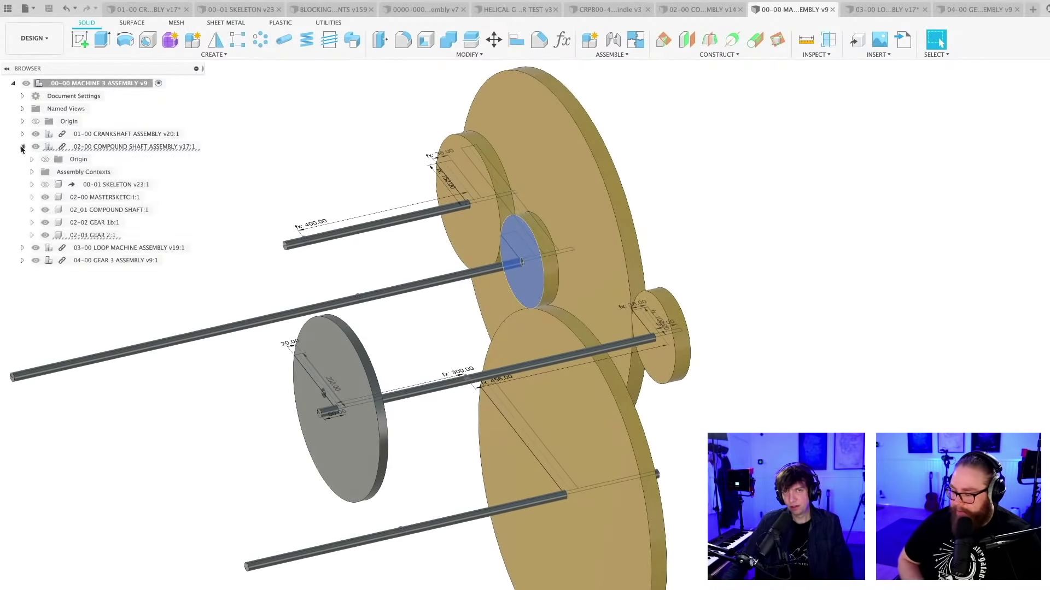
Identify the small middle gear and the large lower gear by matching them to their components in the compound shaft and loop machine assemblies
click(94, 236)
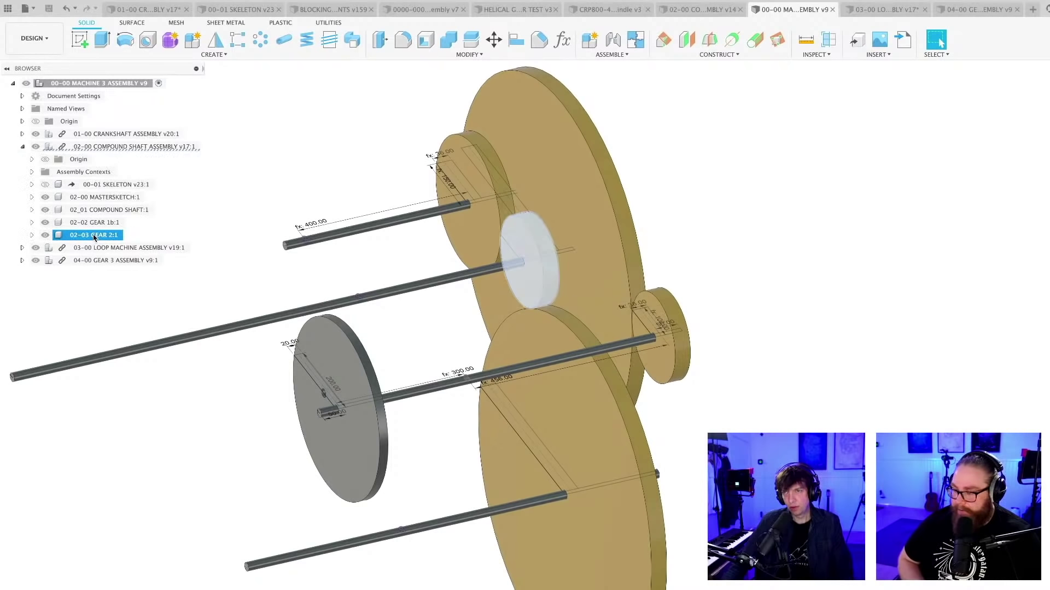
click(727, 242)
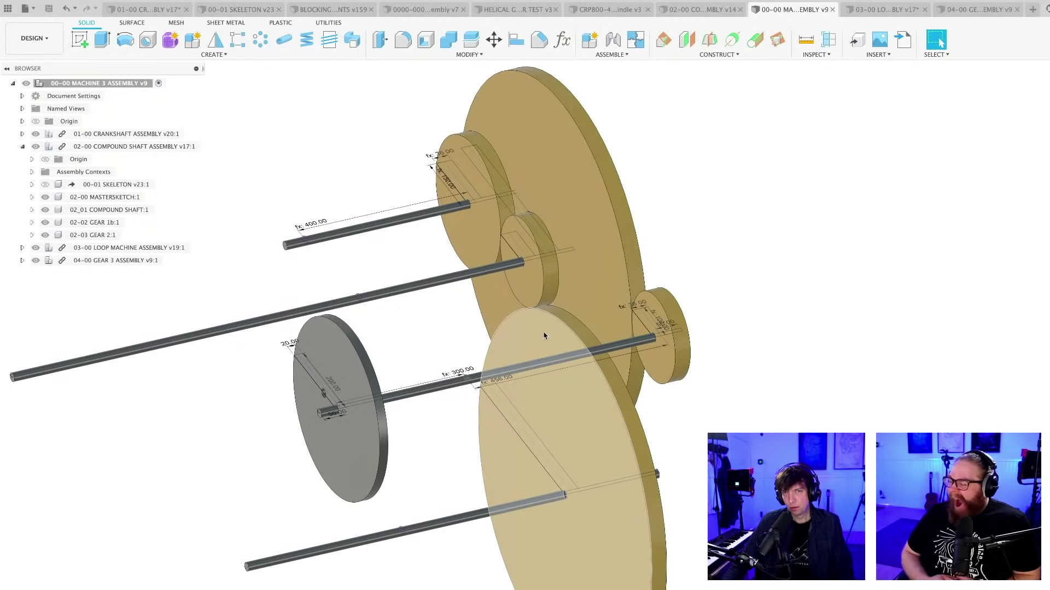
click(544, 336)
click(22, 248)
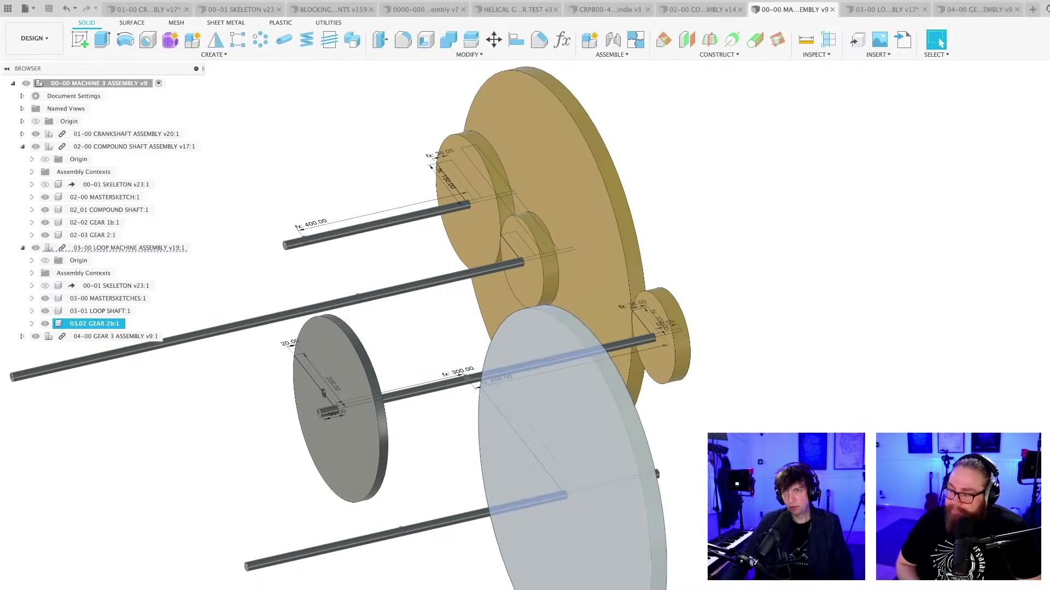
key(Escape)
click(484, 255)
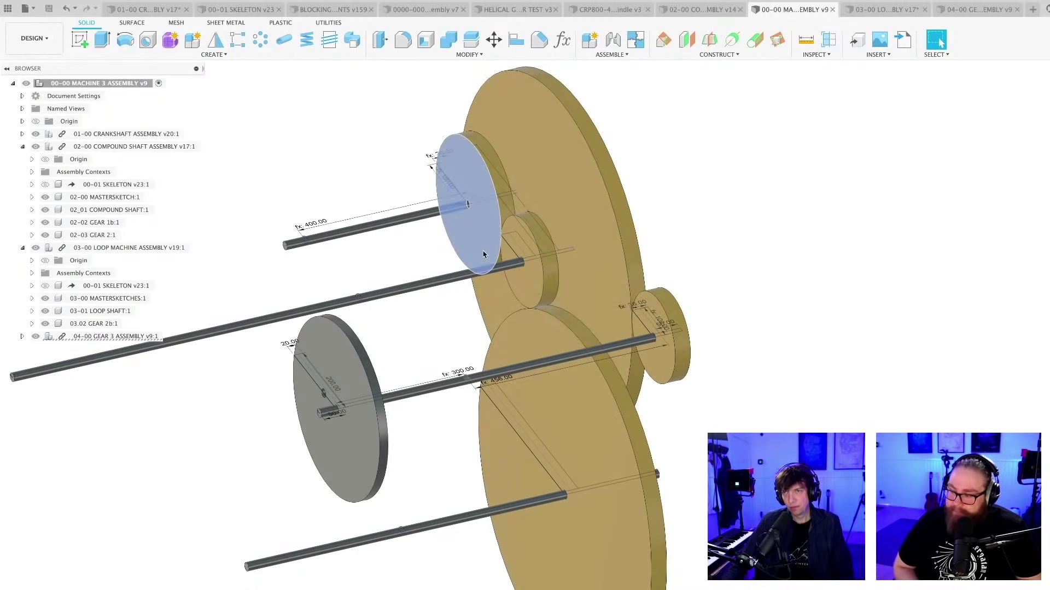
click(323, 187)
key(F6)
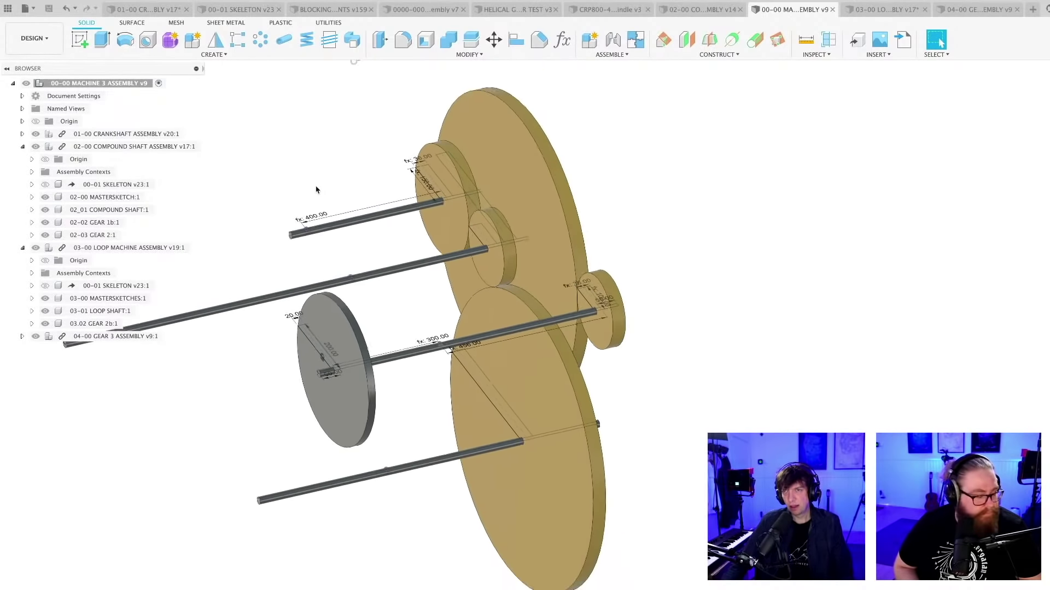
shift+middle_drag(416, 246, 393, 252)
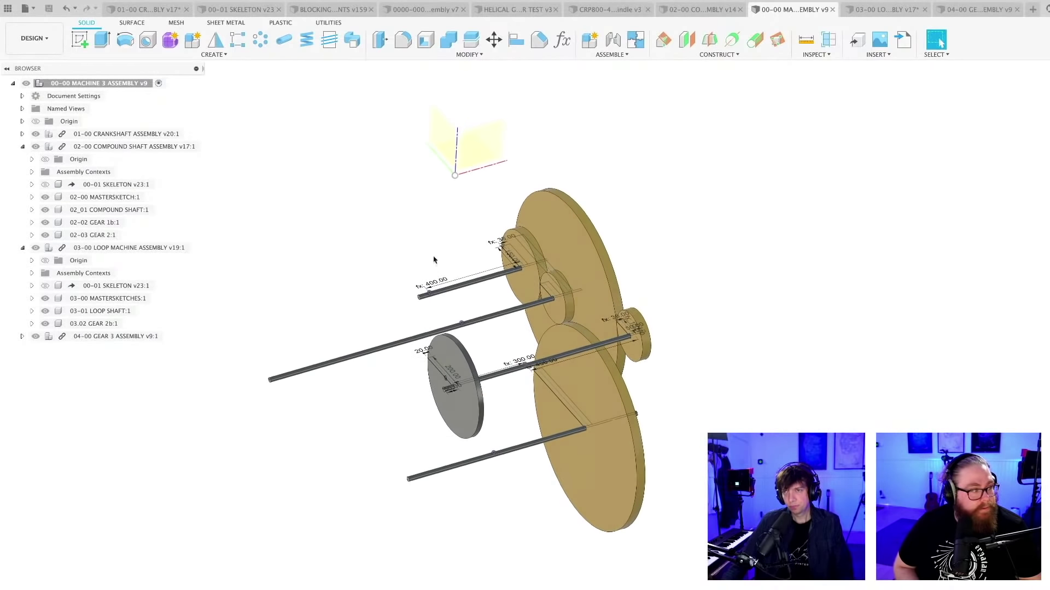
scroll(730, 386, up, 2)
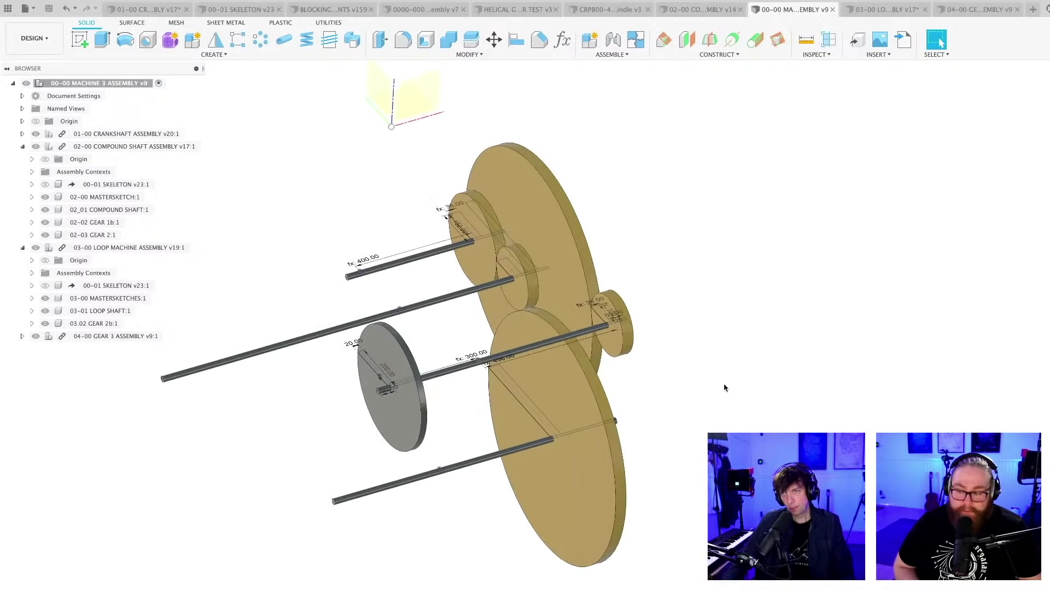
middle_drag(710, 375, 715, 388)
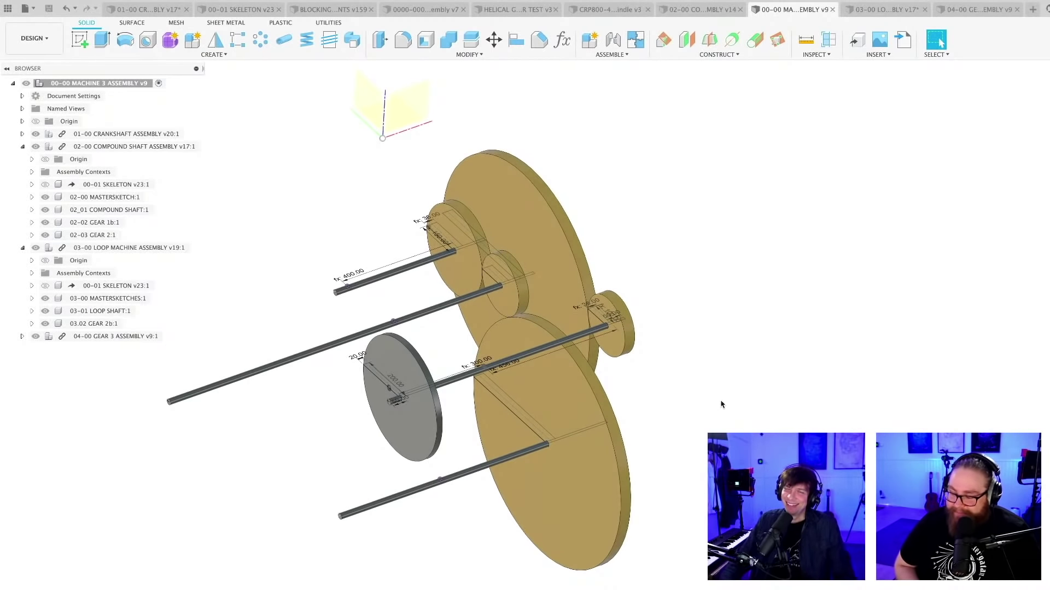
middle_drag(721, 403, 672, 403)
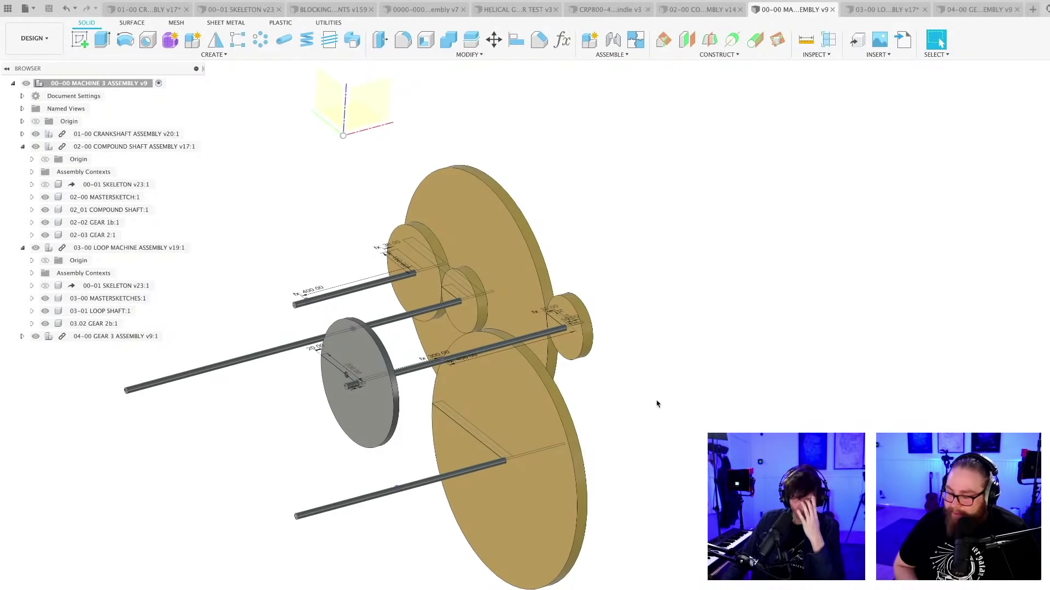
middle_drag(647, 433, 656, 438)
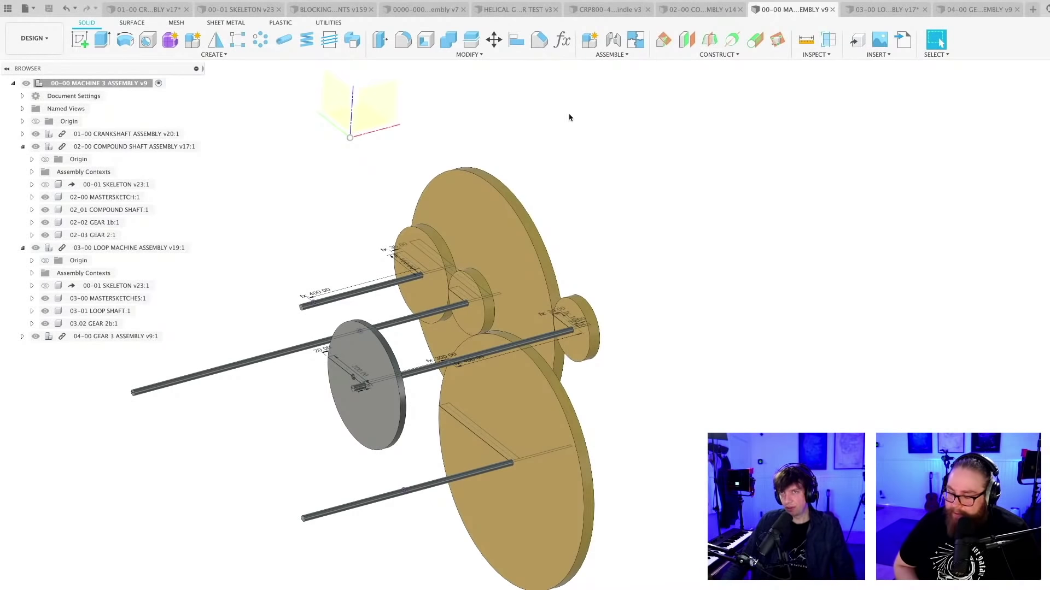
In the 00-01 SKELETON document, rename the user parameter GEAR3PITCHDIA as DEPRECATED2 and remove it from the favorites
click(237, 9)
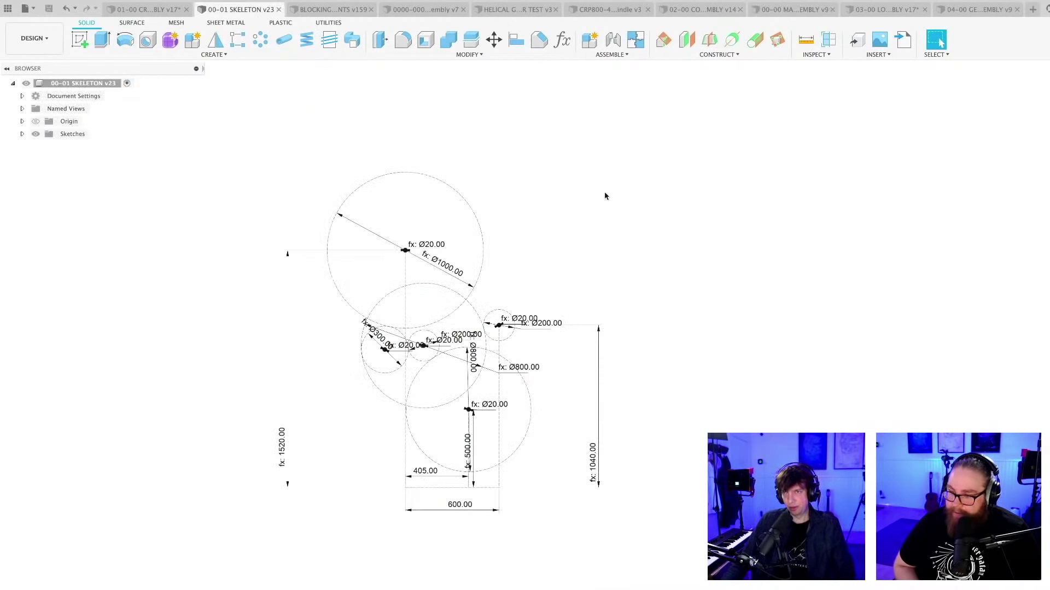
shift+middle_drag(574, 224, 528, 241)
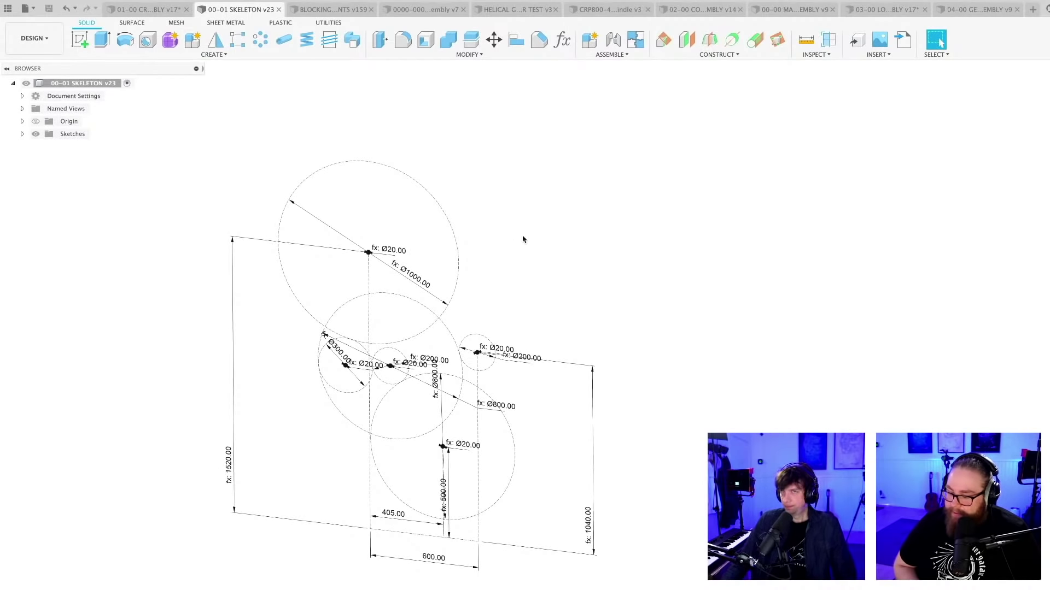
click(564, 43)
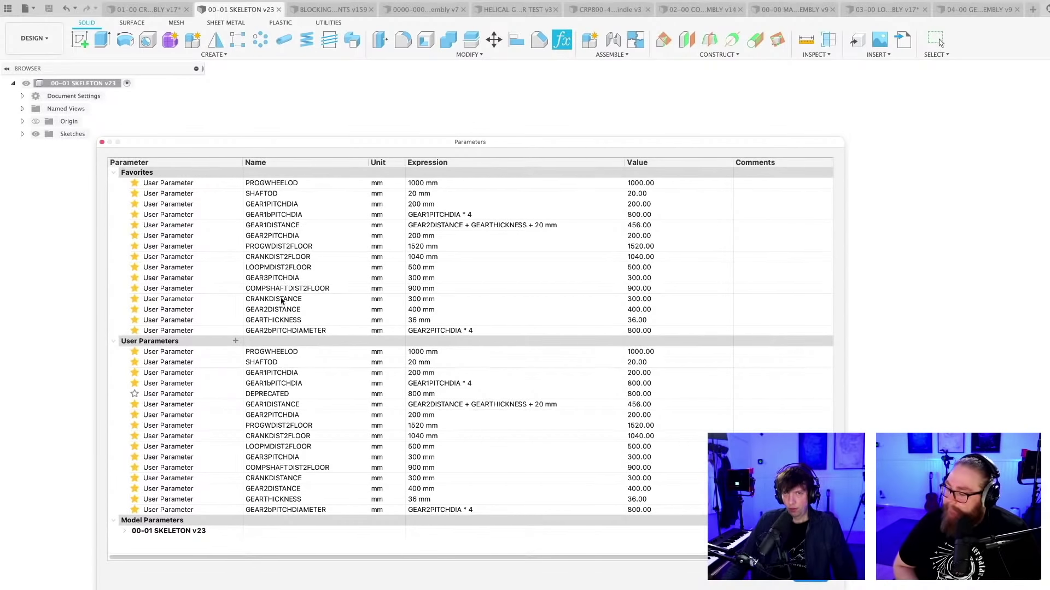
double_click(285, 278)
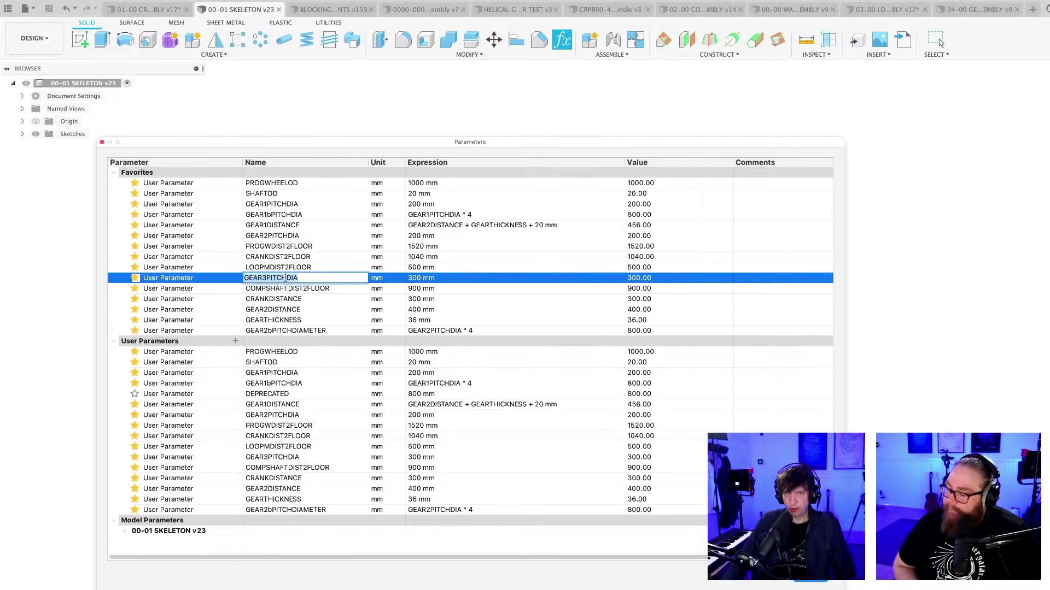
text(DEPR)
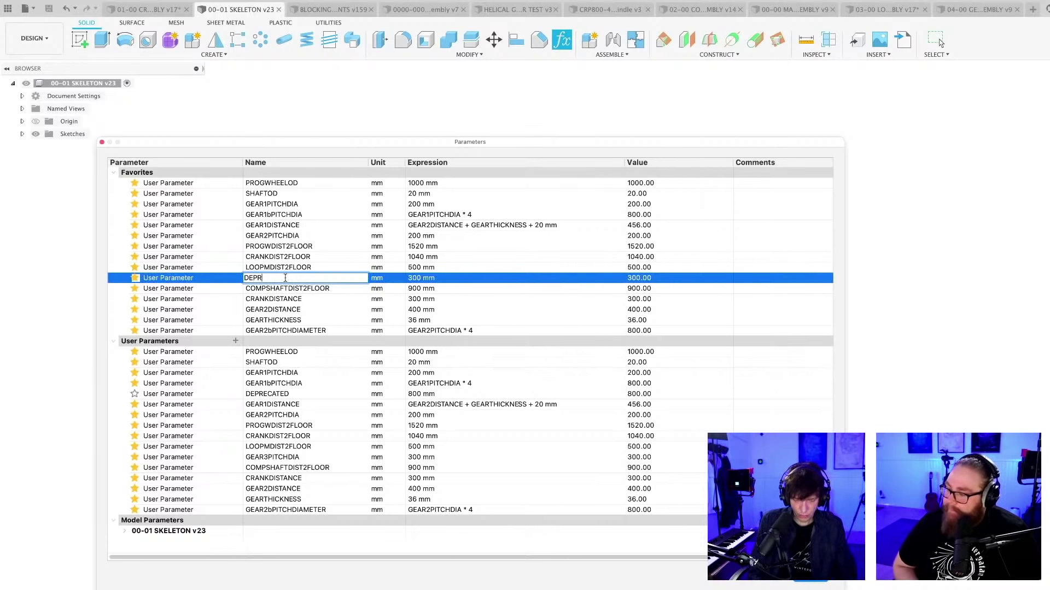
text(AC)
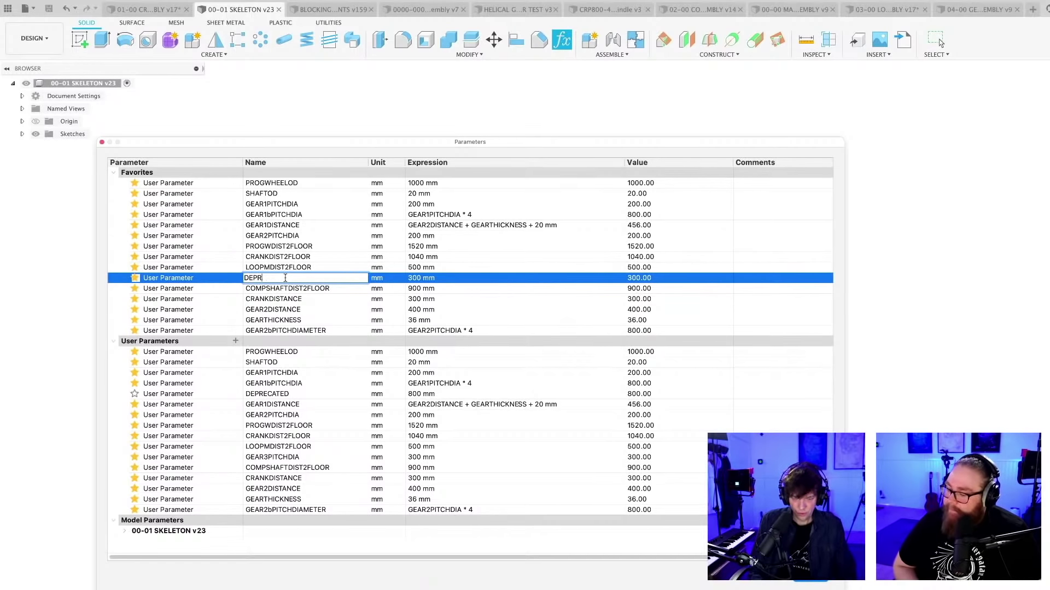
text(D)
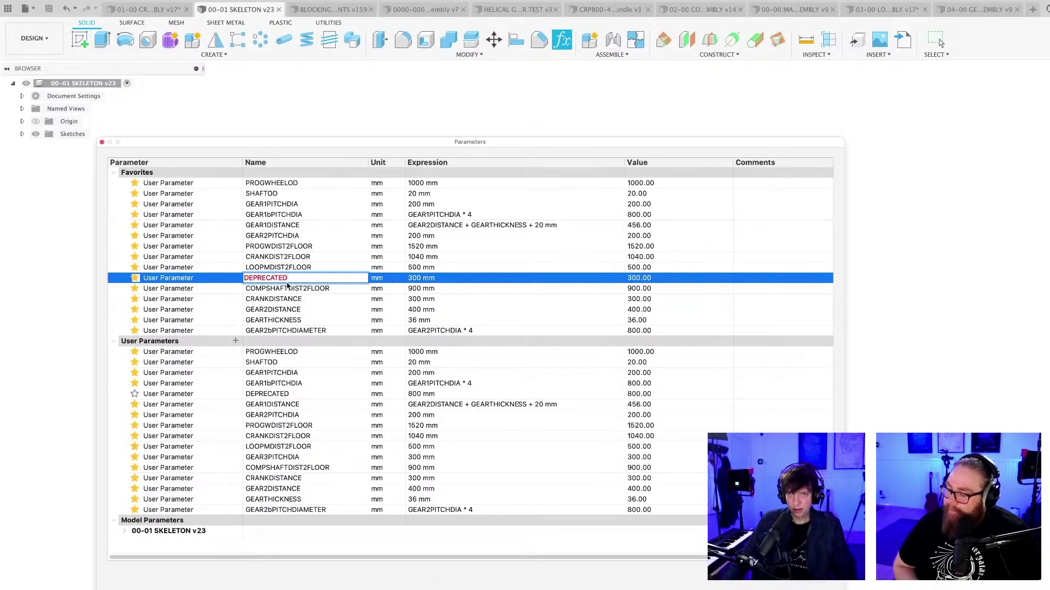
text(2)
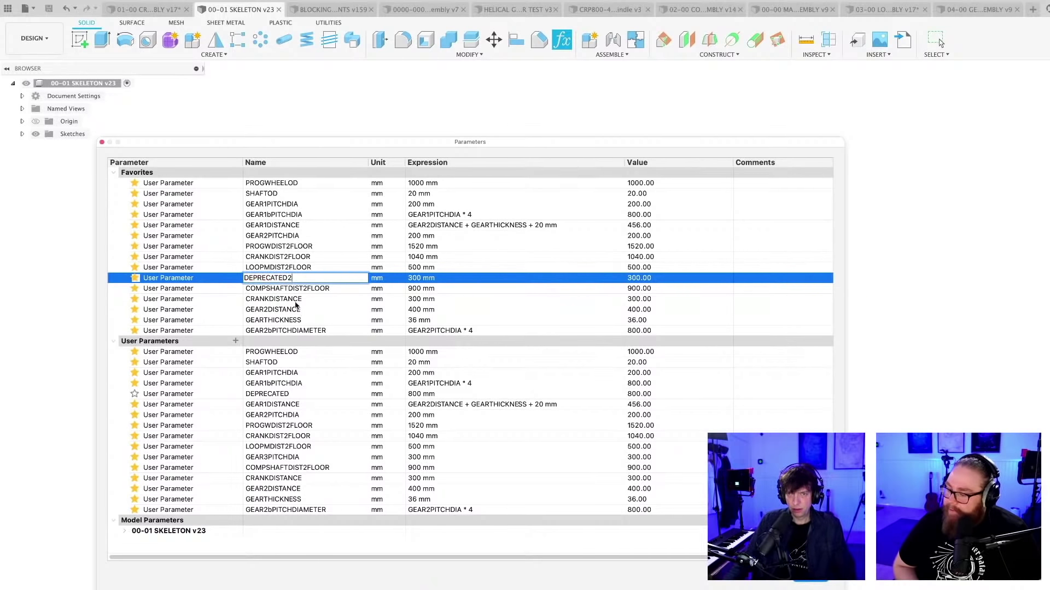
double_click(295, 300)
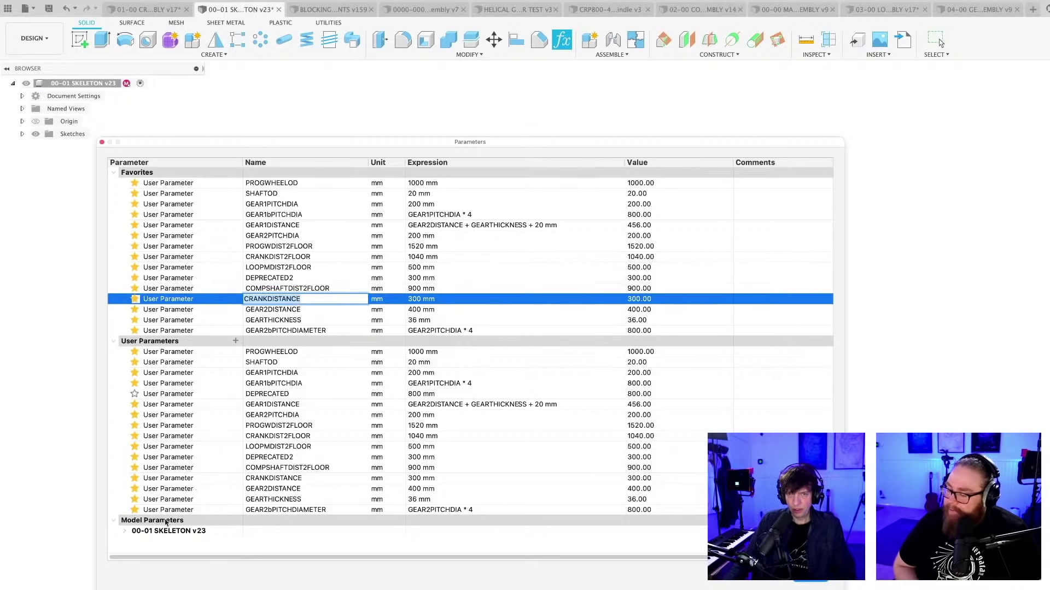
double_click(273, 279)
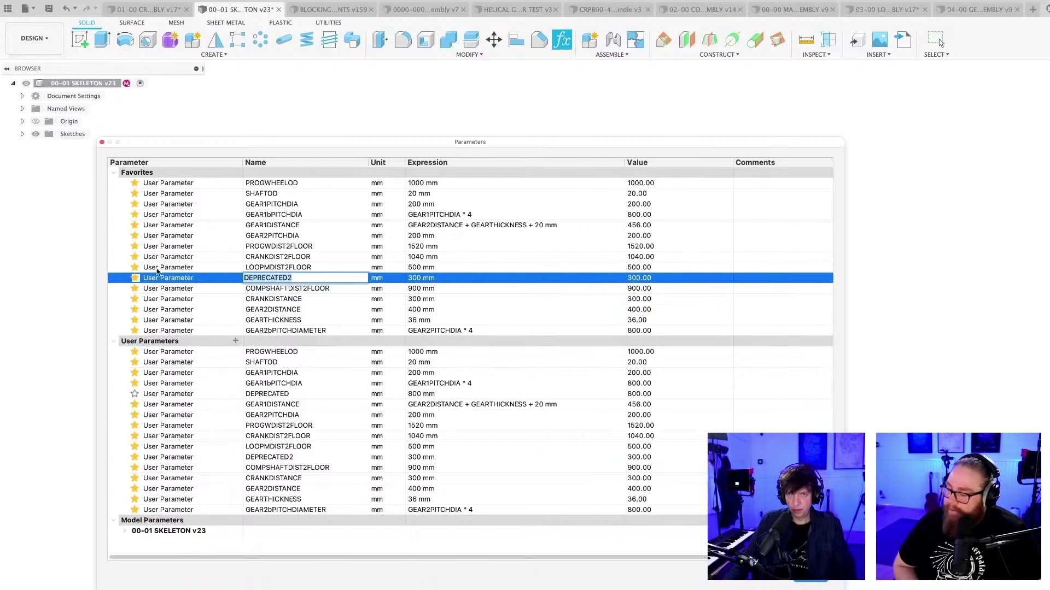
click(134, 278)
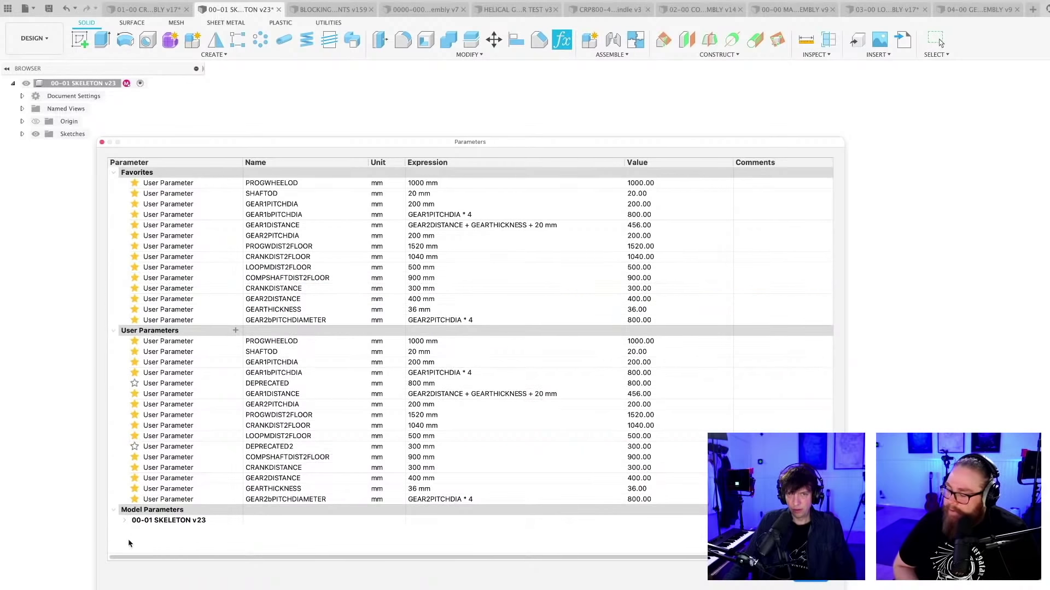
Add a user parameter named GEAR2cPITCHDIA with a value of 300 mm and close the parameter table
click(235, 330)
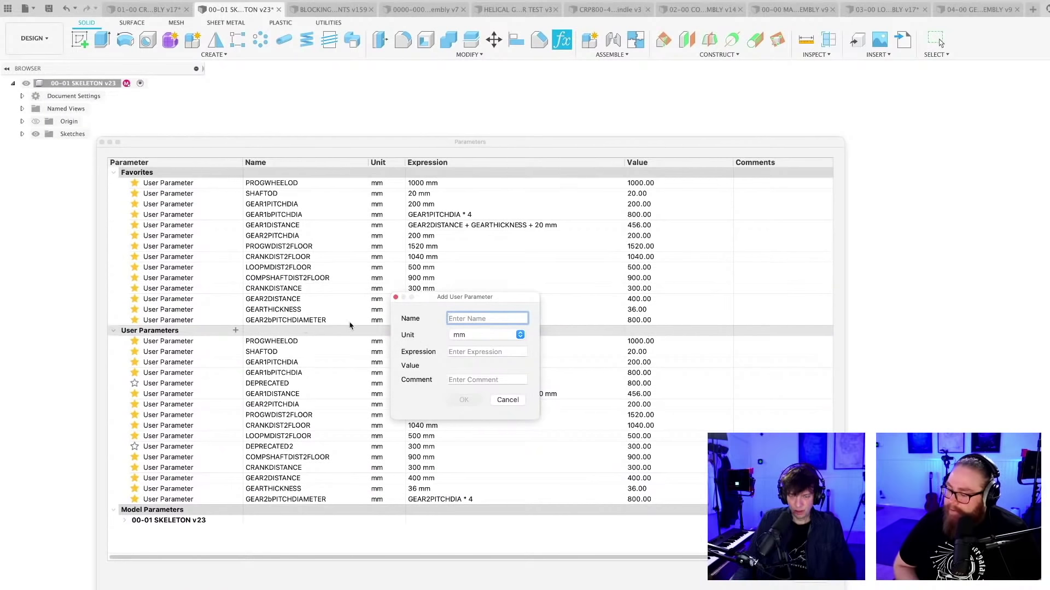
text(GEAR2cPITCHDIA)
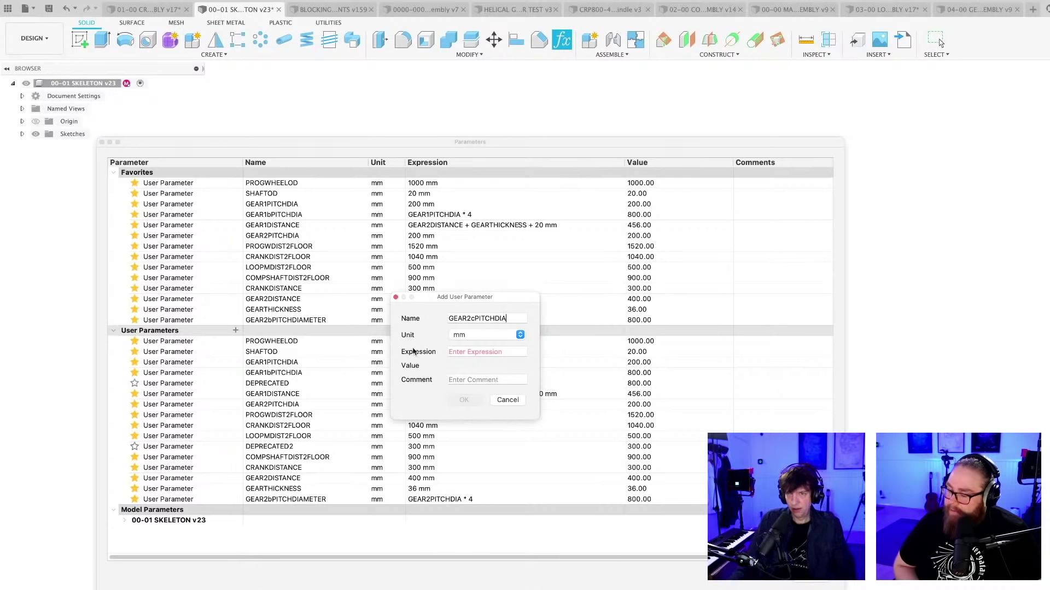
click(484, 351)
text(300)
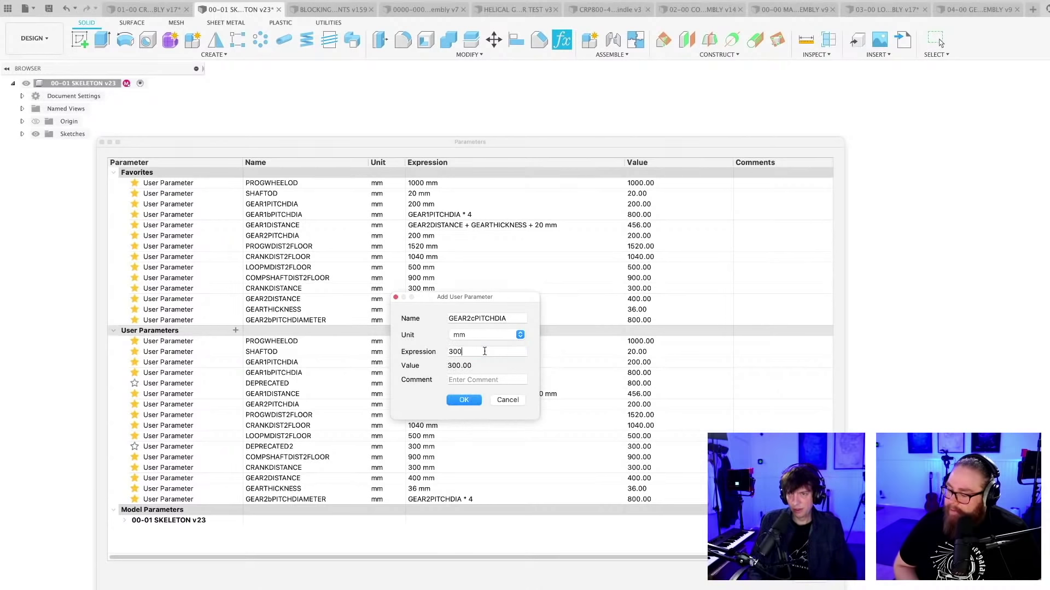
key(Return)
key(Return)
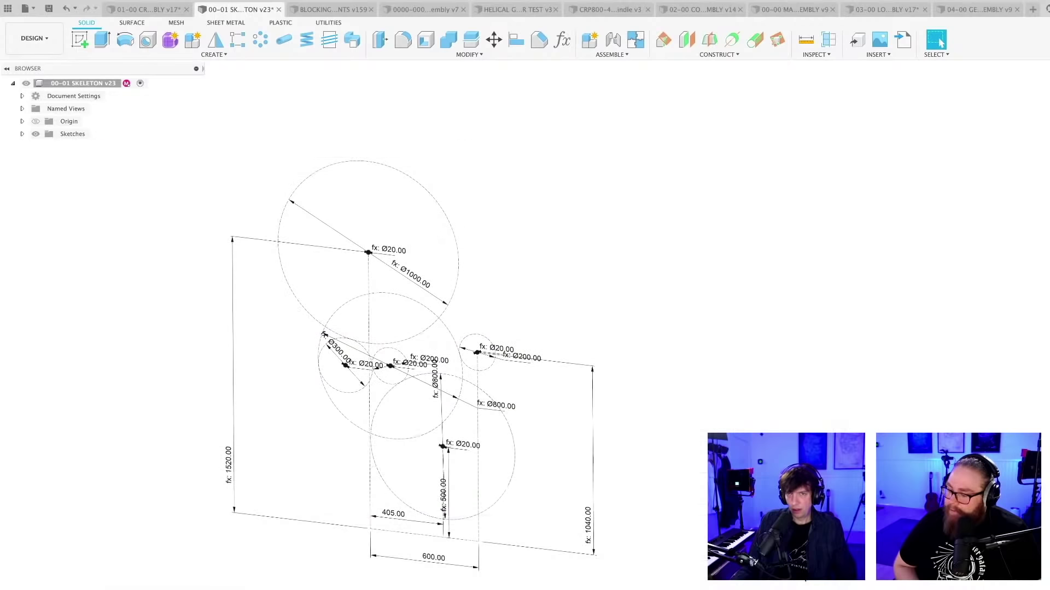
Link the diameter of the 300 mm pitch circle in the skeleton sketch to the GEAR2cPITCHDIA parameter instead of DEPRECATED2
scroll(346, 382, up, 5)
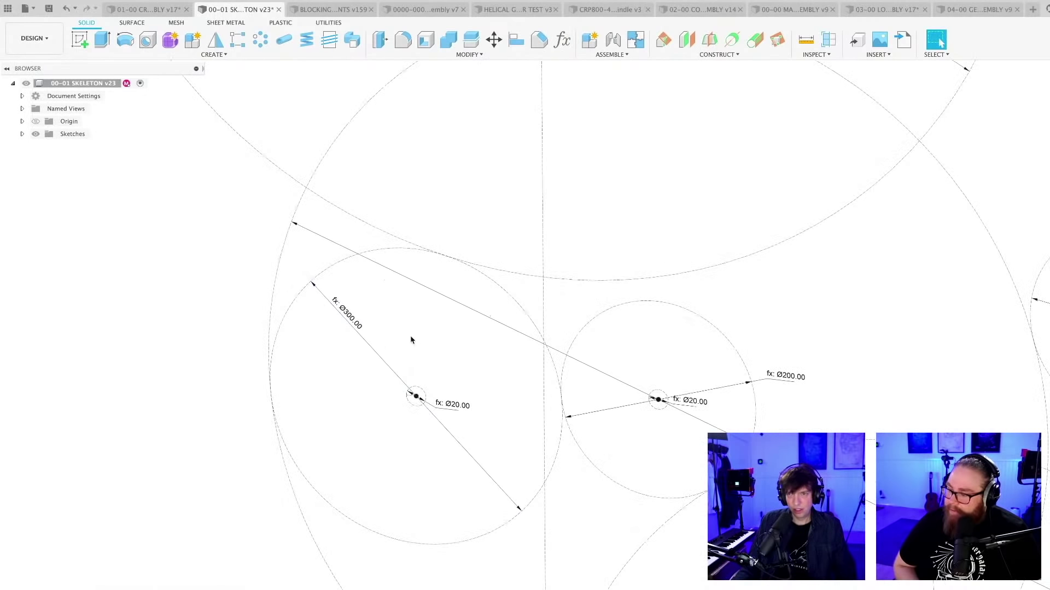
scroll(540, 261, left, 10)
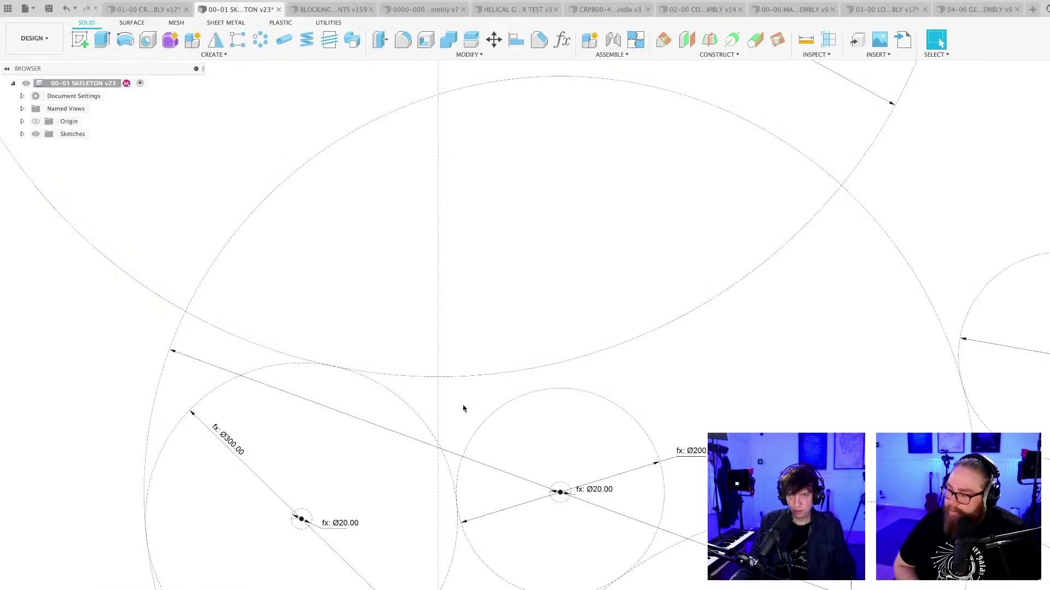
double_click(538, 263)
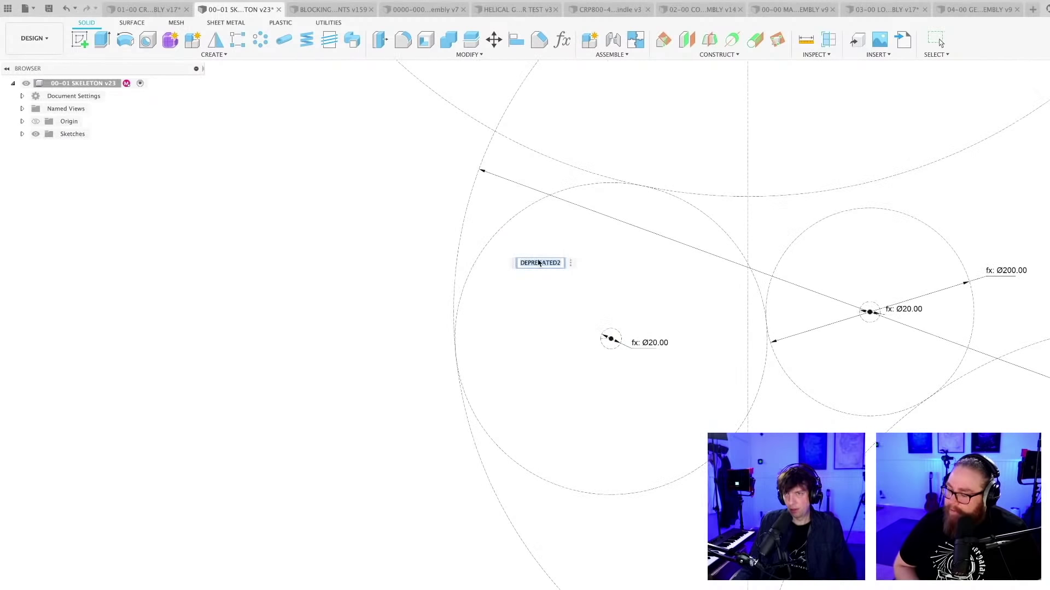
text(GEAR)
key(Down)
key(Down)
key(Down)
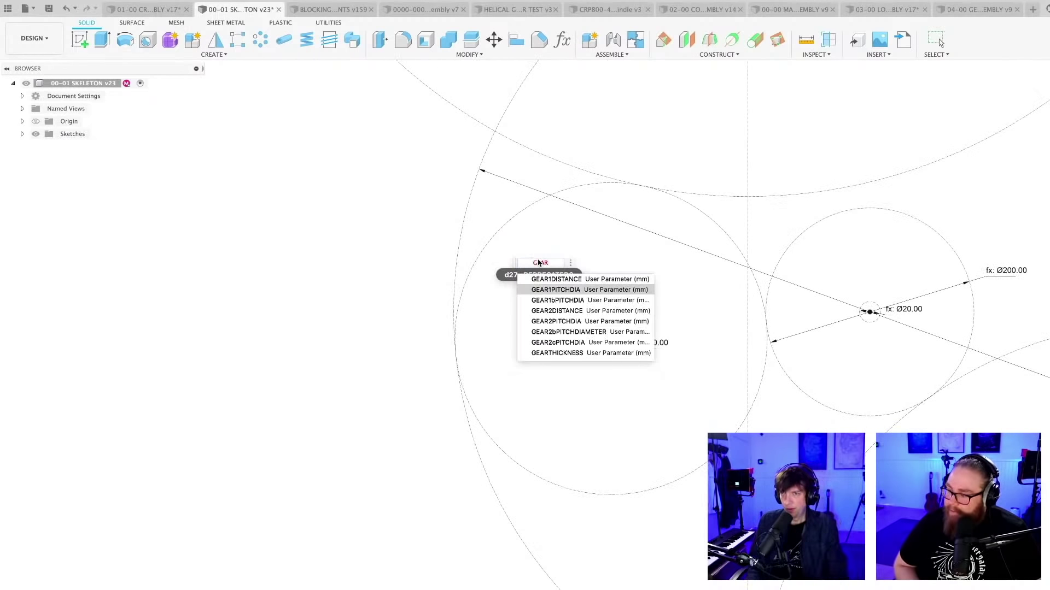
key(Down)
key(Down)
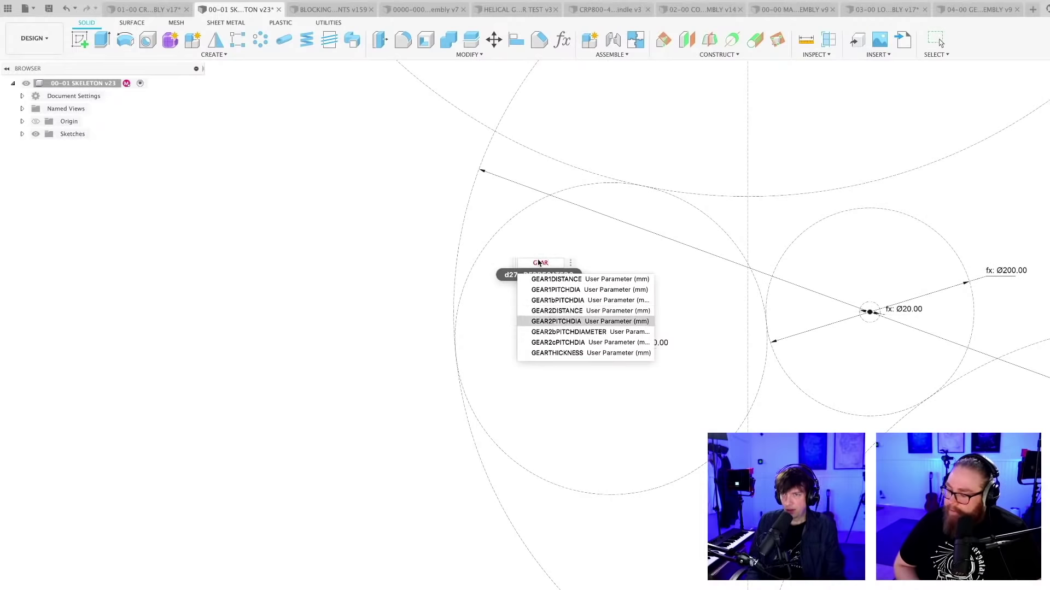
key(Down)
key(Return)
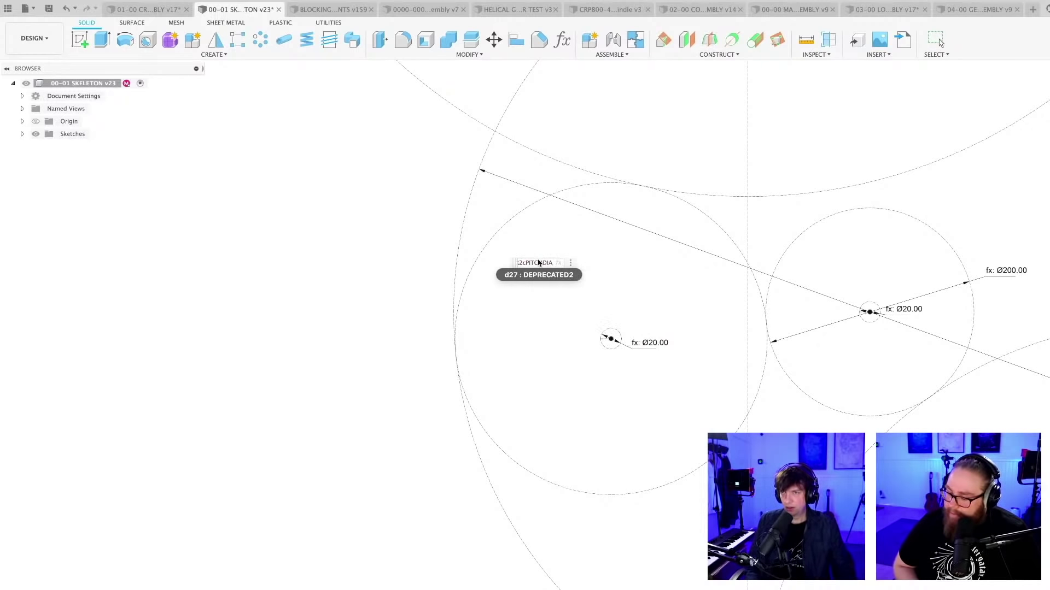
key(Return)
Save a new version of the 00-01 SKELETON with the updated gear parameter
scroll(597, 311, down, 10)
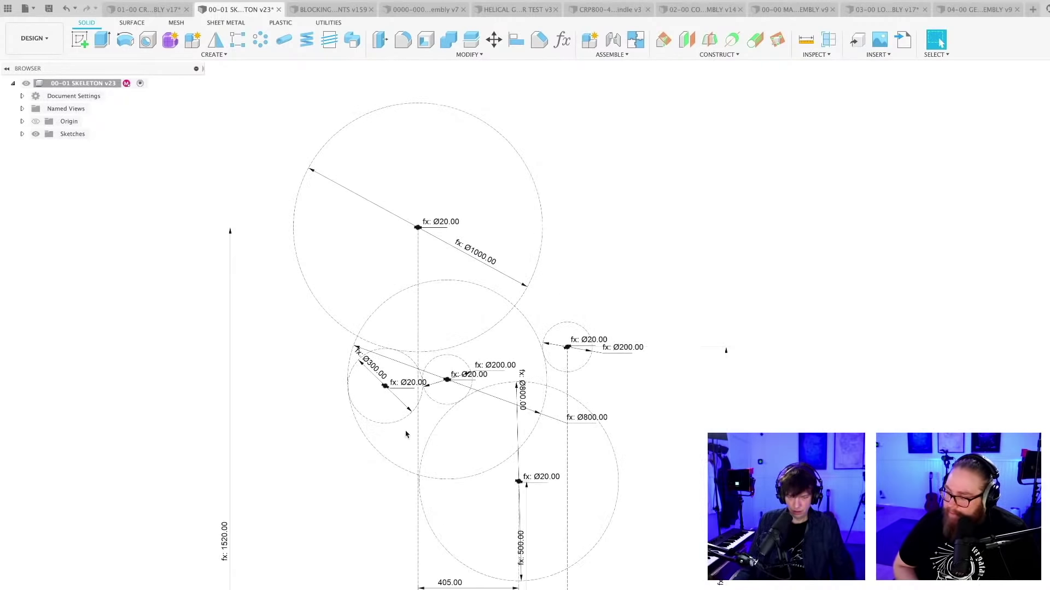
key(super+s)
key(Return)
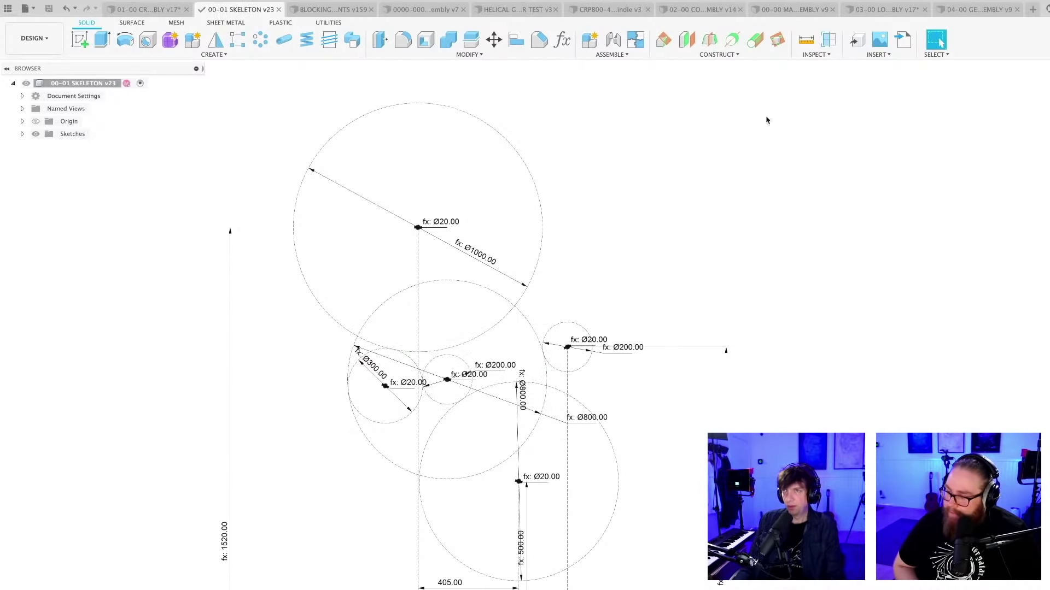
Look through the open subassembly documents and switch to the 04-00 GEAR 3 ASSEMBLY
click(141, 10)
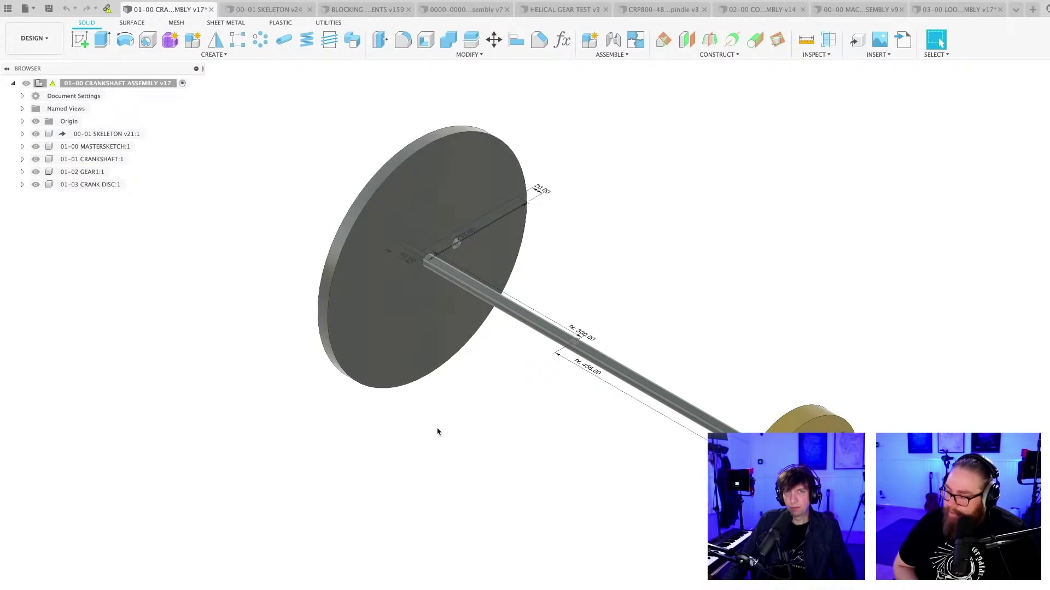
click(954, 9)
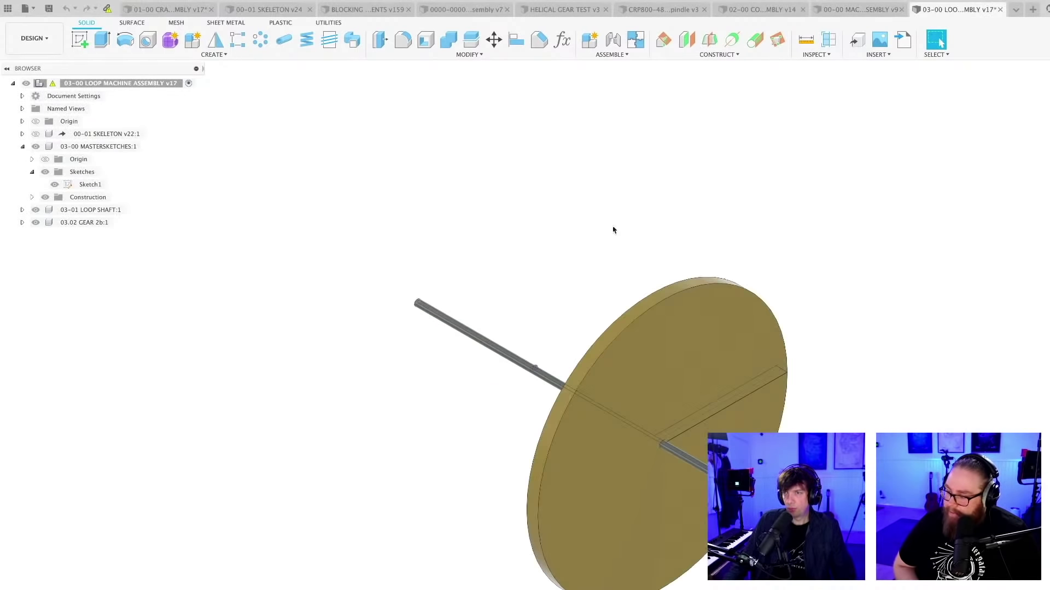
shift+middle_drag(638, 188, 646, 241)
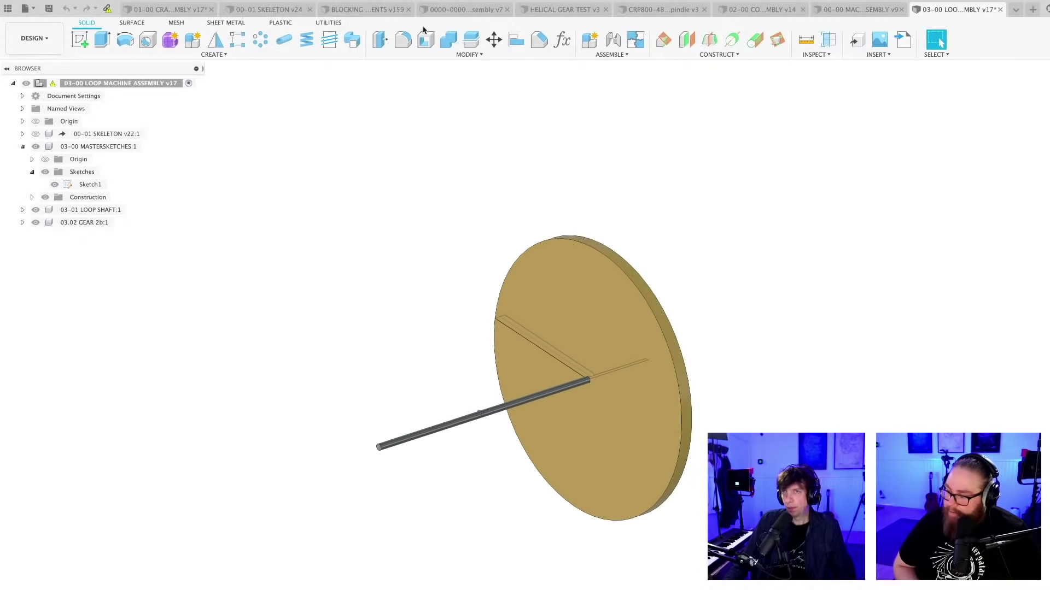
click(845, 10)
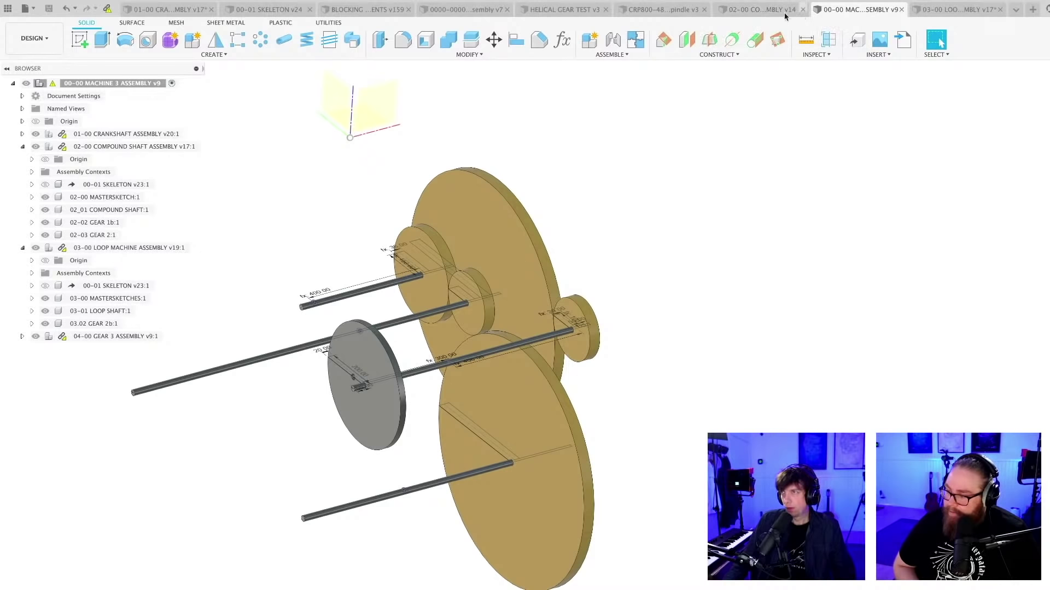
click(784, 15)
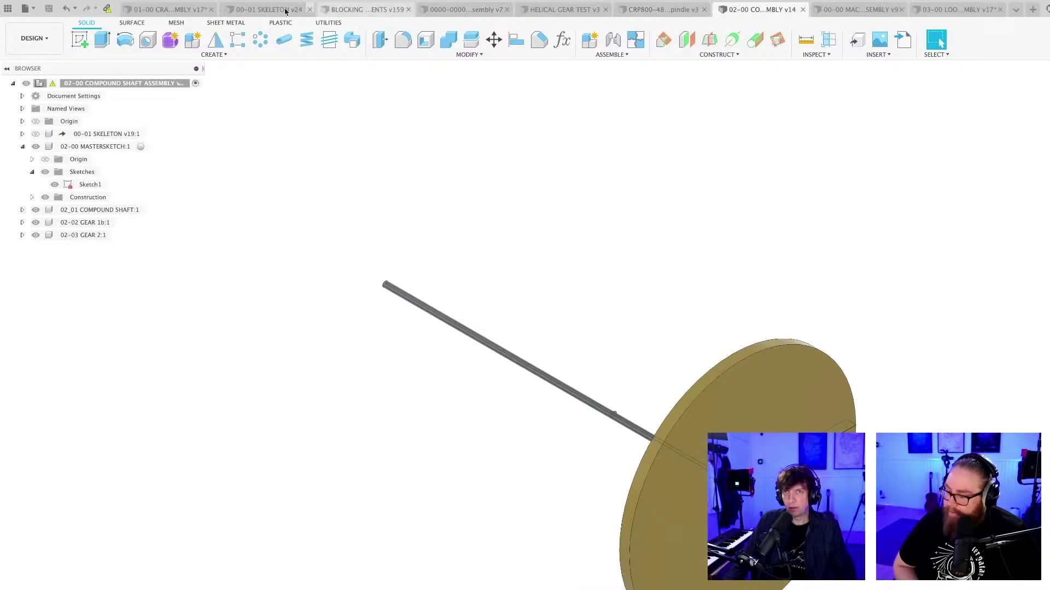
click(173, 9)
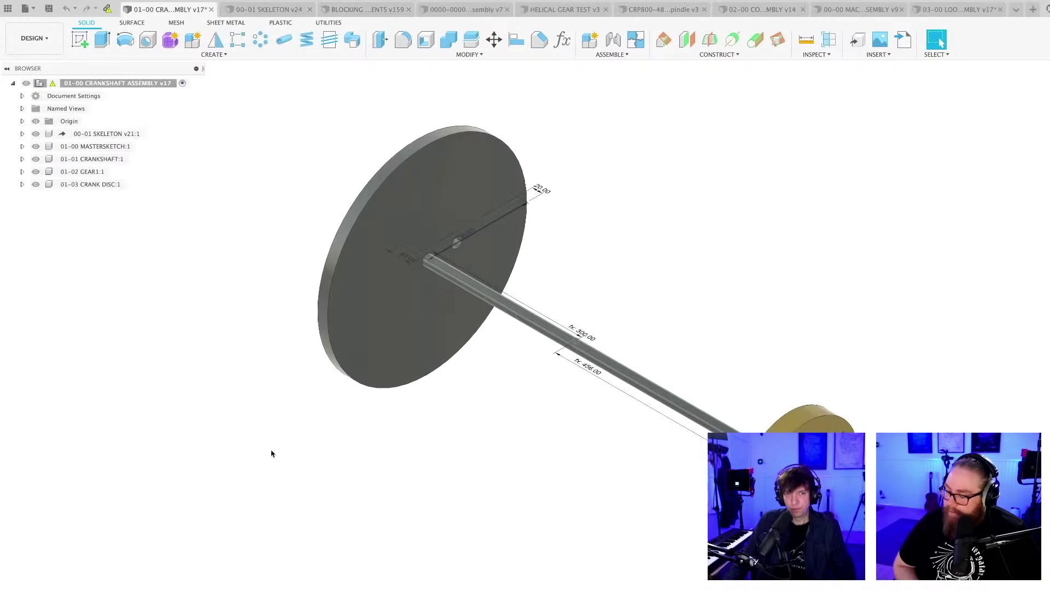
click(847, 11)
click(979, 11)
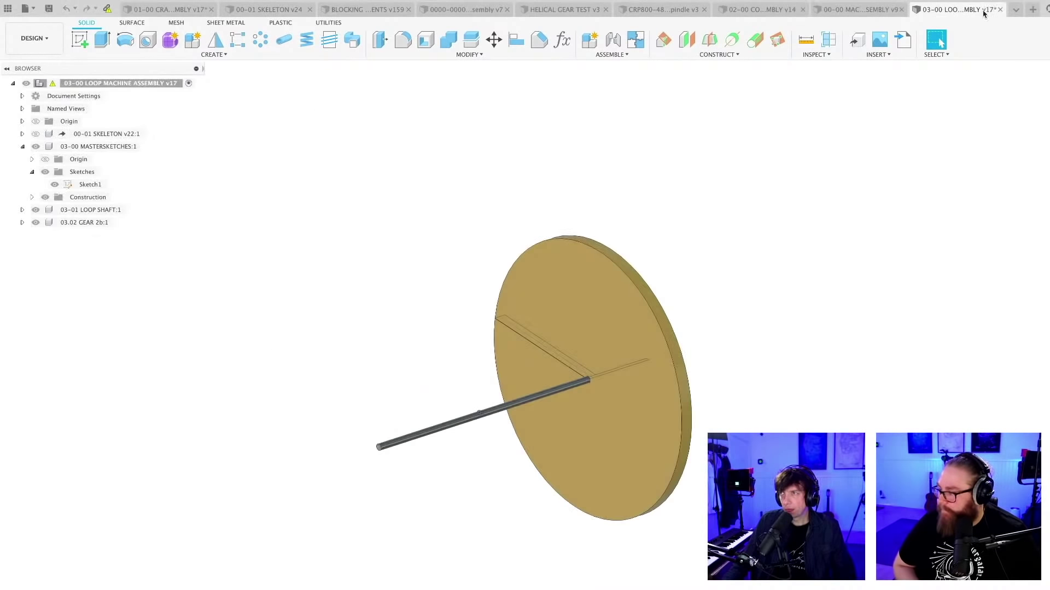
click(1016, 9)
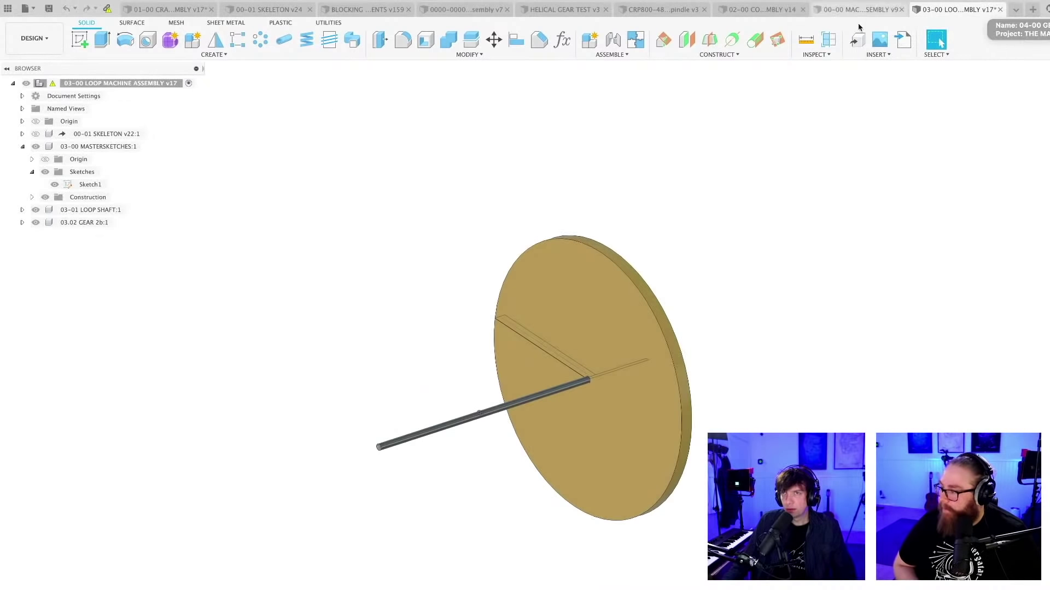
click(1015, 9)
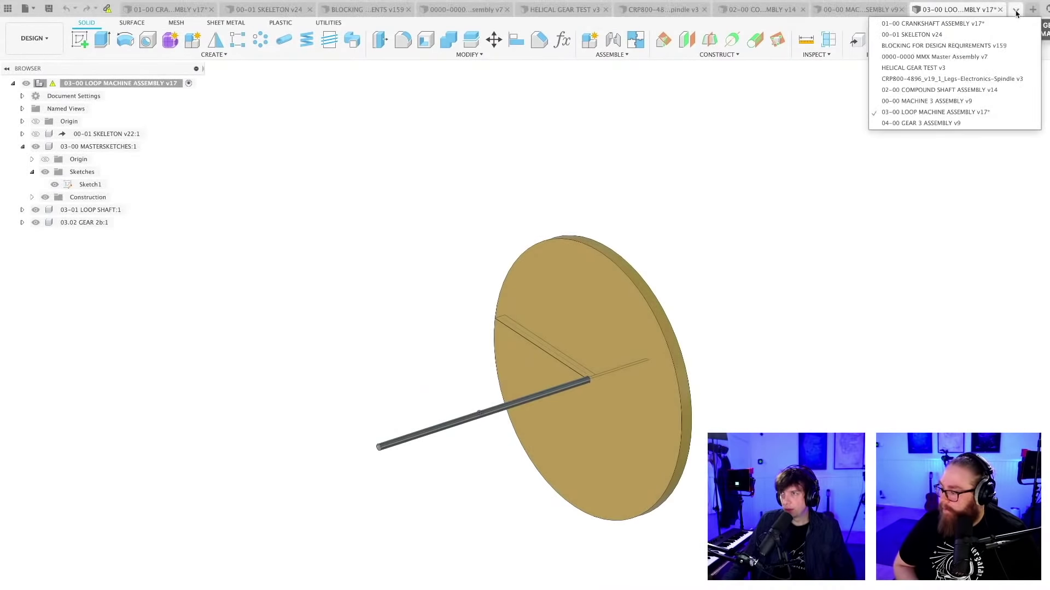
click(922, 123)
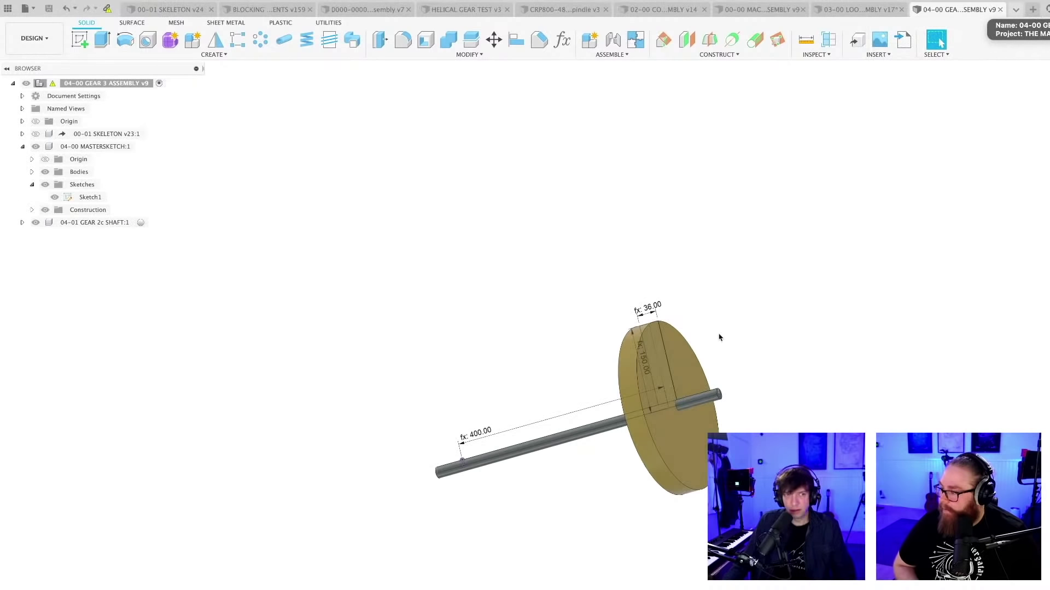
shift+middle_drag(720, 337, 676, 393)
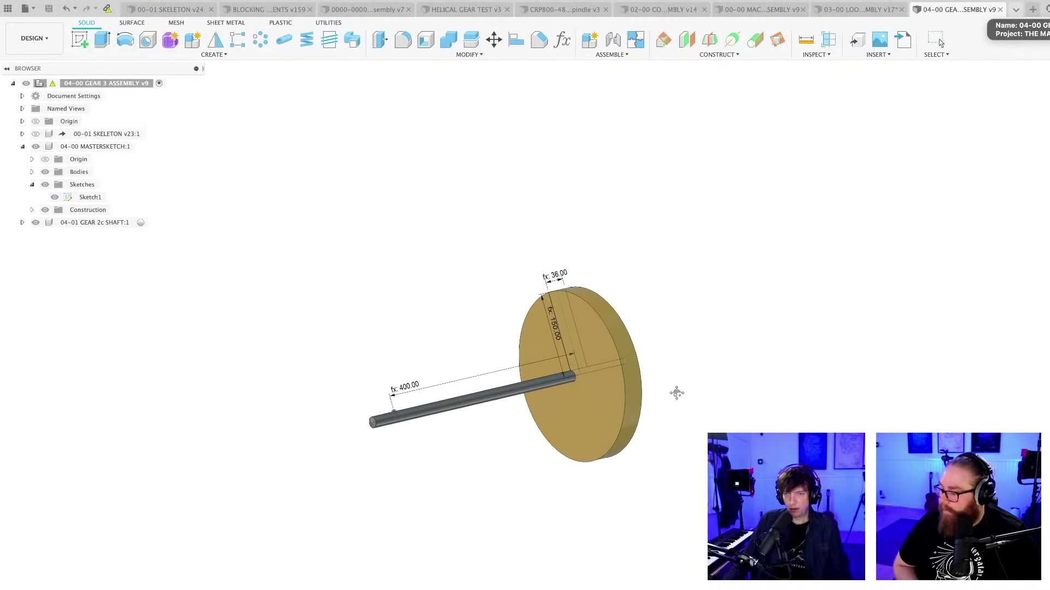
Try to link the gear's radius dimension in the master sketch to the gear 2c pitch diameter parameter
scroll(557, 361, up, 3)
double_click(545, 300)
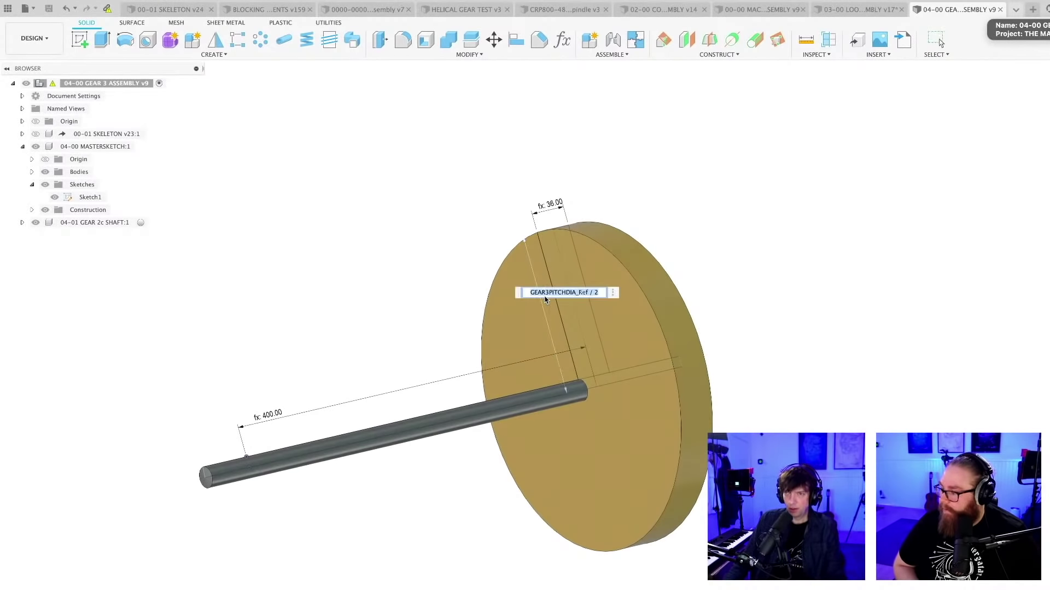
text(GEAR)
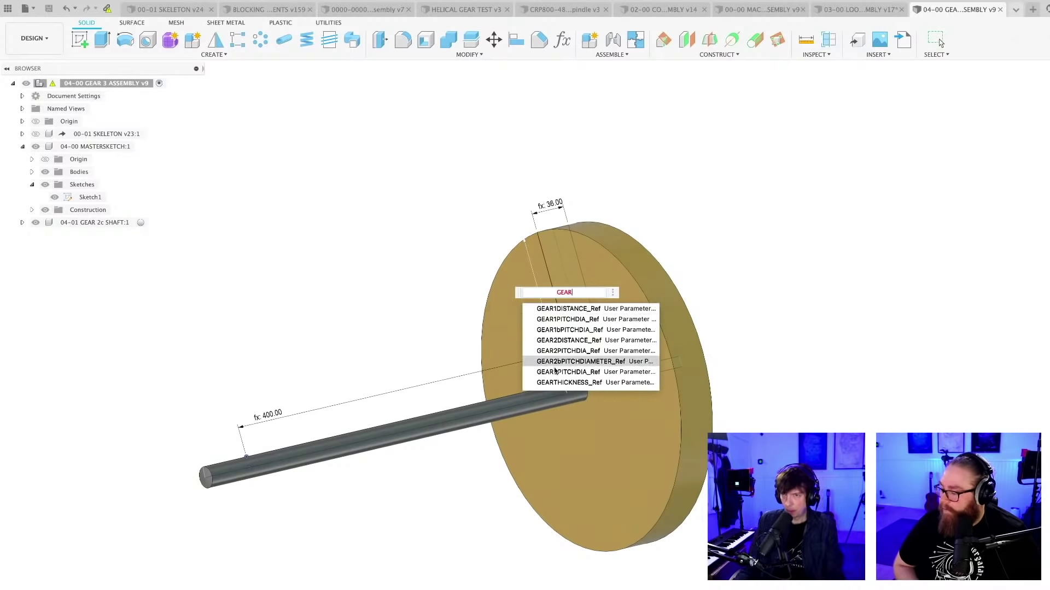
key(Escape)
key(Escape)
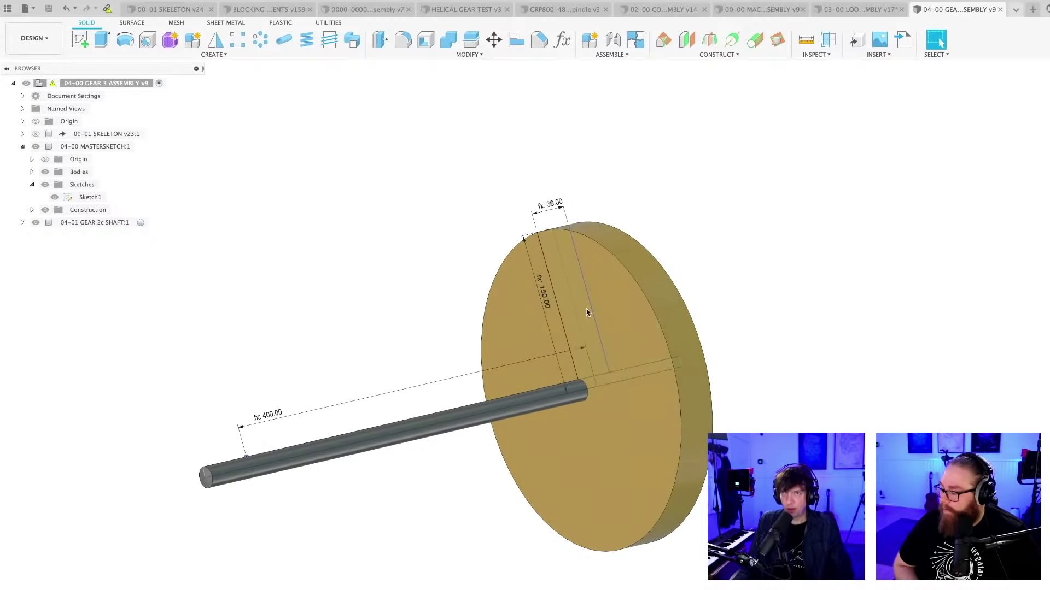
Check the parameters derived from the skeleton for the gear 2c pitch diameter
click(563, 40)
scroll(257, 284, down, 1)
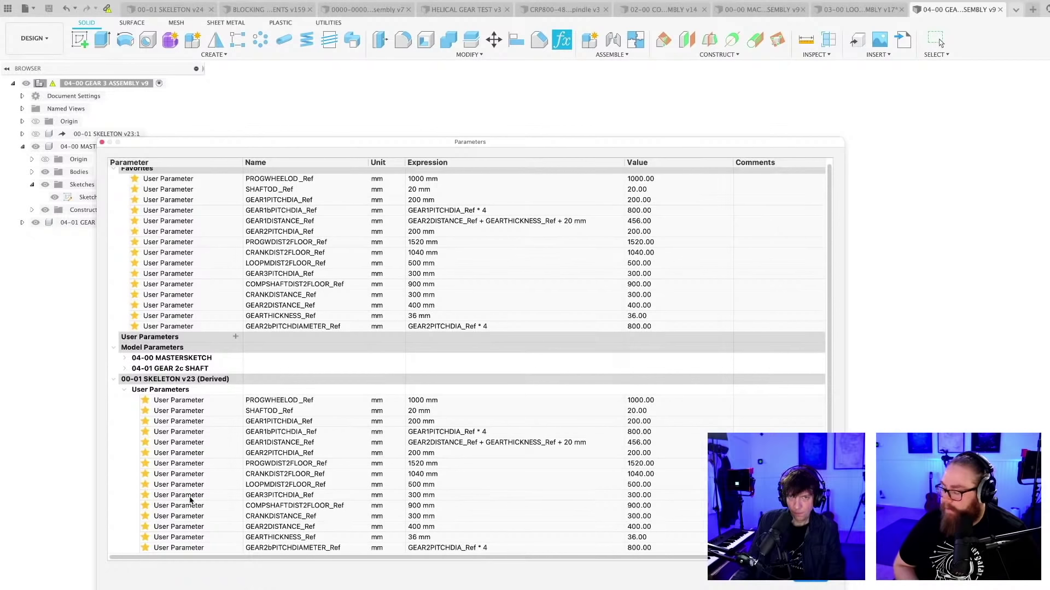
click(102, 143)
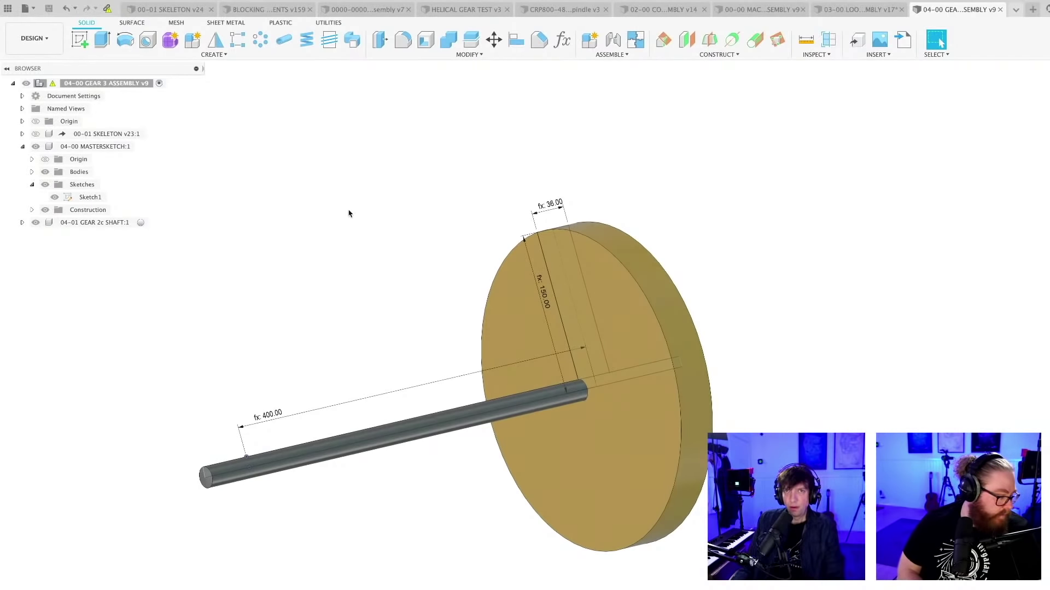
Update the derived 00-01 SKELETON reference to its latest version and save the 04-00 GEAR 3 ASSEMBLY
click(107, 10)
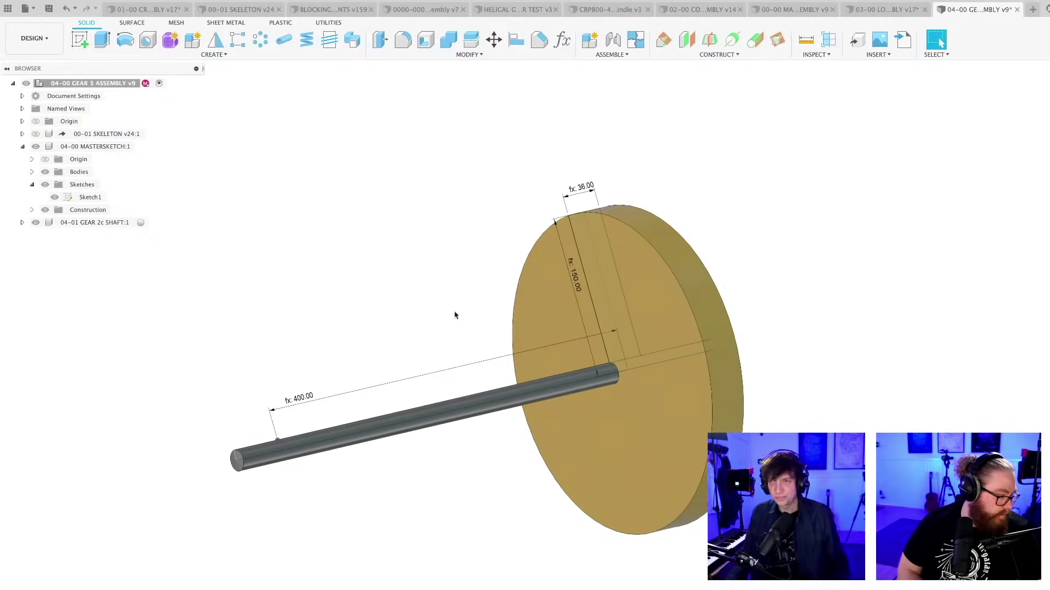
key(ctrl+s)
key(Return)
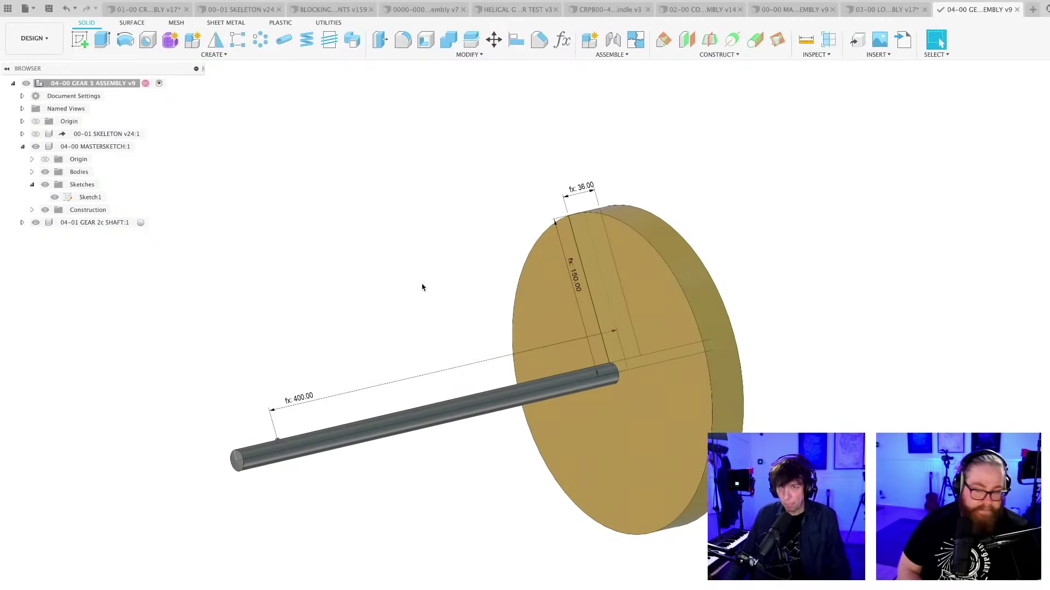
Review the parameter table of the updated gear 3 assembly for the derived gear 2c pitch diameter
shift+middle_drag(405, 282, 404, 259)
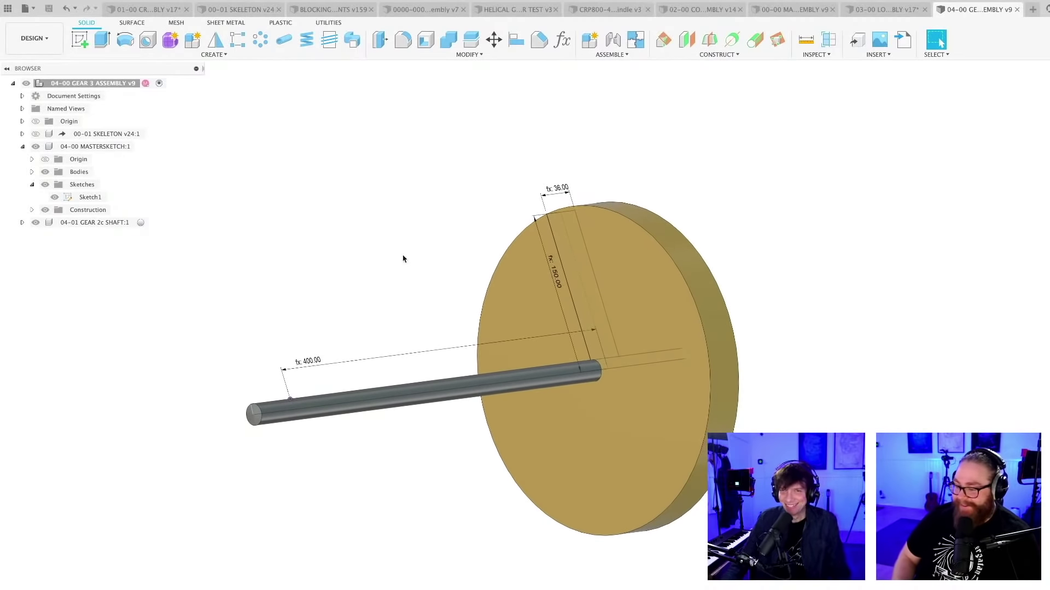
click(564, 44)
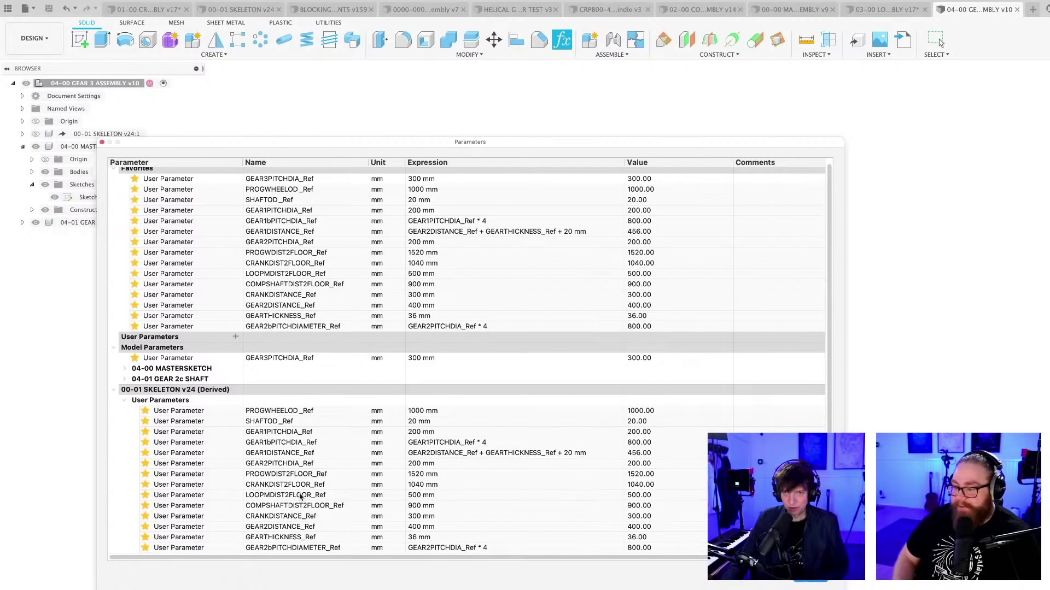
click(937, 40)
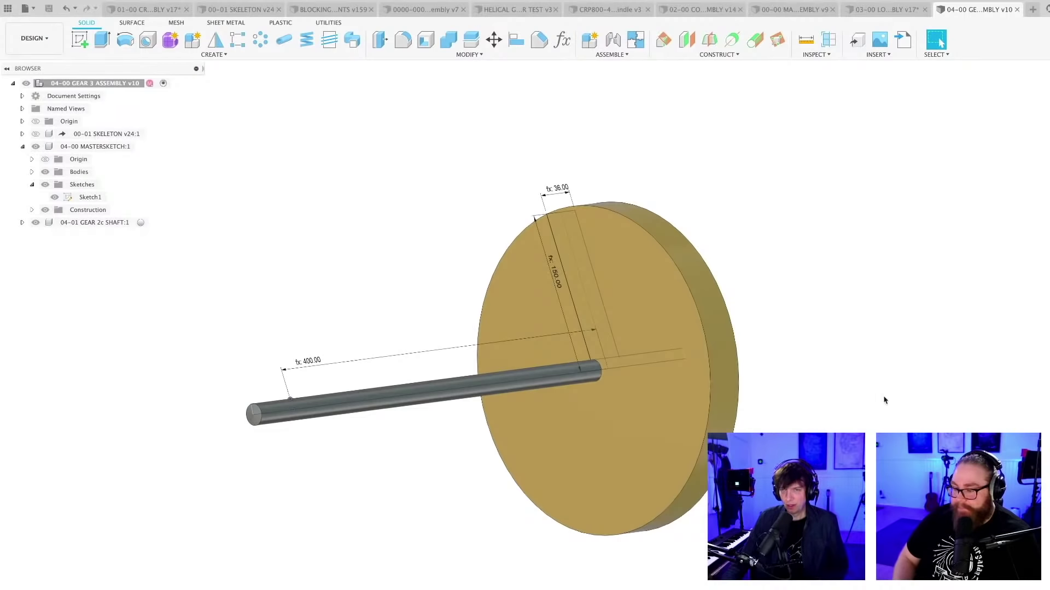
In the 00-01 SKELETON document, mark the GEAR2cPITCHDIA user parameter as a favorite and save a new version
click(234, 10)
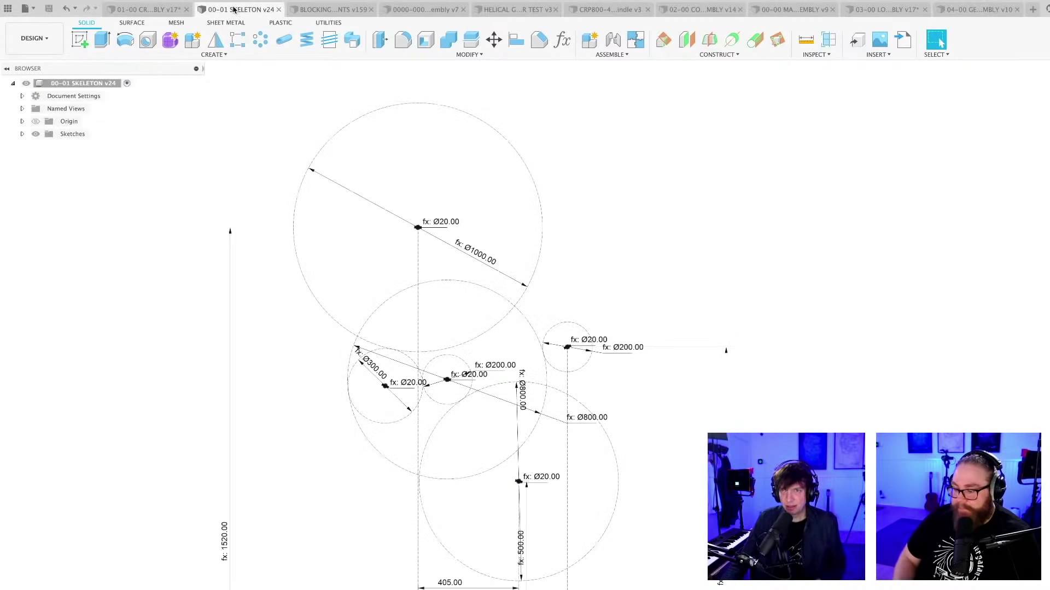
click(562, 40)
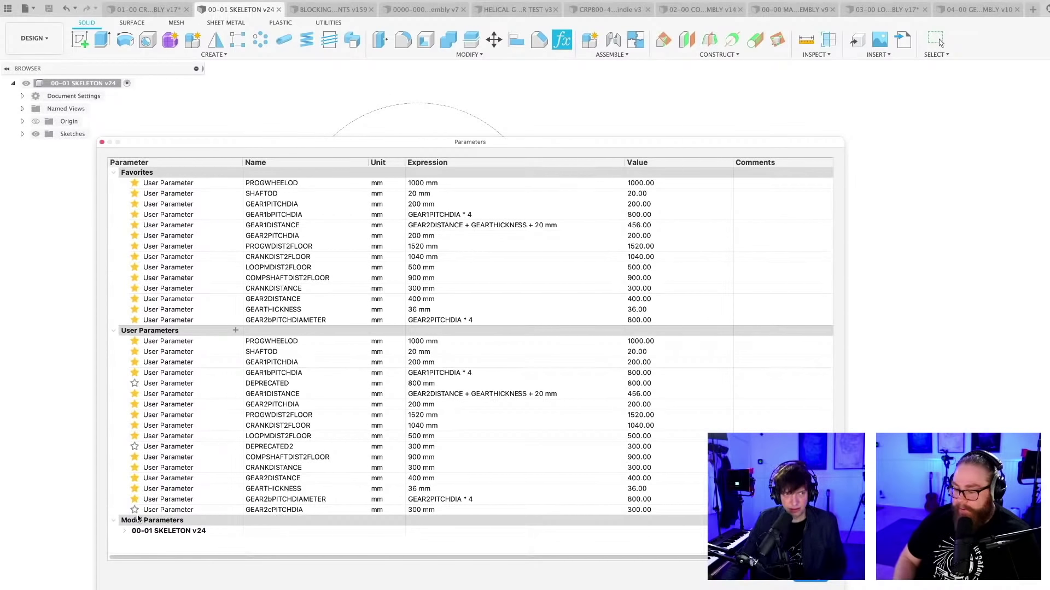
click(134, 510)
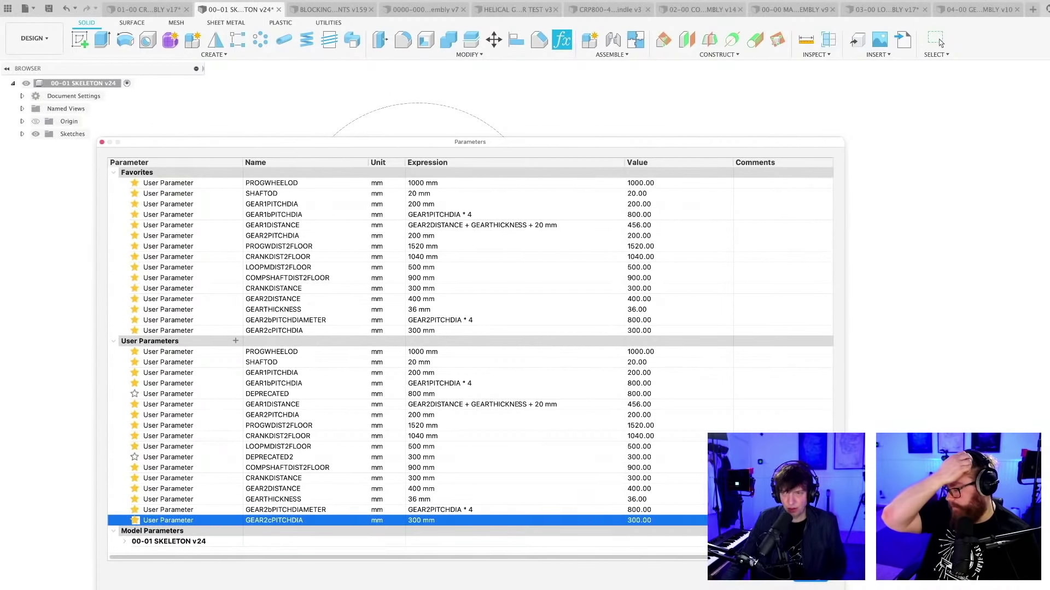
click(940, 42)
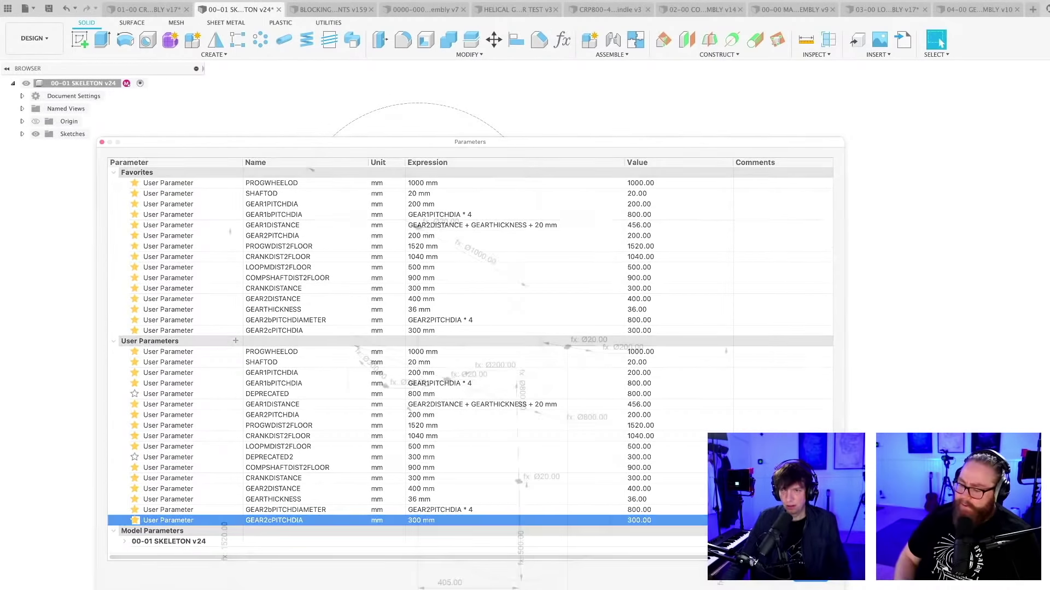
key(ctrl+s)
key(Return)
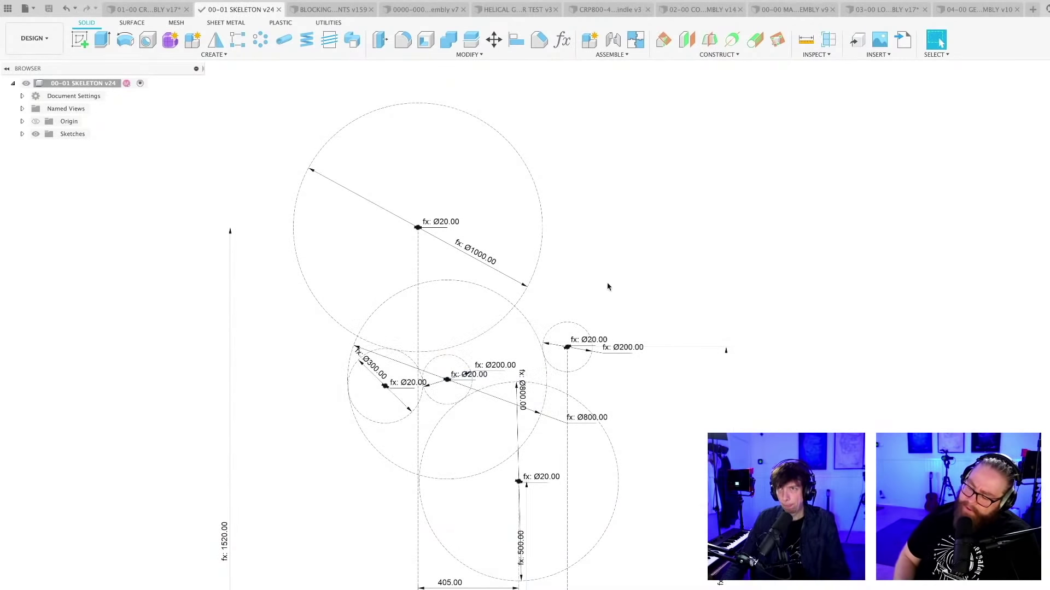
Return to the 04-00 GEAR 3 ASSEMBLY and update its derived skeleton reference to the latest version
click(893, 10)
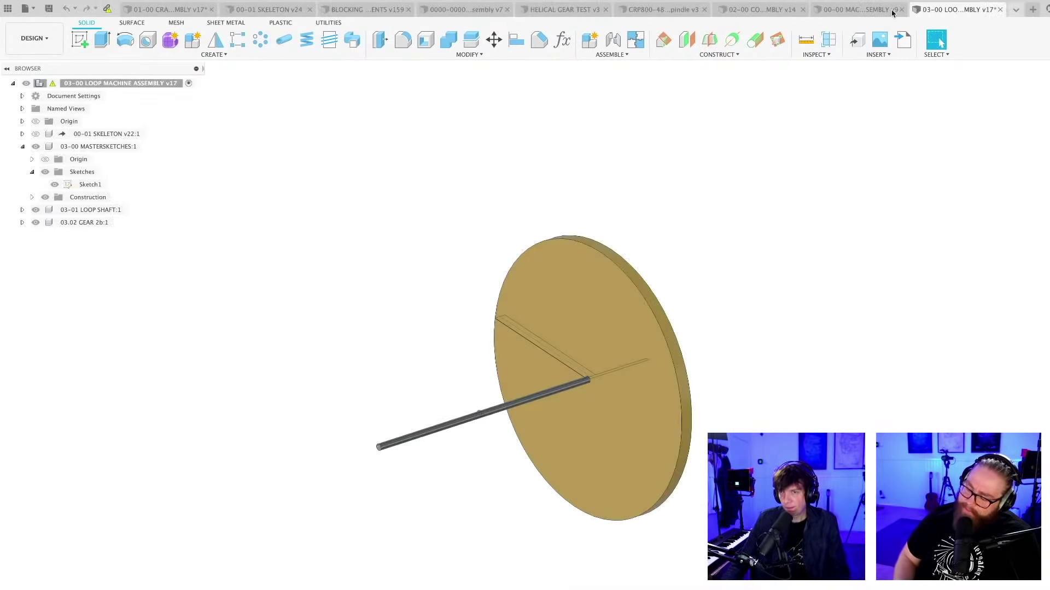
click(862, 14)
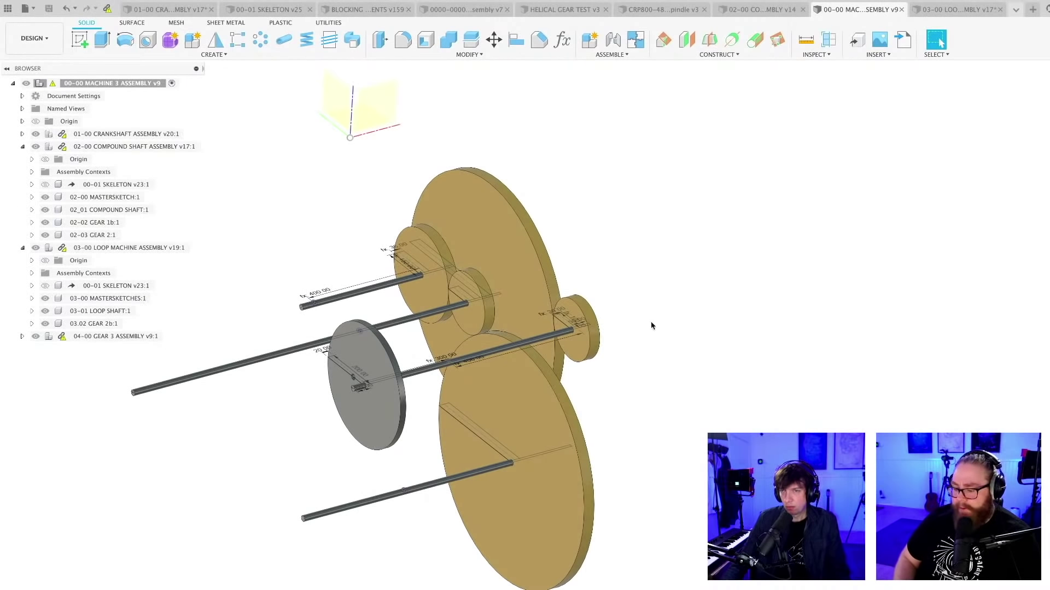
shift+middle_drag(651, 326, 639, 392)
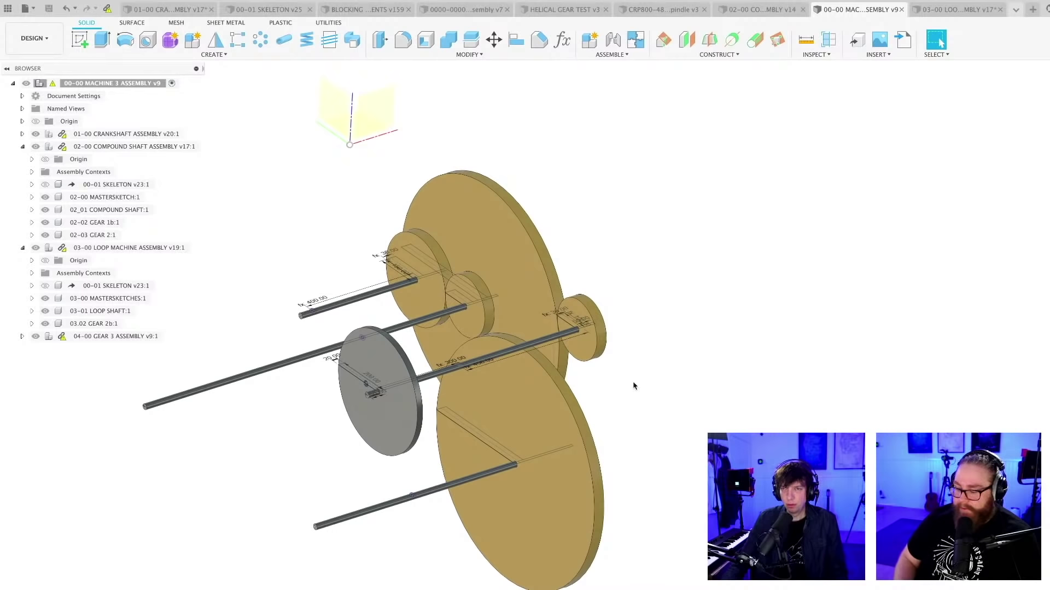
scroll(354, 312, up, 2)
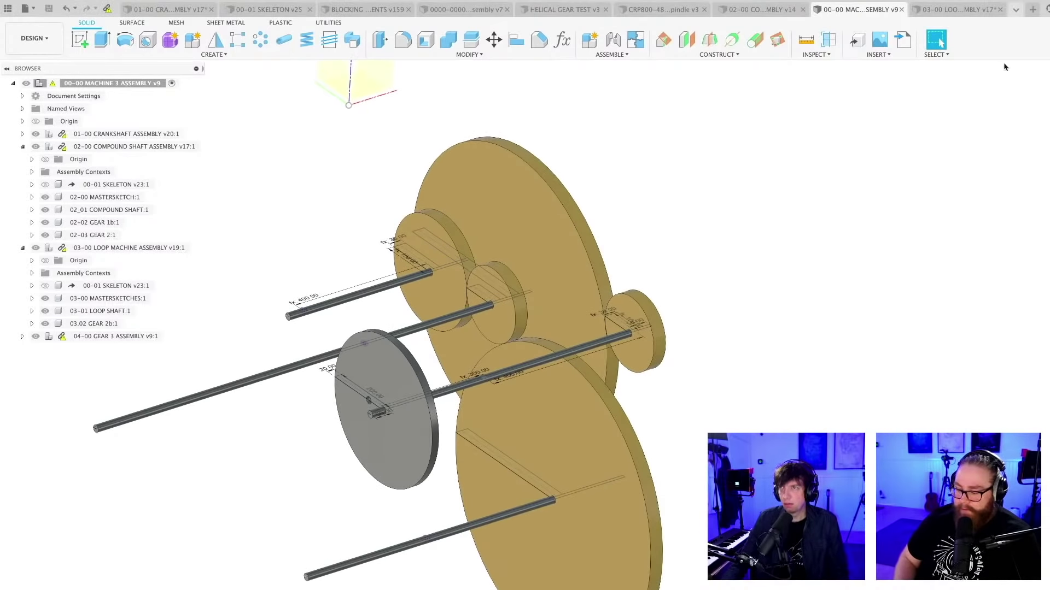
click(1016, 10)
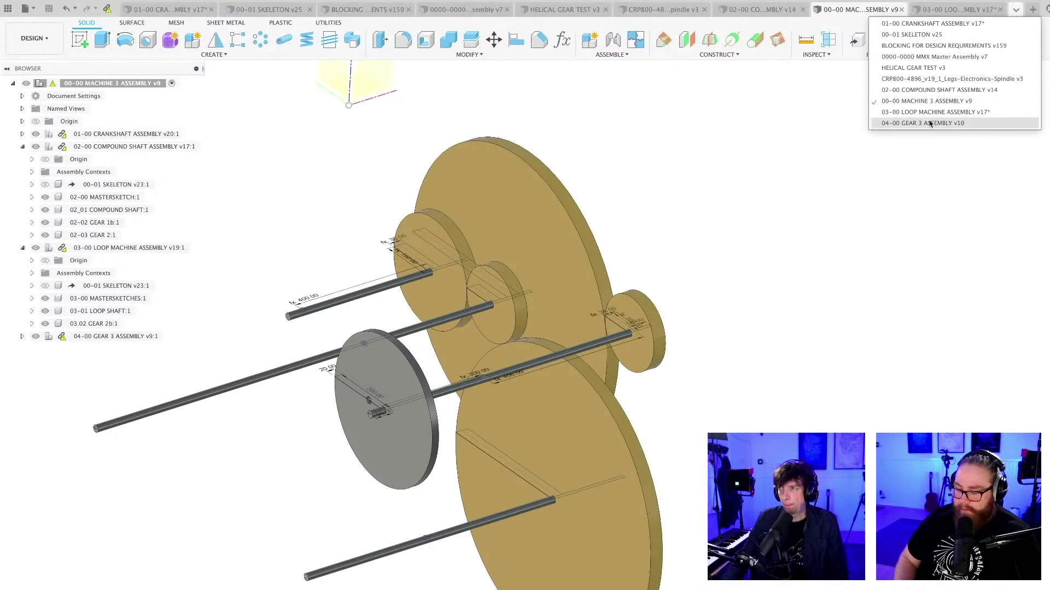
click(930, 123)
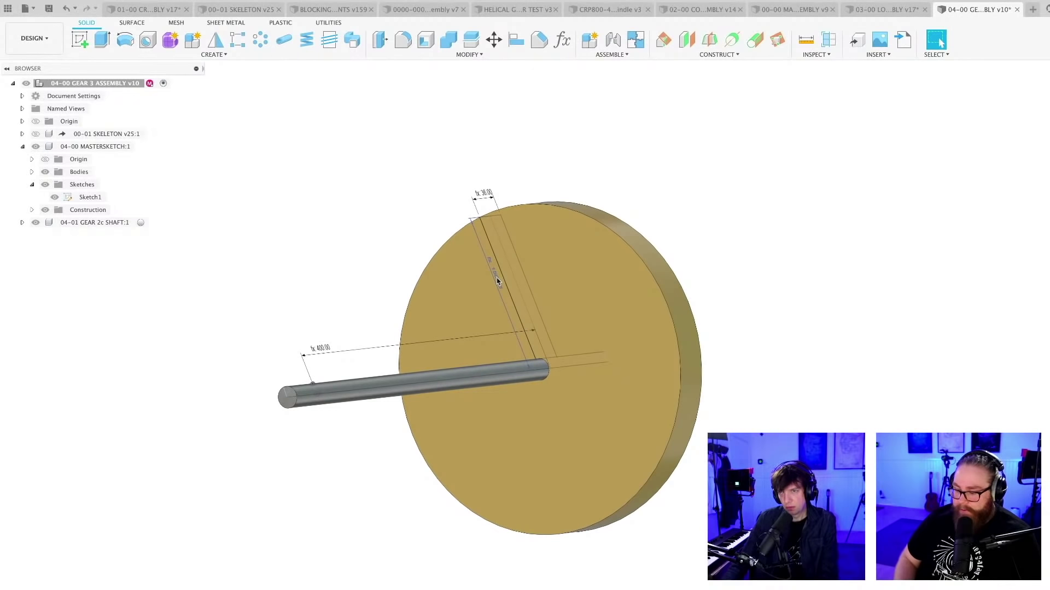
Try again to link the gear's radius dimension to the gear 2c pitch diameter parameter in the updated assembly
double_click(497, 278)
text(GE)
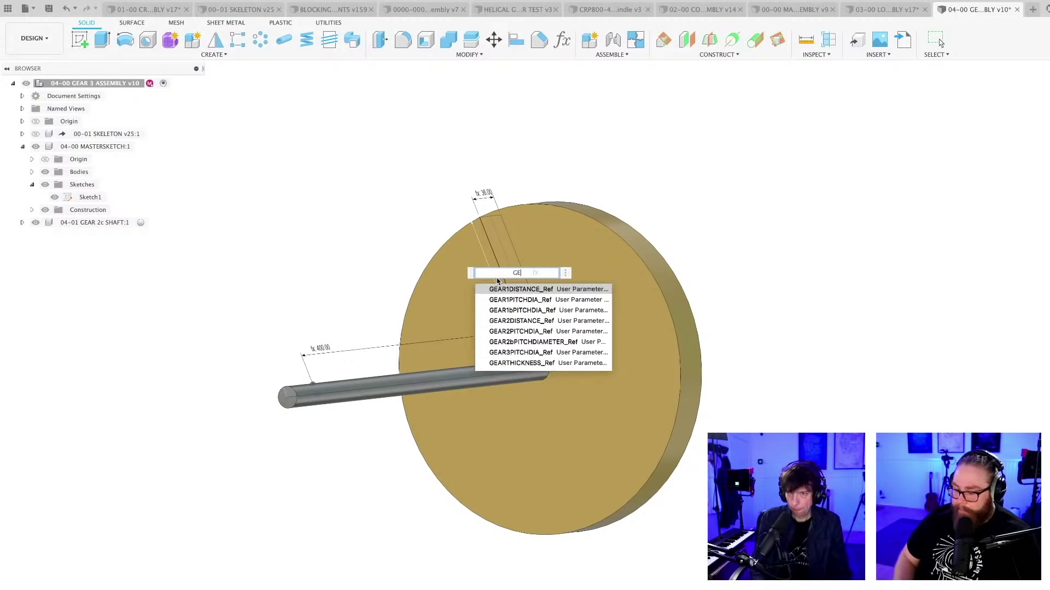
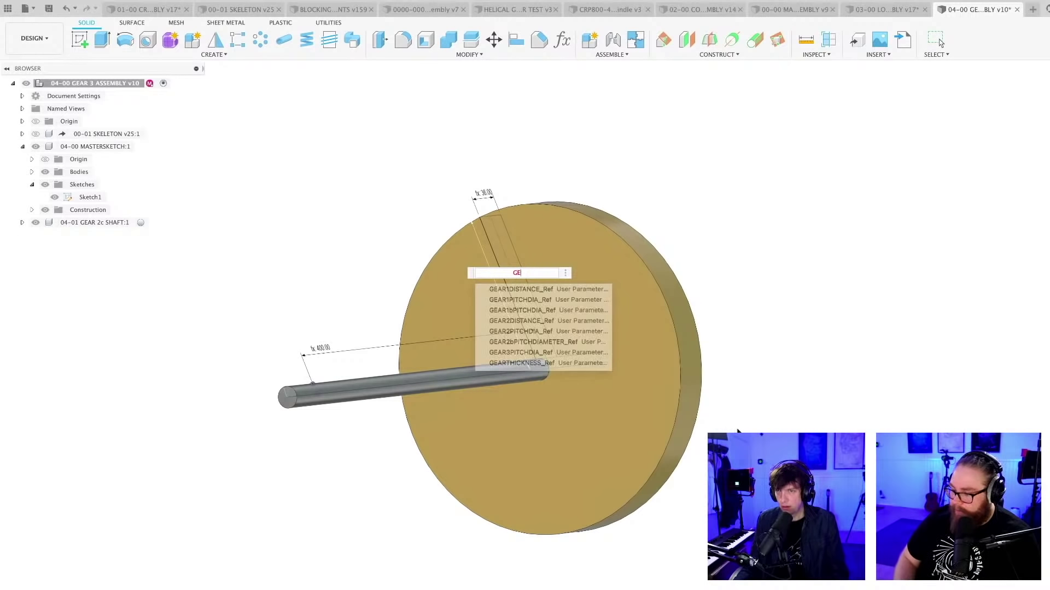
key(Escape)
key(Return)
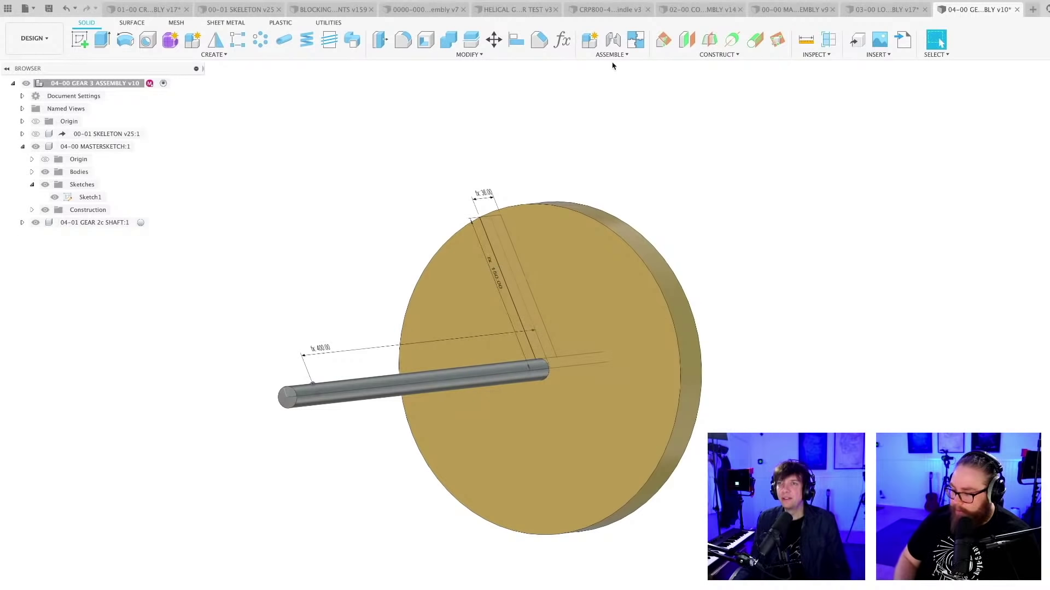
Mark the derived GEAR2cPITCHDIA_Ref parameter from the 00-01 SKELETON as a favorite in the assembly's parameter table
click(562, 40)
scroll(339, 462, down, 1)
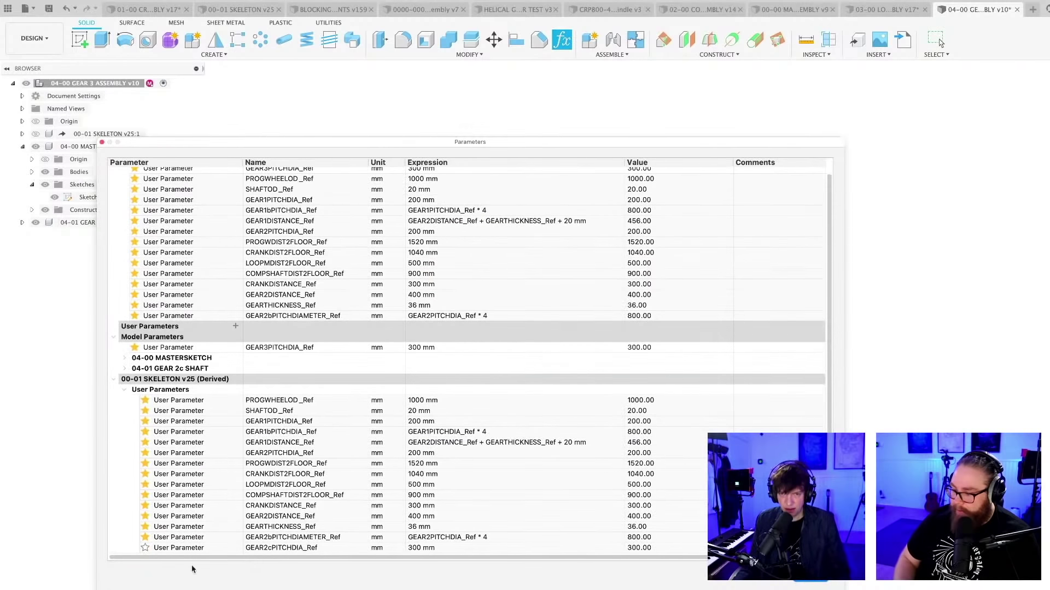
click(179, 548)
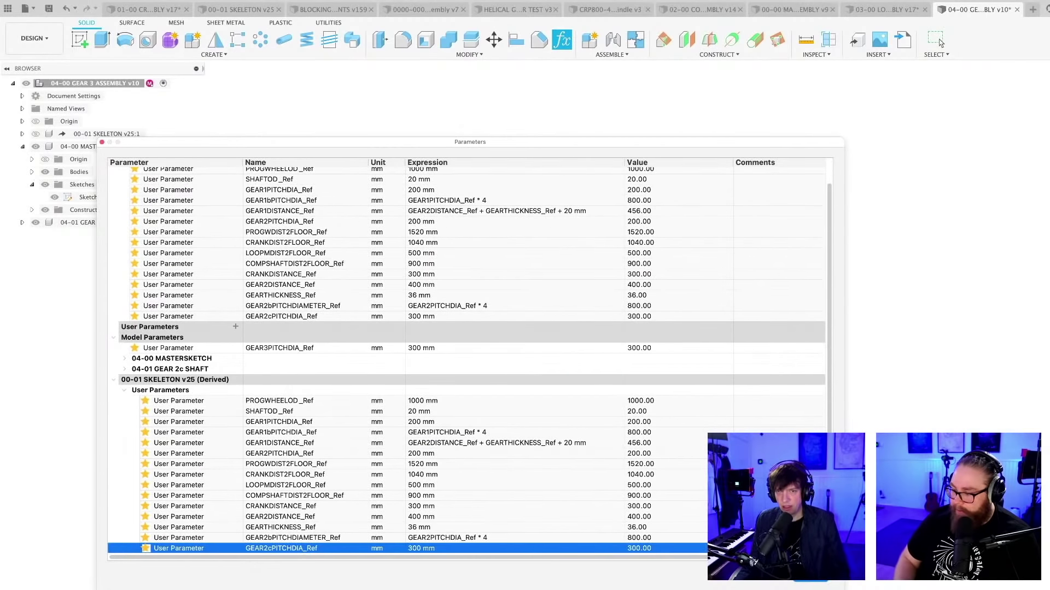
click(810, 582)
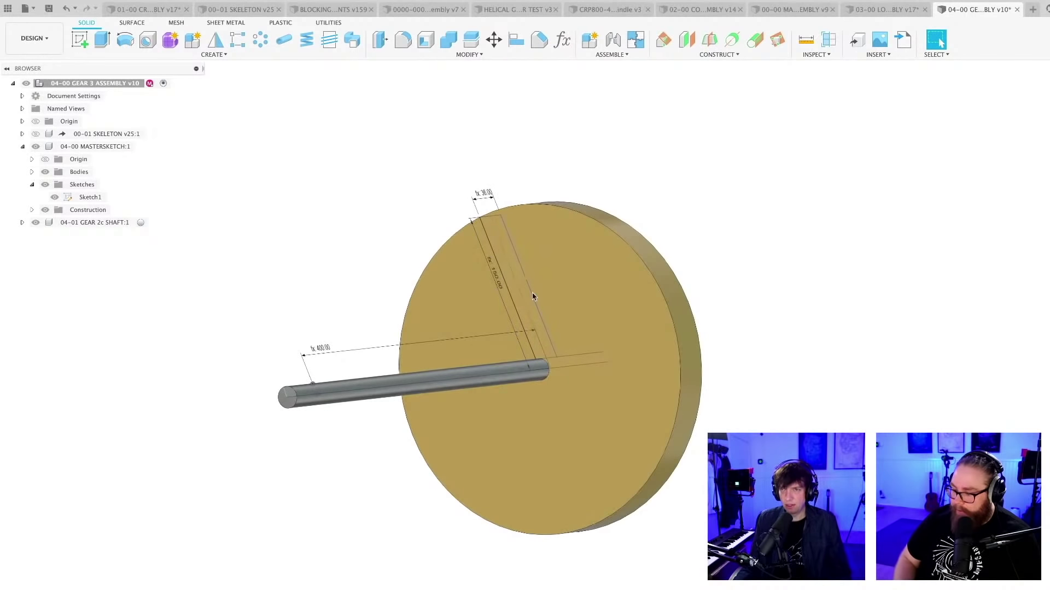
Set the gear sketch's radius dimension to GEAR2cPITCHDIA_Ref and save a new version of the 04-00 GEAR 3 ASSEMBLY
double_click(499, 284)
text(GE)
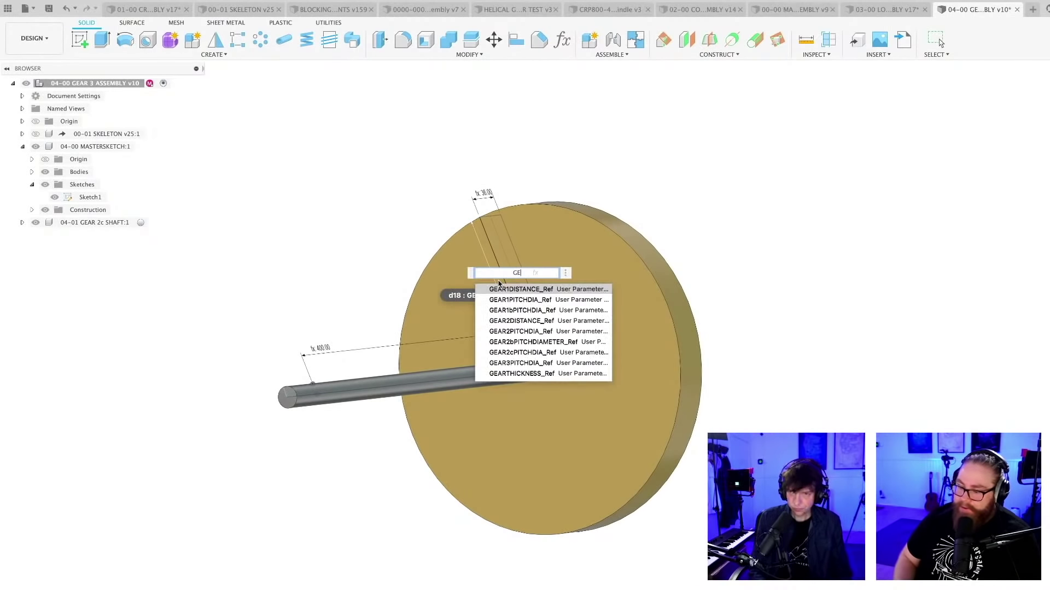
key(Down)
key(Down)
key(Down)
key(Down)
key(Down)
key(Down)
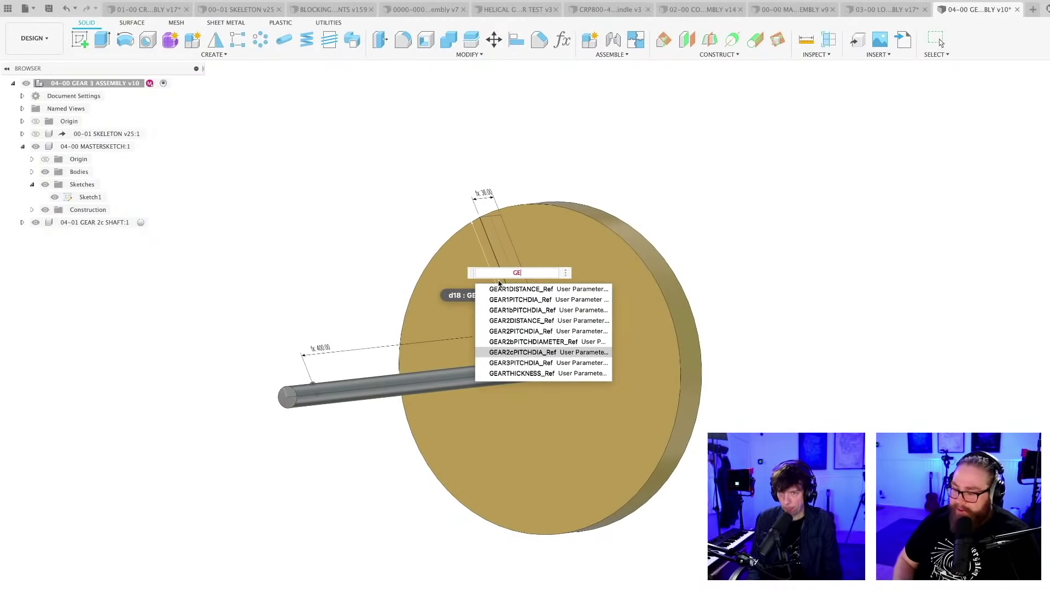
key(Return)
key(Return)
scroll(754, 485, down, 4)
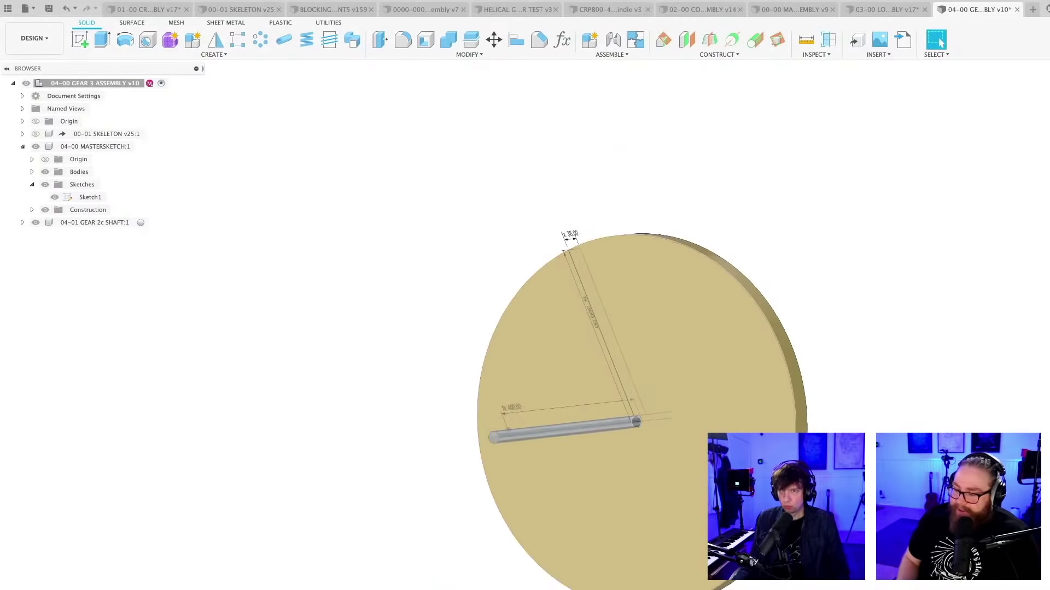
middle_drag(842, 486, 758, 474)
key(super+s)
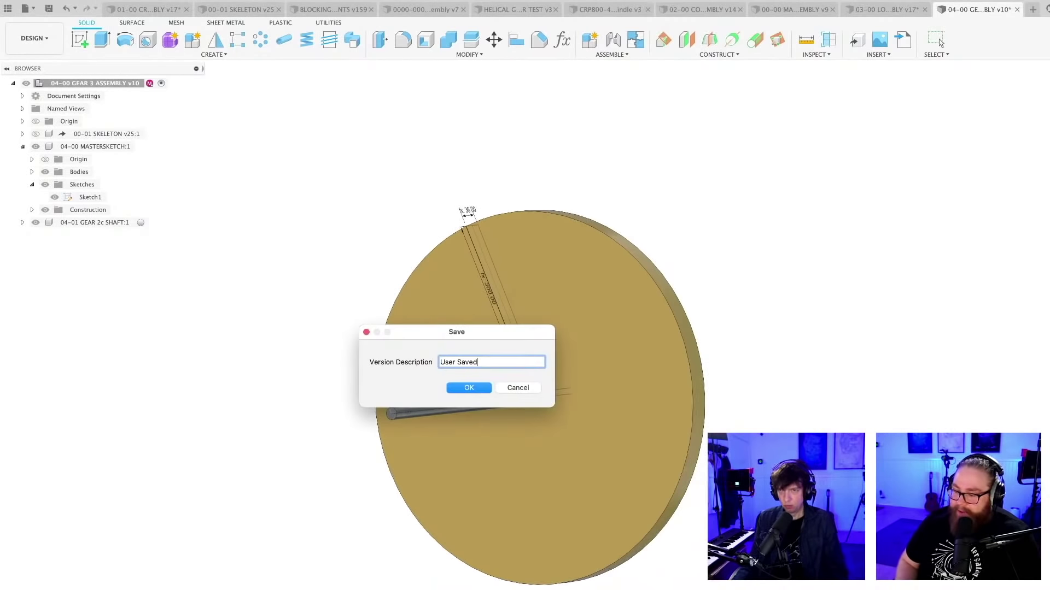
key(Return)
shift+middle_drag(542, 393, 593, 393)
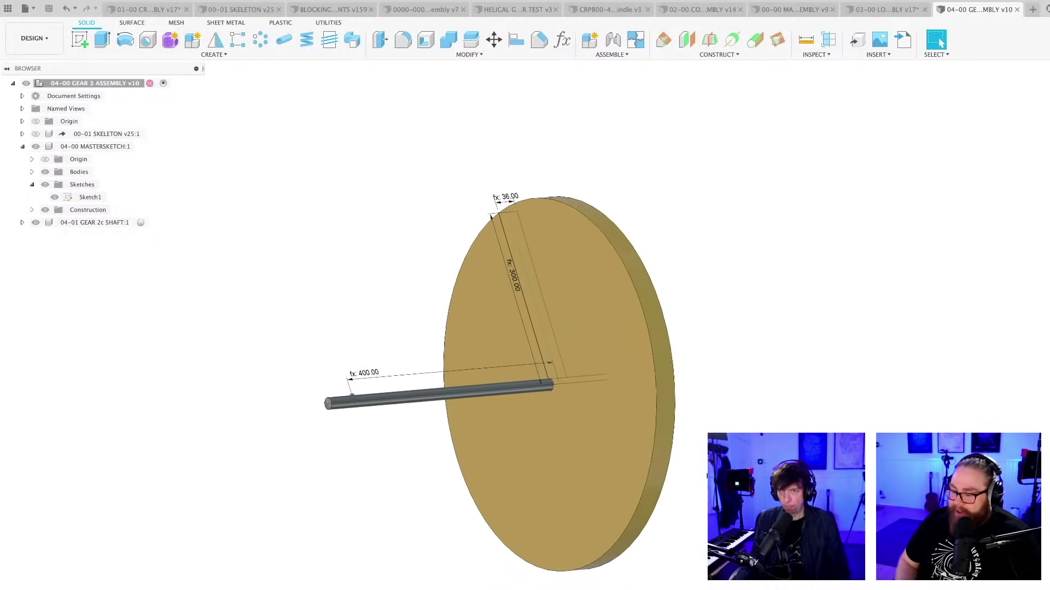
mouse_move(670, 468)
shift+middle_down()
mouse_move(698, 462)
mouse_move(676, 468)
shift+middle_up()
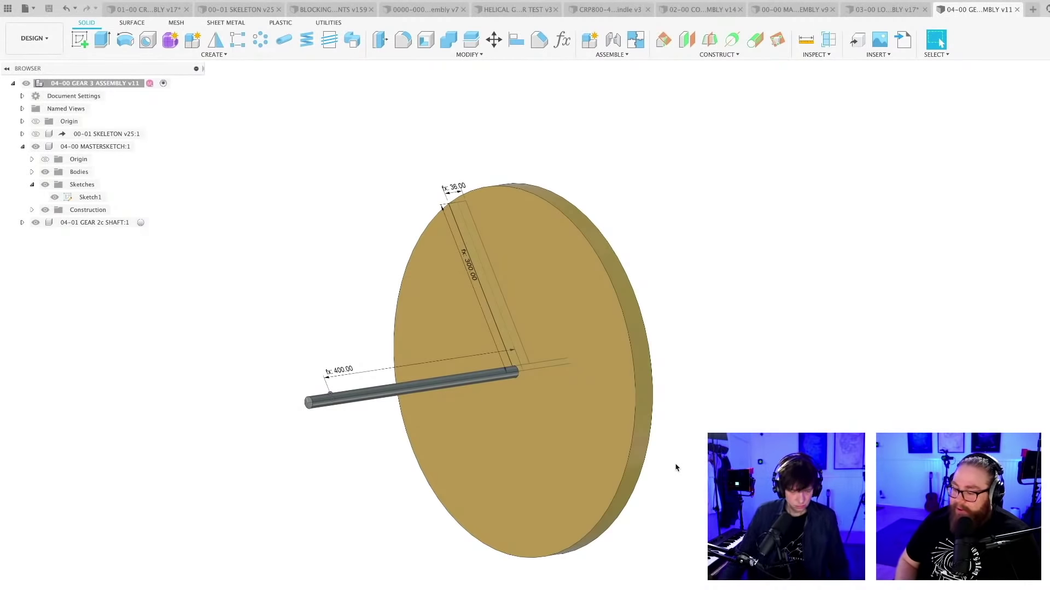
shift+middle_drag(694, 457, 685, 468)
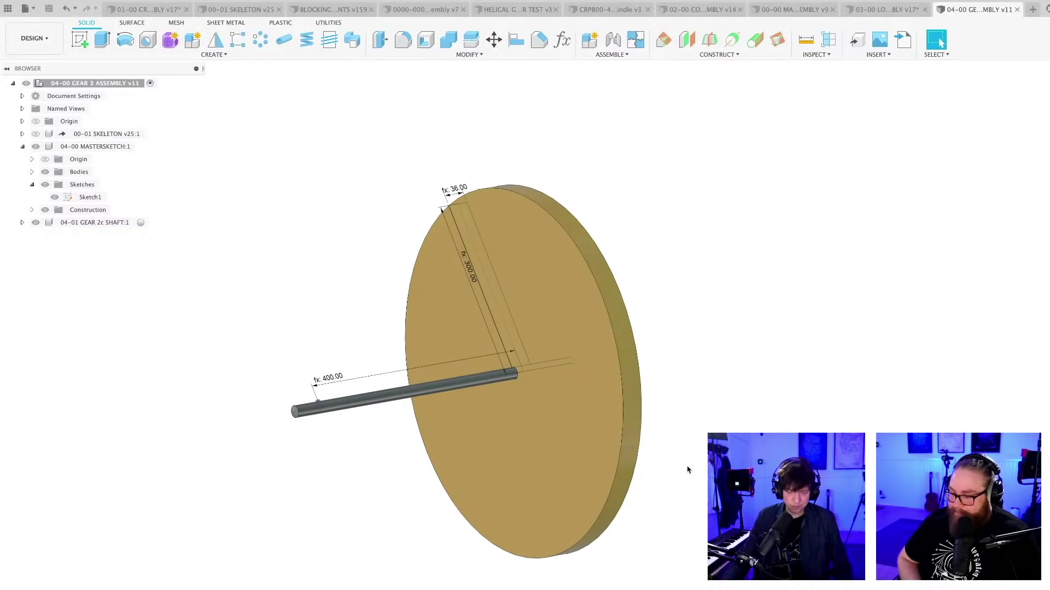
mouse_move(684, 462)
shift+middle_down()
mouse_move(667, 452)
mouse_move(686, 459)
mouse_move(664, 464)
mouse_move(684, 463)
mouse_move(663, 467)
mouse_move(676, 477)
shift+middle_up()
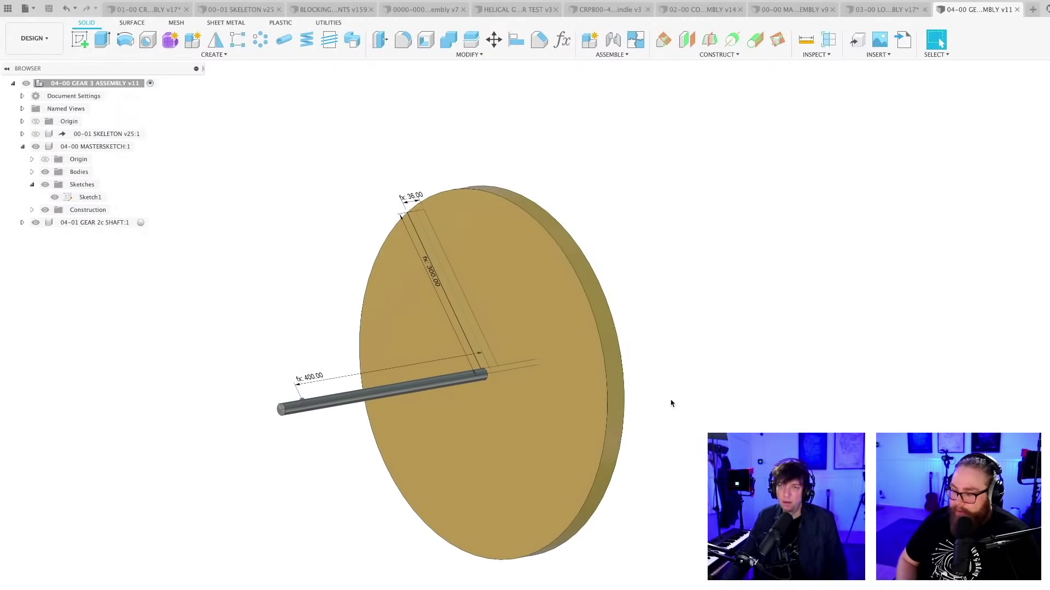
shift+middle_drag(704, 394, 683, 402)
scroll(662, 418, up, 3)
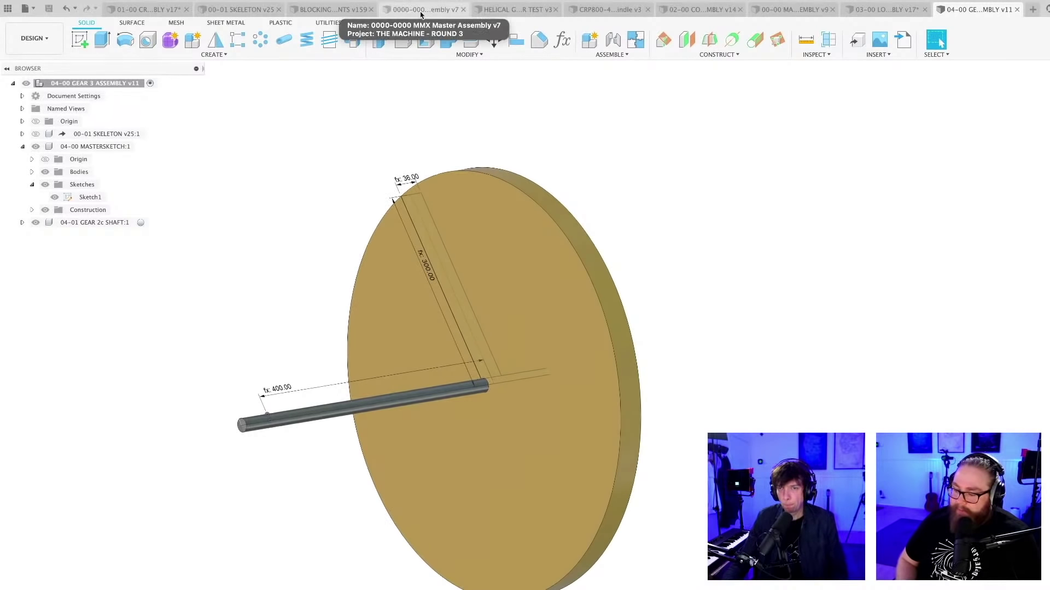
Switch to the 03-00 LOOP MACHINE ASSEMBLY and update it to its latest version, discarding the unsaved changes
click(893, 9)
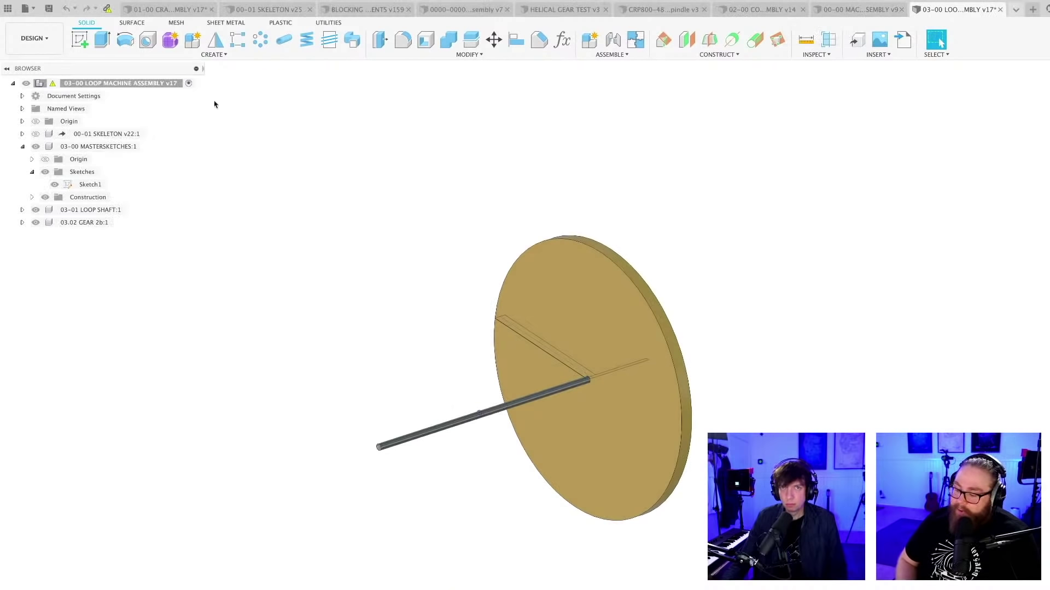
key(super+s)
click(517, 394)
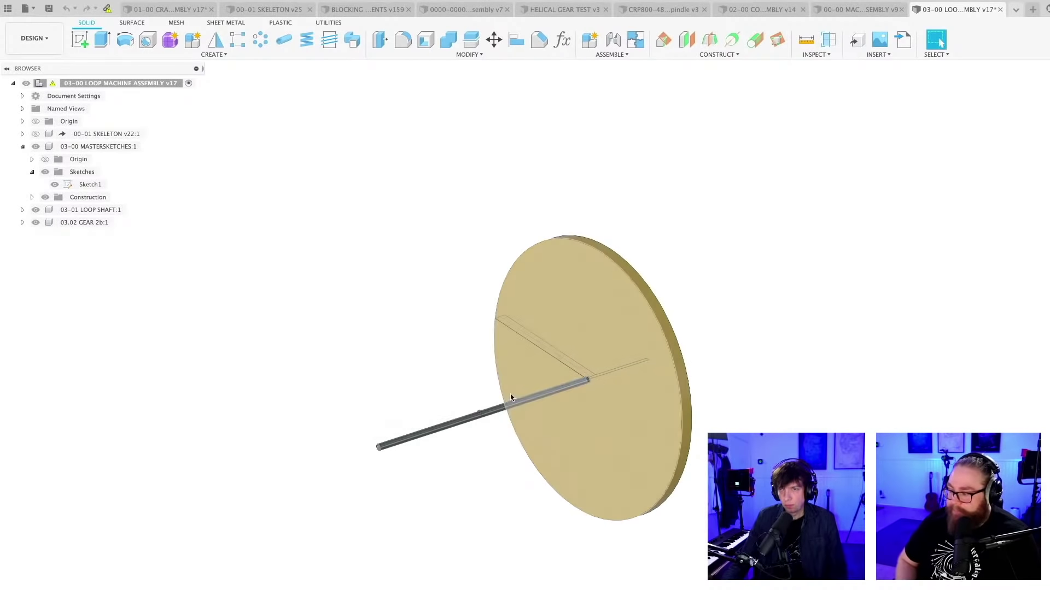
click(106, 10)
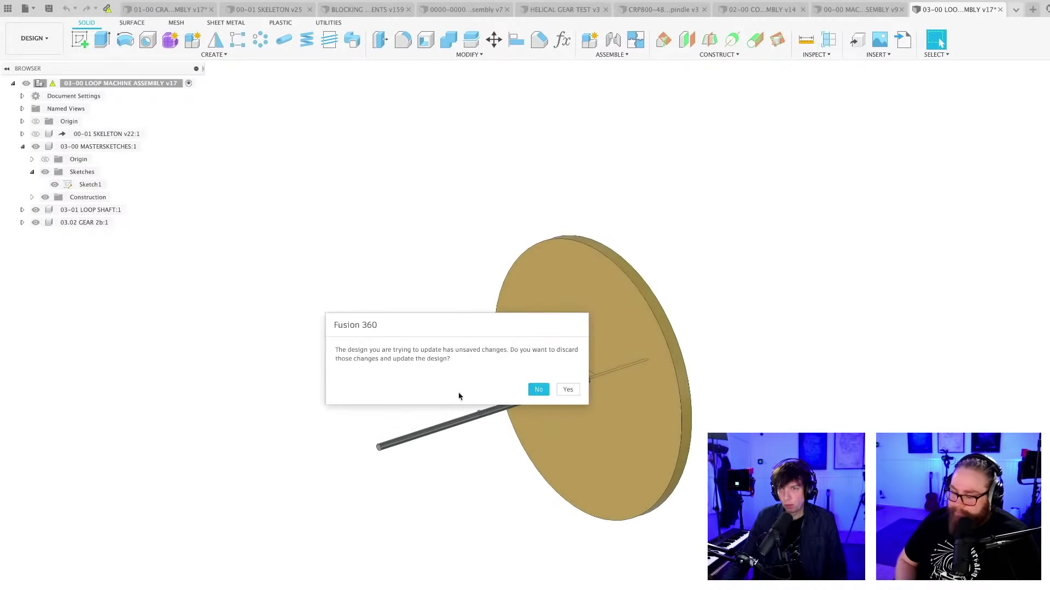
click(567, 390)
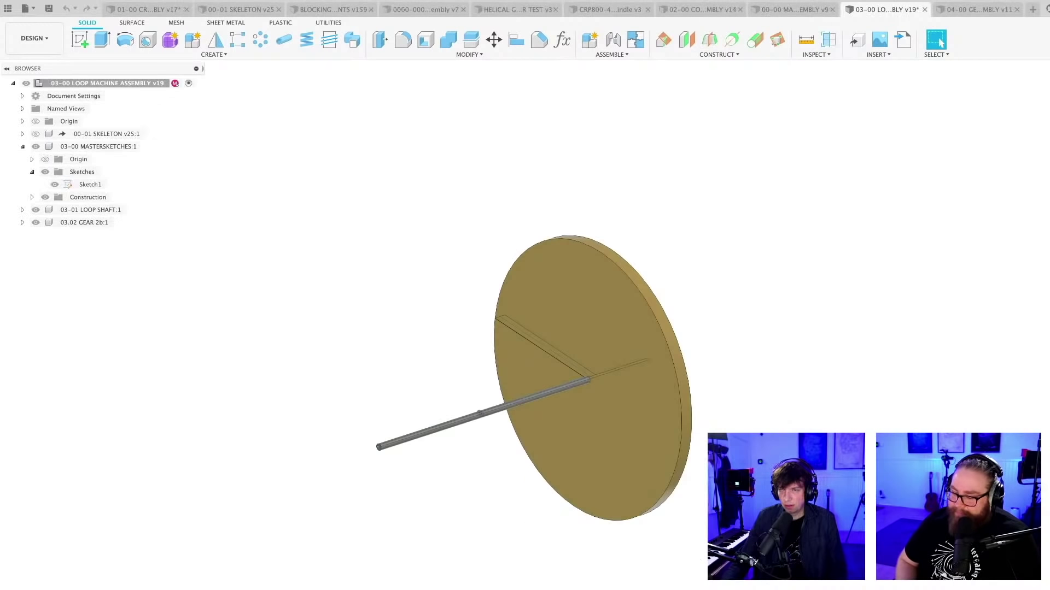
Save the updated loop machine assembly as a new version with the default description "User Saved"
shift+middle_drag(704, 446, 649, 435)
key(super+s)
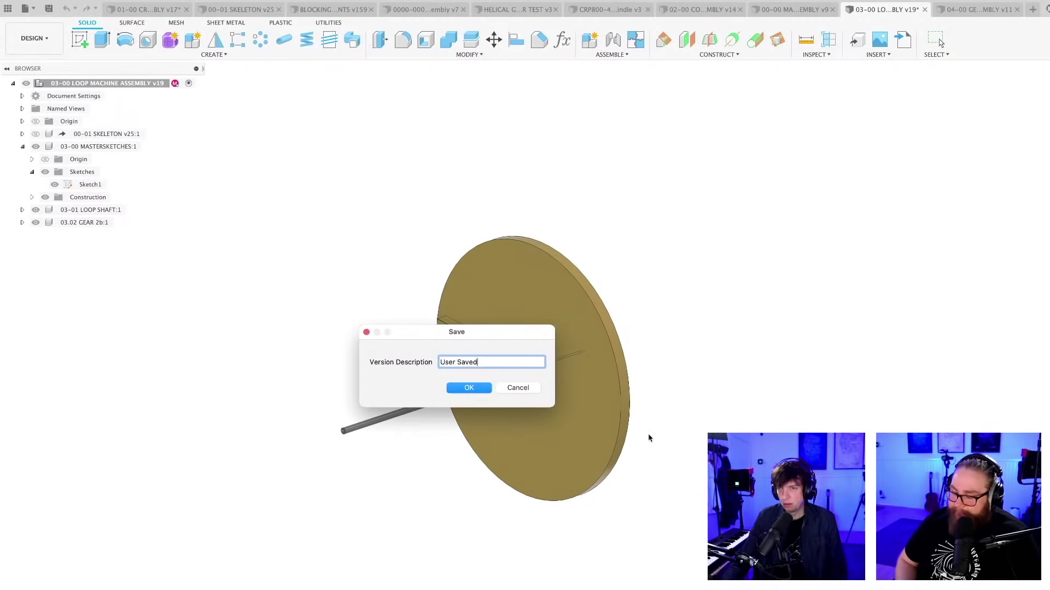
click(469, 388)
middle_drag(672, 391, 611, 403)
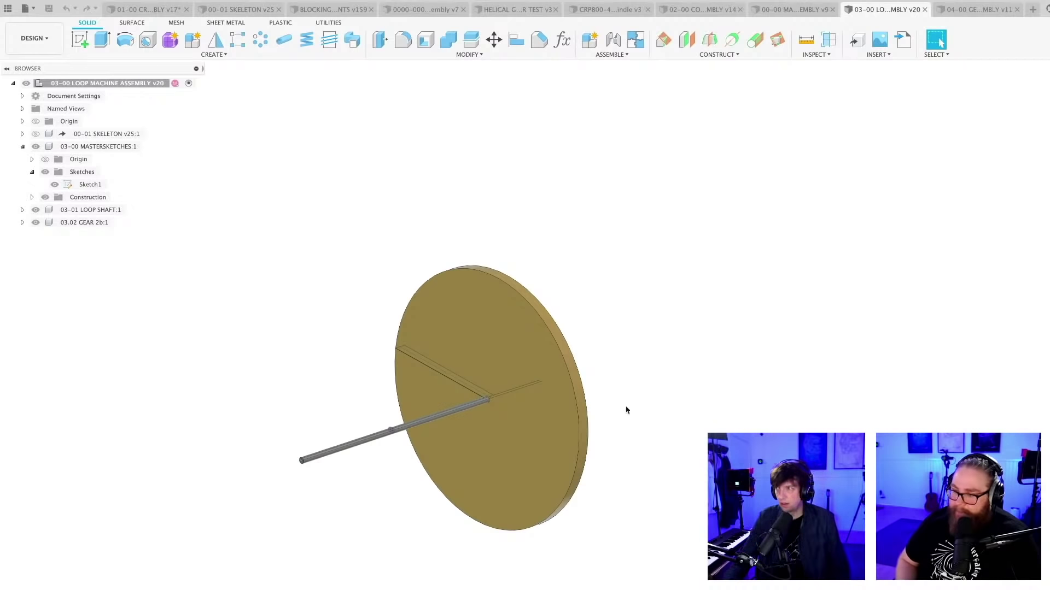
Switch to Firefox, examine the pipe supplier sheet in PUBLIC LINK PASTING DOCUMENT MARBLE MACHINE 3, and return to Fusion 360
key(super+Tab)
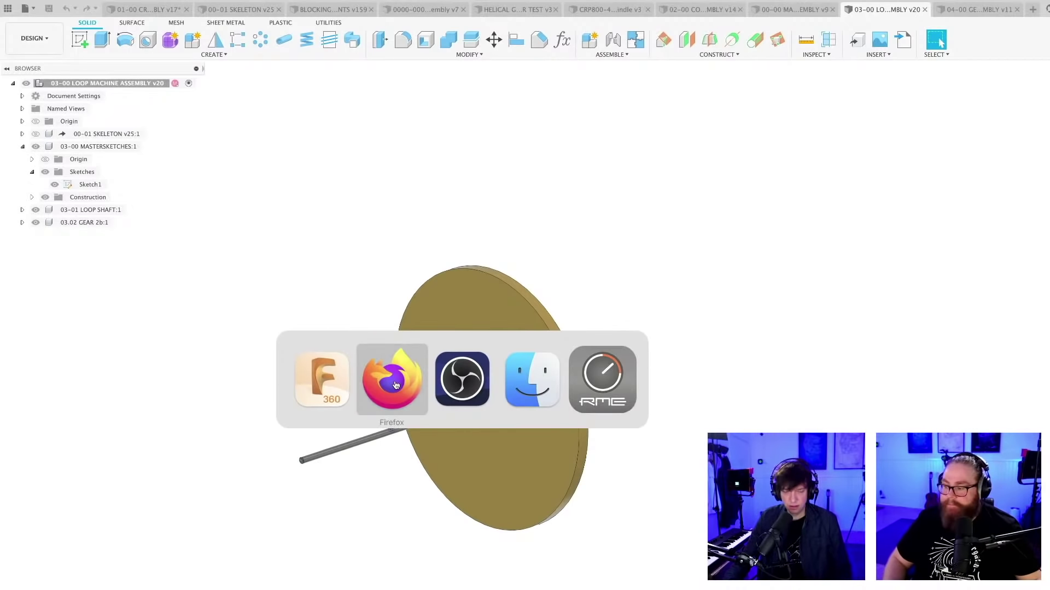
click(6, 12)
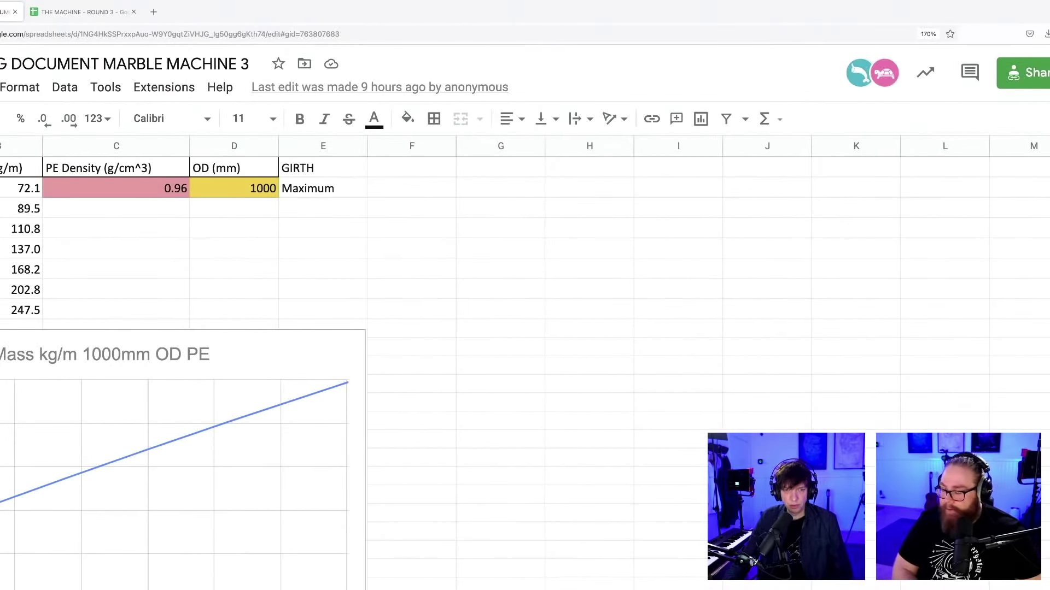
click(146, 578)
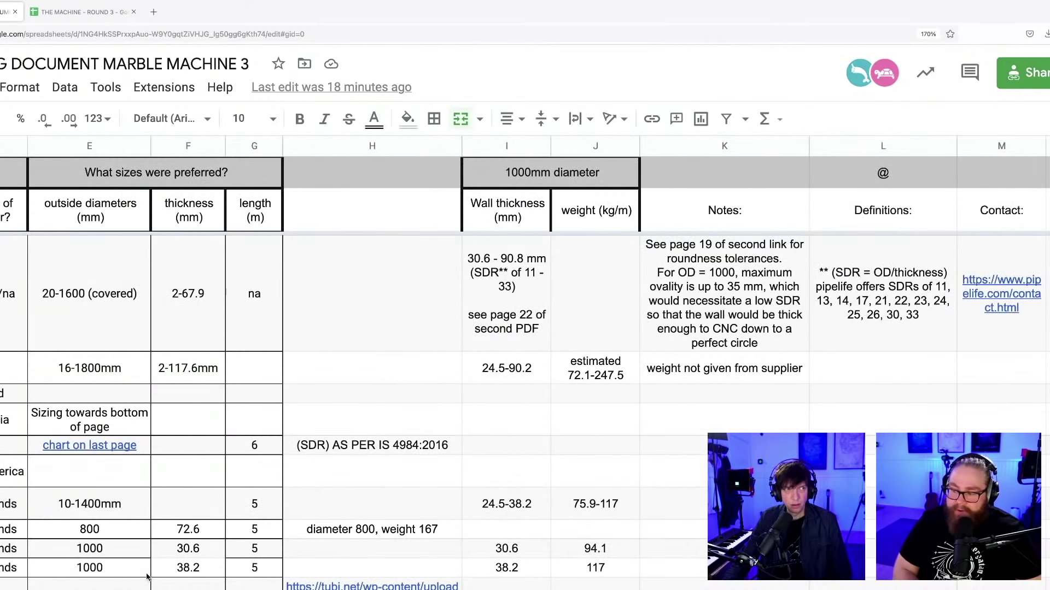
scroll(147, 577, down, 3)
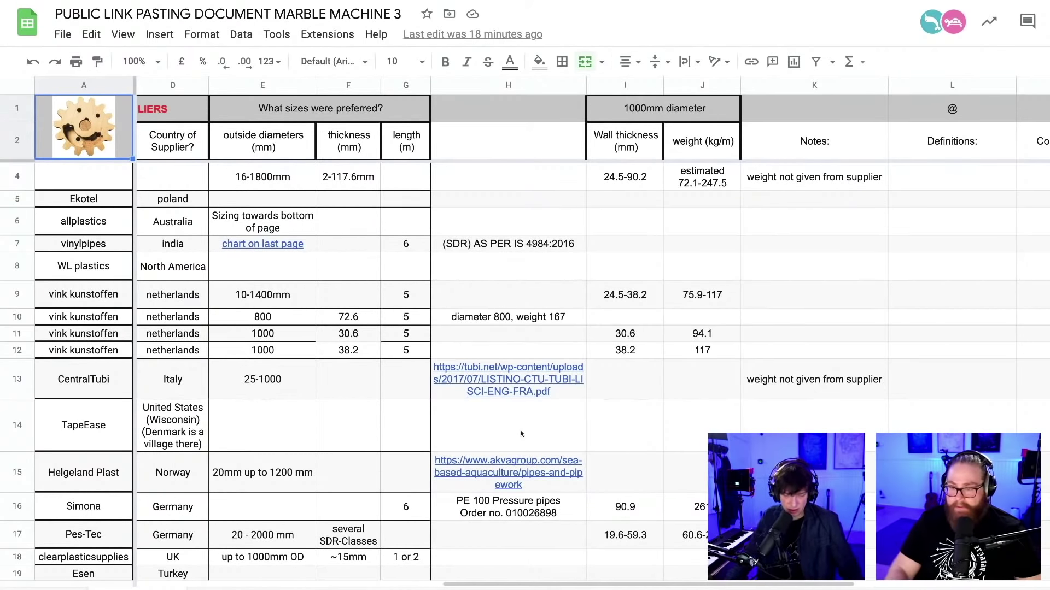
key(super+Tab)
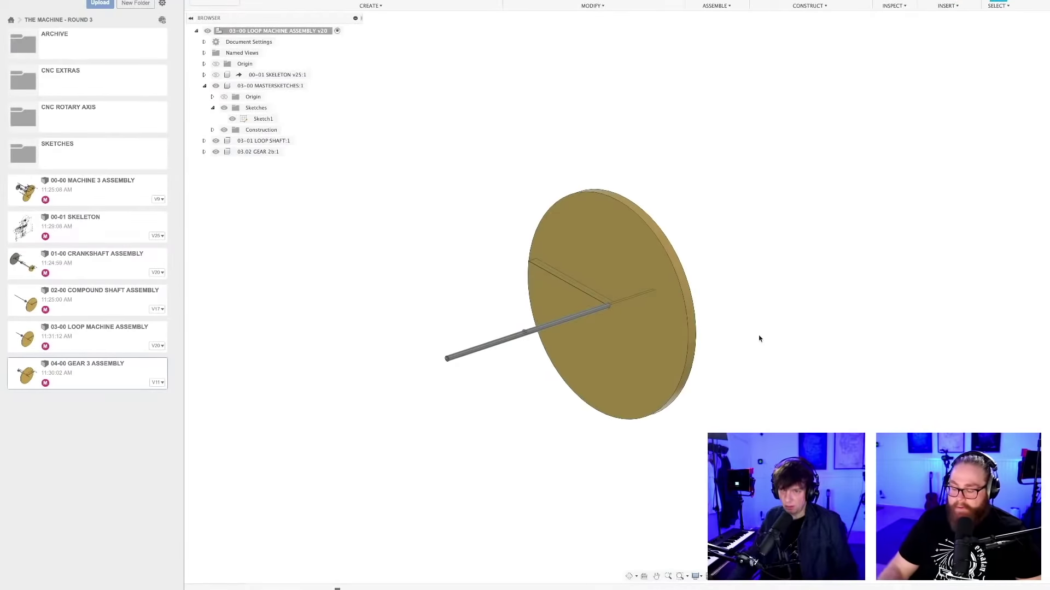
scroll(752, 322, down, 3)
middle_drag(752, 321, 782, 283)
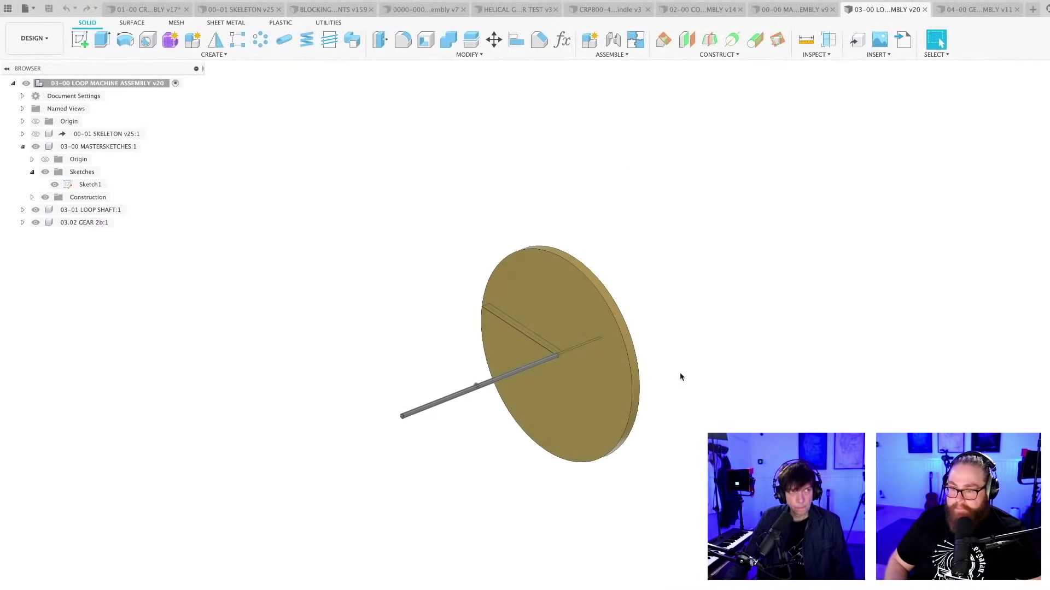
mouse_move(681, 374)
shift+middle_down()
mouse_move(706, 372)
mouse_move(682, 356)
mouse_move(665, 373)
shift+middle_up()
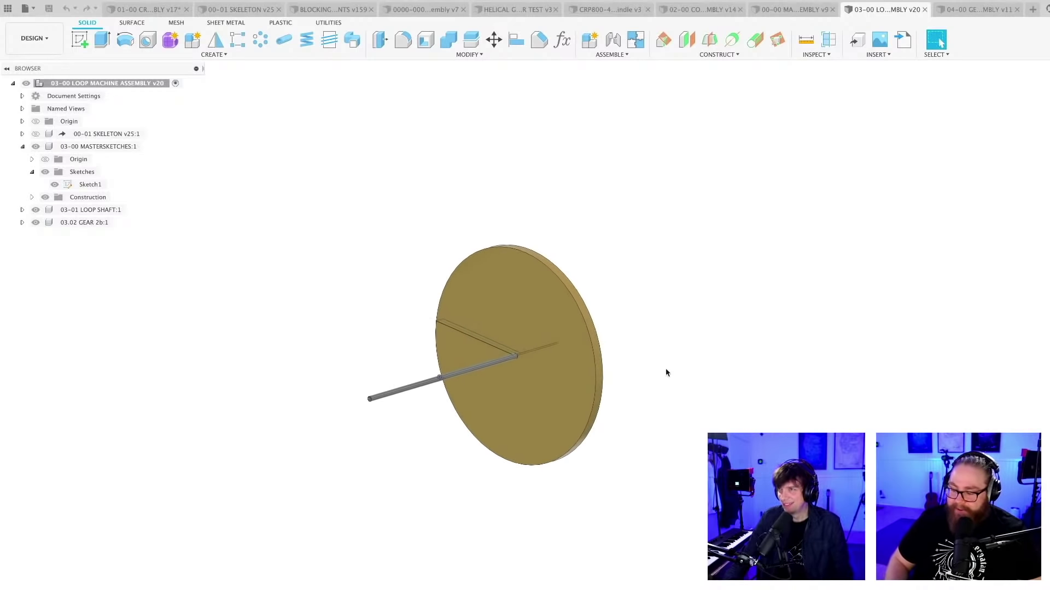
click(882, 10)
shift+middle_drag(760, 260, 785, 316)
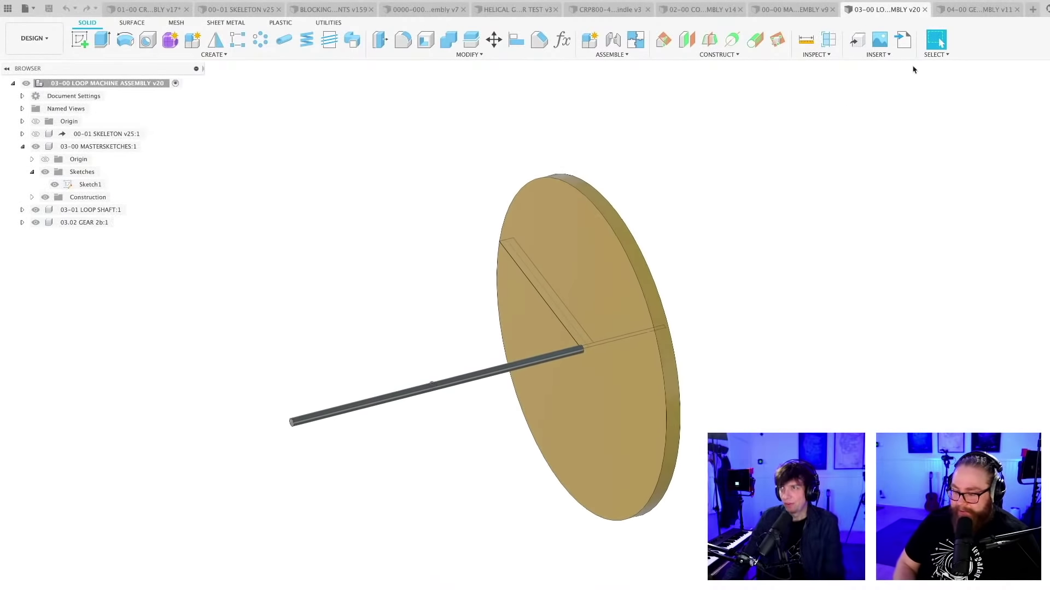
Switch to the 00-00 MACHINE 3 ASSEMBLY and update all its linked subassemblies to their latest versions
click(793, 10)
scroll(710, 383, down, 3)
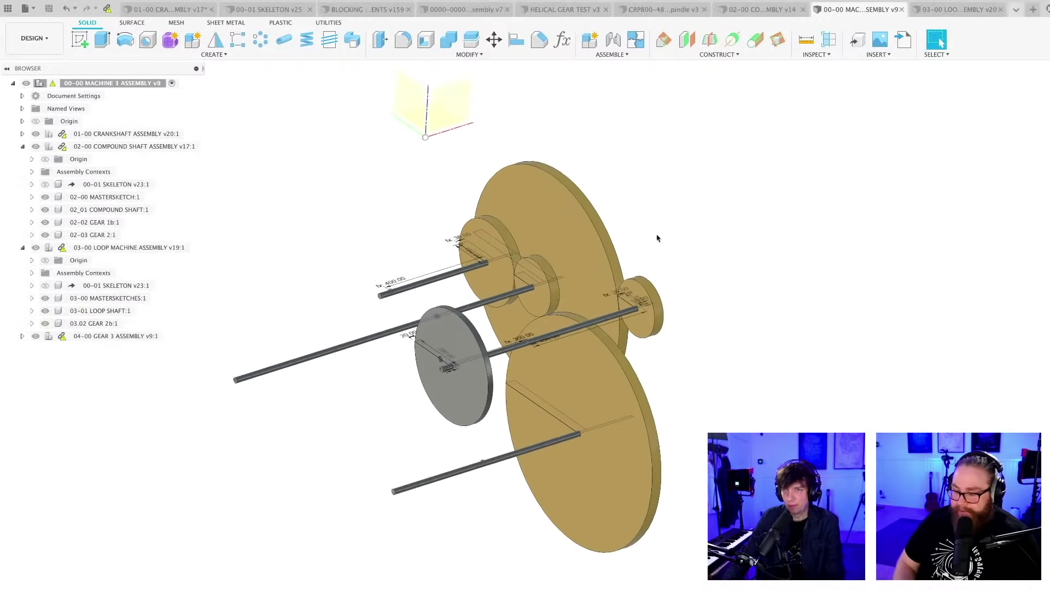
click(107, 10)
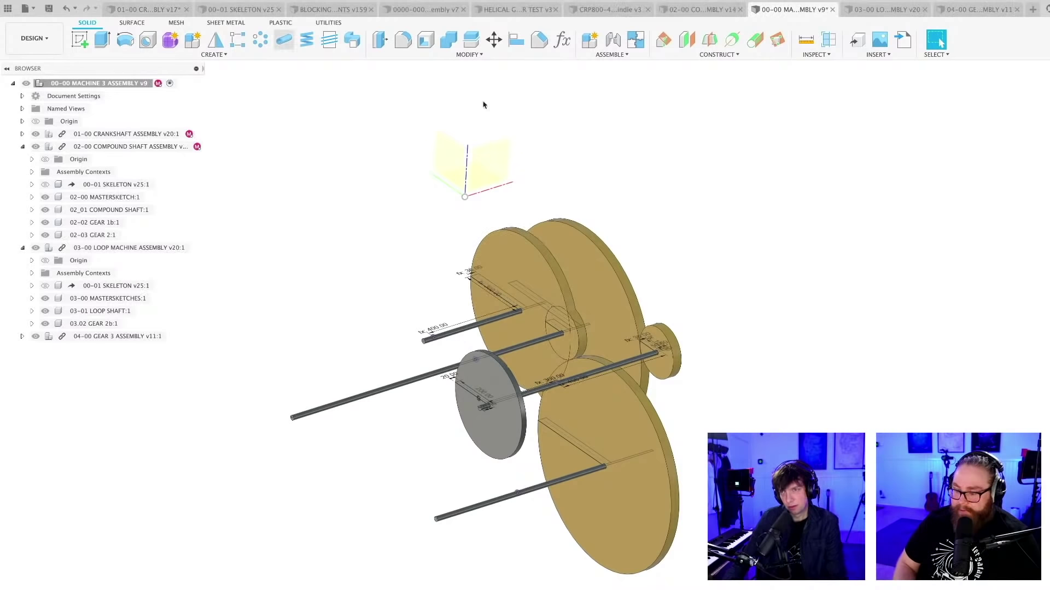
shift+middle_drag(484, 104, 736, 198)
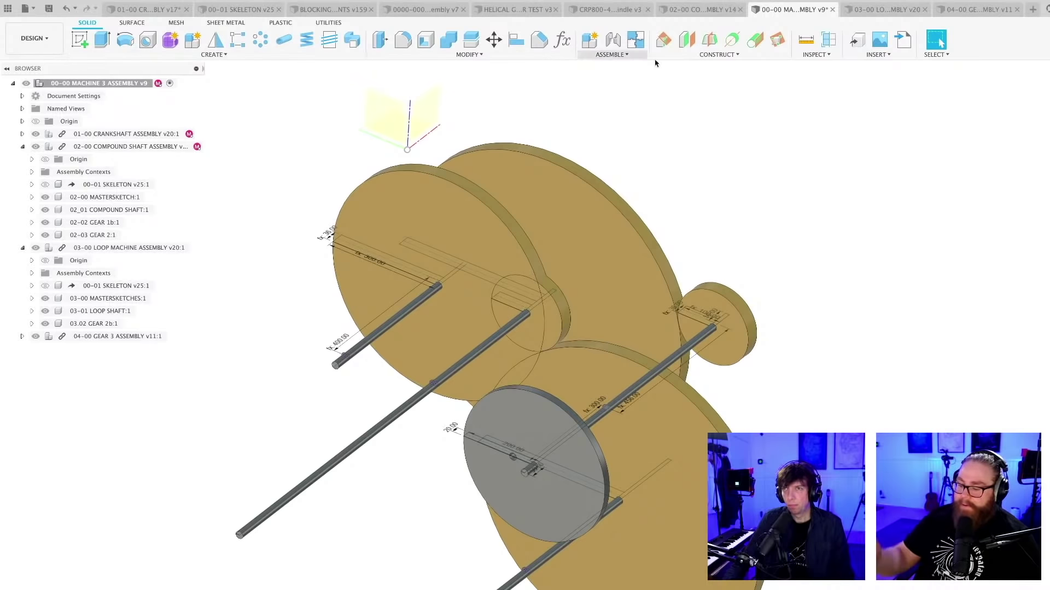
Close the HELICAL GEAR TEST and CRP800-4896 spindle documents and return to the 04-00 GEAR 3 ASSEMBLY
click(549, 10)
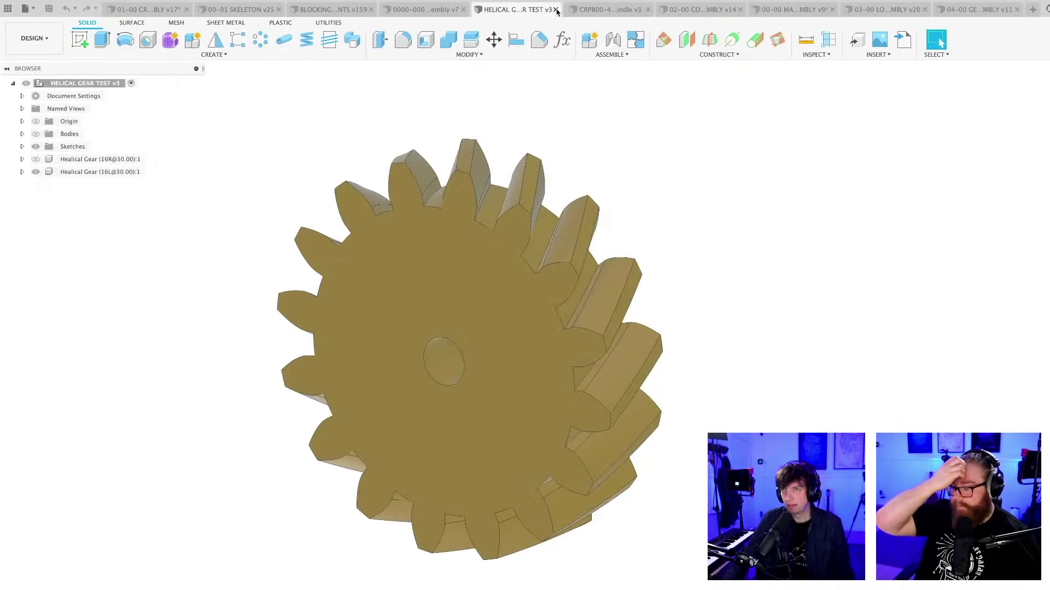
click(556, 10)
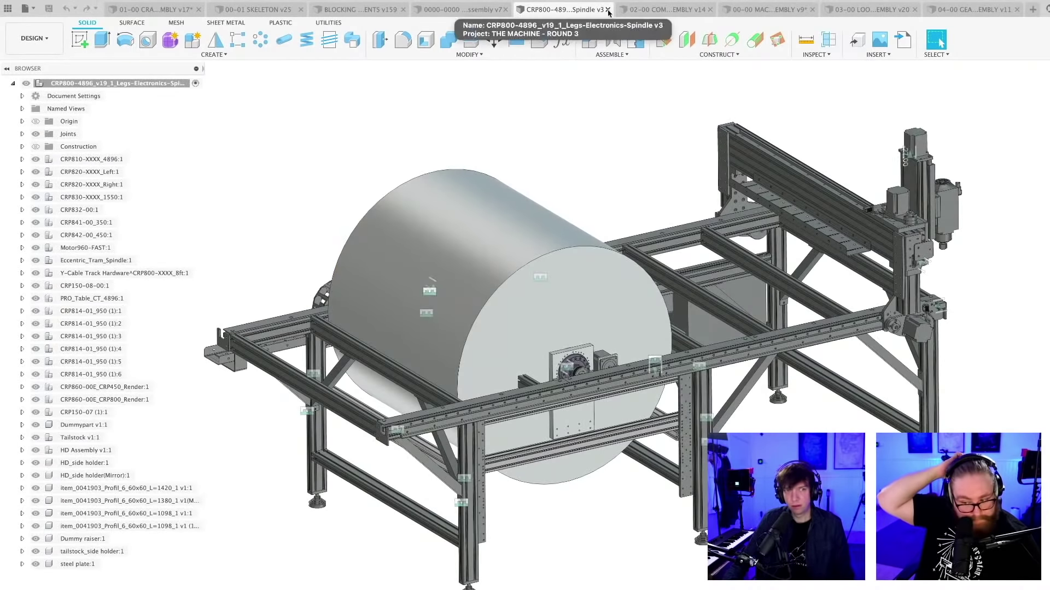
scroll(633, 171, down, 2)
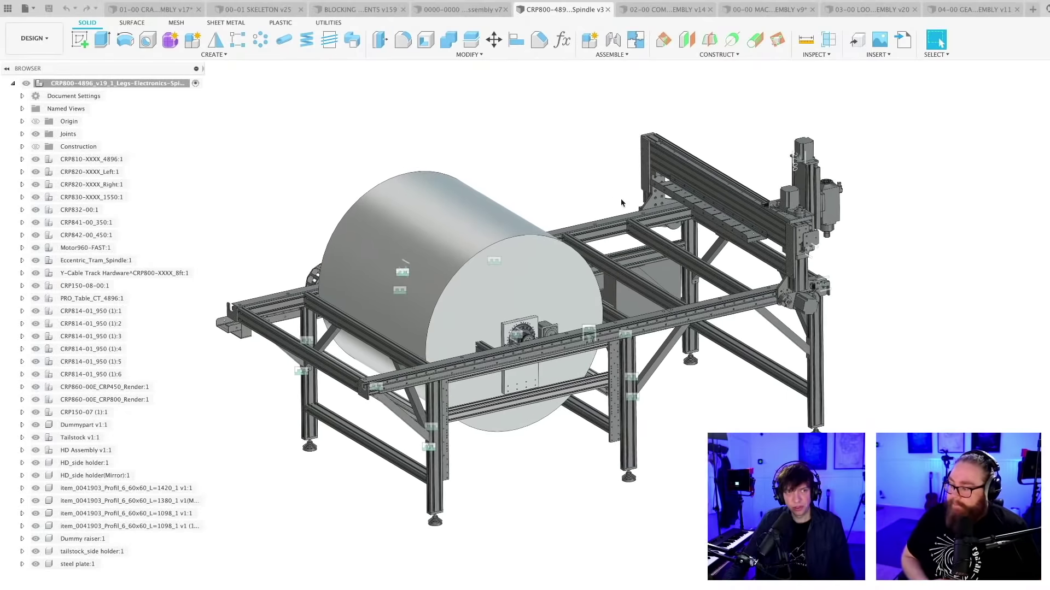
scroll(620, 199, up, 2)
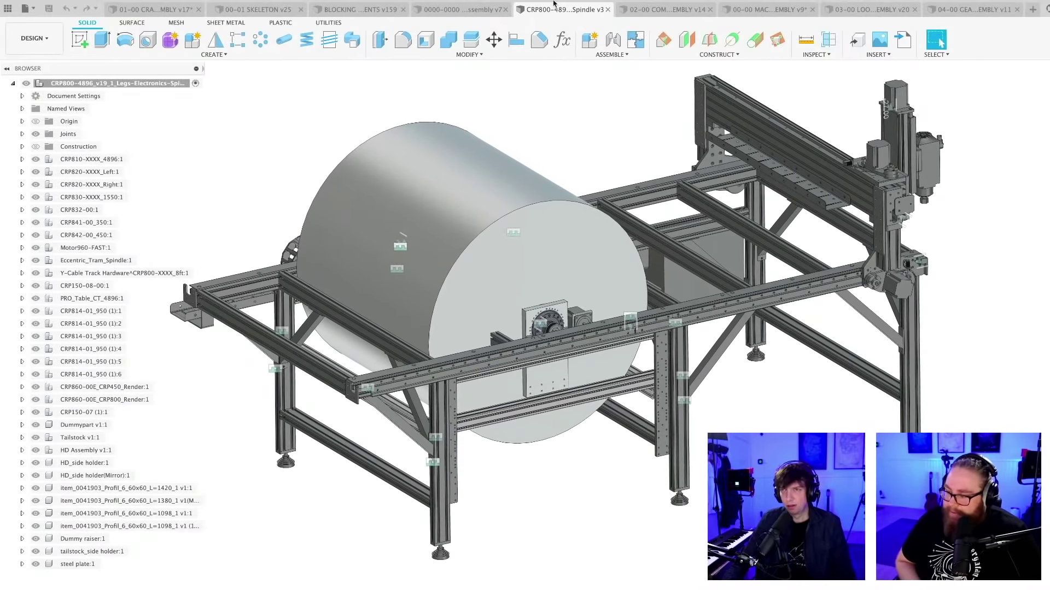
click(607, 9)
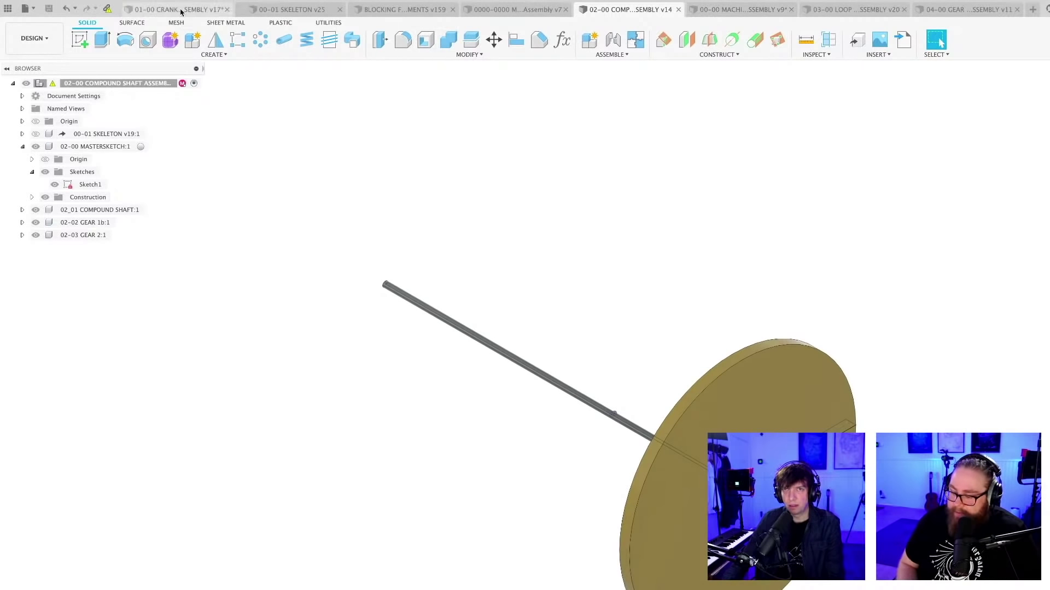
click(960, 11)
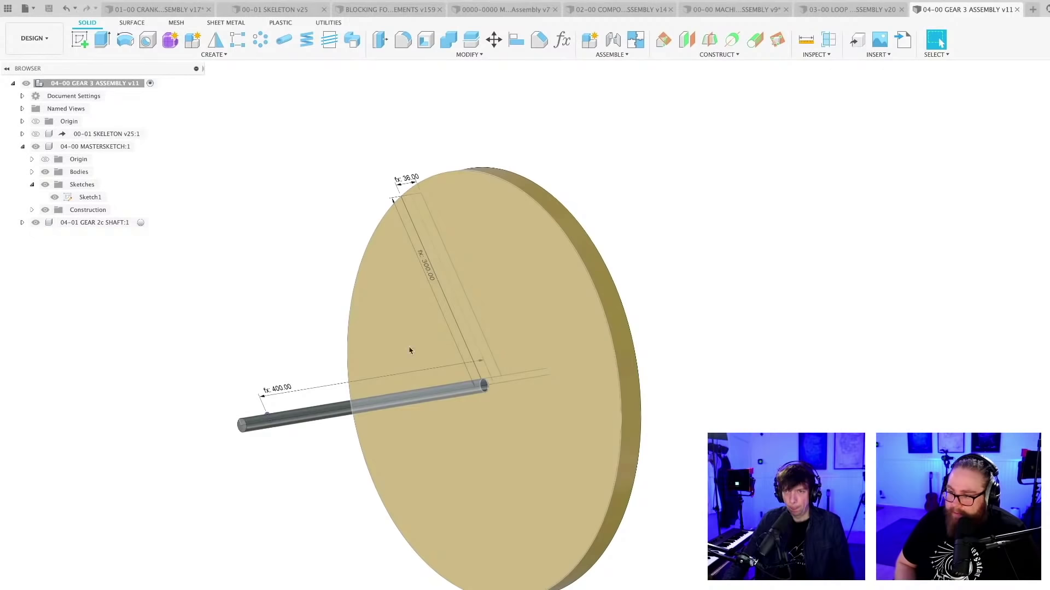
Set the gear disc's radius dimension in the gear 3 master sketch to GEAR2cPITCHDIA_Ref/2 and save the assembly as a new version
double_click(428, 274)
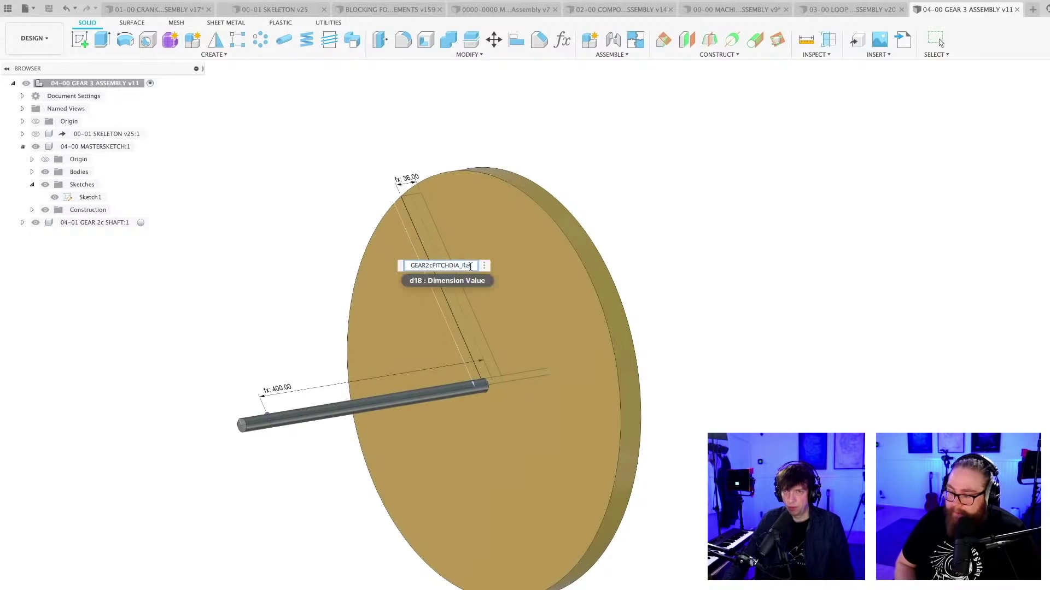
text(/)
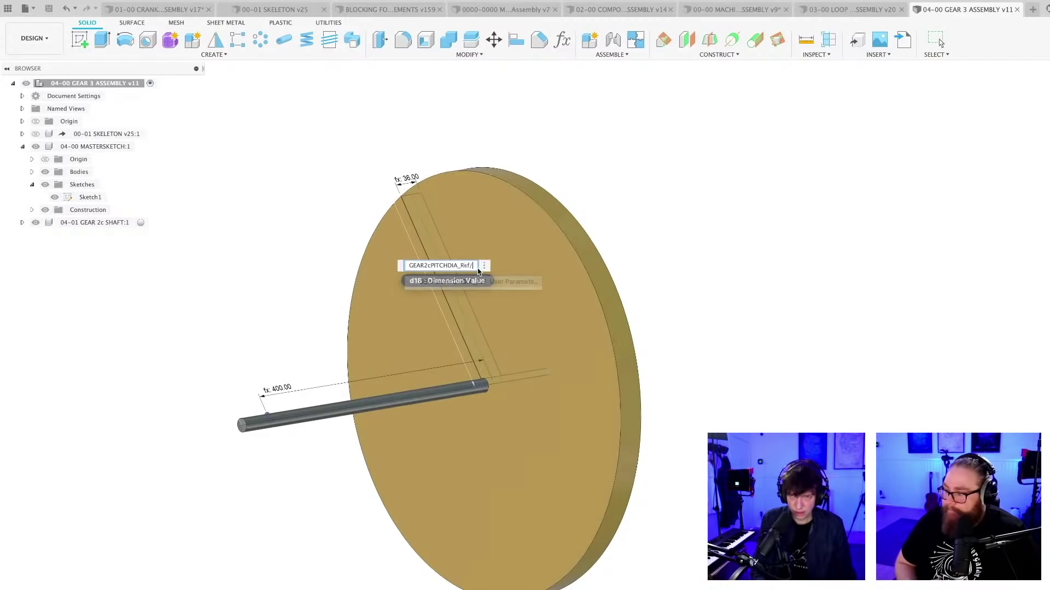
text(2)
key(Return)
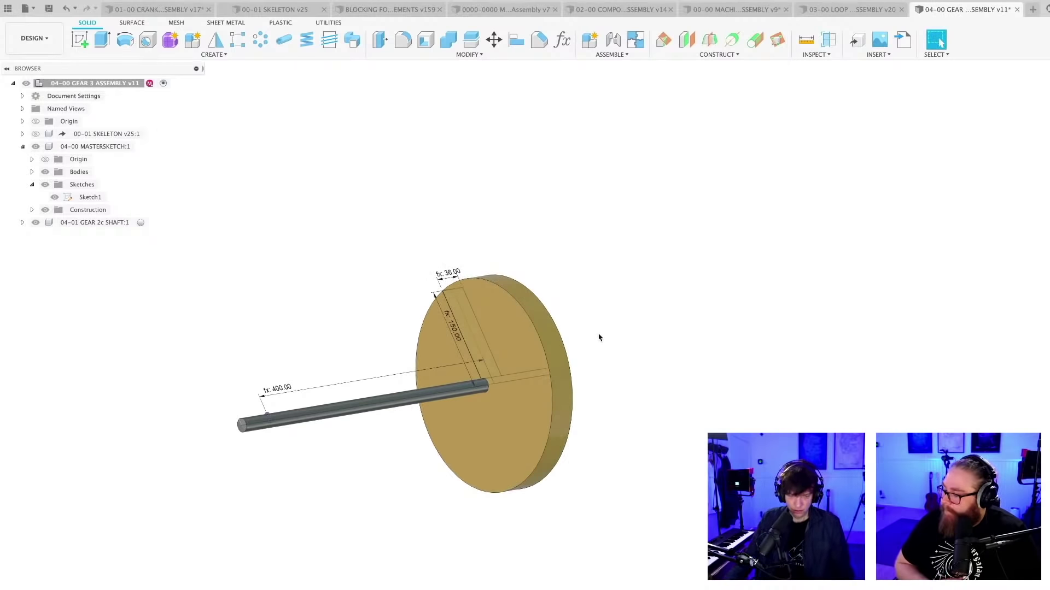
key(ctrl+s)
key(Return)
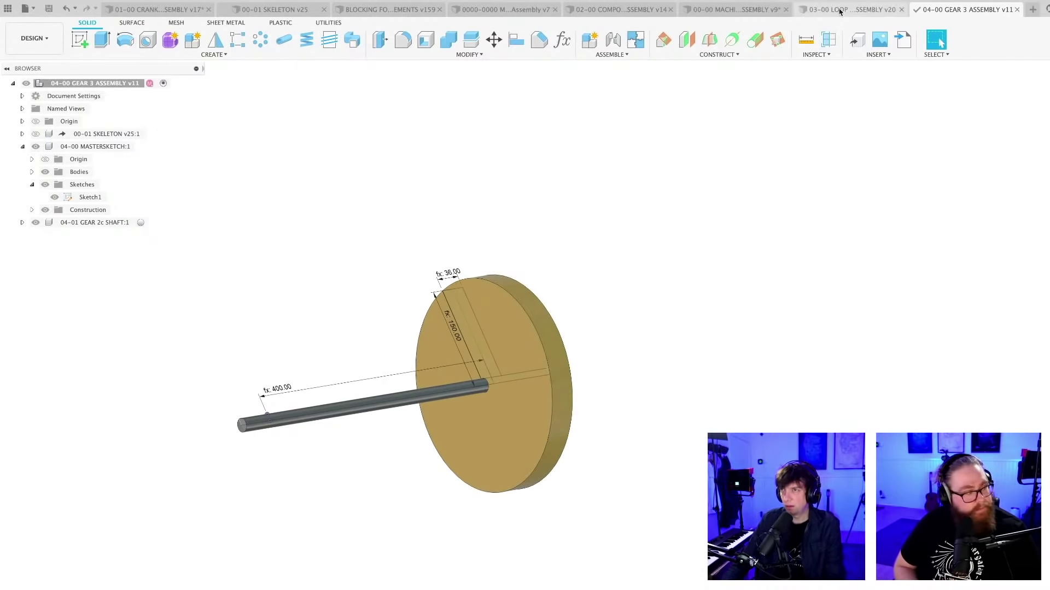
Switch to 00-00 MACHINE 3 ASSEMBLY, update the linked gear 3 assembly to its latest version, and save the machine assembly
click(838, 9)
click(743, 12)
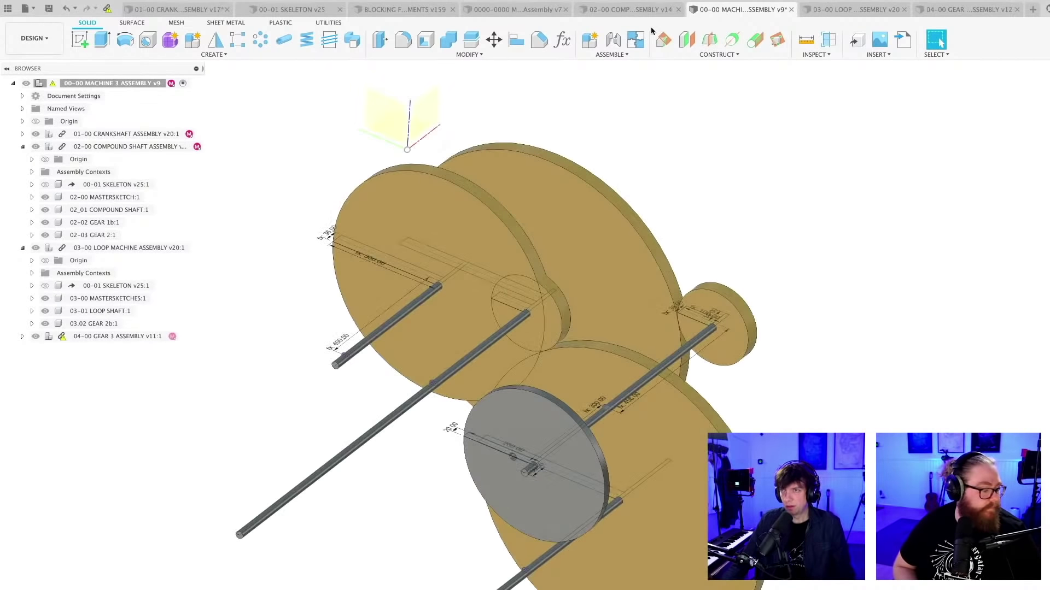
click(106, 9)
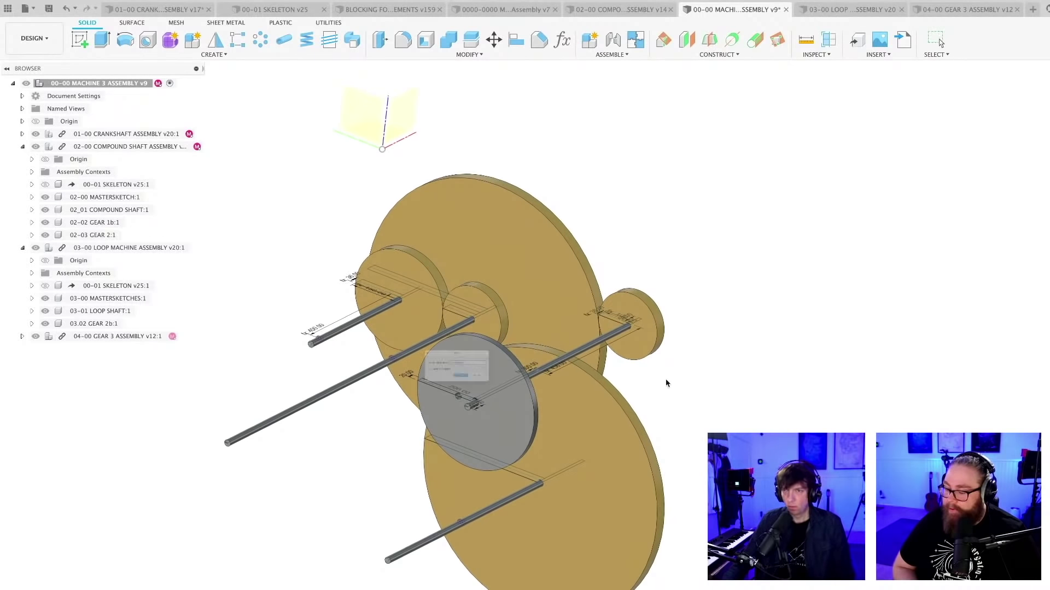
key(Return)
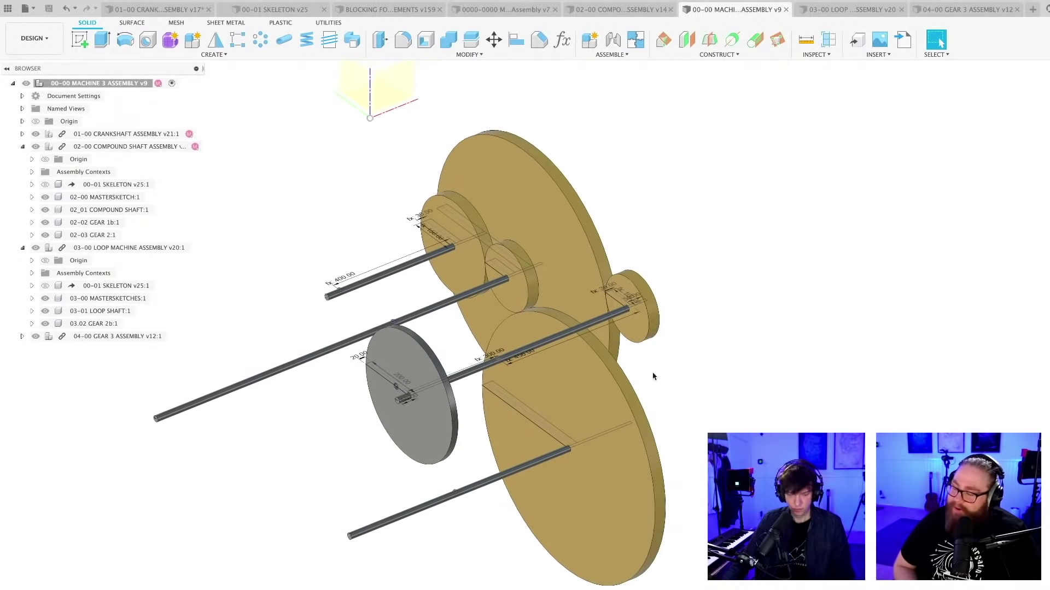
Examine the sizes and positions of the gears and shafts in the updated machine assembly
mouse_move(653, 377)
shift+middle_down()
mouse_move(658, 363)
mouse_move(625, 375)
mouse_move(666, 371)
mouse_move(643, 394)
shift+middle_up()
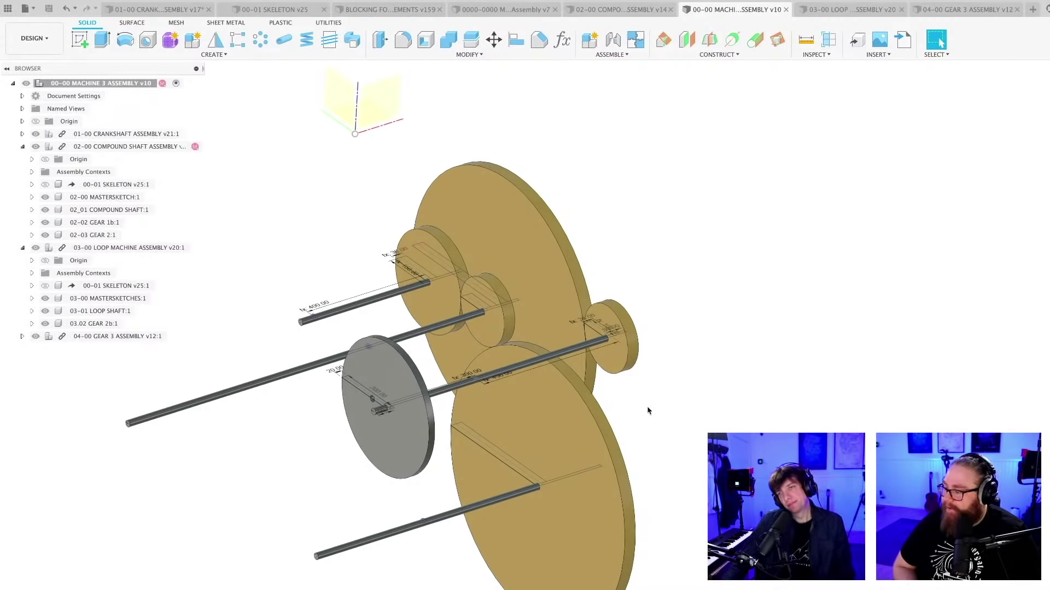
mouse_move(647, 410)
shift+middle_down()
mouse_move(641, 400)
mouse_move(644, 410)
mouse_move(612, 399)
mouse_move(651, 408)
mouse_move(607, 408)
mouse_move(644, 410)
shift+middle_up()
scroll(640, 407, down, 3)
scroll(672, 414, up, 3)
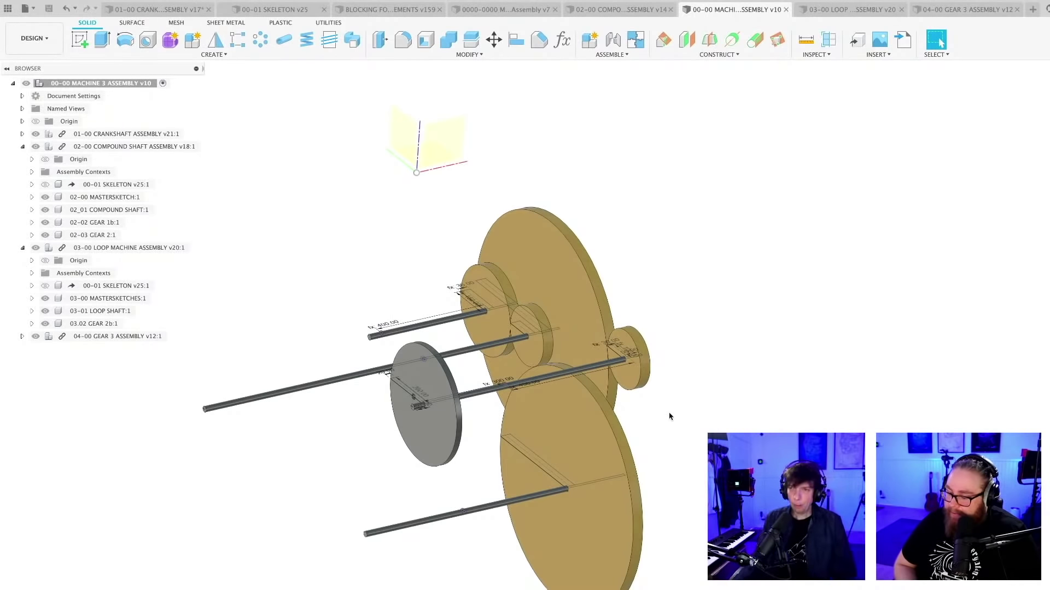
scroll(701, 372, up, 3)
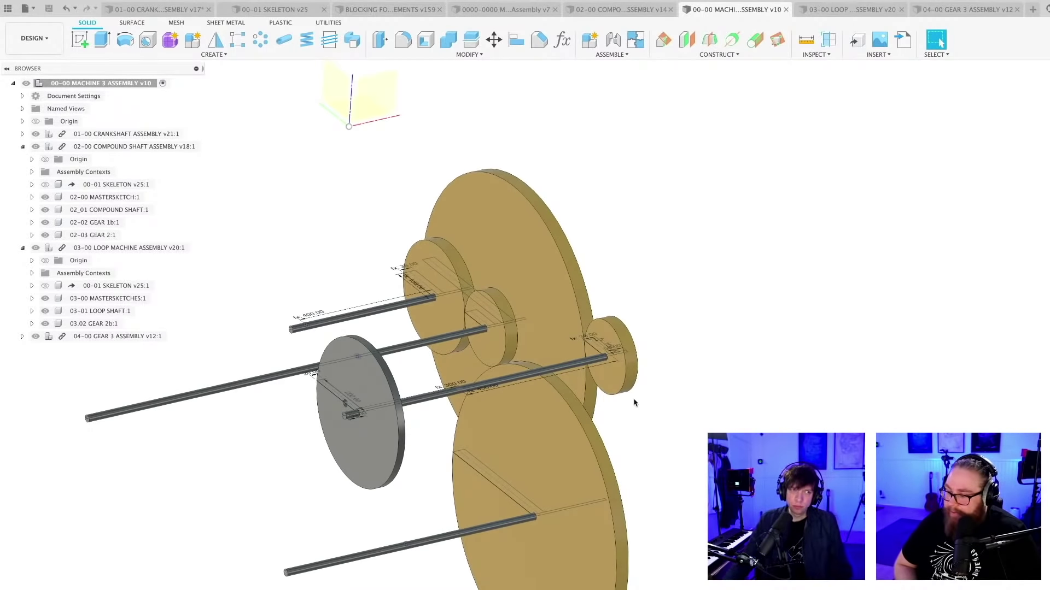
shift+middle_drag(634, 403, 680, 432)
scroll(637, 410, up, 2)
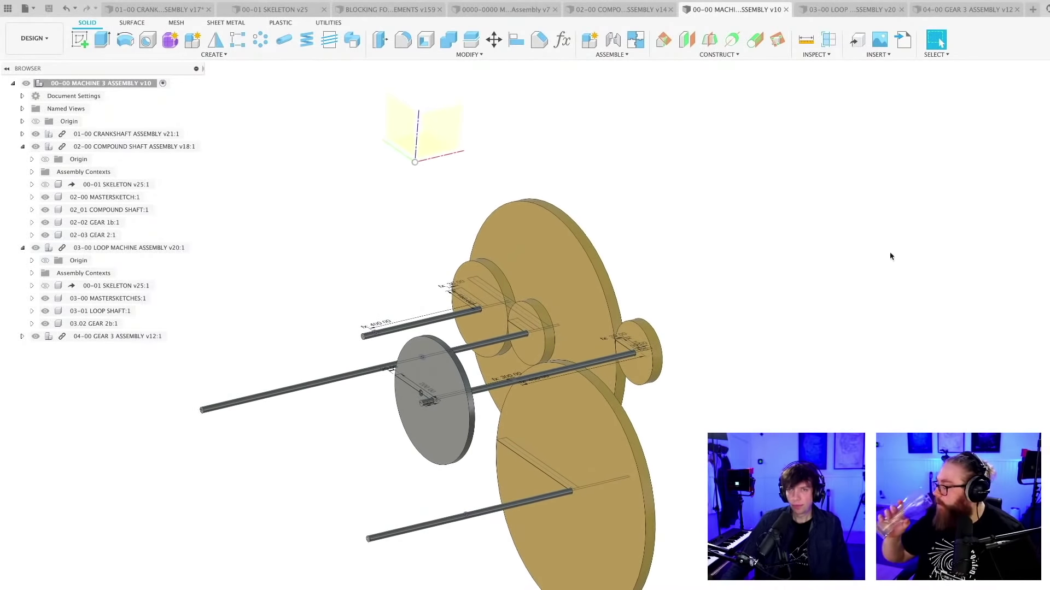
shift+middle_drag(761, 339, 683, 383)
scroll(708, 405, up, 2)
Create a new design and save it as 05-00 PROG WHEEL ASSEMBLY in THE MACHINE - ROUND 3
click(1033, 10)
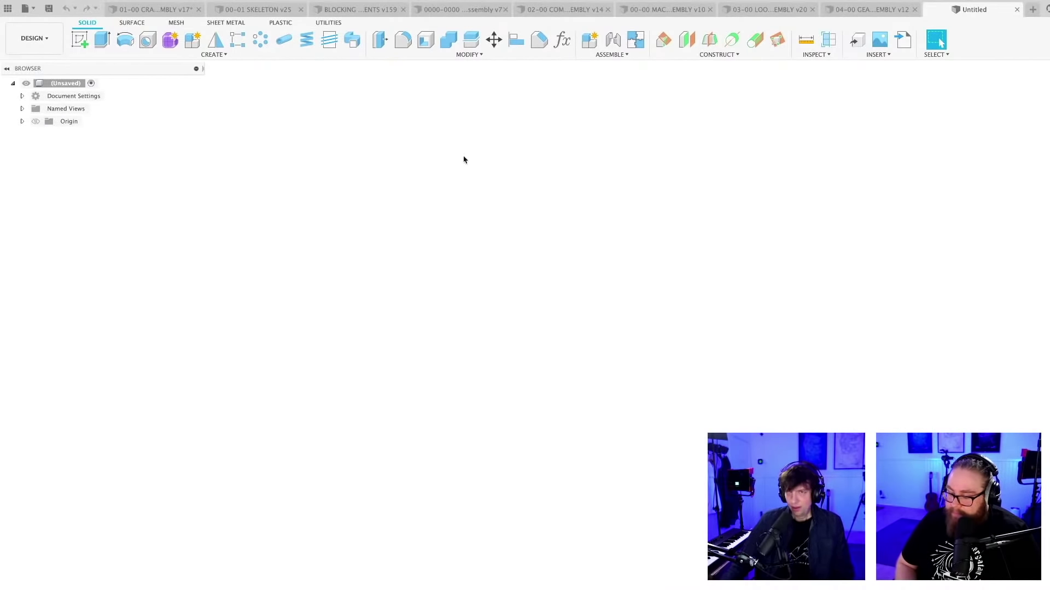
key(super+s)
double_click(329, 84)
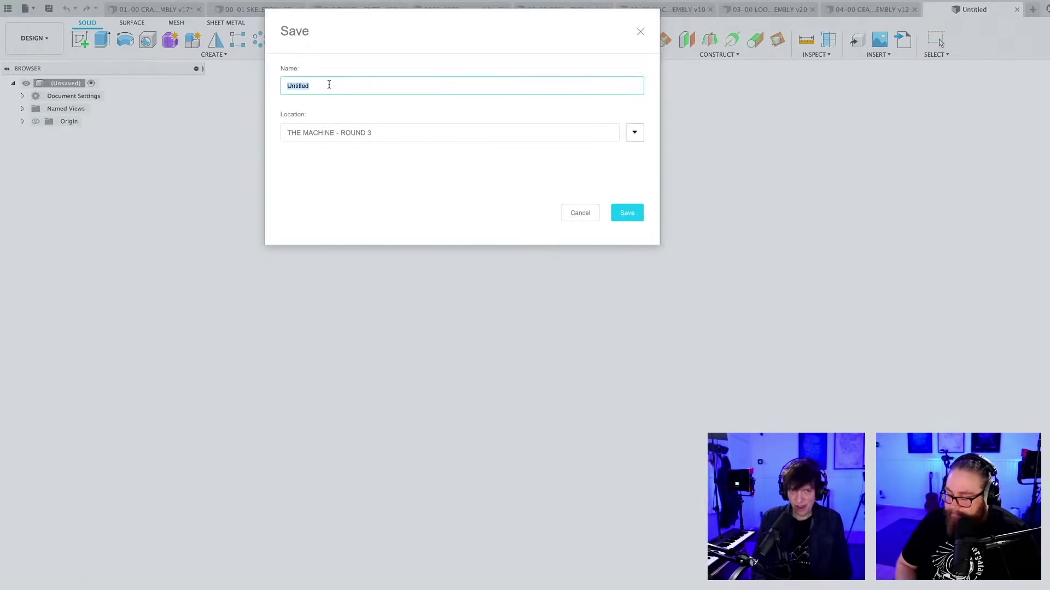
text(05-00 PROG WHEEL ASSEMBLY)
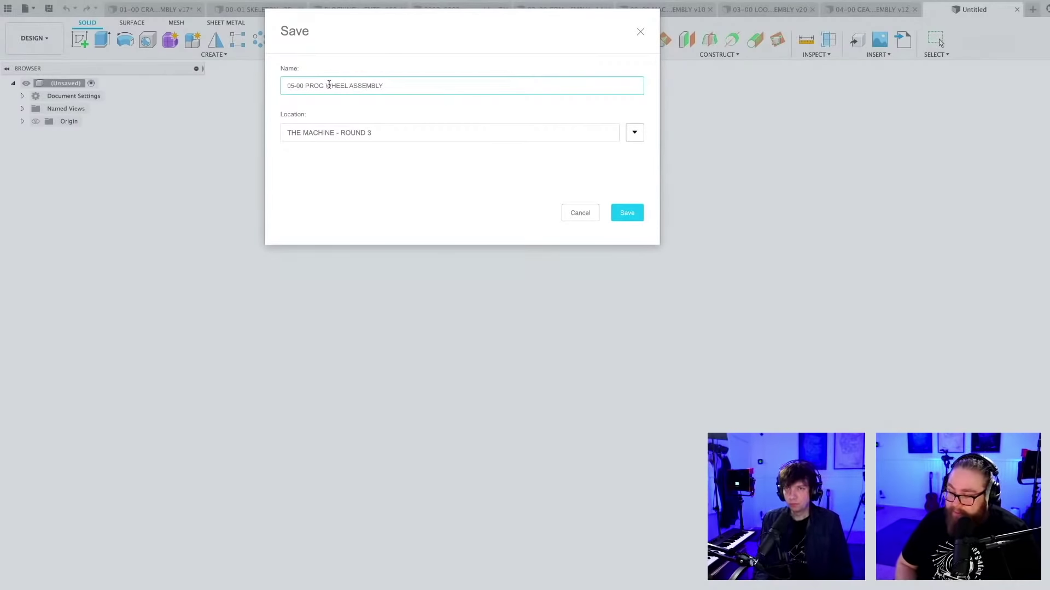
key(Return)
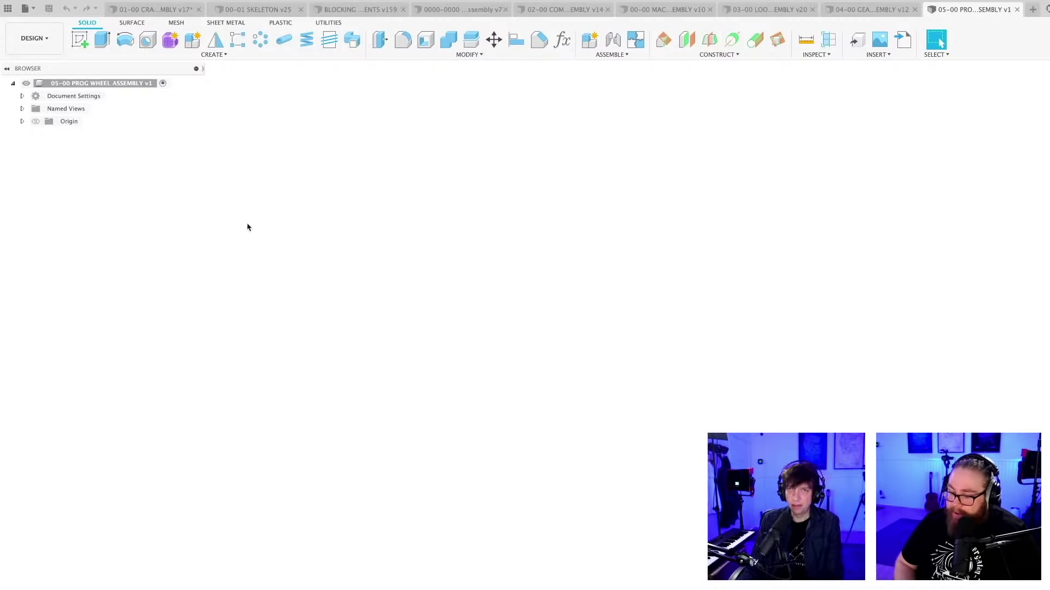
right_click(111, 86)
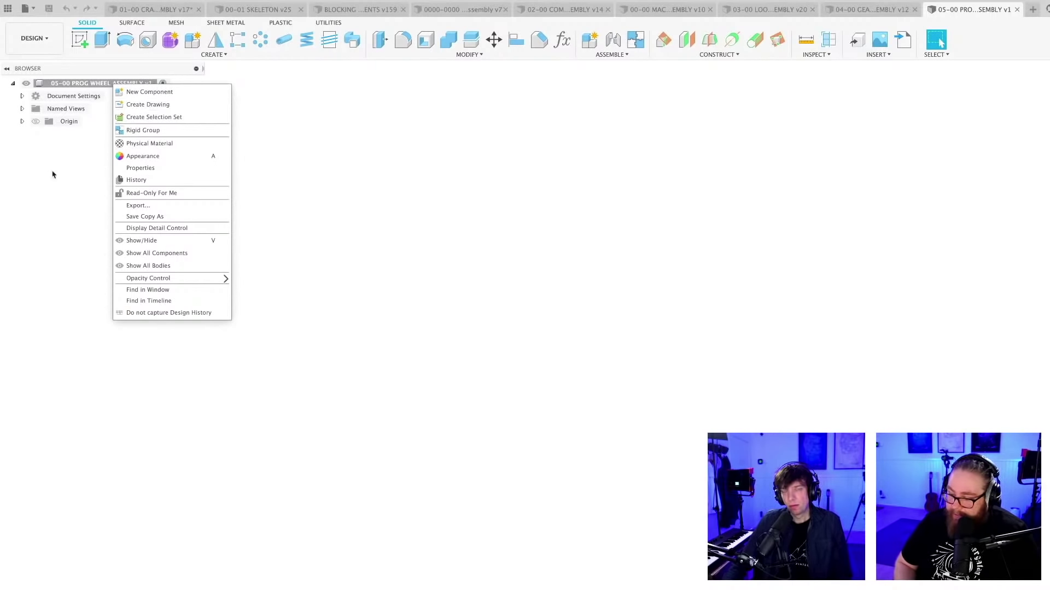
click(94, 88)
right_click(95, 88)
key(Escape)
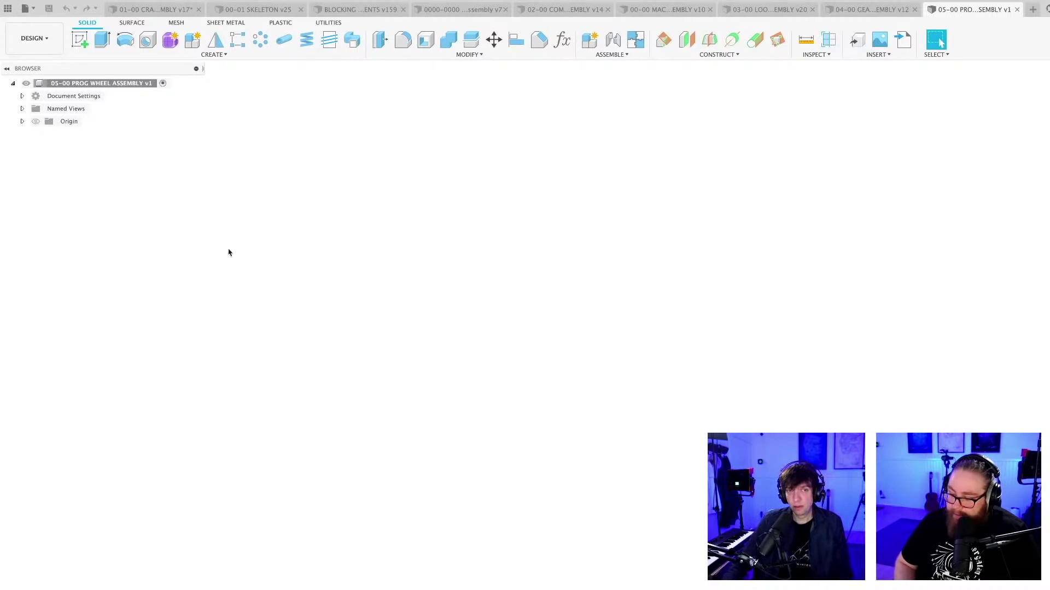
Create an internal standard component named 05-00 MASTERSKETCH in the prog wheel assembly and save a new version
right_click(92, 86)
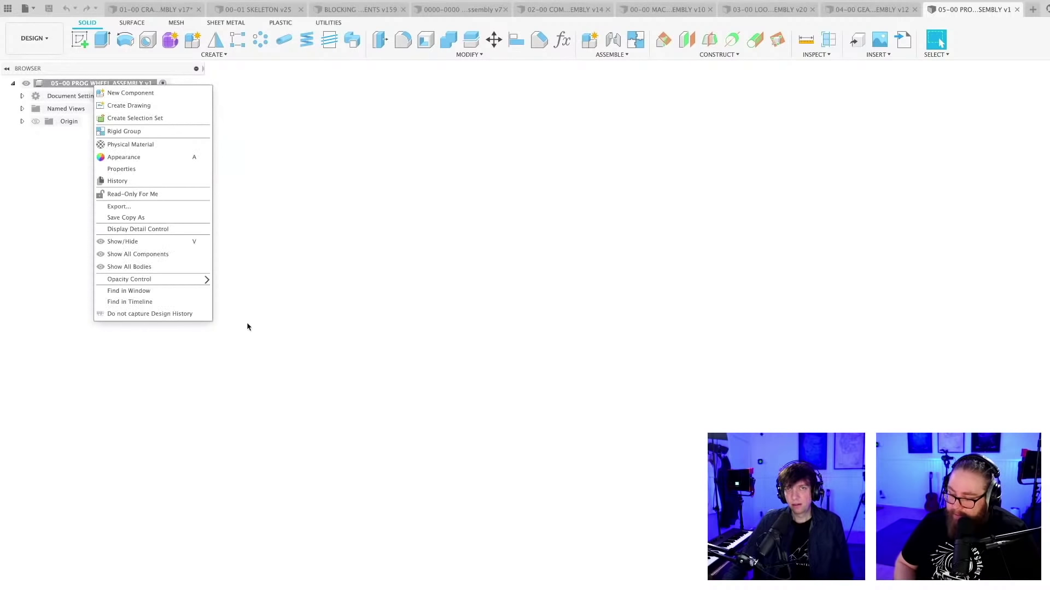
click(156, 94)
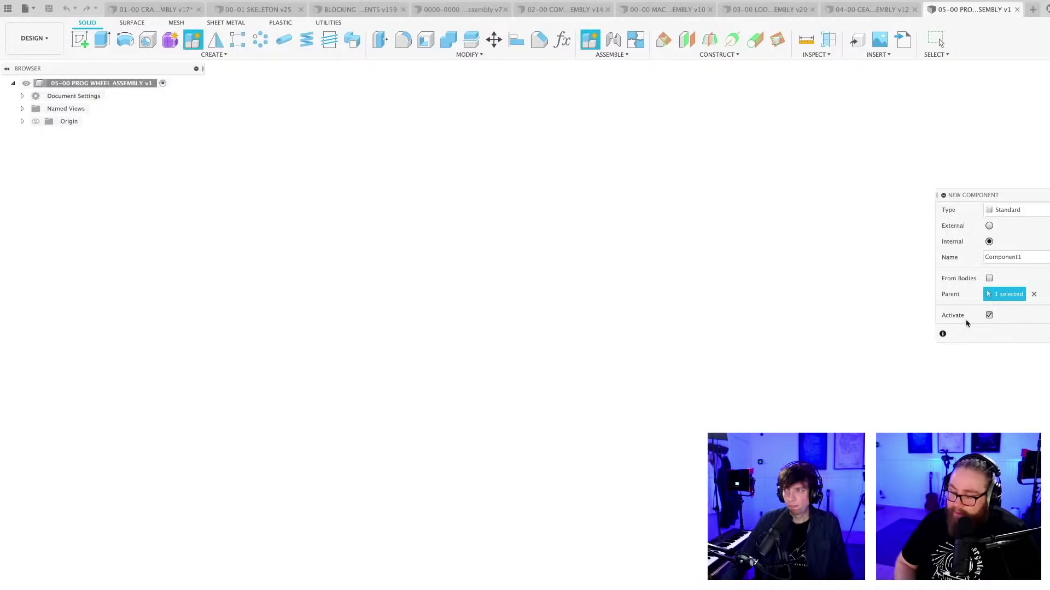
key(Return)
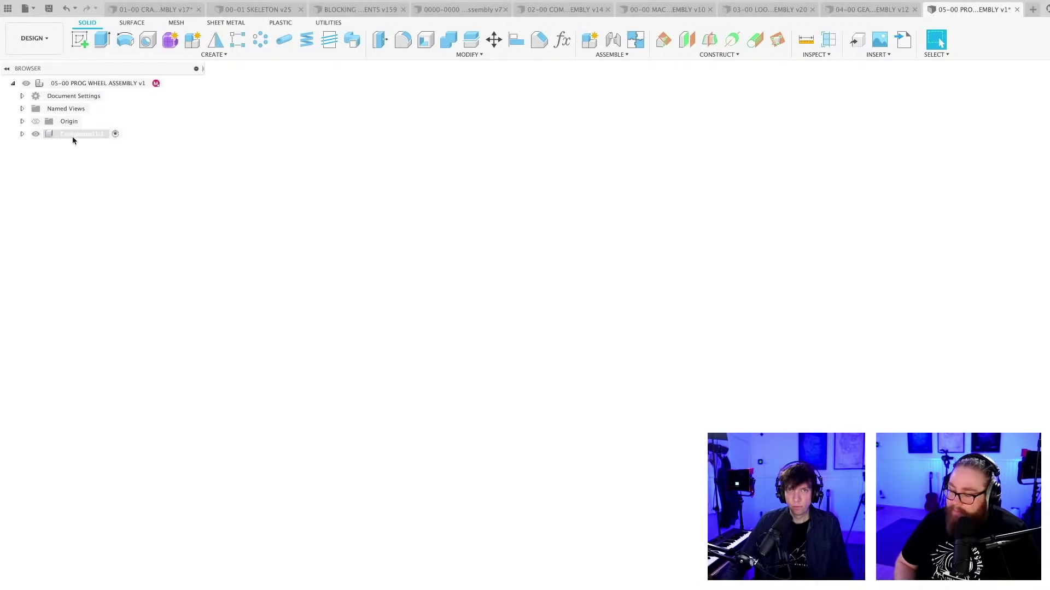
click(78, 136)
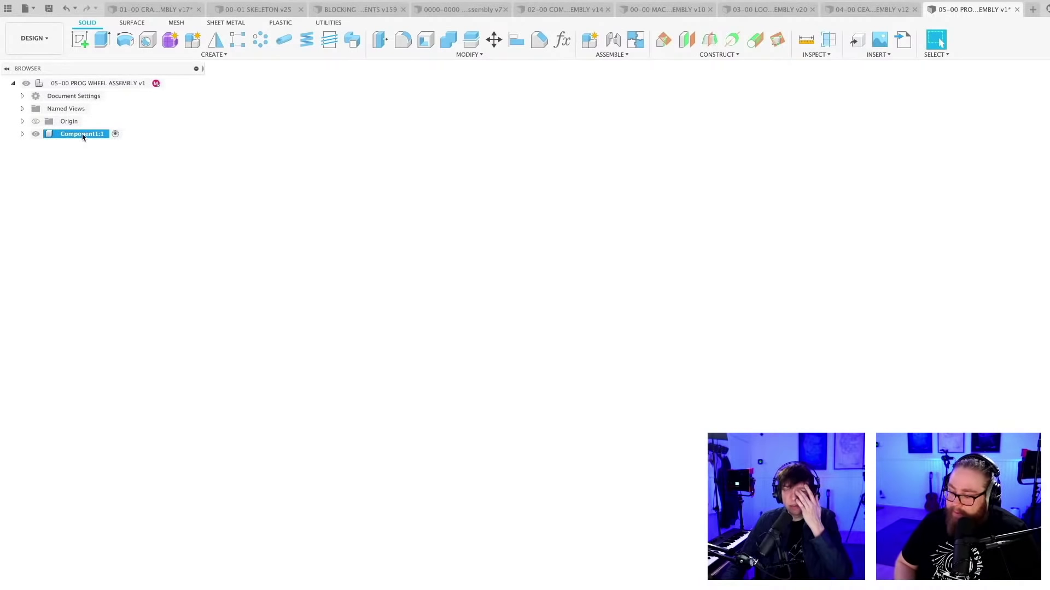
click(82, 136)
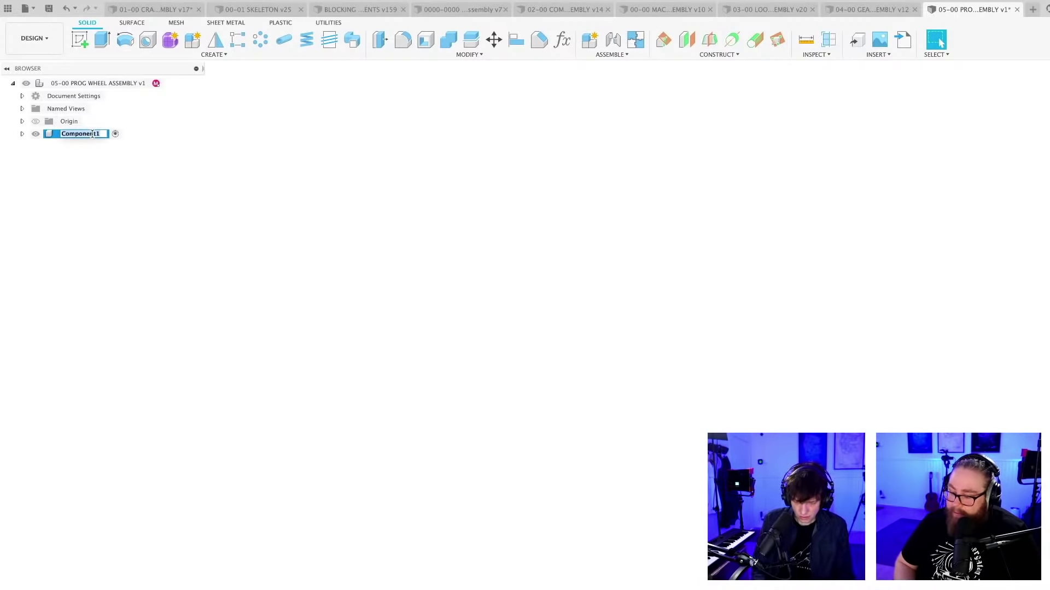
text(05)
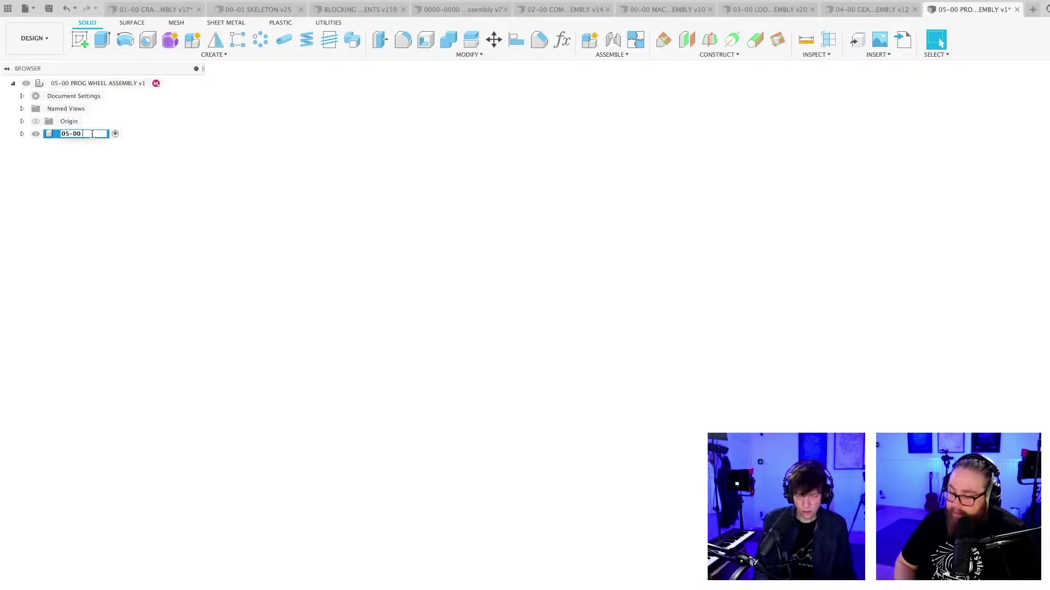
text(-00 MASTER)
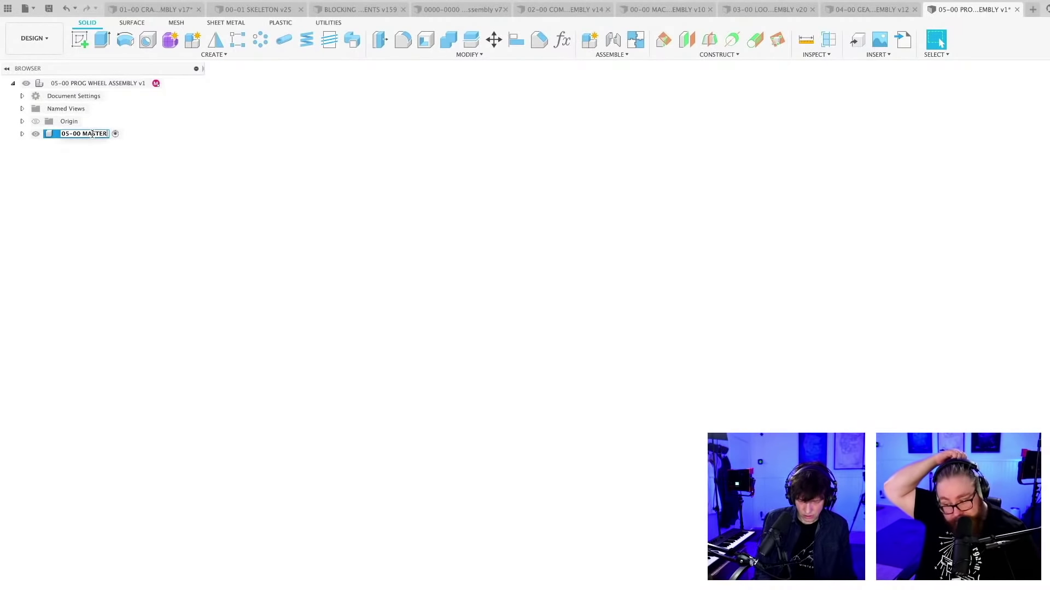
text(SKETCH)
key(Return)
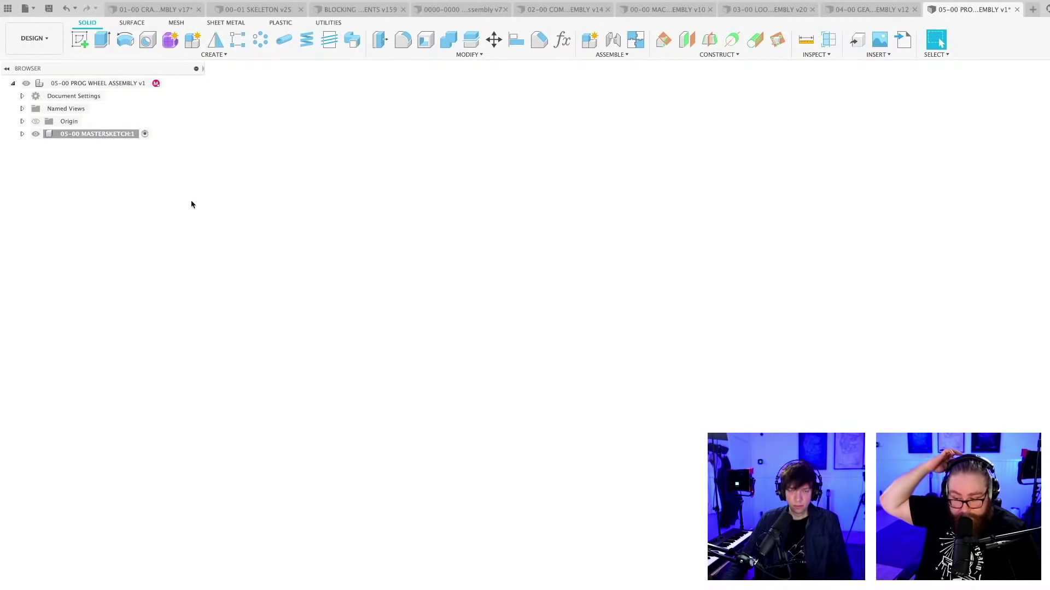
key(ctrl+s)
key(Return)
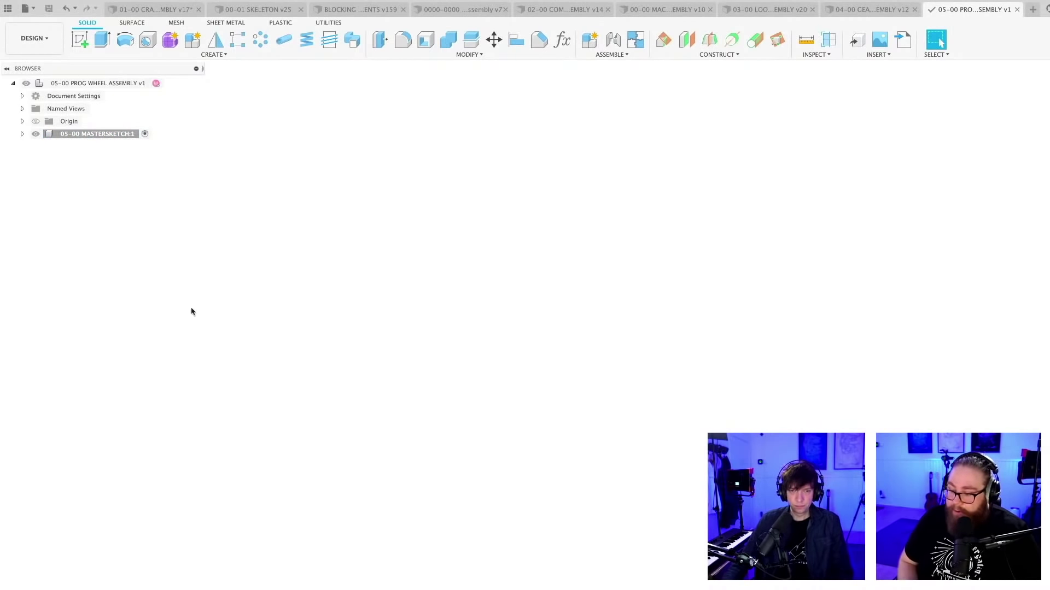
Activate the top-level prog wheel assembly, roll its history back to before 05-00 MASTERSKETCH, and save with the description "User Saved"
double_click(146, 84)
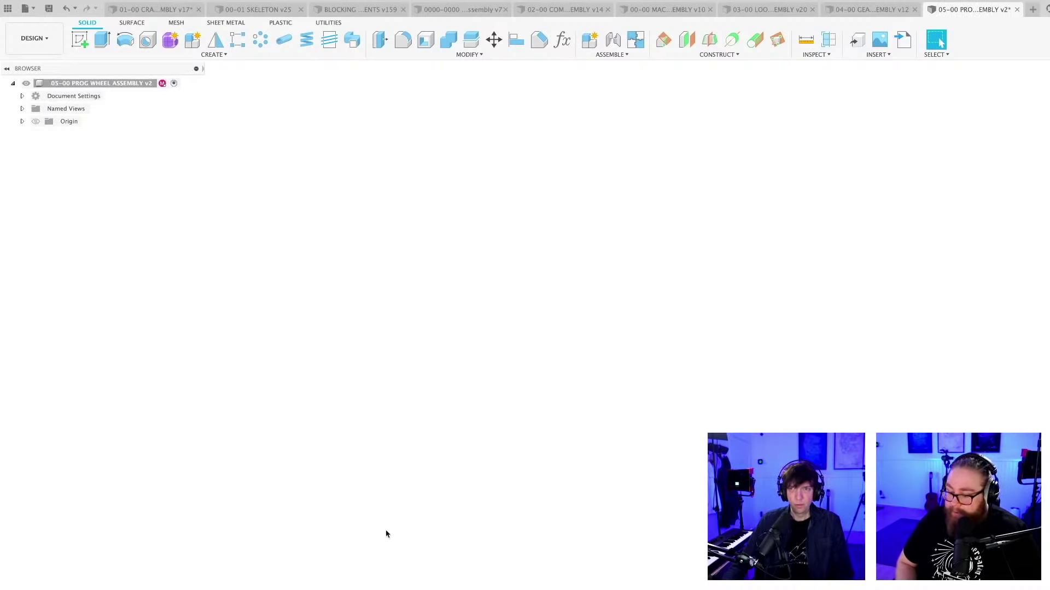
key(ctrl+s)
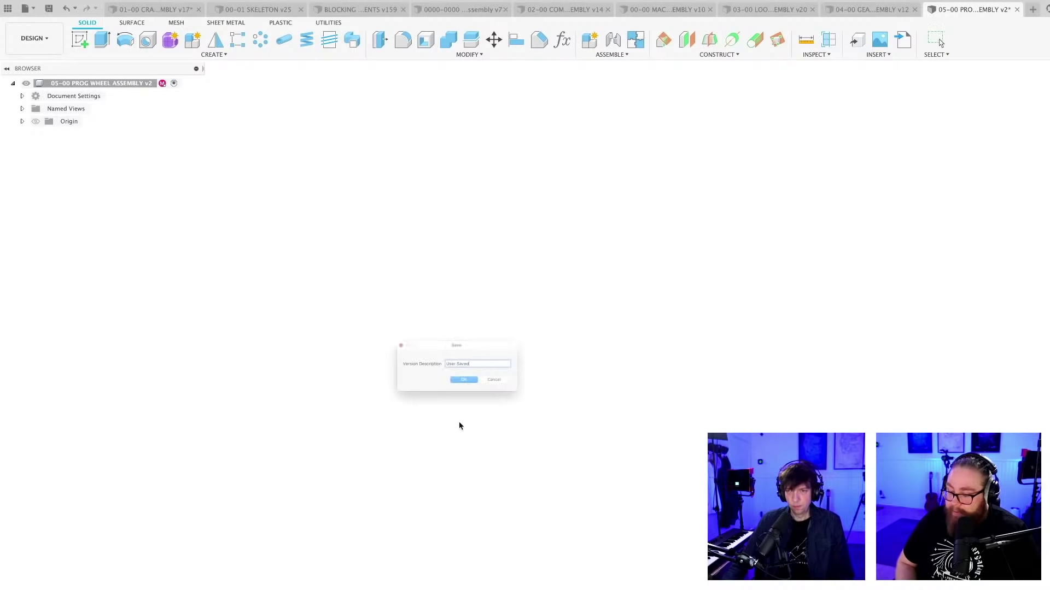
key(Return)
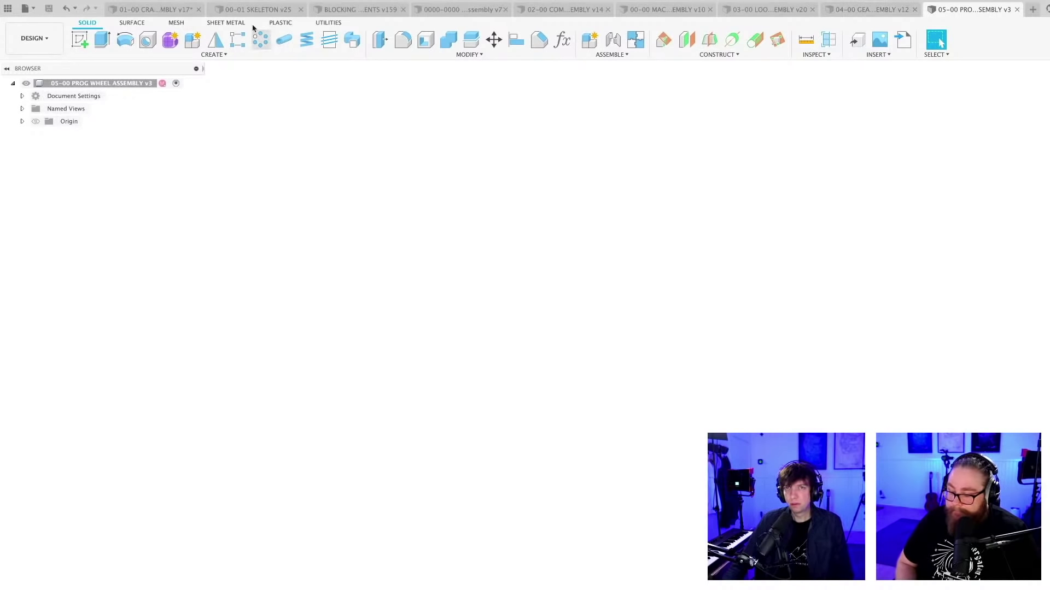
Derive the whole 00-01 SKELETON component into the existing design 05-00 PROG WHEEL ASSEMBLY in THE MACHINE - ROUND 3
click(159, 10)
click(253, 10)
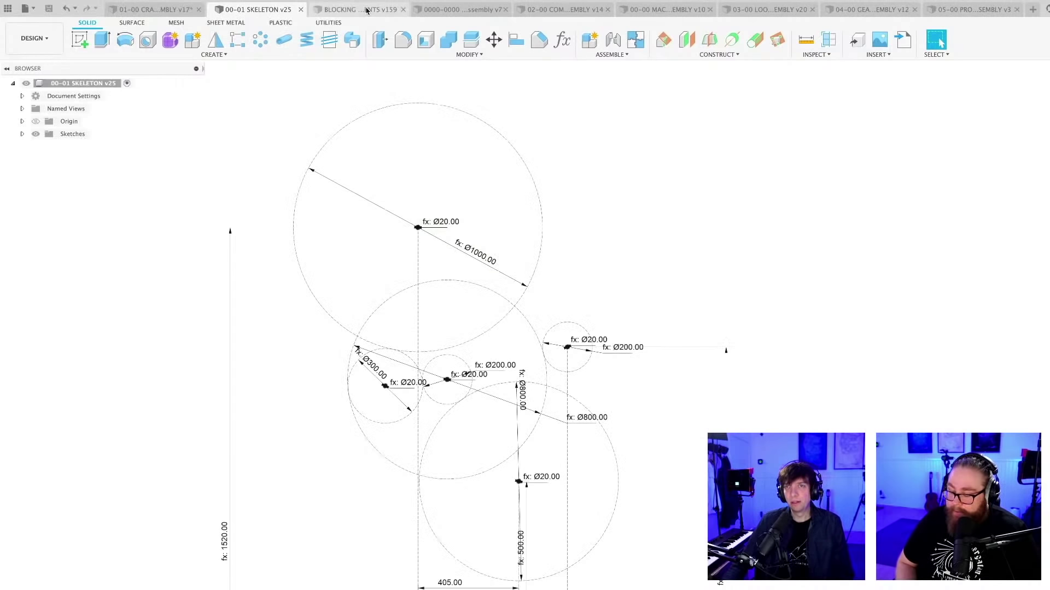
click(213, 55)
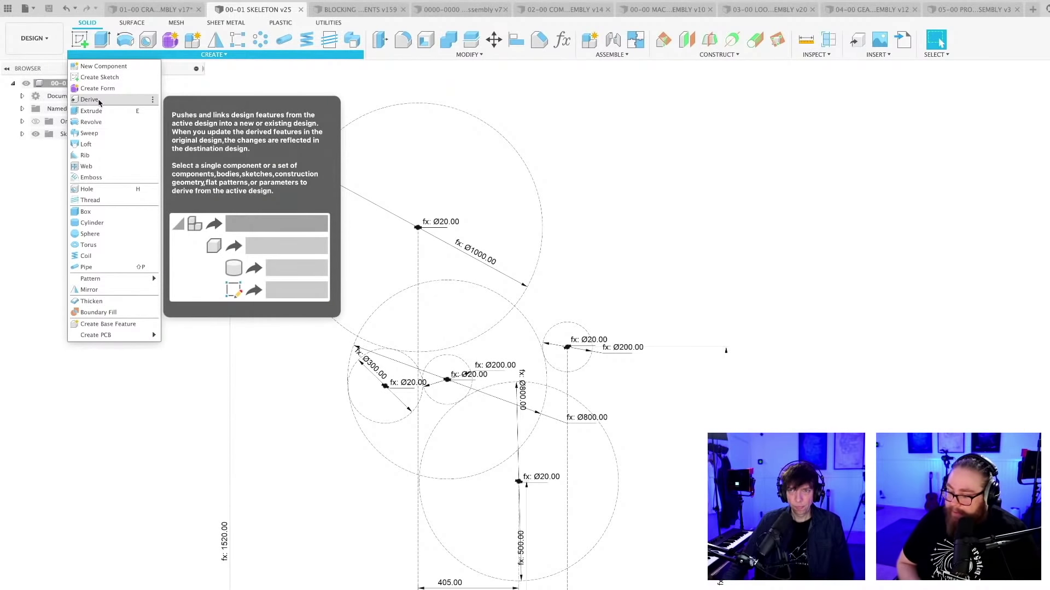
click(89, 99)
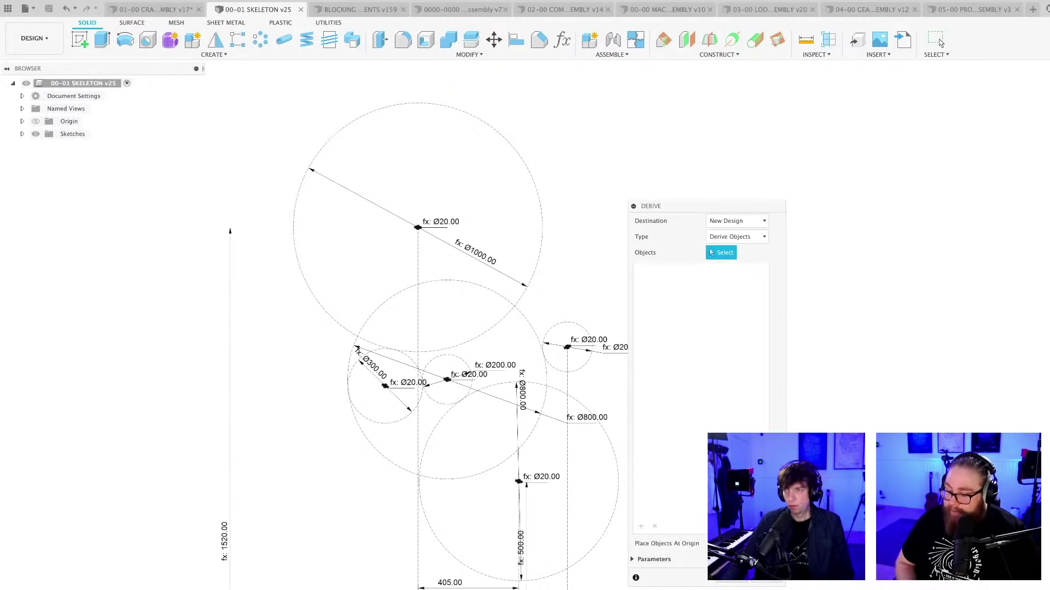
click(738, 221)
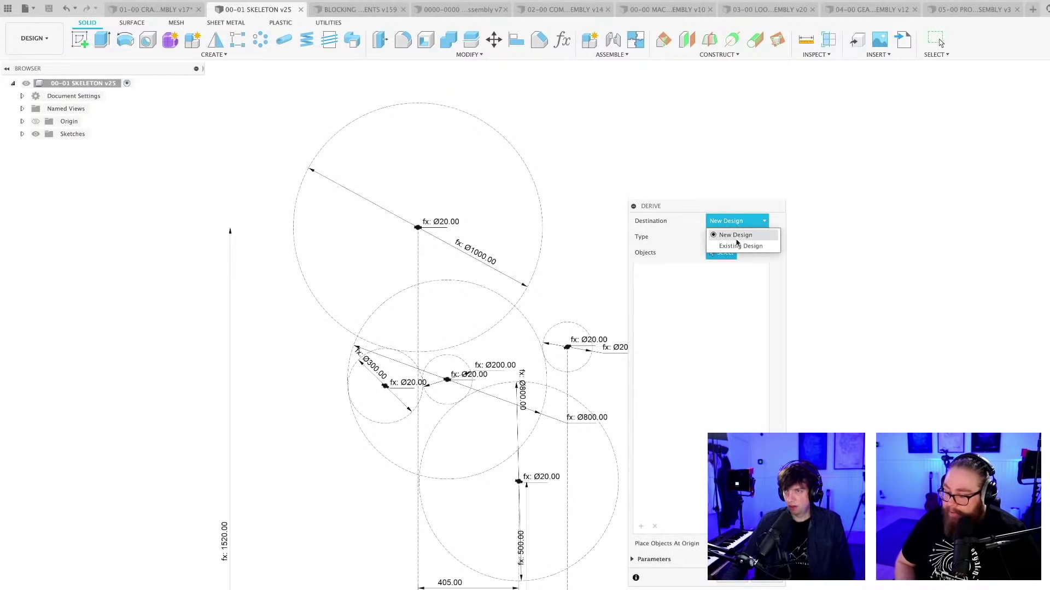
click(737, 246)
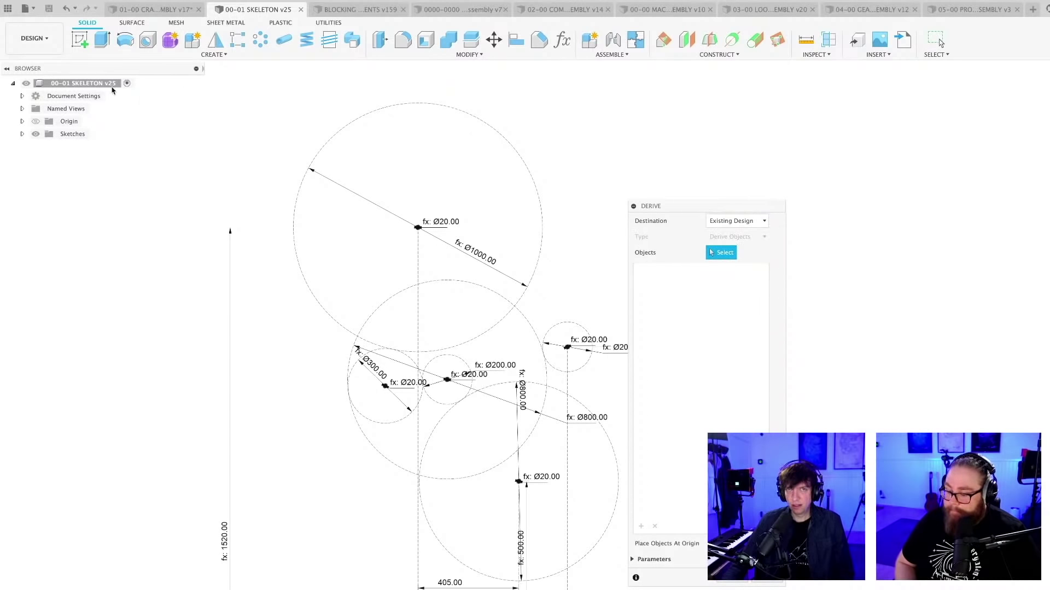
click(100, 85)
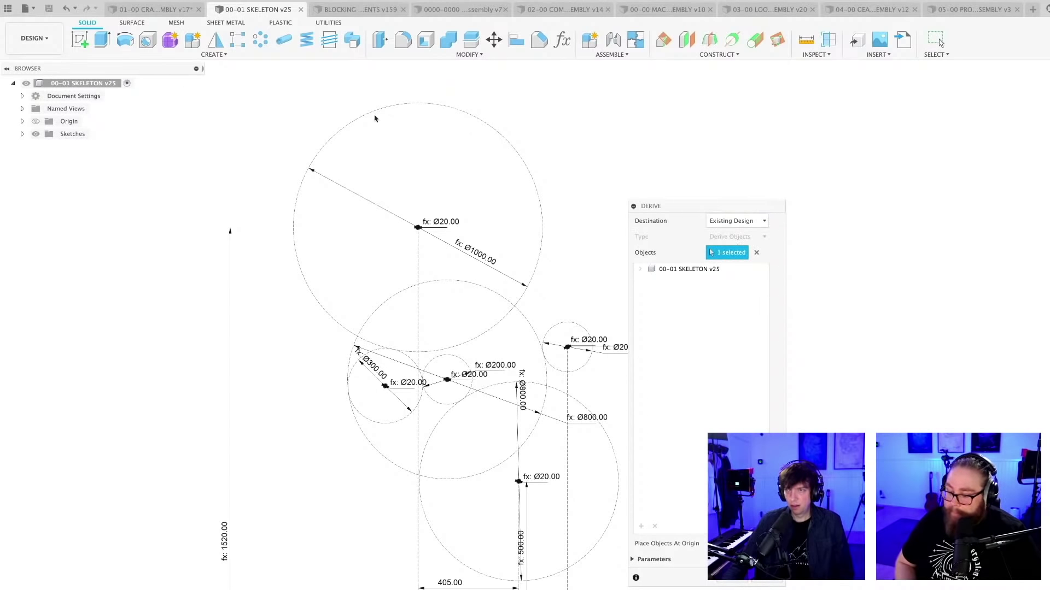
click(634, 560)
key(Return)
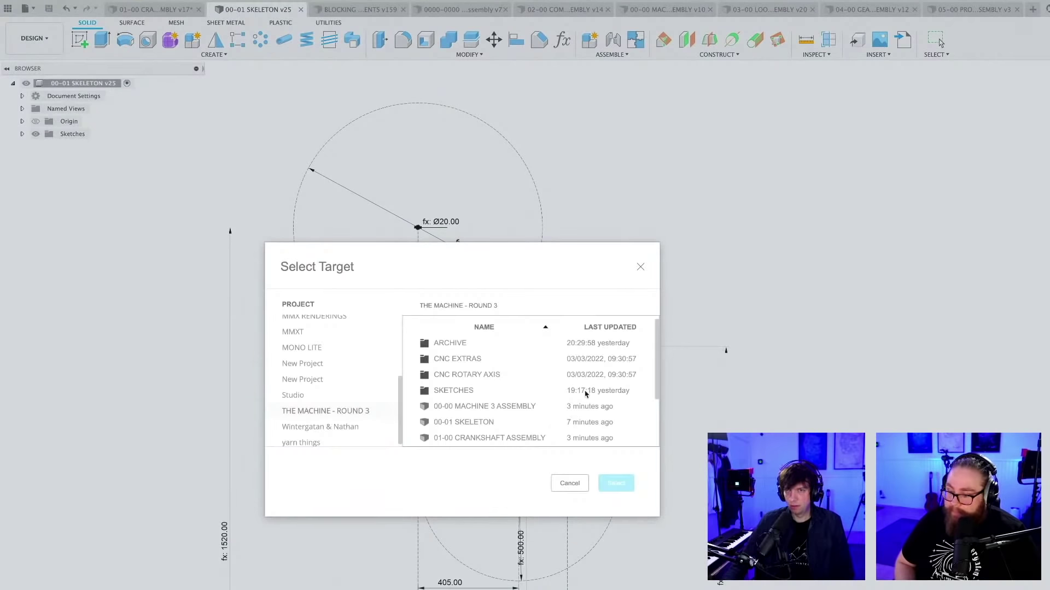
scroll(538, 425, down, 2)
click(479, 437)
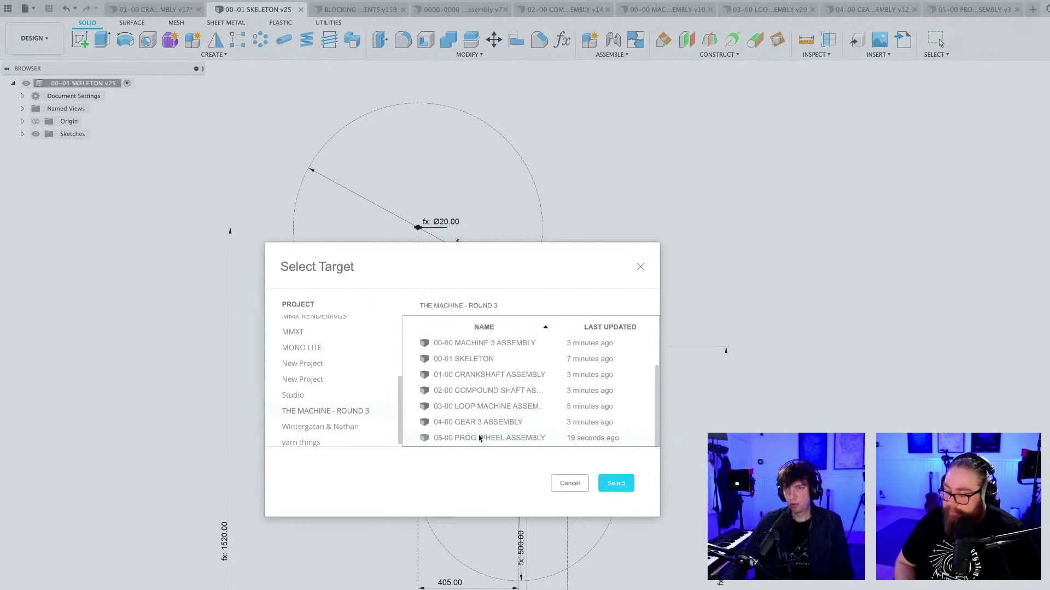
click(617, 485)
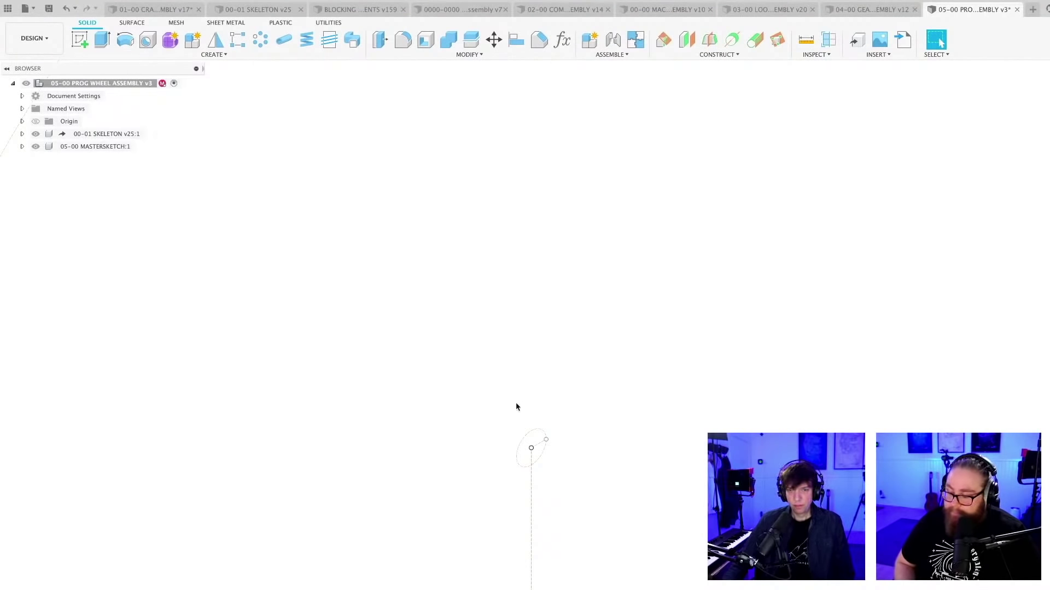
Try to create a construction plane at 0.0 deg along the skeleton's horizontal radius line in the top-level assembly
scroll(432, 415, down, 3)
scroll(343, 373, down, 3)
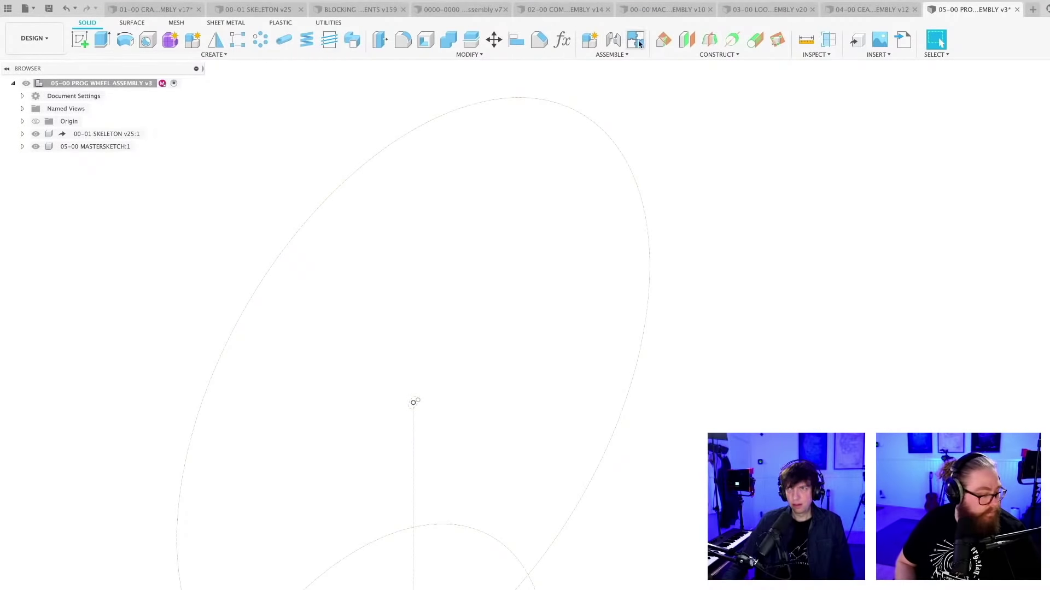
click(660, 49)
mouse_move(556, 303)
shift+middle_down()
mouse_move(584, 317)
mouse_move(670, 316)
mouse_move(673, 307)
shift+middle_up()
scroll(480, 333, up, 5)
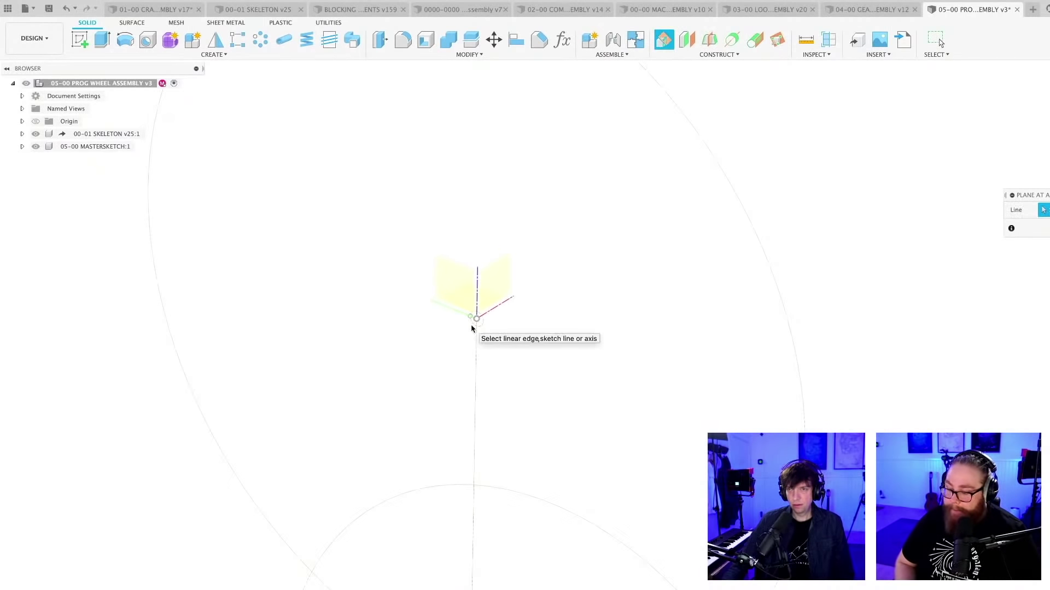
scroll(476, 302, down, 2)
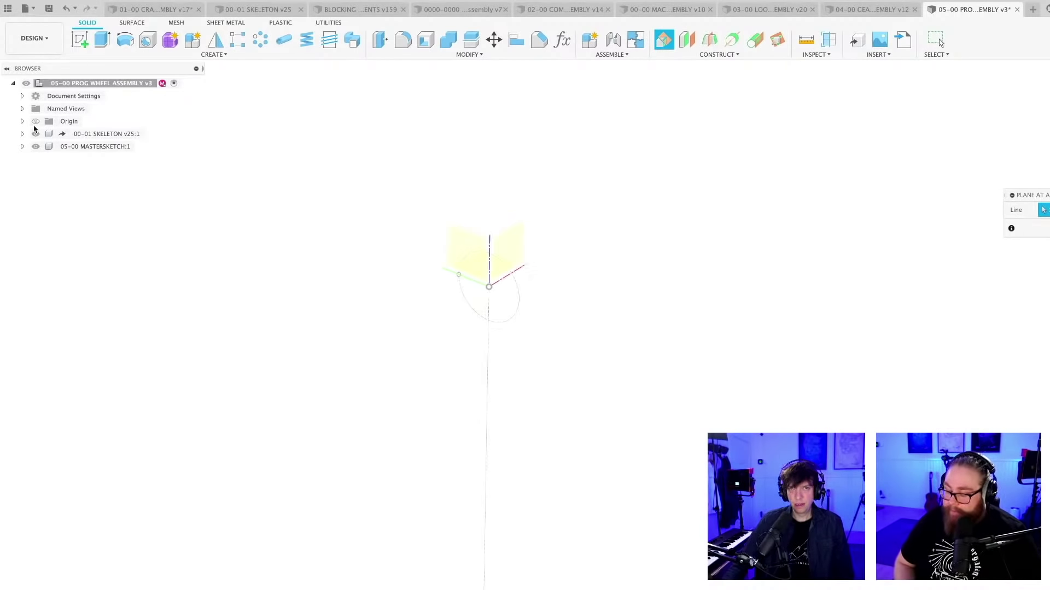
click(37, 135)
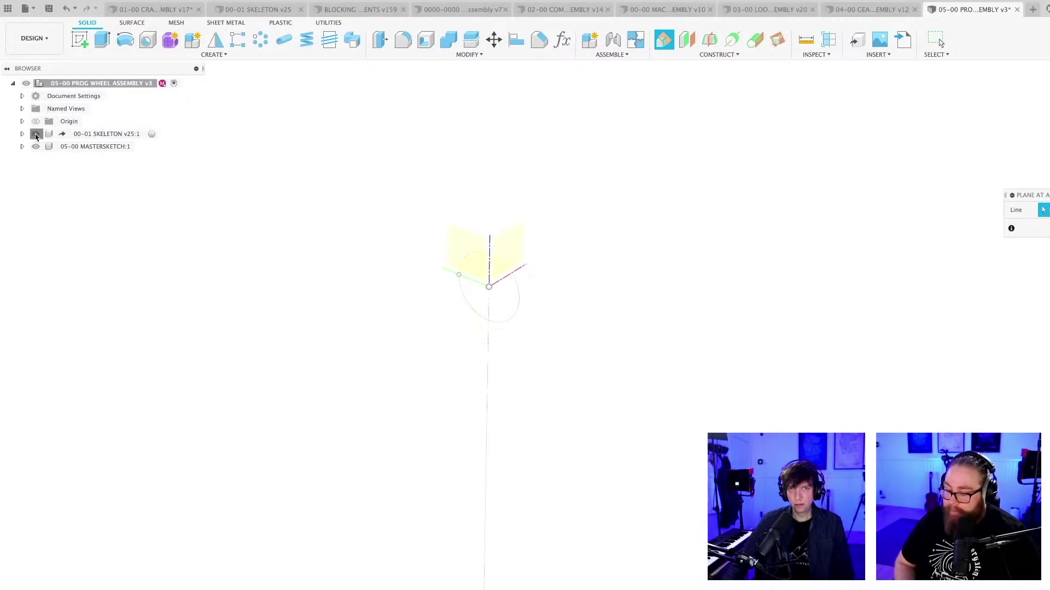
click(22, 146)
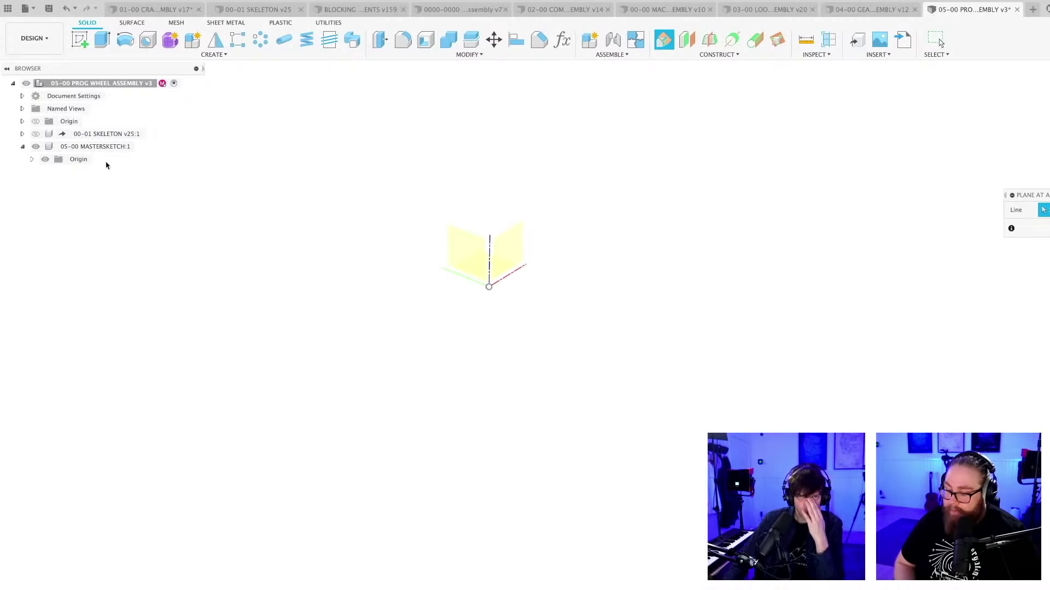
click(36, 135)
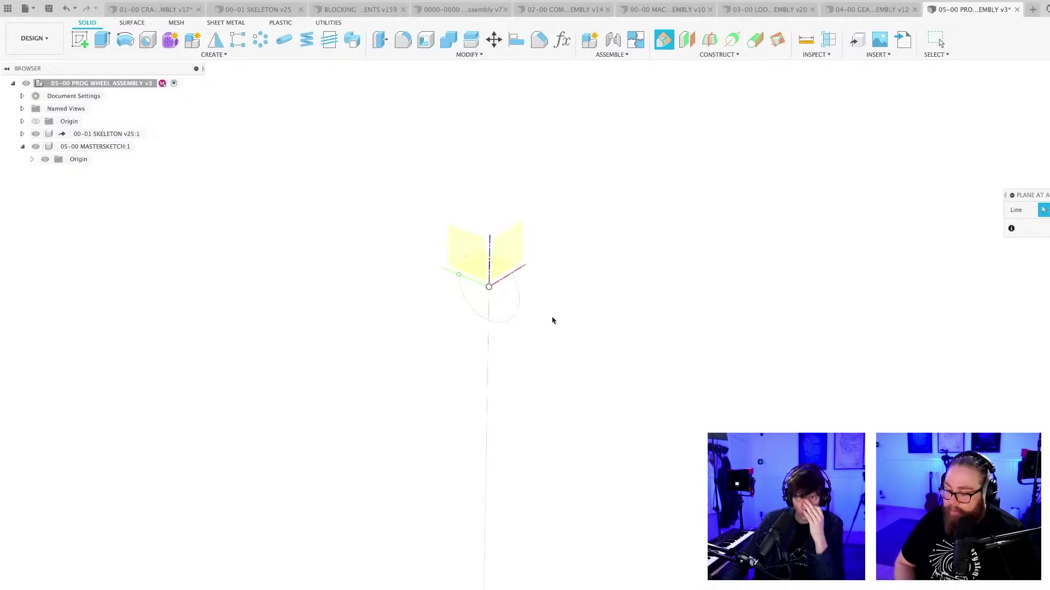
scroll(474, 301, up, 10)
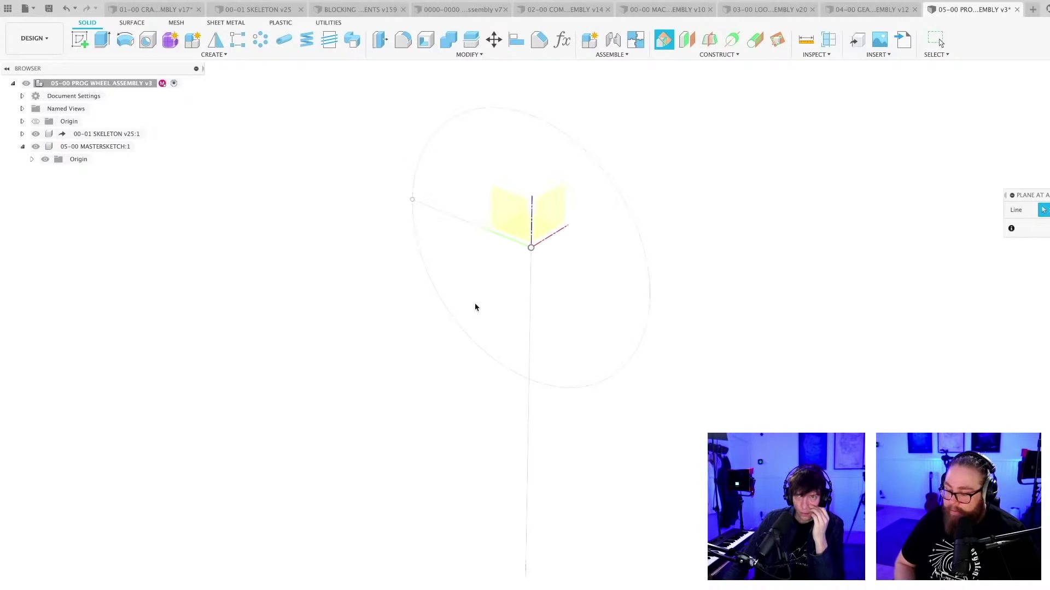
click(436, 160)
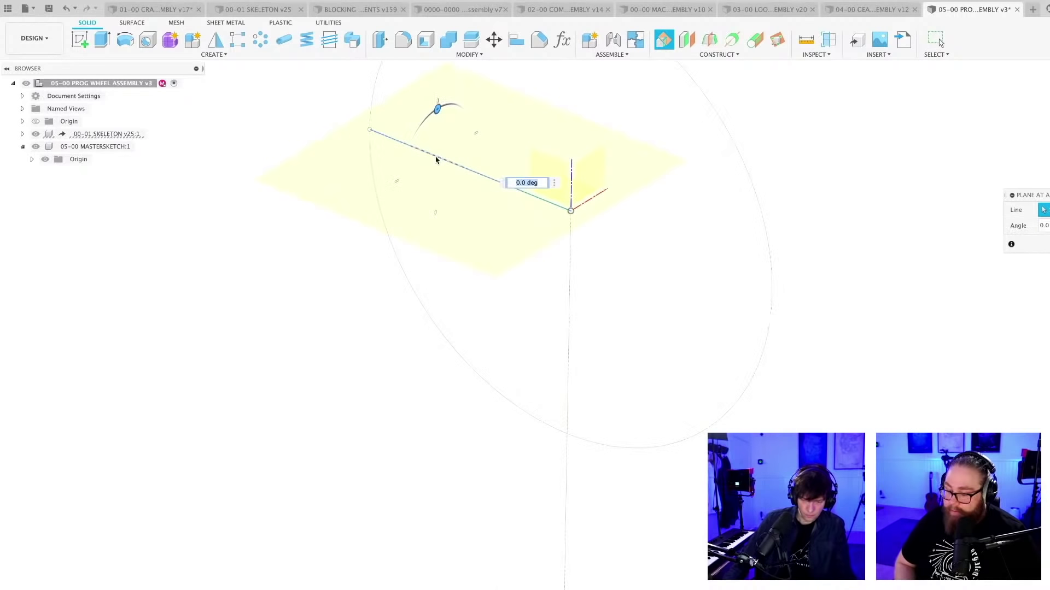
key(Return)
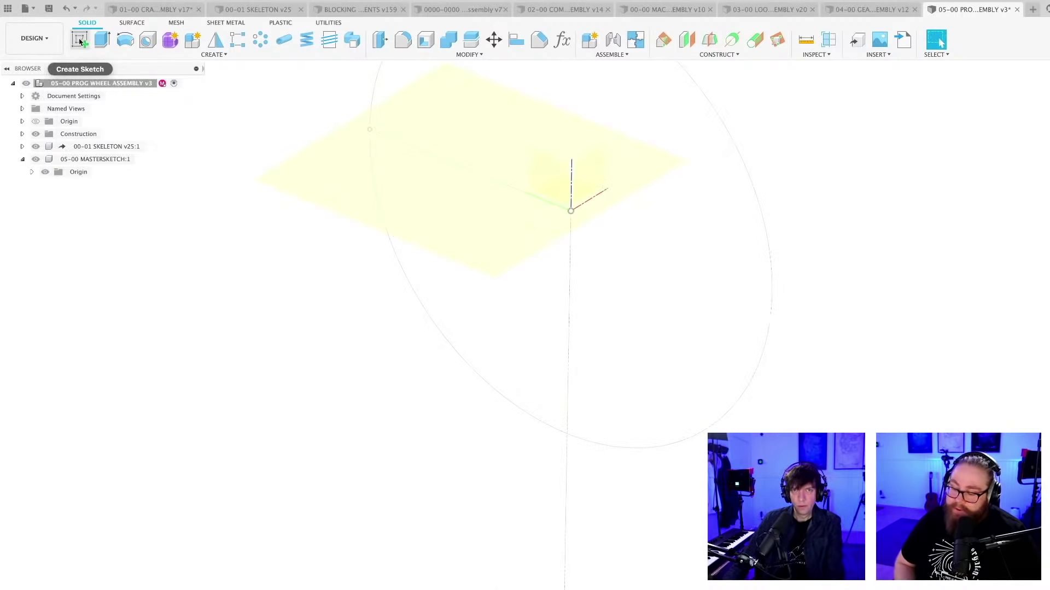
key(super+z)
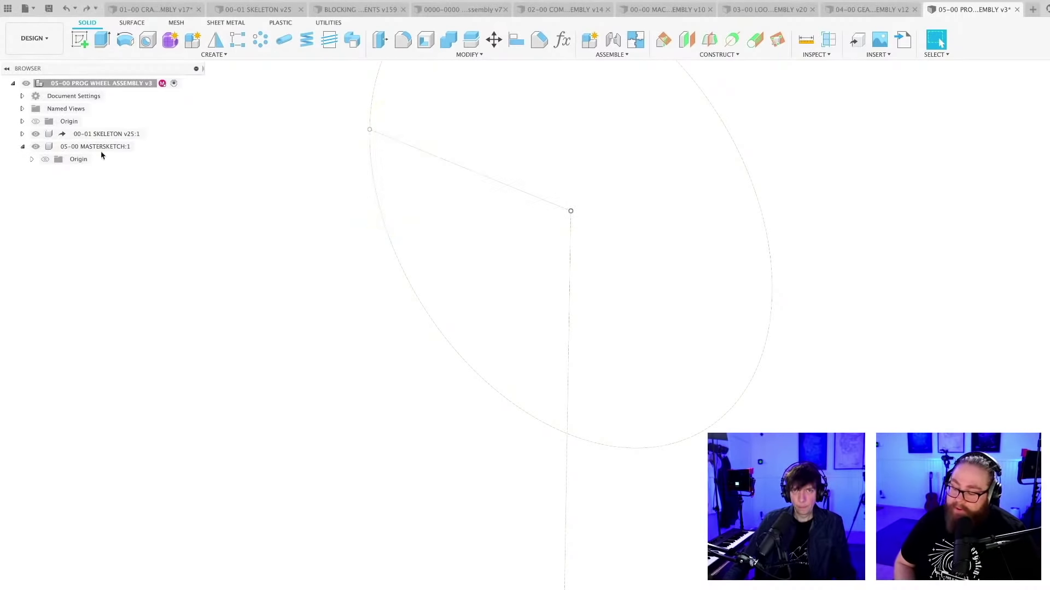
Activate 05-00 MASTERSKETCH and create a plane at an angle of 0.0 deg along the skeleton's horizontal radius line
click(127, 146)
click(144, 146)
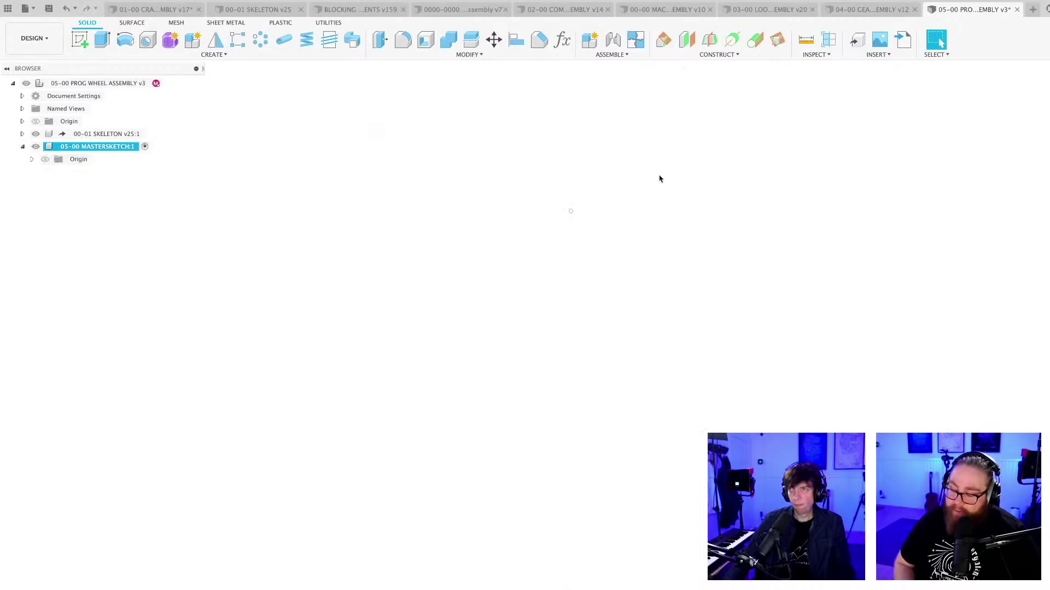
click(663, 39)
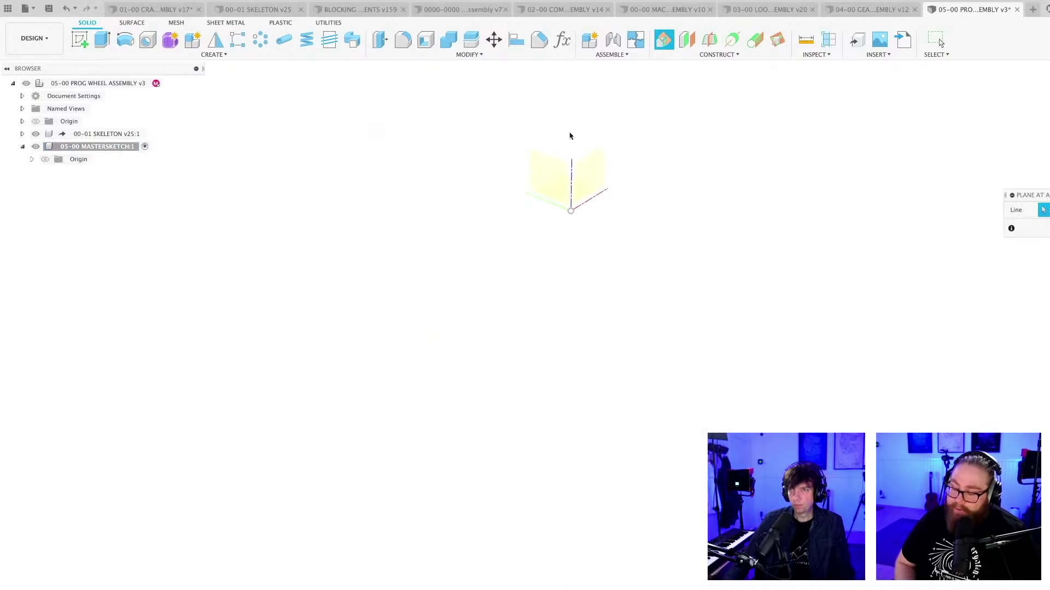
click(495, 185)
key(Return)
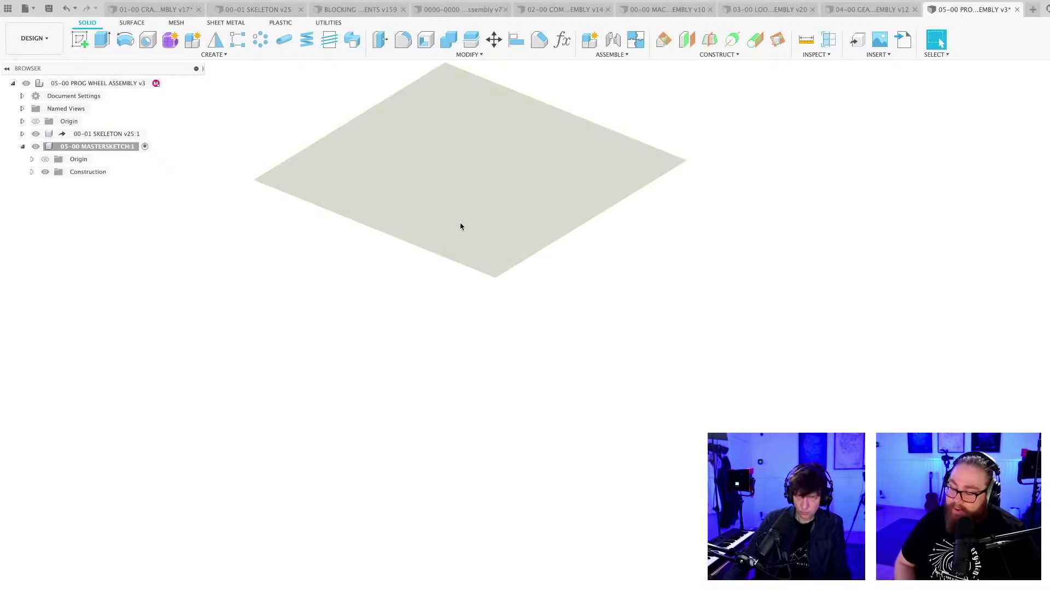
Try to start a sketch on the new construction plane and project skeleton geometry into it
key(s)
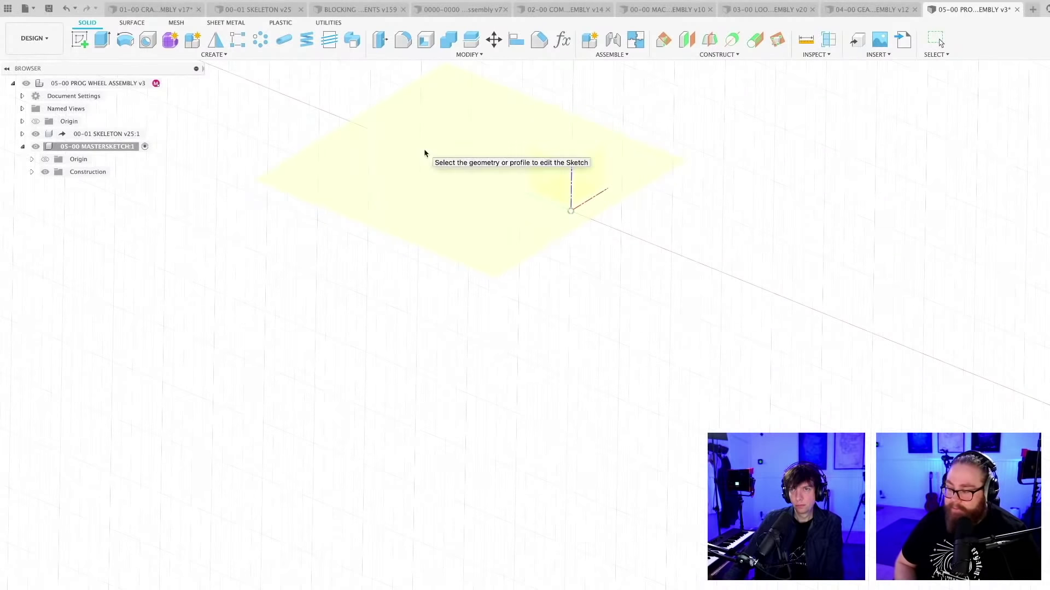
scroll(415, 159, down, 2)
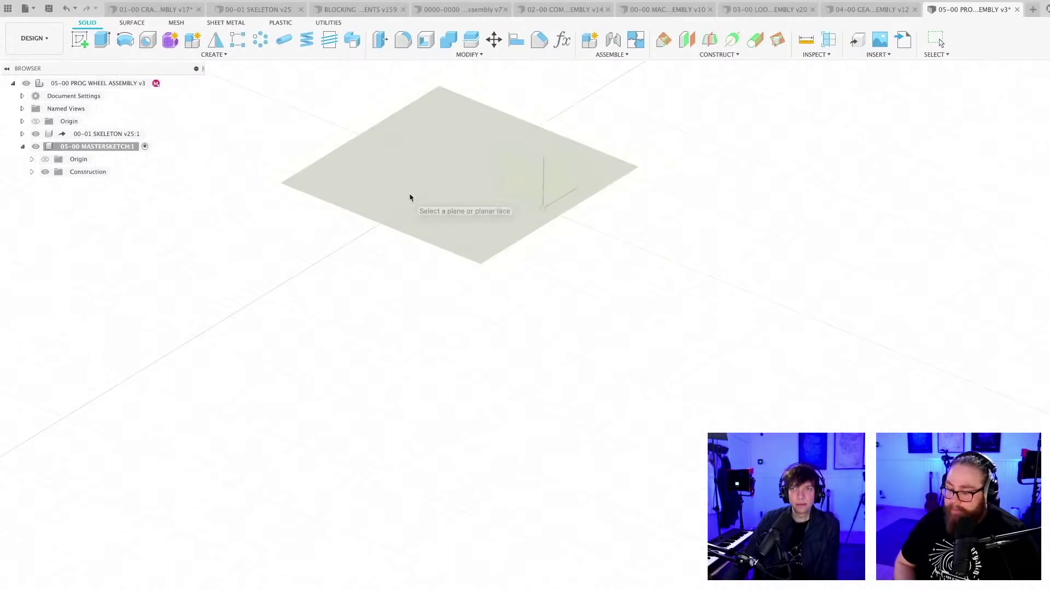
middle_drag(410, 197, 387, 321)
scroll(399, 282, up, 3)
scroll(400, 282, up, 2)
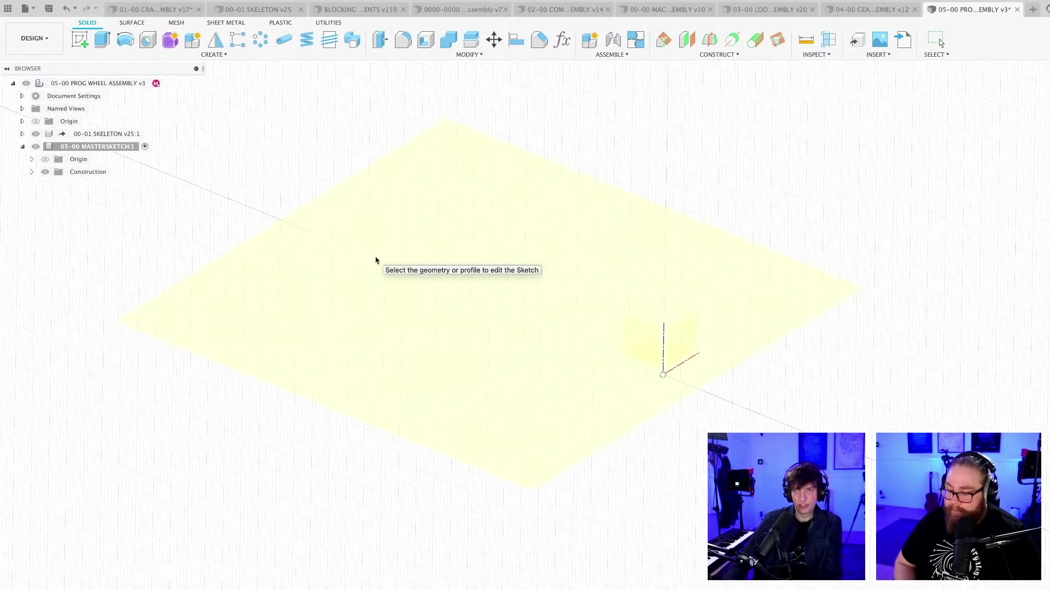
click(375, 261)
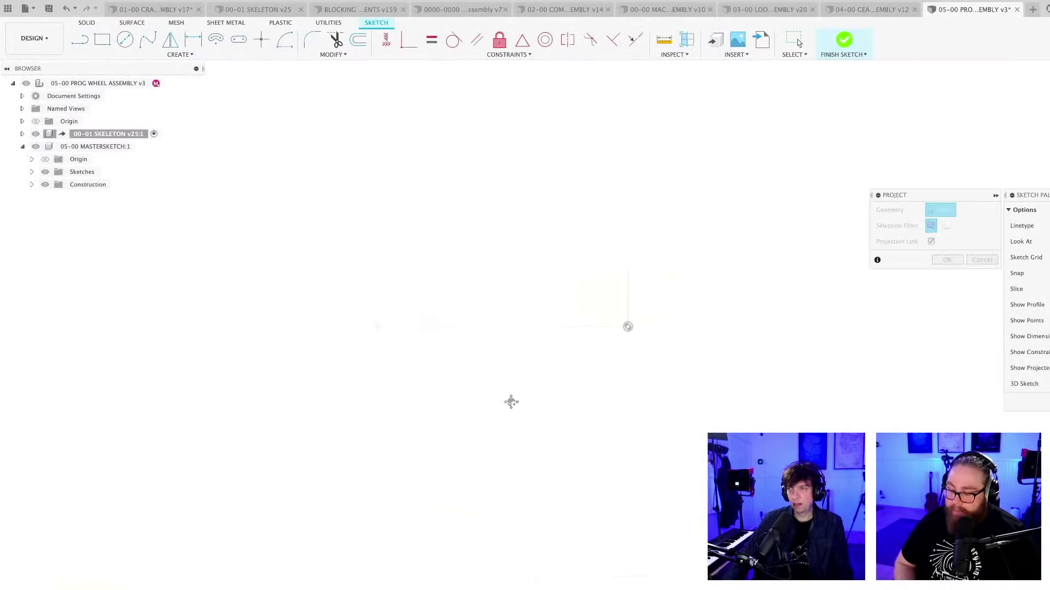
click(980, 261)
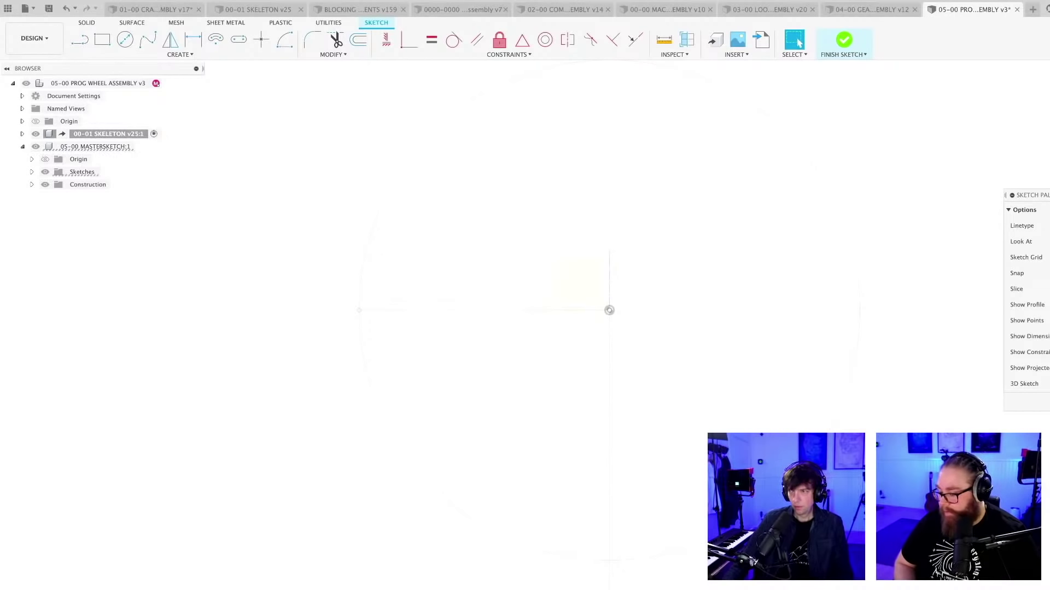
click(843, 39)
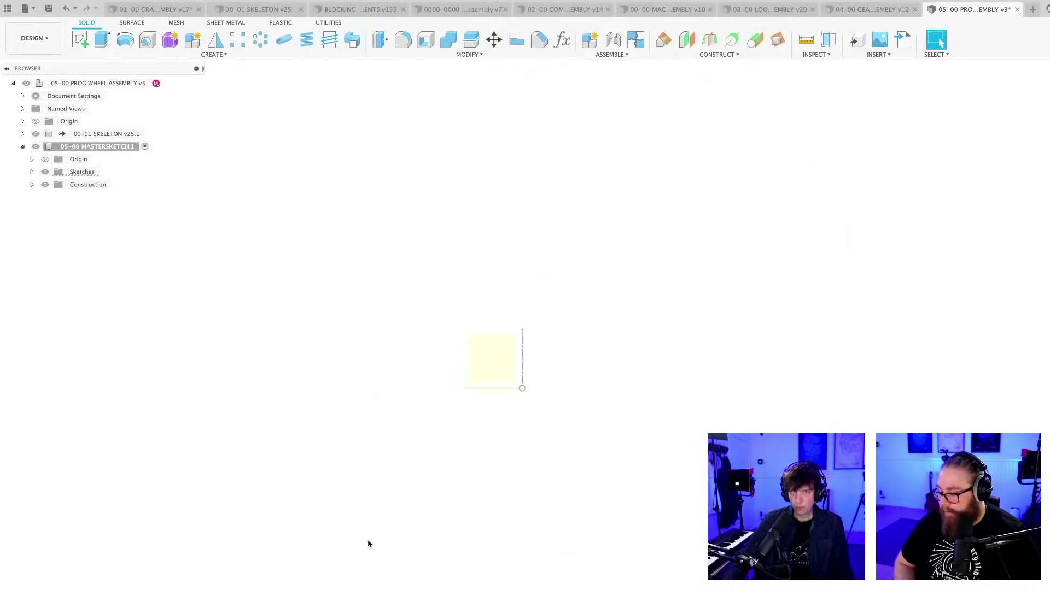
Create a fresh sketch on the construction plane in 05-00 MASTERSKETCH and finish it
mouse_move(368, 543)
shift+middle_down()
mouse_move(412, 548)
mouse_move(391, 566)
shift+middle_up()
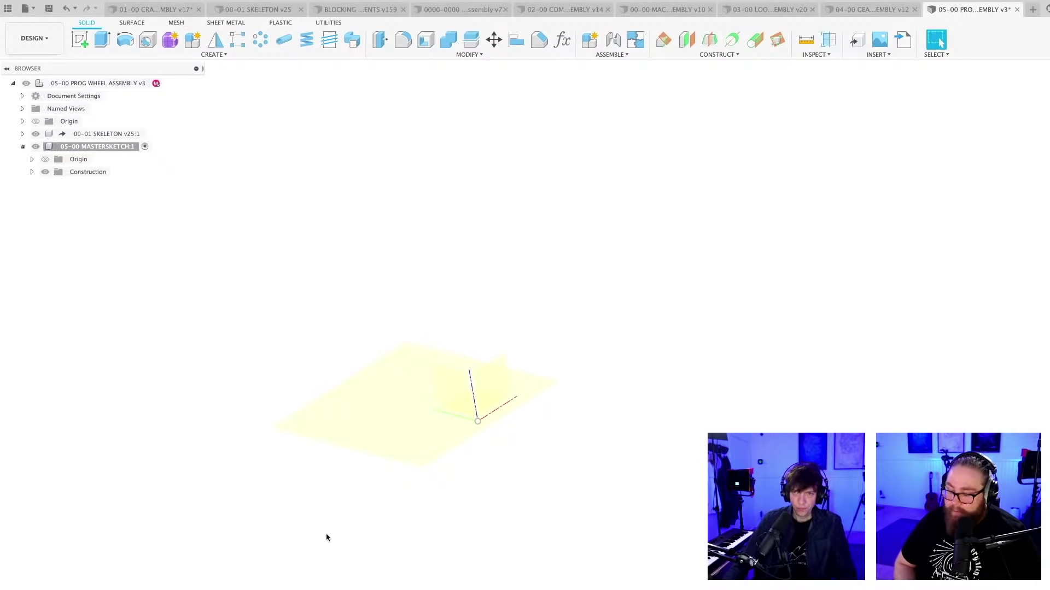
middle_drag(351, 492, 520, 459)
scroll(352, 467, down, 3)
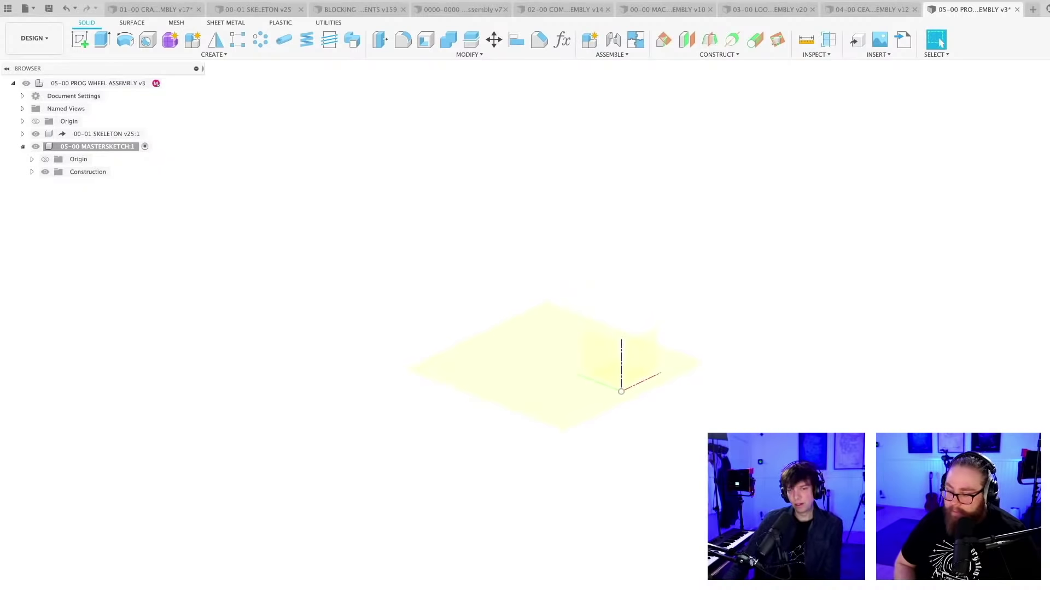
scroll(352, 492, up, 2)
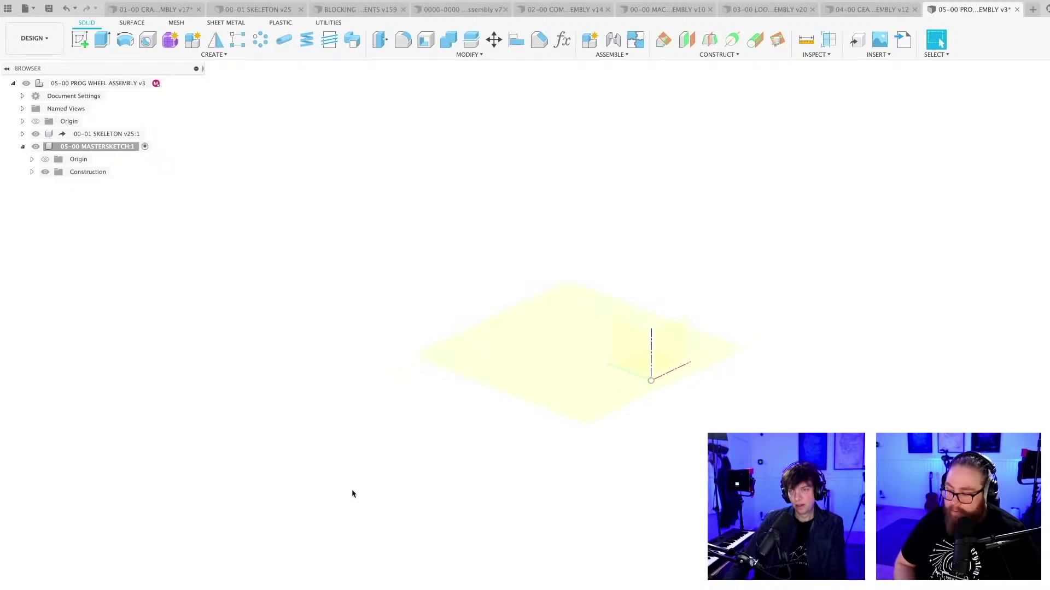
scroll(352, 494, down, 2)
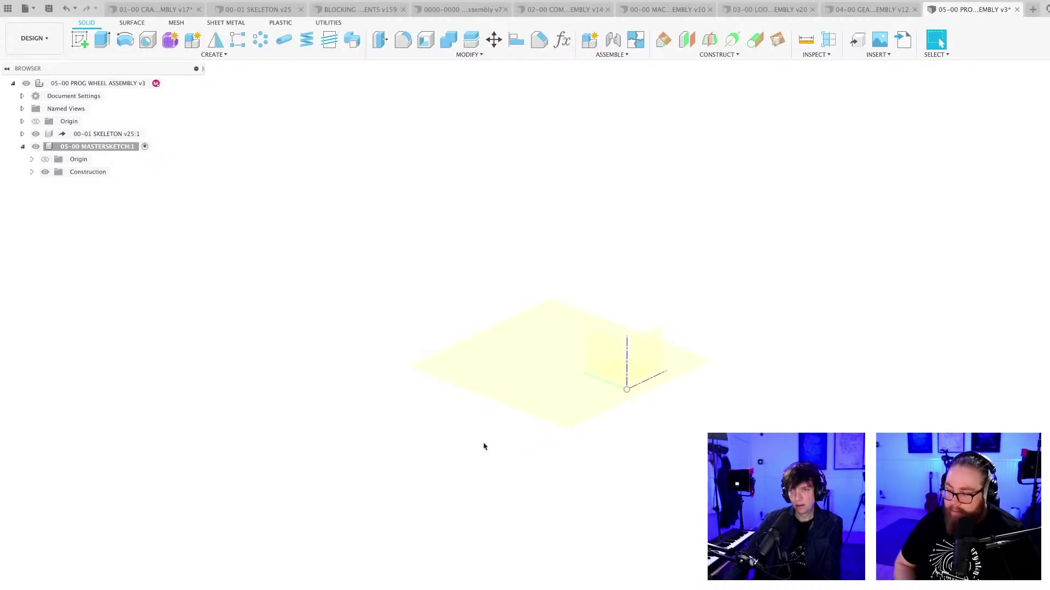
key(s)
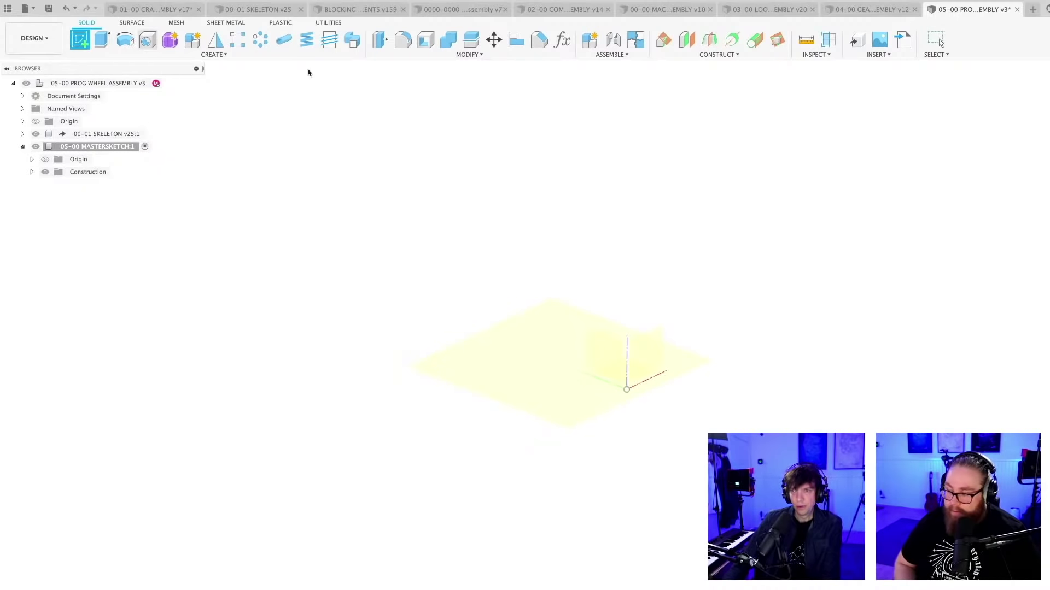
click(576, 404)
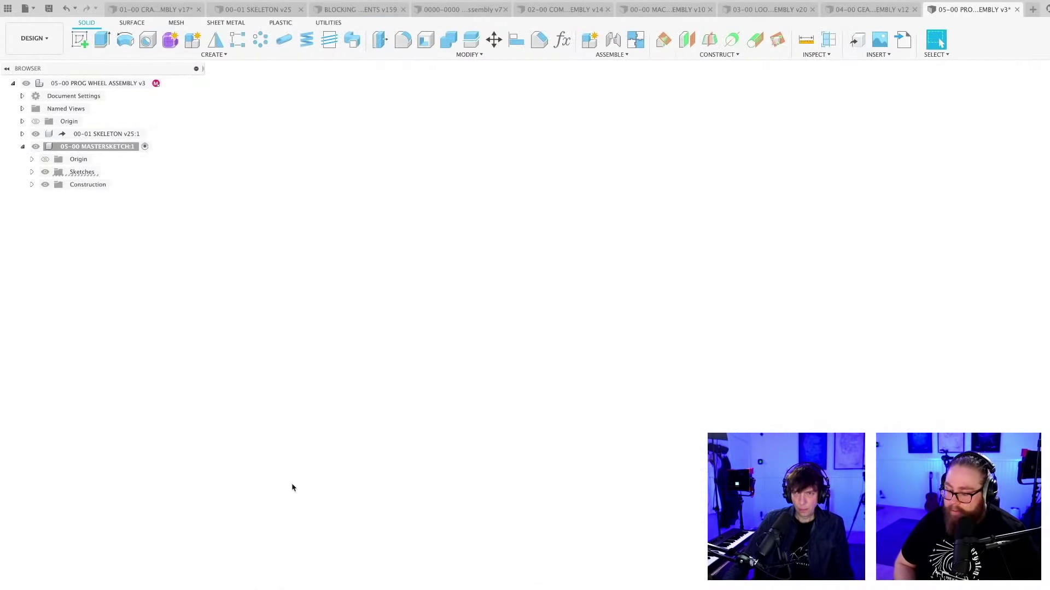
click(31, 172)
click(32, 171)
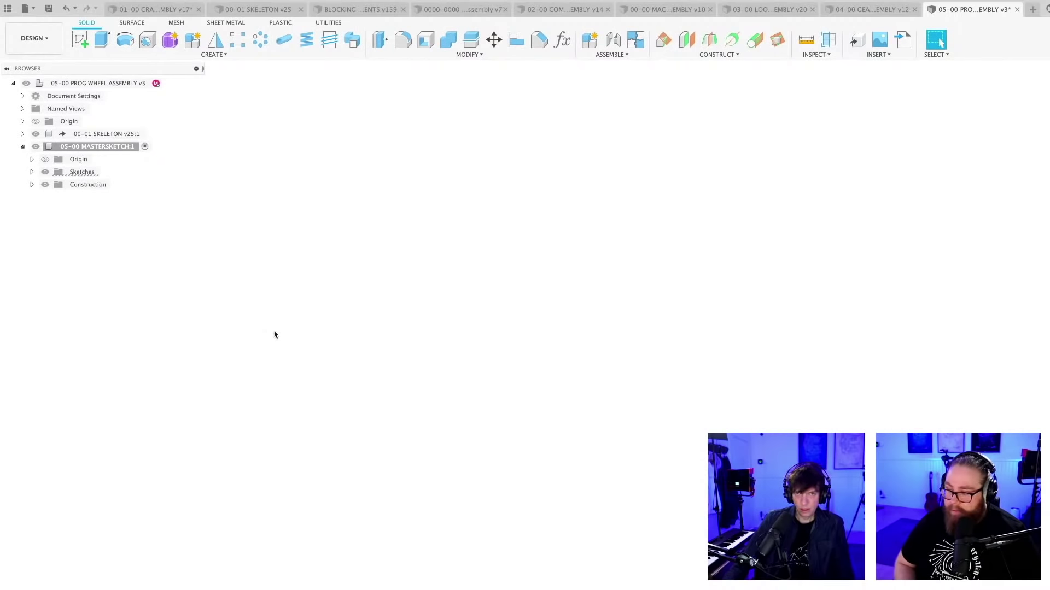
click(22, 134)
click(32, 159)
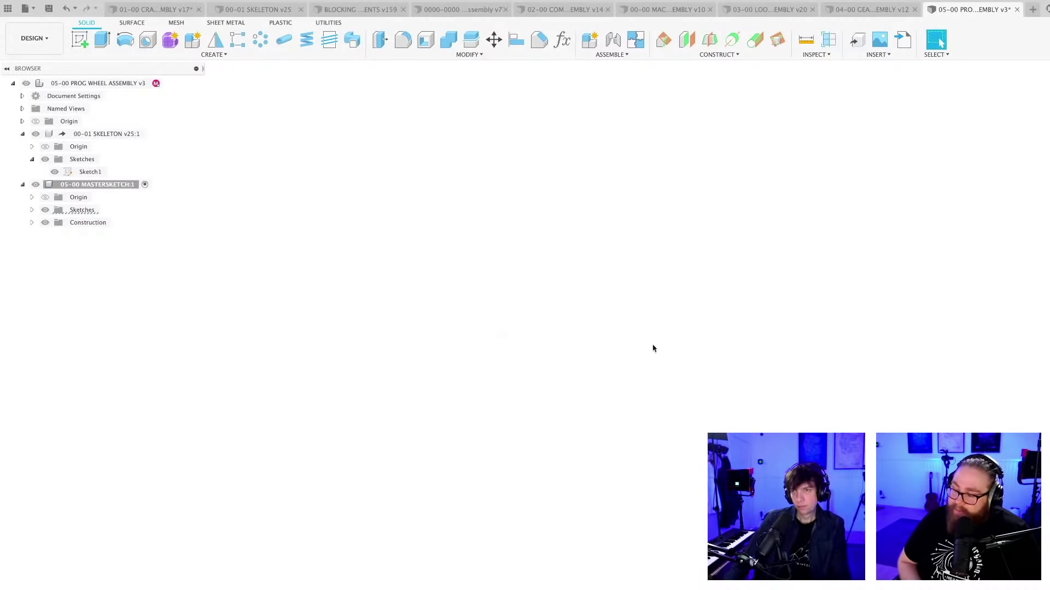
shift+middle_drag(652, 348, 412, 324)
scroll(439, 306, up, 3)
click(496, 258)
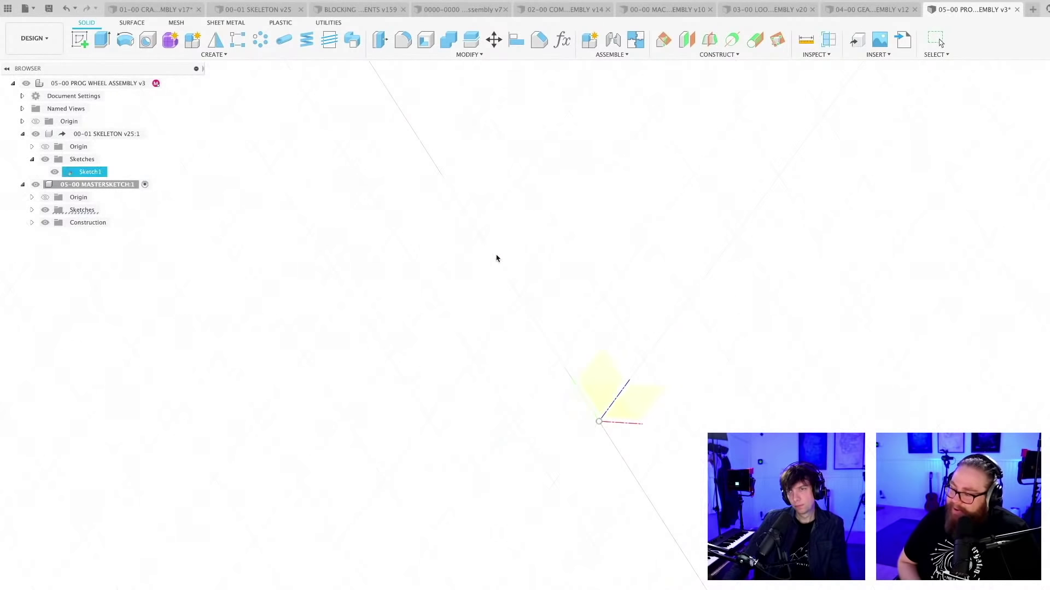
mouse_move(493, 261)
shift+middle_down()
mouse_move(499, 300)
mouse_move(485, 300)
mouse_move(492, 368)
mouse_move(506, 388)
mouse_move(477, 396)
mouse_move(494, 377)
shift+middle_up()
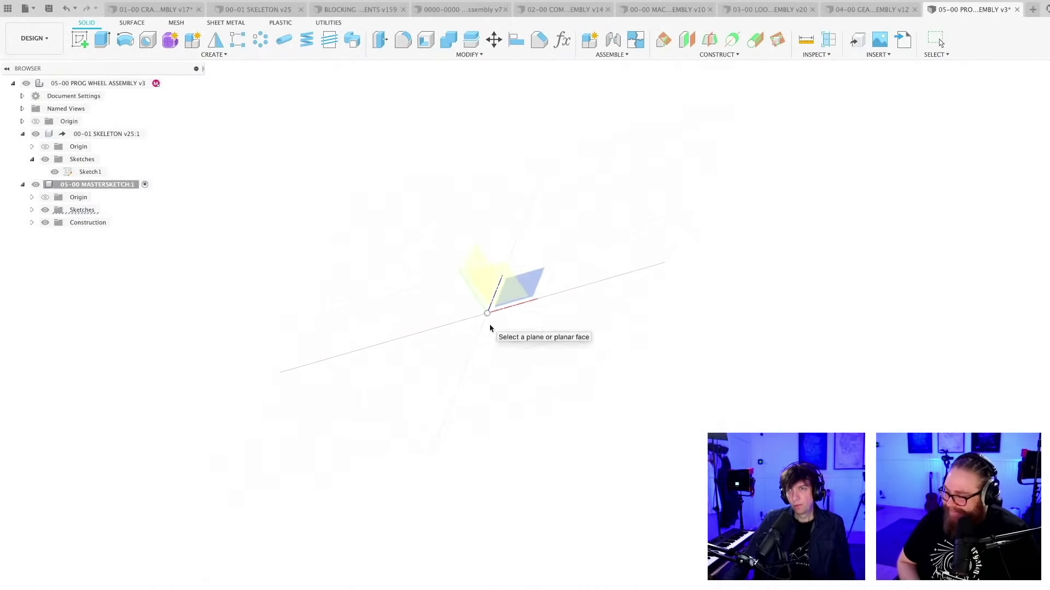
key(Escape)
Open Sketch2 of 05-00 MASTERSKETCH for editing and project the skeleton's vertical line at the origin into it
click(32, 210)
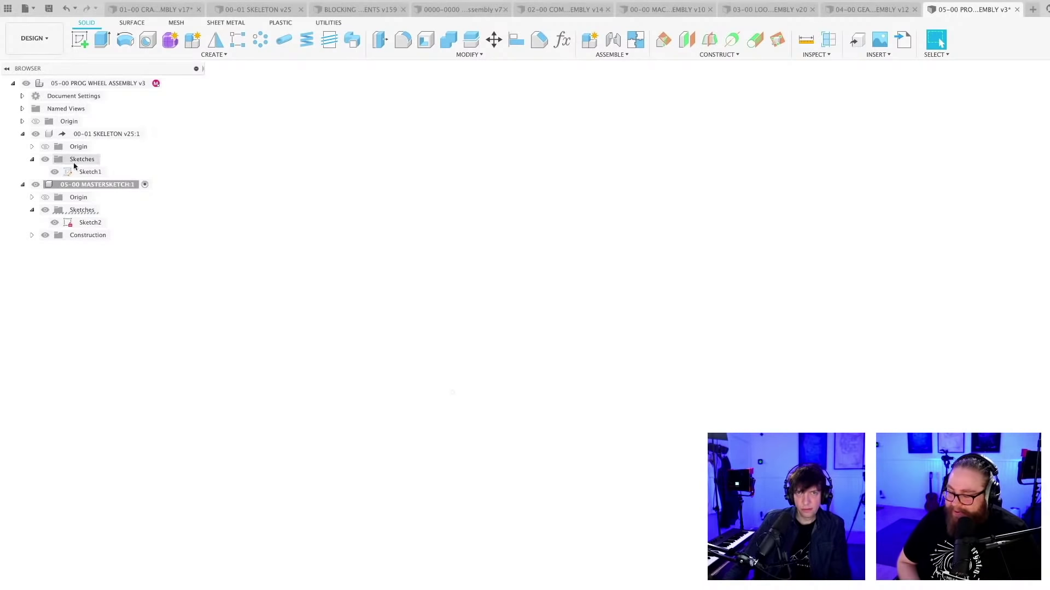
click(174, 83)
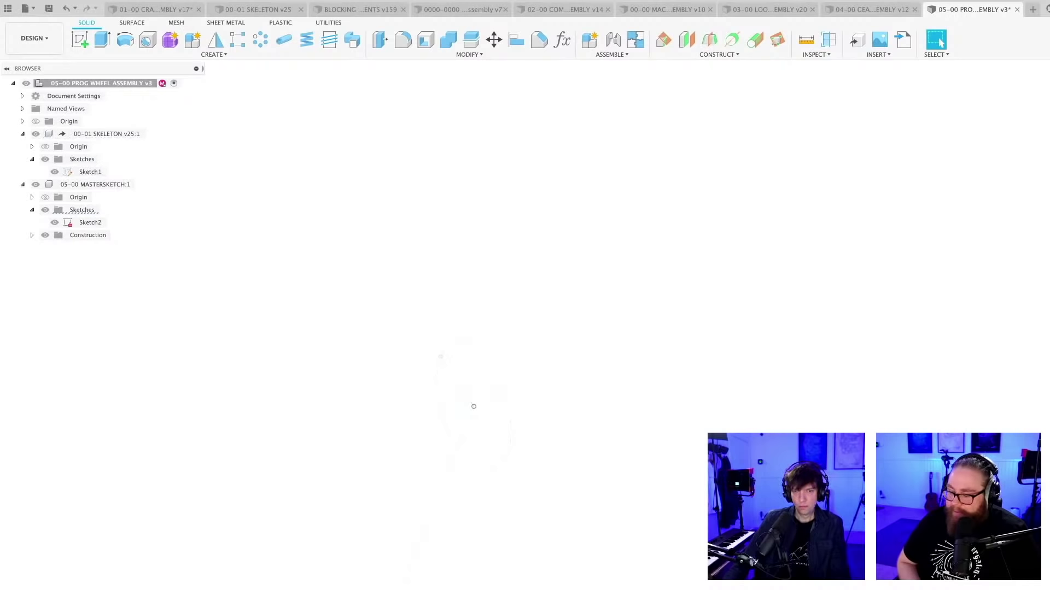
double_click(91, 223)
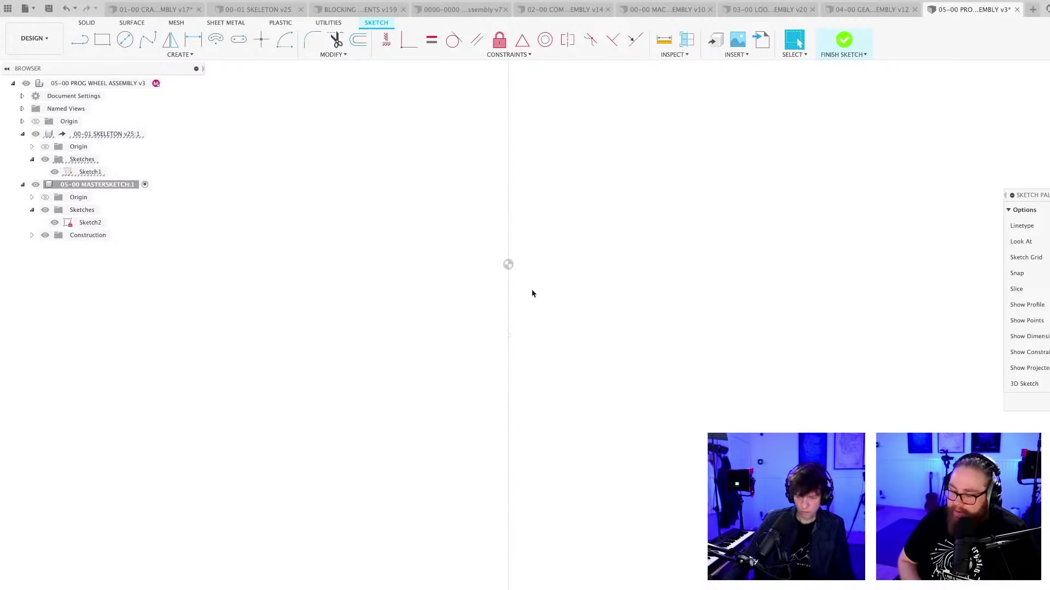
key(p)
click(509, 293)
shift+middle_drag(546, 298, 567, 294)
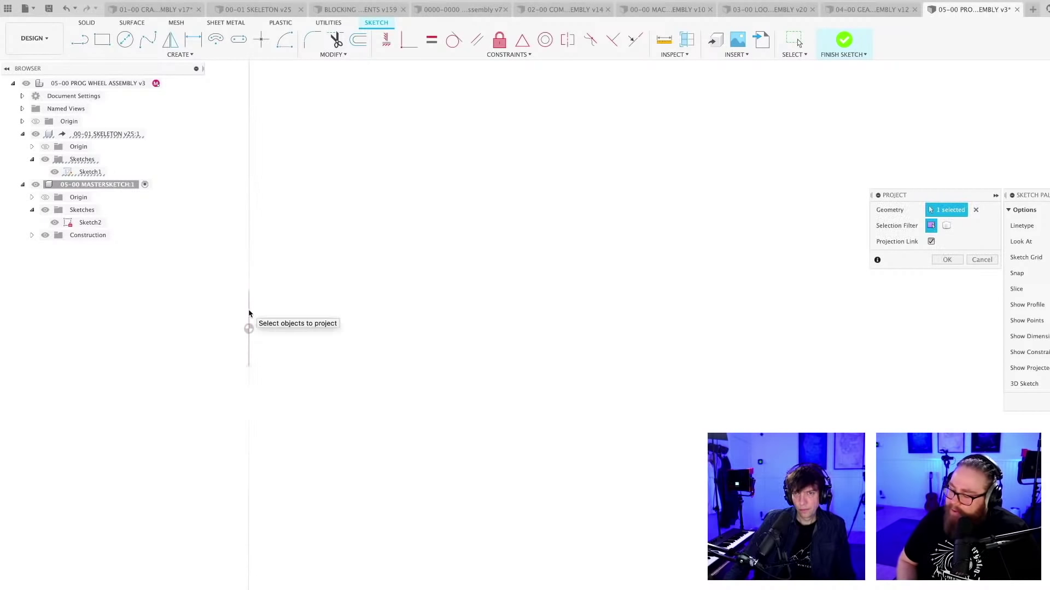
key(Return)
Check the projected geometry with the skeleton hidden and shown, and delete the long line running through the short projected segment
mouse_move(362, 324)
shift+middle_down()
mouse_move(363, 356)
mouse_move(421, 354)
mouse_move(394, 391)
shift+middle_up()
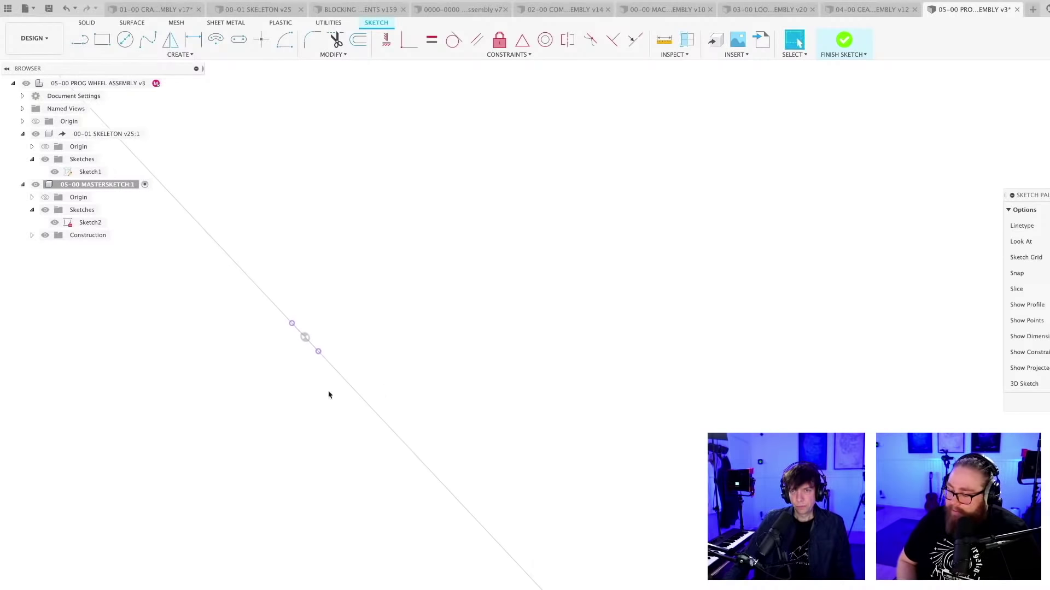
middle_drag(328, 393, 503, 386)
scroll(553, 300, up, 6)
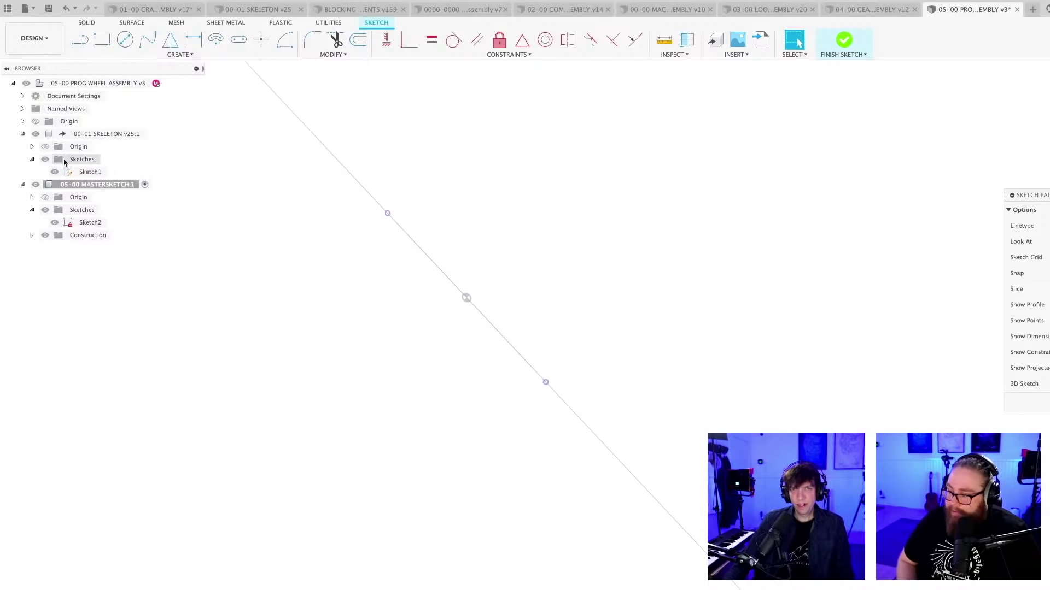
click(36, 134)
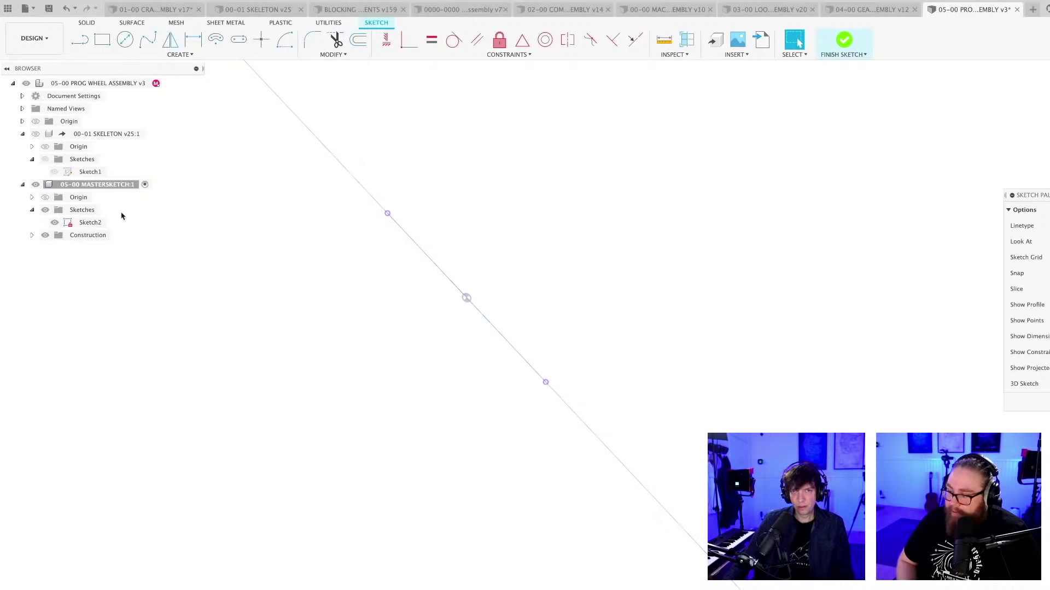
mouse_move(313, 317)
shift+middle_down()
mouse_move(380, 450)
mouse_move(366, 431)
mouse_move(337, 491)
mouse_move(419, 434)
shift+middle_up()
scroll(848, 384, up, 3)
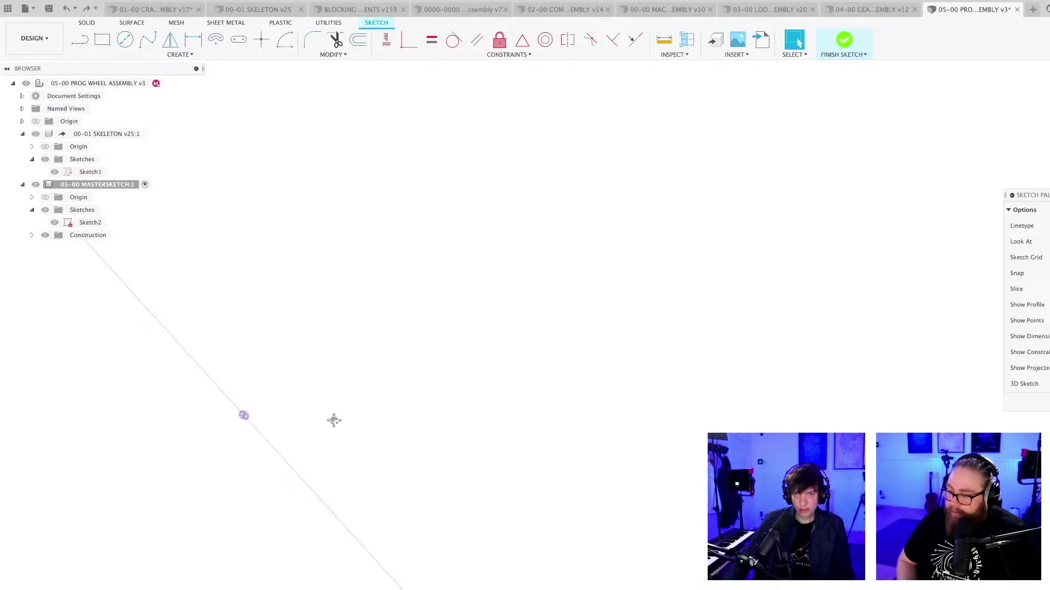
middle_drag(334, 420, 520, 457)
scroll(520, 457, down, 3)
click(520, 451)
key(Delete)
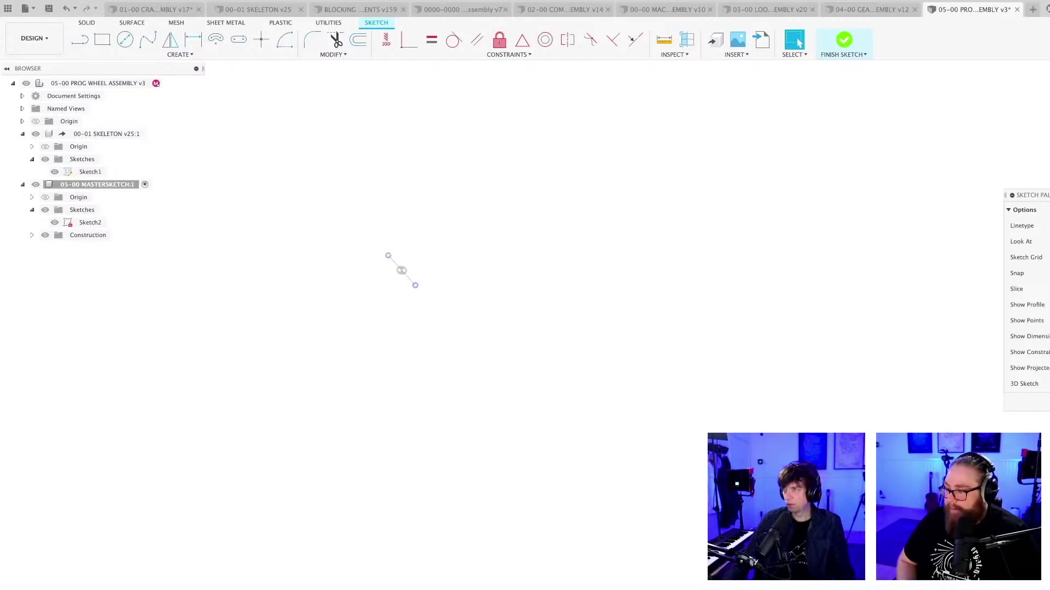
mouse_move(580, 306)
shift+middle_down()
mouse_move(544, 325)
mouse_move(465, 433)
shift+middle_up()
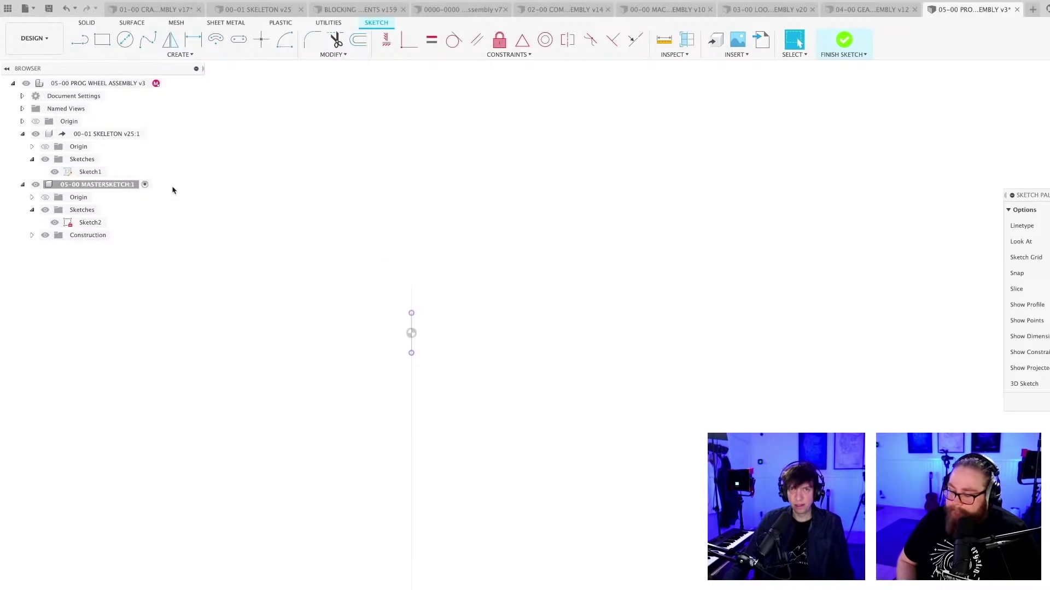
Hide the skeleton and draw a closed four-sided line outline around the short projected segment
click(35, 134)
scroll(468, 365, down, 2)
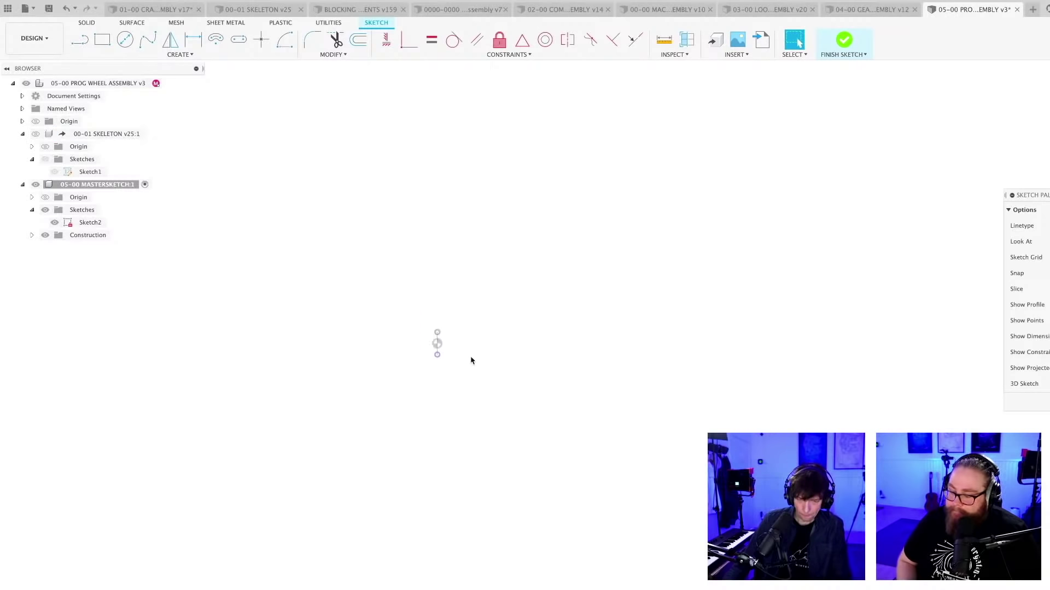
key(l)
click(282, 383)
click(728, 512)
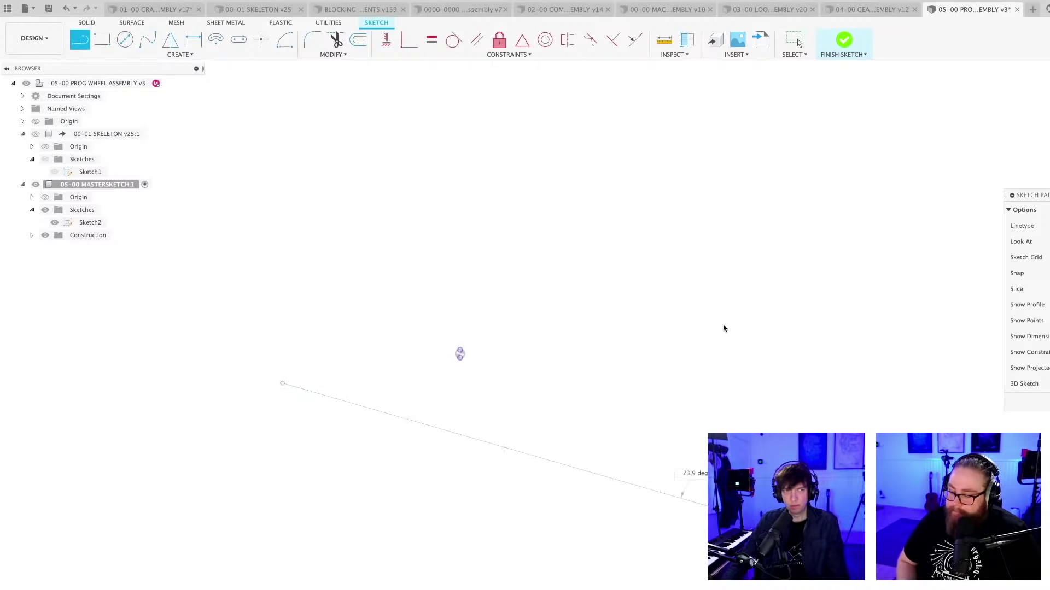
click(750, 249)
click(382, 282)
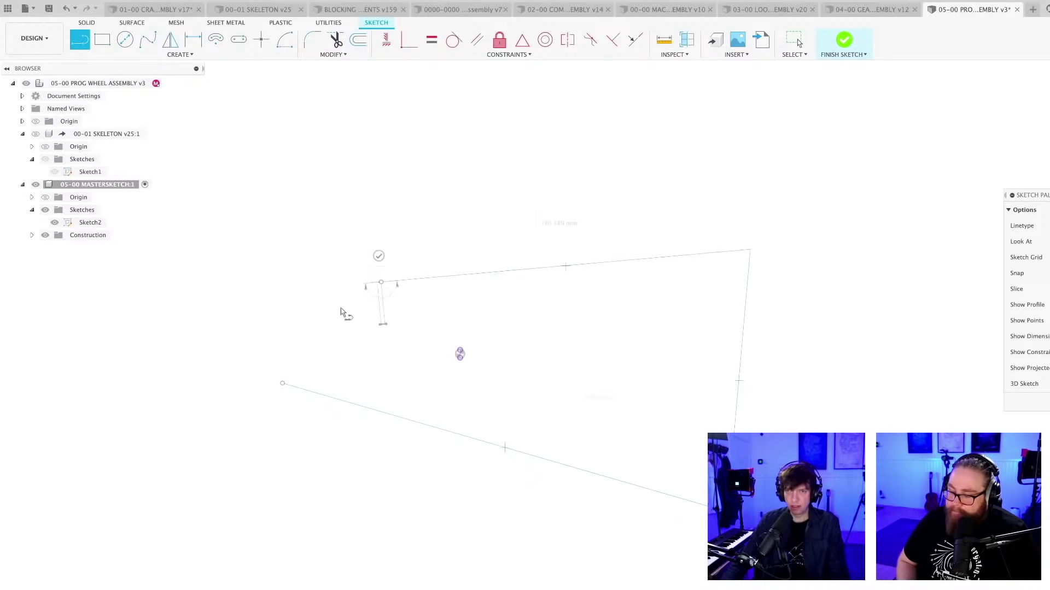
click(282, 384)
key(Escape)
mouse_move(475, 511)
middle_down()
mouse_move(399, 478)
mouse_move(399, 538)
middle_up()
scroll(403, 480, up, 2)
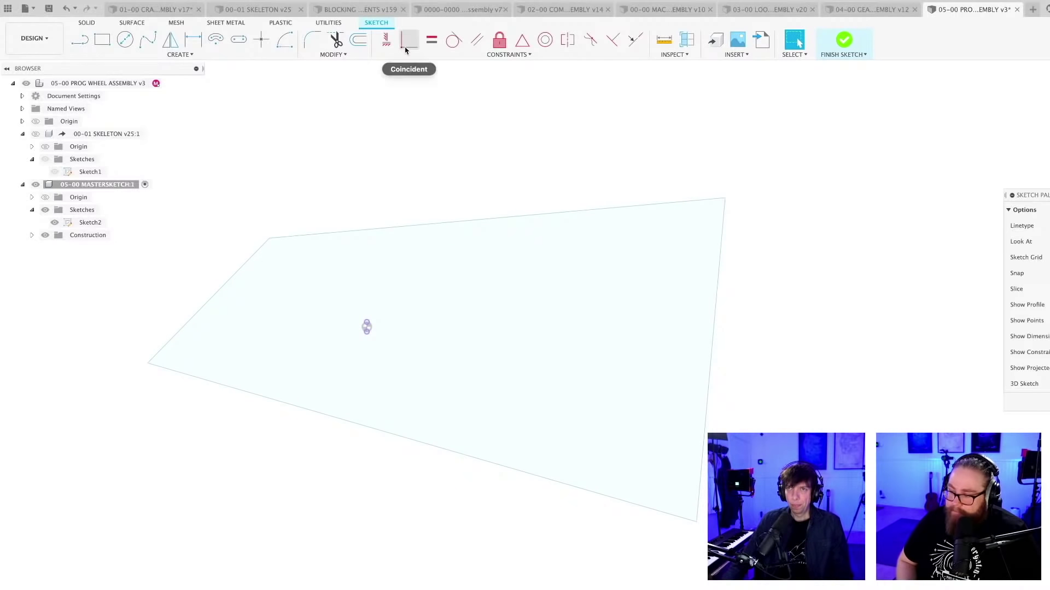
Square the outline with perpendicular constraints at three corners and constrain its bottom edge horizontal
click(613, 40)
click(529, 475)
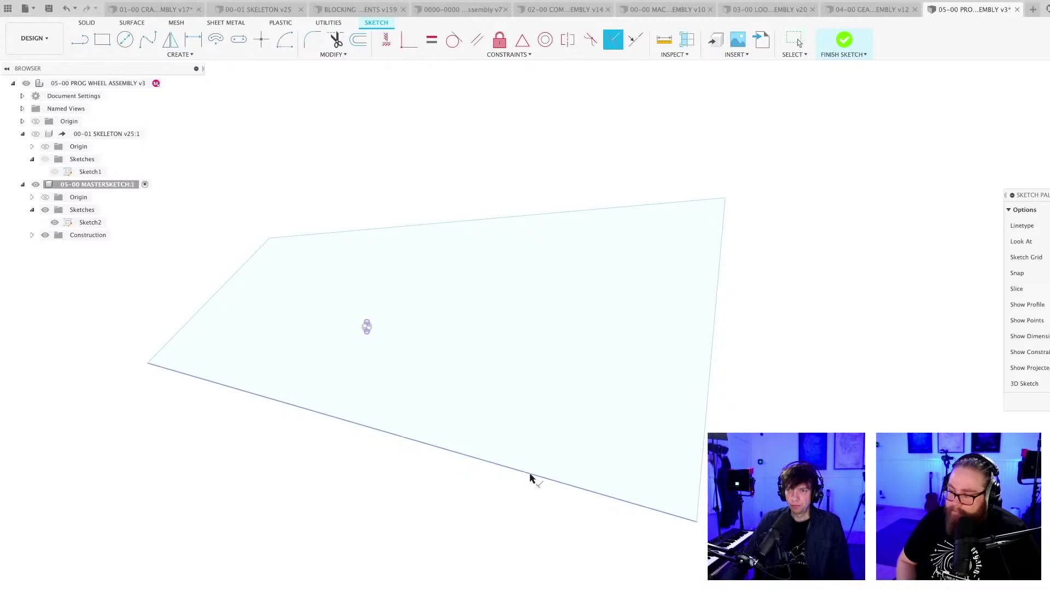
click(699, 478)
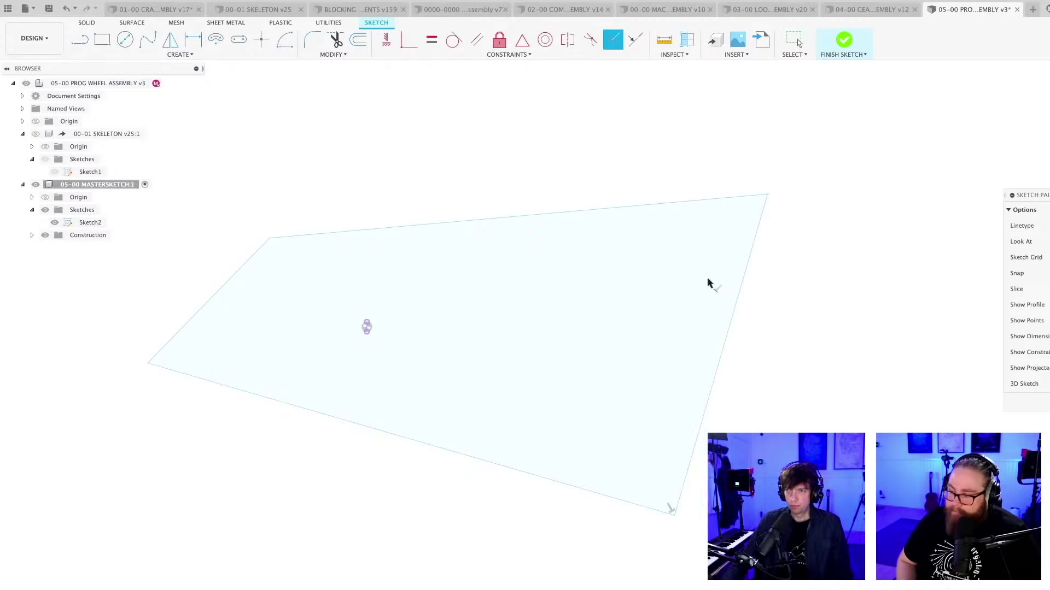
click(753, 238)
click(335, 171)
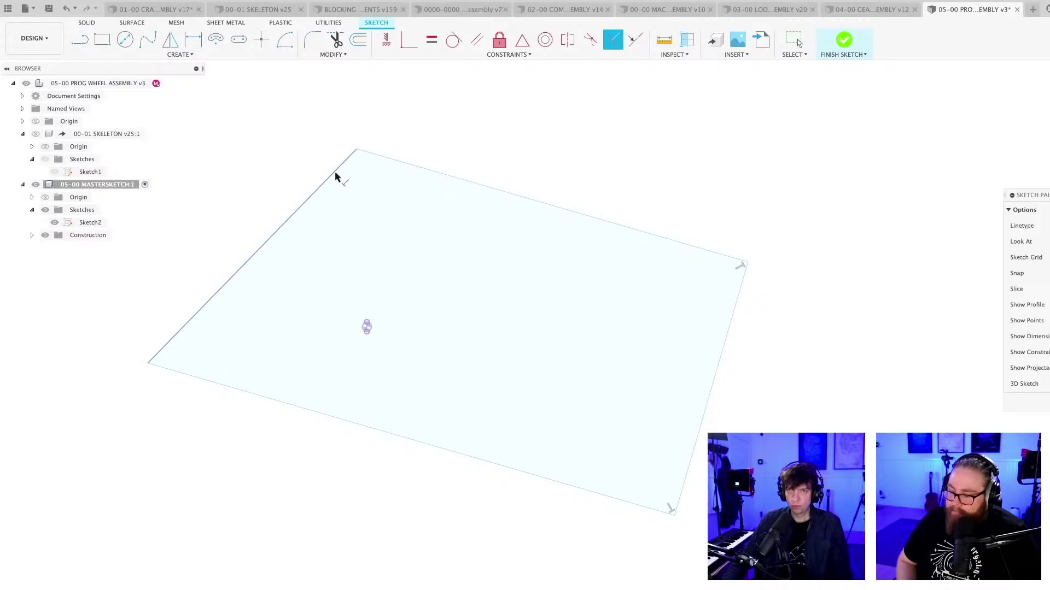
click(403, 163)
scroll(504, 186, up, 2)
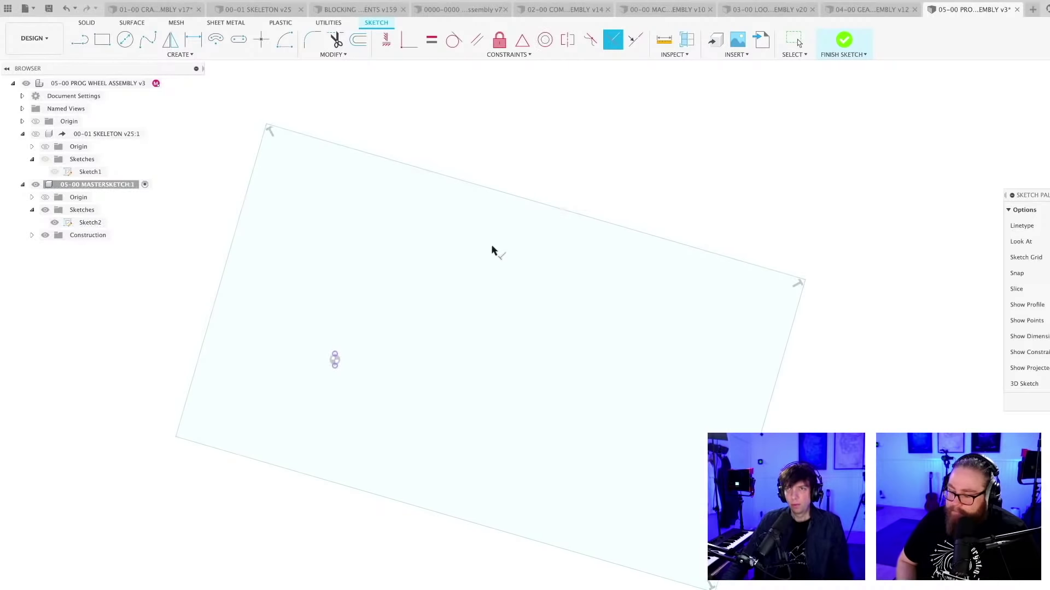
key(Escape)
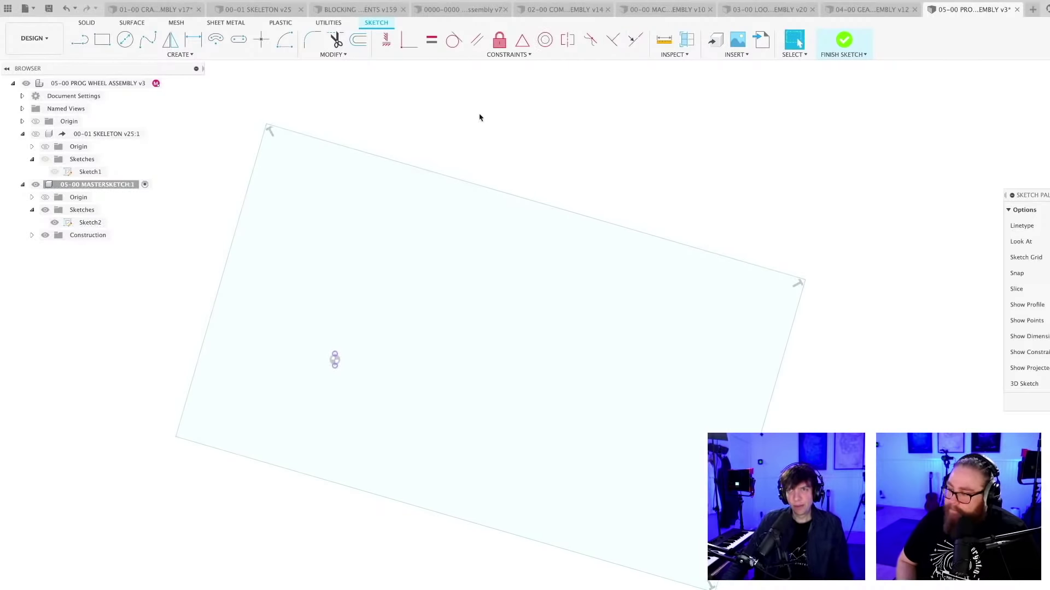
scroll(481, 115, down, 2)
middle_drag(481, 115, 506, 159)
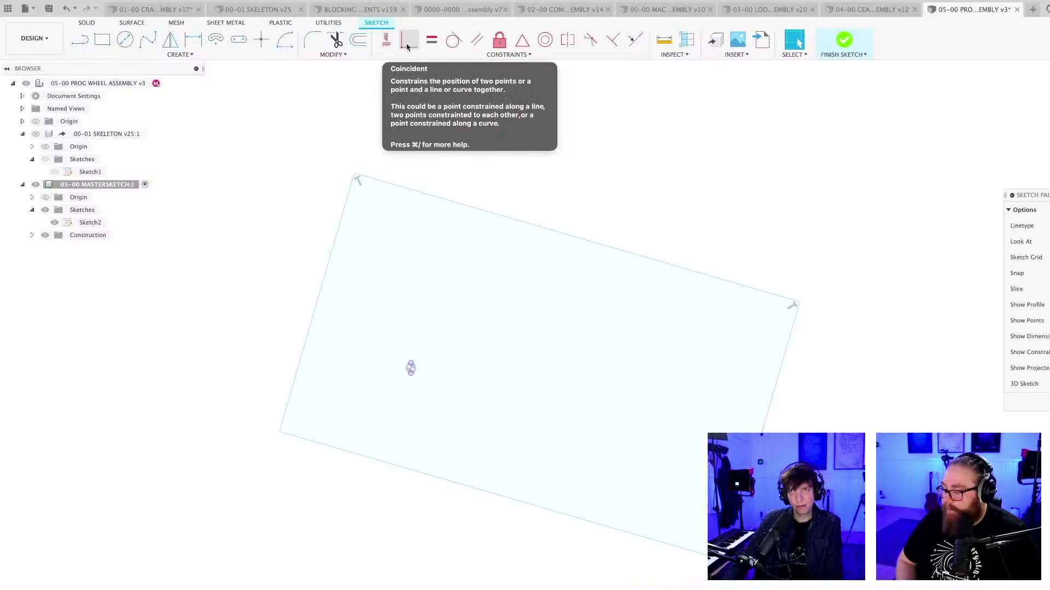
click(386, 39)
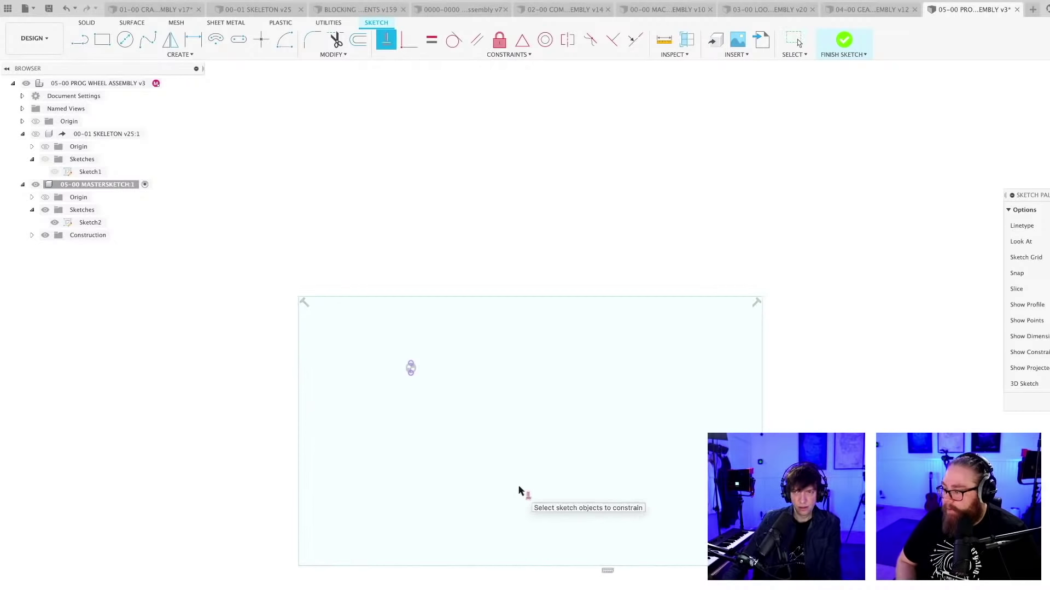
Make the rectangle's bottom and top edges coincident with the lower and upper endpoints of the projected segment
click(409, 40)
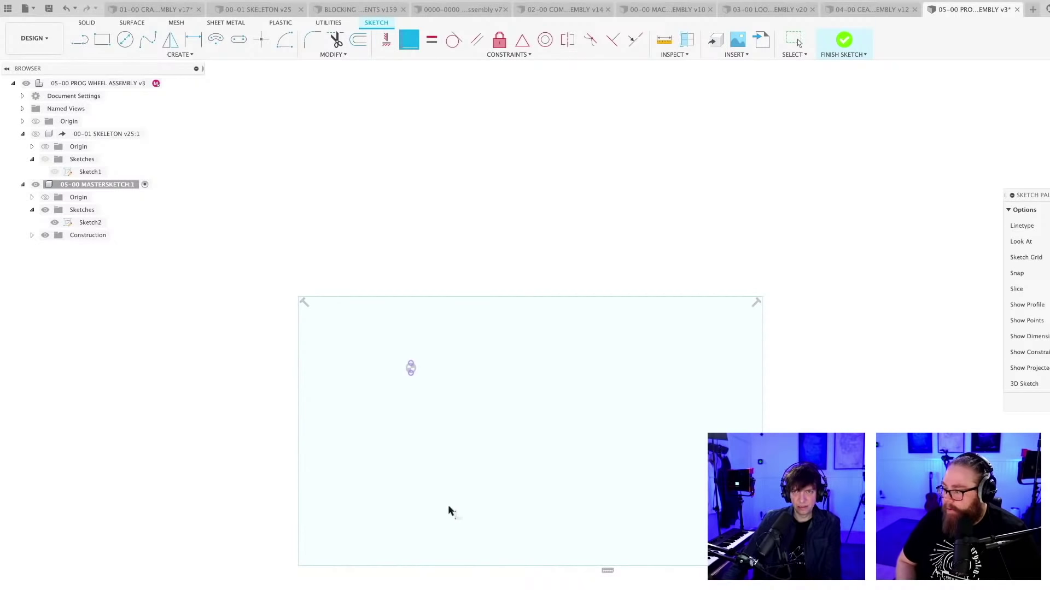
scroll(415, 383, up, 4)
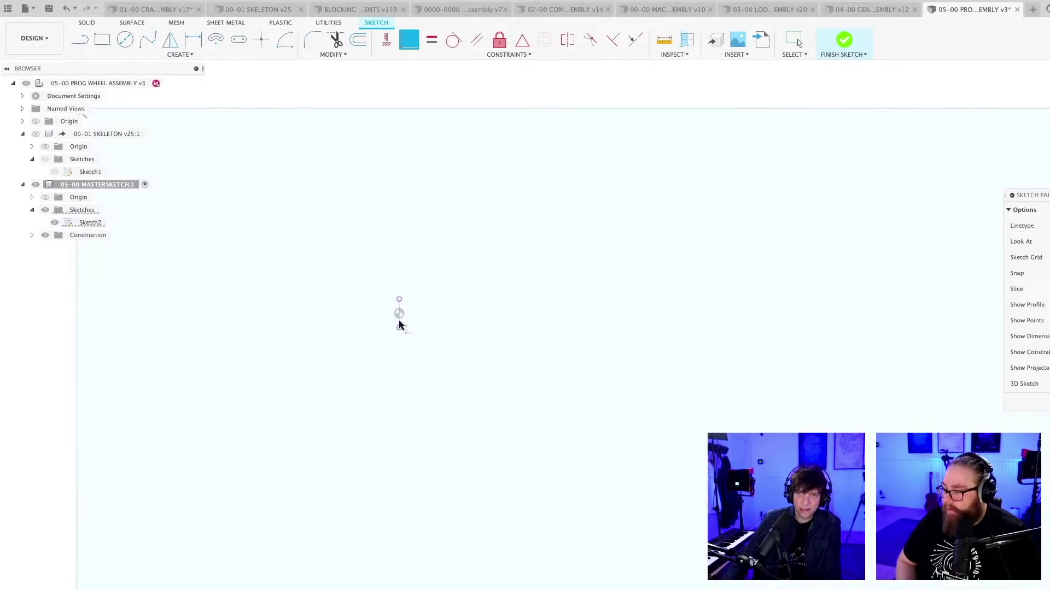
scroll(431, 363, down, 4)
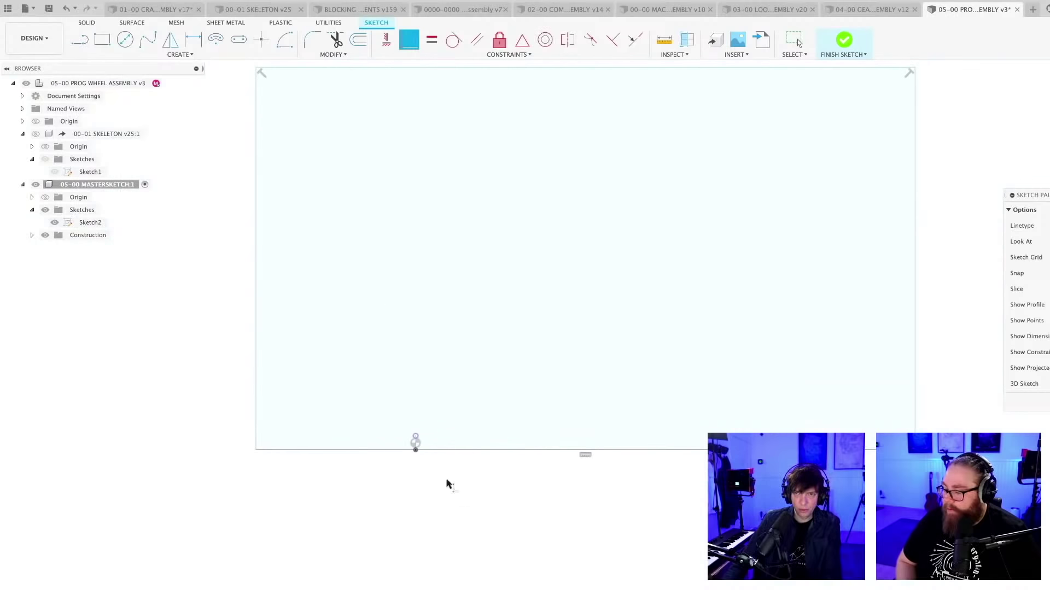
scroll(455, 248, down, 1)
middle_drag(412, 71, 355, 166)
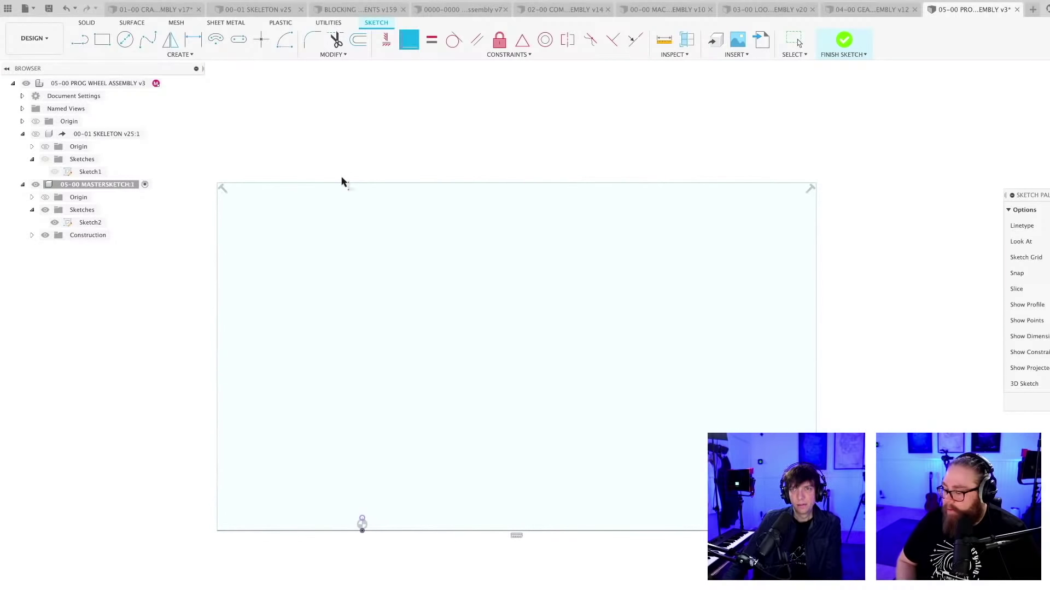
scroll(375, 529, up, 6)
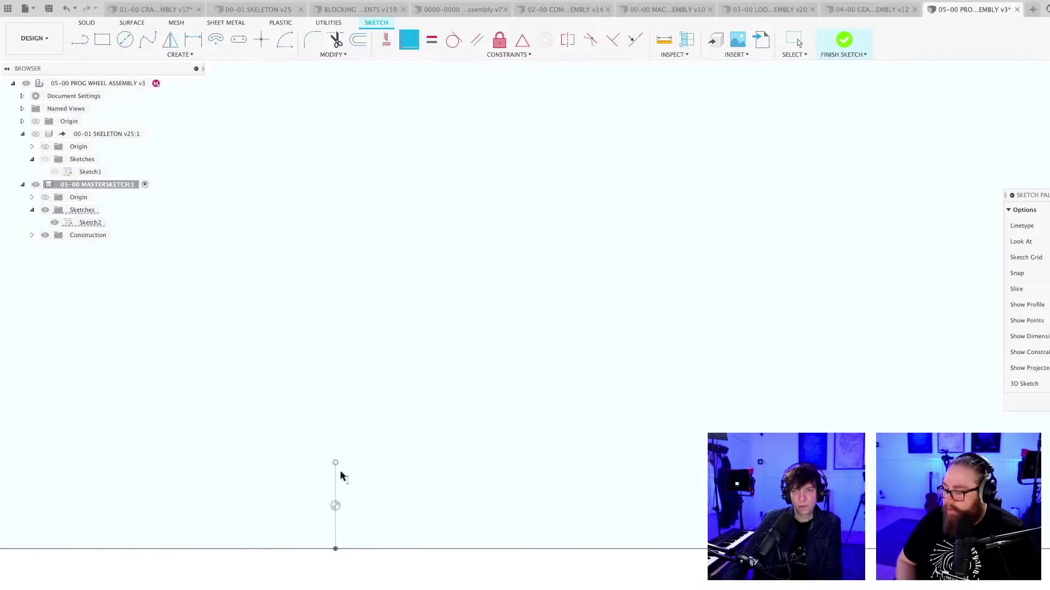
scroll(528, 425, down, 6)
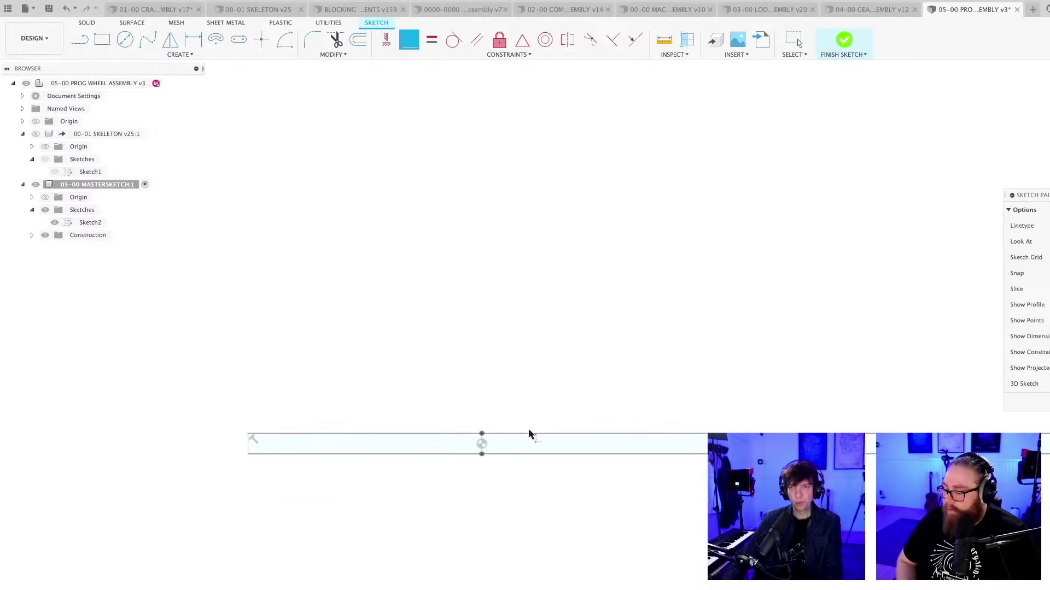
mouse_move(586, 476)
middle_down()
mouse_move(527, 490)
mouse_move(573, 435)
middle_up()
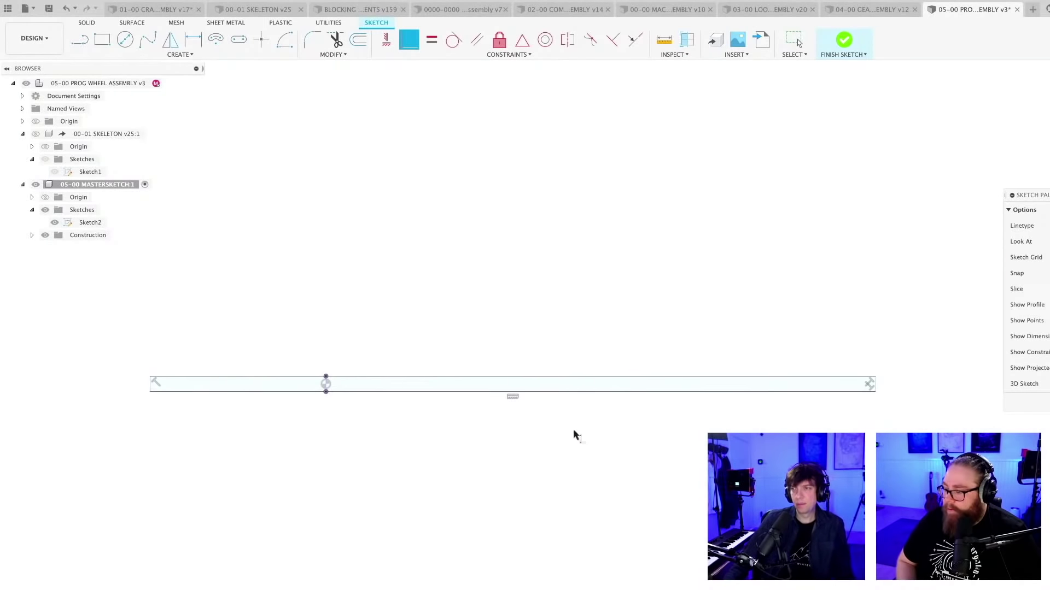
key(Escape)
scroll(555, 434, up, 2)
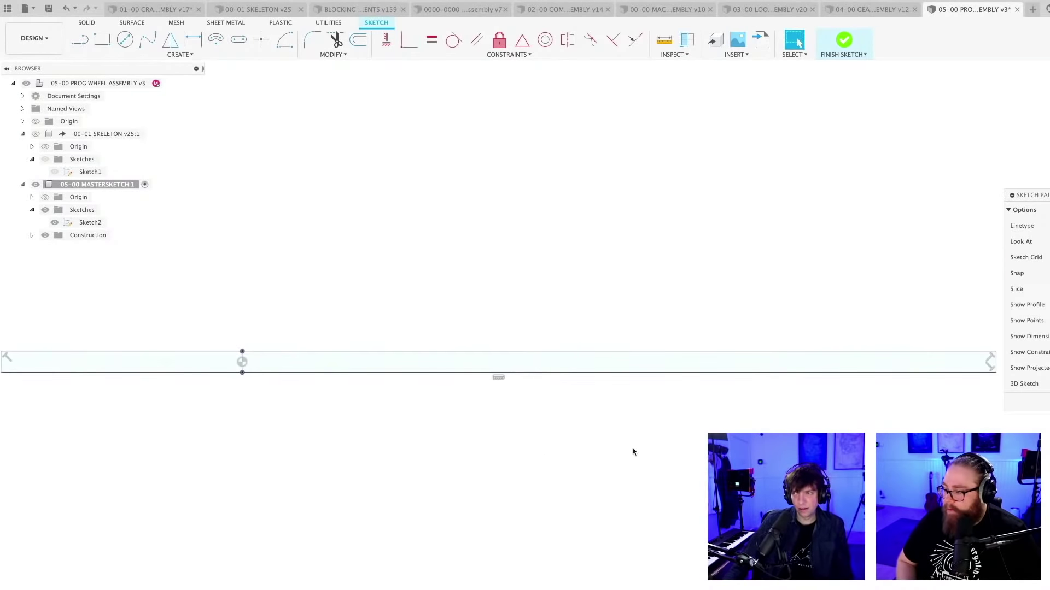
scroll(633, 452, down, 2)
scroll(794, 391, down, 1)
key(d)
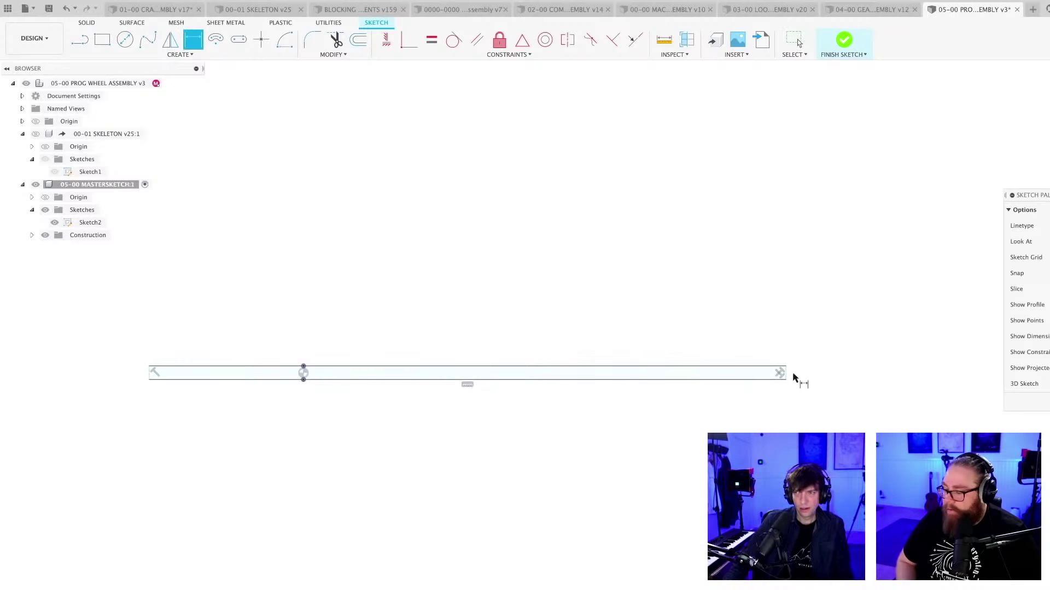
scroll(322, 383, up, 3)
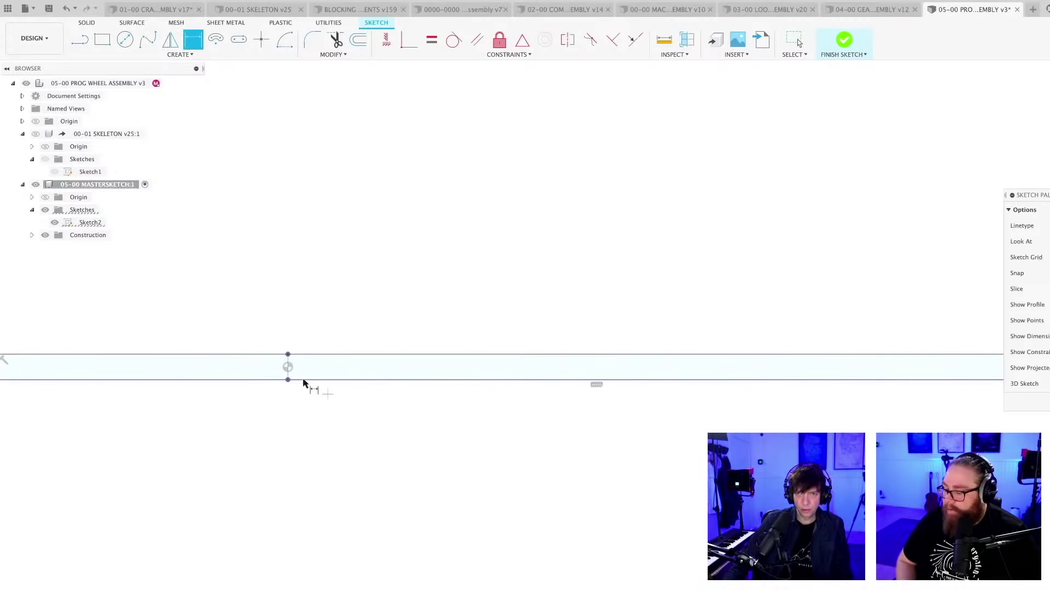
key(Escape)
scroll(563, 310, down, 3)
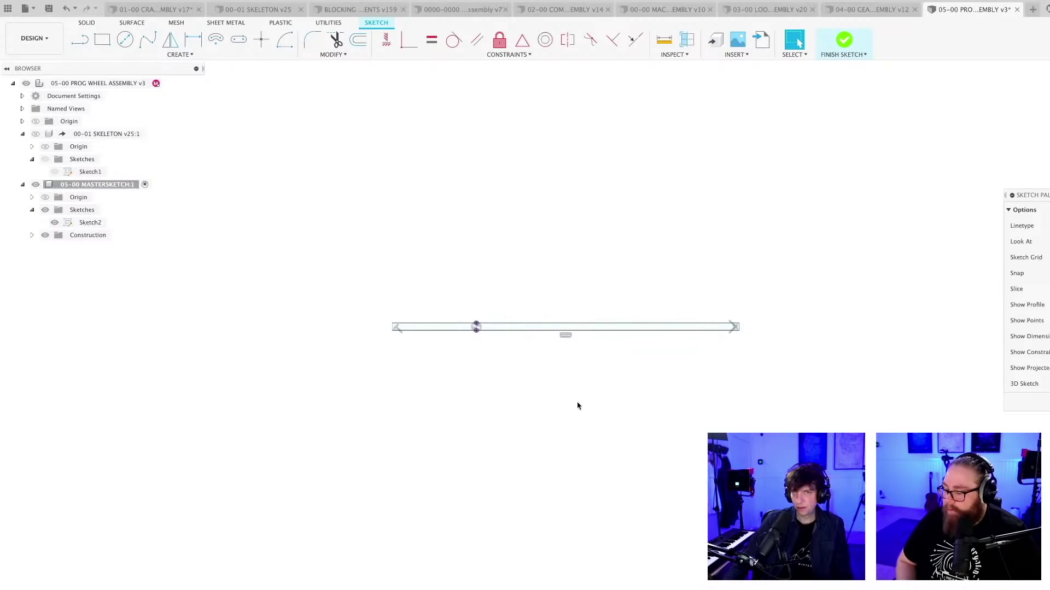
Sketch three connected lines rising about 107 mm from the long strip's lower edge, running about 22 mm left, and dropping back to that edge
mouse_move(572, 390)
middle_down()
mouse_move(520, 415)
mouse_move(428, 408)
mouse_move(446, 435)
mouse_move(481, 424)
middle_up()
key(l)
scroll(446, 436, up, 3)
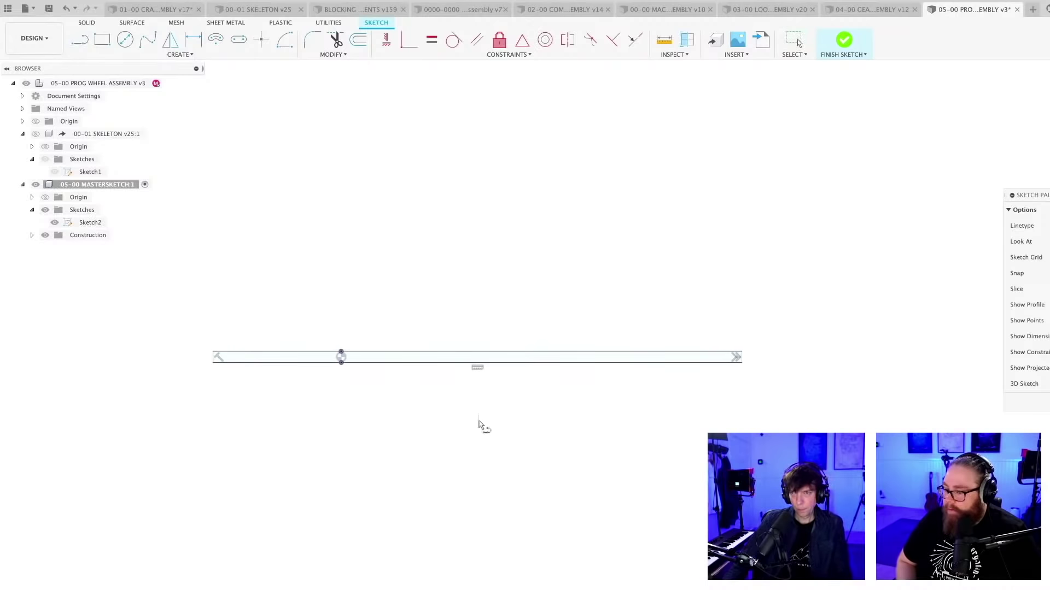
scroll(611, 369, up, 3)
scroll(610, 370, up, 1)
click(611, 378)
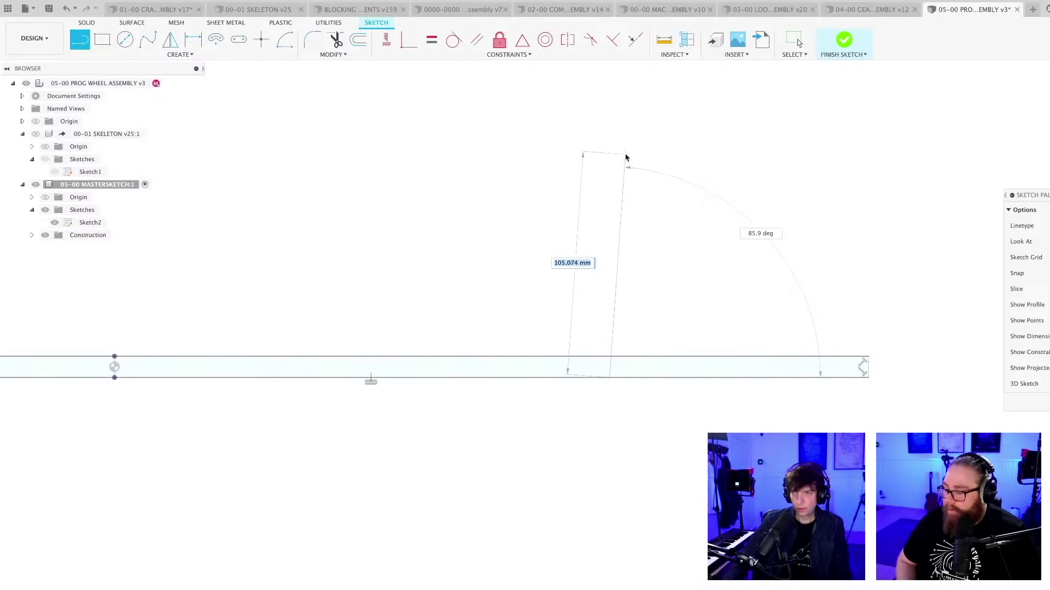
click(609, 151)
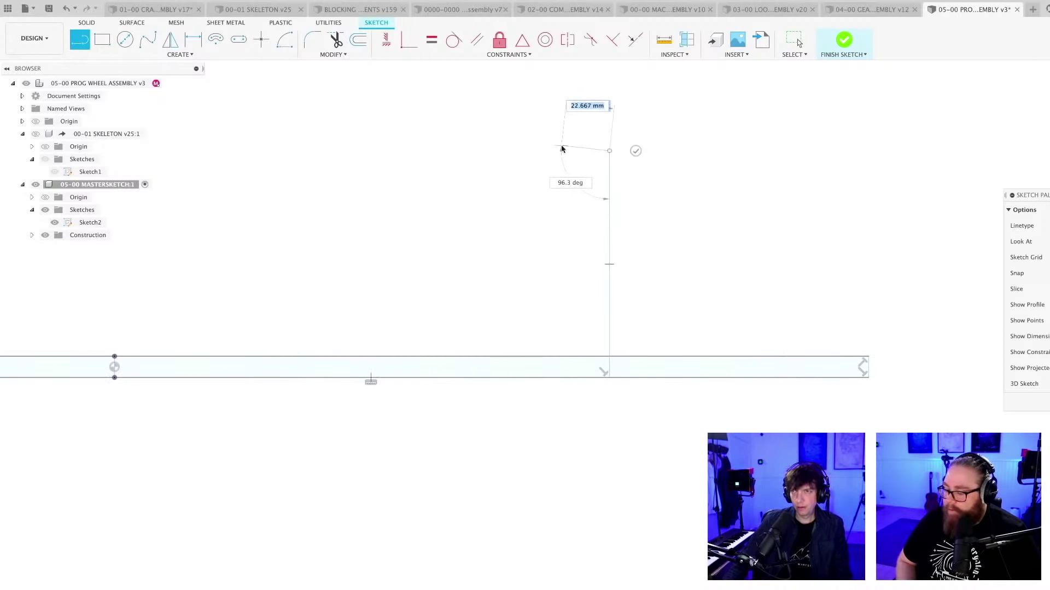
click(563, 151)
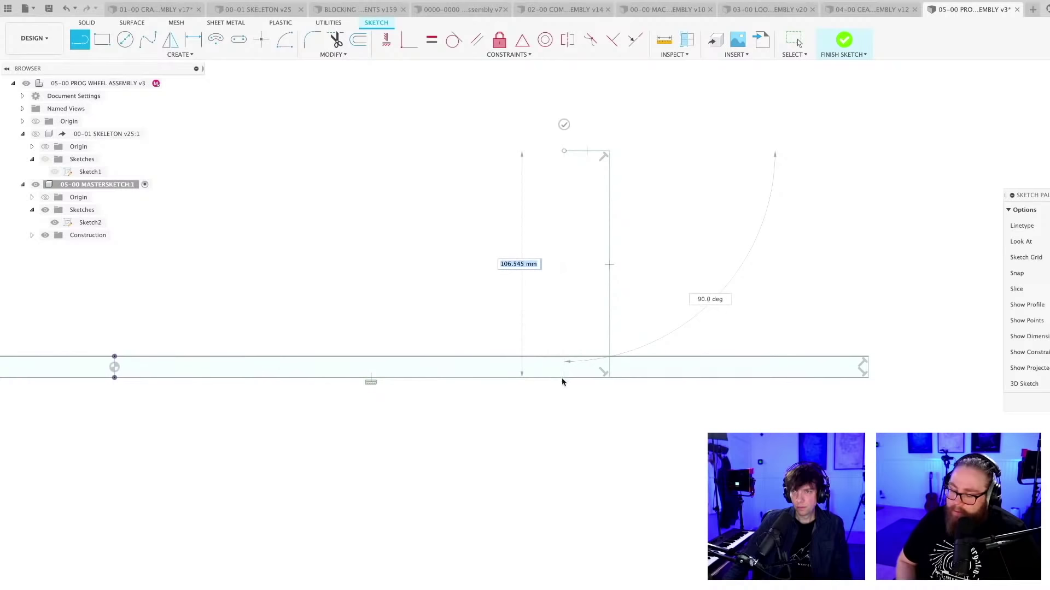
click(564, 377)
key(Escape)
Sketch a second outline half from the first vertical's upper end, about 27 mm to the right and down to the strip's lower edge
scroll(644, 218, up, 3)
key(l)
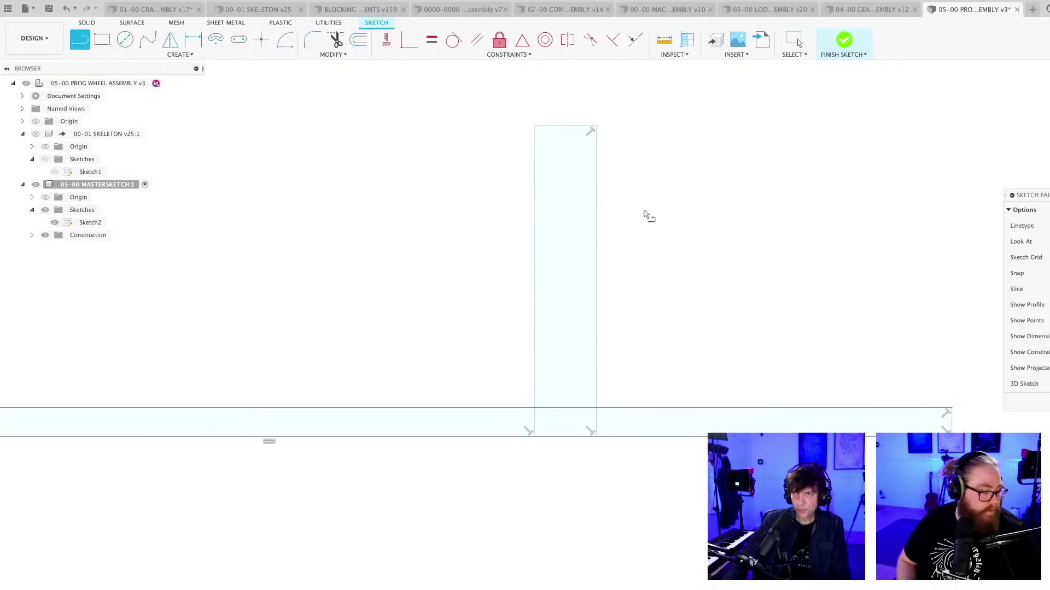
click(596, 127)
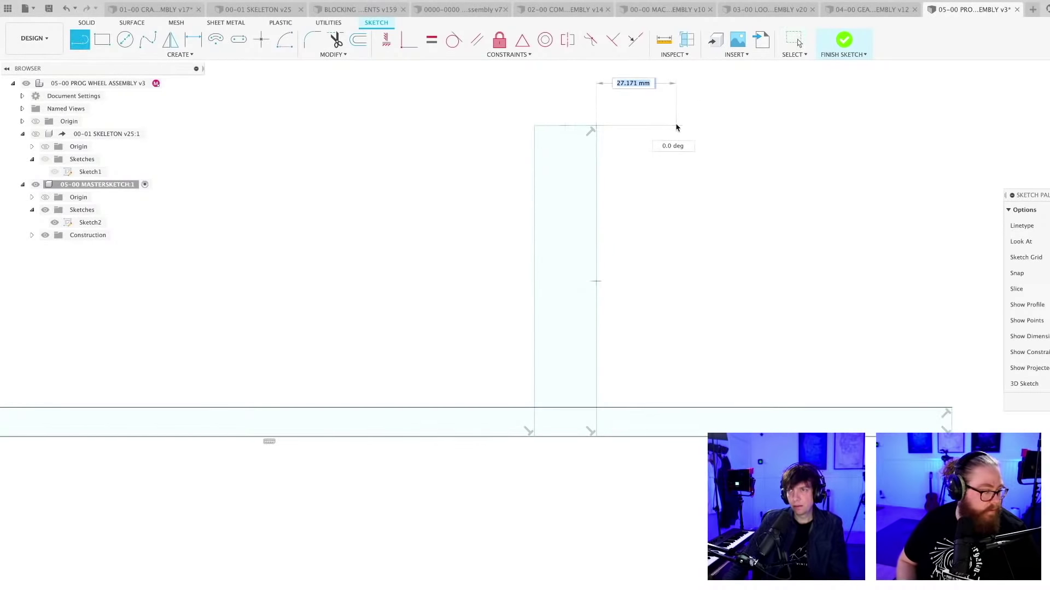
click(676, 126)
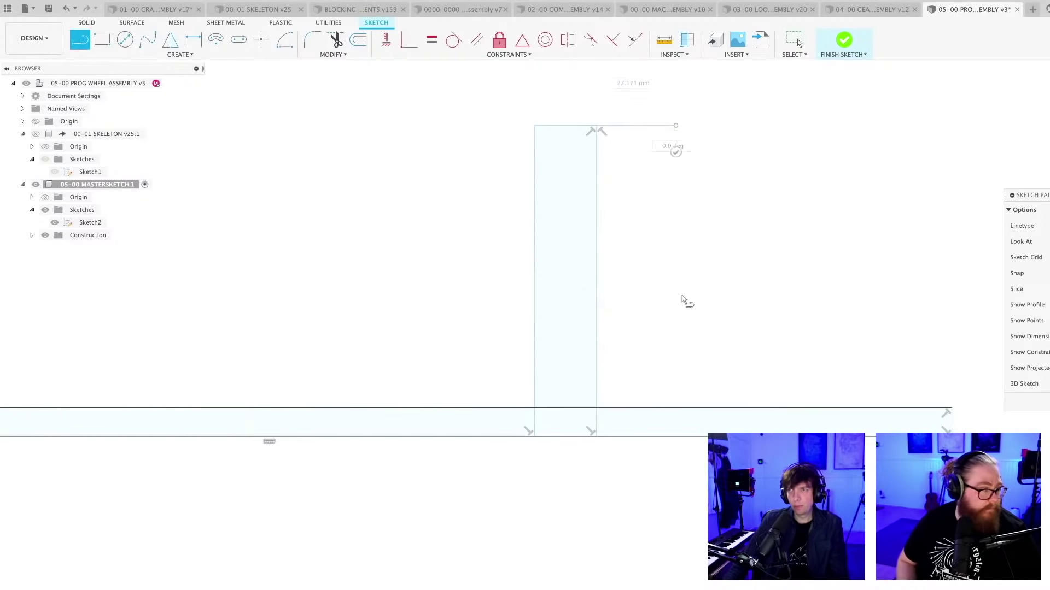
click(673, 438)
key(Escape)
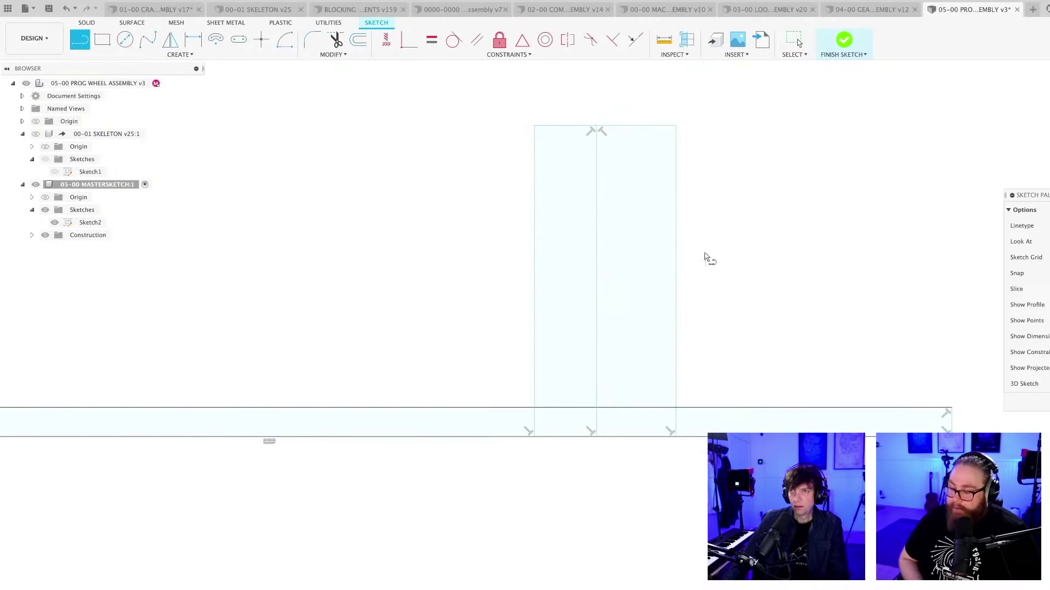
scroll(705, 257, up, 2)
scroll(548, 324, down, 5)
key(l)
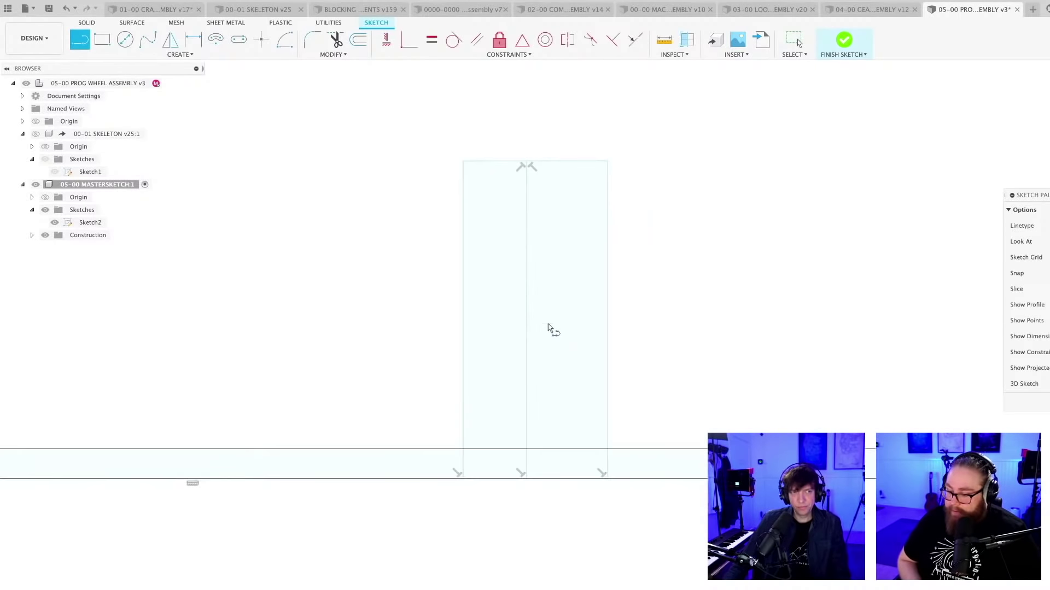
key(Escape)
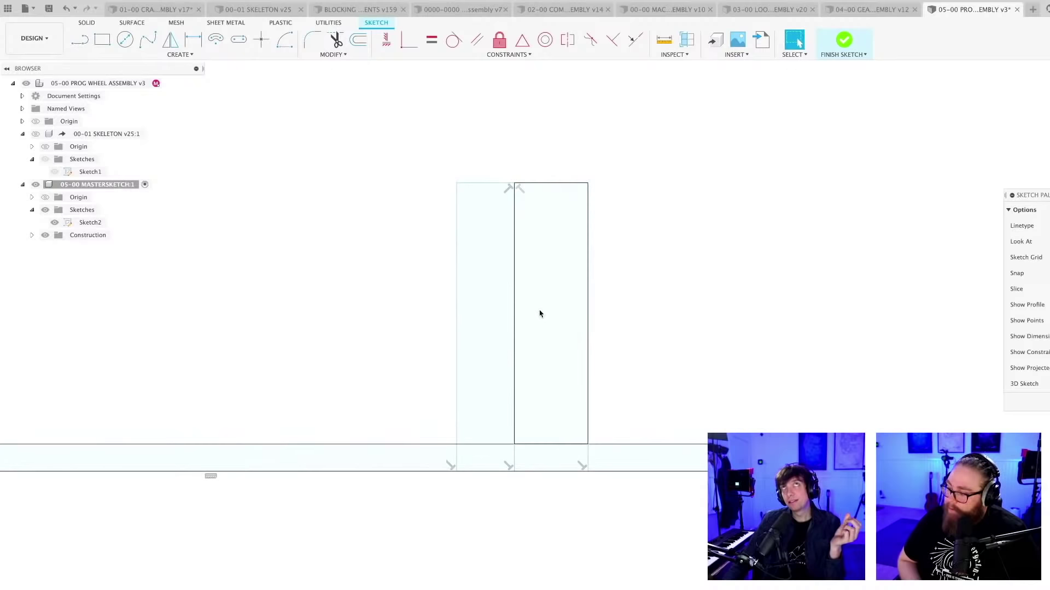
Delete the two outer vertical lines of the upright outline, keeping the centre line and top segments
scroll(541, 310, up, 2)
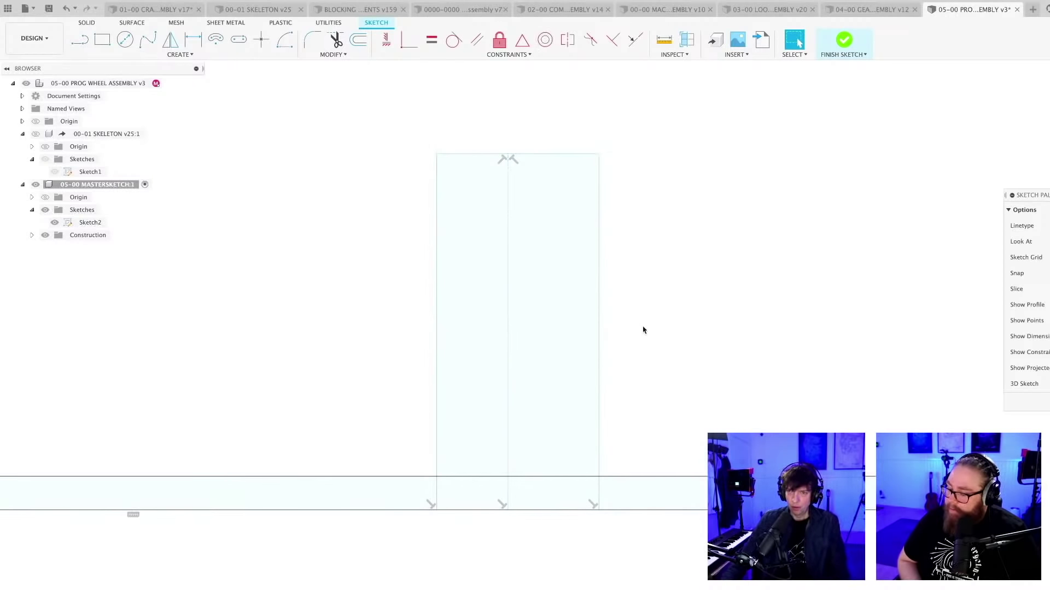
click(436, 392)
key(Delete)
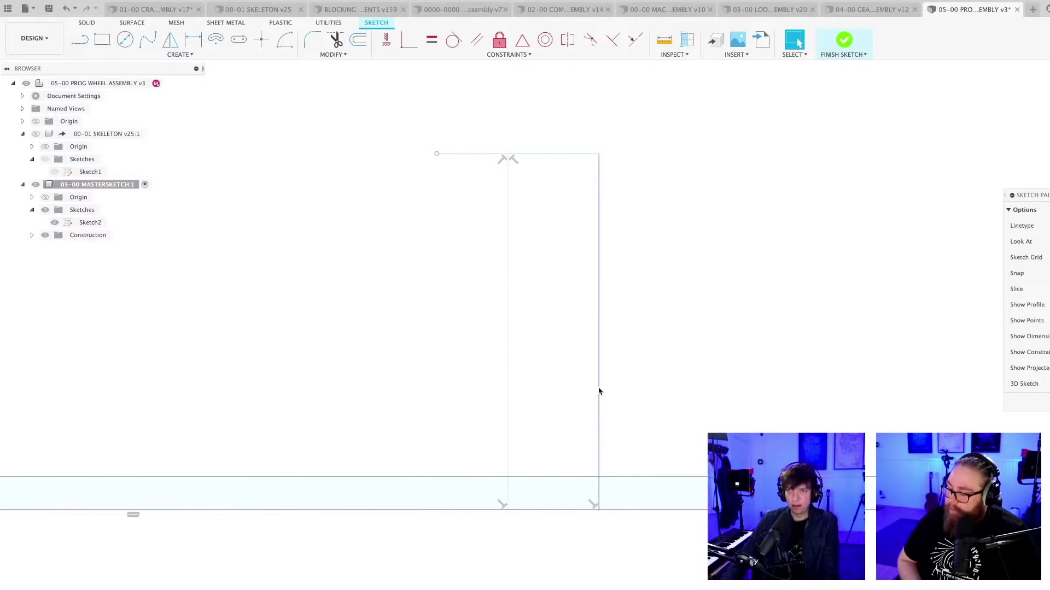
click(598, 391)
key(Delete)
Sketch vertical lines about 97 mm long from both ends of the top segments down to the strip's upper edge
scroll(634, 379, up, 2)
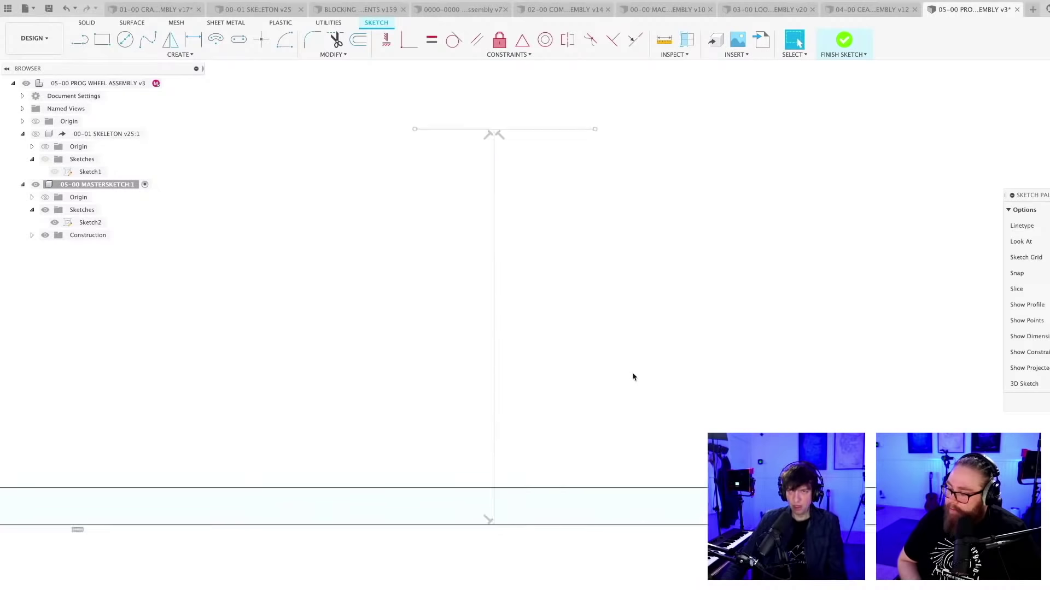
key(l)
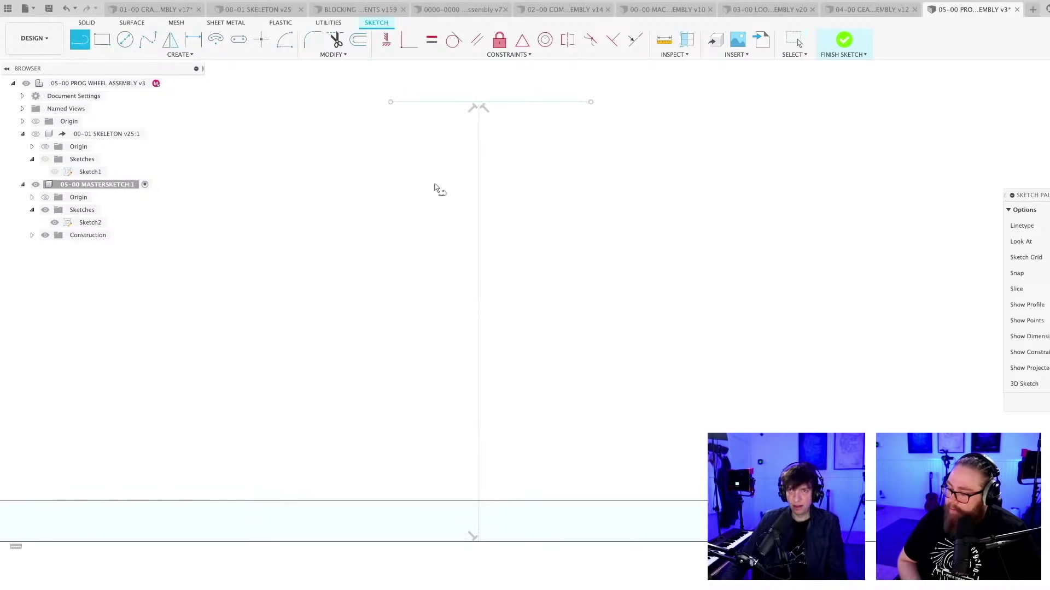
click(391, 102)
click(391, 501)
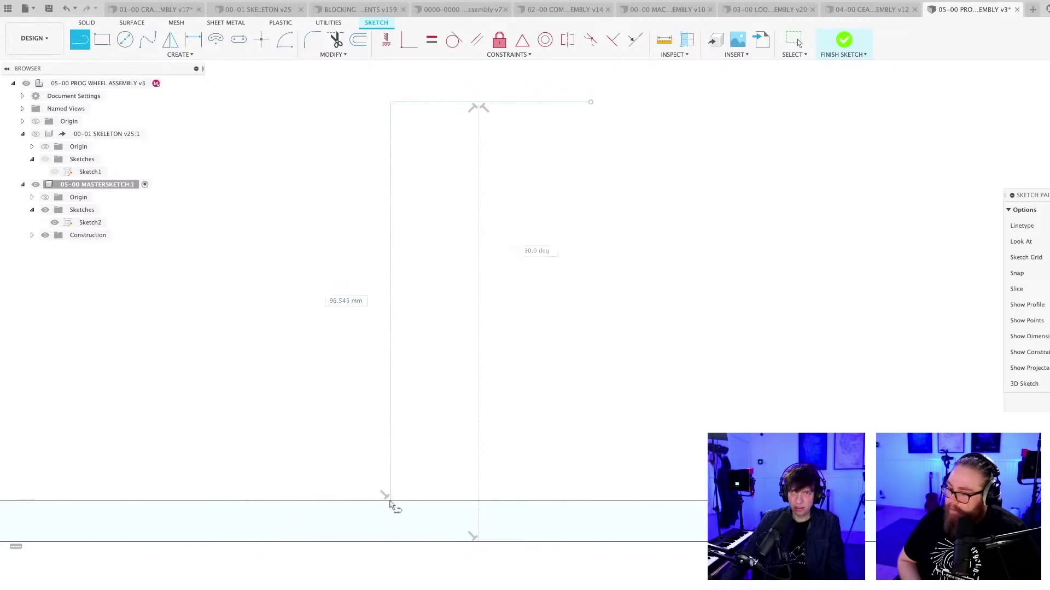
click(590, 103)
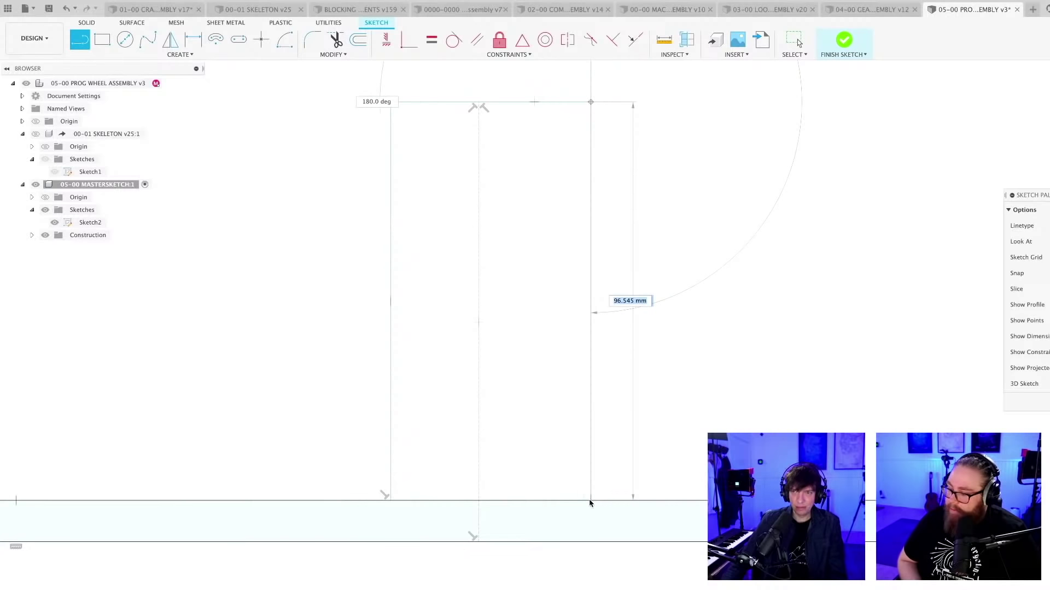
click(591, 501)
scroll(534, 286, down, 2)
middle_drag(534, 286, 497, 346)
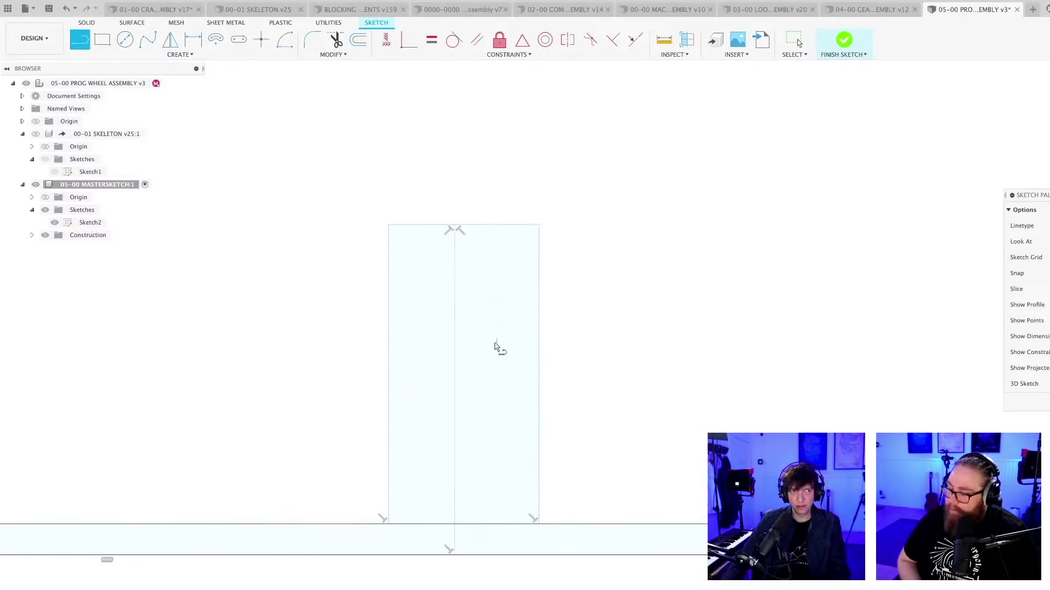
key(Escape)
Stretch the upright outline slightly taller by moving the centre line's upper endpoint upward
scroll(463, 243, up, 3)
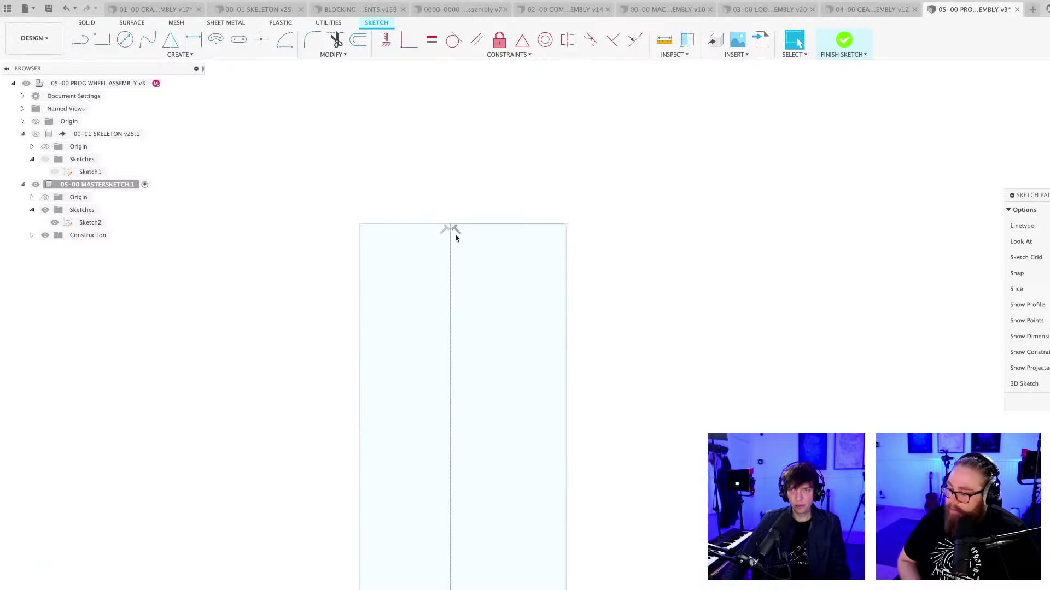
scroll(481, 289, down, 2)
middle_drag(497, 309, 495, 274)
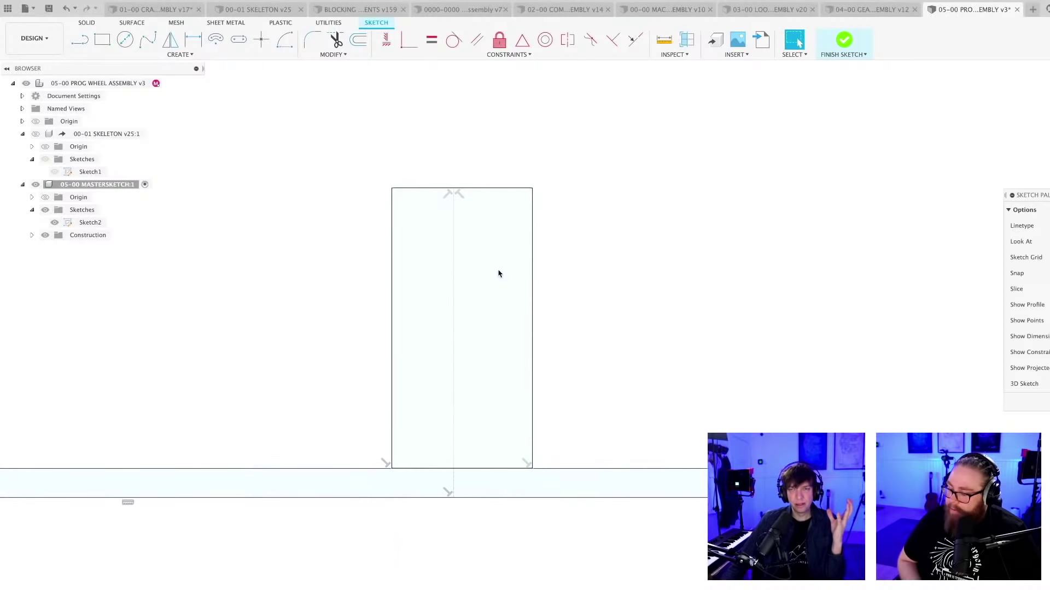
scroll(487, 265, up, 2)
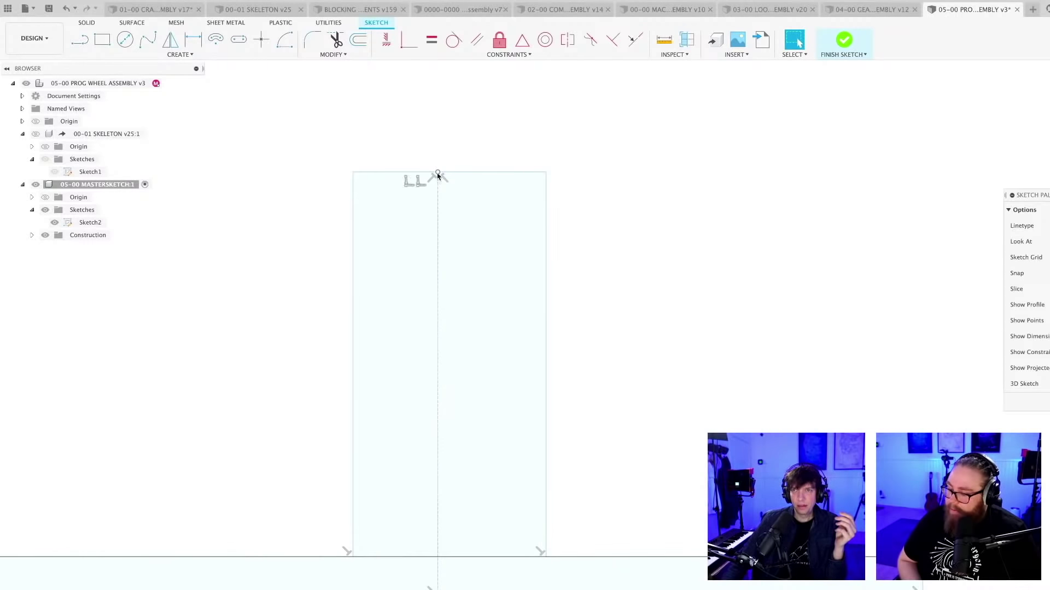
mouse_move(438, 176)
mouse_down()
mouse_move(461, 175)
mouse_move(431, 173)
mouse_move(461, 173)
mouse_move(429, 145)
mouse_move(439, 136)
mouse_up()
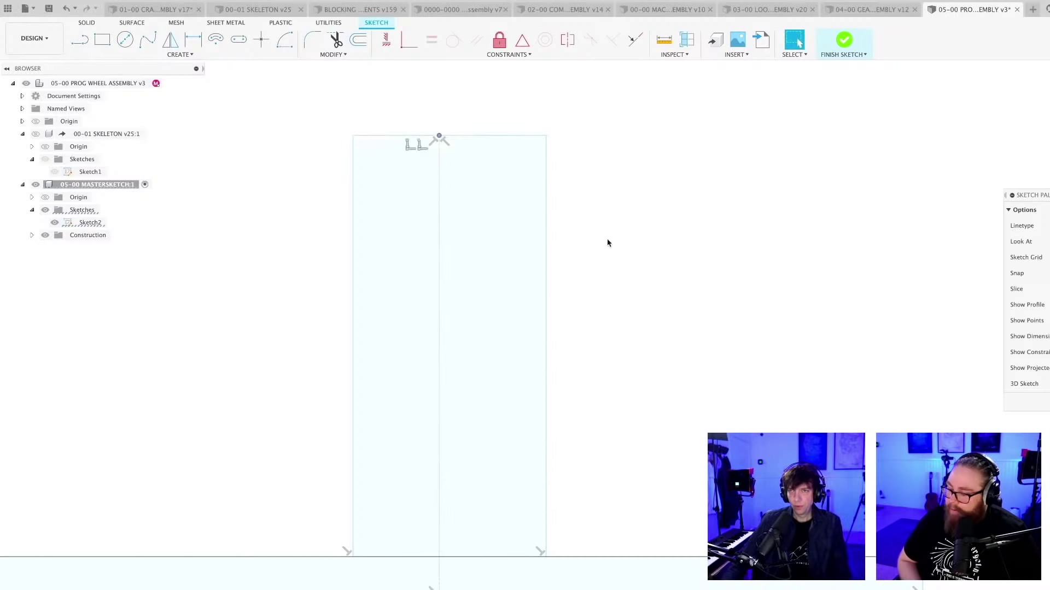
scroll(612, 247, down, 3)
mouse_move(609, 243)
middle_down()
mouse_move(572, 307)
mouse_move(518, 271)
middle_up()
key(d)
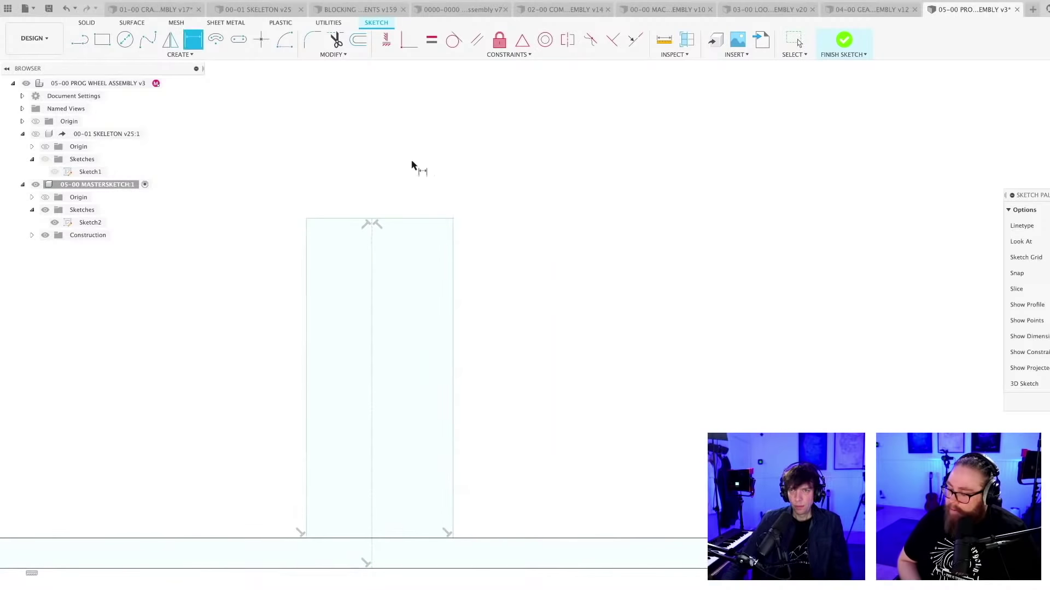
scroll(392, 216, up, 2)
key(Escape)
Replace the two top segments with one line about 48 mm long between the outer verticals and attach the centre line's upper end to its midpoint
click(386, 215)
key(Delete)
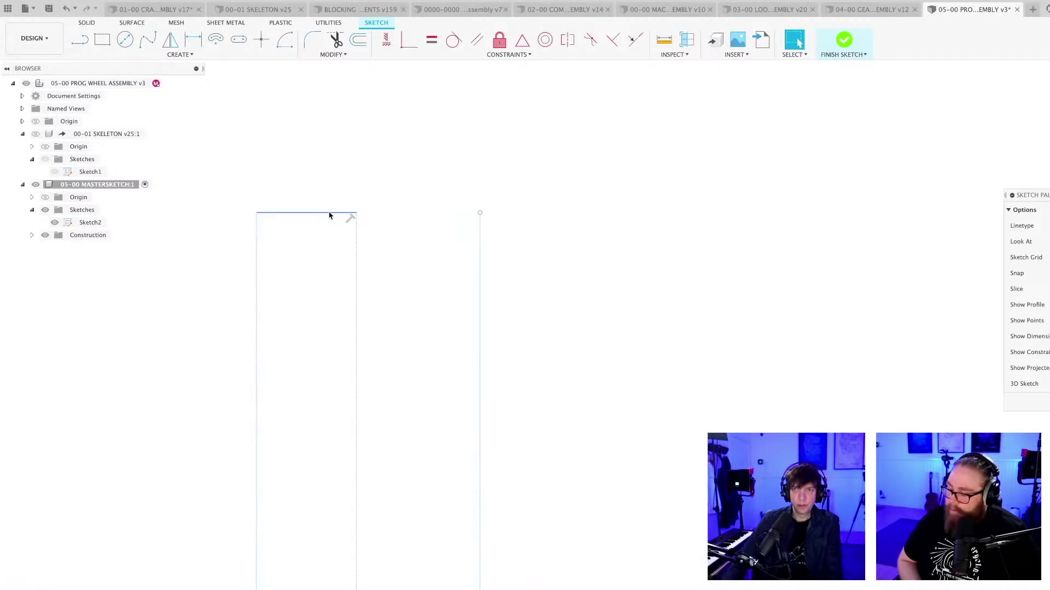
key(l)
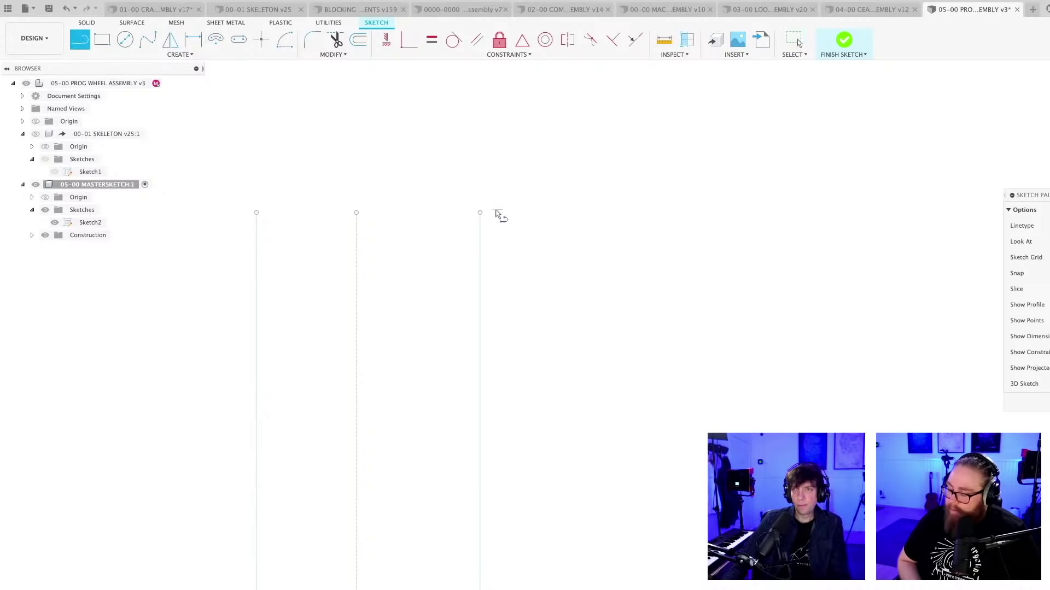
click(480, 214)
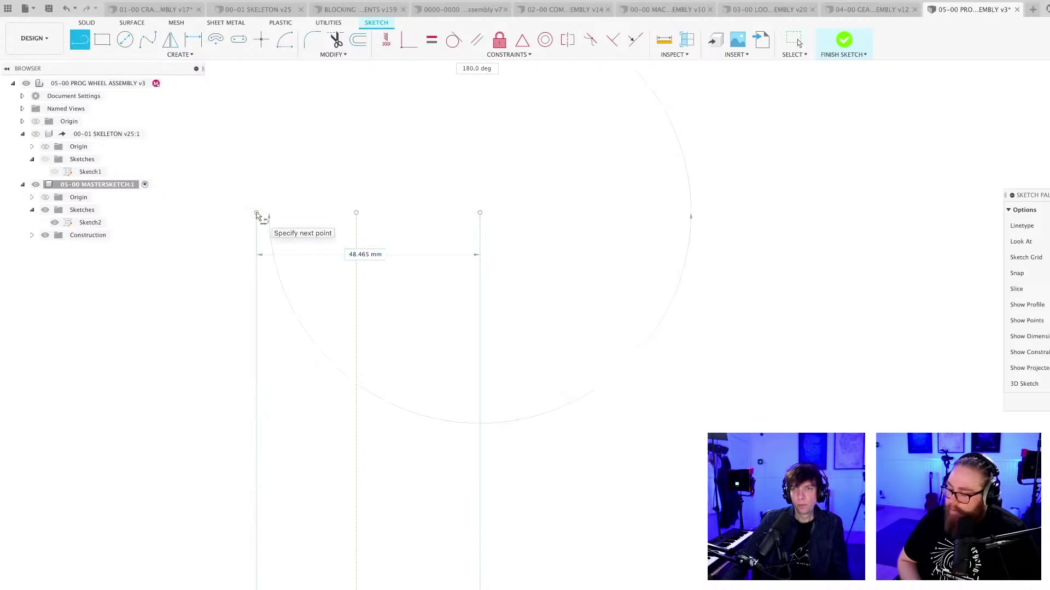
click(257, 213)
key(Escape)
drag(356, 212, 368, 213)
scroll(455, 207, down, 5)
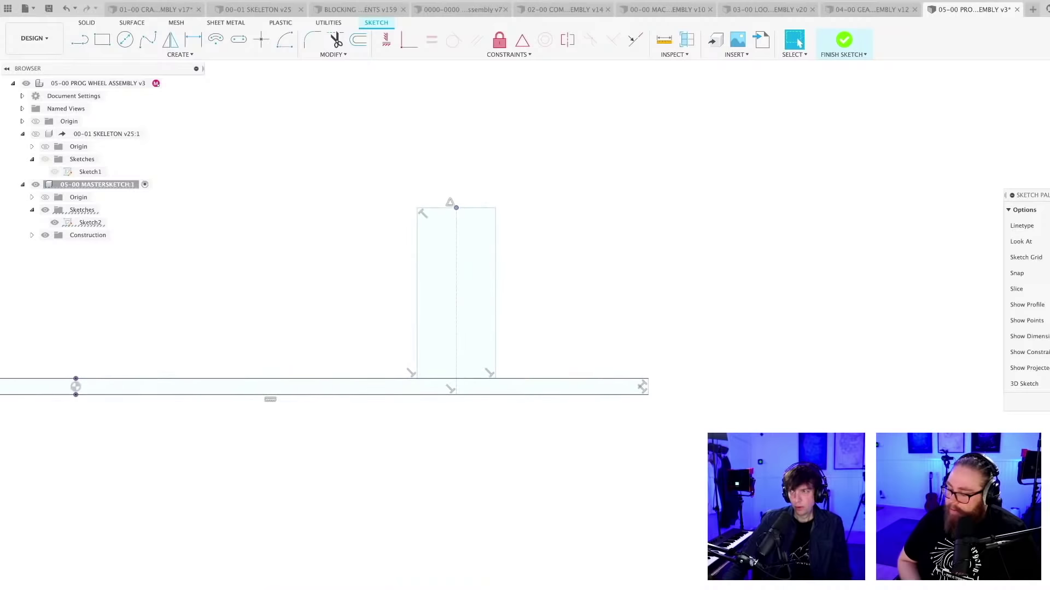
Switch to the browser and review the machine requirements in the THE MACHINE - ROUND 3 spreadsheet
key(super+Tab)
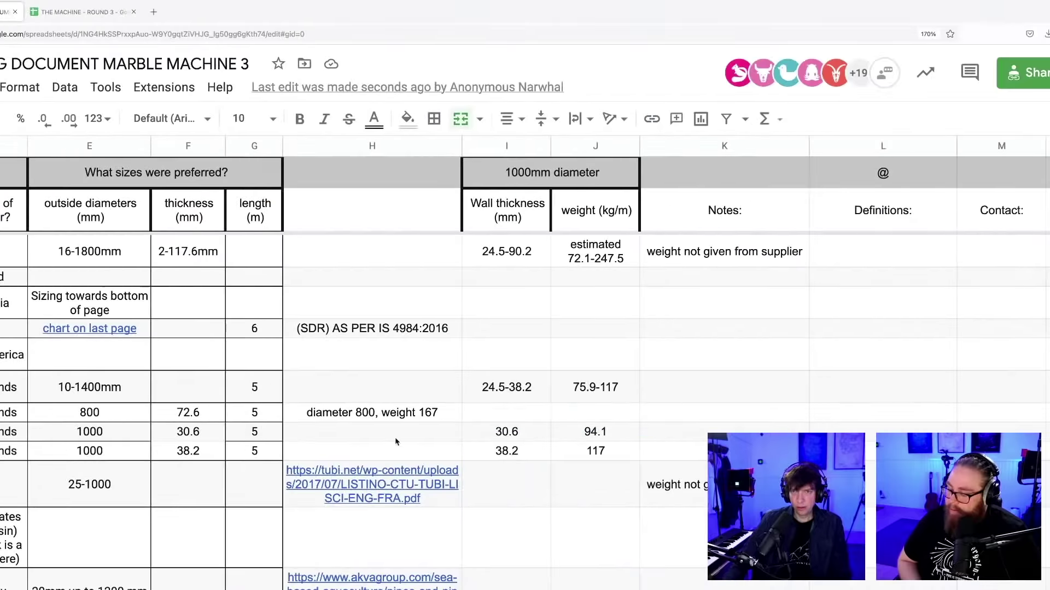
click(88, 12)
click(131, 589)
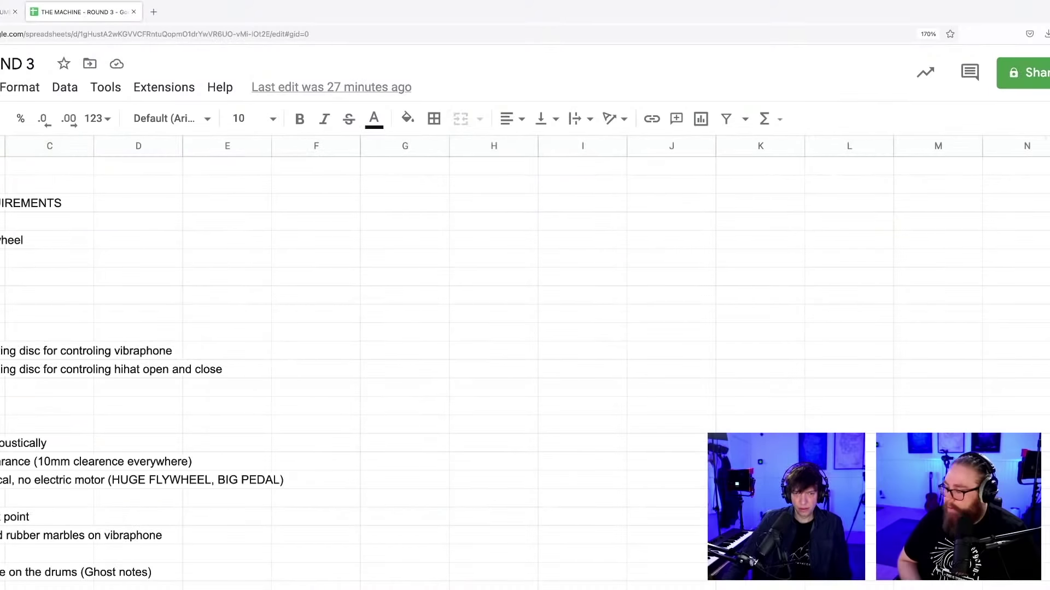
scroll(134, 566, down, 2)
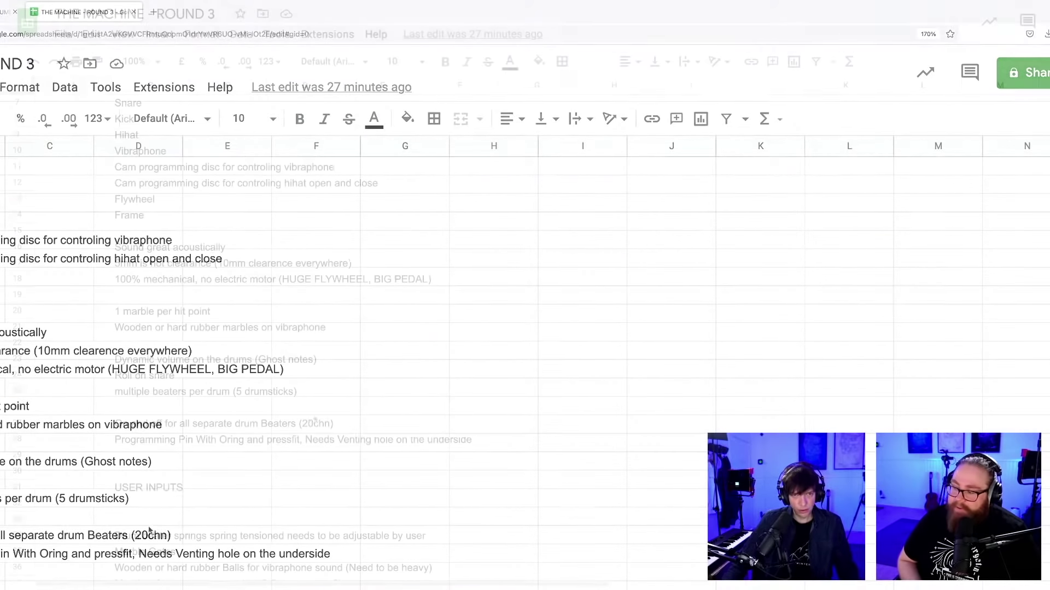
Add the note "GEARS VS BELTS PROS CONS?" in cell B99, below the last requirement in the spreadsheet
scroll(309, 421, down, 15)
scroll(310, 422, down, 10)
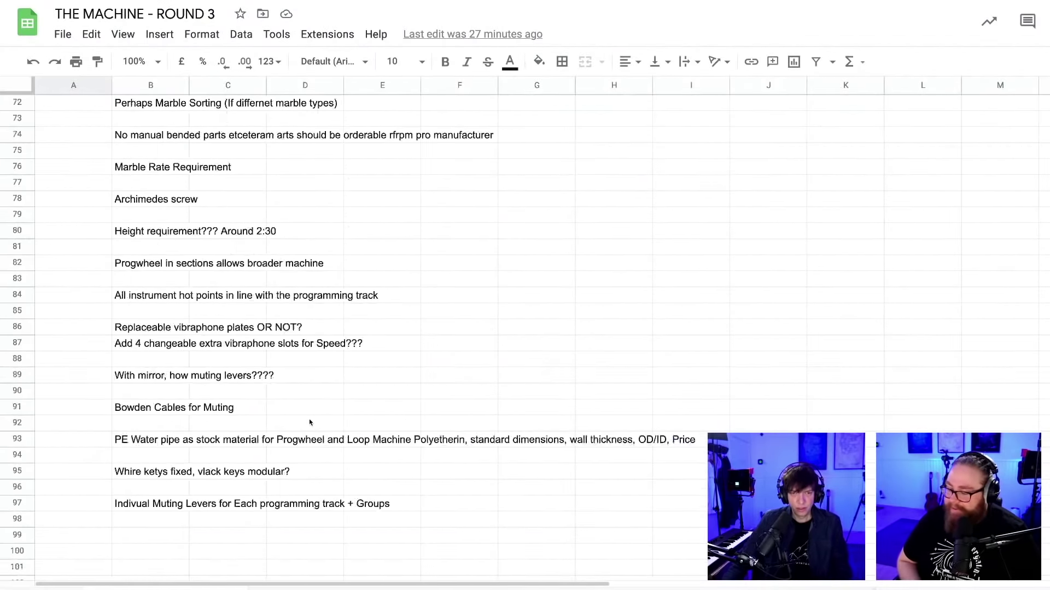
click(133, 316)
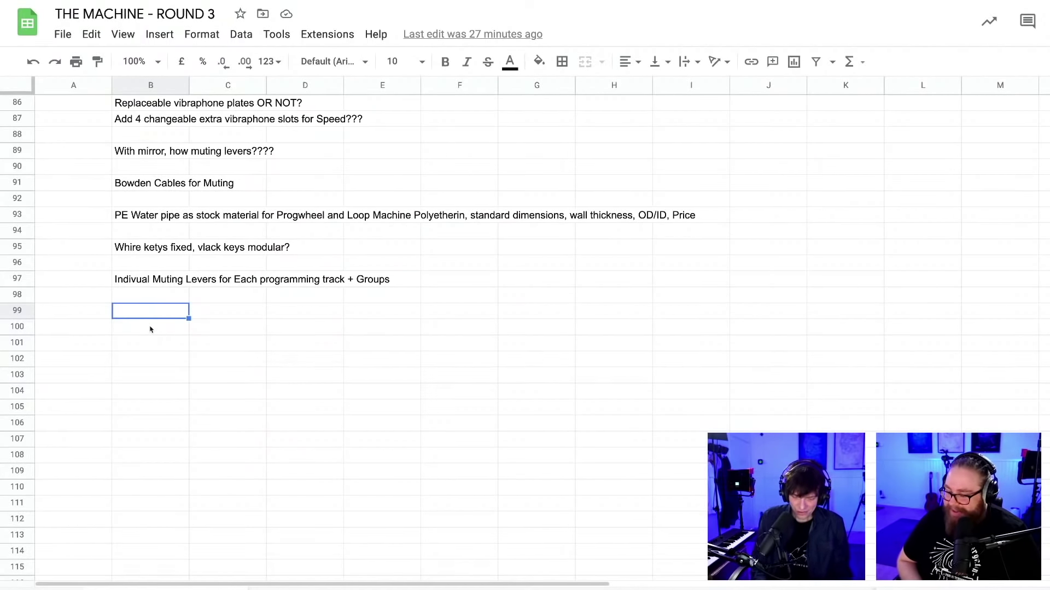
text(GEARS V)
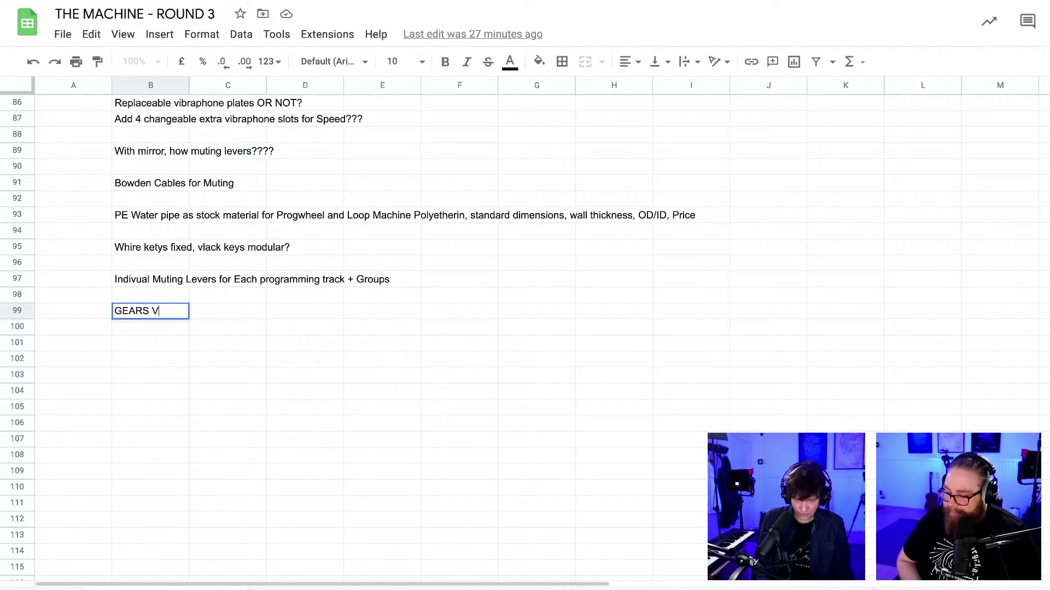
text(S BE)
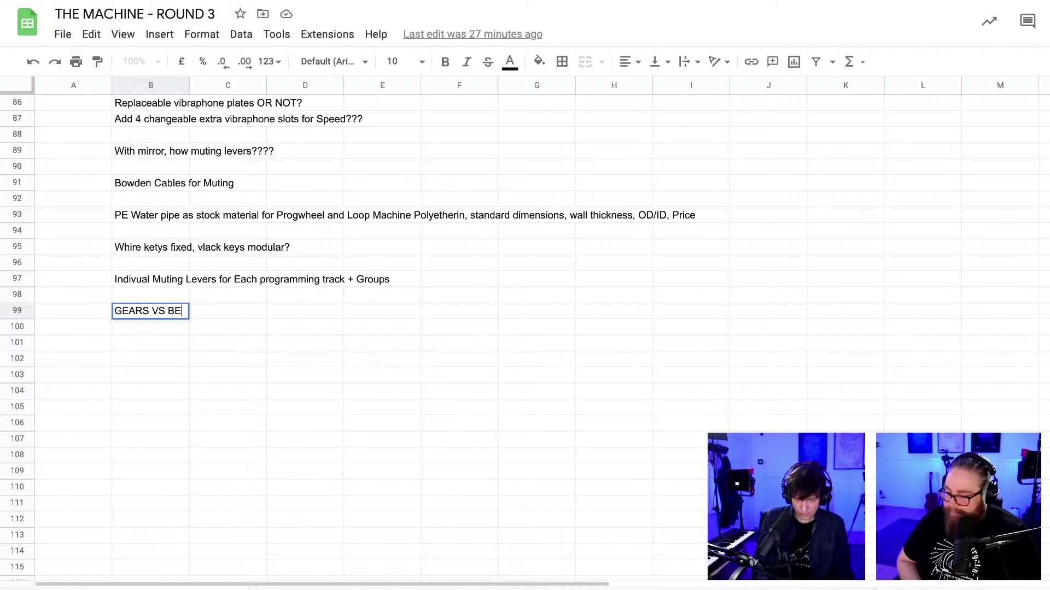
text(LTS PROS CONS?)
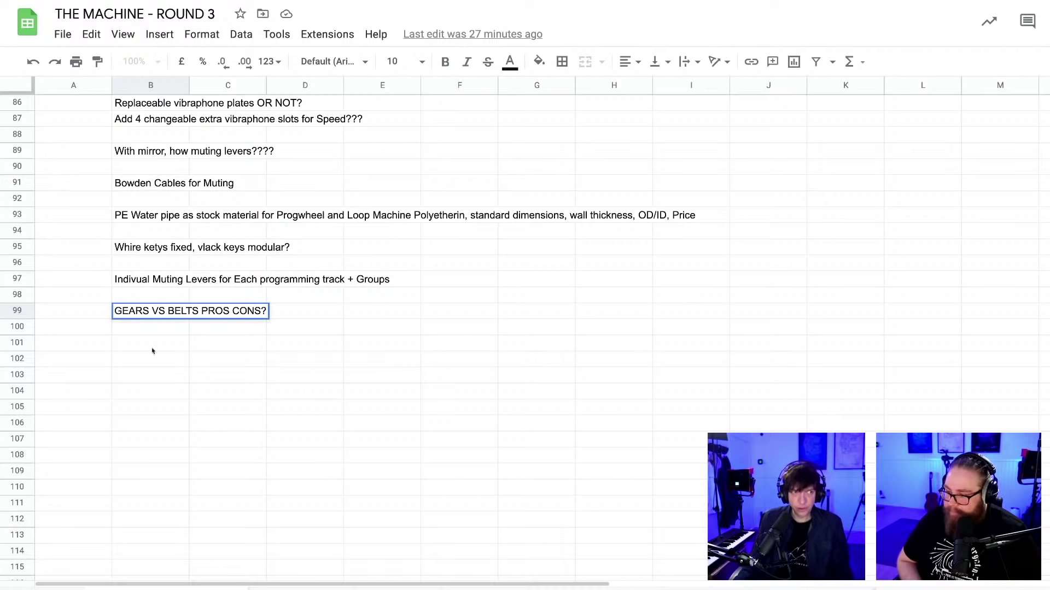
click(278, 370)
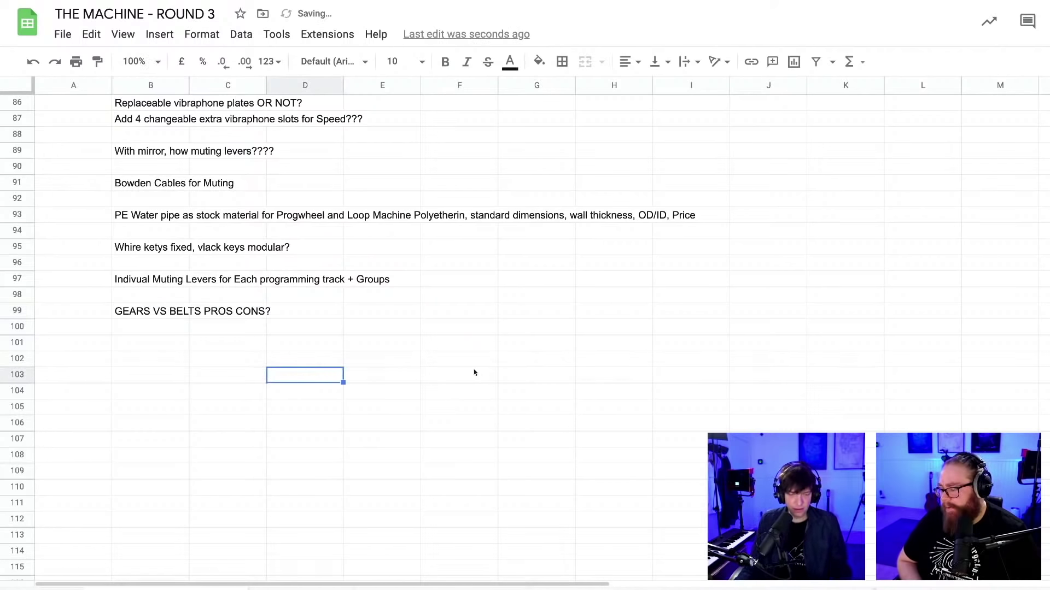
Switch back to Fusion 360 and dimension the upright's centre line at 50 mm from the nearby end of the long strip
key(super+Tab)
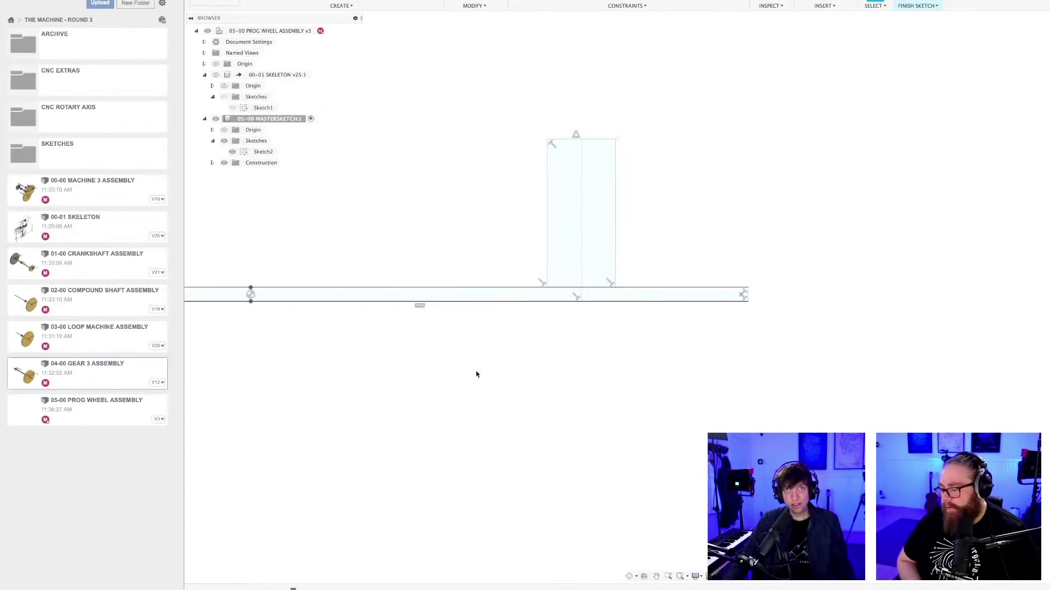
scroll(514, 363, down, 2)
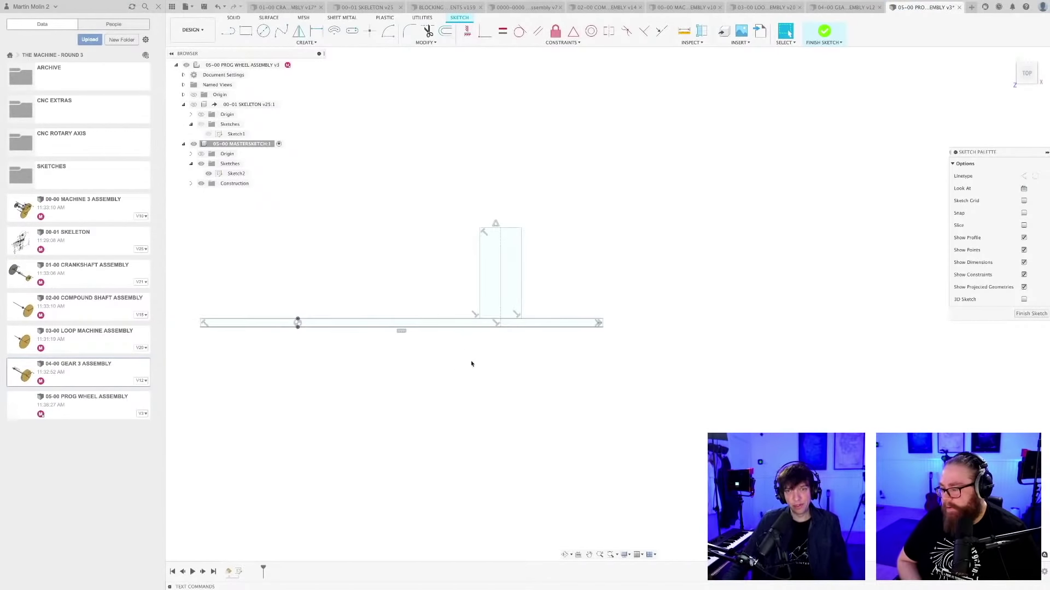
scroll(602, 350, up, 2)
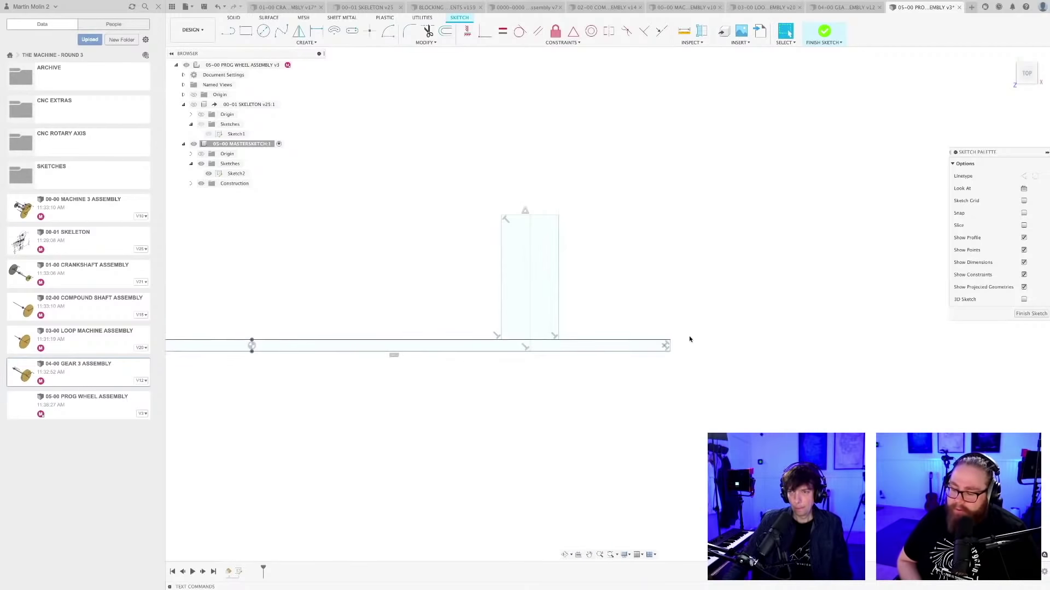
scroll(635, 341, down, 2)
scroll(609, 363, up, 3)
key(d)
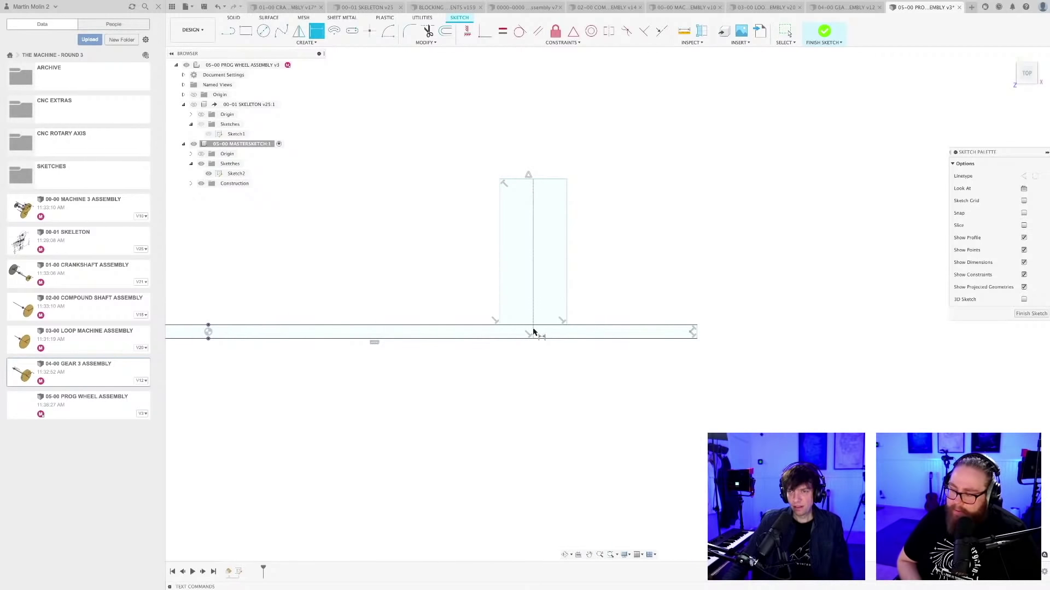
click(534, 332)
click(697, 334)
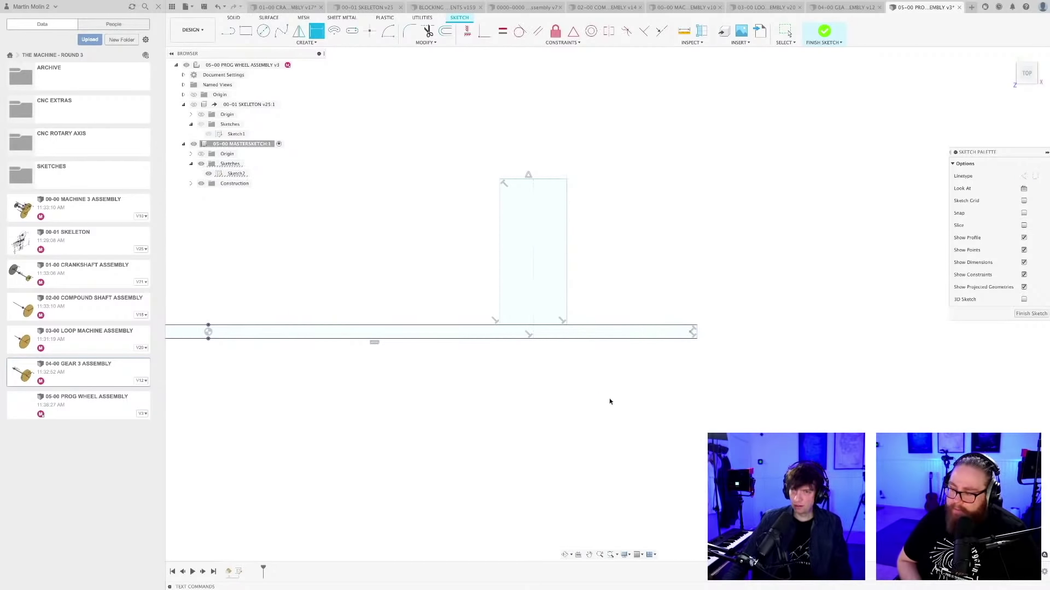
click(607, 399)
text(50)
key(Return)
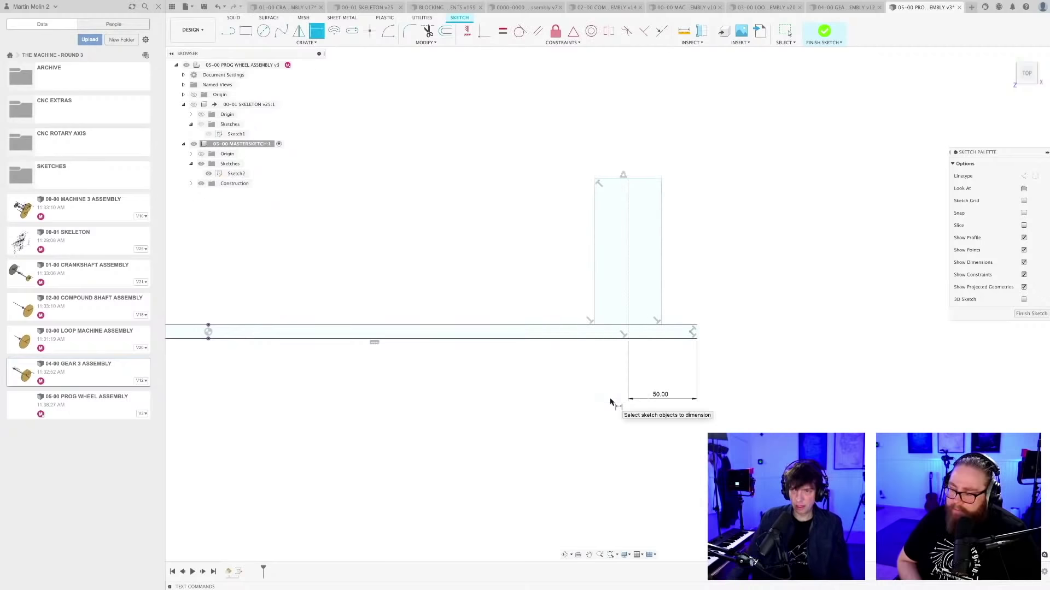
Dimension the width of the upright profile along its top line, keeping the width as drawn, and finish the sketch
scroll(721, 345, down, 2)
middle_drag(726, 304, 701, 355)
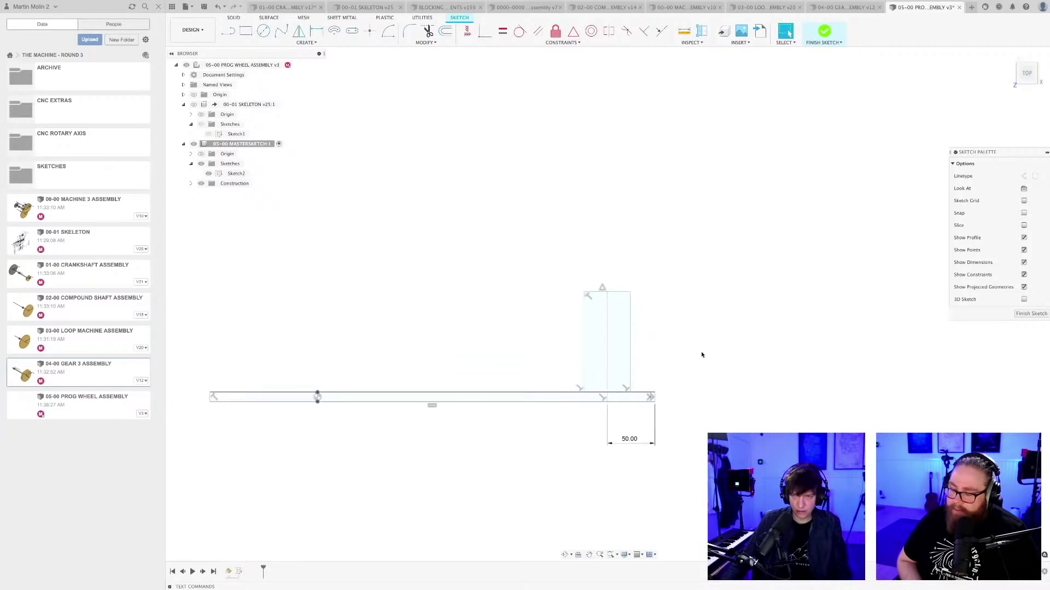
scroll(738, 330, up, 4)
key(r)
click(676, 284)
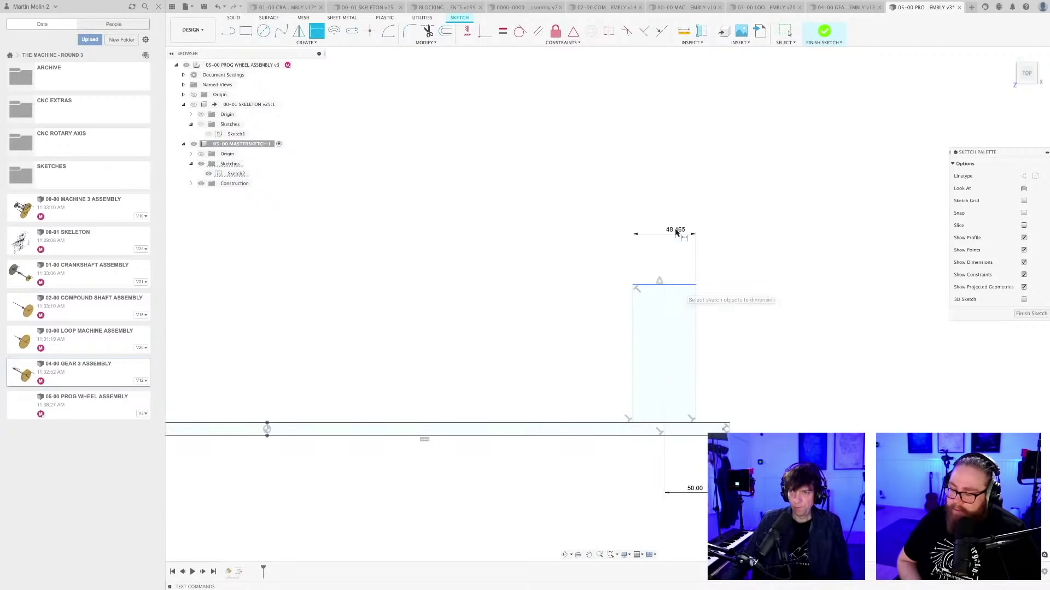
click(679, 230)
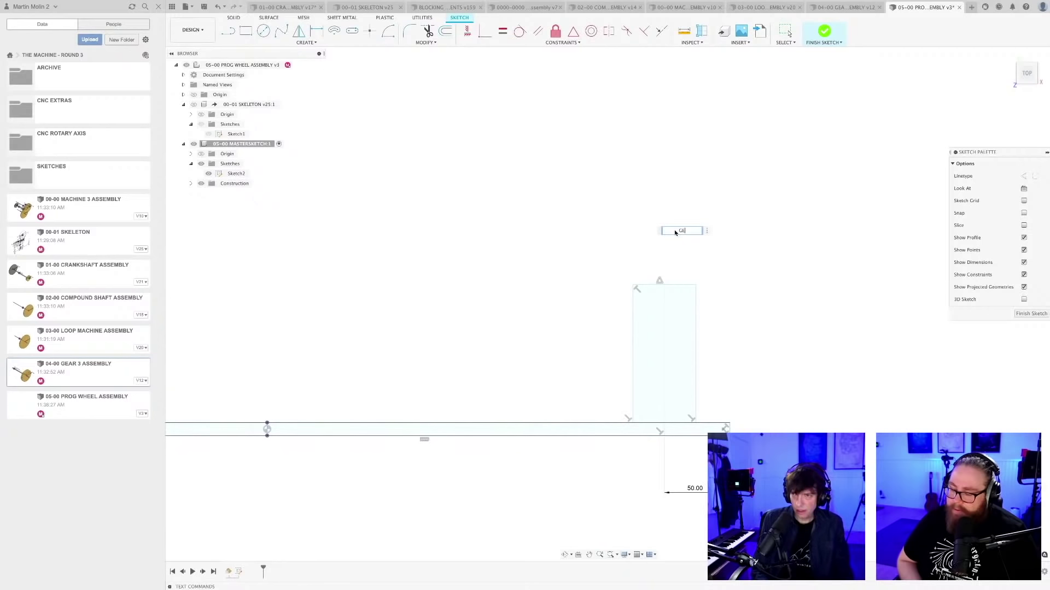
key(BackSpace)
key(BackSpace)
key(BackSpace)
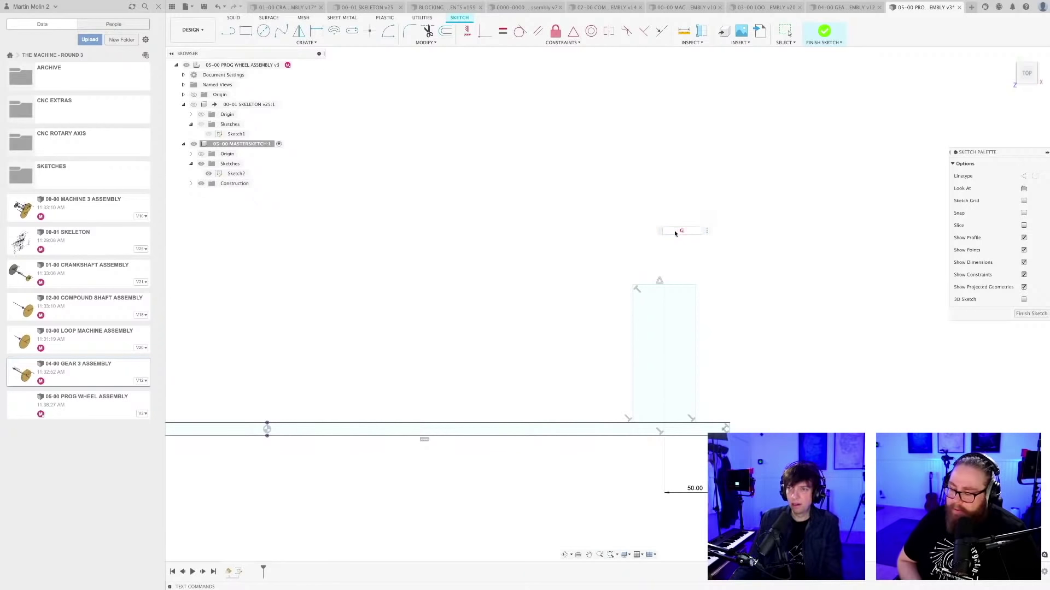
key(Return)
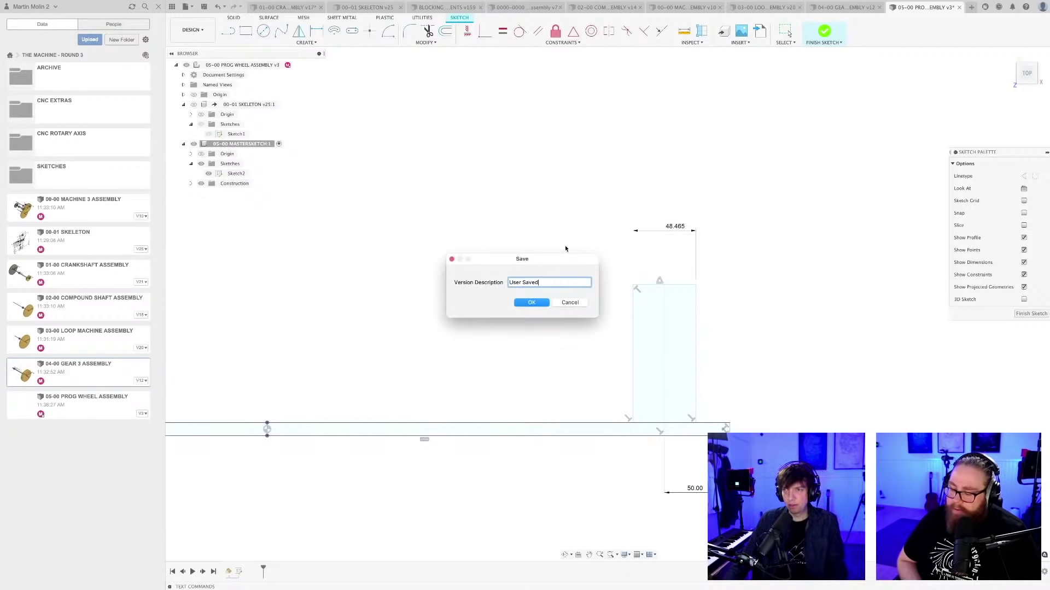
key(Escape)
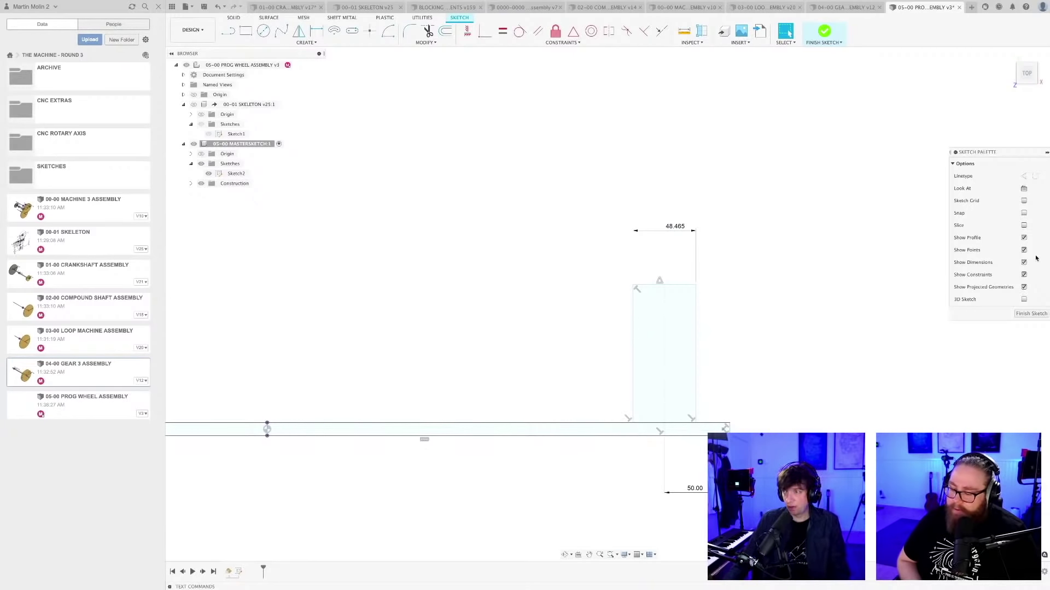
click(1031, 313)
scroll(519, 287, down, 2)
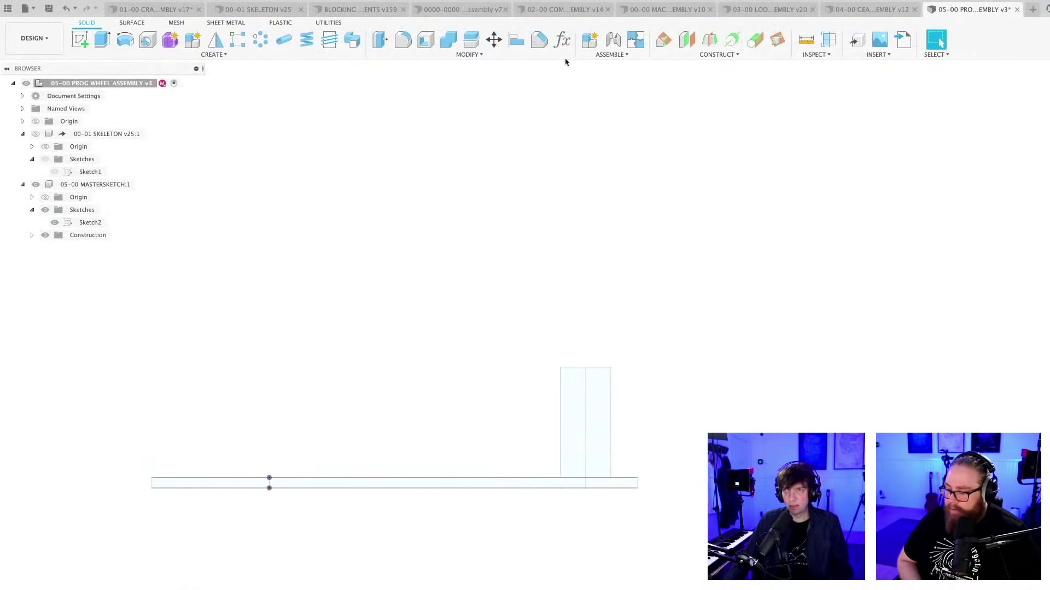
Mark all user parameters derived from 00-01 SKELETON as favourites, from PROGWHEELOD_Ref through GEAR2cPITCHDIA_Ref
click(563, 46)
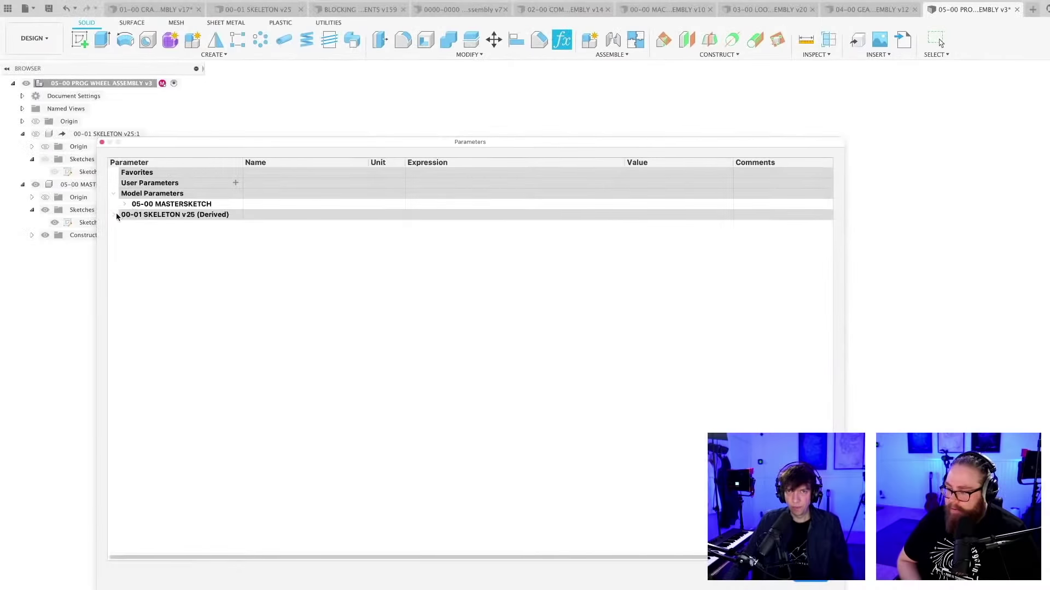
click(115, 216)
click(125, 226)
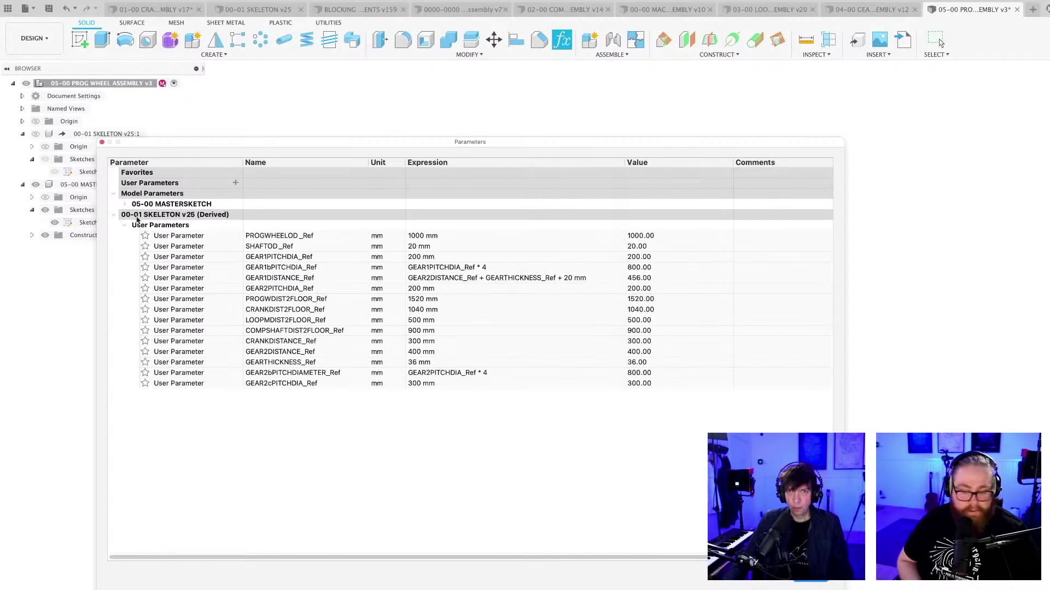
click(144, 236)
click(145, 257)
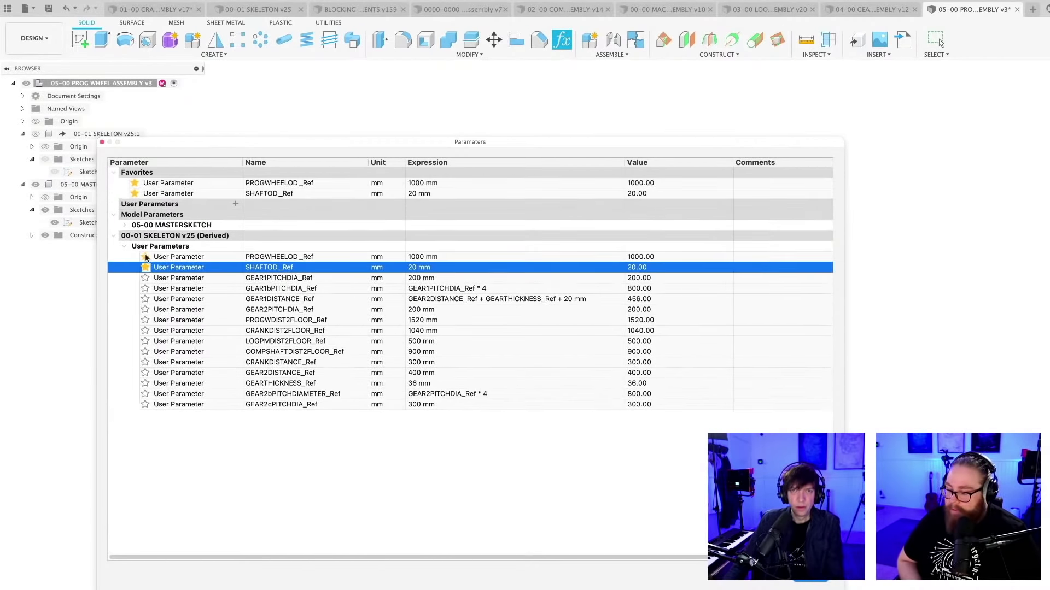
click(145, 278)
click(145, 299)
click(145, 319)
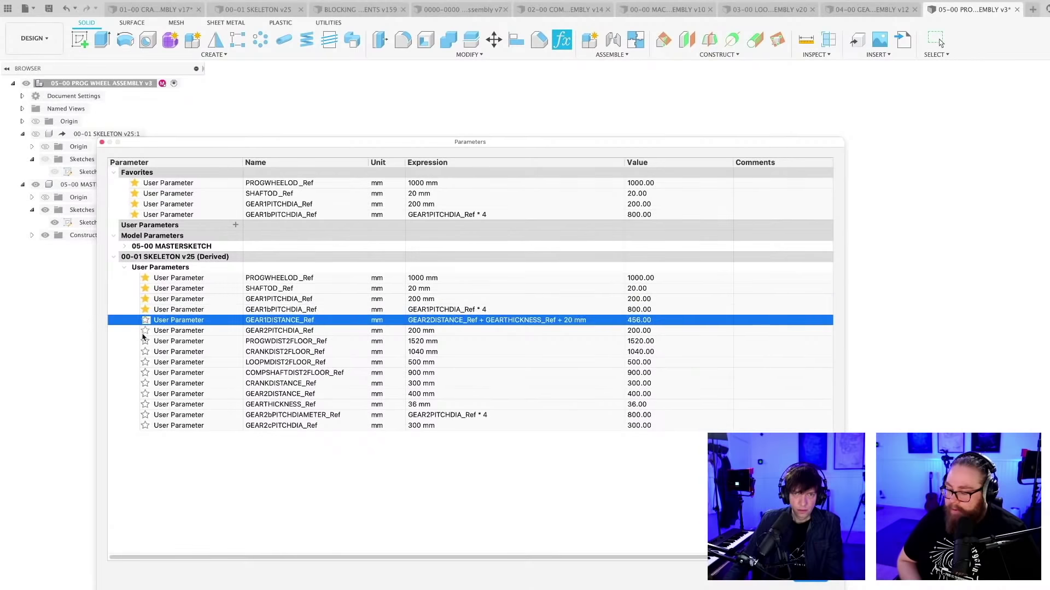
click(145, 341)
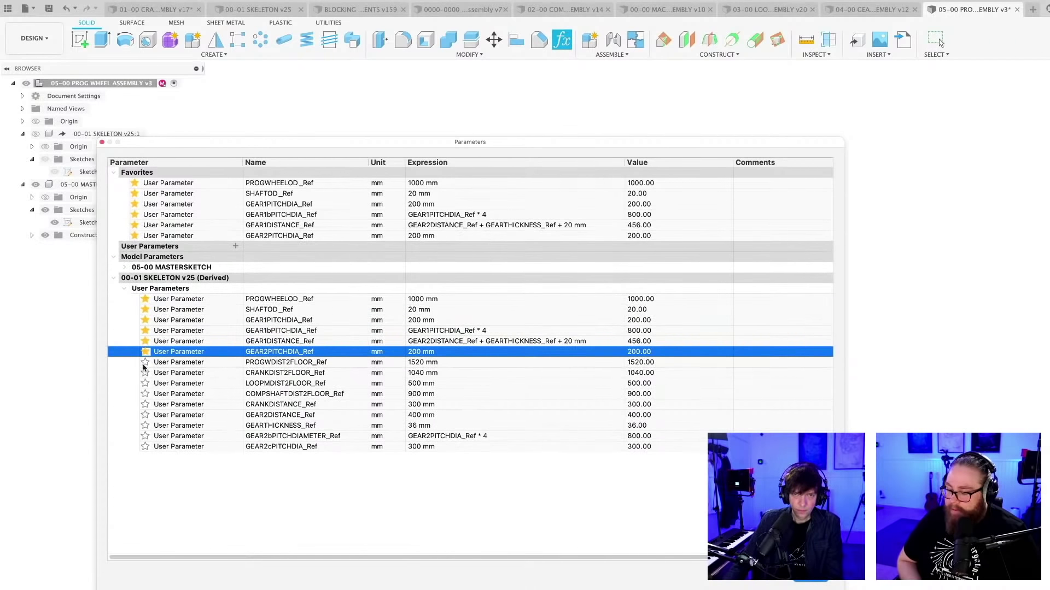
click(145, 362)
click(145, 382)
click(145, 404)
click(145, 425)
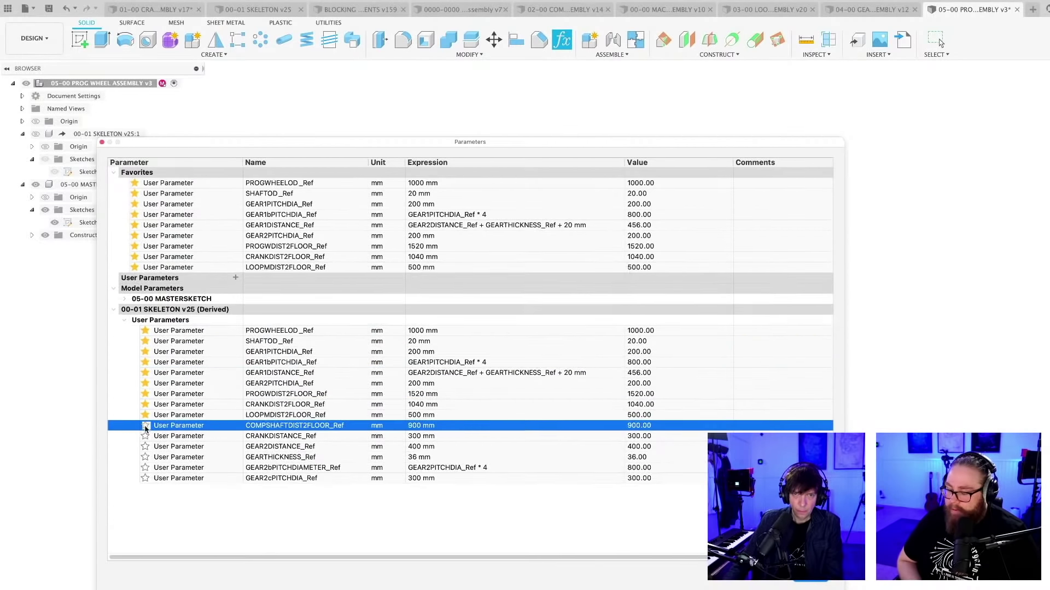
click(144, 446)
click(146, 470)
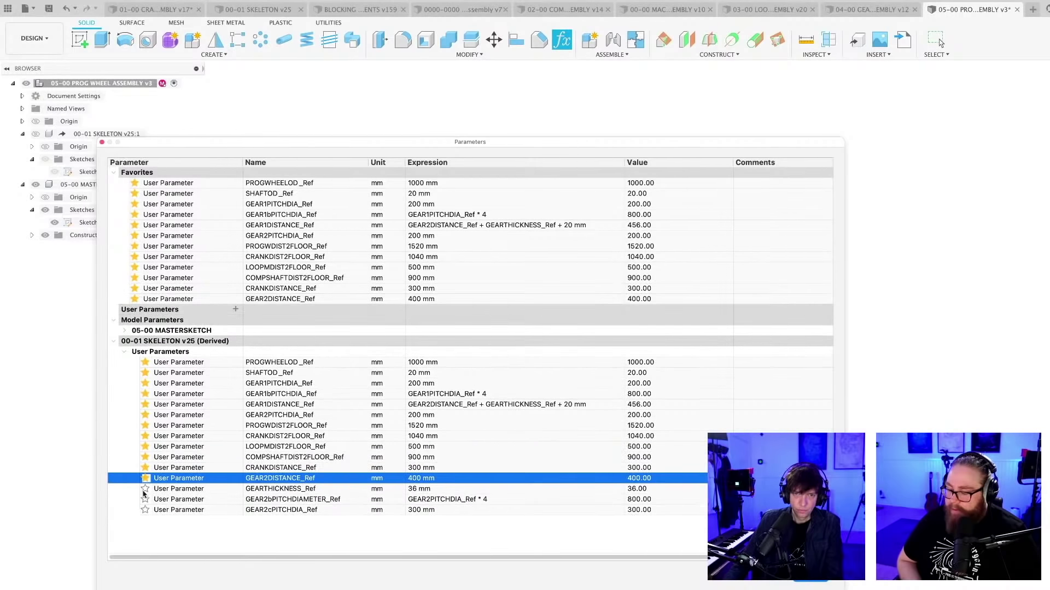
click(145, 491)
click(145, 512)
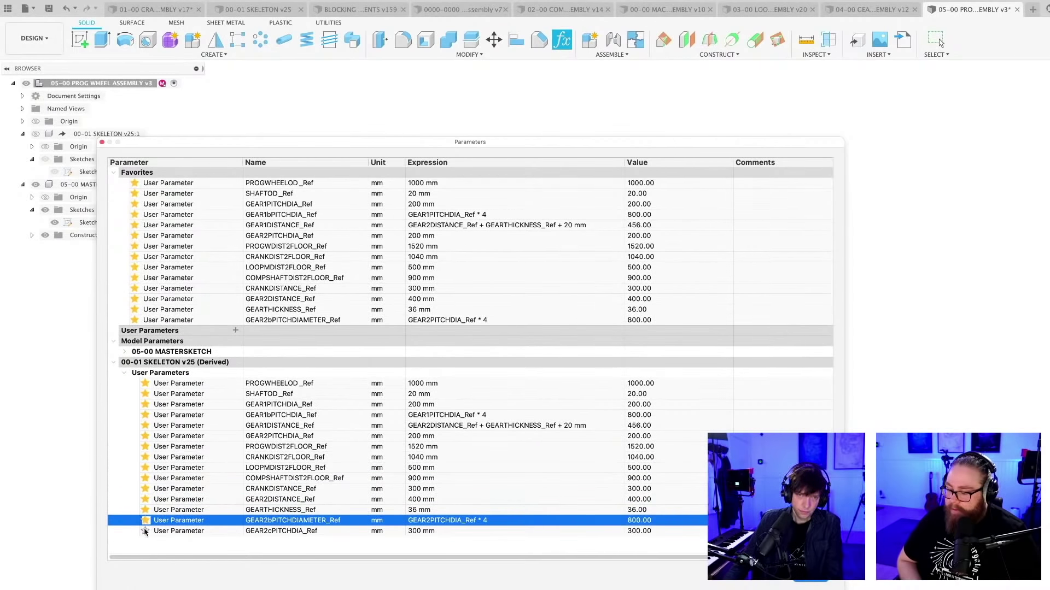
click(144, 531)
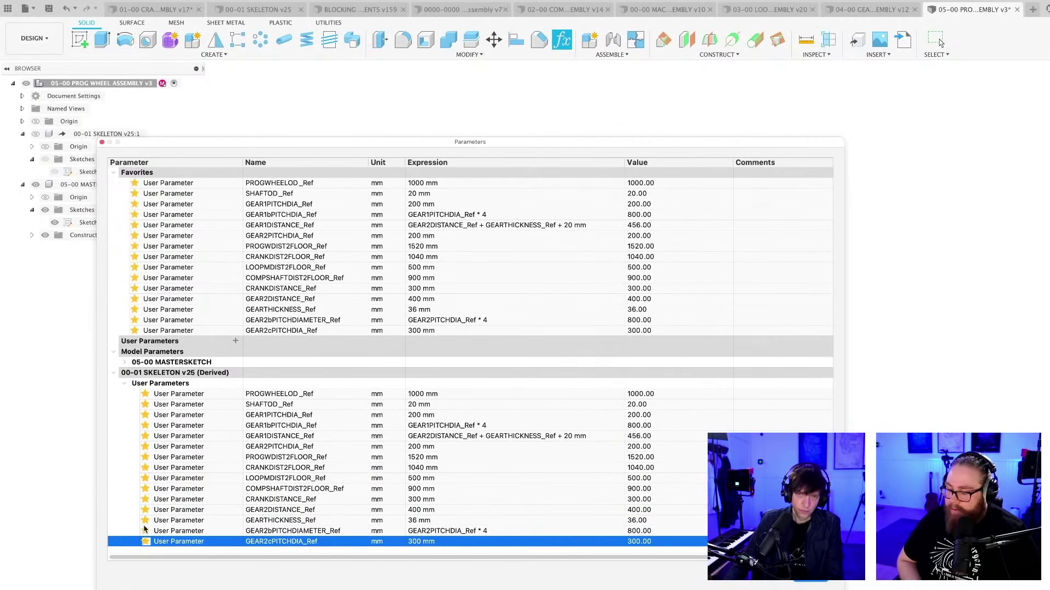
click(813, 581)
Open the 00-00 MACHINE 3 ASSEMBLY and examine the small crankshaft gear against the loop machine's large GEAR 2b
scroll(584, 384, down, 3)
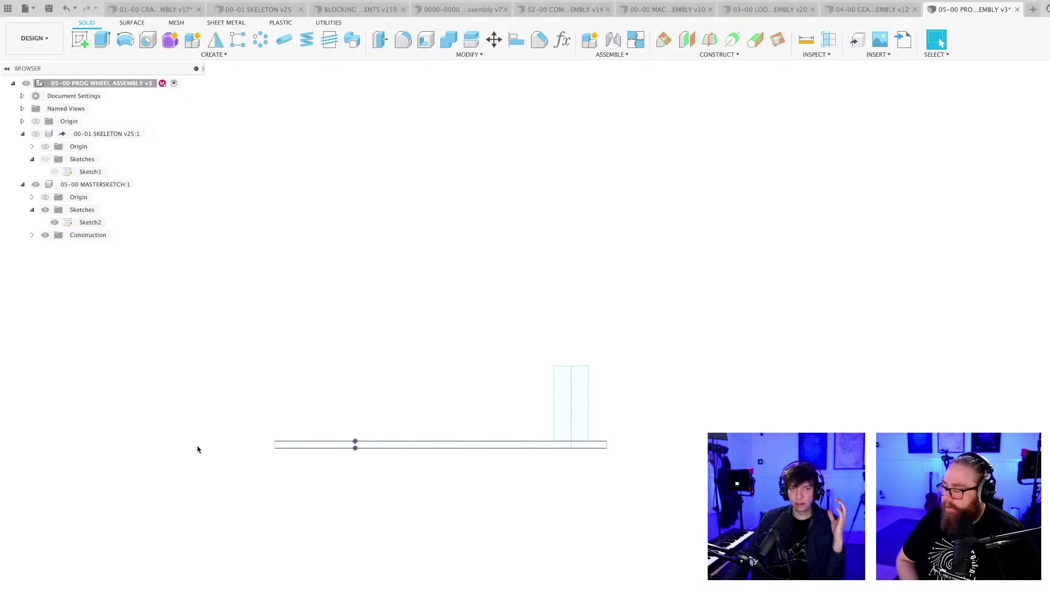
scroll(213, 436, down, 4)
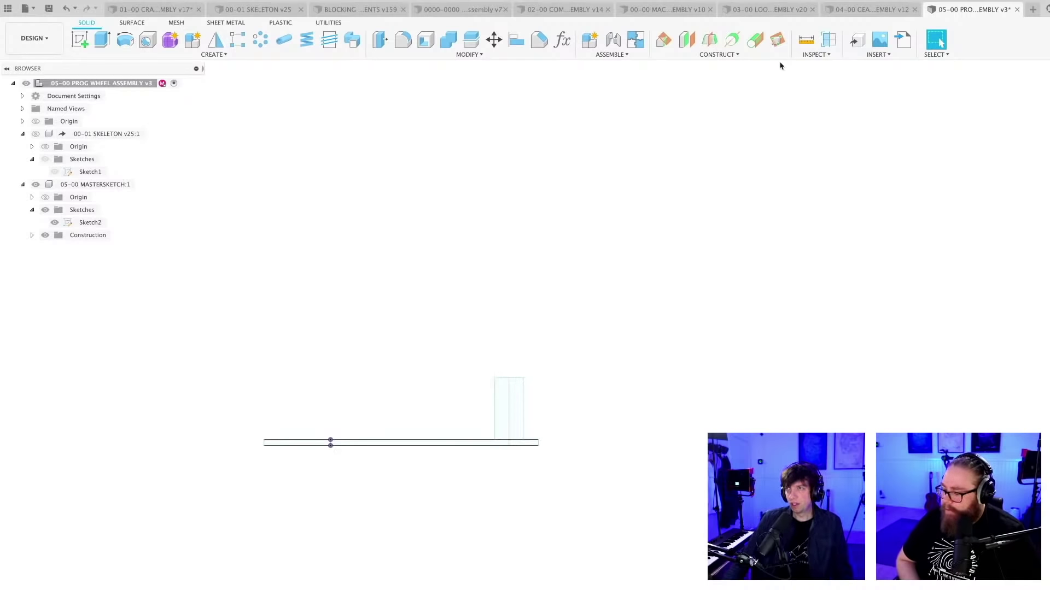
click(848, 9)
click(776, 10)
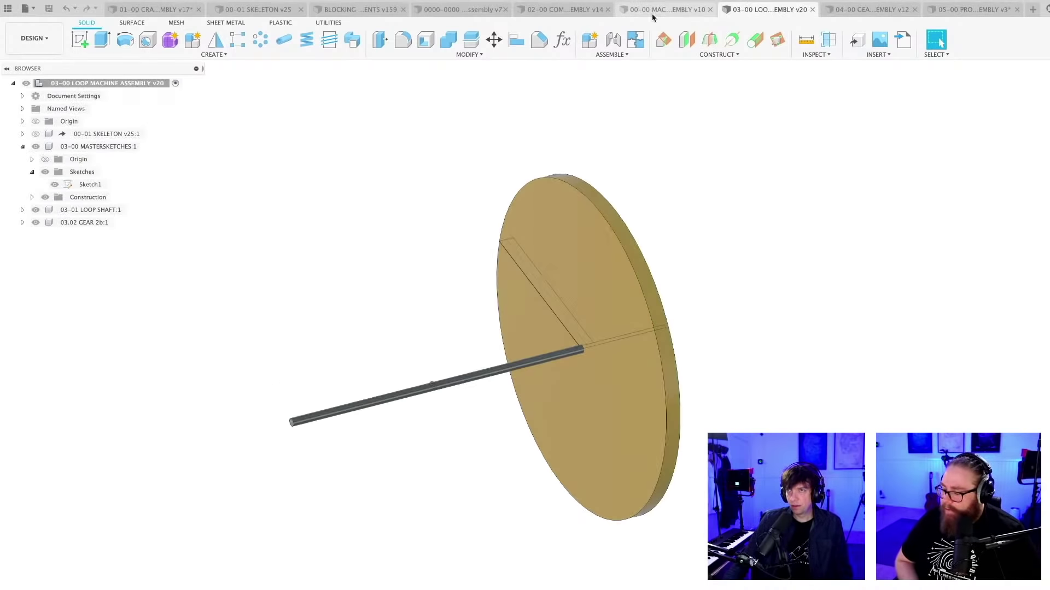
click(664, 10)
shift+middle_drag(604, 449, 665, 449)
scroll(596, 308, up, 3)
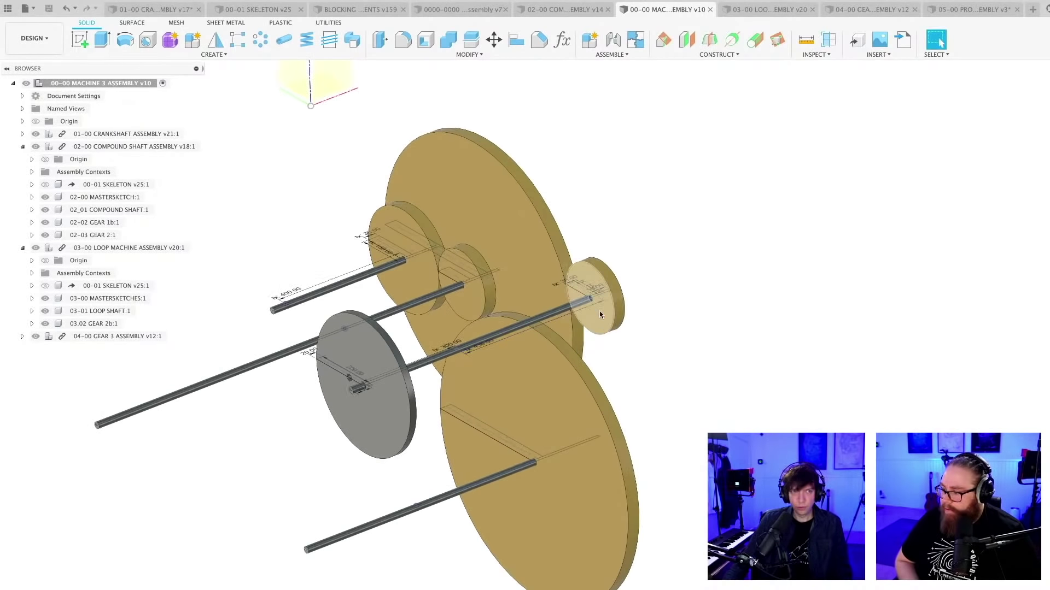
click(596, 308)
shift+click(547, 410)
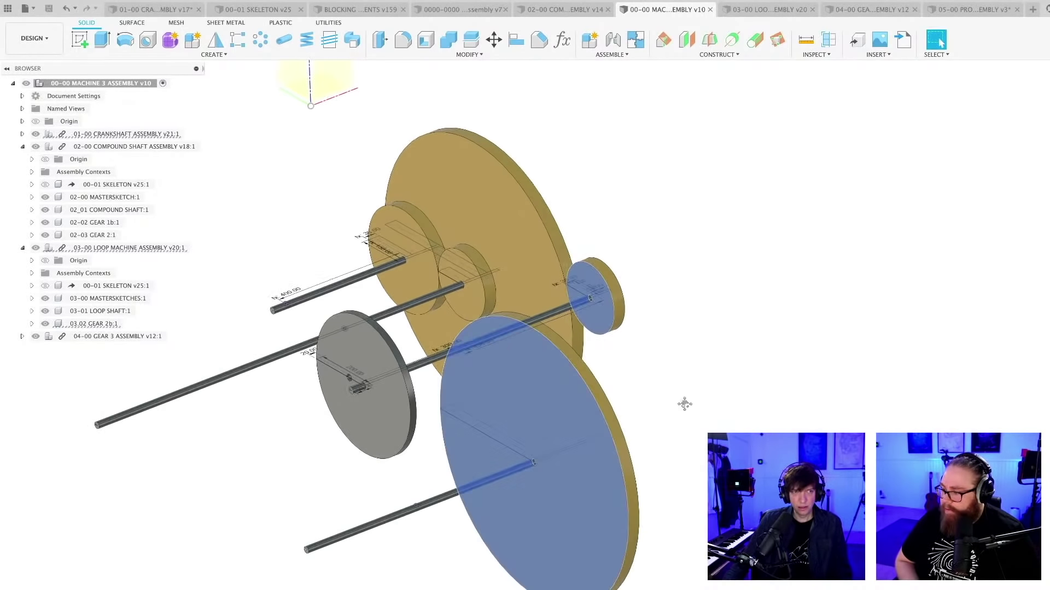
shift+middle_drag(684, 402, 650, 349)
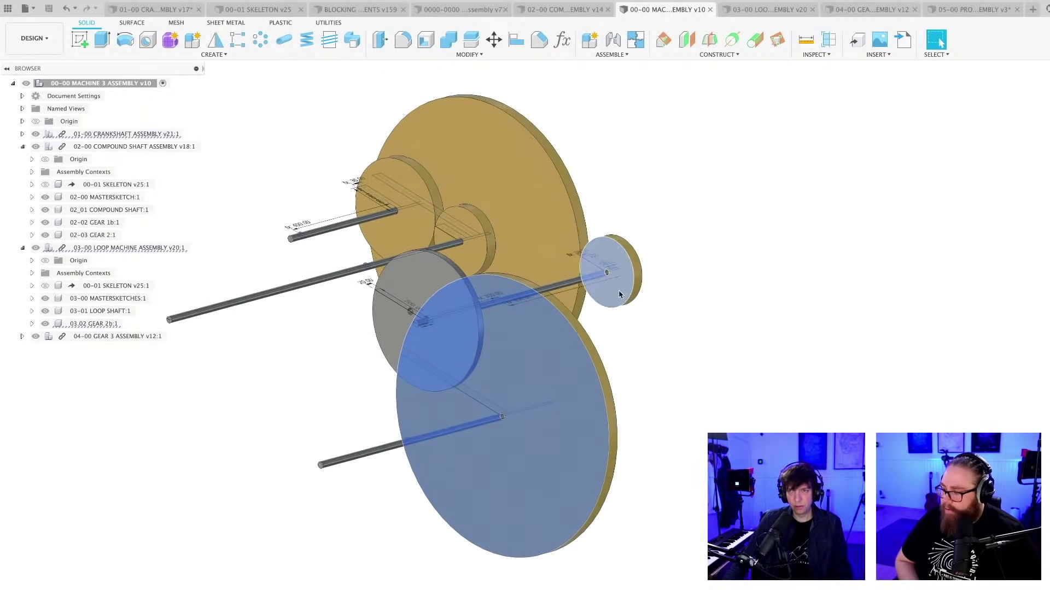
click(679, 425)
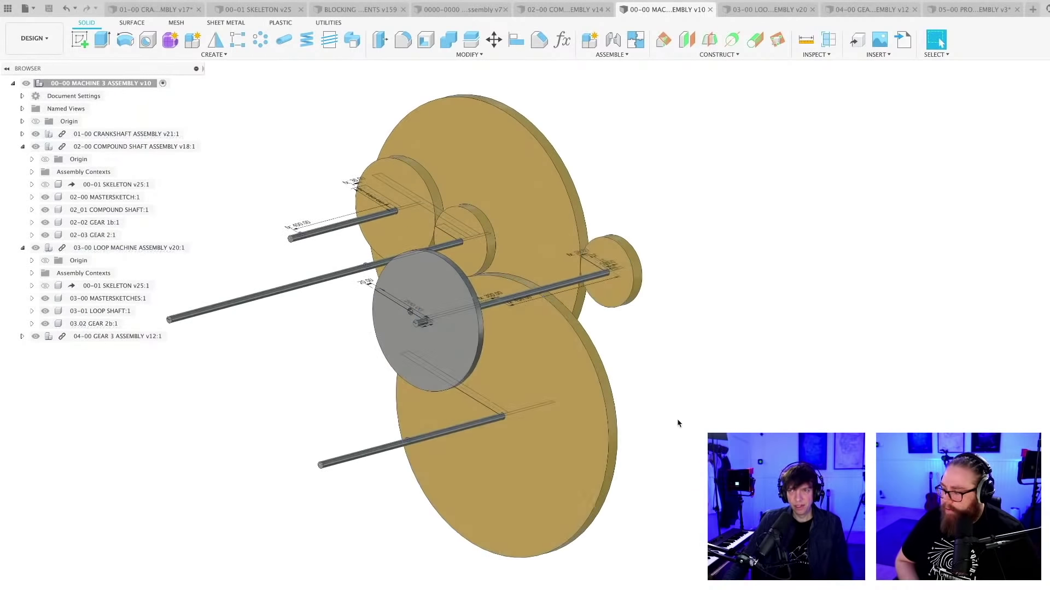
Switch to the THE MACHINE - ROUND 3 spreadsheet and calculate 10*16 in an empty column F cell just below the muting levers row
shift+middle_drag(673, 417, 625, 432)
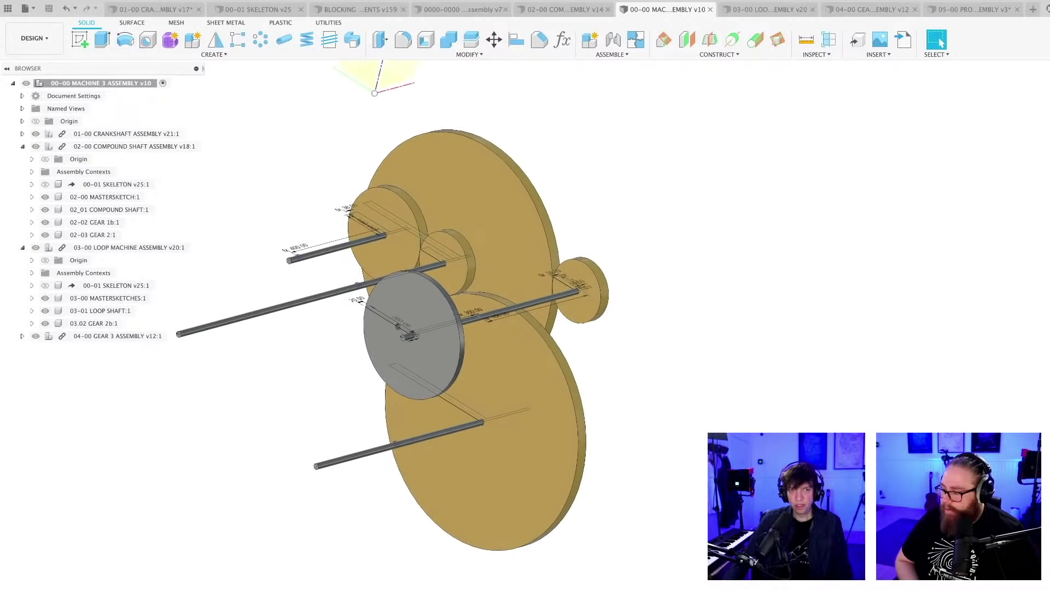
key(super+Tab)
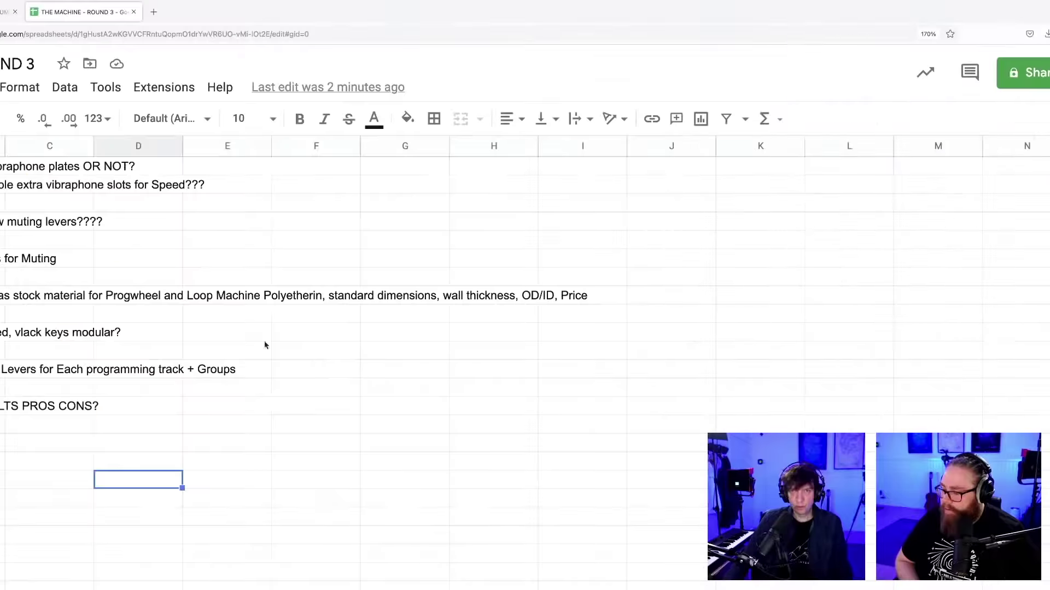
click(320, 244)
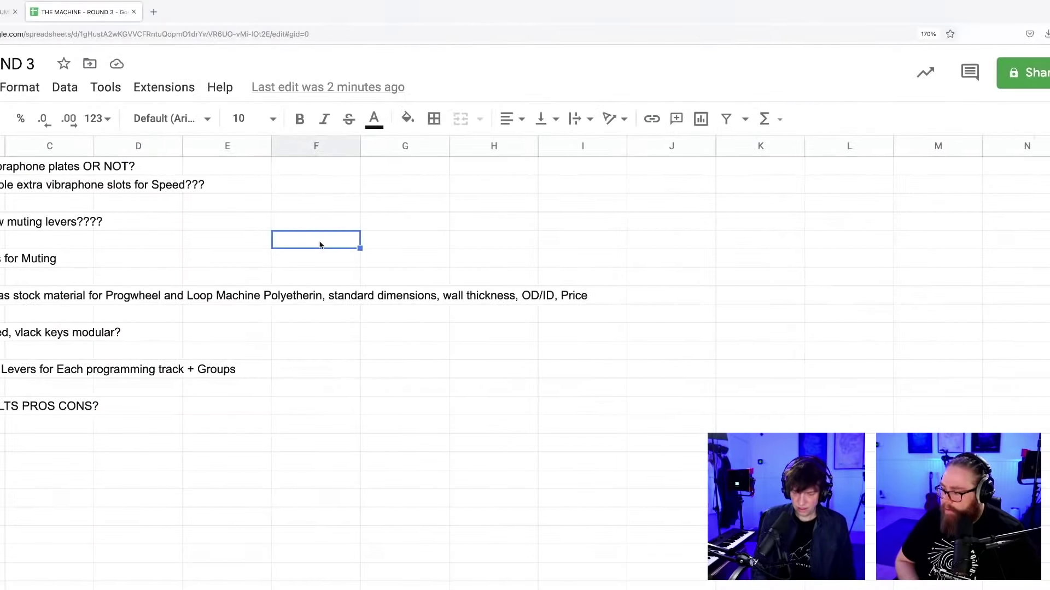
text(10)
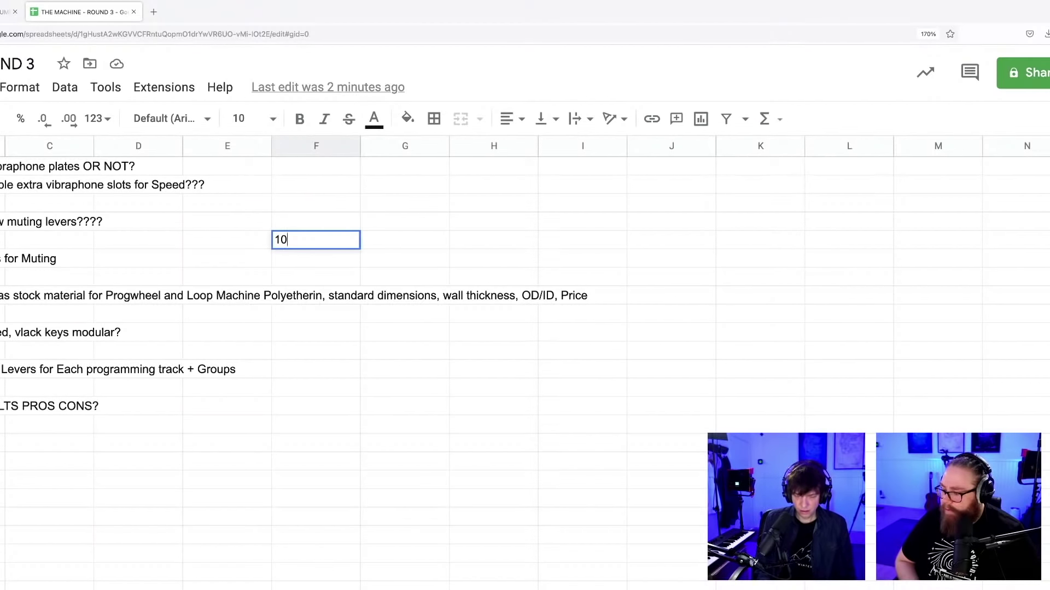
key(Left)
key(Left)
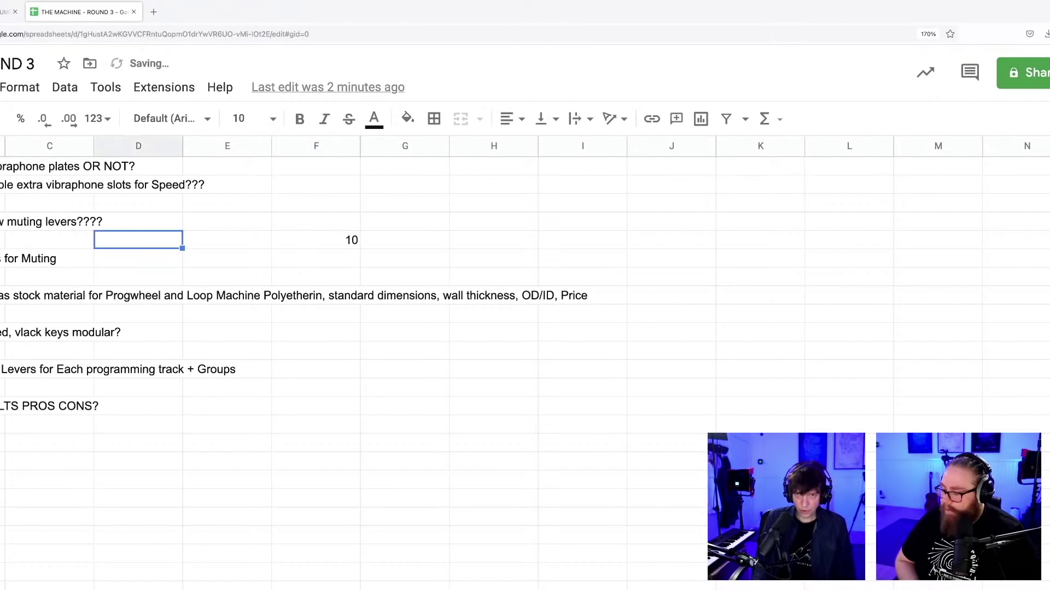
key(Right)
click(322, 240)
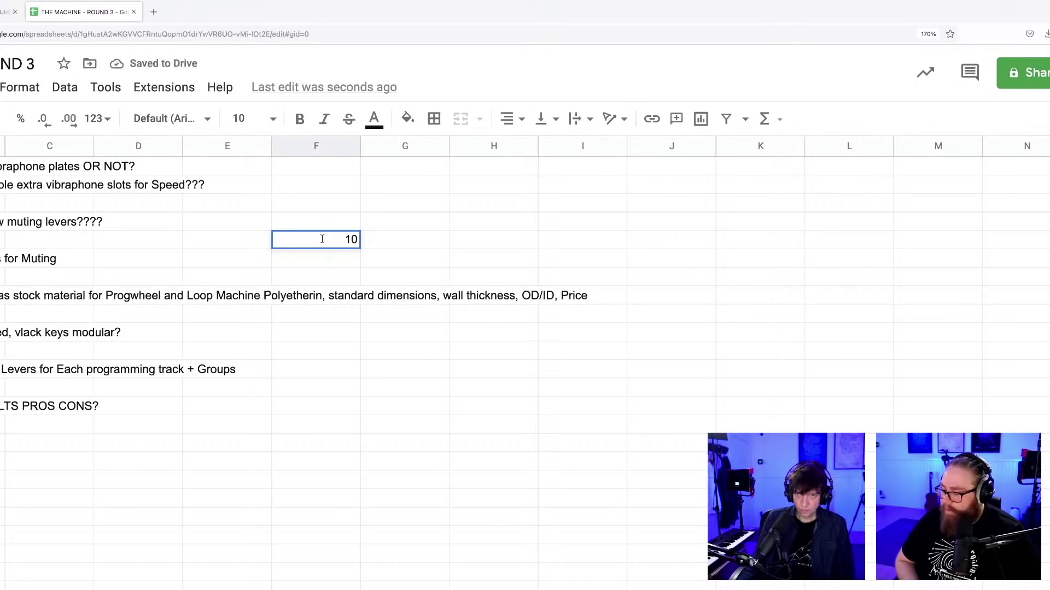
key(Return)
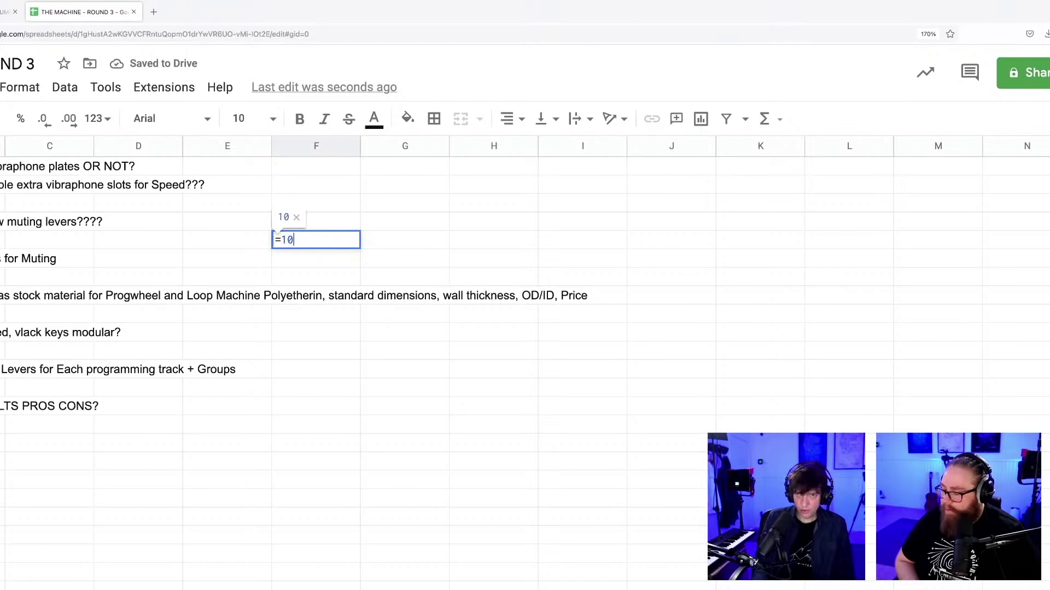
text(*)
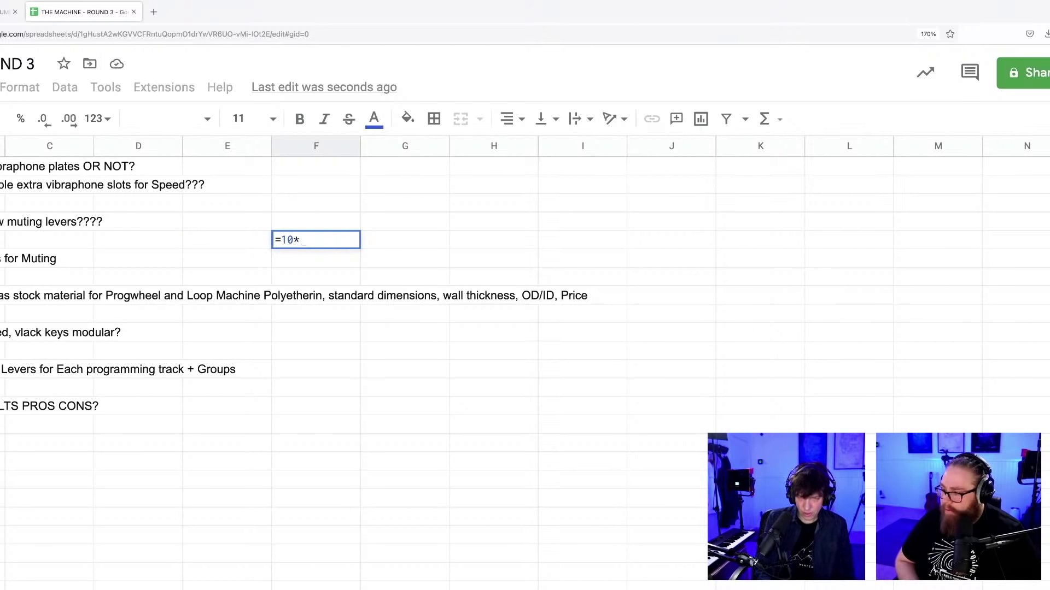
text(16)
key(Return)
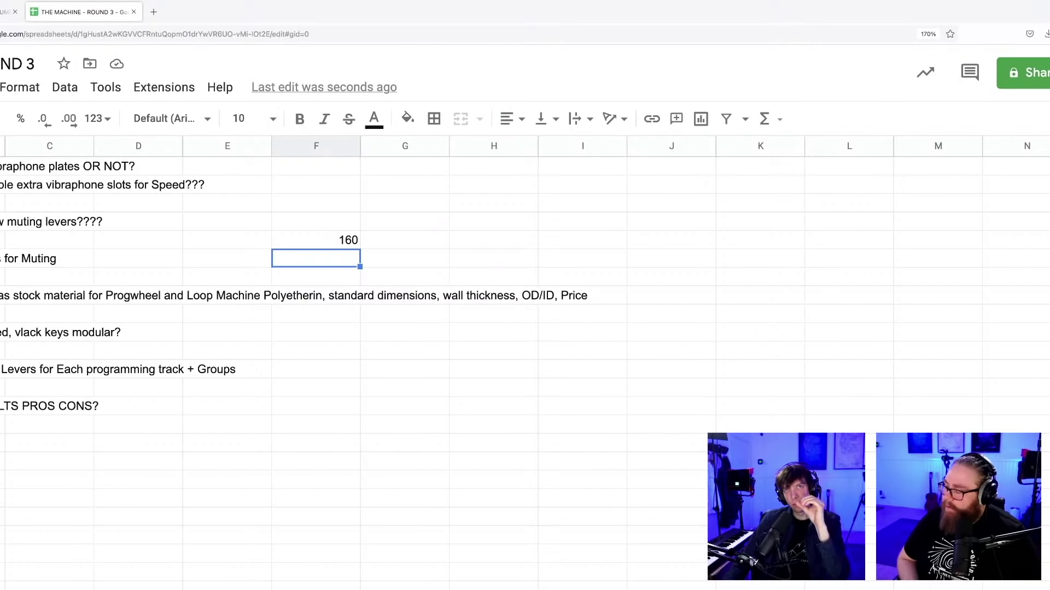
Change the column F formula to =20*16
click(348, 240)
double_click(347, 240)
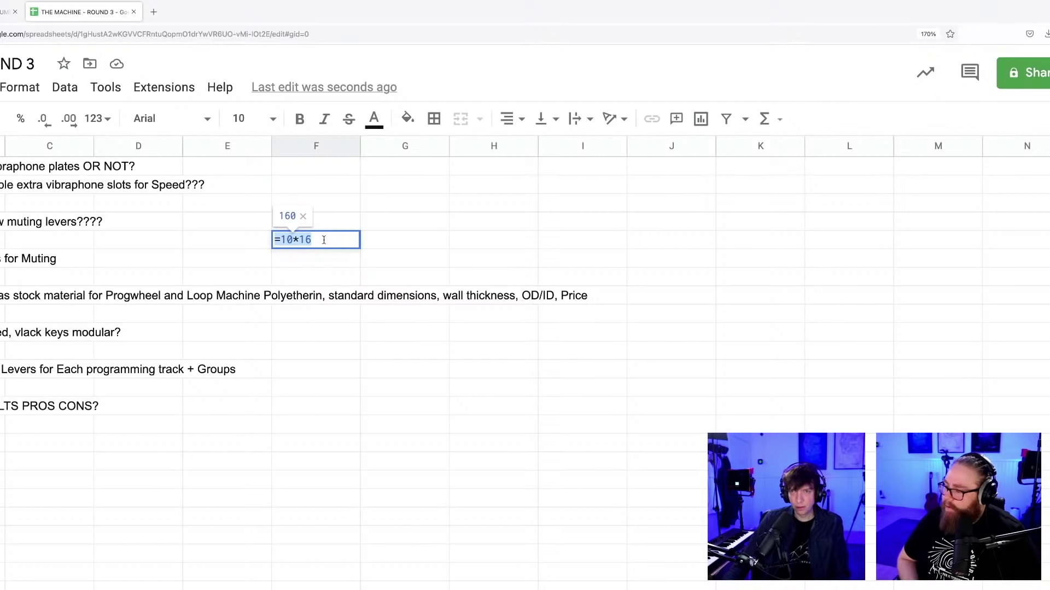
click(287, 241)
key(BackSpace)
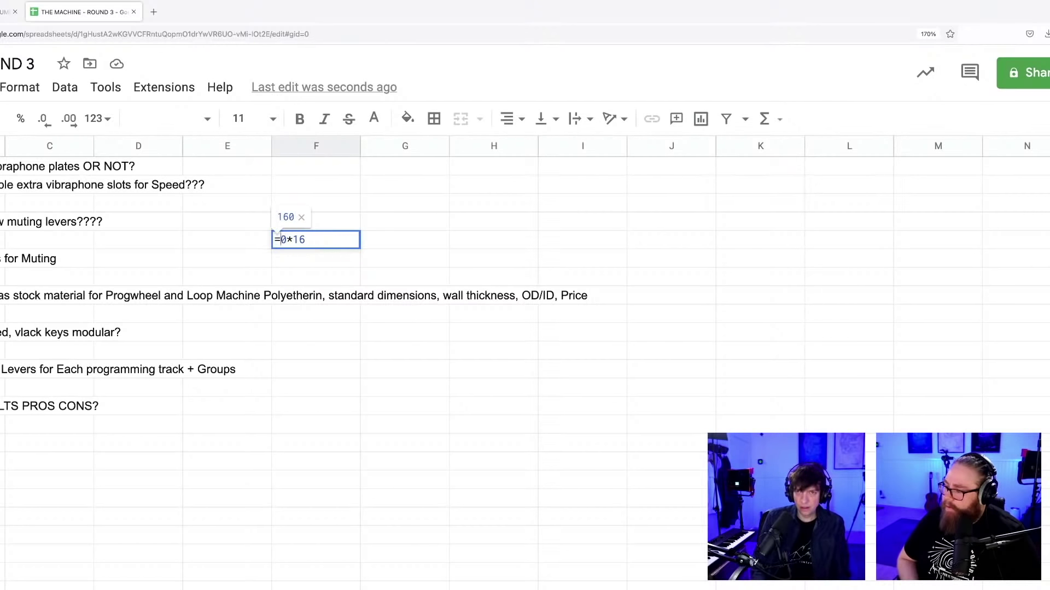
text(2)
key(Return)
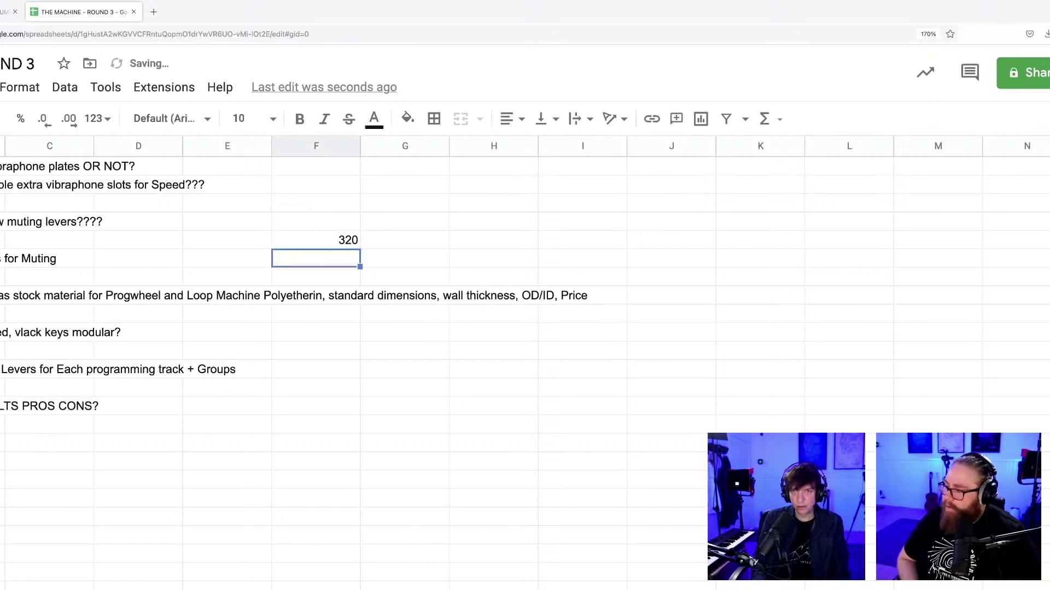
click(342, 242)
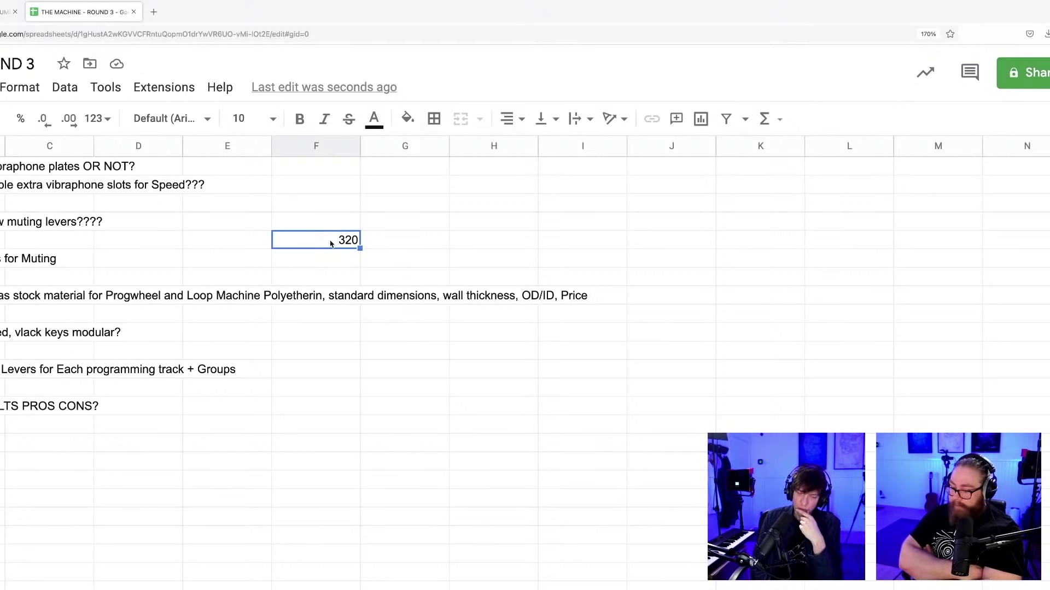
click(507, 224)
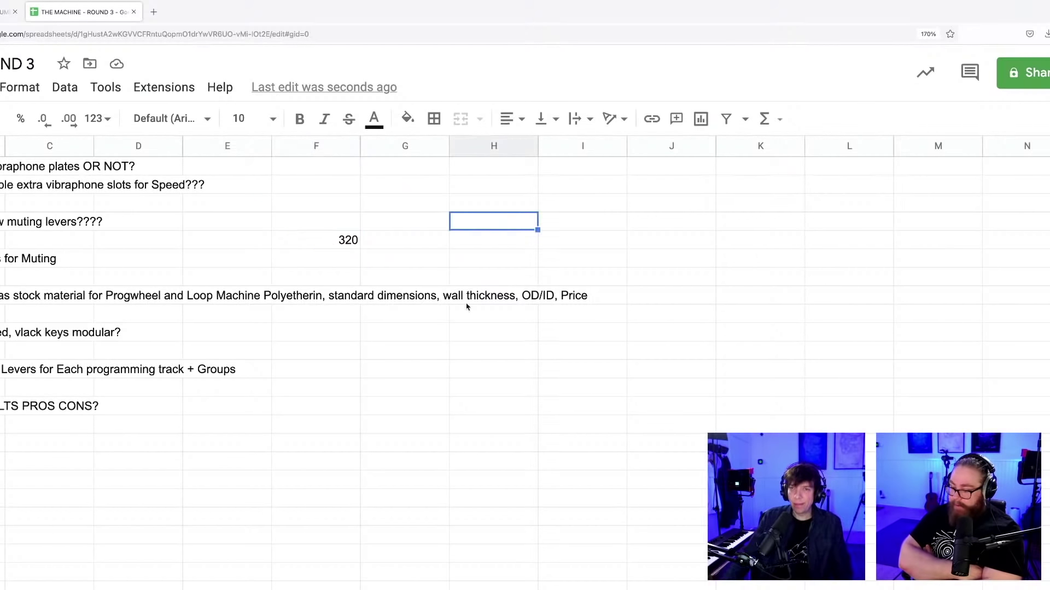
click(480, 413)
Switch back to Fusion 360 and compare the small crankshaft gear with the loop machine's large GEAR 2b
key(super+Tab)
key(super+shift+Tab)
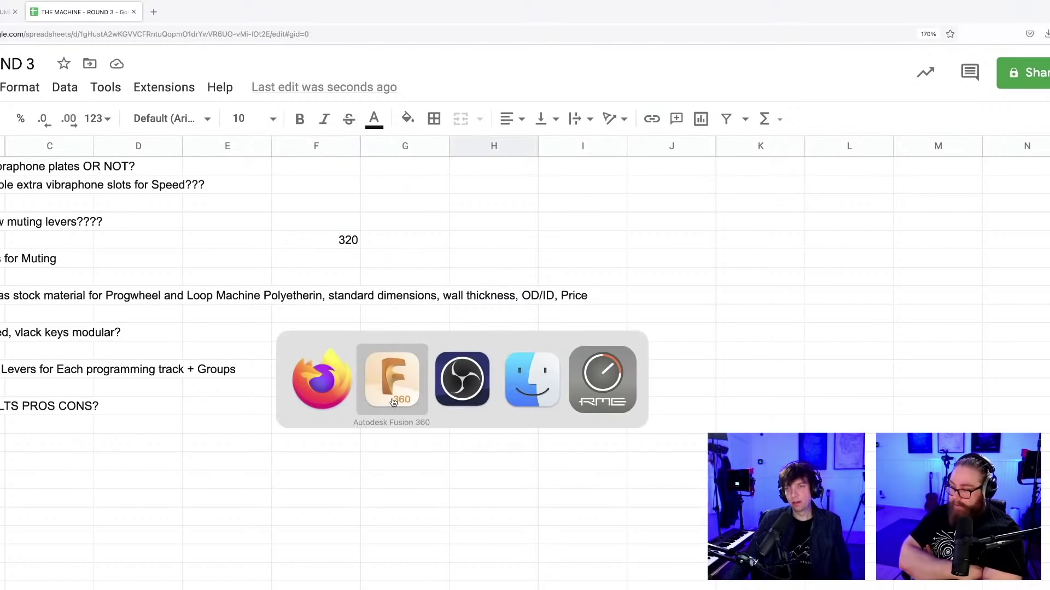
scroll(593, 460, down, 2)
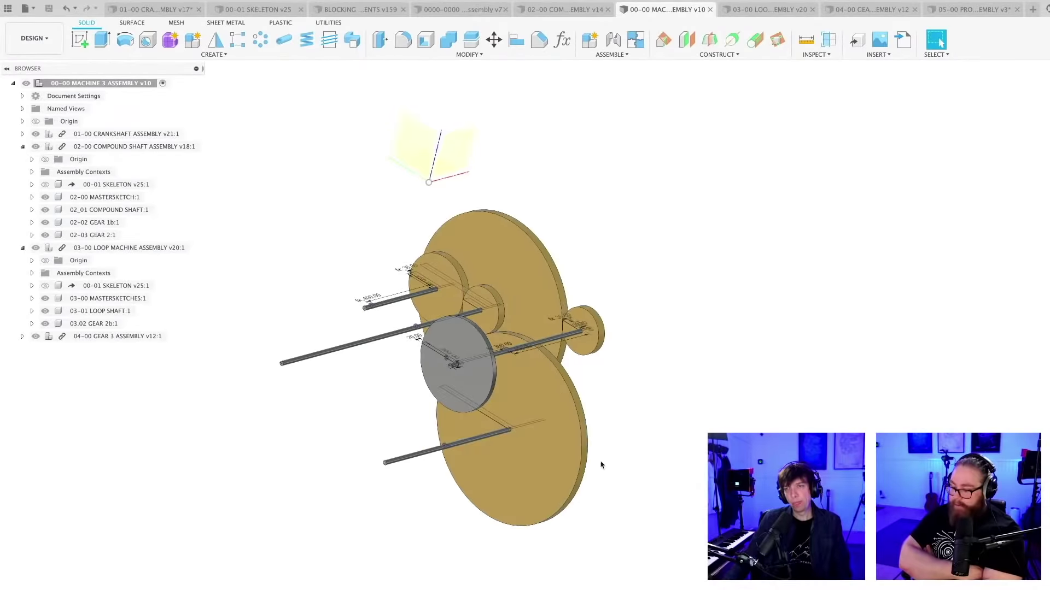
shift+middle_drag(644, 469, 637, 430)
scroll(654, 440, up, 2)
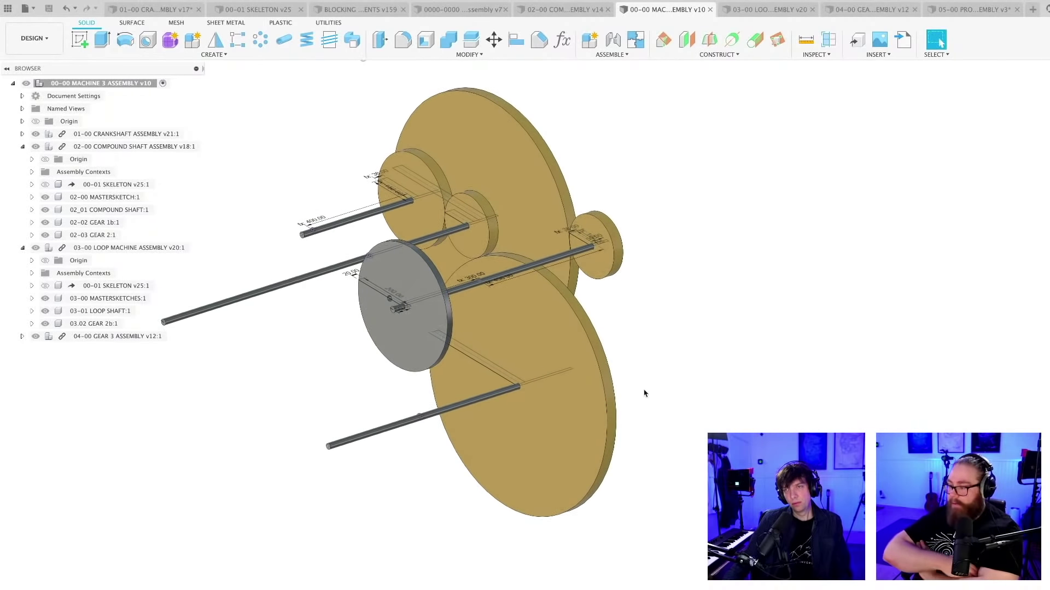
scroll(601, 426, up, 3)
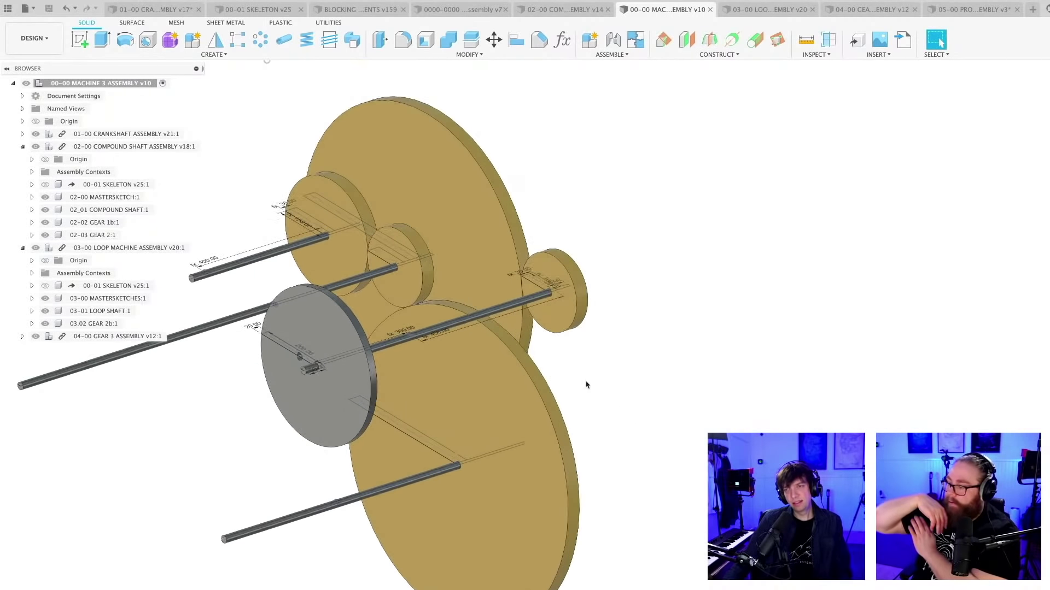
click(566, 323)
click(503, 410)
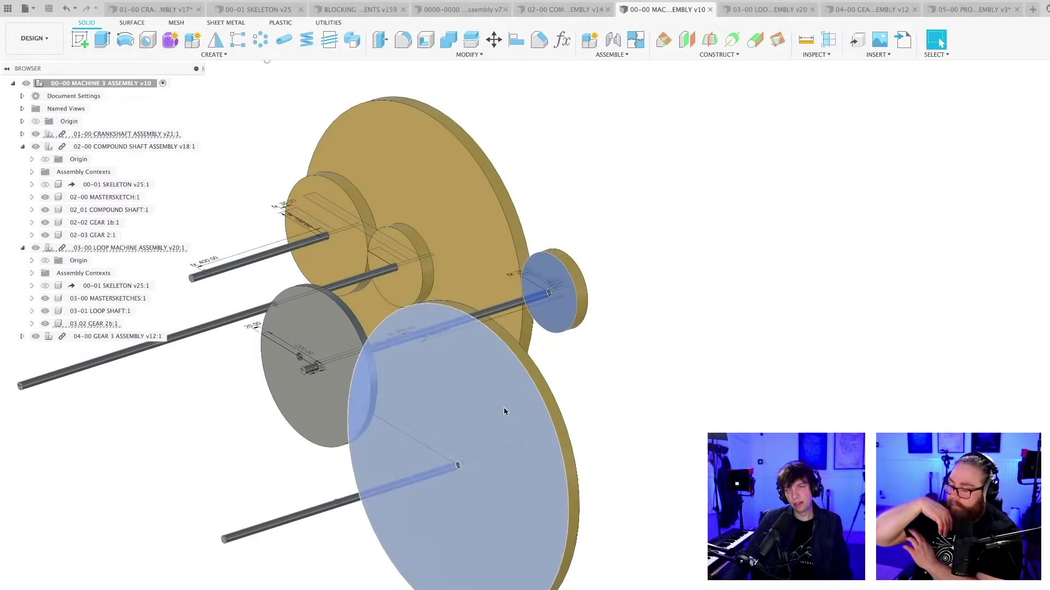
scroll(576, 456, down, 3)
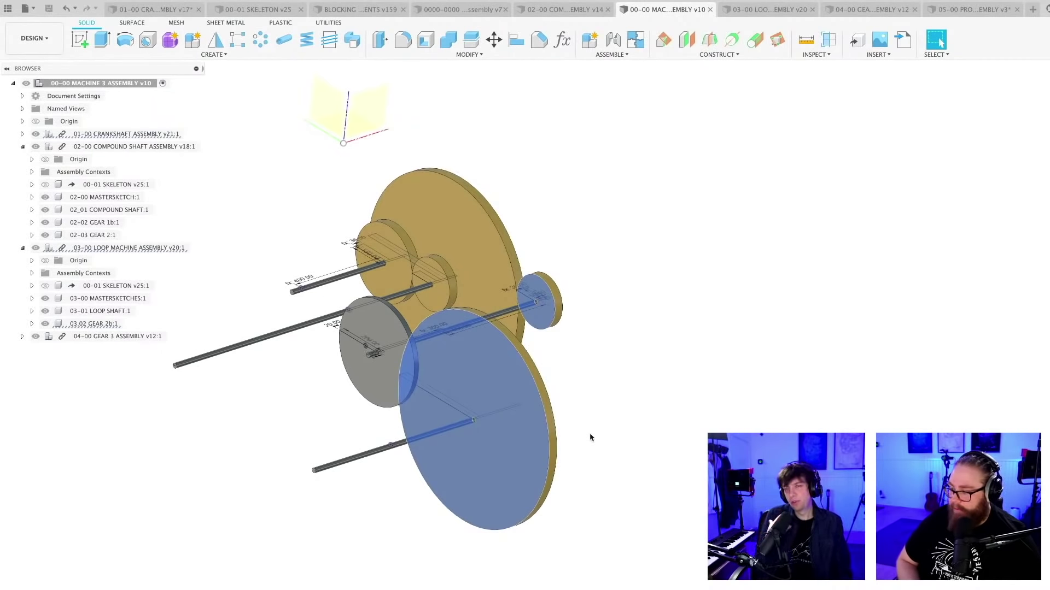
click(589, 431)
scroll(590, 437, up, 6)
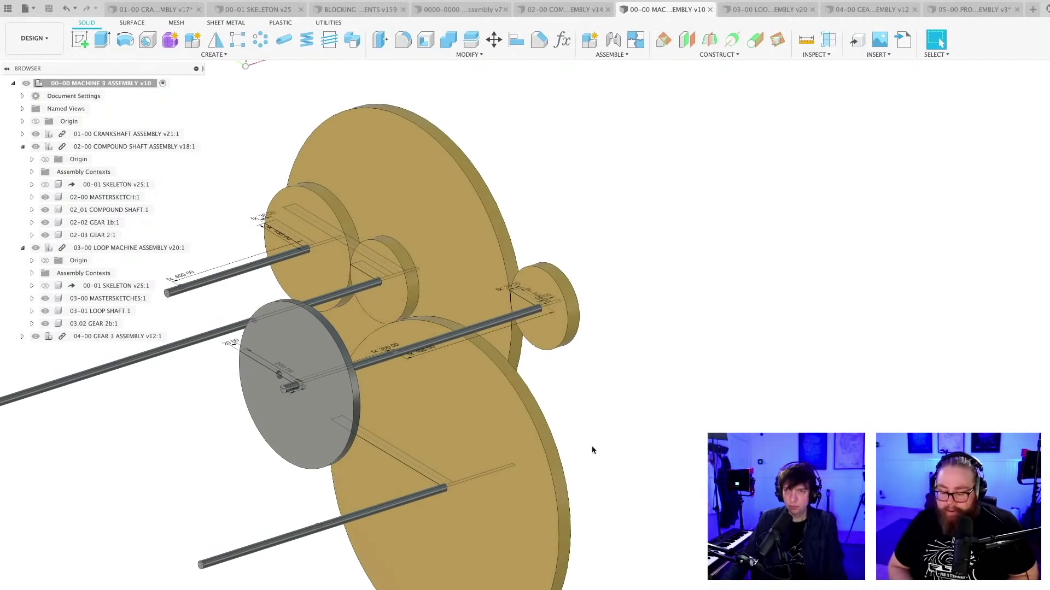
scroll(593, 448, down, 5)
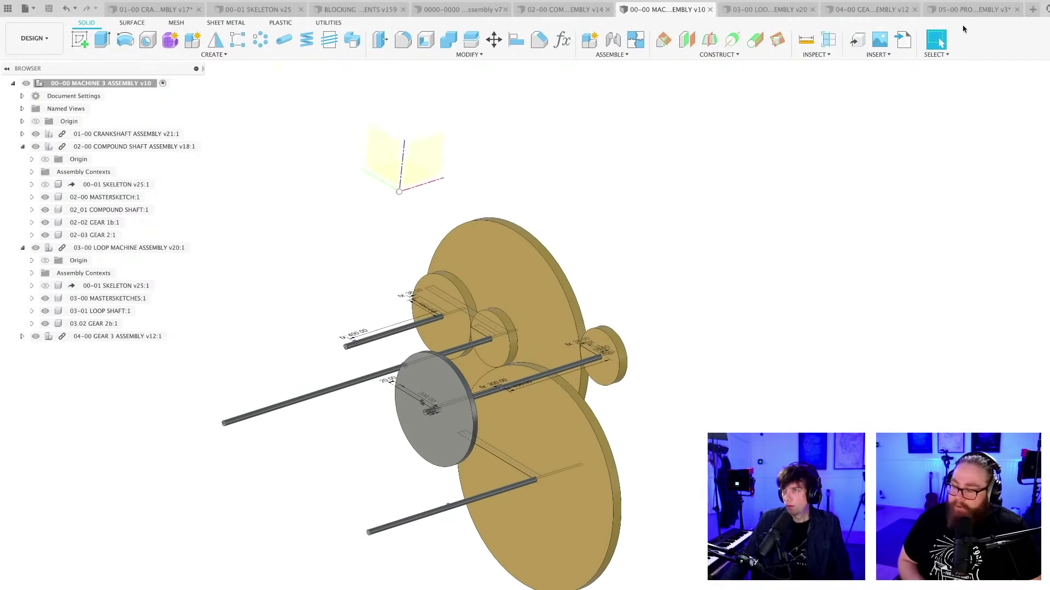
Return to the 05-00 PROG WHEEL ASSEMBLY and open the master sketch, Sketch2, for editing
click(966, 11)
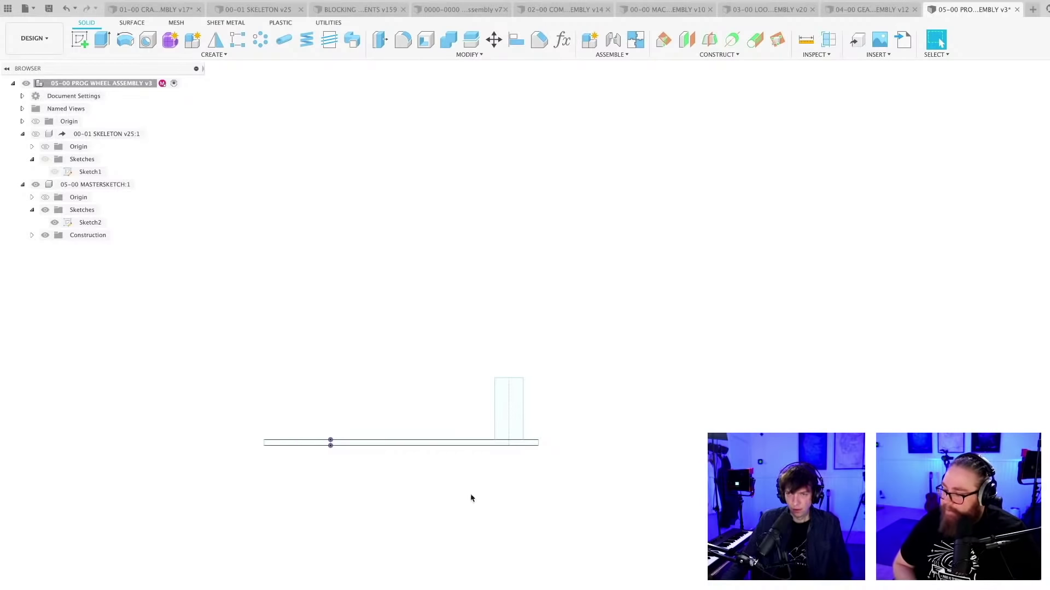
scroll(473, 496, up, 2)
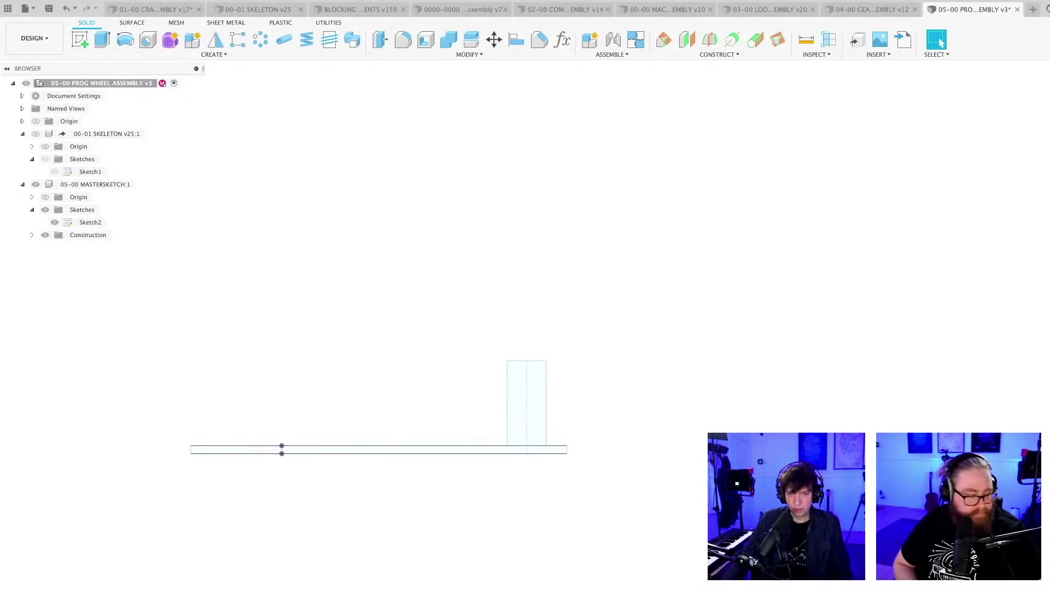
double_click(382, 453)
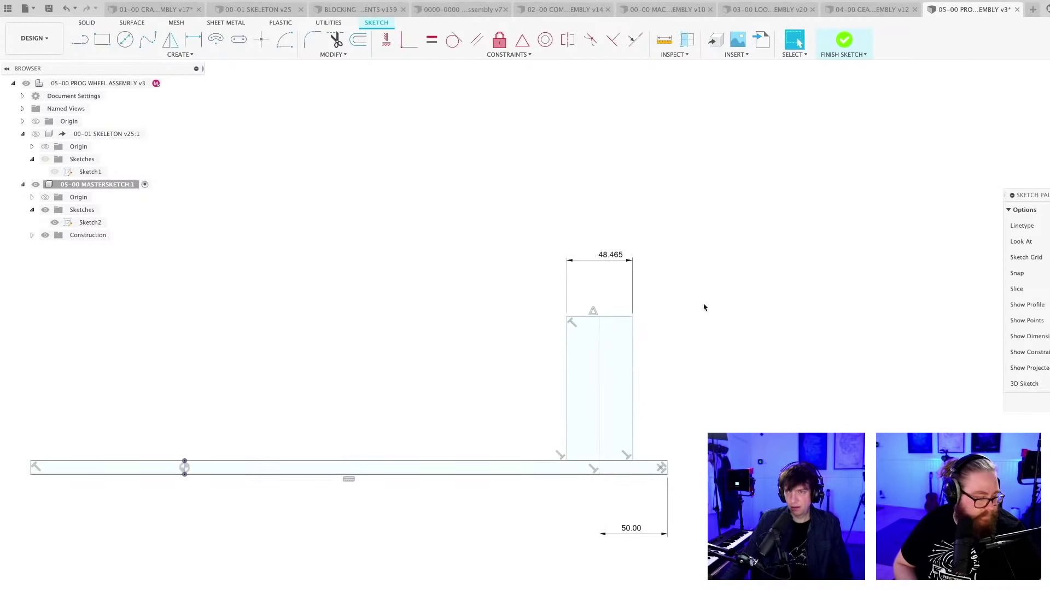
Set the upright profile's width dimension to the GEARTHICKNESS_Ref parameter
double_click(615, 256)
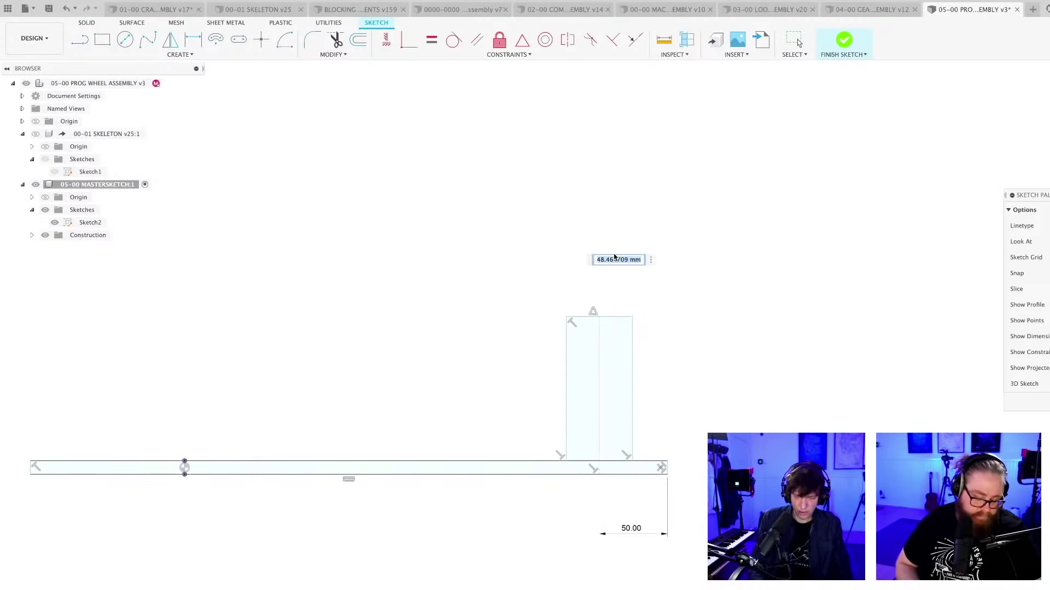
key(BackSpace)
key(Down)
key(Down)
key(Down)
key(Down)
key(Down)
key(Down)
key(Down)
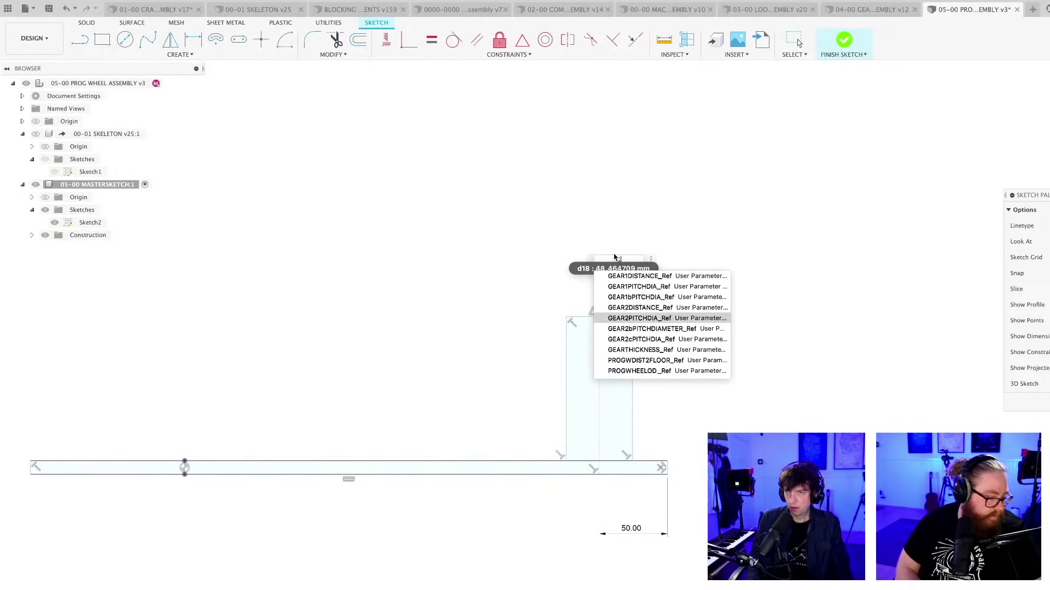
key(Return)
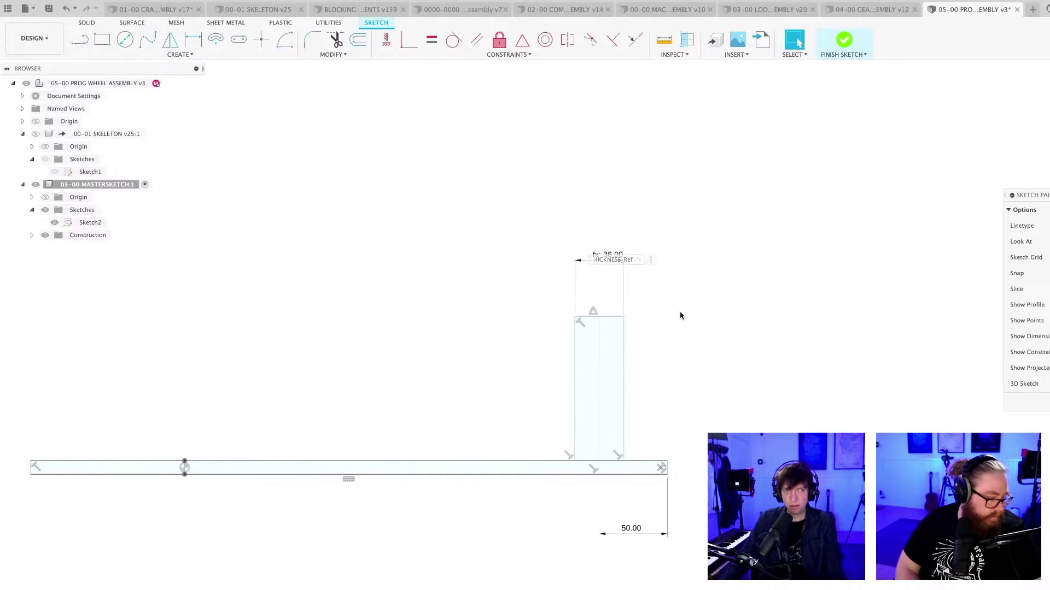
Dimension the horizontal distance from the sketch origin to the upright's centre line with the GEAR2DISTANCE_Ref parameter
middle_drag(696, 340, 638, 300)
scroll(636, 335, down, 2)
middle_drag(635, 335, 651, 326)
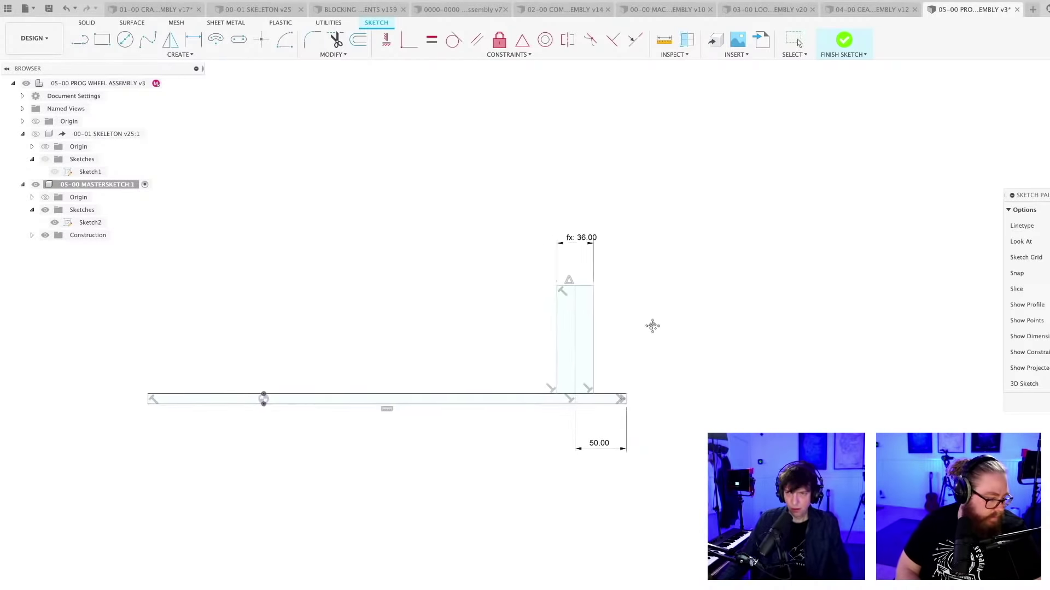
key(d)
scroll(290, 409, up, 3)
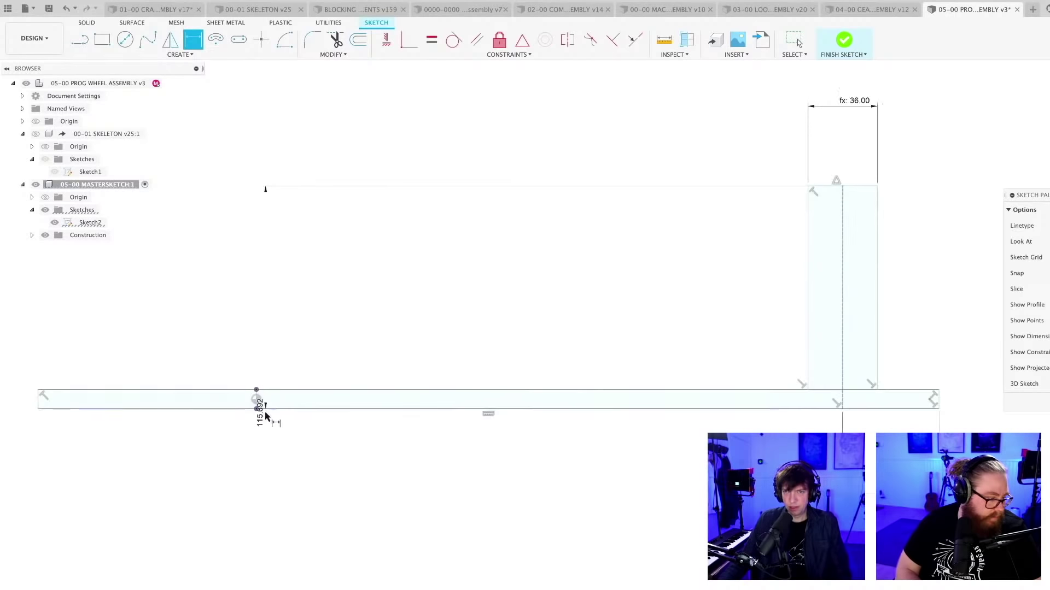
click(256, 399)
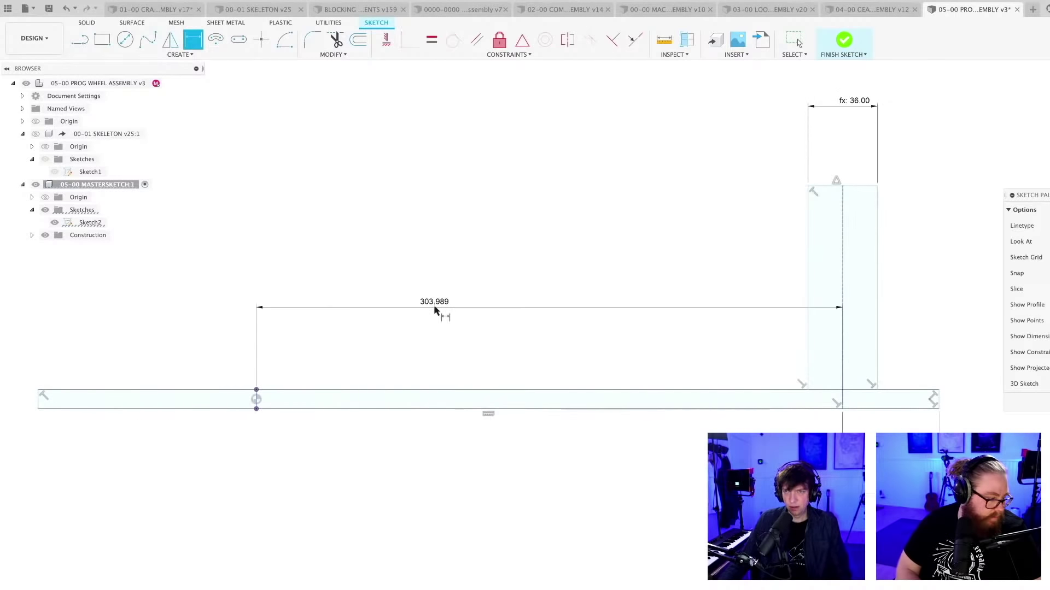
click(435, 310)
text(GE)
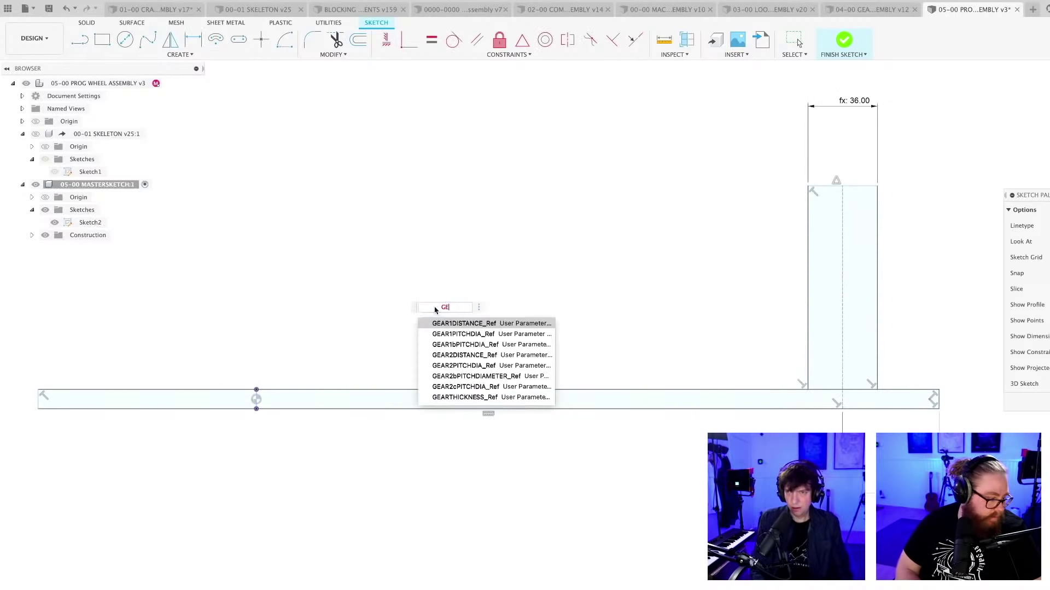
key(Down)
key(Down)
key(Down)
key(Return)
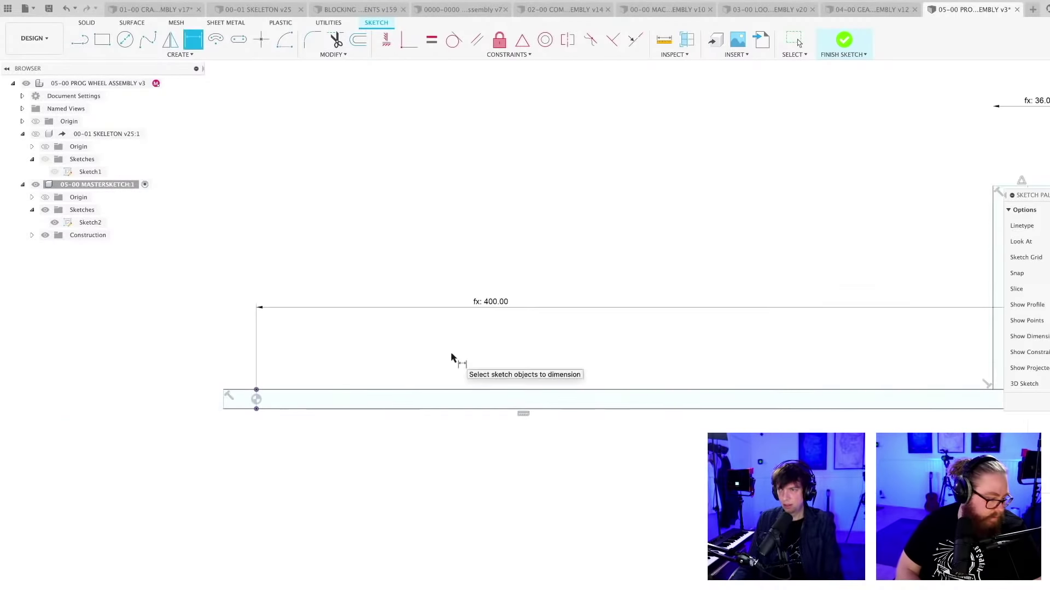
scroll(563, 365, down, 2)
scroll(564, 366, down, 5)
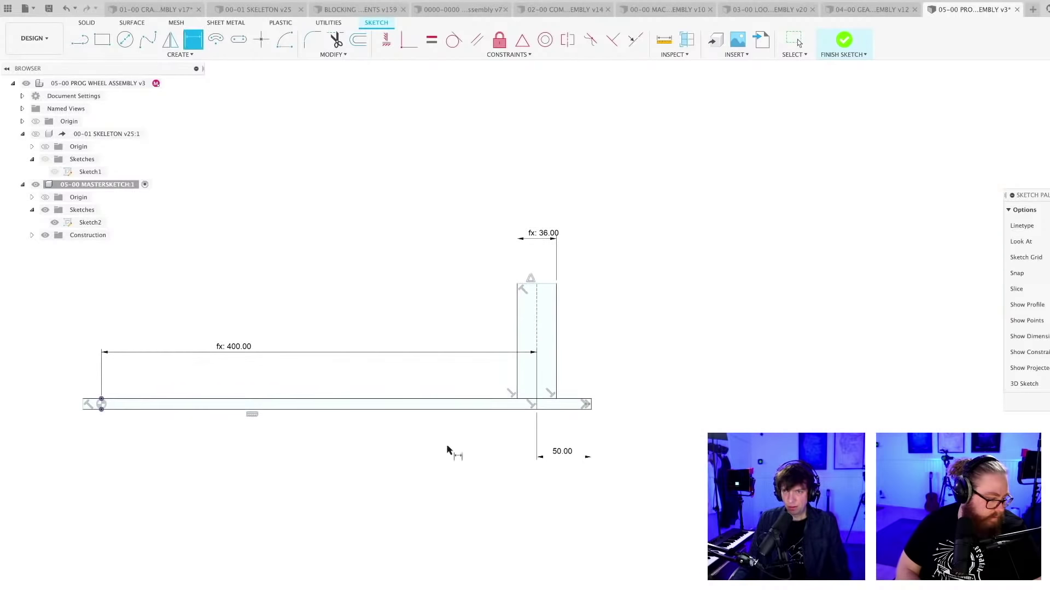
scroll(596, 355, up, 3)
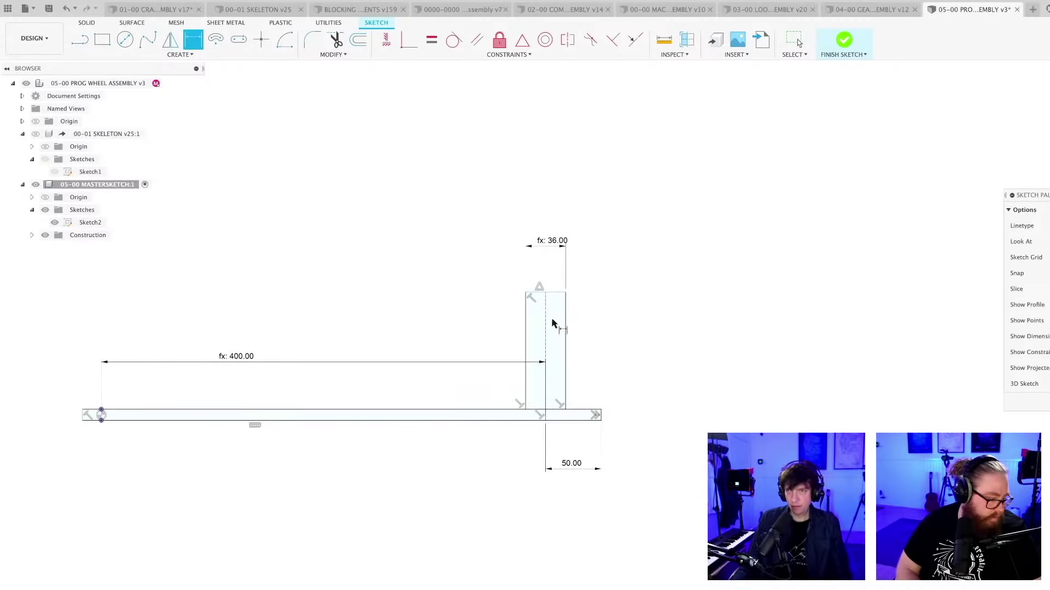
Dimension the upright profile's height from the base line to its upper edge and save the assembly
scroll(544, 323, up, 2)
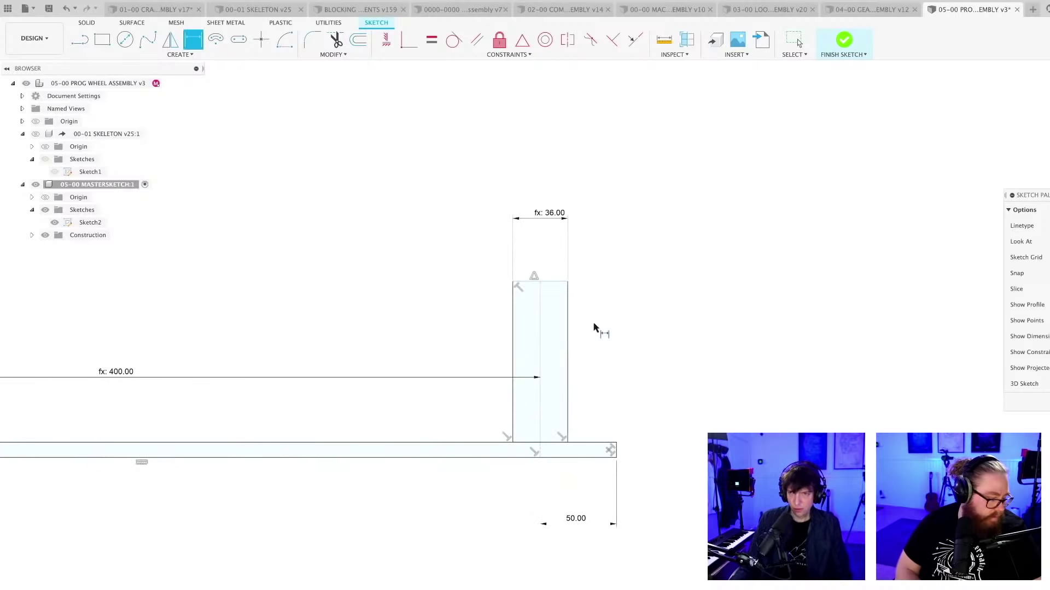
click(539, 328)
click(447, 328)
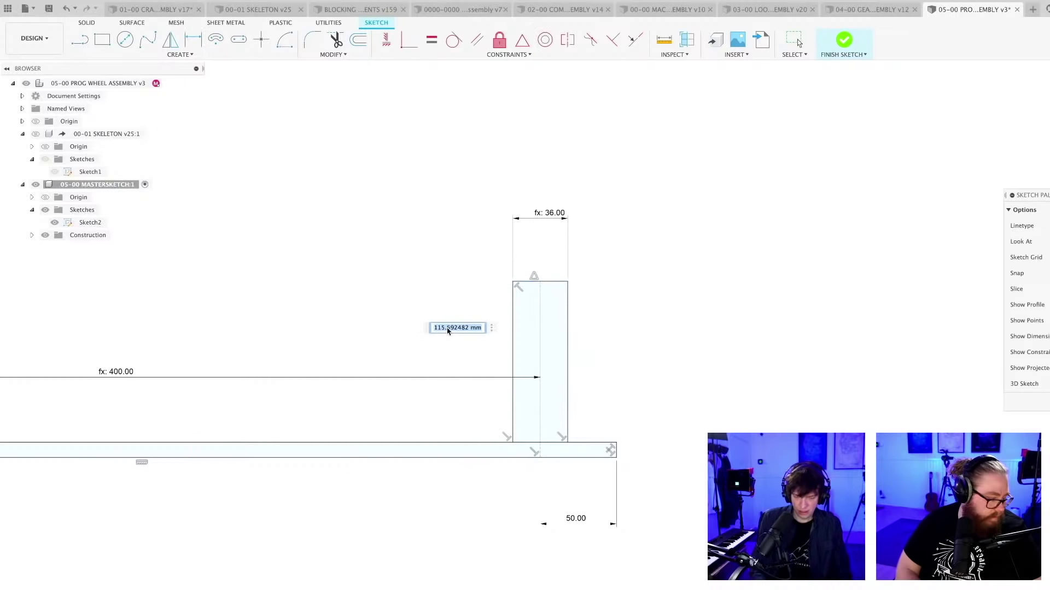
text(G)
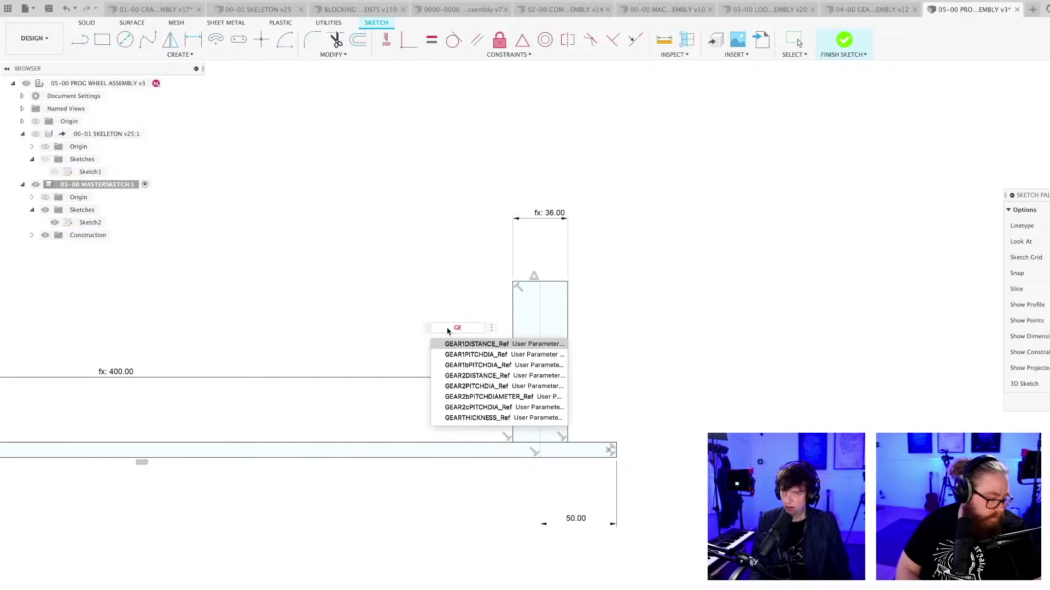
text(E)
key(Escape)
key(Escape)
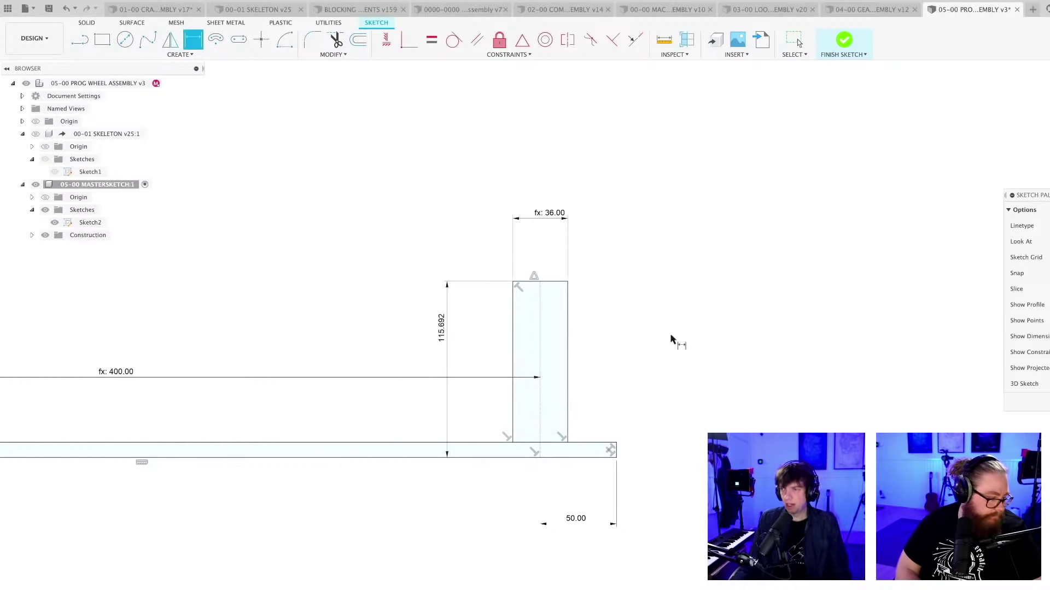
key(super+s)
key(Return)
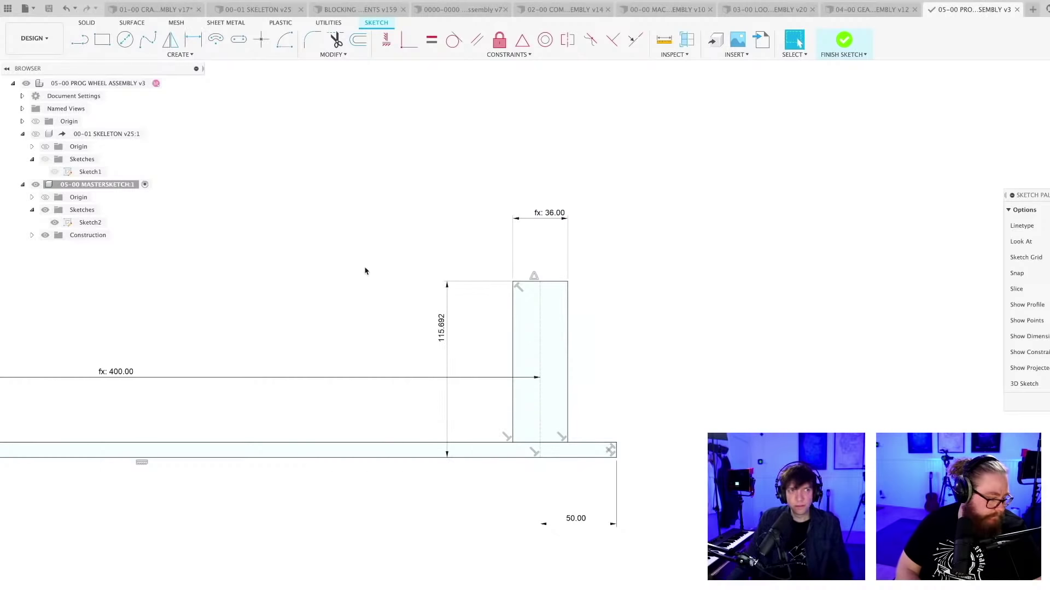
In the 00-01 SKELETON design, add a user parameter named GEAR2dPITCHDIA with unit mm and expression 1000
click(272, 9)
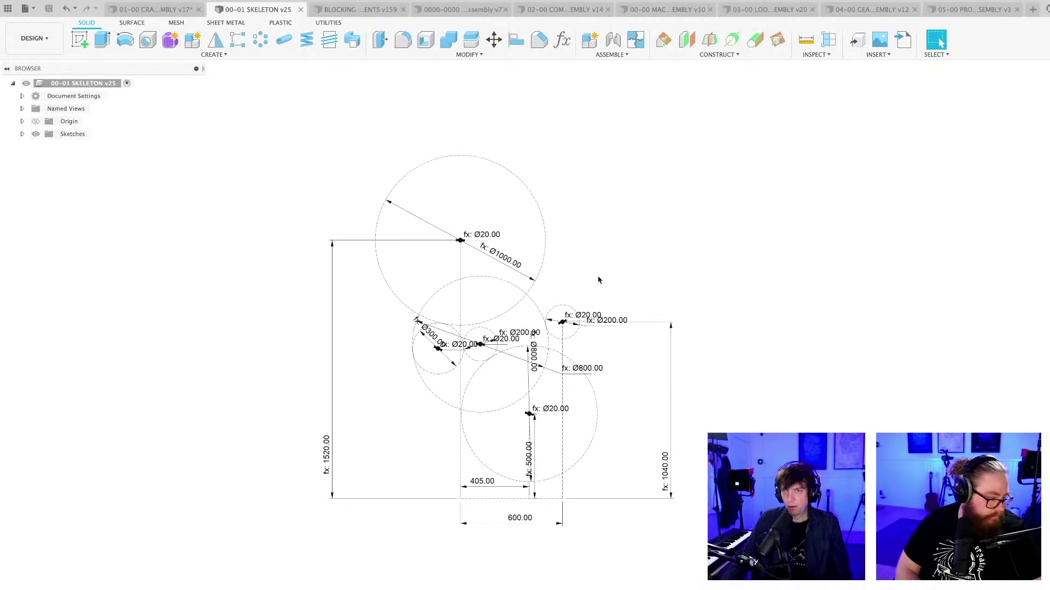
scroll(598, 280, up, 3)
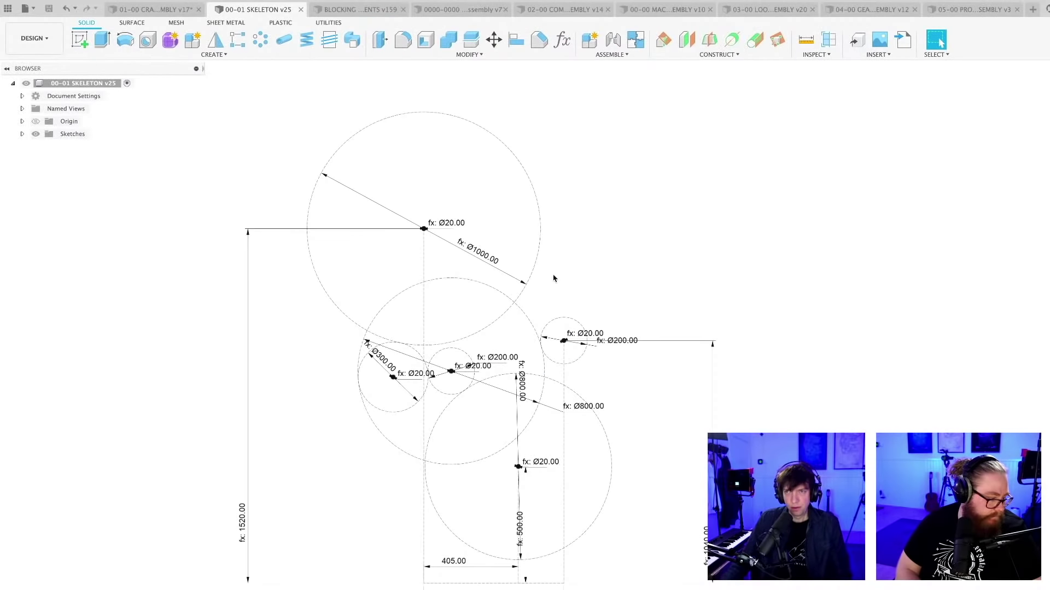
click(563, 41)
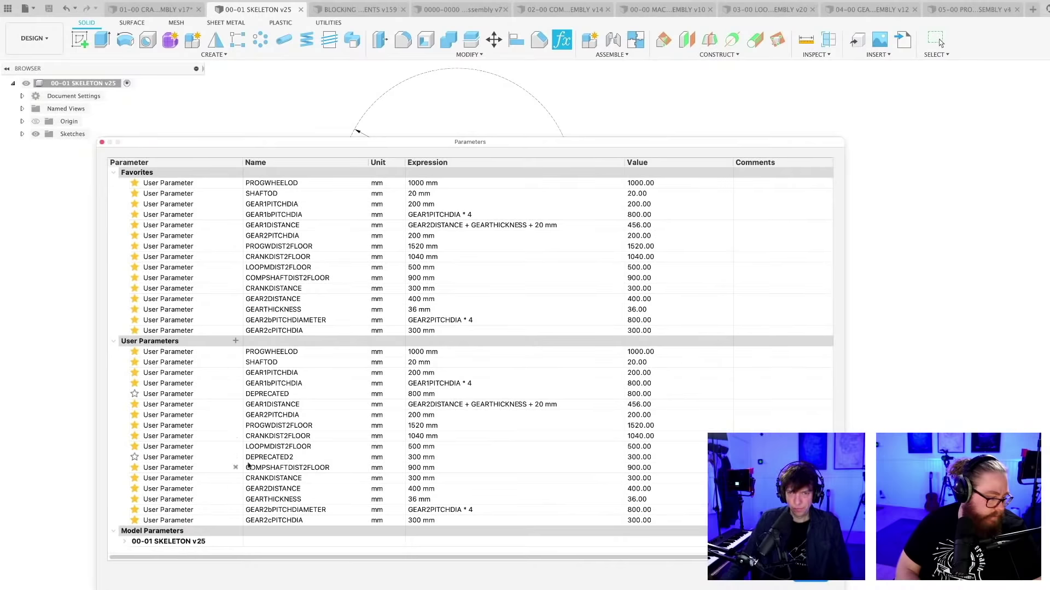
click(236, 341)
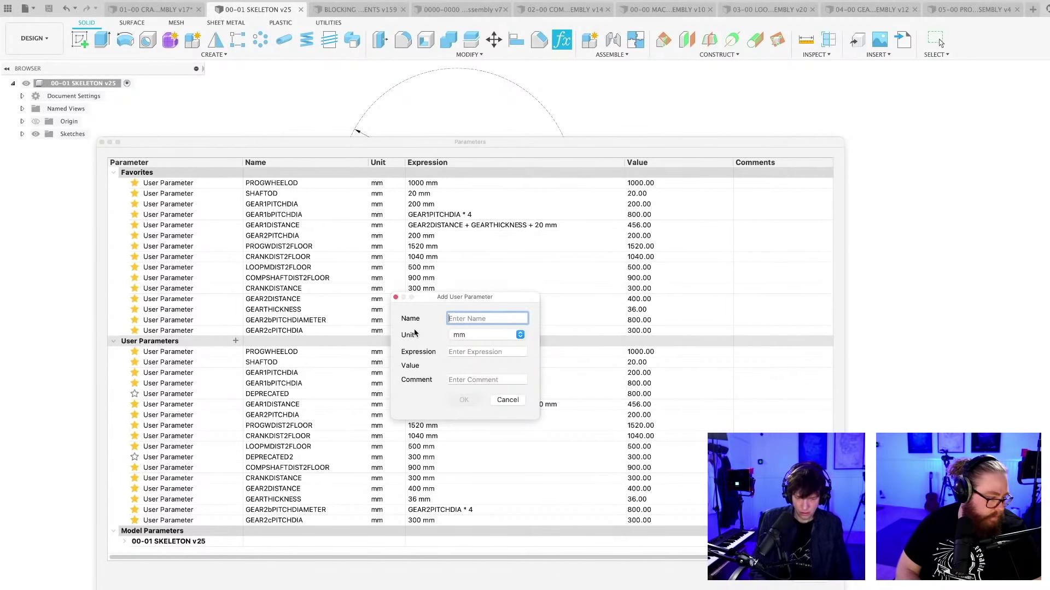
text(GEAR2dPITCHDIA)
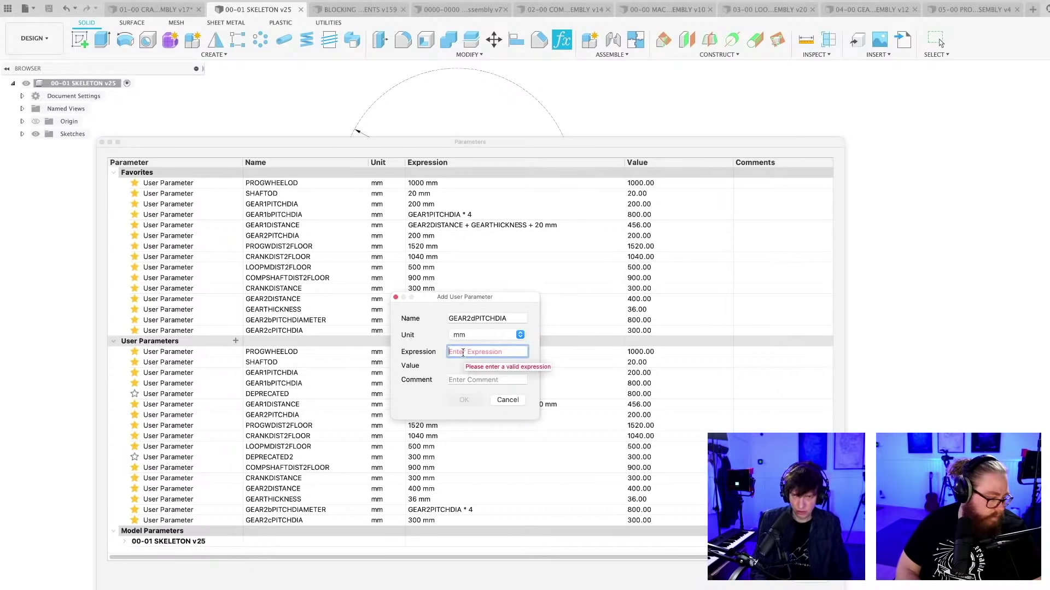
text(1000)
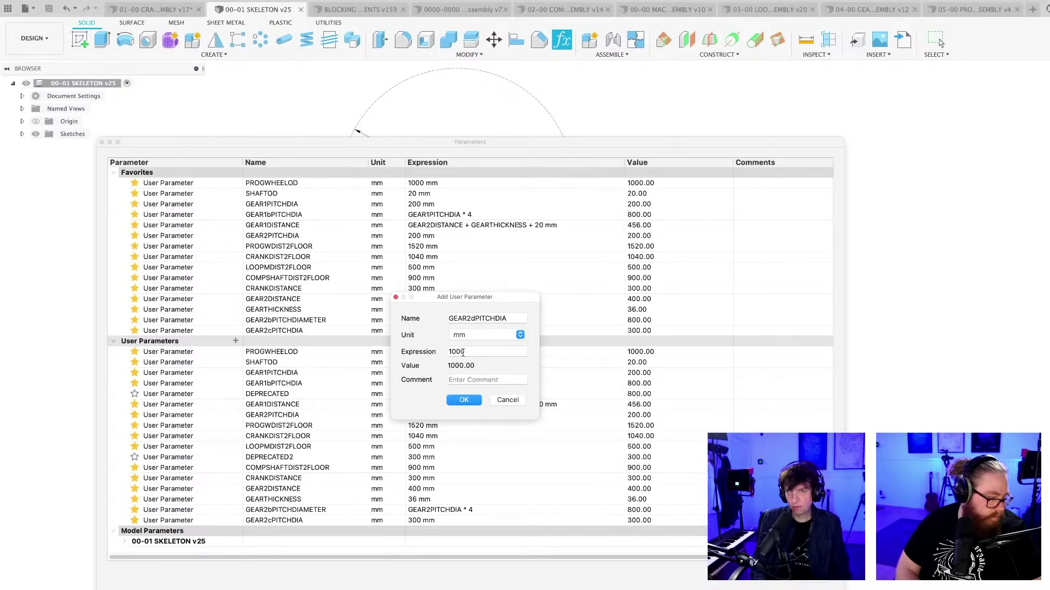
key(Return)
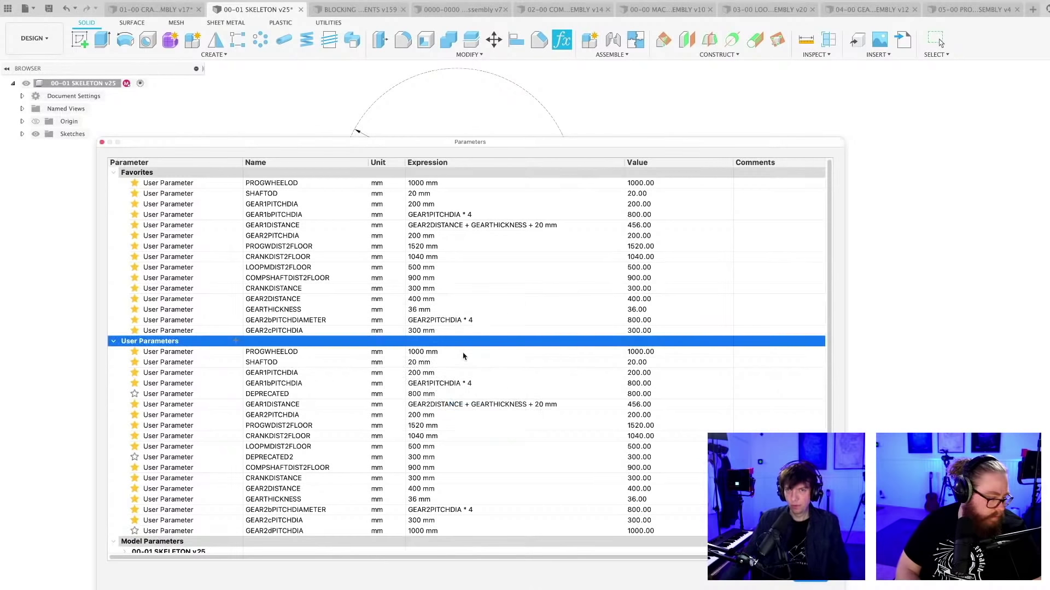
Mark the GEAR2dPITCHDIA parameter as a favourite and save a new version of the skeleton
click(134, 531)
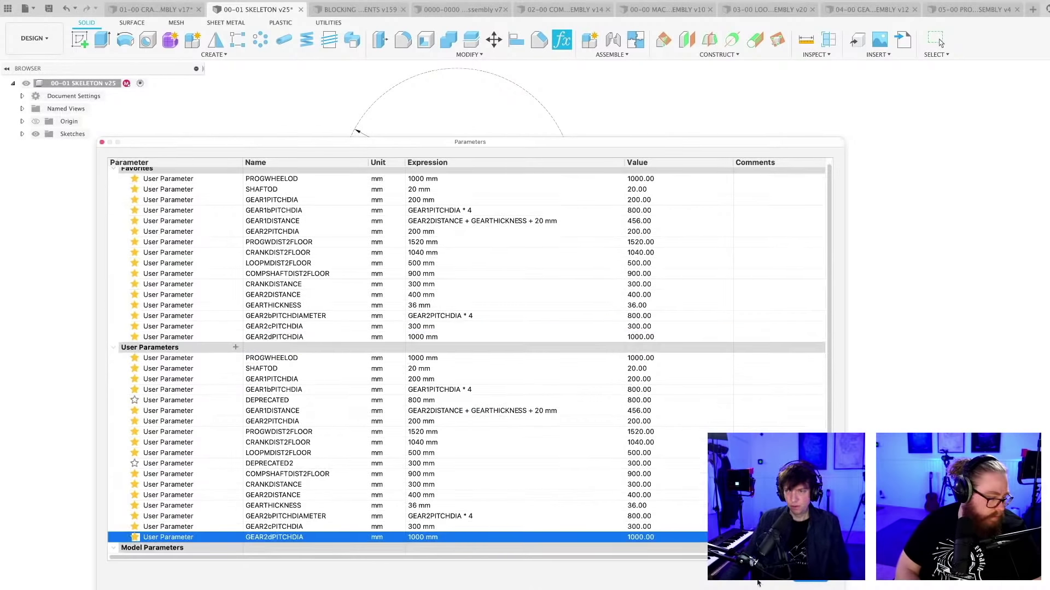
click(815, 580)
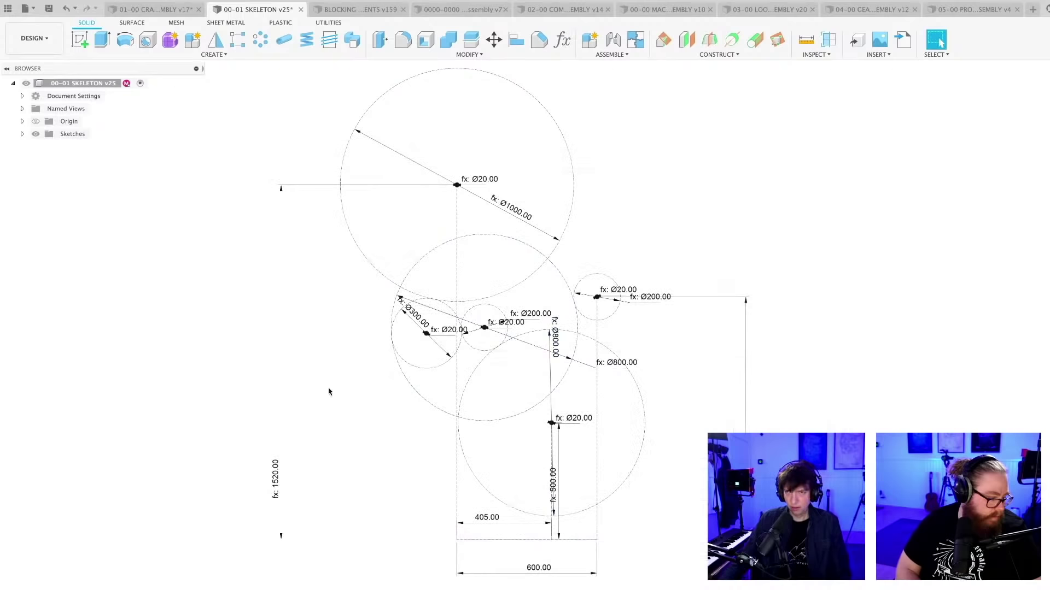
key(ctrl+s)
text(Gear Second)
key(Return)
scroll(357, 404, down, 1)
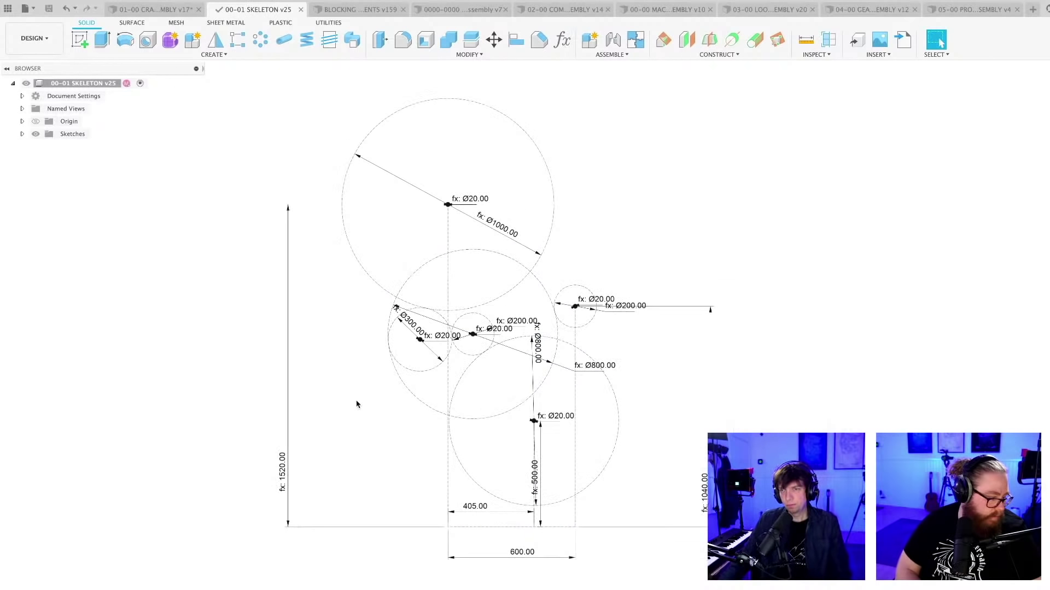
middle_drag(356, 403, 331, 424)
scroll(331, 424, up, 2)
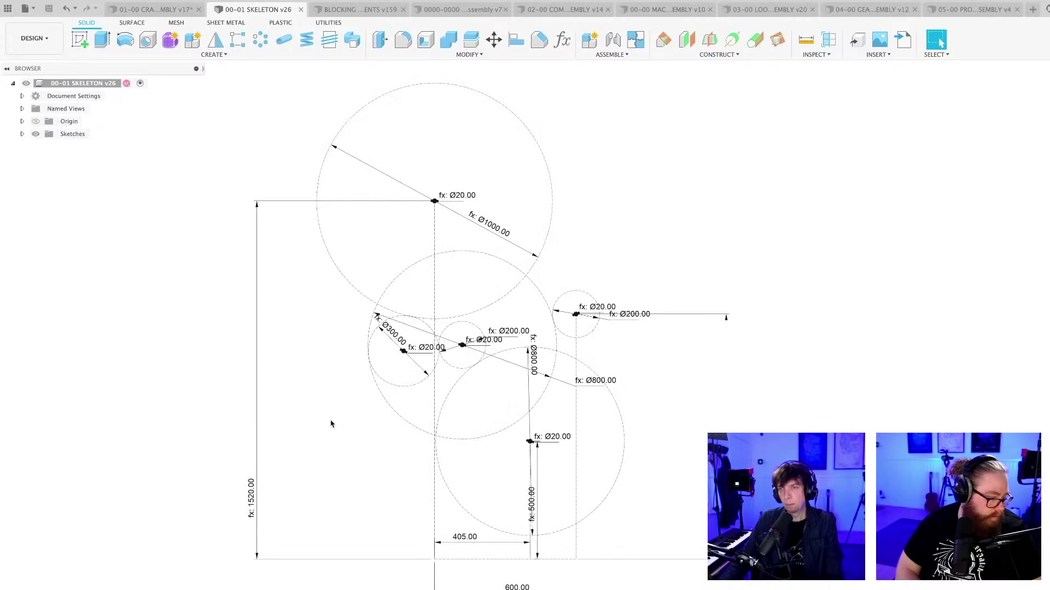
scroll(338, 422, down, 1)
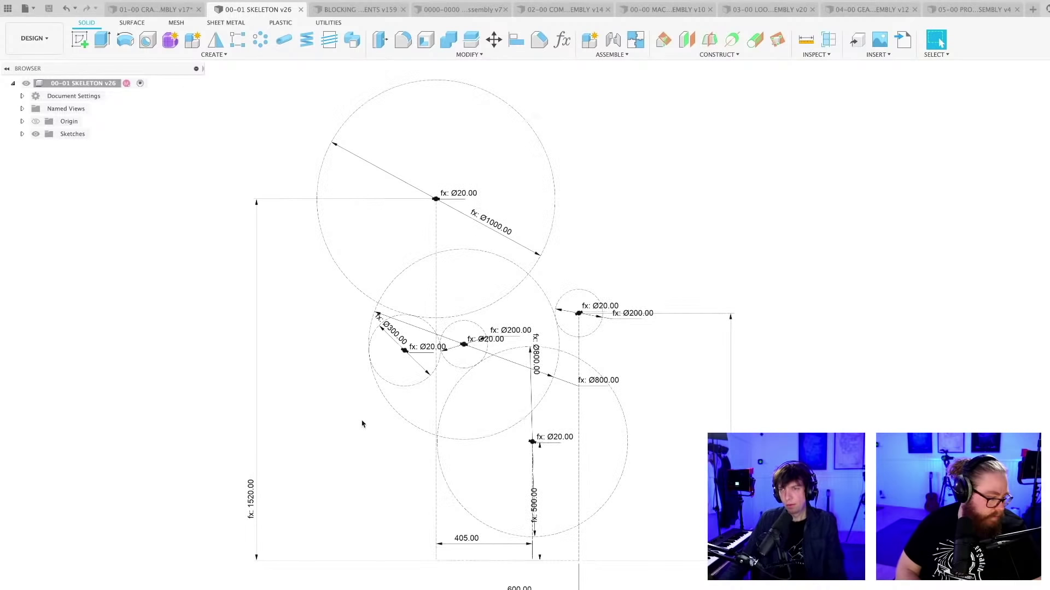
middle_drag(362, 424, 330, 425)
scroll(330, 428, up, 1)
scroll(332, 430, down, 1)
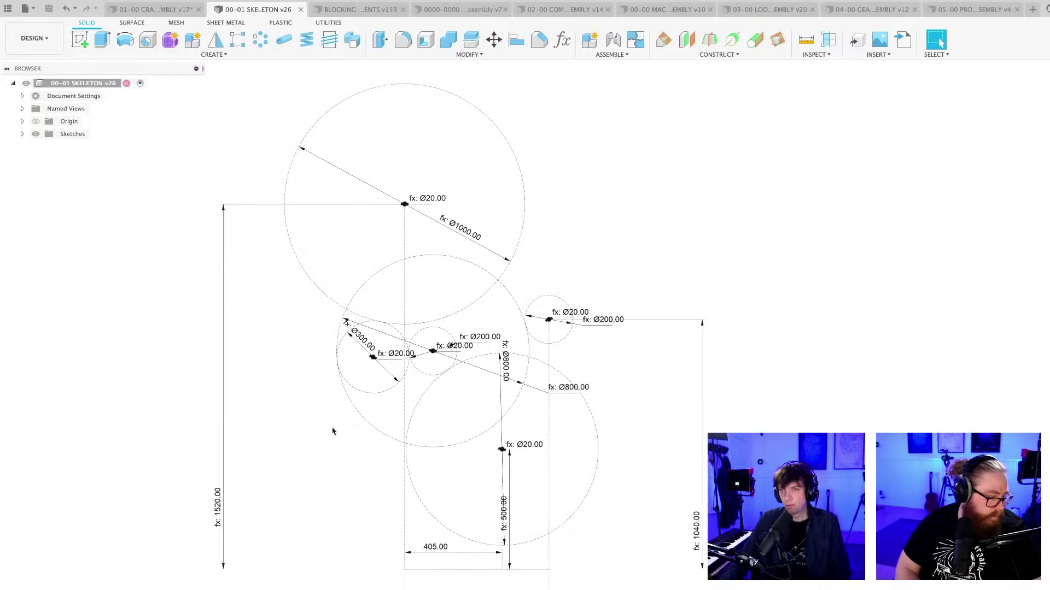
scroll(332, 431, up, 1)
middle_drag(333, 429, 316, 433)
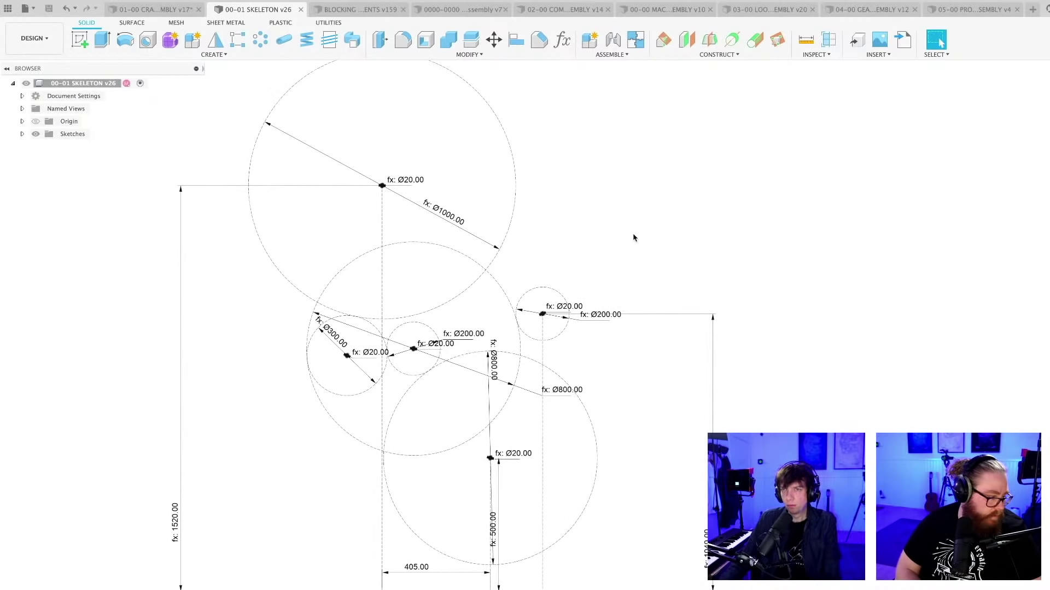
mouse_move(632, 235)
middle_down()
mouse_move(593, 234)
mouse_move(553, 277)
mouse_move(518, 286)
mouse_move(536, 283)
middle_up()
scroll(516, 283, down, 1)
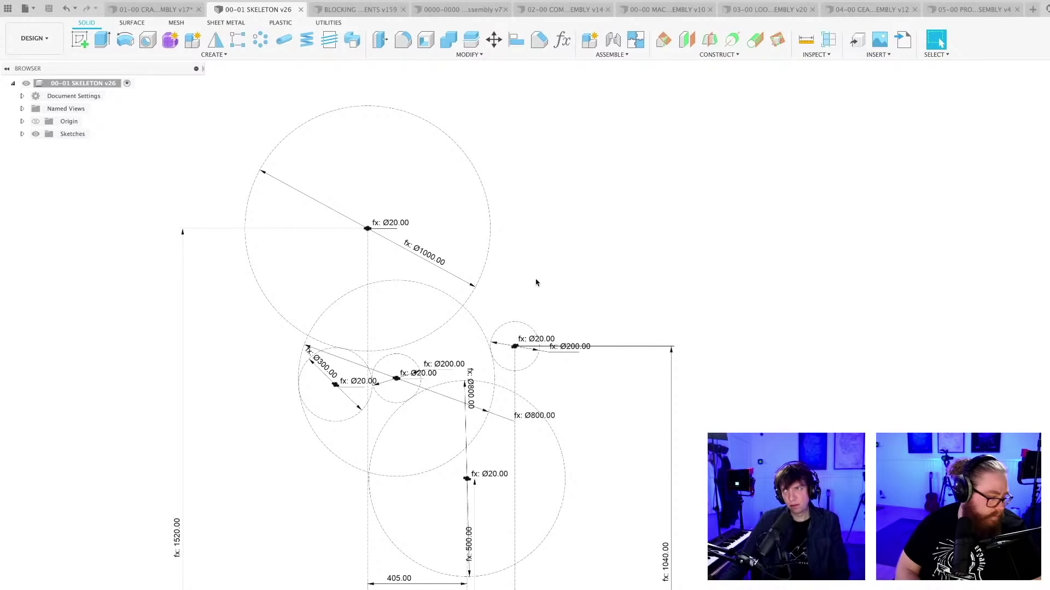
Return to the 05-00 PROG WHEEL ASSEMBLY, bring its skeleton reference up to v26 and save the assembly
click(360, 10)
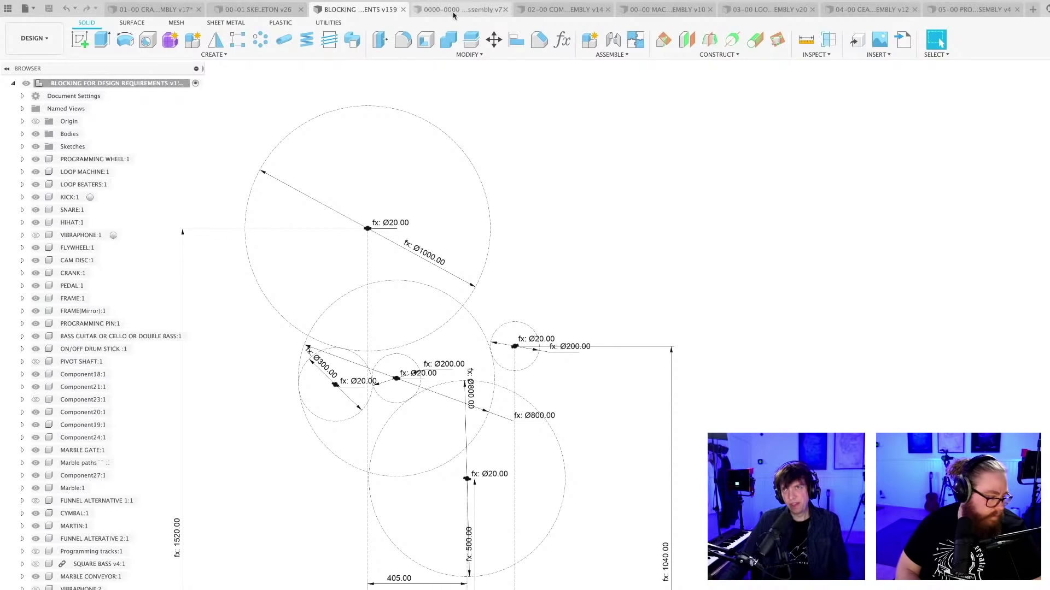
click(550, 10)
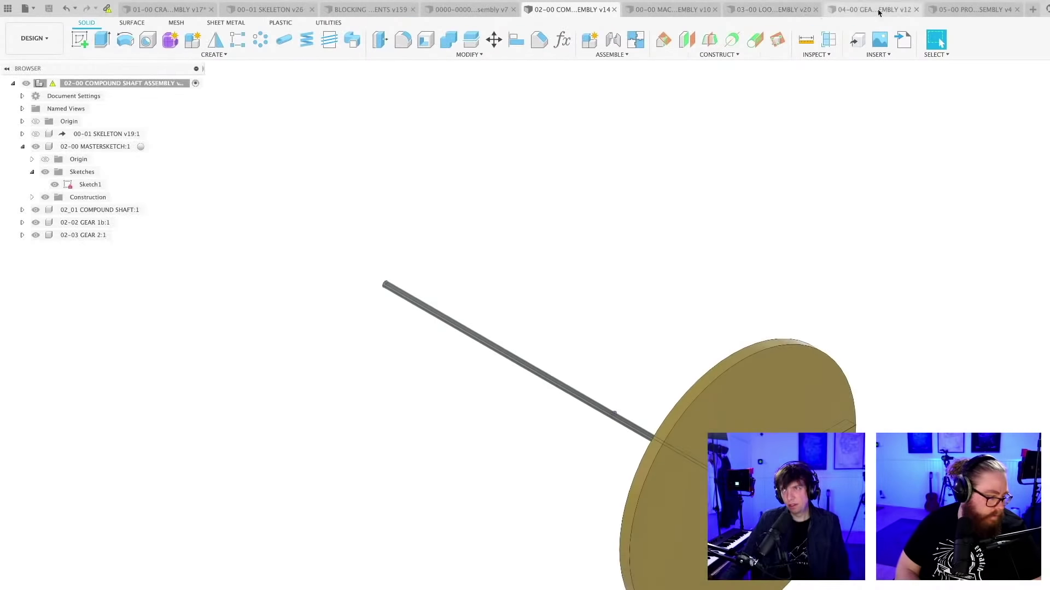
click(878, 9)
click(978, 10)
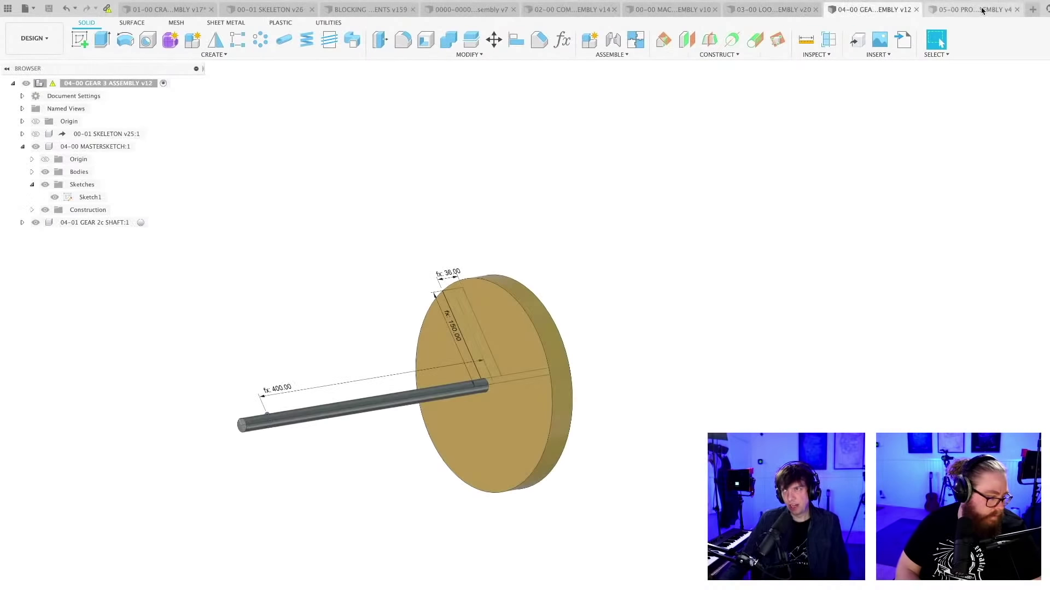
scroll(650, 300, down, 3)
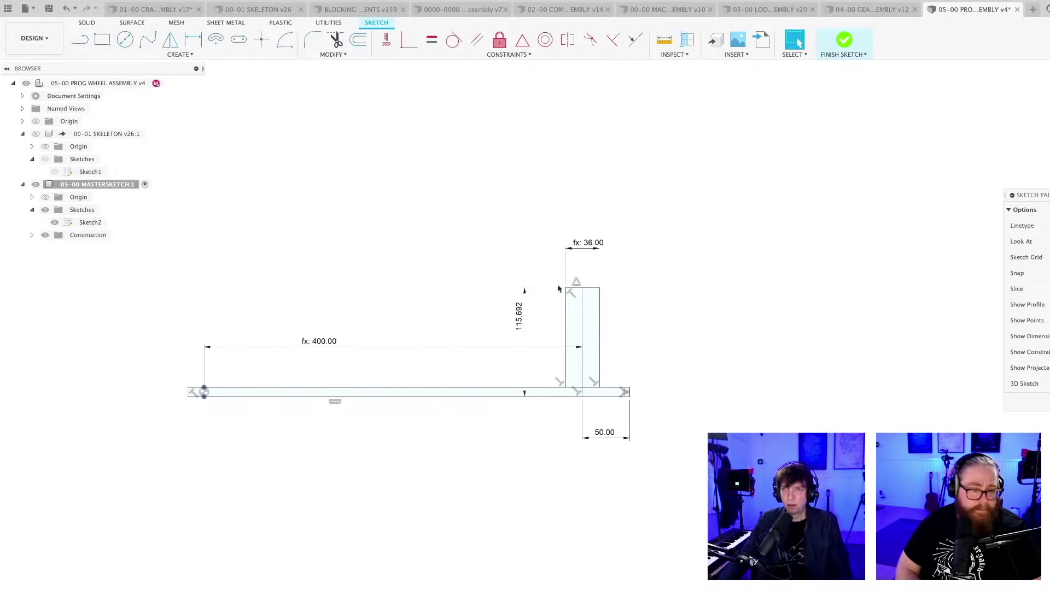
key(super+s)
key(Return)
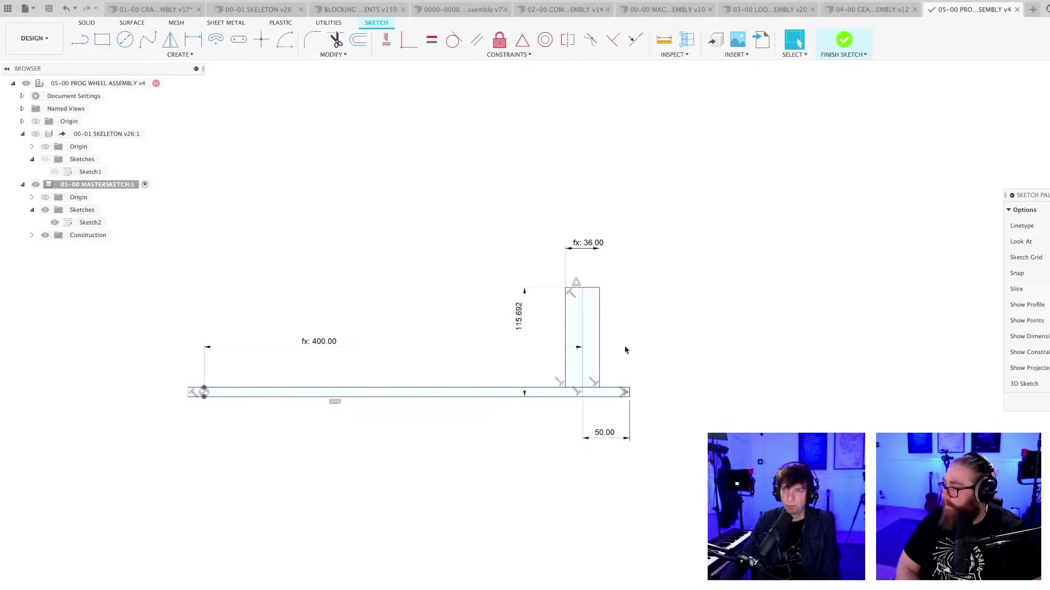
scroll(624, 347, up, 1)
scroll(624, 350, down, 1)
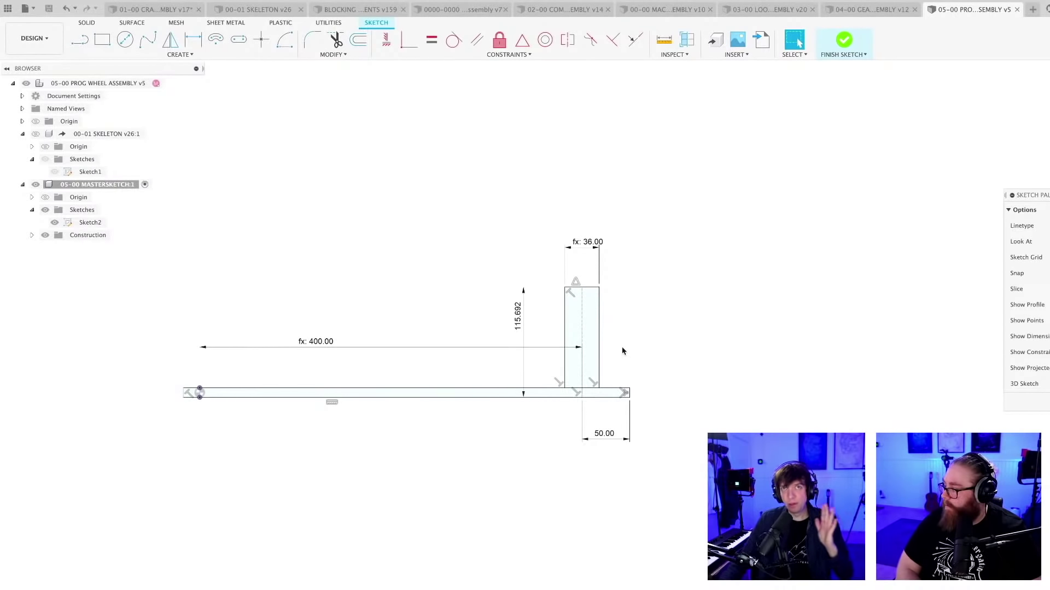
scroll(622, 351, up, 1)
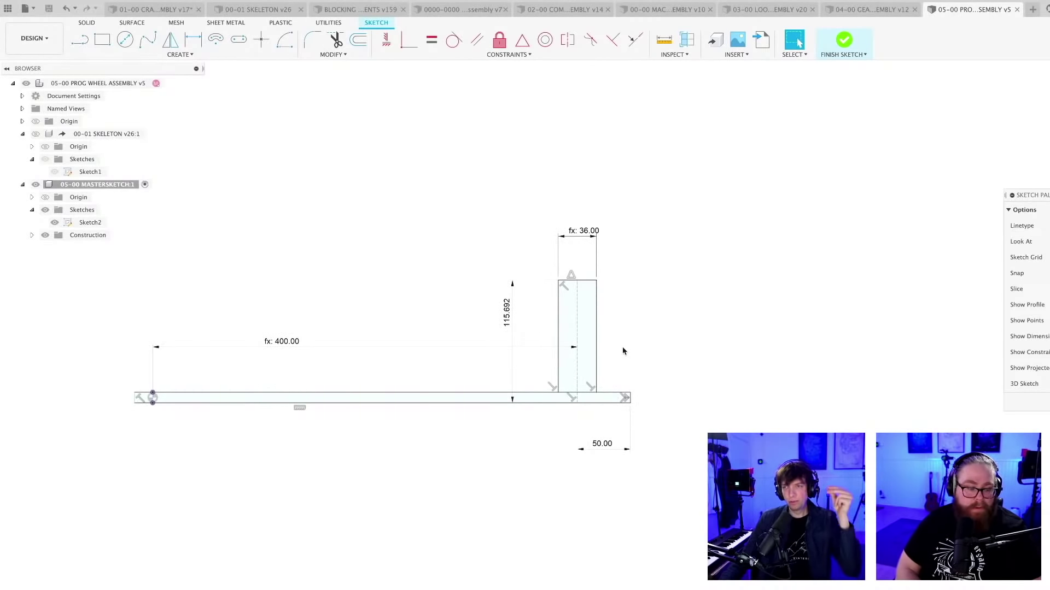
scroll(622, 351, down, 1)
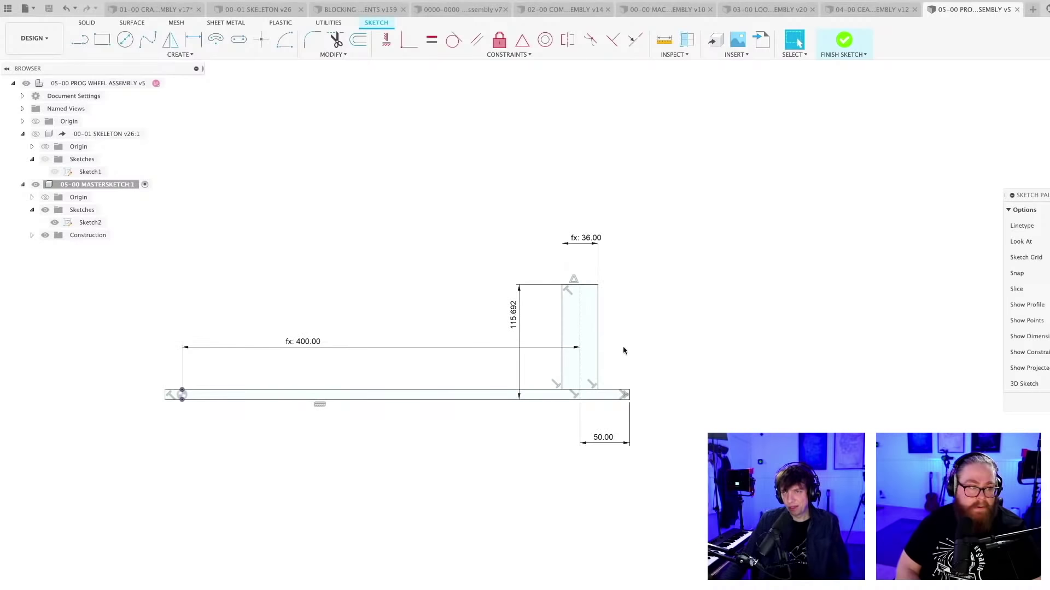
mouse_move(623, 351)
middle_down()
mouse_move(660, 337)
mouse_move(704, 340)
mouse_move(714, 355)
middle_up()
scroll(660, 338, up, 1)
scroll(705, 340, up, 1)
scroll(700, 346, down, 1)
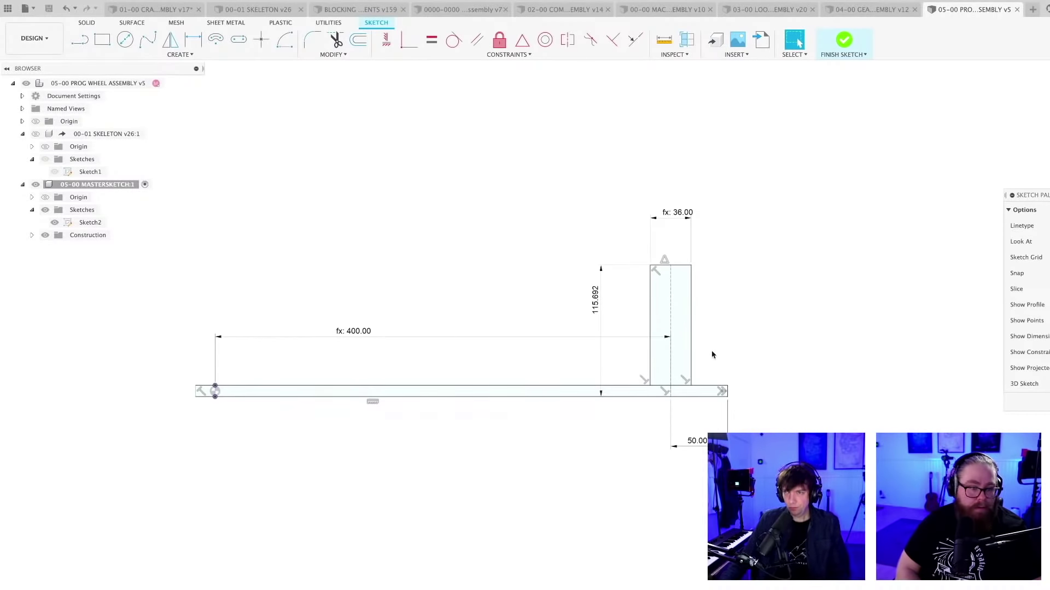
scroll(712, 355, up, 1)
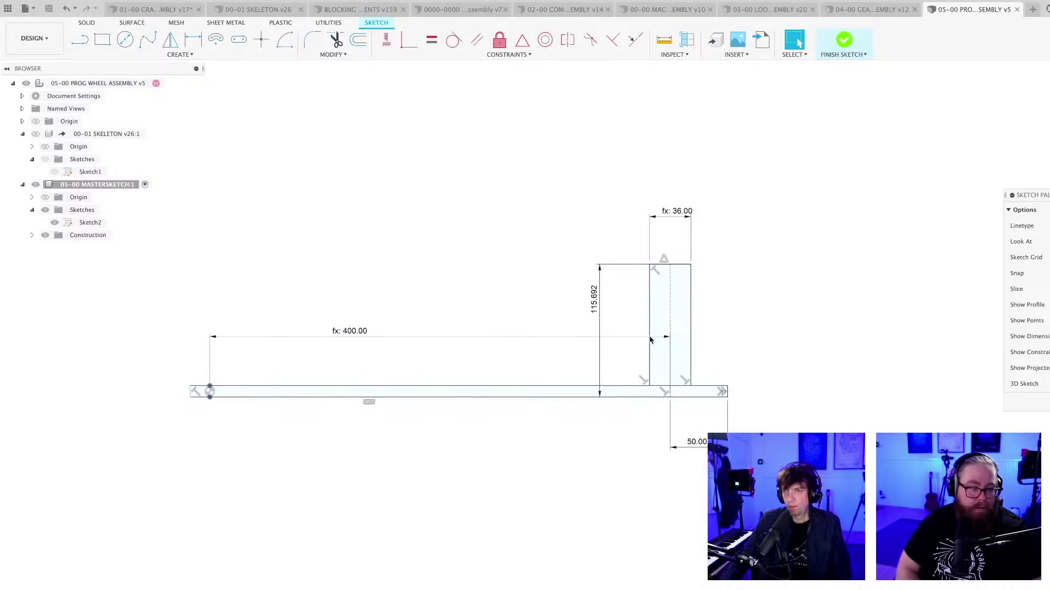
double_click(592, 301)
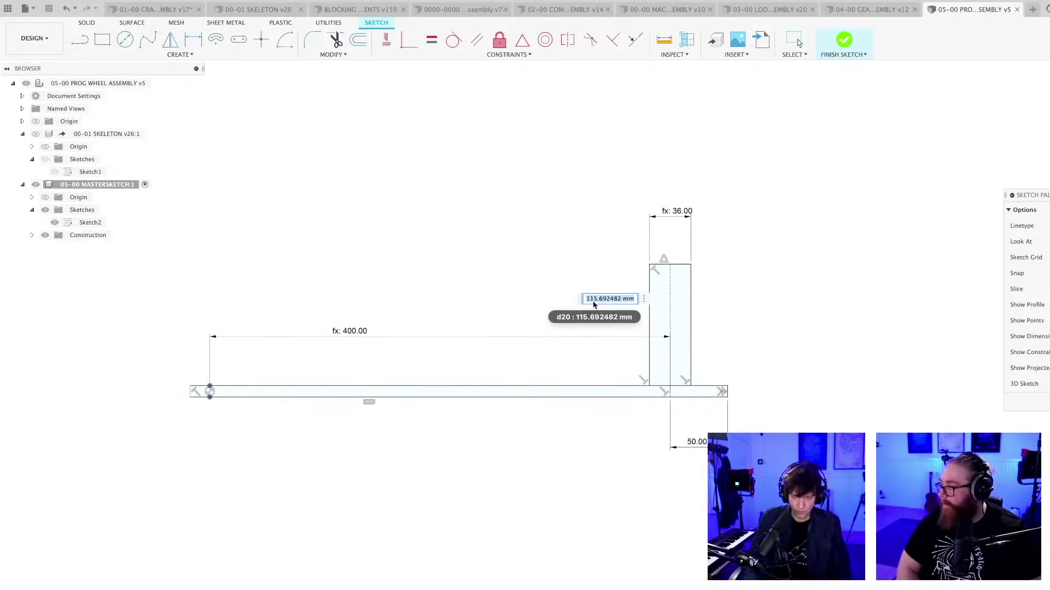
text(GE)
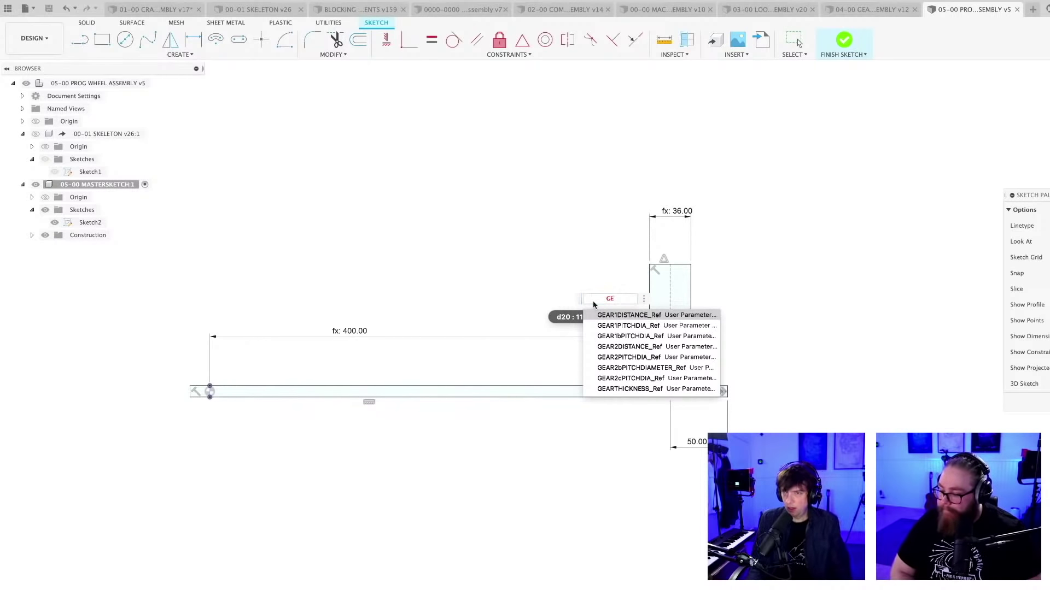
click(529, 251)
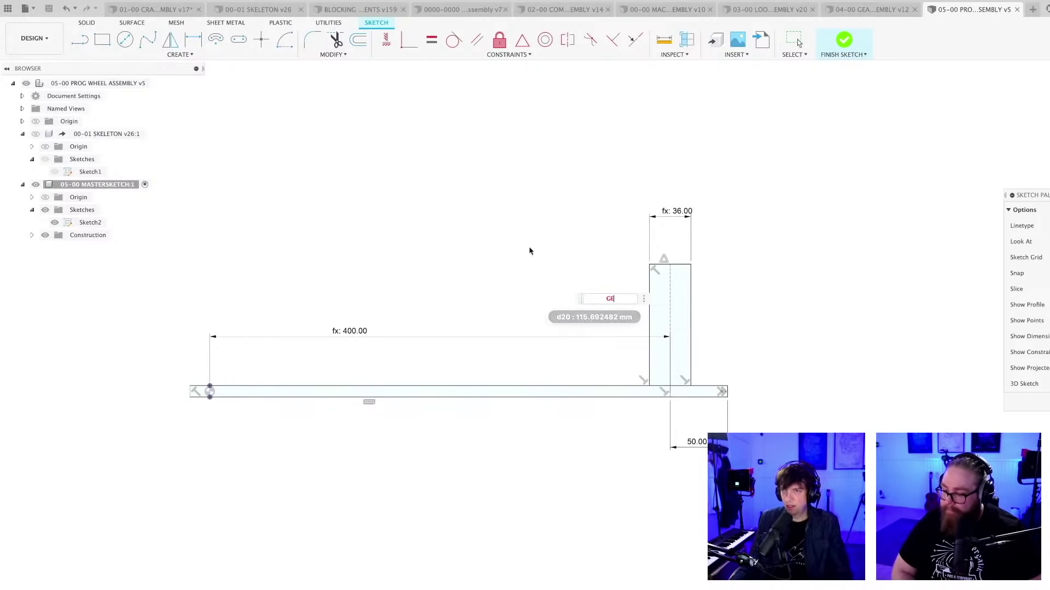
Finish the master sketch and open the parameter list to check the derived GEAR2dPITCHDIA_Ref parameter
click(843, 41)
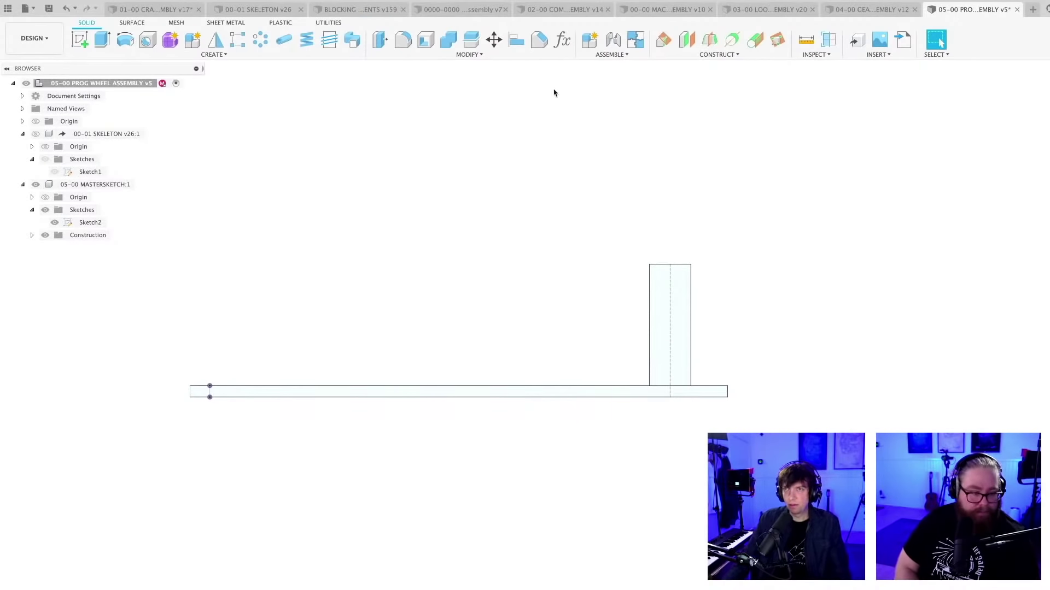
click(561, 40)
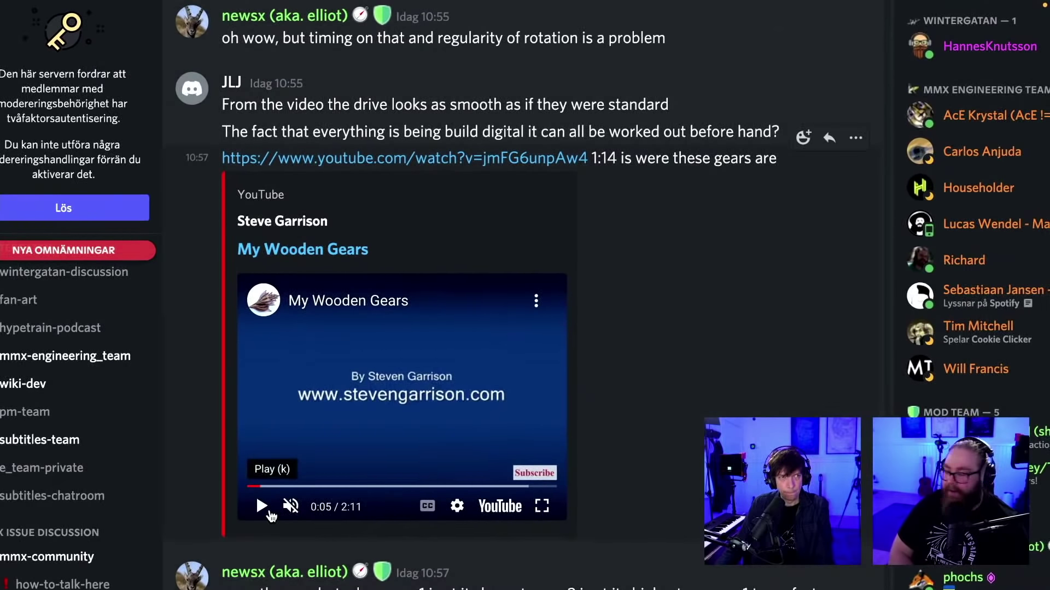
Switch to Discord, watch the shared My Wooden Gears video while skipping ahead to 1:00 and past 1:33, and pause it
click(262, 506)
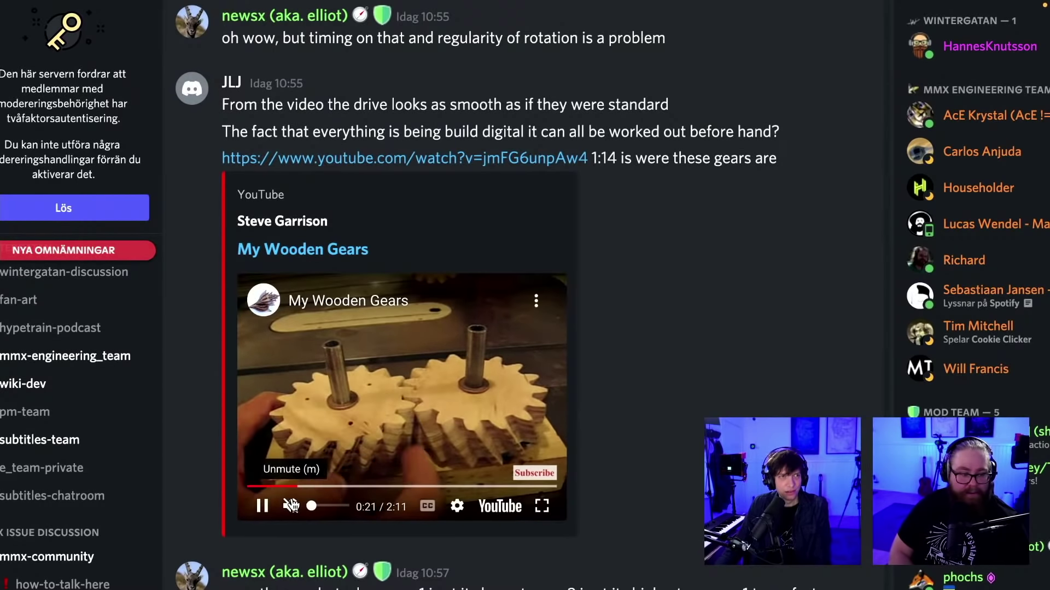
click(292, 506)
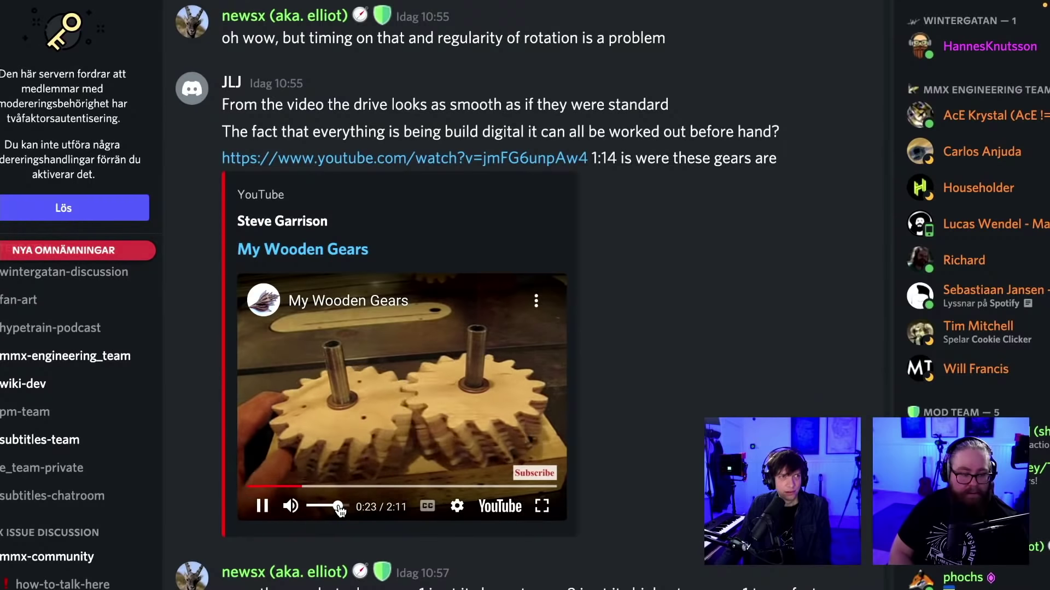
drag(339, 508, 349, 507)
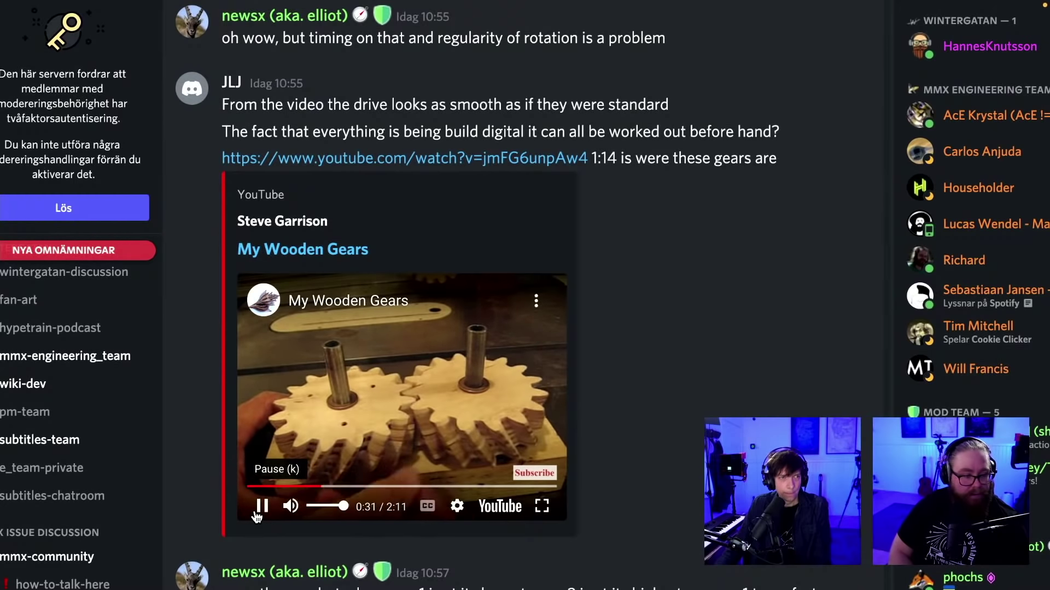
click(290, 508)
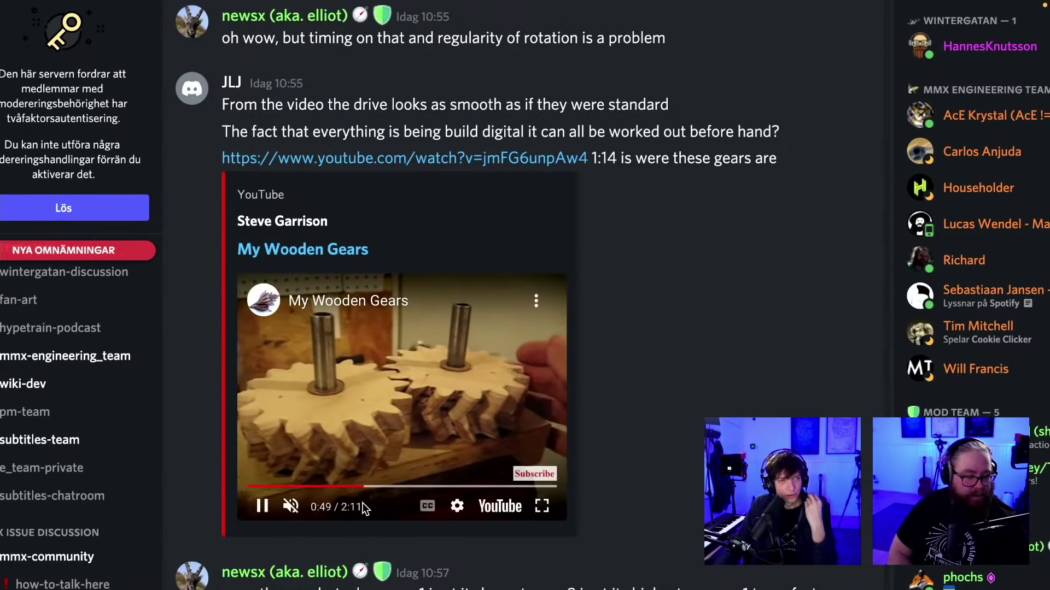
click(391, 487)
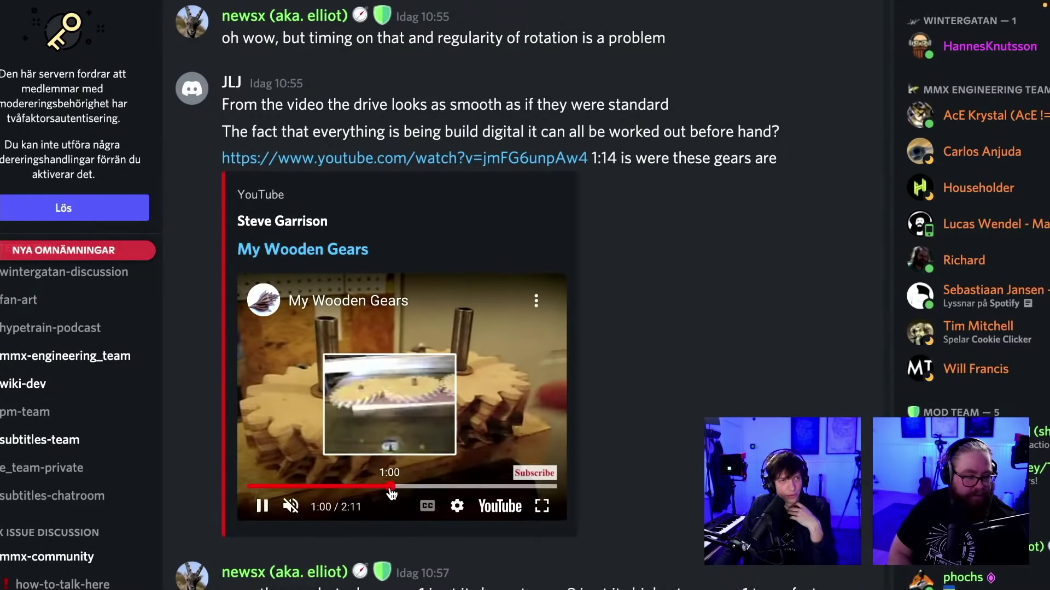
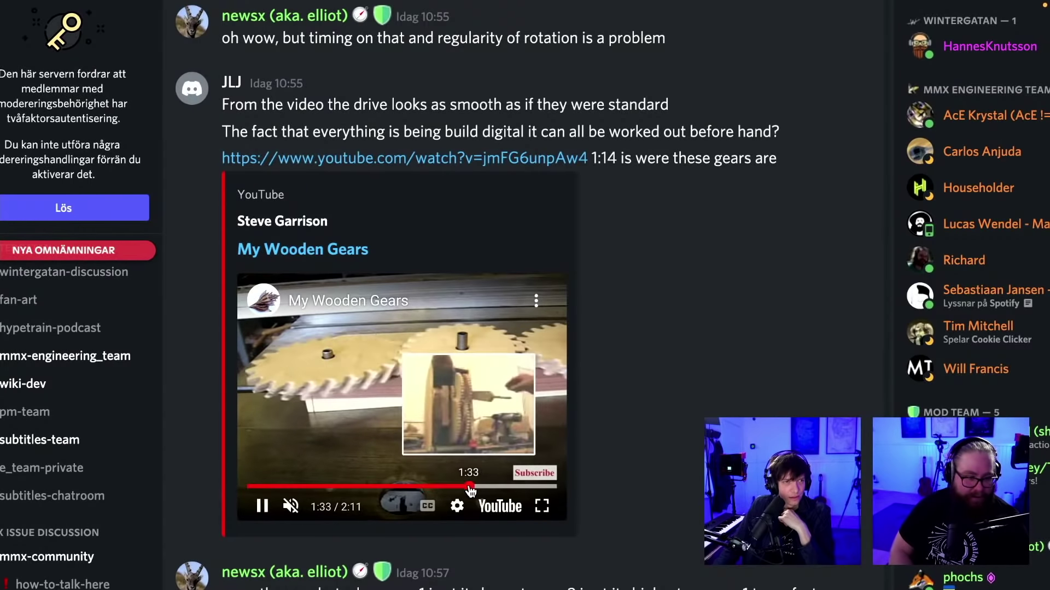
click(475, 486)
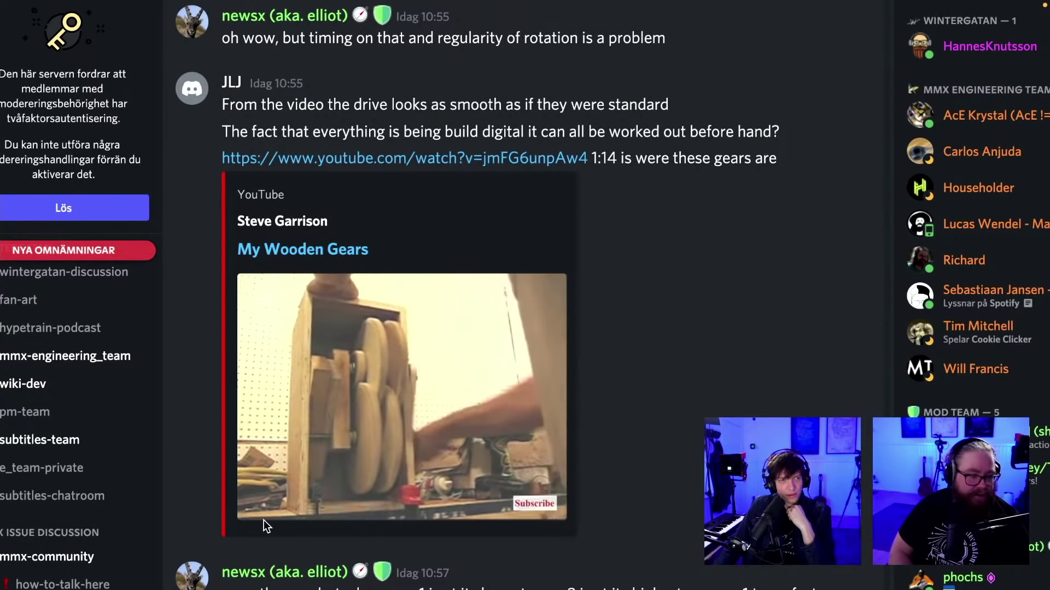
click(261, 509)
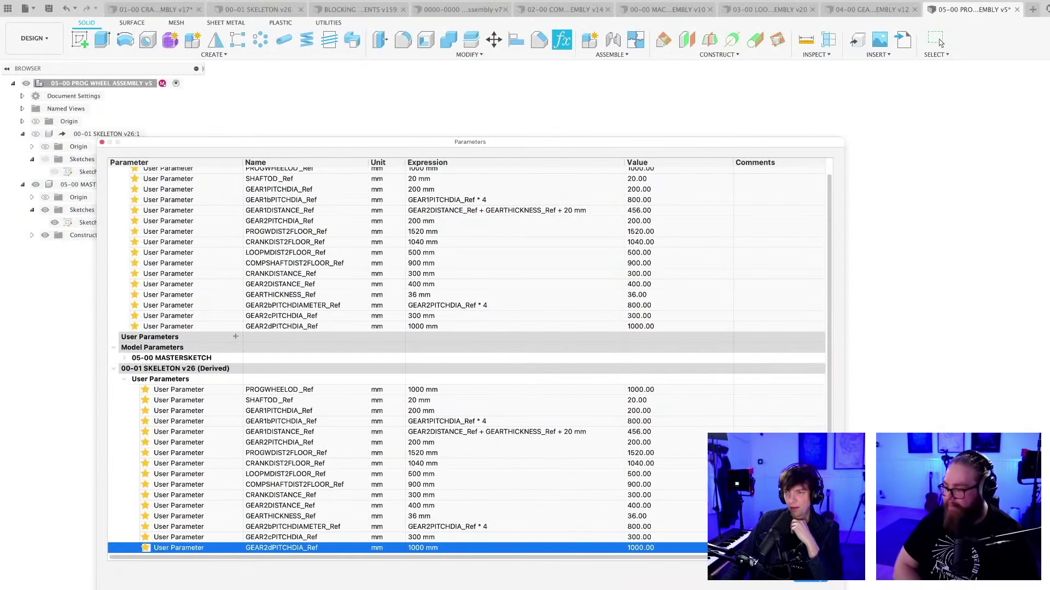
Return to Fusion 360, close the parameter list and save a new version of the 05-00 PROG WHEEL ASSEMBLY
click(940, 42)
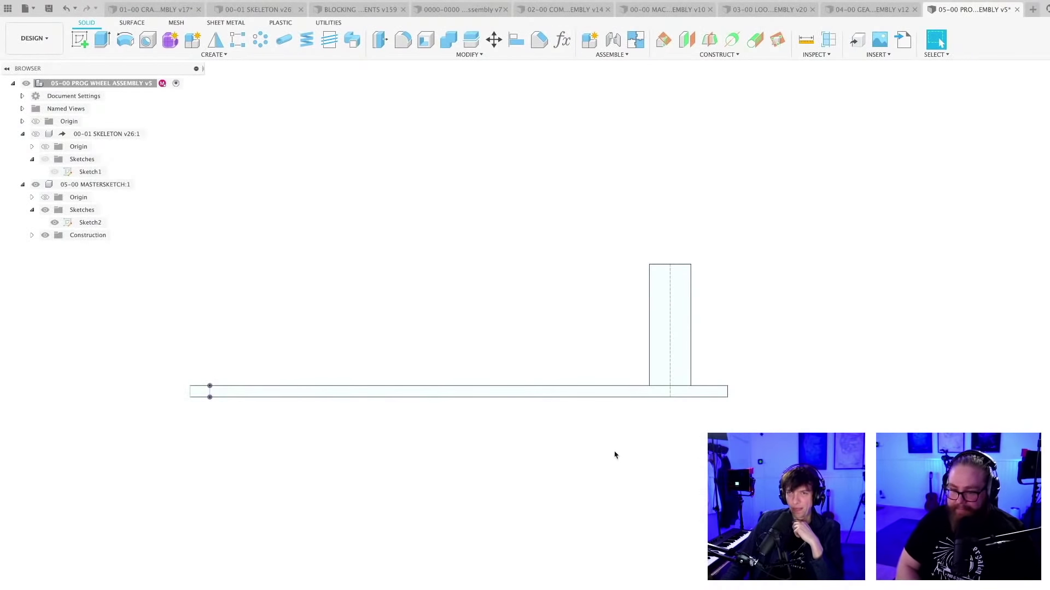
key(super+s)
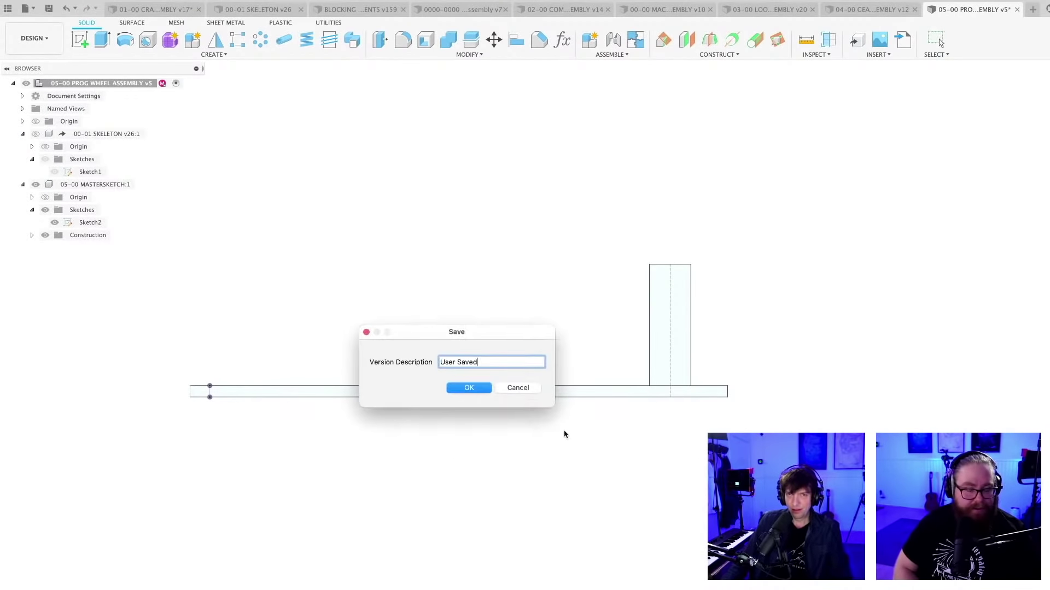
key(Return)
Edit the master sketch, set the upright profile's height to GEAR2dPITCHDIA_Ref/2 and finish the sketch
scroll(659, 330, up, 2)
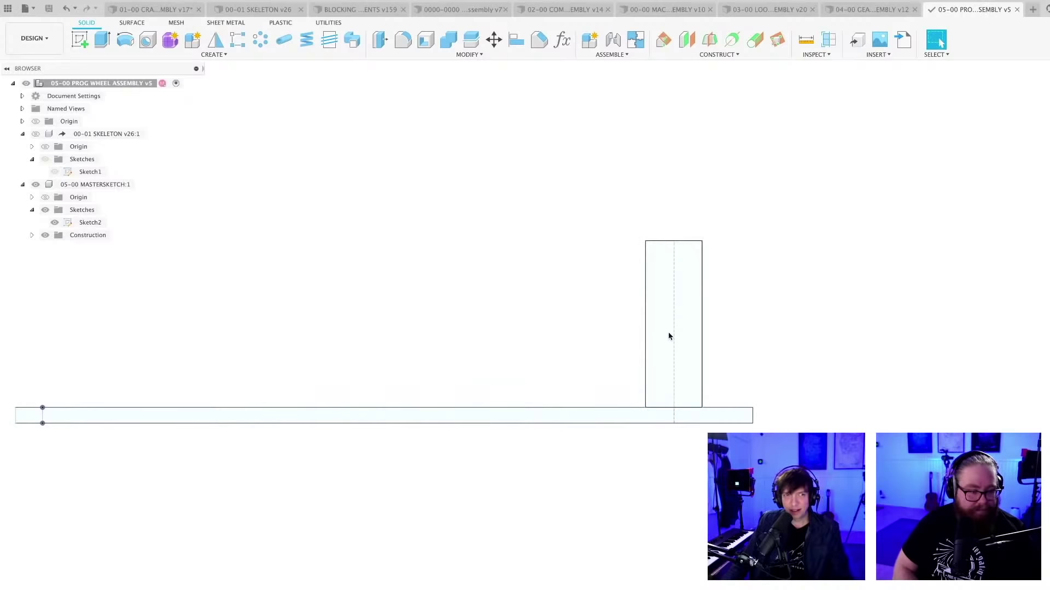
scroll(668, 335, down, 3)
middle_drag(577, 336, 619, 306)
scroll(645, 308, up, 2)
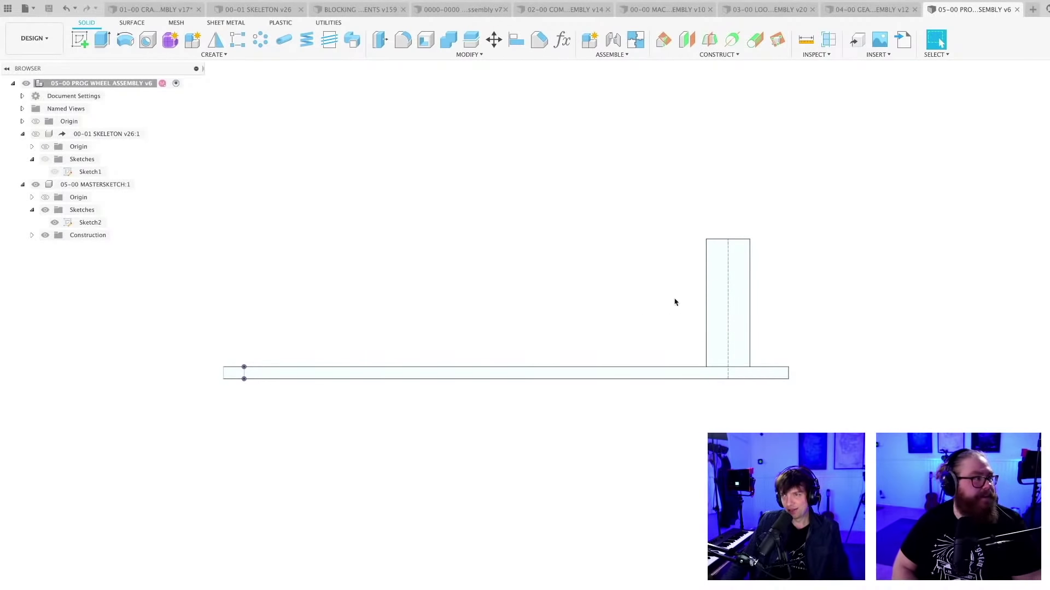
scroll(656, 307, up, 2)
scroll(656, 307, down, 1)
mouse_move(656, 306)
middle_down()
mouse_move(556, 314)
mouse_move(586, 326)
middle_up()
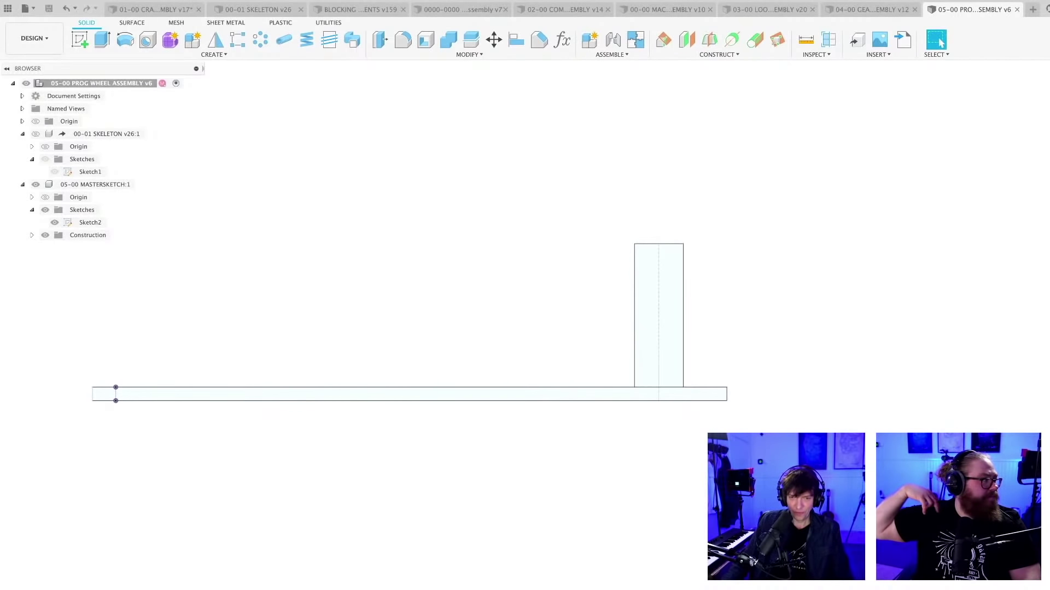
double_click(503, 392)
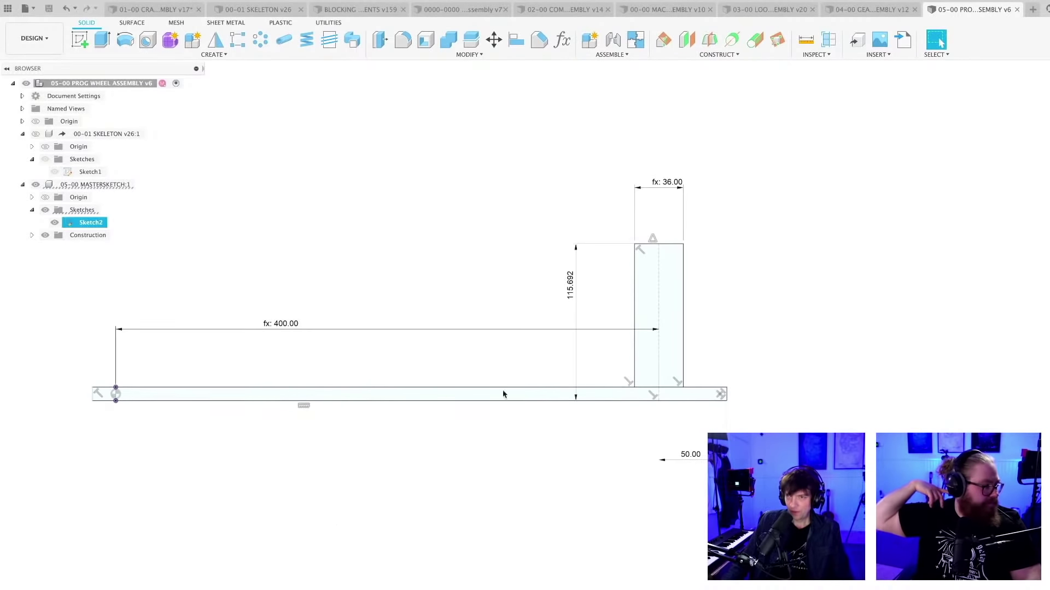
double_click(570, 292)
text(GE)
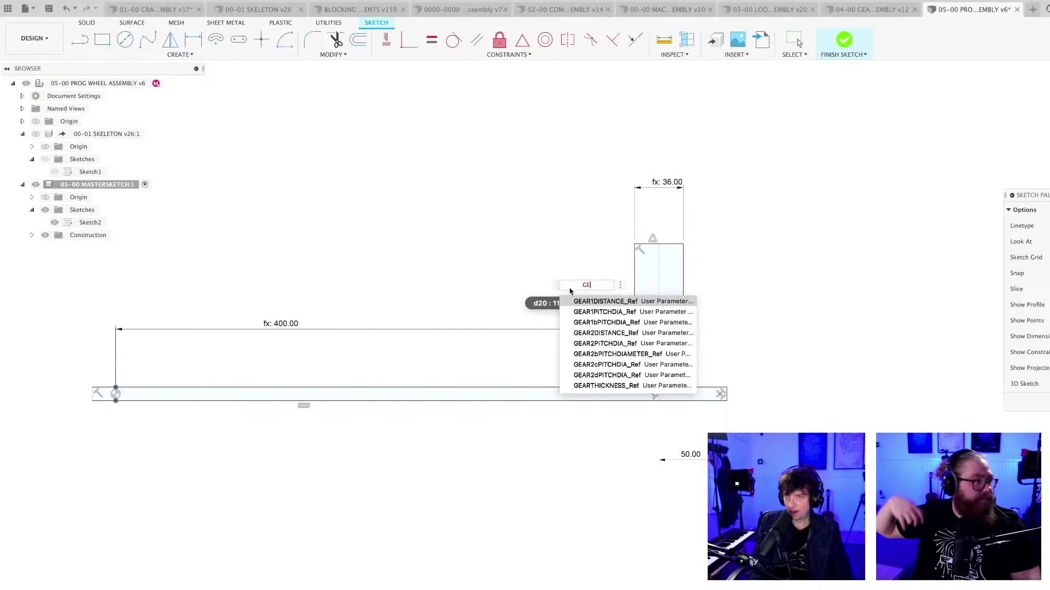
key(Down)
key(Down)
key(Down)
key(Down)
key(Down)
key(Down)
key(Down)
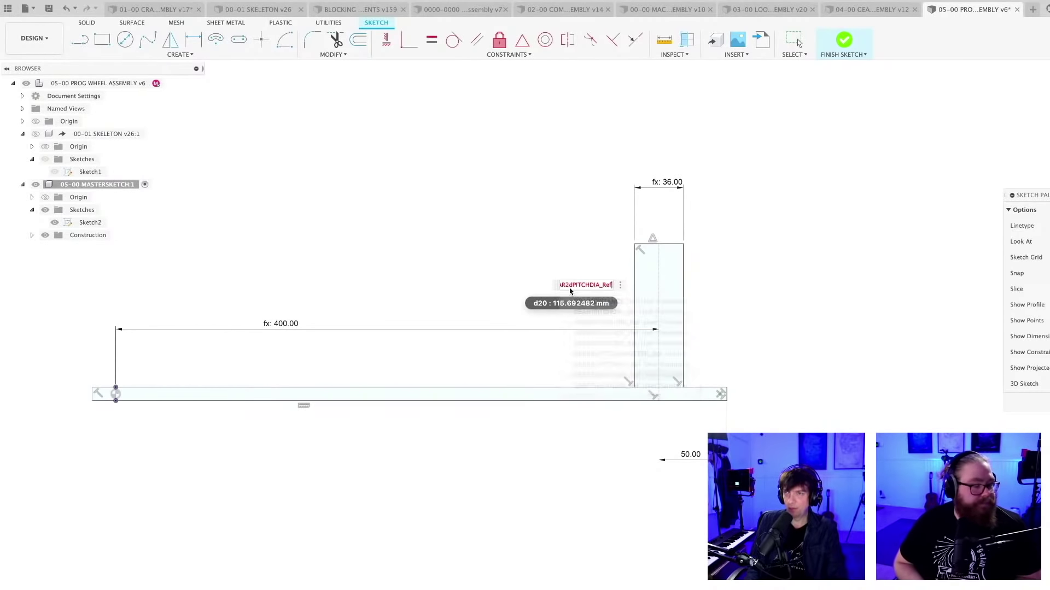
key(Return)
text(/2)
key(Return)
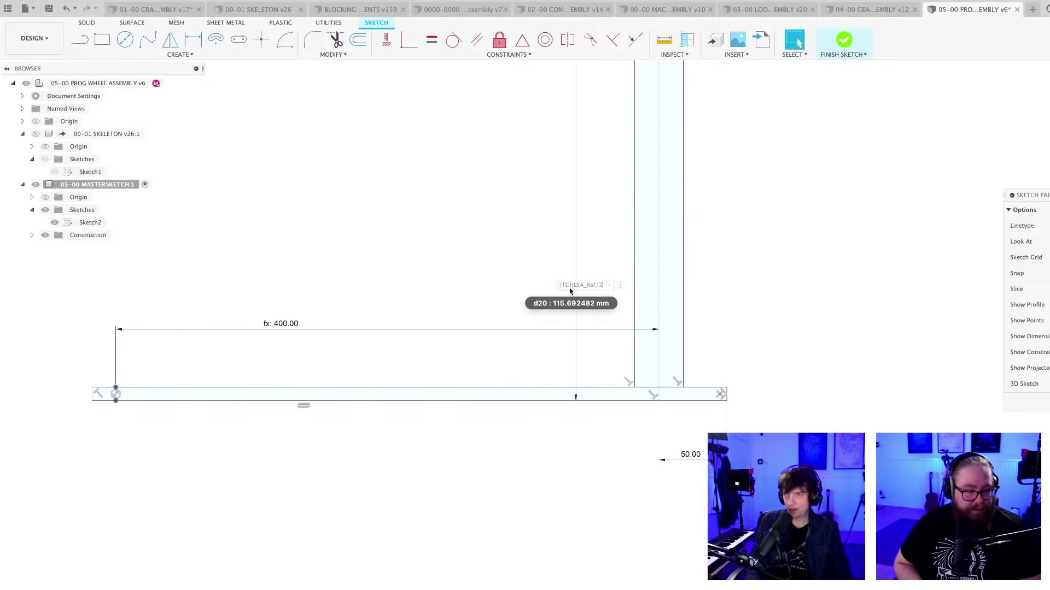
scroll(536, 415, down, 5)
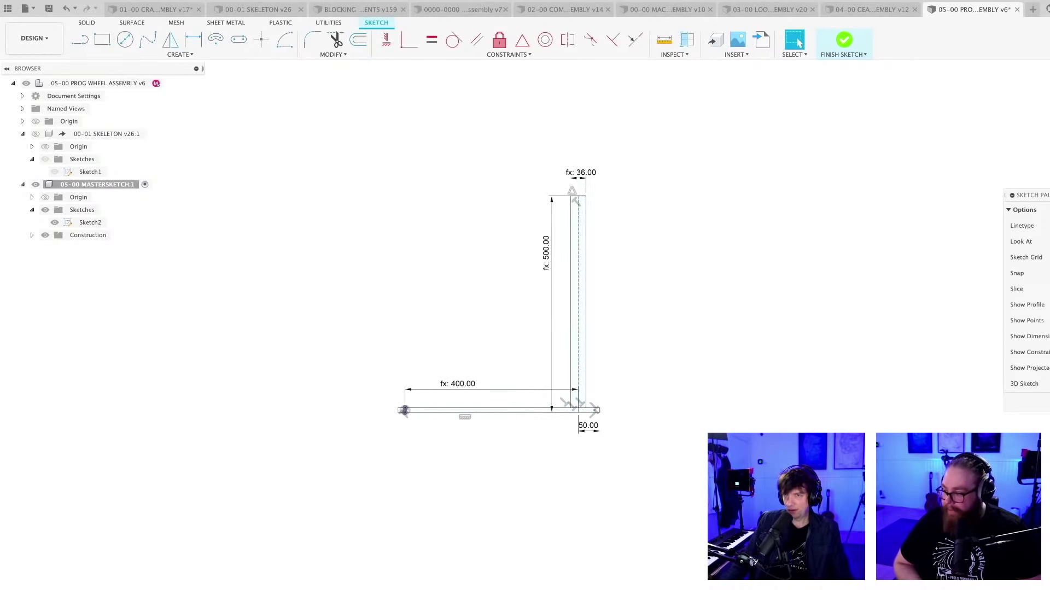
key(ctrl+Return)
Create a new internal standard component under the top-level assembly and name it 05-01 PROGSHAFT
click(22, 185)
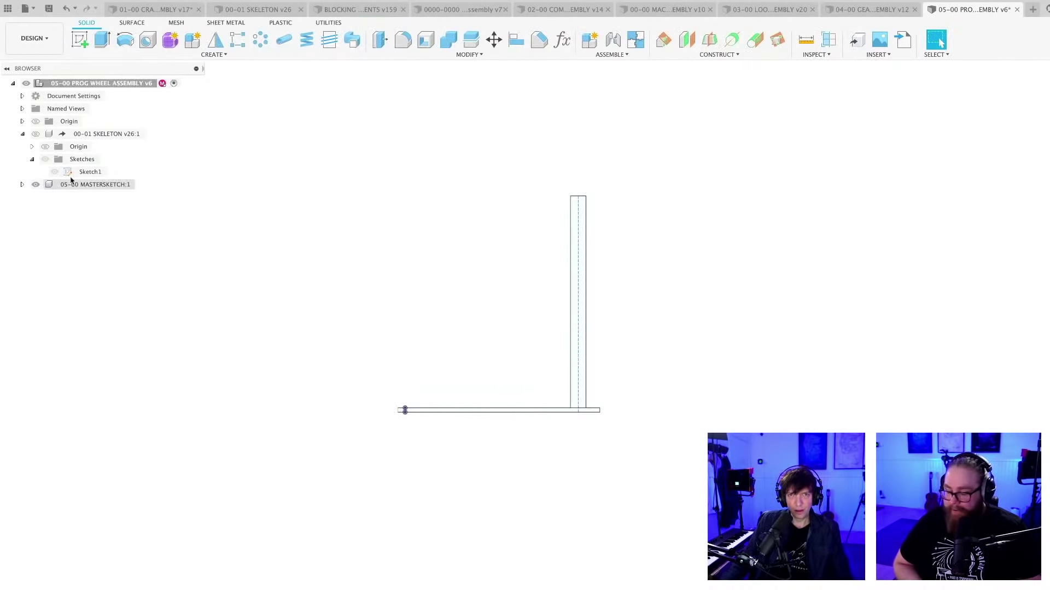
right_click(99, 83)
click(129, 89)
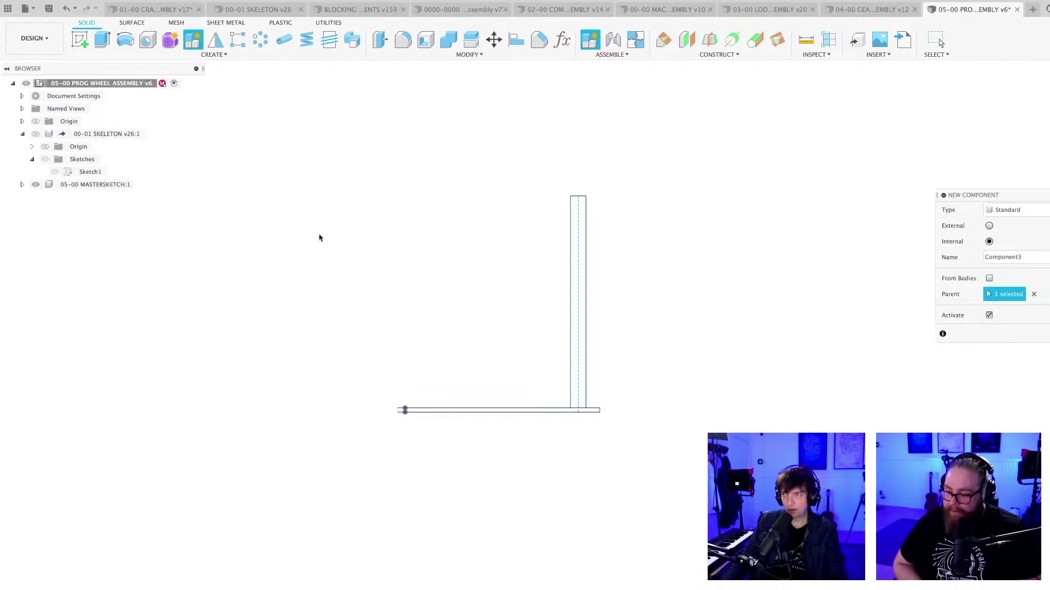
key(Return)
double_click(76, 198)
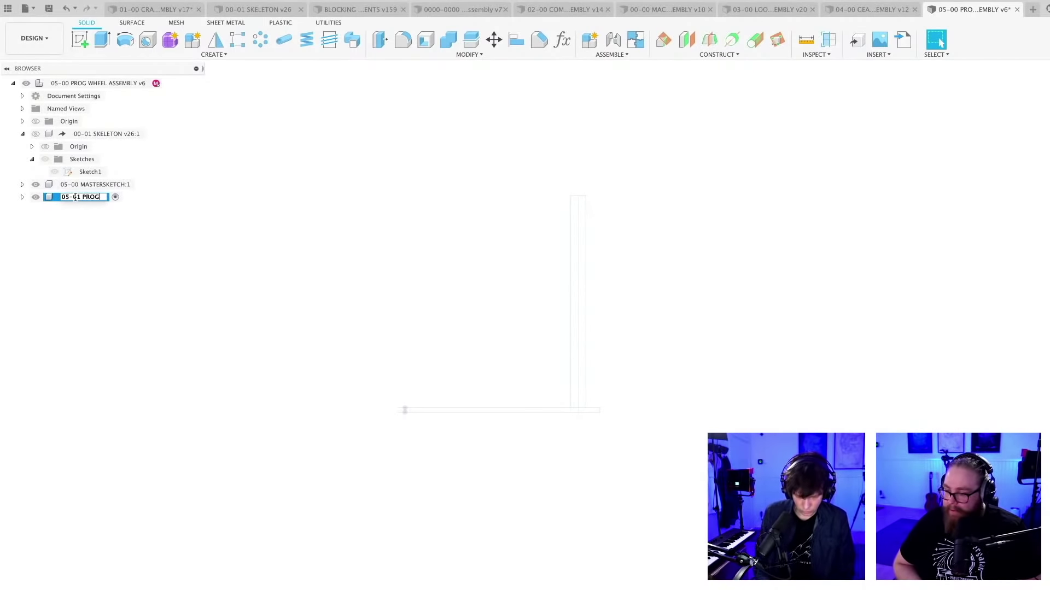
key(Return)
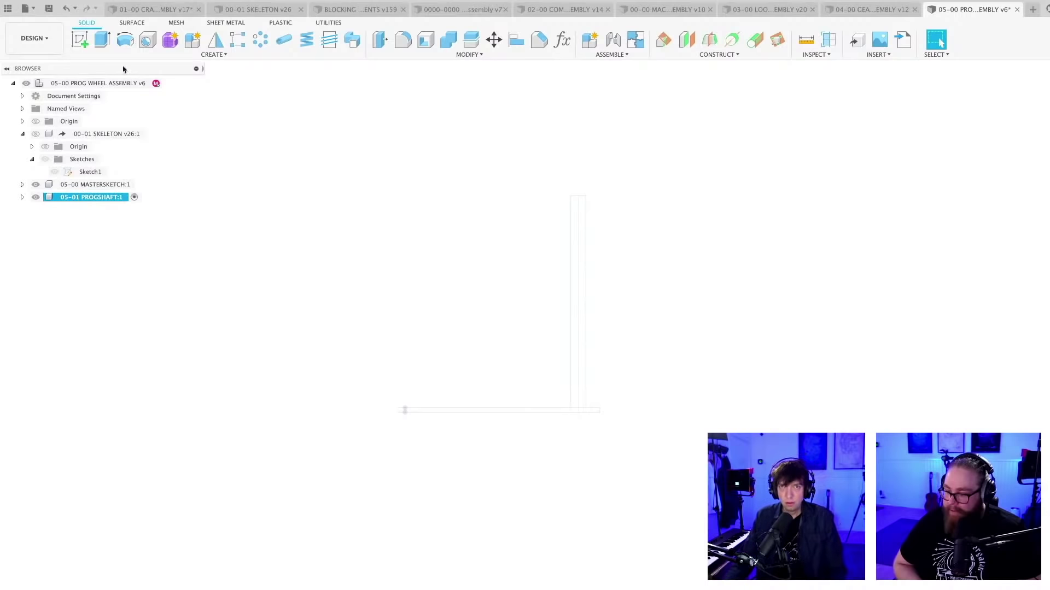
click(125, 39)
scroll(542, 424, up, 3)
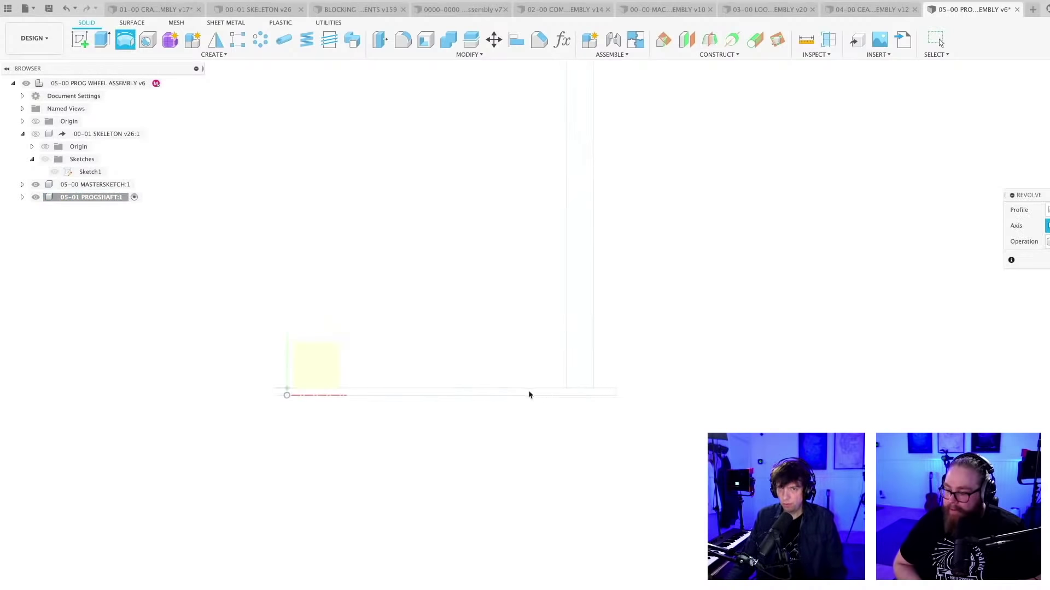
scroll(529, 395, up, 3)
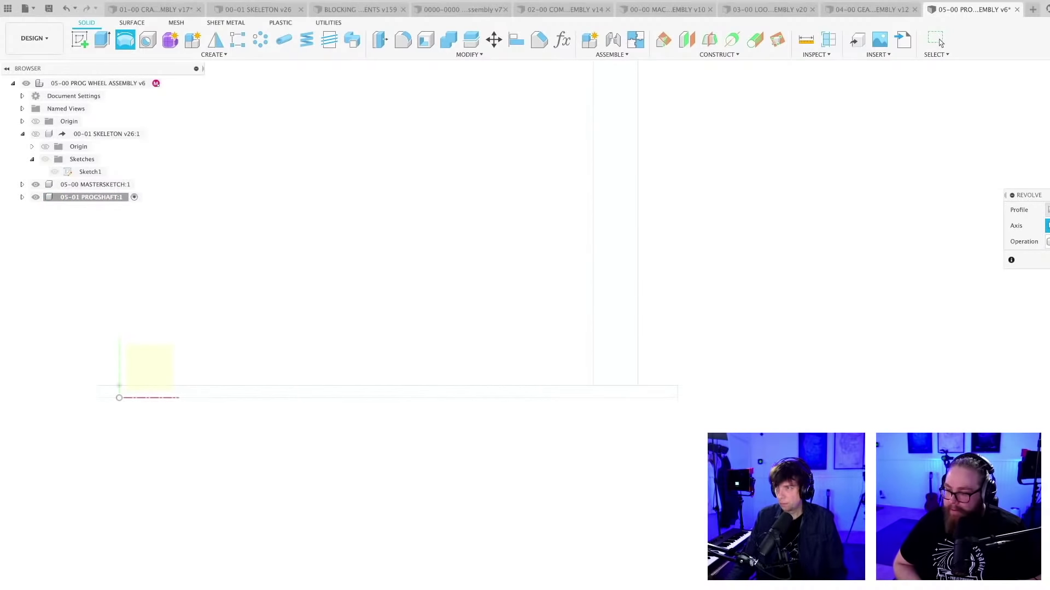
click(549, 390)
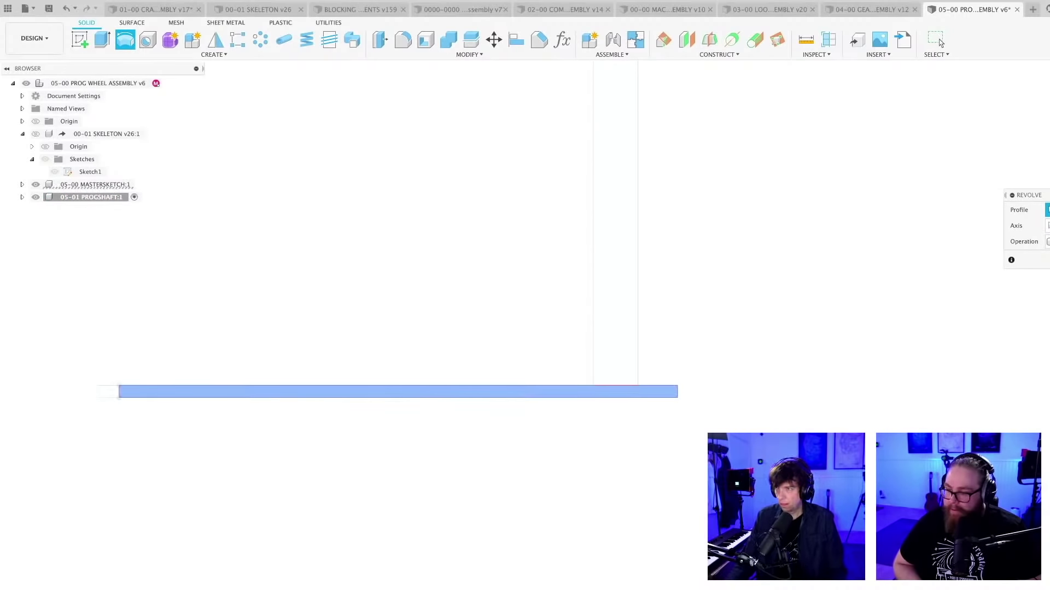
click(939, 42)
In the master sketch, convert the short projected line crossing the shaft profile at the origin to construction, then save the assembly and finish the sketch
middle_drag(130, 481, 307, 459)
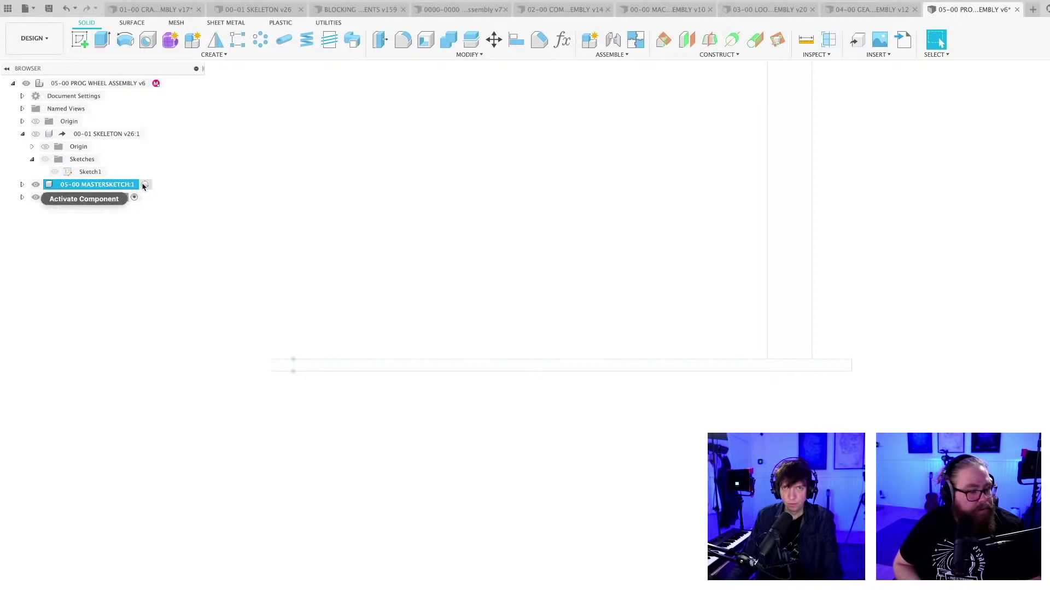
click(144, 185)
double_click(285, 365)
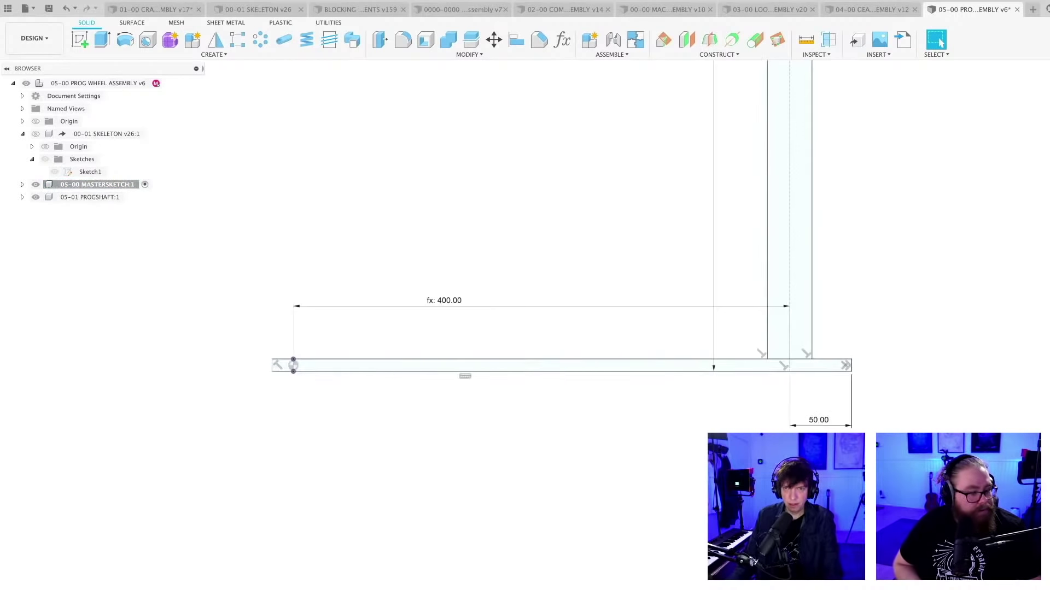
shift+middle_drag(316, 329, 501, 303)
scroll(492, 311, up, 5)
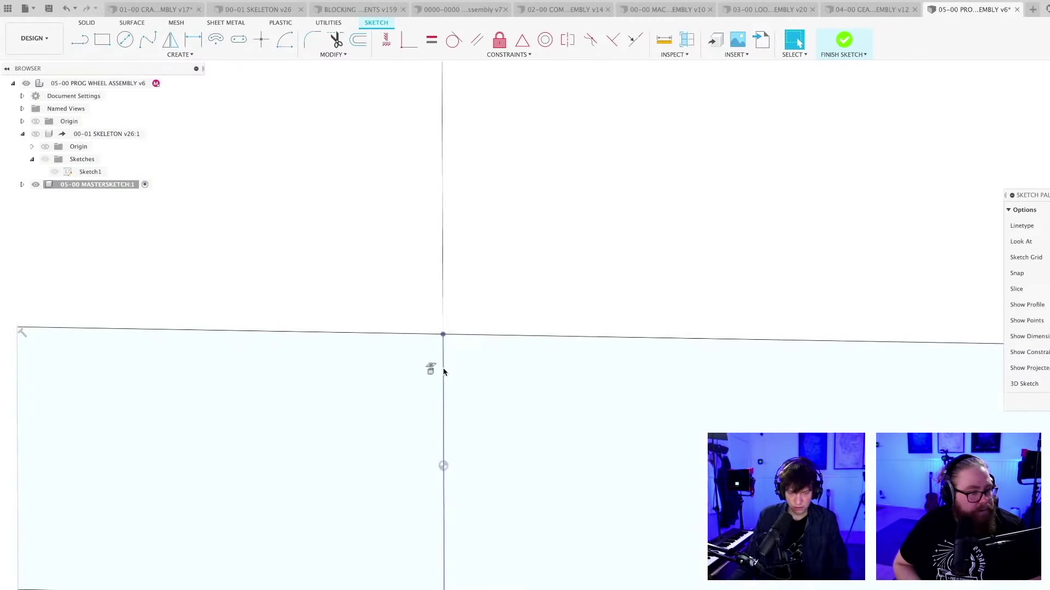
scroll(502, 419, down, 5)
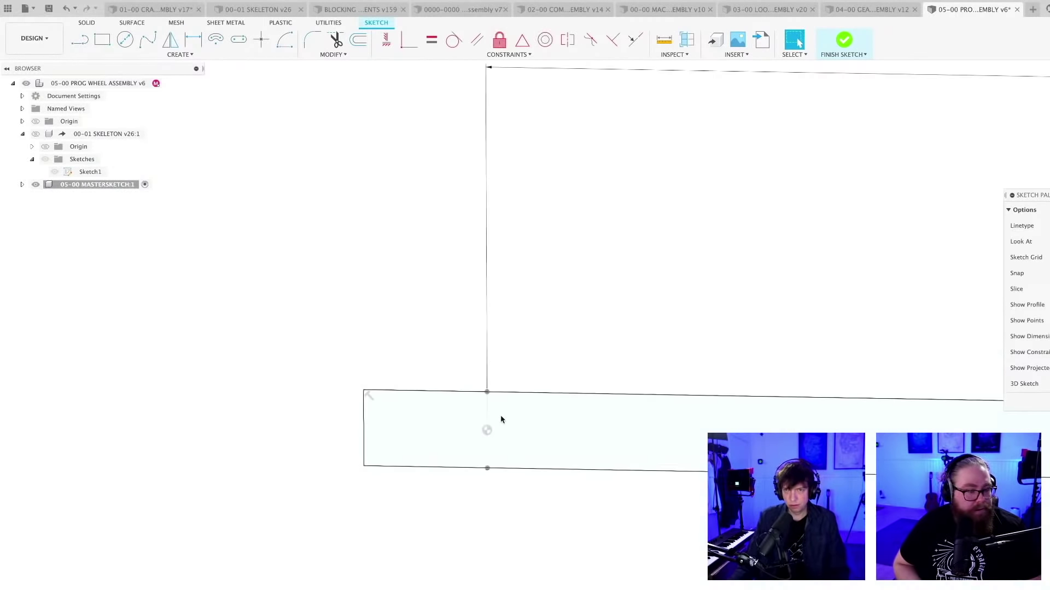
scroll(501, 419, down, 5)
click(563, 420)
scroll(581, 358, down, 4)
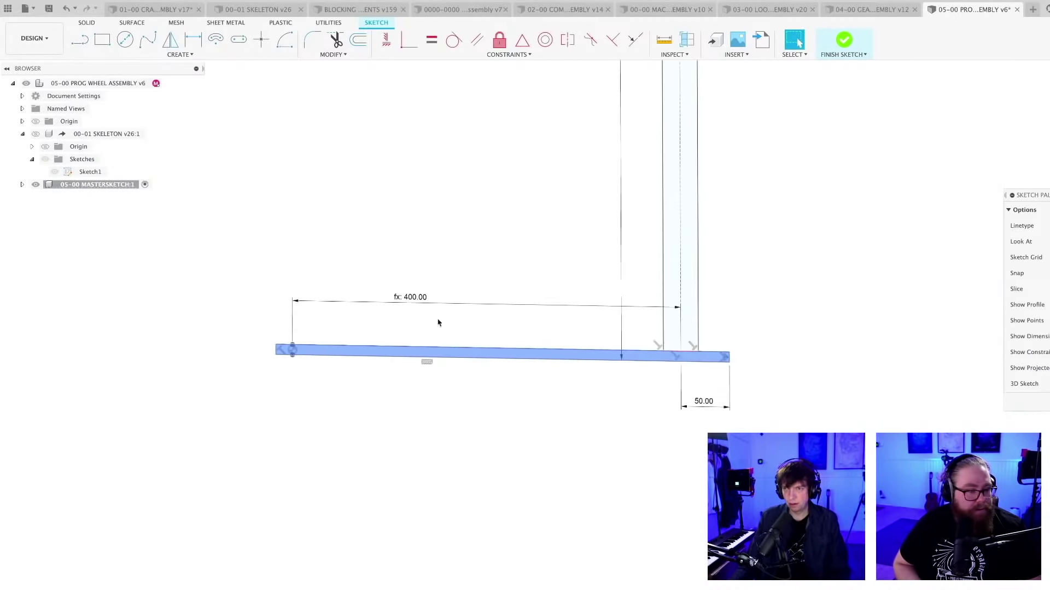
middle_drag(438, 323, 382, 323)
key(super+s)
key(Return)
click(466, 433)
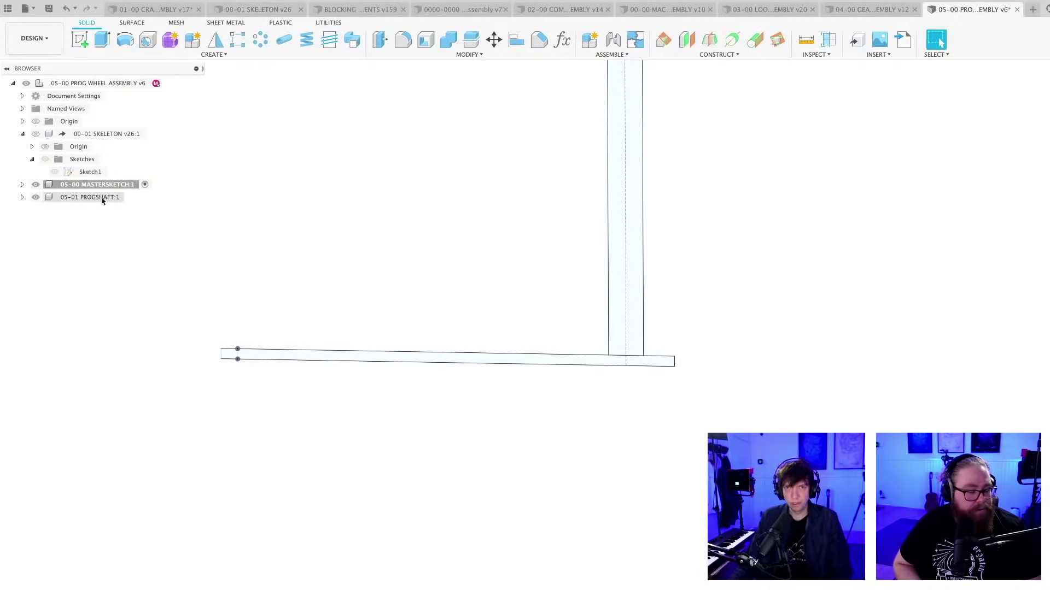
Activate 05-01 PROGSHAFT, revolve the shaft profile 360 degrees about its long lower edge, and save the assembly
click(104, 200)
click(134, 197)
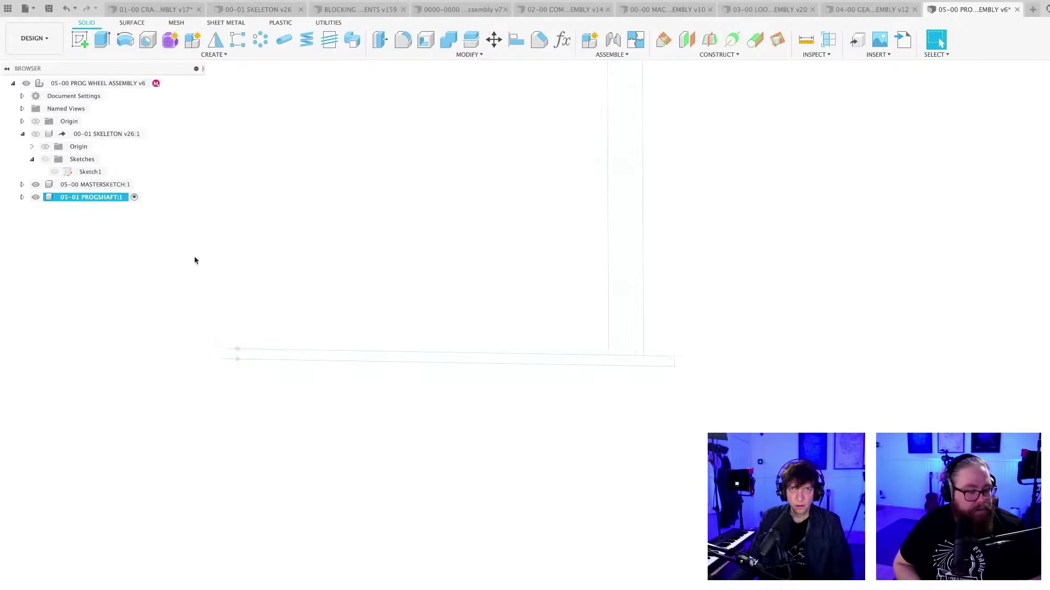
click(125, 40)
click(494, 362)
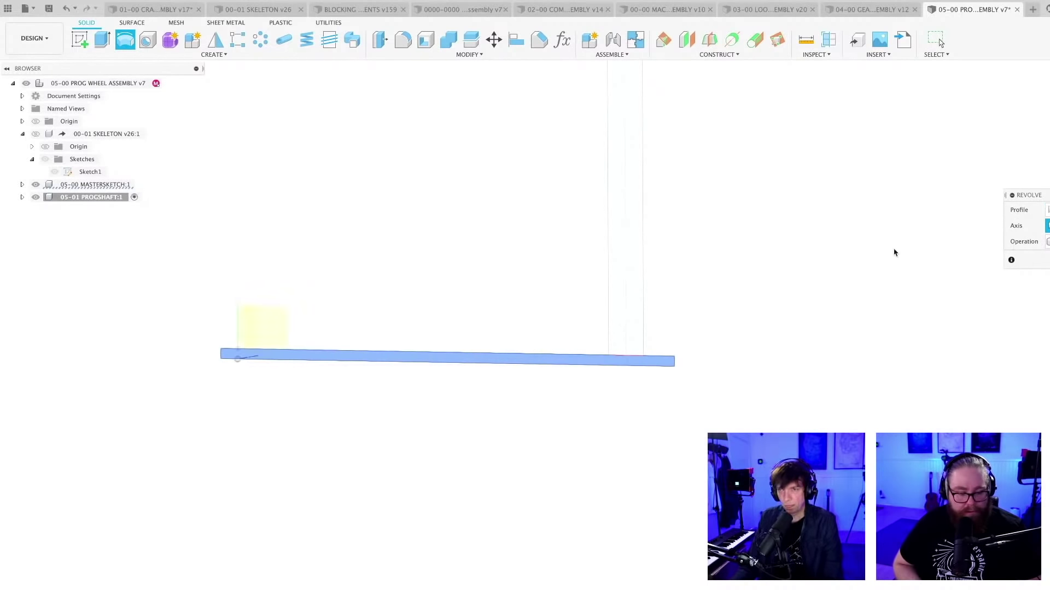
click(598, 368)
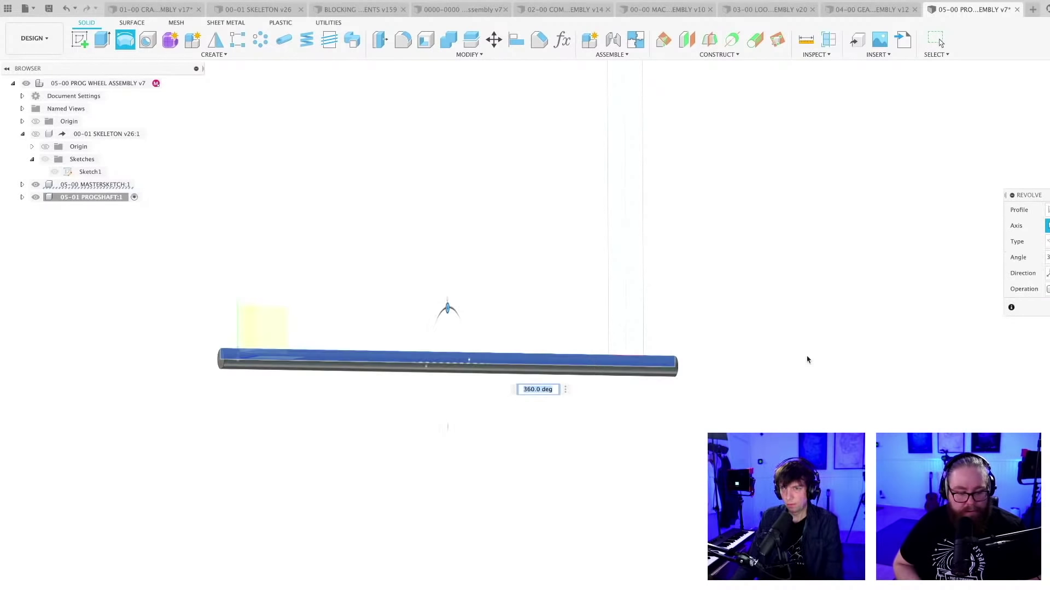
key(Return)
shift+middle_drag(527, 466, 537, 466)
key(super+s)
click(474, 388)
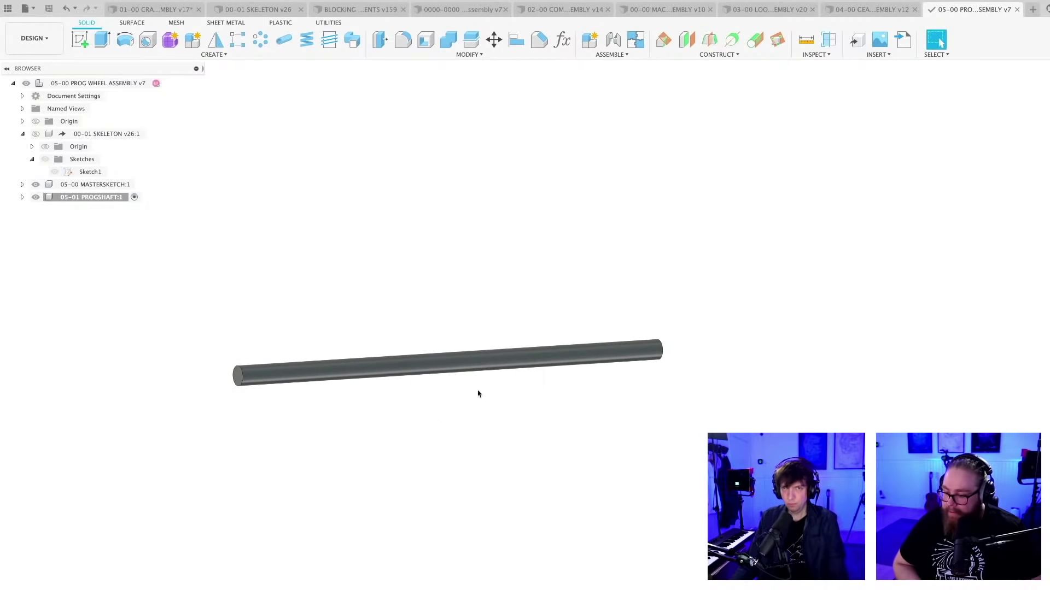
Create a new component under the top-level assembly and name it 05-02 GEAR 2d
right_click(99, 83)
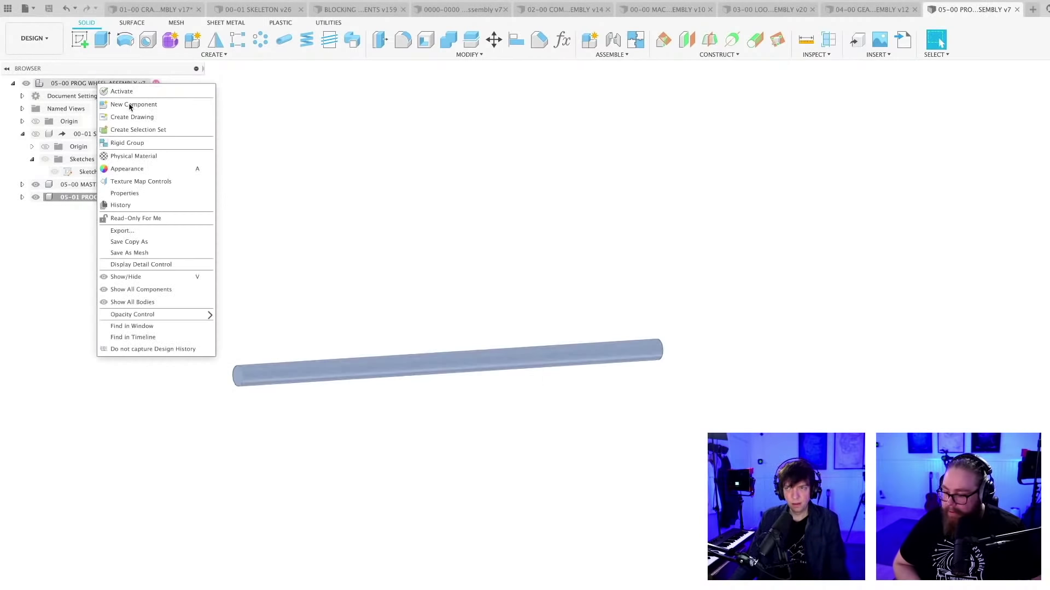
click(129, 105)
key(Return)
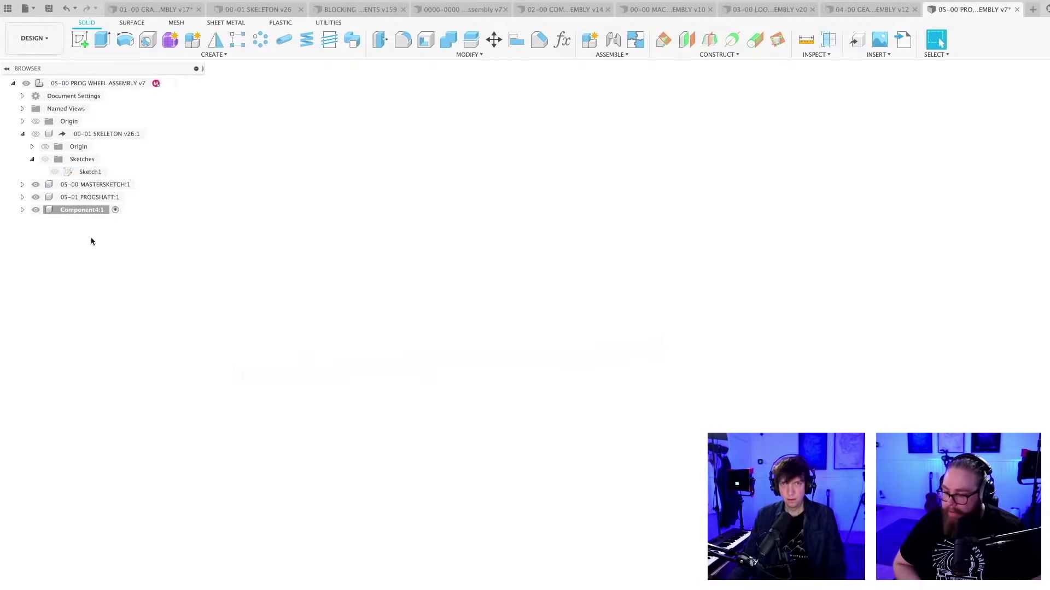
double_click(77, 210)
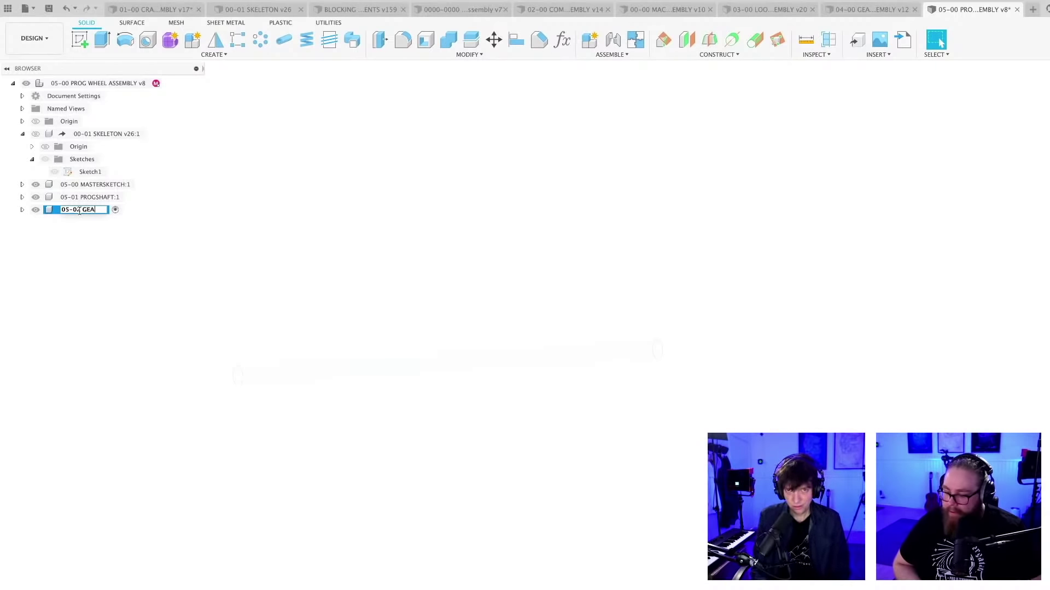
text(R2)
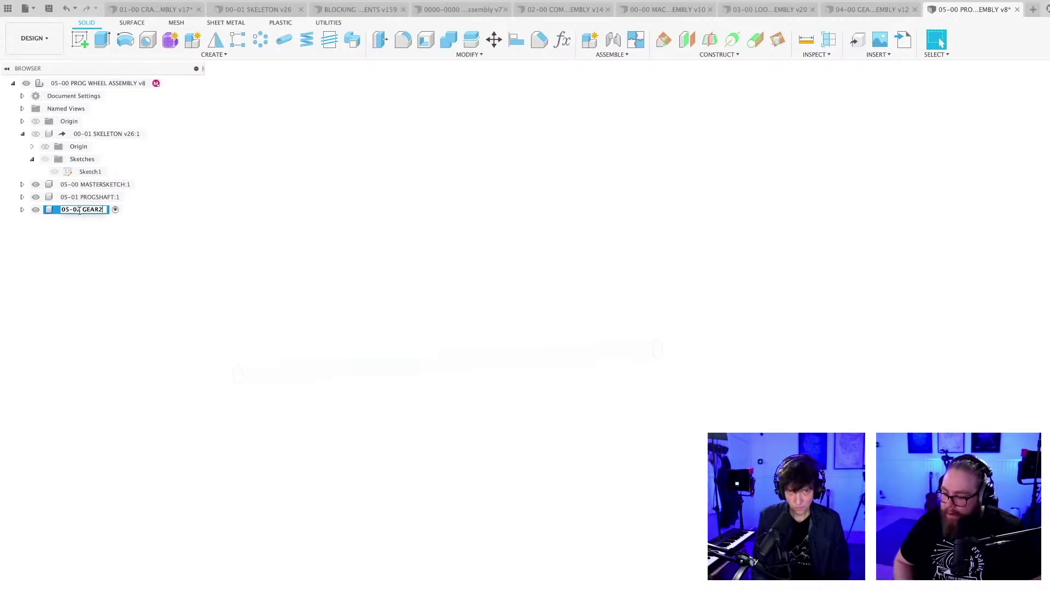
text(d)
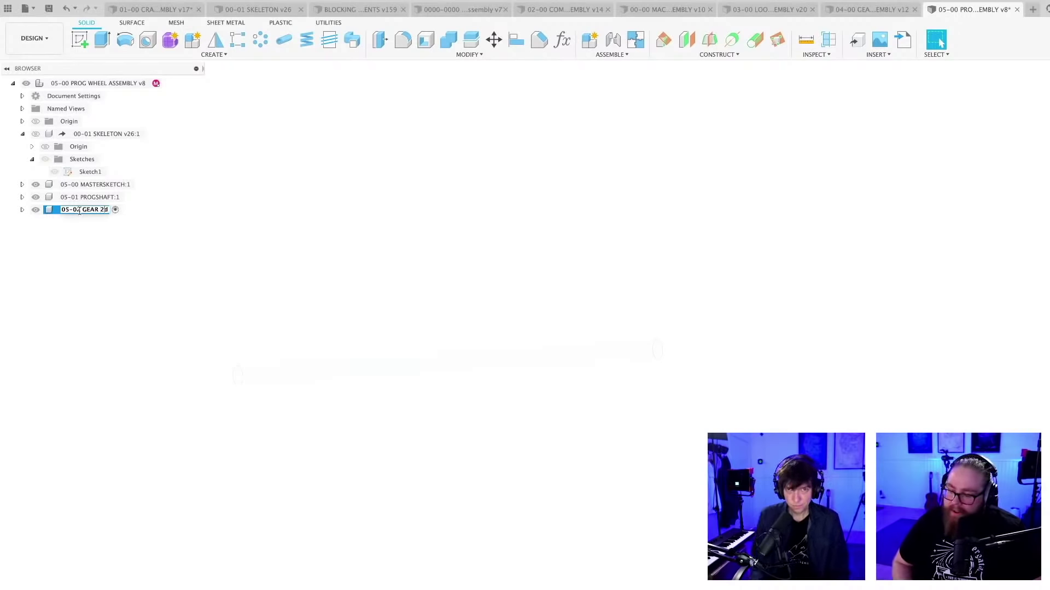
key(Return)
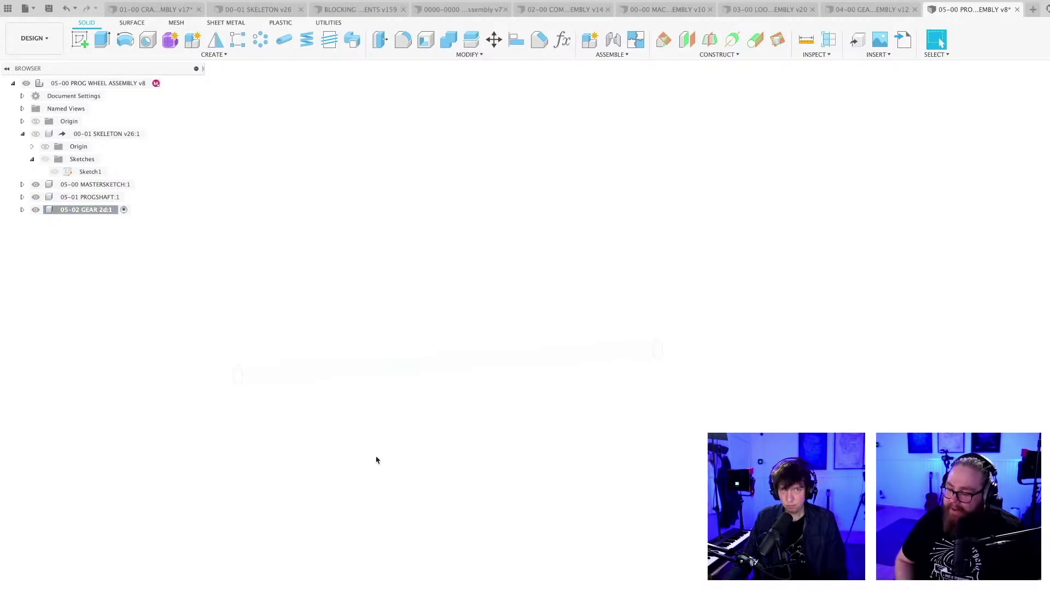
click(173, 83)
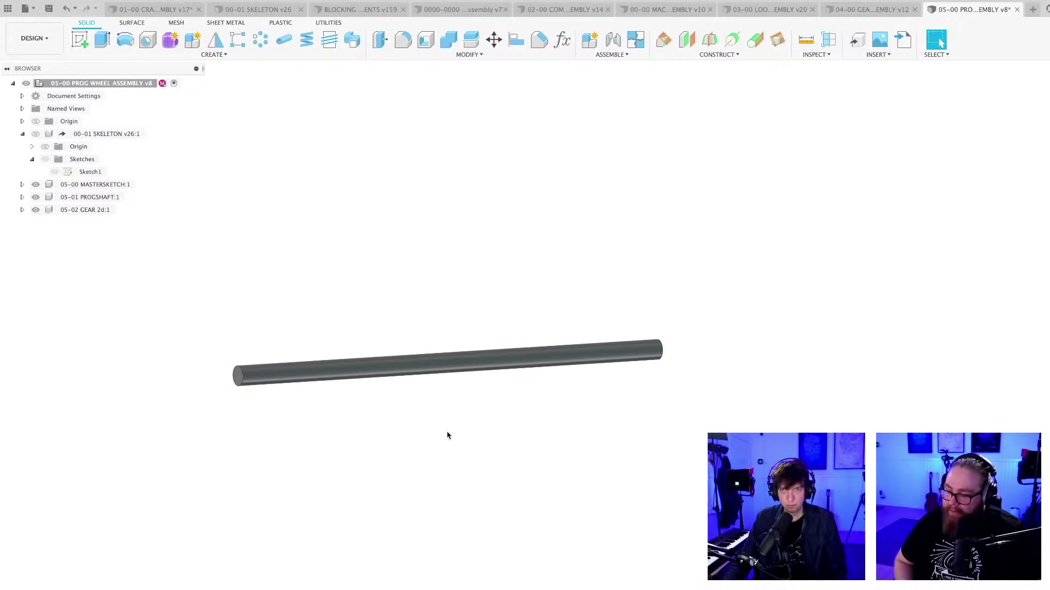
shift+middle_drag(447, 436, 529, 422)
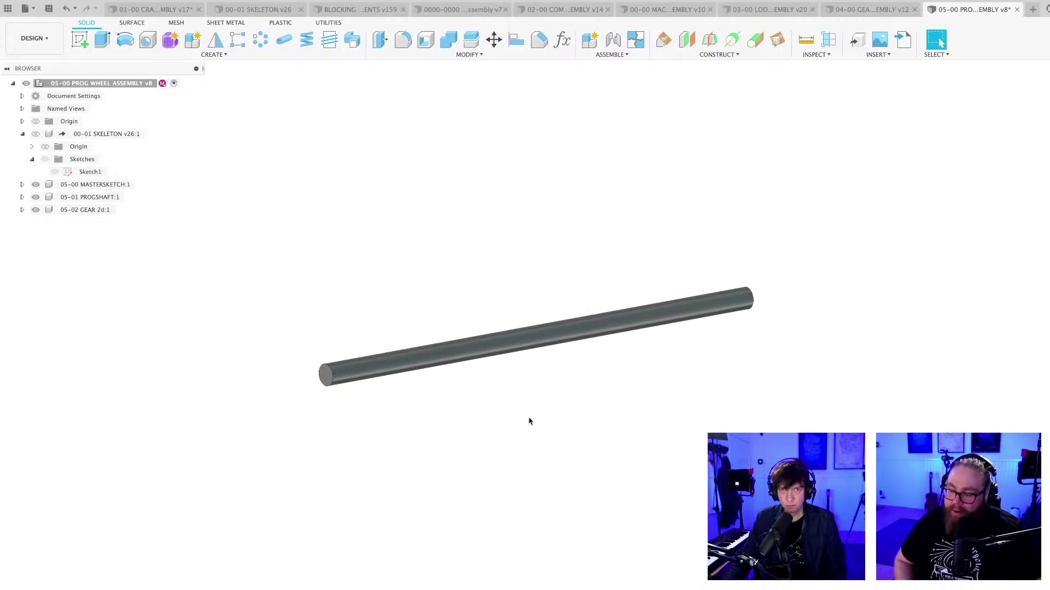
click(123, 210)
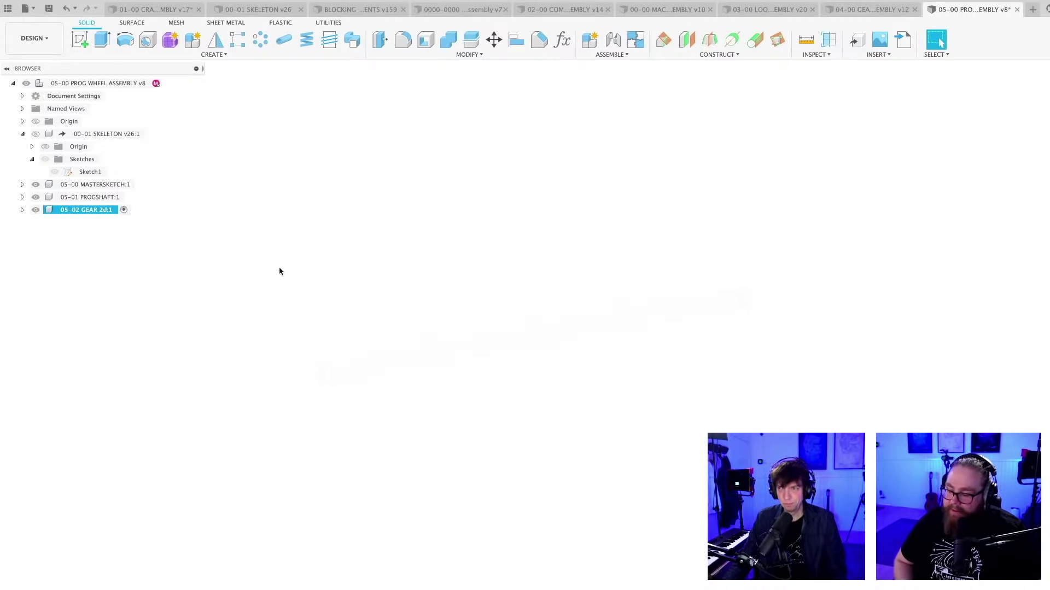
click(173, 83)
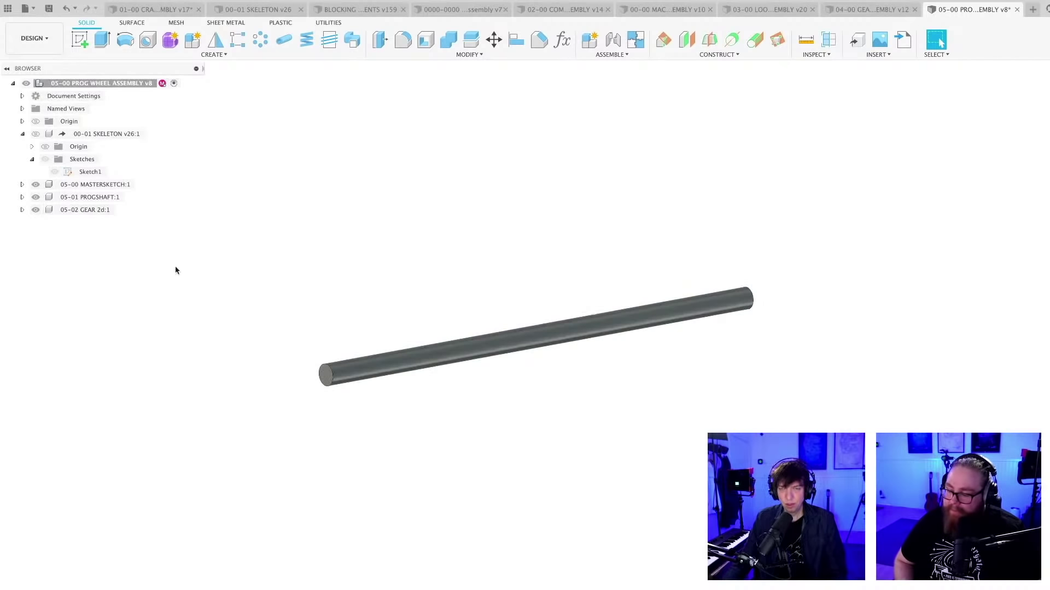
shift+middle_drag(175, 271, 231, 302)
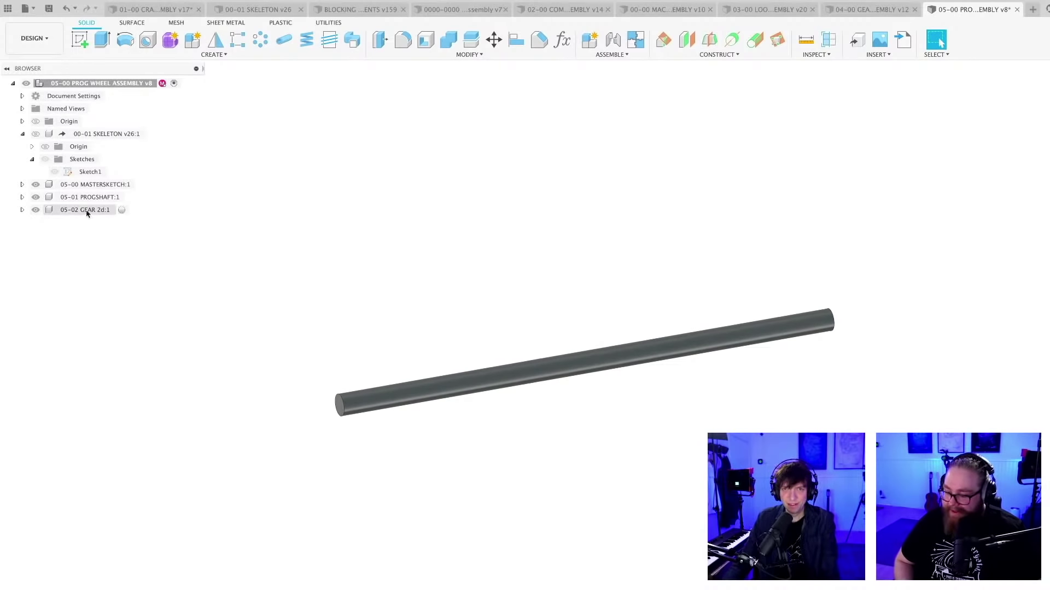
click(123, 210)
click(126, 39)
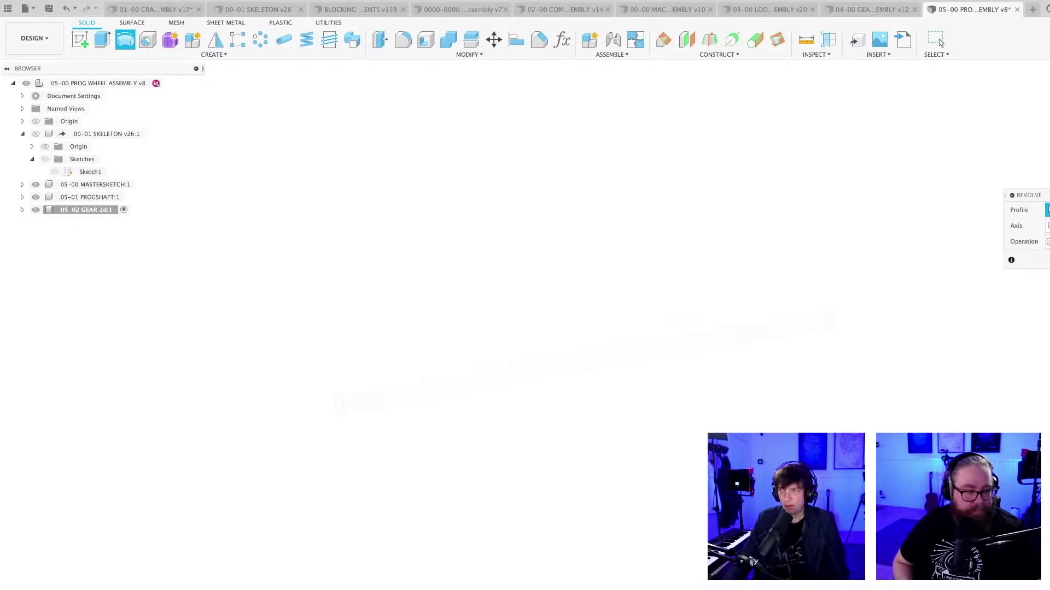
click(936, 40)
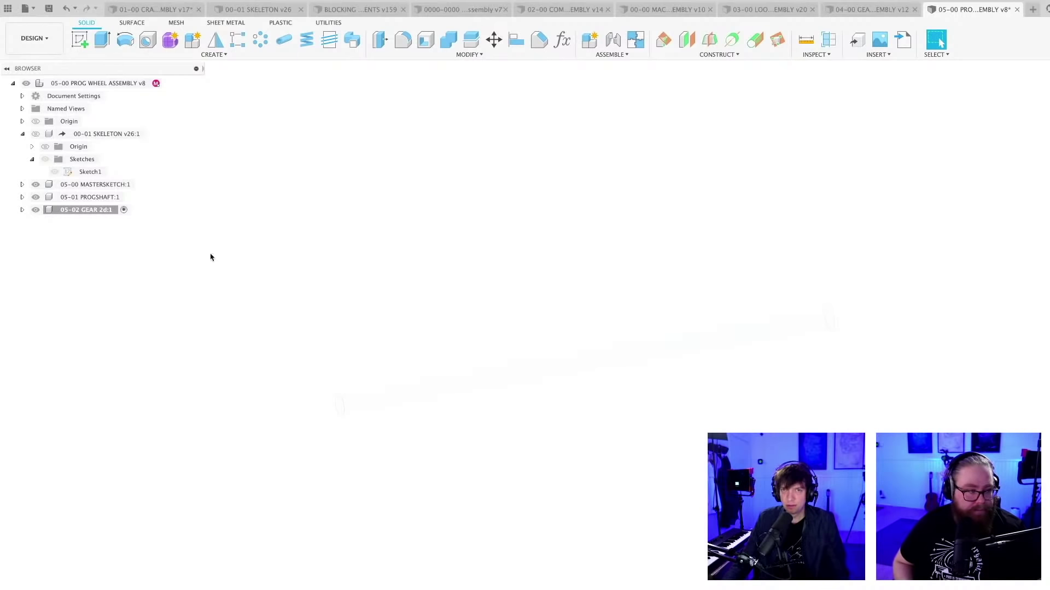
Show the 00-01 SKELETON sketch, activate that component to examine its circles, and hide it again
click(35, 134)
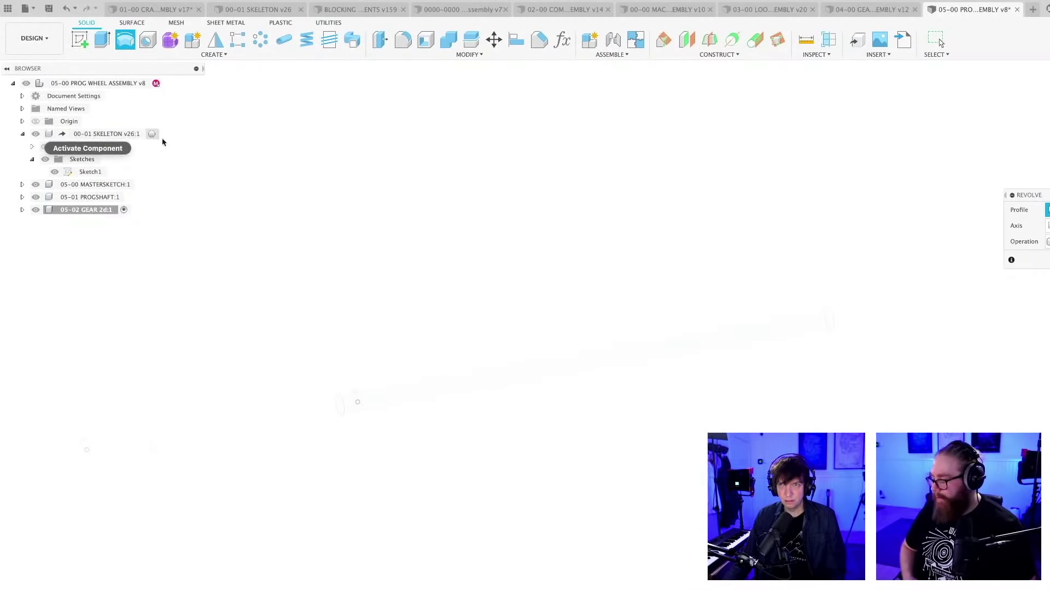
click(55, 172)
click(54, 172)
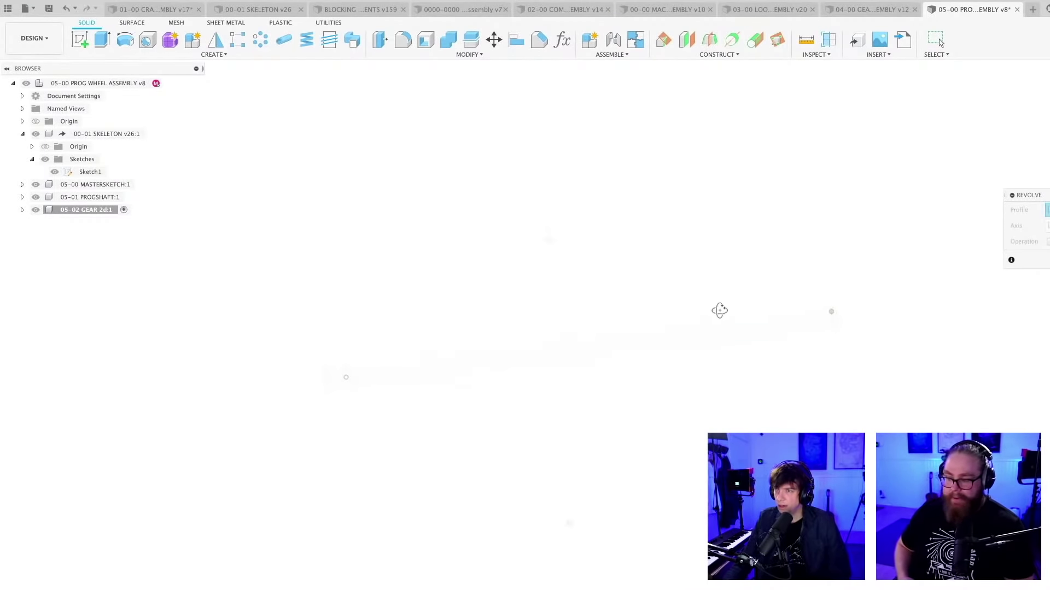
shift+middle_drag(406, 326, 631, 262)
key(Escape)
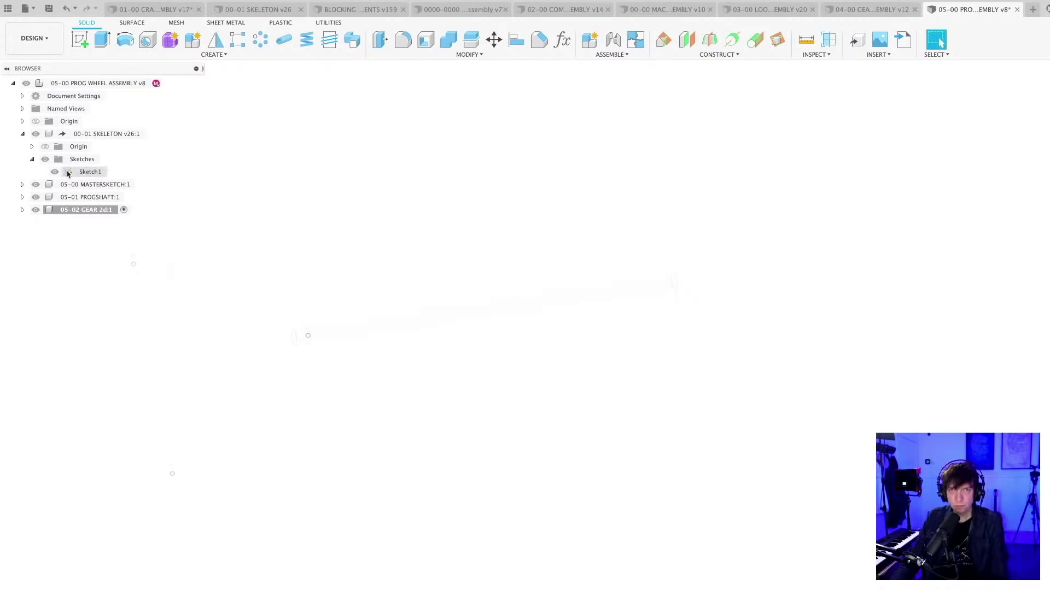
click(96, 131)
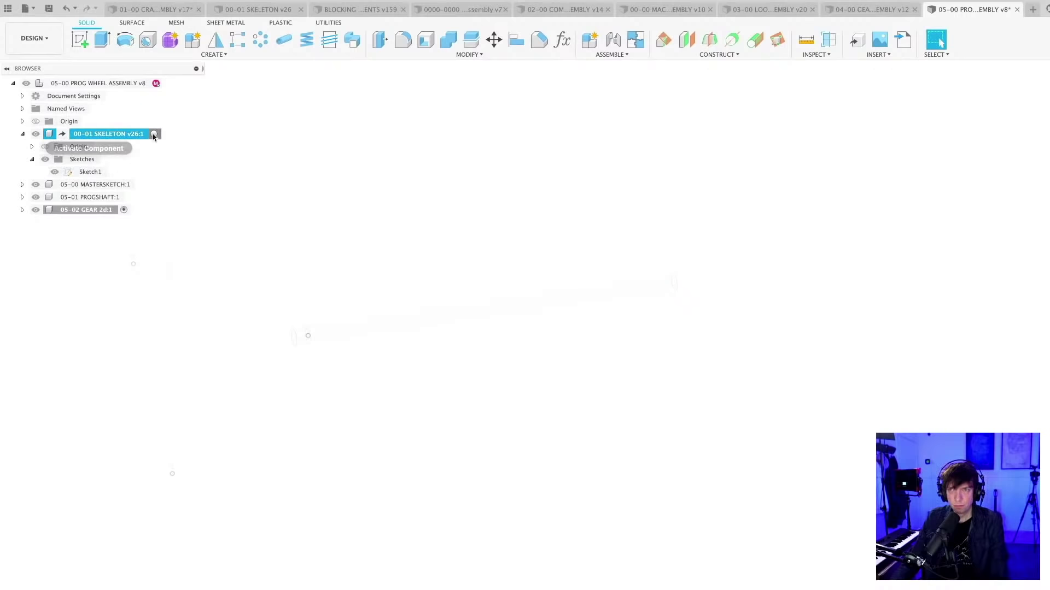
click(154, 134)
mouse_move(750, 402)
shift+middle_down()
mouse_move(653, 394)
mouse_move(616, 379)
mouse_move(642, 365)
shift+middle_up()
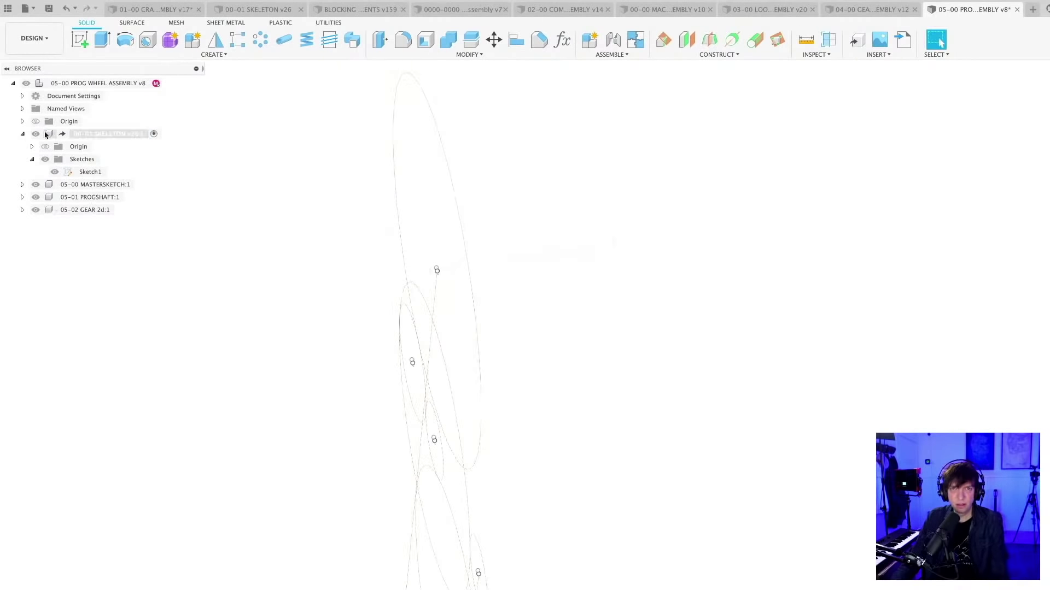
click(35, 134)
Expand 05-00 MASTERSKETCH and show its Sketch2
click(22, 185)
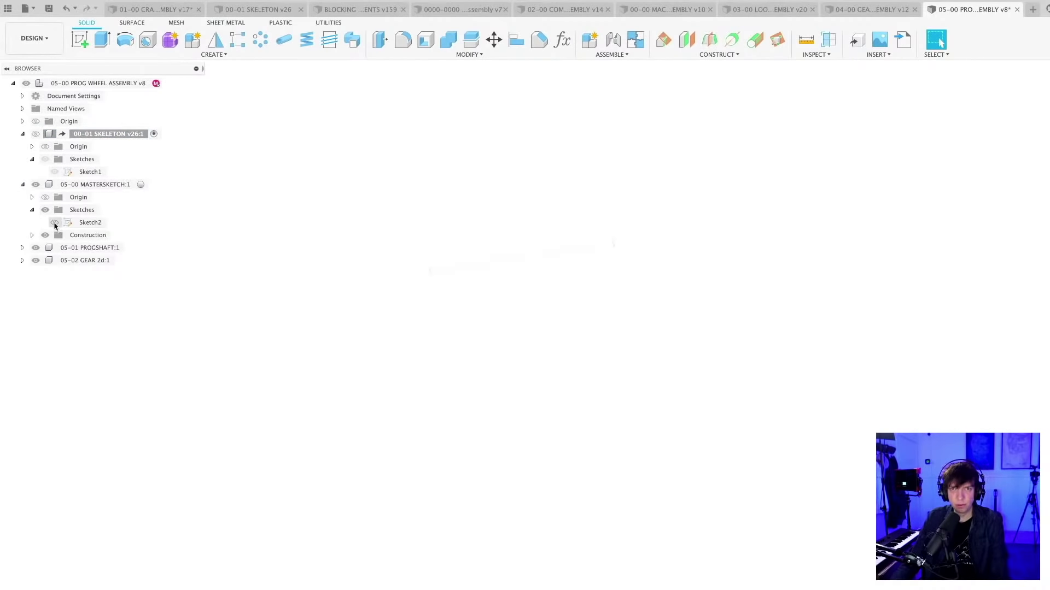
middle_drag(561, 311, 541, 417)
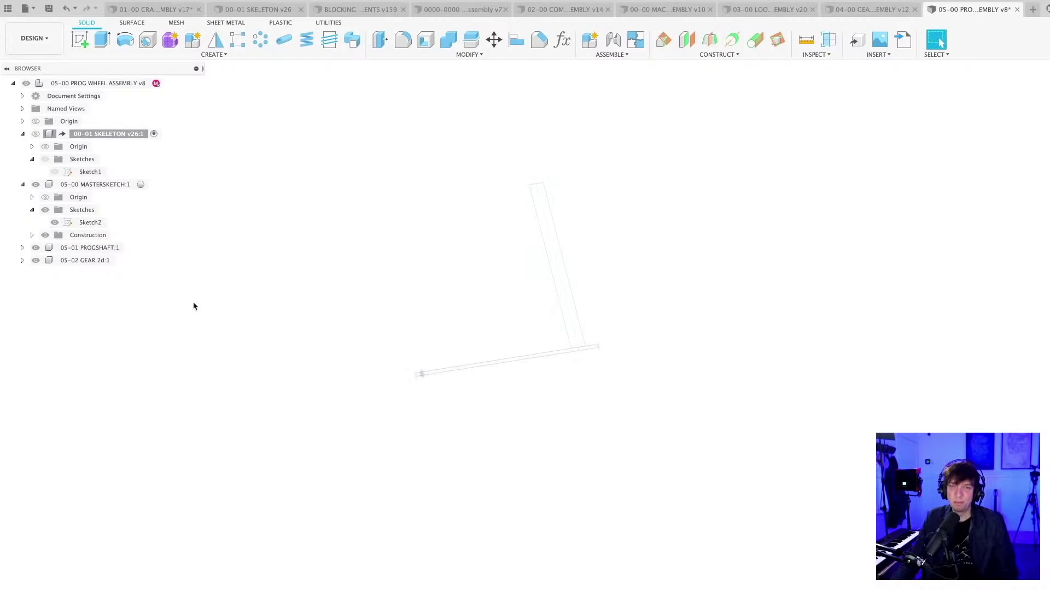
shift+middle_drag(194, 307, 188, 316)
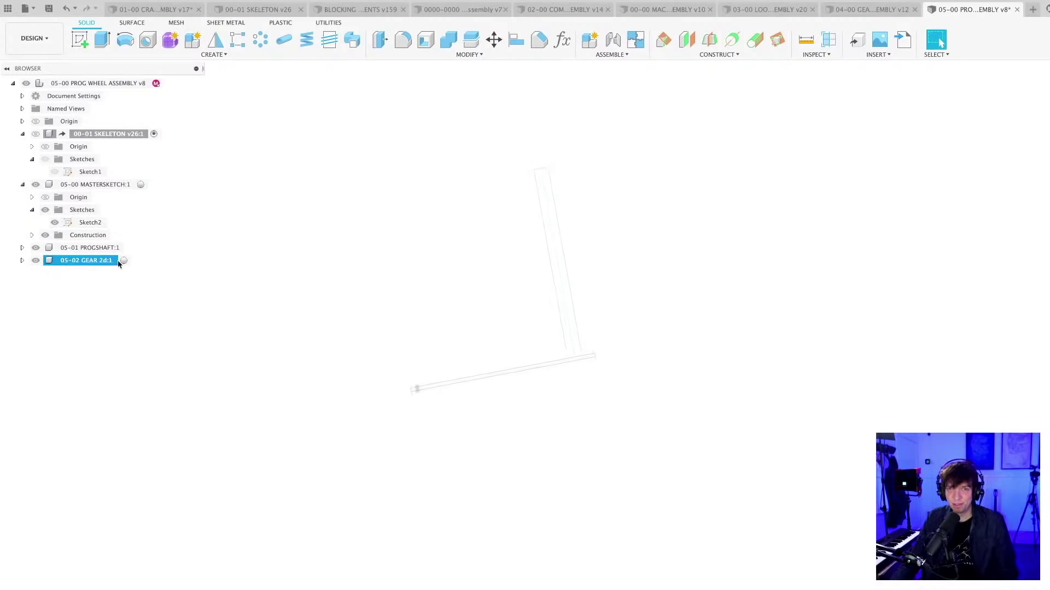
Activate 05-02 GEAR 2d and revolve the upright profile 360 degrees about the shaft's centreline
click(124, 261)
click(125, 39)
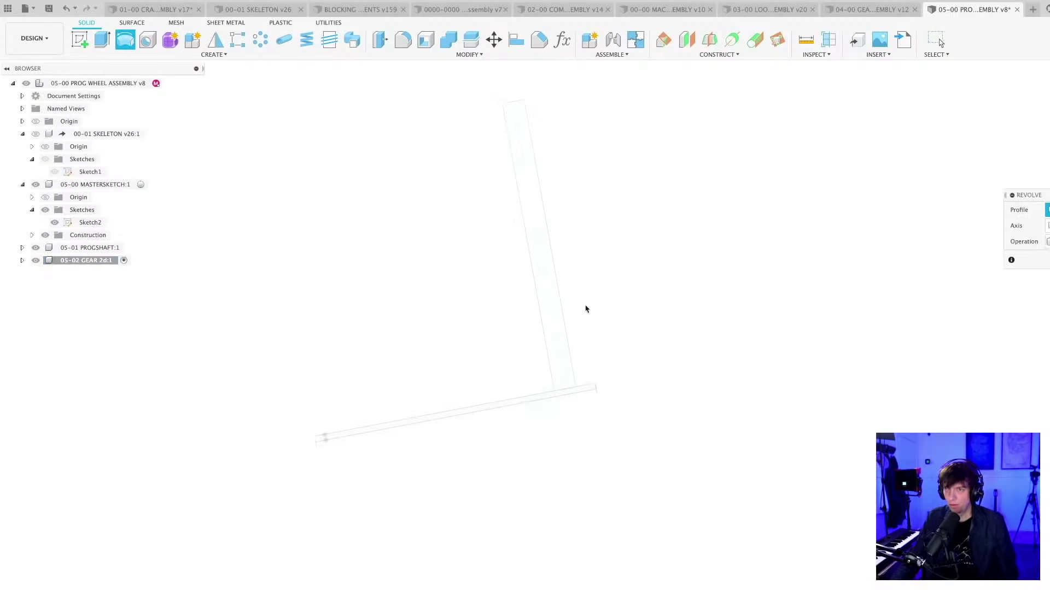
click(545, 295)
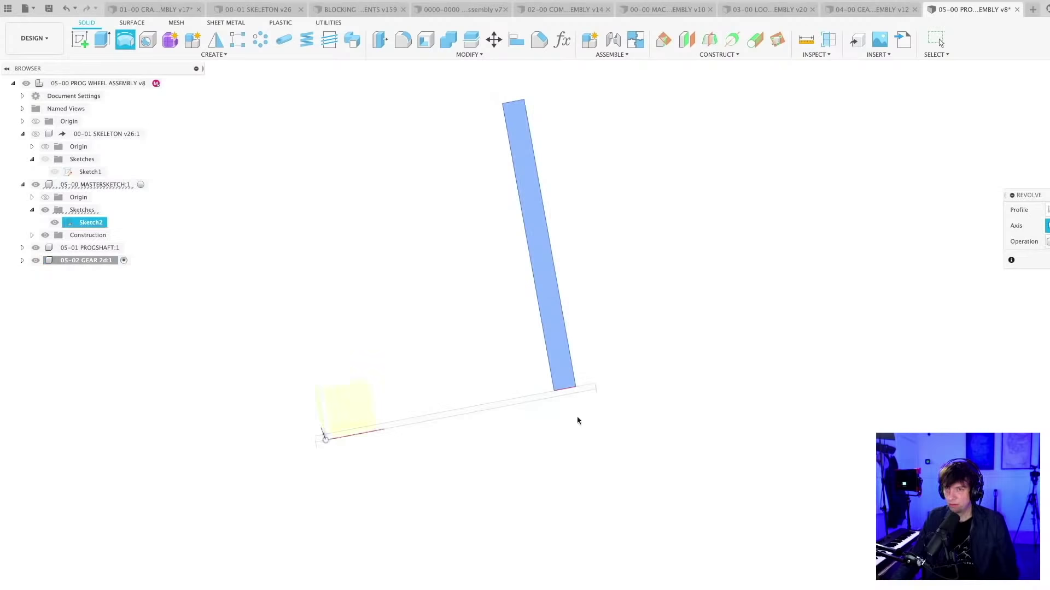
scroll(566, 407, up, 2)
click(561, 389)
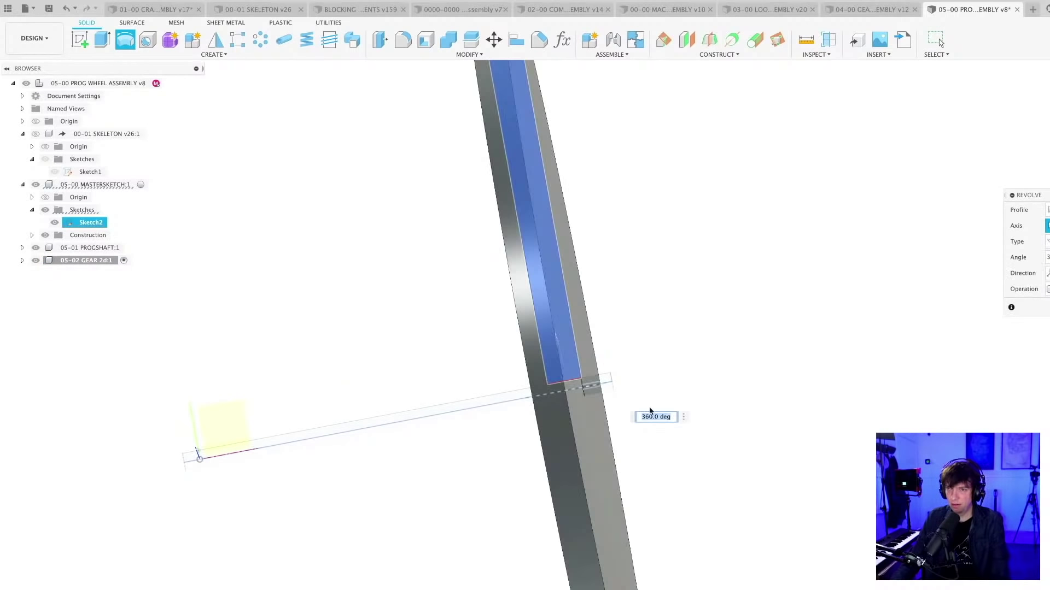
key(Return)
Apply a yellow paint appearance to the revolved gear disc
key(a)
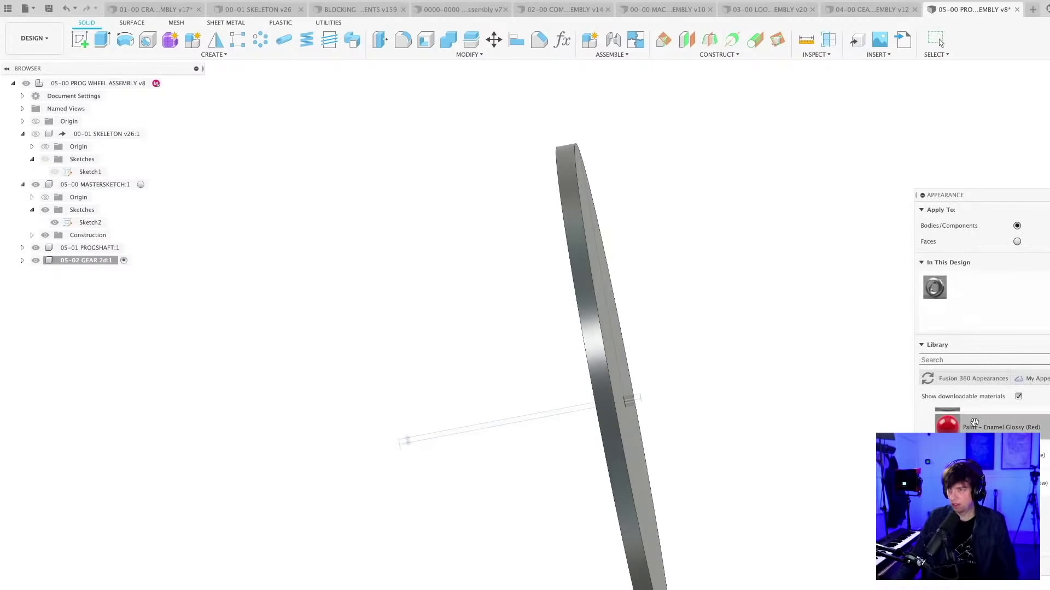
drag(962, 483, 628, 464)
key(Escape)
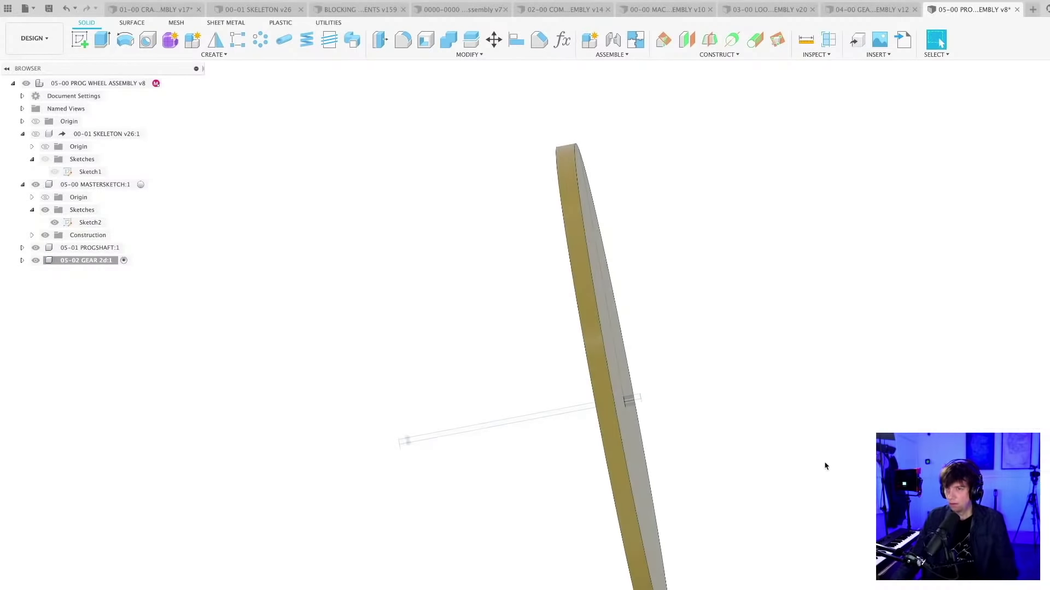
shift+middle_drag(825, 464, 719, 455)
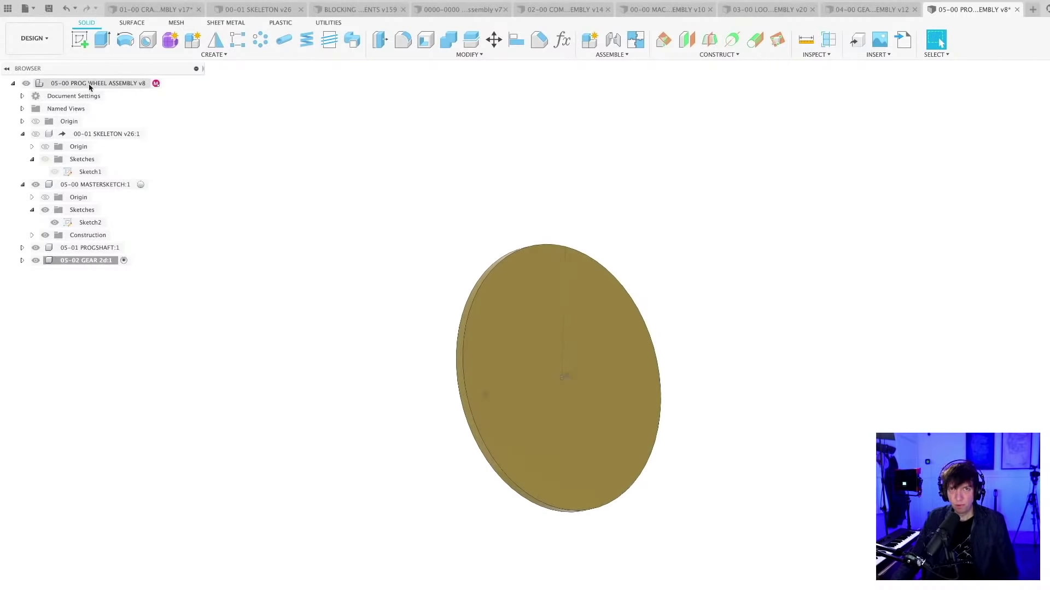
Activate the top-level 05-00 PROG WHEEL ASSEMBLY and save a new version
click(167, 83)
shift+middle_drag(720, 342, 616, 359)
key(super+s)
key(Return)
middle_drag(602, 283, 617, 312)
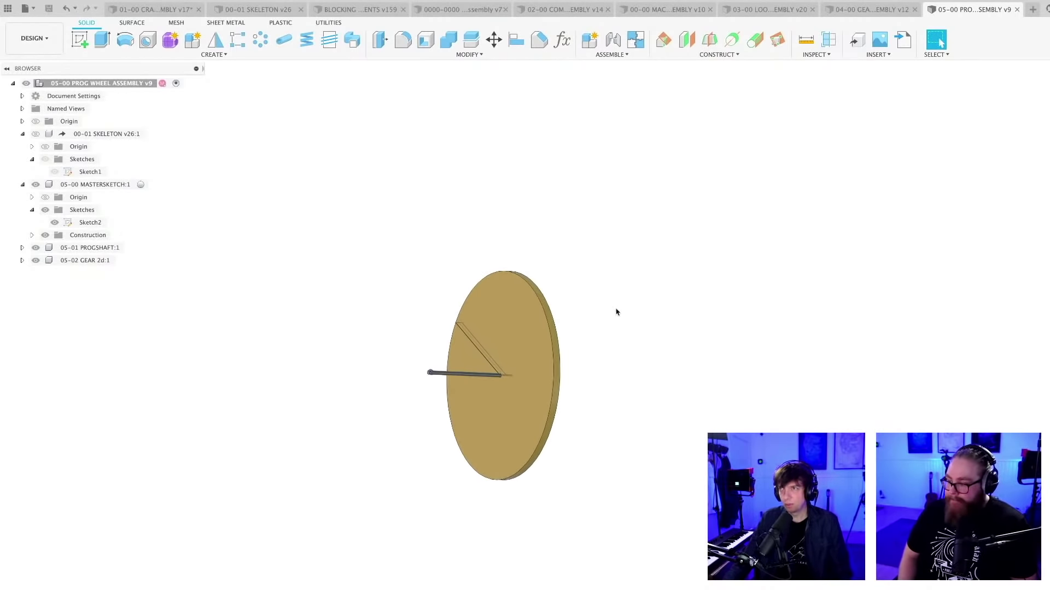
Switch to 00-00 MACHINE 3 ASSEMBLY and insert the 05-00 PROG WHEEL ASSEMBLY at its default position
click(147, 9)
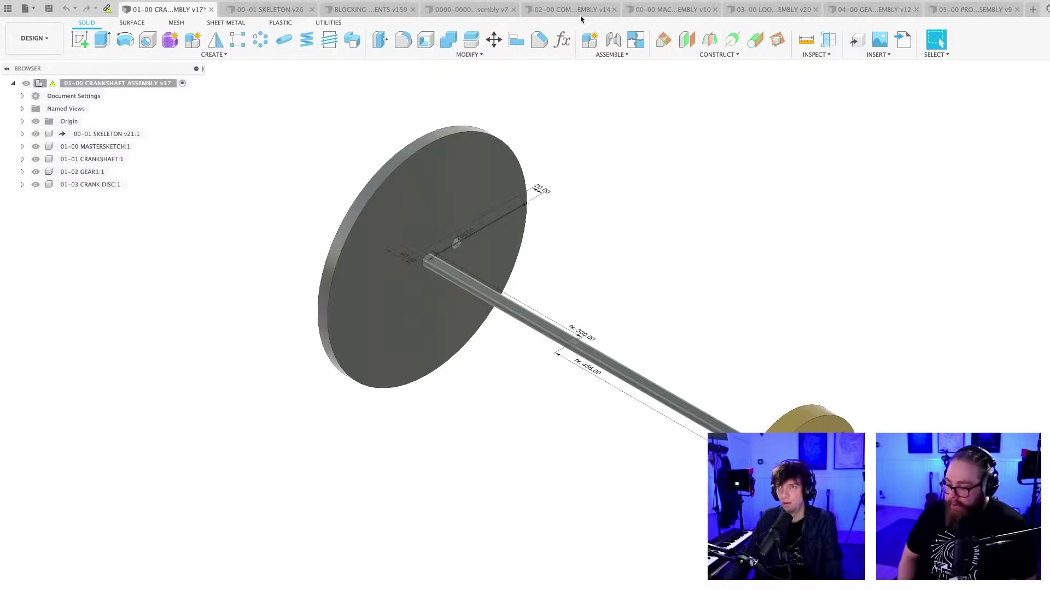
click(583, 14)
click(676, 10)
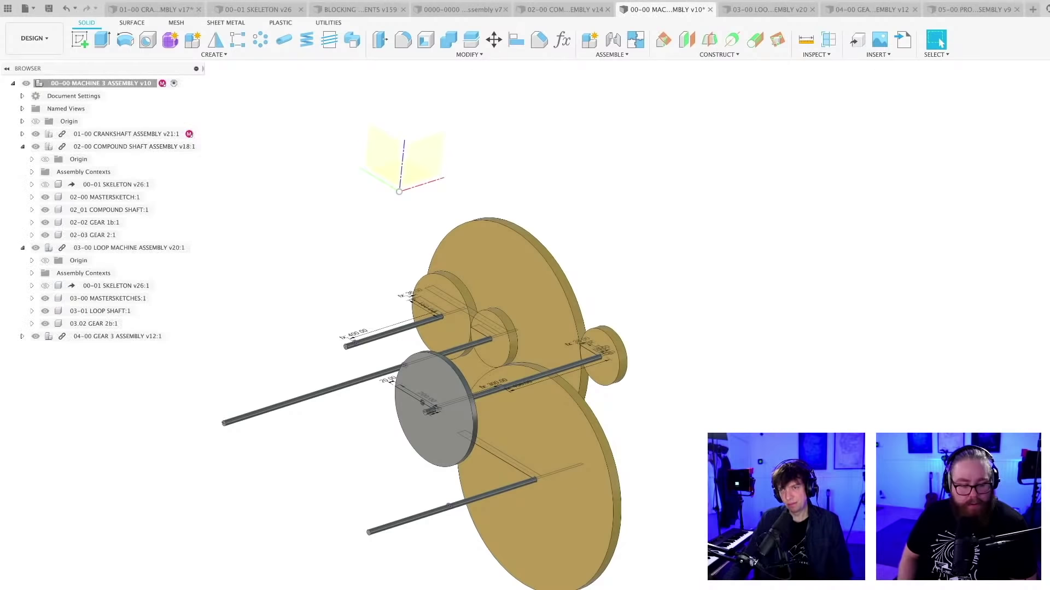
scroll(669, 440, down, 2)
middle_drag(704, 442, 734, 440)
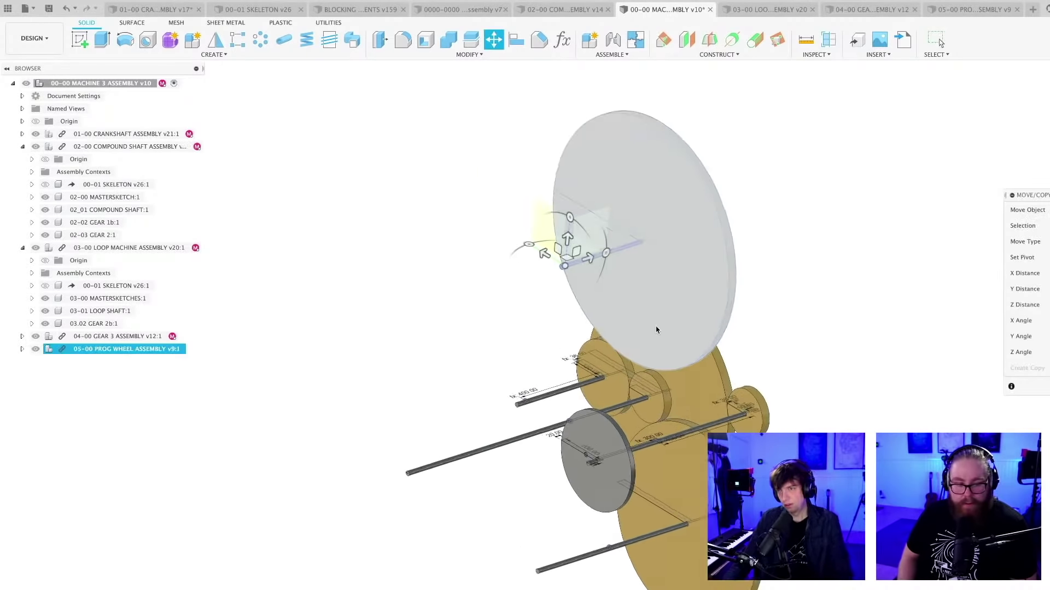
mouse_move(664, 329)
shift+middle_down()
mouse_move(687, 319)
mouse_move(661, 337)
shift+middle_up()
key(Return)
Save a new version of 00-00 MACHINE 3 ASSEMBLY with the programming wheel assembly inserted
shift+middle_drag(785, 359, 726, 428)
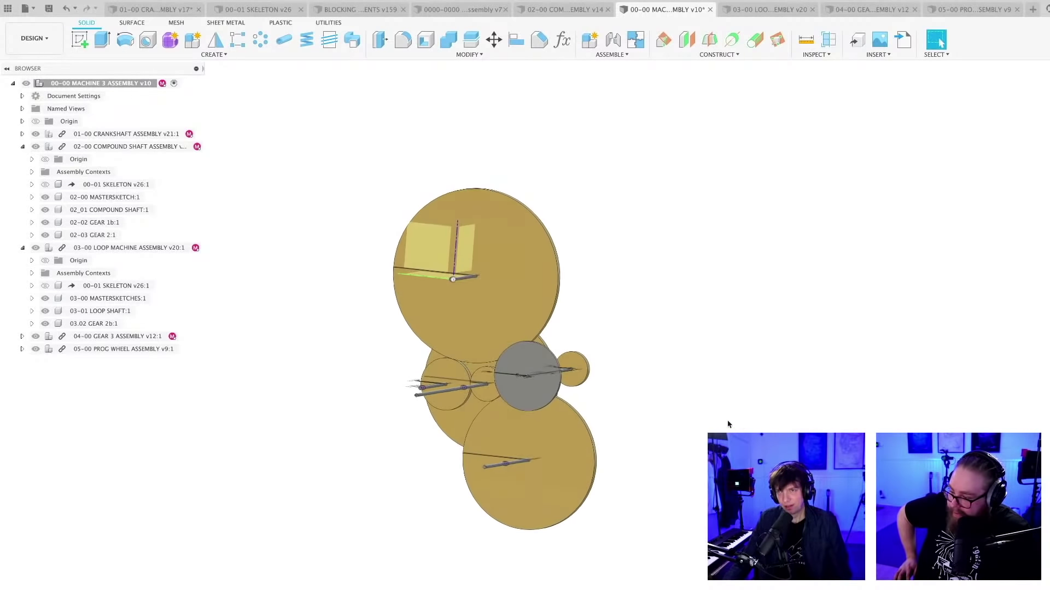
key(ctrl+s)
key(Return)
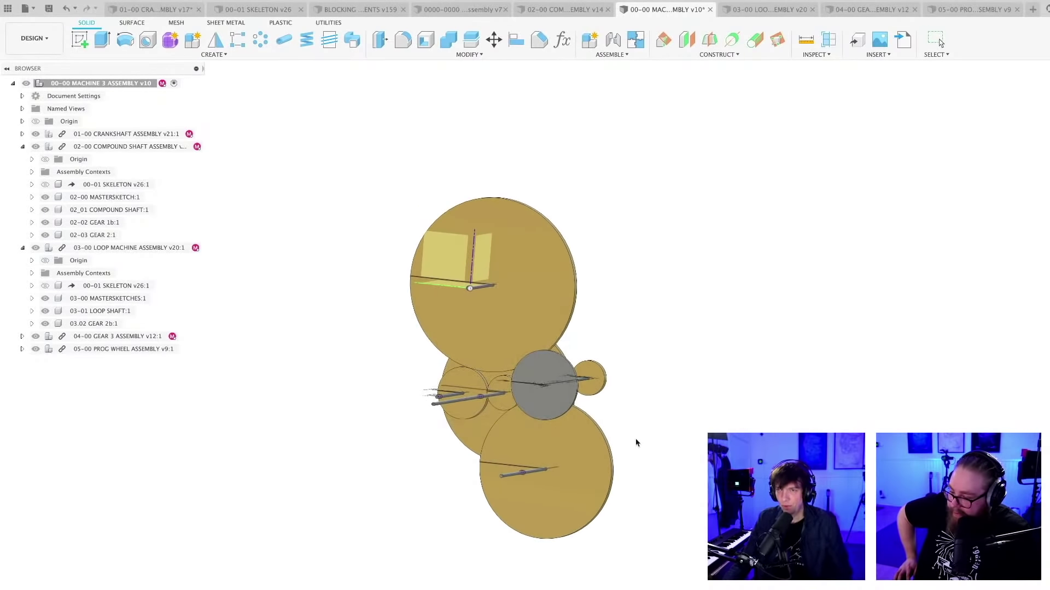
Examine from several angles how the programming wheel gear, the gear 3 assembly and the compound shaft gears line up
scroll(637, 438, up, 2)
shift+middle_drag(628, 436, 435, 489)
scroll(436, 490, up, 2)
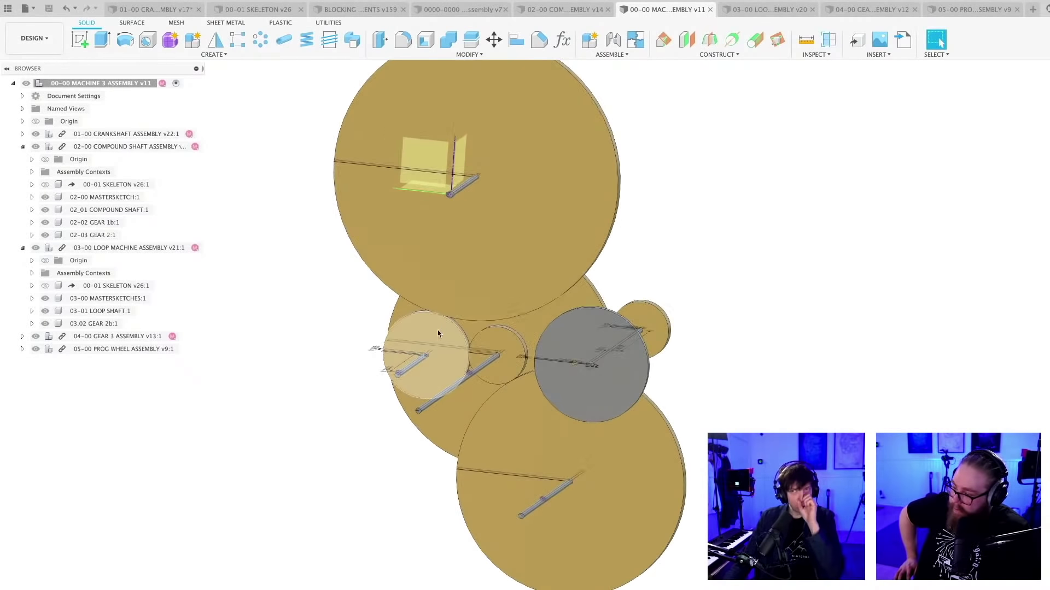
scroll(611, 312, up, 2)
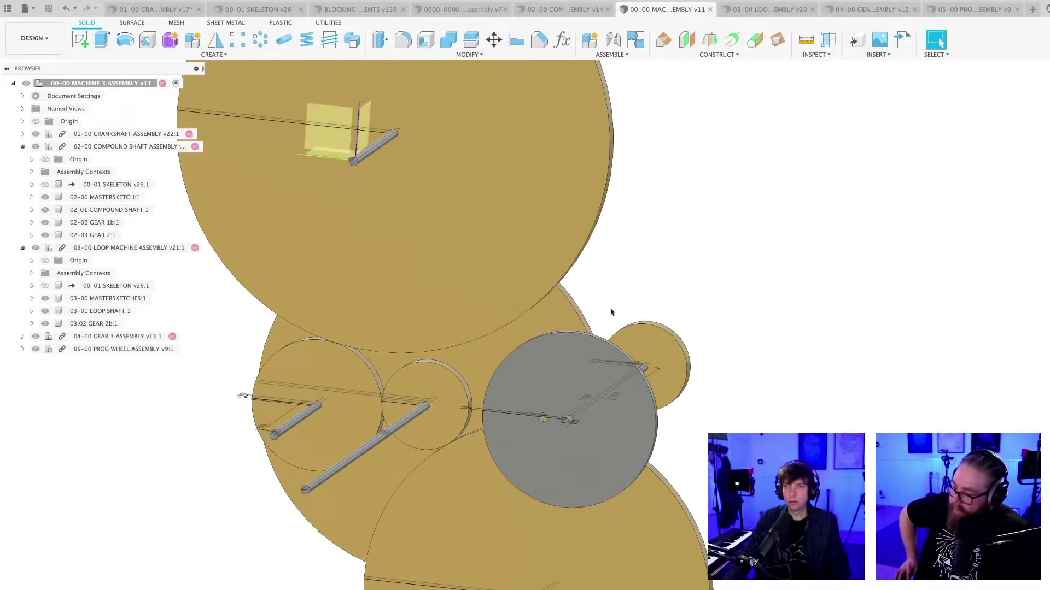
scroll(619, 310, down, 2)
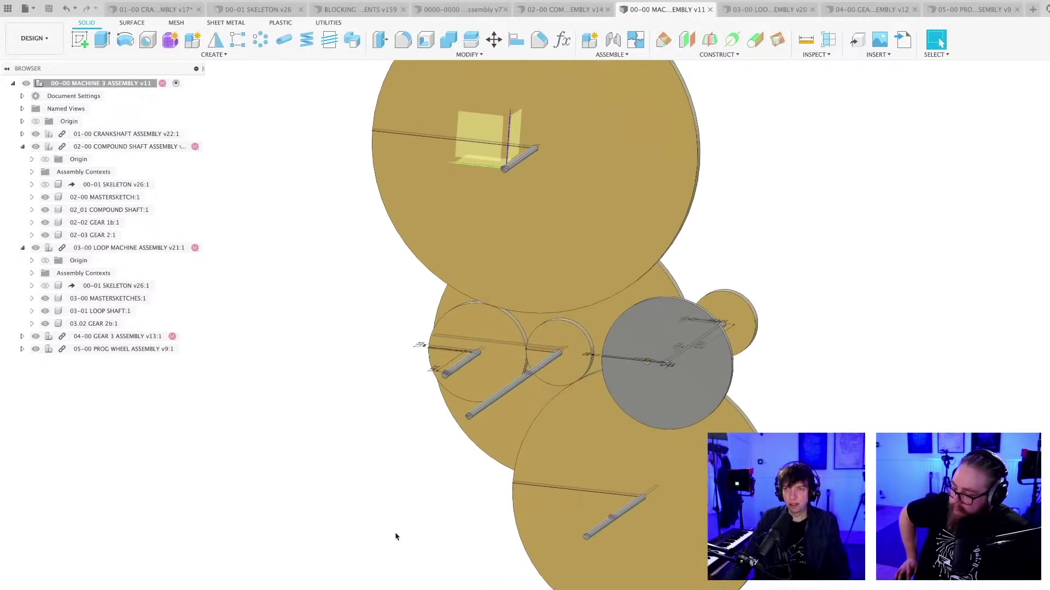
scroll(424, 469, up, 1)
click(508, 347)
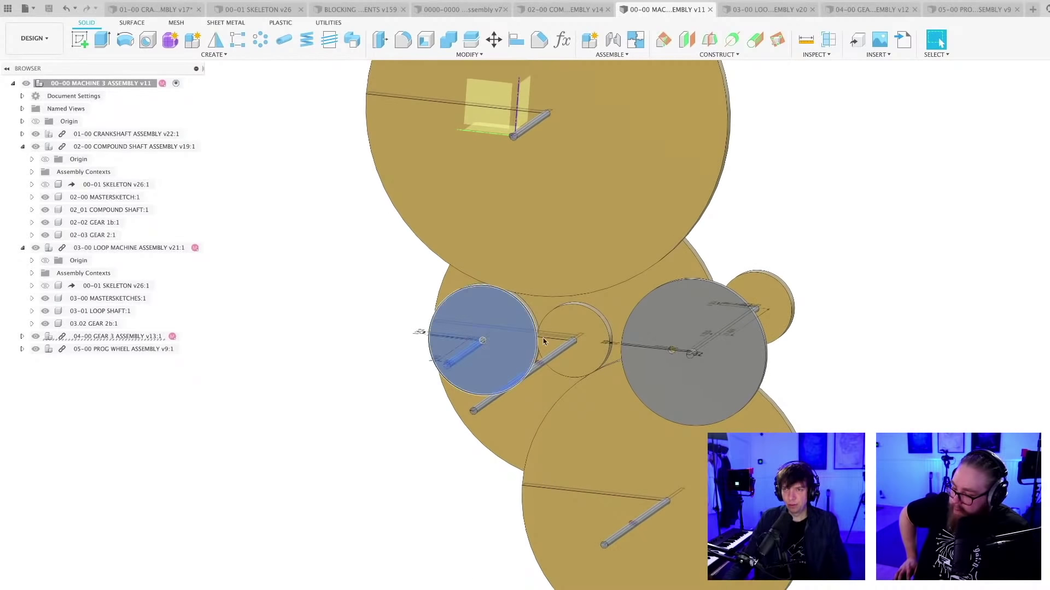
click(340, 511)
scroll(363, 490, up, 1)
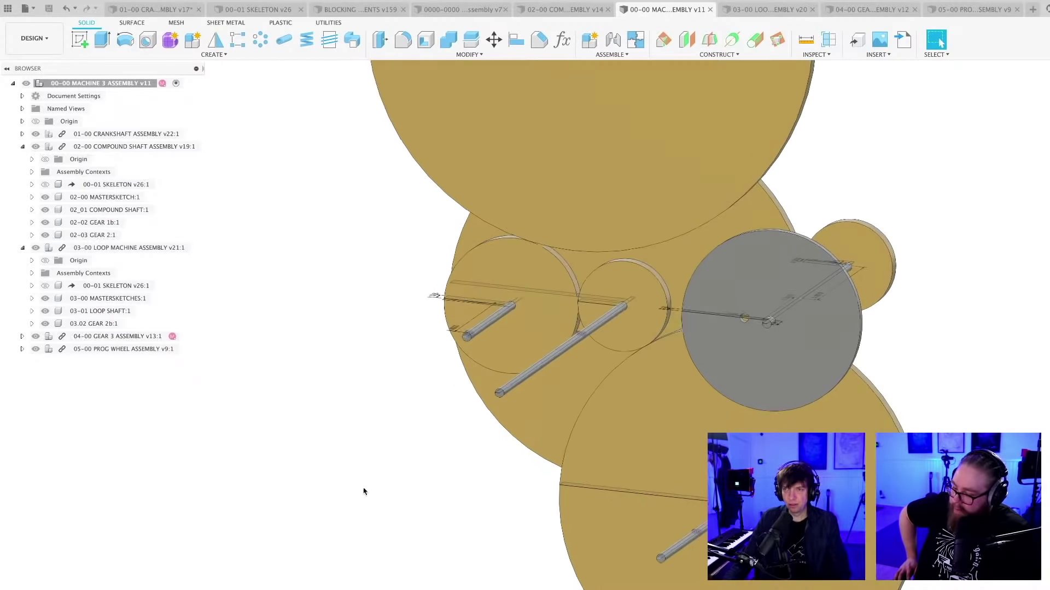
middle_drag(363, 489, 311, 535)
scroll(307, 529, down, 3)
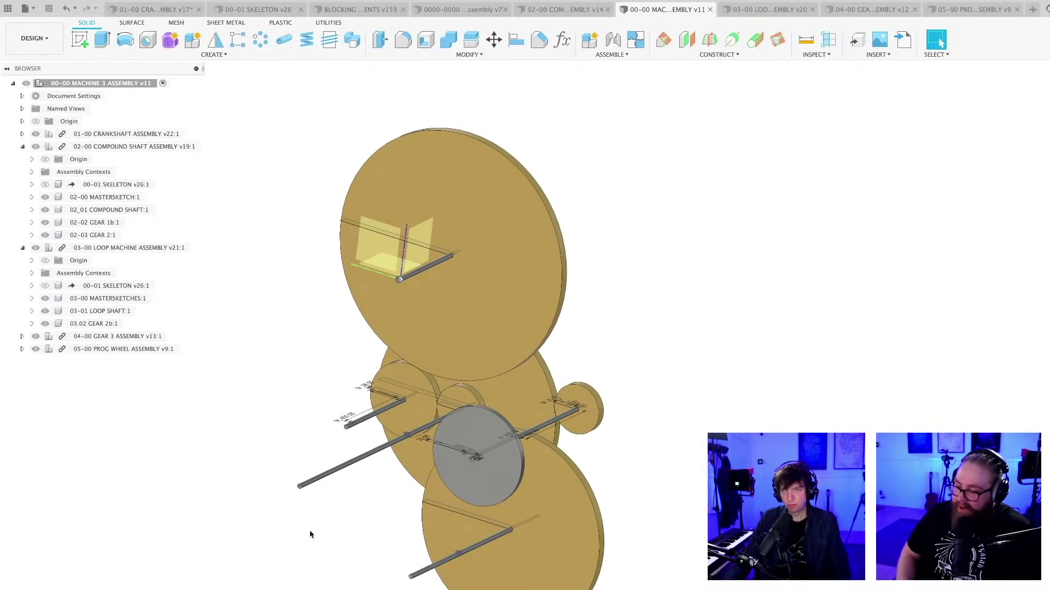
scroll(344, 542, up, 1)
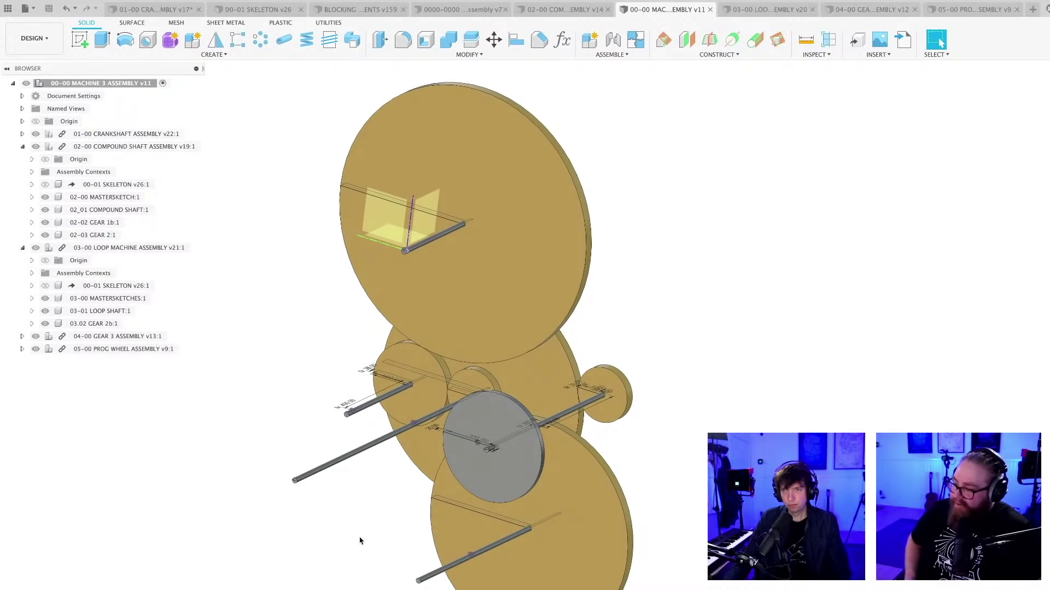
shift+middle_drag(355, 539, 392, 492)
scroll(346, 513, down, 1)
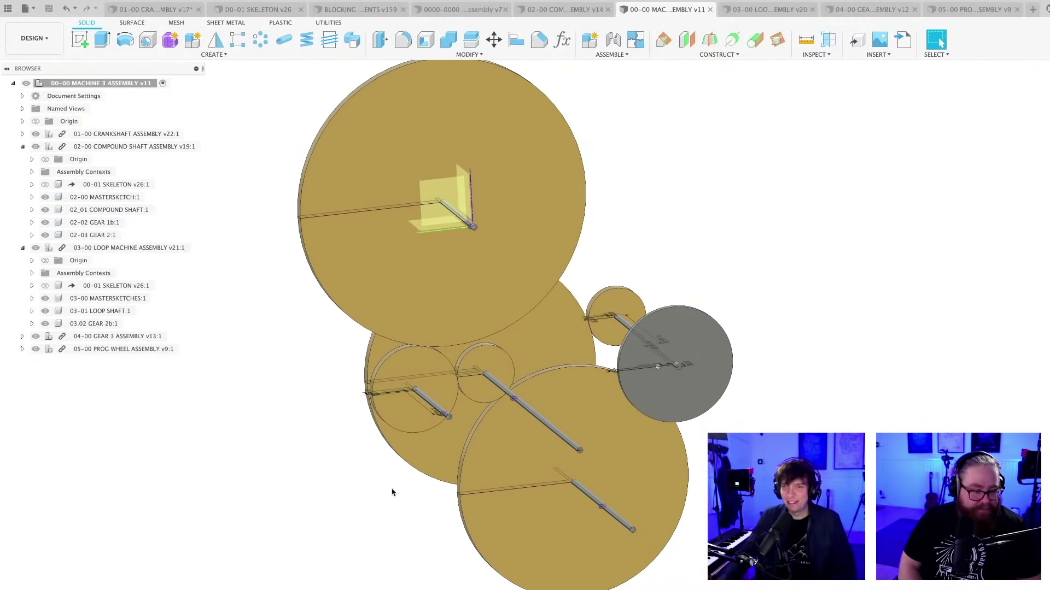
shift+middle_drag(350, 487, 321, 565)
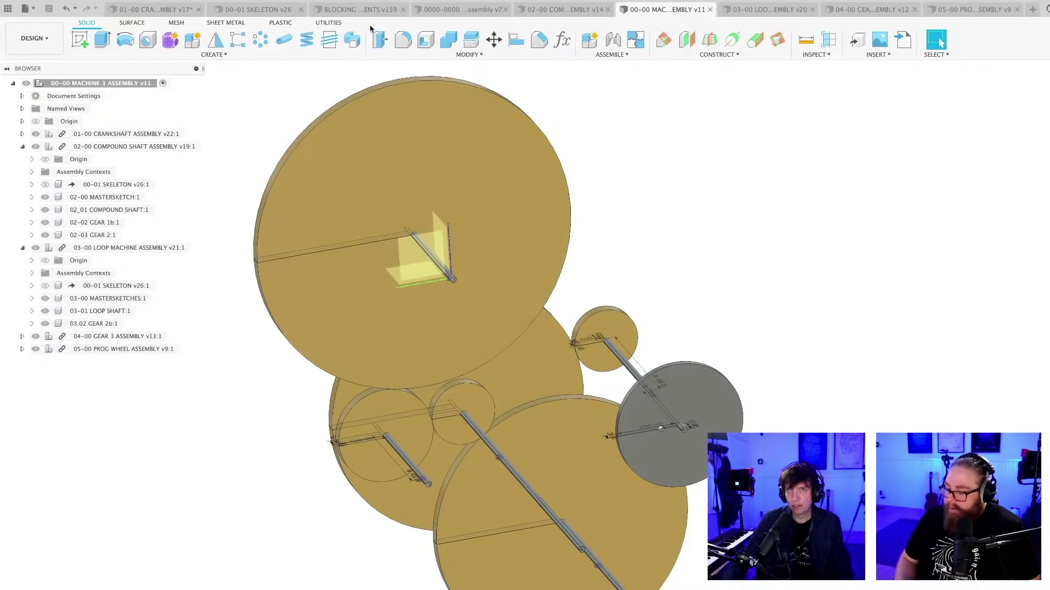
Switch to the 00-01 SKELETON design, open its parameters and locate GEAR2cPITCHDIA
click(269, 12)
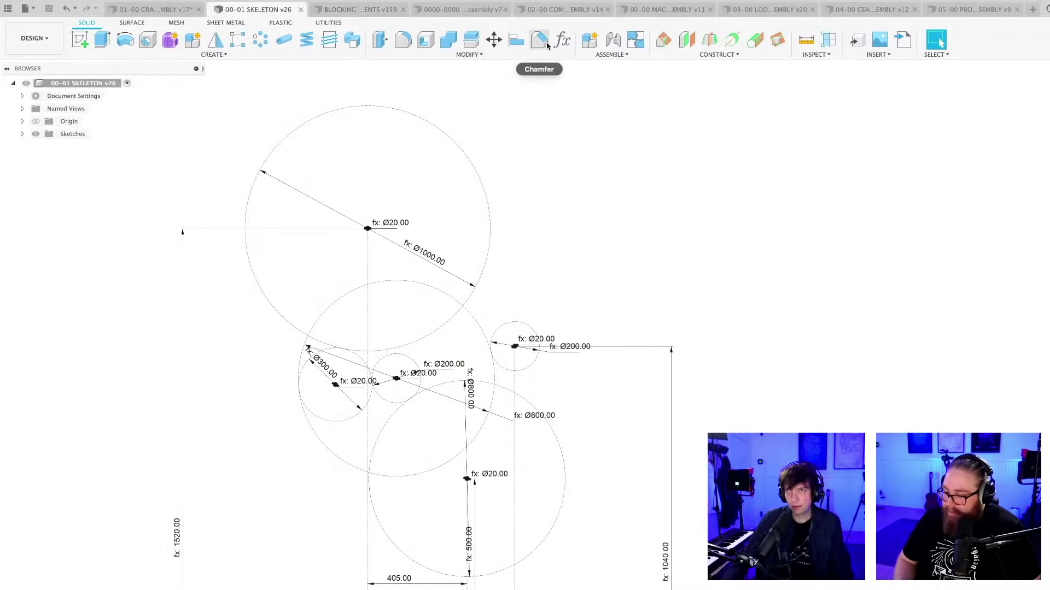
click(561, 44)
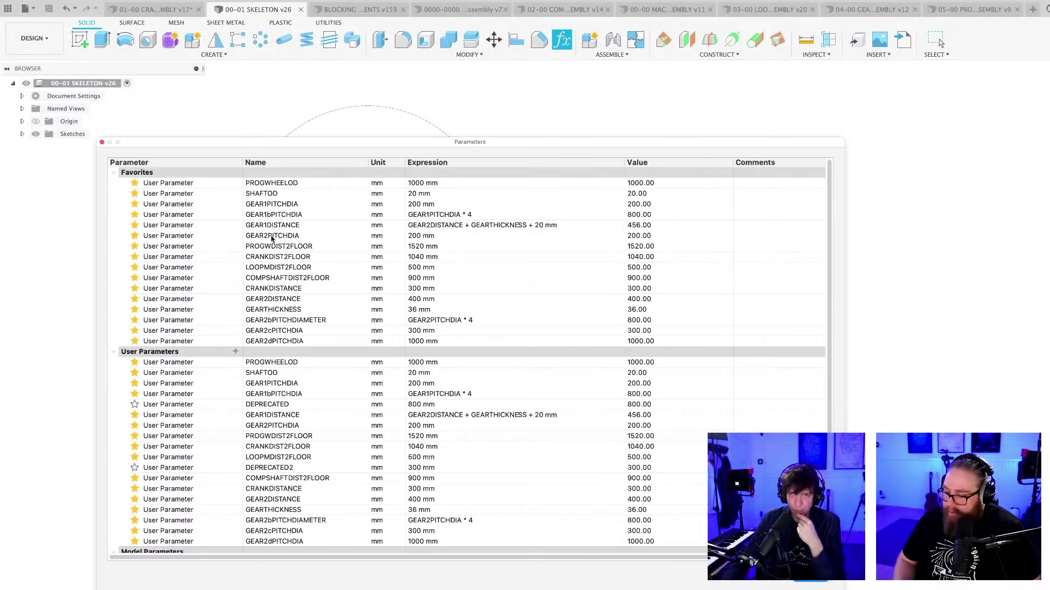
double_click(259, 321)
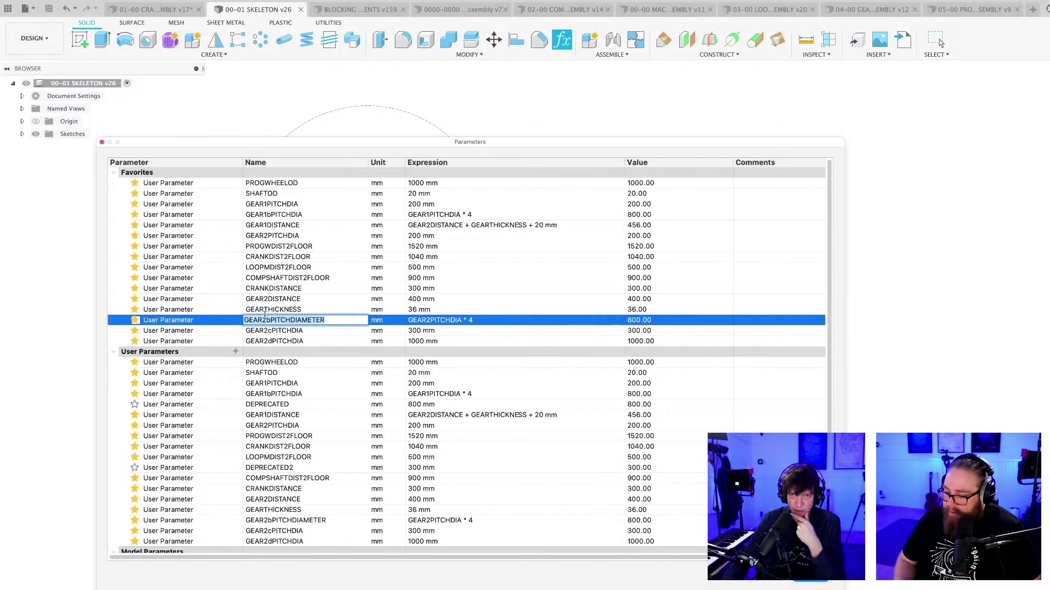
double_click(261, 331)
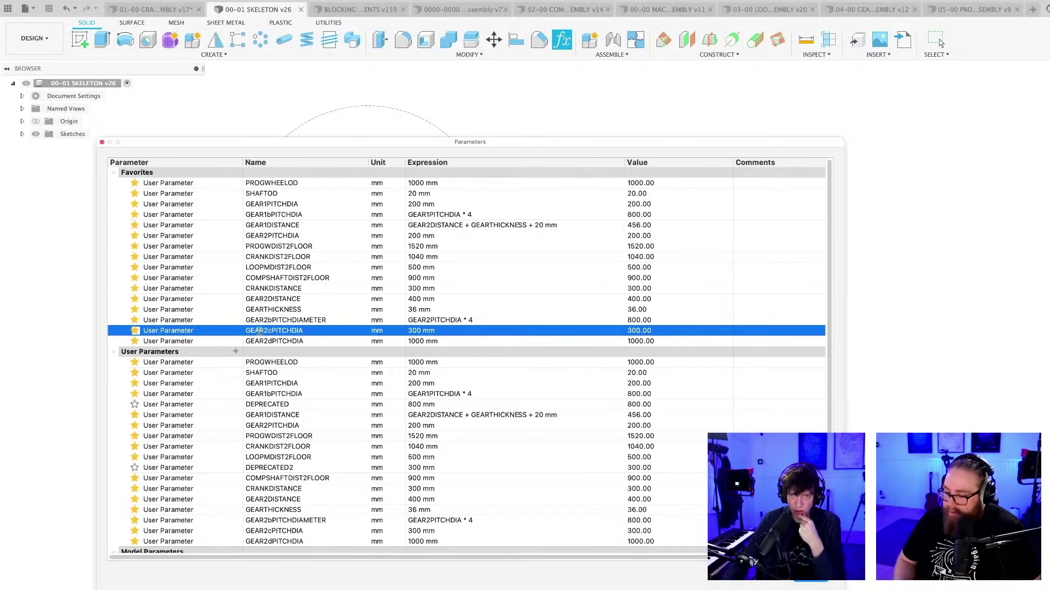
Set the expression of GEAR2cPITCHDIA to GEAR2bPITCHDIAMETER and apply it to the skeleton sketch
double_click(444, 331)
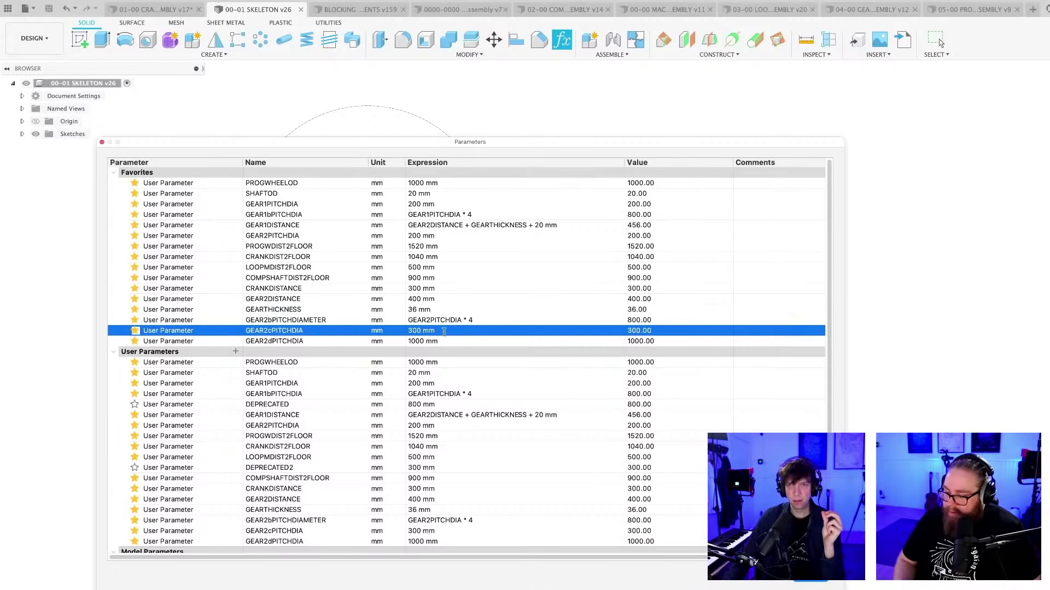
text(G)
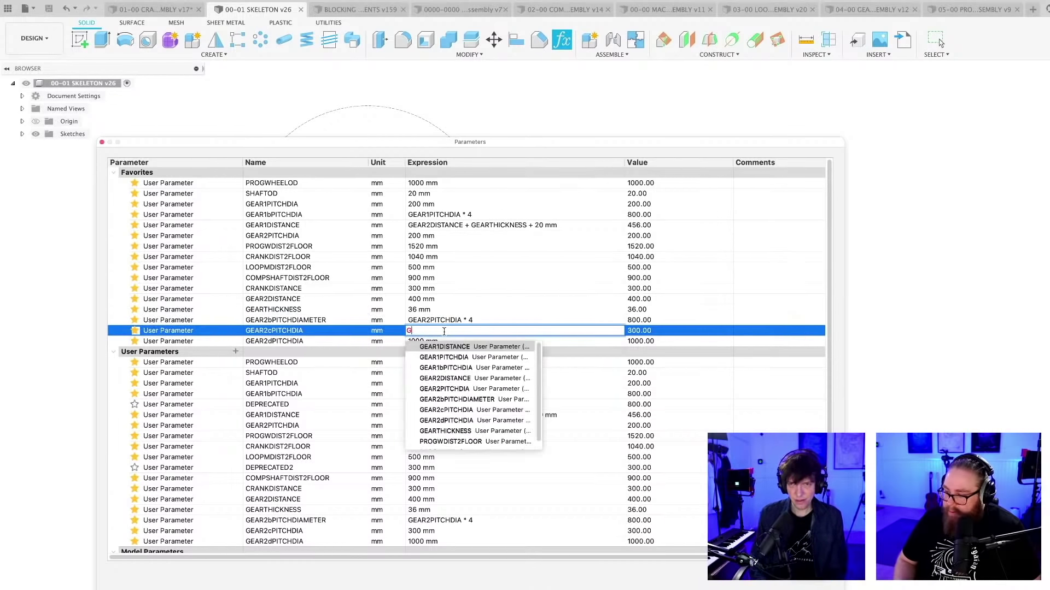
text(EAR2b)
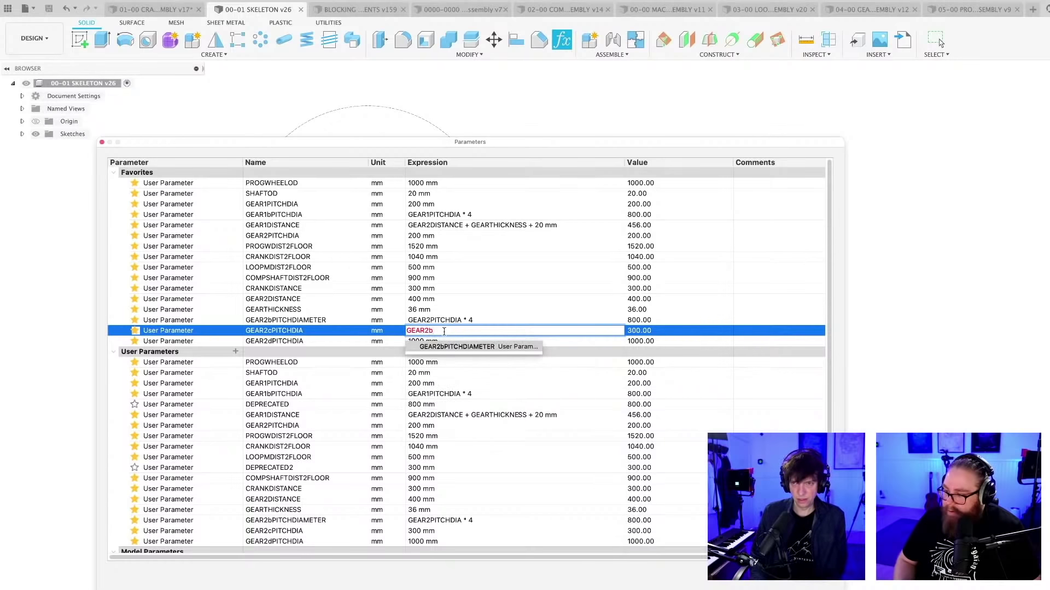
key(Return)
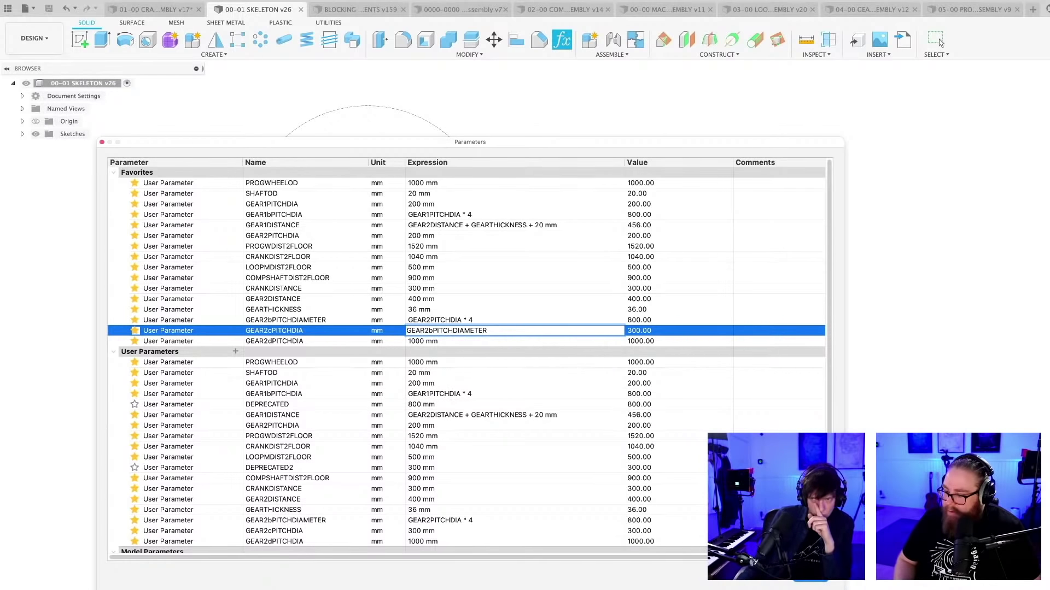
click(810, 579)
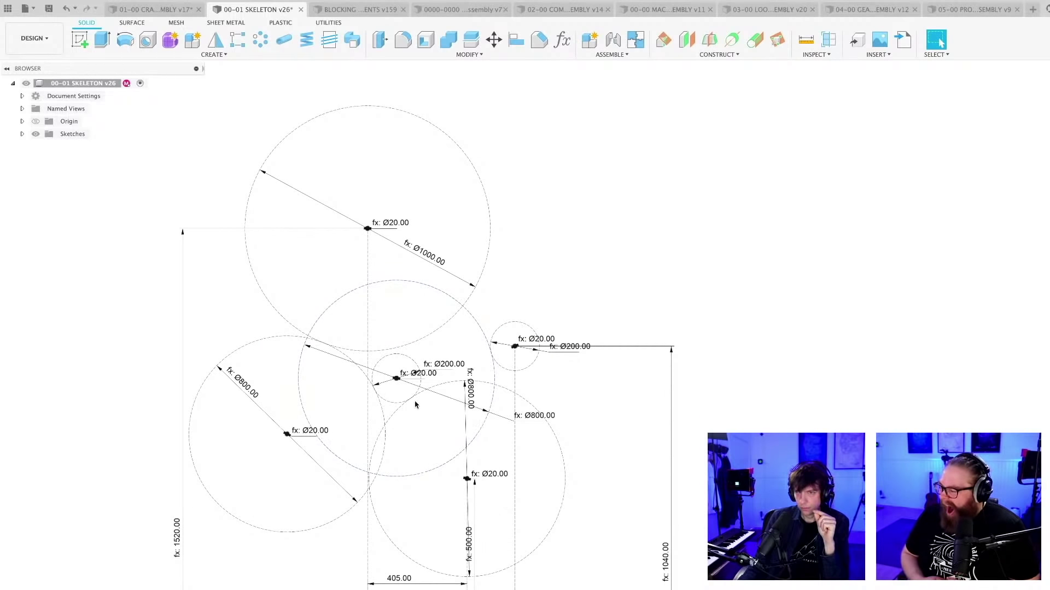
Change the expression of GEAR2cPITCHDIA to GEAR2PITCHDIA and apply it to the skeleton sketch
scroll(468, 354, up, 3)
scroll(541, 372, down, 4)
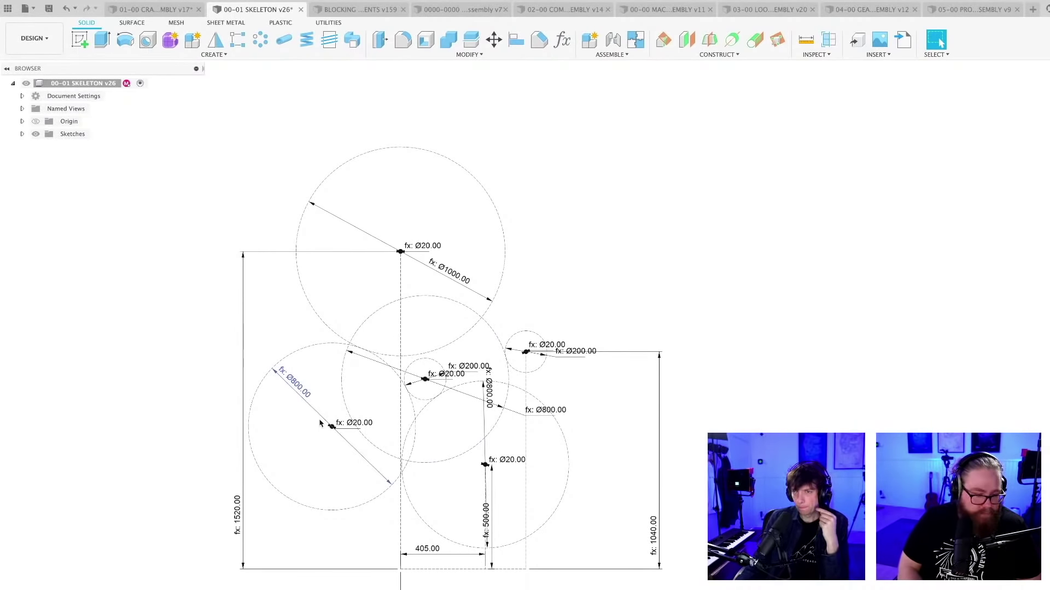
scroll(319, 423, up, 1)
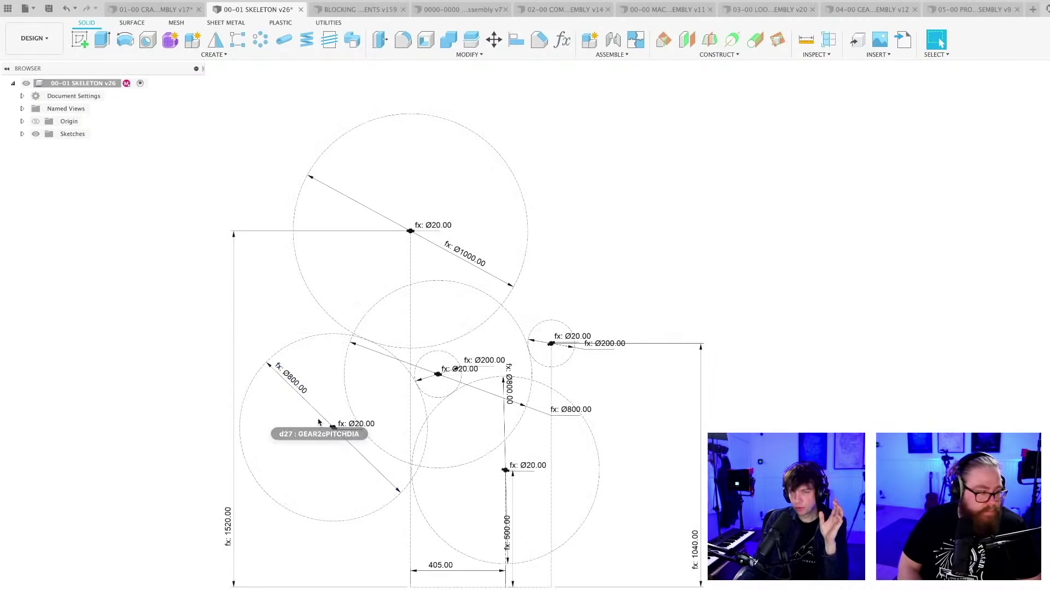
scroll(320, 421, up, 2)
scroll(318, 419, down, 2)
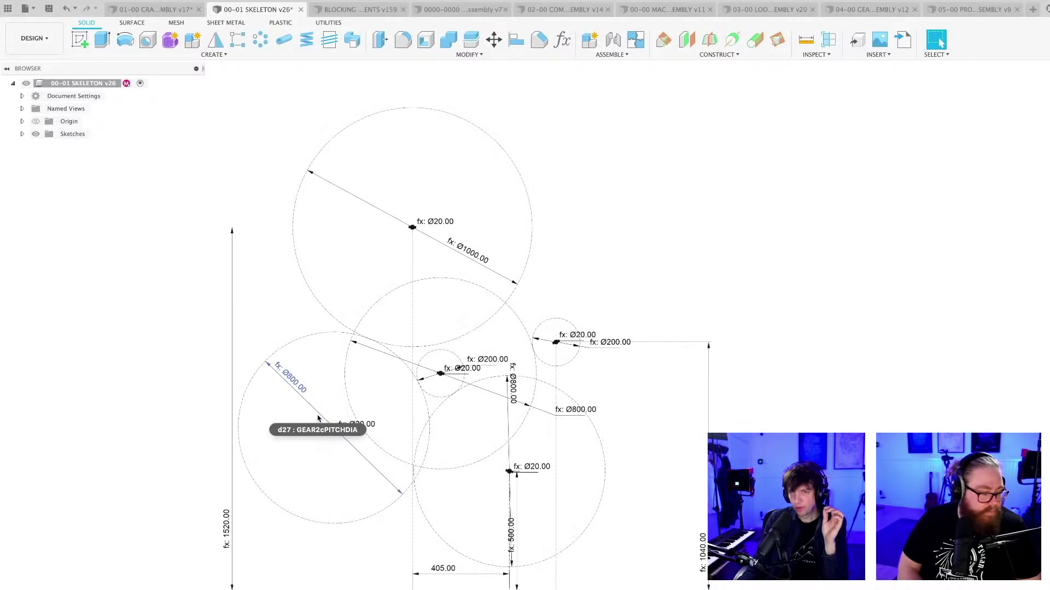
click(561, 40)
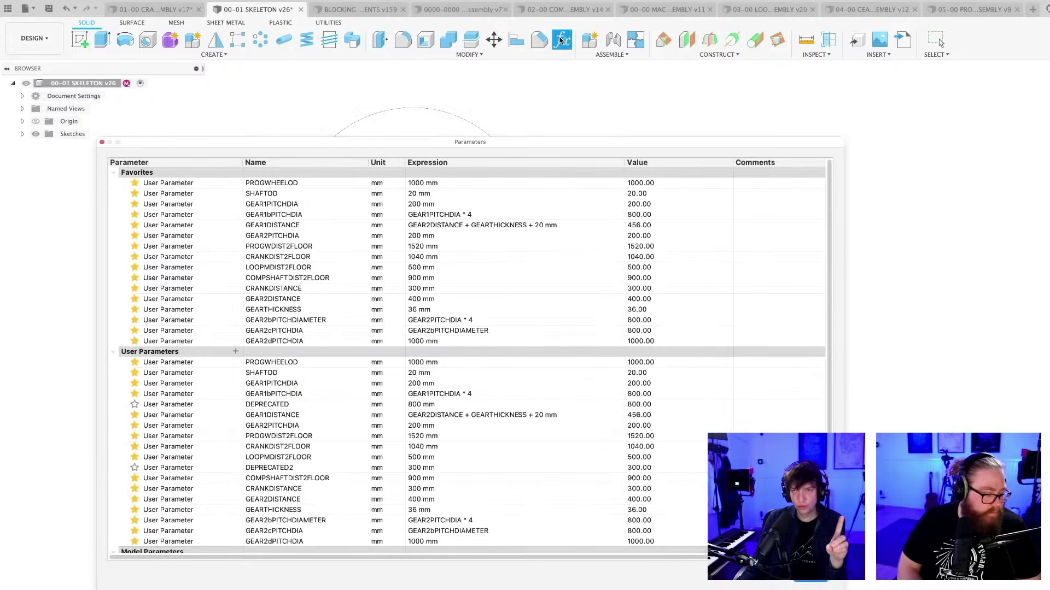
double_click(429, 331)
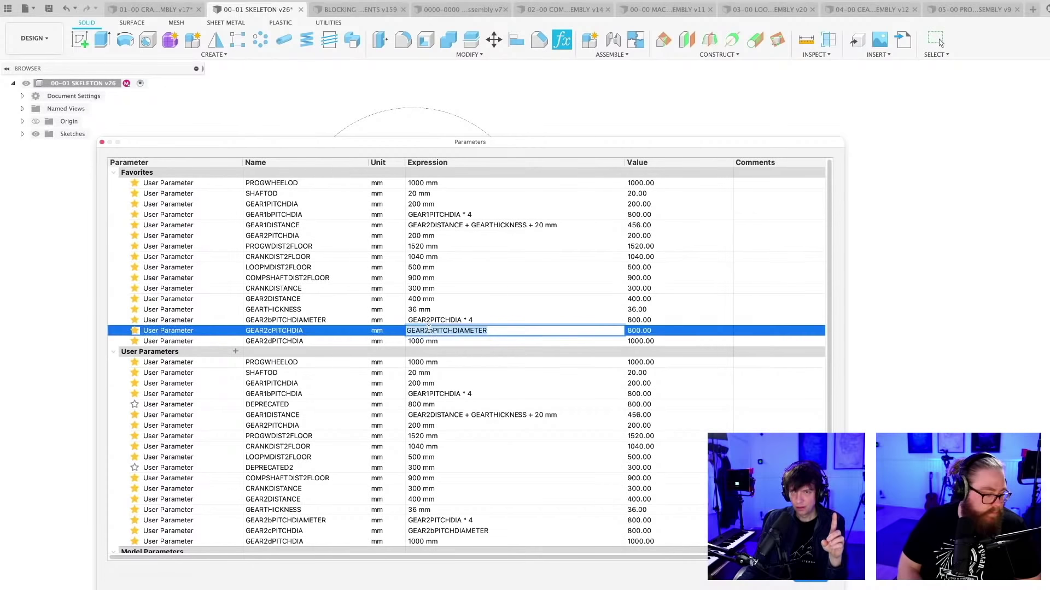
click(498, 330)
key(BackSpace)
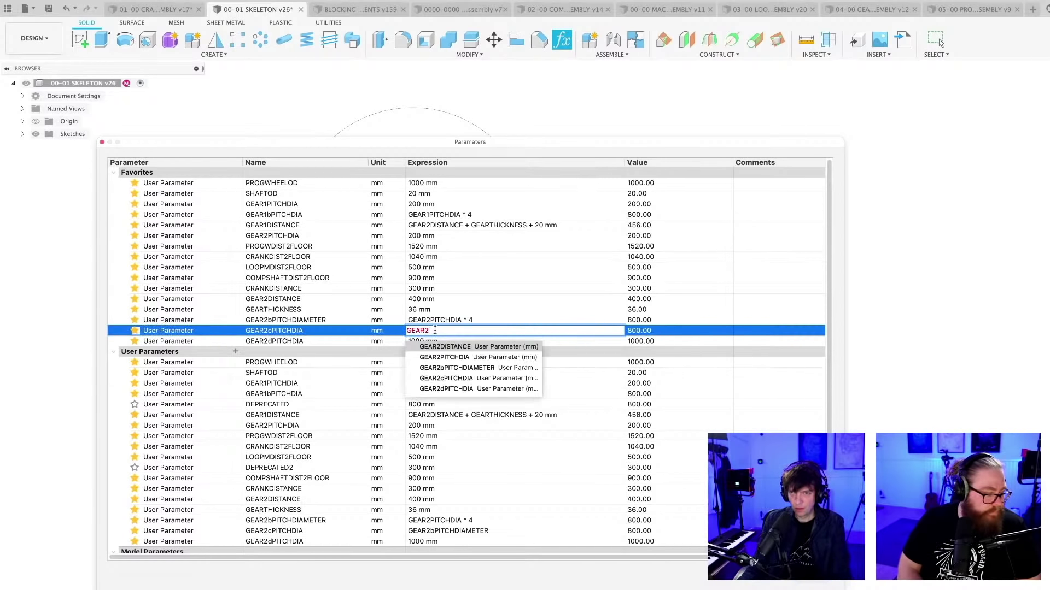
click(435, 359)
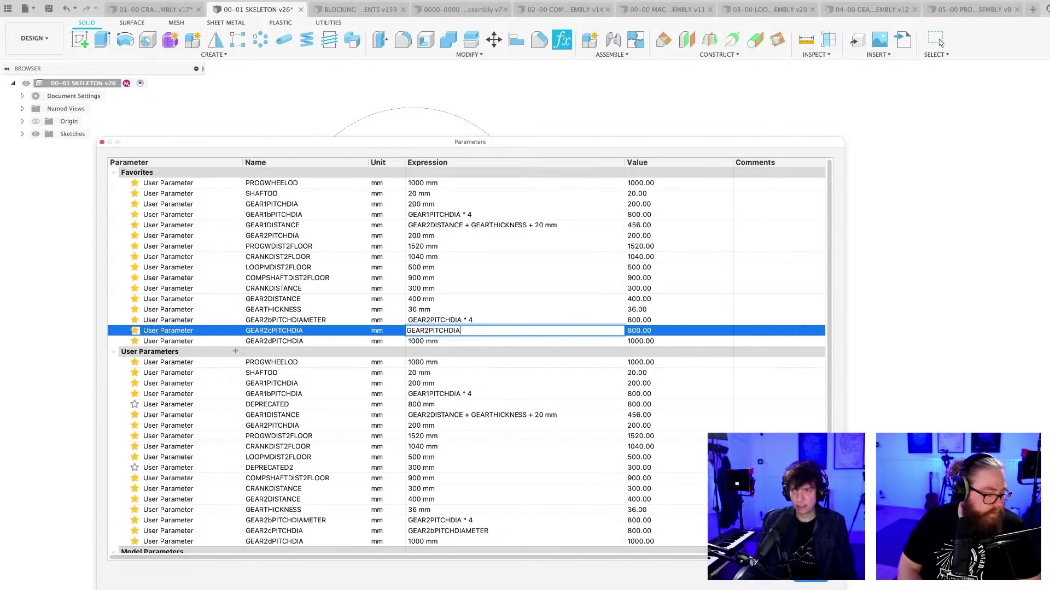
click(812, 581)
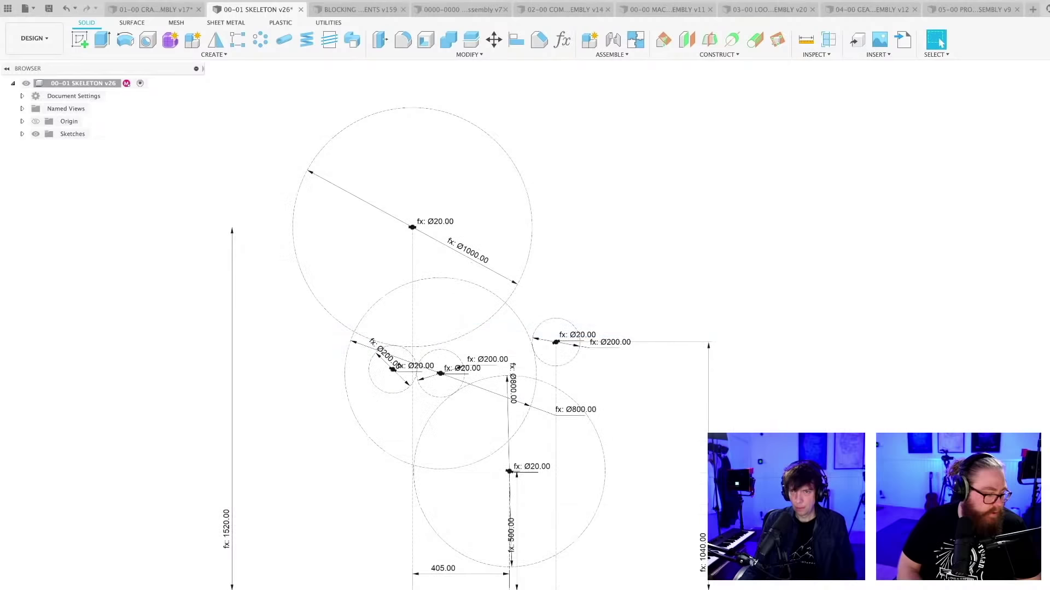
Inspect how the resized gear 2c pitch circle sits against the gear 2 circle and the large programming wheel circle
scroll(417, 380, up, 5)
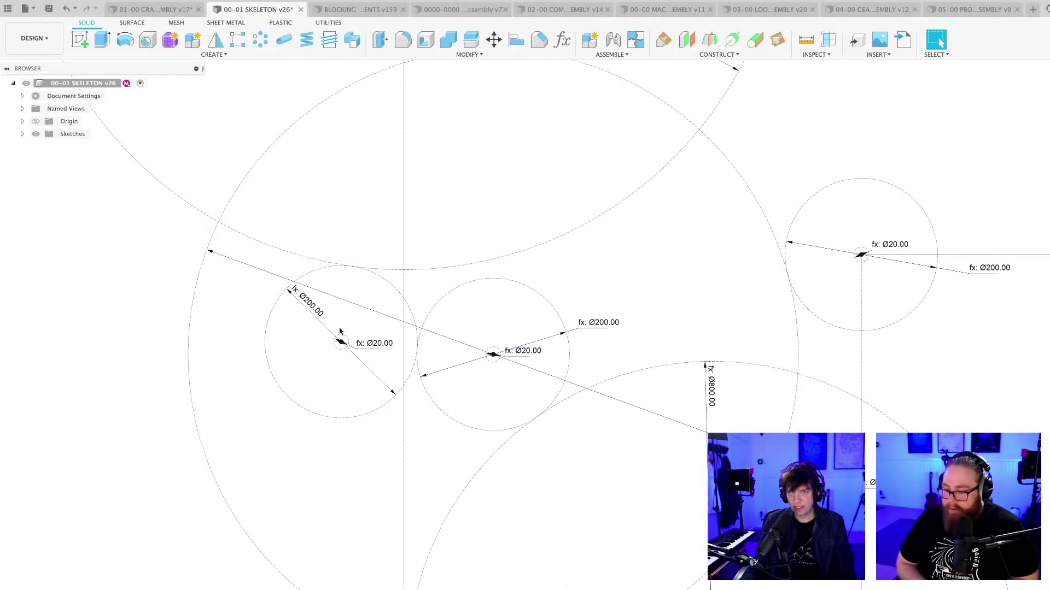
scroll(477, 355, down, 6)
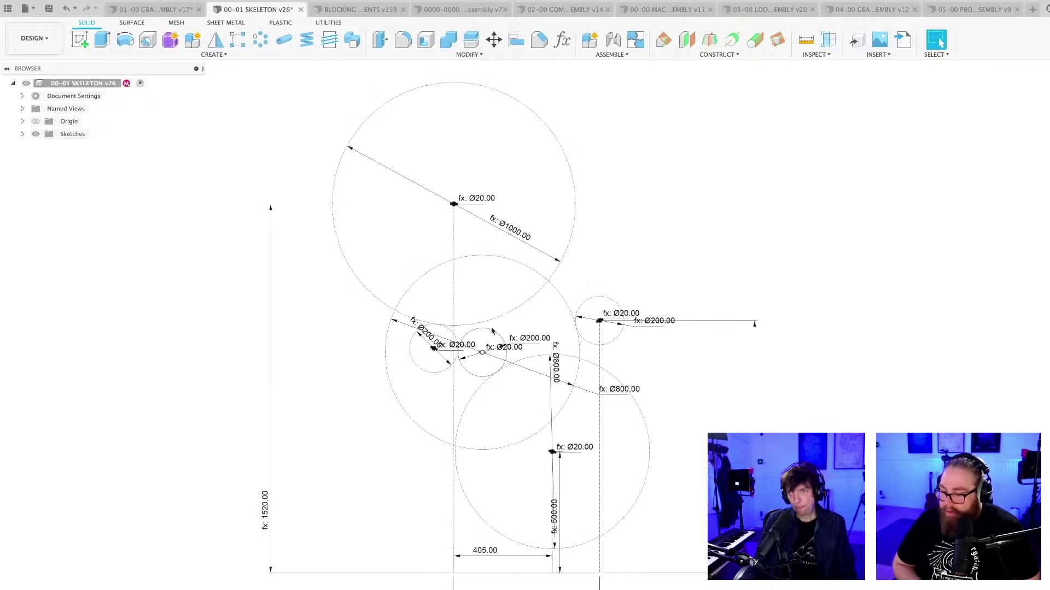
scroll(463, 325, up, 2)
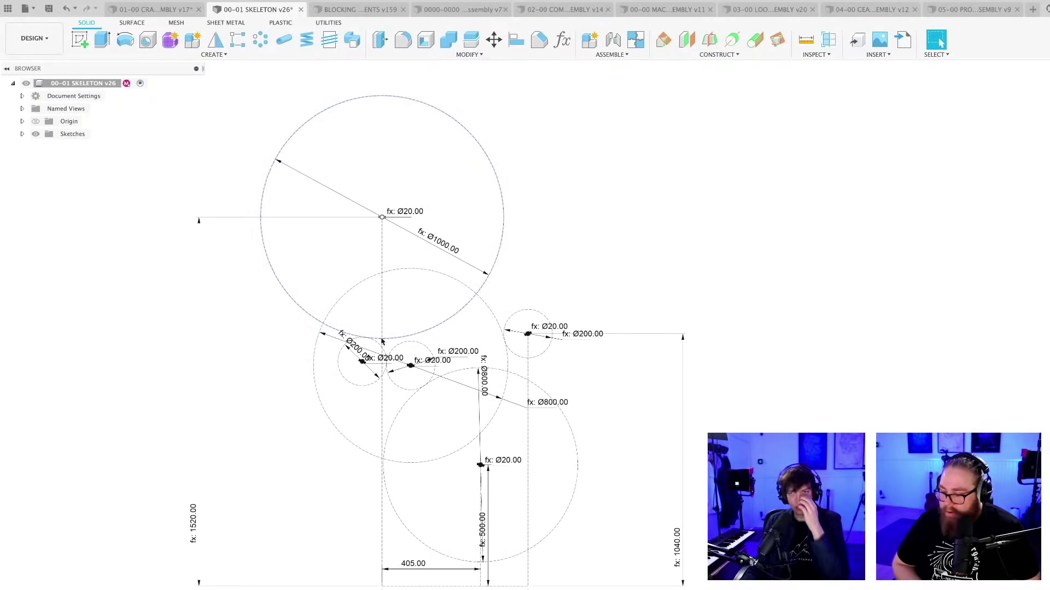
scroll(365, 350, up, 2)
middle_drag(364, 355, 365, 441)
scroll(365, 445, up, 1)
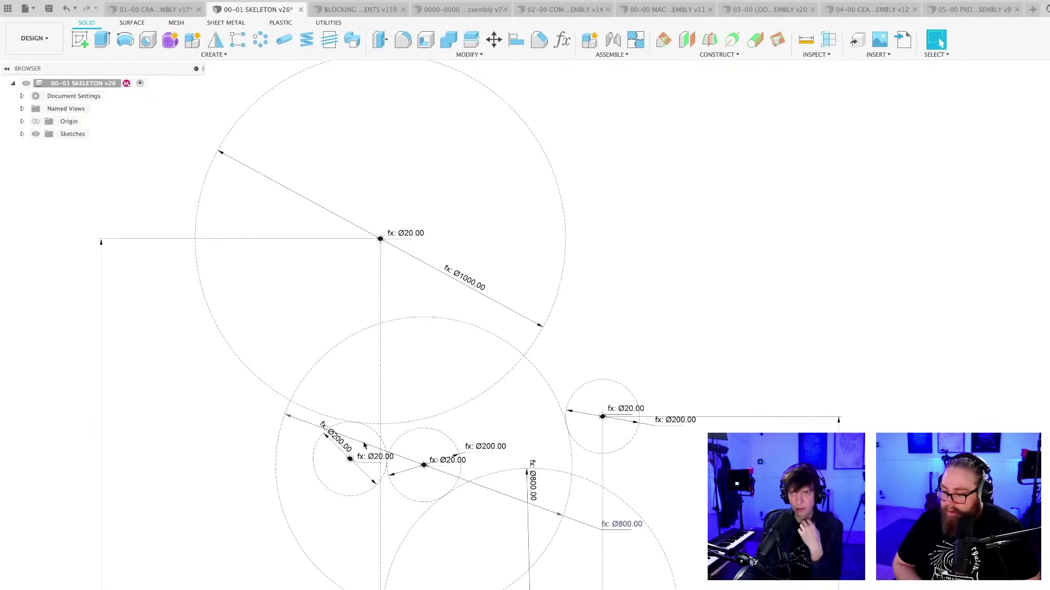
Set the expression of GEAR2dPITCHDIA to GEAR2PITCHDIA * 8 in the skeleton parameters and apply it
scroll(522, 407, down, 1)
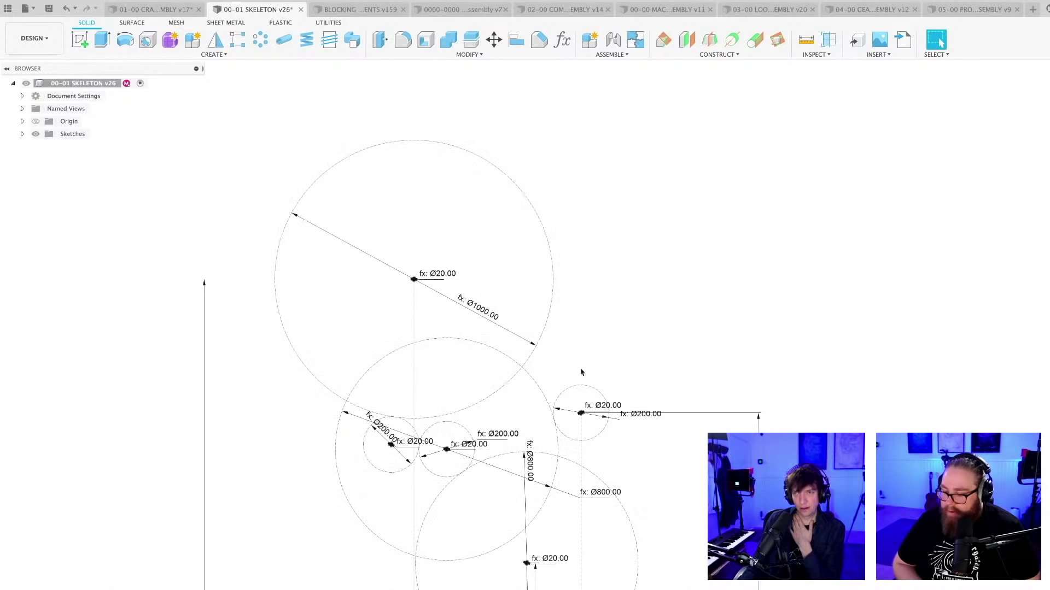
middle_drag(621, 335, 590, 335)
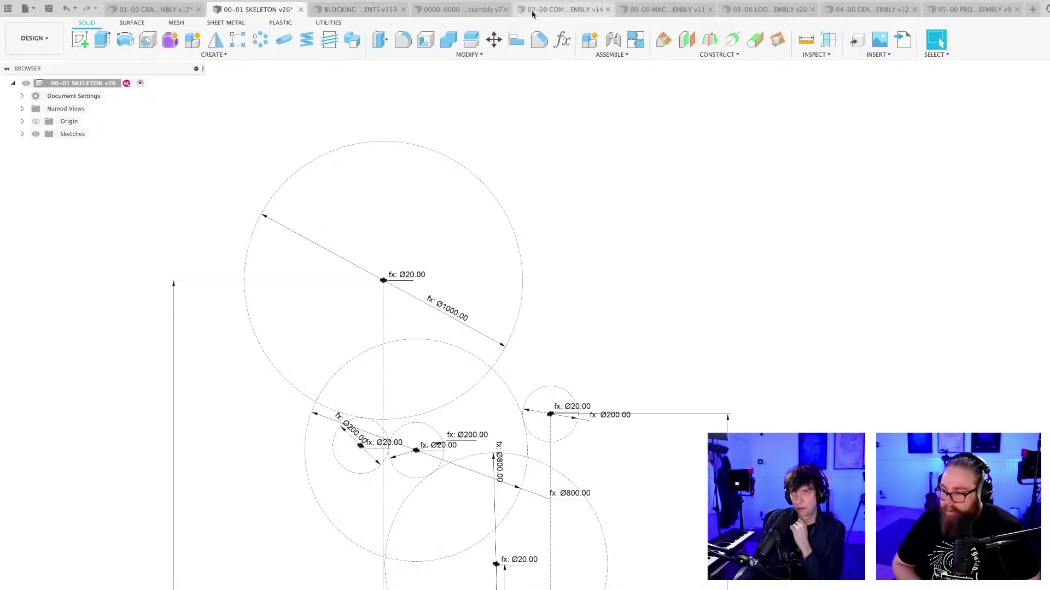
click(563, 40)
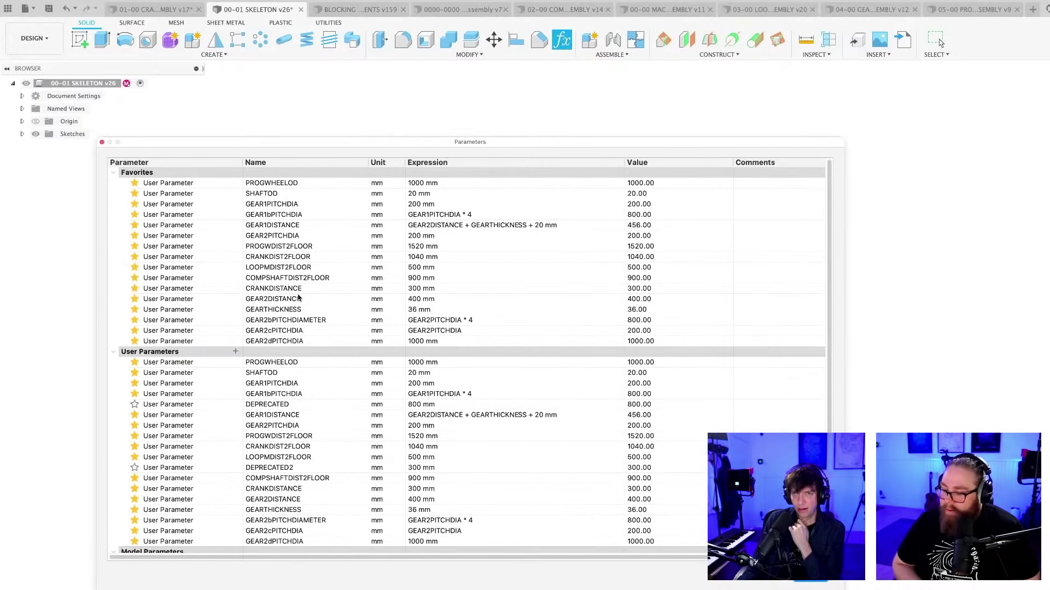
scroll(308, 282, down, 1)
scroll(298, 275, up, 1)
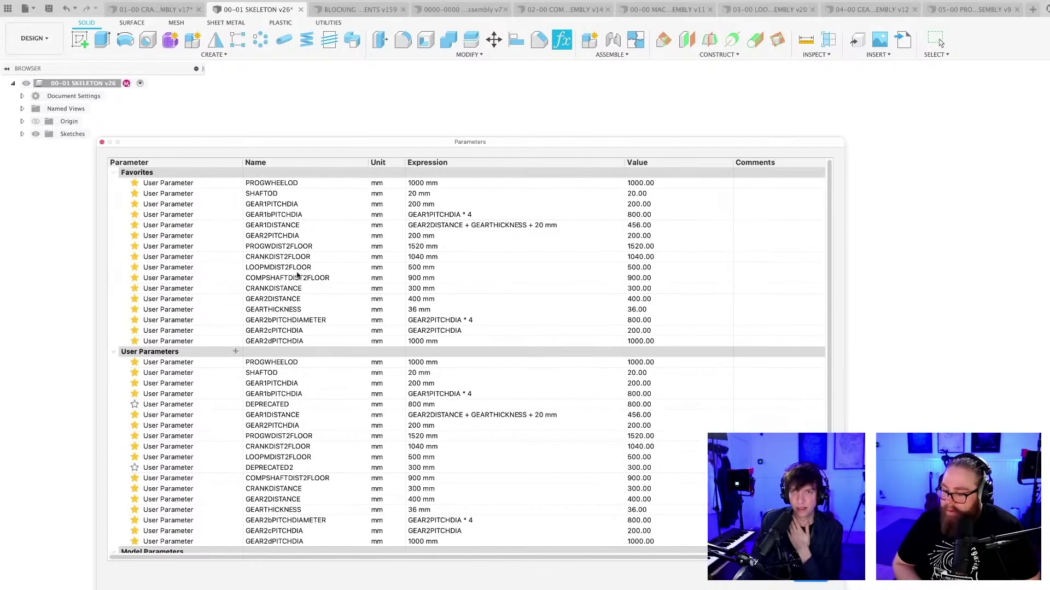
double_click(260, 341)
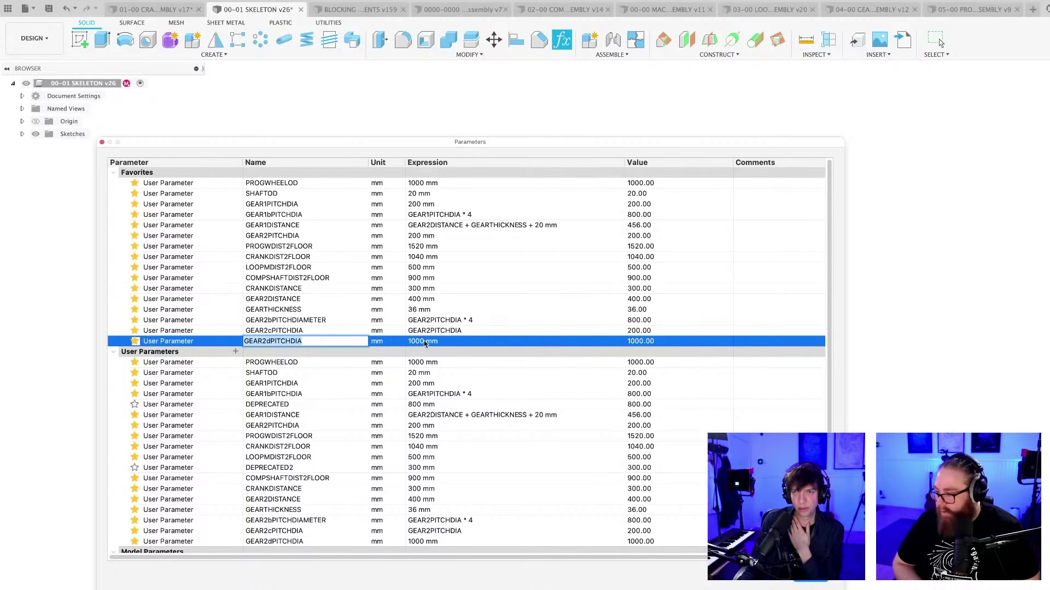
double_click(445, 342)
double_click(445, 341)
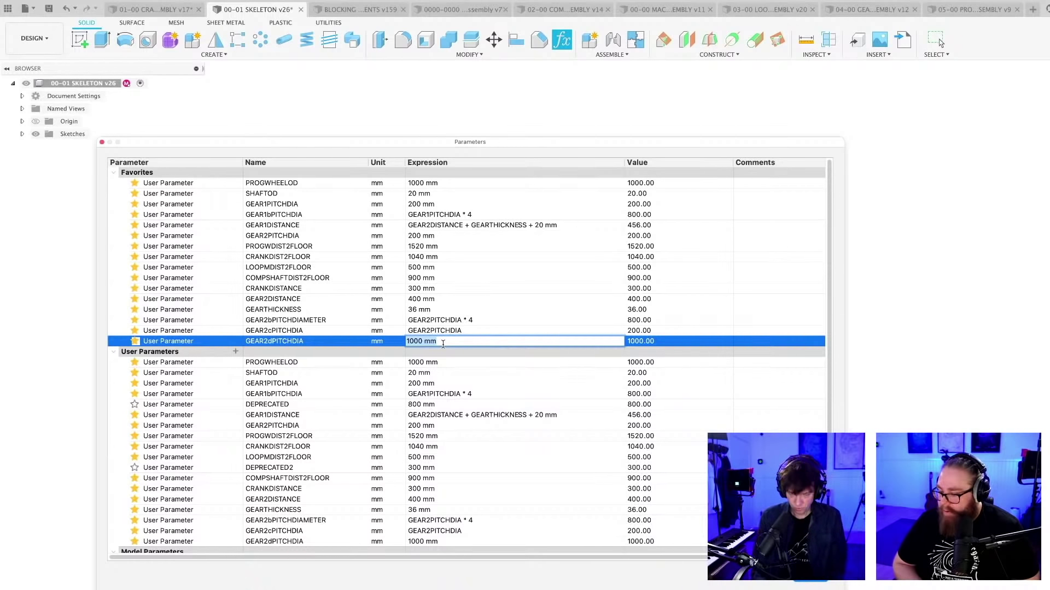
text(G)
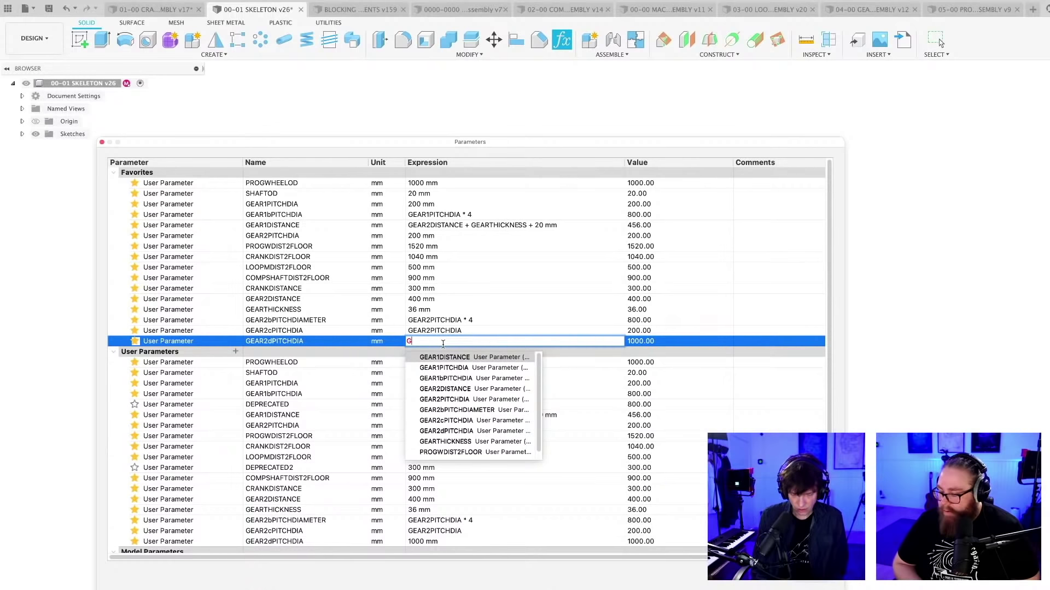
text(EAR)
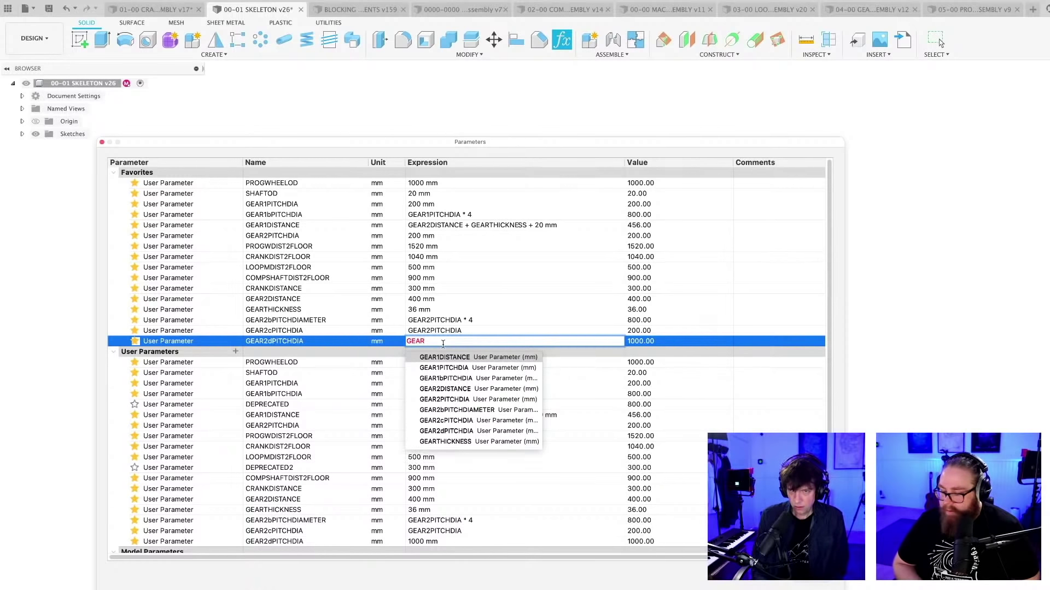
text(2PITCHDIA)
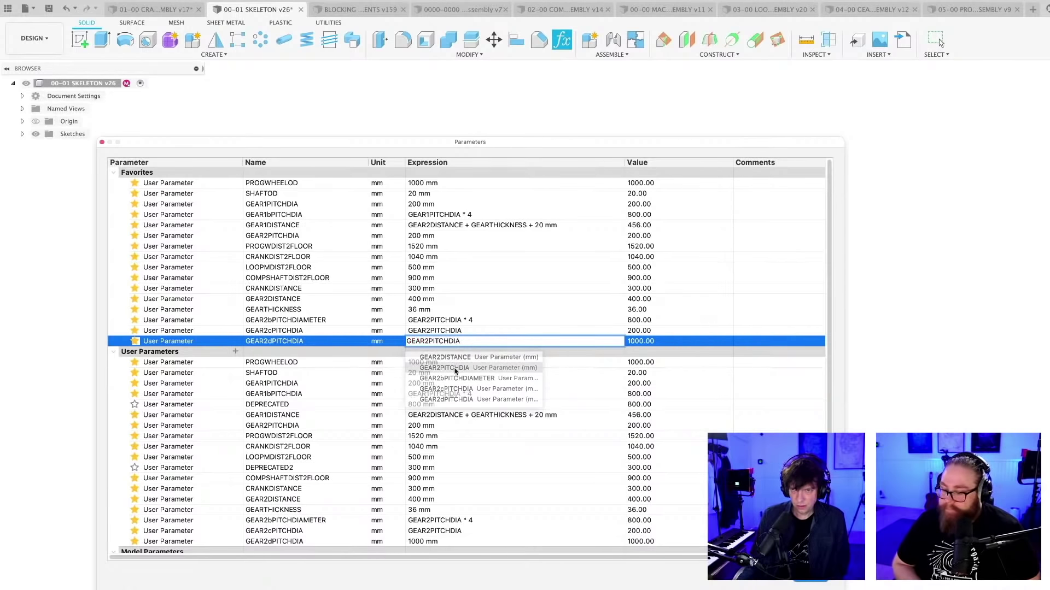
click(444, 368)
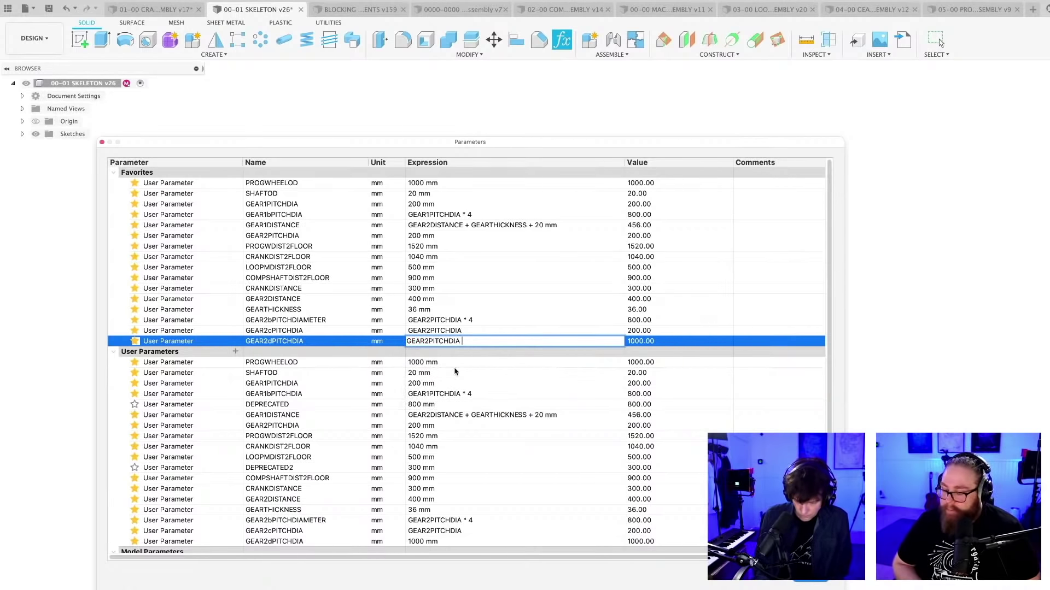
text(* 8)
key(Return)
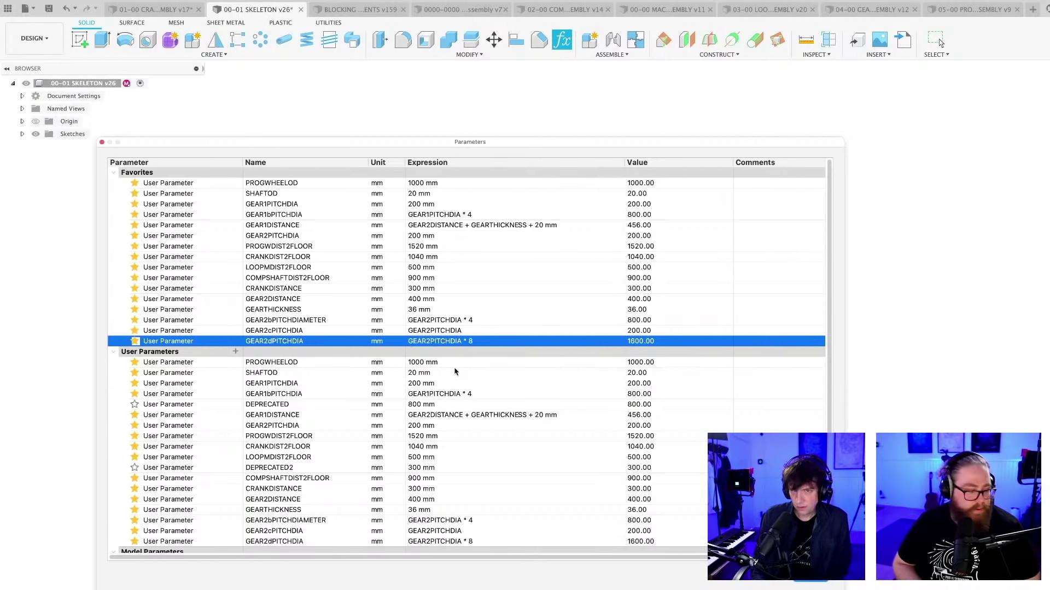
click(813, 582)
Try to link the programming wheel circle's diameter dimension to GEAR2dPITCHDIA instead of PROGWHEELOD
scroll(562, 305, down, 3)
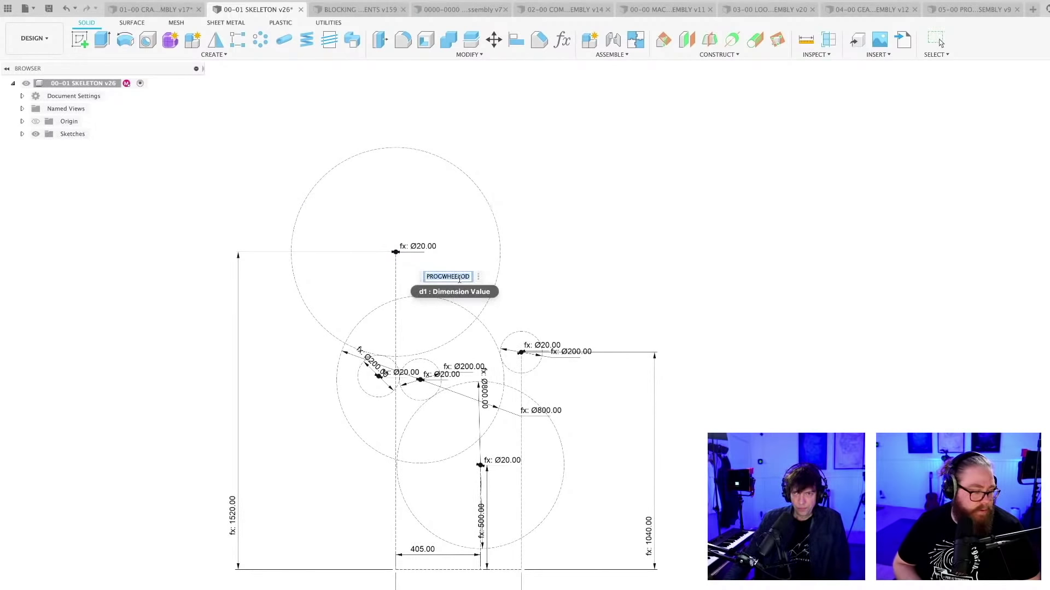
text(G)
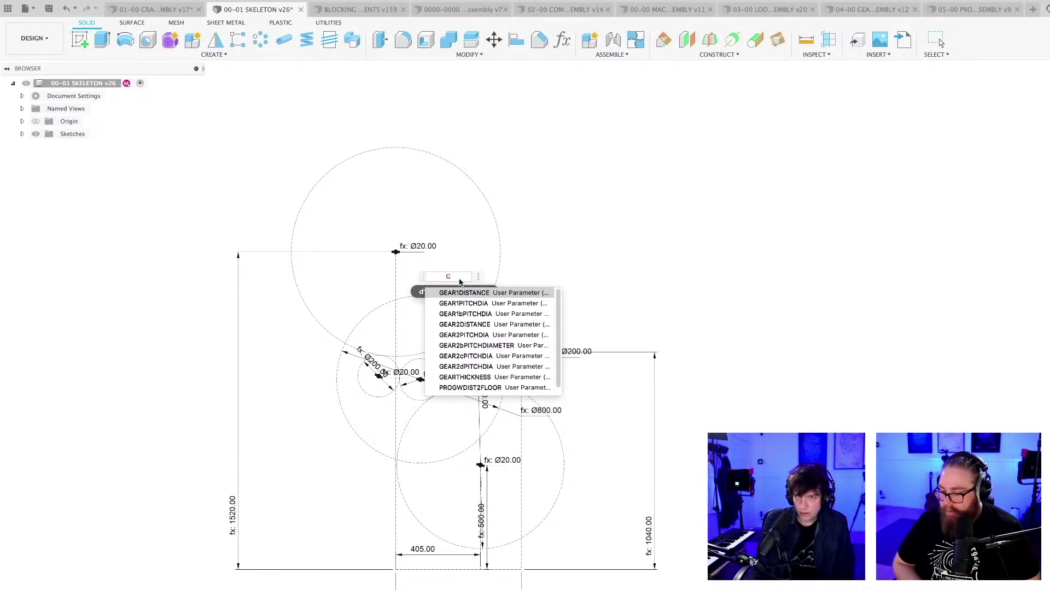
click(466, 367)
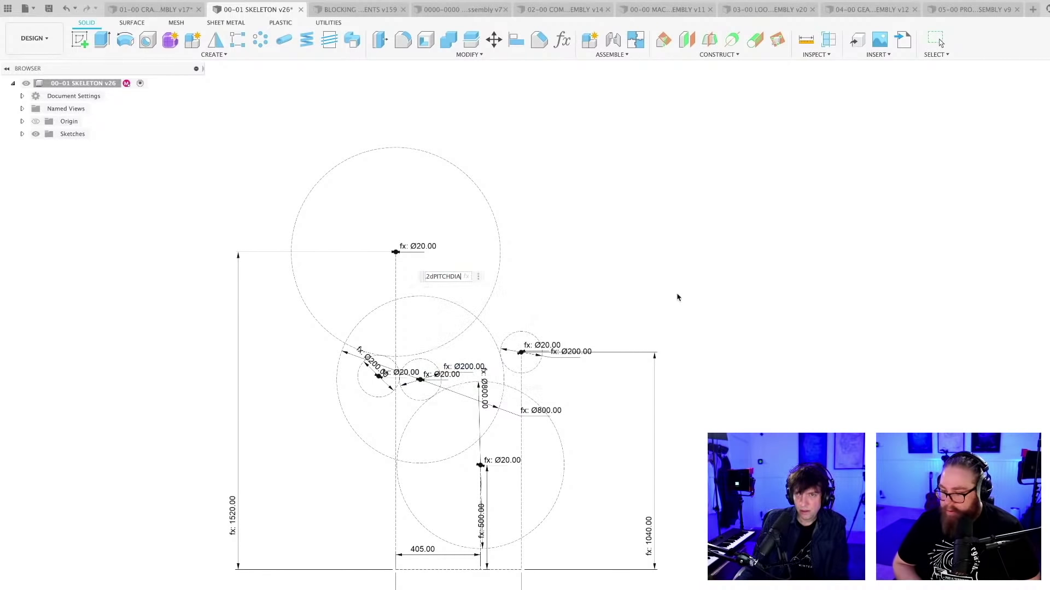
key(Return)
Examine how the programming wheel circle, the gear 2 pitch circles and the crank shaft circle are positioned relative to each other in the skeleton
scroll(569, 292, up, 2)
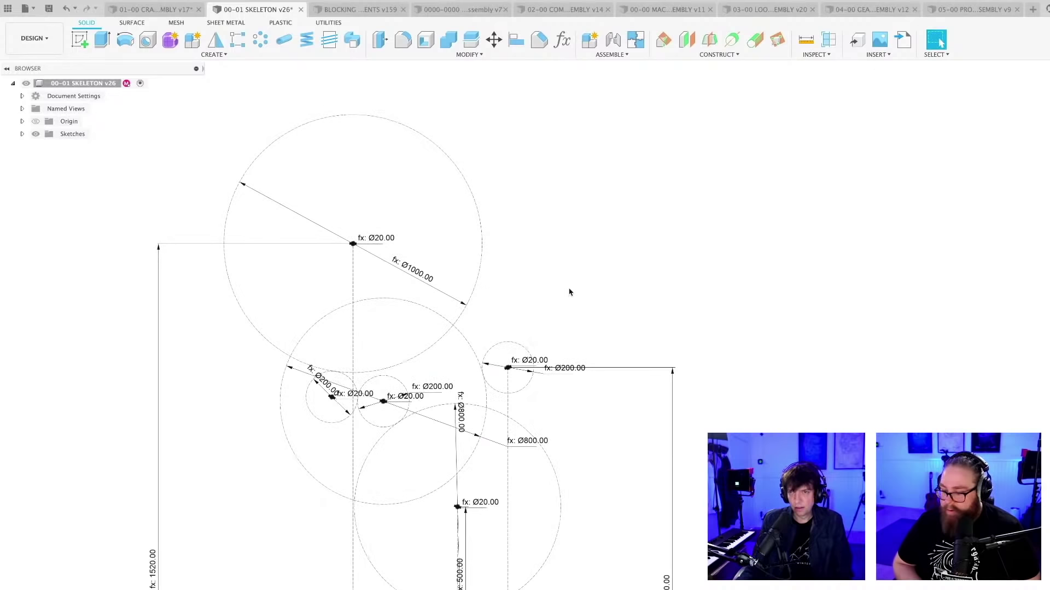
mouse_move(525, 298)
middle_down()
mouse_move(530, 276)
mouse_move(520, 272)
mouse_move(578, 267)
middle_up()
scroll(529, 275, down, 2)
scroll(520, 272, up, 1)
scroll(541, 266, up, 1)
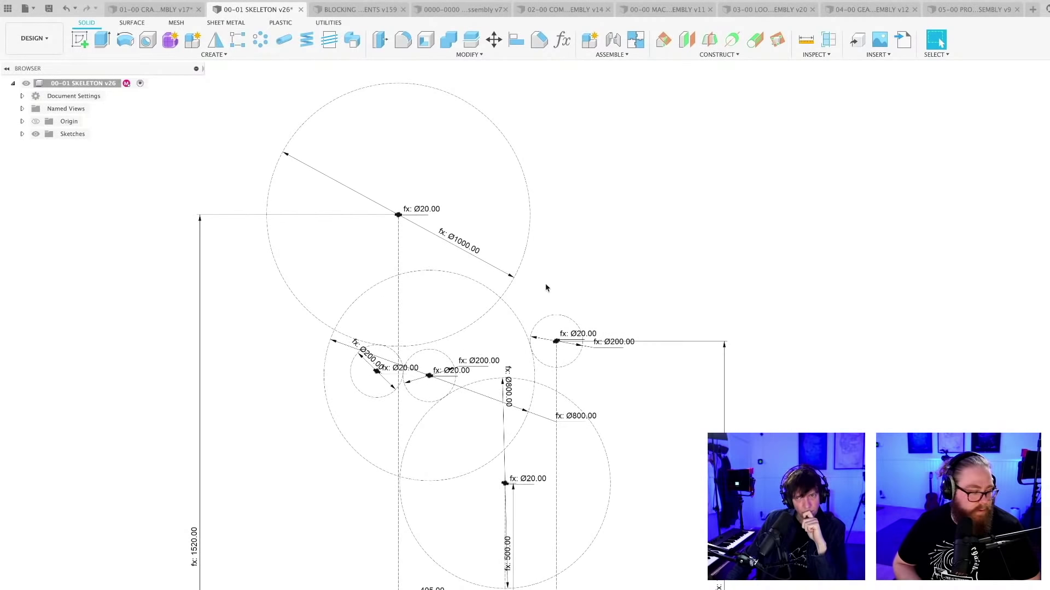
scroll(381, 378, up, 3)
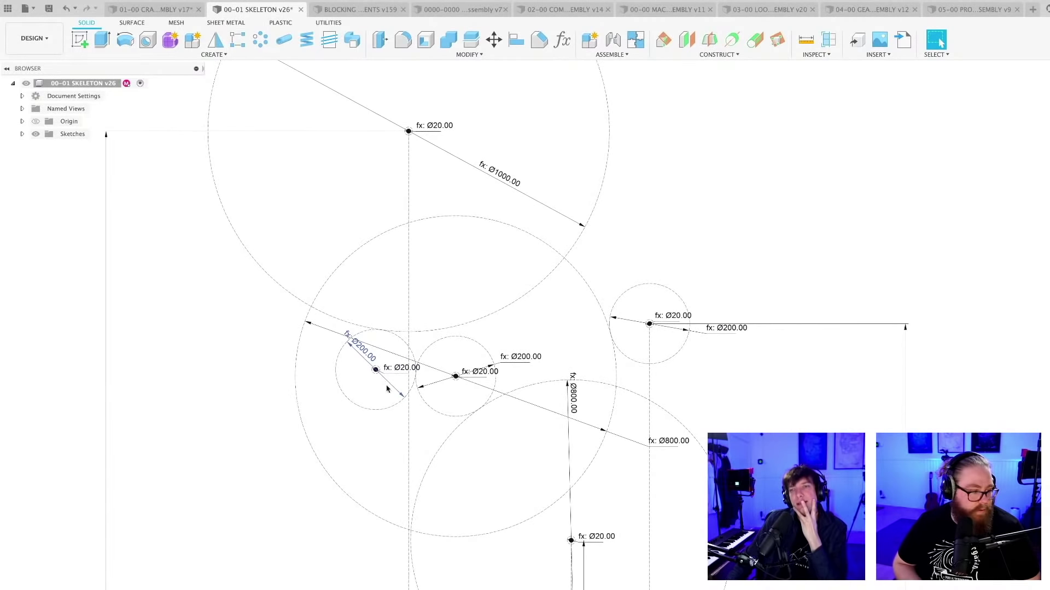
scroll(387, 389, down, 2)
scroll(552, 289, down, 2)
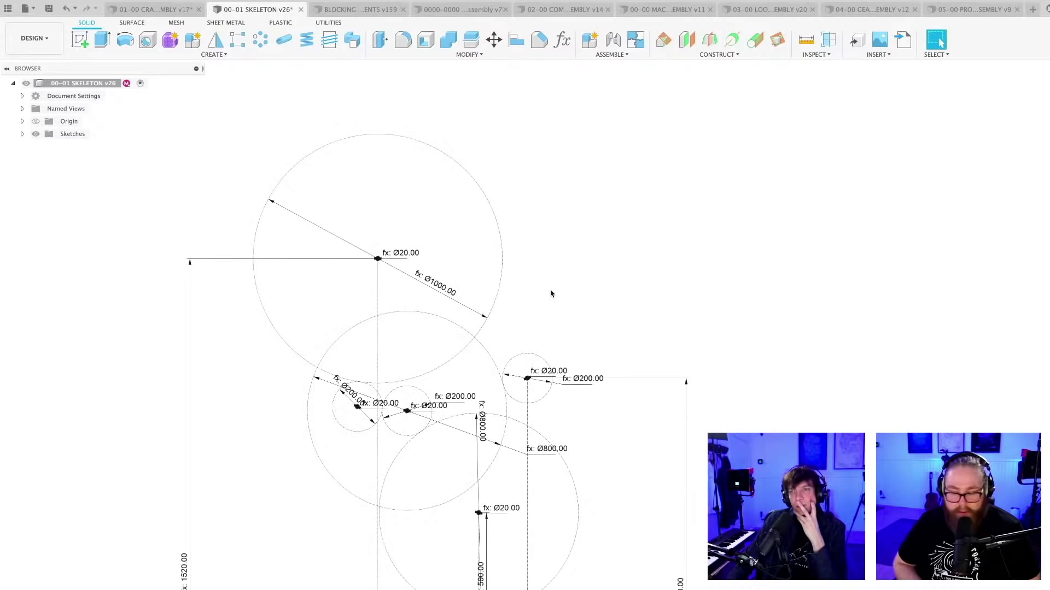
scroll(551, 292, down, 2)
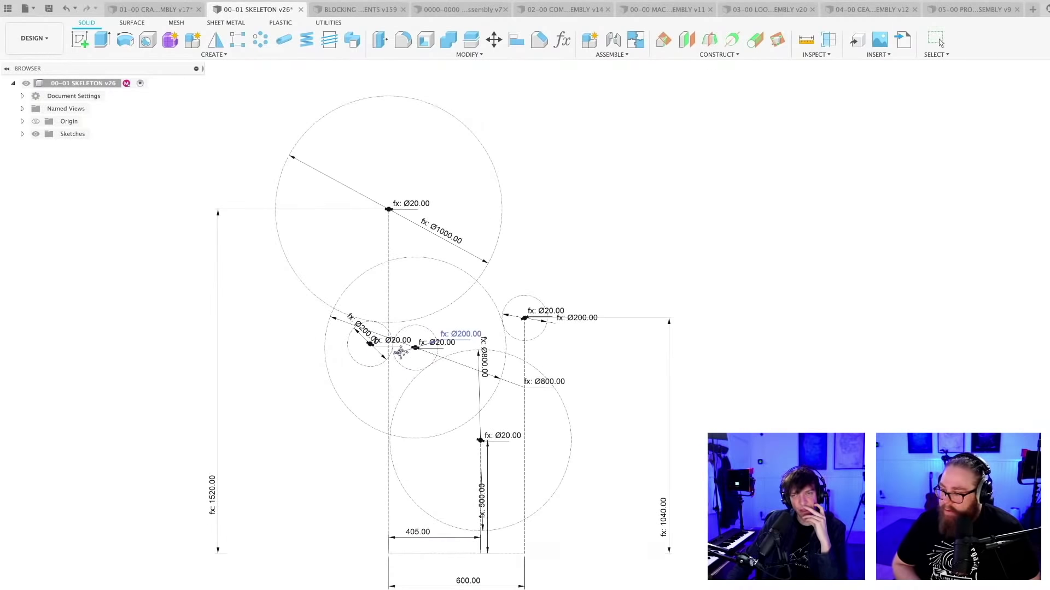
click(940, 43)
scroll(413, 353, up, 1)
middle_drag(429, 387, 417, 379)
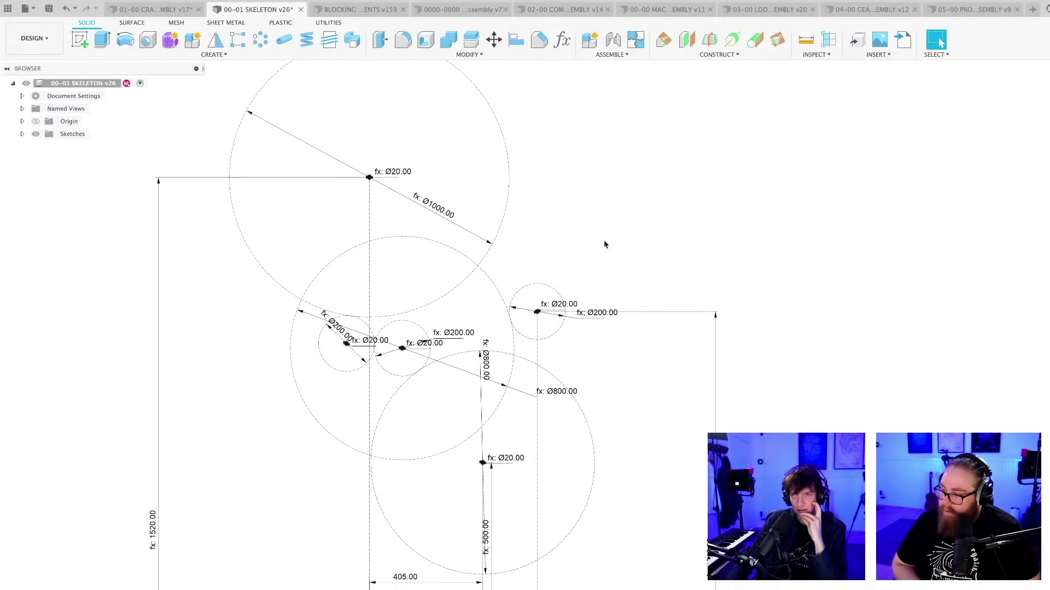
scroll(579, 253, up, 1)
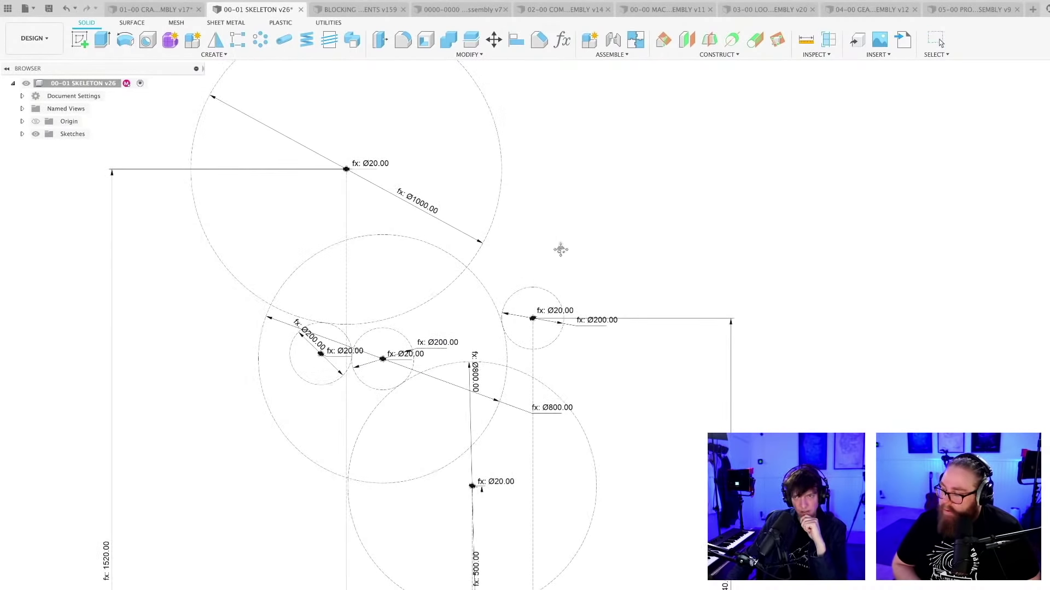
mouse_move(560, 248)
middle_down()
mouse_move(576, 283)
mouse_move(576, 257)
mouse_move(565, 260)
mouse_move(577, 249)
middle_up()
scroll(567, 262, up, 1)
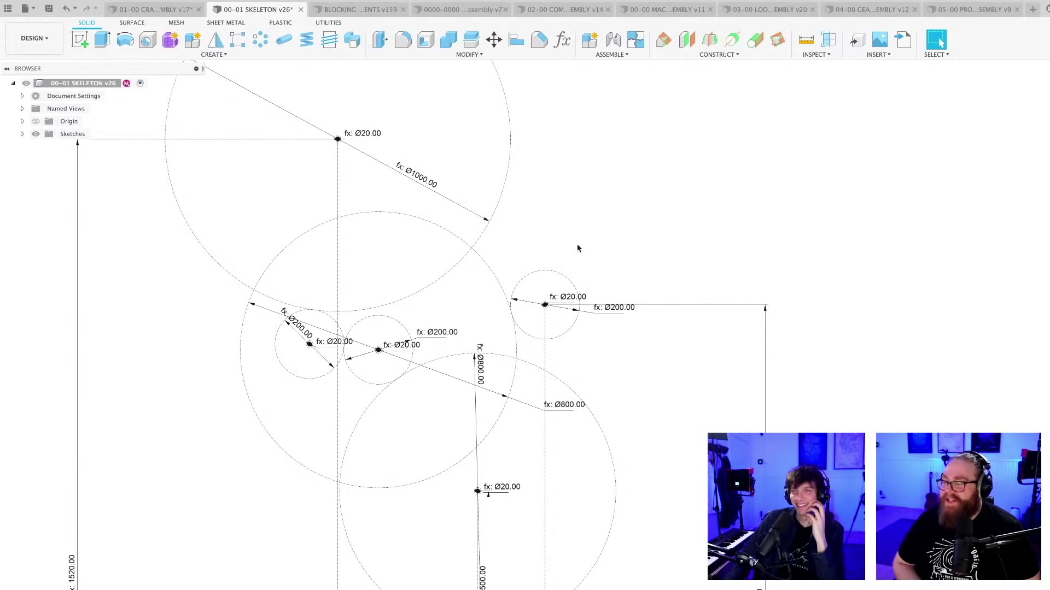
middle_drag(576, 250, 566, 249)
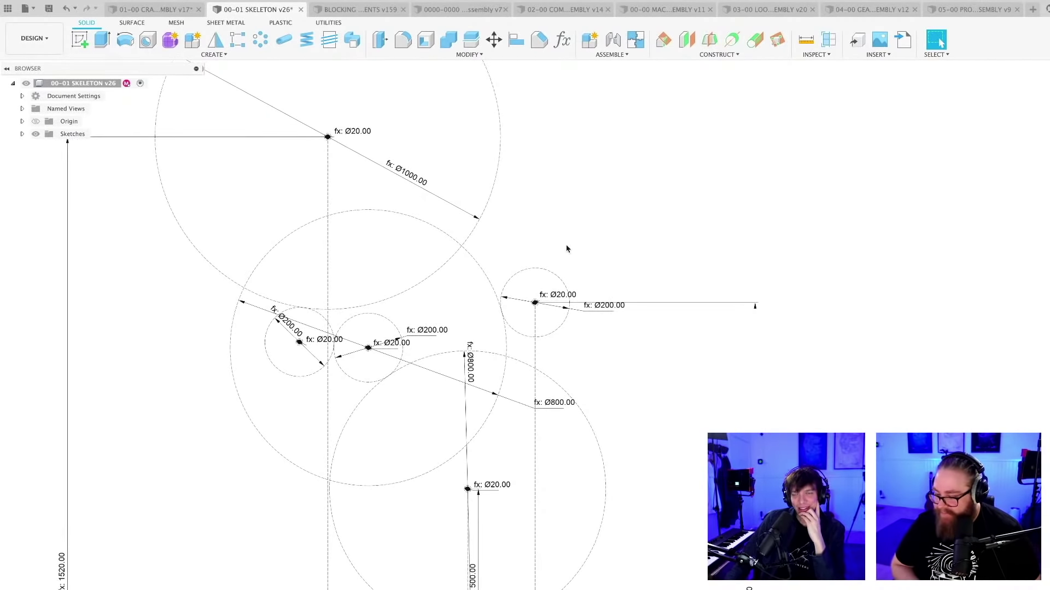
scroll(566, 248, down, 1)
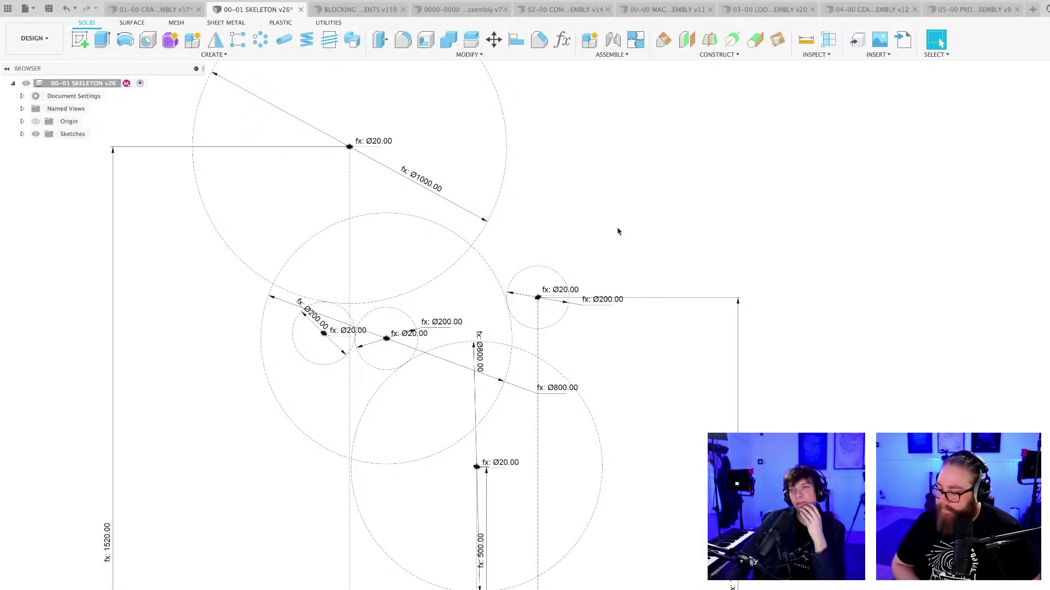
mouse_move(601, 232)
middle_down()
mouse_move(567, 267)
mouse_move(532, 263)
mouse_move(534, 280)
mouse_move(489, 301)
middle_up()
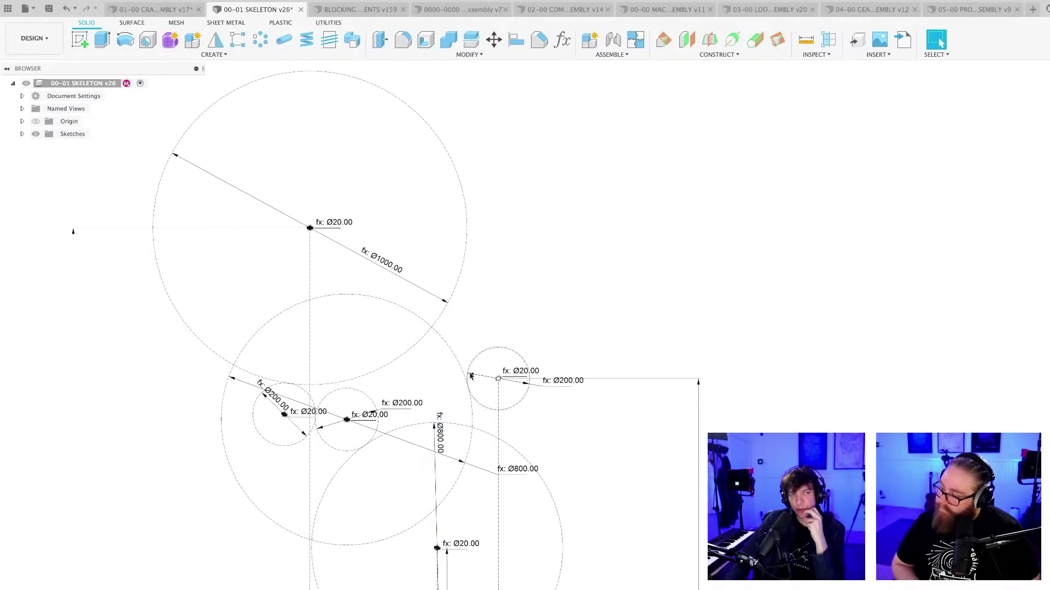
scroll(498, 350, down, 2)
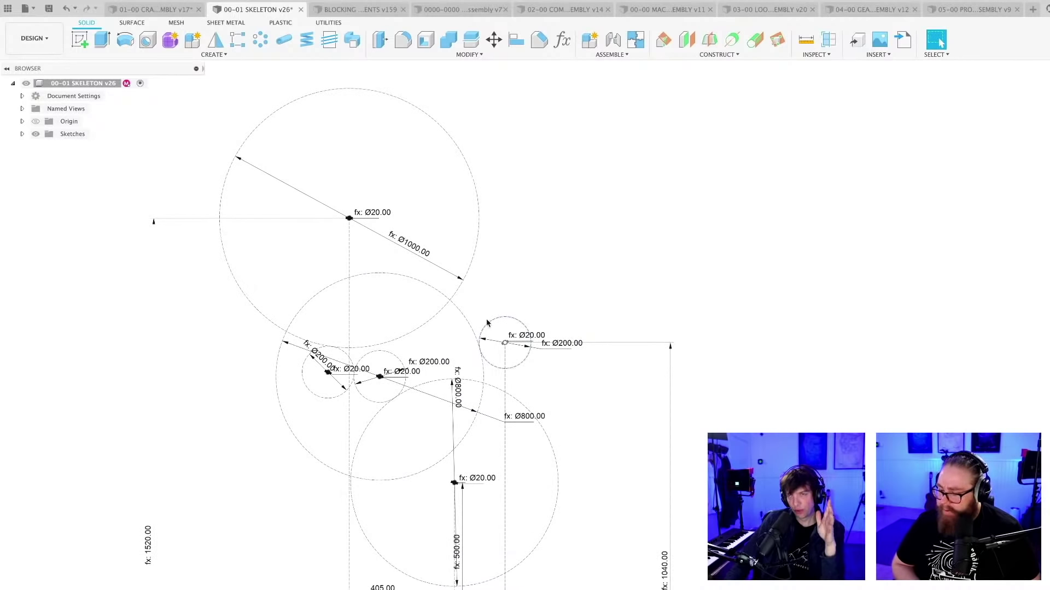
middle_drag(509, 258, 504, 269)
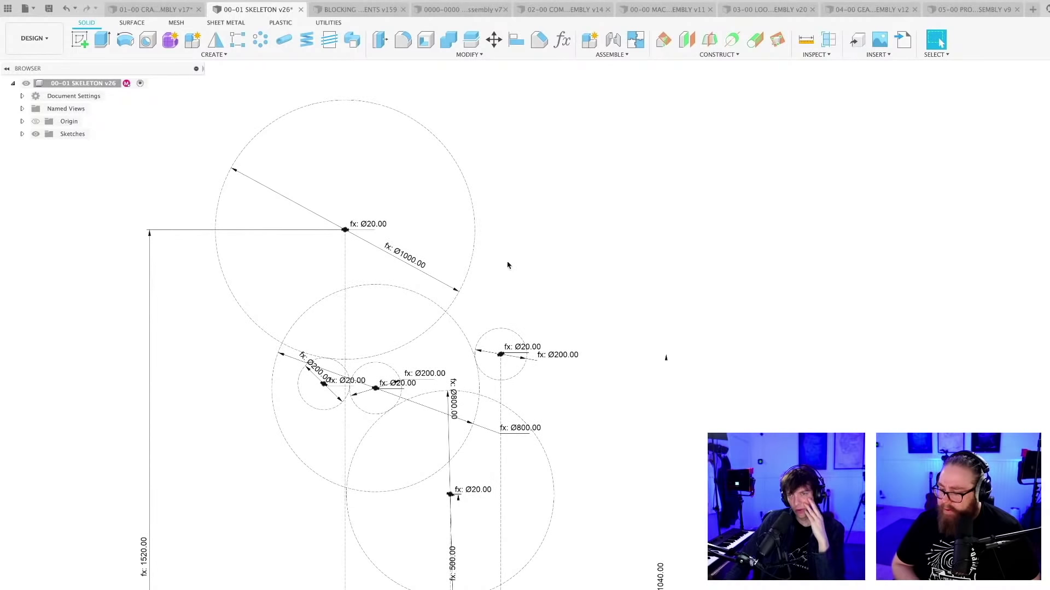
scroll(506, 269, up, 1)
scroll(505, 269, down, 2)
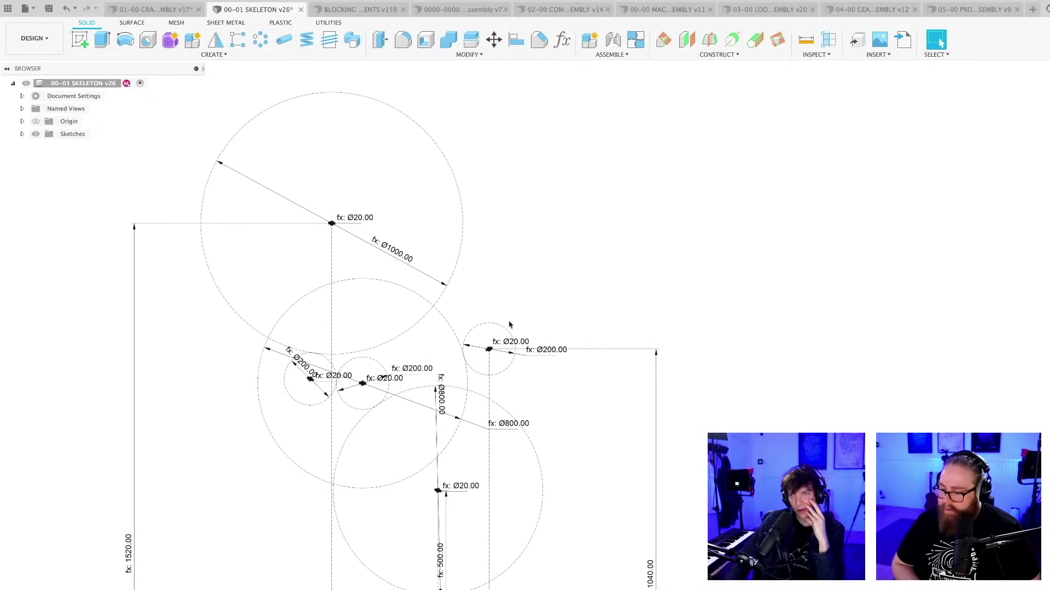
scroll(510, 346, up, 4)
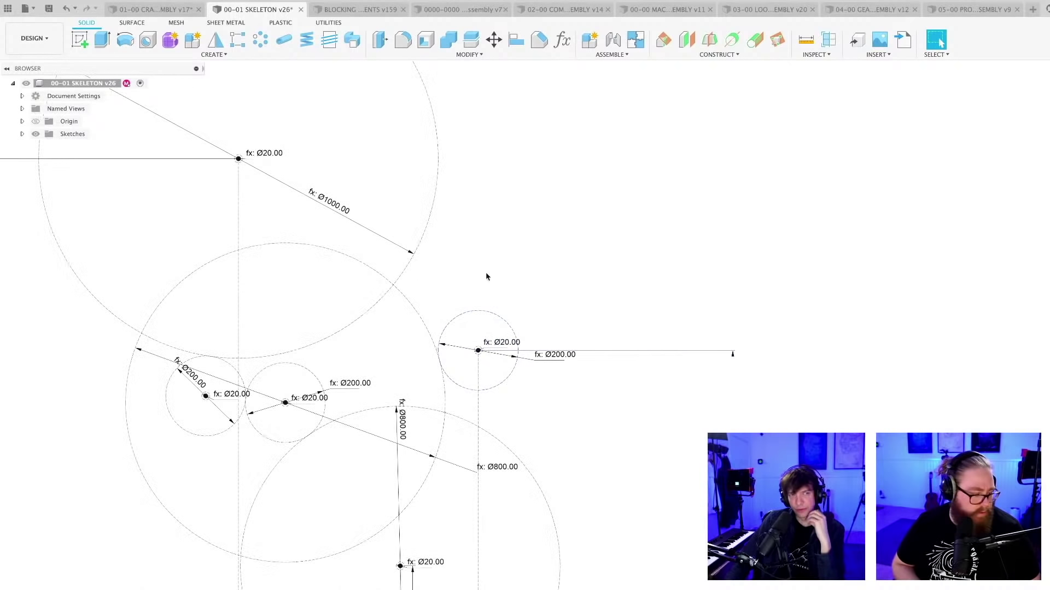
scroll(487, 277, down, 3)
scroll(479, 324, up, 2)
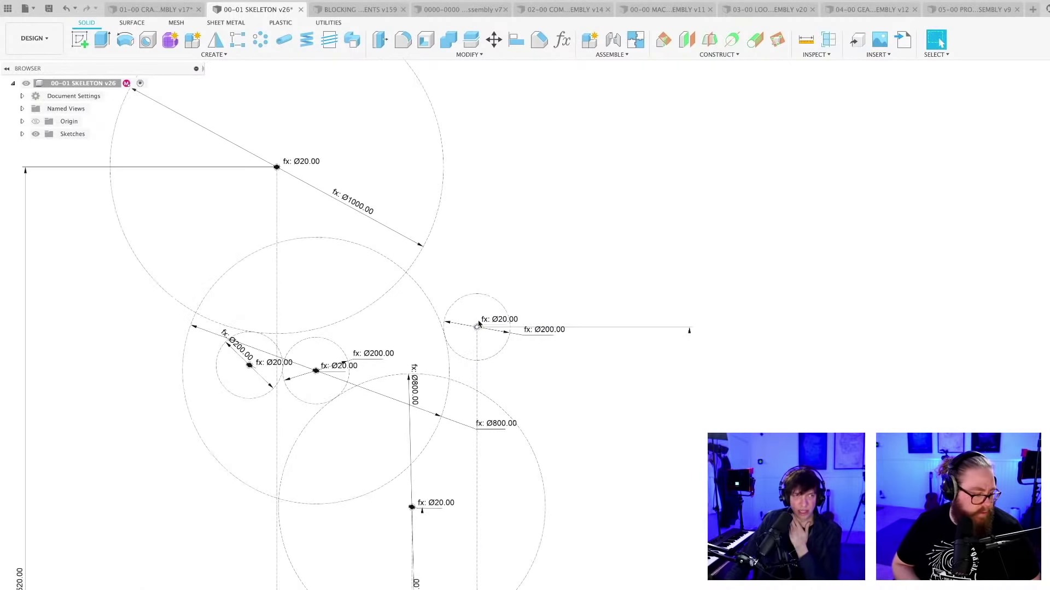
middle_drag(505, 251, 479, 324)
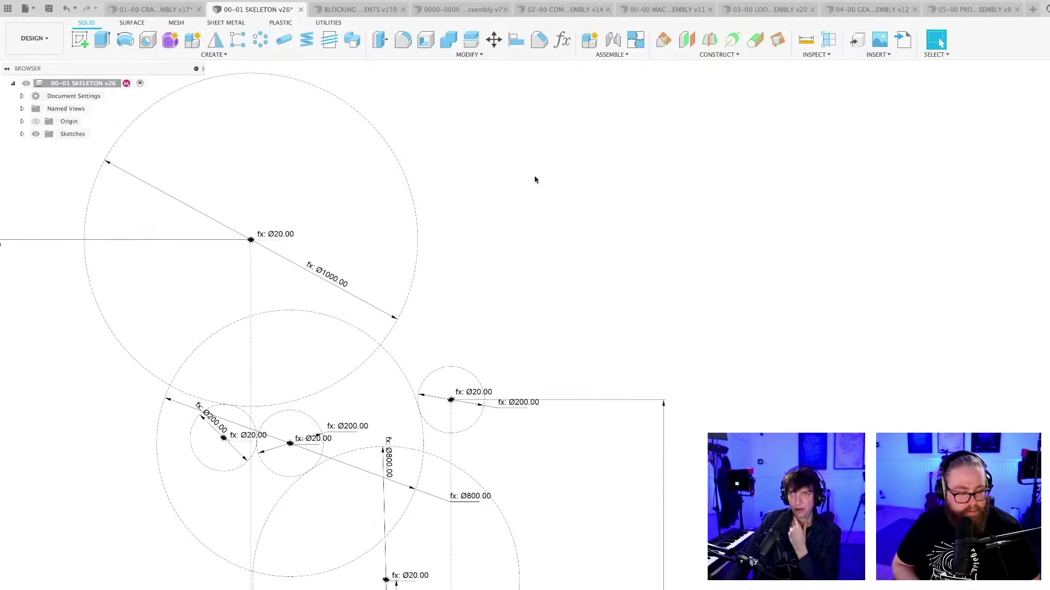
Check the GEAR1PITCHDIA expression in the skeleton parameters and switch to the 0000-0000 MMX Master Assembly design
click(562, 40)
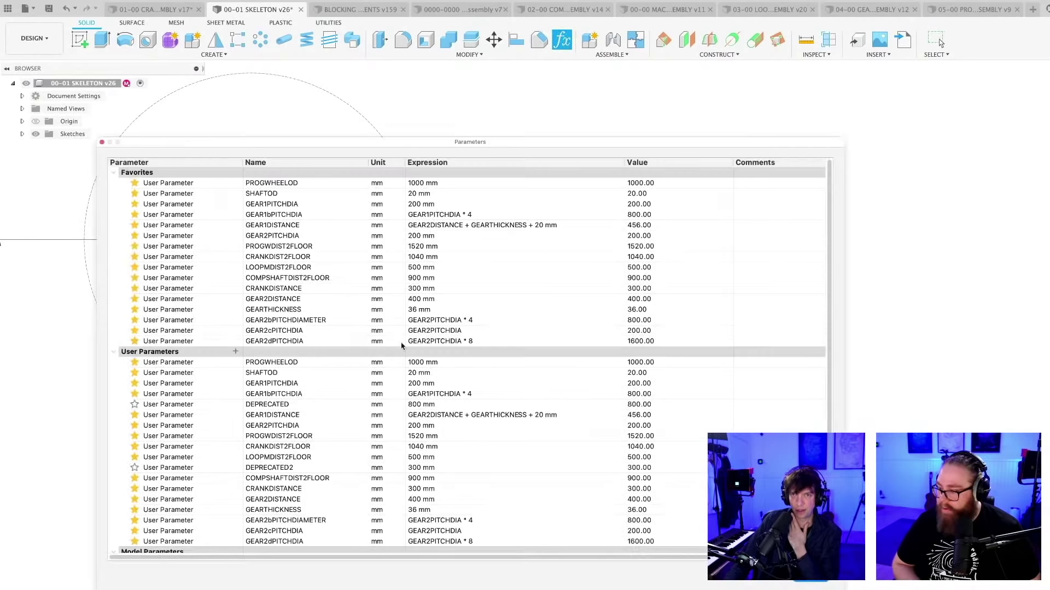
click(424, 205)
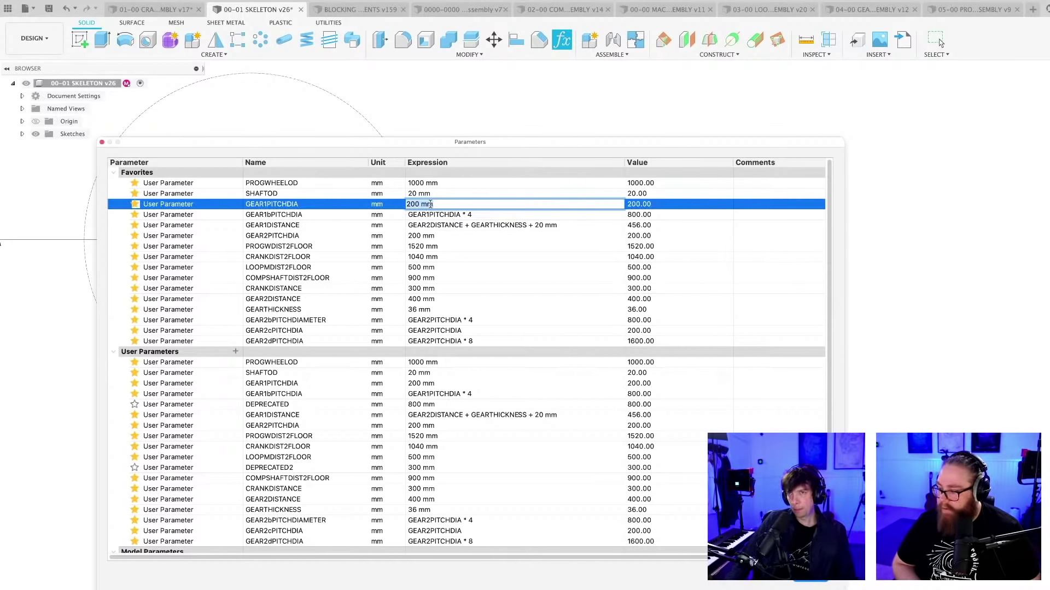
click(815, 581)
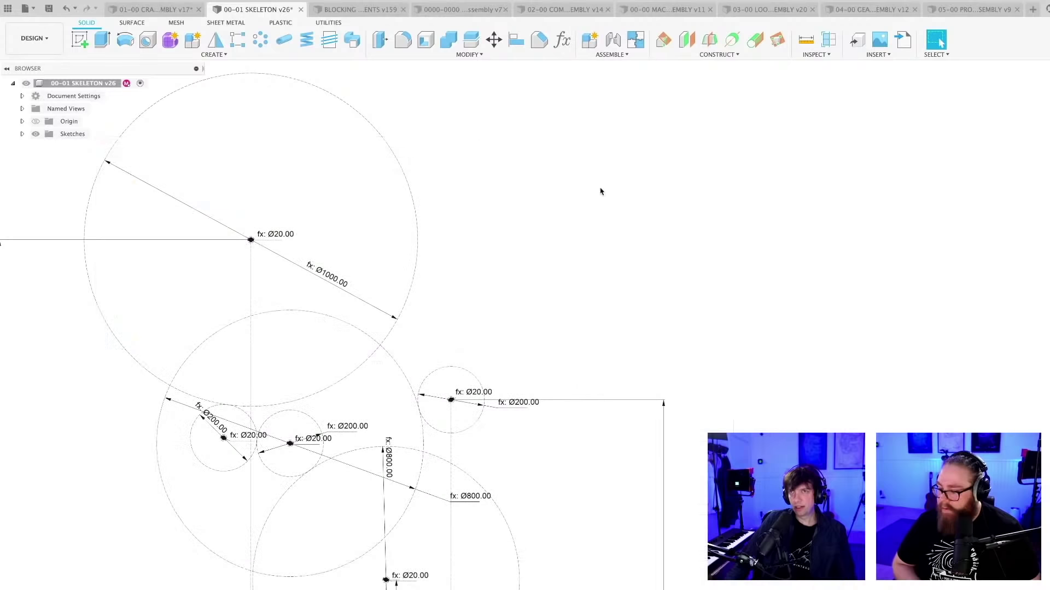
click(642, 14)
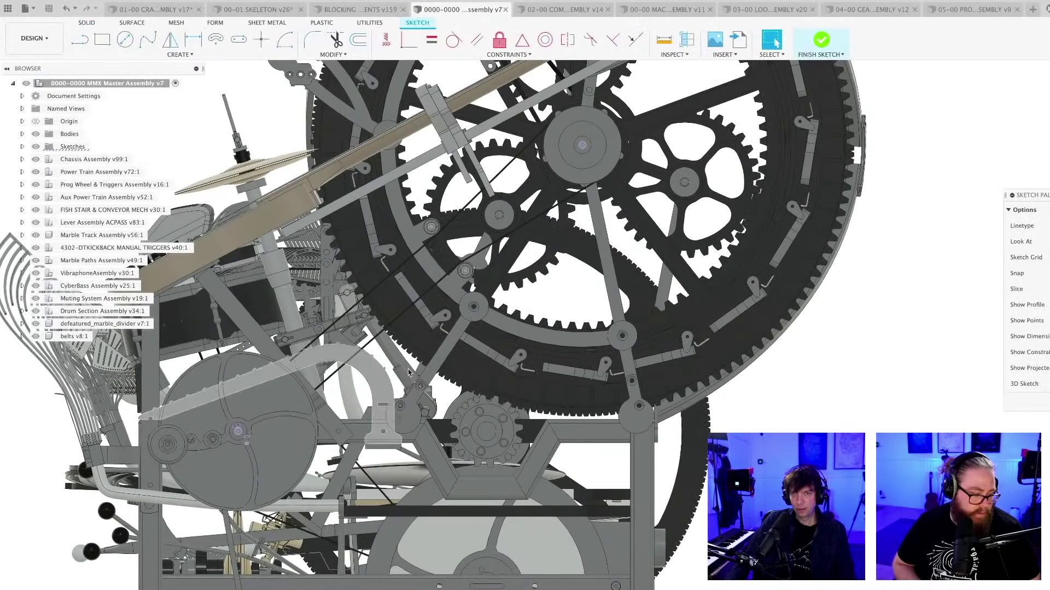
Examine the small toothed drive gear beside the frame corner below the vibraphone in the master assembly
mouse_move(304, 322)
middle_down()
mouse_move(416, 317)
mouse_move(777, 43)
mouse_move(413, 414)
middle_up()
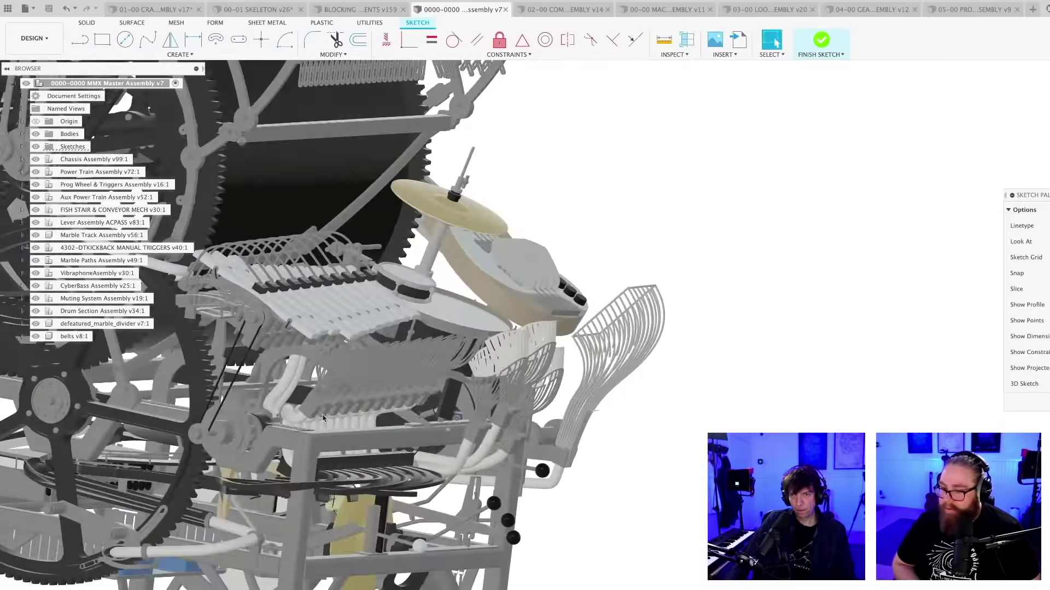
scroll(414, 414, up, 3)
scroll(432, 420, up, 5)
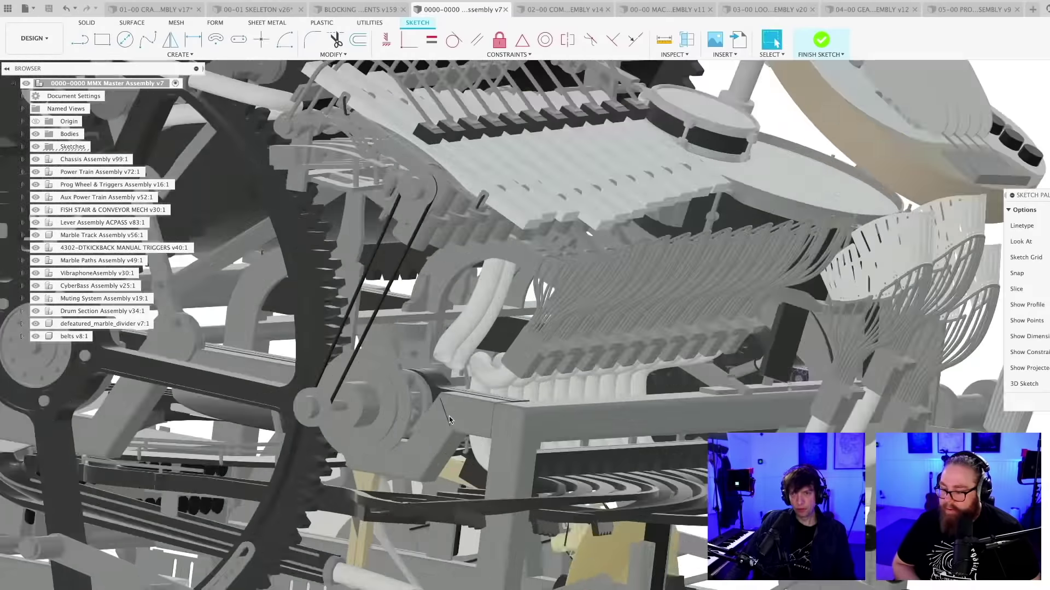
scroll(438, 423, up, 2)
scroll(428, 422, up, 5)
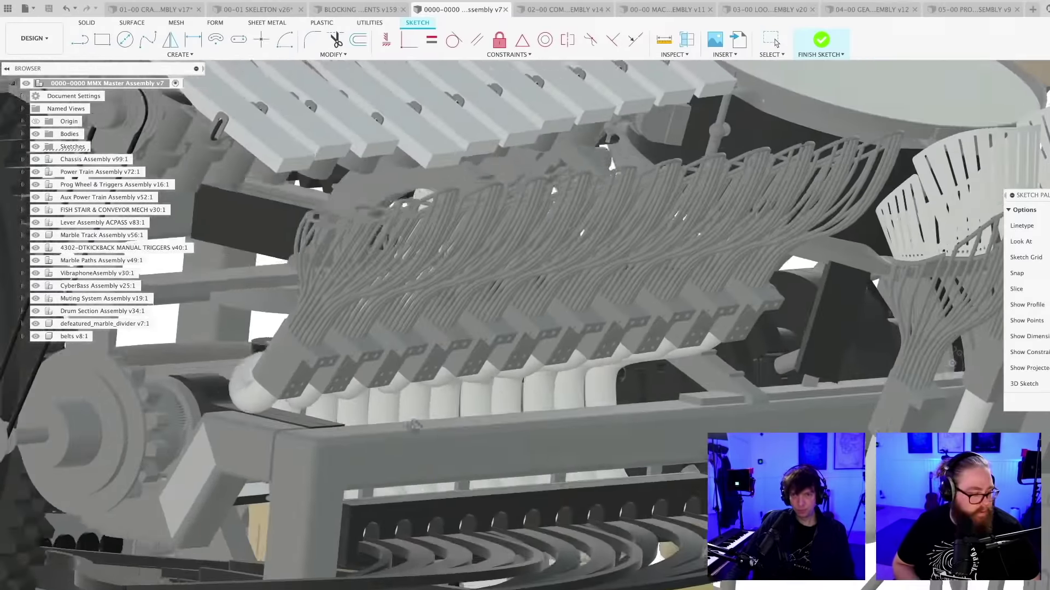
scroll(421, 396, up, 5)
scroll(372, 372, up, 4)
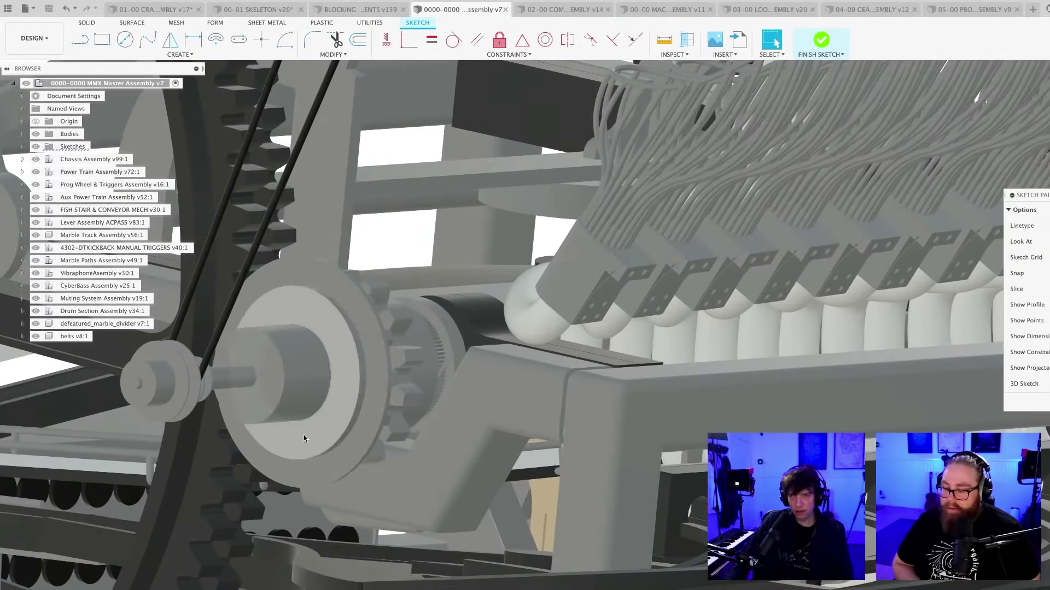
scroll(363, 323, up, 4)
key(i)
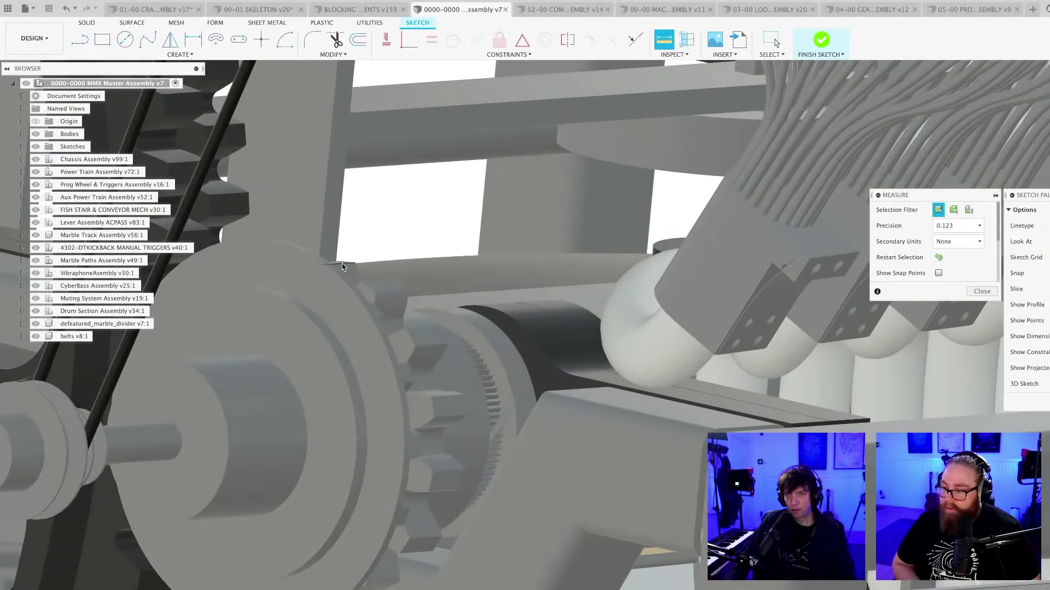
scroll(424, 510, up, 10)
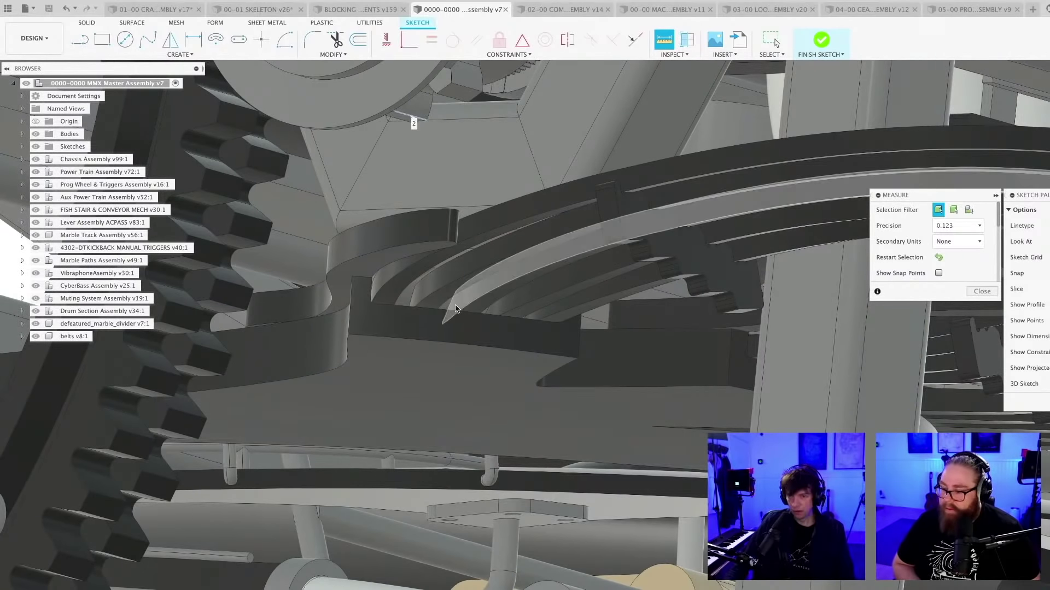
shift+middle_drag(453, 307, 431, 499)
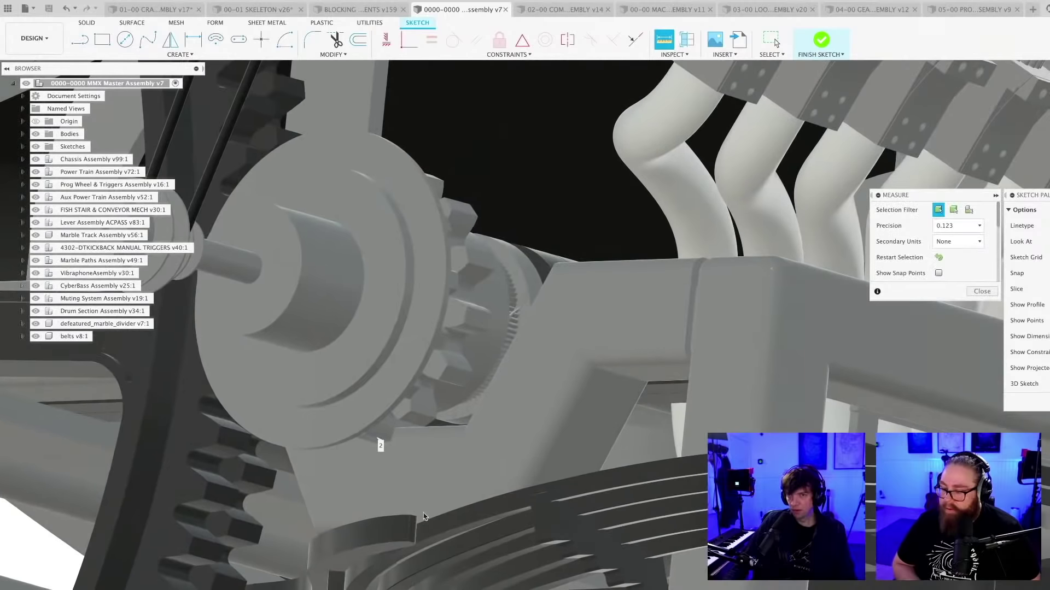
scroll(430, 494, down, 3)
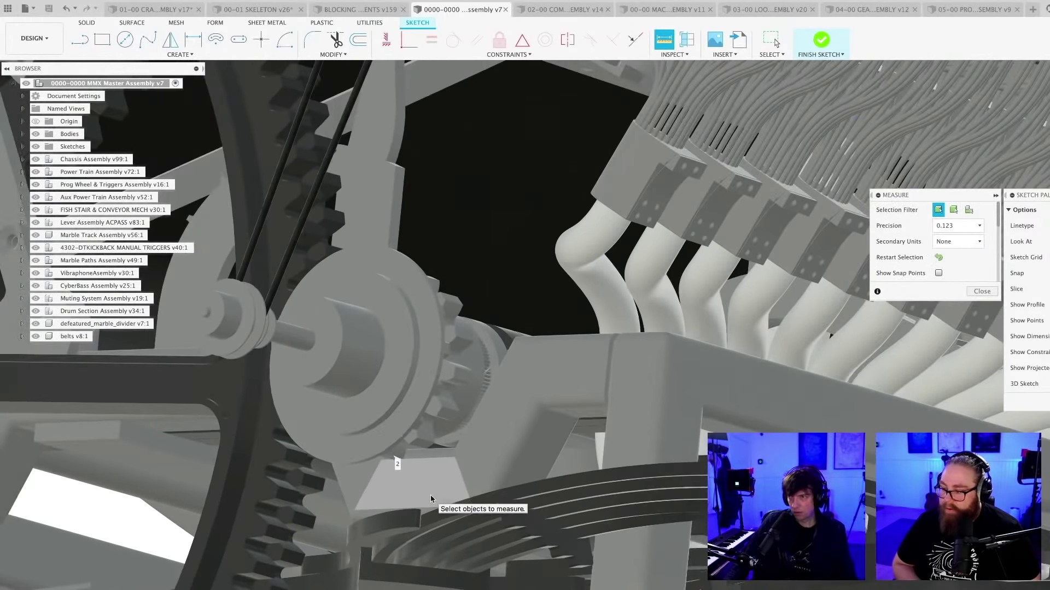
key(Escape)
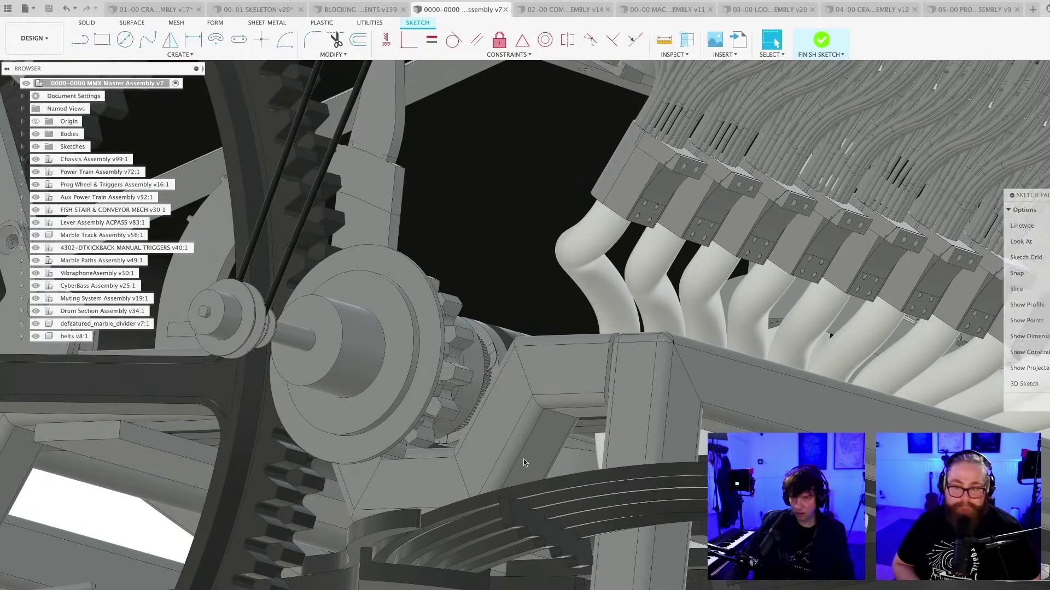
Finish the open sketch and measure across the small drive gear between edges of its opposite teeth
key(i)
scroll(398, 467, up, 2)
scroll(398, 468, down, 2)
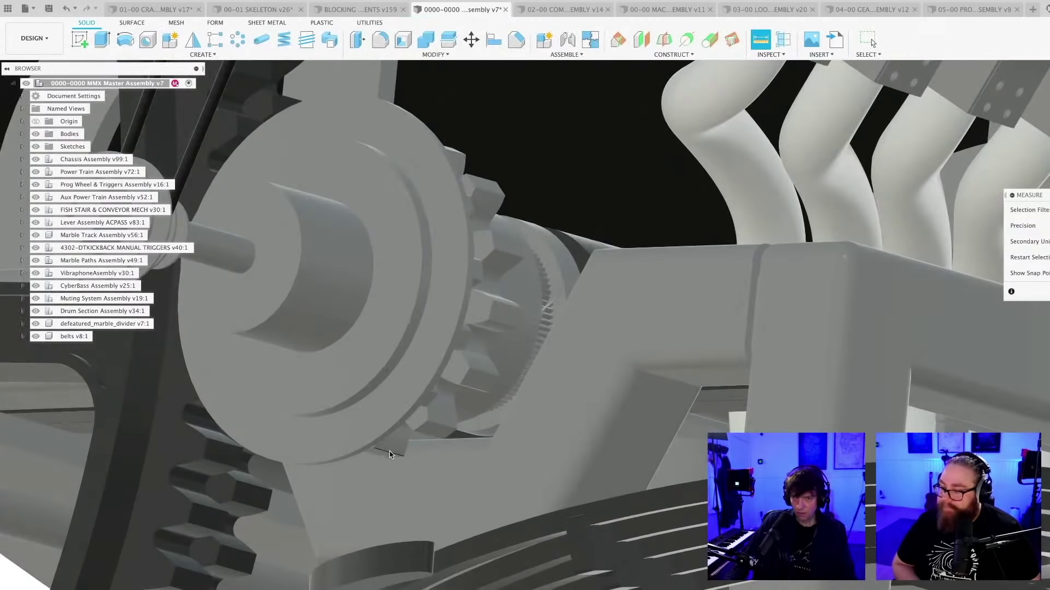
click(454, 497)
scroll(410, 468, down, 2)
click(821, 39)
scroll(453, 484, down, 2)
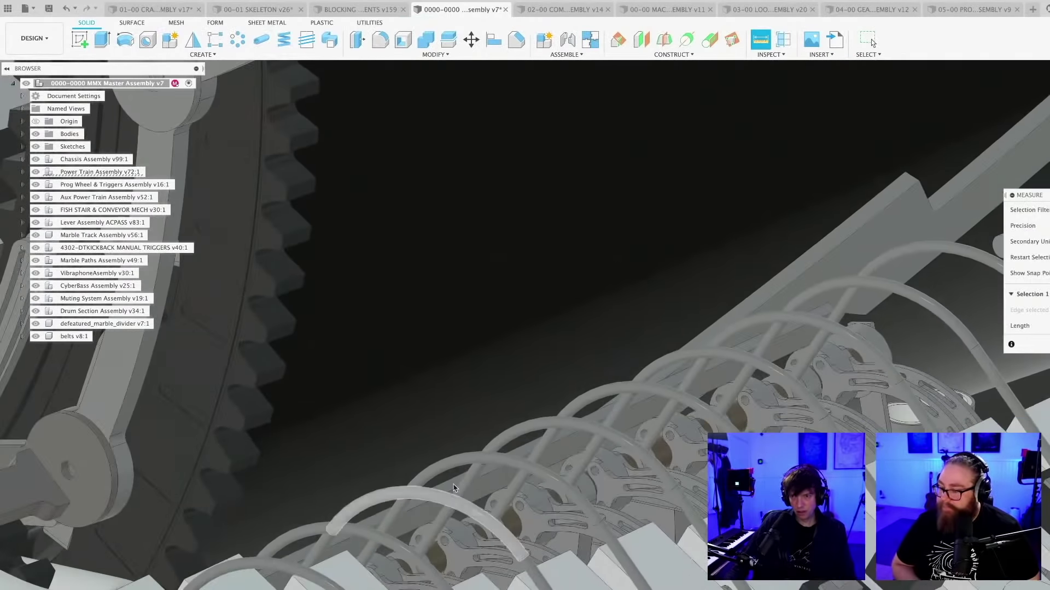
middle_drag(454, 484, 535, 307)
scroll(533, 291, down, 3)
scroll(436, 541, up, 2)
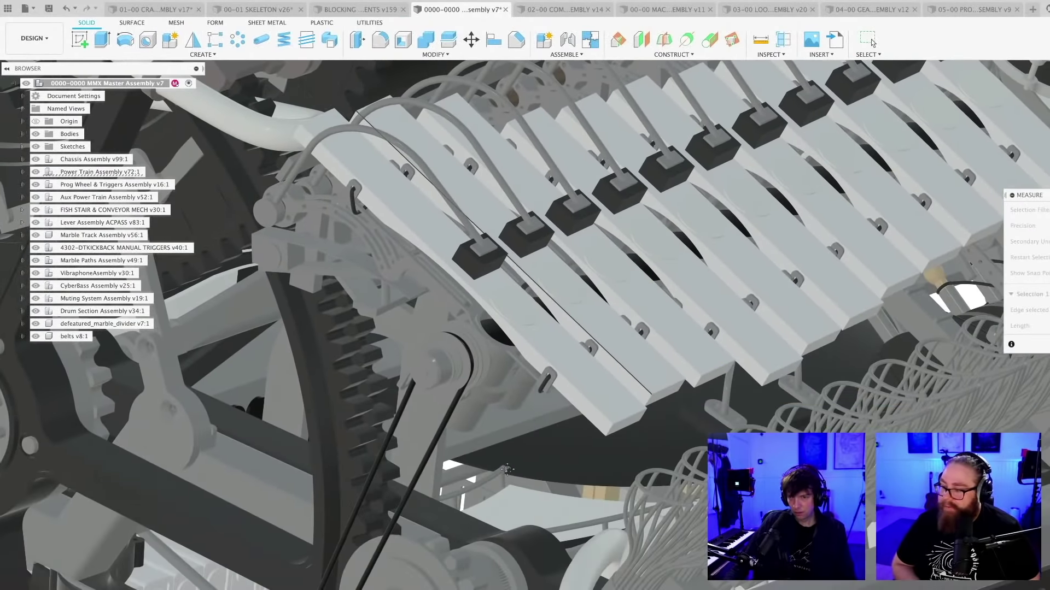
scroll(436, 542, up, 4)
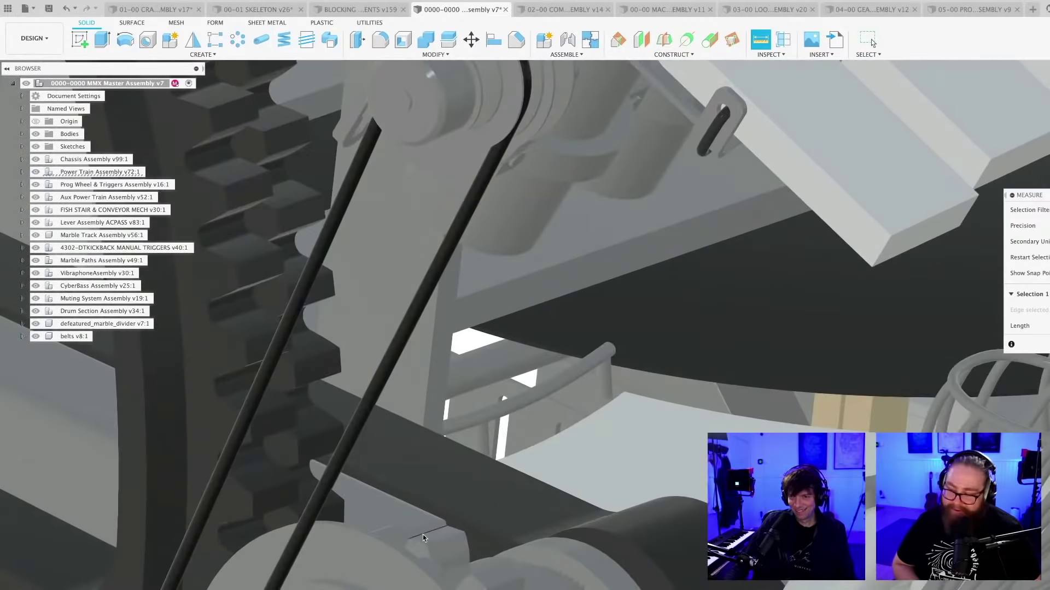
click(425, 539)
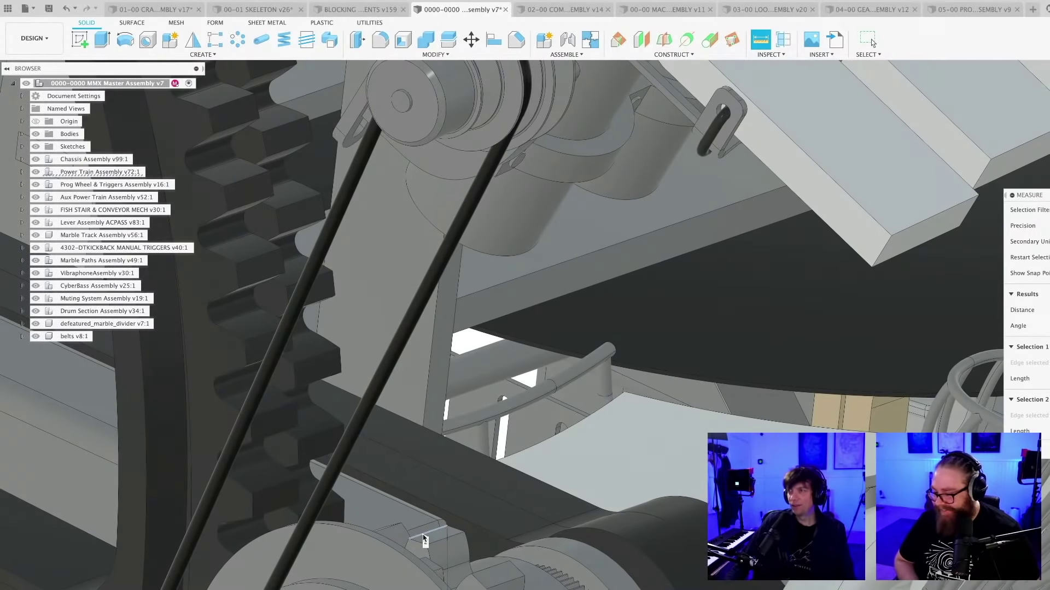
key(Escape)
scroll(454, 514, down, 2)
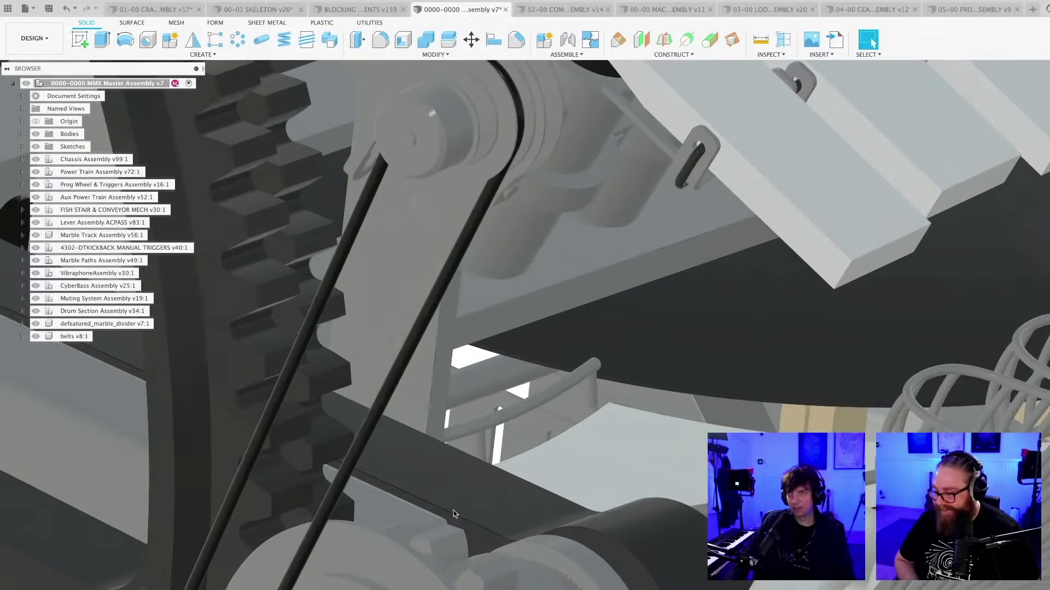
scroll(454, 514, down, 3)
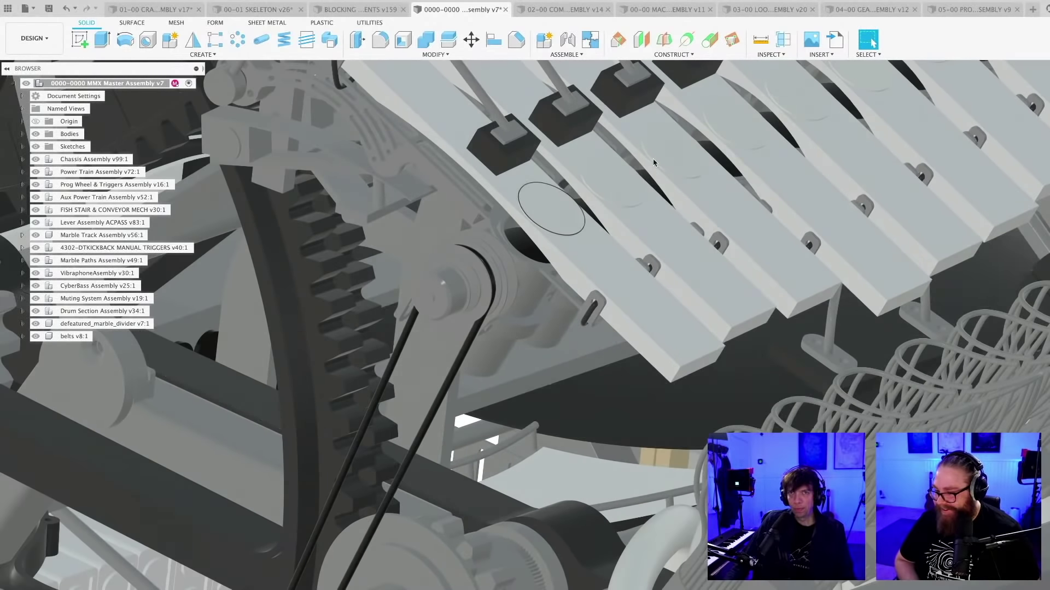
Set GEAR1PITCHDIA to 120 mm in the 00-01 SKELETON parameters and apply it
click(256, 9)
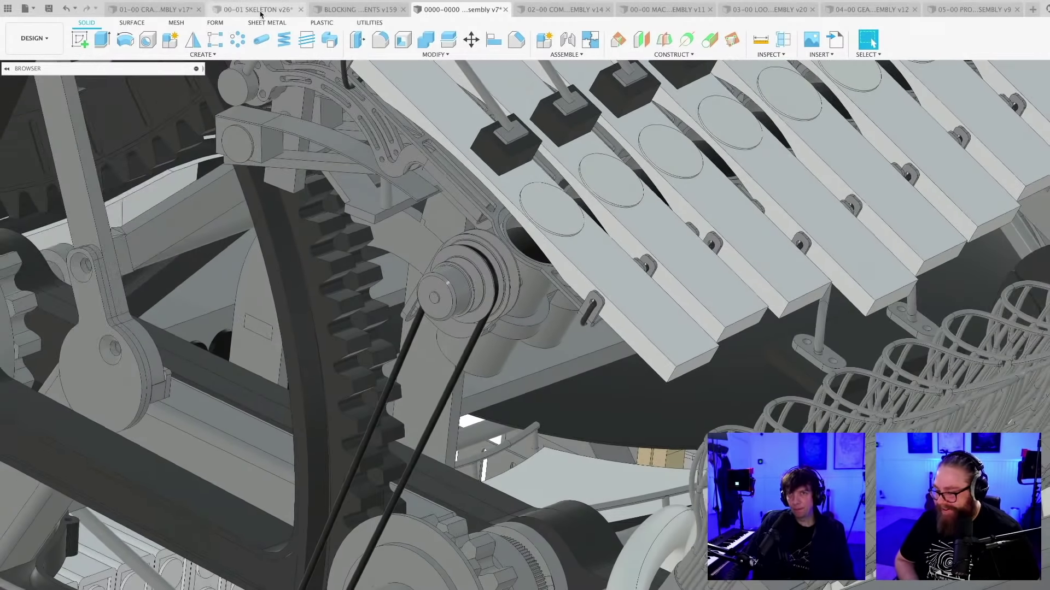
scroll(493, 320, down, 3)
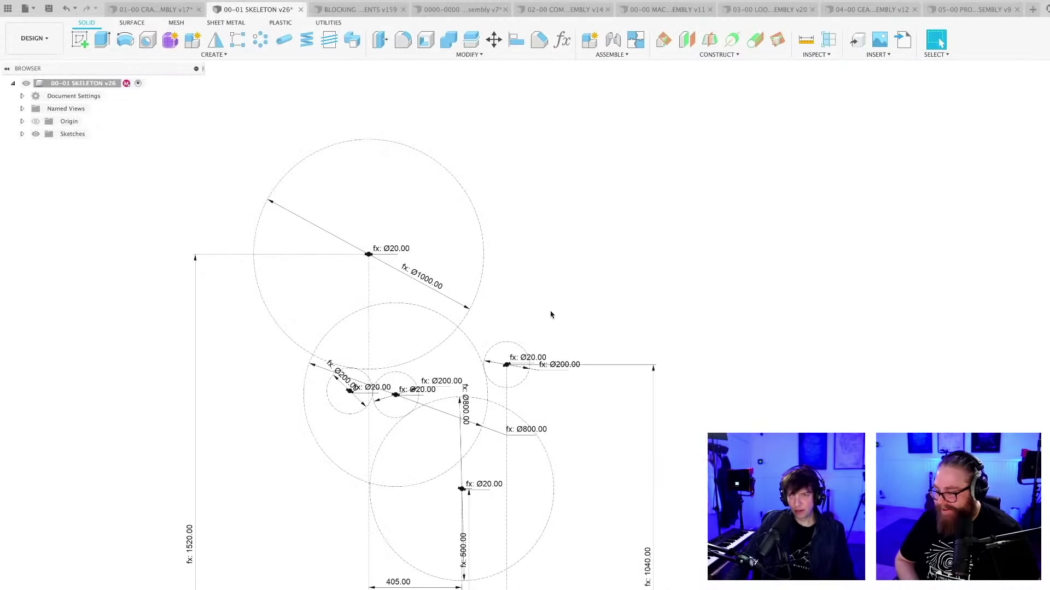
scroll(544, 168, up, 1)
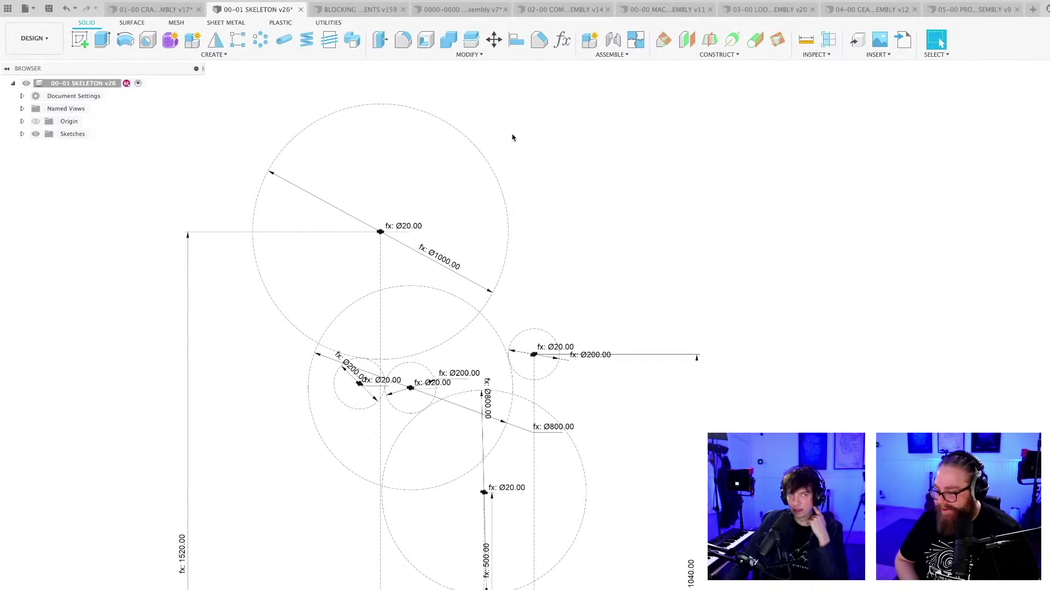
click(562, 39)
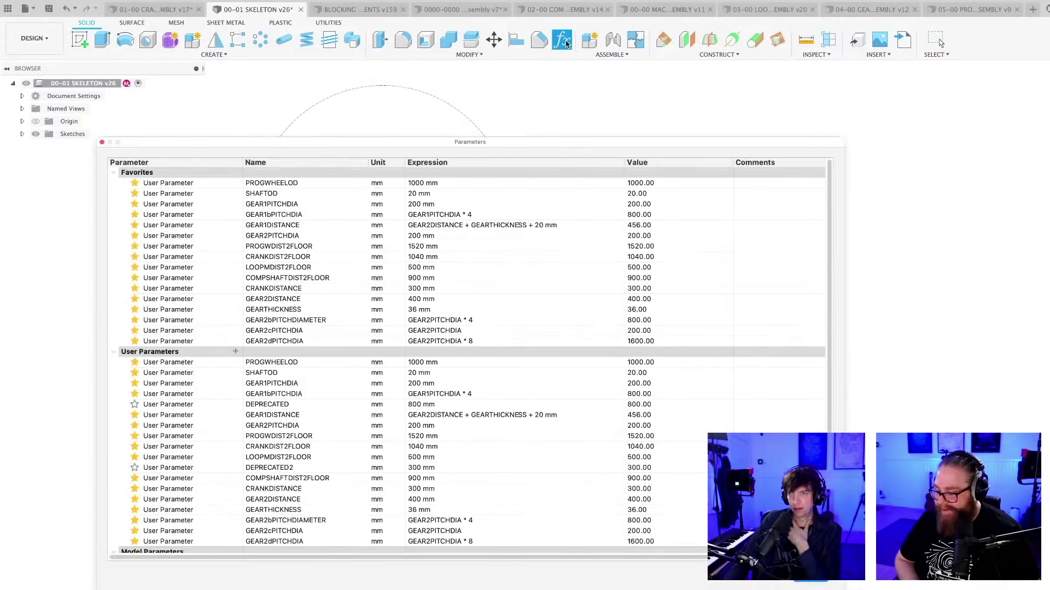
double_click(283, 204)
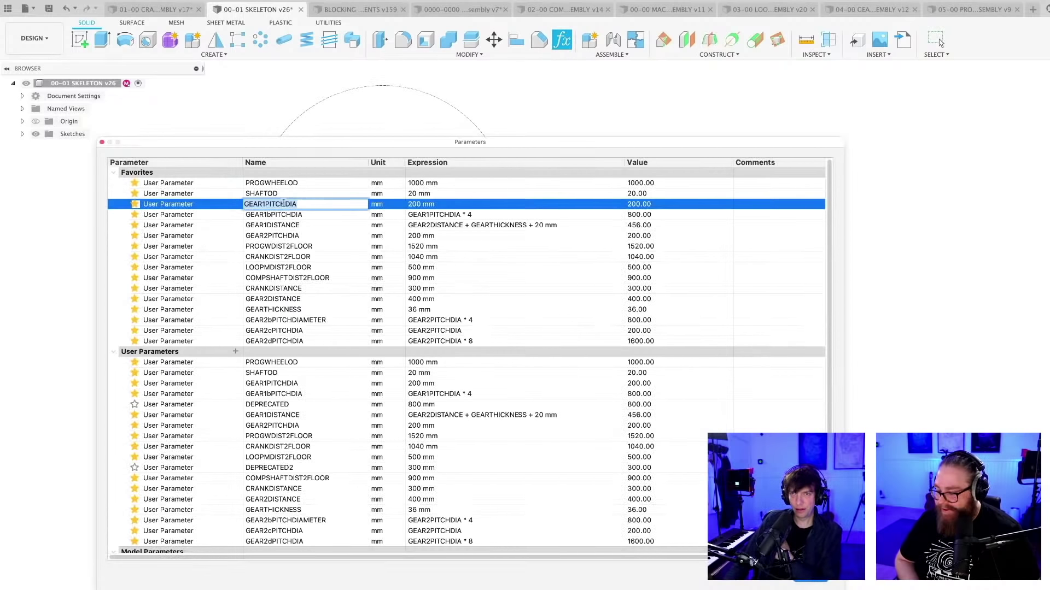
click(425, 205)
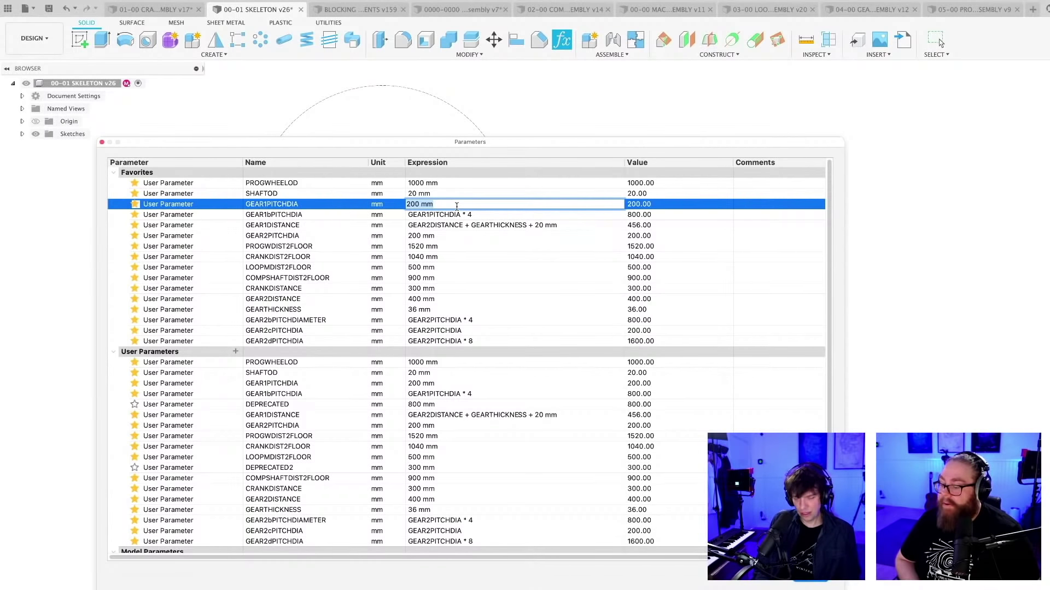
text(120)
key(Return)
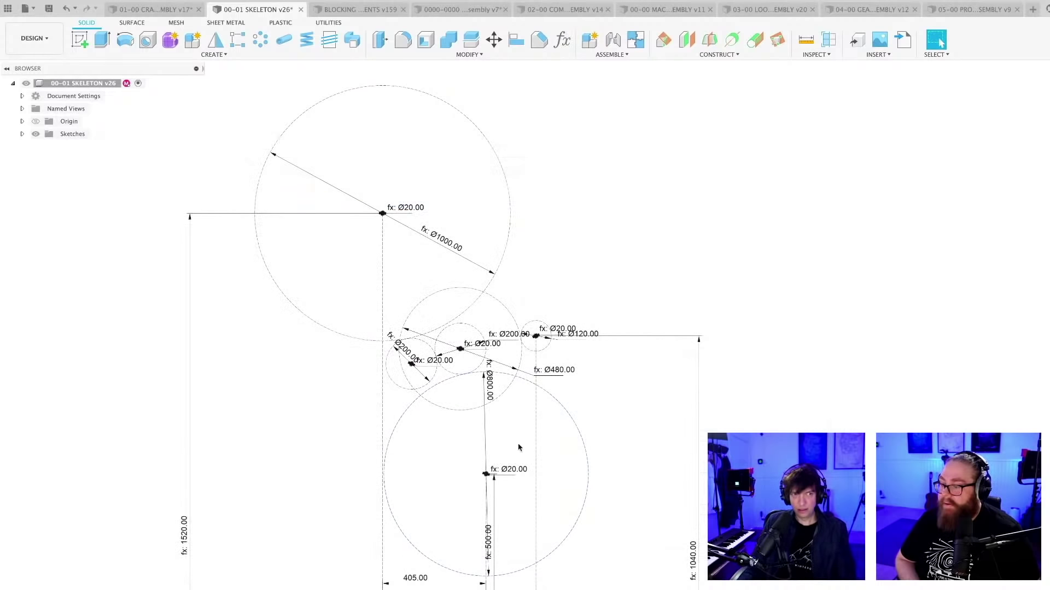
Save the 00-01 SKELETON design as a new version
middle_drag(513, 457, 485, 461)
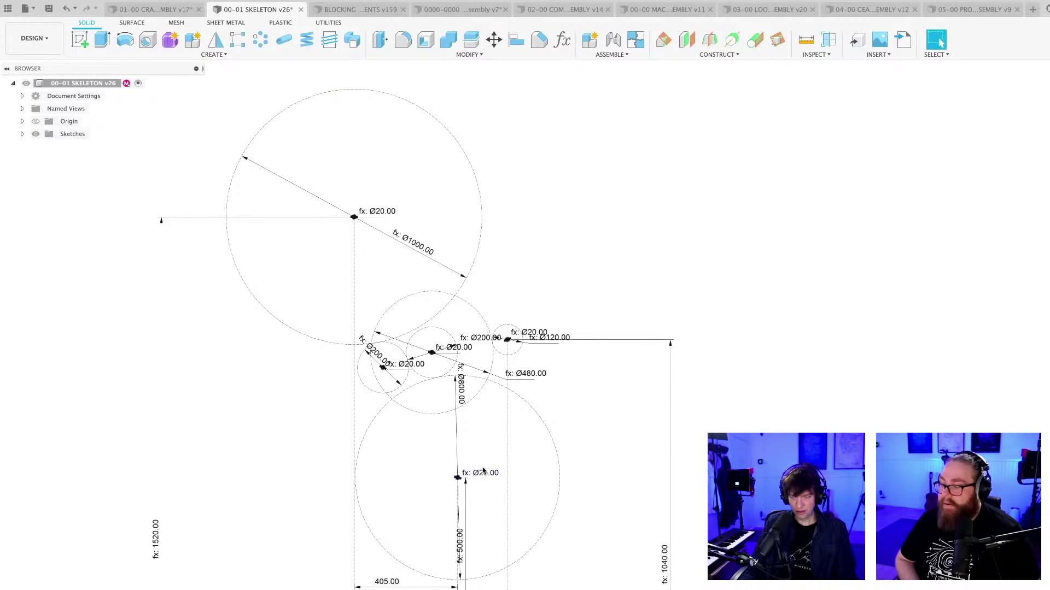
key(ctrl+s)
key(Return)
scroll(492, 462, down, 2)
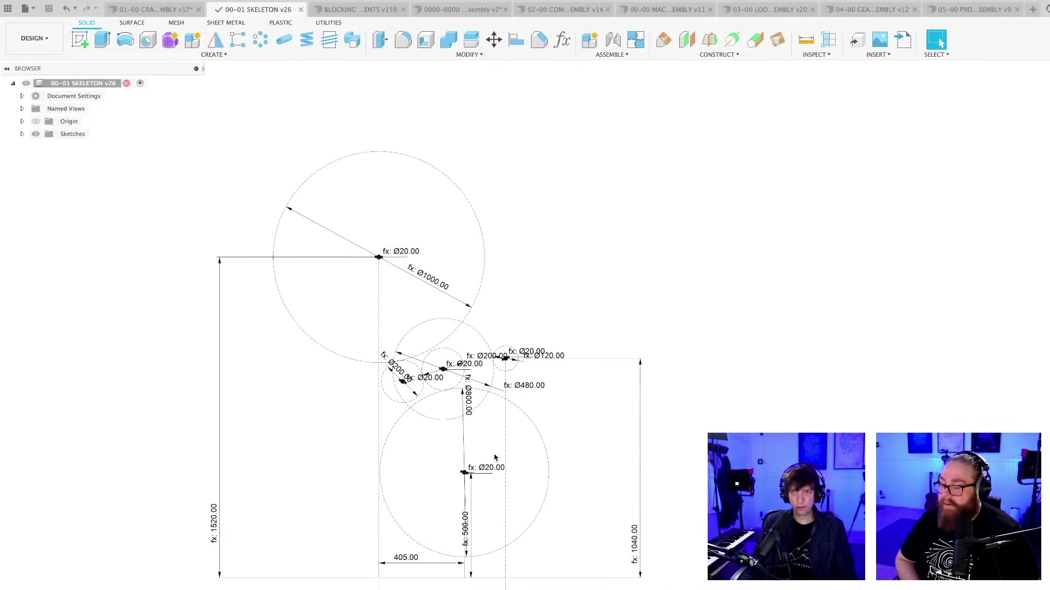
shift+middle_drag(495, 457, 492, 458)
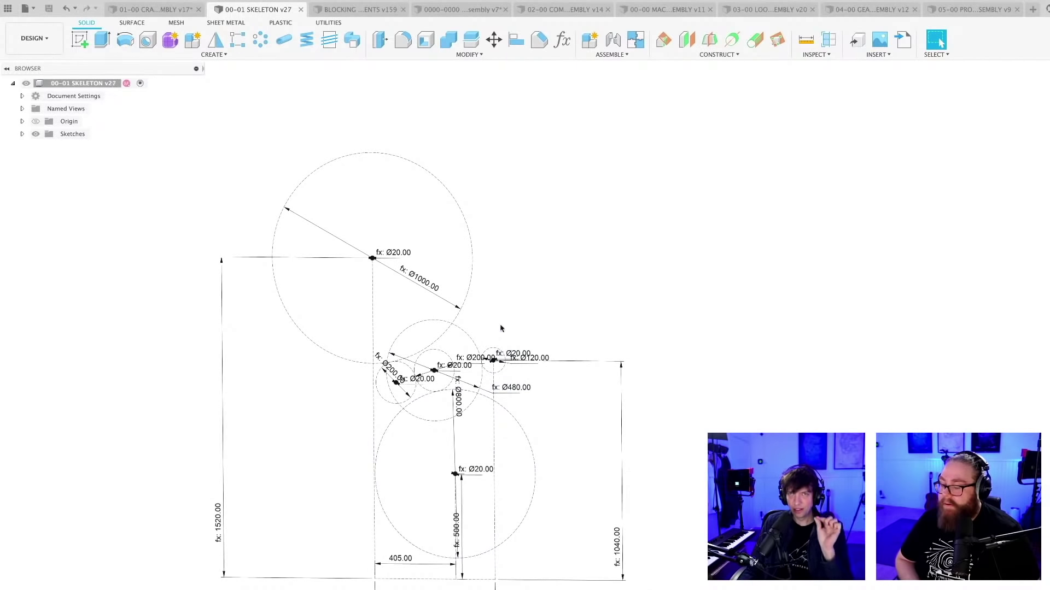
Update the out-of-date references in 00-00 MACHINE 3 ASSEMBLY to the latest skeleton and inspect the resized gears
click(933, 11)
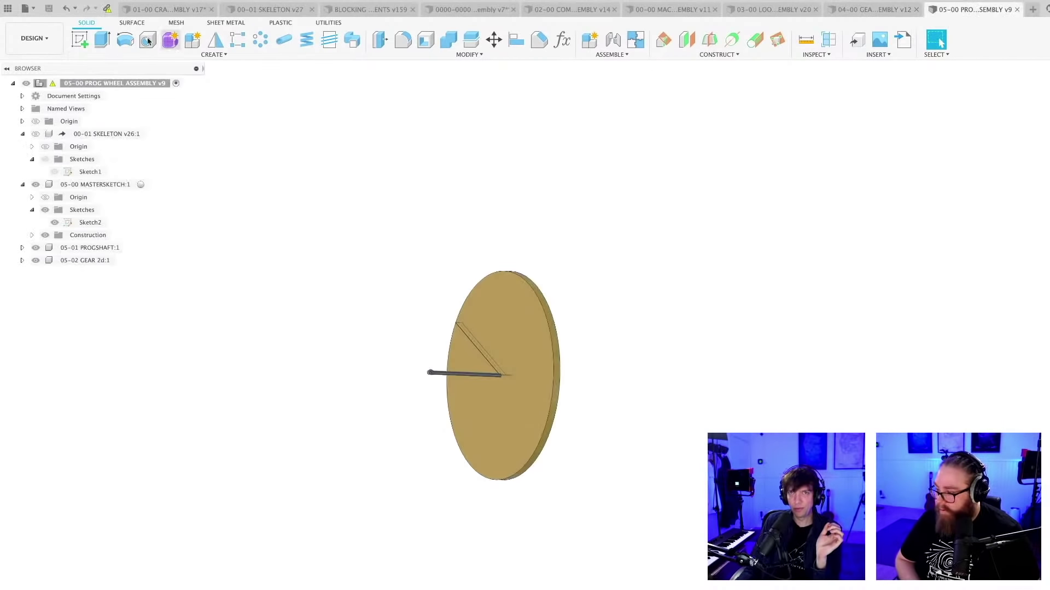
click(164, 10)
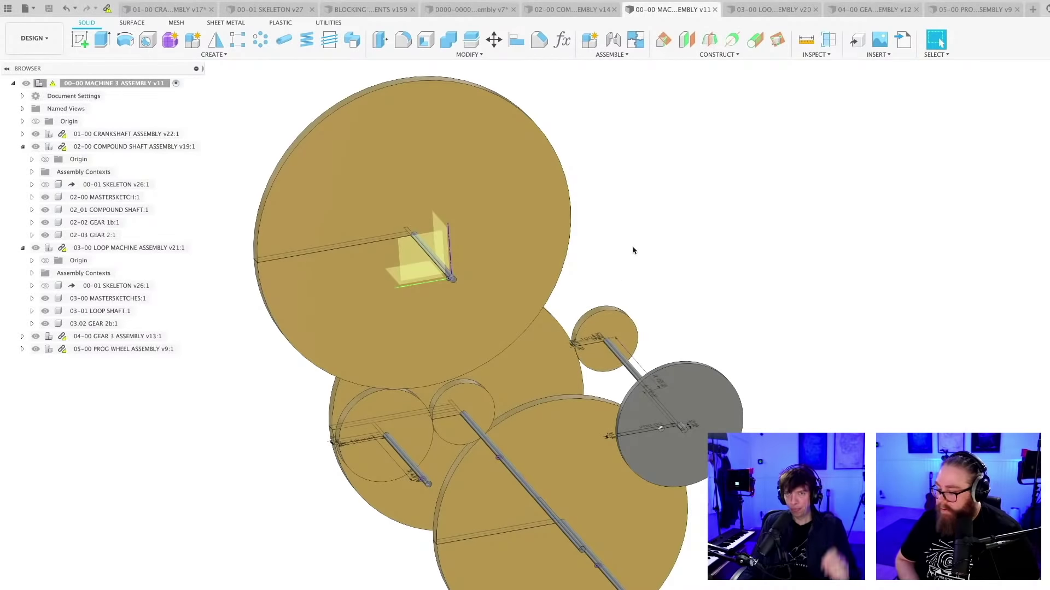
scroll(640, 276, down, 2)
mouse_move(641, 277)
shift+middle_down()
mouse_move(661, 321)
mouse_move(630, 312)
mouse_move(621, 335)
mouse_move(691, 332)
mouse_move(635, 326)
mouse_move(659, 331)
mouse_move(681, 290)
mouse_move(722, 303)
mouse_move(718, 315)
shift+middle_up()
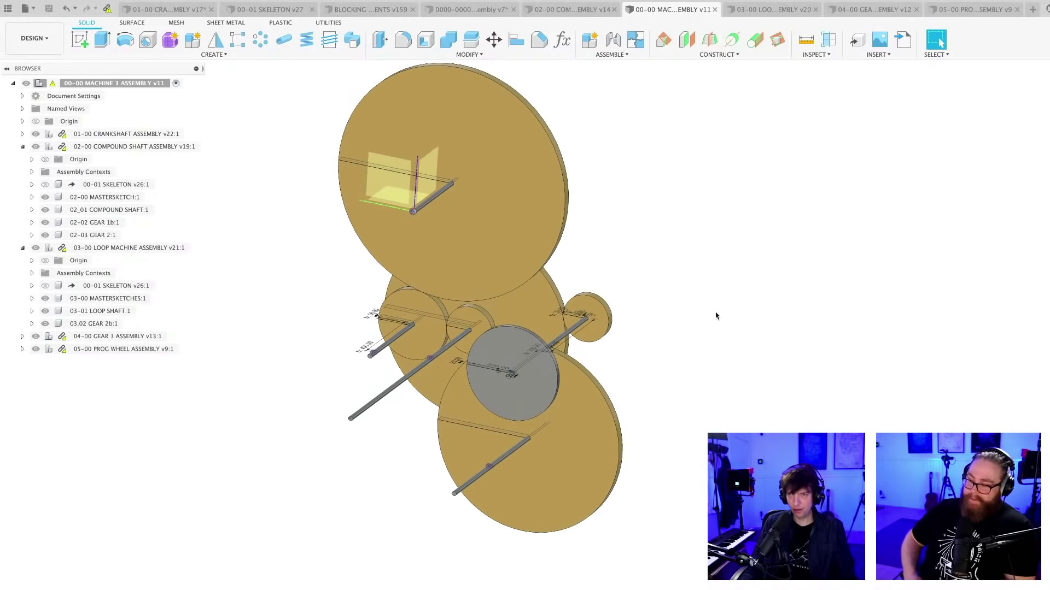
middle_drag(663, 377, 661, 395)
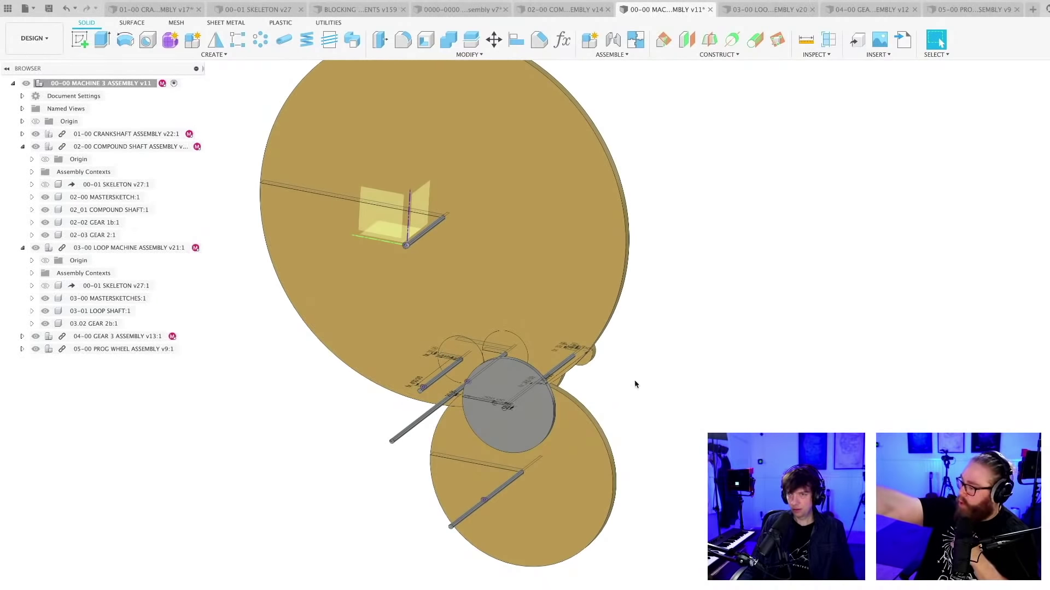
shift+middle_drag(633, 382, 655, 406)
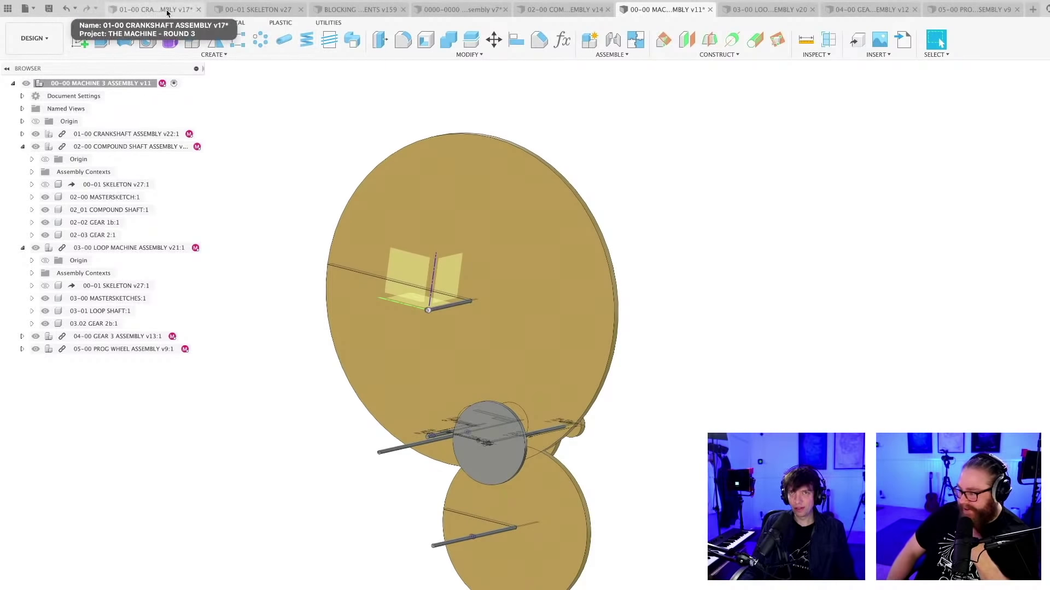
Switch to 00-01 SKELETON and examine the gear pitch circles between the crank shaft and the programming wheel
click(251, 9)
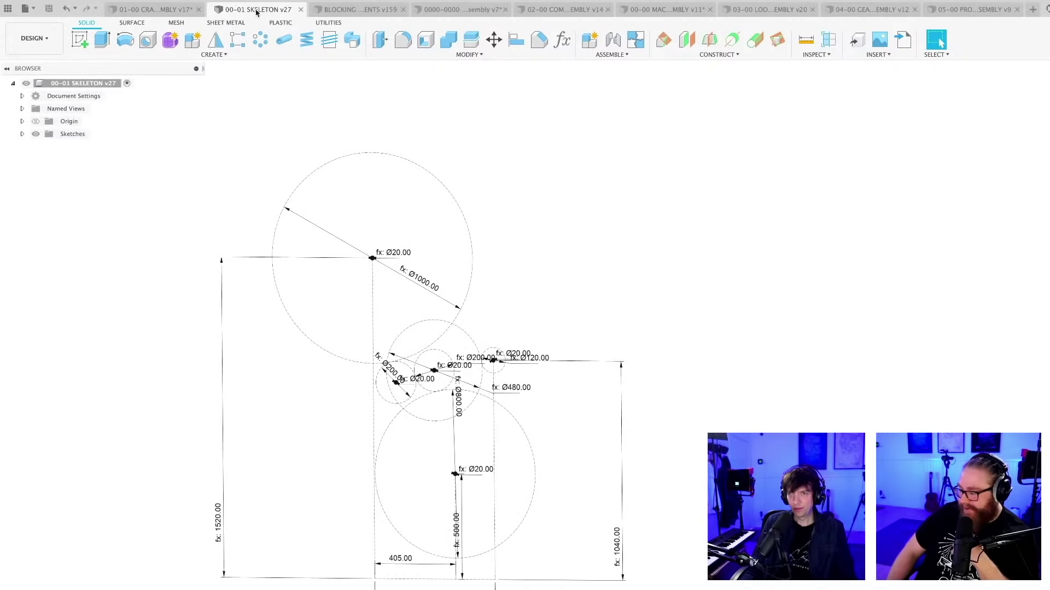
mouse_move(546, 332)
shift+middle_down()
mouse_move(527, 316)
mouse_move(541, 312)
mouse_move(528, 317)
mouse_move(545, 281)
mouse_move(534, 286)
mouse_move(548, 295)
mouse_move(532, 286)
shift+middle_up()
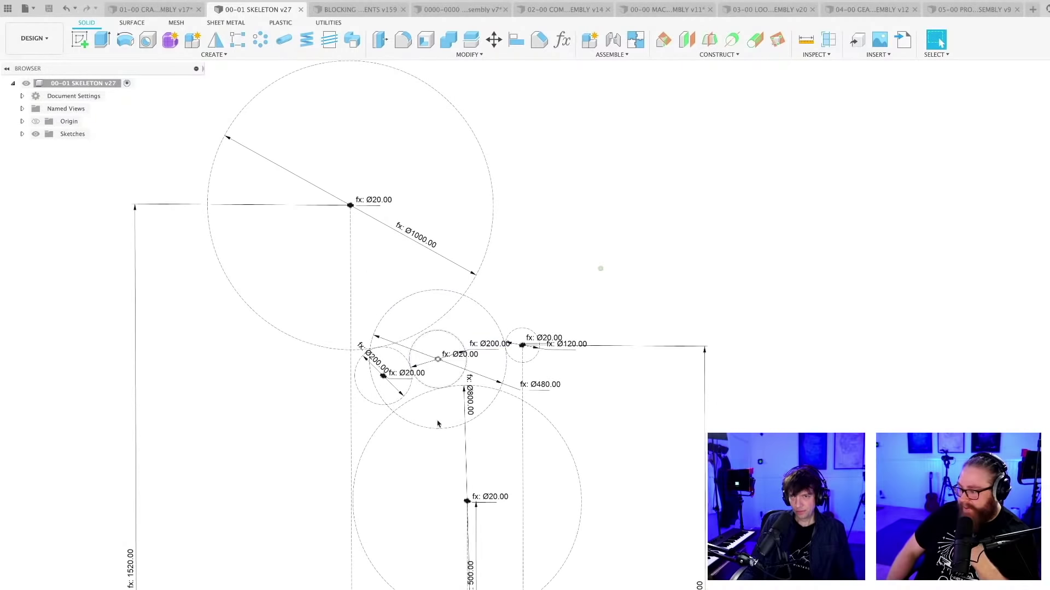
mouse_move(600, 264)
shift+middle_down()
mouse_move(438, 434)
mouse_move(469, 424)
shift+middle_up()
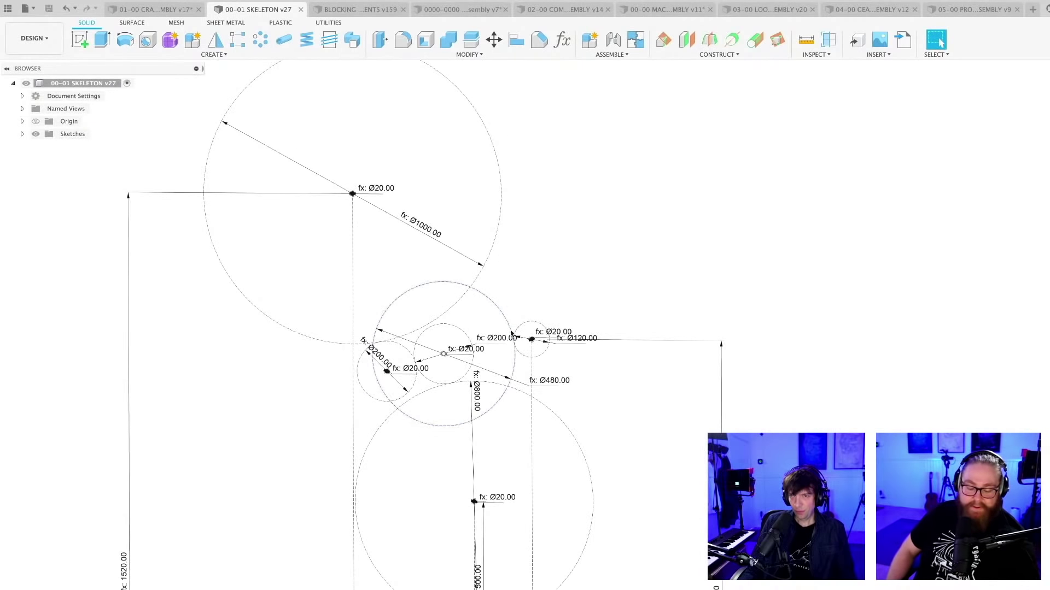
shift+middle_drag(521, 258, 523, 263)
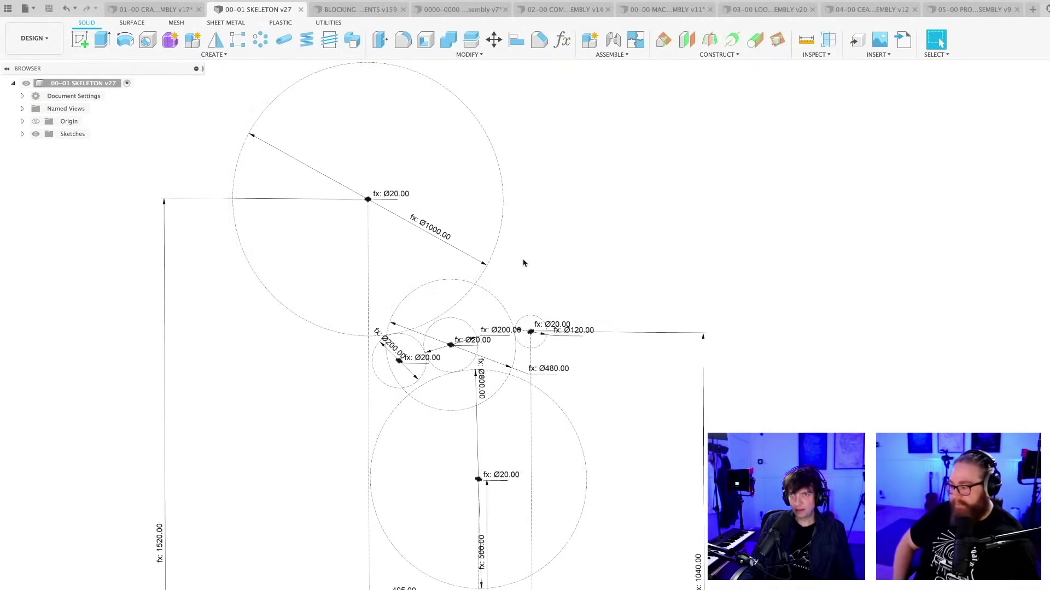
Set the GEAR1bPITCHDIA expression to GEAR1PITCHDIA * 8 in the 00-01 SKELETON parameters and apply it
click(562, 39)
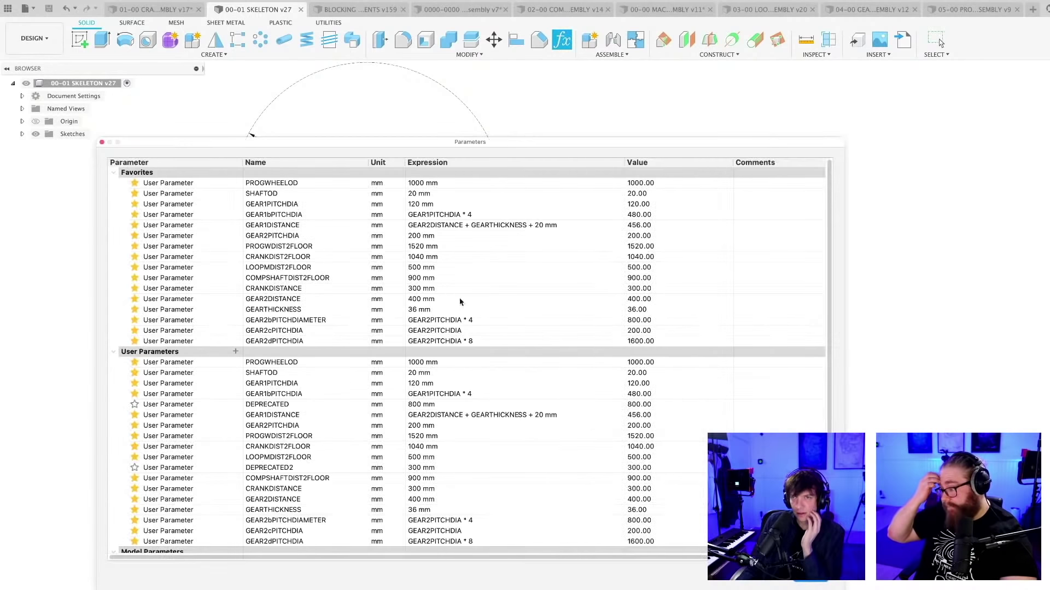
click(444, 217)
click(522, 217)
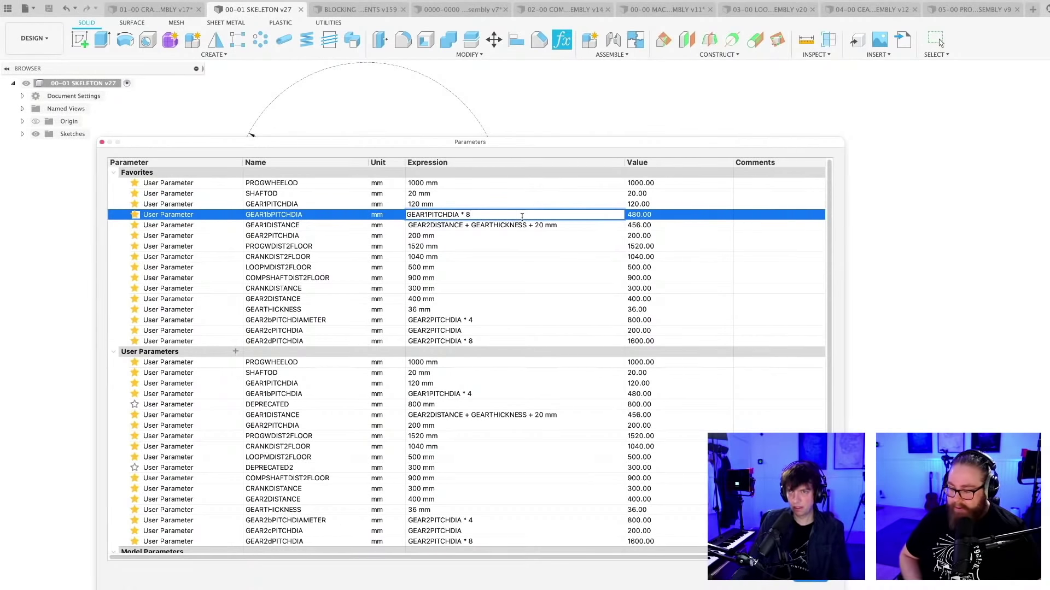
click(809, 581)
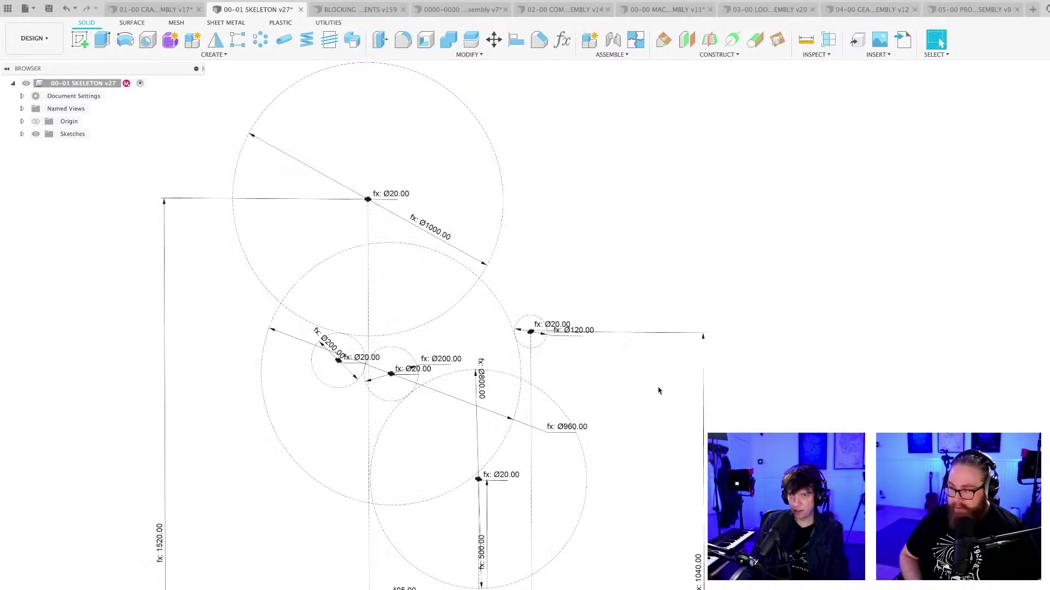
Examine how the gear 1b pitch circle sits relative to the programming wheel, crank gear and neighbouring gear circles
scroll(551, 284, up, 2)
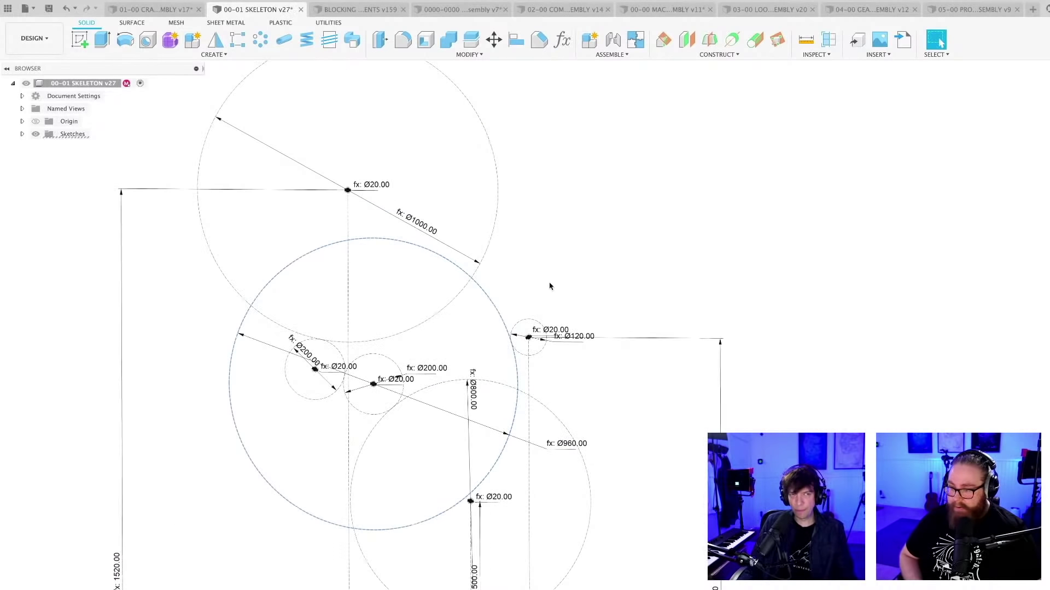
scroll(551, 284, down, 3)
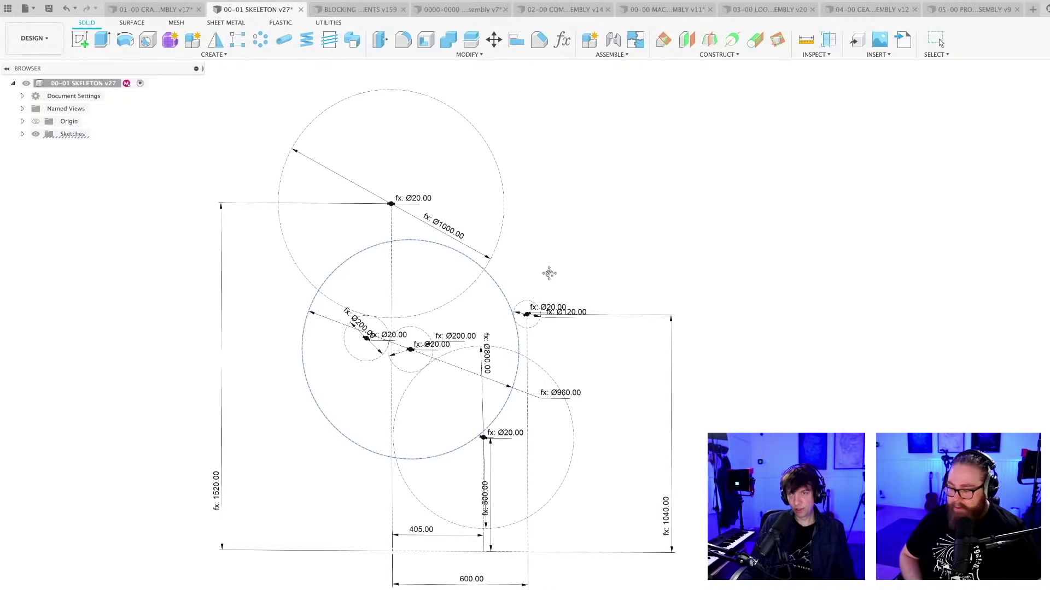
middle_drag(550, 277, 543, 272)
scroll(541, 274, up, 1)
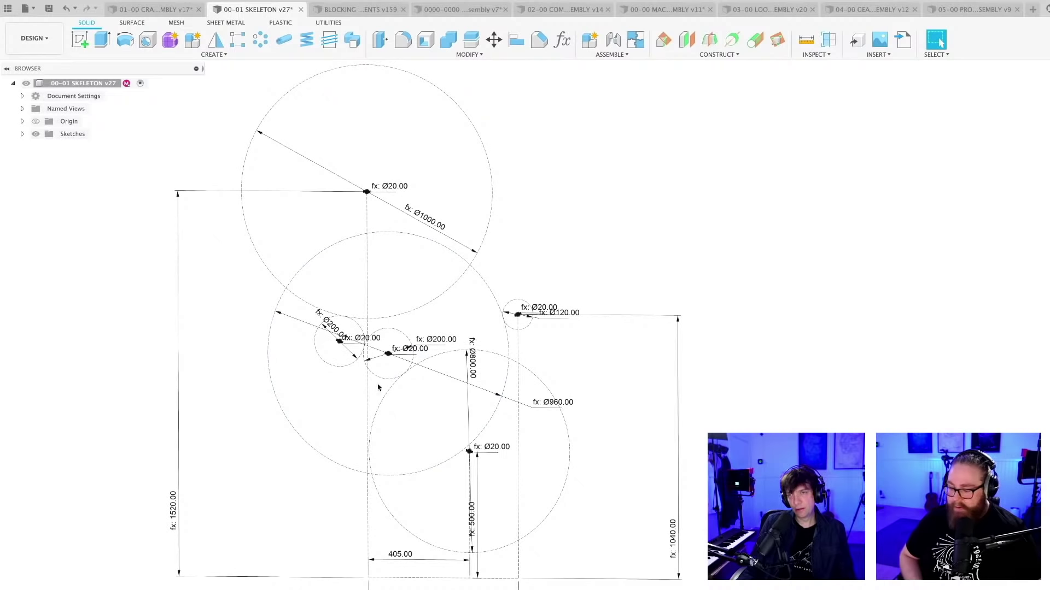
scroll(378, 387, up, 1)
scroll(378, 387, down, 2)
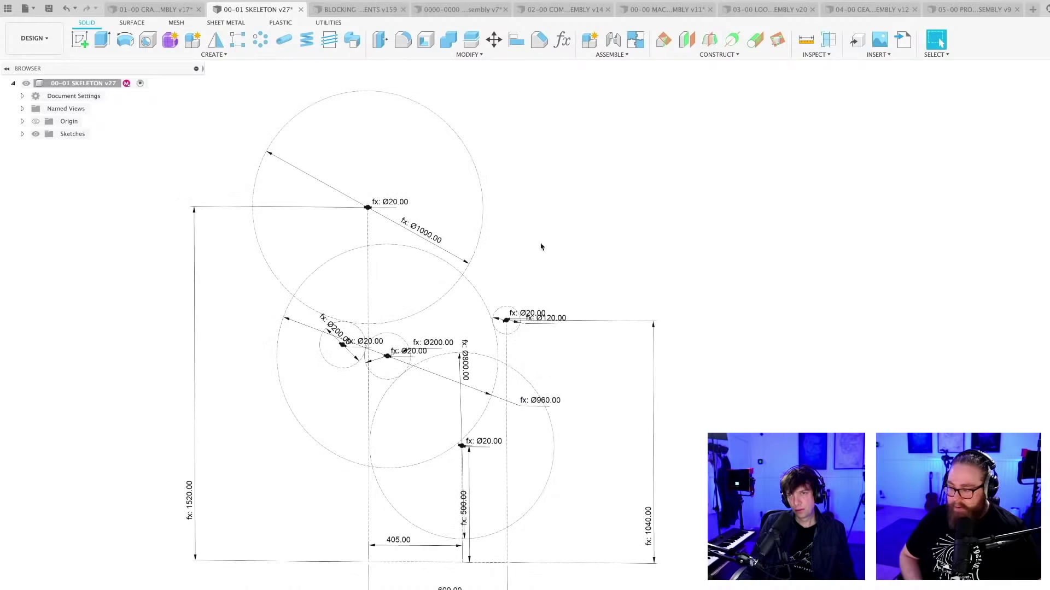
mouse_move(541, 247)
middle_down()
mouse_move(550, 293)
mouse_move(534, 294)
middle_up()
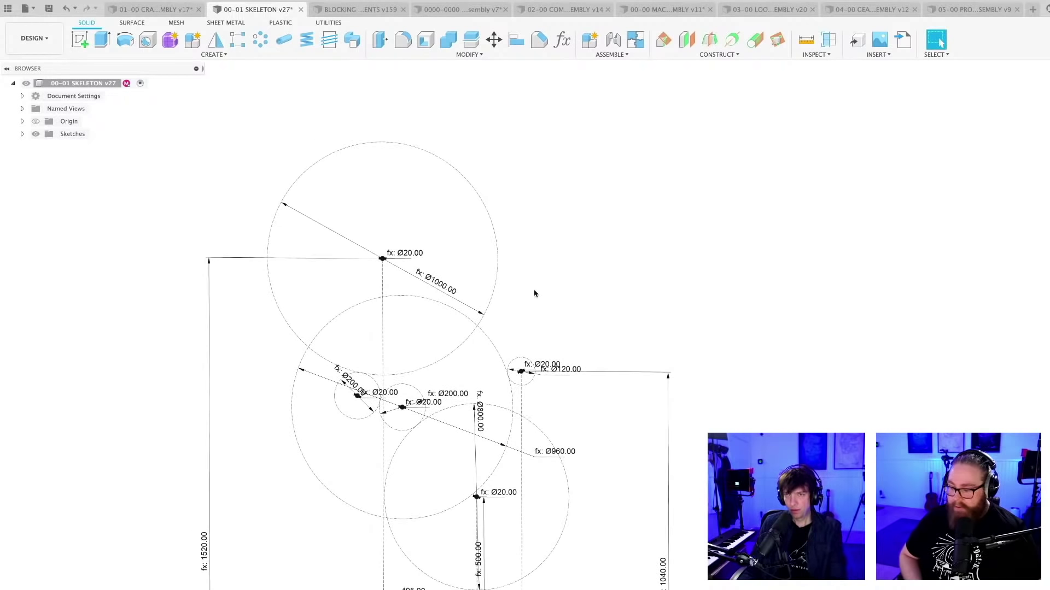
Review the GEAR2dPITCHDIA expression and the related gear 2 values in the skeleton's user parameters
click(562, 40)
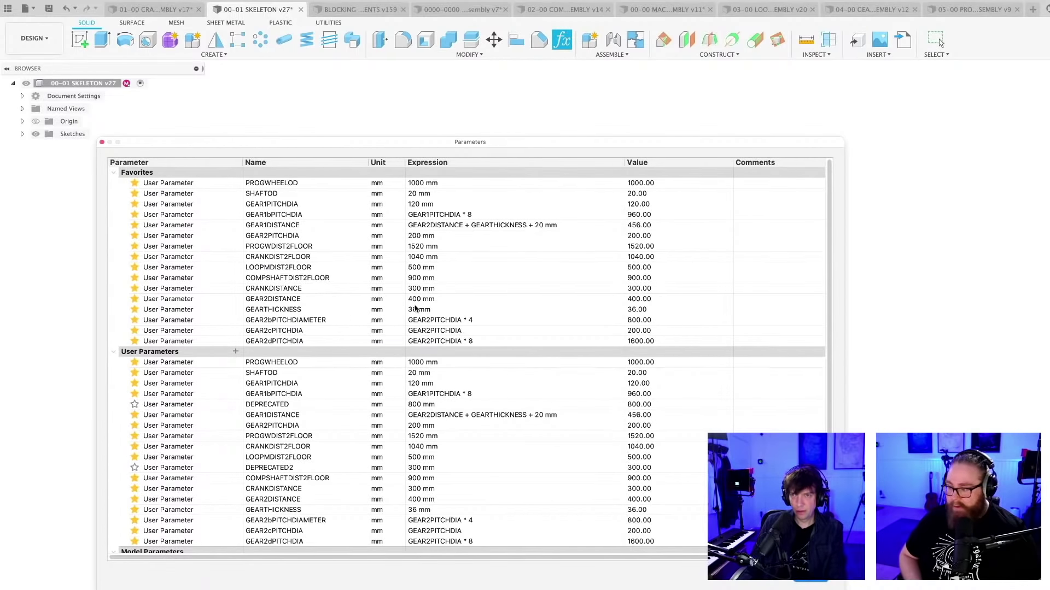
double_click(437, 342)
click(498, 341)
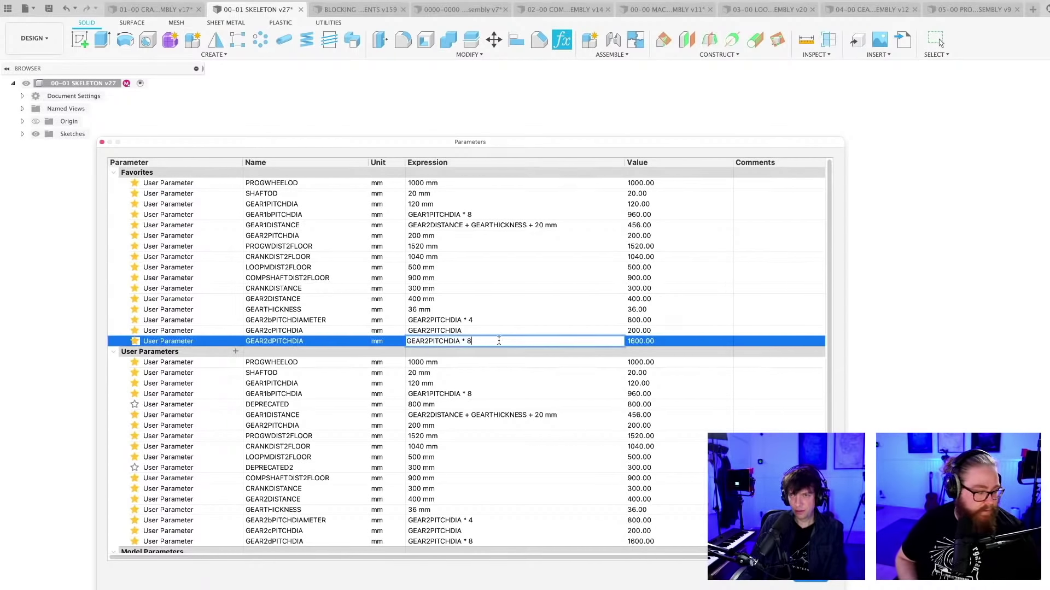
click(665, 341)
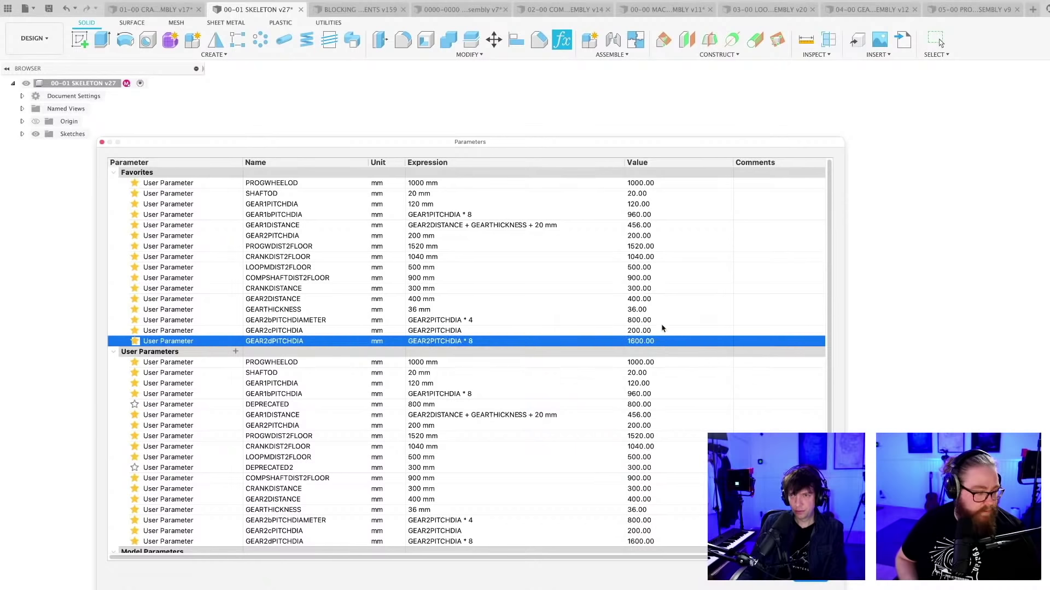
click(666, 331)
click(490, 340)
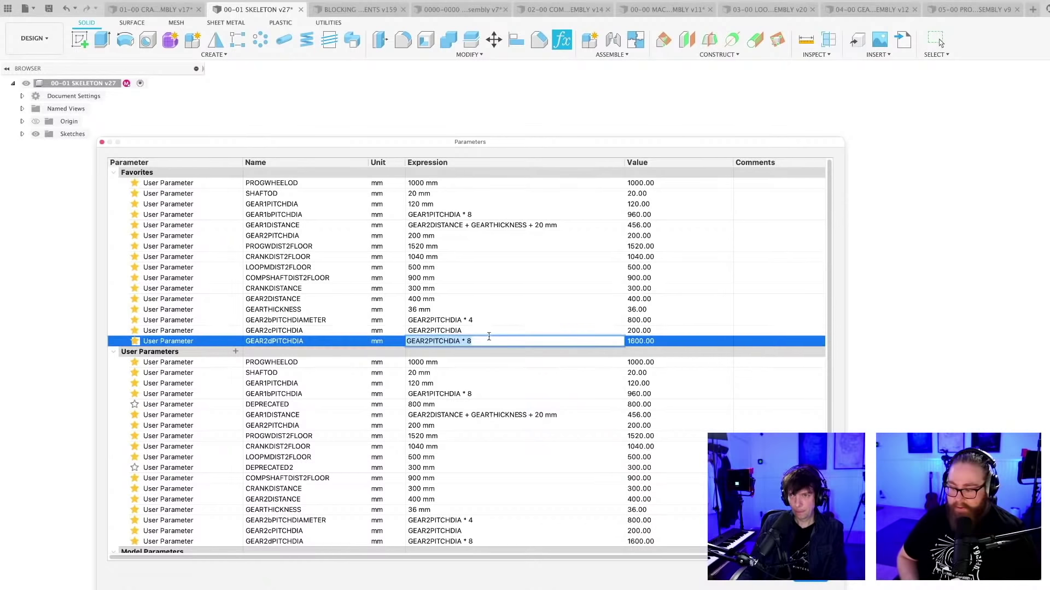
click(515, 323)
click(672, 340)
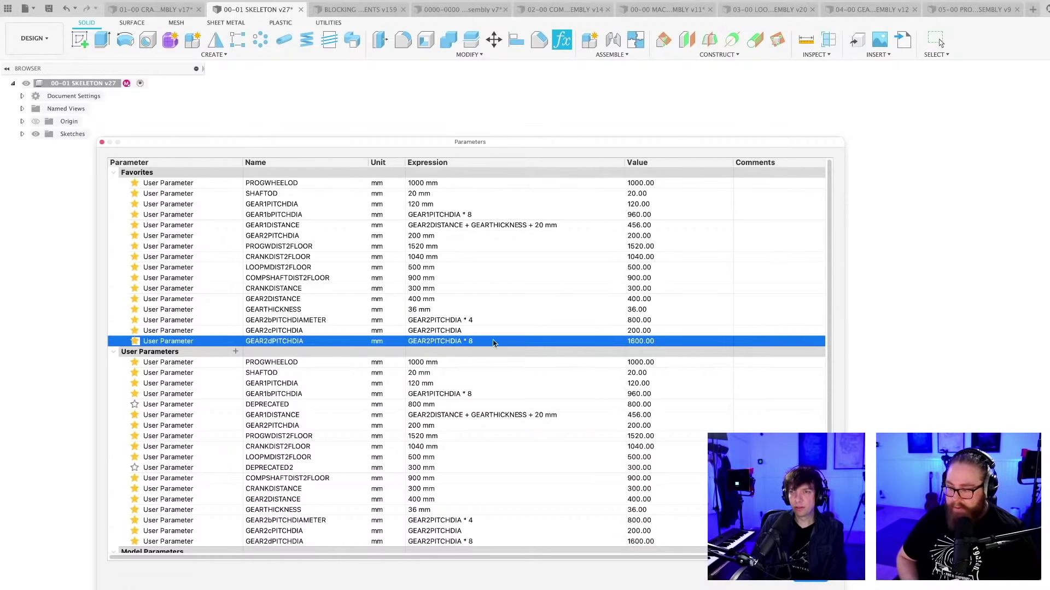
Set GEAR2PITCHDIA to 120 mm in the 00-01 SKELETON parameters and accept the change
drag(384, 147, 491, 190)
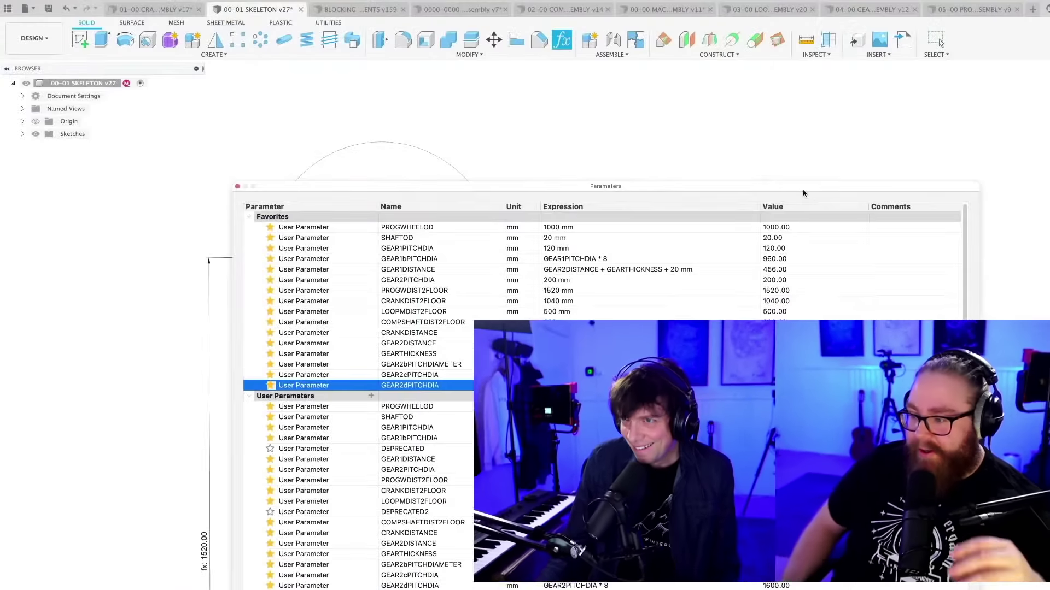
drag(806, 195, 754, 114)
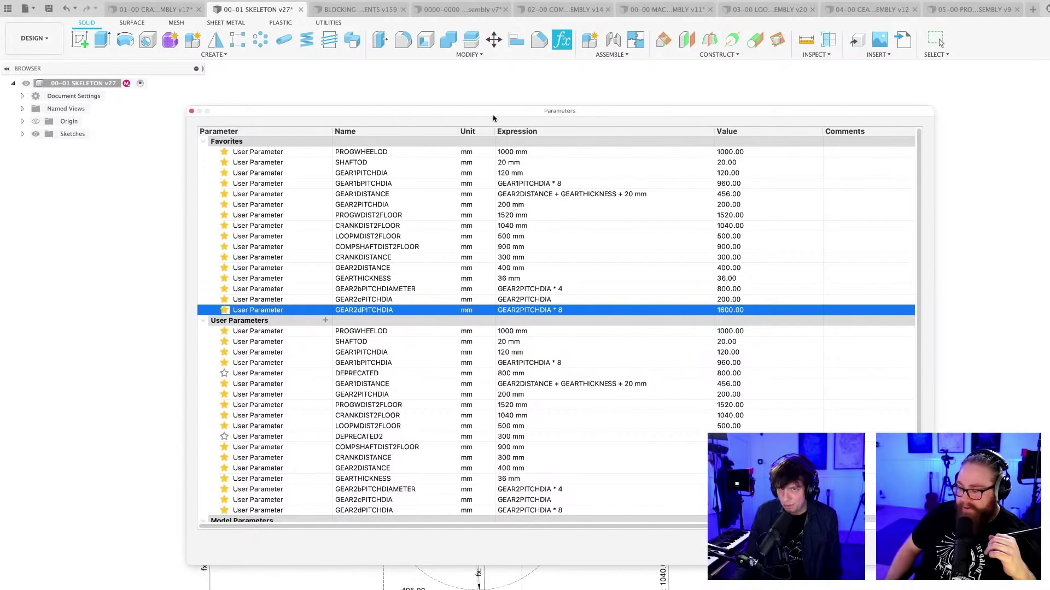
mouse_move(494, 118)
mouse_down()
mouse_move(711, 563)
mouse_move(580, 554)
mouse_move(588, 586)
mouse_move(463, 74)
mouse_move(463, 87)
mouse_up()
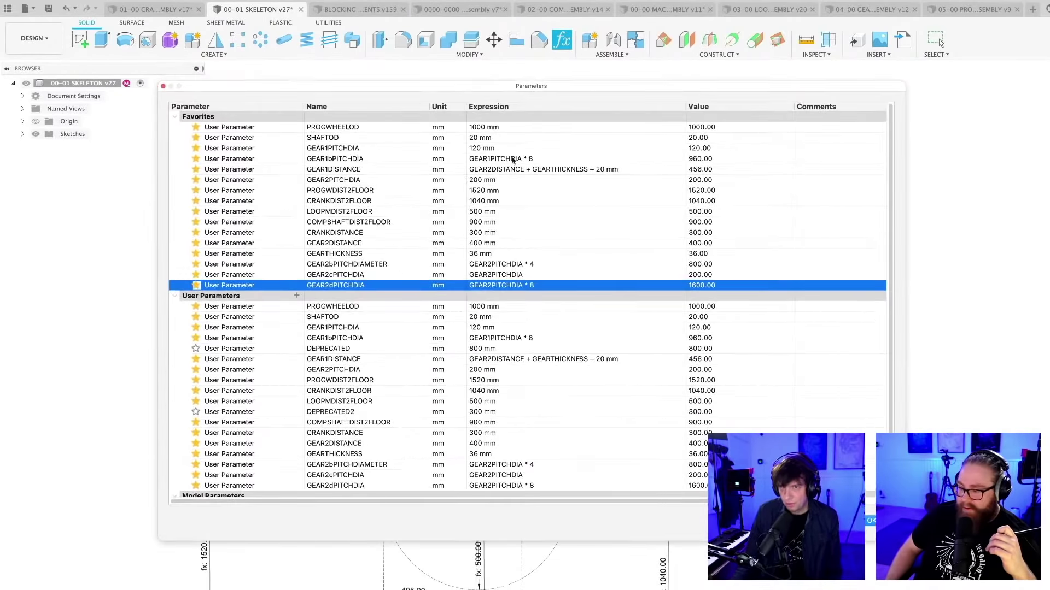
click(480, 181)
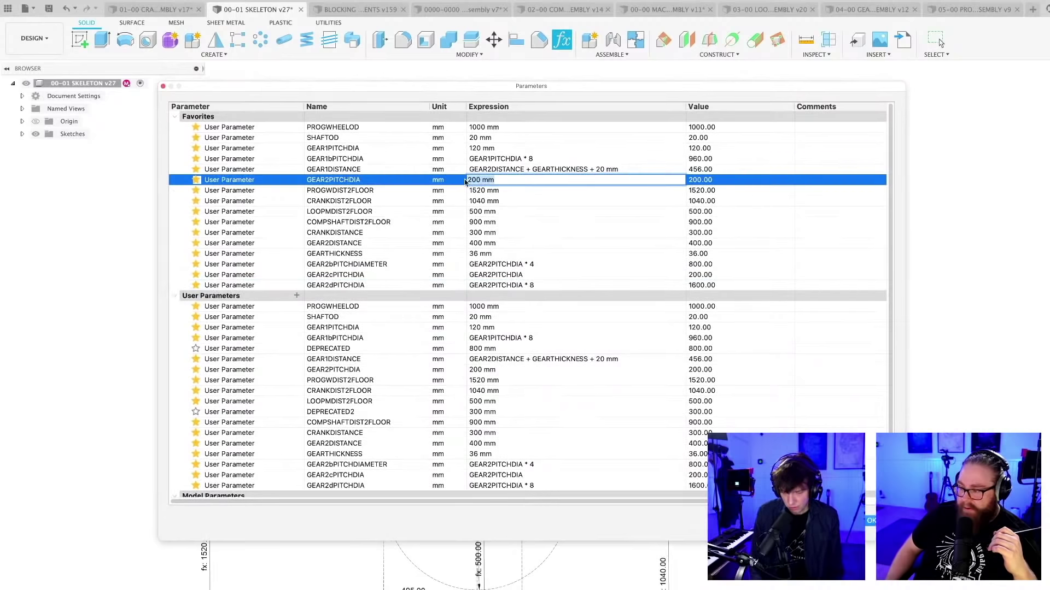
key(Return)
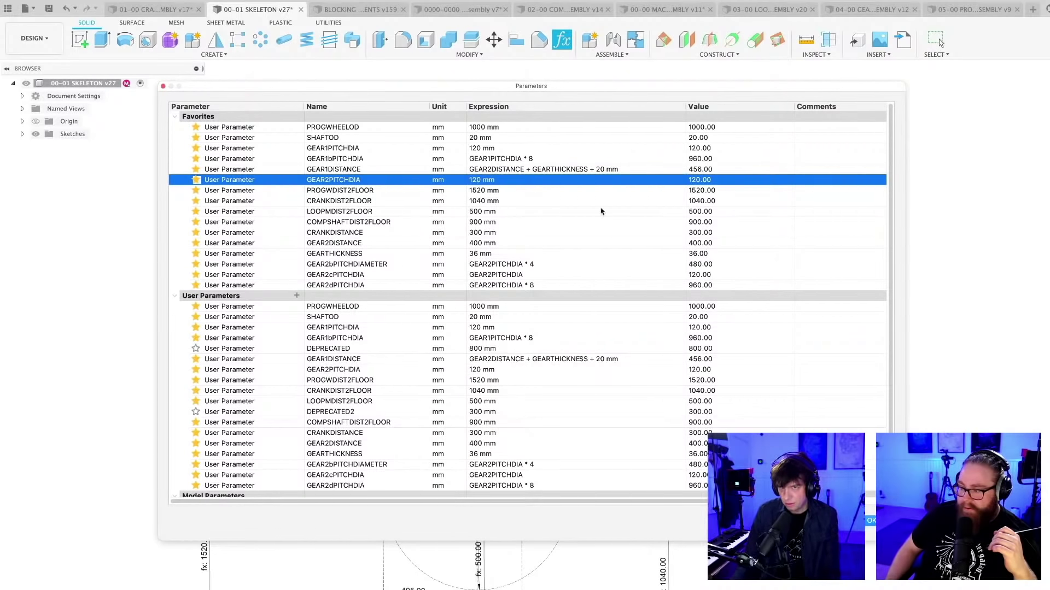
click(870, 520)
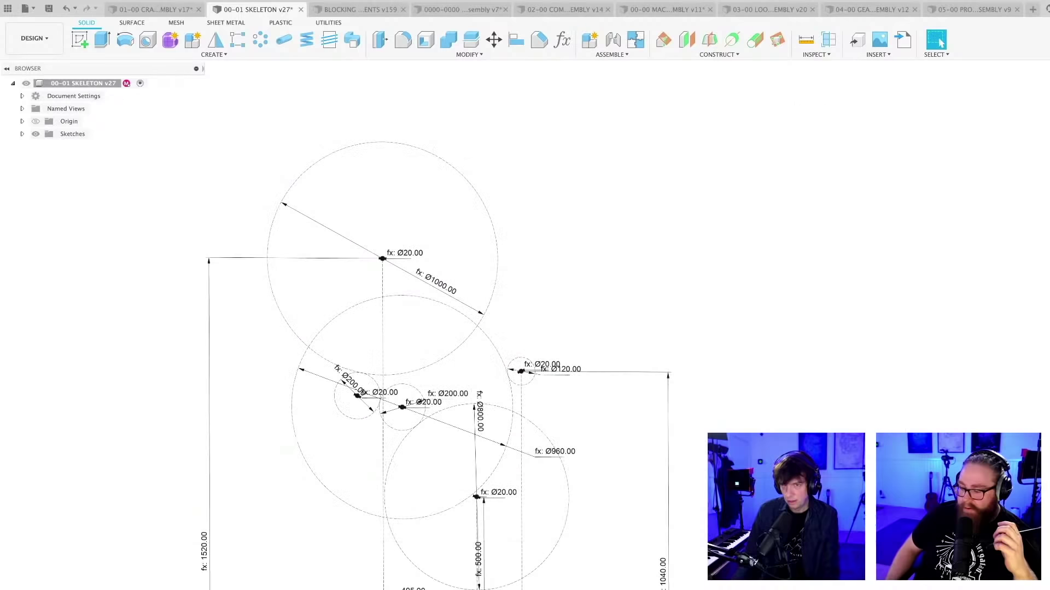
Link the diameter dimension of the programming wheel circle to the GEAR2dPITCHDIA parameter
double_click(442, 288)
text(G)
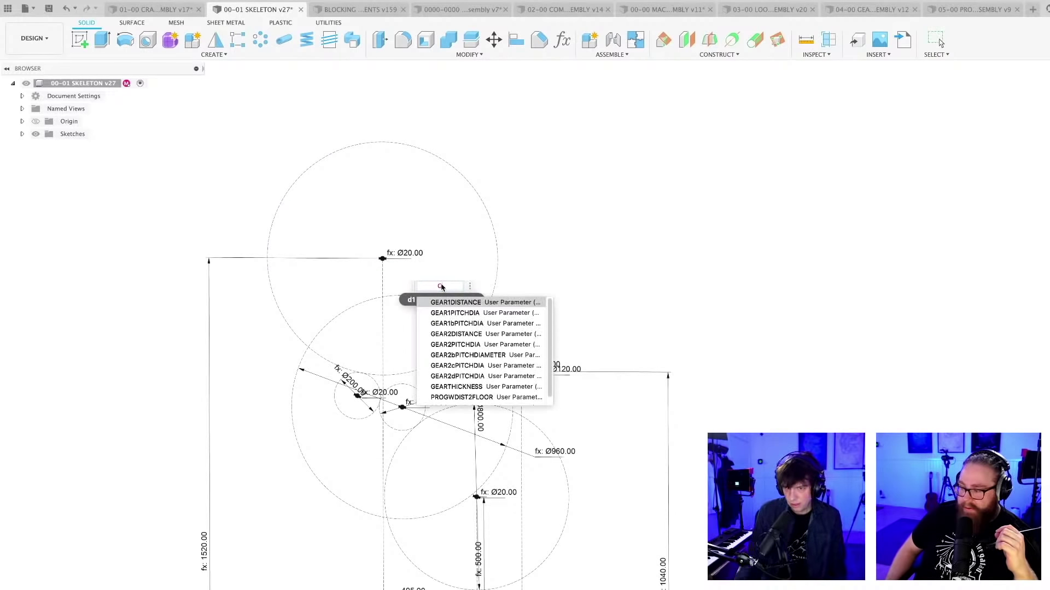
click(474, 378)
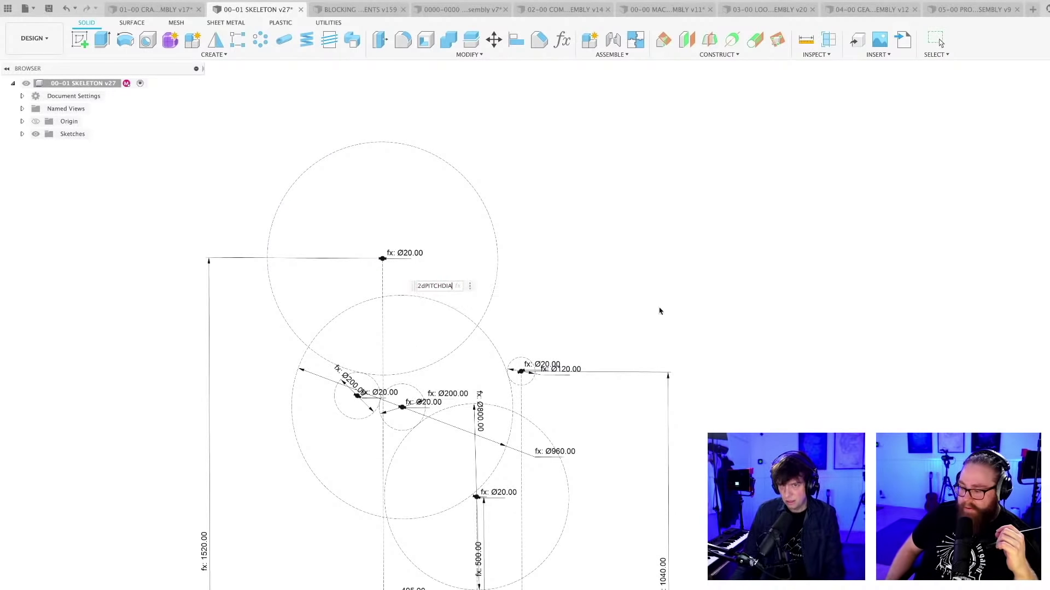
key(Return)
scroll(588, 428, down, 3)
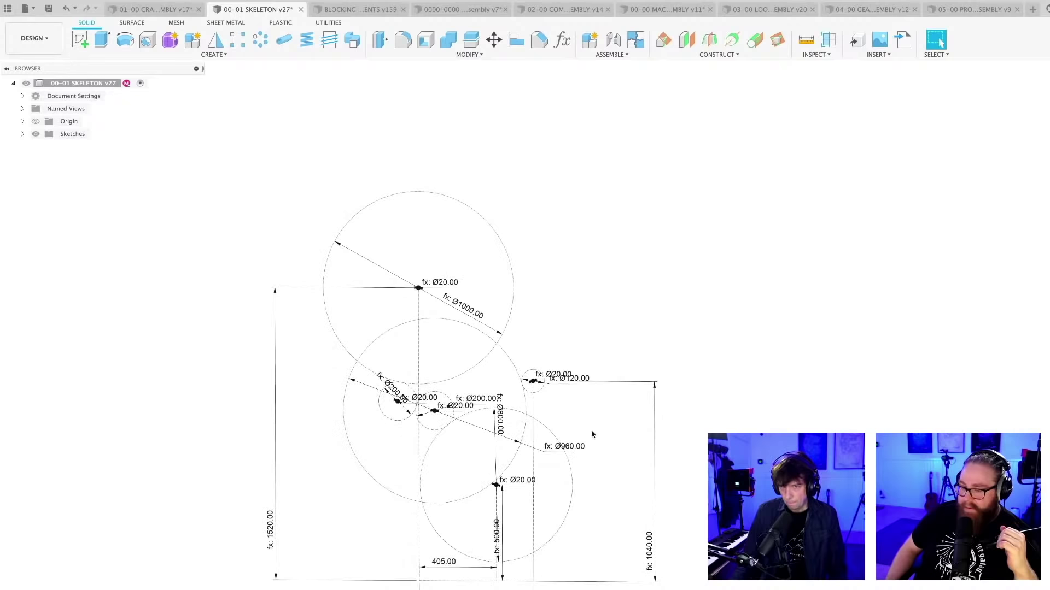
Save 00-01 SKELETON as a new version with the description User Saved
key(super+s)
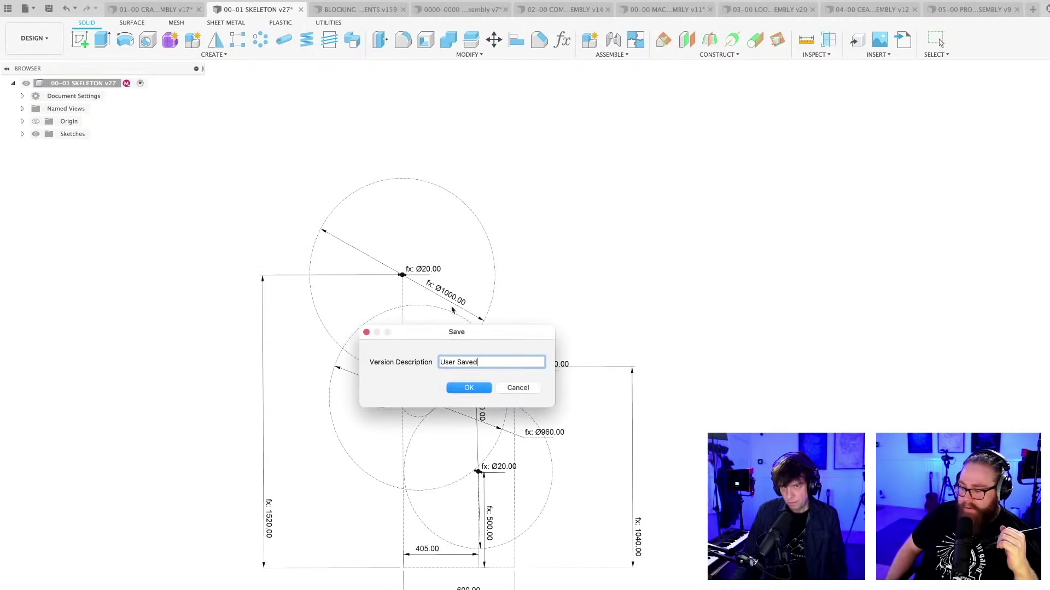
click(469, 388)
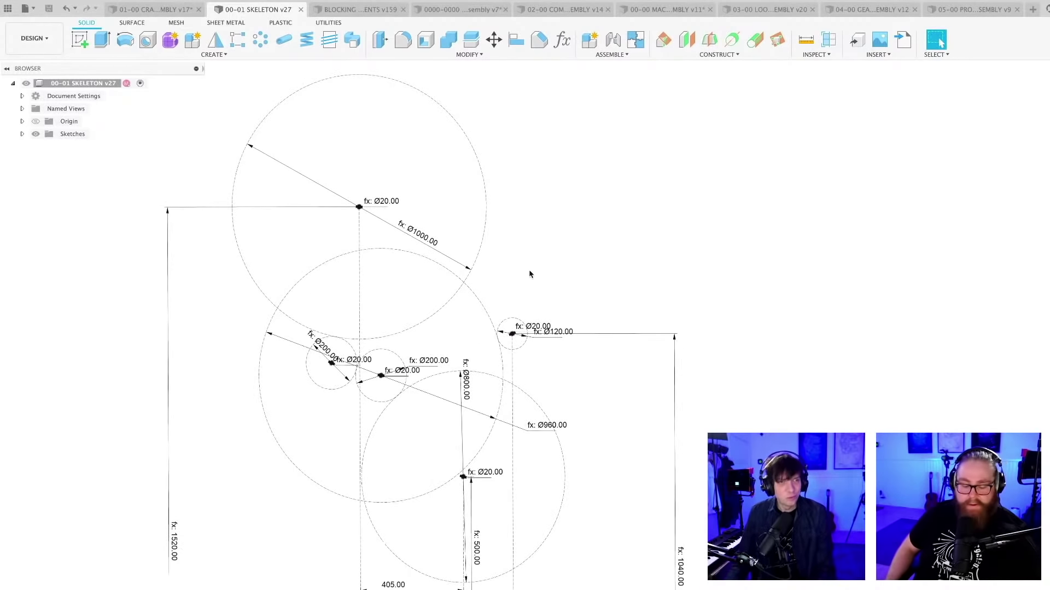
scroll(530, 274, down, 2)
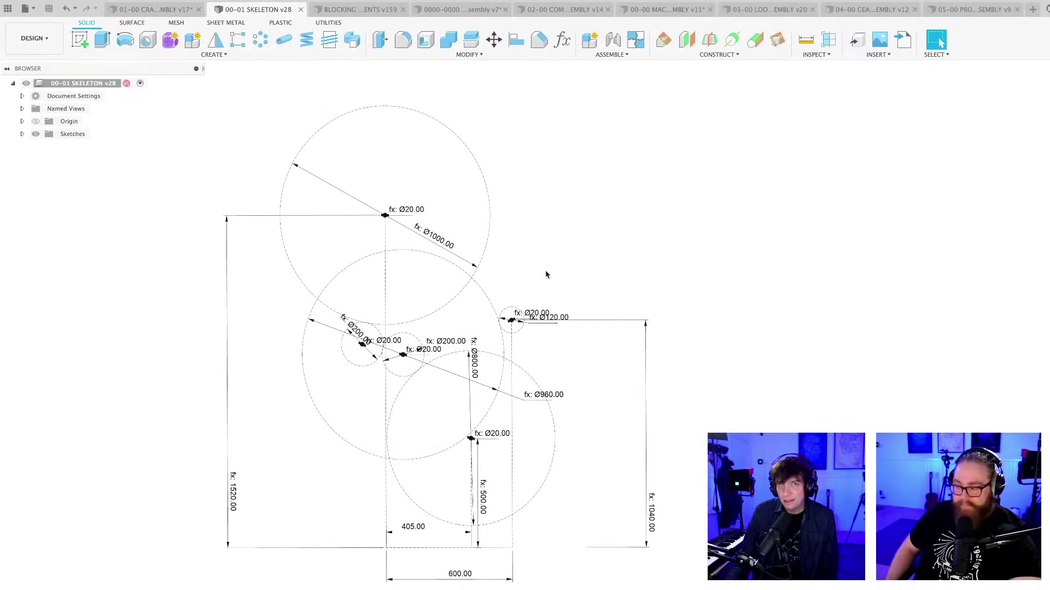